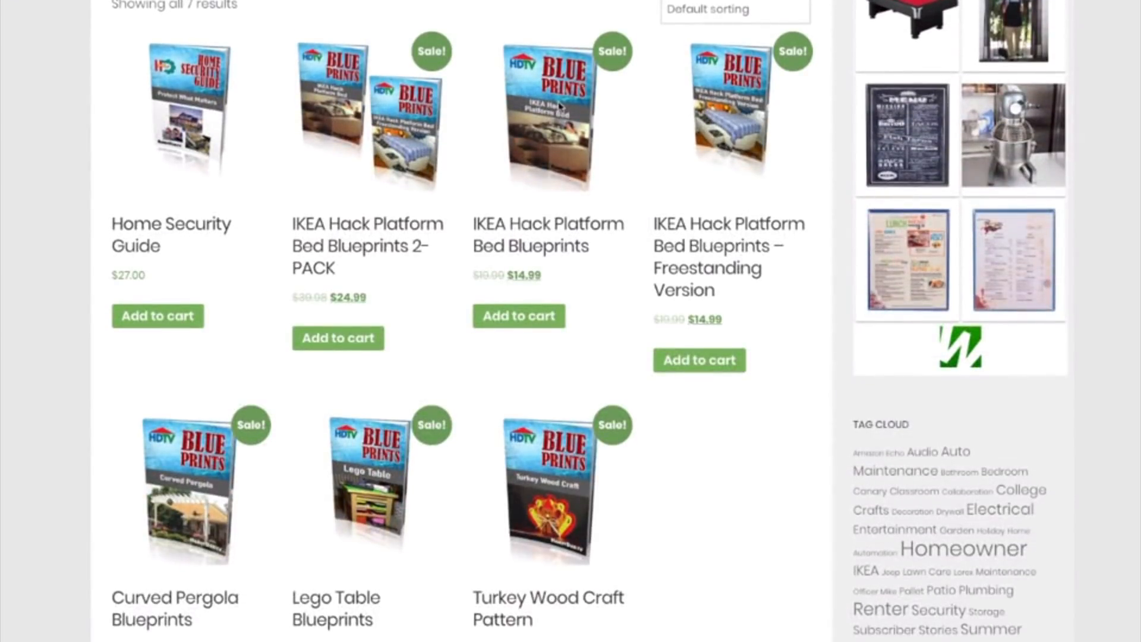
- Open the IKEA Hack Platform Bed Blueprints product and scroll through its $14.99 listing description
{"action": "left_click", "coordinate": [556, 117]}
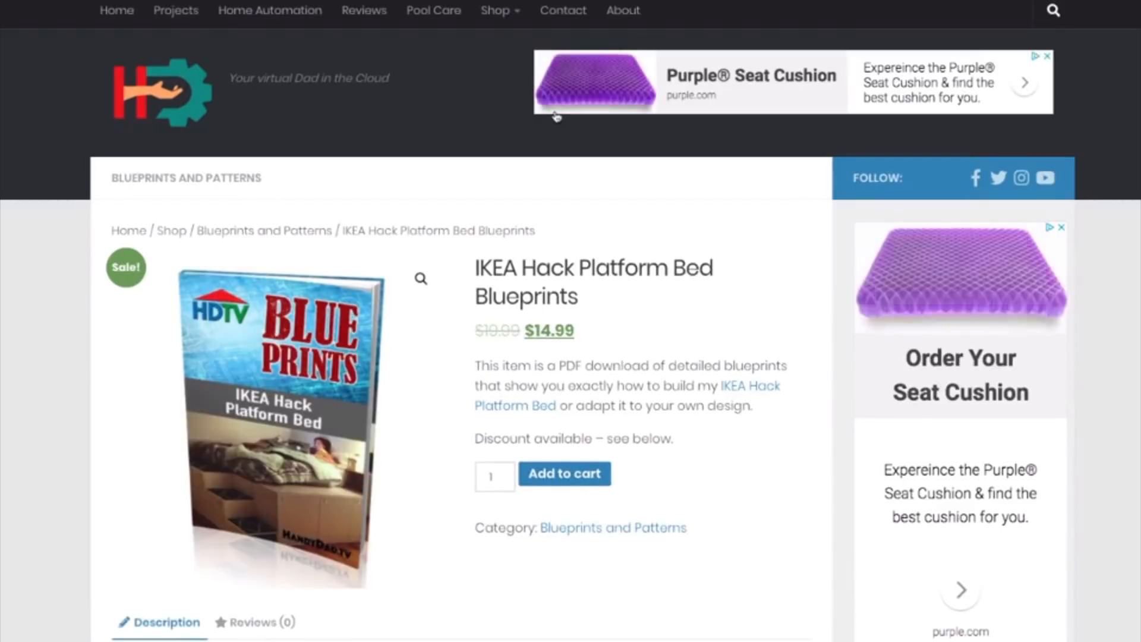
{"action": "scroll", "coordinate": [690, 390], "scroll_direction": "down", "scroll_amount": 3}
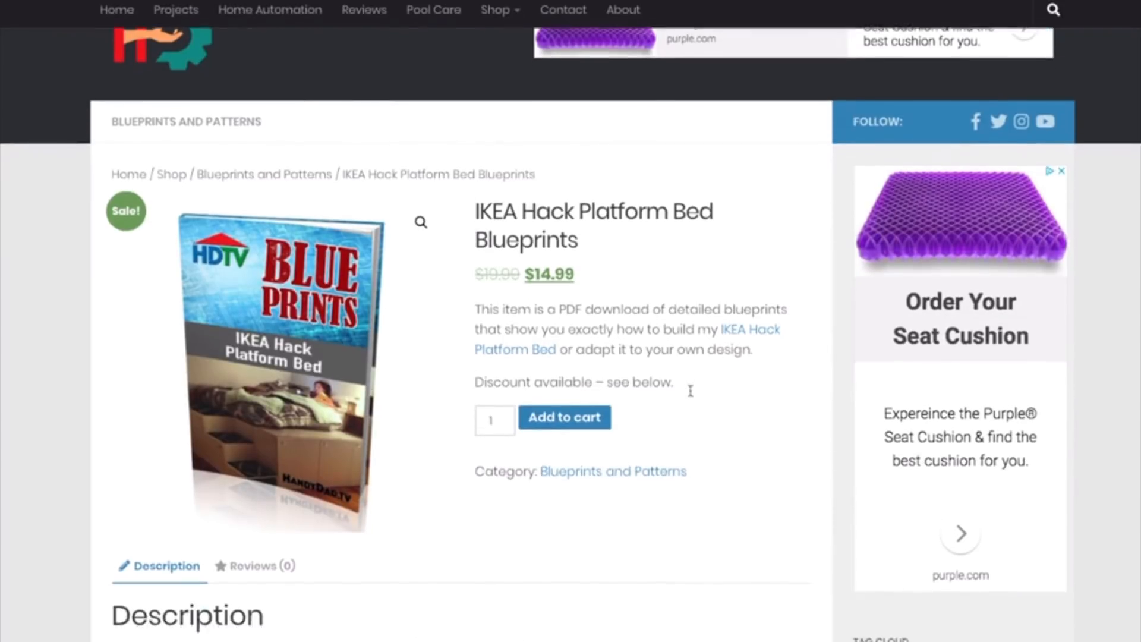
{"action": "scroll", "coordinate": [689, 395], "scroll_direction": "down", "scroll_amount": 2}
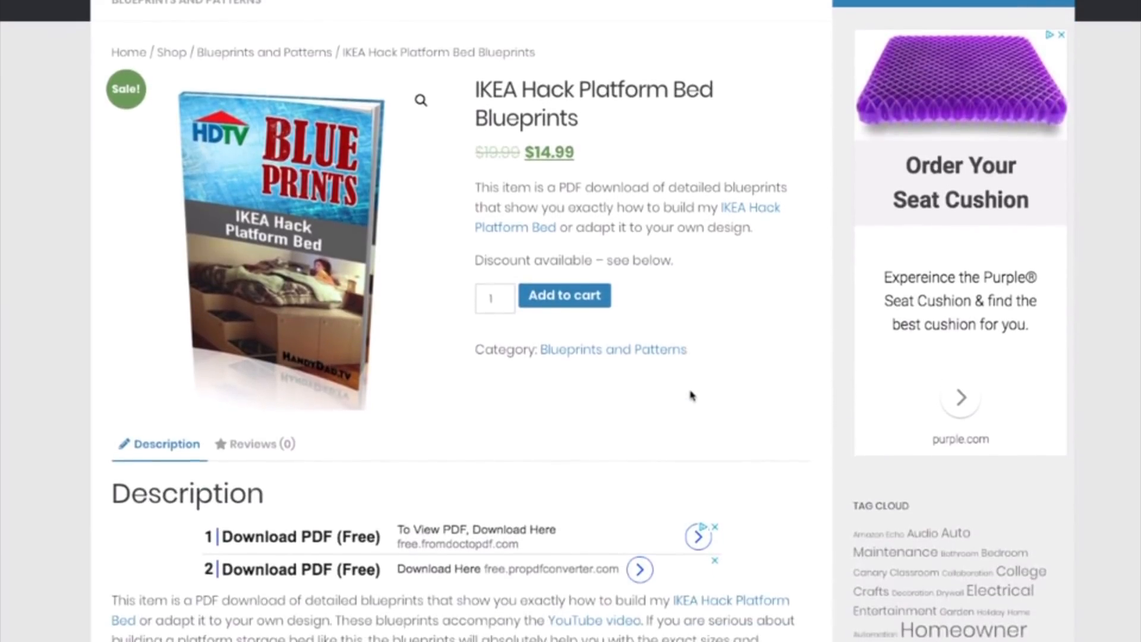
{"action": "scroll", "coordinate": [690, 395], "scroll_direction": "down", "scroll_amount": 8}
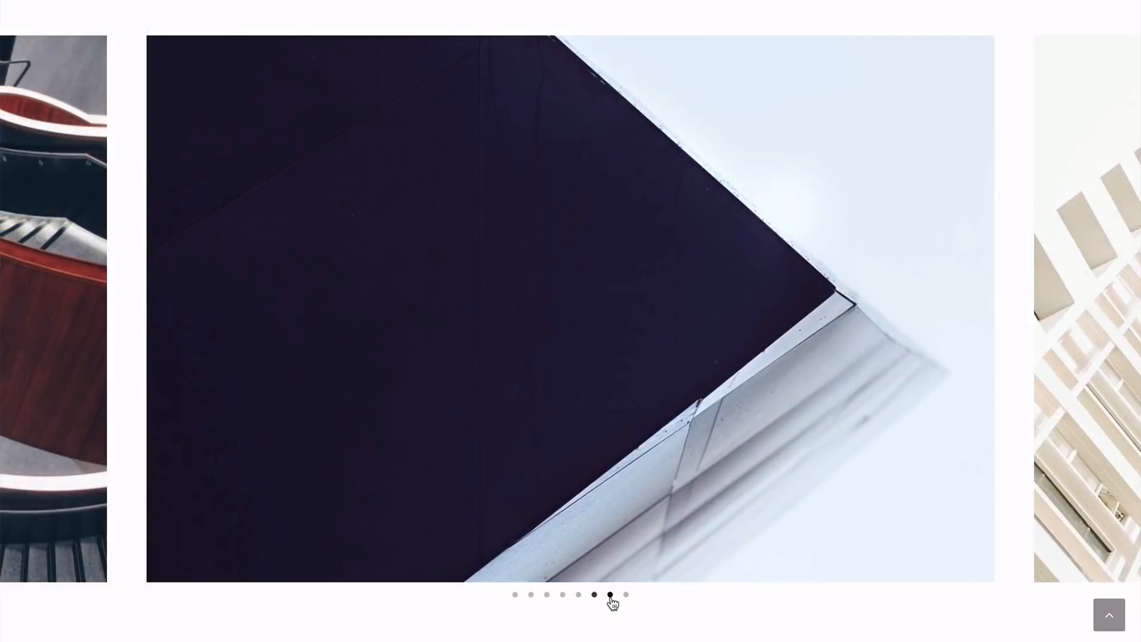
- Advance the home page carousel two slides and scroll down the page
{"action": "left_click", "coordinate": [610, 596]}
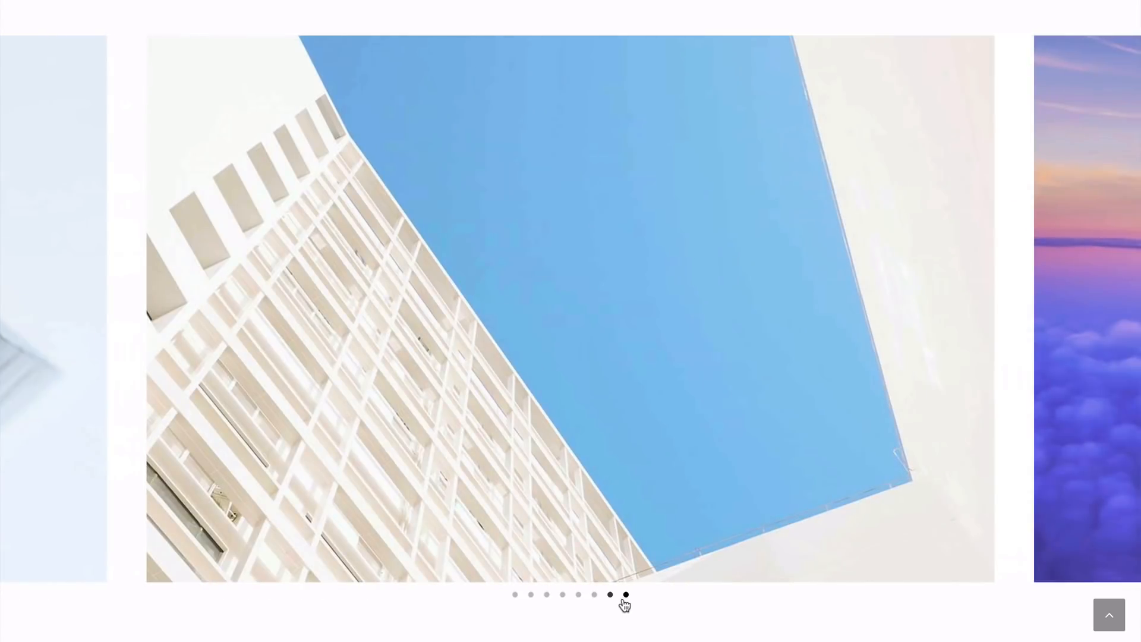
{"action": "left_click", "coordinate": [626, 594]}
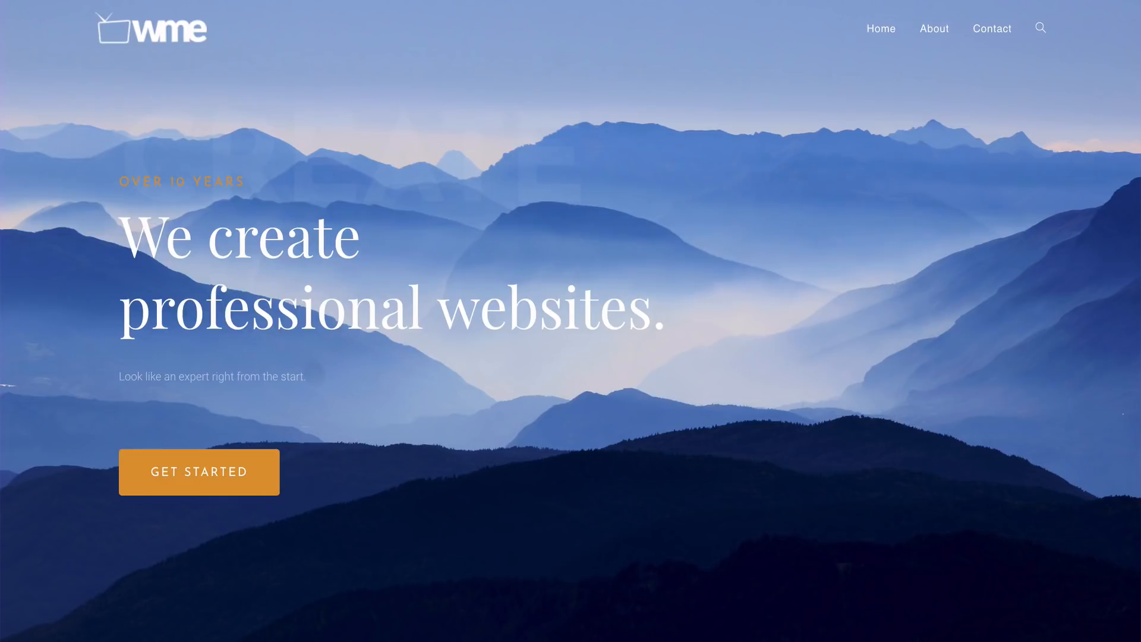
{"action": "scroll", "coordinate": [570, 321], "scroll_direction": "down", "scroll_amount": 3}
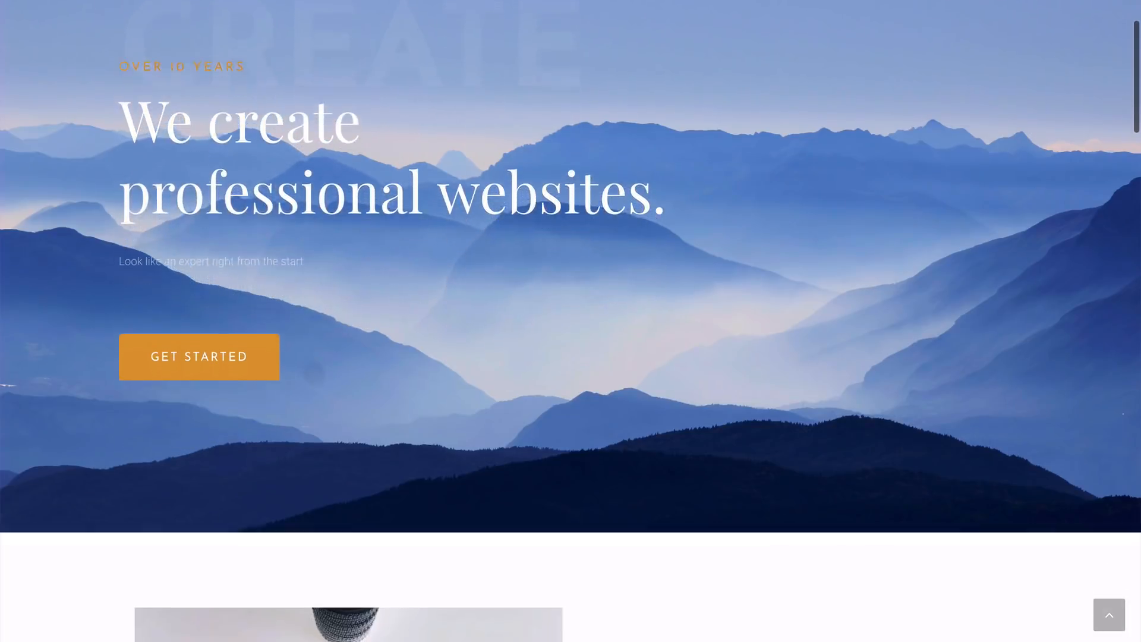
{"action": "scroll", "coordinate": [570, 321], "scroll_direction": "down", "scroll_amount": 4}
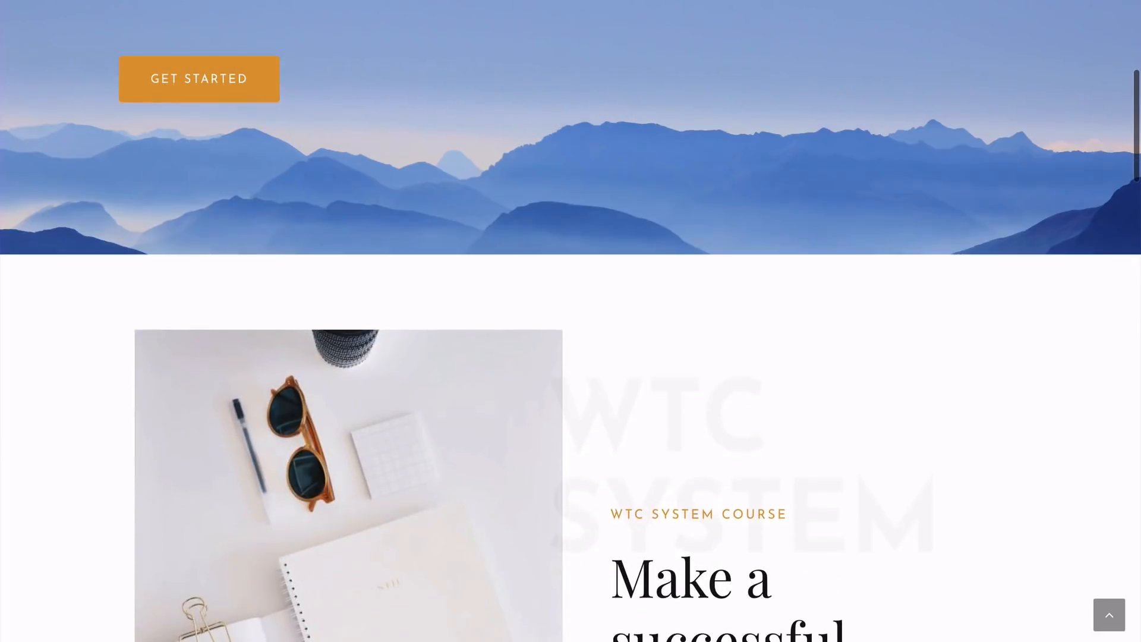
{"action": "scroll", "coordinate": [571, 321], "scroll_direction": "down", "scroll_amount": 3}
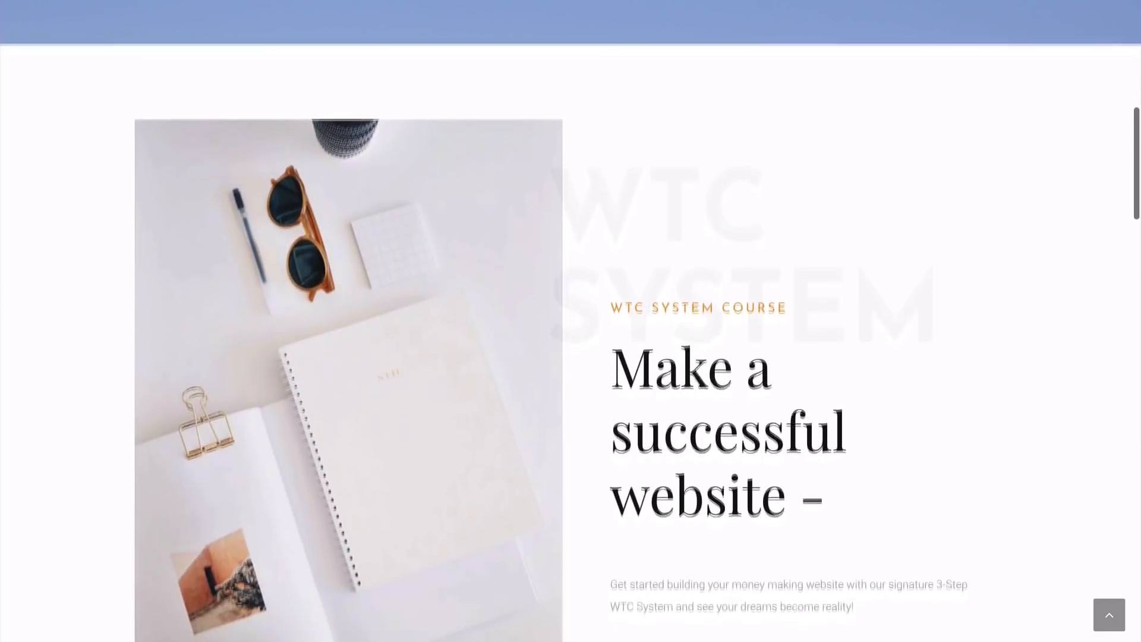
{"action": "scroll", "coordinate": [570, 321], "scroll_direction": "down", "scroll_amount": 1}
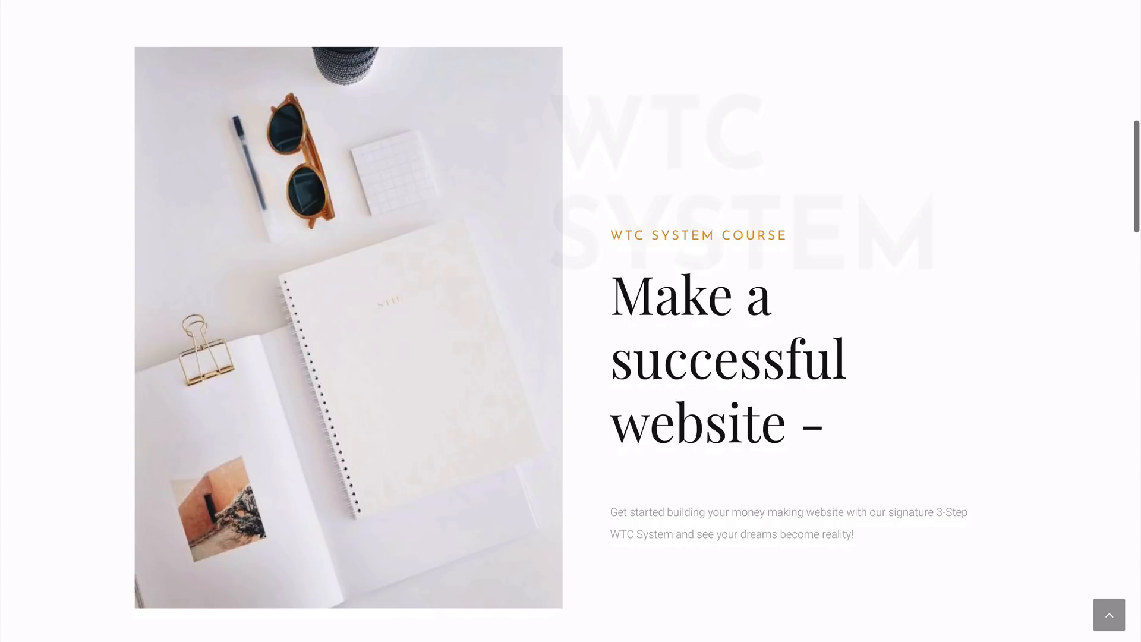
{"action": "scroll", "coordinate": [570, 321], "scroll_direction": "down", "scroll_amount": 4}
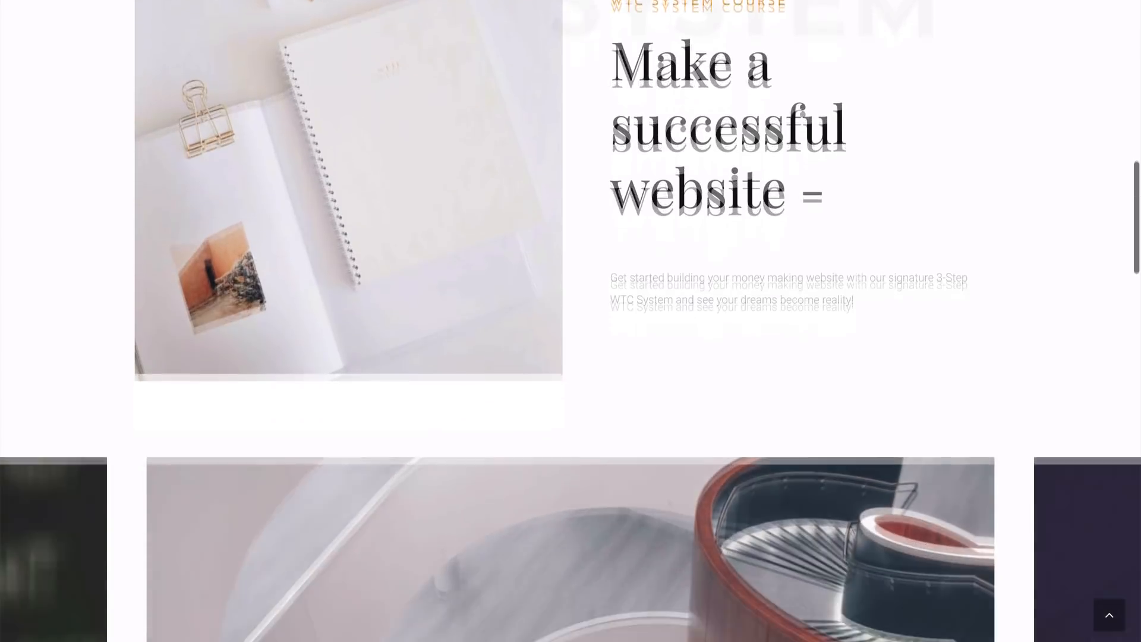
{"action": "scroll", "coordinate": [570, 321], "scroll_direction": "down", "scroll_amount": 5}
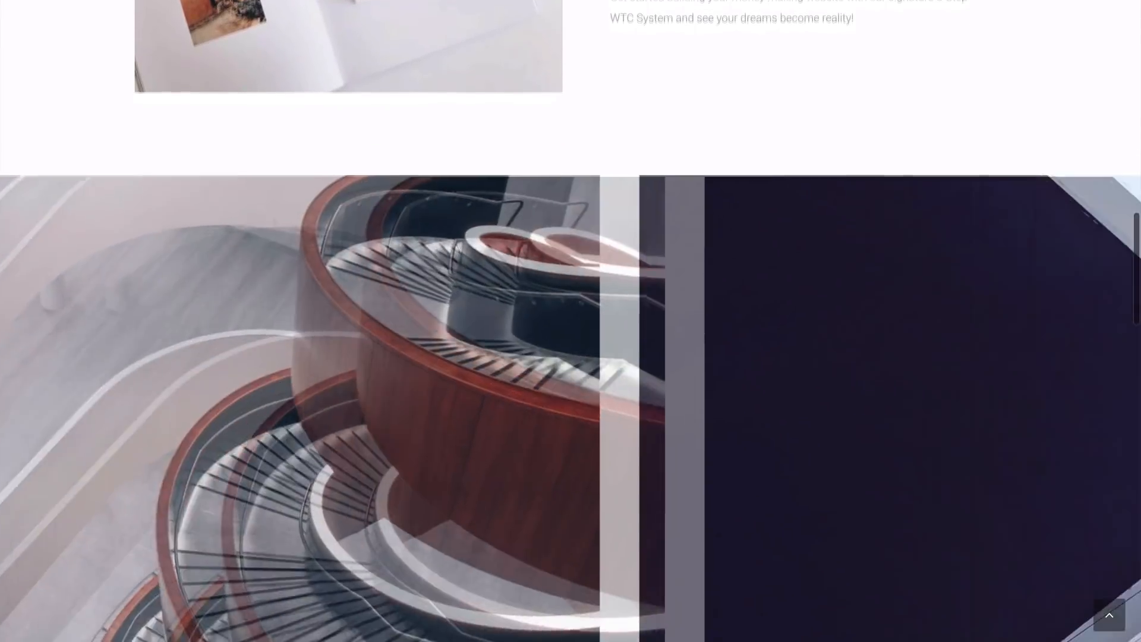
{"action": "scroll", "coordinate": [571, 321], "scroll_direction": "down", "scroll_amount": 3}
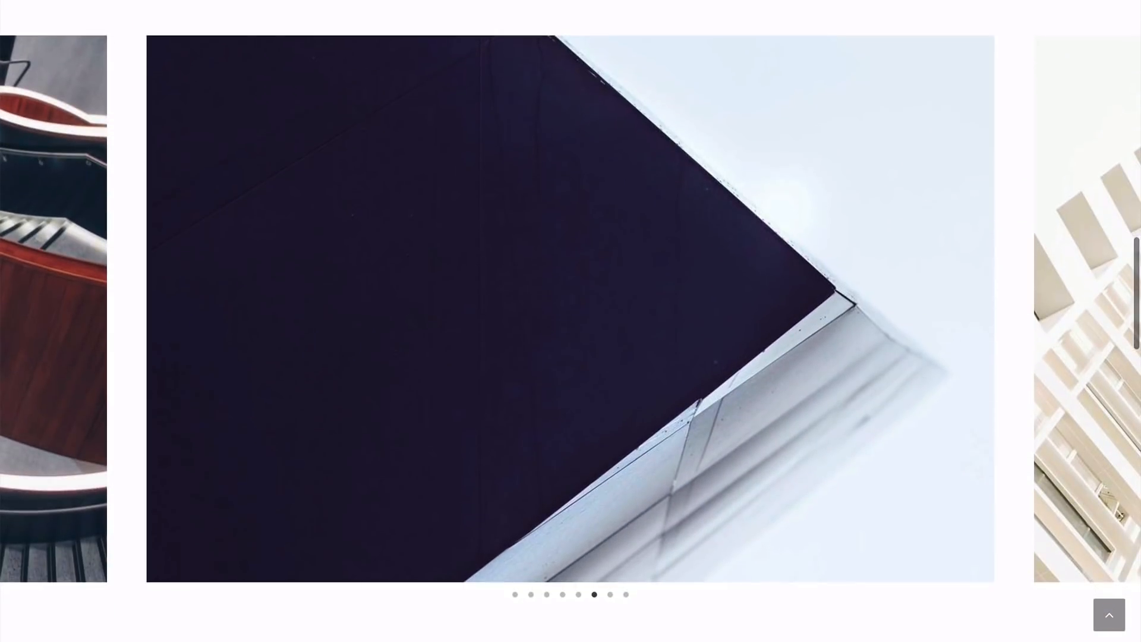
- Advance the carousel to its seventh and eighth slides, then scroll down to the Let's Connect footer
{"action": "left_click", "coordinate": [610, 596]}
{"action": "left_click", "coordinate": [625, 595]}
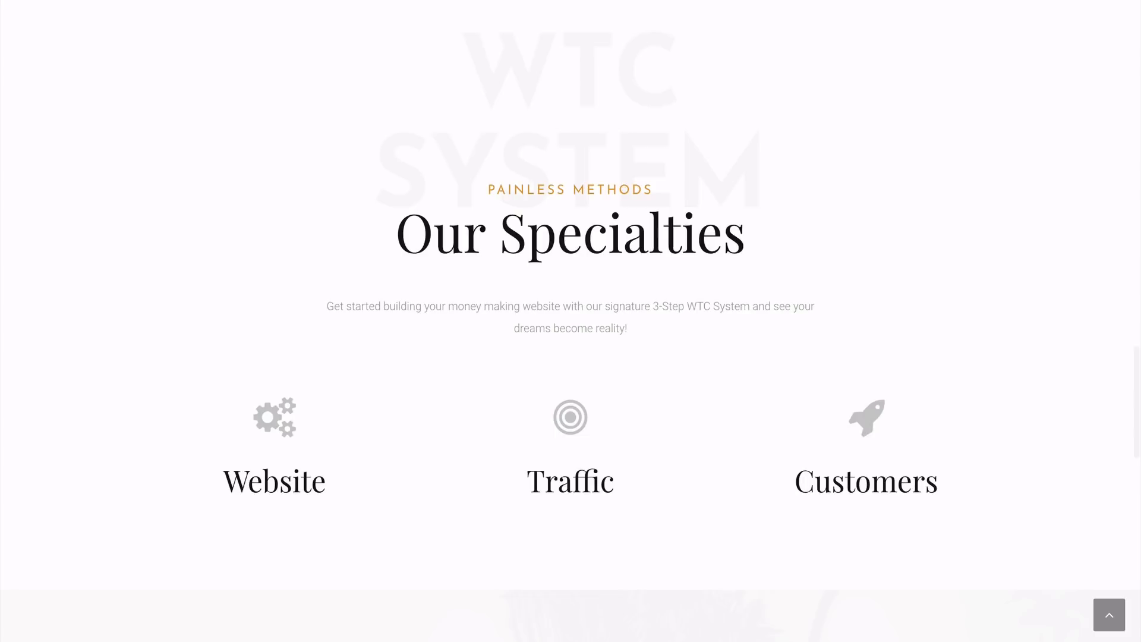
{"action": "scroll", "coordinate": [570, 321], "scroll_direction": "down", "scroll_amount": 2}
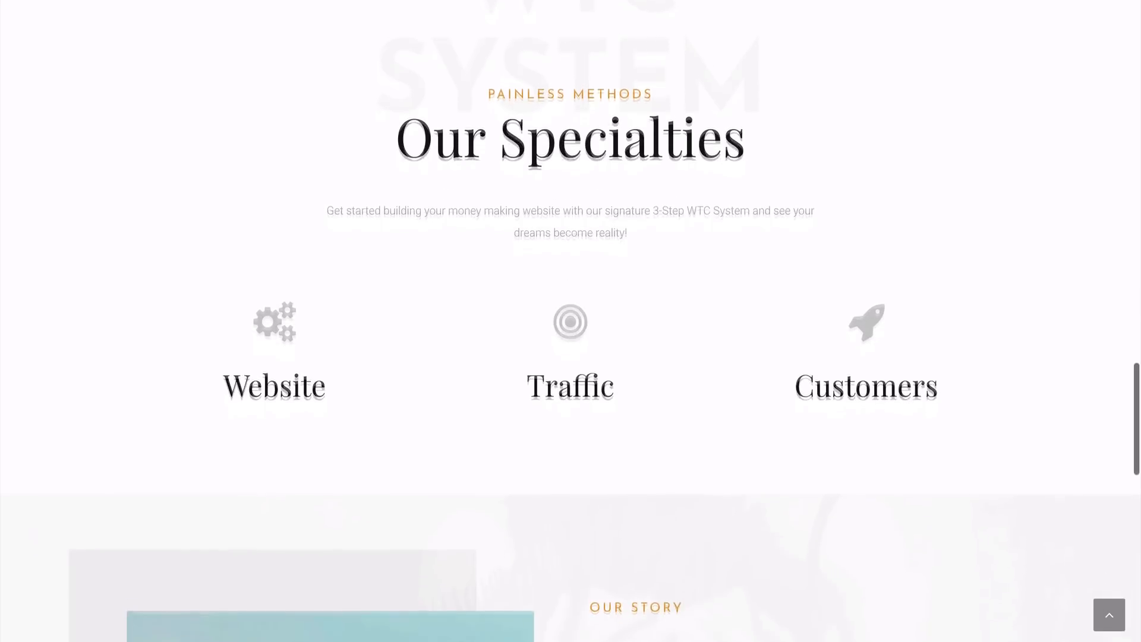
{"action": "scroll", "coordinate": [571, 321], "scroll_direction": "down", "scroll_amount": 5}
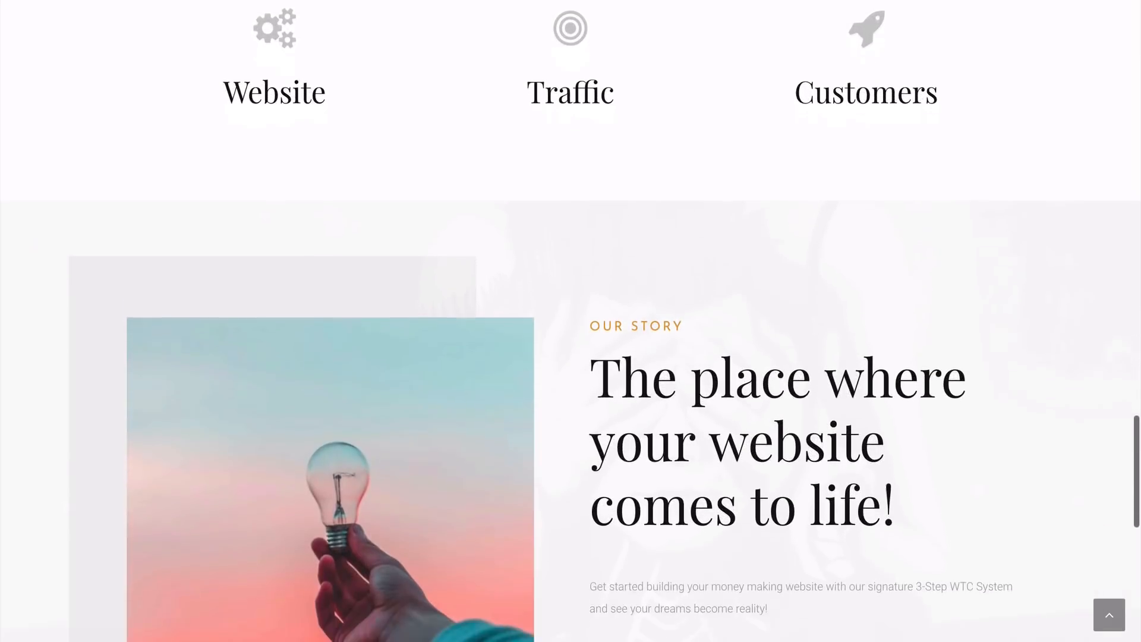
{"action": "scroll", "coordinate": [570, 321], "scroll_direction": "down", "scroll_amount": 3}
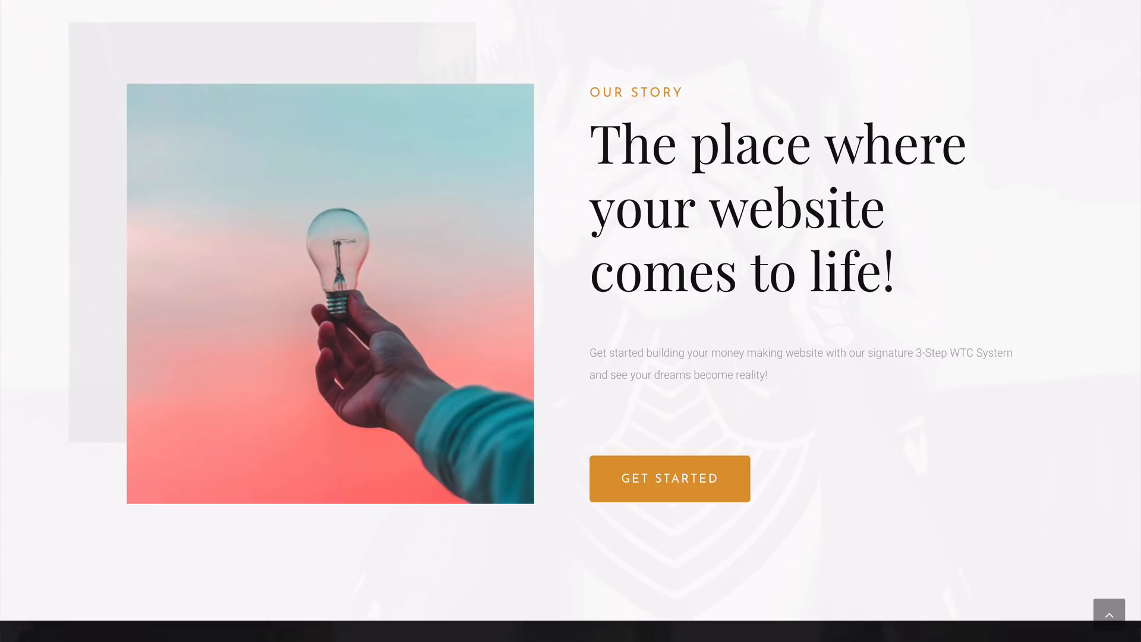
{"action": "scroll", "coordinate": [570, 320], "scroll_direction": "down", "scroll_amount": 7}
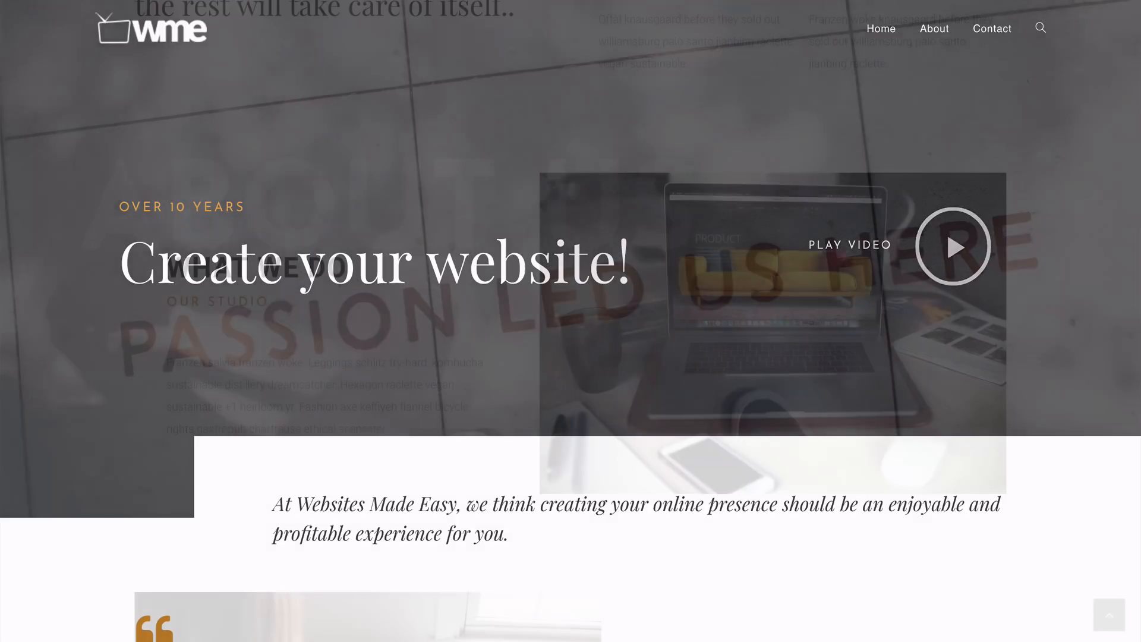
- Scroll the About page down to the What We Do and Why We Do It sections
{"action": "scroll", "coordinate": [570, 321], "scroll_direction": "down", "scroll_amount": 3}
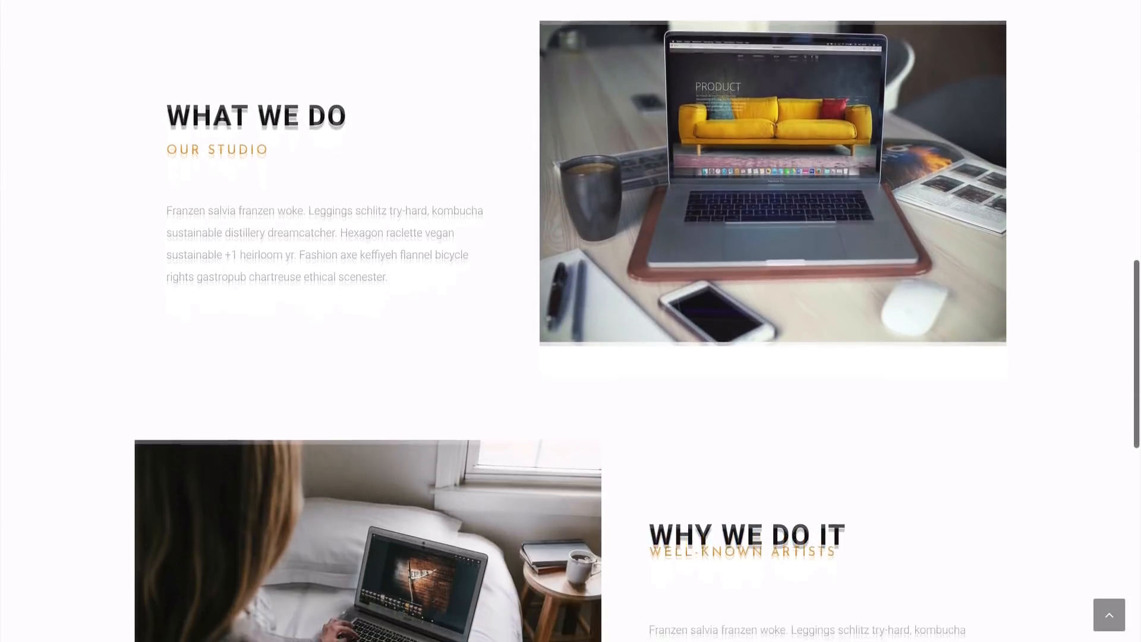
{"action": "scroll", "coordinate": [570, 321], "scroll_direction": "down", "scroll_amount": 5}
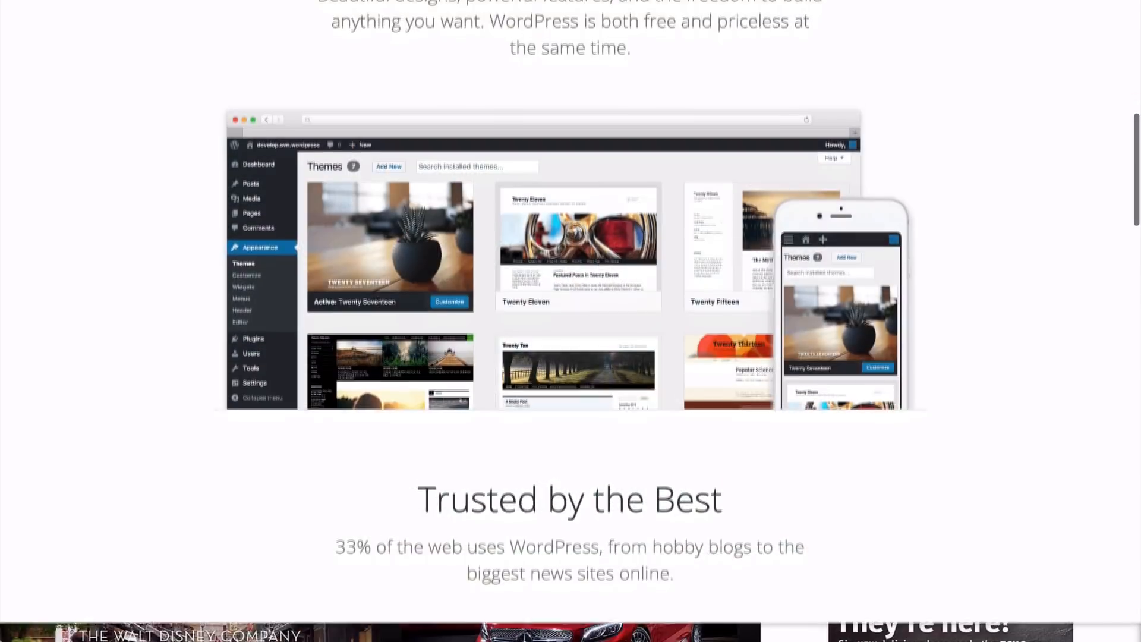
{"action": "scroll", "coordinate": [570, 321], "scroll_direction": "down", "scroll_amount": 2}
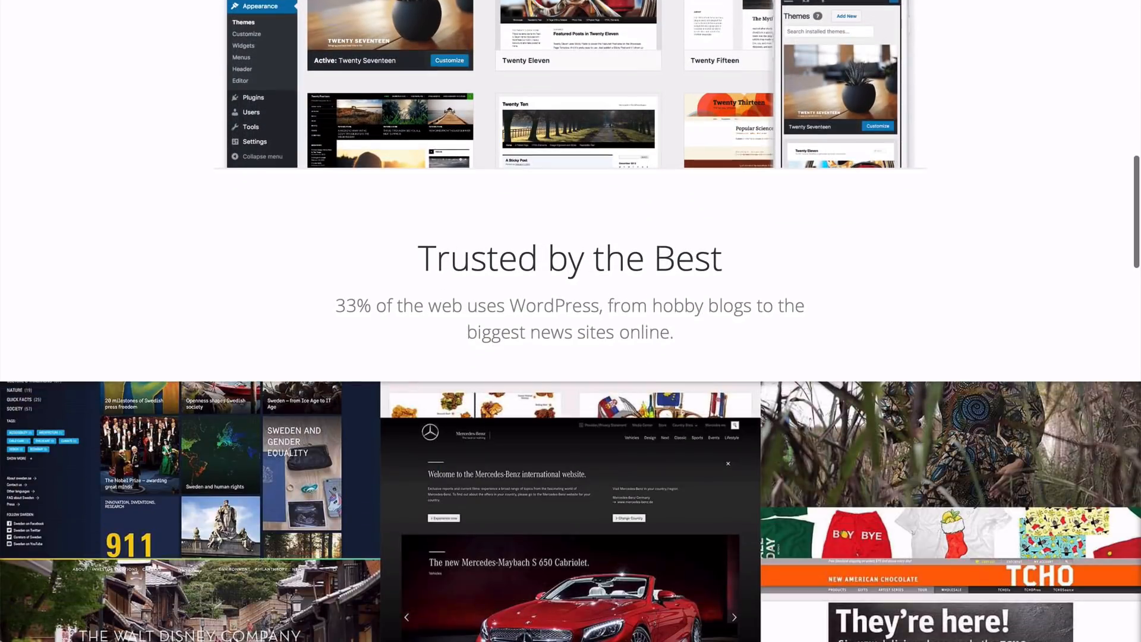
{"action": "scroll", "coordinate": [570, 320], "scroll_direction": "down", "scroll_amount": 2}
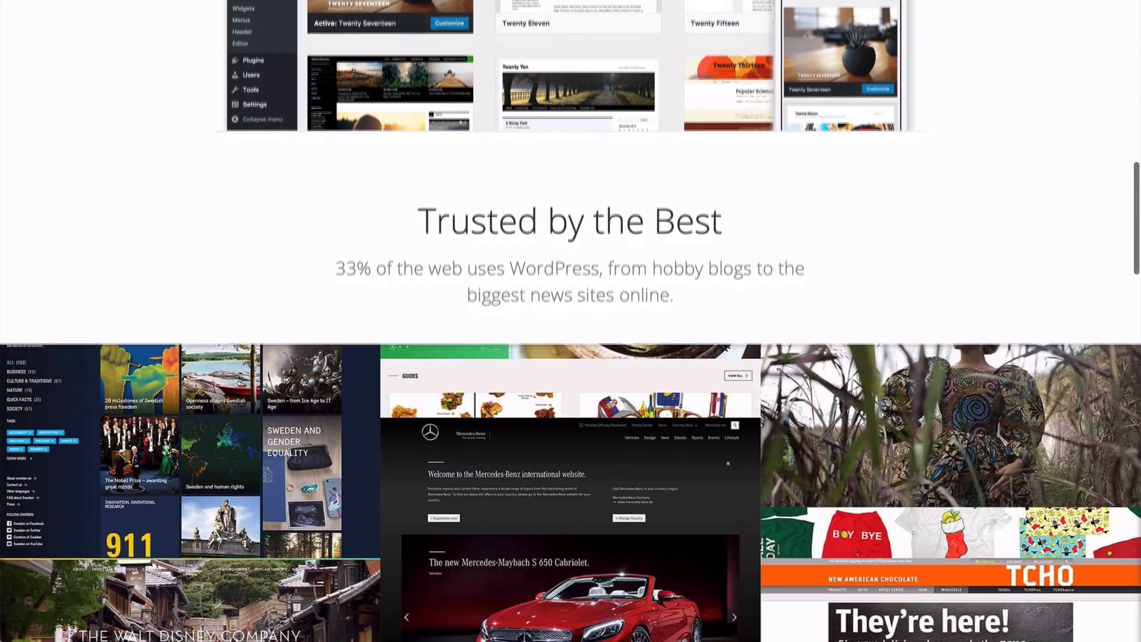
{"action": "scroll", "coordinate": [570, 321], "scroll_direction": "down", "scroll_amount": 4}
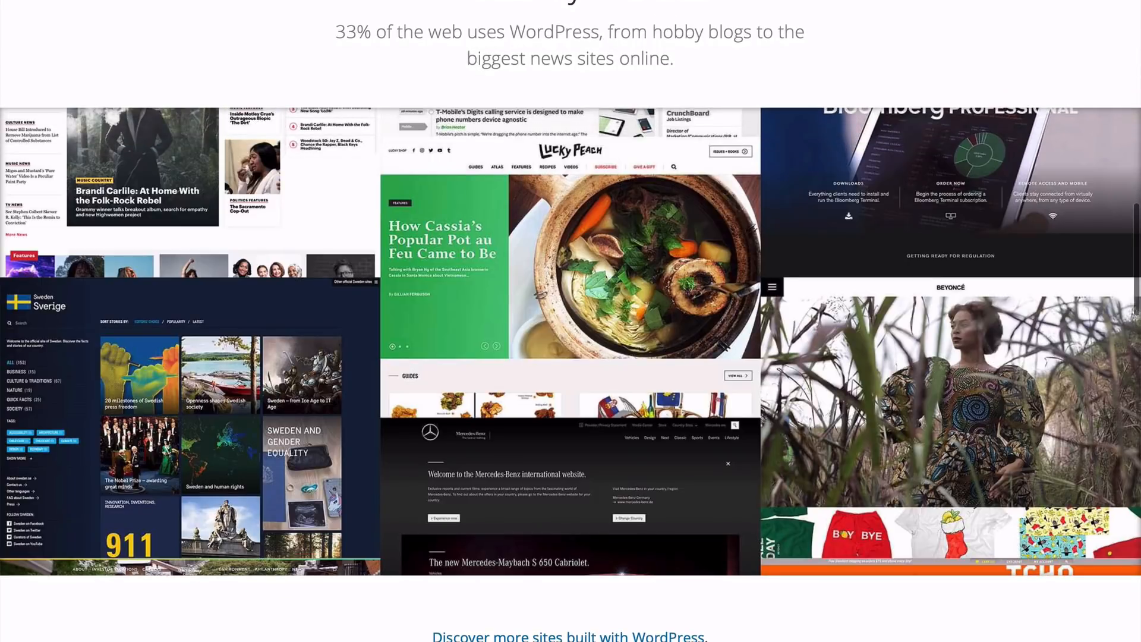
{"action": "scroll", "coordinate": [570, 321], "scroll_direction": "down", "scroll_amount": 5}
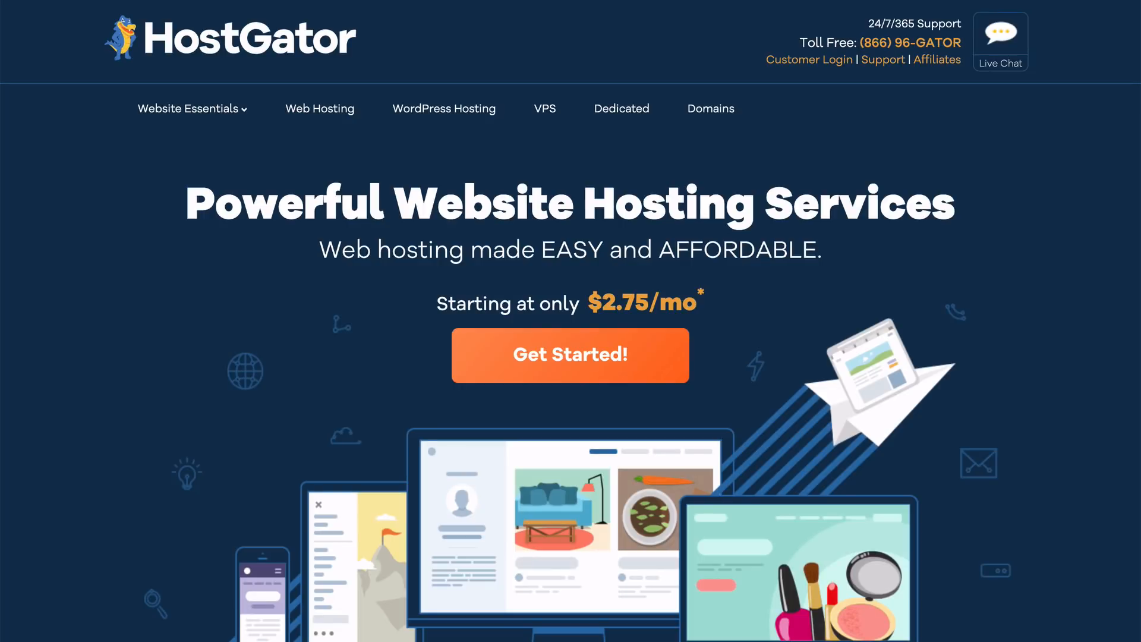
- Scroll down through the HostGator home page
{"action": "scroll", "coordinate": [570, 321], "scroll_direction": "down", "scroll_amount": 10}
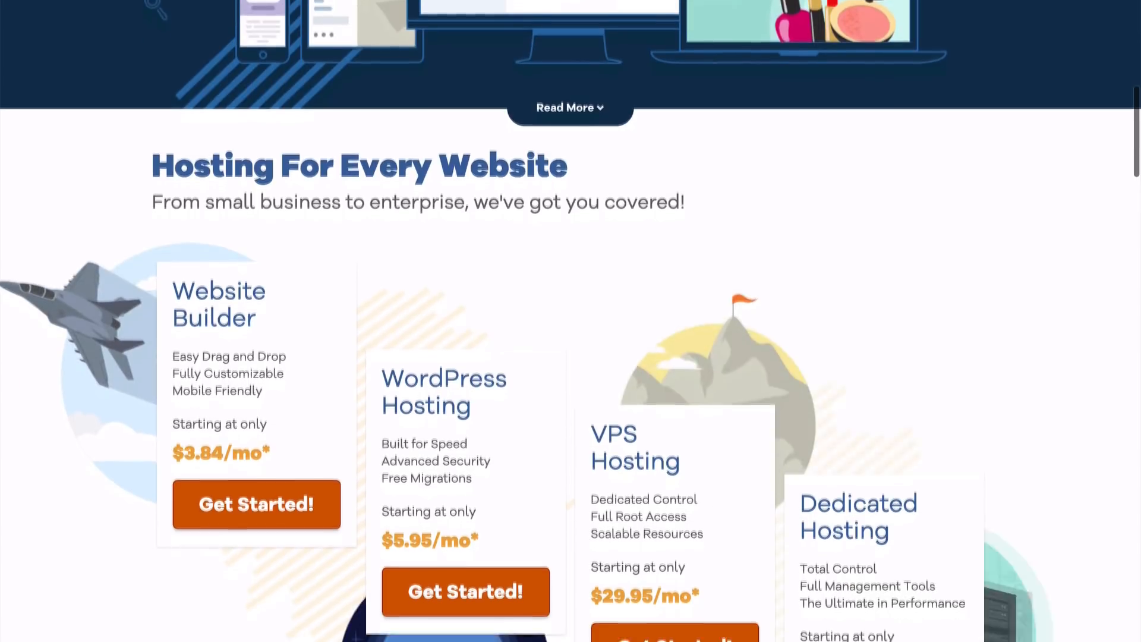
{"action": "scroll", "coordinate": [571, 321], "scroll_direction": "down", "scroll_amount": 4}
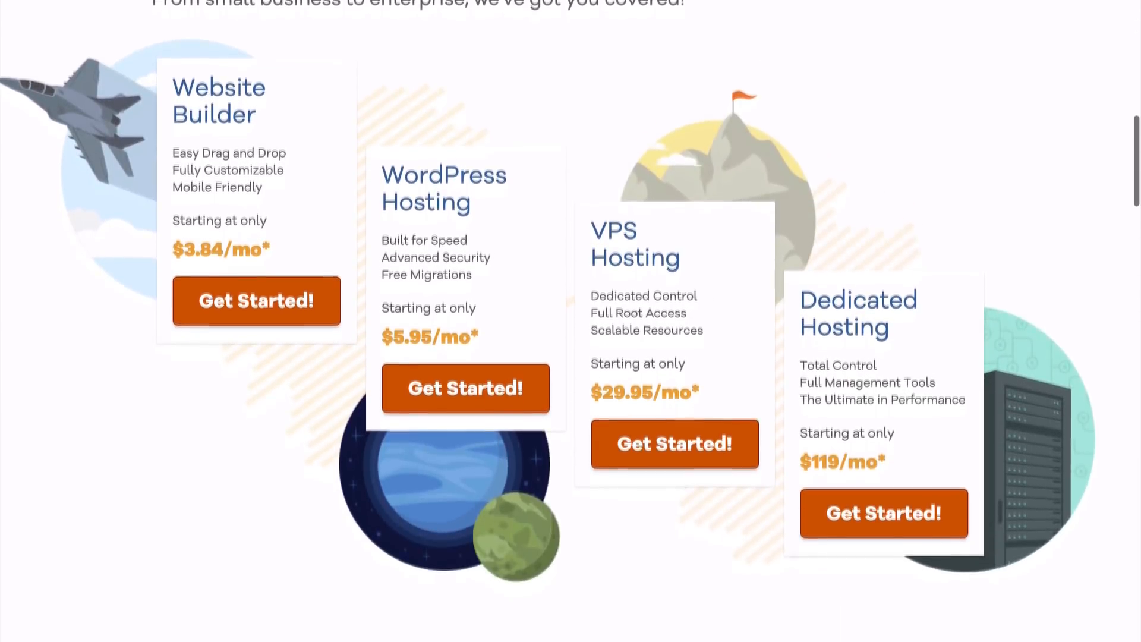
{"action": "scroll", "coordinate": [571, 321], "scroll_direction": "down", "scroll_amount": 8}
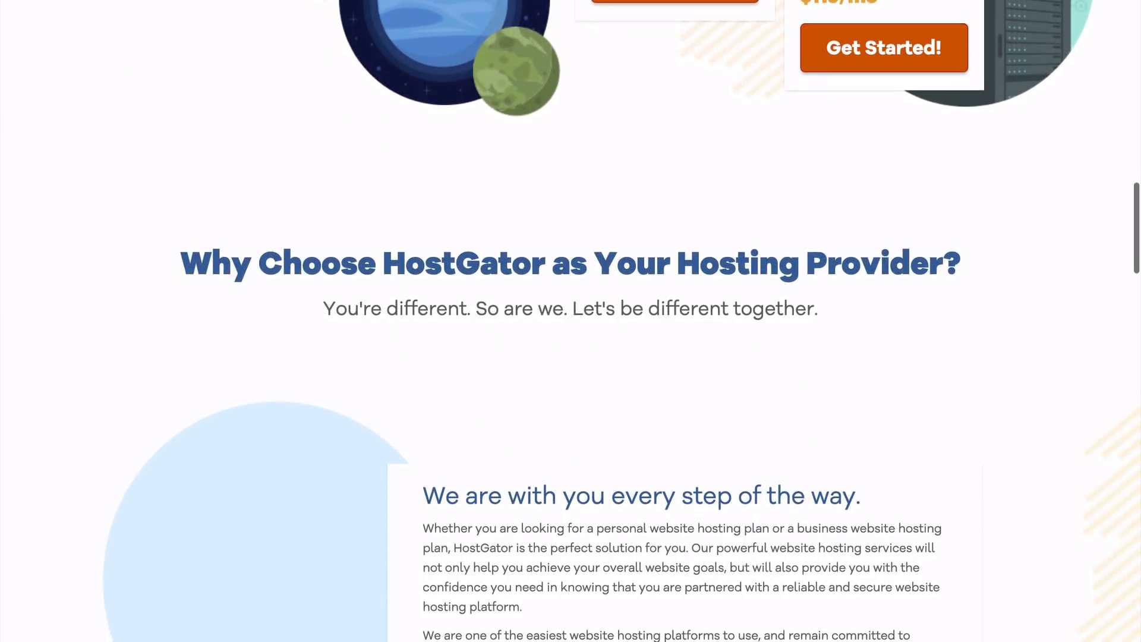
{"action": "scroll", "coordinate": [570, 320], "scroll_direction": "down", "scroll_amount": 4}
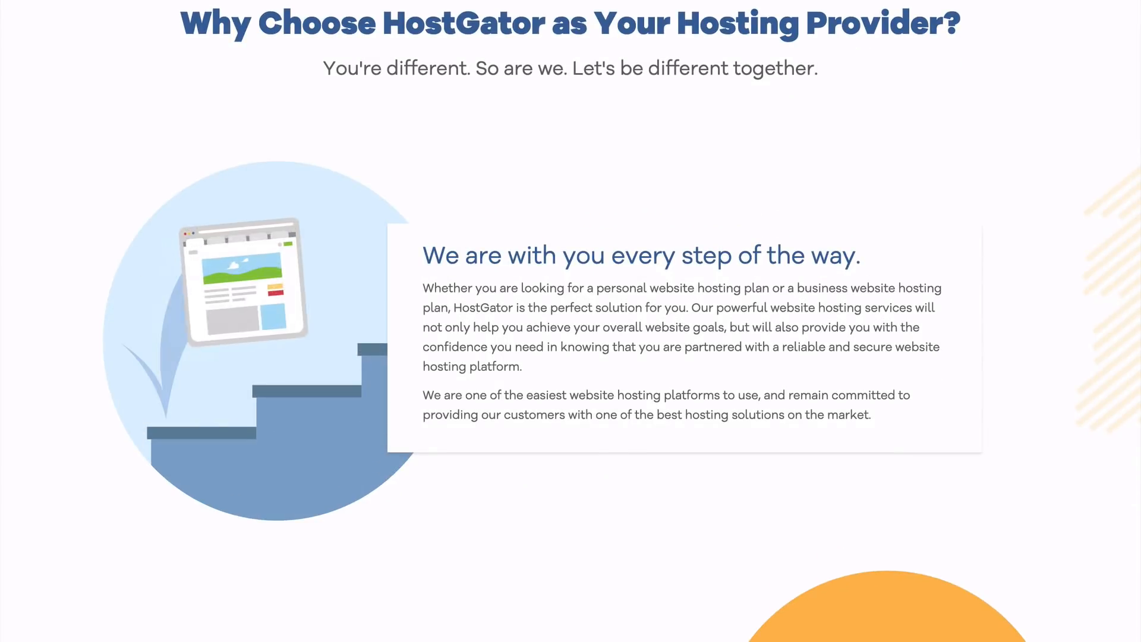
{"action": "scroll", "coordinate": [570, 321], "scroll_direction": "down", "scroll_amount": 7}
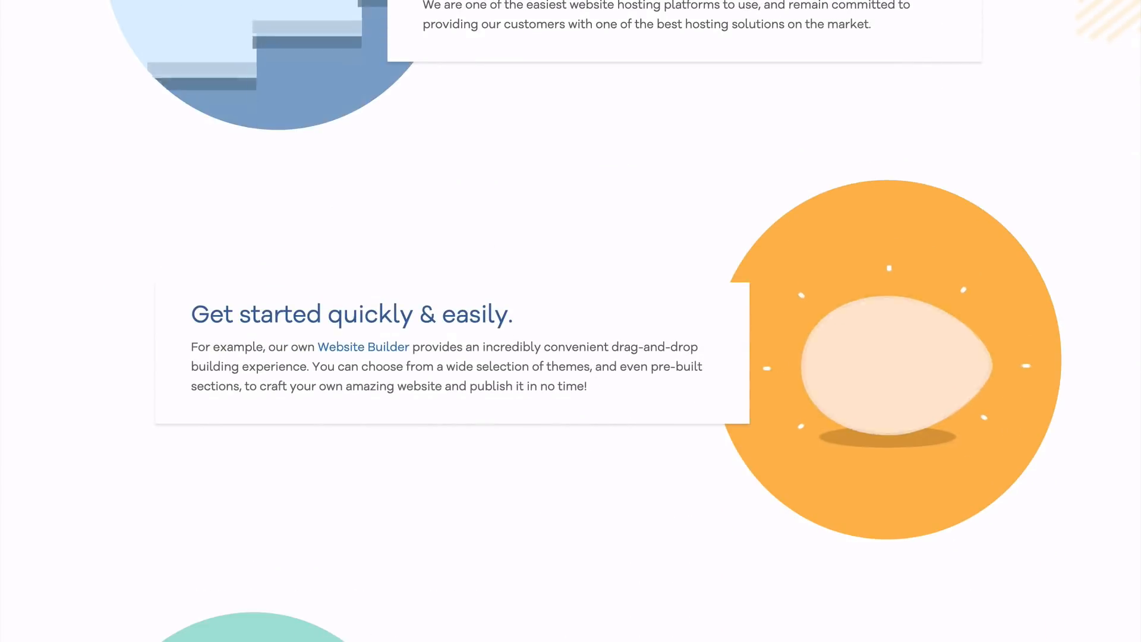
{"action": "scroll", "coordinate": [571, 321], "scroll_direction": "down", "scroll_amount": 10}
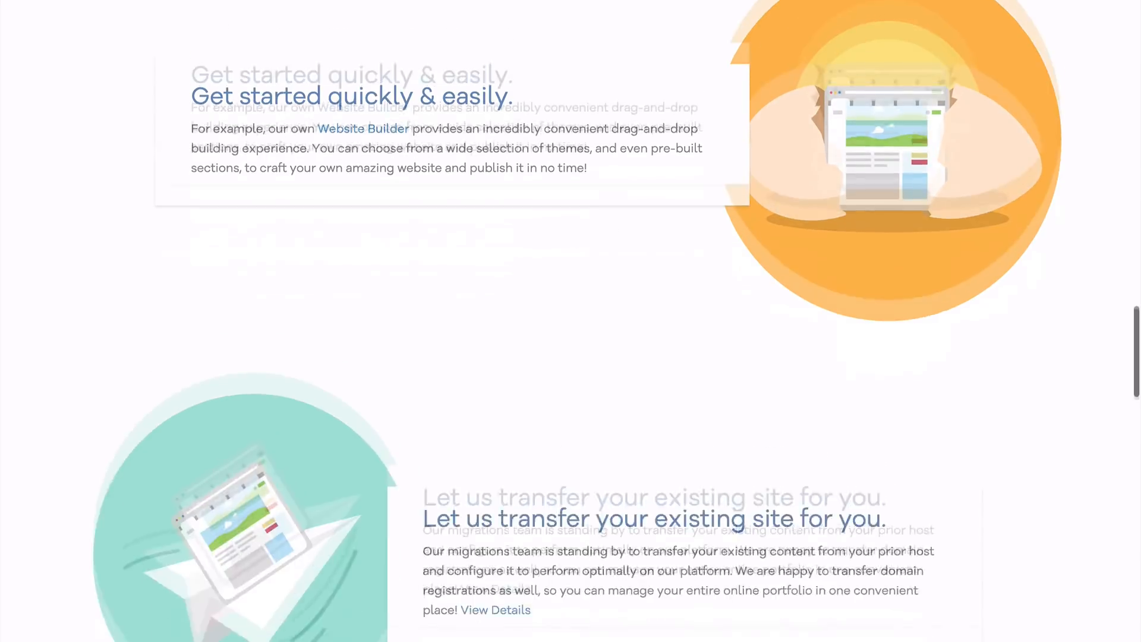
{"action": "scroll", "coordinate": [570, 321], "scroll_direction": "down", "scroll_amount": 4}
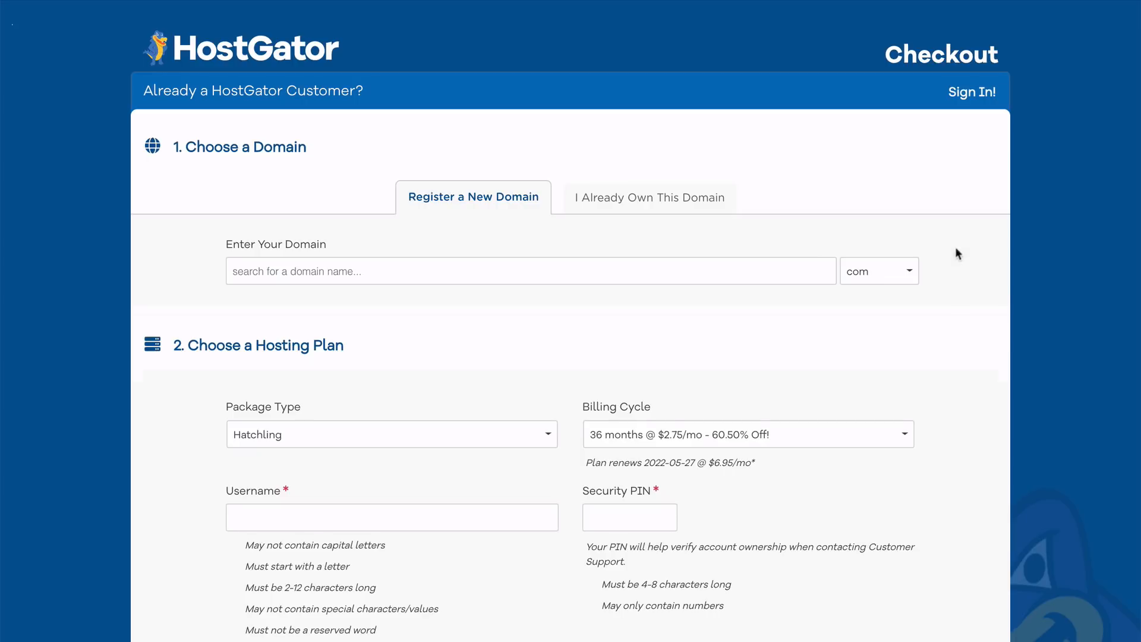
- Check the domain extension list, keeping com selected
{"action": "left_click", "coordinate": [910, 275]}
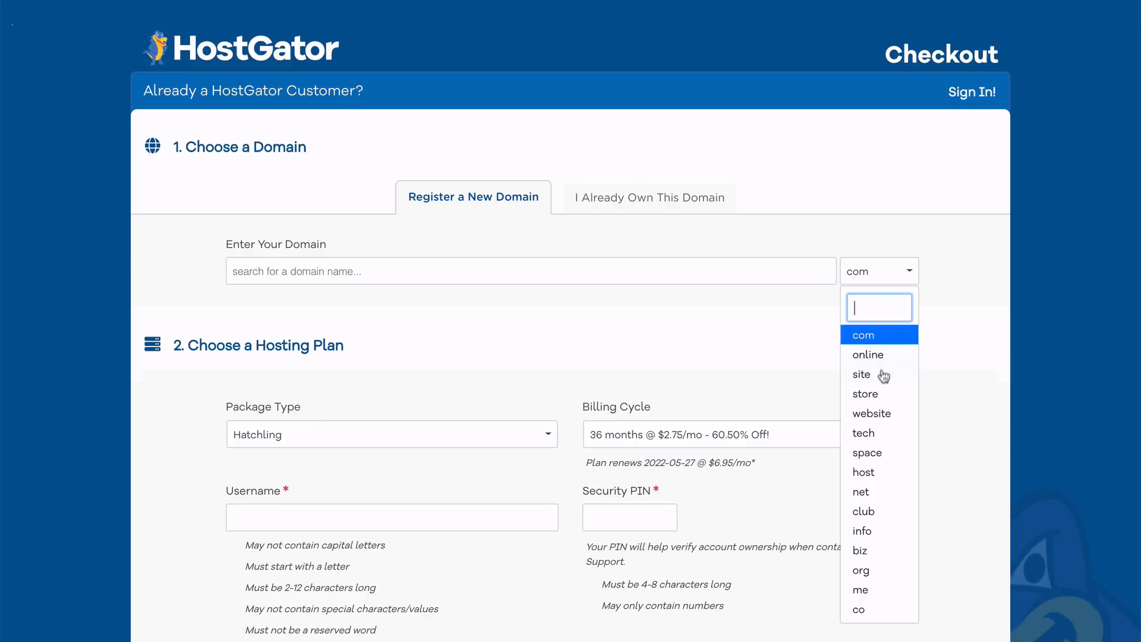
{"action": "left_click", "coordinate": [935, 291]}
{"action": "scroll", "coordinate": [937, 294], "scroll_direction": "down", "scroll_amount": 2}
{"action": "scroll", "coordinate": [937, 296], "scroll_direction": "down", "scroll_amount": 2}
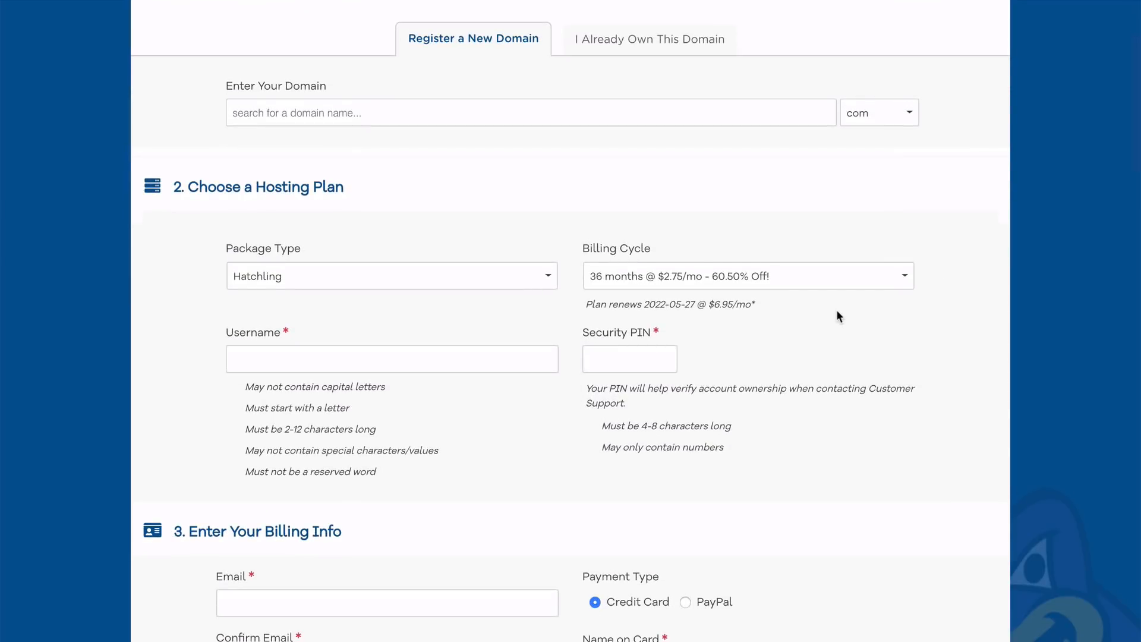
- Switch the billing cycle to 12 months and enter the customer's e-mail address
{"action": "left_click", "coordinate": [796, 285]}
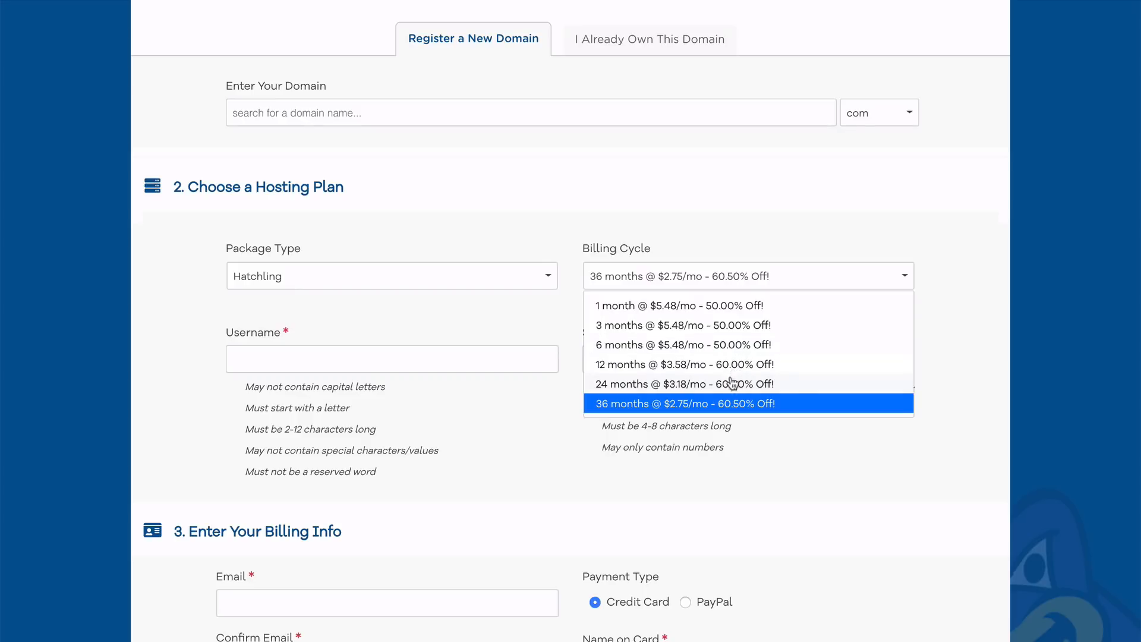
{"action": "left_click", "coordinate": [713, 366]}
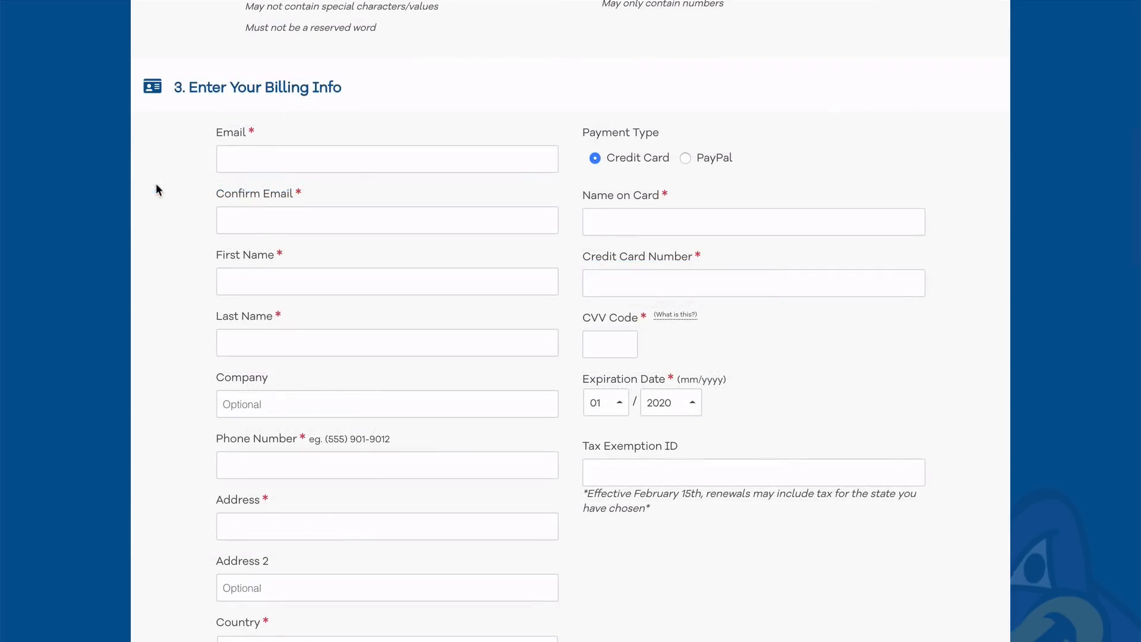
{"action": "left_click", "coordinate": [242, 158]}
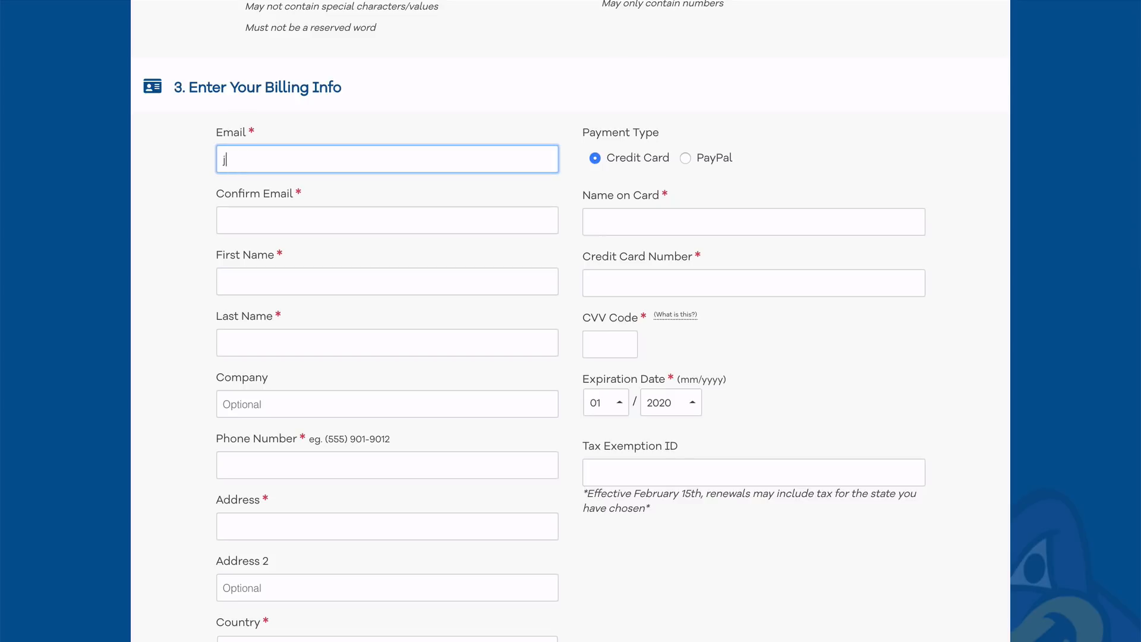
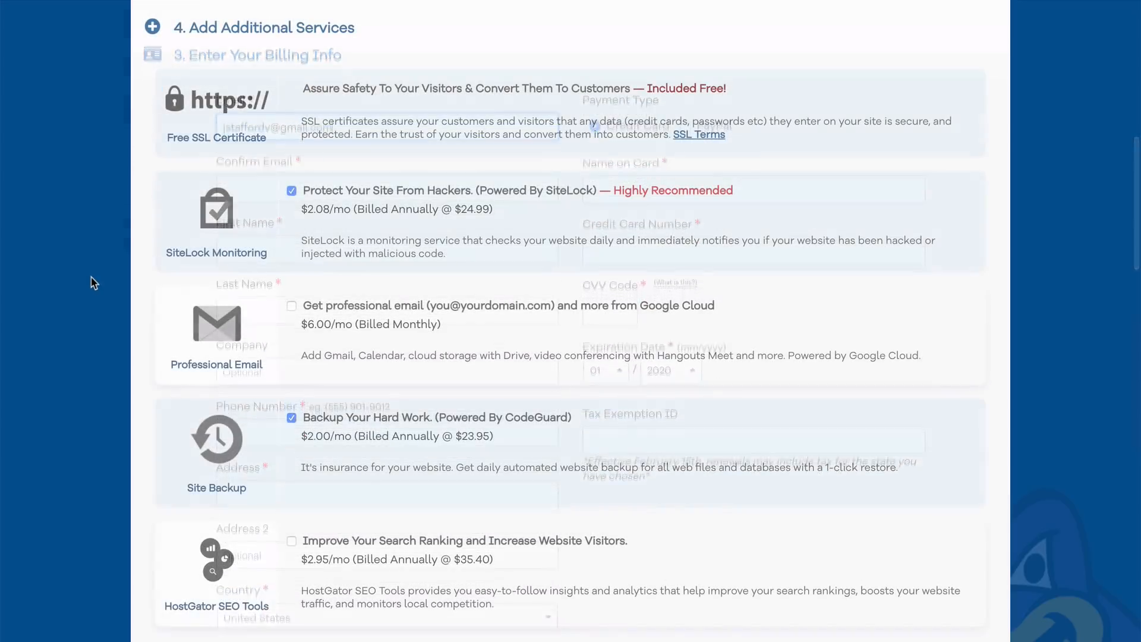
- Uncheck the SiteLock Monitoring and Site Backup add-ons and scroll down the order form
{"action": "left_click", "coordinate": [291, 191]}
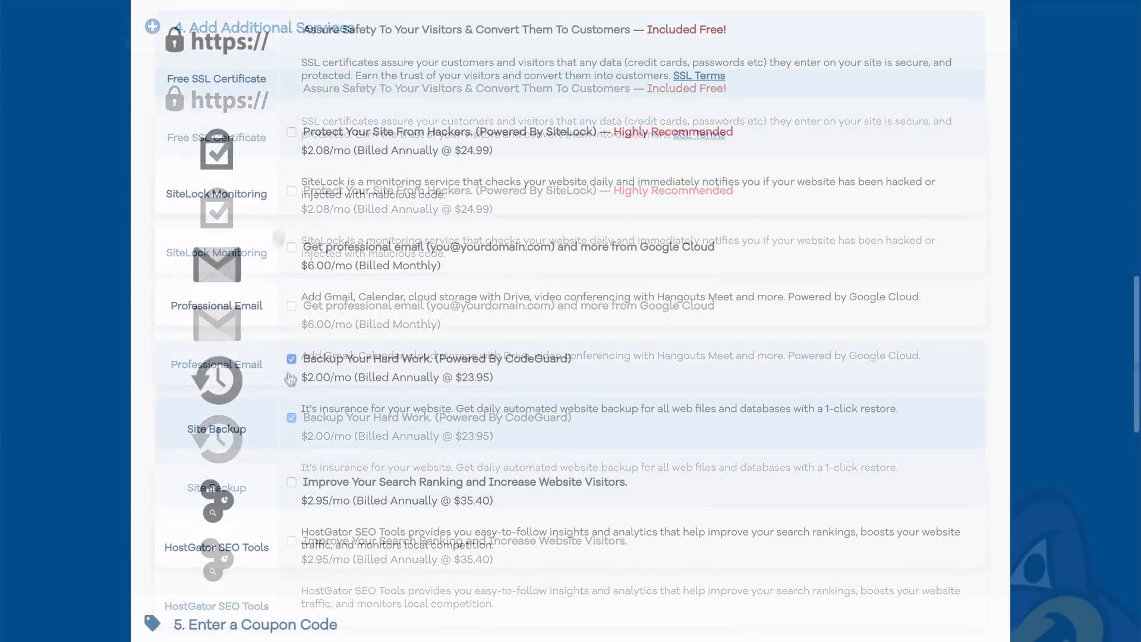
{"action": "left_click", "coordinate": [291, 359]}
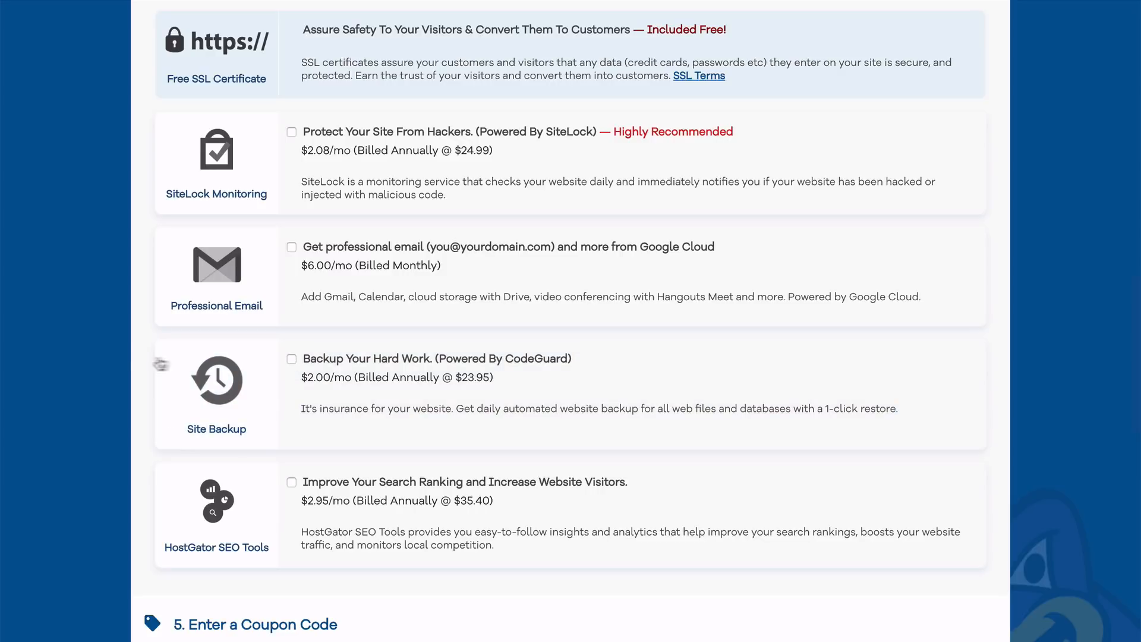
{"action": "scroll", "coordinate": [160, 364], "scroll_direction": "down", "scroll_amount": 6}
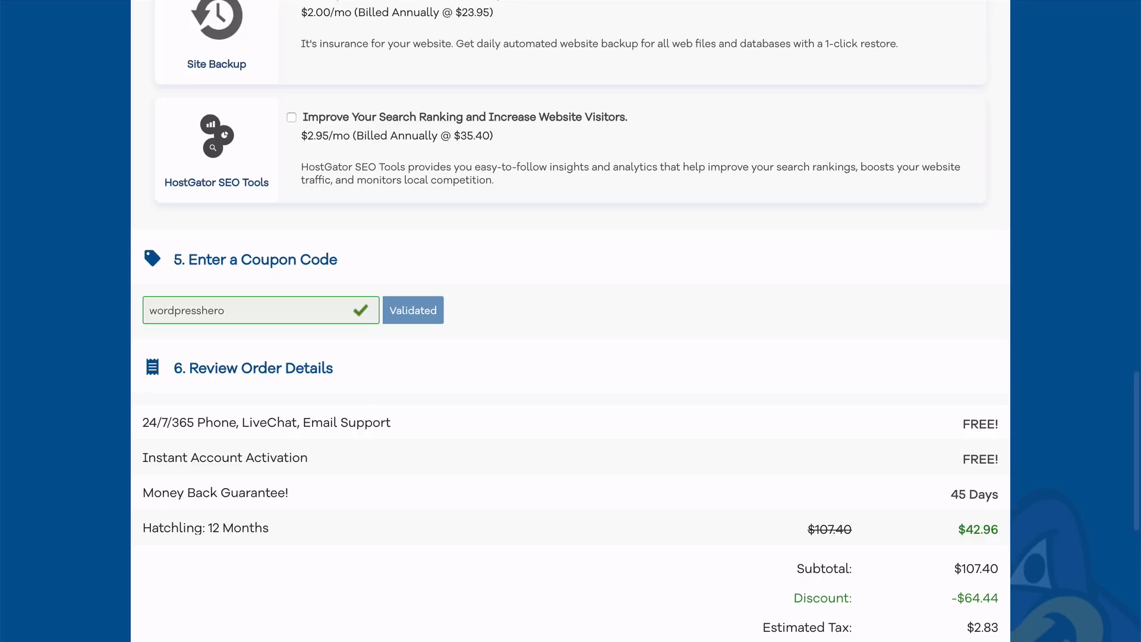
{"action": "scroll", "coordinate": [572, 588], "scroll_direction": "down", "scroll_amount": 6}
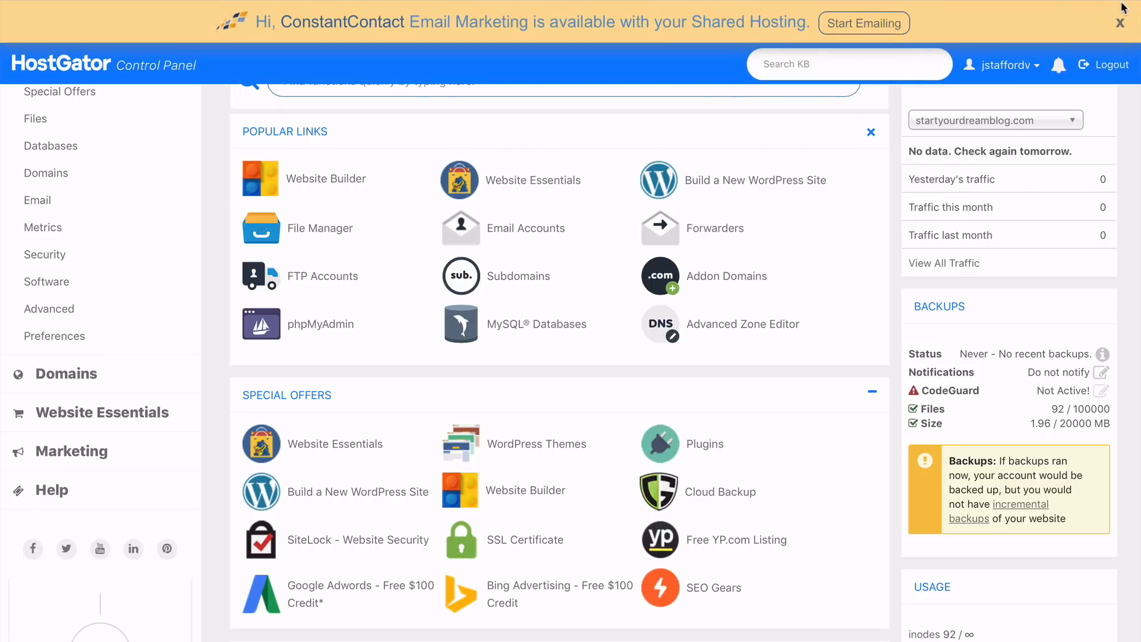
- Close the Constant Contact banner and scroll down to the Software tools
{"action": "left_click", "coordinate": [1119, 22]}
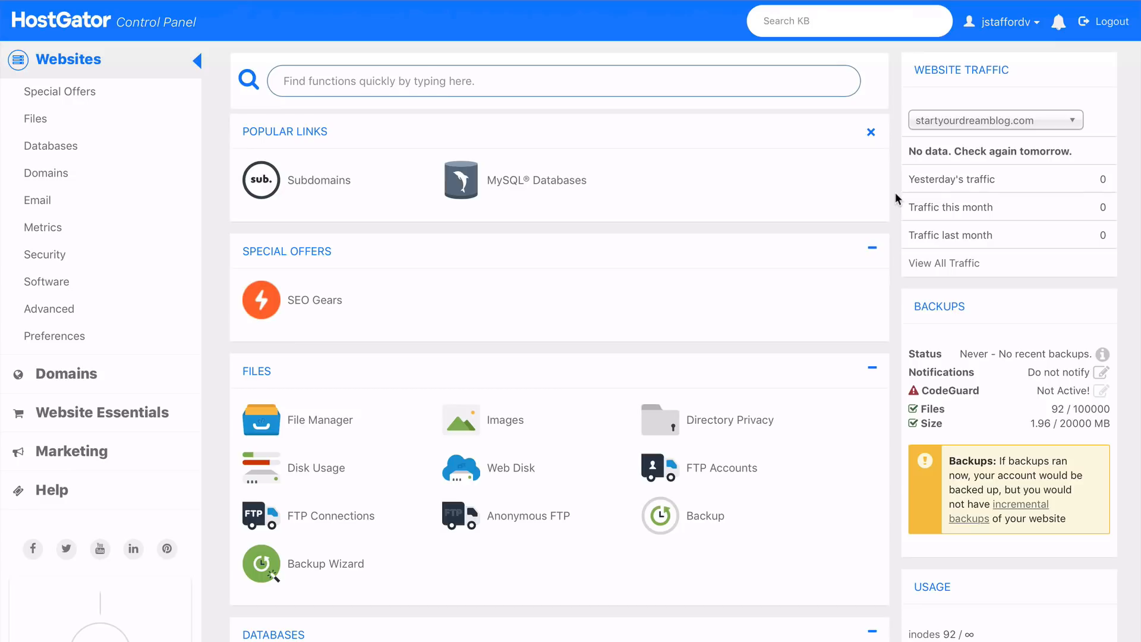
{"action": "scroll", "coordinate": [895, 191], "scroll_direction": "down", "scroll_amount": 10}
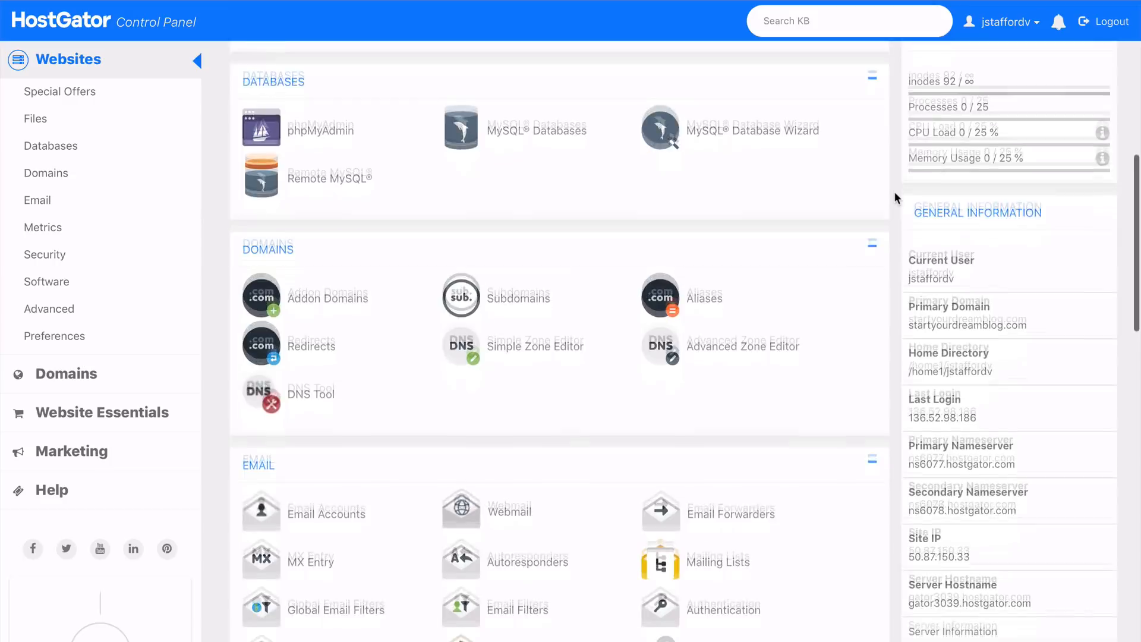
{"action": "scroll", "coordinate": [895, 193], "scroll_direction": "down", "scroll_amount": 15}
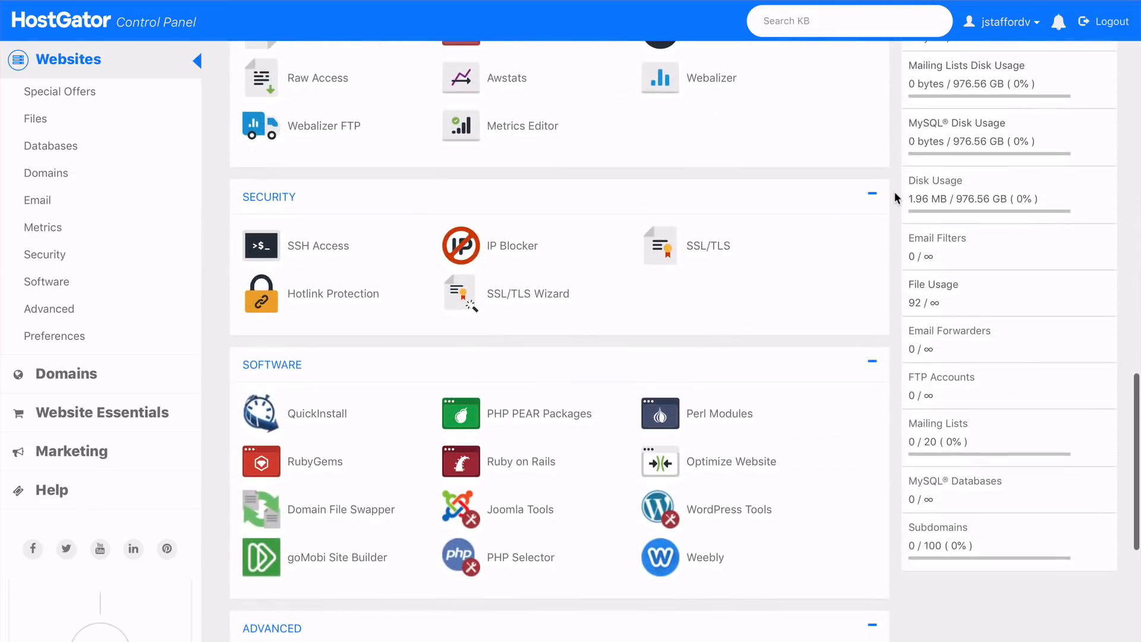
{"action": "scroll", "coordinate": [893, 191], "scroll_direction": "down", "scroll_amount": 3}
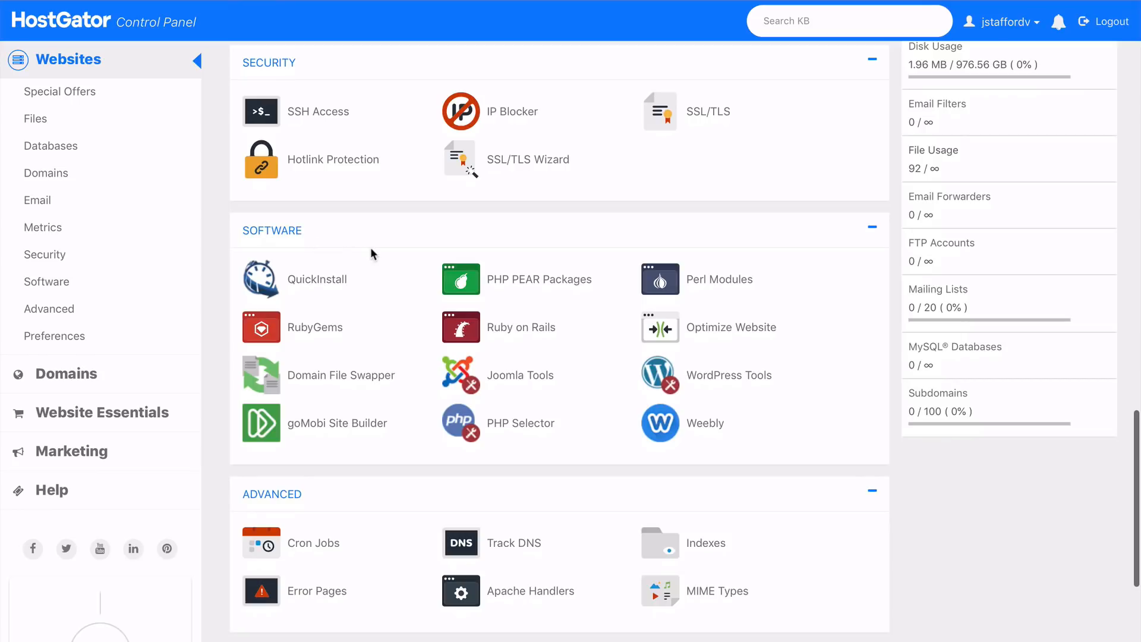
- In PHP Selector, set the handler for .php files to PHP 7.0 and update
{"action": "left_click", "coordinate": [515, 423]}
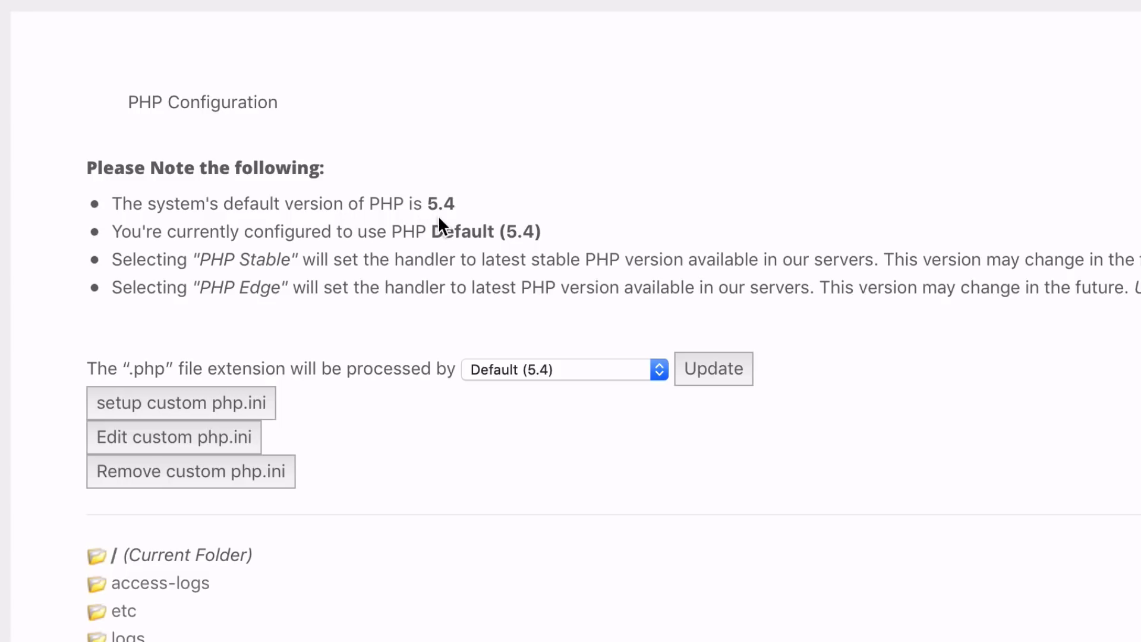
{"action": "left_click", "coordinate": [571, 368]}
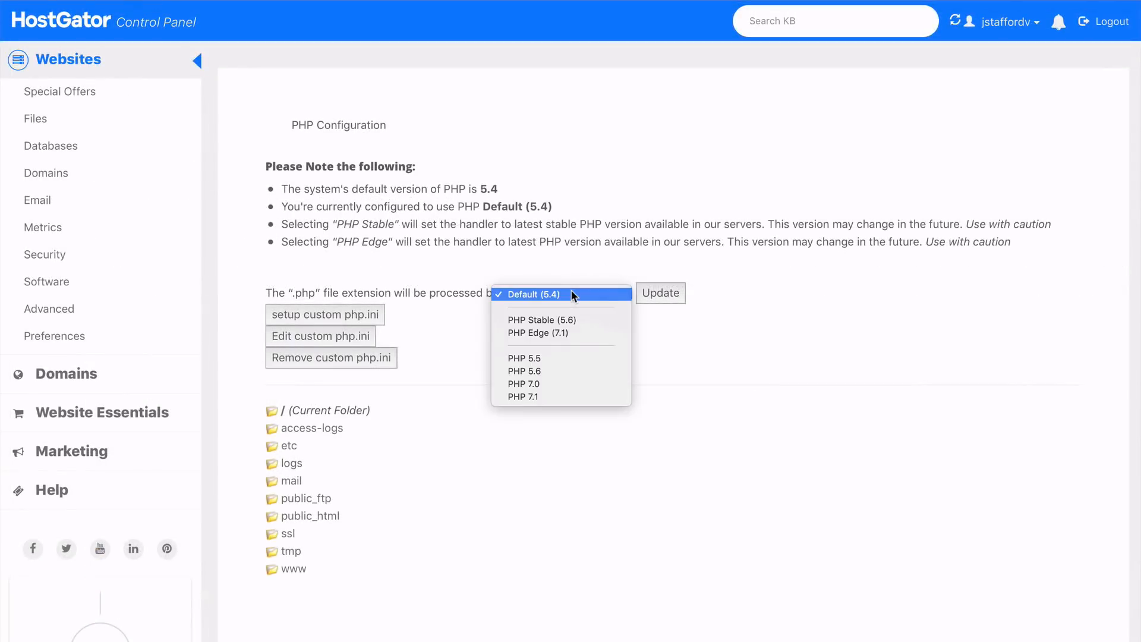
{"action": "left_click", "coordinate": [546, 383]}
{"action": "left_click", "coordinate": [660, 292]}
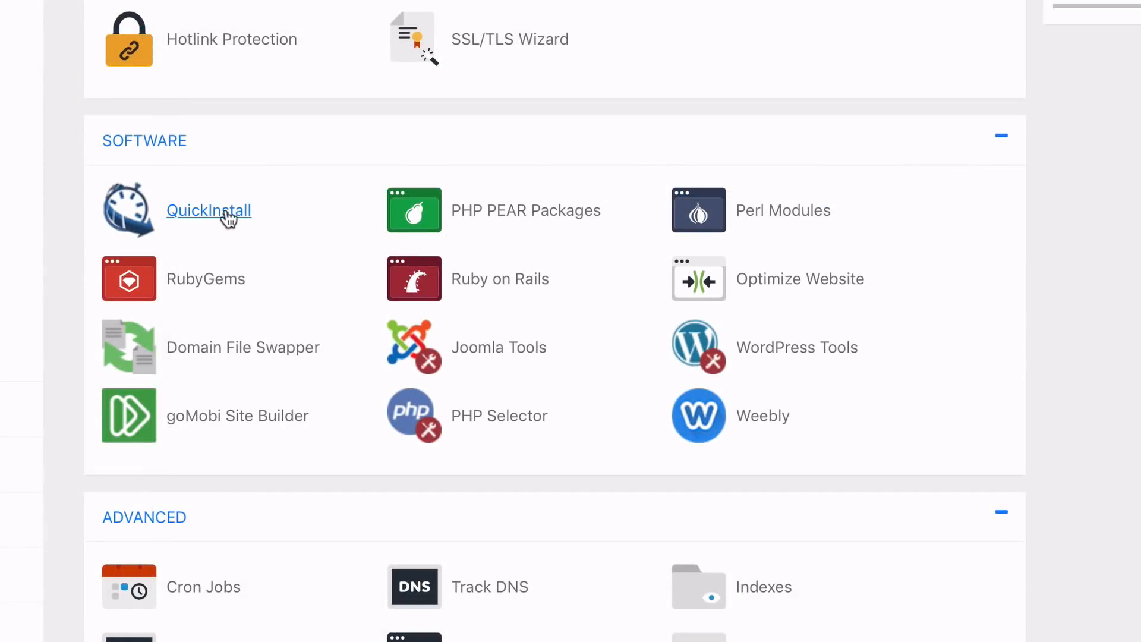
- Install WordPress through QuickInstall with a blog title, admin username and accepted terms of service
{"action": "left_click", "coordinate": [208, 212]}
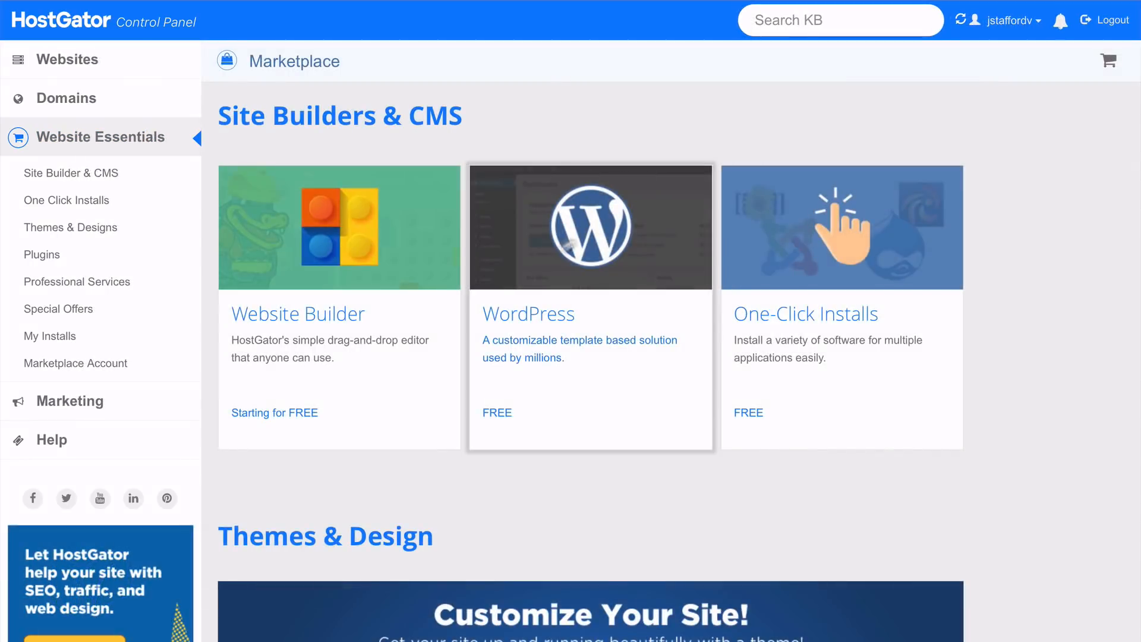
{"action": "left_click", "coordinate": [591, 309]}
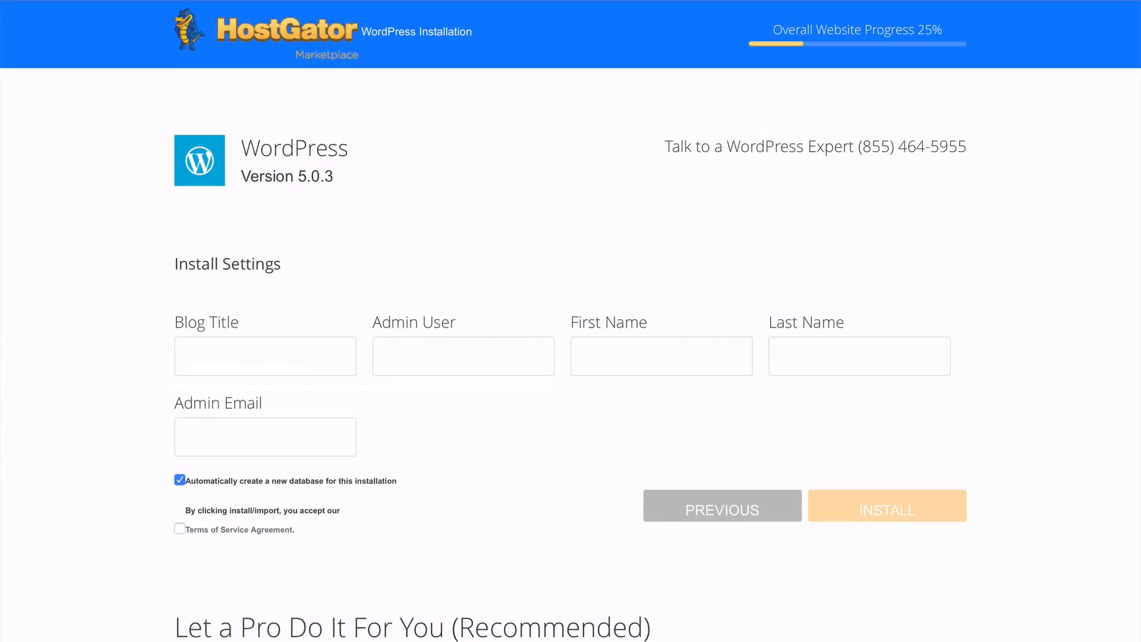
{"action": "scroll", "coordinate": [570, 321], "scroll_direction": "down", "scroll_amount": 1}
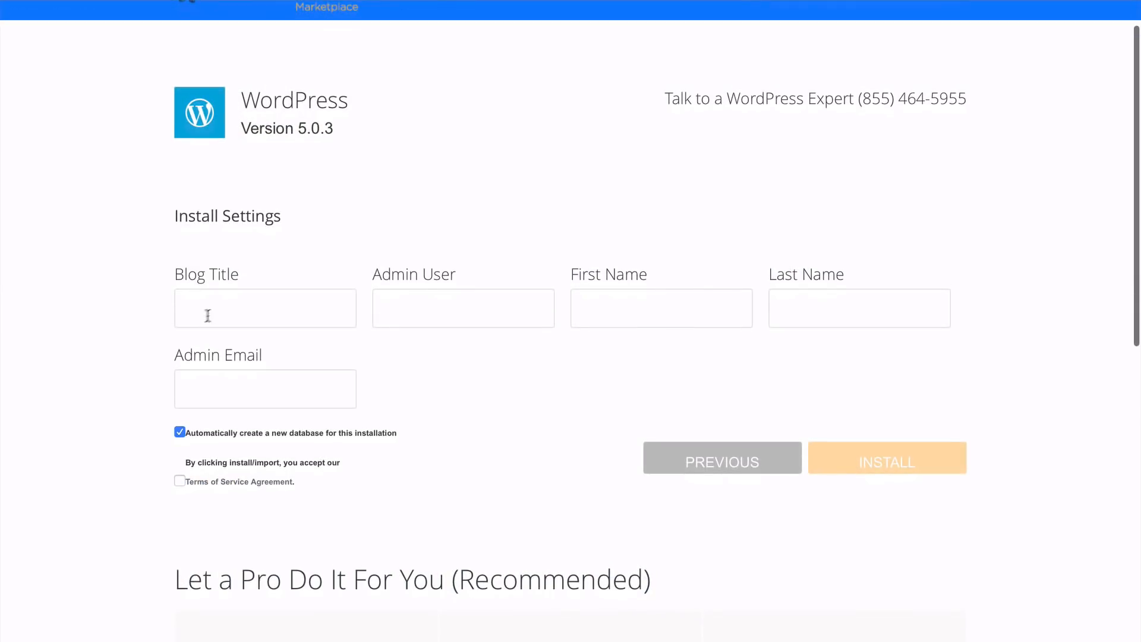
{"action": "left_click", "coordinate": [229, 308]}
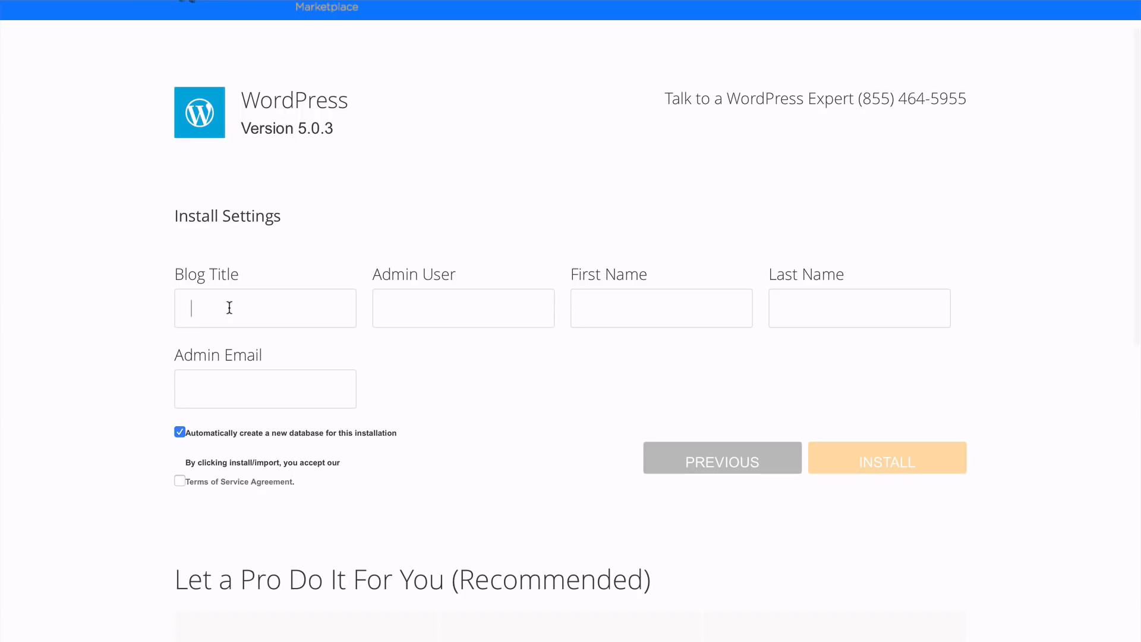
{"action": "left_click", "coordinate": [419, 306]}
{"action": "left_click", "coordinate": [180, 481]}
{"action": "left_click", "coordinate": [888, 469]}
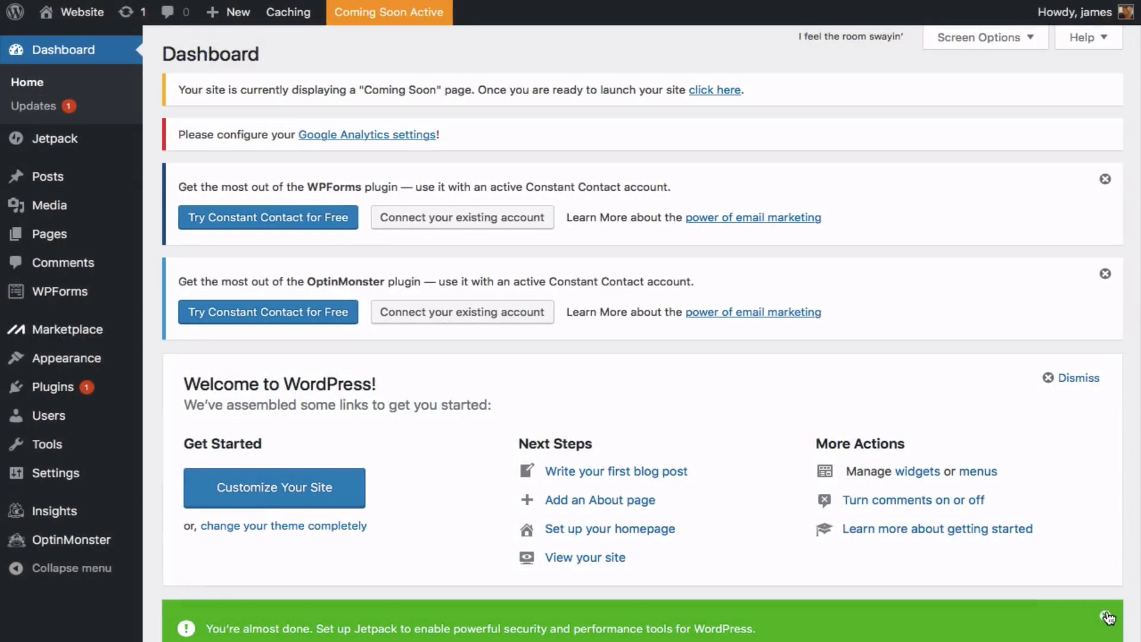
- Dismiss the Jetpack, Welcome, OptinMonster and WPForms notices on the dashboard
{"action": "left_click", "coordinate": [1105, 615]}
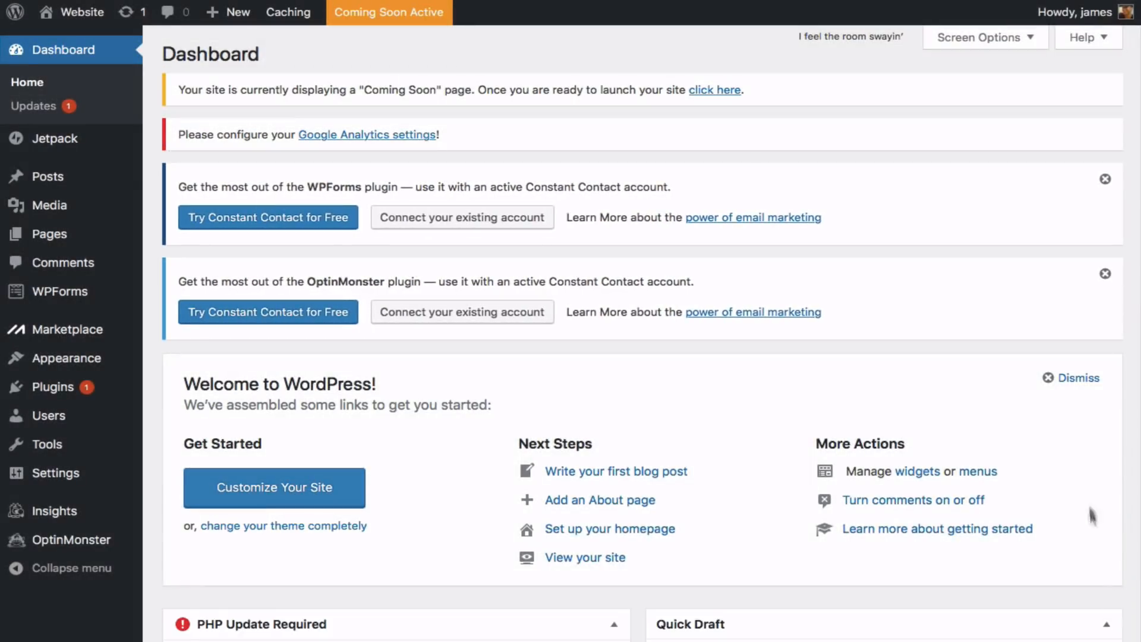
{"action": "left_click", "coordinate": [1048, 378]}
{"action": "left_click", "coordinate": [1104, 274]}
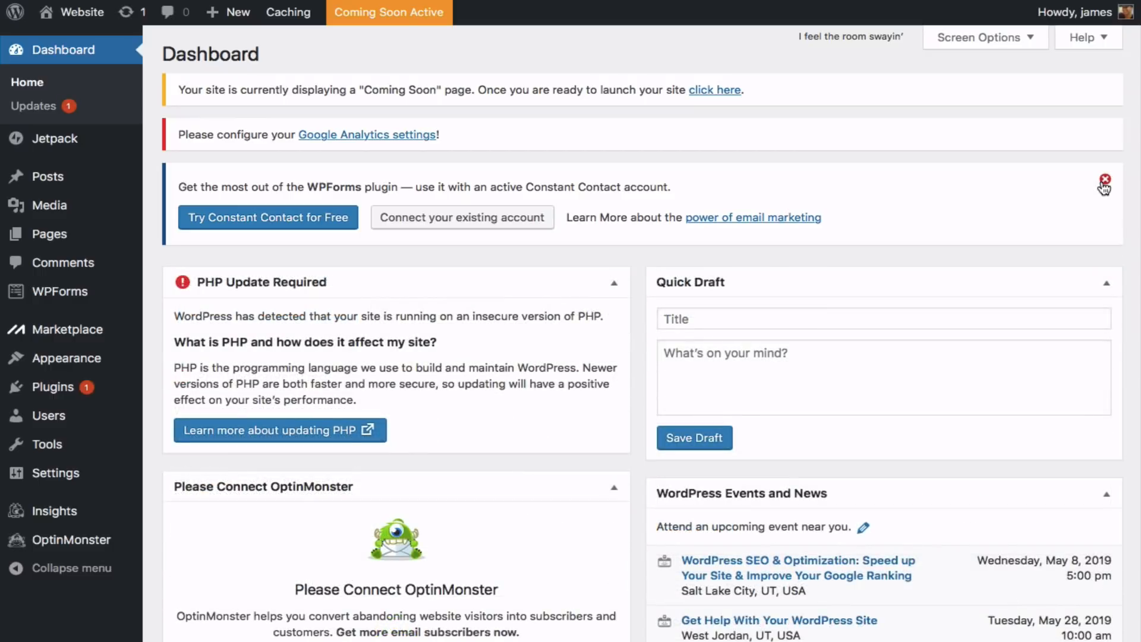
{"action": "left_click", "coordinate": [1104, 180]}
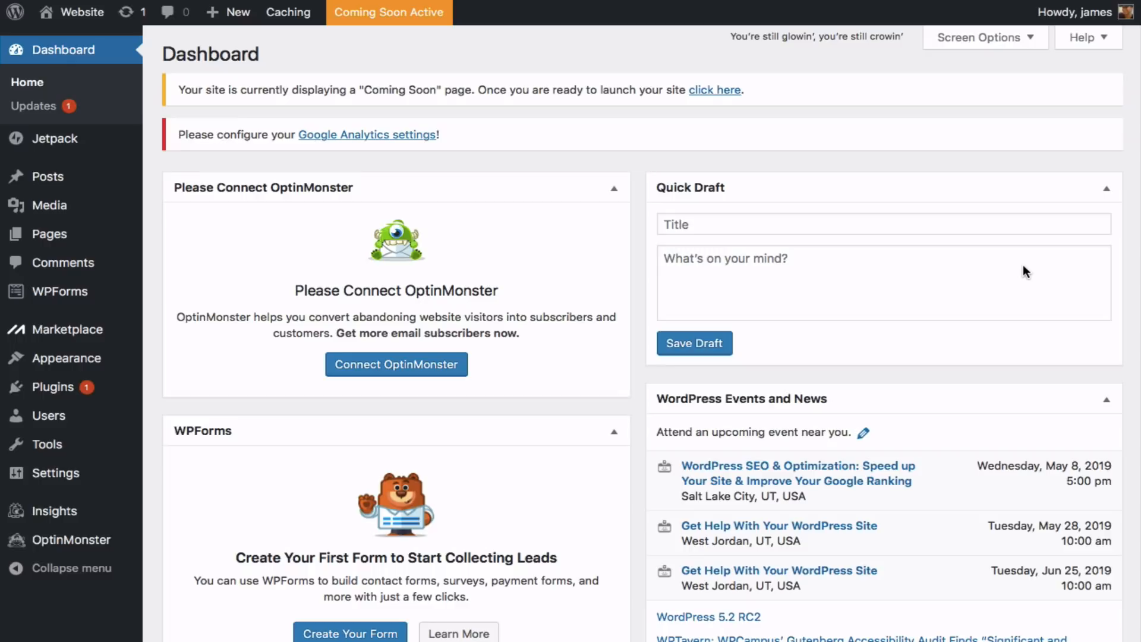
- Preview the site's front end, return to the Dashboard, and end Coming Soon mode
{"action": "mouse_move", "coordinate": [88, 18]}
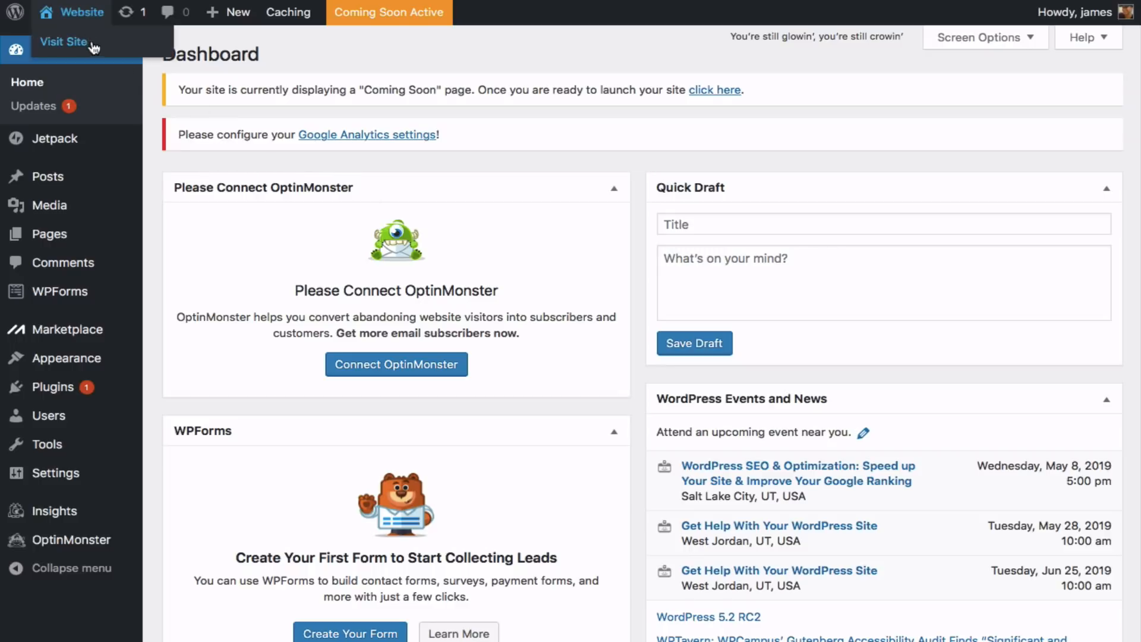
{"action": "left_click", "coordinate": [93, 47]}
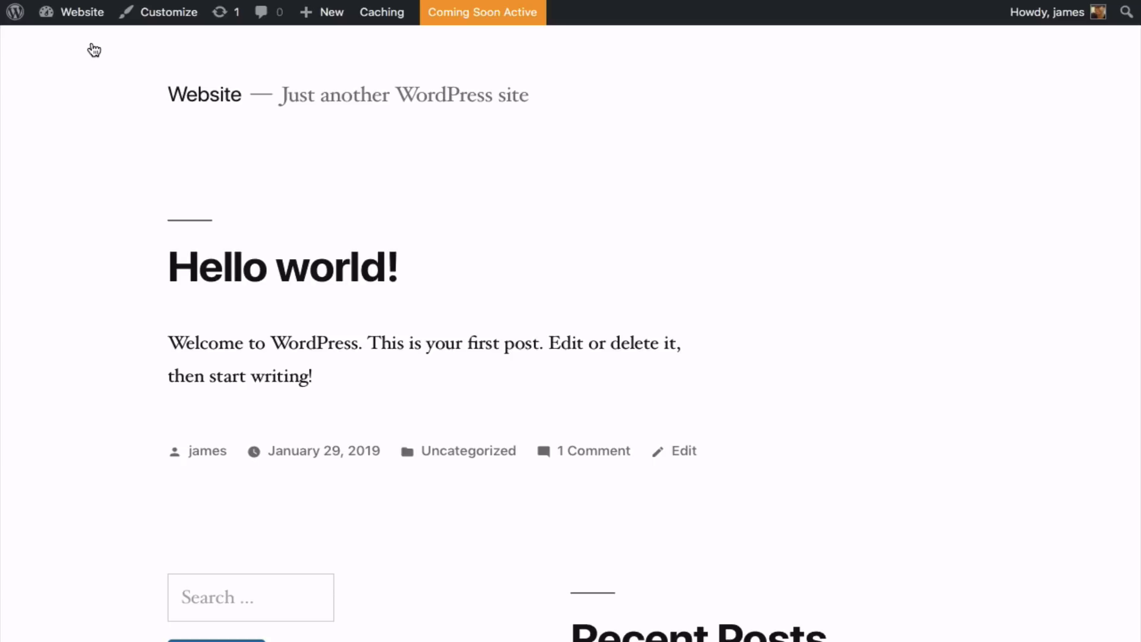
{"action": "mouse_move", "coordinate": [87, 24]}
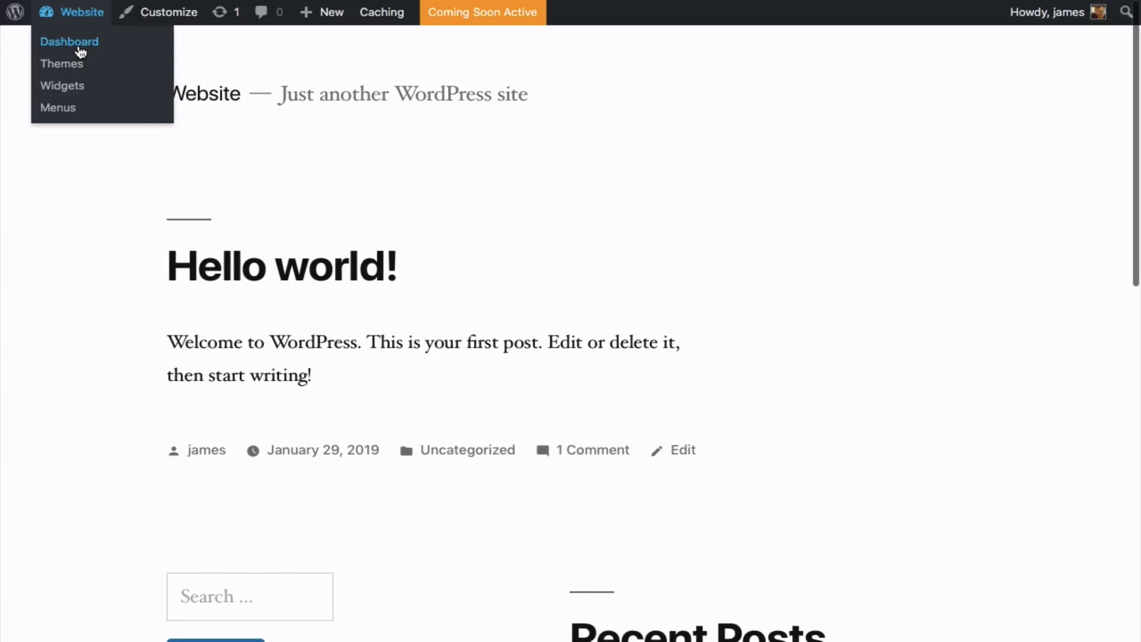
{"action": "left_click", "coordinate": [80, 52]}
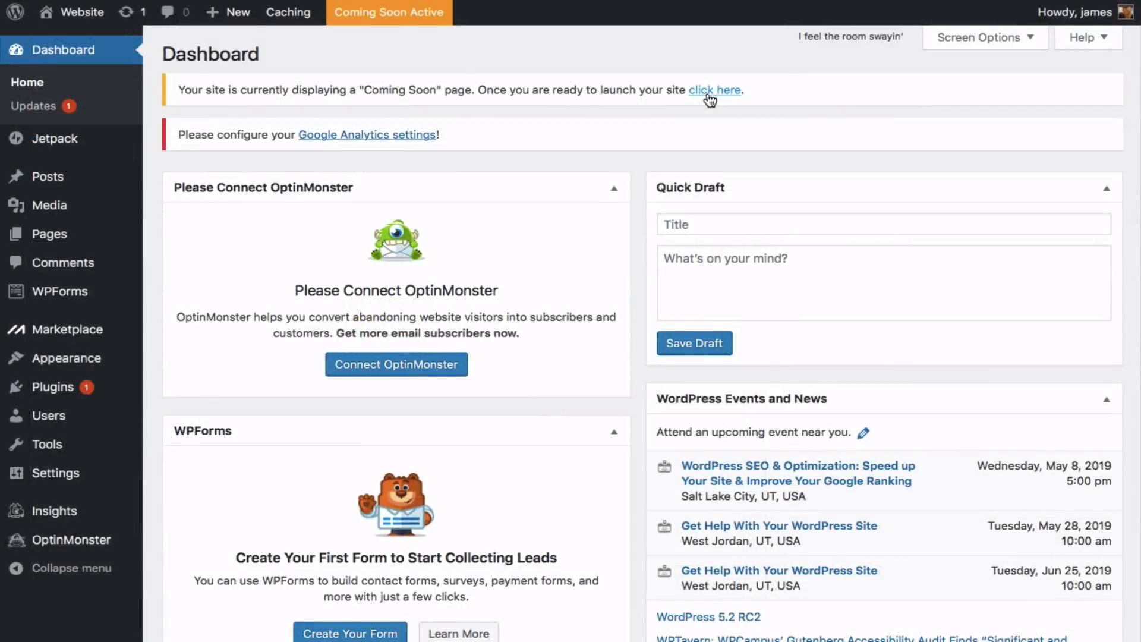
{"action": "left_click", "coordinate": [708, 95]}
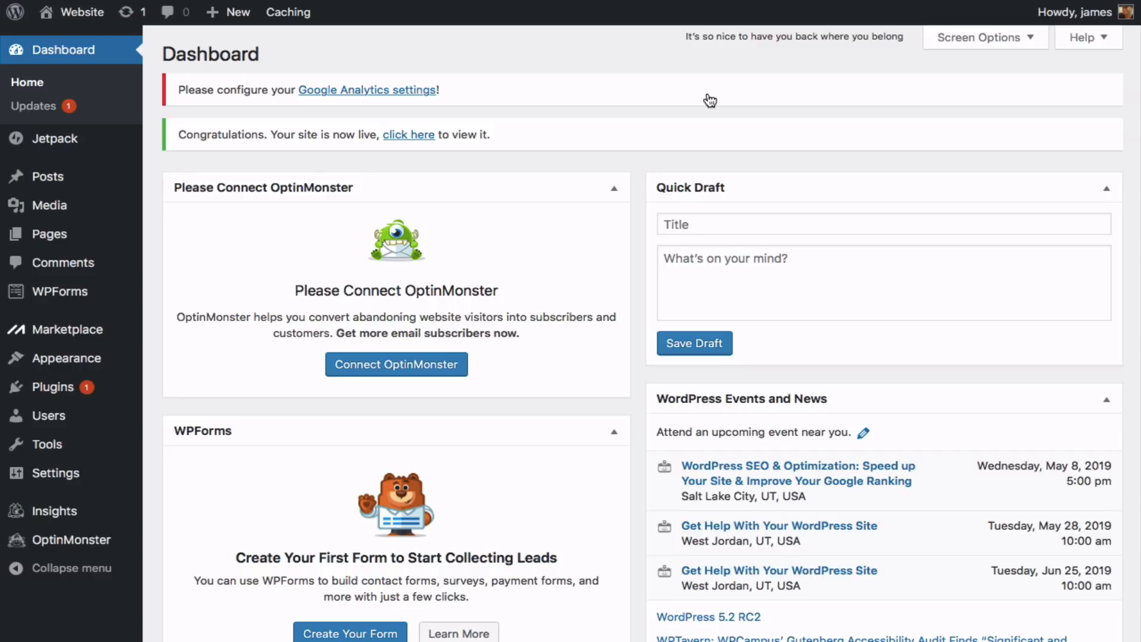
{"action": "mouse_move", "coordinate": [14, 236]}
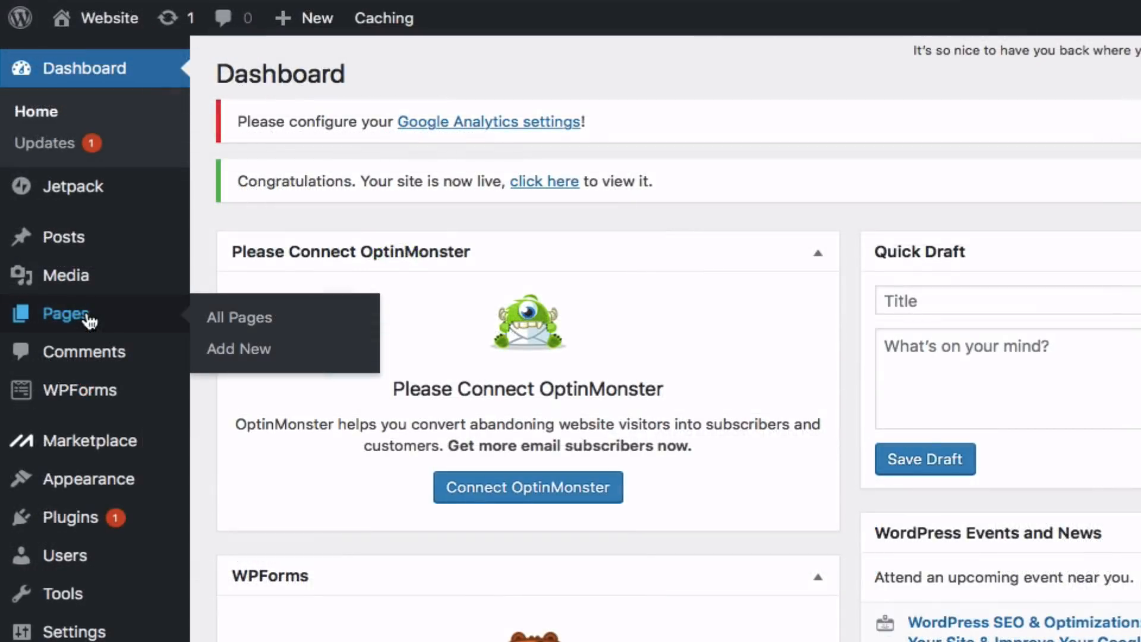
- Create a new page titled 'Home' and publish it
{"action": "left_click", "coordinate": [244, 350]}
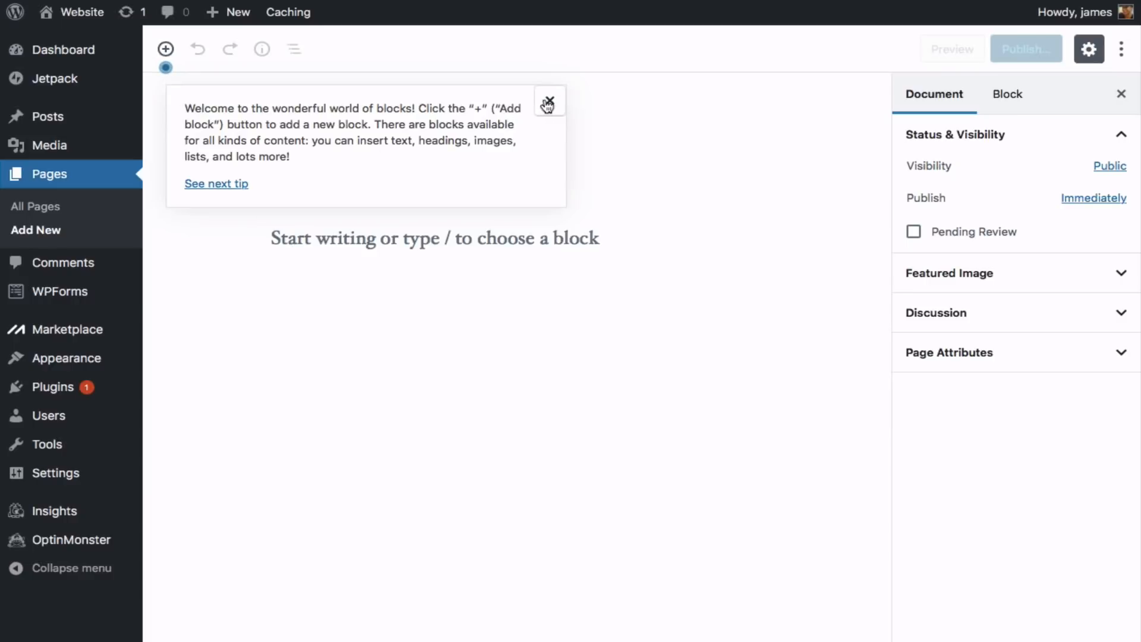
{"action": "left_click", "coordinate": [547, 105]}
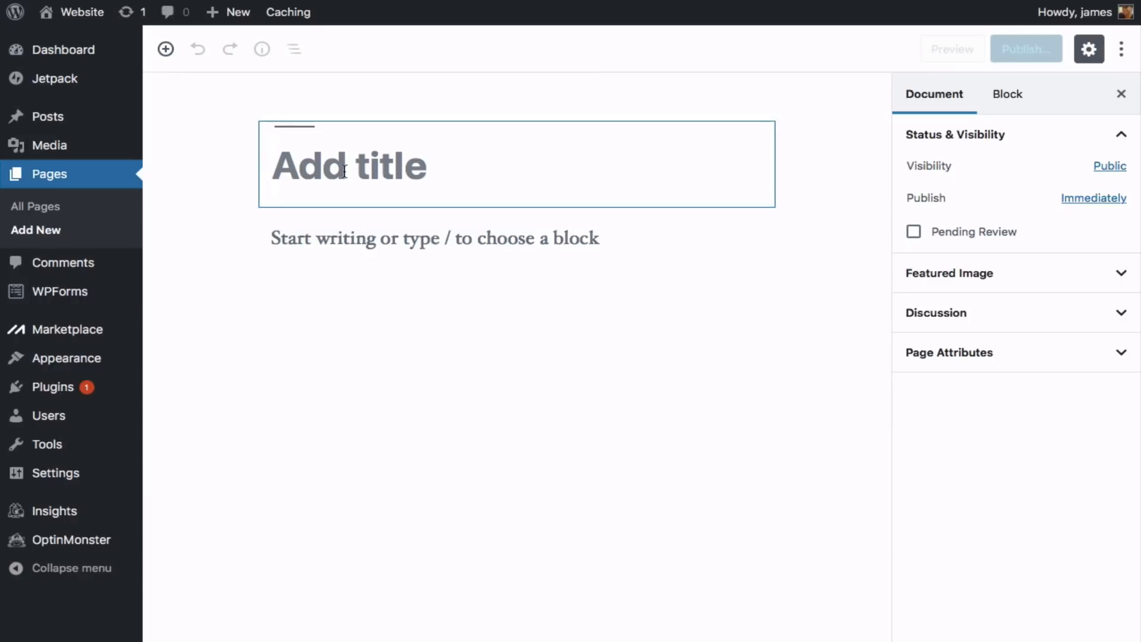
{"action": "type", "text": "Home"}
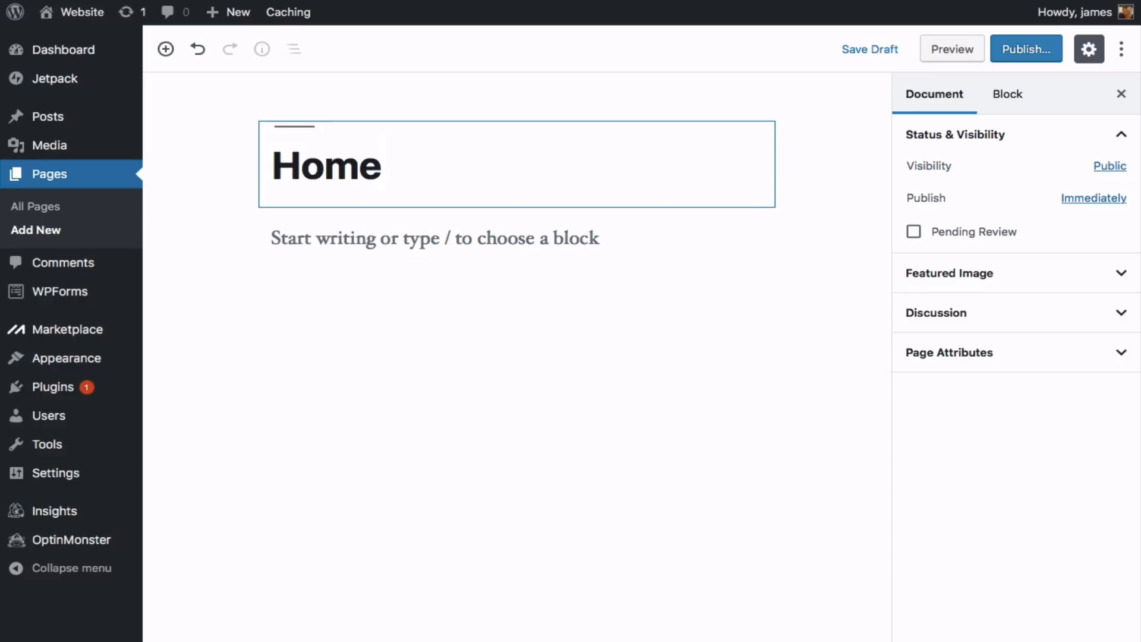
{"action": "left_click", "coordinate": [1020, 53]}
{"action": "left_click", "coordinate": [1022, 50]}
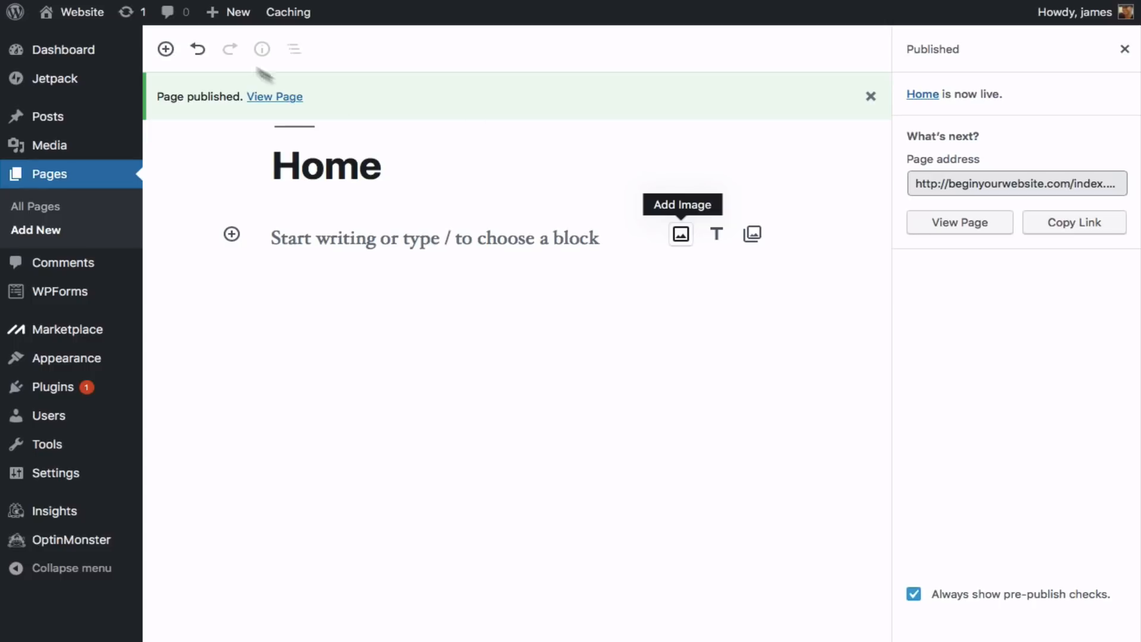
- Create a page titled 'About' and publish it
{"action": "mouse_move", "coordinate": [214, 15]}
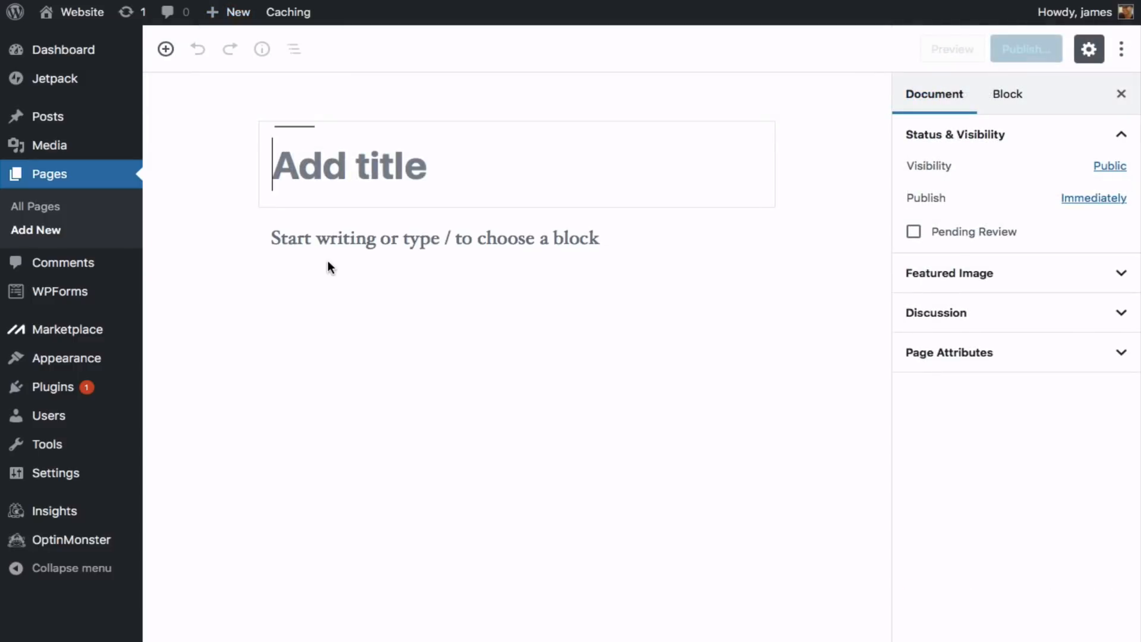
{"action": "type", "text": "About"}
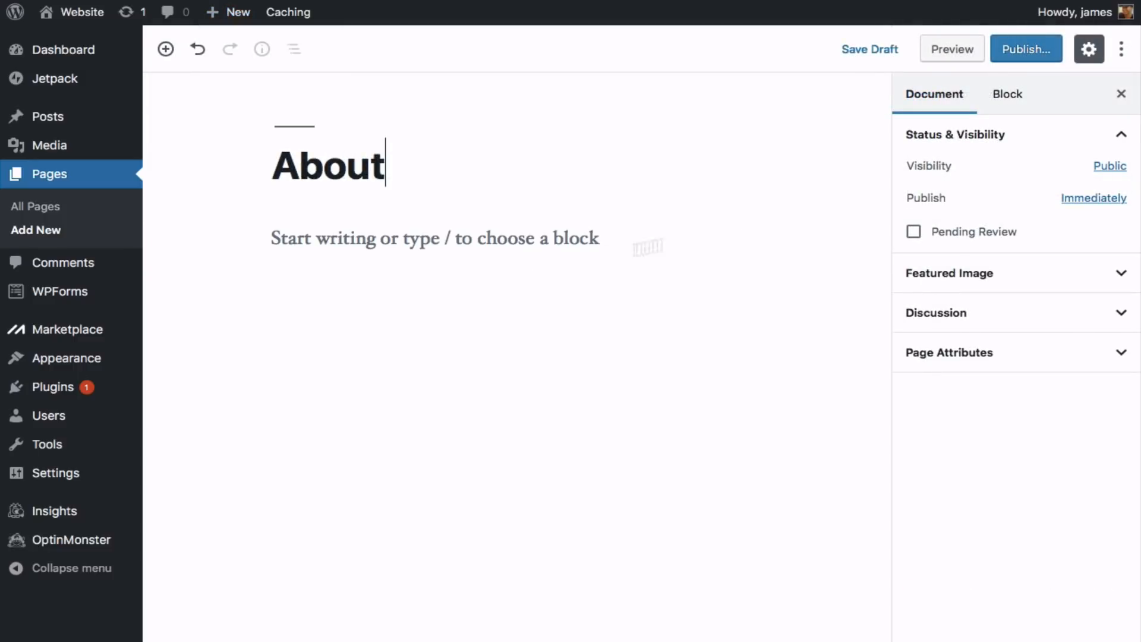
{"action": "left_click", "coordinate": [1008, 53]}
{"action": "left_click", "coordinate": [1022, 53]}
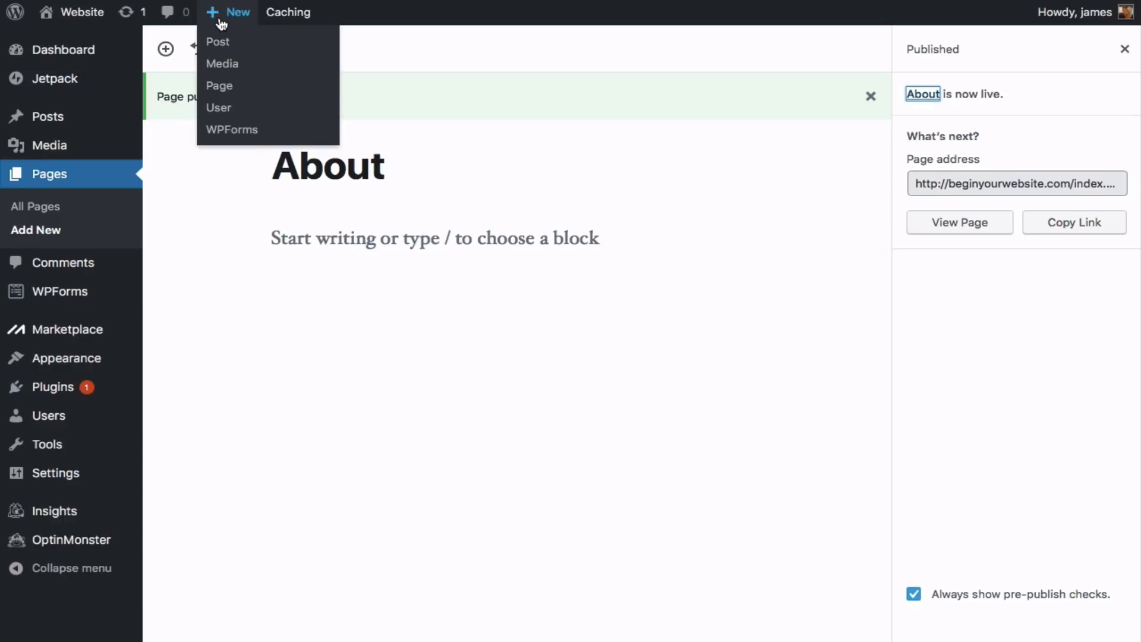
- Add another new page titled 'Contact' and publish it
{"action": "left_click", "coordinate": [222, 88]}
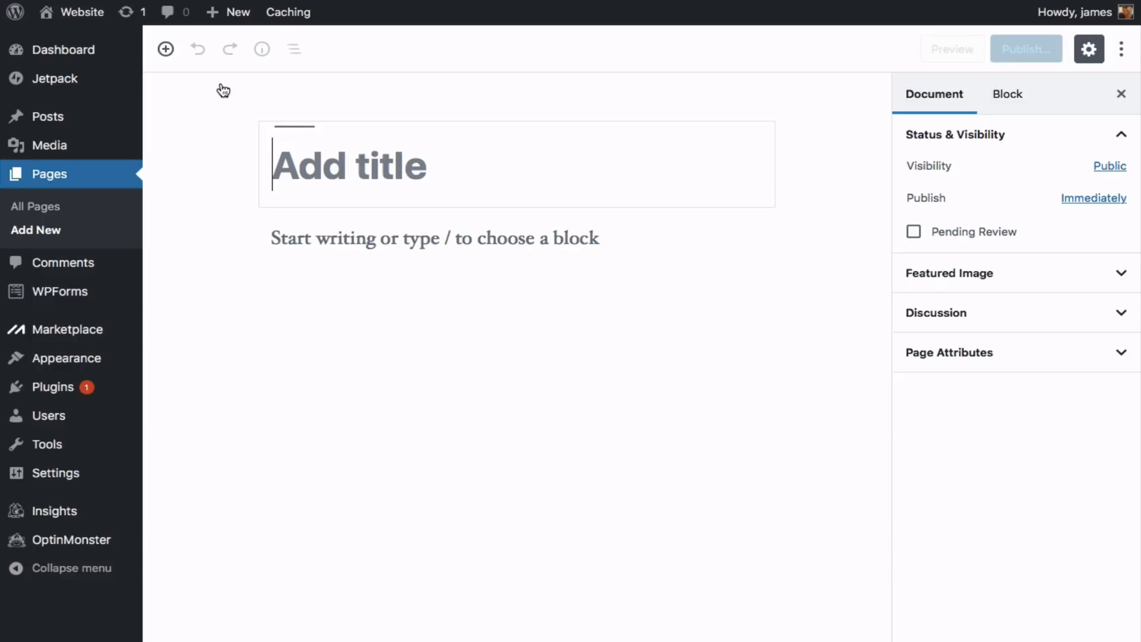
{"action": "type", "text": "Contact"}
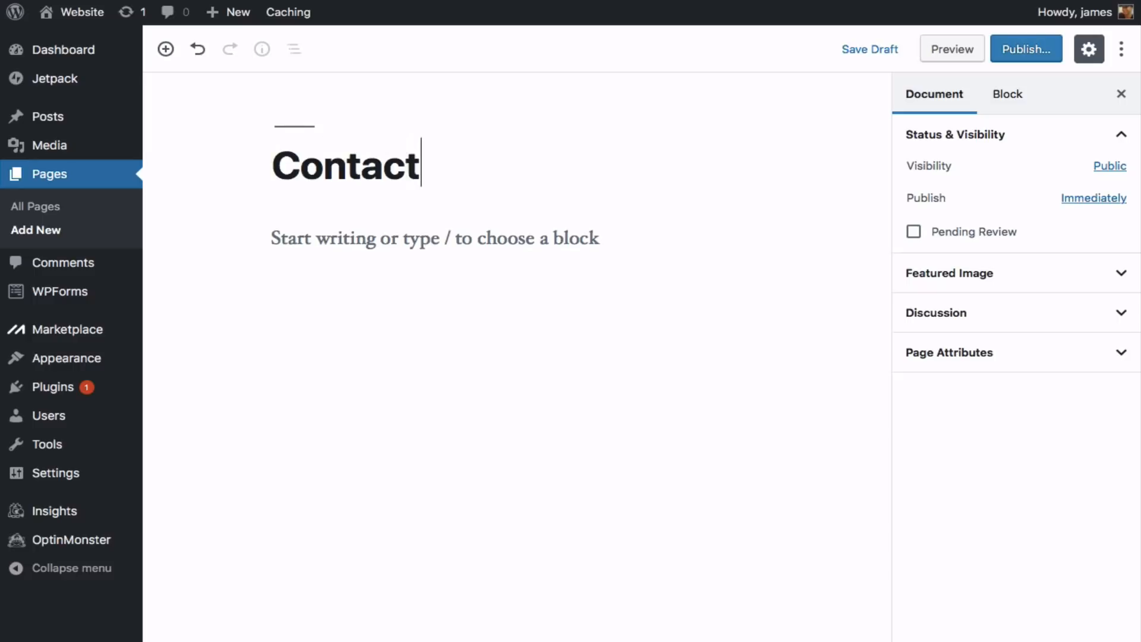
{"action": "left_click", "coordinate": [1020, 58]}
{"action": "left_click", "coordinate": [1021, 52]}
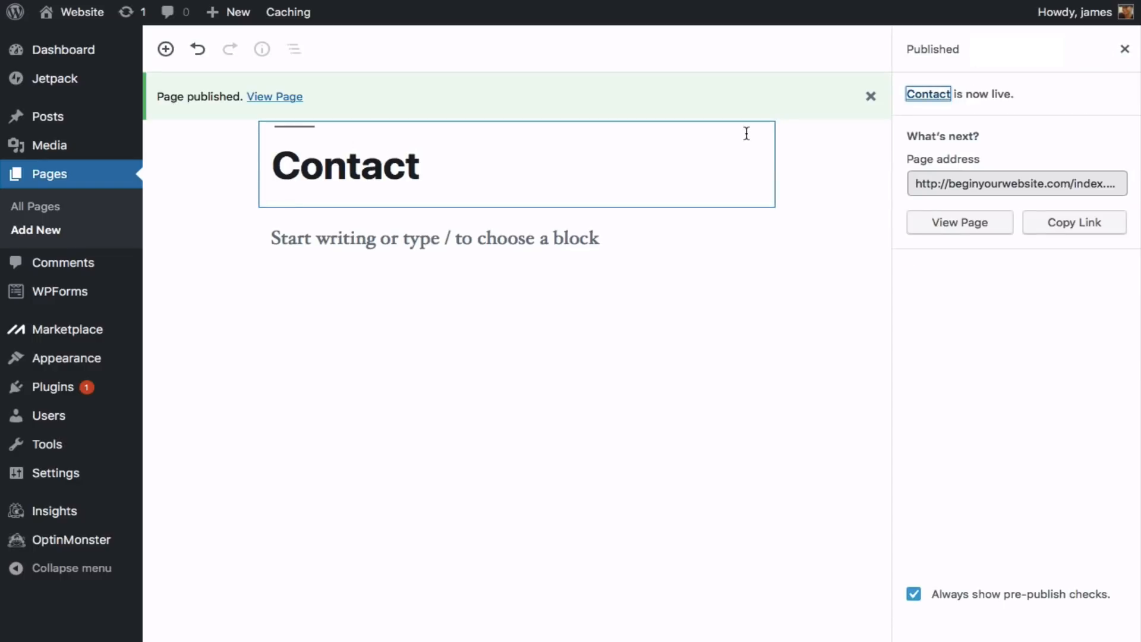
- Create a blank page titled 'Blog' and publish it
{"action": "mouse_move", "coordinate": [223, 27]}
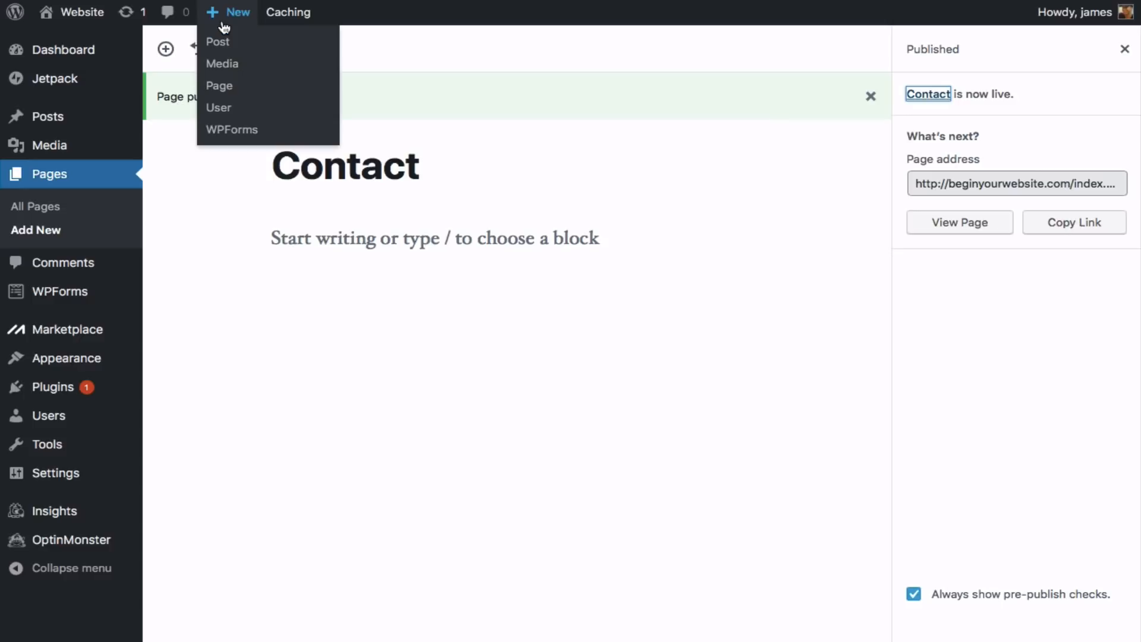
{"action": "left_click", "coordinate": [227, 88]}
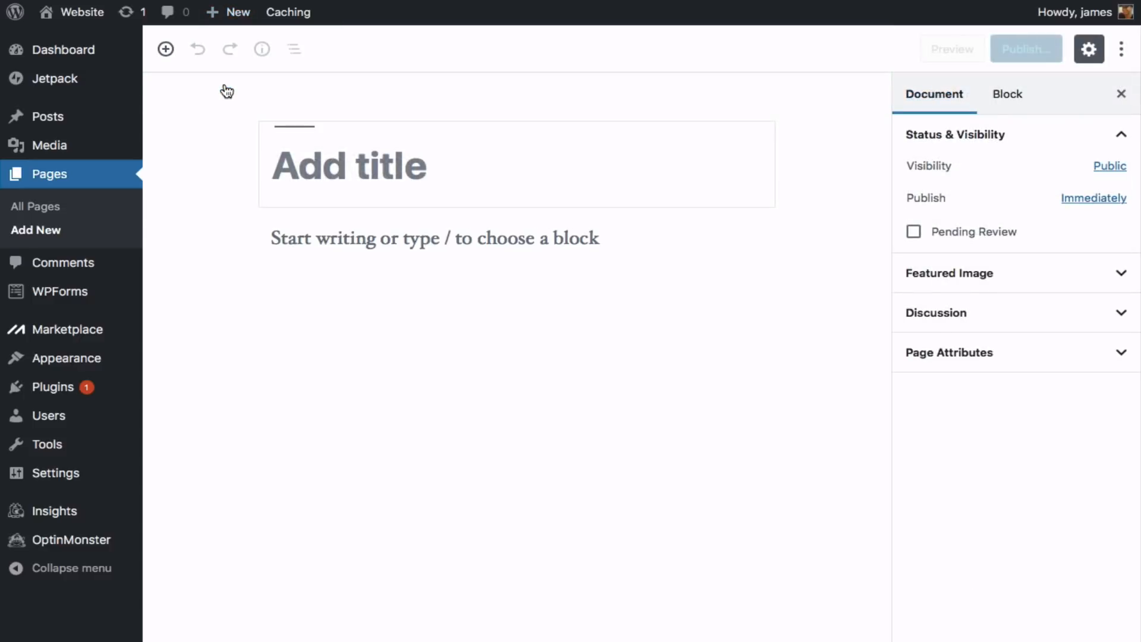
{"action": "type", "text": "Bl"}
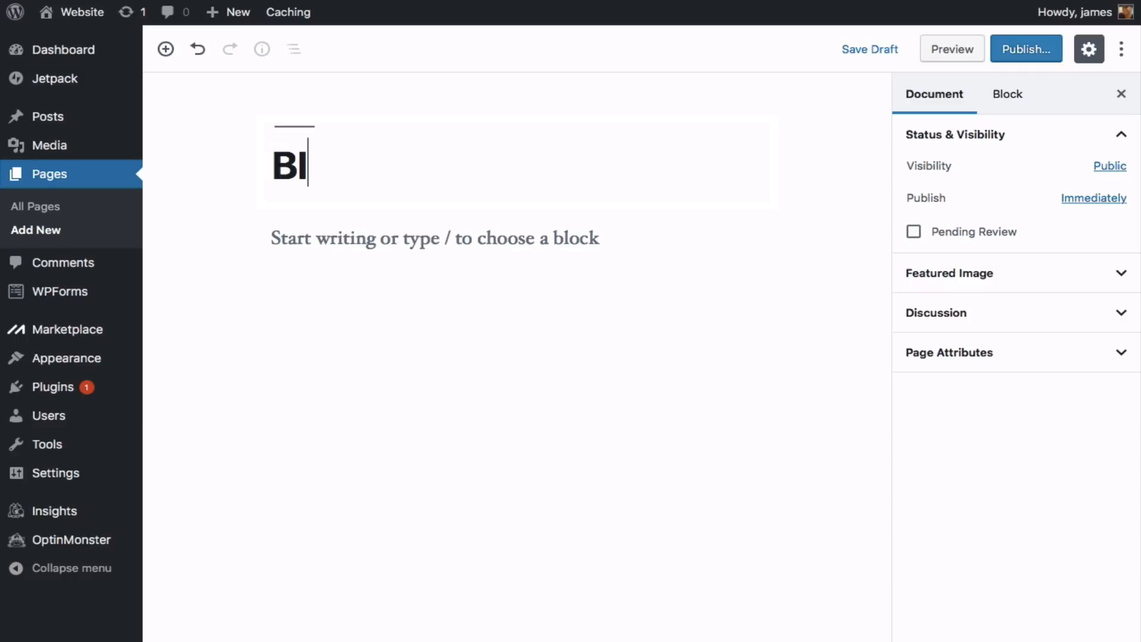
{"action": "type", "text": "og"}
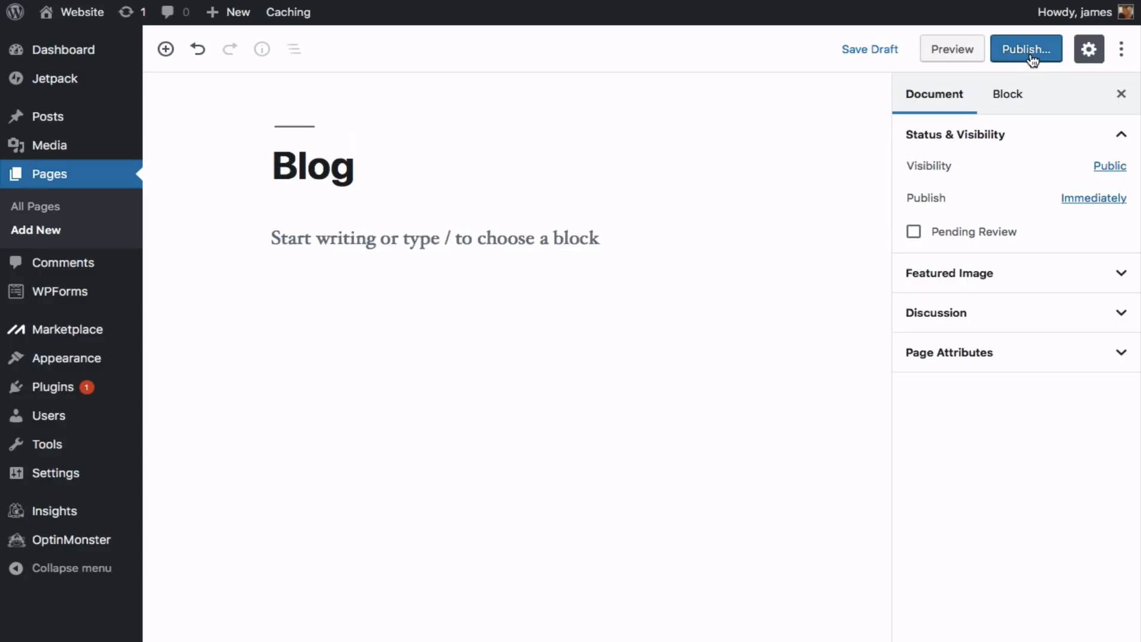
{"action": "left_click", "coordinate": [1031, 57]}
{"action": "left_click", "coordinate": [1031, 55]}
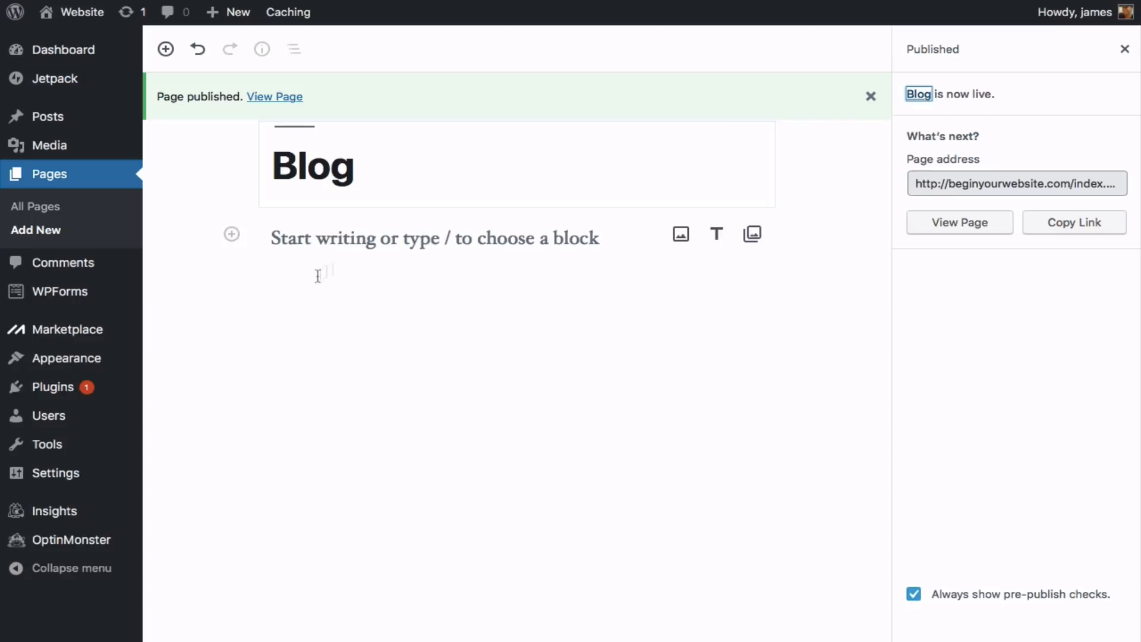
{"action": "mouse_move", "coordinate": [51, 481]}
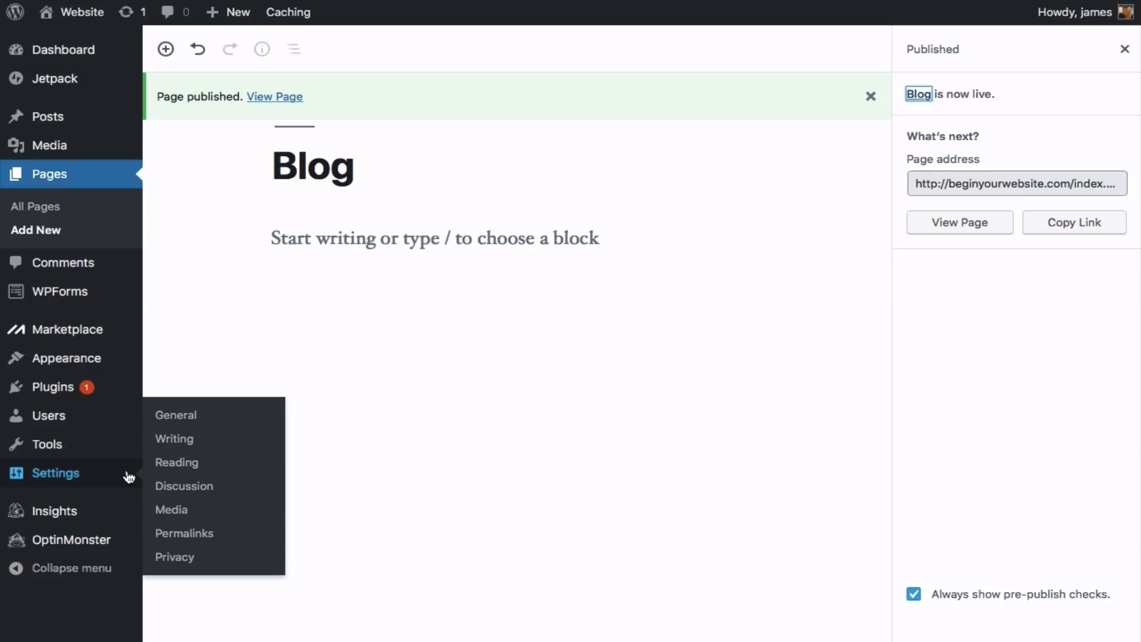
- Erase the 'Website' site title in General Settings, then go to Reading Settings
{"action": "left_click", "coordinate": [183, 421]}
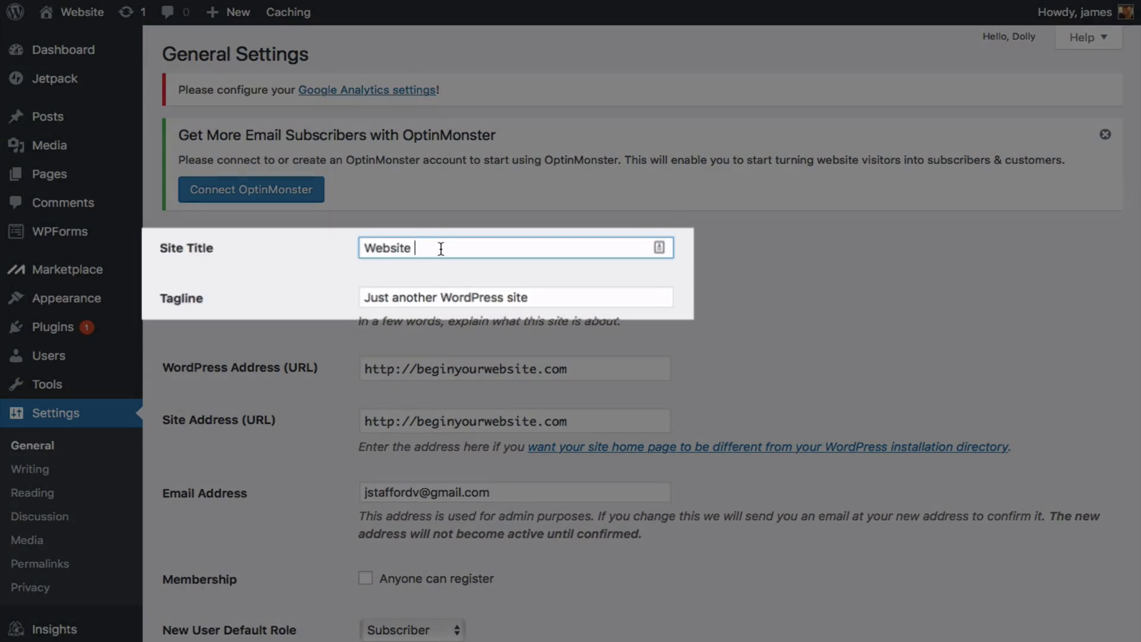
{"action": "double_click", "coordinate": [440, 249]}
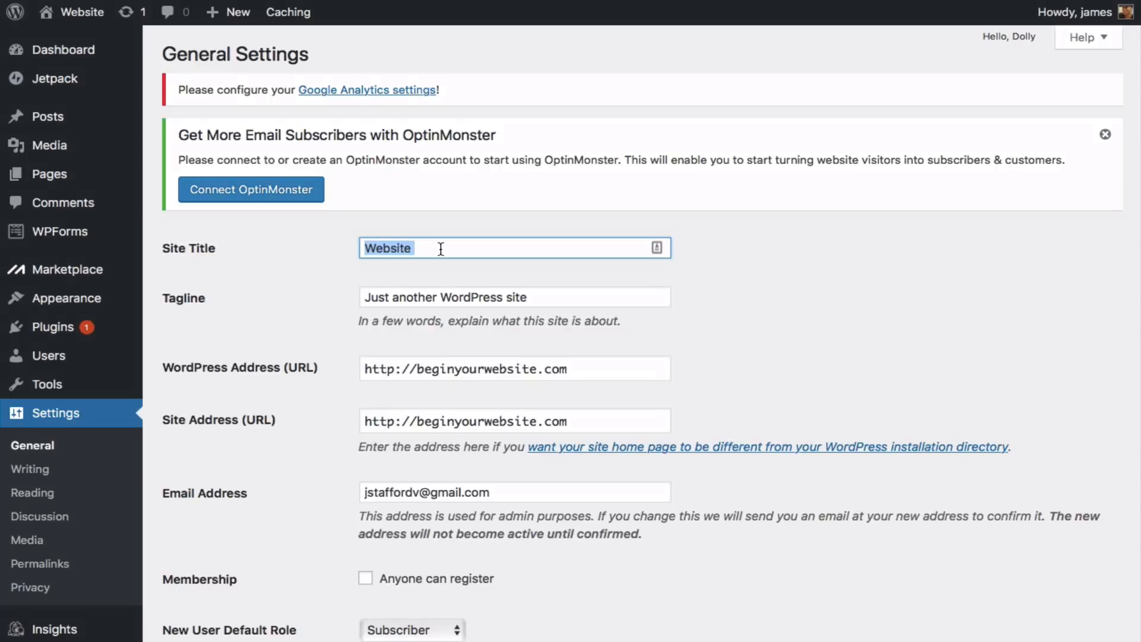
{"action": "key", "text": "BackSpace"}
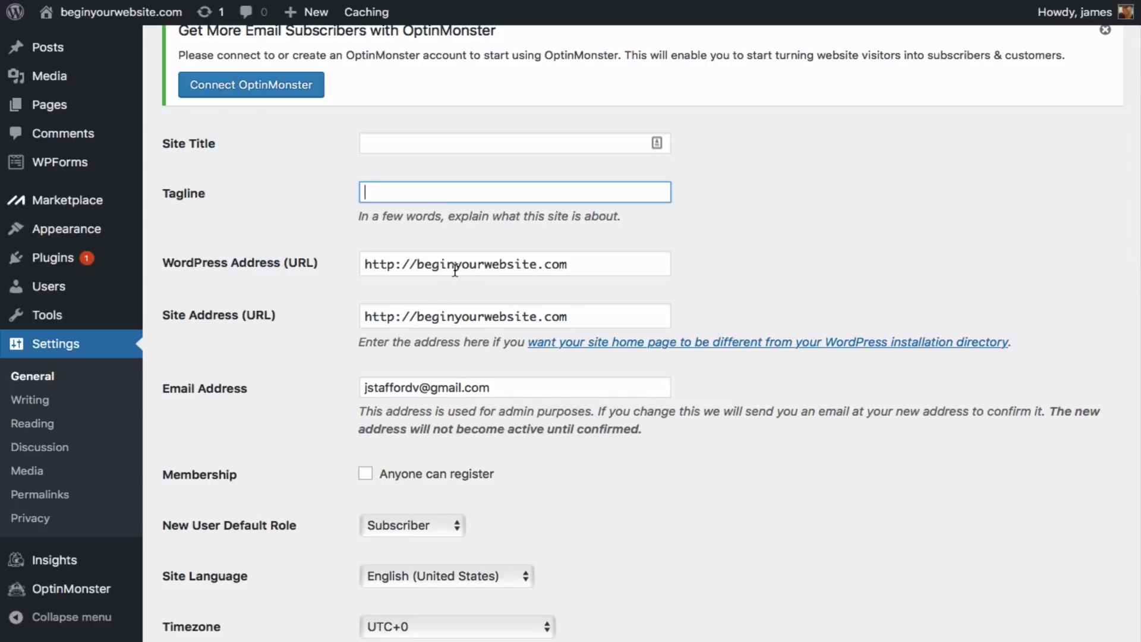
{"action": "scroll", "coordinate": [455, 267], "scroll_direction": "down", "scroll_amount": 6}
{"action": "scroll", "coordinate": [455, 272], "scroll_direction": "down", "scroll_amount": 10}
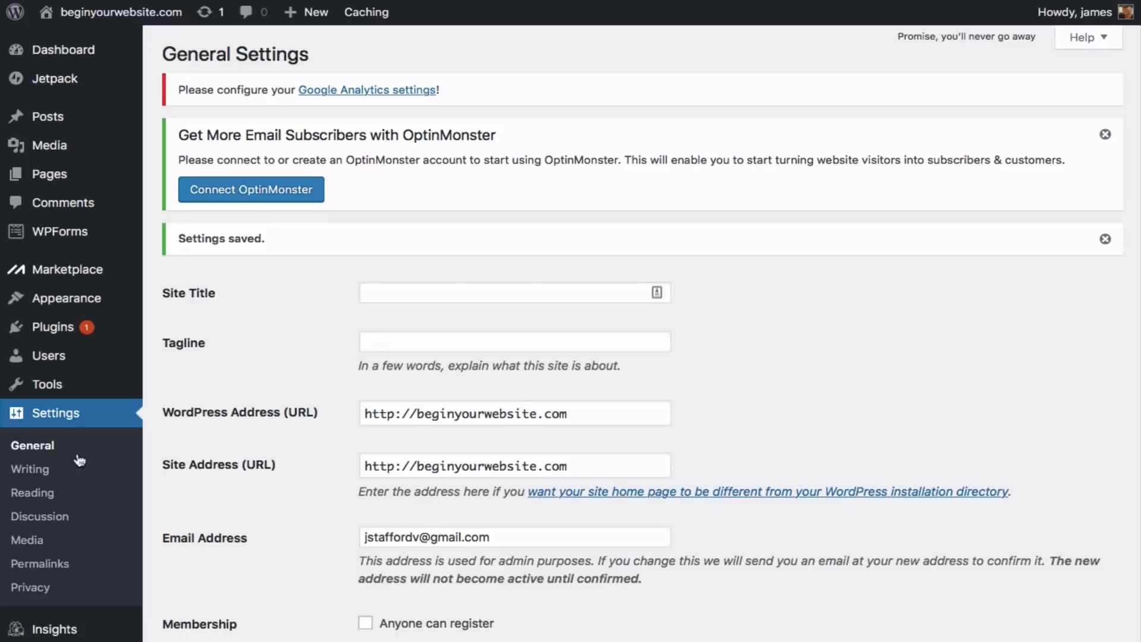
{"action": "left_click", "coordinate": [32, 492]}
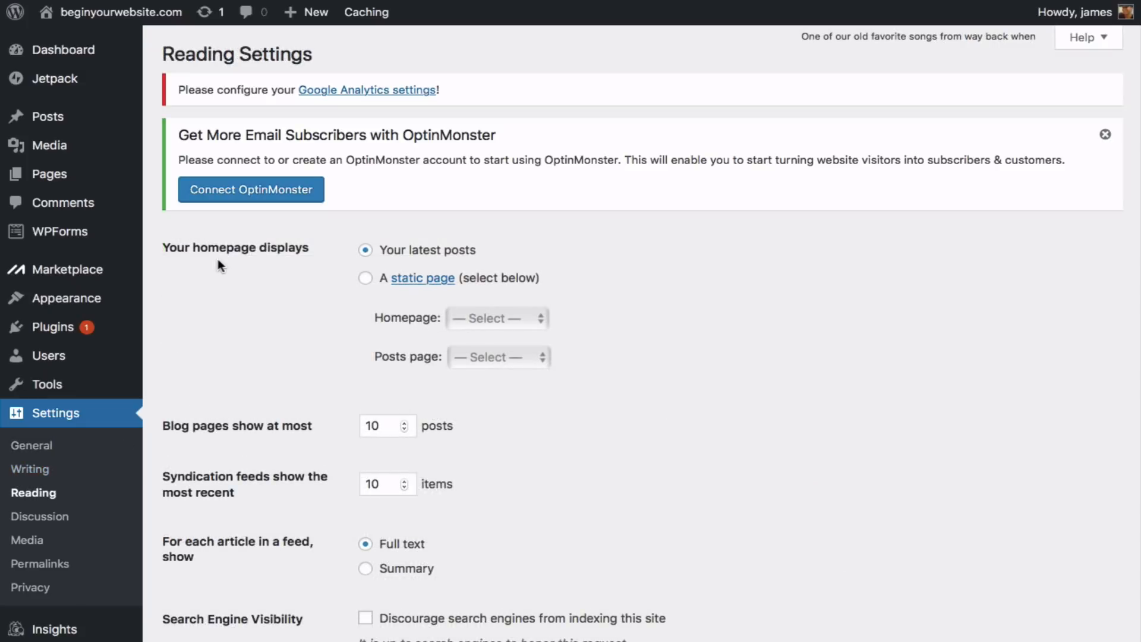
- Set a static homepage of Home with Blog as the posts page, and save
{"action": "left_click", "coordinate": [365, 280]}
{"action": "left_click", "coordinate": [506, 321]}
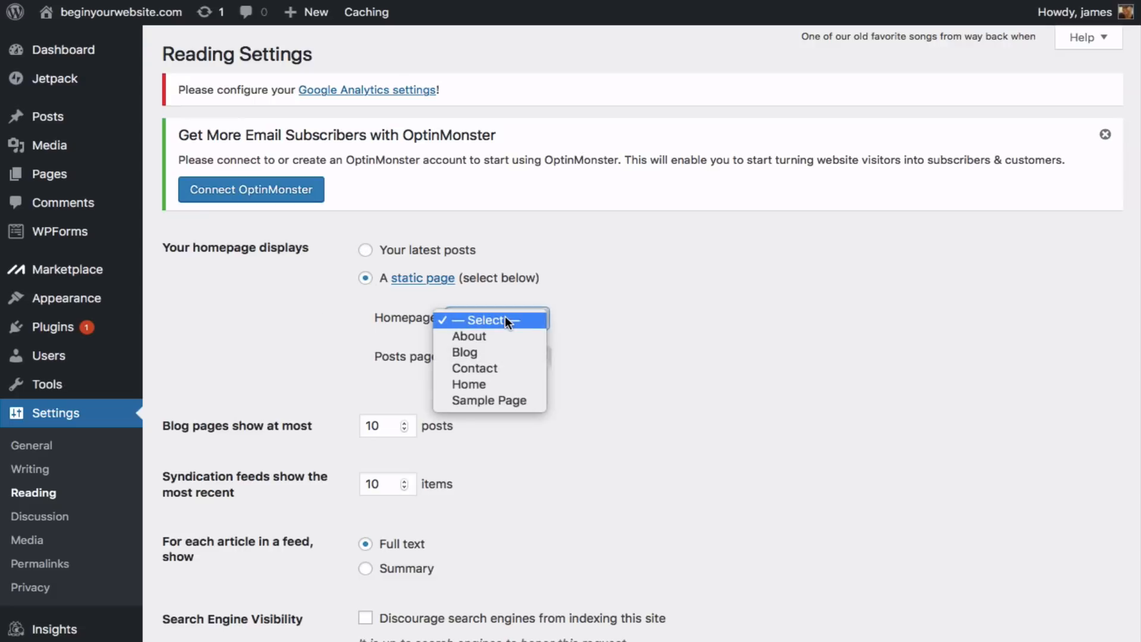
{"action": "left_click", "coordinate": [507, 383]}
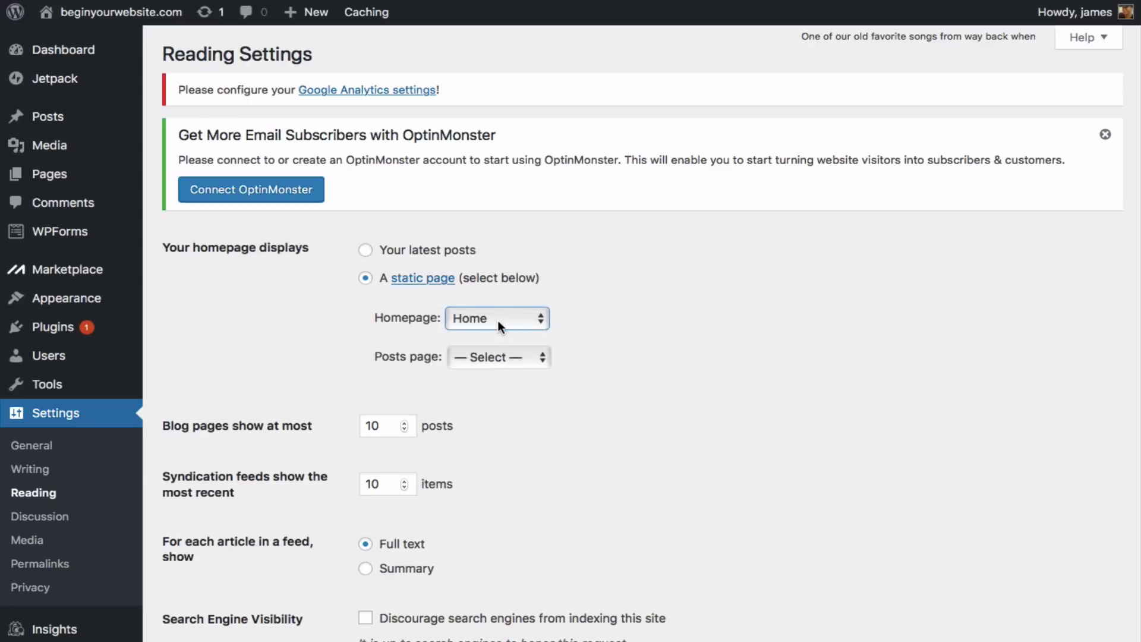
{"action": "left_click", "coordinate": [493, 356]}
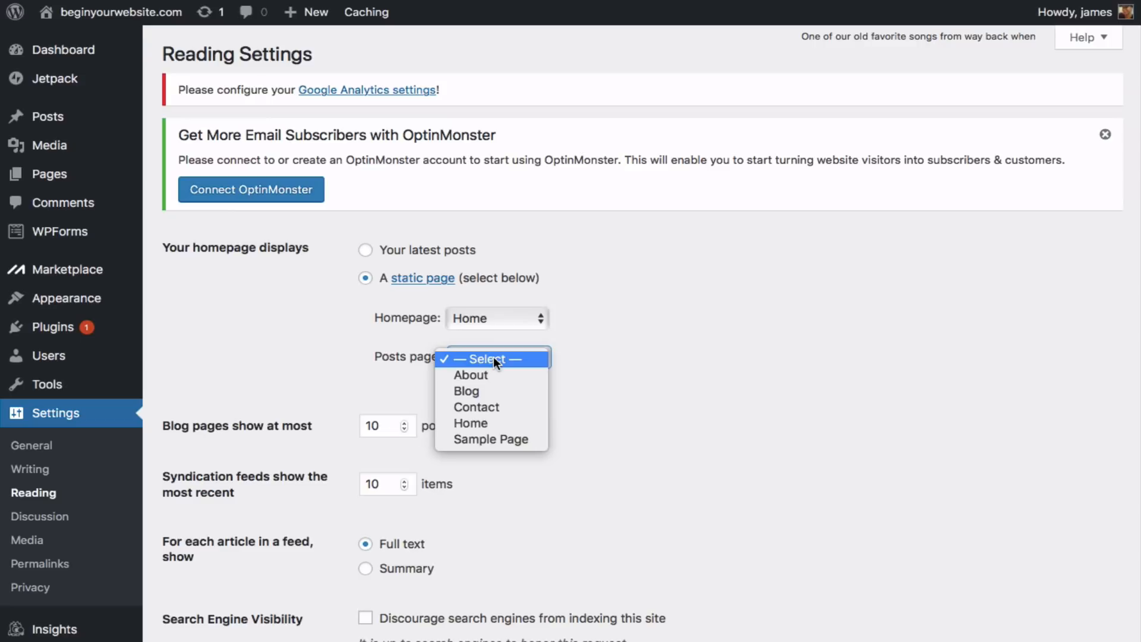
{"action": "left_click", "coordinate": [493, 389]}
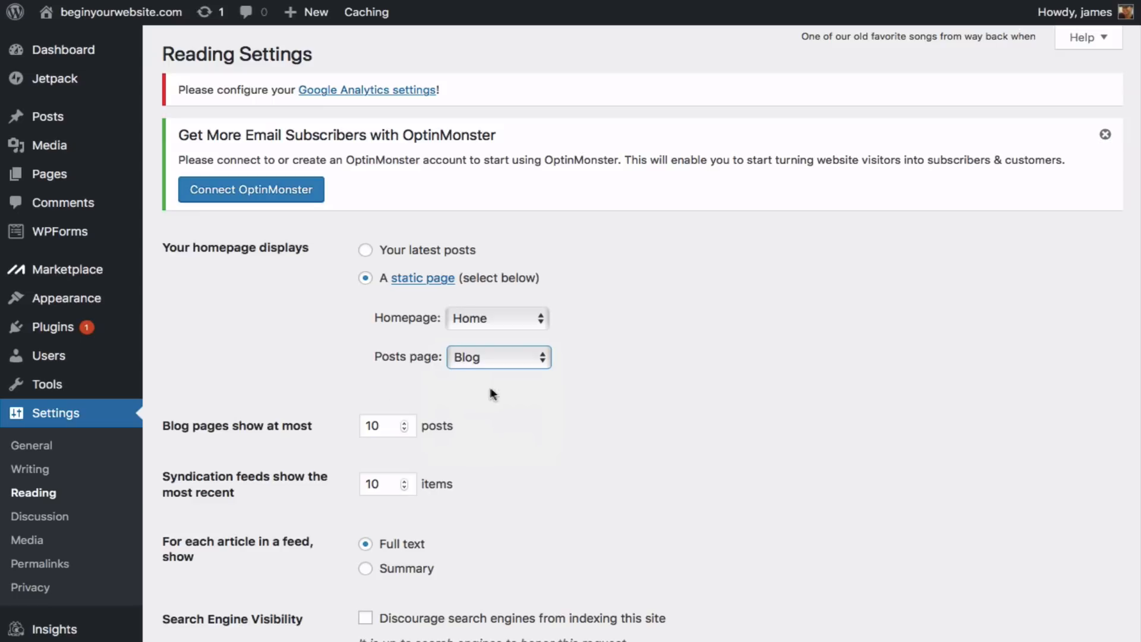
{"action": "scroll", "coordinate": [265, 357], "scroll_direction": "down", "scroll_amount": 3}
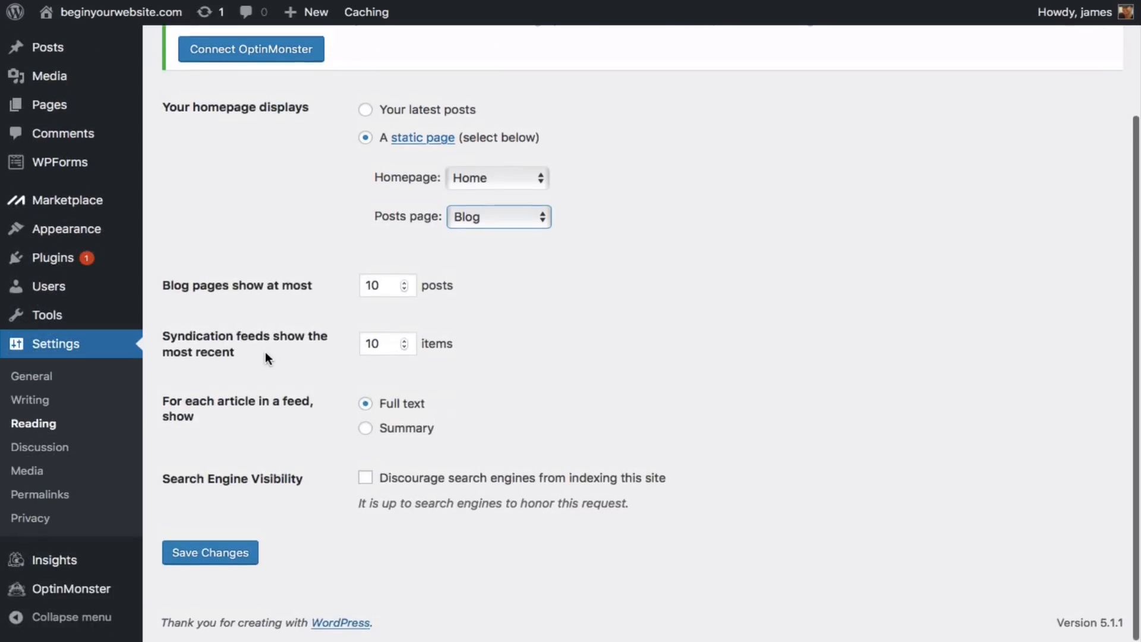
{"action": "left_click", "coordinate": [230, 560]}
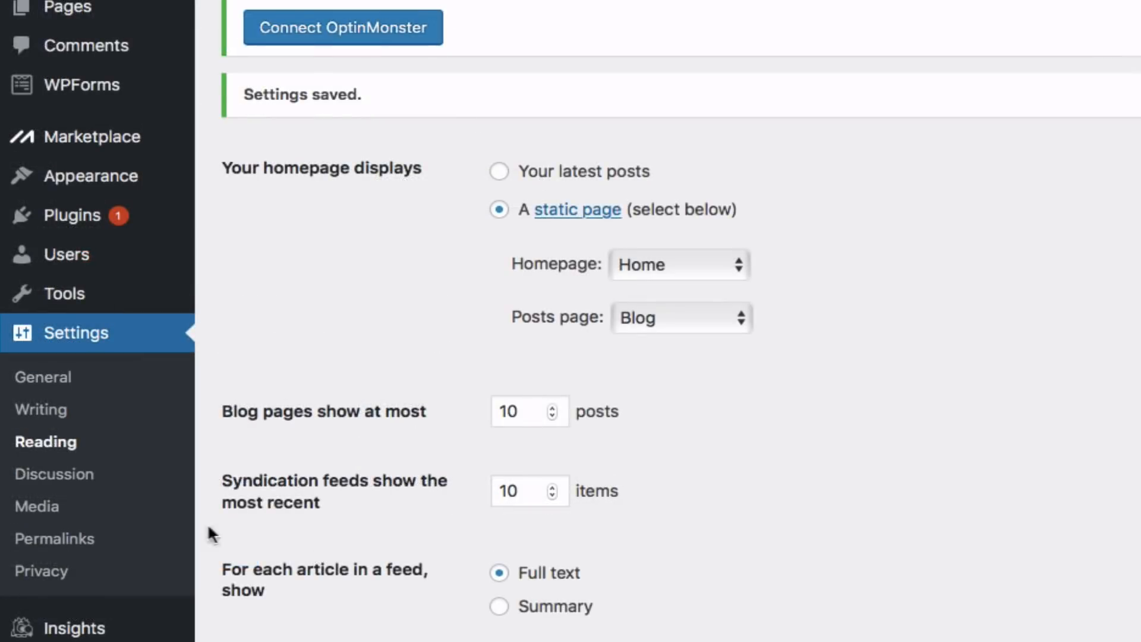
- Switch the permalink structure to Post name (/%postname%/) and save it
{"action": "left_click", "coordinate": [90, 540]}
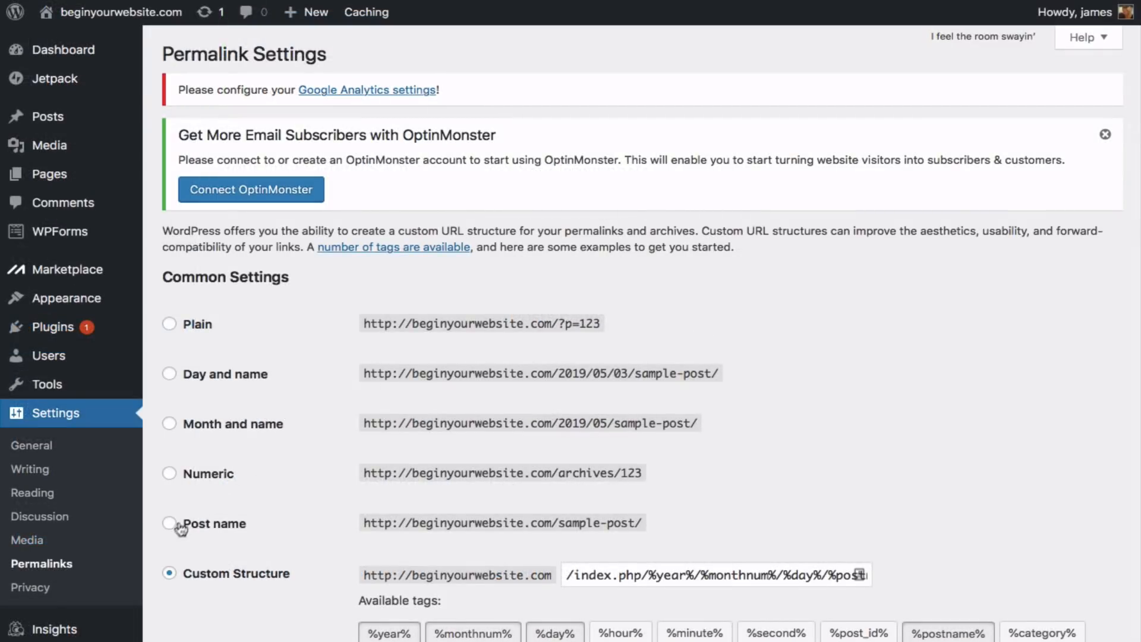
{"action": "left_click", "coordinate": [172, 525]}
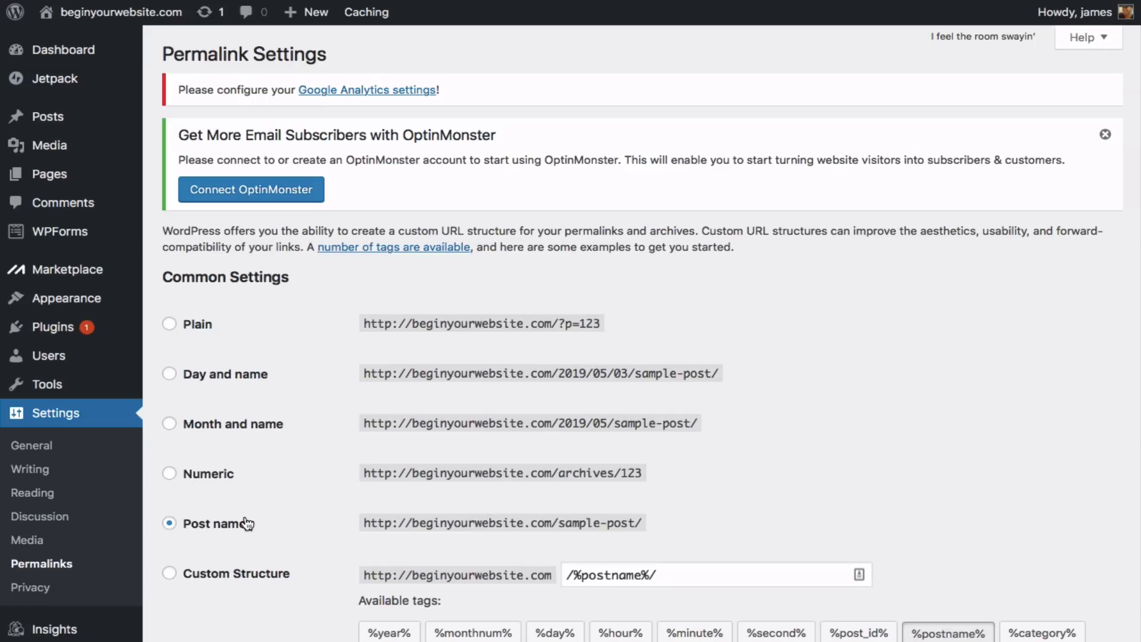
{"action": "scroll", "coordinate": [211, 511], "scroll_direction": "down", "scroll_amount": 6}
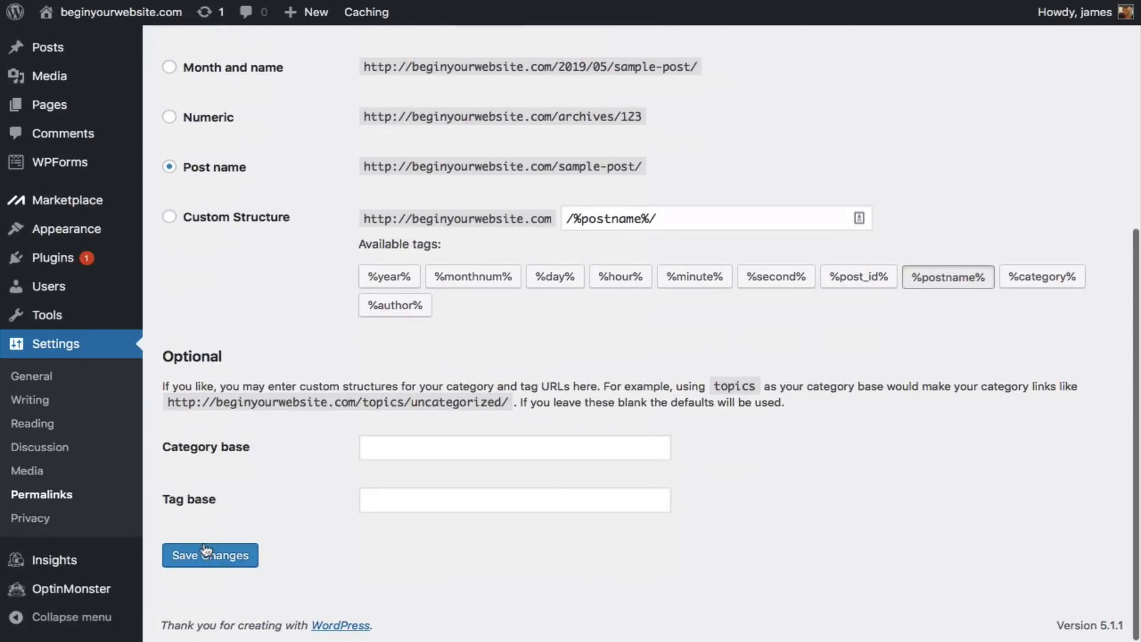
{"action": "left_click", "coordinate": [204, 552]}
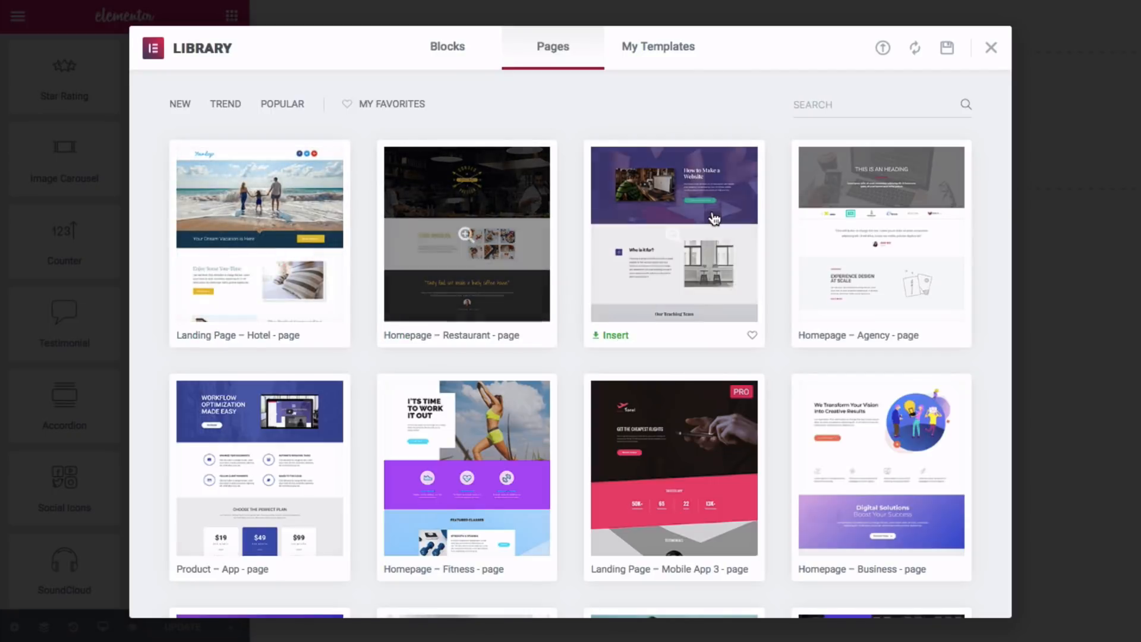
{"action": "scroll", "coordinate": [715, 218], "scroll_direction": "down", "scroll_amount": 8}
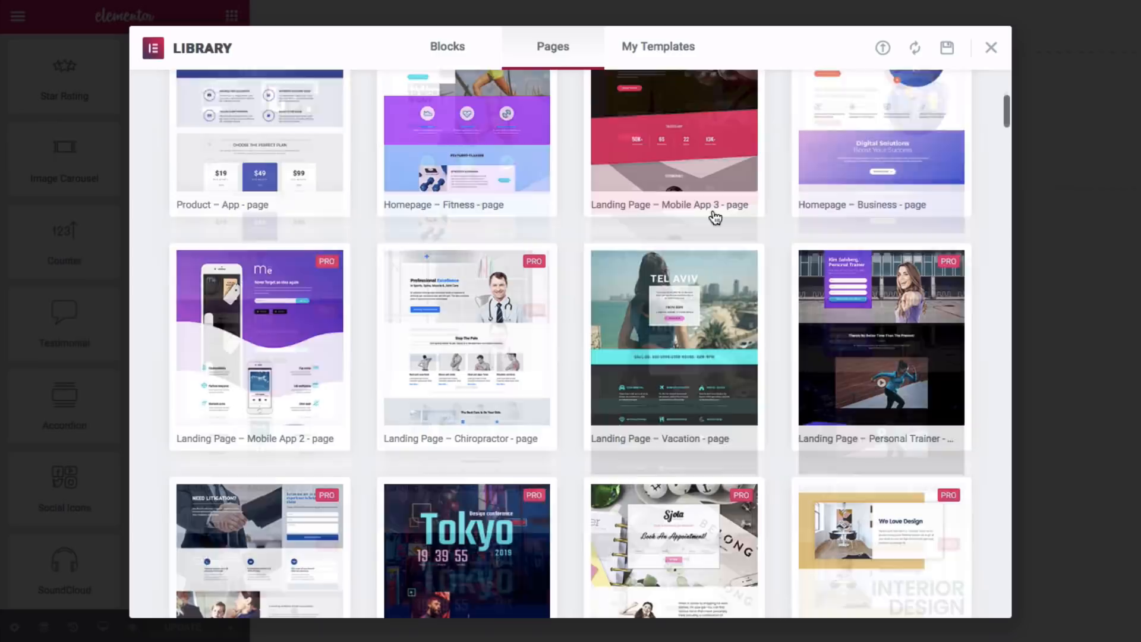
{"action": "scroll", "coordinate": [715, 218], "scroll_direction": "down", "scroll_amount": 8}
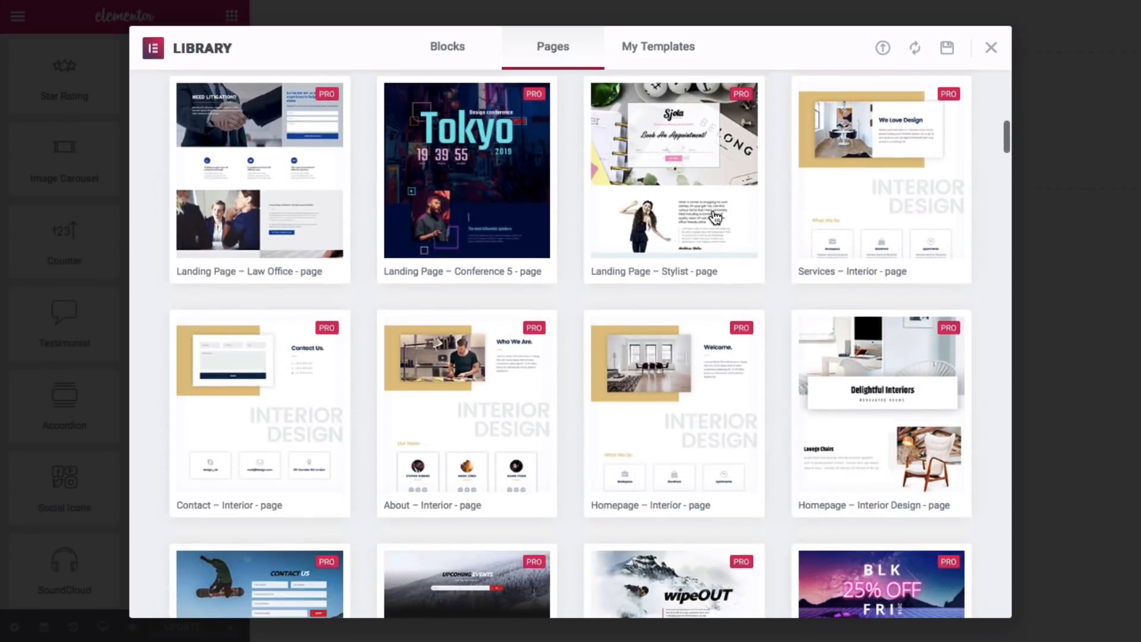
{"action": "scroll", "coordinate": [715, 218], "scroll_direction": "down", "scroll_amount": 4}
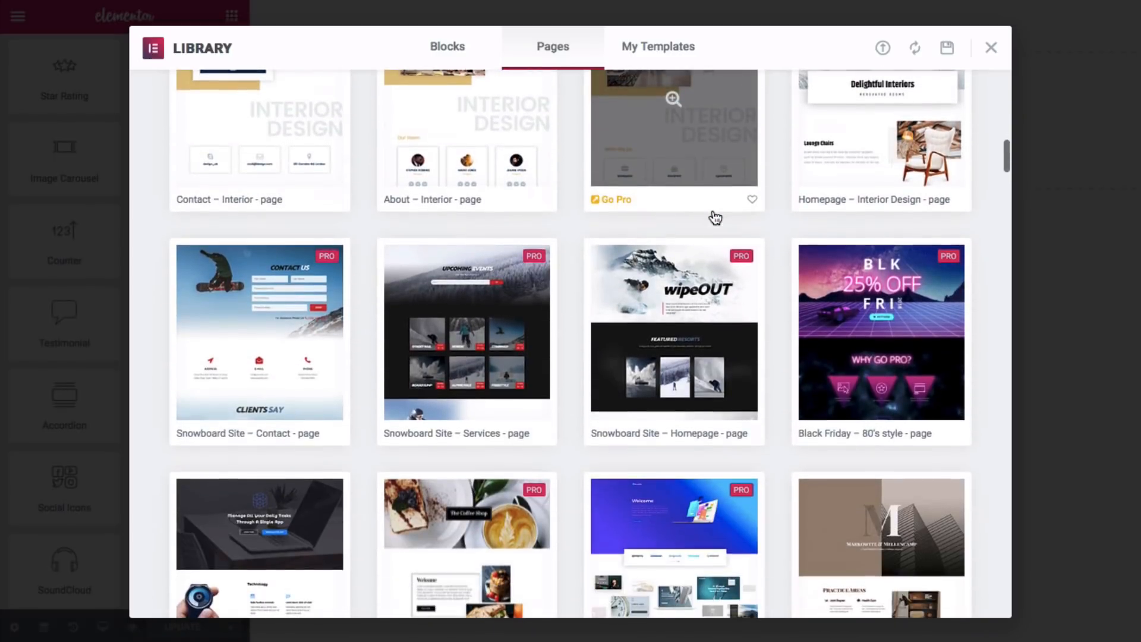
{"action": "scroll", "coordinate": [712, 209], "scroll_direction": "down", "scroll_amount": 4}
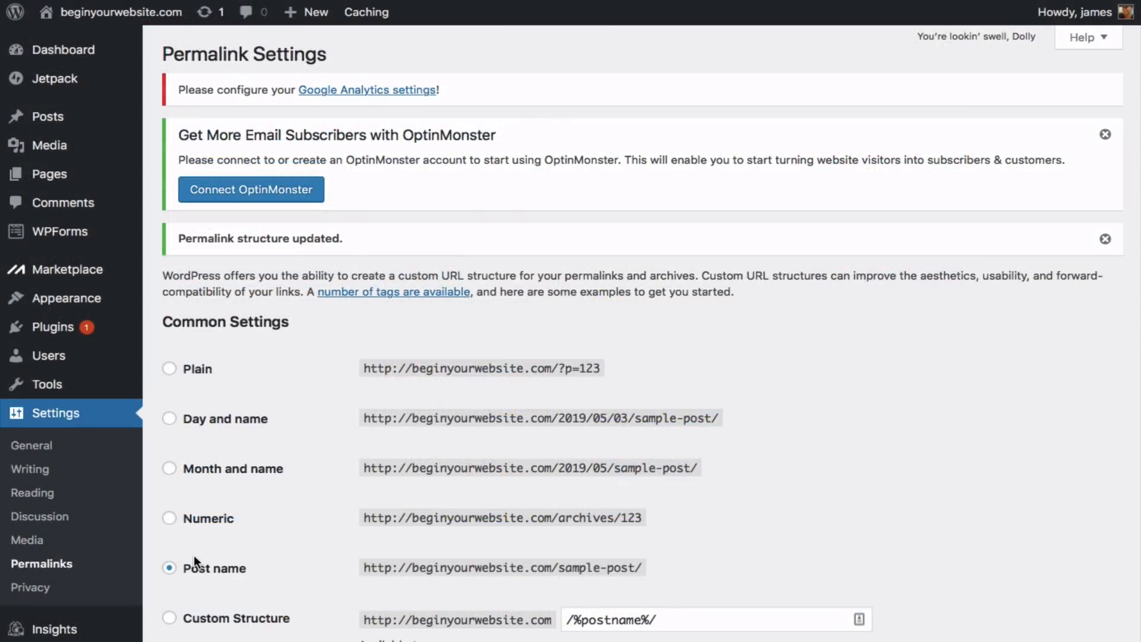
- Search the theme directory for 'oceanwp', then install and activate OceanWP
{"action": "mouse_move", "coordinate": [84, 294]}
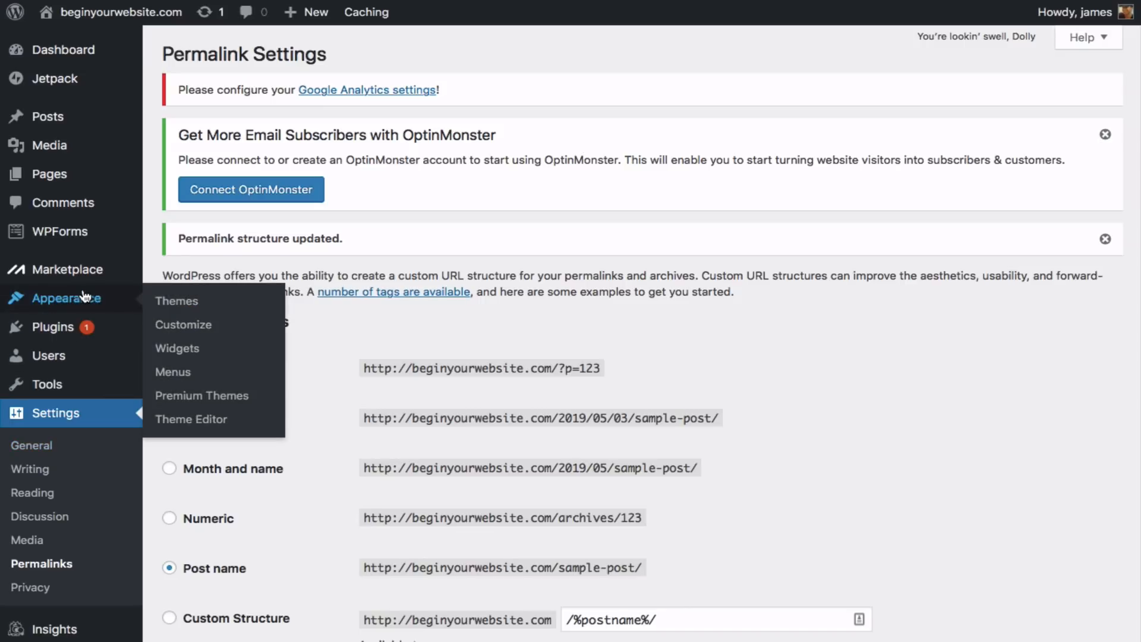
{"action": "left_click", "coordinate": [176, 302]}
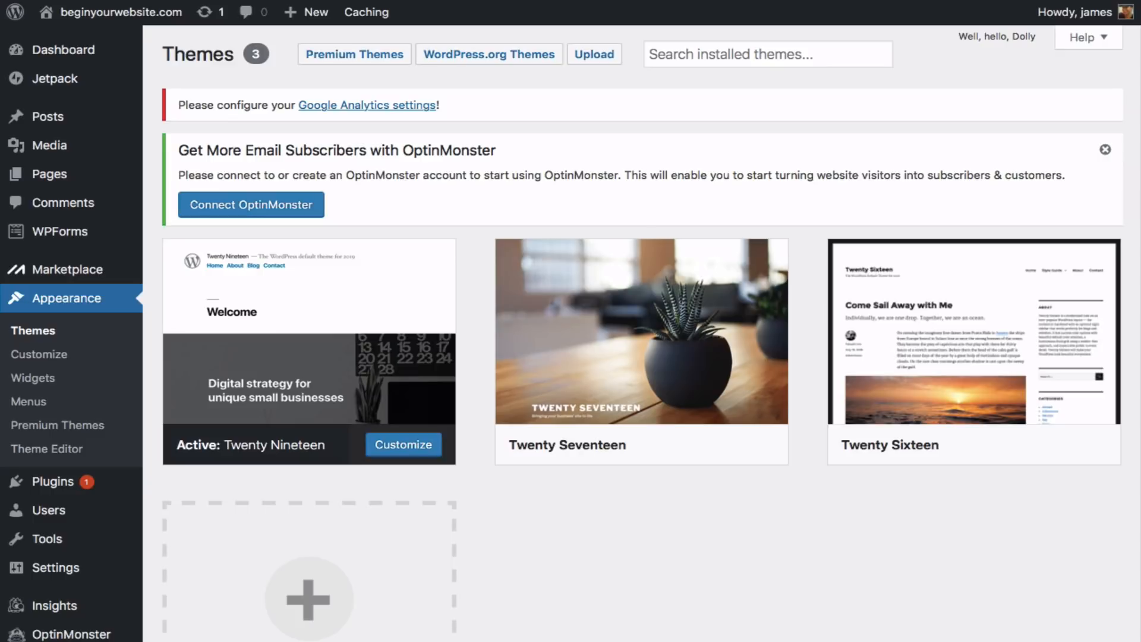
{"action": "mouse_move", "coordinate": [194, 302]}
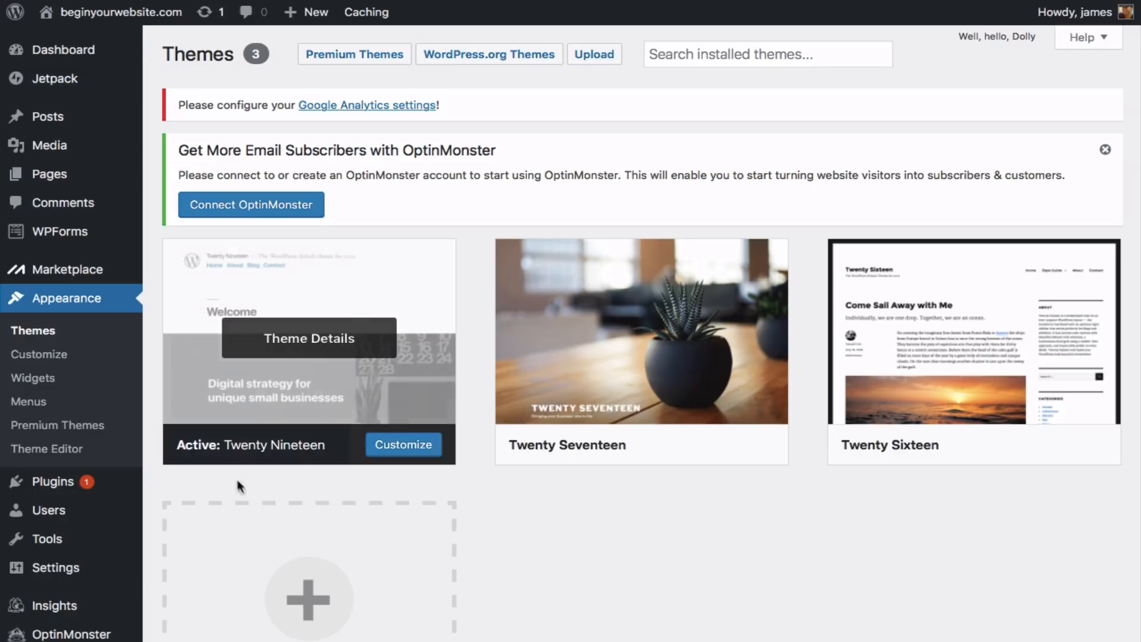
{"action": "scroll", "coordinate": [300, 594], "scroll_direction": "down", "scroll_amount": 1}
{"action": "left_click", "coordinate": [300, 594]}
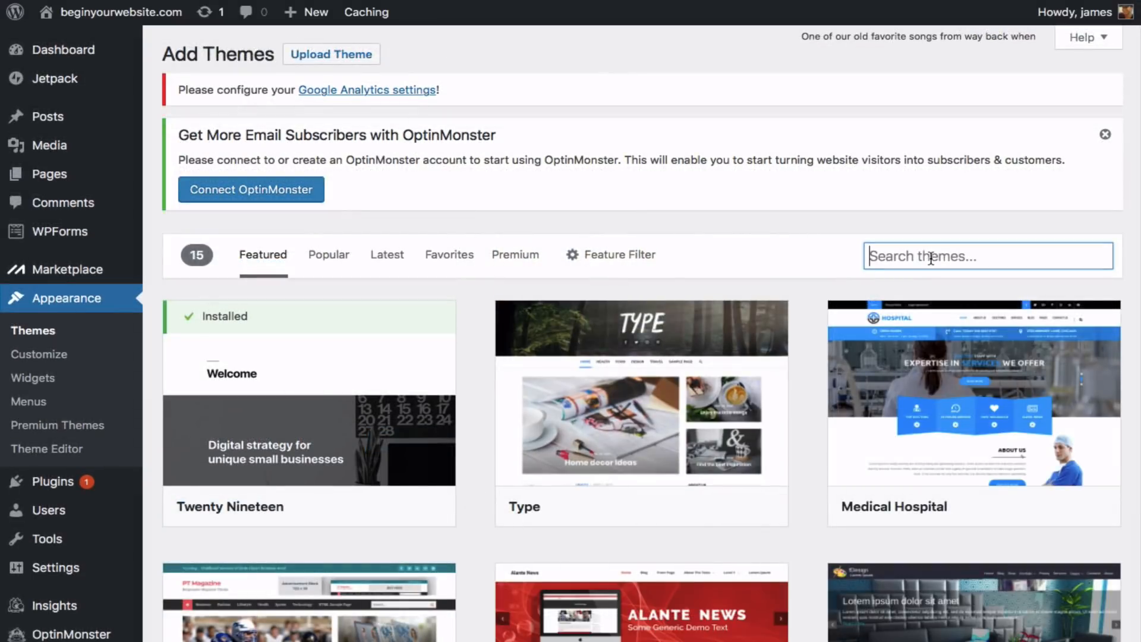
{"action": "left_click", "coordinate": [927, 262]}
{"action": "type", "text": "oceanwp"}
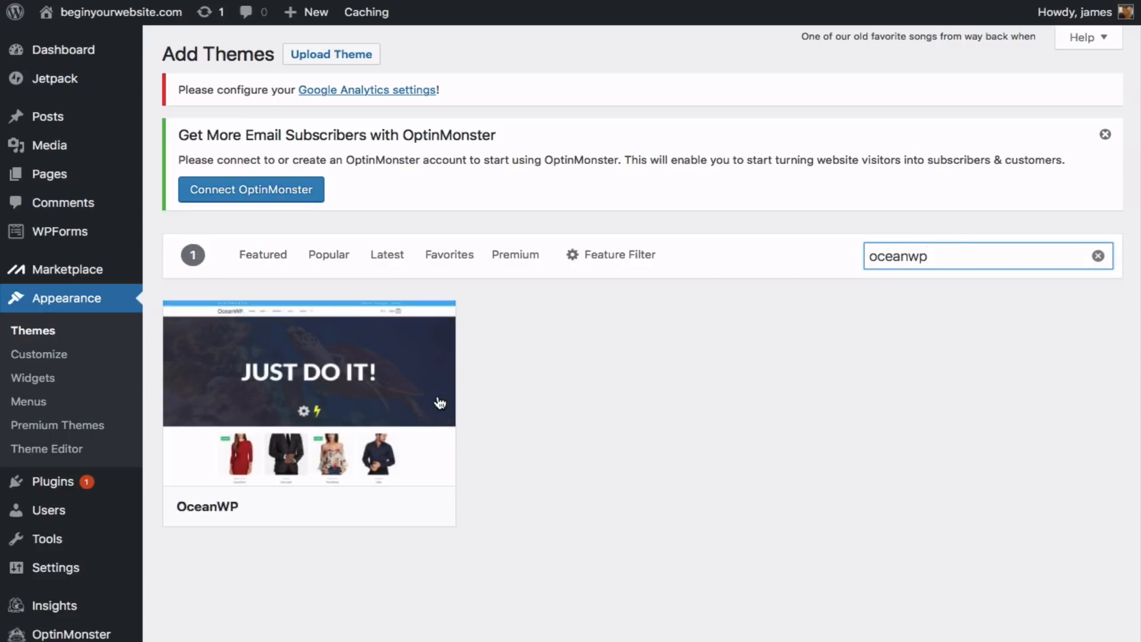
{"action": "mouse_move", "coordinate": [327, 408]}
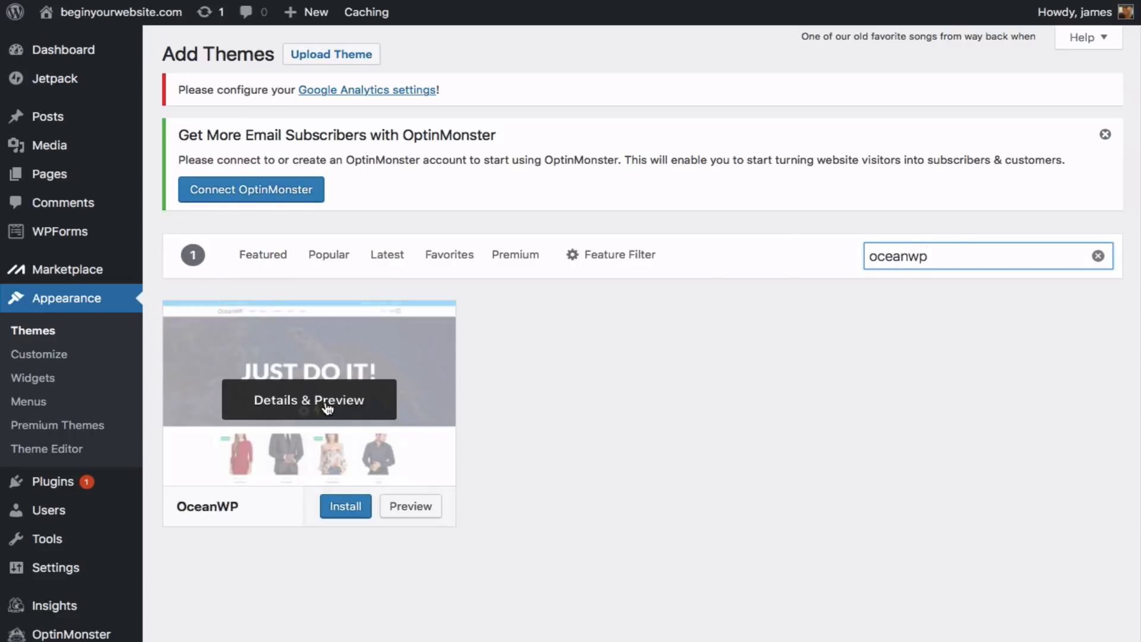
{"action": "left_click", "coordinate": [342, 505]}
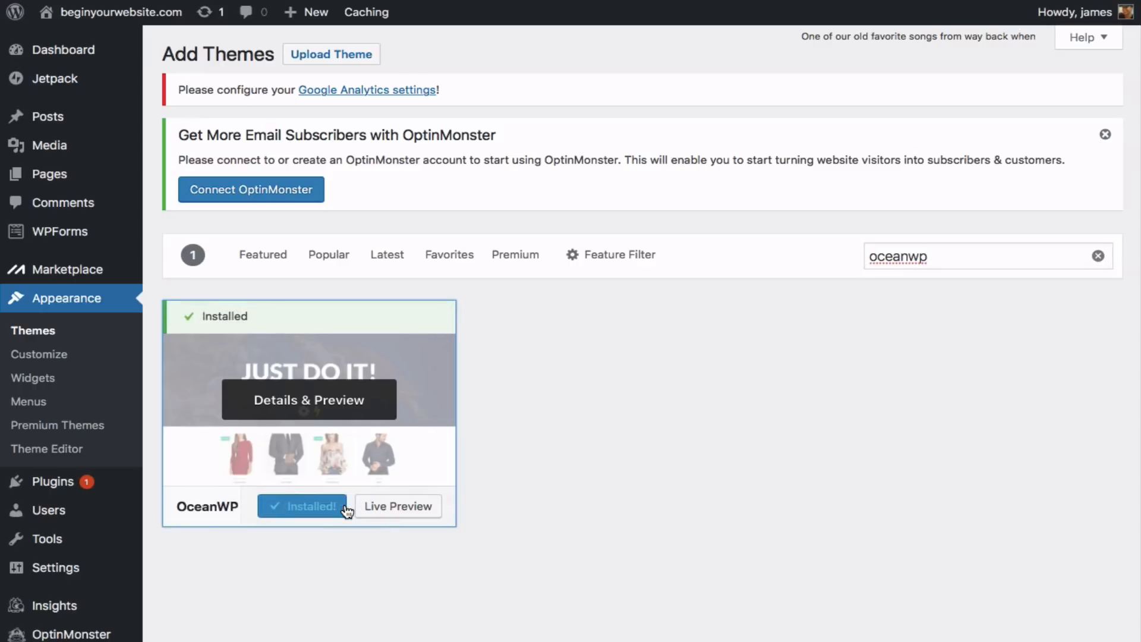
{"action": "left_click", "coordinate": [345, 506]}
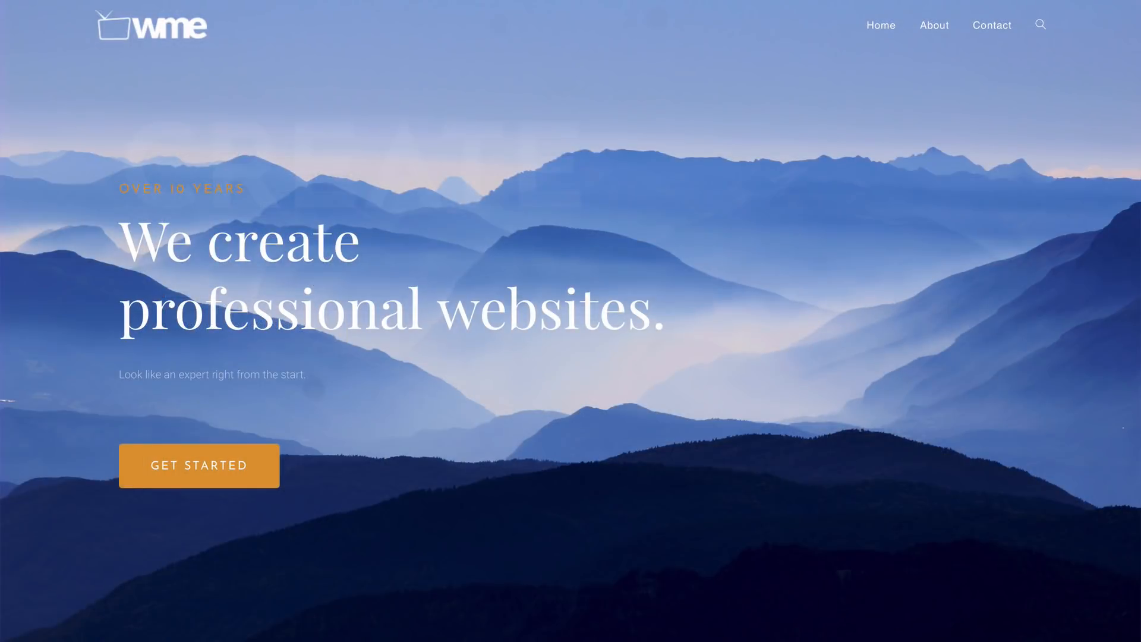
{"action": "scroll", "coordinate": [571, 321], "scroll_direction": "down", "scroll_amount": 3}
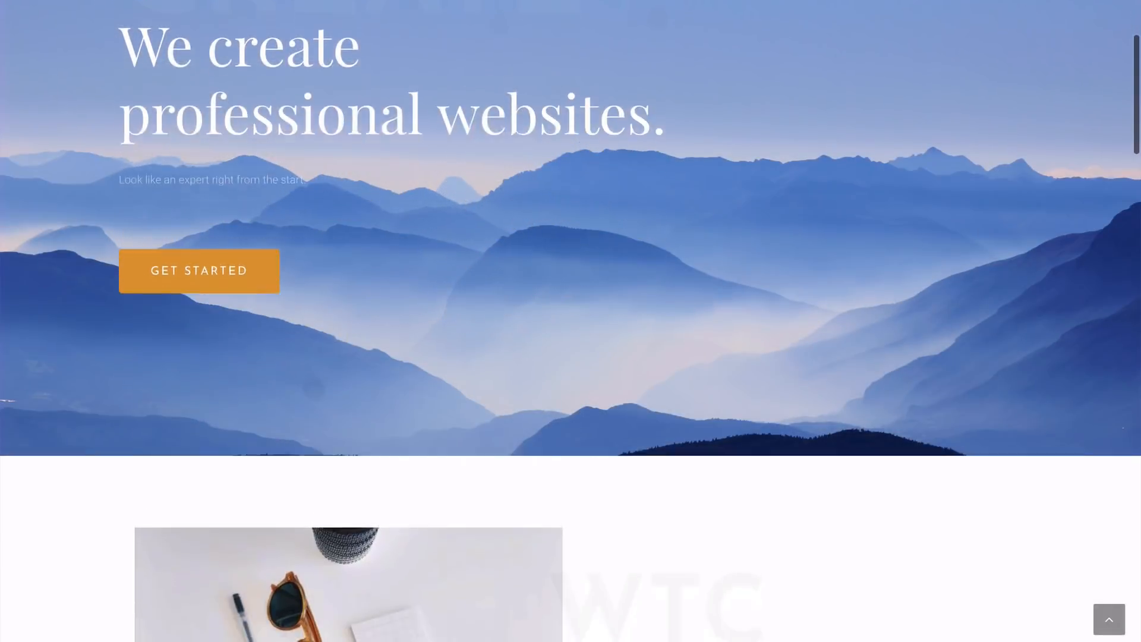
{"action": "scroll", "coordinate": [571, 321], "scroll_direction": "down", "scroll_amount": 5}
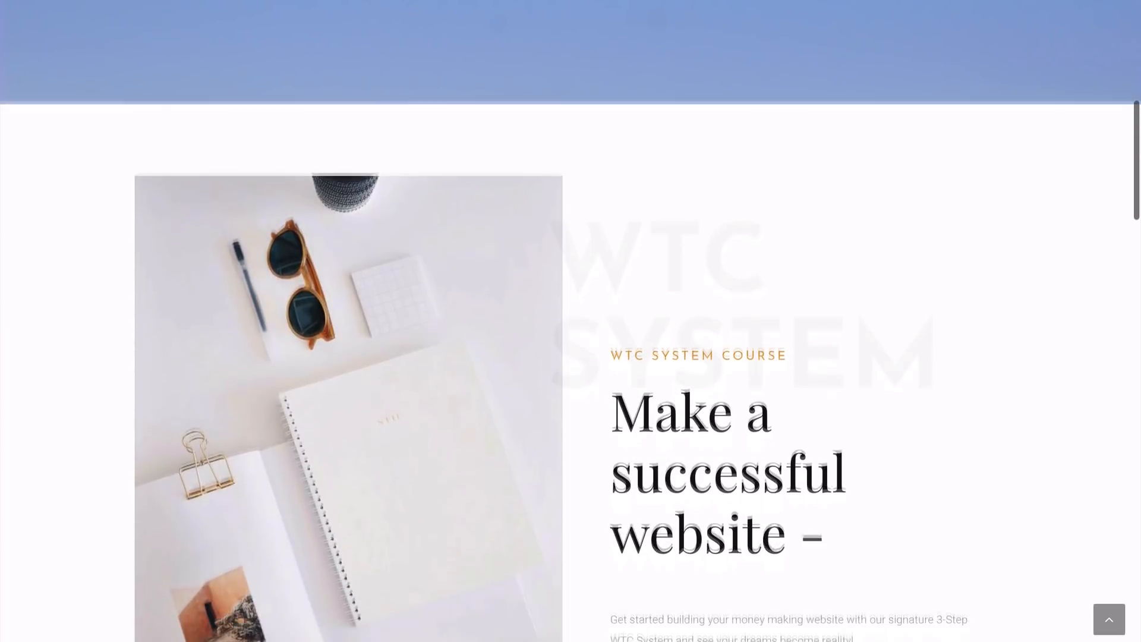
{"action": "scroll", "coordinate": [570, 321], "scroll_direction": "down", "scroll_amount": 2}
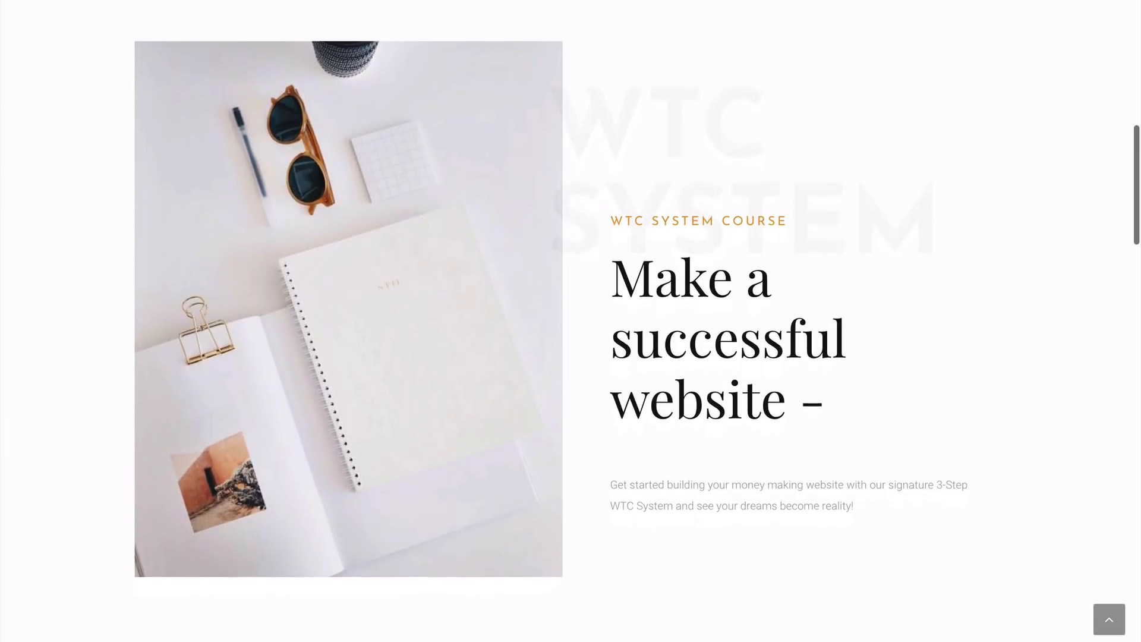
{"action": "scroll", "coordinate": [570, 321], "scroll_direction": "down", "scroll_amount": 8}
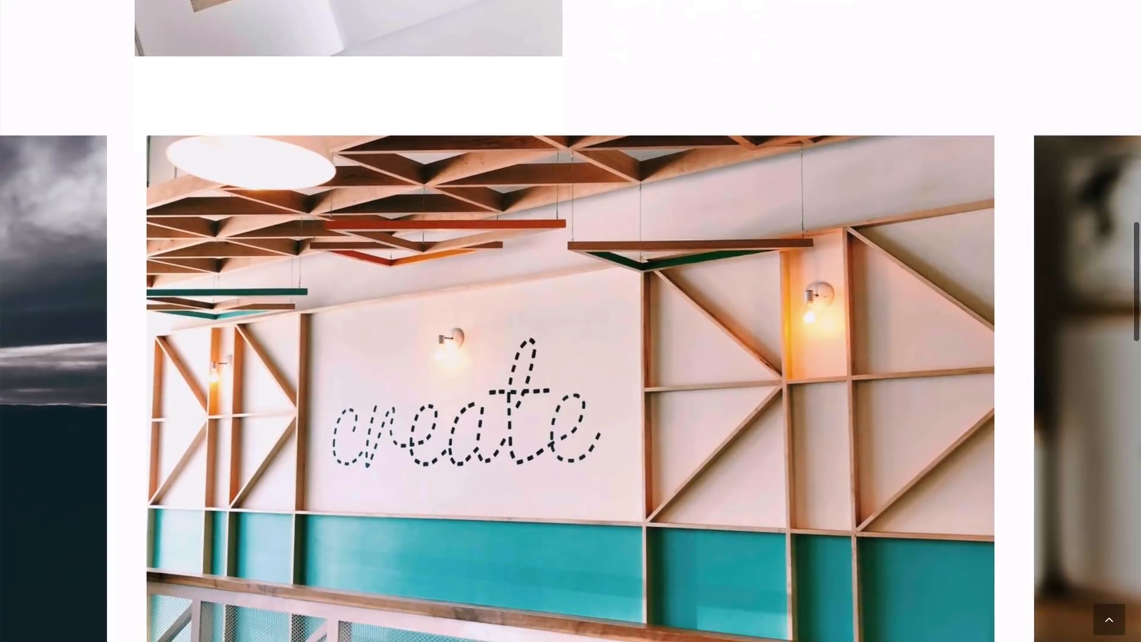
{"action": "scroll", "coordinate": [571, 321], "scroll_direction": "down", "scroll_amount": 1}
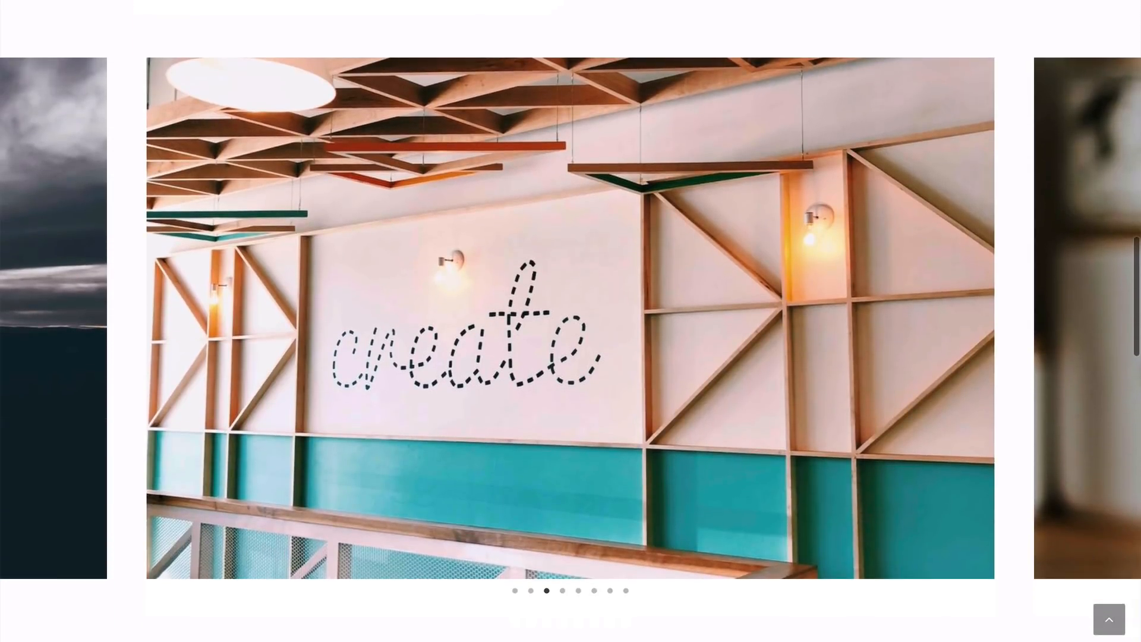
{"action": "scroll", "coordinate": [571, 321], "scroll_direction": "down", "scroll_amount": 6}
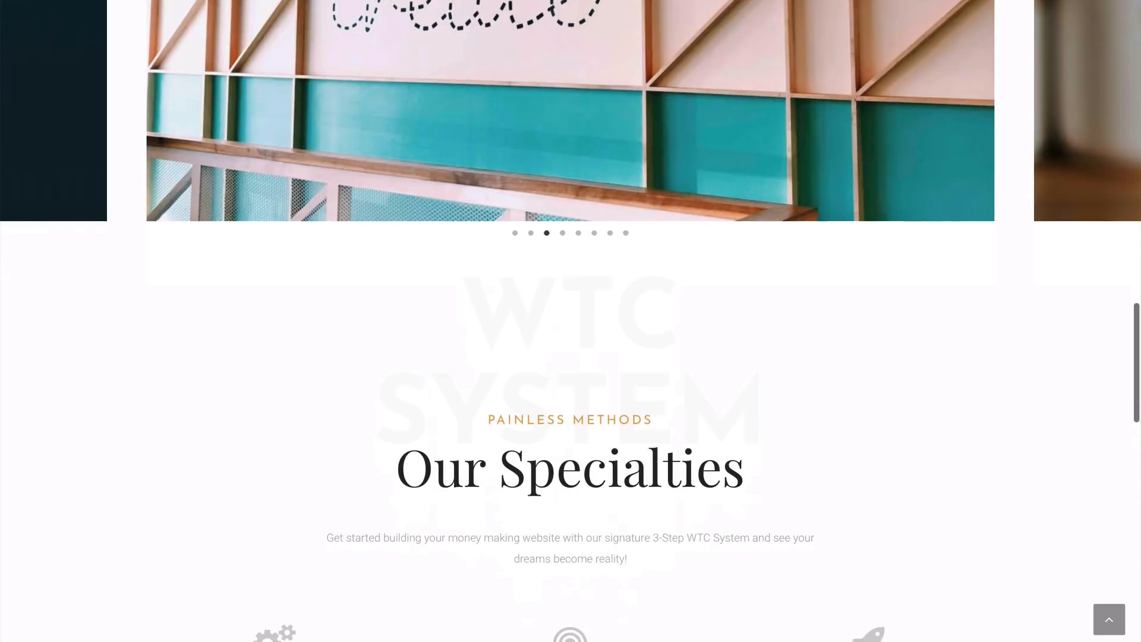
{"action": "scroll", "coordinate": [570, 321], "scroll_direction": "down", "scroll_amount": 1}
{"action": "scroll", "coordinate": [571, 321], "scroll_direction": "down", "scroll_amount": 1}
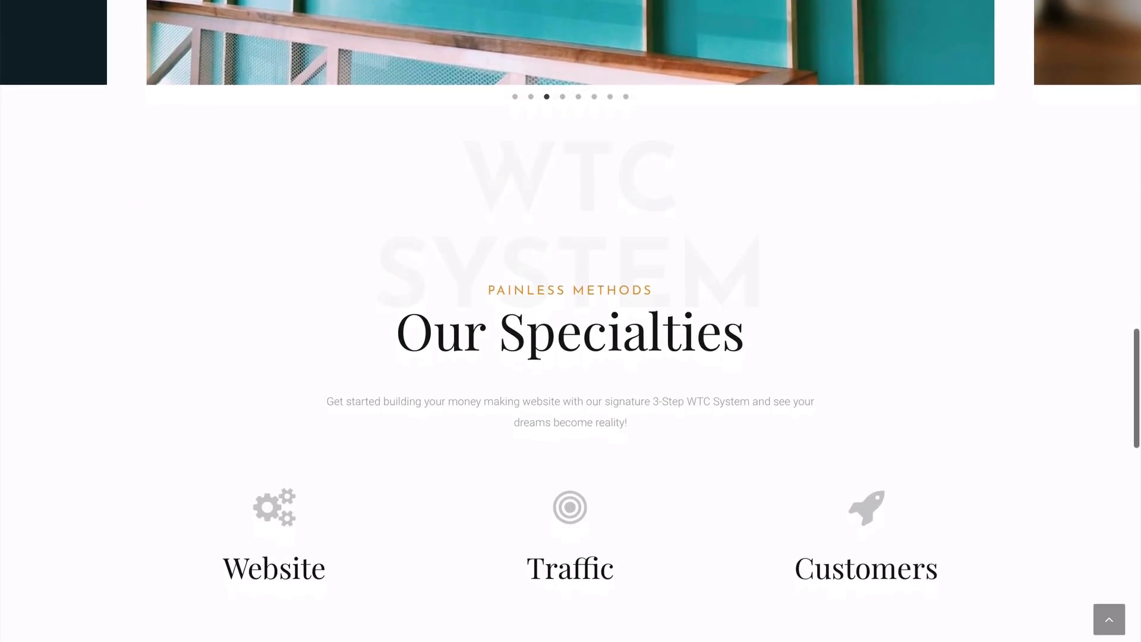
{"action": "scroll", "coordinate": [571, 321], "scroll_direction": "down", "scroll_amount": 3}
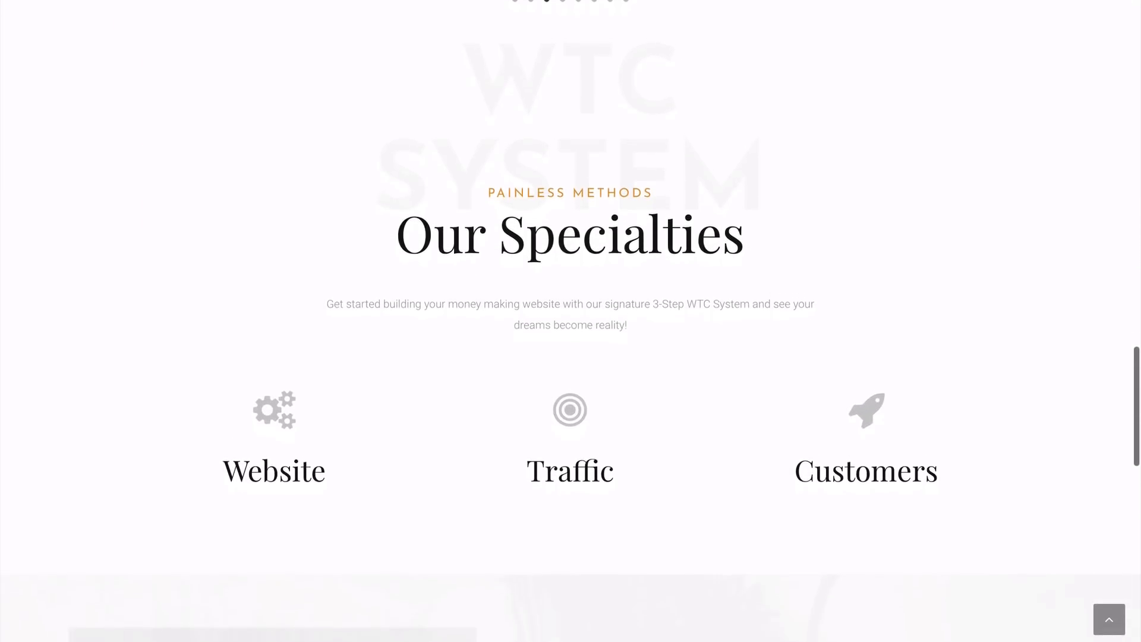
{"action": "scroll", "coordinate": [570, 321], "scroll_direction": "down", "scroll_amount": 2}
{"action": "scroll", "coordinate": [570, 321], "scroll_direction": "down", "scroll_amount": 4}
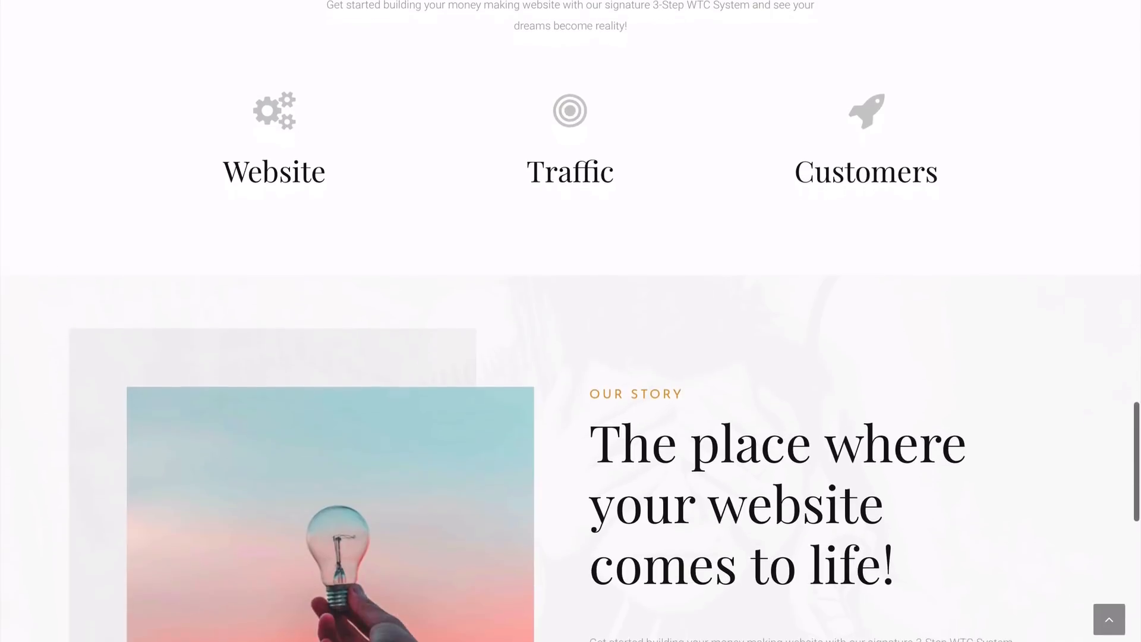
{"action": "scroll", "coordinate": [570, 321], "scroll_direction": "down", "scroll_amount": 1}
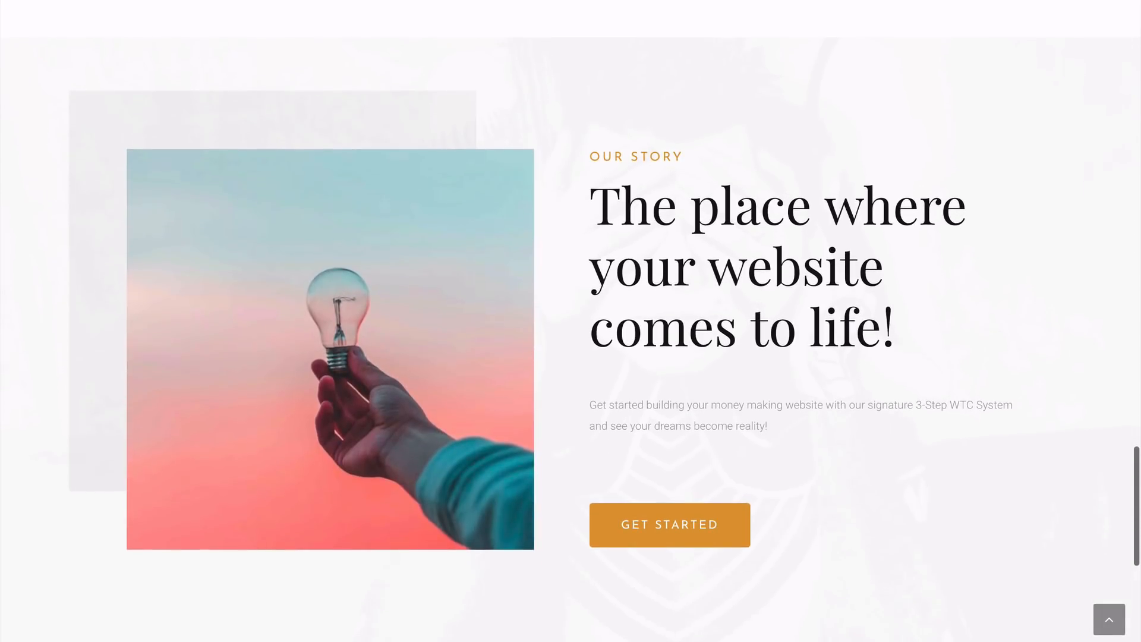
{"action": "scroll", "coordinate": [570, 321], "scroll_direction": "down", "scroll_amount": 2}
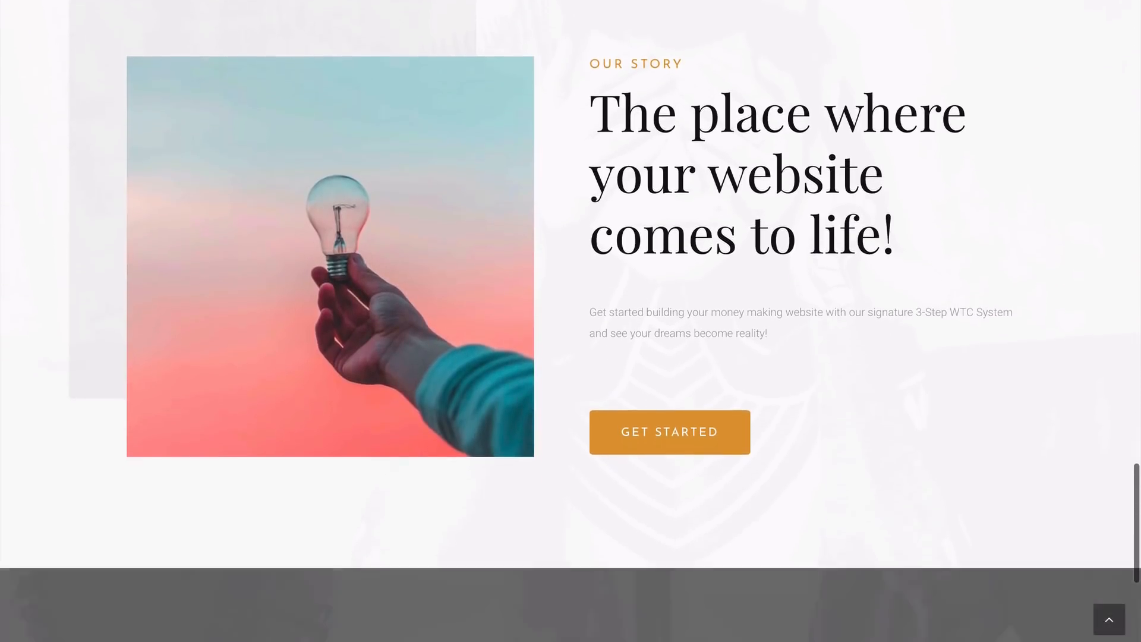
{"action": "scroll", "coordinate": [571, 320], "scroll_direction": "down", "scroll_amount": 2}
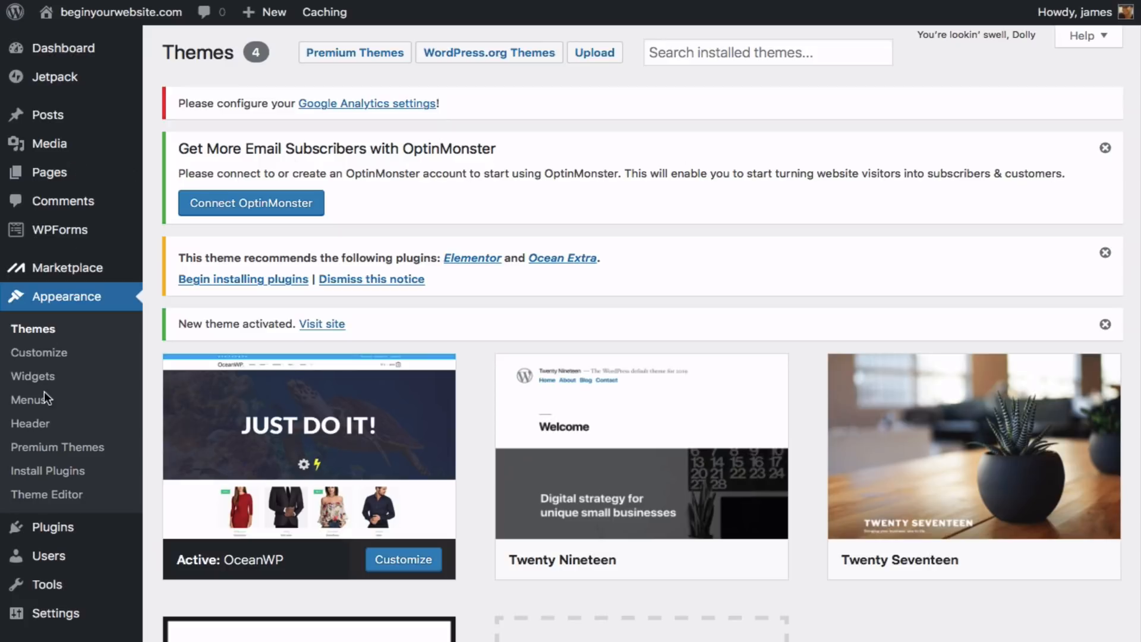
- Search the plugin directory for 'Elementor' and install Elementor Page Builder
{"action": "mouse_move", "coordinate": [59, 529]}
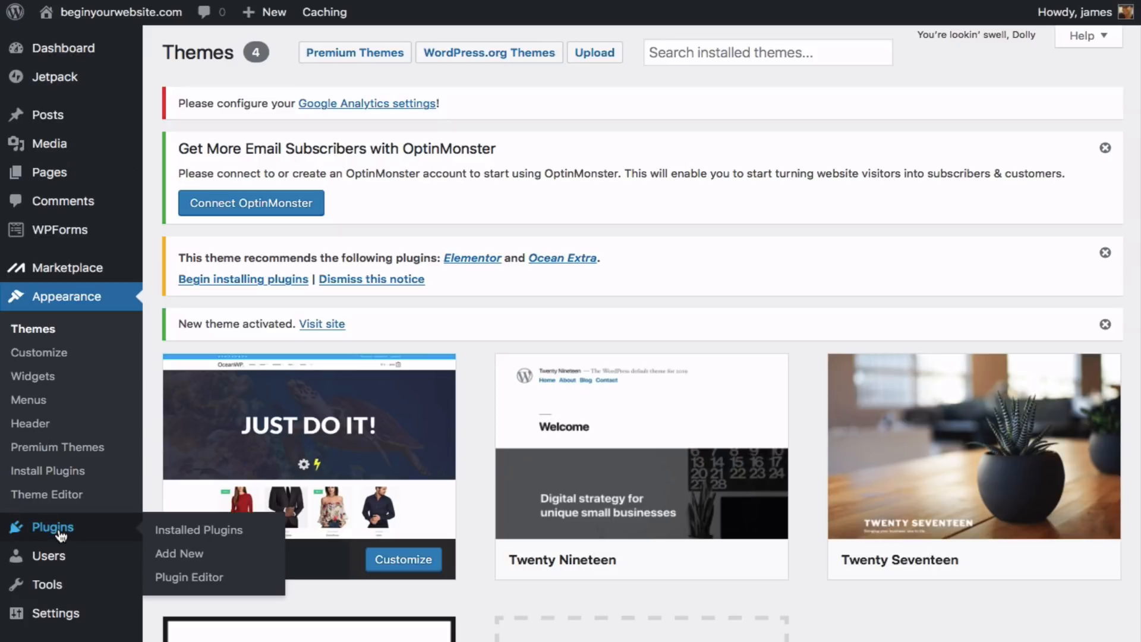
{"action": "left_click", "coordinate": [186, 553]}
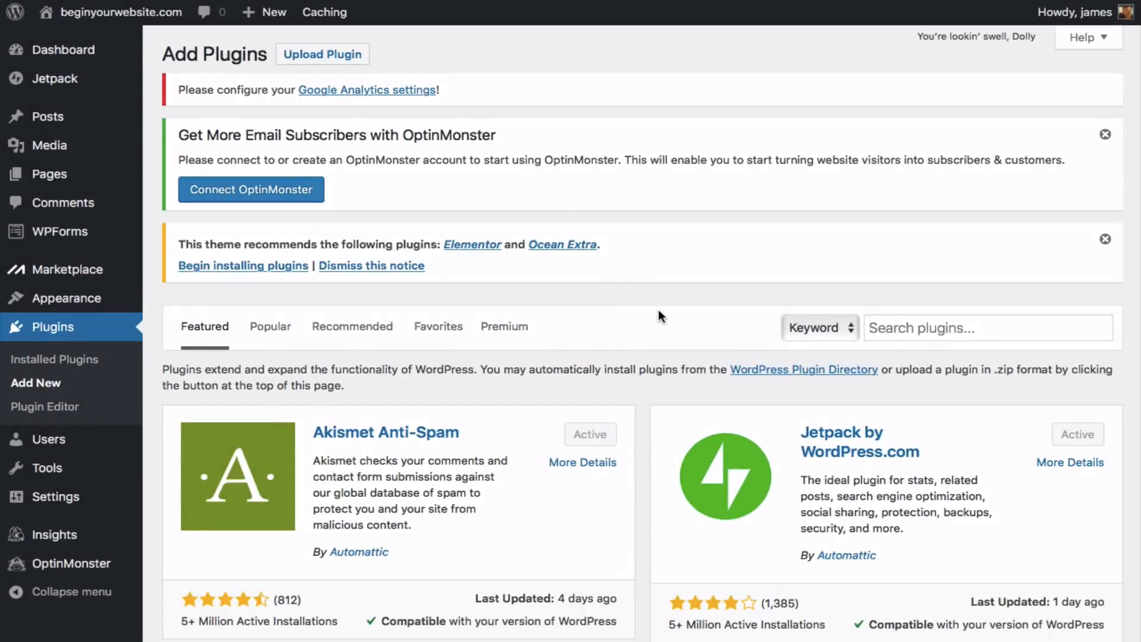
{"action": "left_click", "coordinate": [932, 327]}
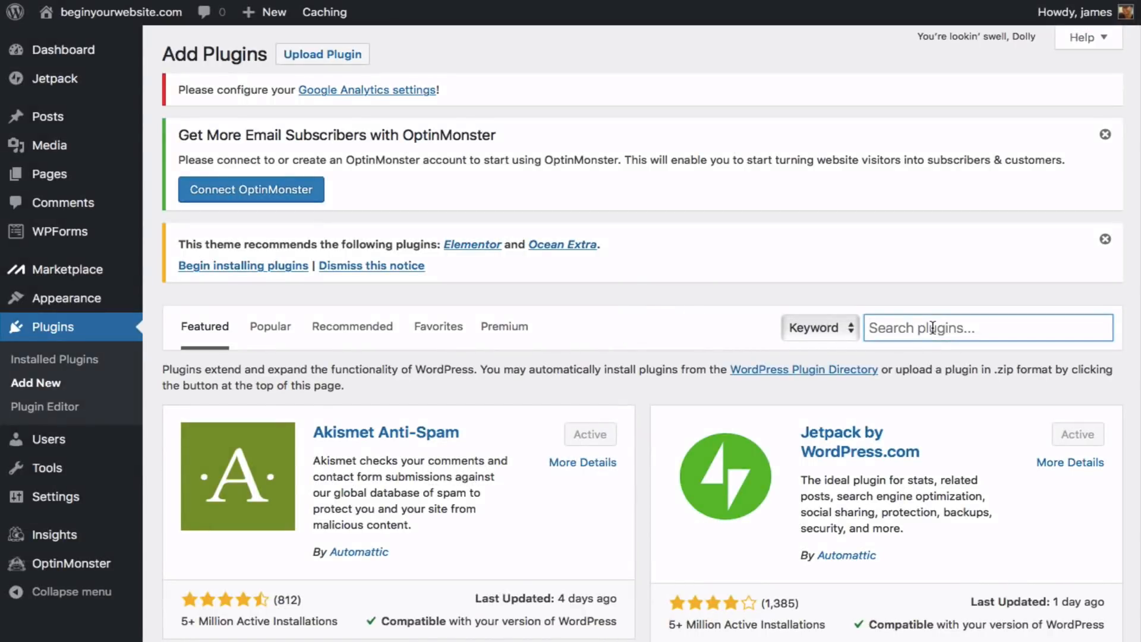
{"action": "type", "text": "Ele"}
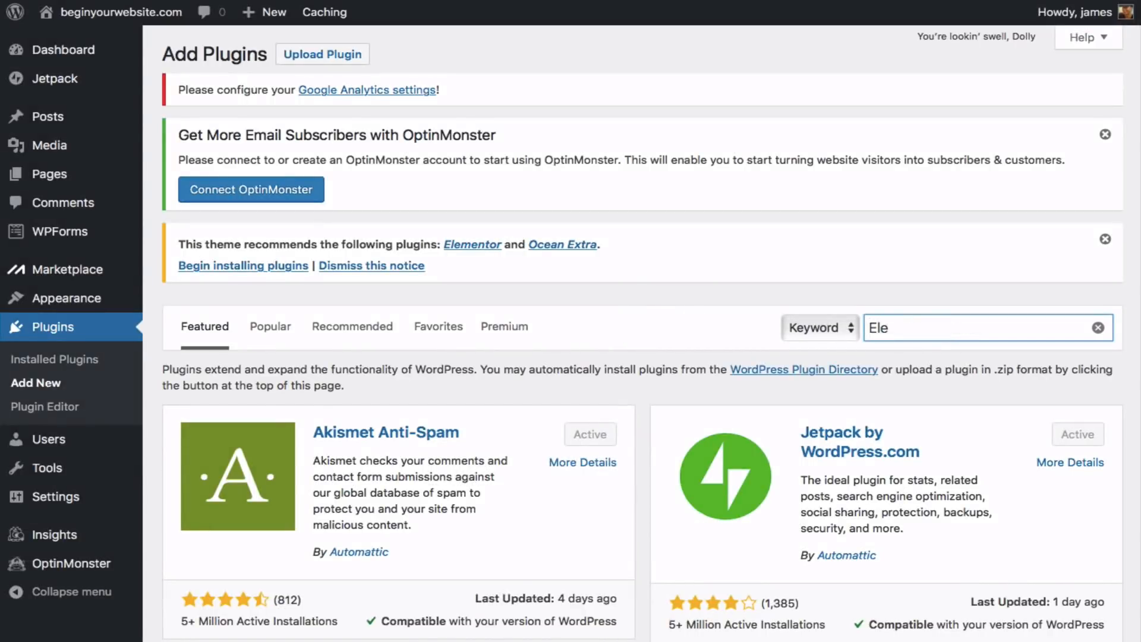
{"action": "type", "text": "mentor"}
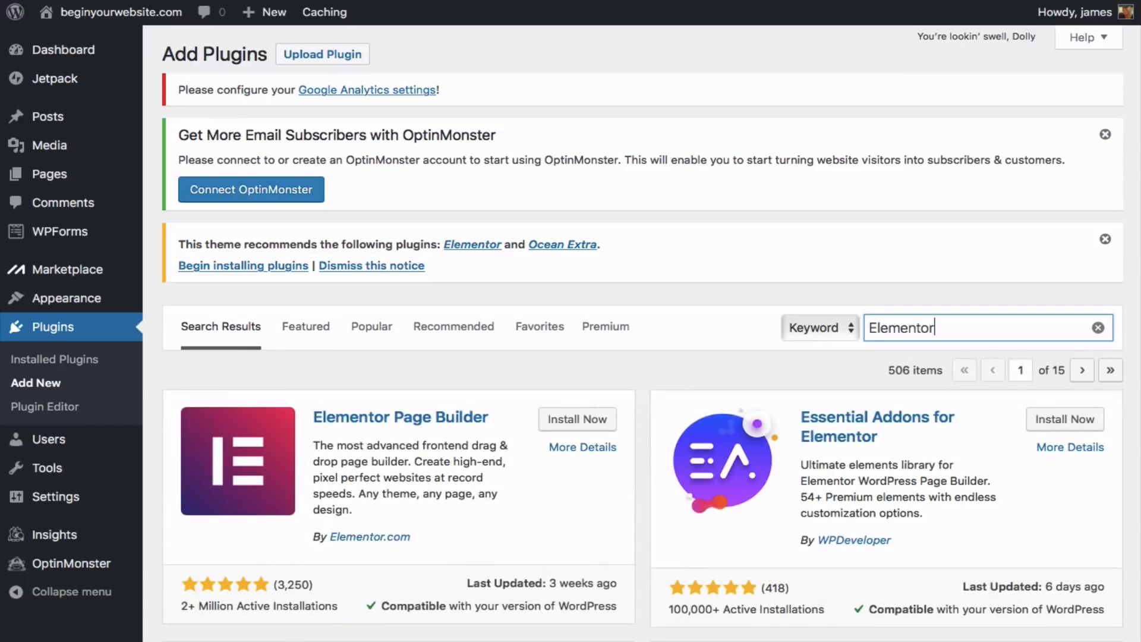
{"action": "scroll", "coordinate": [489, 381], "scroll_direction": "down", "scroll_amount": 4}
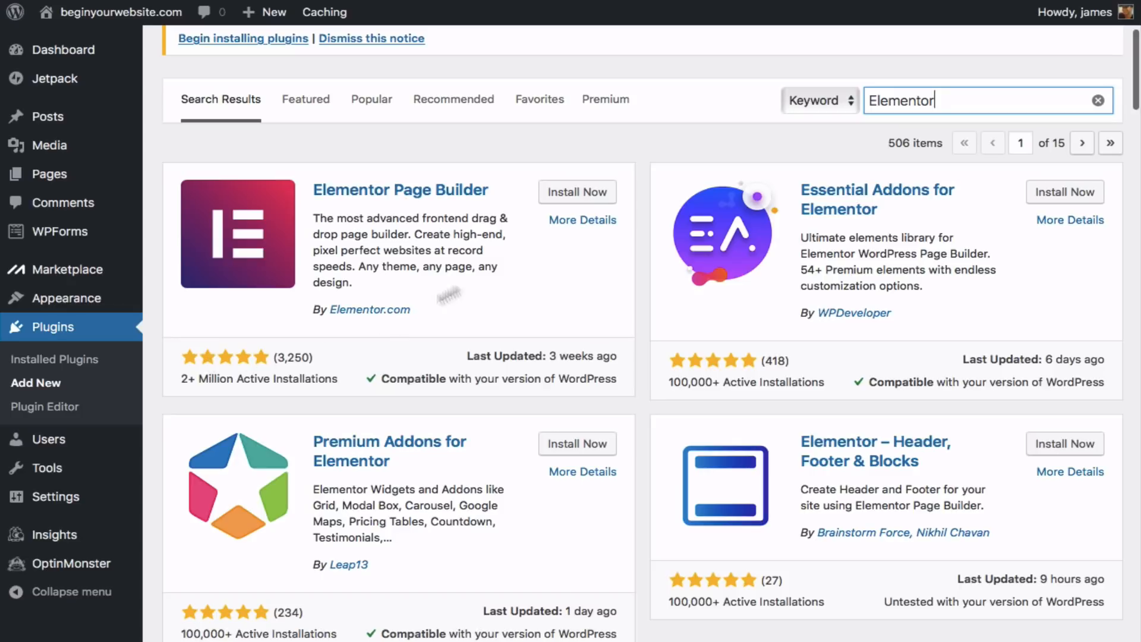
{"action": "left_click", "coordinate": [579, 191]}
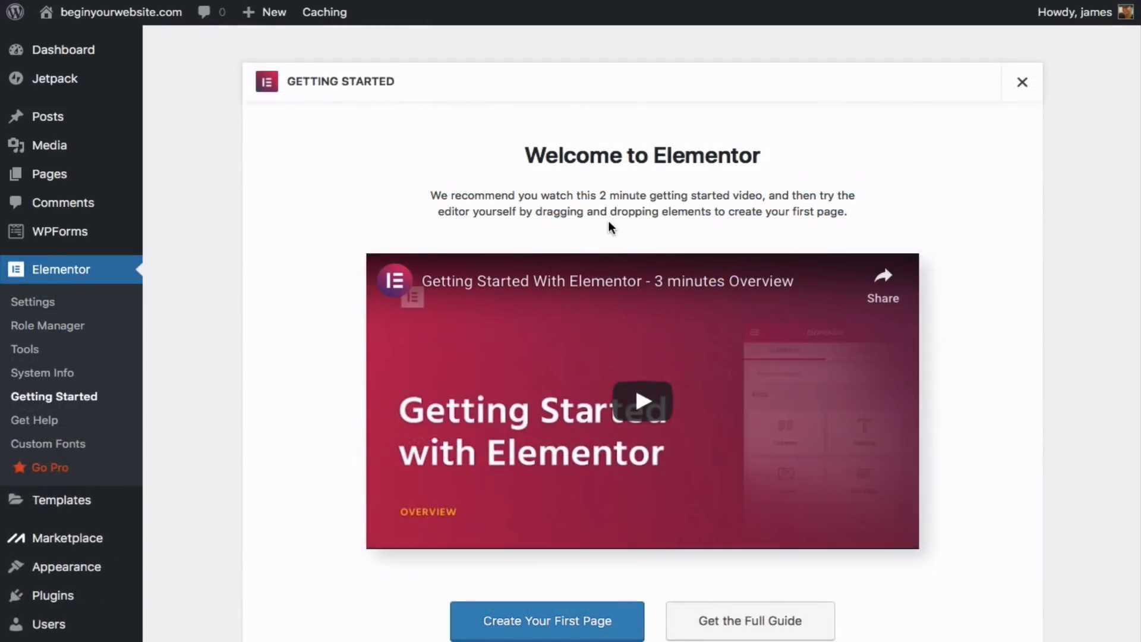
- Leave the Elementor welcome screen, search 'Envato elements', then install and activate it
{"action": "left_click", "coordinate": [1018, 87]}
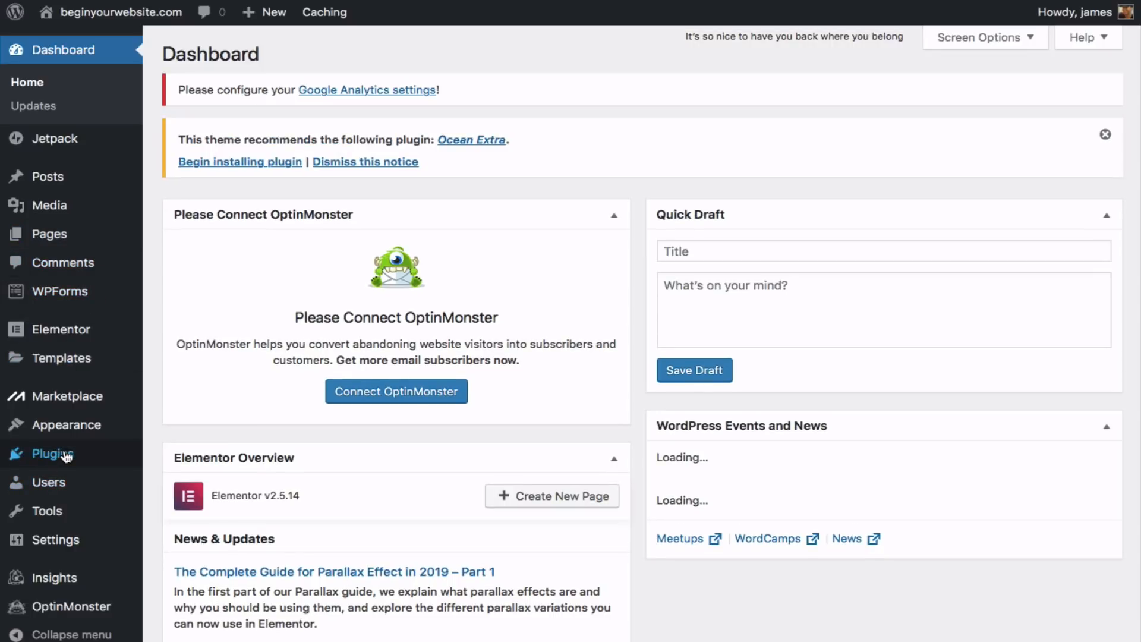
{"action": "left_click", "coordinate": [67, 454]}
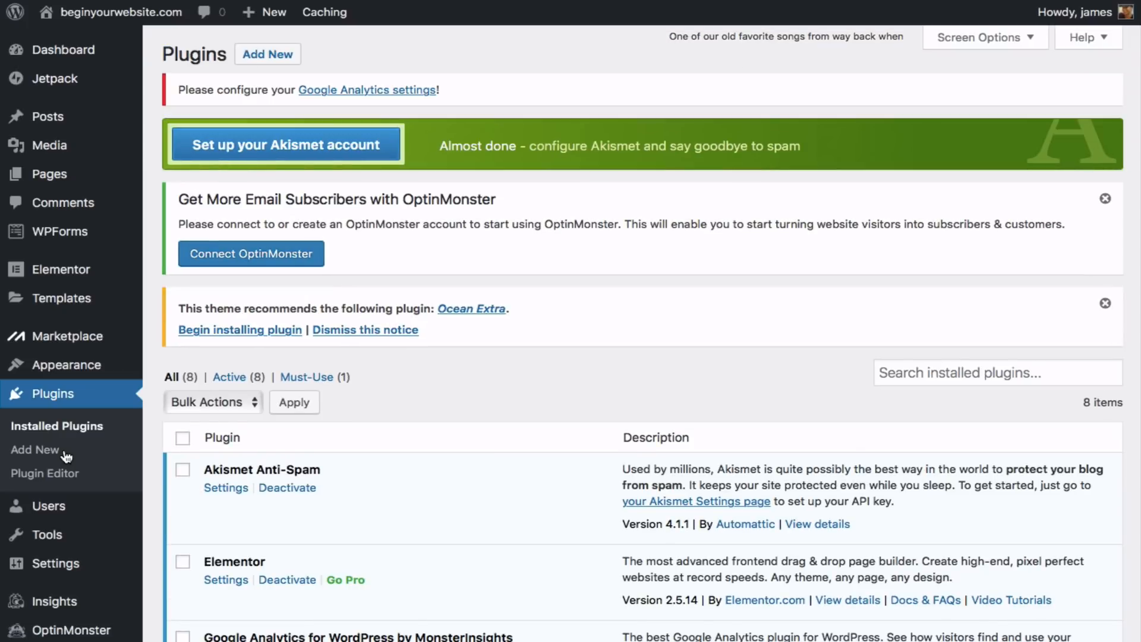
{"action": "left_click", "coordinate": [55, 455]}
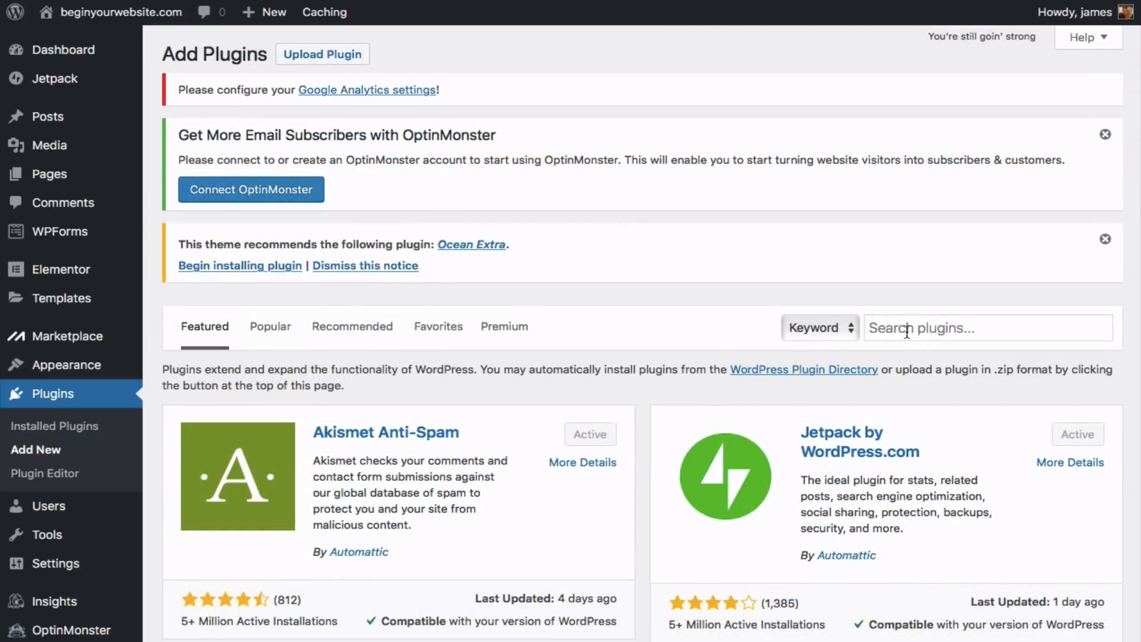
{"action": "left_click", "coordinate": [906, 332]}
{"action": "type", "text": "Envato elements"}
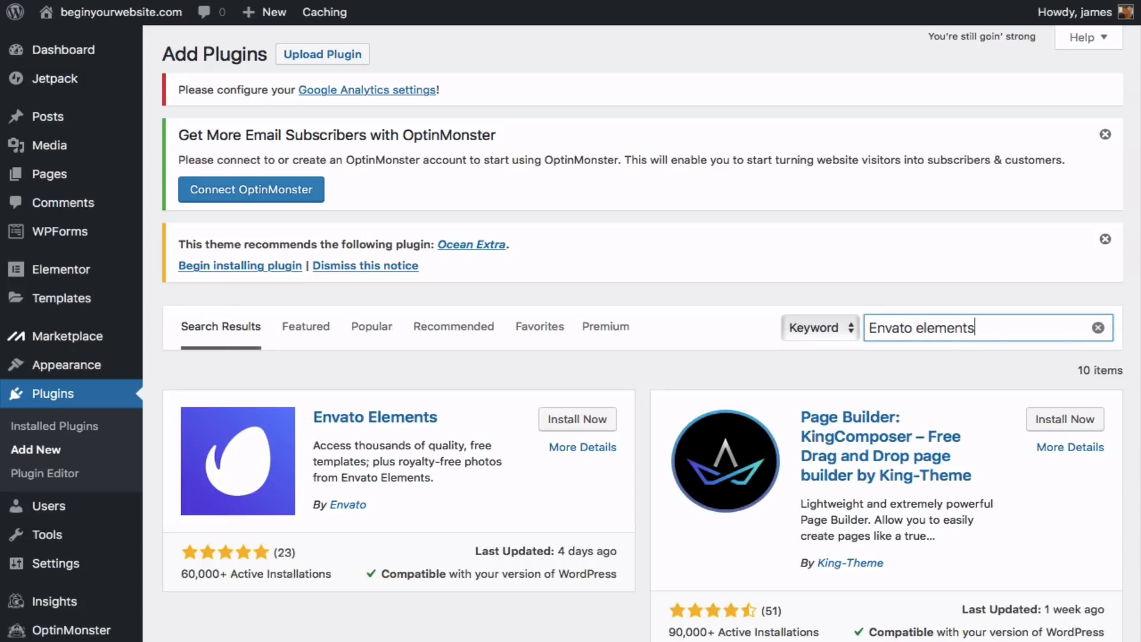
{"action": "left_click", "coordinate": [595, 420]}
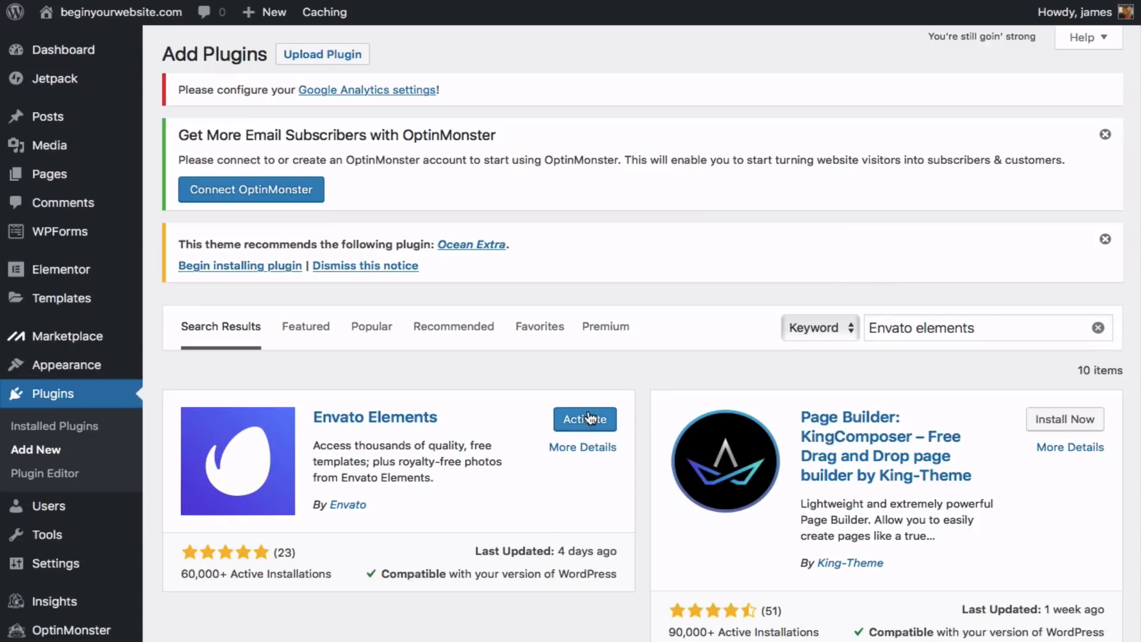
{"action": "left_click", "coordinate": [588, 418]}
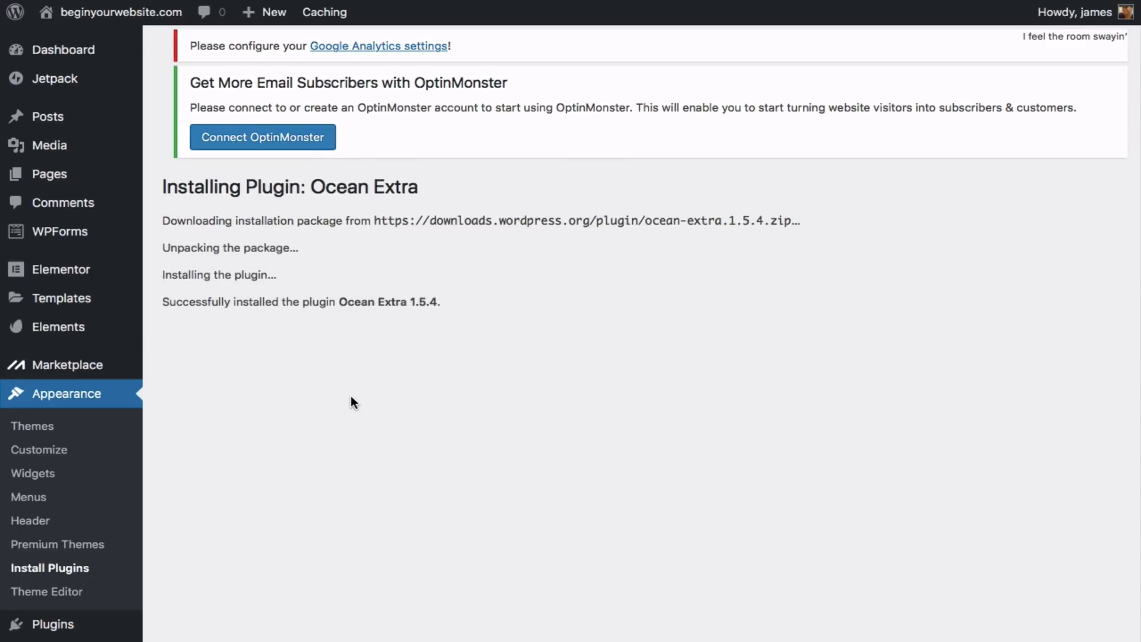
- In Installed Plugins, tick Akismet Anti-Spam's checkbox for a bulk action
{"action": "scroll", "coordinate": [401, 308], "scroll_direction": "down", "scroll_amount": 3}
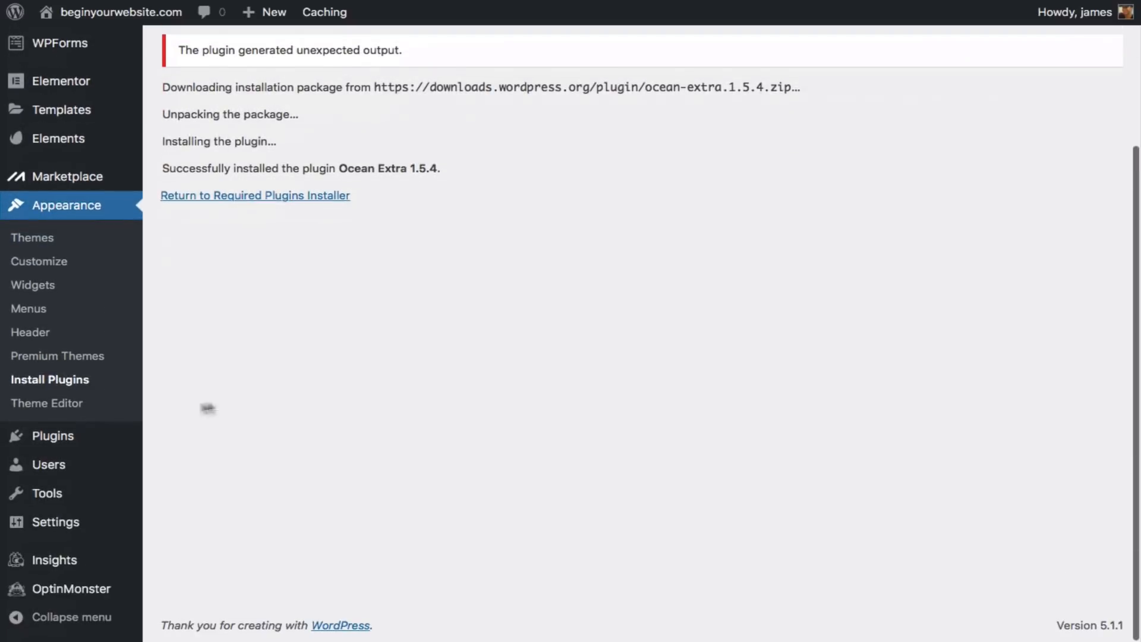
{"action": "mouse_move", "coordinate": [76, 431]}
{"action": "left_click", "coordinate": [201, 441]}
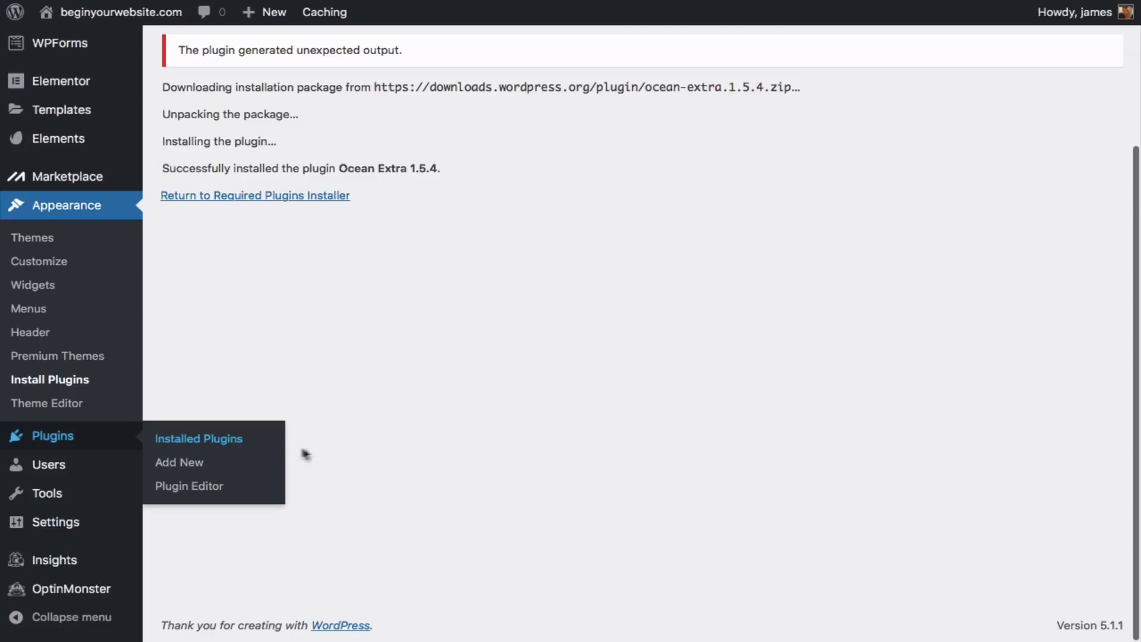
{"action": "scroll", "coordinate": [306, 447], "scroll_direction": "up", "scroll_amount": 3}
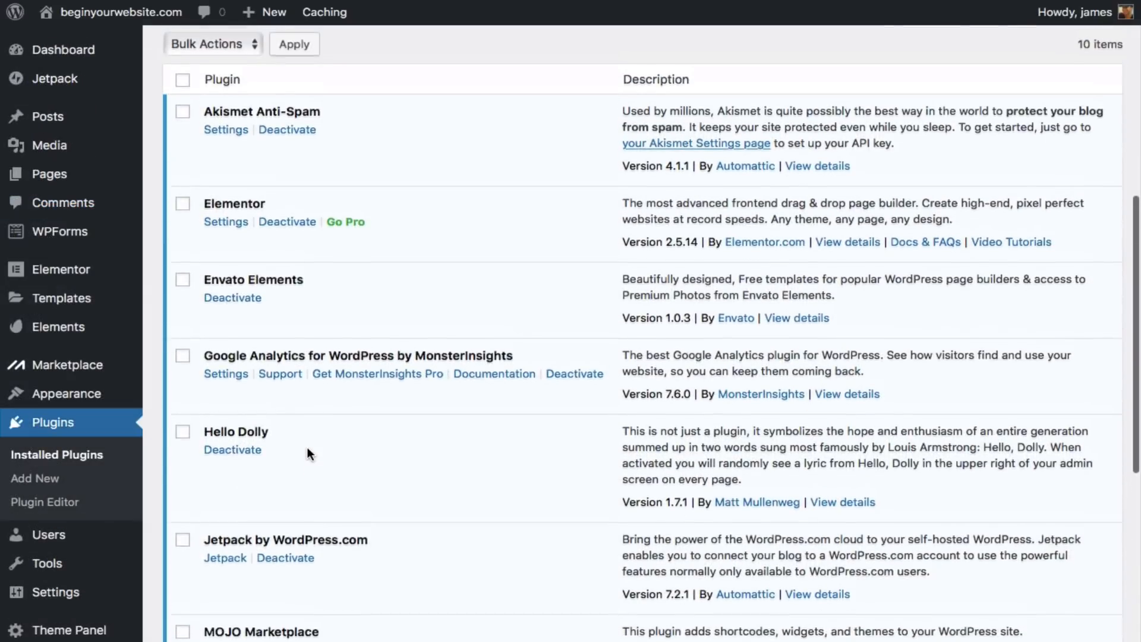
{"action": "left_click", "coordinate": [182, 125]}
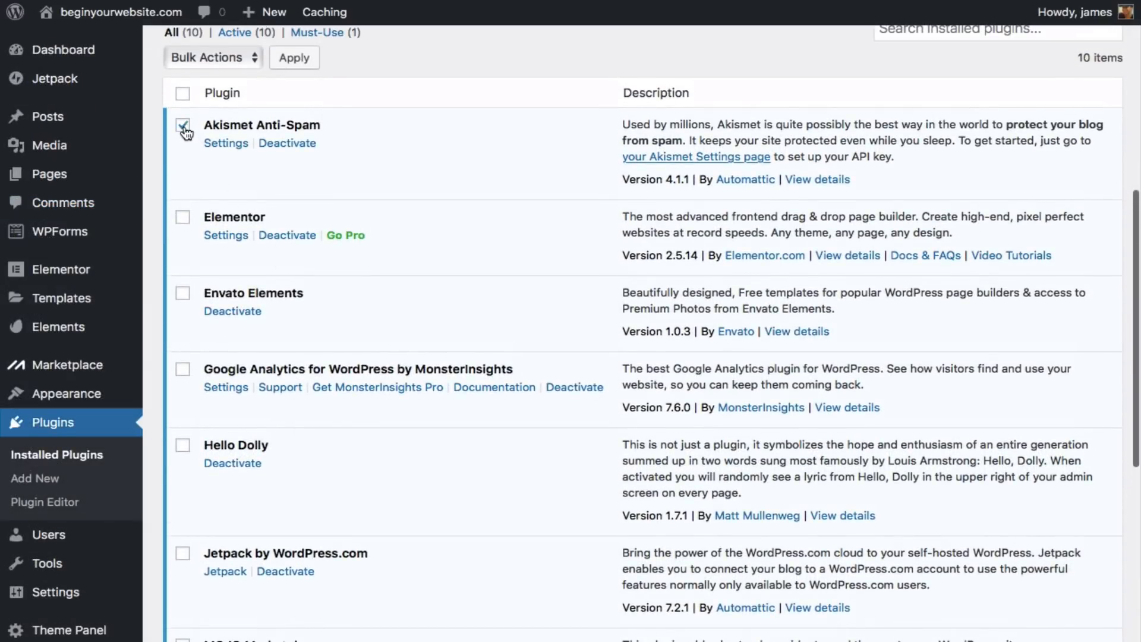
- Tick Google Analytics, Hello Dolly, Jetpack, MOJO Marketplace and OptinMonster API
{"action": "left_click", "coordinate": [184, 371]}
{"action": "left_click", "coordinate": [182, 445]}
{"action": "scroll", "coordinate": [187, 440], "scroll_direction": "down", "scroll_amount": 5}
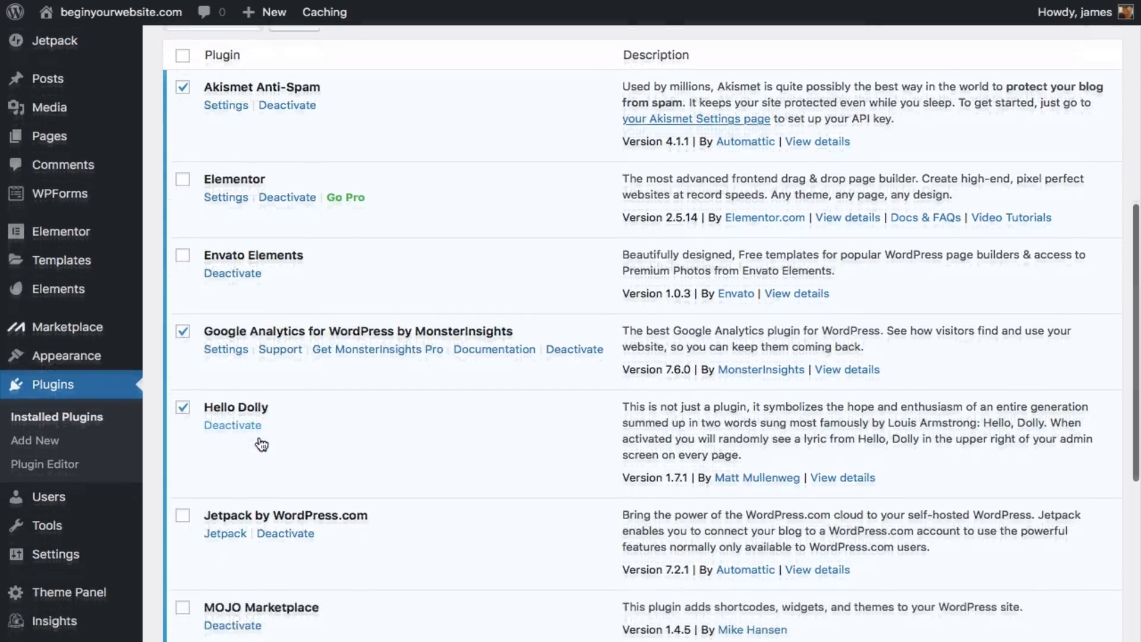
{"action": "left_click", "coordinate": [182, 375]}
{"action": "scroll", "coordinate": [185, 381], "scroll_direction": "down", "scroll_amount": 3}
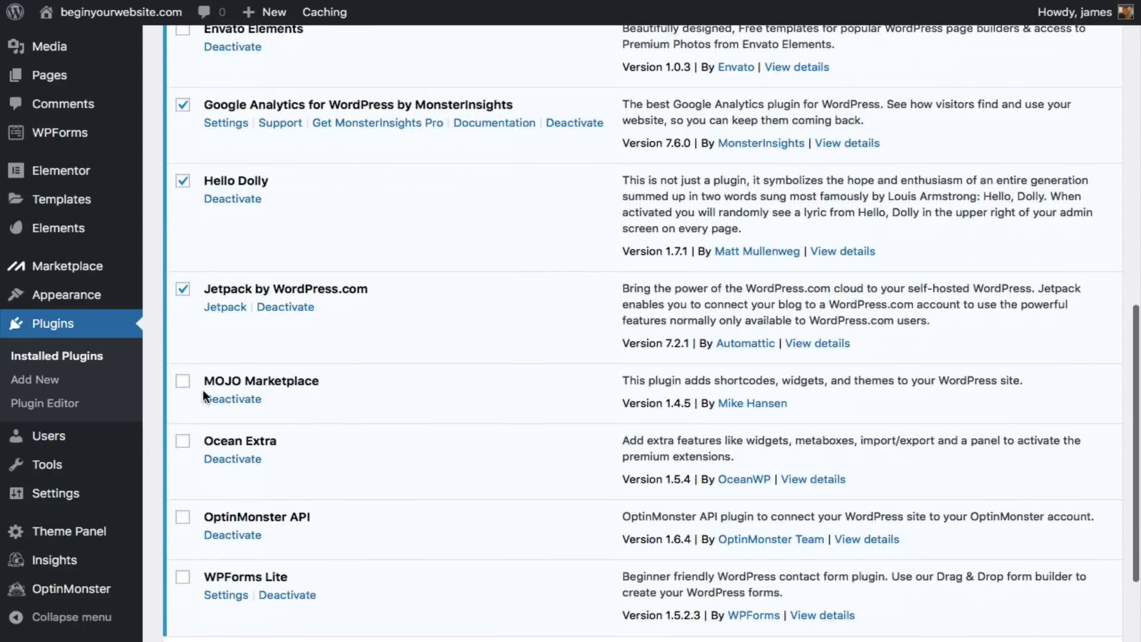
{"action": "left_click", "coordinate": [184, 383]}
{"action": "scroll", "coordinate": [187, 416], "scroll_direction": "down", "scroll_amount": 3}
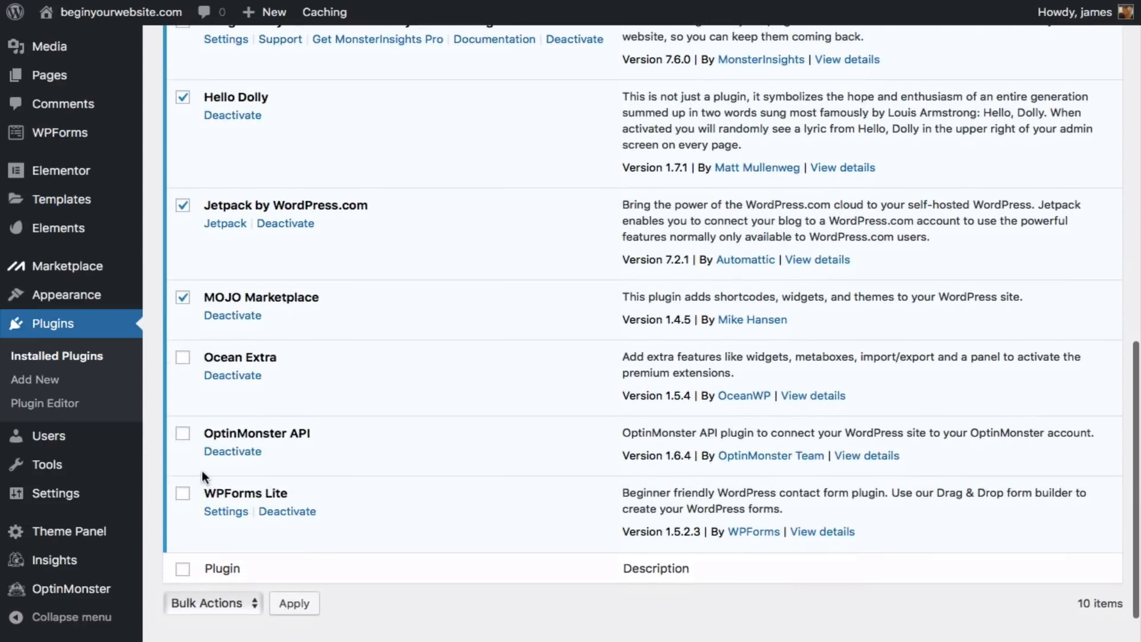
{"action": "left_click", "coordinate": [183, 434]}
{"action": "scroll", "coordinate": [224, 462], "scroll_direction": "up", "scroll_amount": 10}
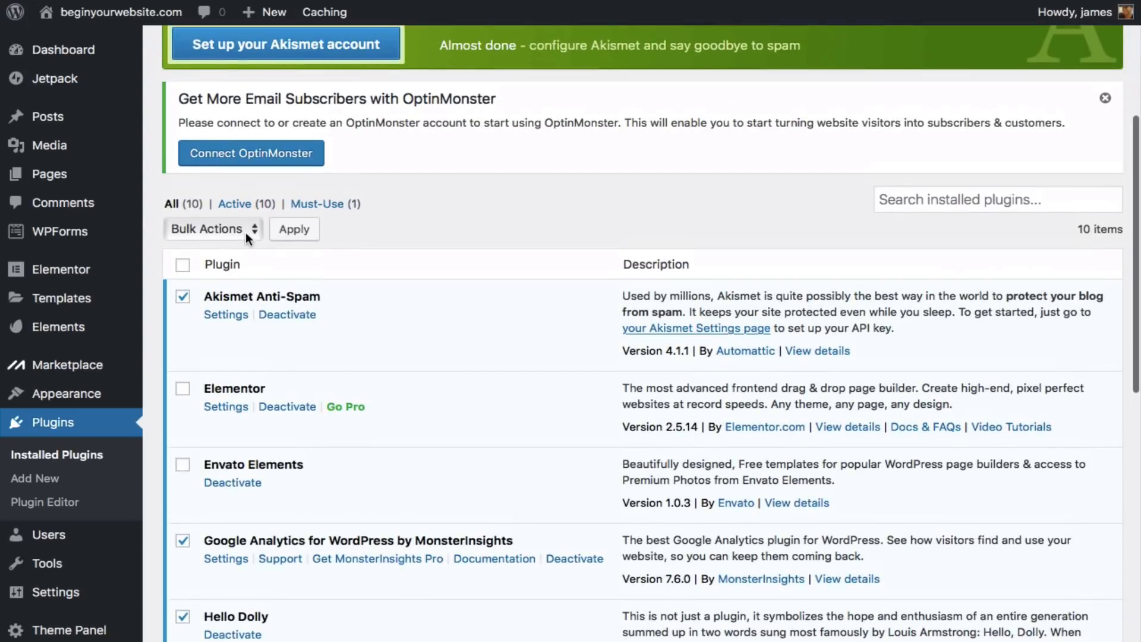
- Apply the Deactivate bulk action to the selected plugins
{"action": "left_click", "coordinate": [249, 230]}
{"action": "left_click", "coordinate": [236, 262]}
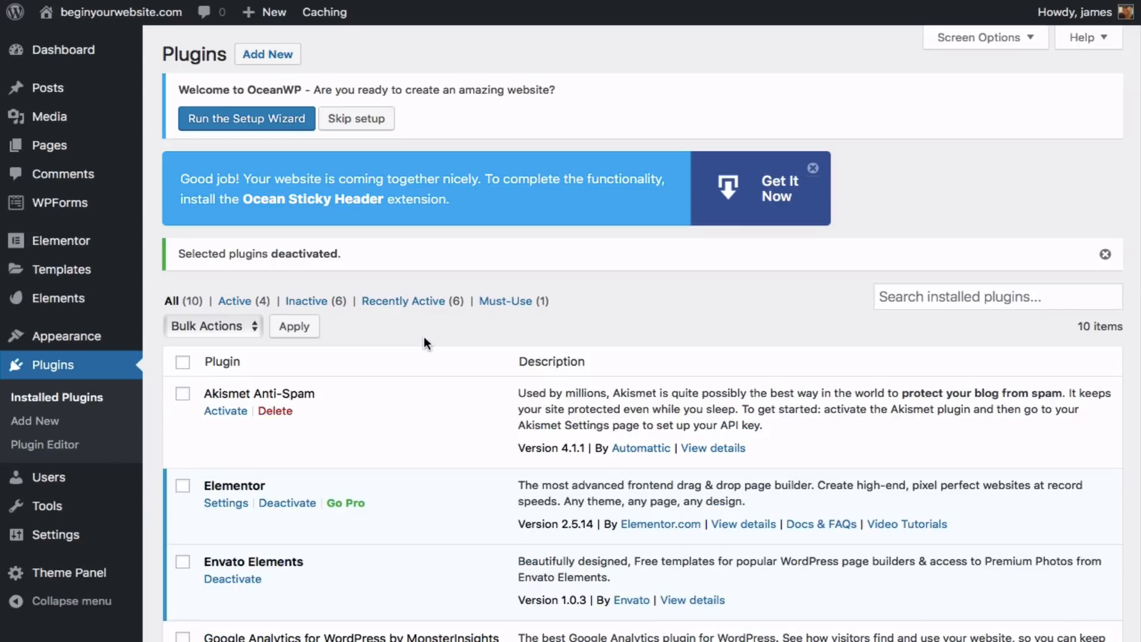
{"action": "scroll", "coordinate": [424, 337], "scroll_direction": "down", "scroll_amount": 5}
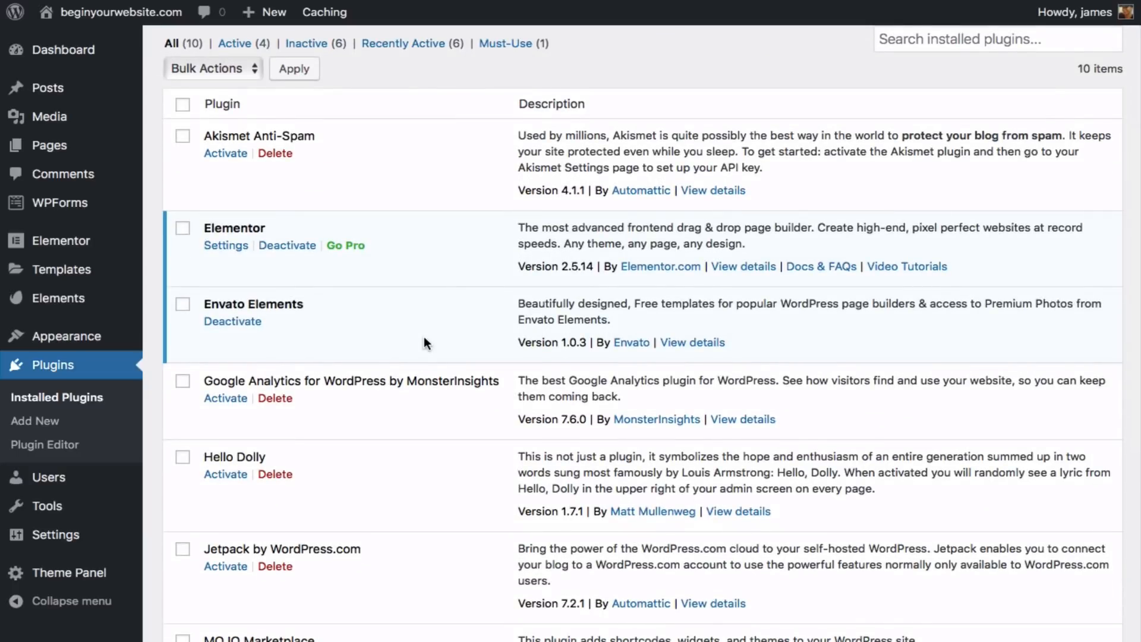
{"action": "scroll", "coordinate": [405, 336], "scroll_direction": "down", "scroll_amount": 1}
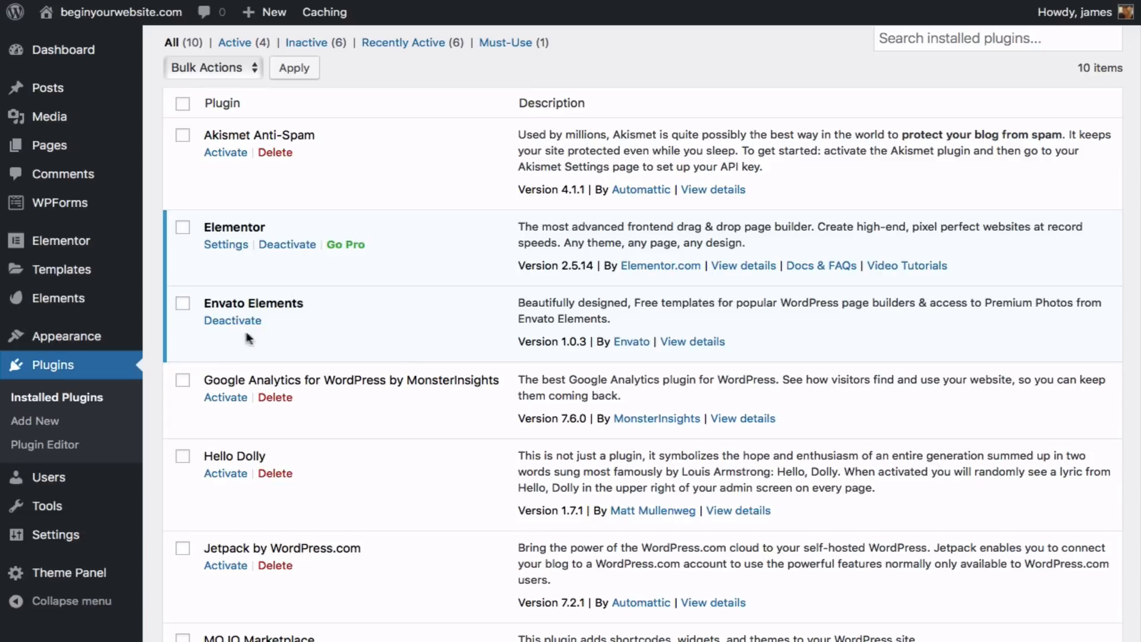
- Open Envato Elements, tick the opt-in checkbox and continue through setup
{"action": "left_click", "coordinate": [75, 304]}
{"action": "left_click", "coordinate": [473, 428]}
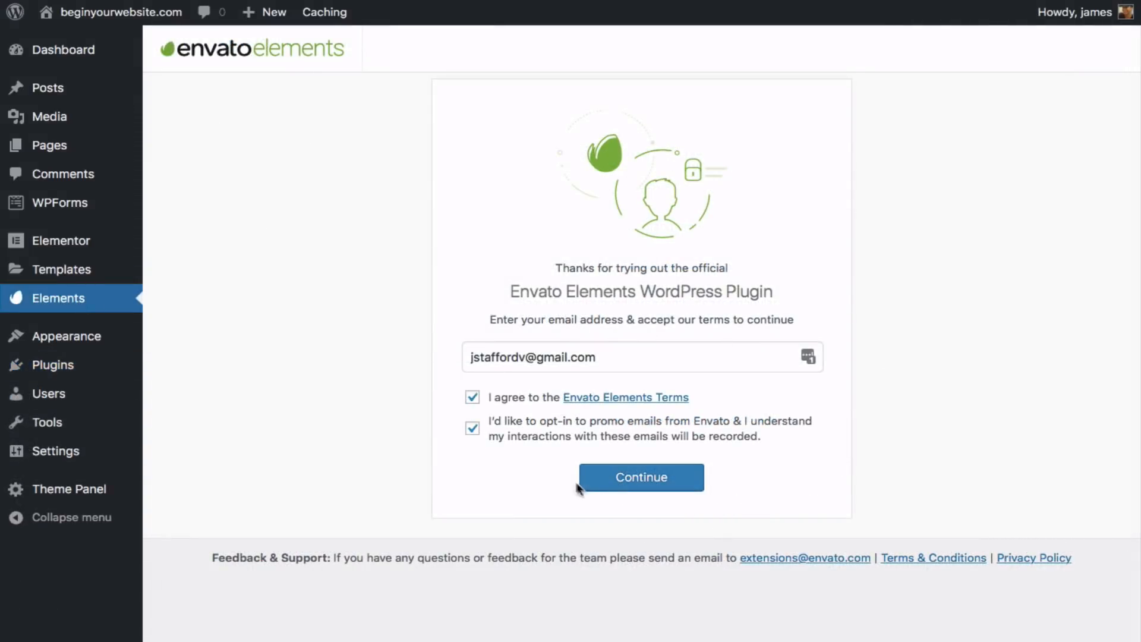
{"action": "left_click", "coordinate": [638, 482]}
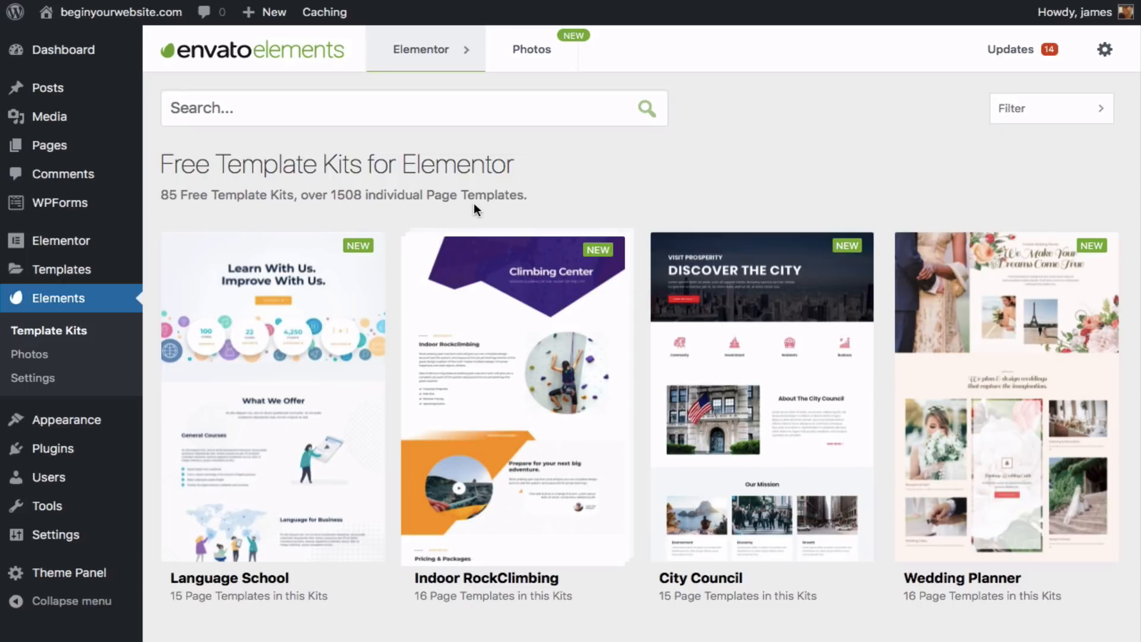
- Browse the Template Kits grid, including Clothing Alterations, Recipe and Music Festival
{"action": "scroll", "coordinate": [510, 275], "scroll_direction": "down", "scroll_amount": 5}
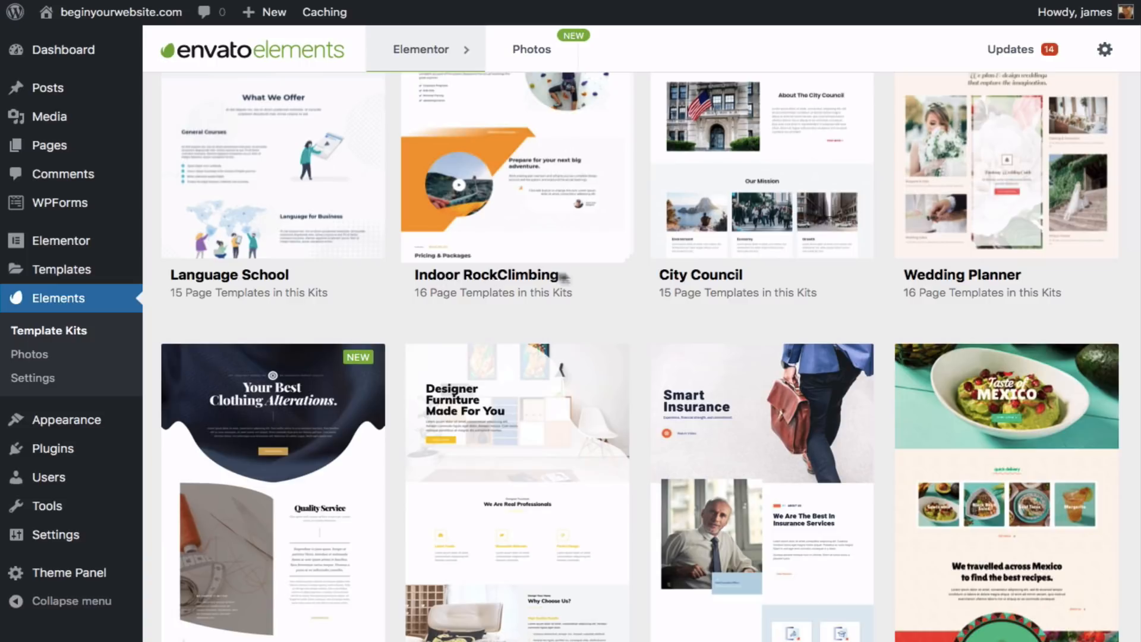
{"action": "scroll", "coordinate": [683, 276], "scroll_direction": "down", "scroll_amount": 3}
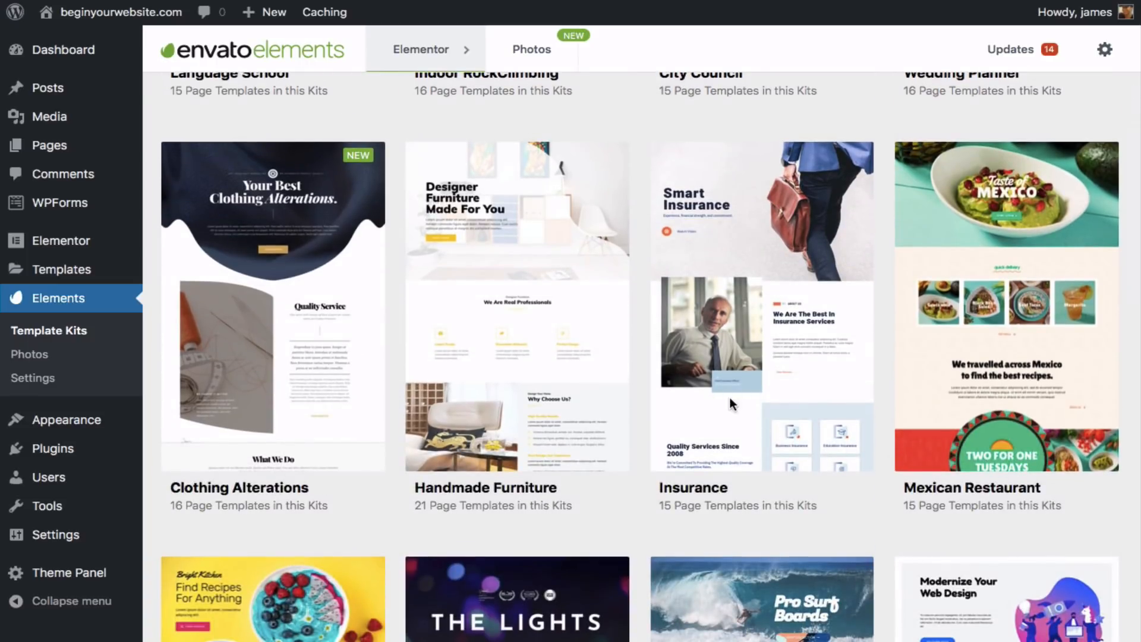
{"action": "scroll", "coordinate": [729, 397], "scroll_direction": "down", "scroll_amount": 7}
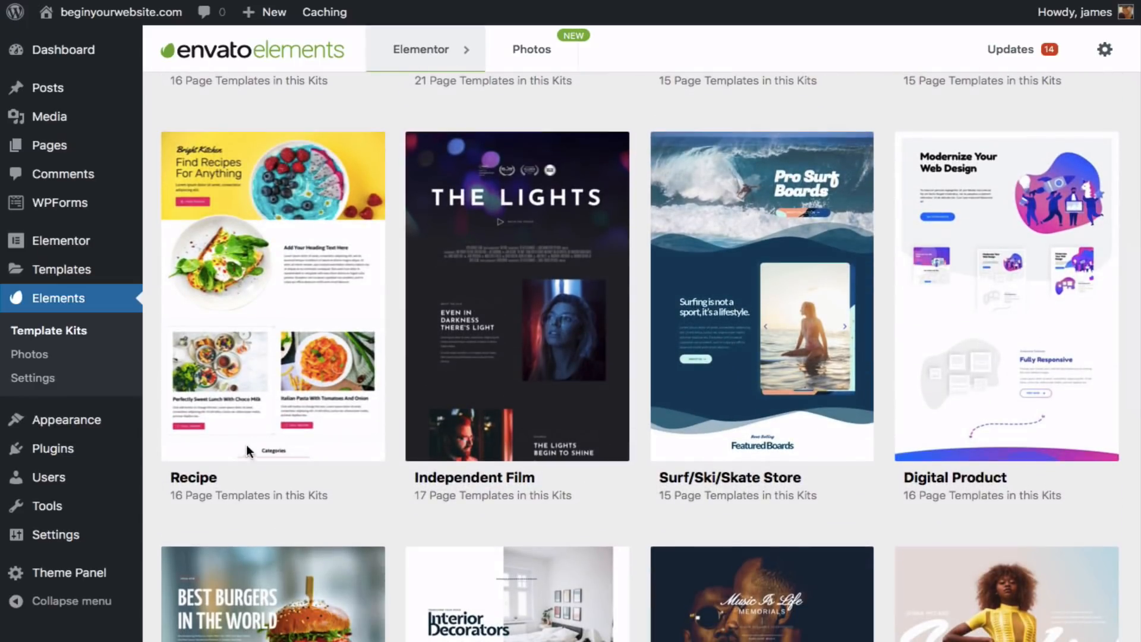
{"action": "scroll", "coordinate": [433, 439], "scroll_direction": "down", "scroll_amount": 2}
{"action": "scroll", "coordinate": [775, 308], "scroll_direction": "down", "scroll_amount": 6}
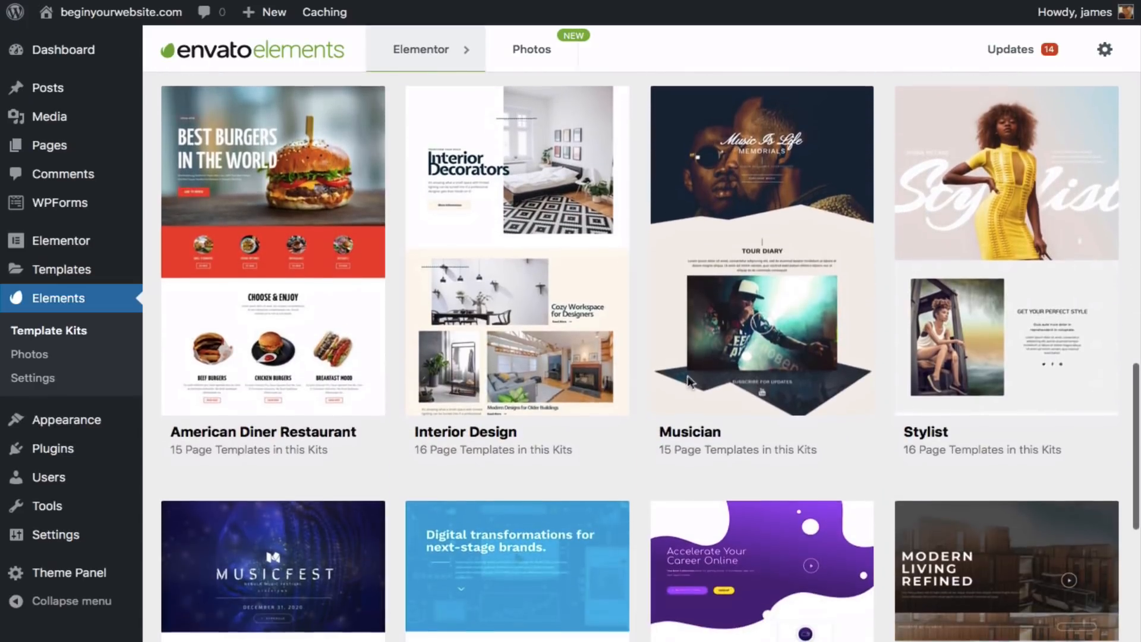
{"action": "scroll", "coordinate": [468, 382], "scroll_direction": "down", "scroll_amount": 5}
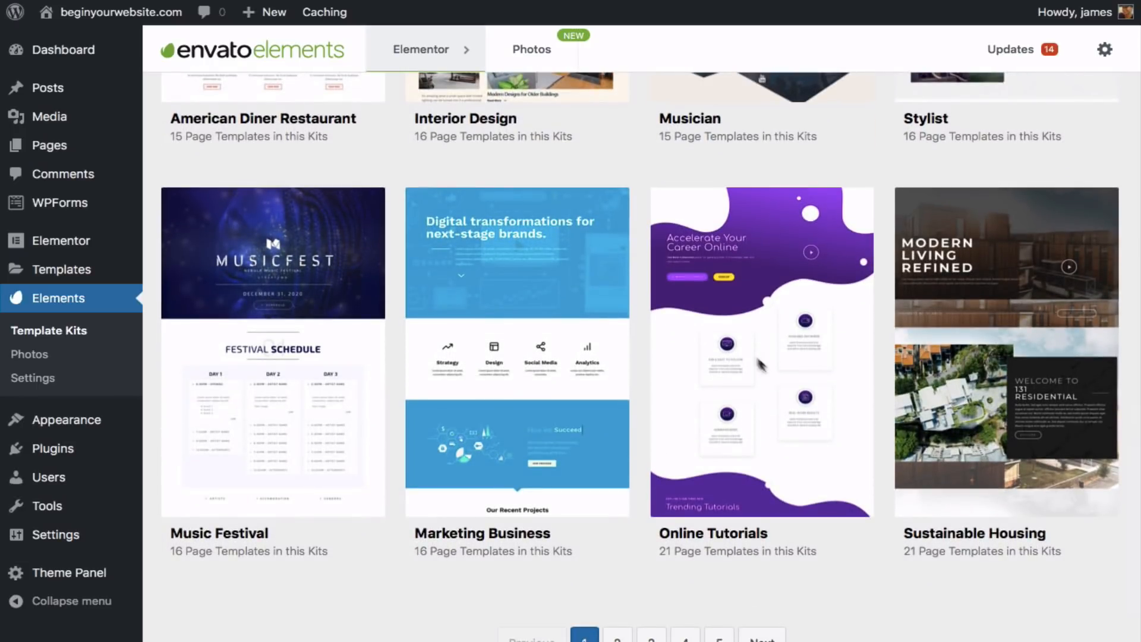
{"action": "scroll", "coordinate": [742, 337], "scroll_direction": "up", "scroll_amount": 10}
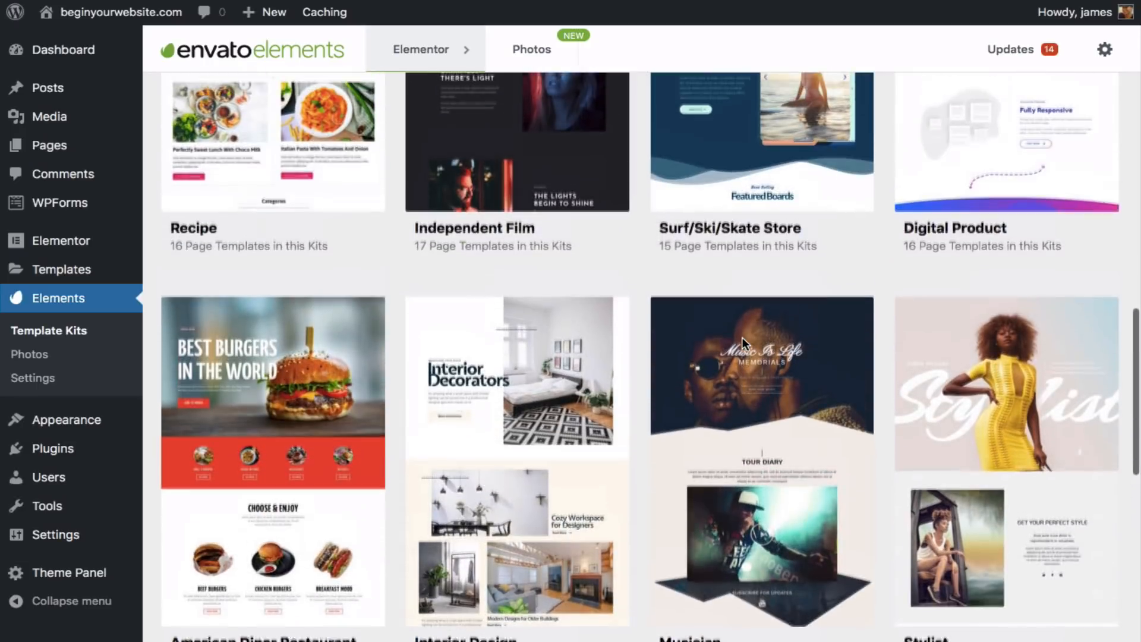
{"action": "scroll", "coordinate": [741, 337], "scroll_direction": "up", "scroll_amount": 4}
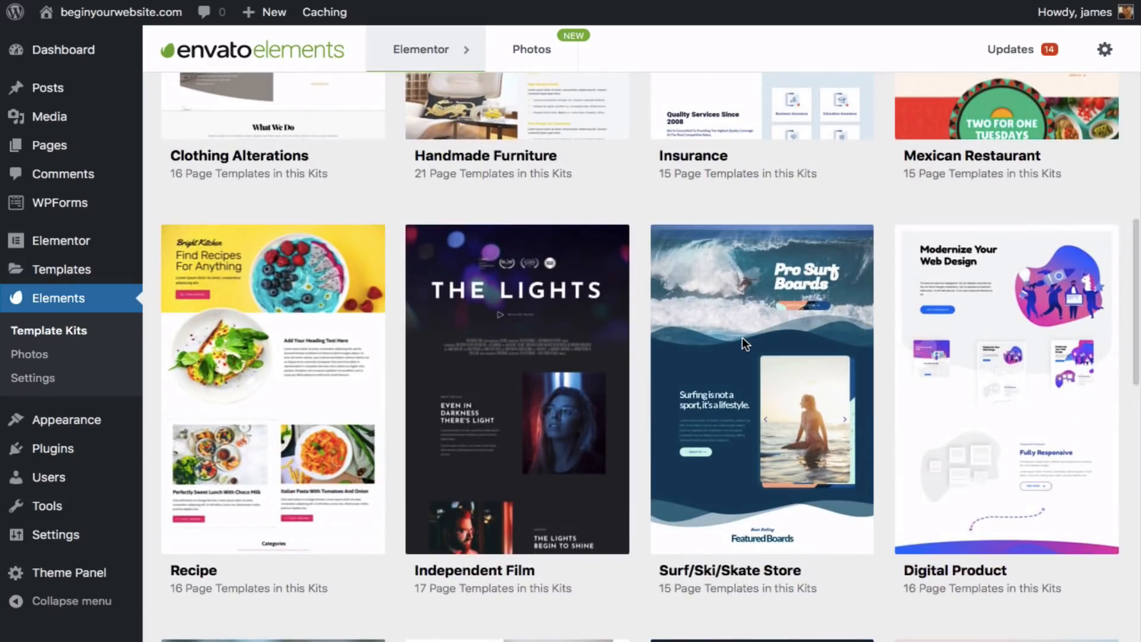
{"action": "scroll", "coordinate": [741, 337], "scroll_direction": "up", "scroll_amount": 3}
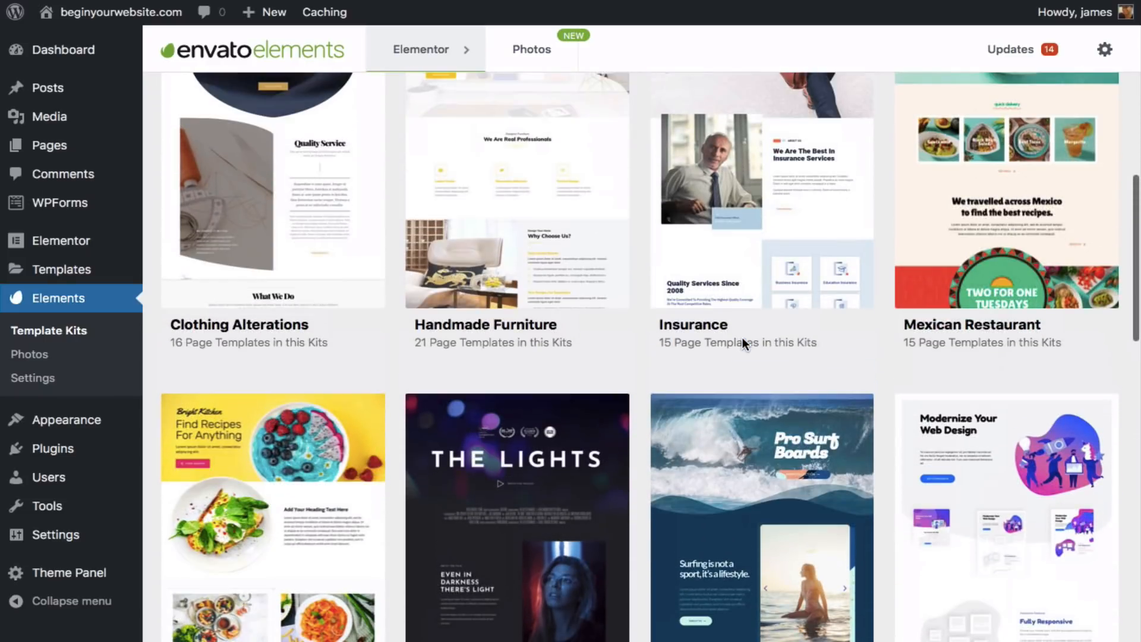
{"action": "left_click", "coordinate": [940, 254]}
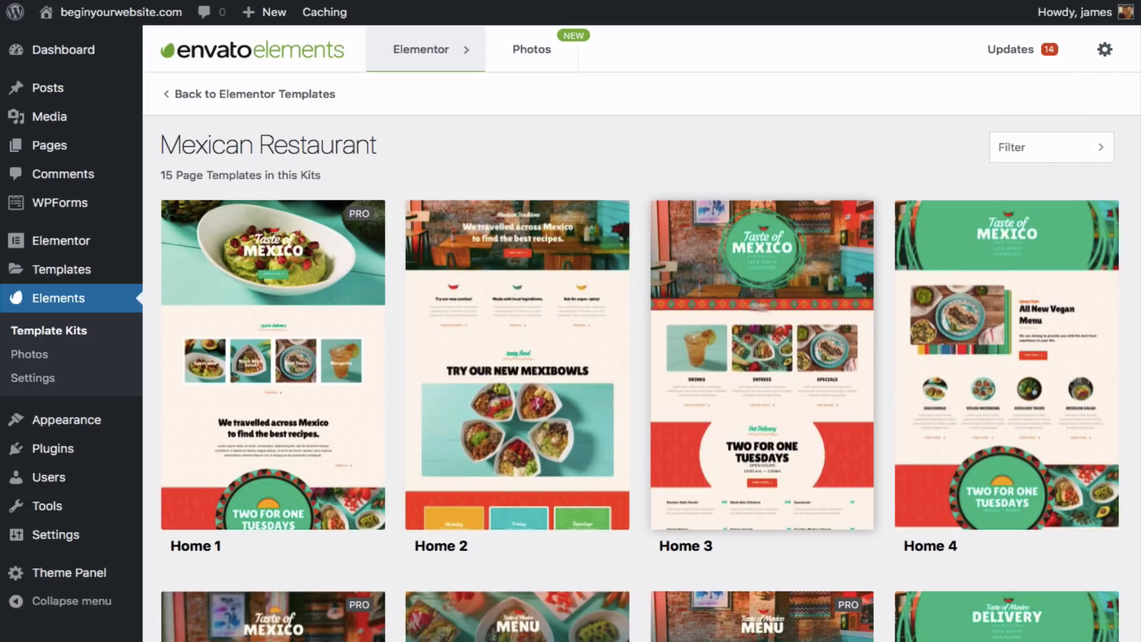
{"action": "scroll", "coordinate": [675, 301], "scroll_direction": "down", "scroll_amount": 5}
{"action": "scroll", "coordinate": [672, 294], "scroll_direction": "down", "scroll_amount": 6}
{"action": "scroll", "coordinate": [674, 299], "scroll_direction": "up", "scroll_amount": 9}
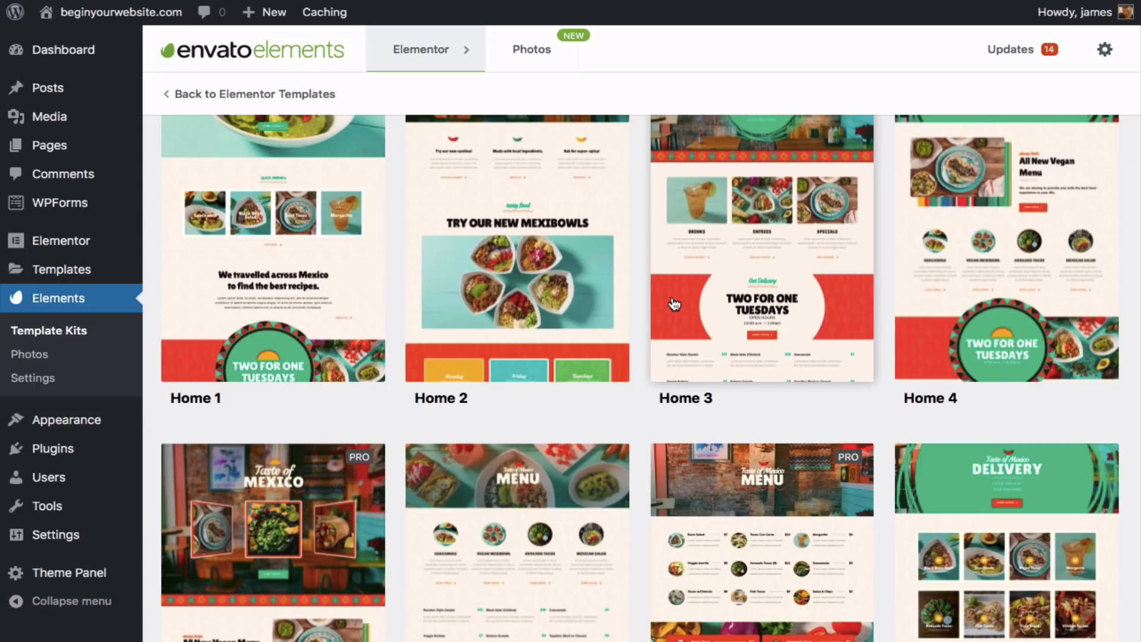
{"action": "scroll", "coordinate": [674, 304], "scroll_direction": "down", "scroll_amount": 1}
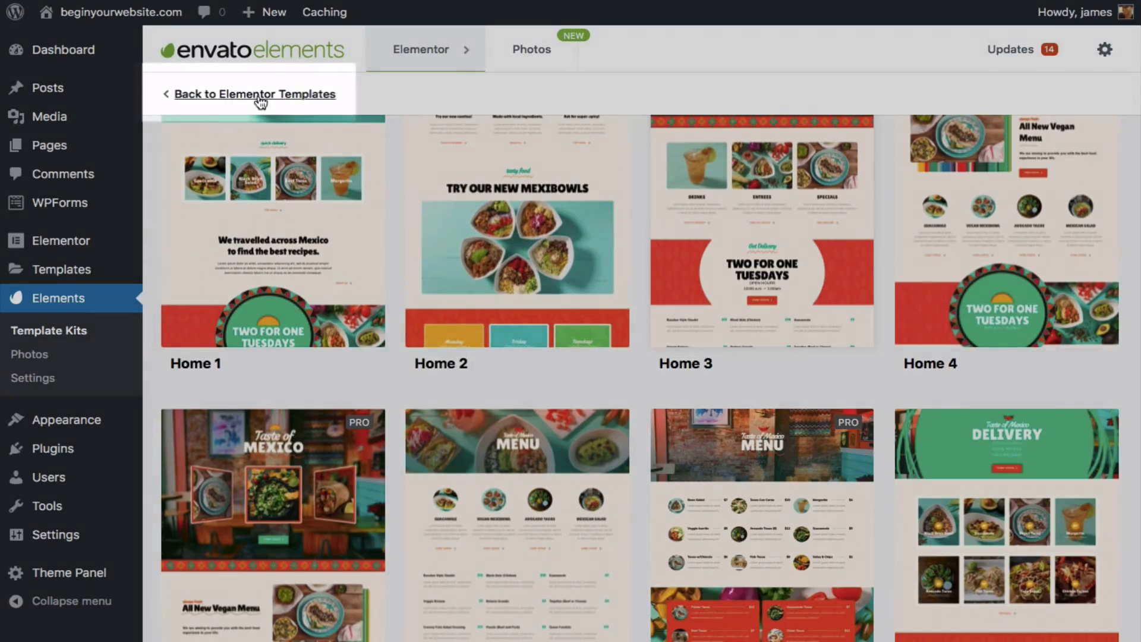
{"action": "left_click", "coordinate": [259, 95]}
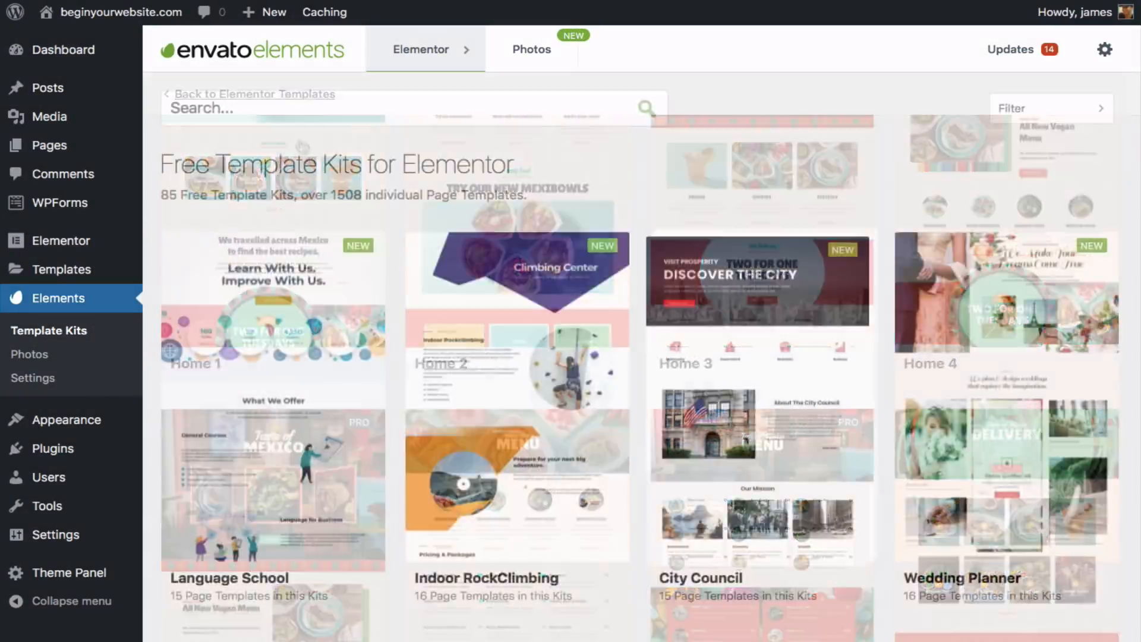
- Browse the Envato Elements template kits, including Recipe, Independent Film, Surf/Ski/Skate Store and Digital Product
{"action": "scroll", "coordinate": [642, 356], "scroll_direction": "down", "scroll_amount": 7}
{"action": "scroll", "coordinate": [513, 356], "scroll_direction": "down", "scroll_amount": 5}
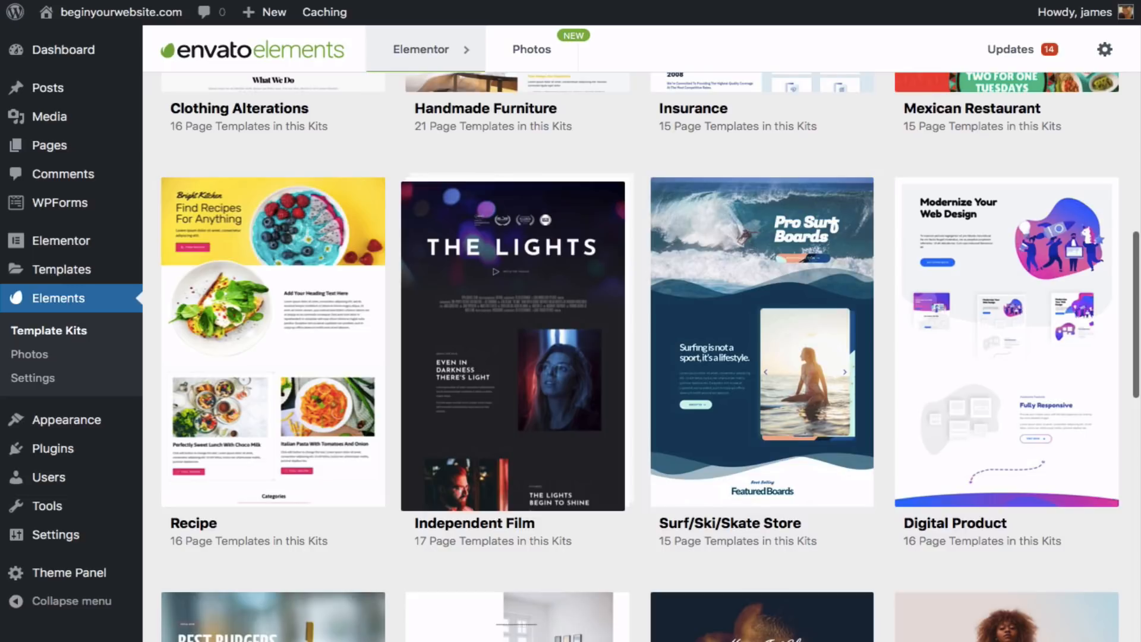
{"action": "scroll", "coordinate": [513, 345], "scroll_direction": "down", "scroll_amount": 3}
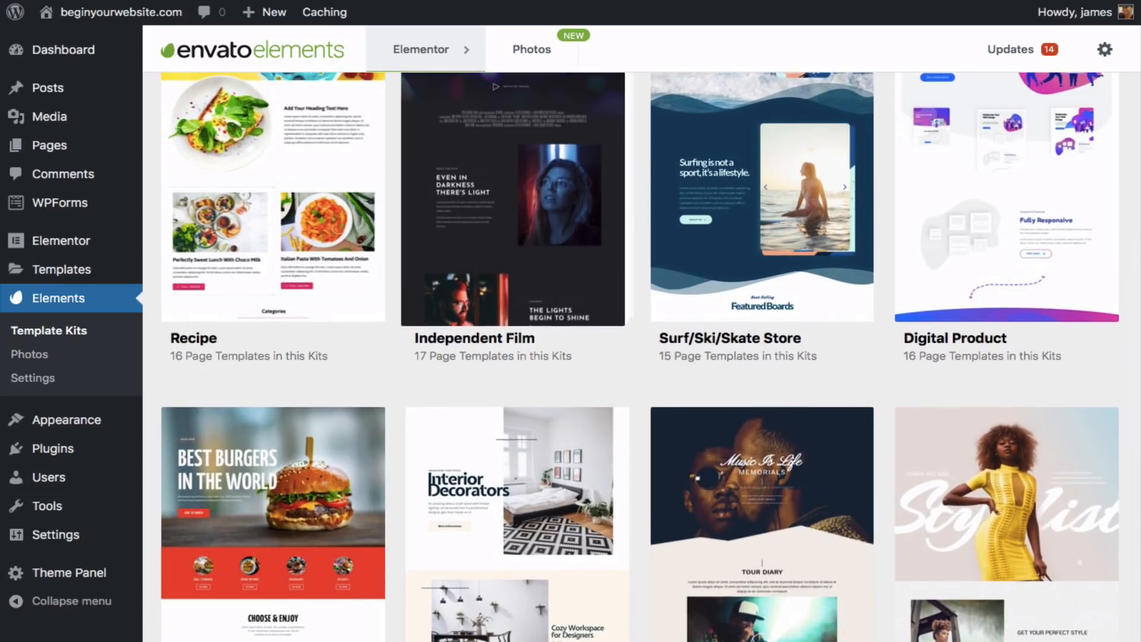
{"action": "scroll", "coordinate": [650, 357], "scroll_direction": "up", "scroll_amount": 4}
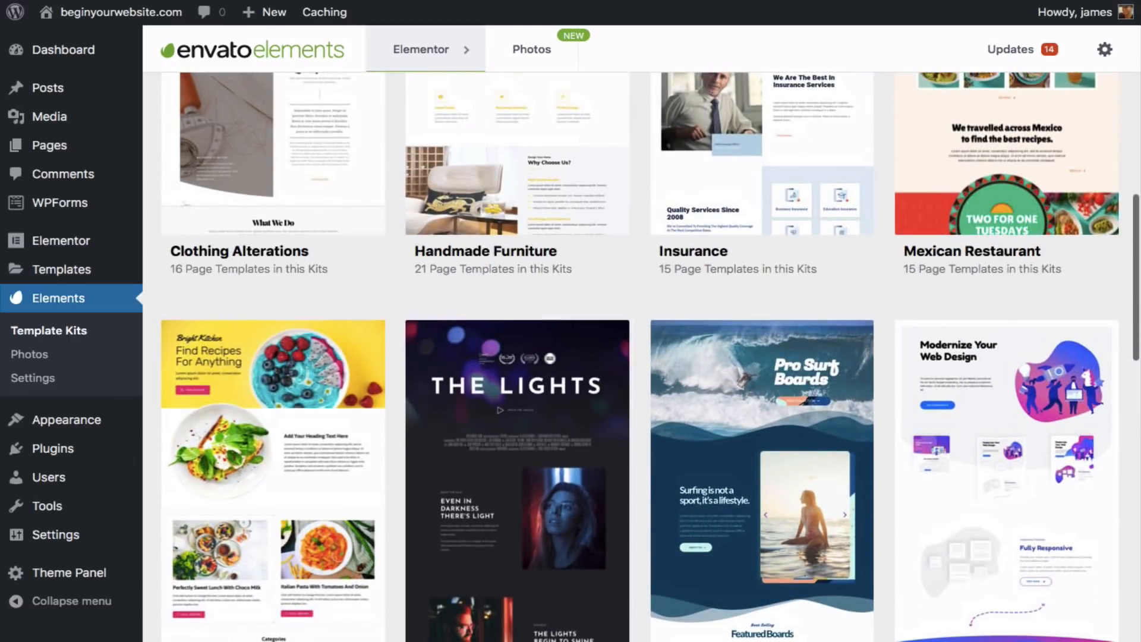
{"action": "scroll", "coordinate": [642, 356], "scroll_direction": "down", "scroll_amount": 7}
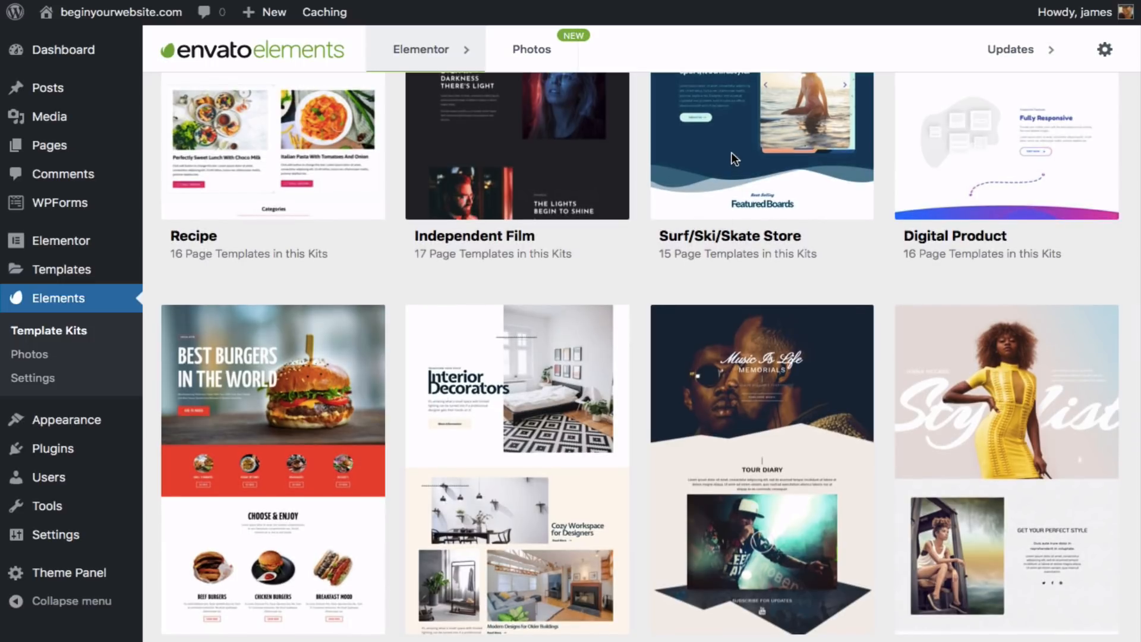
{"action": "scroll", "coordinate": [731, 152], "scroll_direction": "up", "scroll_amount": 2}
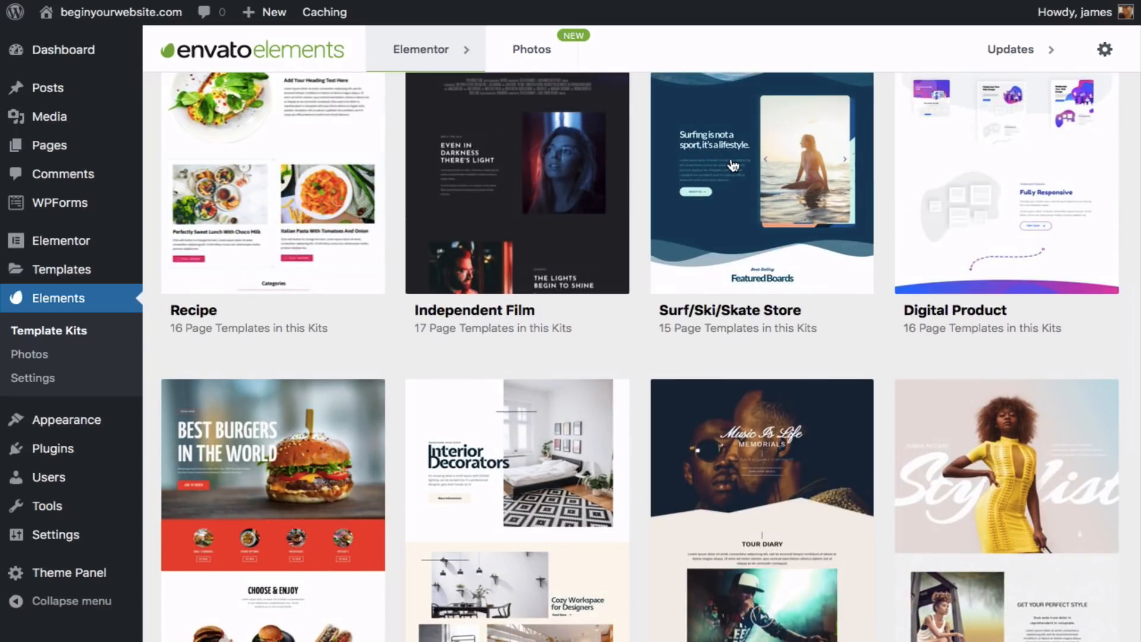
- Open the Surf/Ski/Skate Store kit's Home 1 template and scroll through its preview
{"action": "left_click", "coordinate": [732, 165]}
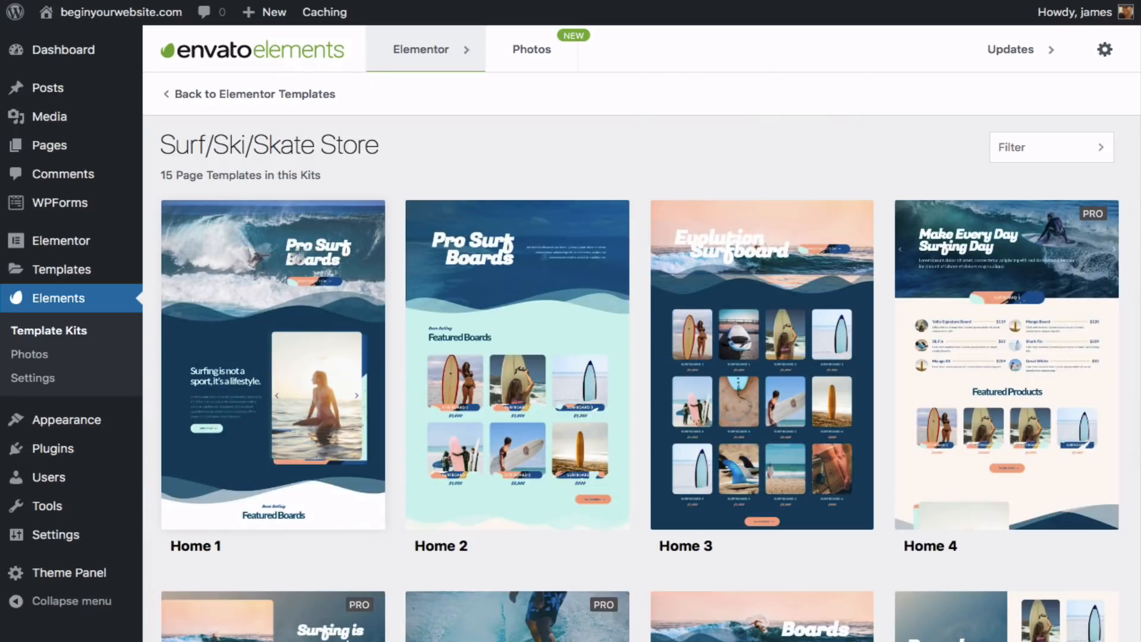
{"action": "left_click", "coordinate": [346, 293]}
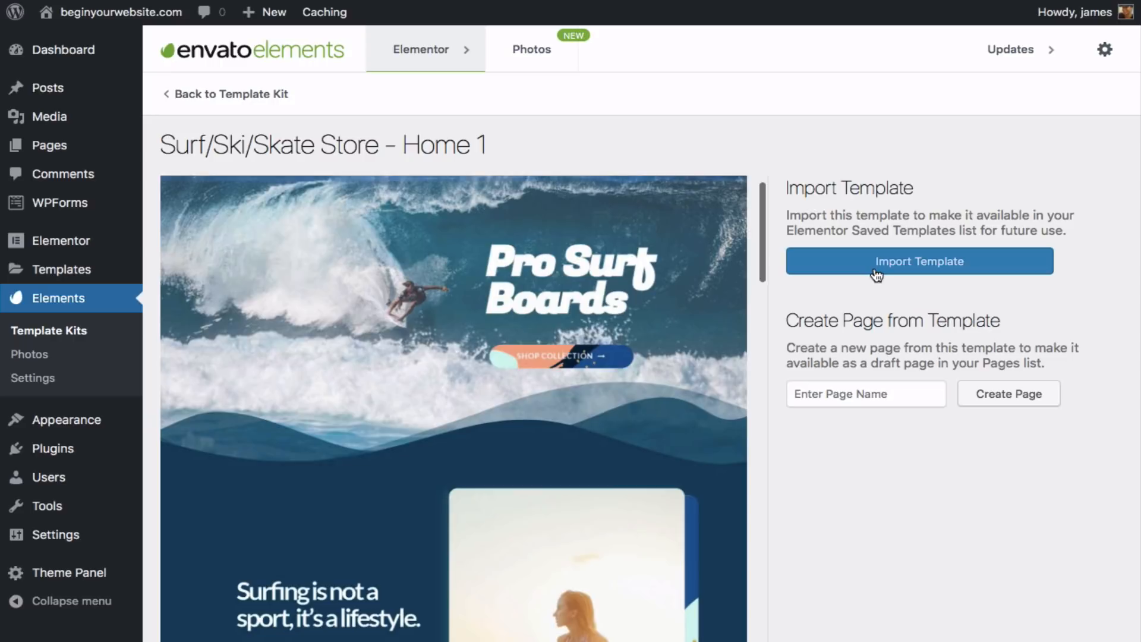
{"action": "scroll", "coordinate": [651, 315], "scroll_direction": "down", "scroll_amount": 15}
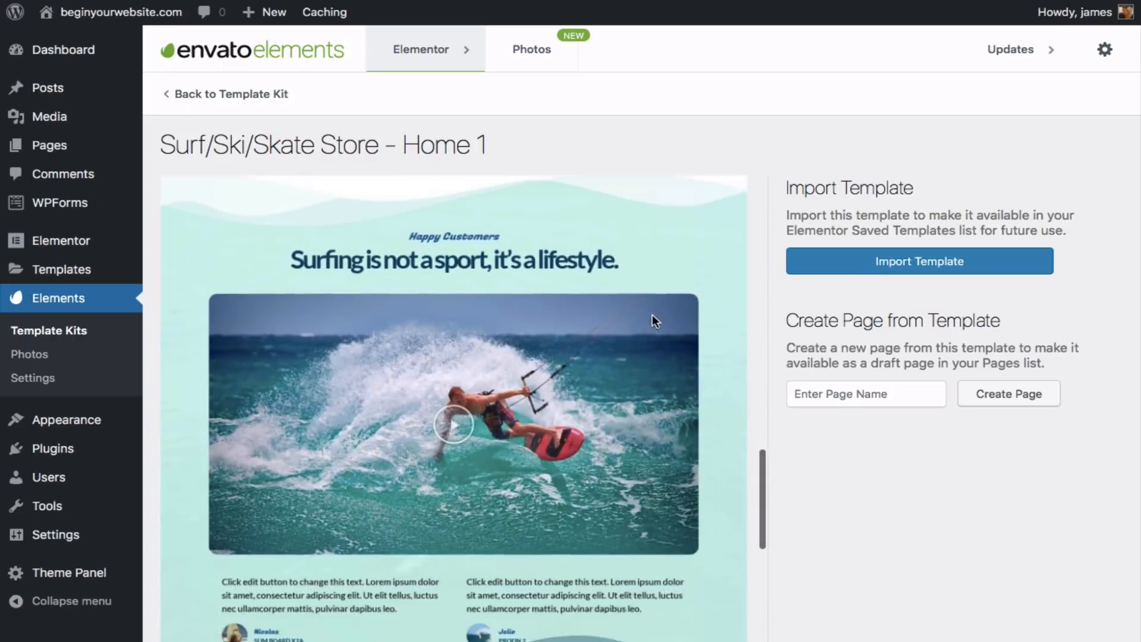
{"action": "scroll", "coordinate": [651, 315], "scroll_direction": "down", "scroll_amount": 8}
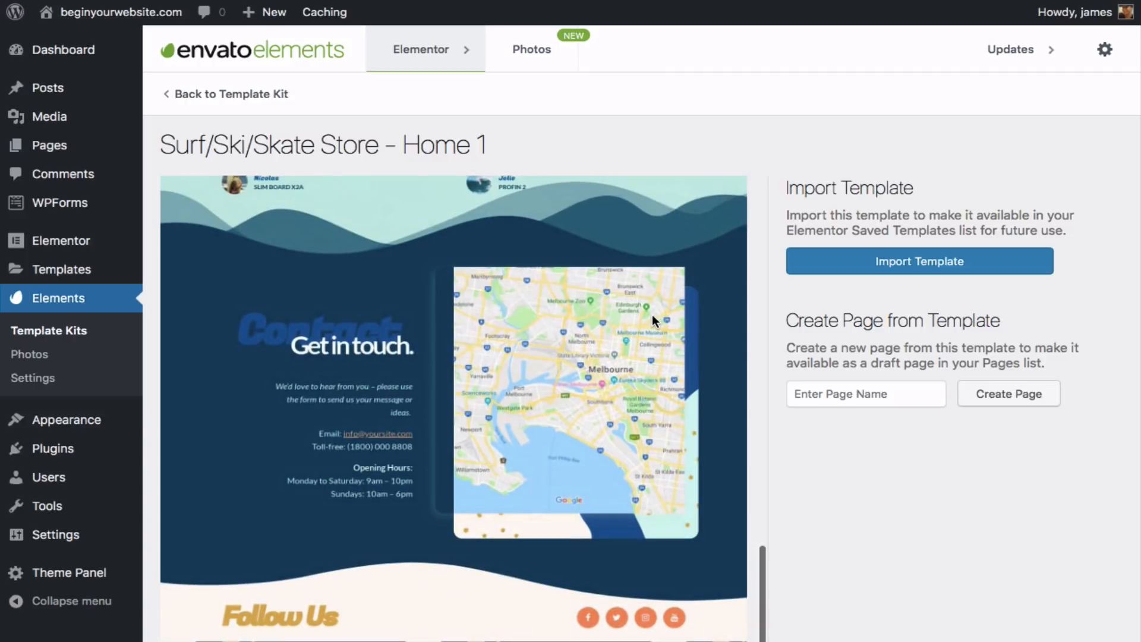
{"action": "scroll", "coordinate": [651, 315], "scroll_direction": "up", "scroll_amount": 15}
{"action": "scroll", "coordinate": [651, 315], "scroll_direction": "down", "scroll_amount": 6}
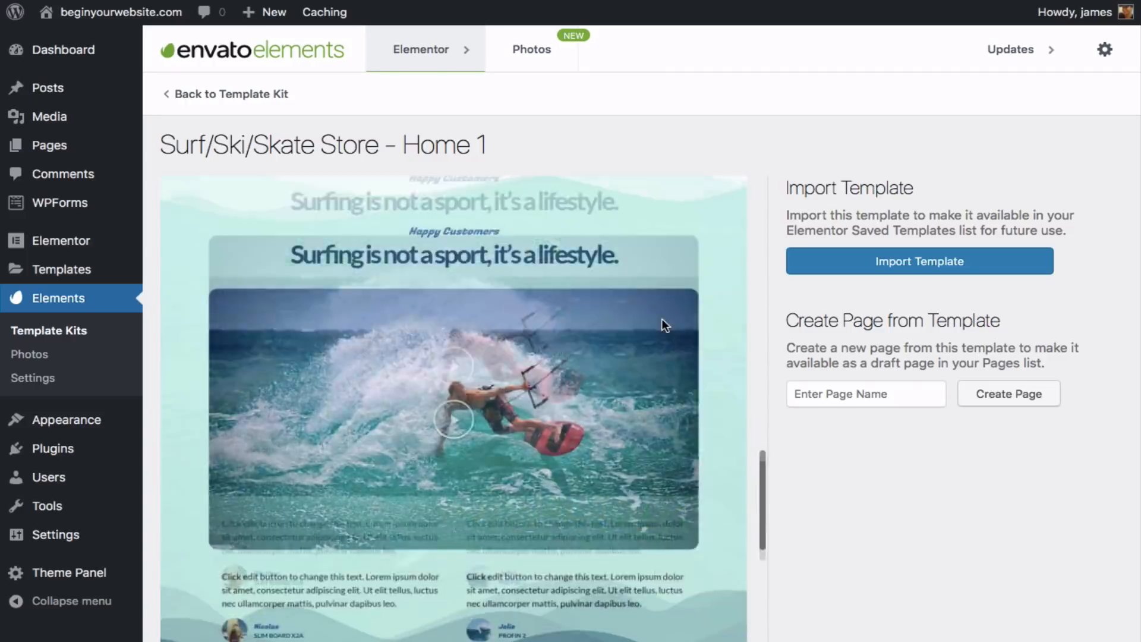
{"action": "scroll", "coordinate": [662, 322], "scroll_direction": "up", "scroll_amount": 10}
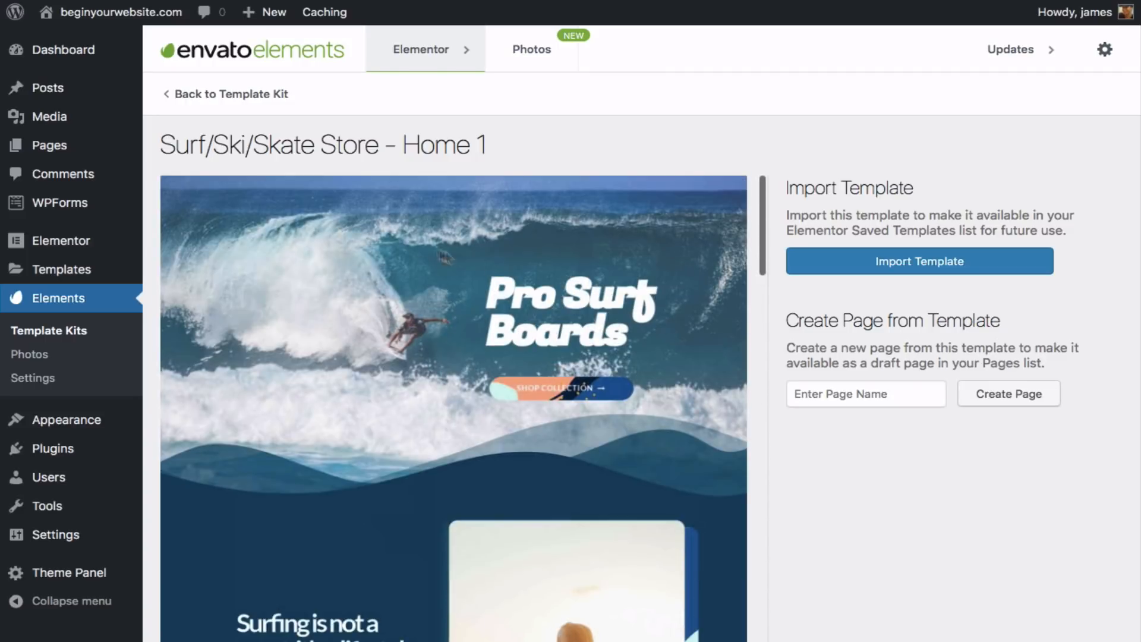
- Open the Home page for editing from the All Pages list
{"action": "mouse_move", "coordinate": [79, 153]}
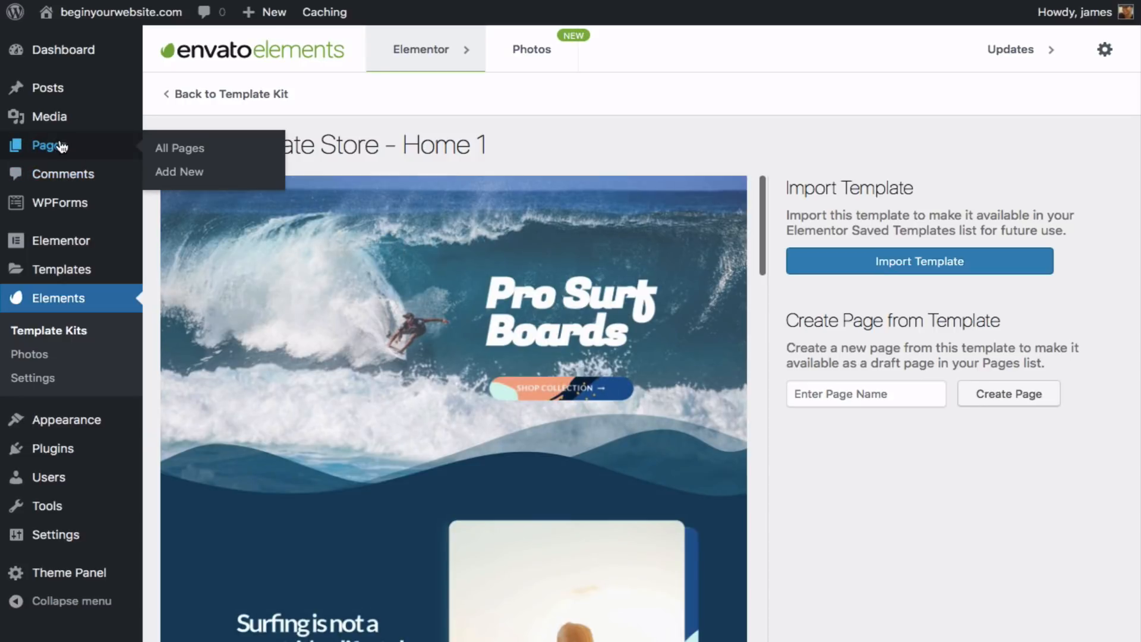
{"action": "left_click", "coordinate": [167, 153]}
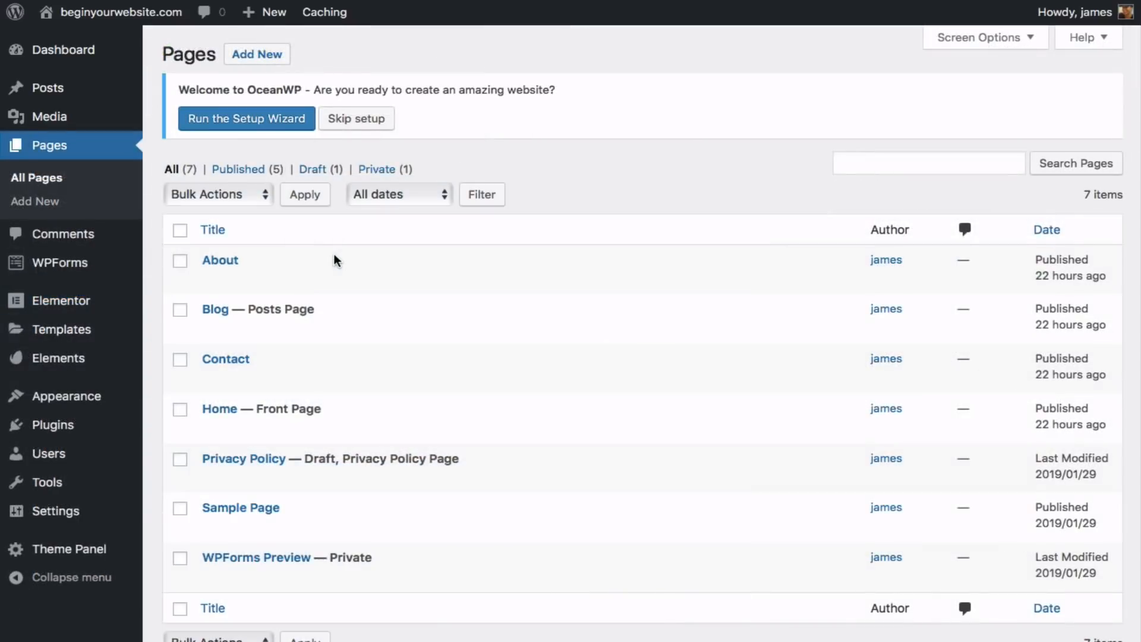
{"action": "scroll", "coordinate": [335, 260], "scroll_direction": "down", "scroll_amount": 3}
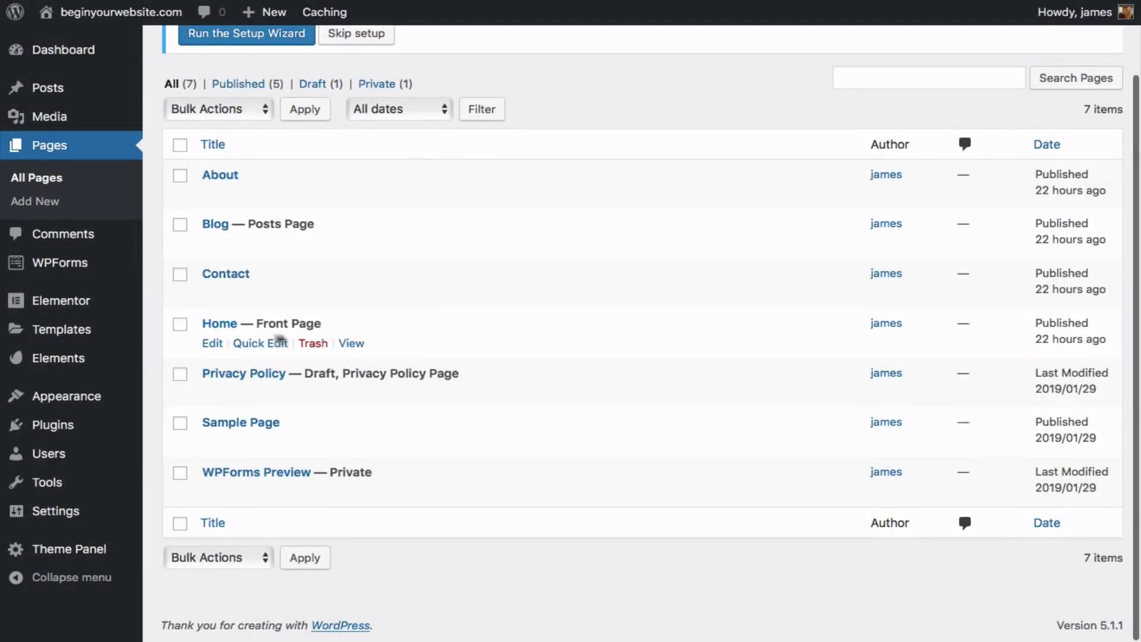
{"action": "left_click", "coordinate": [213, 343]}
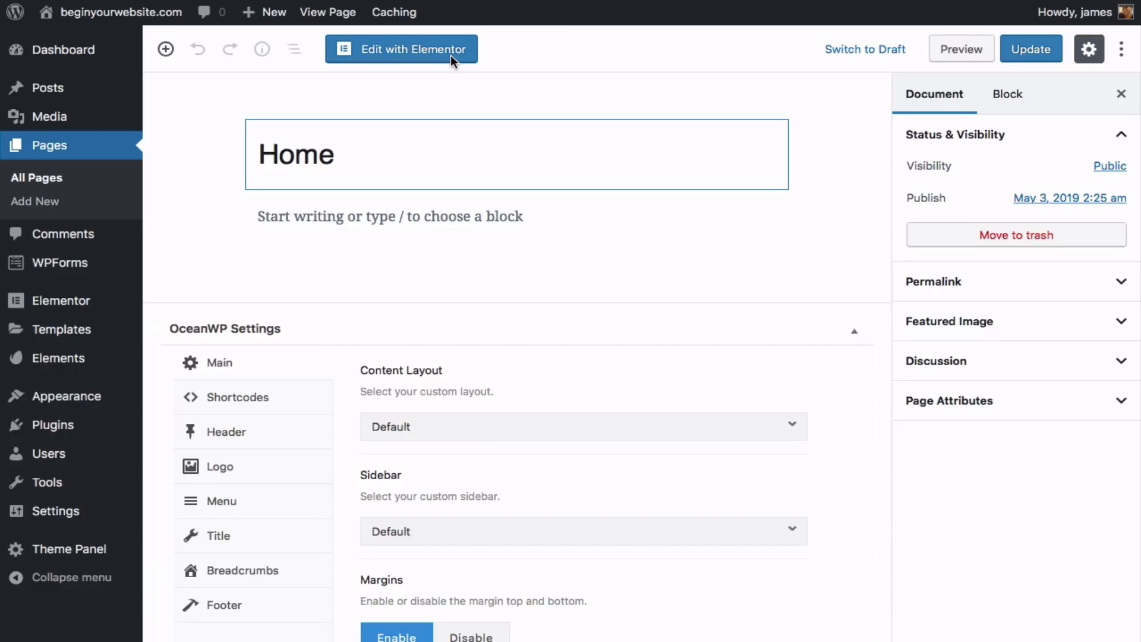
{"action": "left_click", "coordinate": [450, 52]}
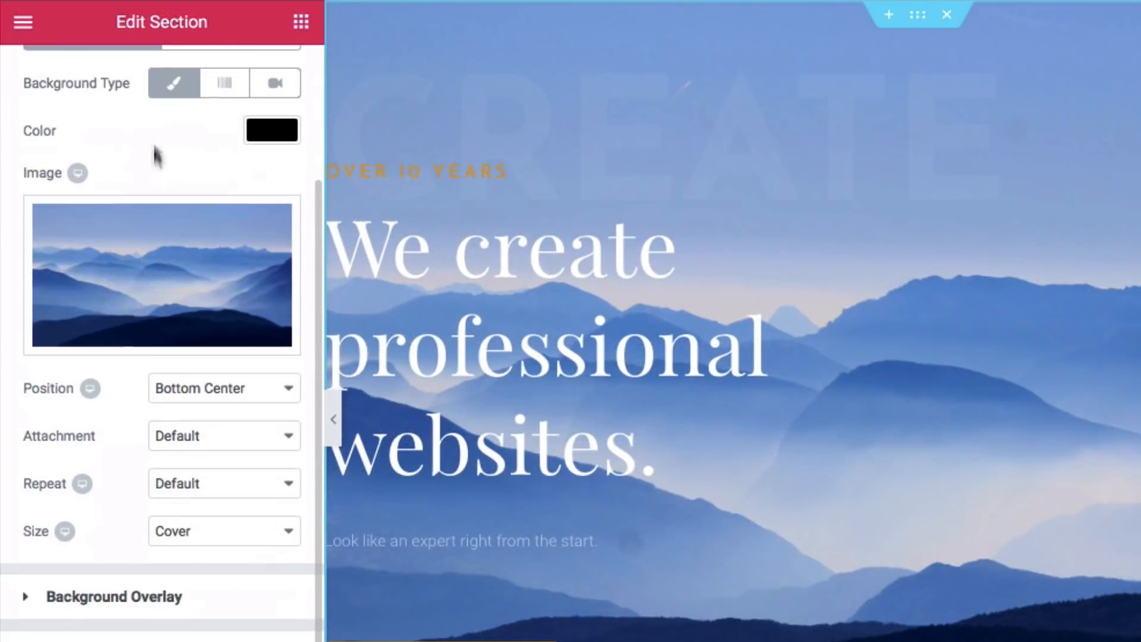
{"action": "left_click", "coordinate": [229, 440]}
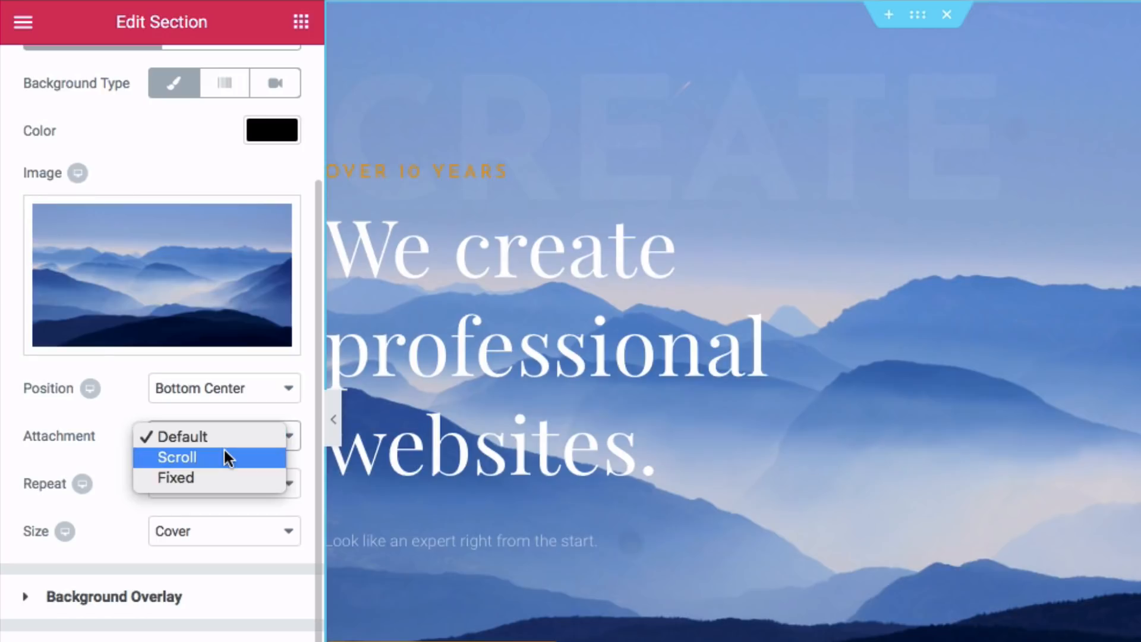
{"action": "left_click", "coordinate": [225, 475]}
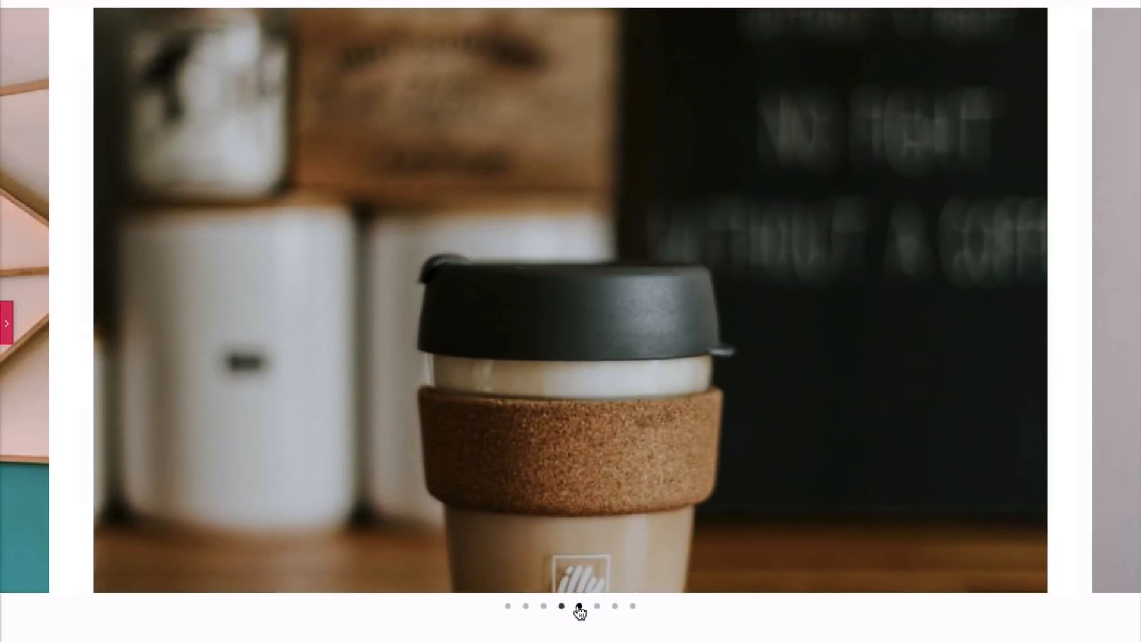
{"action": "left_click", "coordinate": [580, 607]}
{"action": "left_click", "coordinate": [597, 606]}
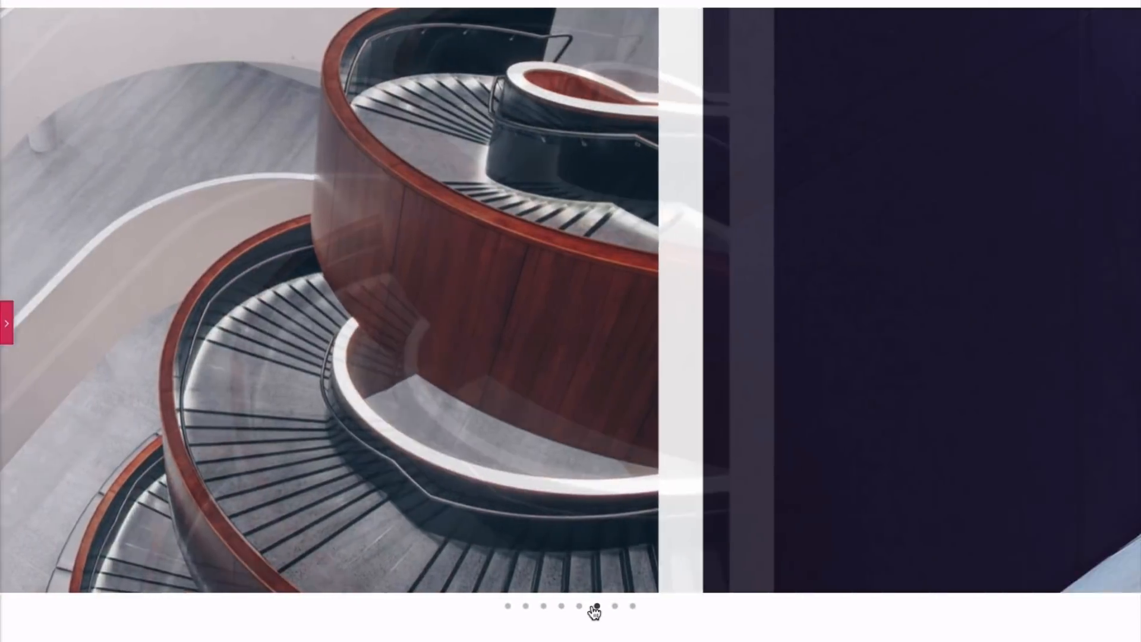
{"action": "left_click", "coordinate": [614, 606]}
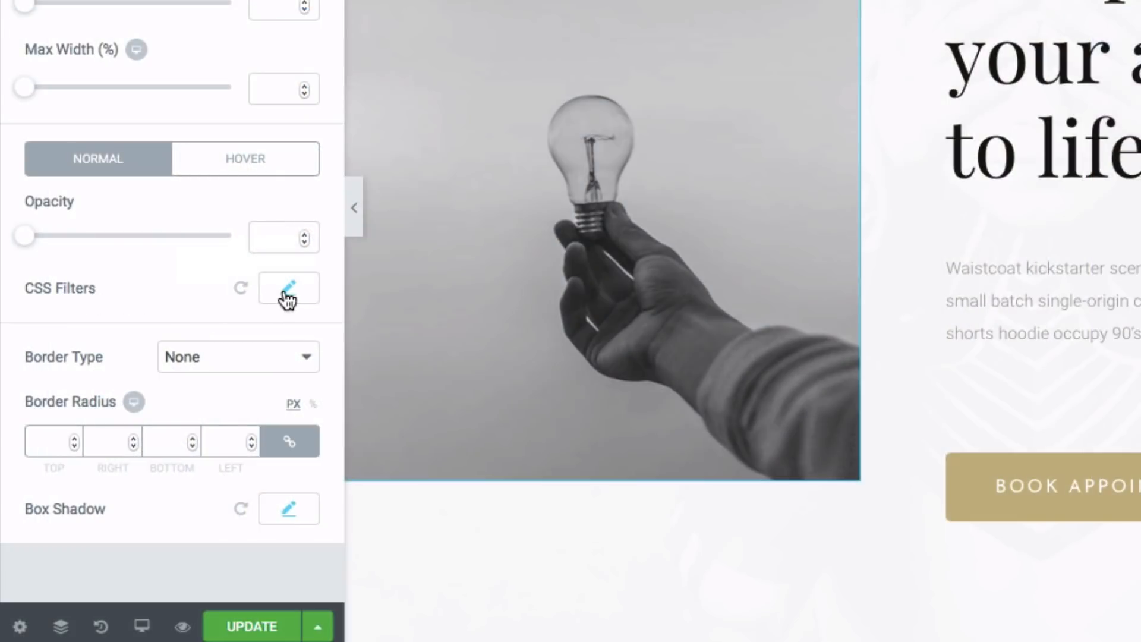
{"action": "left_click", "coordinate": [288, 290]}
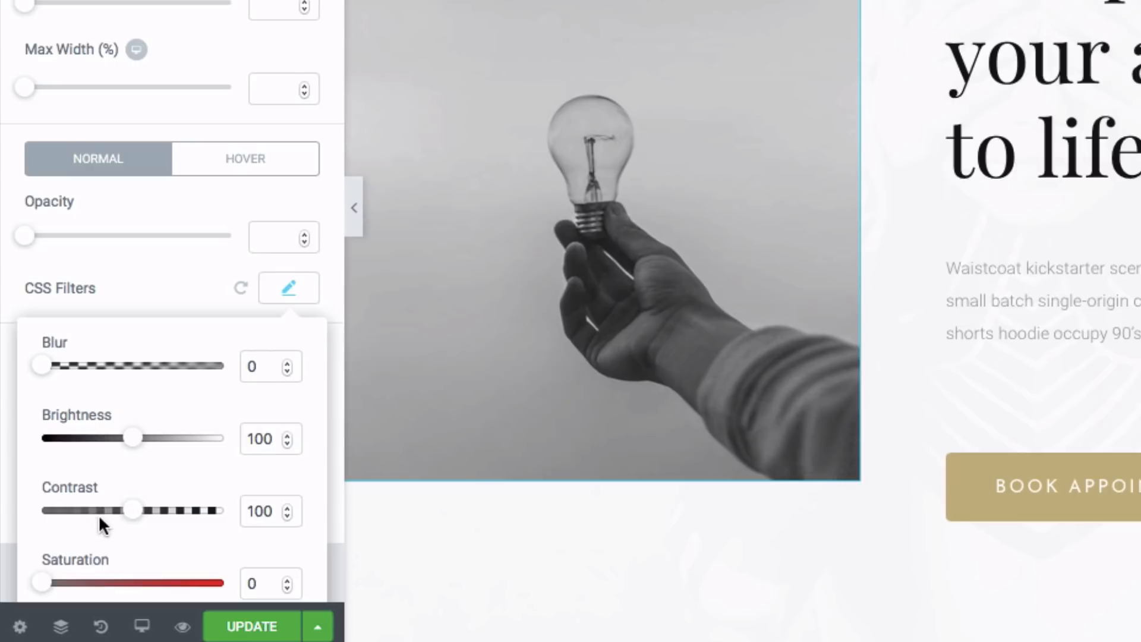
{"action": "scroll", "coordinate": [104, 518], "scroll_direction": "down", "scroll_amount": 2}
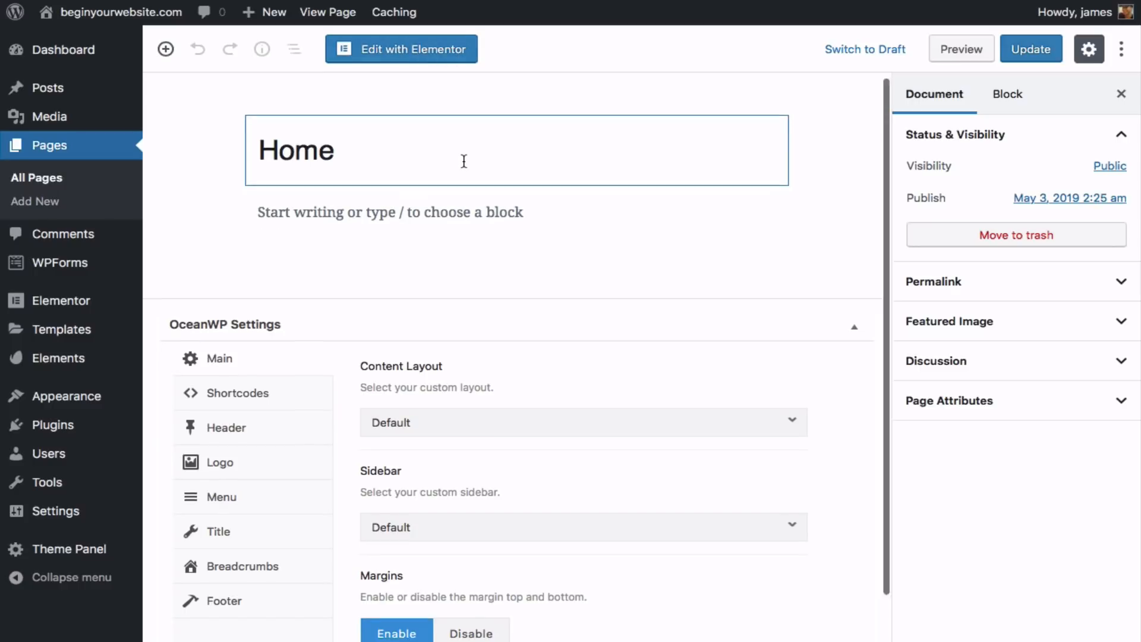
- Disable the Home page's top bar and set its header style to Transparent
{"action": "scroll", "coordinate": [463, 162], "scroll_direction": "down", "scroll_amount": 2}
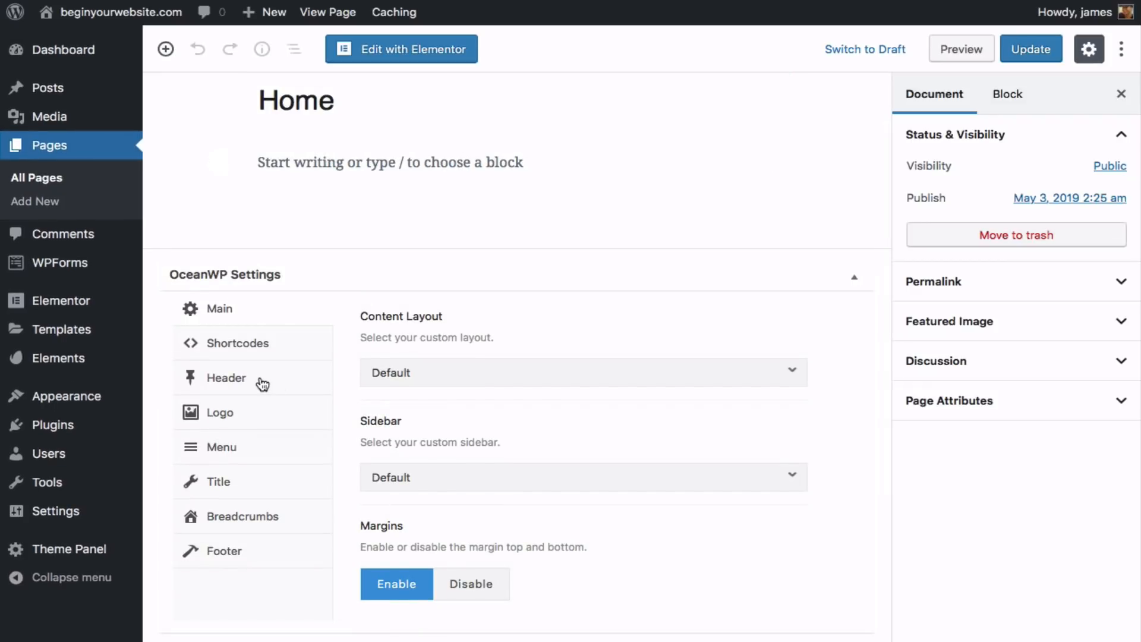
{"action": "left_click", "coordinate": [262, 384]}
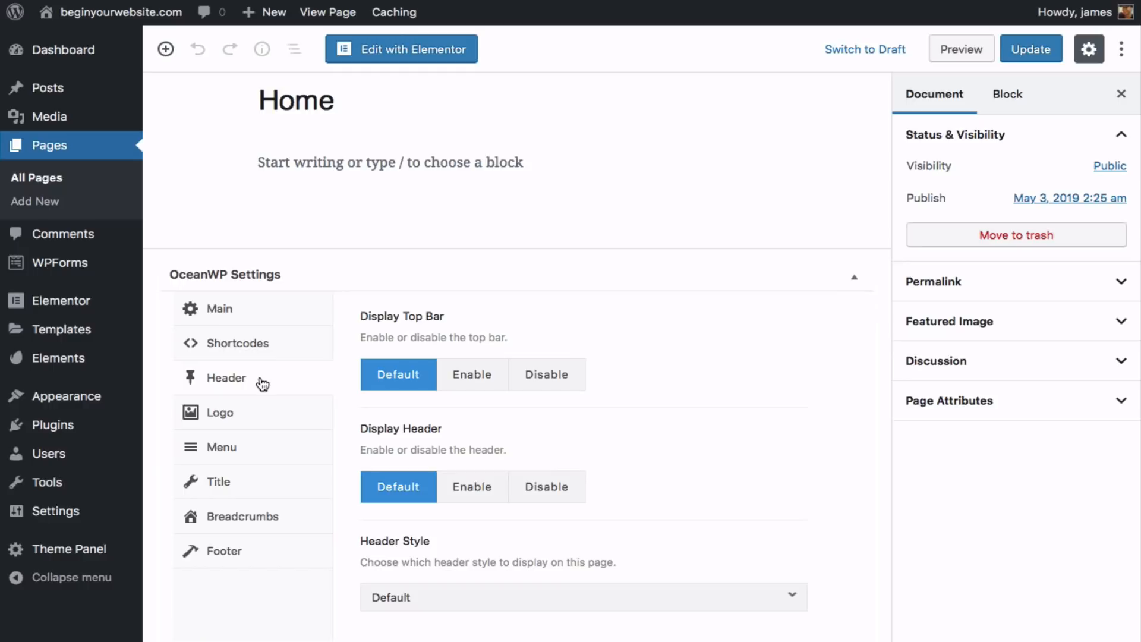
{"action": "left_click", "coordinate": [561, 384]}
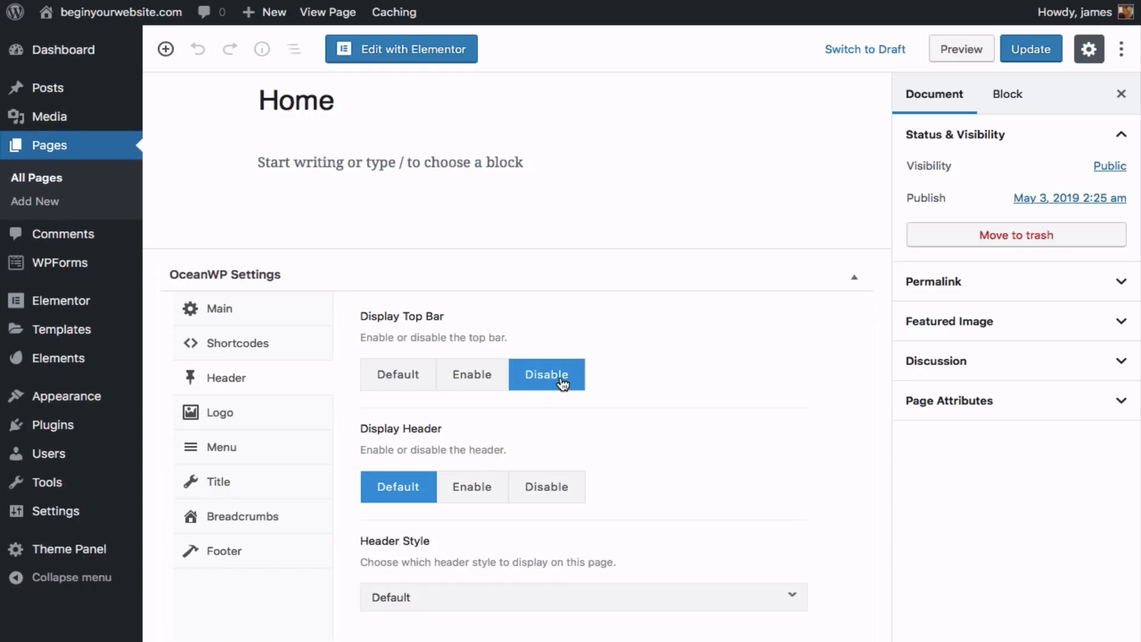
{"action": "scroll", "coordinate": [561, 383], "scroll_direction": "down", "scroll_amount": 1}
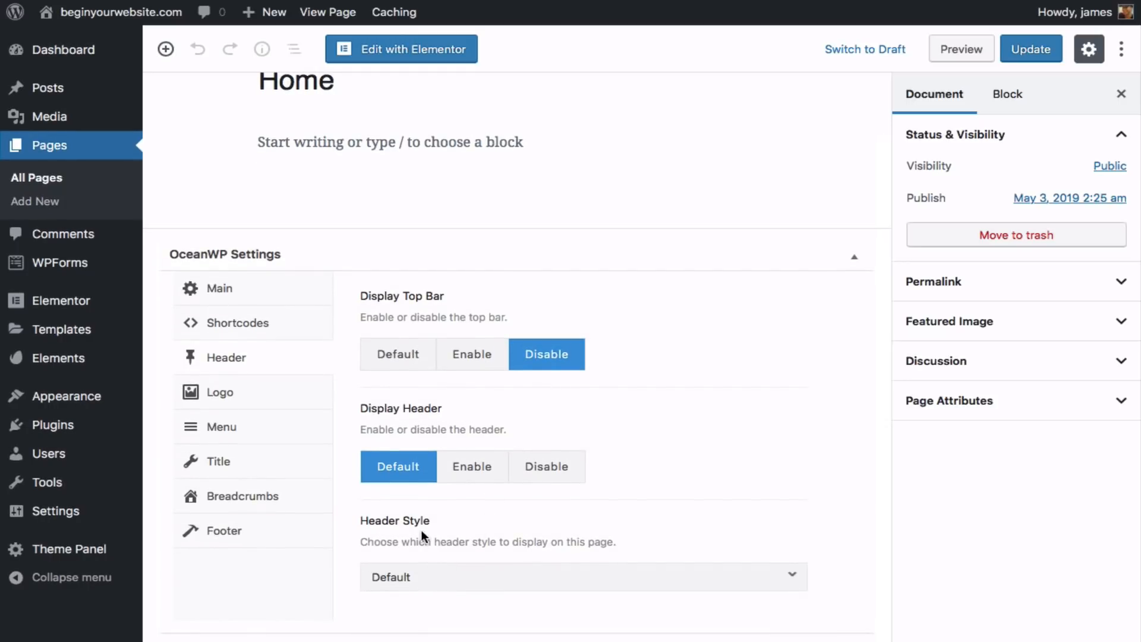
{"action": "left_click", "coordinate": [455, 586]}
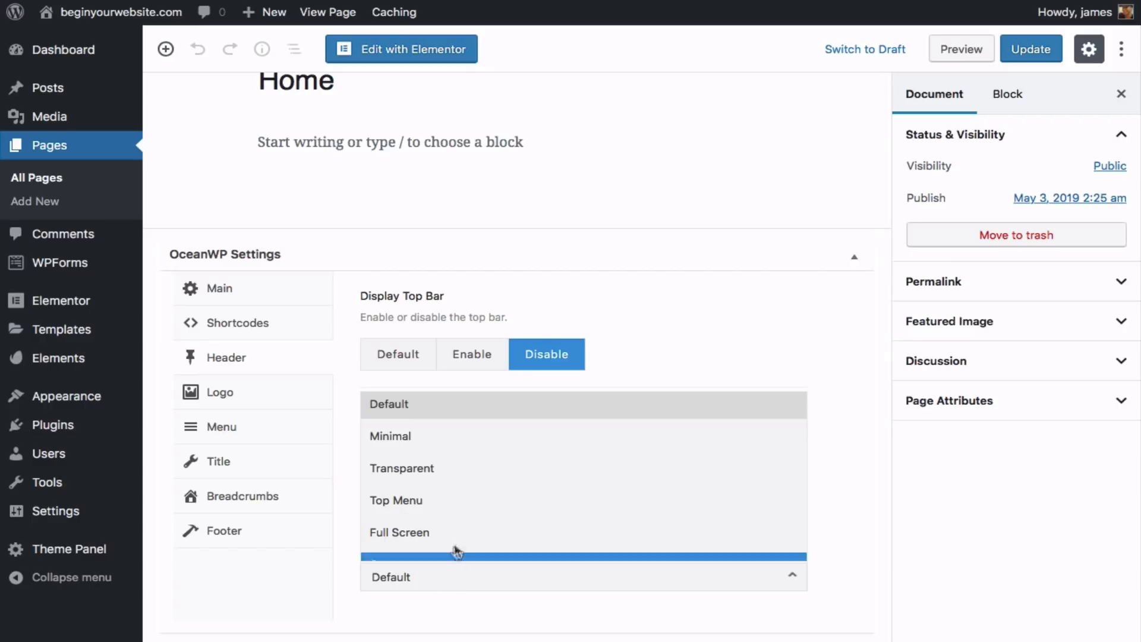
{"action": "left_click", "coordinate": [464, 474]}
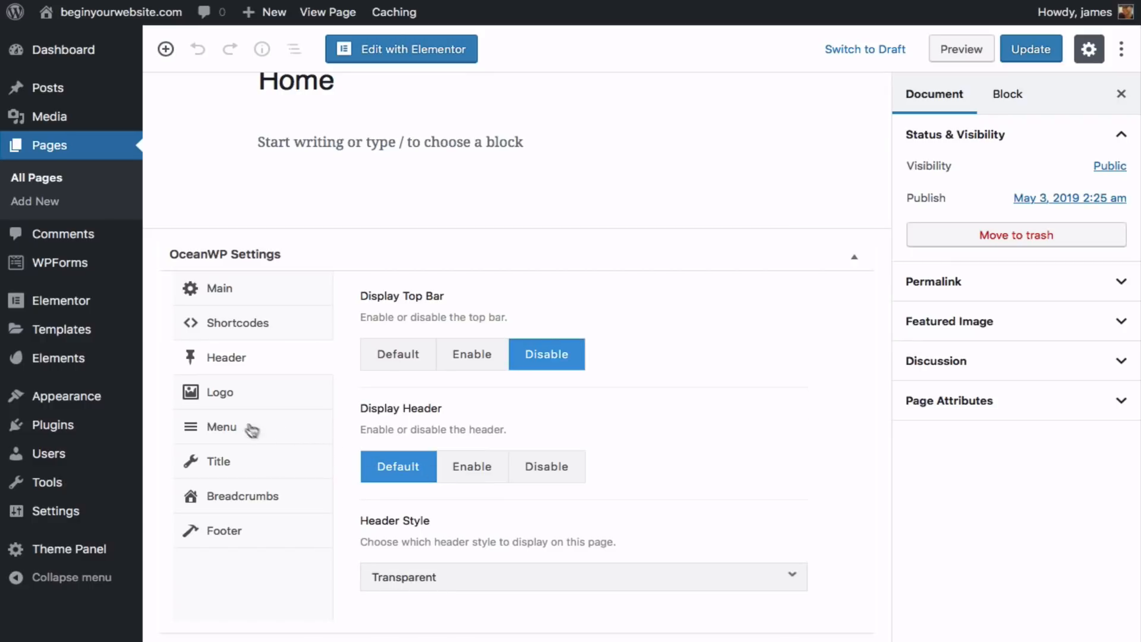
- Hide the Home page's title, footer widgets area and copyright area
{"action": "left_click", "coordinate": [224, 463]}
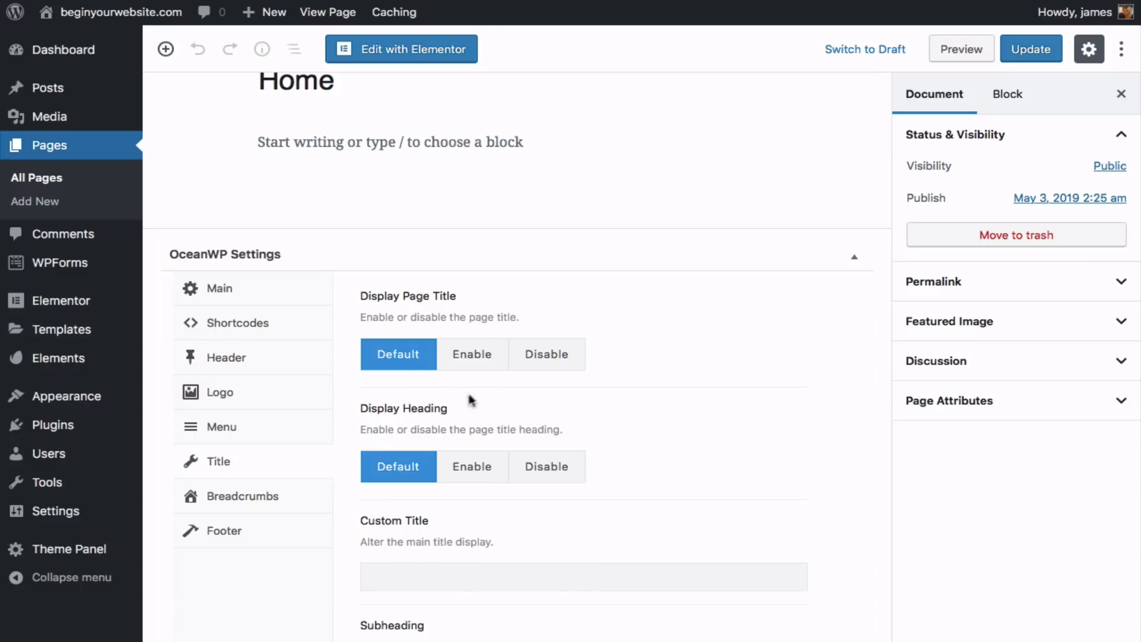
{"action": "left_click", "coordinate": [548, 360]}
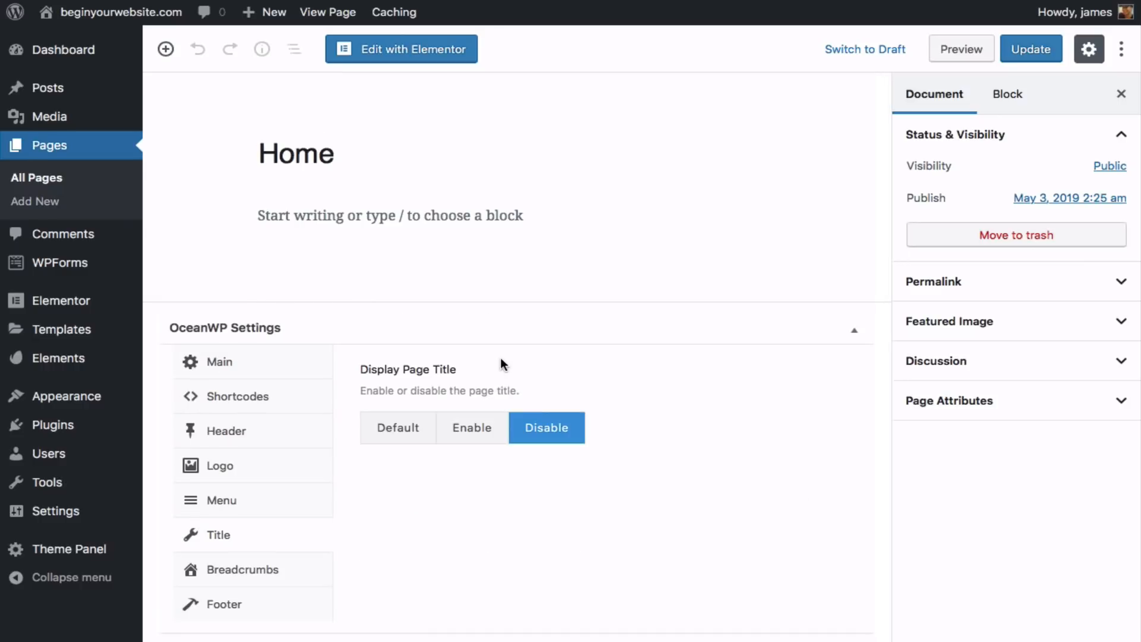
{"action": "left_click", "coordinate": [235, 606]}
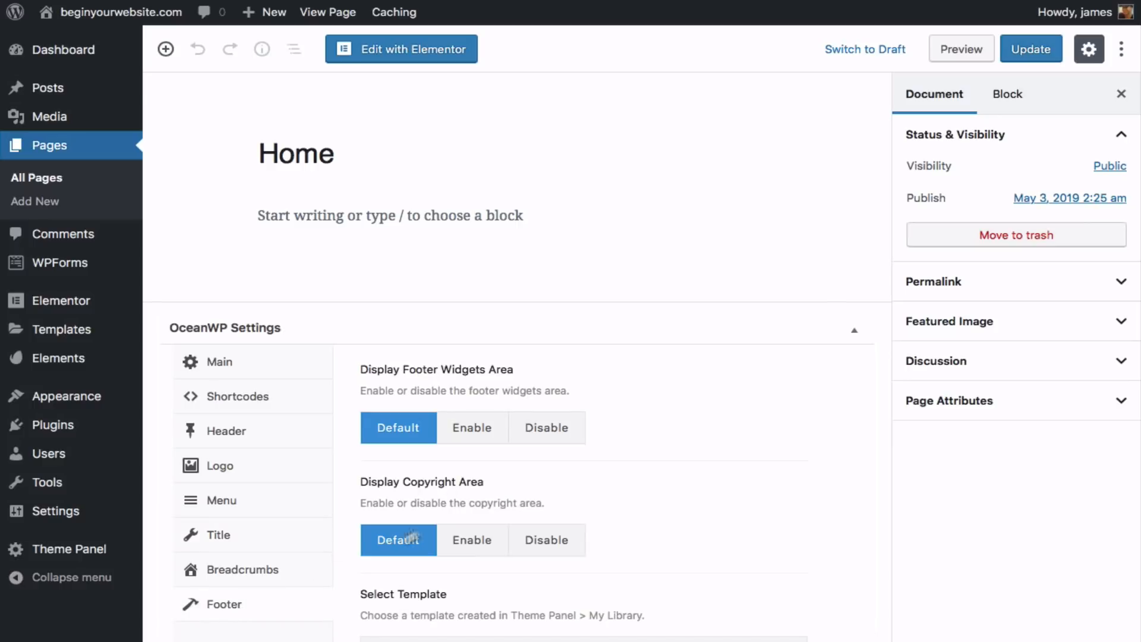
{"action": "left_click", "coordinate": [555, 430]}
{"action": "left_click", "coordinate": [556, 540]}
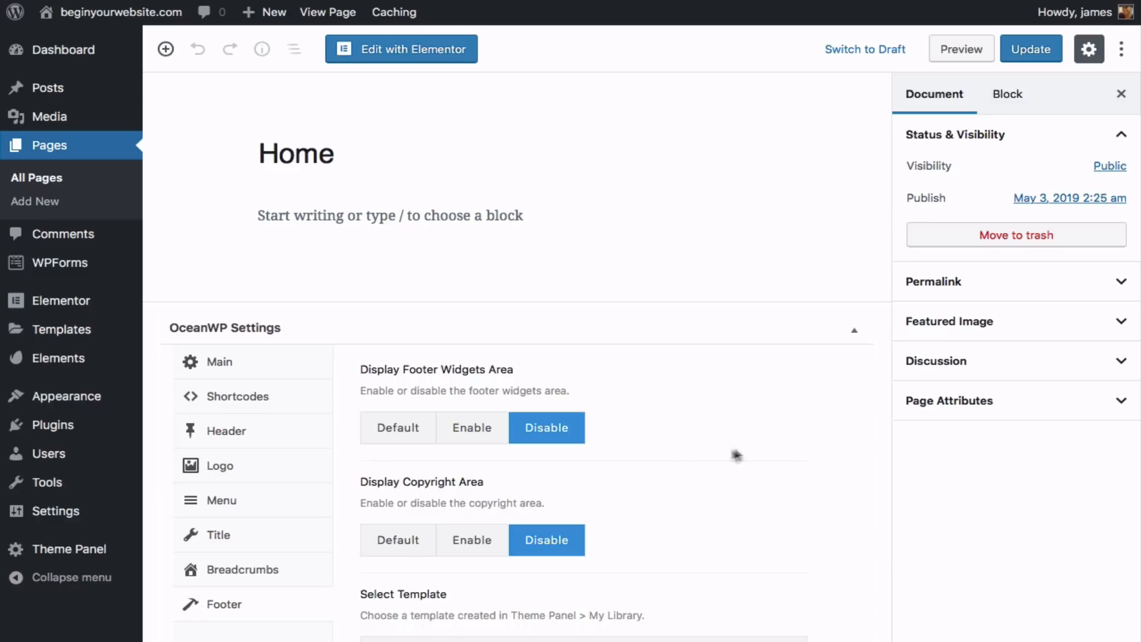
- Set the Home page template to Elementor Full Width
{"action": "left_click", "coordinate": [928, 409]}
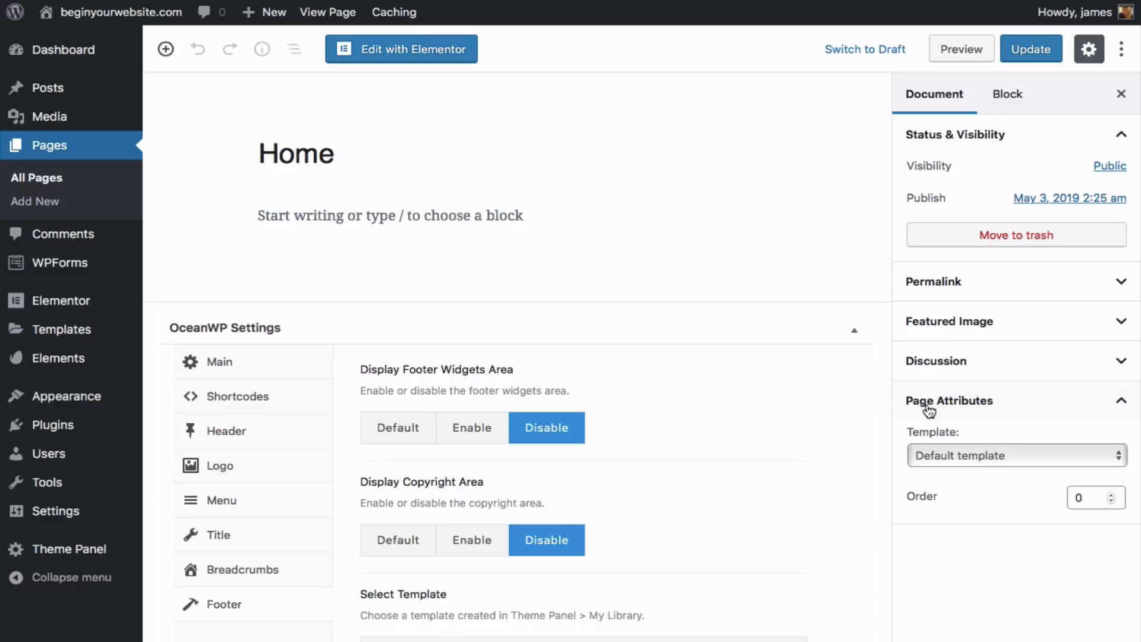
{"action": "left_click", "coordinate": [941, 455]}
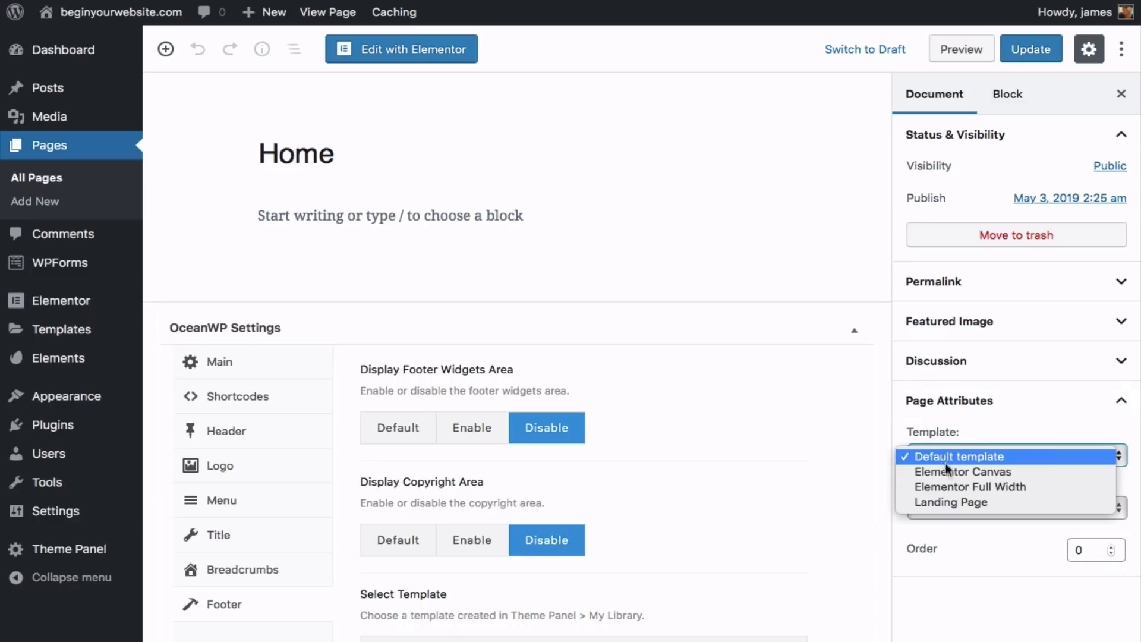
{"action": "left_click", "coordinate": [943, 486]}
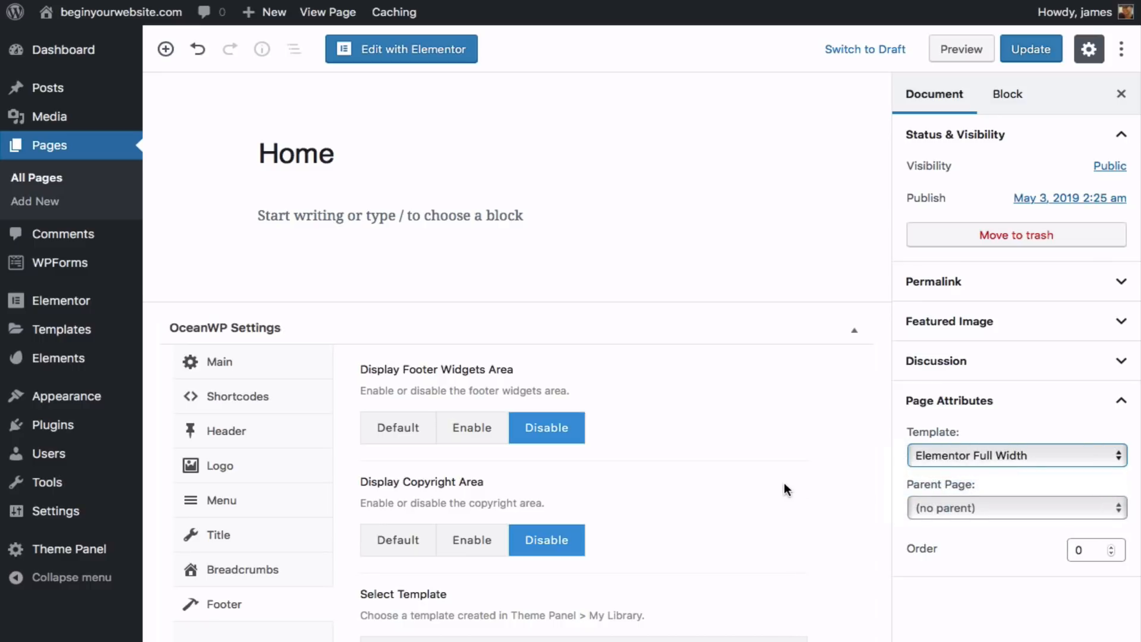
- Update the Home page and return to the All Pages list
{"action": "left_click", "coordinate": [1028, 49]}
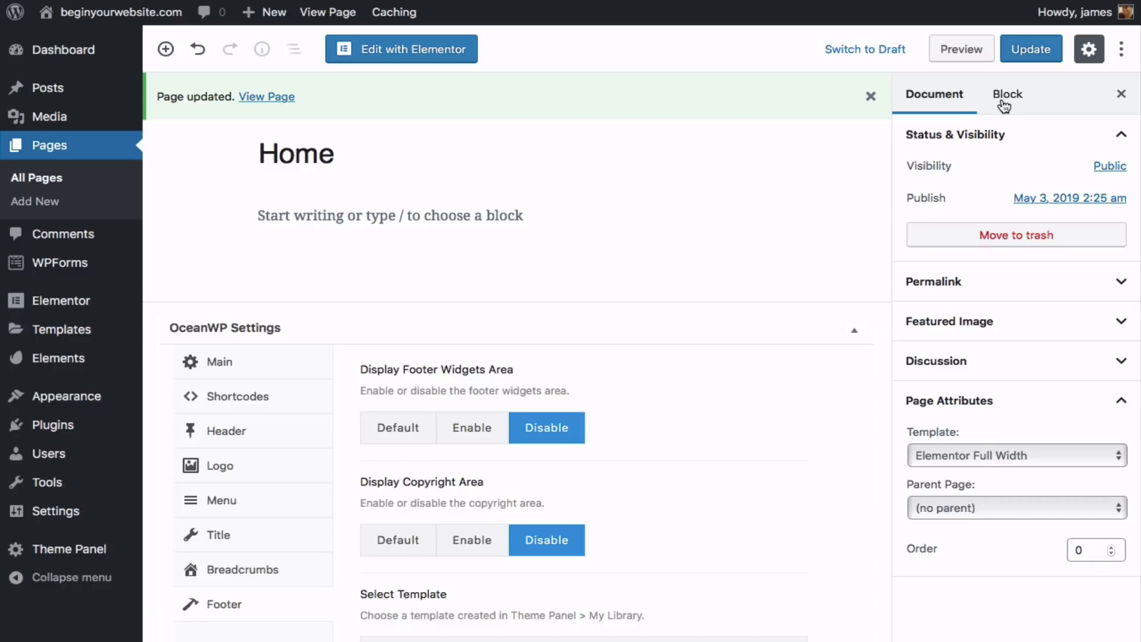
{"action": "left_click", "coordinate": [1022, 59]}
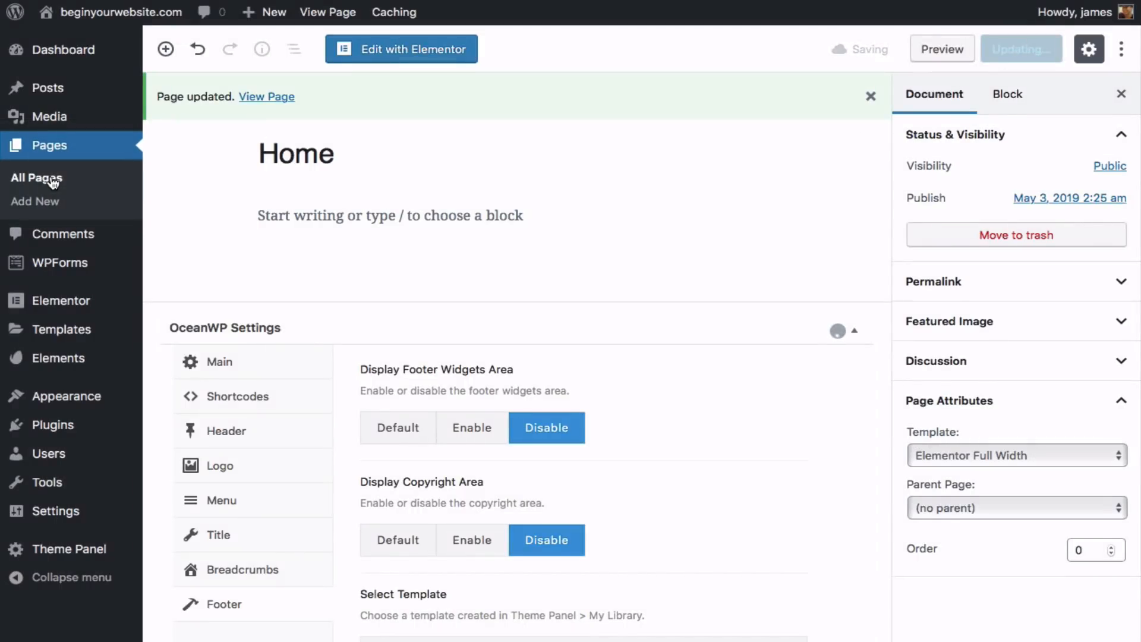
{"action": "left_click", "coordinate": [54, 180]}
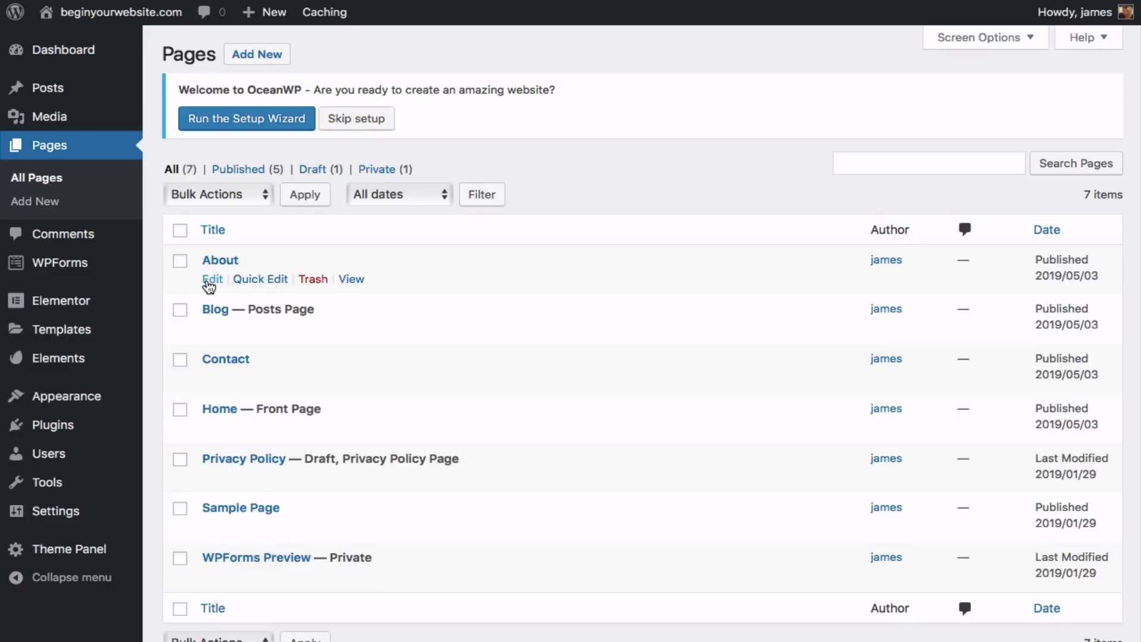
- On the About page, disable the top bar and set the header style to Transparent
{"action": "left_click", "coordinate": [210, 280]}
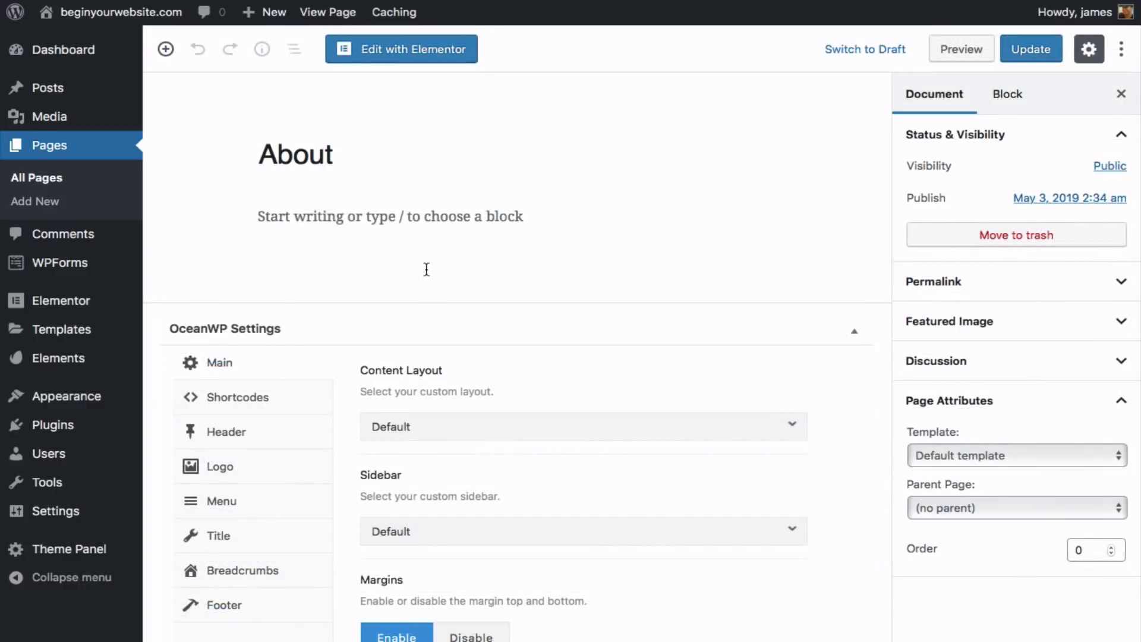
{"action": "scroll", "coordinate": [425, 267], "scroll_direction": "down", "scroll_amount": 2}
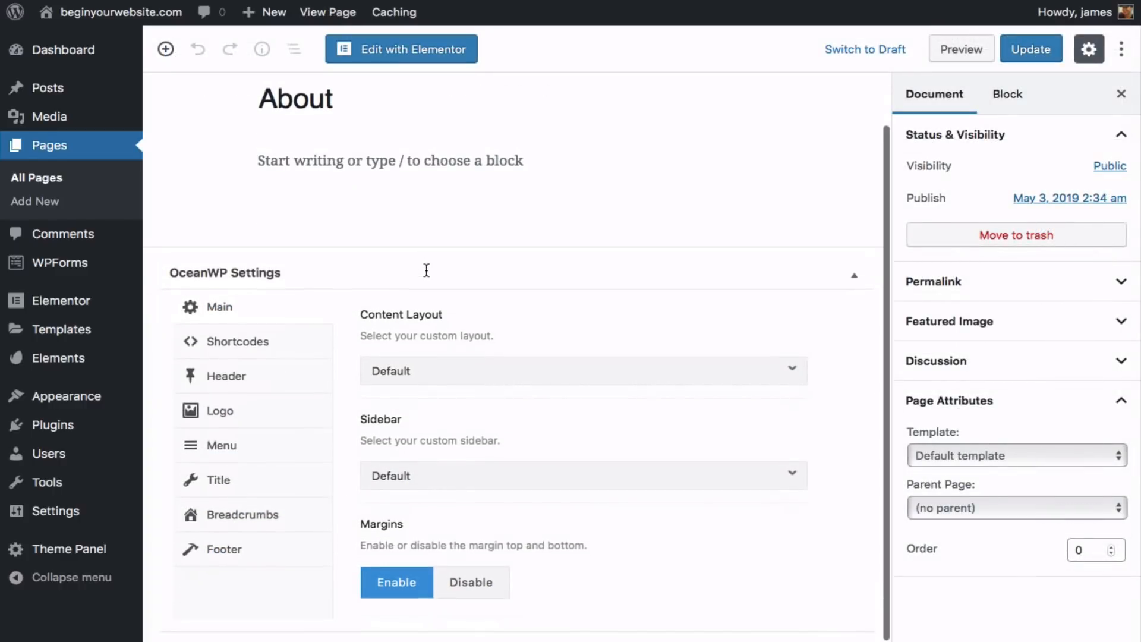
{"action": "left_click", "coordinate": [231, 378]}
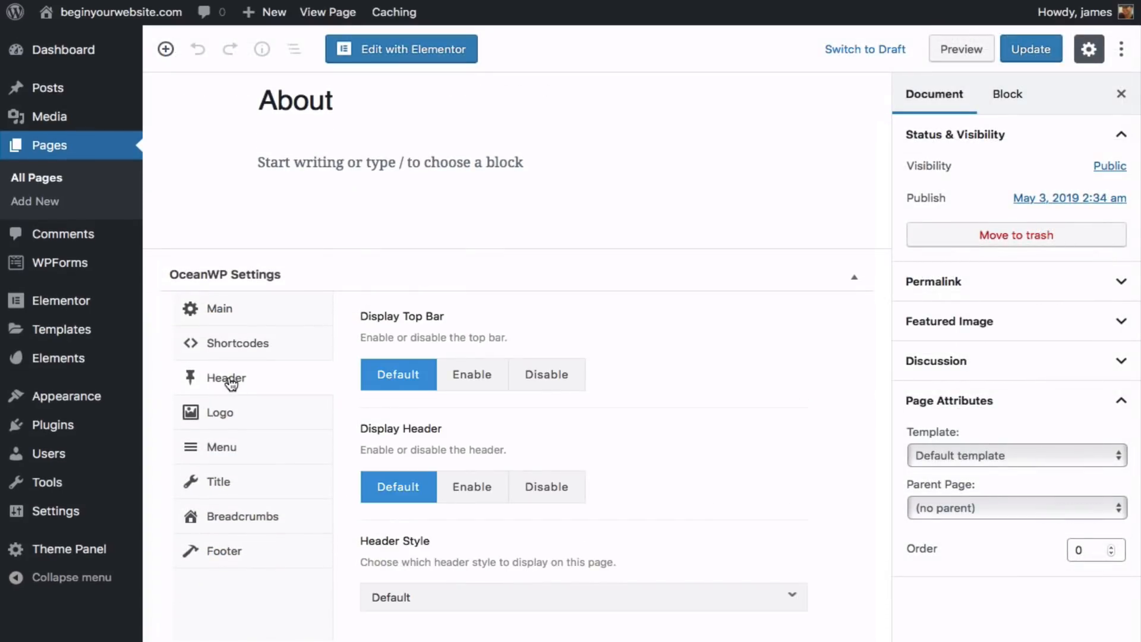
{"action": "left_click", "coordinate": [542, 376]}
{"action": "scroll", "coordinate": [542, 376], "scroll_direction": "down", "scroll_amount": 1}
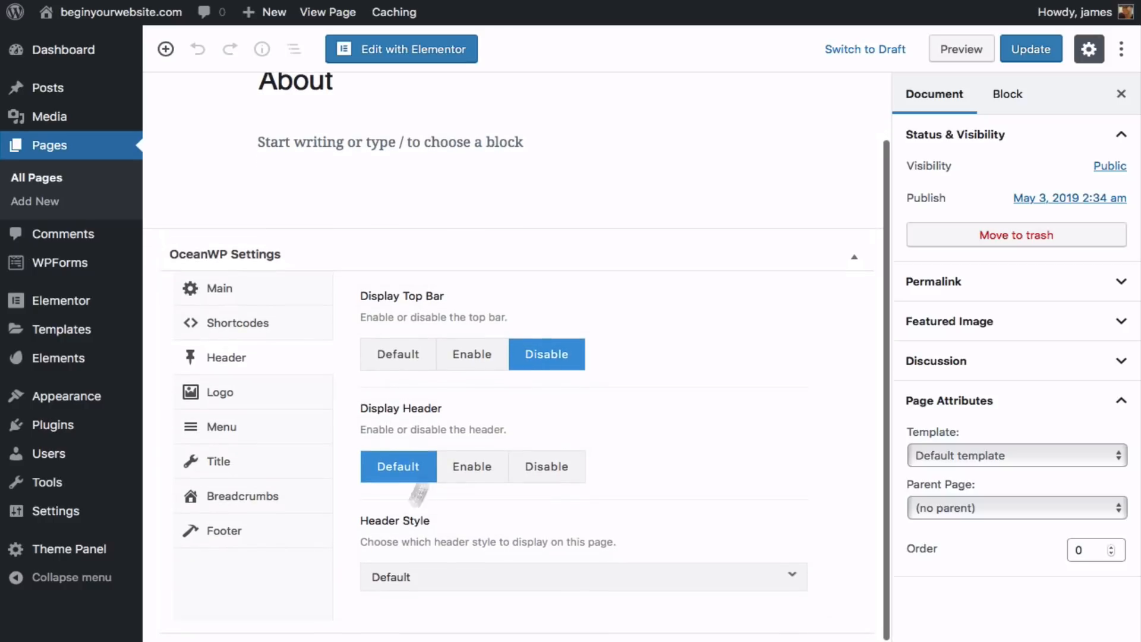
{"action": "left_click", "coordinate": [438, 577]}
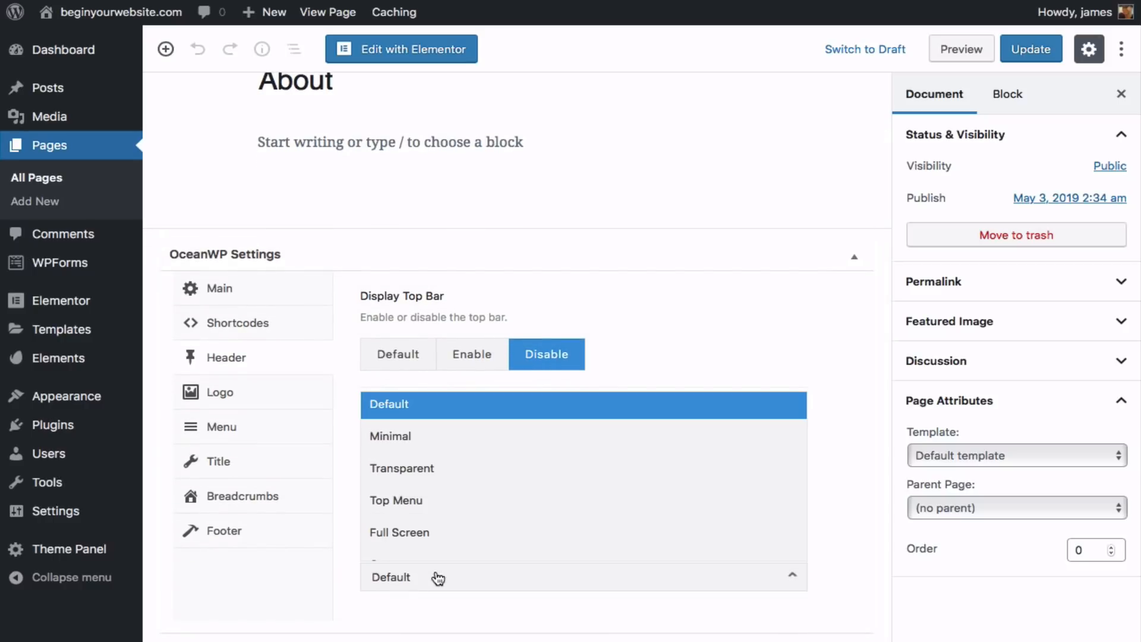
{"action": "left_click", "coordinate": [437, 468]}
- Apply Elementor Full Width, hide the About title, footer widgets and copyright, then update
{"action": "left_click", "coordinate": [1025, 467]}
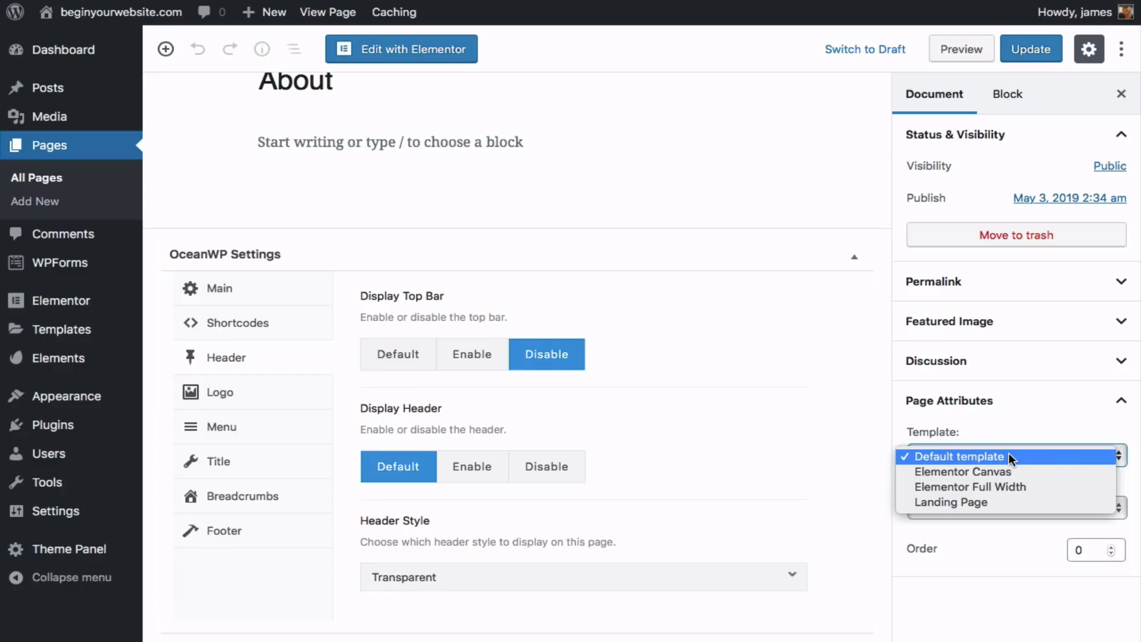
{"action": "left_click", "coordinate": [1017, 483]}
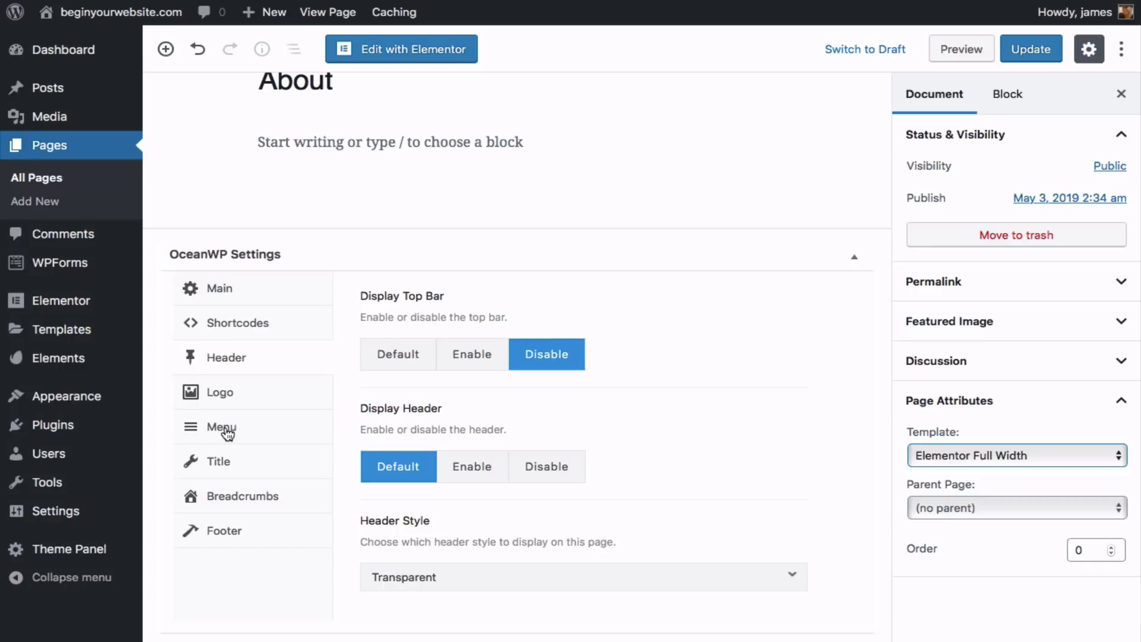
{"action": "left_click", "coordinate": [221, 464]}
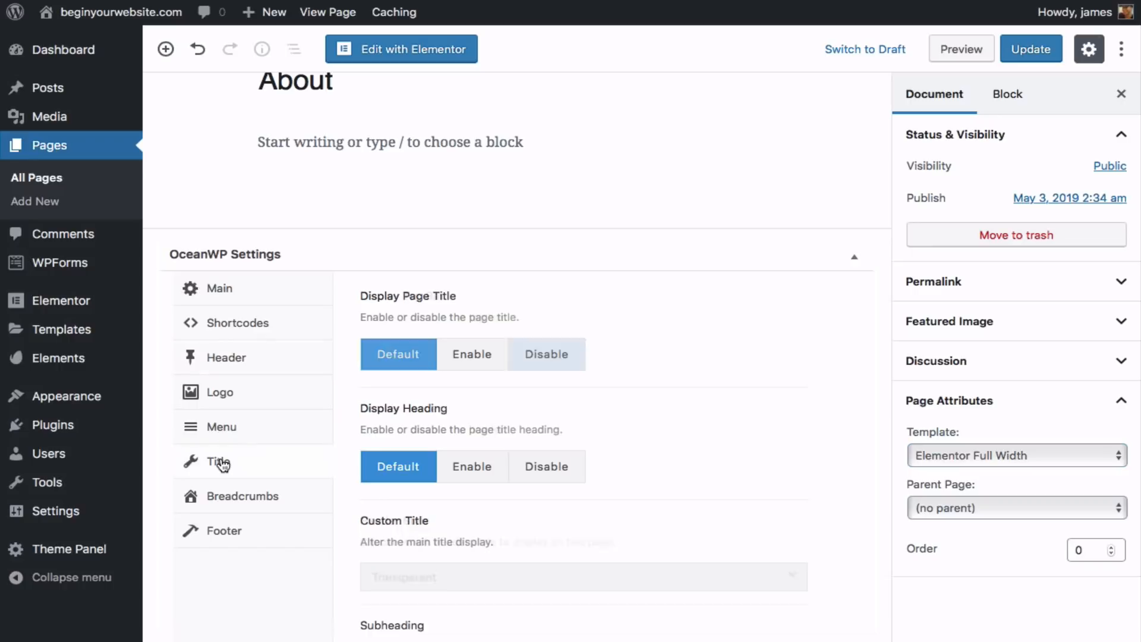
{"action": "left_click", "coordinate": [554, 365]}
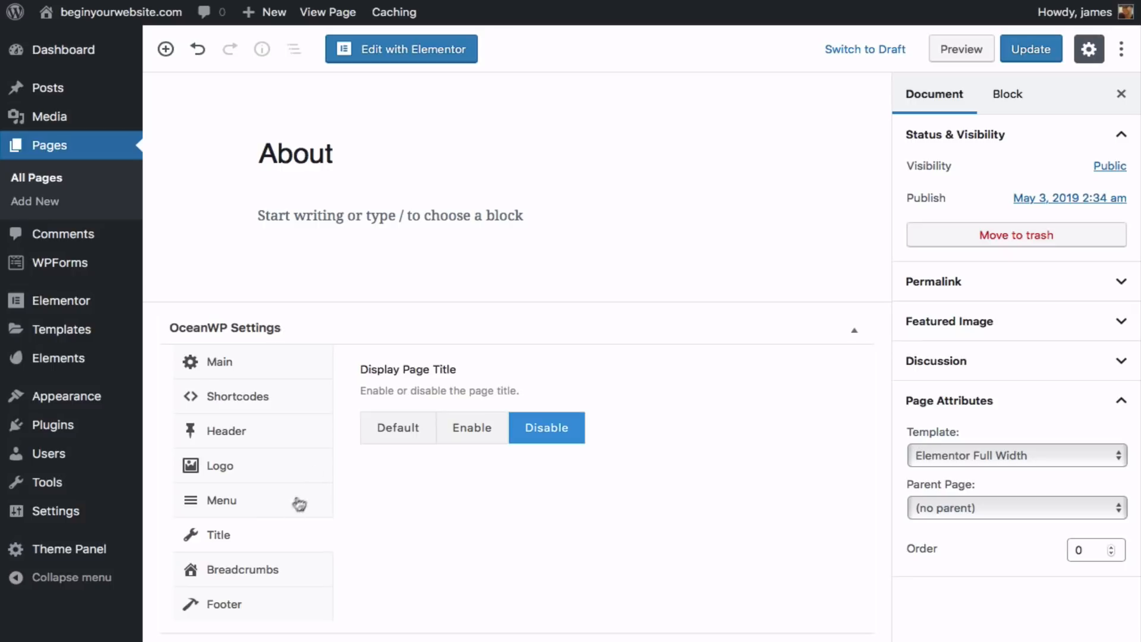
{"action": "left_click", "coordinate": [230, 607]}
{"action": "left_click", "coordinate": [551, 432]}
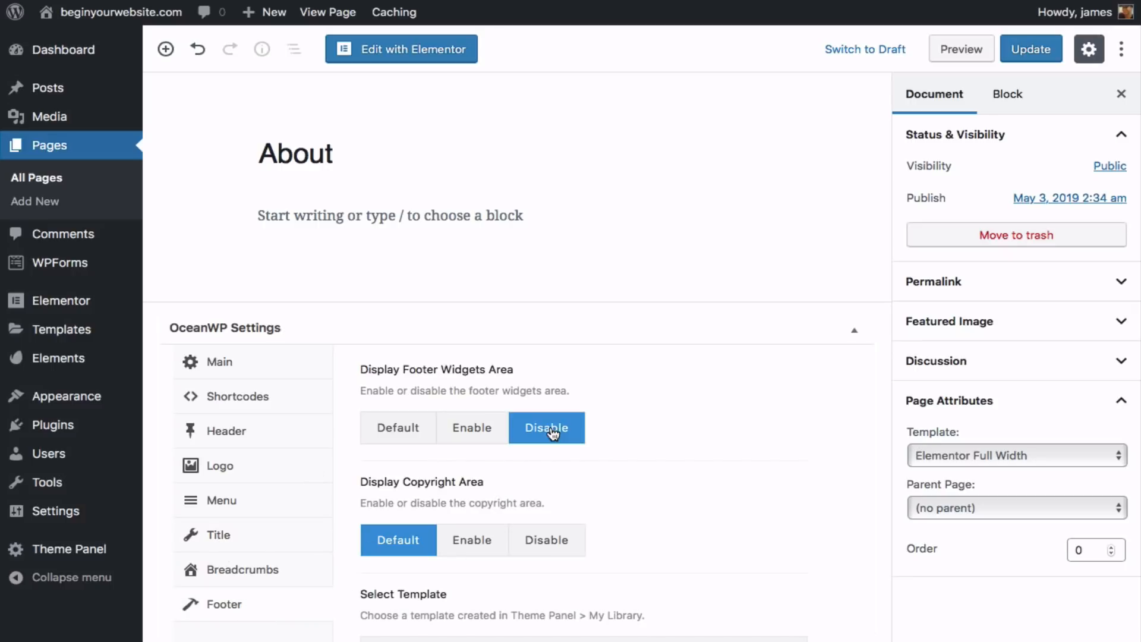
{"action": "left_click", "coordinate": [558, 546]}
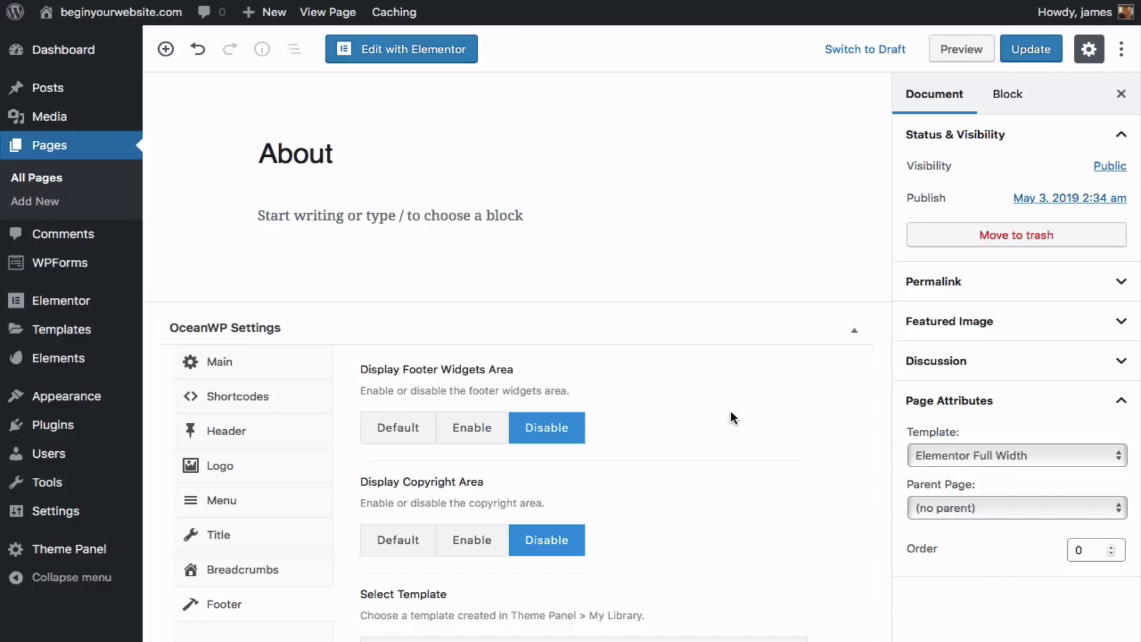
{"action": "left_click", "coordinate": [1030, 49]}
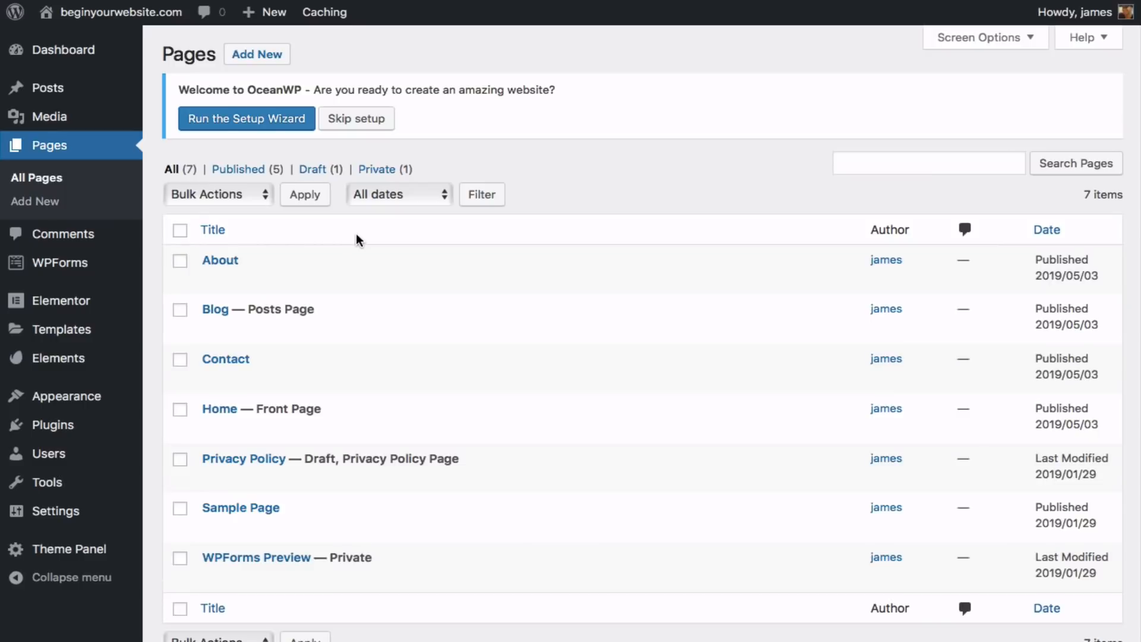
- Open the Contact page and disable its top bar
{"action": "scroll", "coordinate": [355, 233], "scroll_direction": "down", "scroll_amount": 2}
{"action": "mouse_move", "coordinate": [238, 297]}
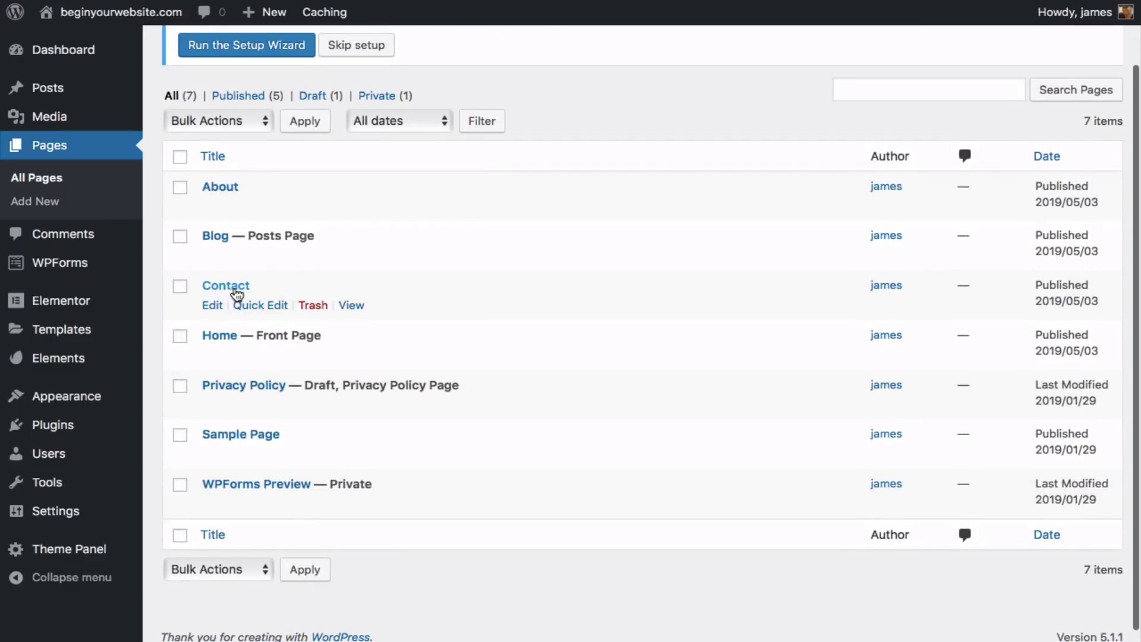
{"action": "left_click", "coordinate": [212, 305]}
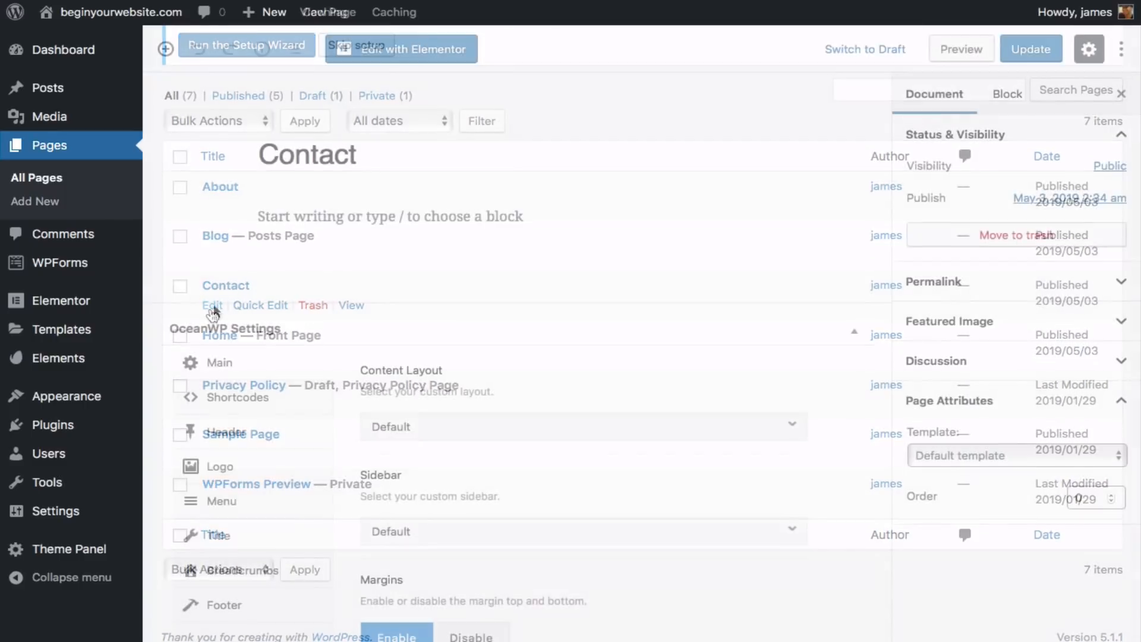
{"action": "scroll", "coordinate": [216, 308], "scroll_direction": "down", "scroll_amount": 1}
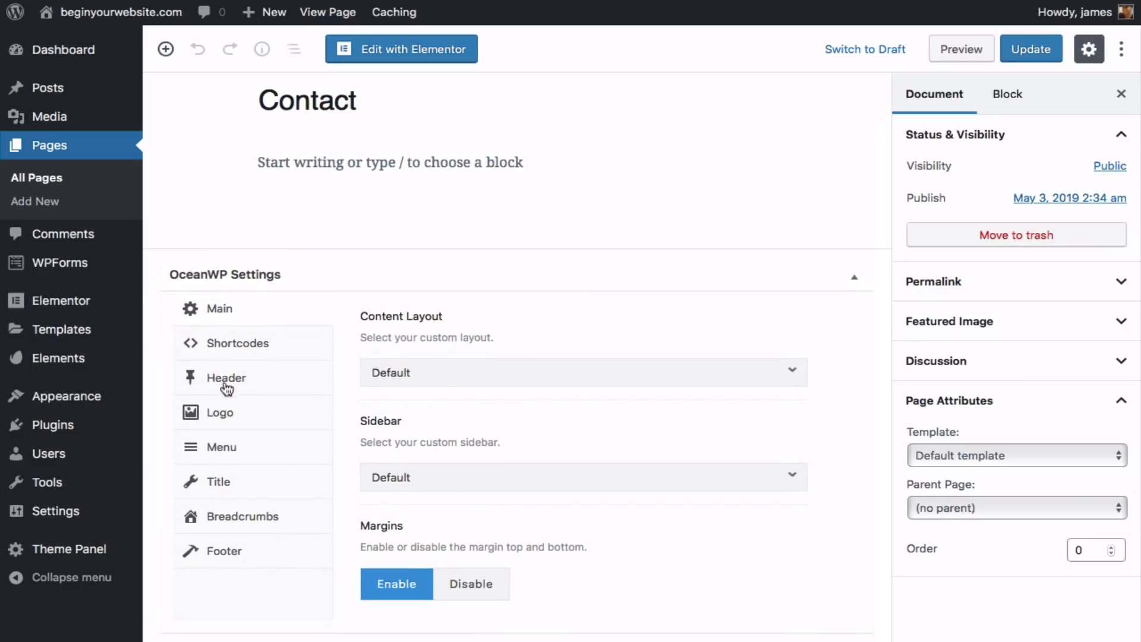
{"action": "left_click", "coordinate": [225, 386]}
{"action": "left_click", "coordinate": [540, 389]}
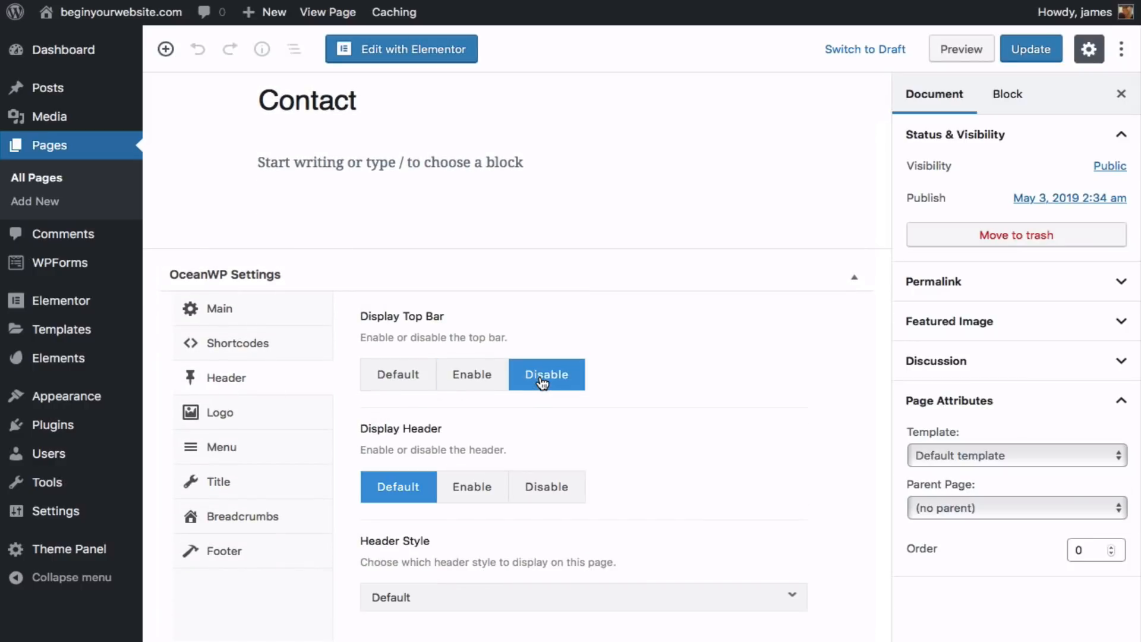
- Hide the Contact page title and set its header style to Transparent
{"action": "left_click", "coordinate": [229, 456]}
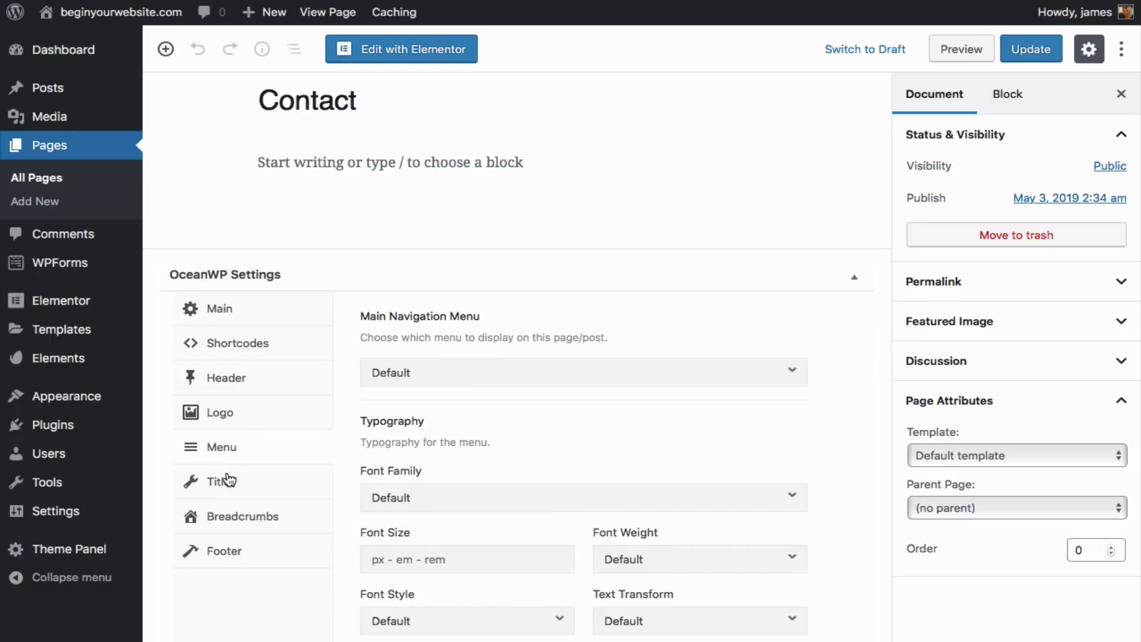
{"action": "left_click", "coordinate": [230, 480]}
{"action": "left_click", "coordinate": [550, 383]}
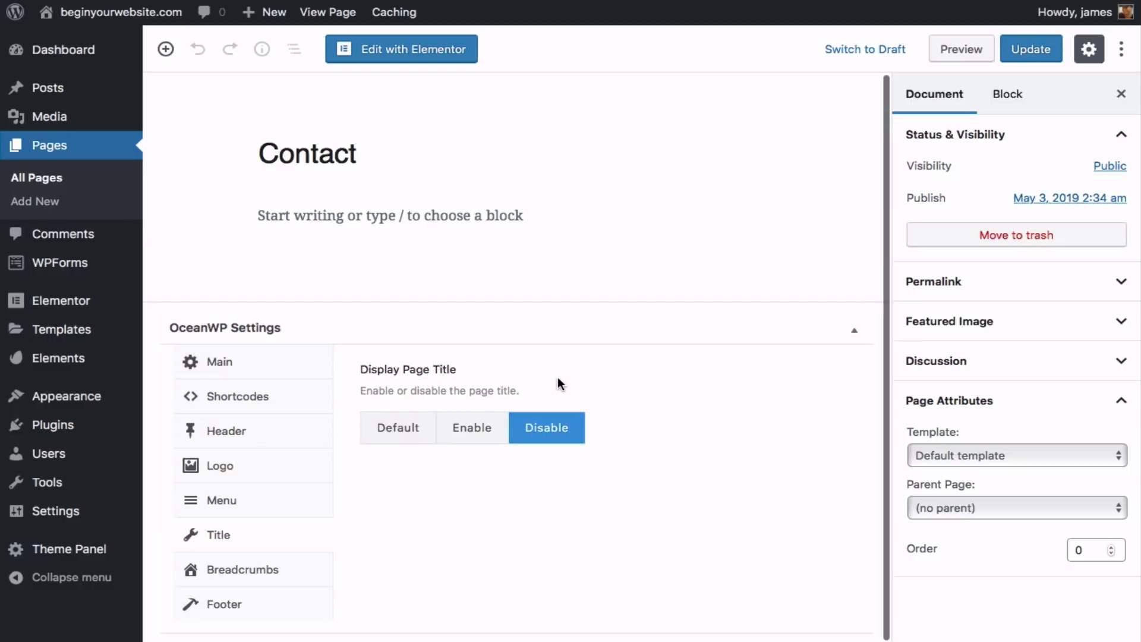
{"action": "left_click", "coordinate": [238, 433]}
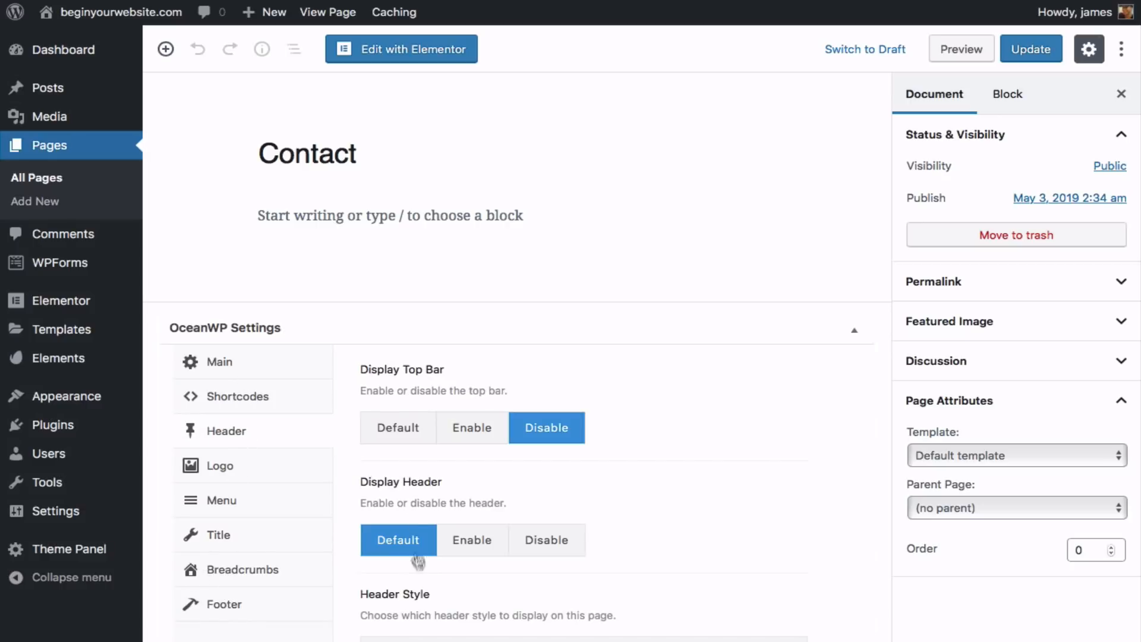
{"action": "scroll", "coordinate": [422, 588], "scroll_direction": "down", "scroll_amount": 2}
{"action": "left_click", "coordinate": [407, 573]}
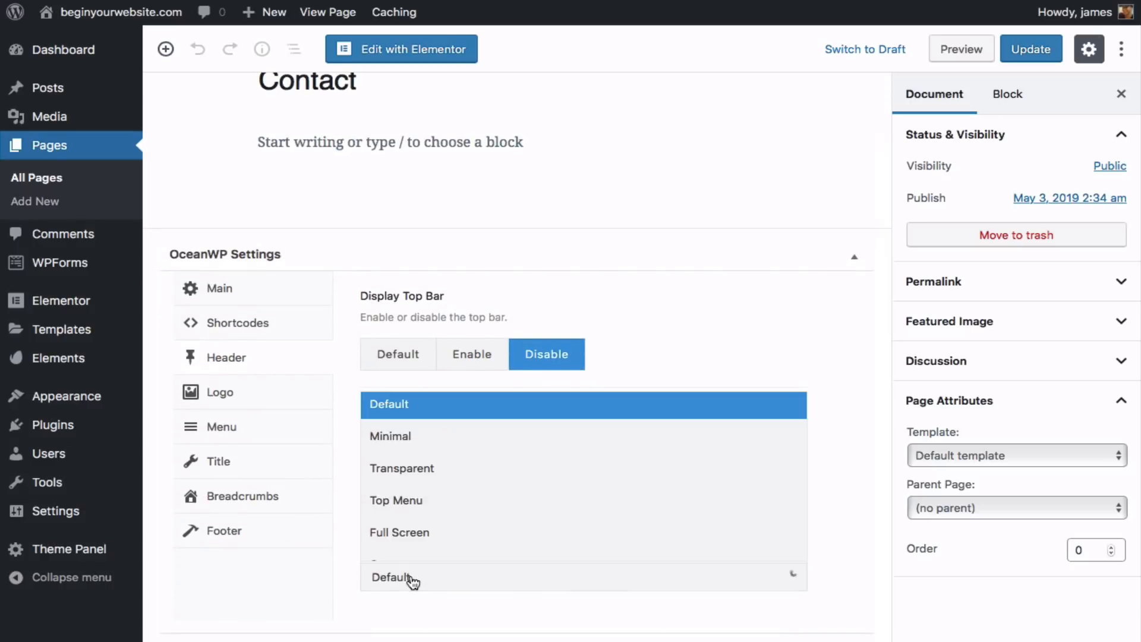
{"action": "left_click", "coordinate": [422, 484]}
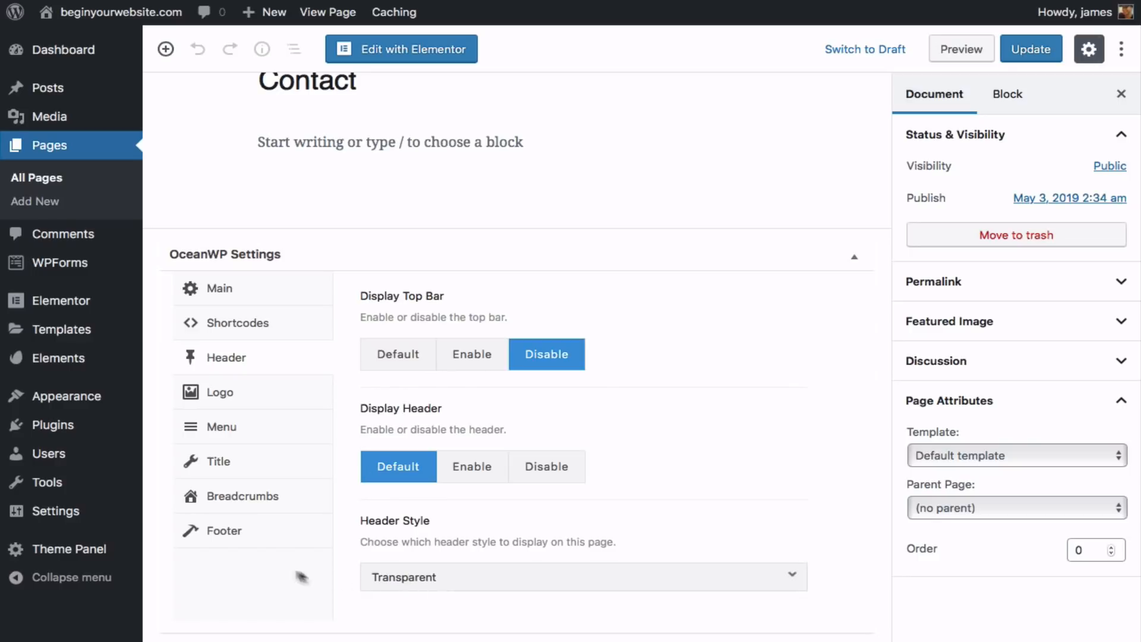
- Hide the Contact footer widgets and copyright, apply Elementor Full Width, and update
{"action": "left_click", "coordinate": [235, 462]}
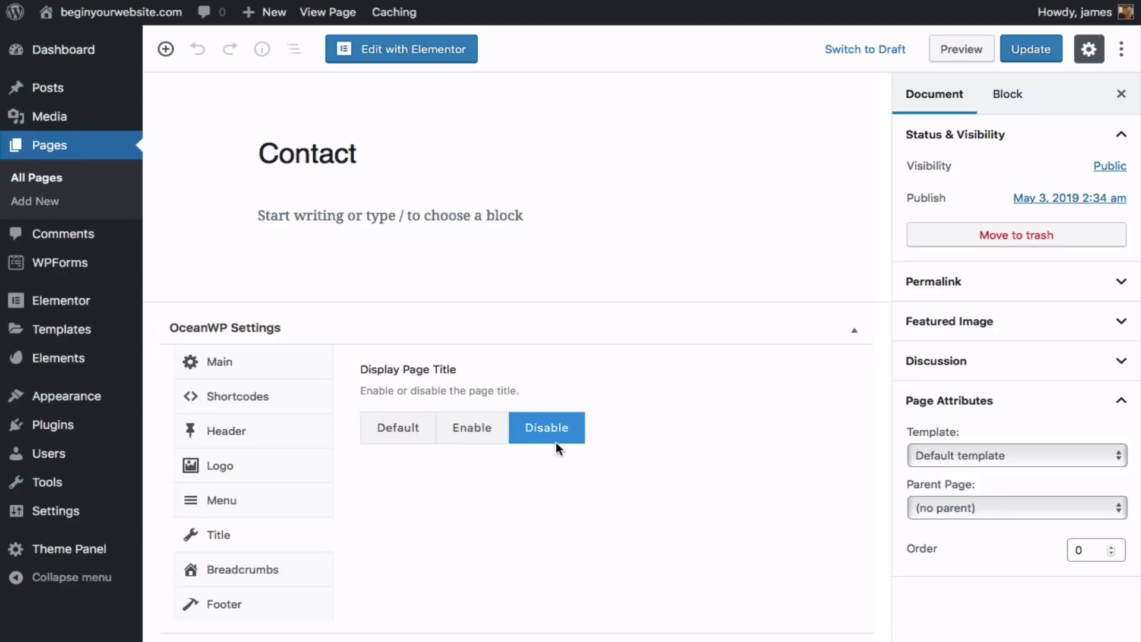
{"action": "left_click", "coordinate": [235, 606]}
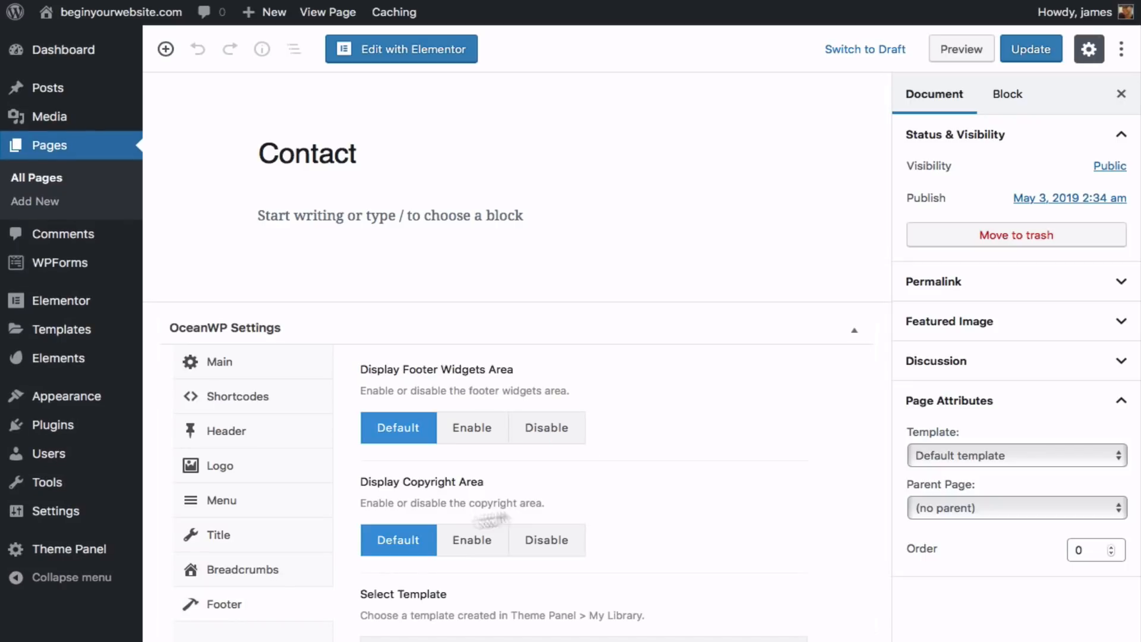
{"action": "left_click", "coordinate": [558, 436]}
{"action": "left_click", "coordinate": [558, 549]}
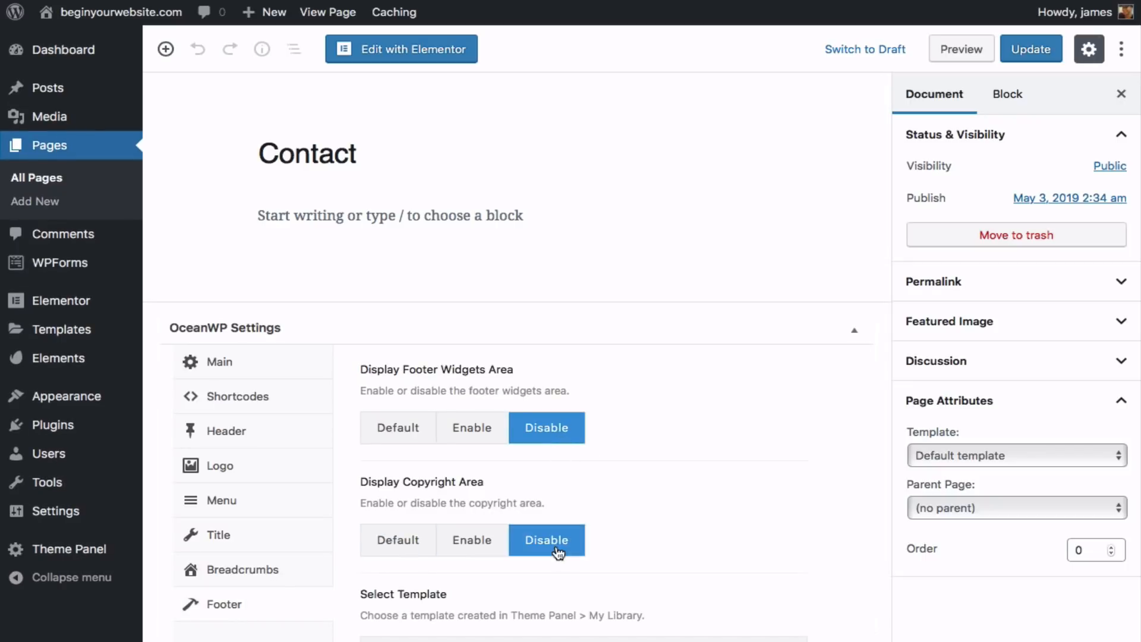
{"action": "left_click", "coordinate": [942, 455]}
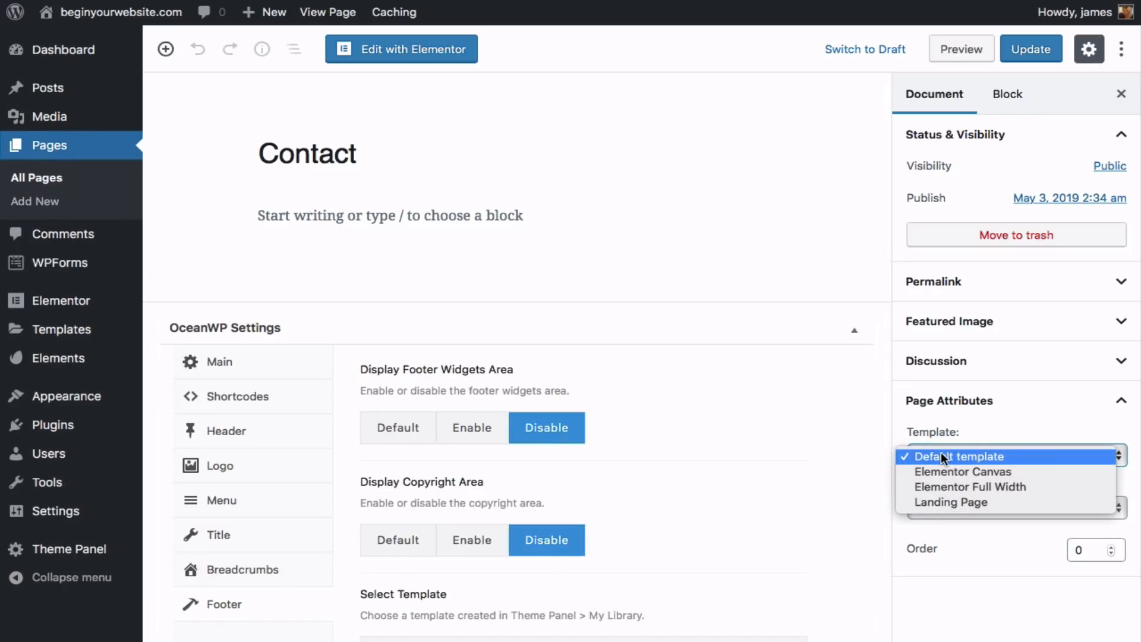
{"action": "left_click", "coordinate": [947, 486]}
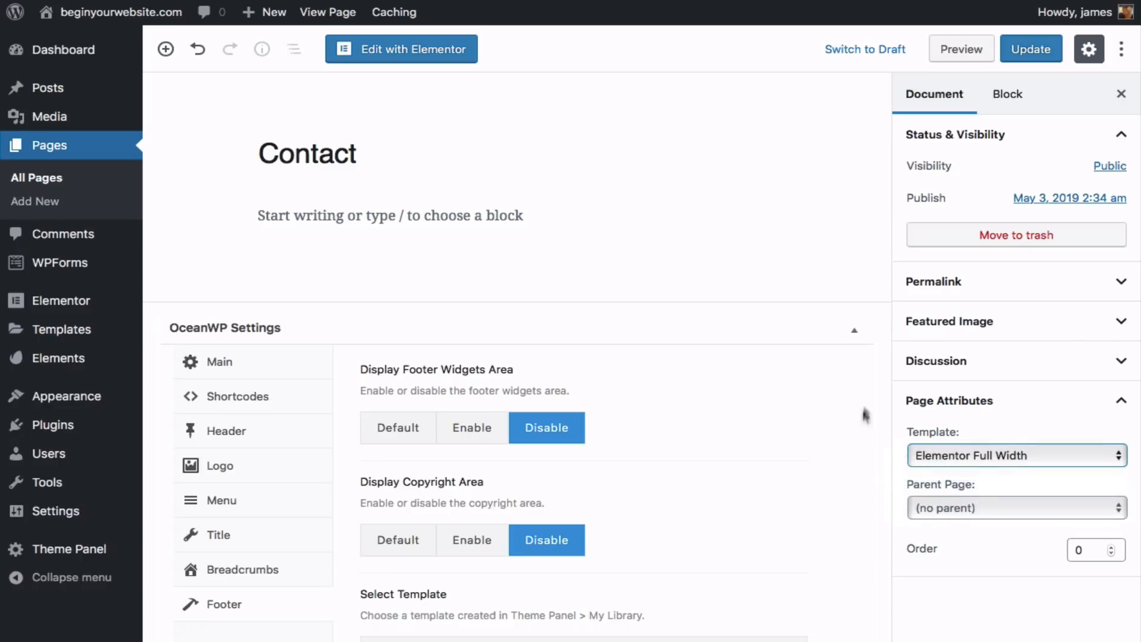
{"action": "left_click", "coordinate": [1030, 50]}
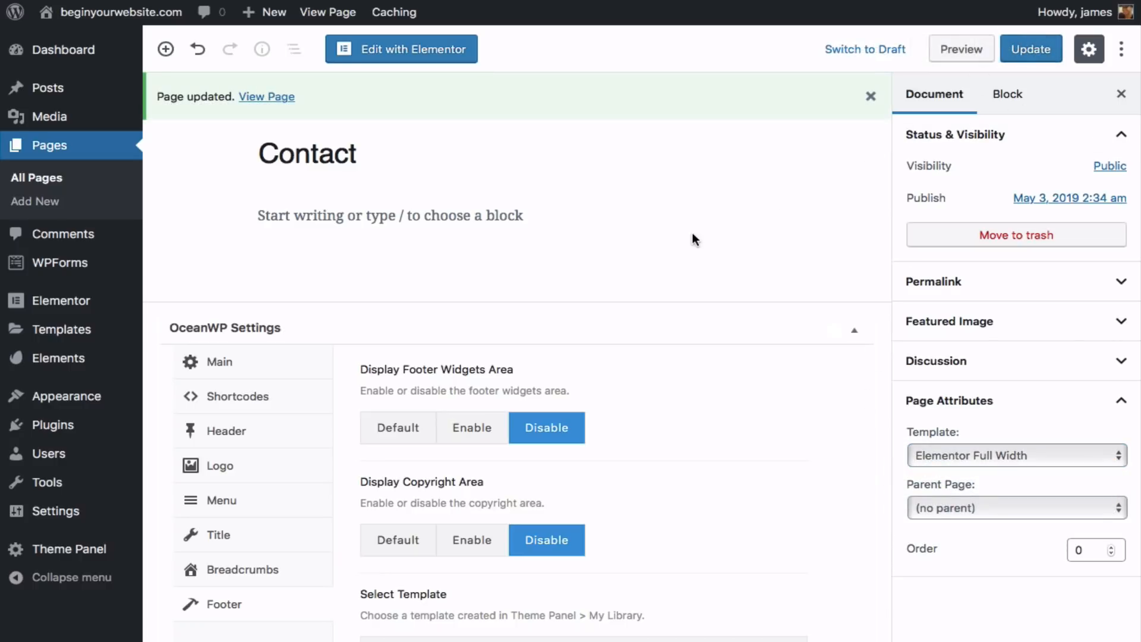
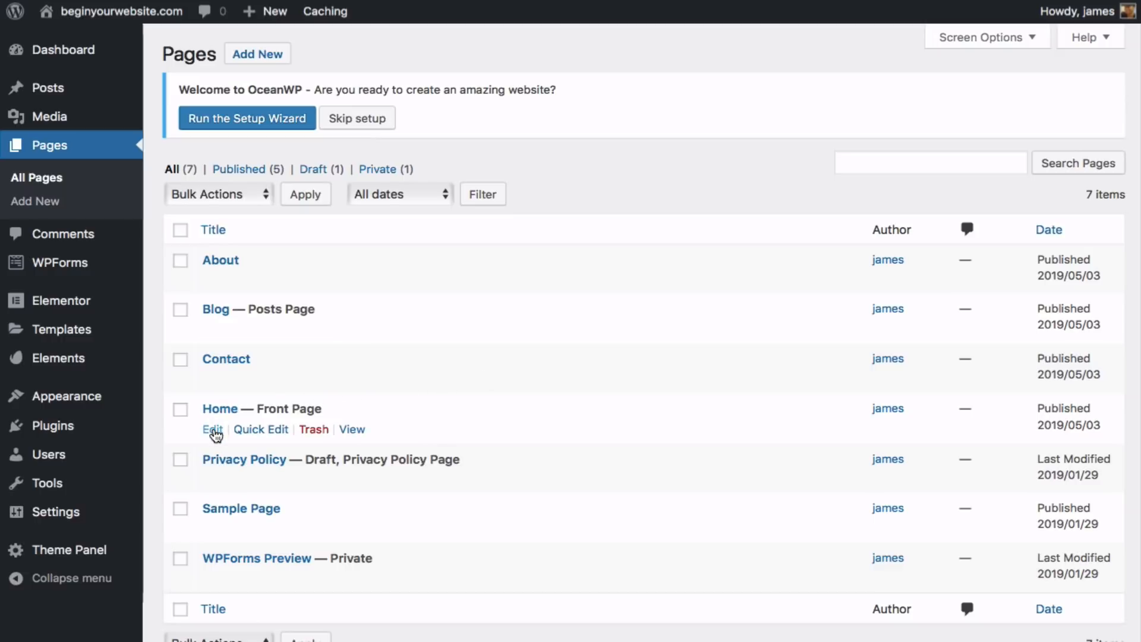
- Edit the Home page and launch the Elementor page builder on it
{"action": "left_click", "coordinate": [213, 429]}
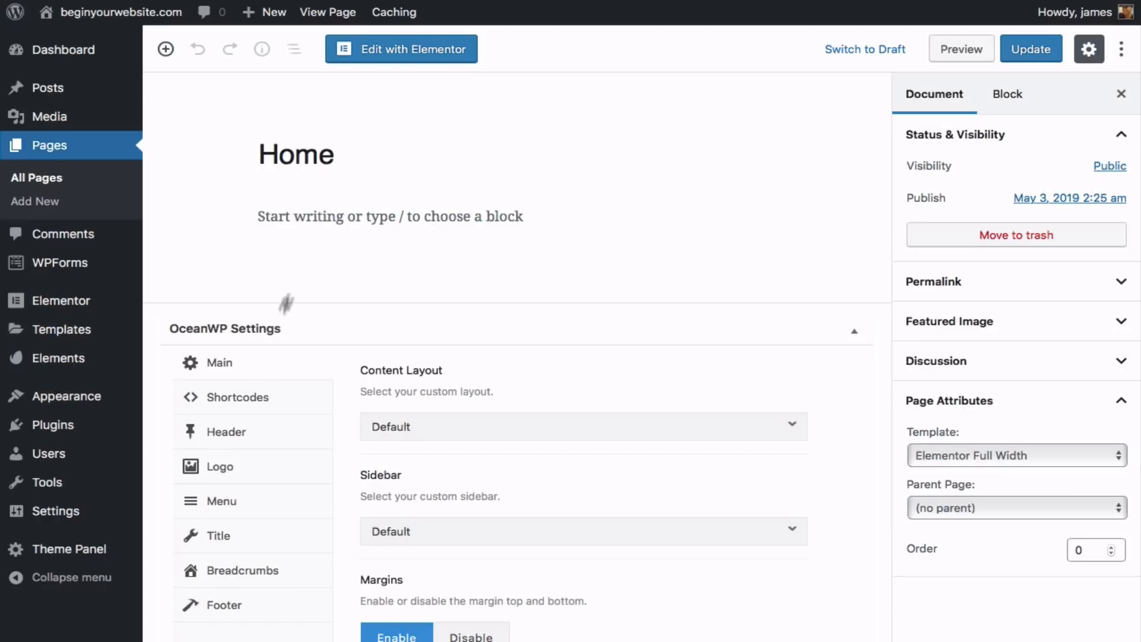
{"action": "left_click", "coordinate": [437, 57]}
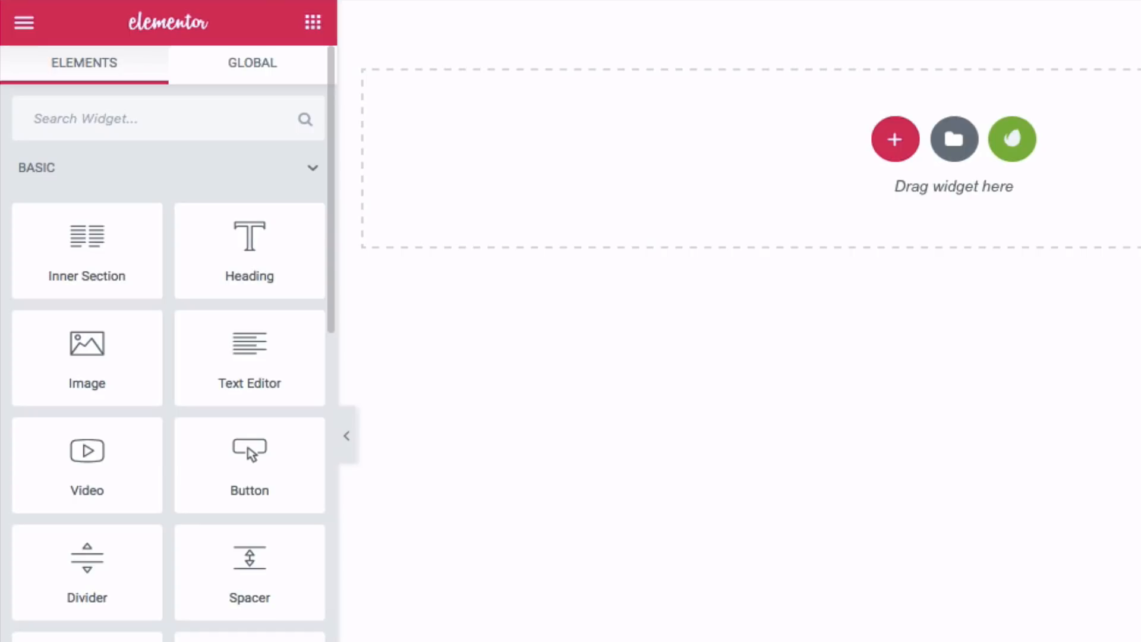
- Open the Envato Elements template library and scroll through the template kits
{"action": "scroll", "coordinate": [168, 357], "scroll_direction": "down", "scroll_amount": 10}
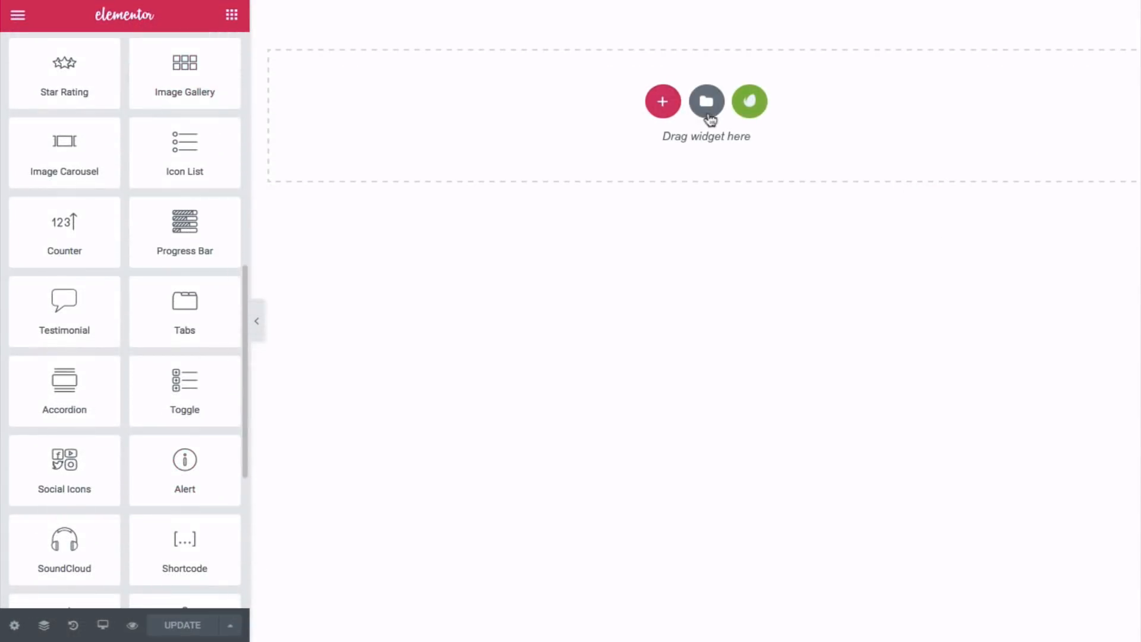
{"action": "left_click", "coordinate": [750, 104]}
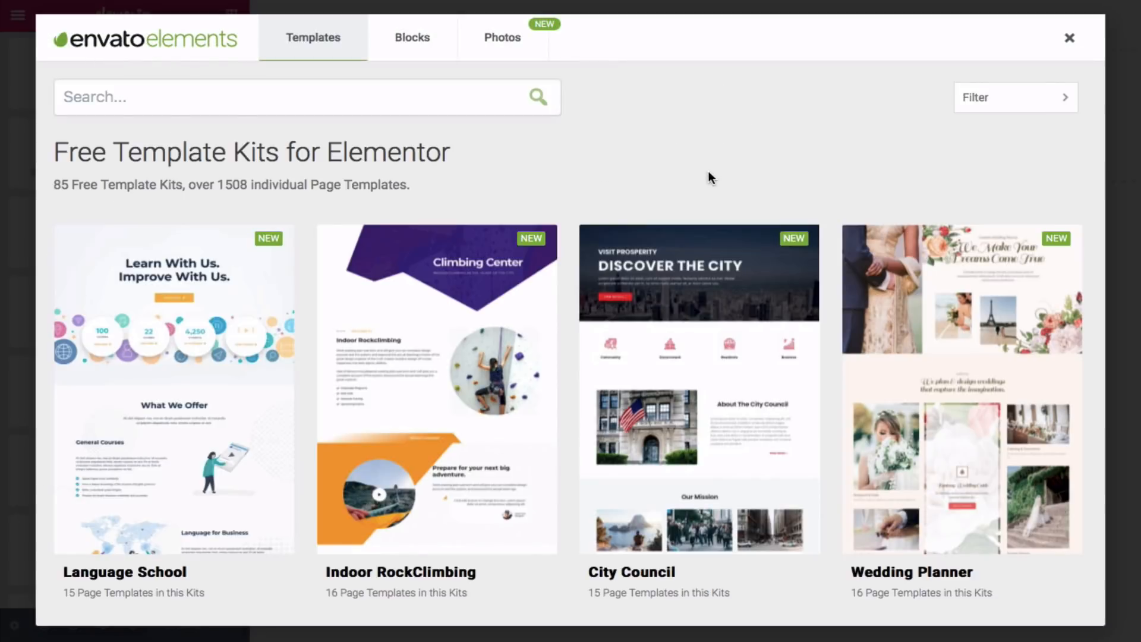
{"action": "scroll", "coordinate": [709, 172], "scroll_direction": "down", "scroll_amount": 8}
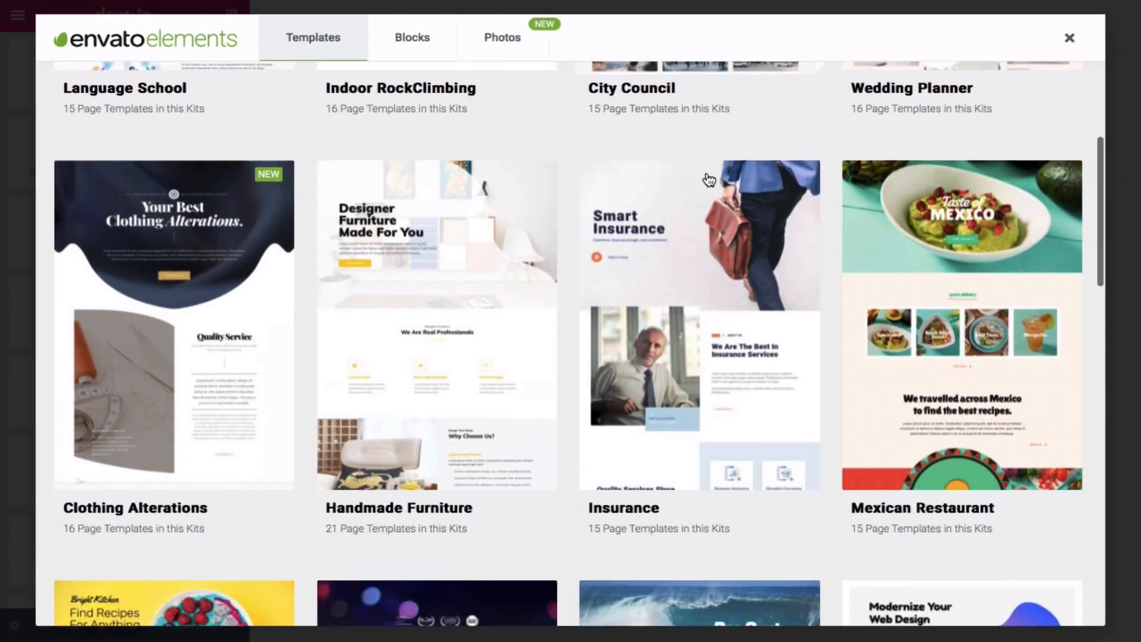
{"action": "scroll", "coordinate": [708, 179], "scroll_direction": "down", "scroll_amount": 15}
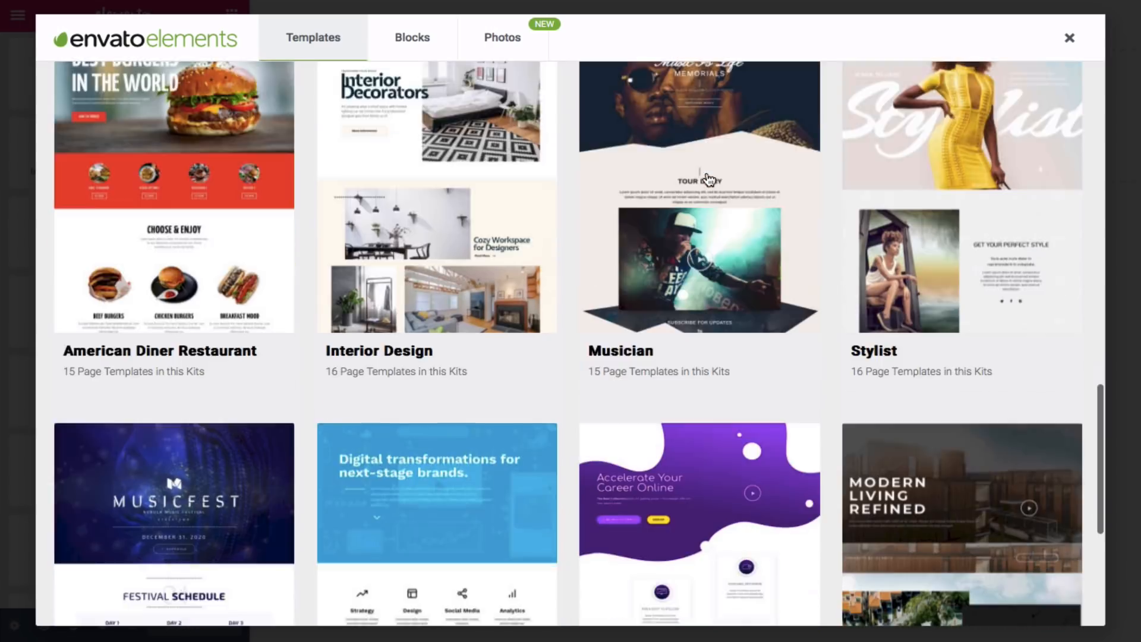
{"action": "scroll", "coordinate": [709, 179], "scroll_direction": "down", "scroll_amount": 5}
{"action": "scroll", "coordinate": [708, 180], "scroll_direction": "up", "scroll_amount": 6}
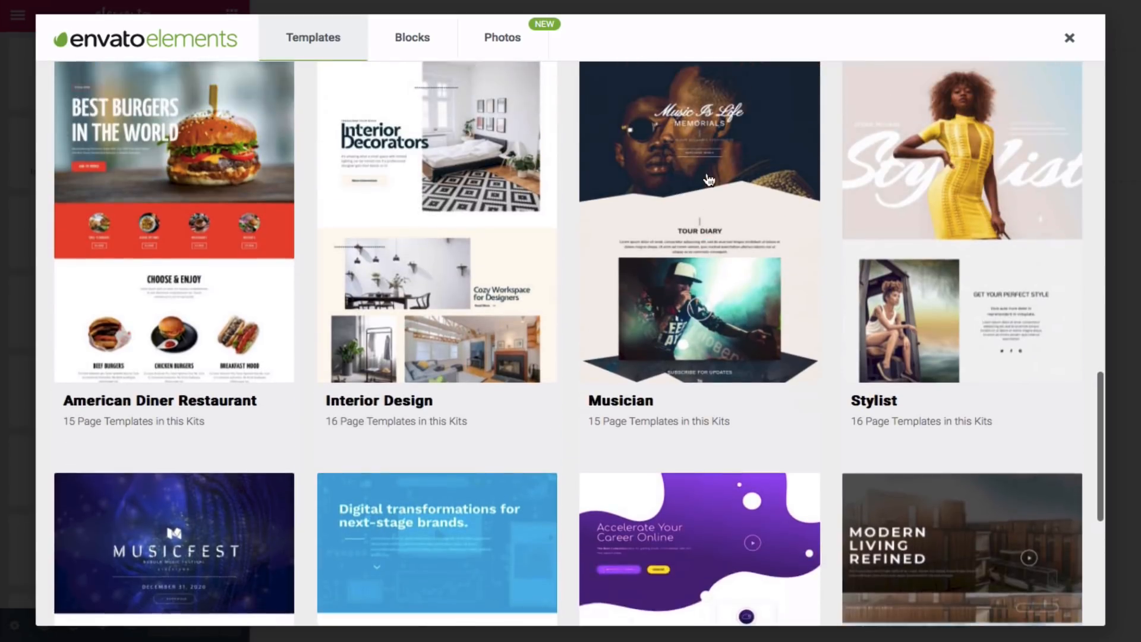
{"action": "scroll", "coordinate": [708, 179], "scroll_direction": "up", "scroll_amount": 5}
{"action": "scroll", "coordinate": [708, 179], "scroll_direction": "down", "scroll_amount": 3}
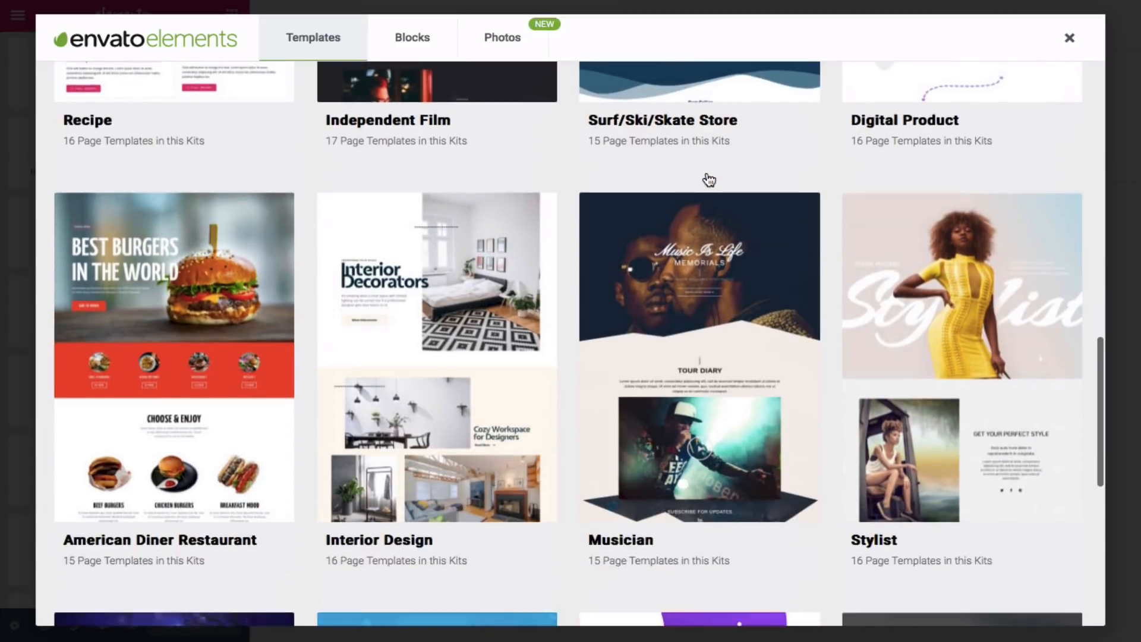
{"action": "scroll", "coordinate": [708, 179], "scroll_direction": "down", "scroll_amount": 8}
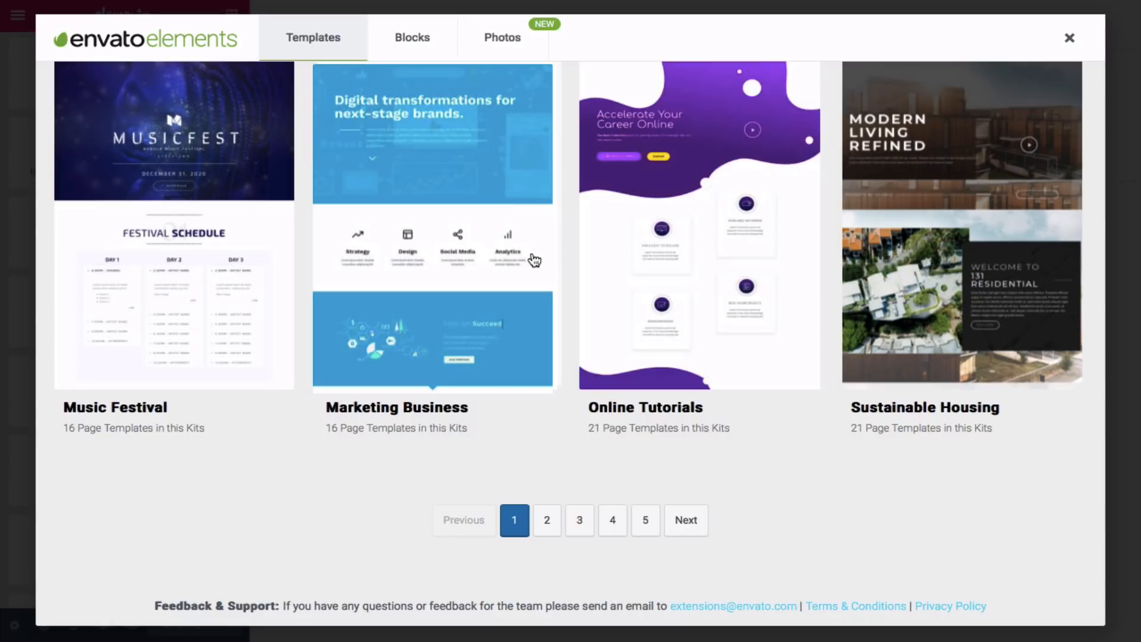
- View the Marketing Business kit, then go back to Elementor Templates
{"action": "left_click", "coordinate": [518, 260]}
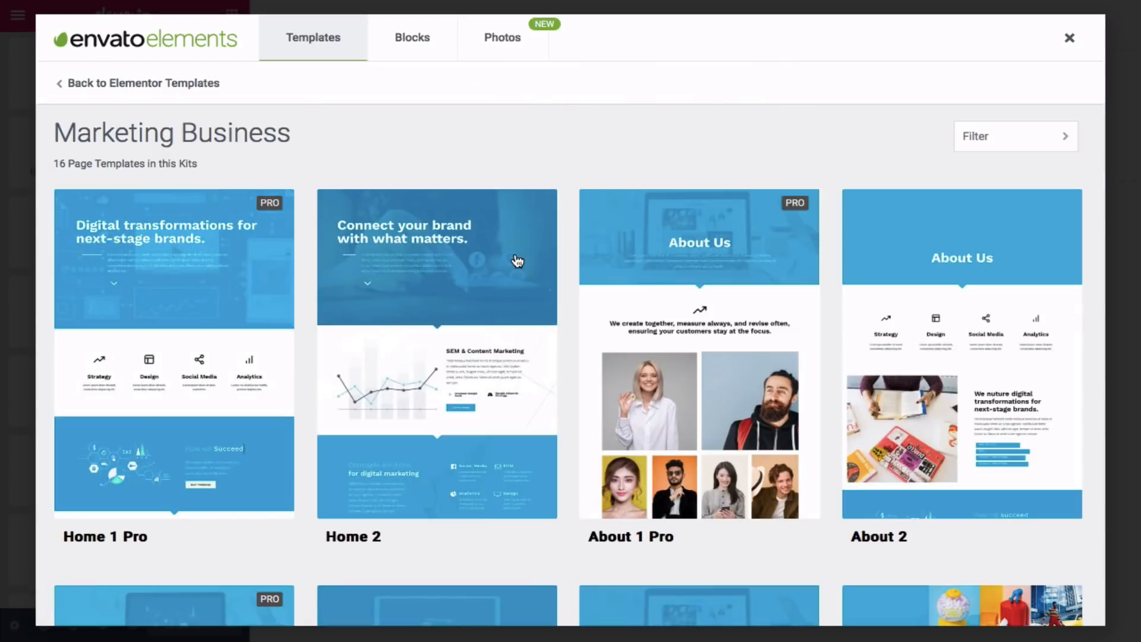
{"action": "scroll", "coordinate": [517, 260], "scroll_direction": "down", "scroll_amount": 5}
{"action": "scroll", "coordinate": [512, 260], "scroll_direction": "up", "scroll_amount": 4}
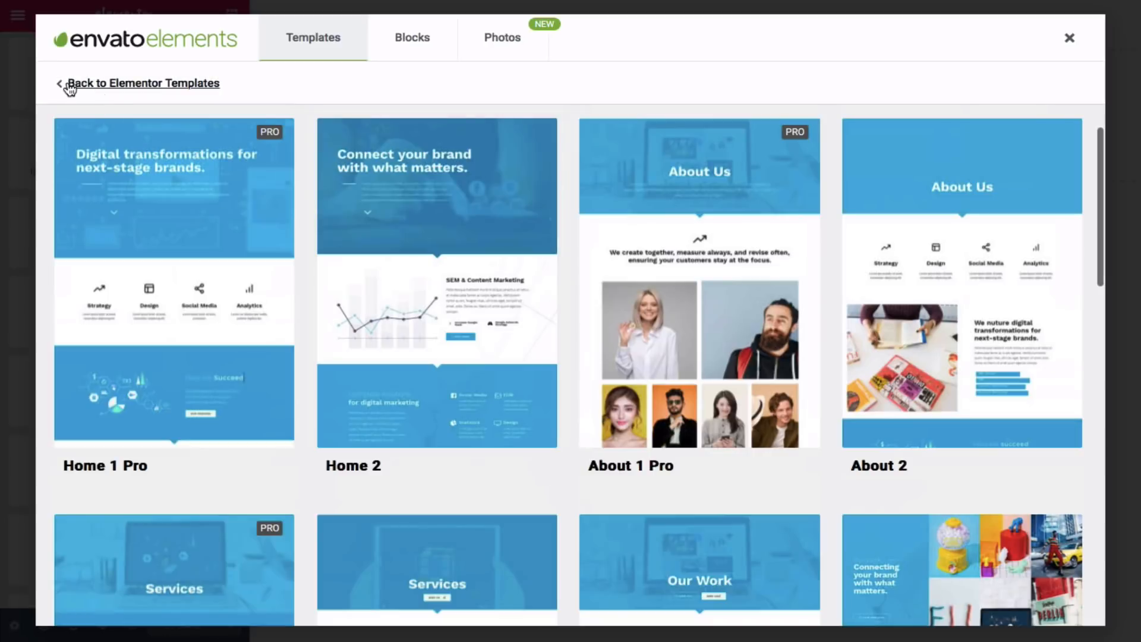
{"action": "left_click", "coordinate": [67, 84]}
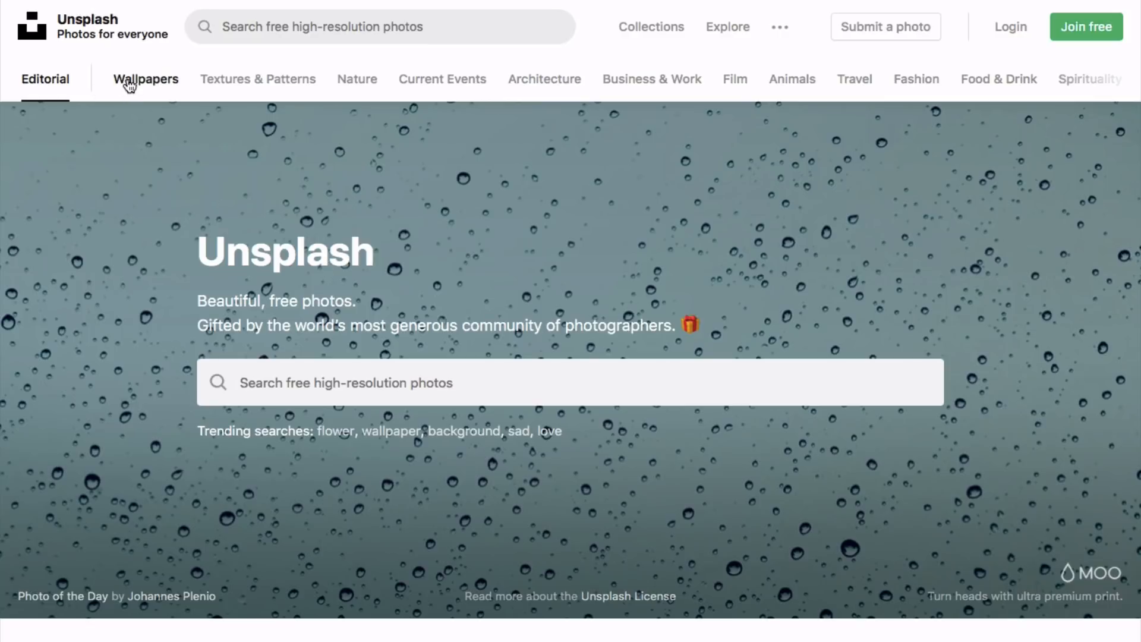
- Browse the collection cards on Unsplash's Collections page
{"action": "left_click", "coordinate": [655, 29]}
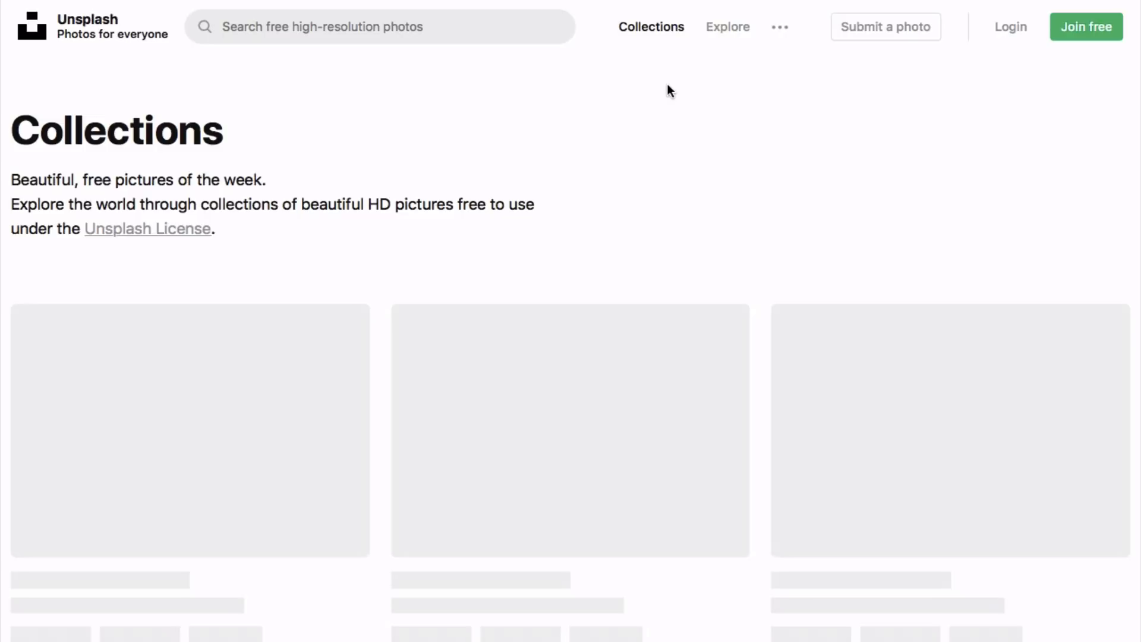
{"action": "scroll", "coordinate": [614, 146], "scroll_direction": "down", "scroll_amount": 9}
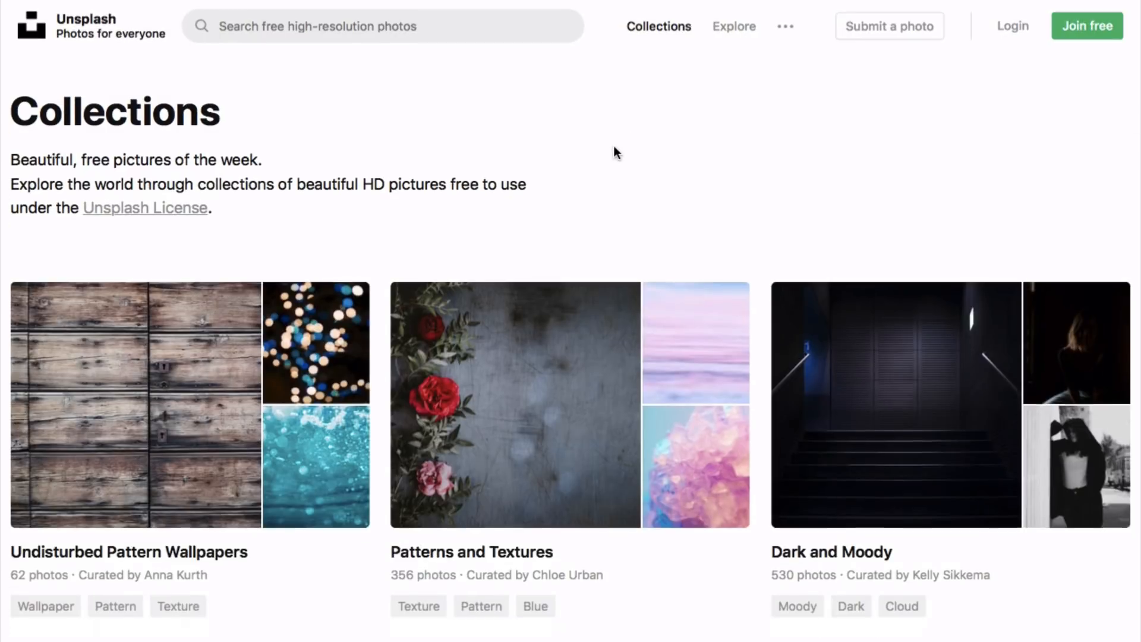
{"action": "scroll", "coordinate": [614, 145], "scroll_direction": "down", "scroll_amount": 7}
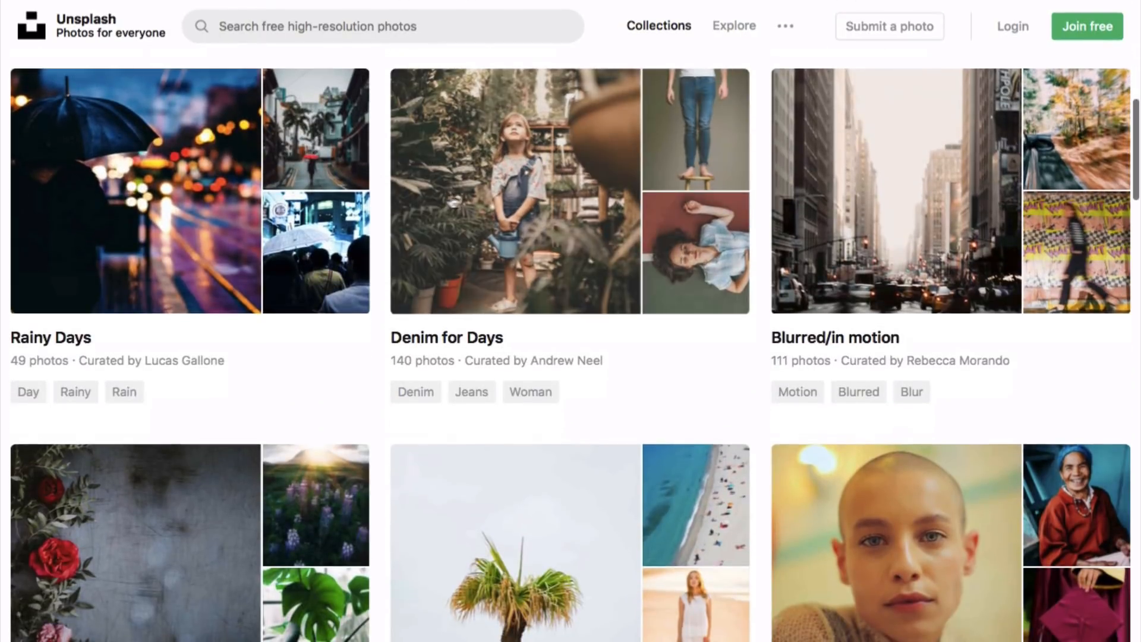
{"action": "scroll", "coordinate": [567, 259], "scroll_direction": "down", "scroll_amount": 10}
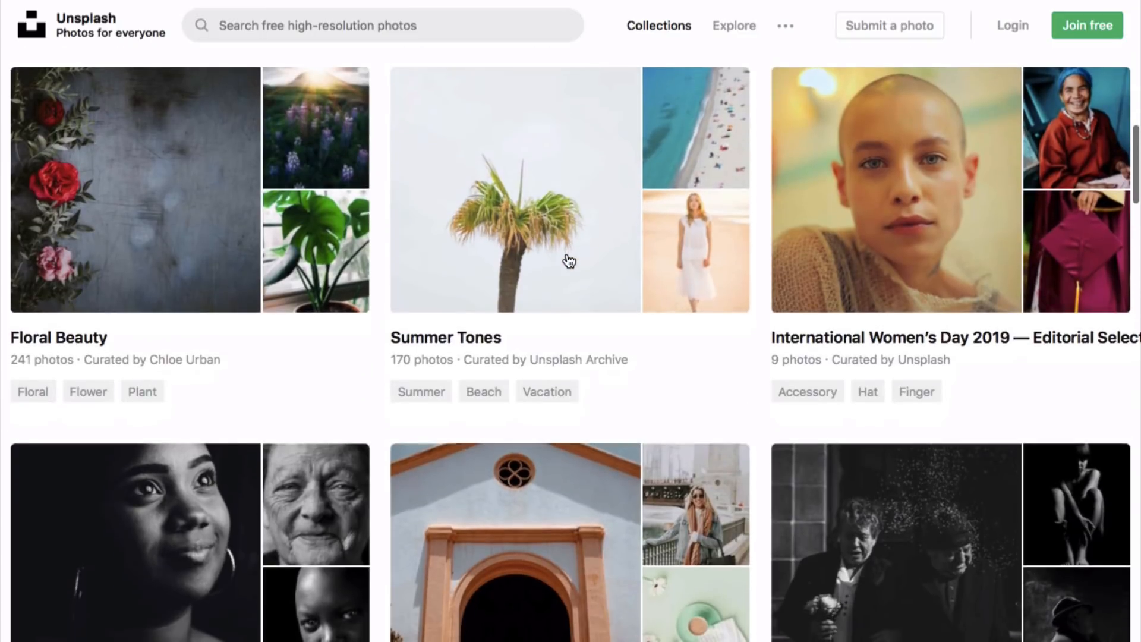
{"action": "scroll", "coordinate": [568, 260], "scroll_direction": "down", "scroll_amount": 10}
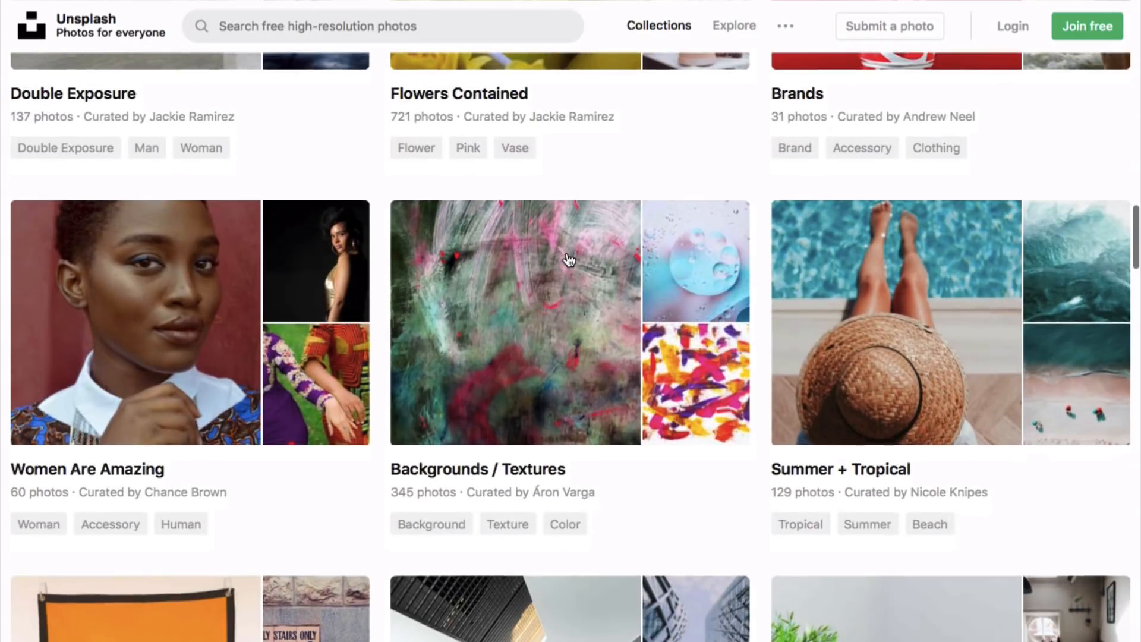
{"action": "scroll", "coordinate": [568, 260], "scroll_direction": "down", "scroll_amount": 10}
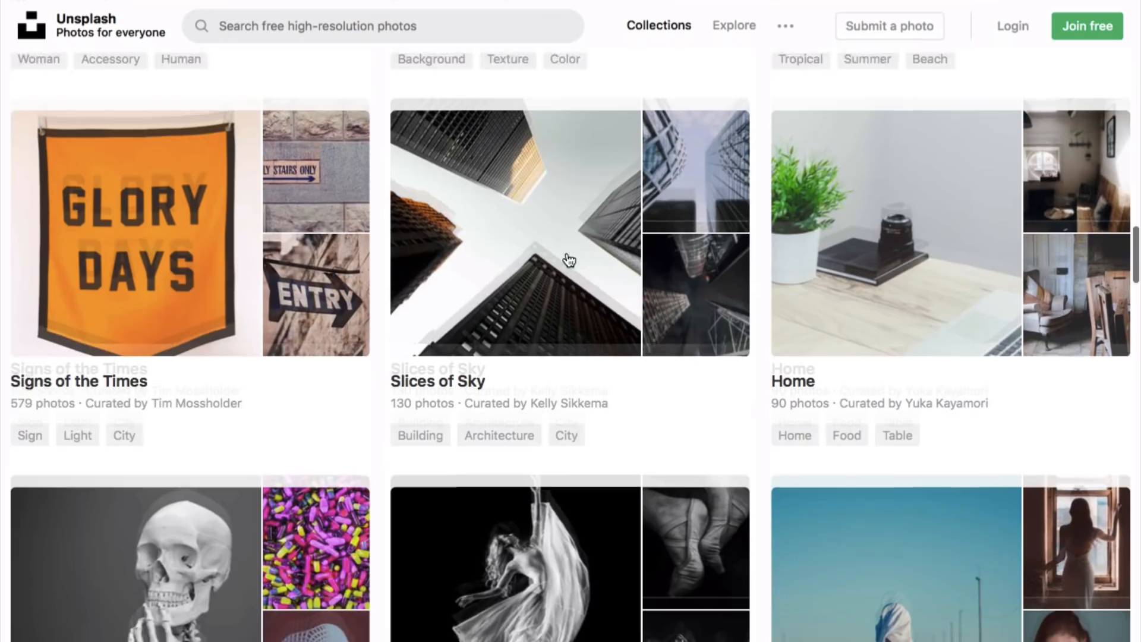
{"action": "scroll", "coordinate": [566, 251], "scroll_direction": "up", "scroll_amount": 20}
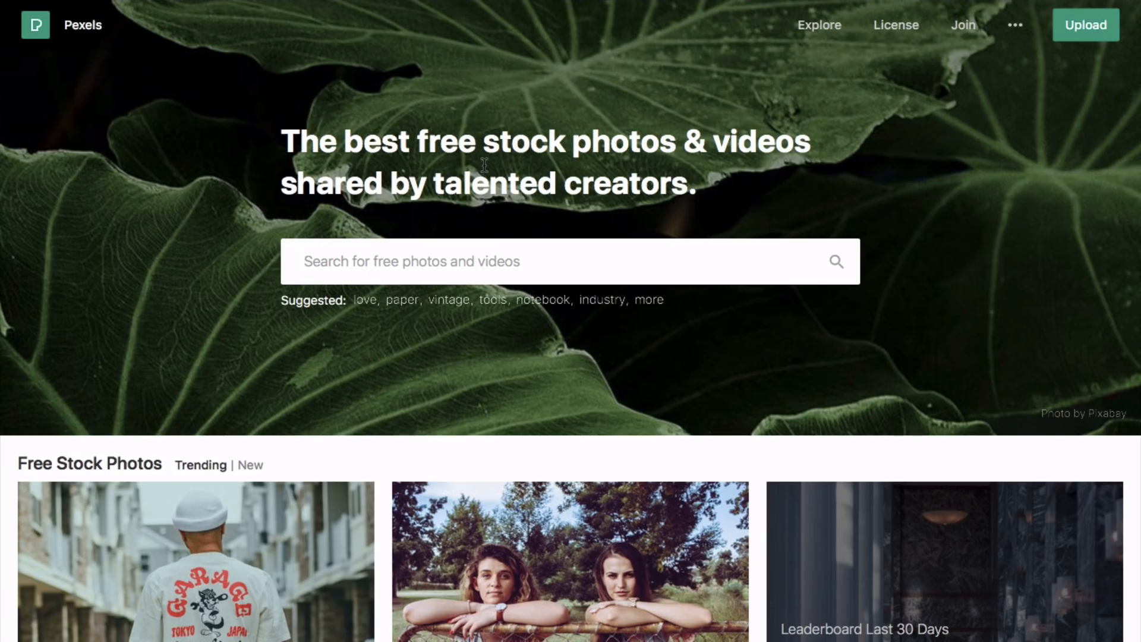
- Search Pexels for 'adventure' and scroll through the photo results
{"action": "scroll", "coordinate": [484, 165], "scroll_direction": "down", "scroll_amount": 20}
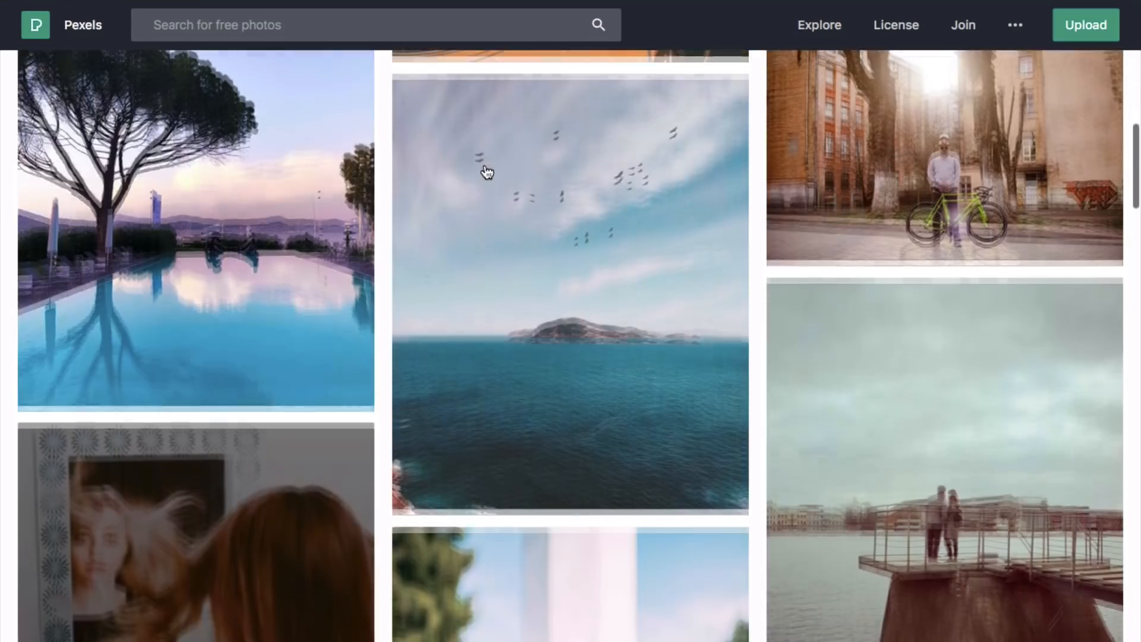
{"action": "scroll", "coordinate": [486, 172], "scroll_direction": "up", "scroll_amount": 20}
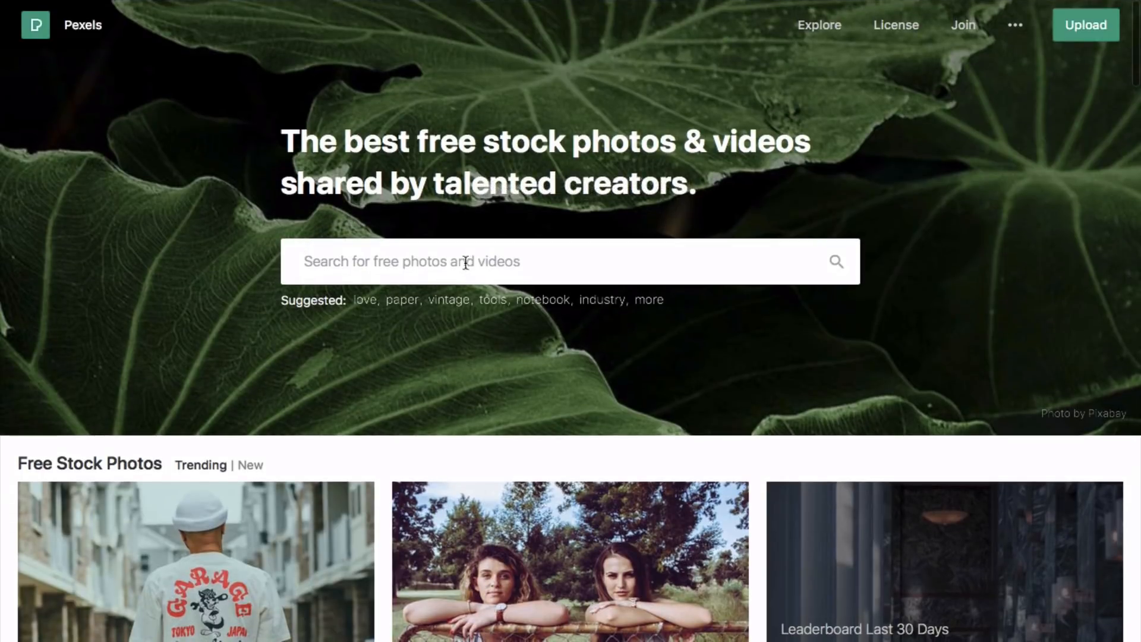
{"action": "type", "text": "adventure"}
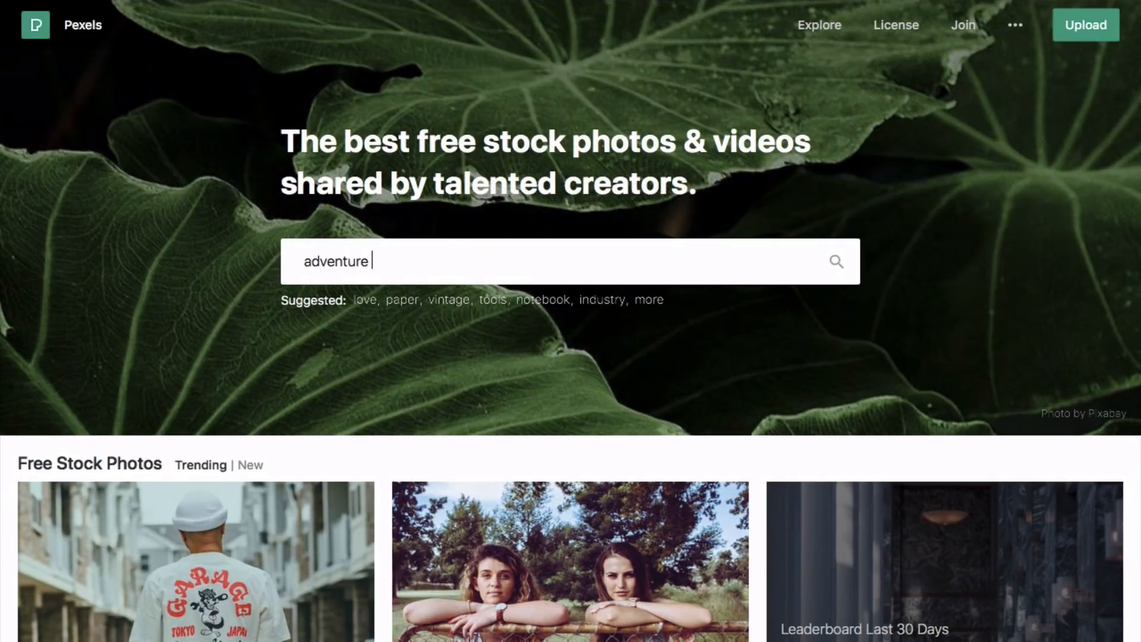
{"action": "key", "text": "Return"}
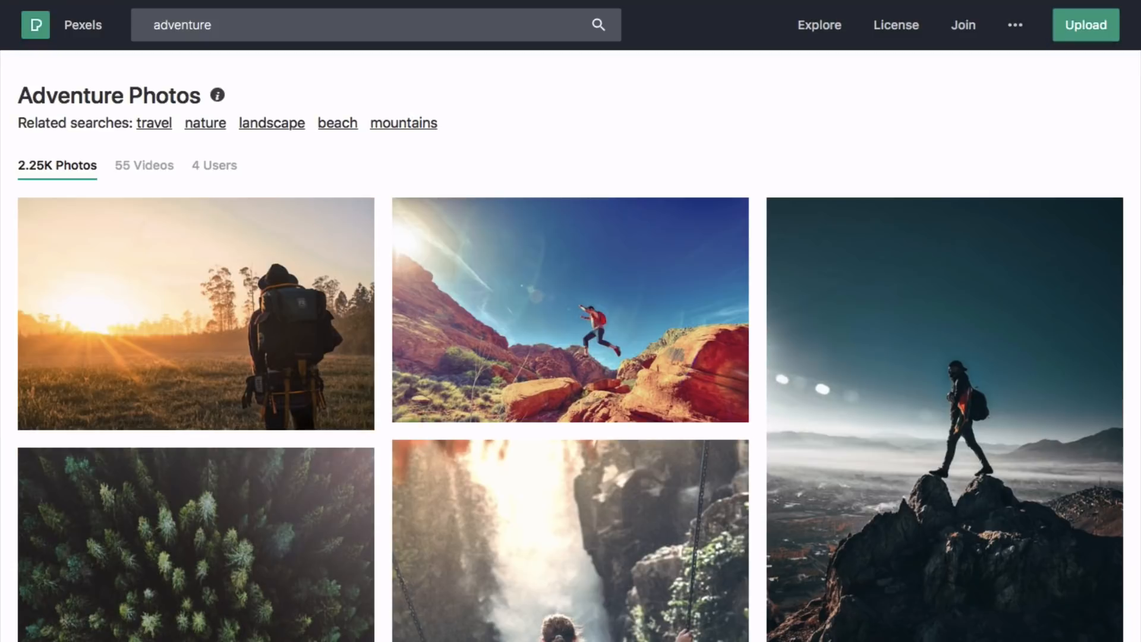
{"action": "scroll", "coordinate": [618, 359], "scroll_direction": "down", "scroll_amount": 5}
{"action": "scroll", "coordinate": [618, 359], "scroll_direction": "down", "scroll_amount": 15}
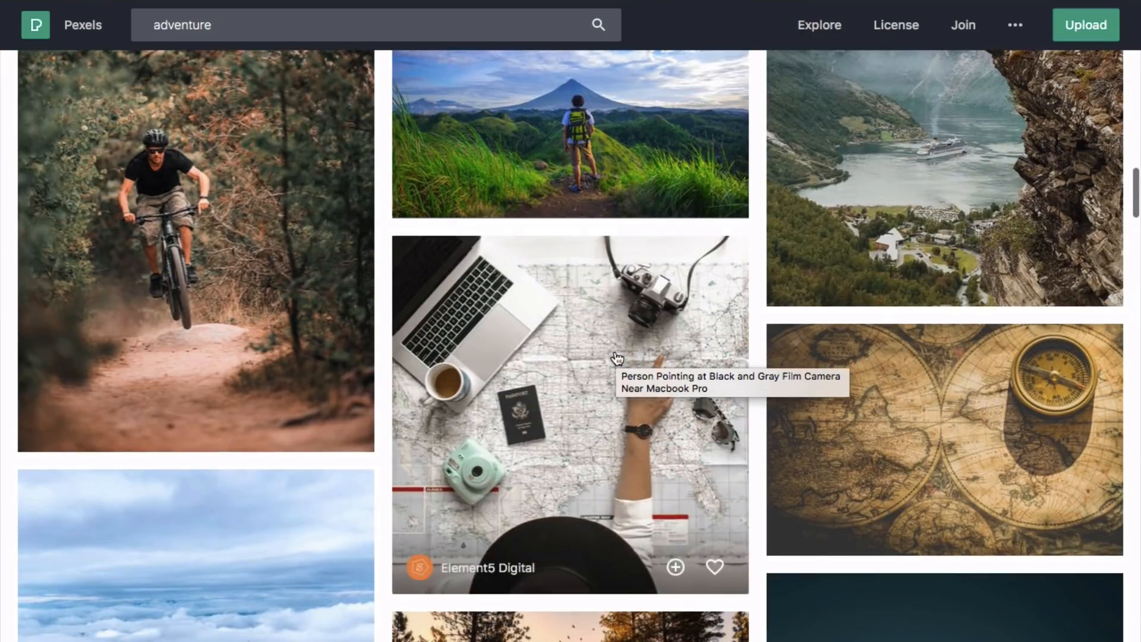
{"action": "scroll", "coordinate": [618, 358], "scroll_direction": "down", "scroll_amount": 15}
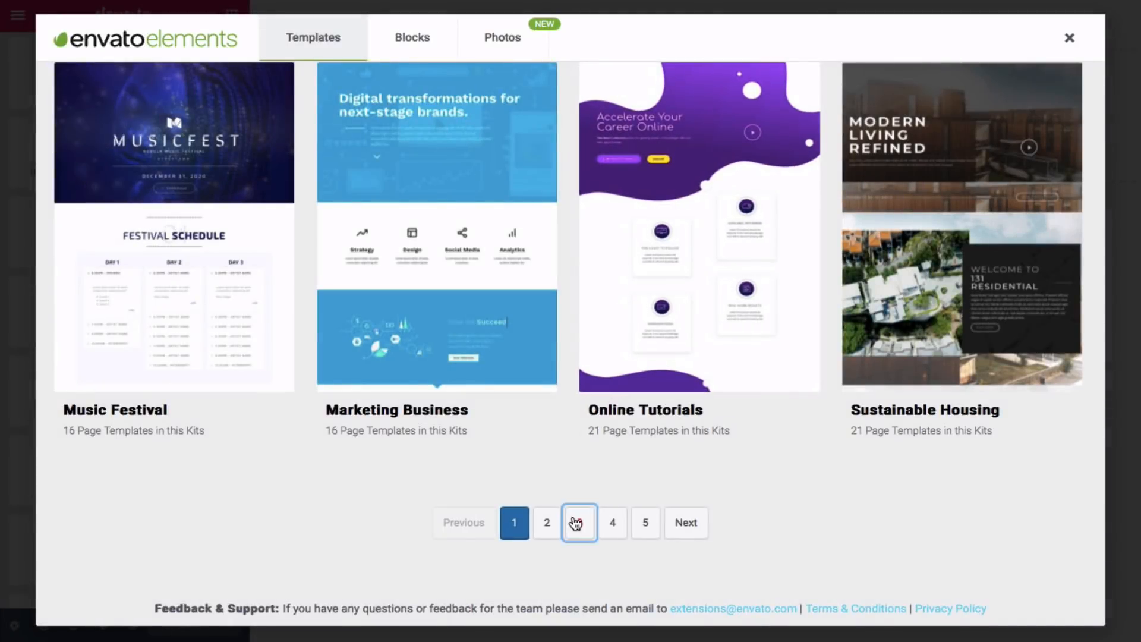
- Go to the third page of template kits and open the Tattoo Studio kit
{"action": "left_click", "coordinate": [574, 523]}
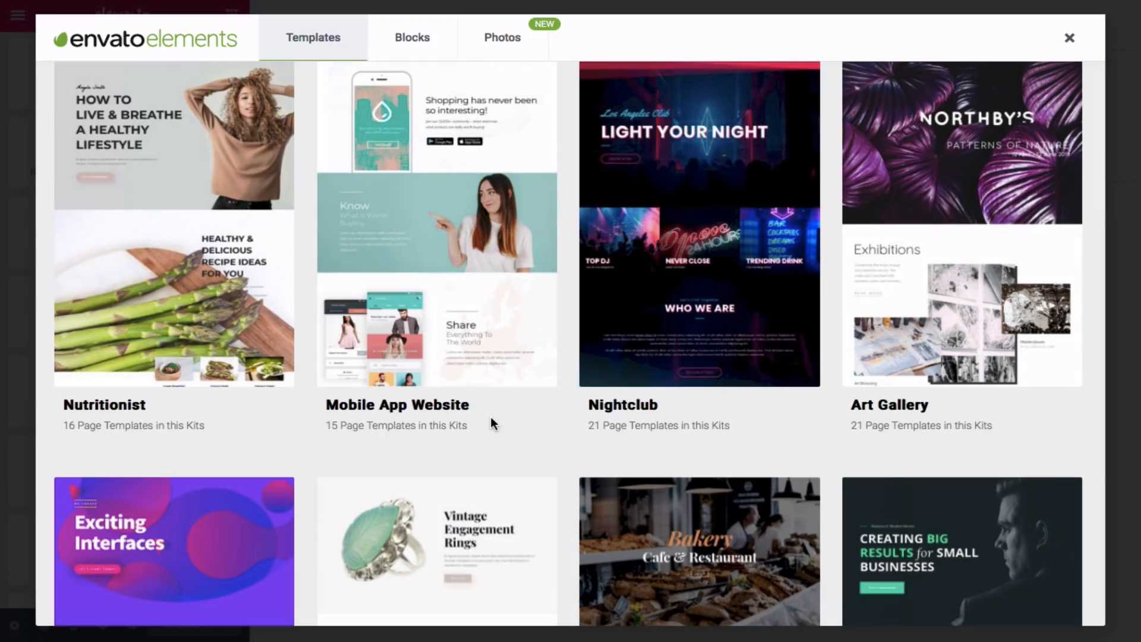
{"action": "scroll", "coordinate": [491, 422], "scroll_direction": "down", "scroll_amount": 5}
{"action": "scroll", "coordinate": [500, 429], "scroll_direction": "down", "scroll_amount": 14}
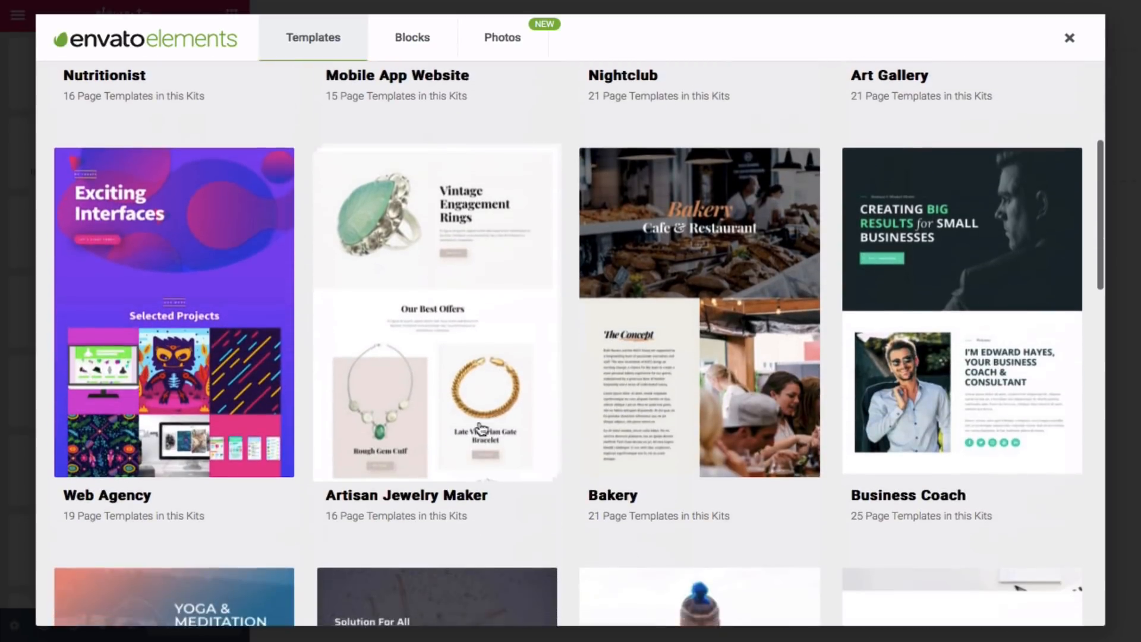
{"action": "scroll", "coordinate": [324, 465], "scroll_direction": "down", "scroll_amount": 1}
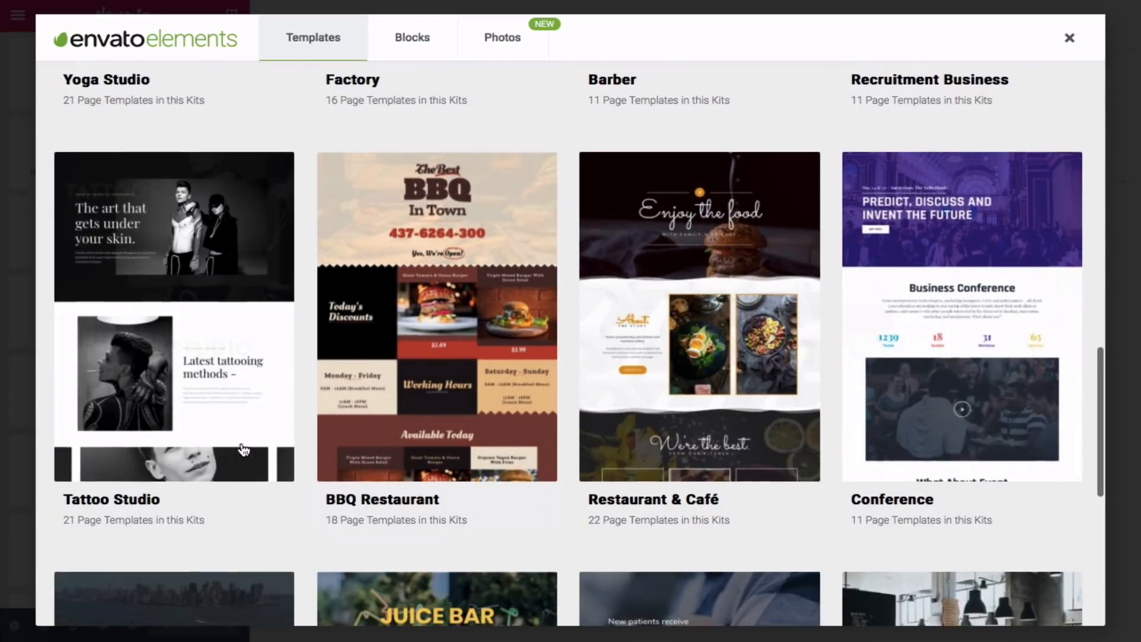
{"action": "left_click", "coordinate": [225, 416]}
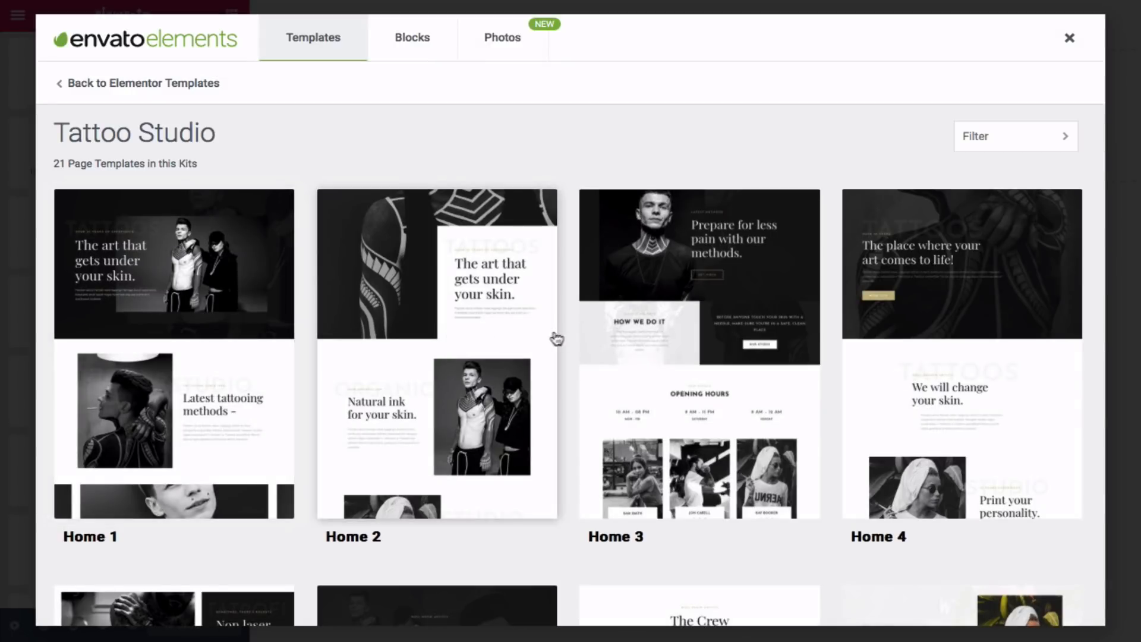
- Open the preview page of the Tattoo Studio Home 1 template
{"action": "scroll", "coordinate": [655, 335], "scroll_direction": "down", "scroll_amount": 4}
{"action": "scroll", "coordinate": [659, 336], "scroll_direction": "down", "scroll_amount": 2}
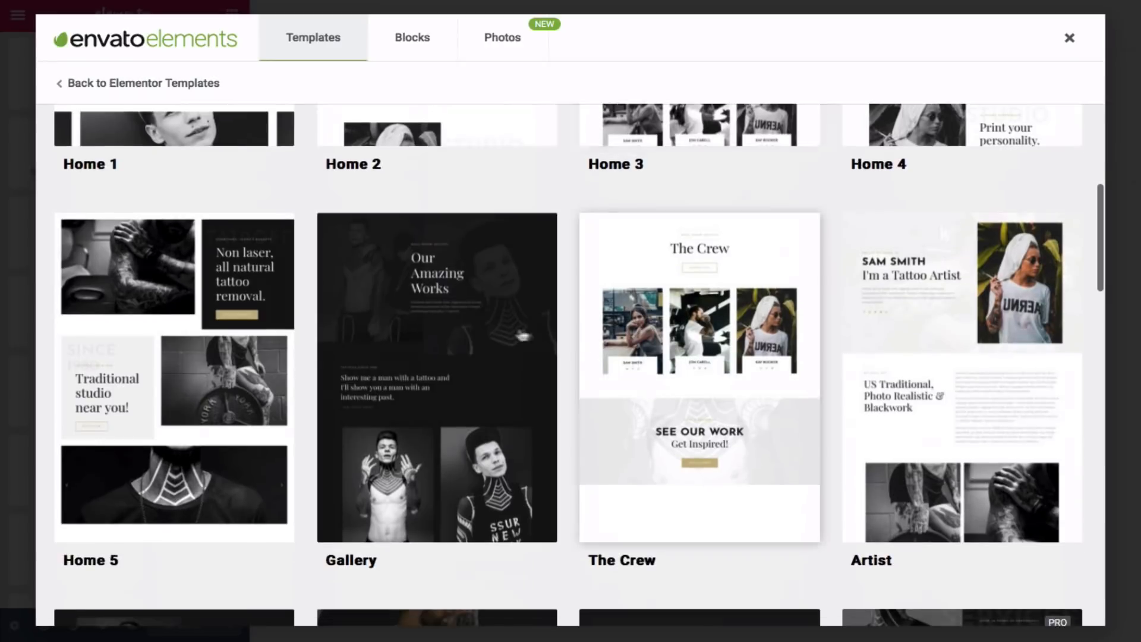
{"action": "scroll", "coordinate": [497, 333], "scroll_direction": "up", "scroll_amount": 5}
{"action": "scroll", "coordinate": [494, 336], "scroll_direction": "up", "scroll_amount": 1}
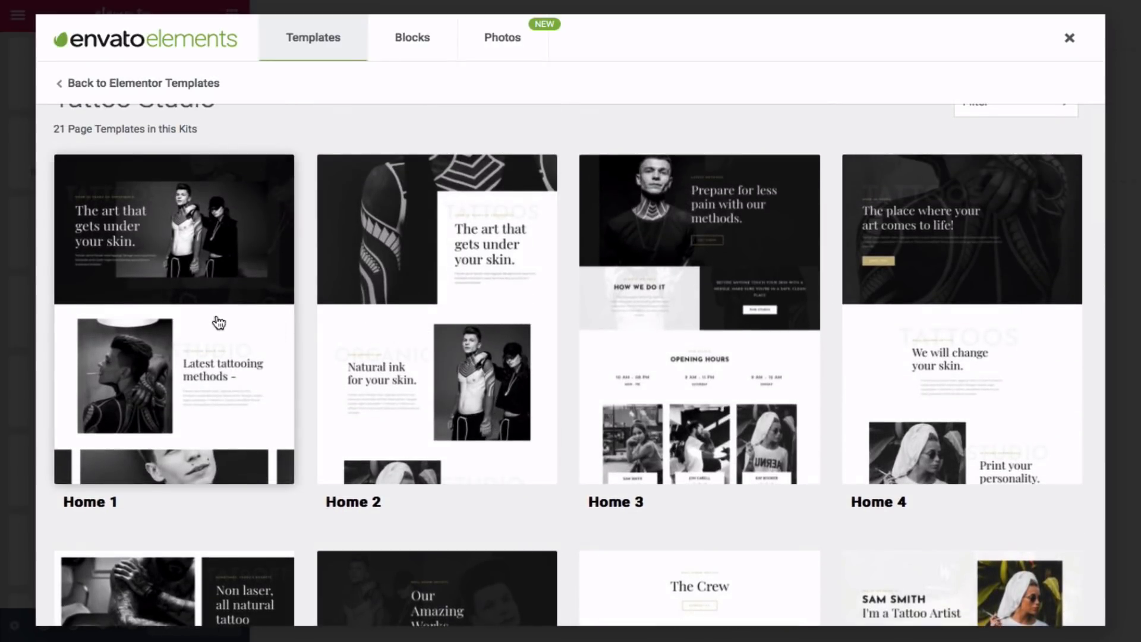
{"action": "left_click", "coordinate": [218, 322]}
{"action": "scroll", "coordinate": [219, 322], "scroll_direction": "down", "scroll_amount": 2}
{"action": "scroll", "coordinate": [219, 322], "scroll_direction": "down", "scroll_amount": 6}
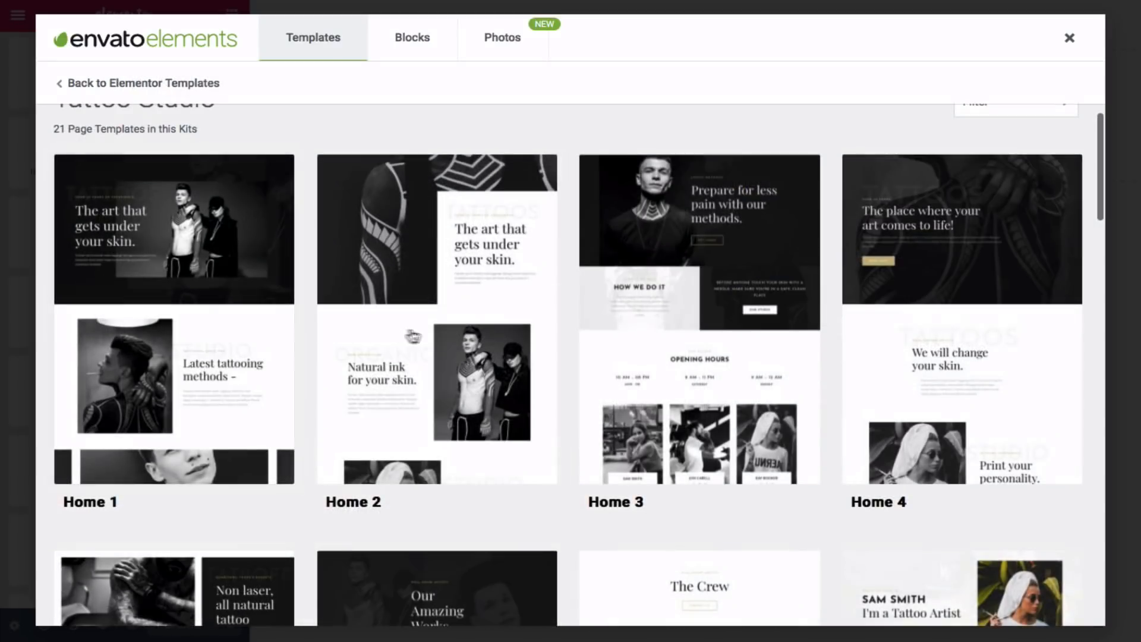
{"action": "left_click", "coordinate": [218, 322]}
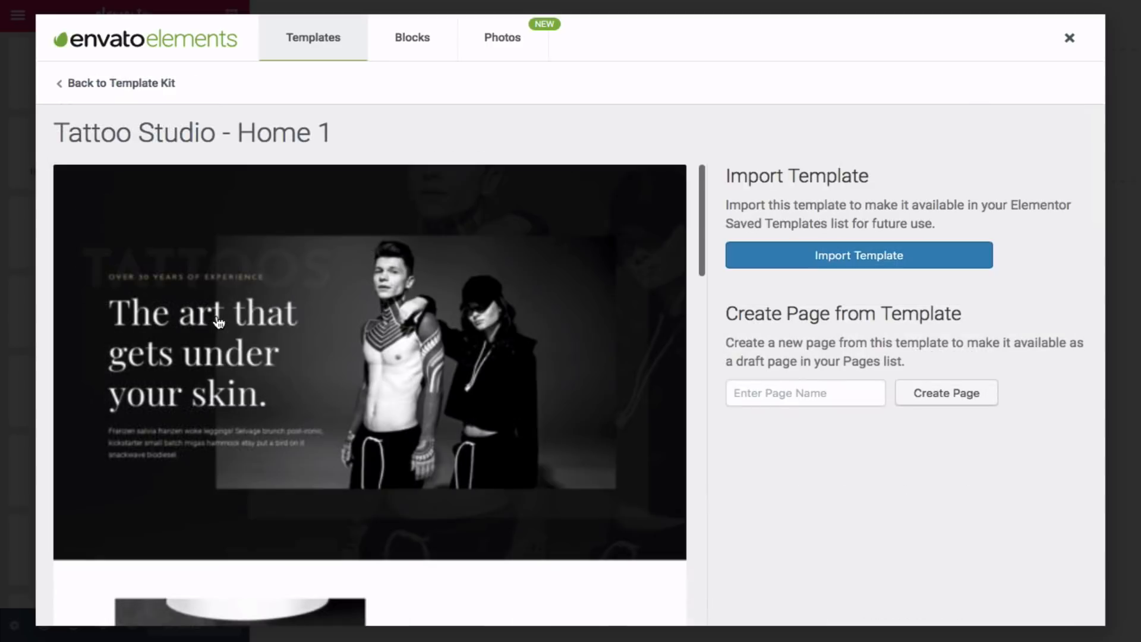
- Review the Home 1 preview, then return to the Tattoo Studio template list
{"action": "scroll", "coordinate": [219, 323], "scroll_direction": "down", "scroll_amount": 2}
{"action": "scroll", "coordinate": [219, 322], "scroll_direction": "down", "scroll_amount": 8}
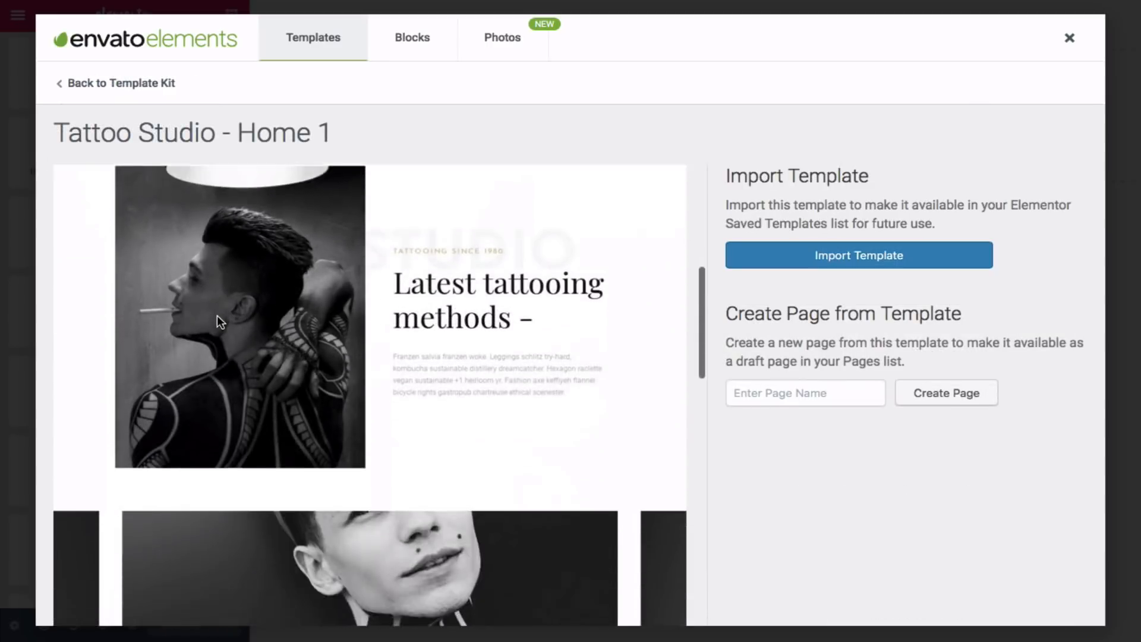
{"action": "scroll", "coordinate": [216, 316], "scroll_direction": "down", "scroll_amount": 10}
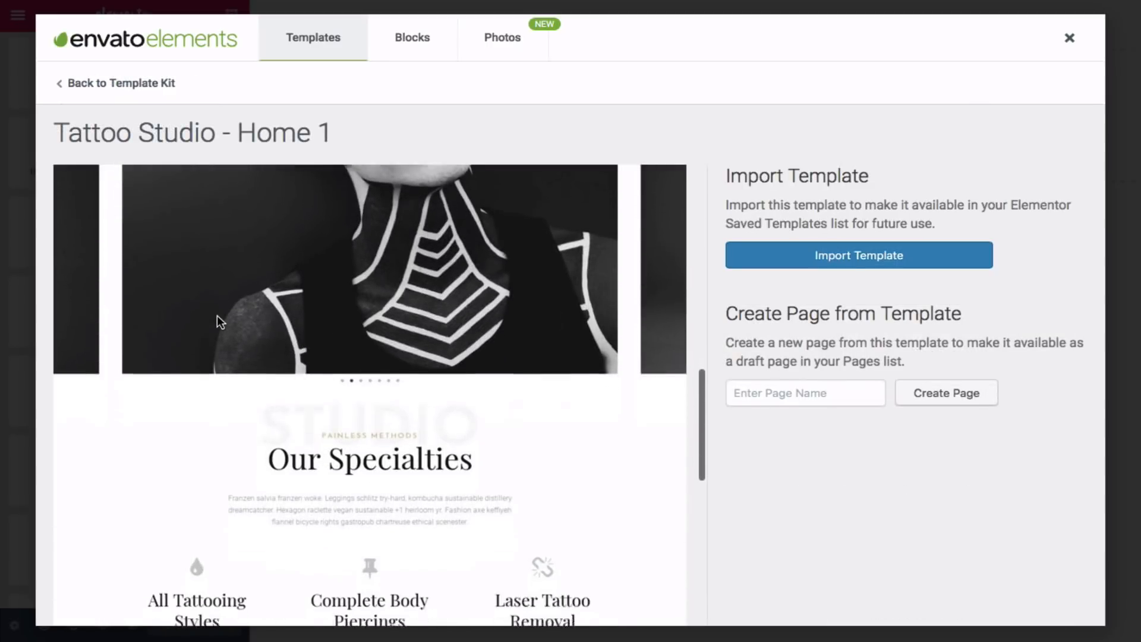
{"action": "scroll", "coordinate": [217, 320], "scroll_direction": "down", "scroll_amount": 4}
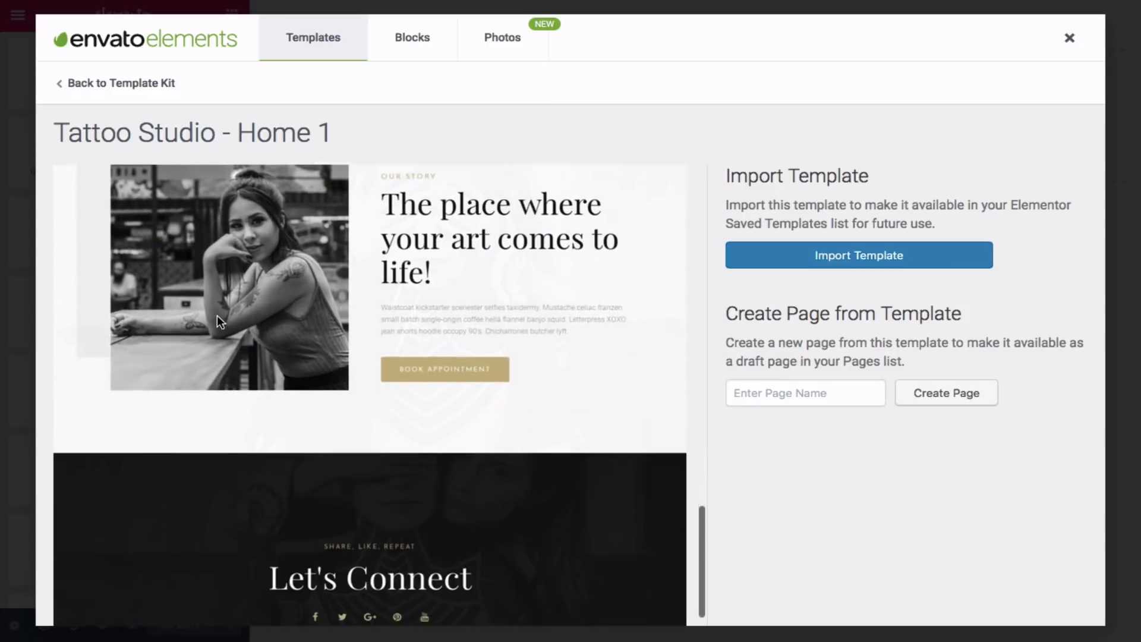
{"action": "scroll", "coordinate": [217, 321], "scroll_direction": "up", "scroll_amount": 8}
{"action": "scroll", "coordinate": [217, 318], "scroll_direction": "up", "scroll_amount": 10}
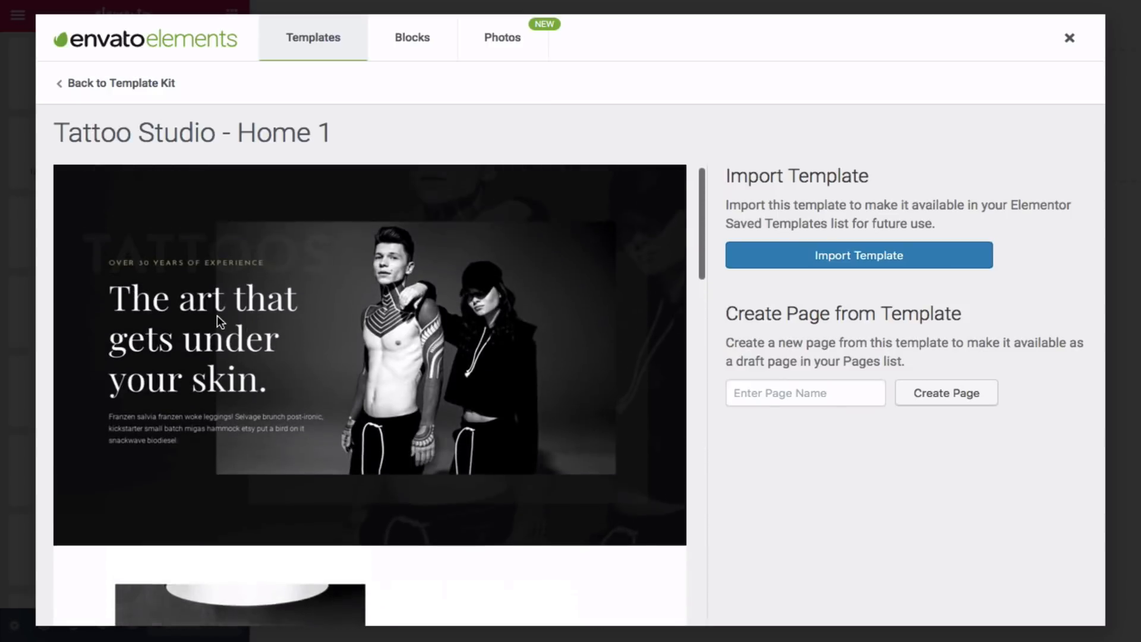
{"action": "scroll", "coordinate": [216, 321], "scroll_direction": "down", "scroll_amount": 2}
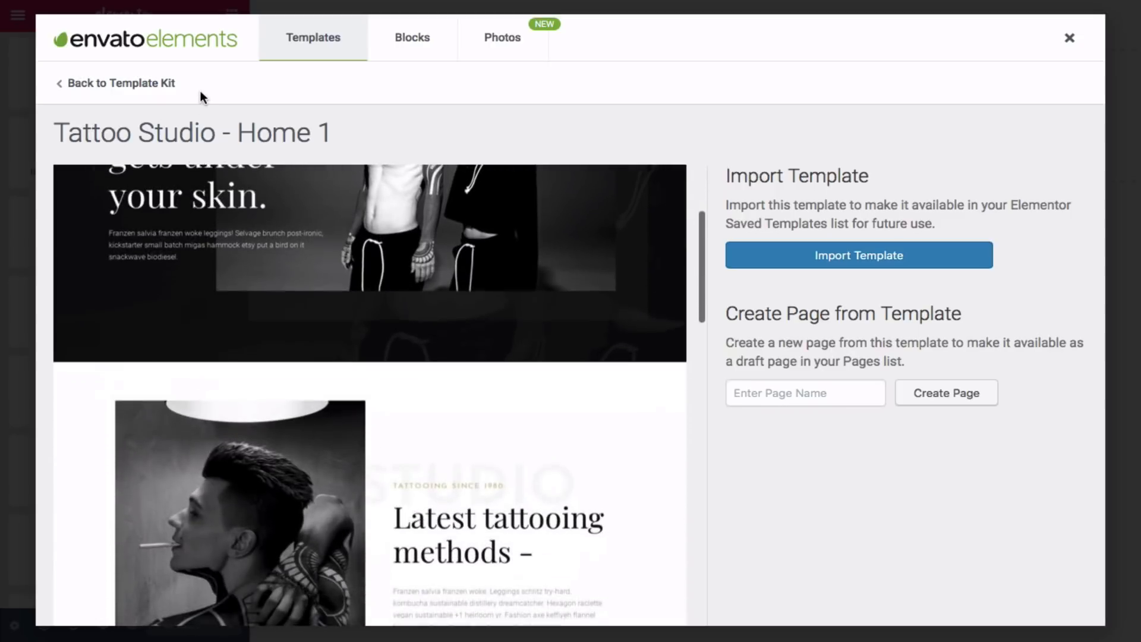
{"action": "left_click", "coordinate": [162, 84]}
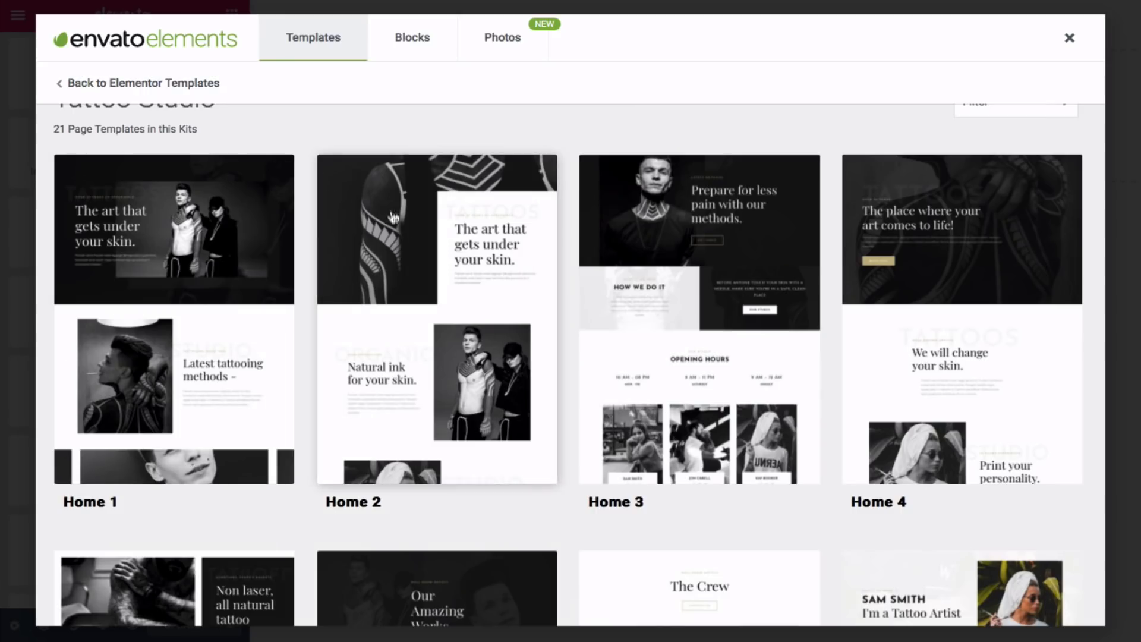
- Preview the Home 2 template, then return to the template list
{"action": "left_click", "coordinate": [406, 239]}
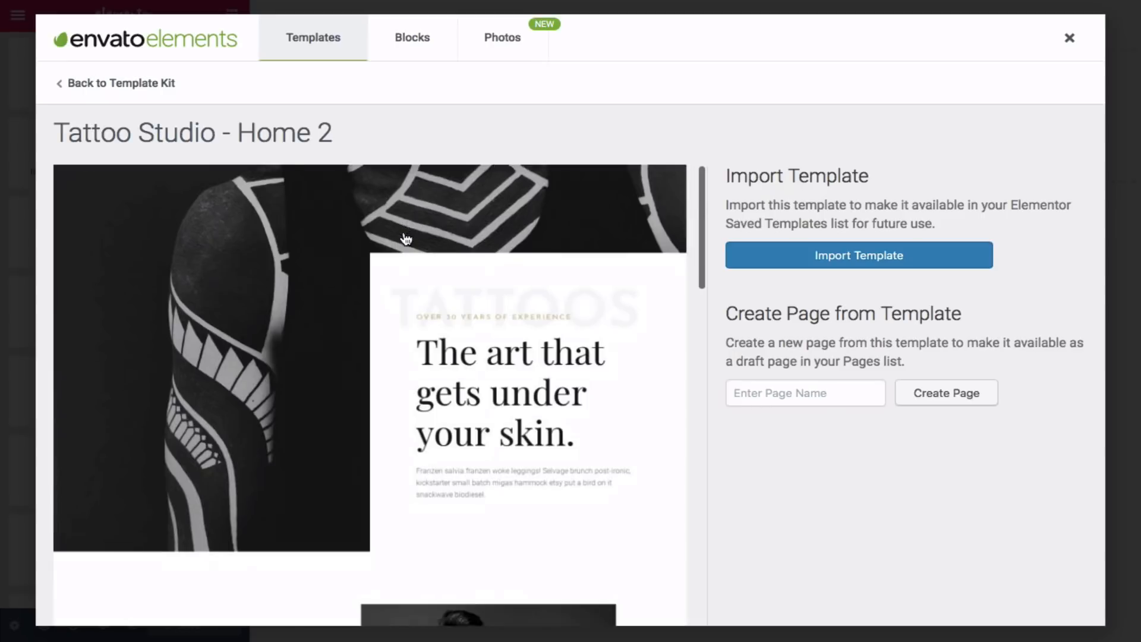
{"action": "scroll", "coordinate": [406, 239], "scroll_direction": "down", "scroll_amount": 4}
{"action": "scroll", "coordinate": [406, 239], "scroll_direction": "up", "scroll_amount": 4}
{"action": "scroll", "coordinate": [405, 239], "scroll_direction": "down", "scroll_amount": 20}
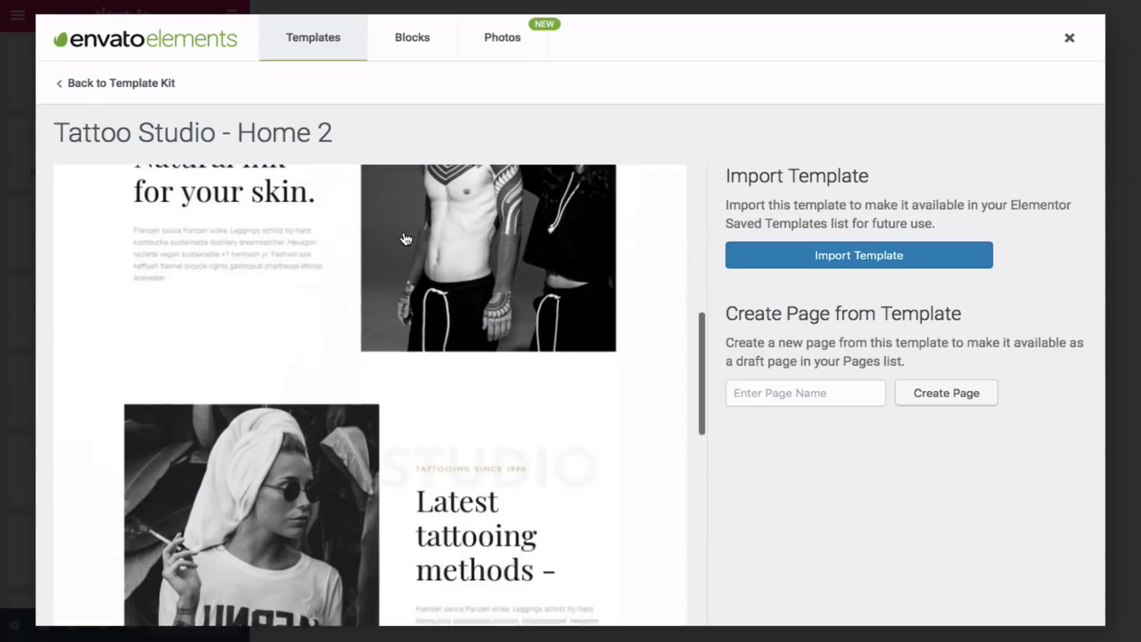
{"action": "scroll", "coordinate": [406, 239], "scroll_direction": "down", "scroll_amount": 10}
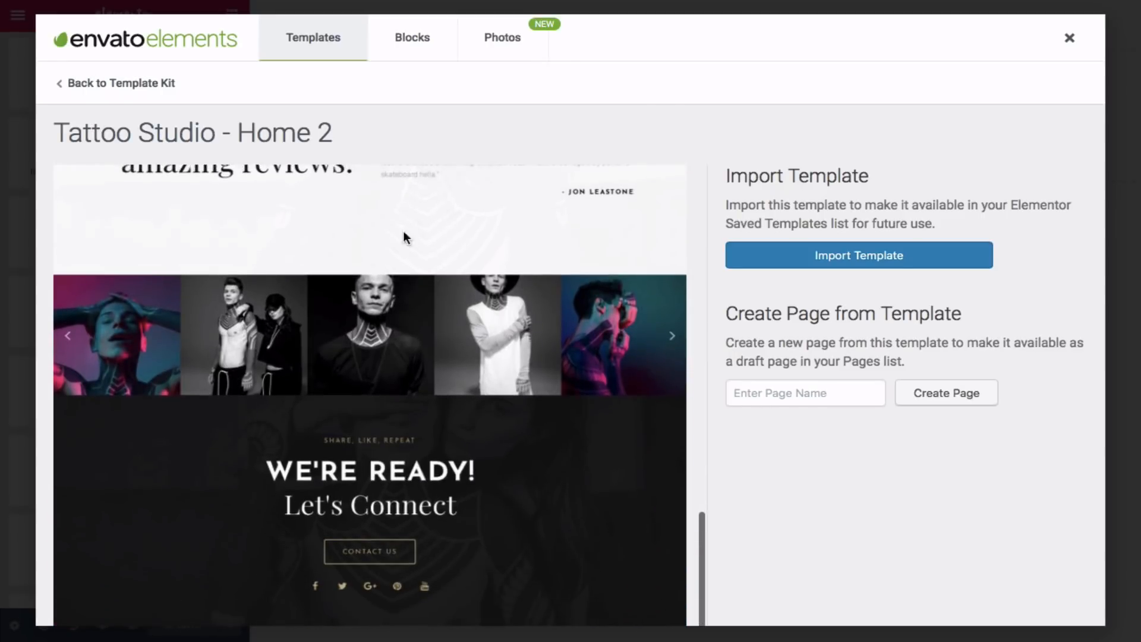
{"action": "scroll", "coordinate": [404, 233], "scroll_direction": "up", "scroll_amount": 15}
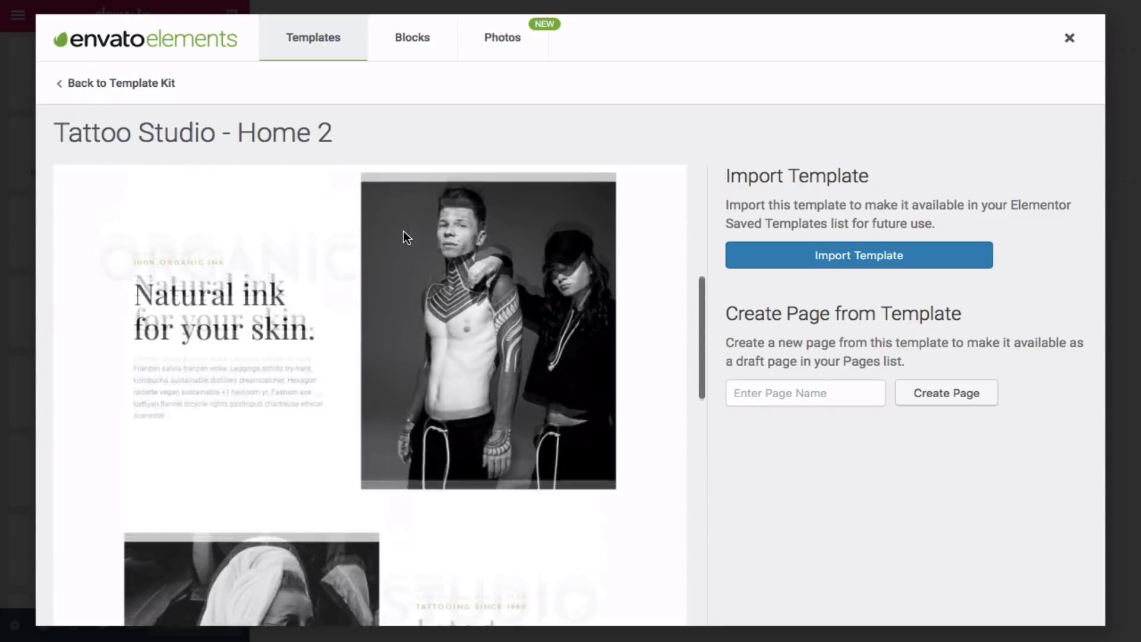
{"action": "scroll", "coordinate": [403, 237], "scroll_direction": "up", "scroll_amount": 3}
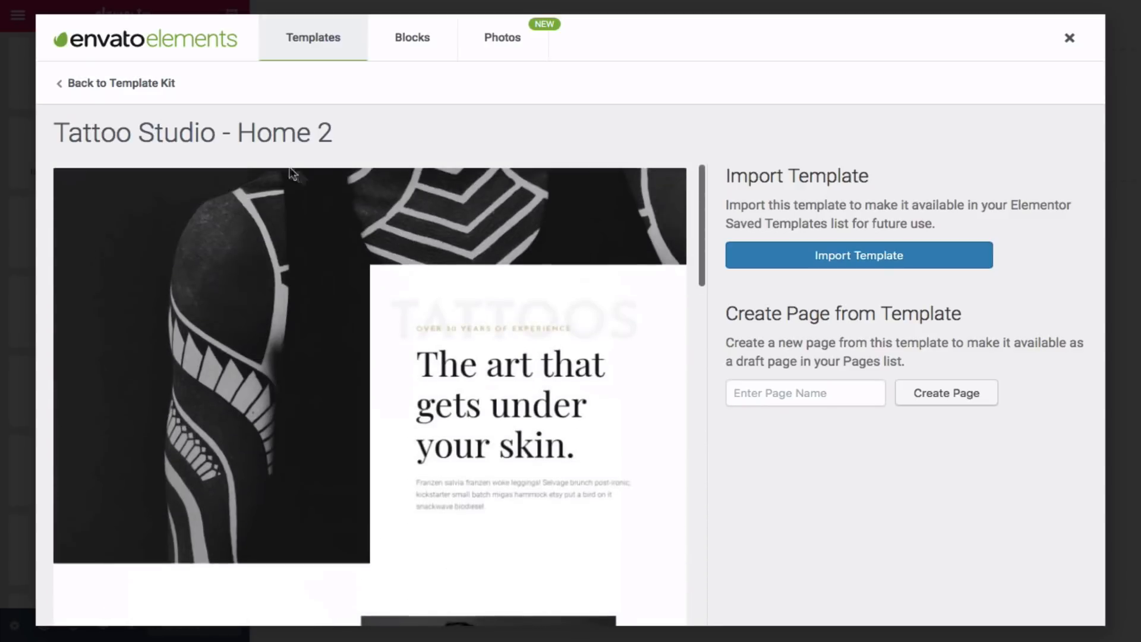
{"action": "left_click", "coordinate": [138, 87]}
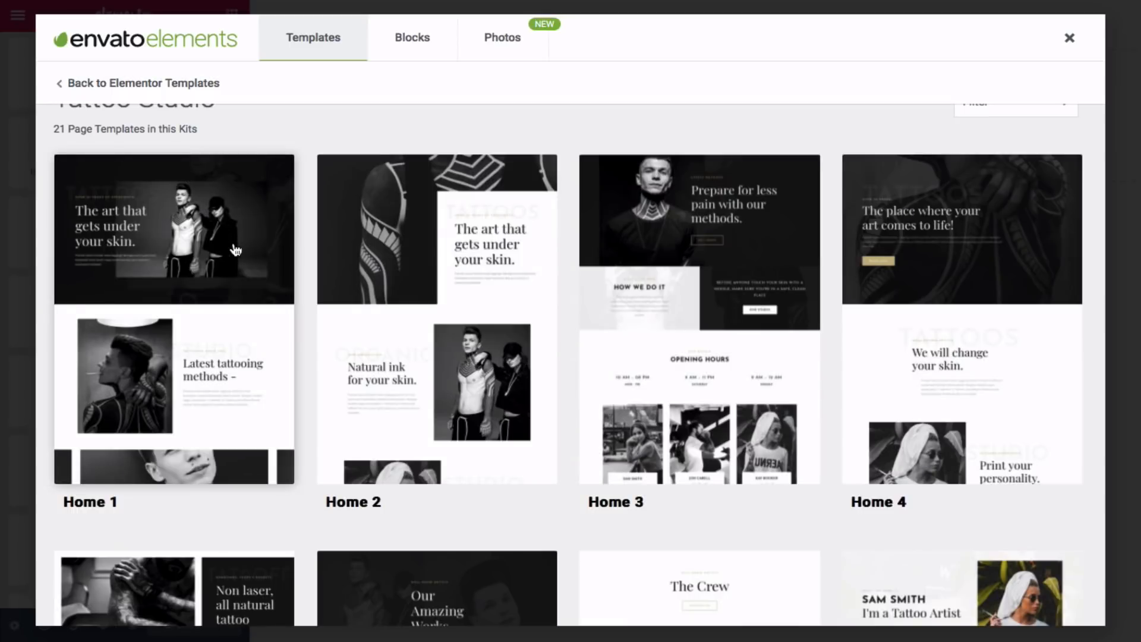
- Import the Tattoo Studio Home 1 template into the library
{"action": "scroll", "coordinate": [236, 249], "scroll_direction": "down", "scroll_amount": 6}
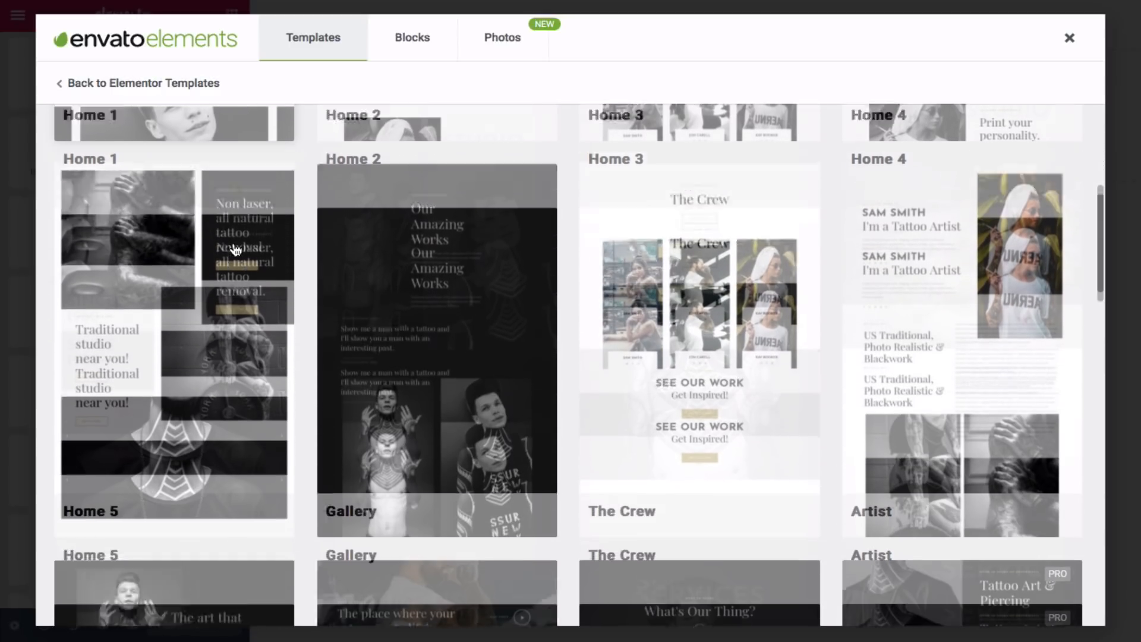
{"action": "scroll", "coordinate": [236, 250], "scroll_direction": "down", "scroll_amount": 3}
{"action": "scroll", "coordinate": [235, 250], "scroll_direction": "up", "scroll_amount": 2}
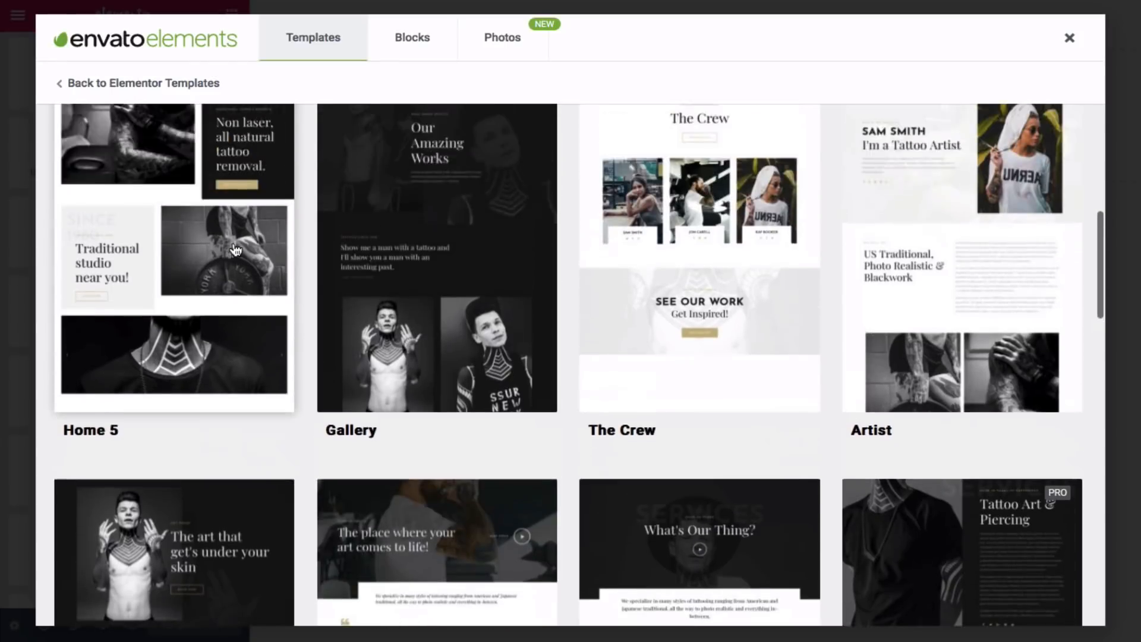
{"action": "scroll", "coordinate": [236, 250], "scroll_direction": "up", "scroll_amount": 6}
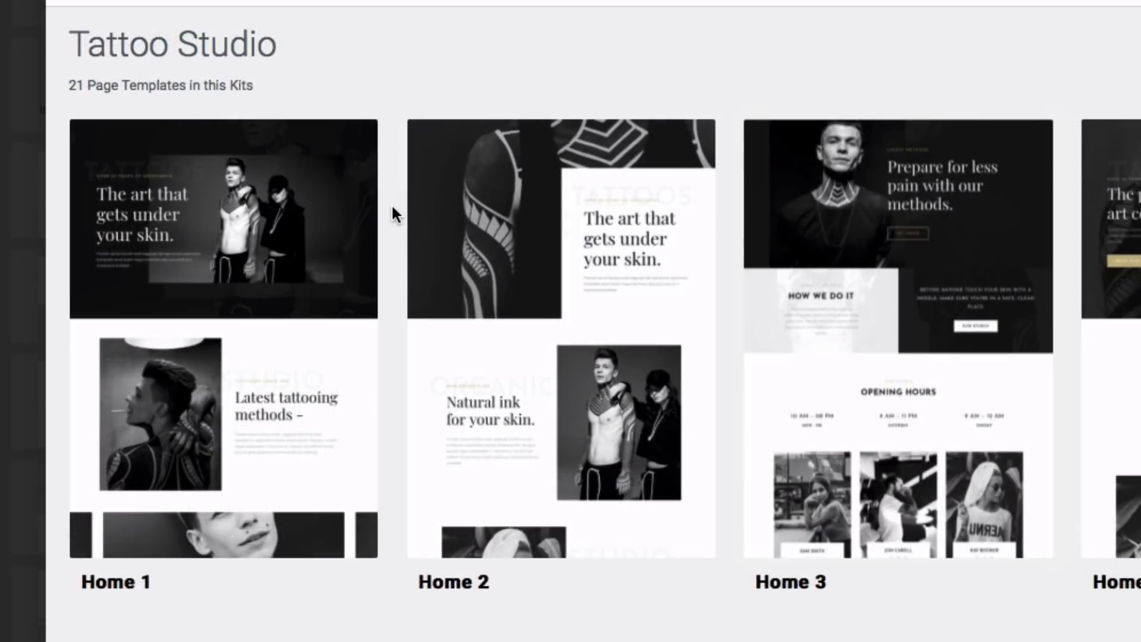
{"action": "left_click", "coordinate": [310, 220]}
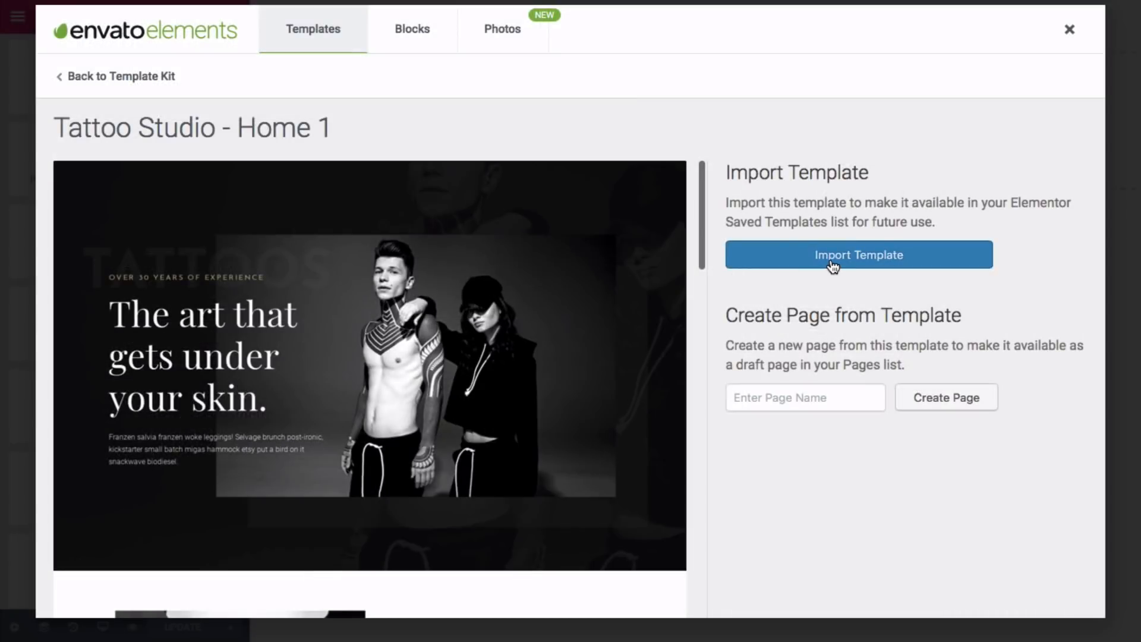
{"action": "left_click", "coordinate": [833, 265]}
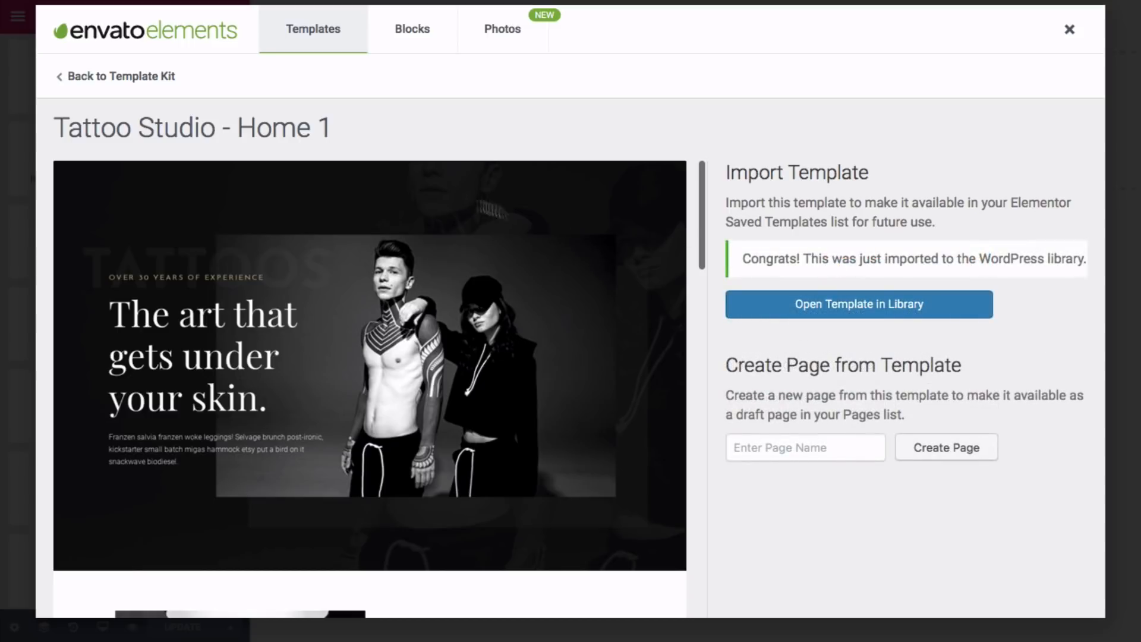
- Import the Home 2 template as well and close the template browser
{"action": "left_click", "coordinate": [106, 78]}
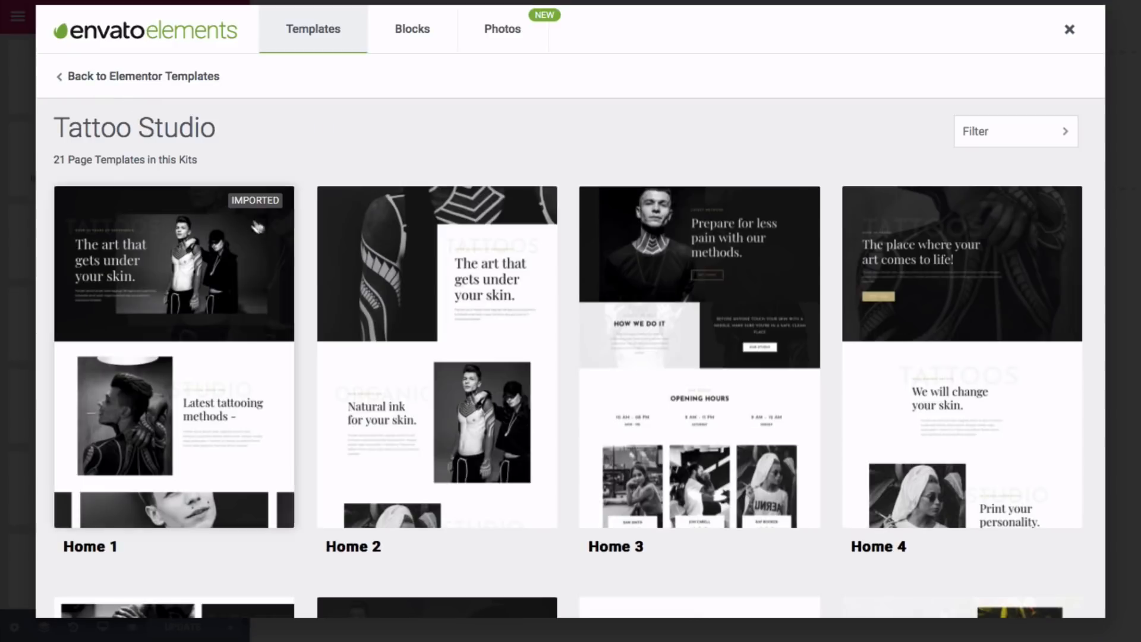
{"action": "left_click", "coordinate": [464, 284]}
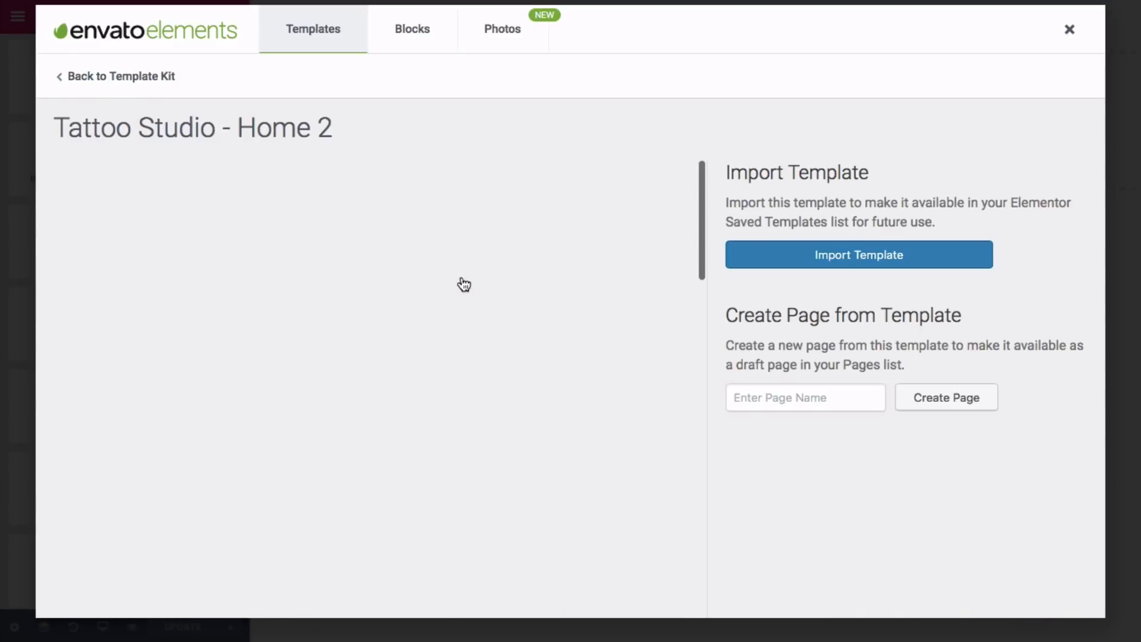
{"action": "left_click", "coordinate": [800, 265]}
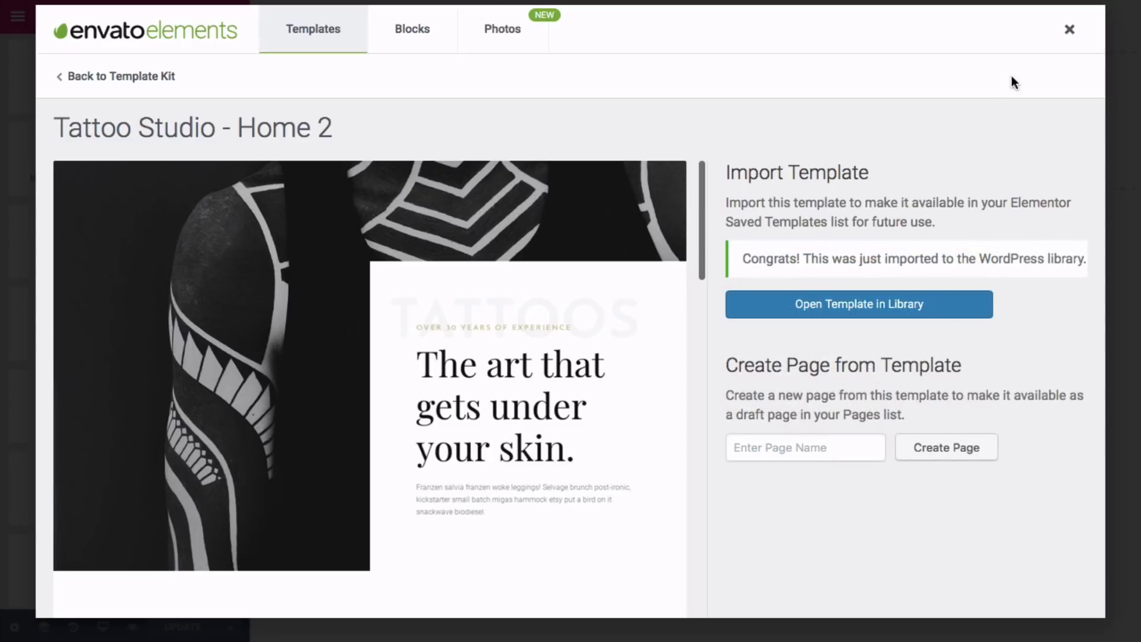
{"action": "left_click", "coordinate": [1069, 30]}
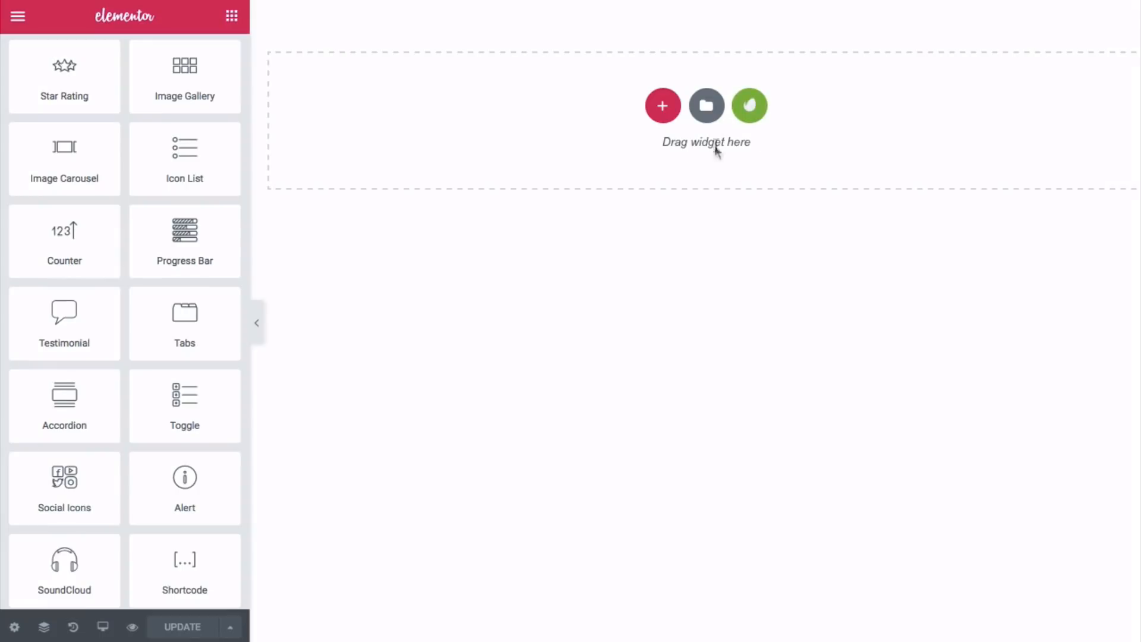
- Open the Elementor Library and browse page templates like Landing Page – Hotel and Homepage – Restaurant
{"action": "left_click", "coordinate": [707, 107]}
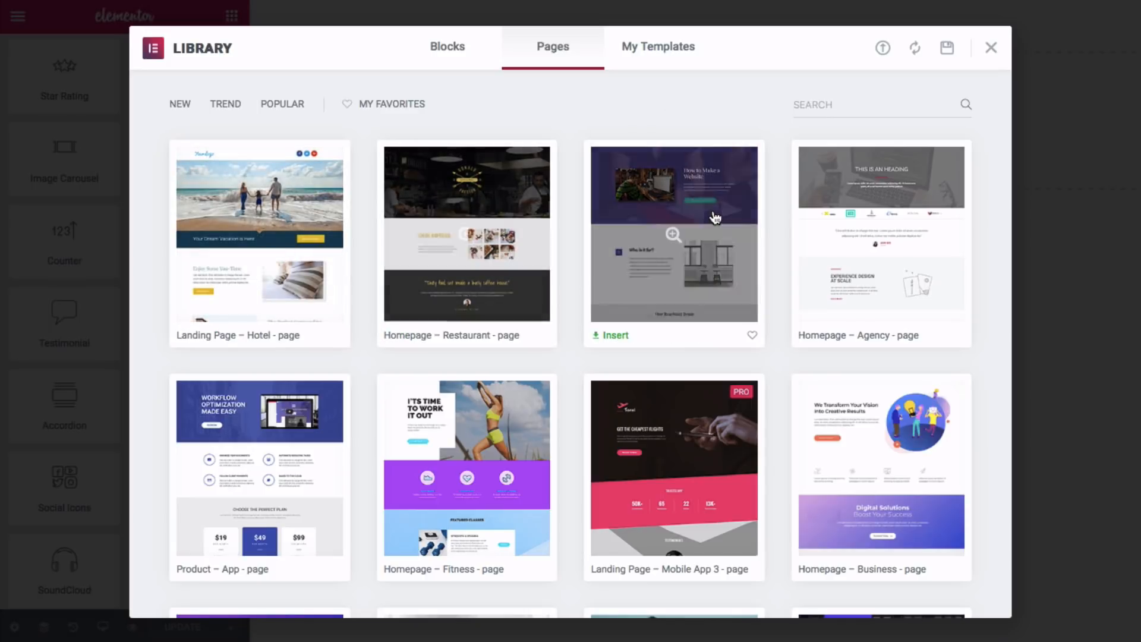
{"action": "scroll", "coordinate": [715, 218], "scroll_direction": "down", "scroll_amount": 1}
{"action": "scroll", "coordinate": [715, 218], "scroll_direction": "down", "scroll_amount": 7}
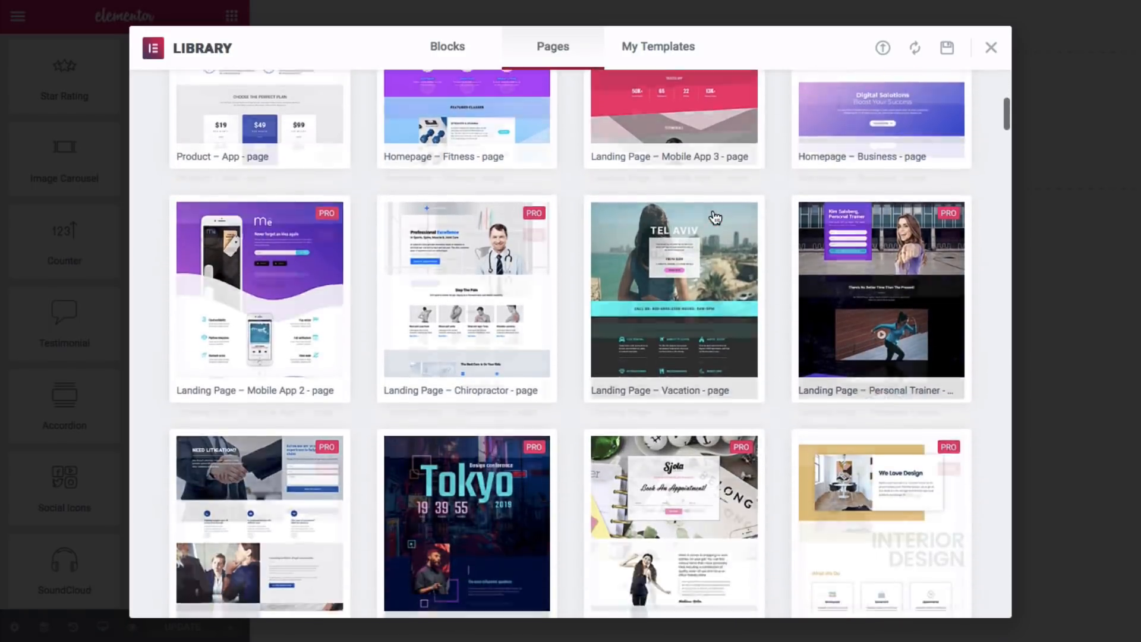
{"action": "scroll", "coordinate": [715, 217], "scroll_direction": "down", "scroll_amount": 6}
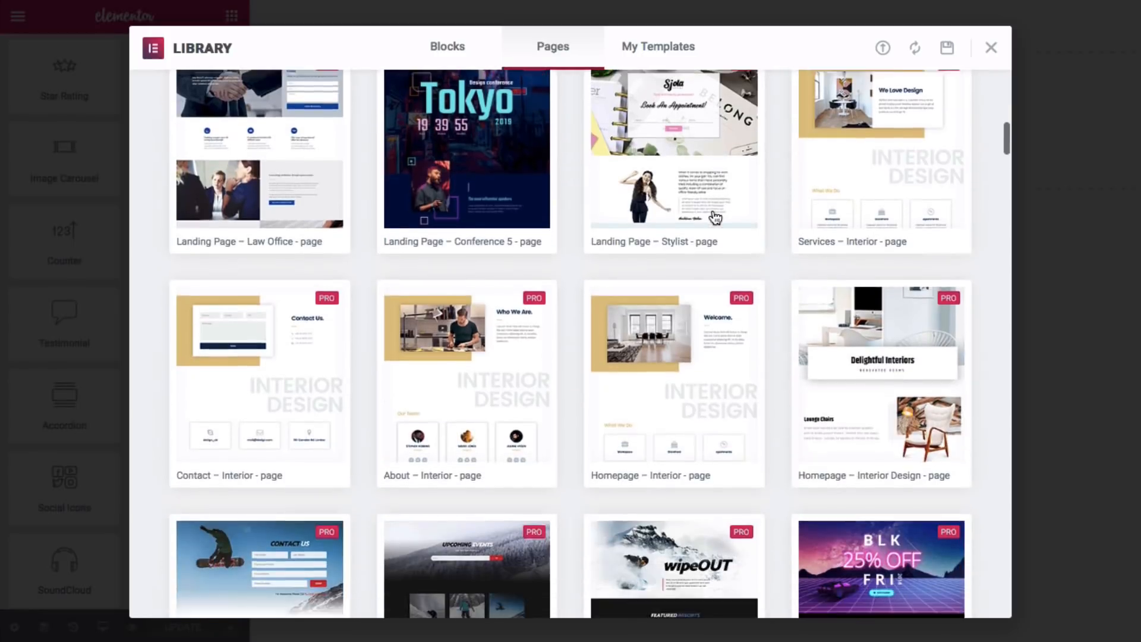
{"action": "scroll", "coordinate": [715, 218], "scroll_direction": "down", "scroll_amount": 4}
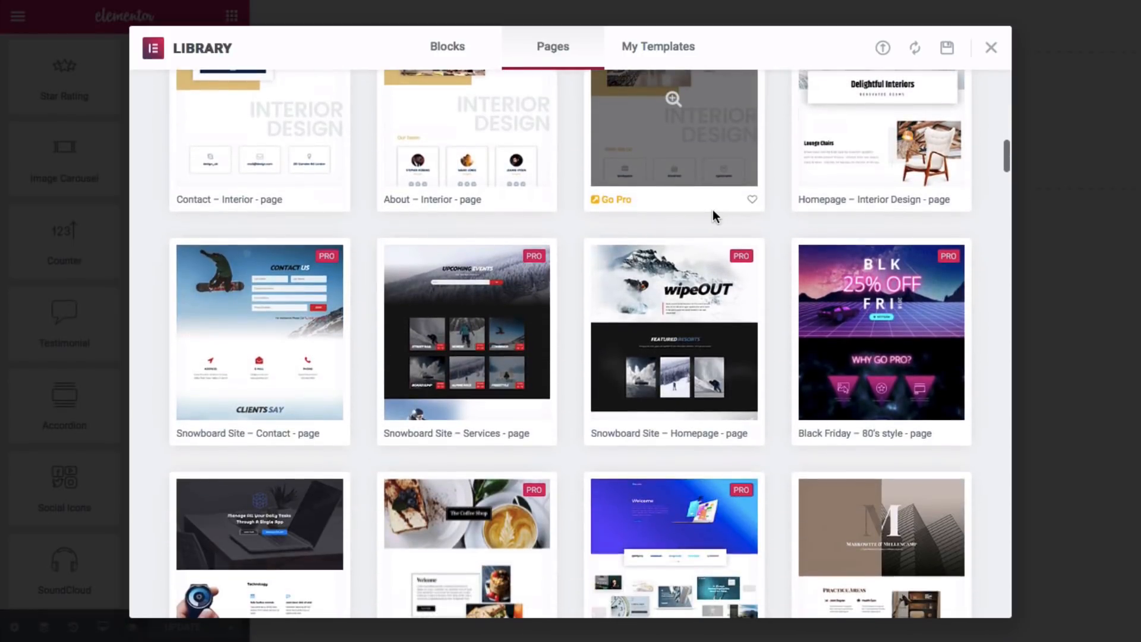
{"action": "scroll", "coordinate": [712, 209], "scroll_direction": "down", "scroll_amount": 1}
{"action": "scroll", "coordinate": [713, 213], "scroll_direction": "up", "scroll_amount": 5}
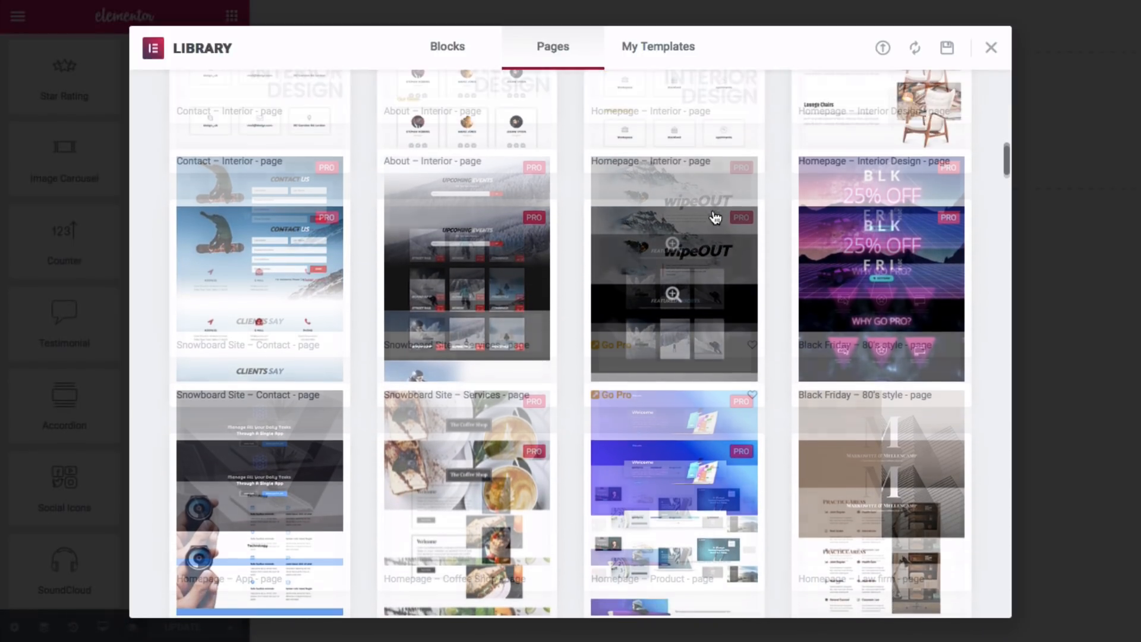
{"action": "scroll", "coordinate": [715, 217], "scroll_direction": "up", "scroll_amount": 12}
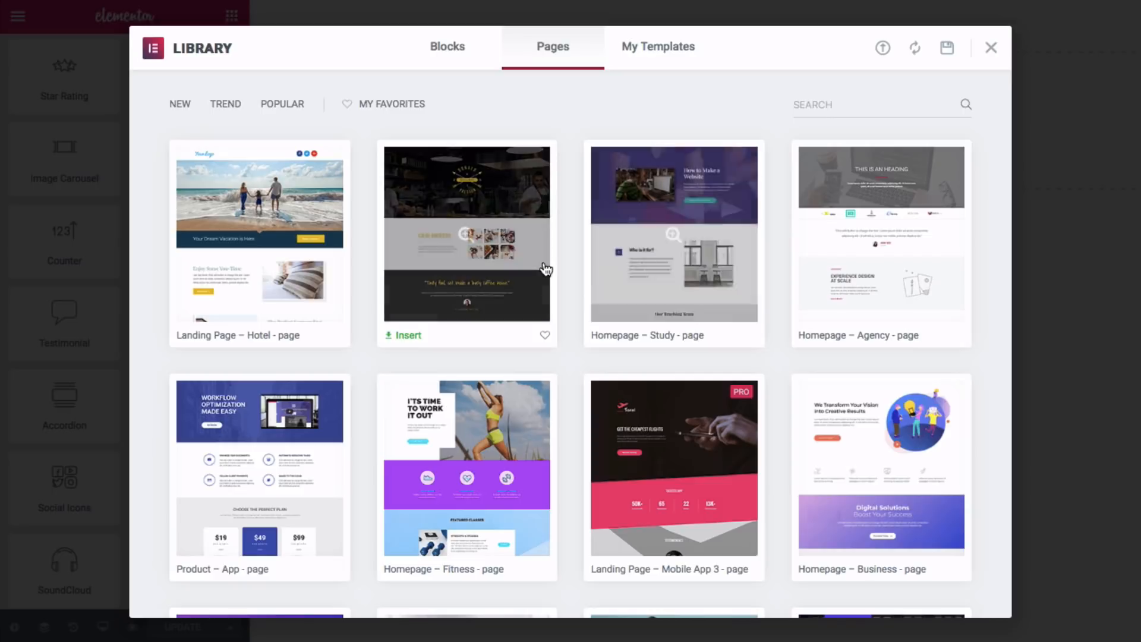
- Insert 'Tattoo Studio > Home 1' from My Templates, including its document settings
{"action": "left_click", "coordinate": [647, 55]}
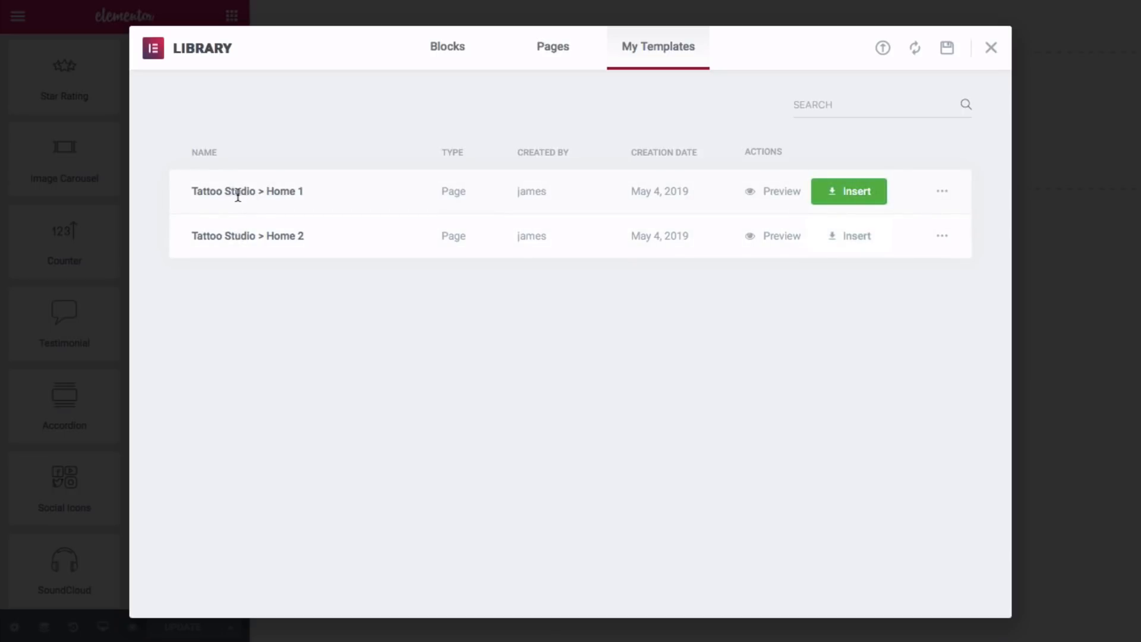
{"action": "left_click", "coordinate": [851, 194]}
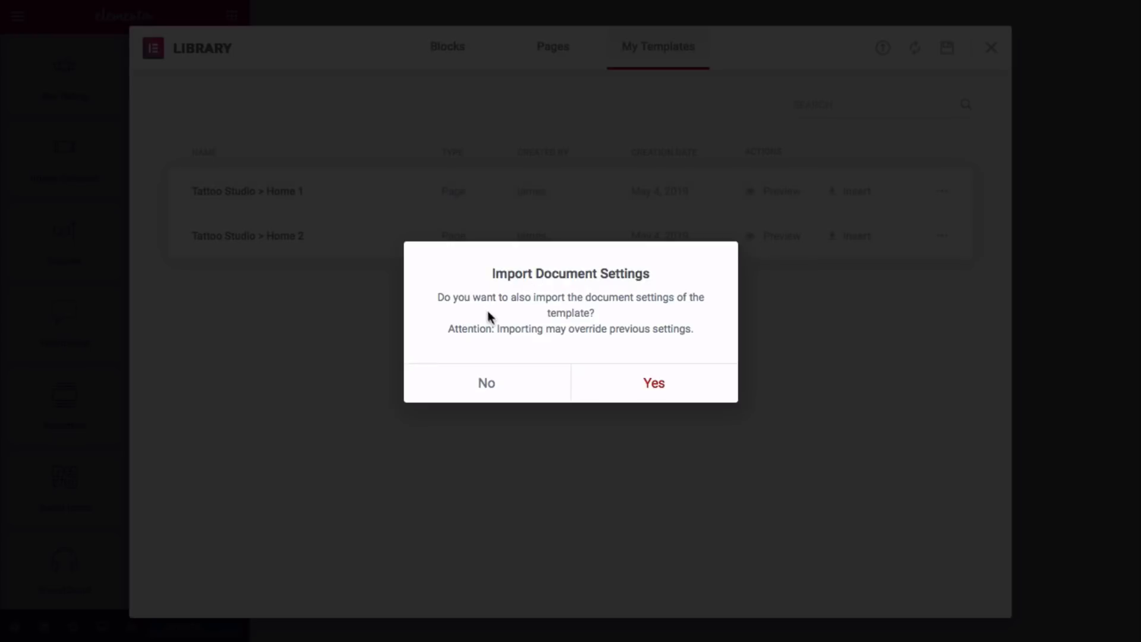
{"action": "left_click", "coordinate": [652, 387]}
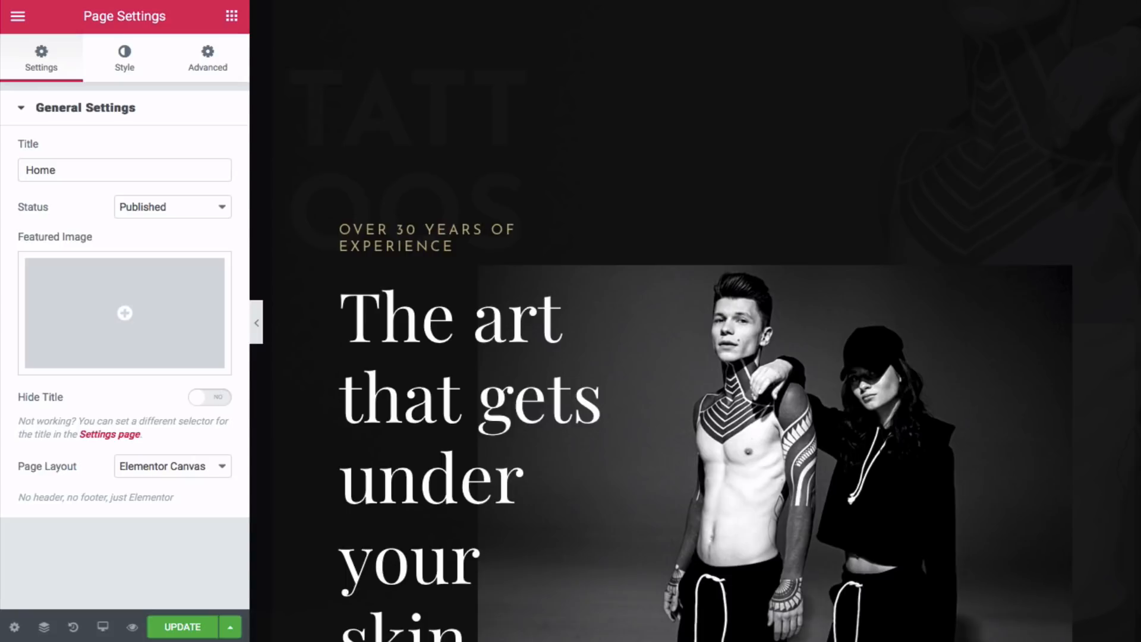
- Review the inserted tattoo page, then select the 7-image carousel to edit it
{"action": "scroll", "coordinate": [650, 385], "scroll_direction": "down", "scroll_amount": 15}
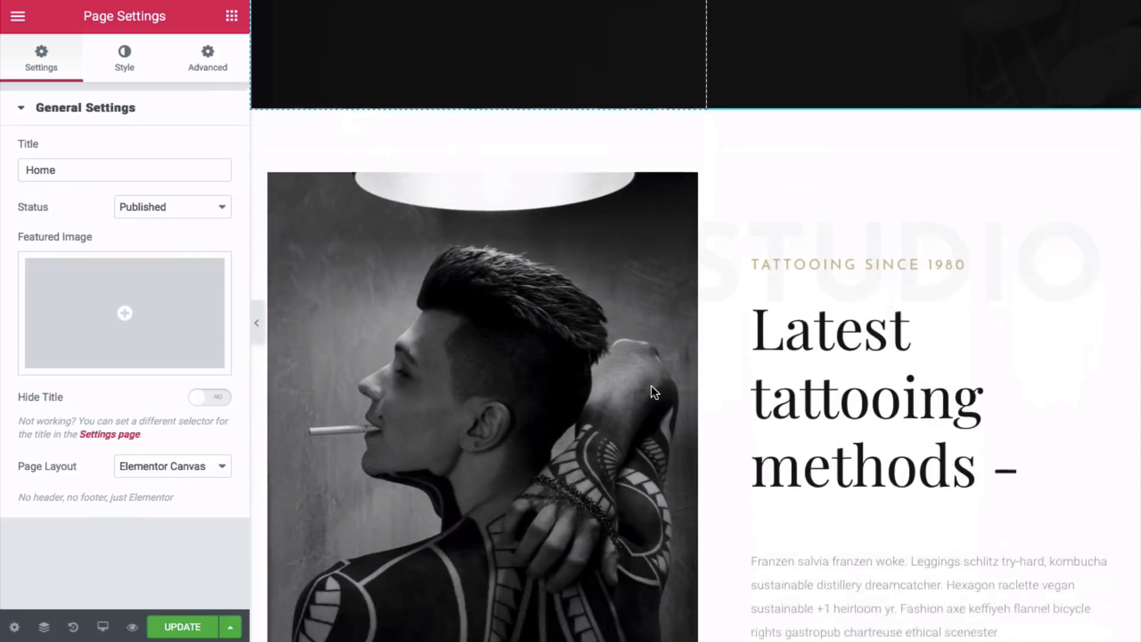
{"action": "scroll", "coordinate": [651, 385], "scroll_direction": "down", "scroll_amount": 15}
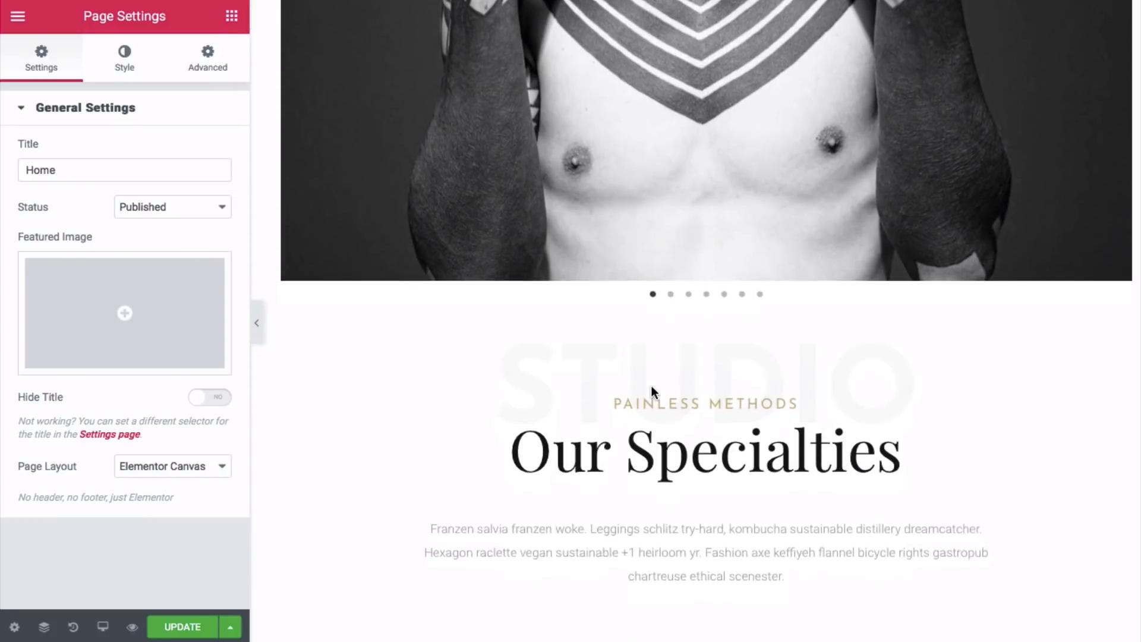
{"action": "scroll", "coordinate": [651, 392], "scroll_direction": "down", "scroll_amount": 15}
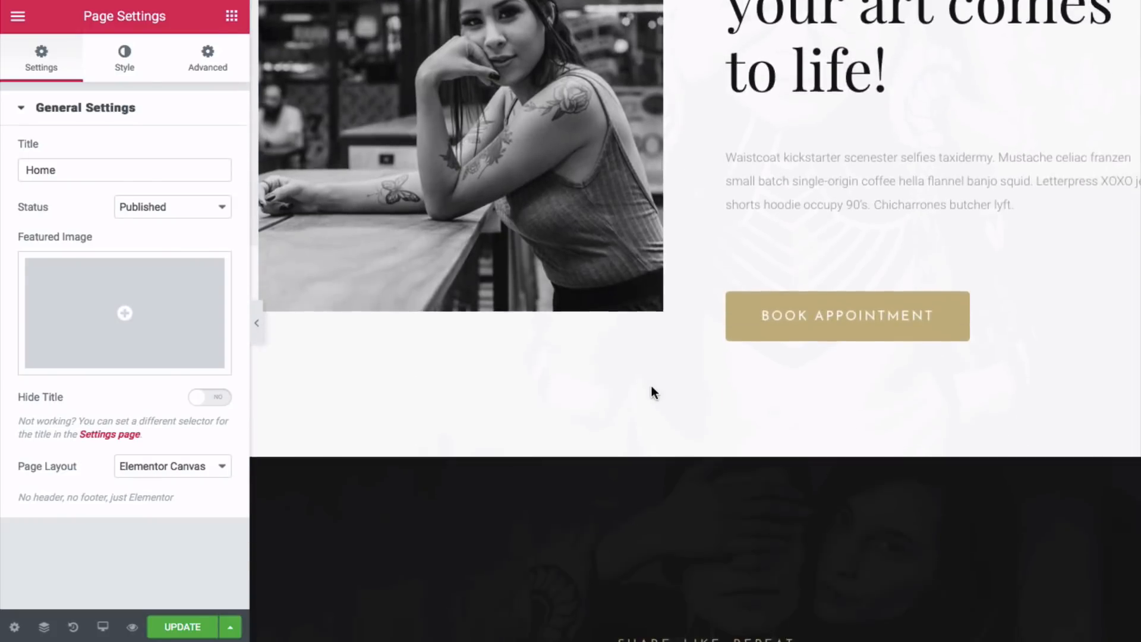
{"action": "scroll", "coordinate": [651, 386], "scroll_direction": "down", "scroll_amount": 8}
{"action": "scroll", "coordinate": [651, 386], "scroll_direction": "up", "scroll_amount": 12}
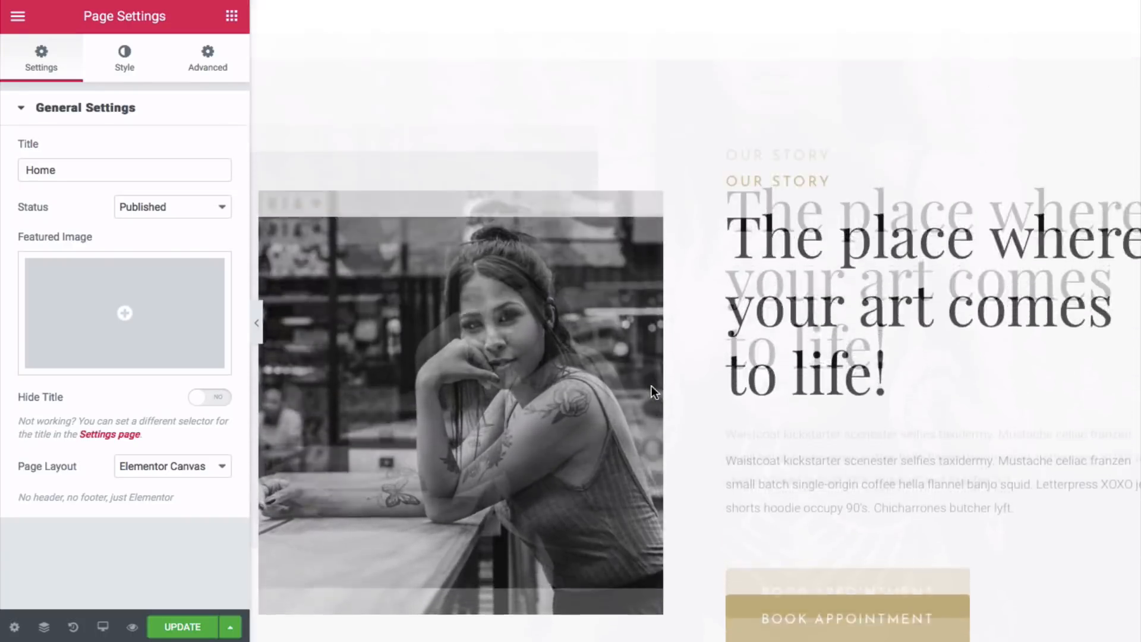
{"action": "scroll", "coordinate": [650, 385], "scroll_direction": "up", "scroll_amount": 12}
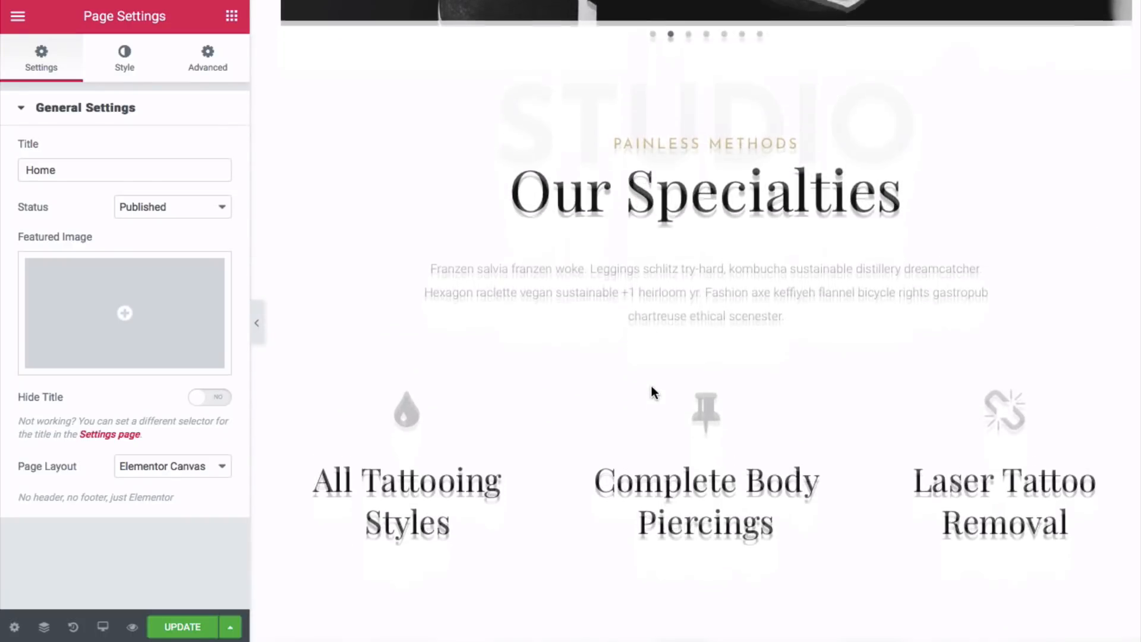
{"action": "scroll", "coordinate": [651, 392], "scroll_direction": "down", "scroll_amount": 2}
{"action": "scroll", "coordinate": [649, 386], "scroll_direction": "up", "scroll_amount": 8}
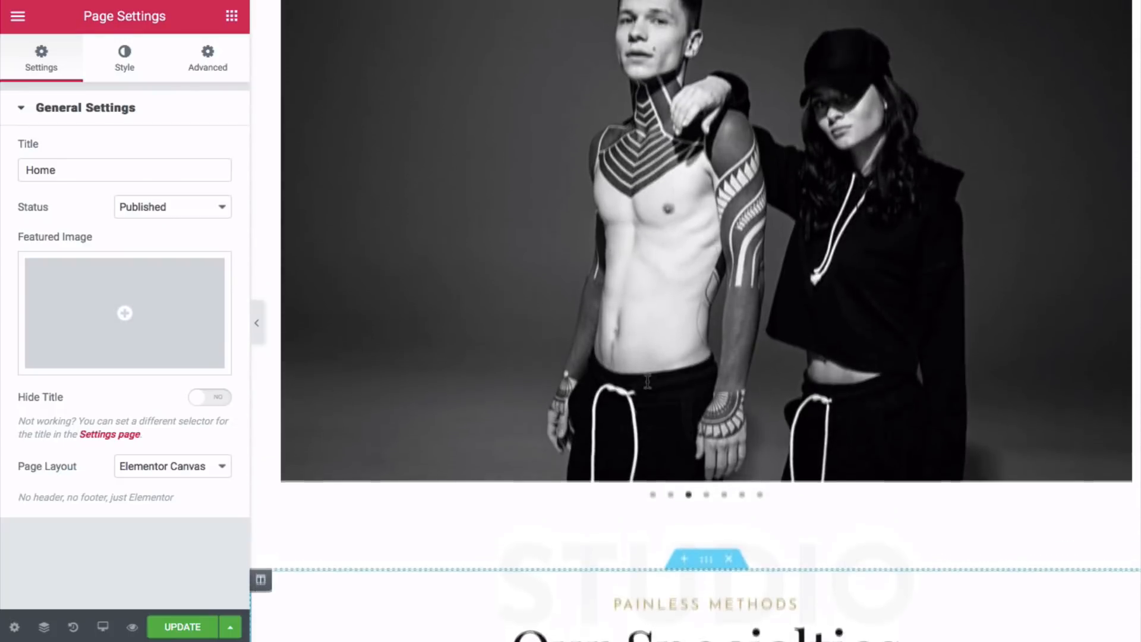
{"action": "scroll", "coordinate": [647, 380], "scroll_direction": "up", "scroll_amount": 10}
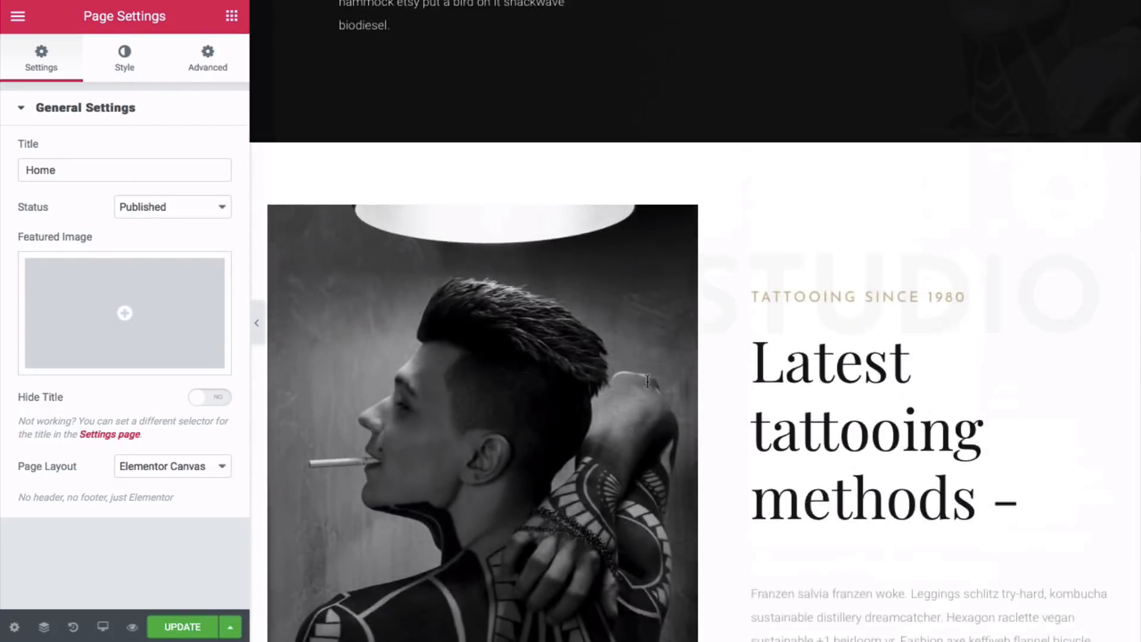
{"action": "scroll", "coordinate": [648, 381], "scroll_direction": "up", "scroll_amount": 10}
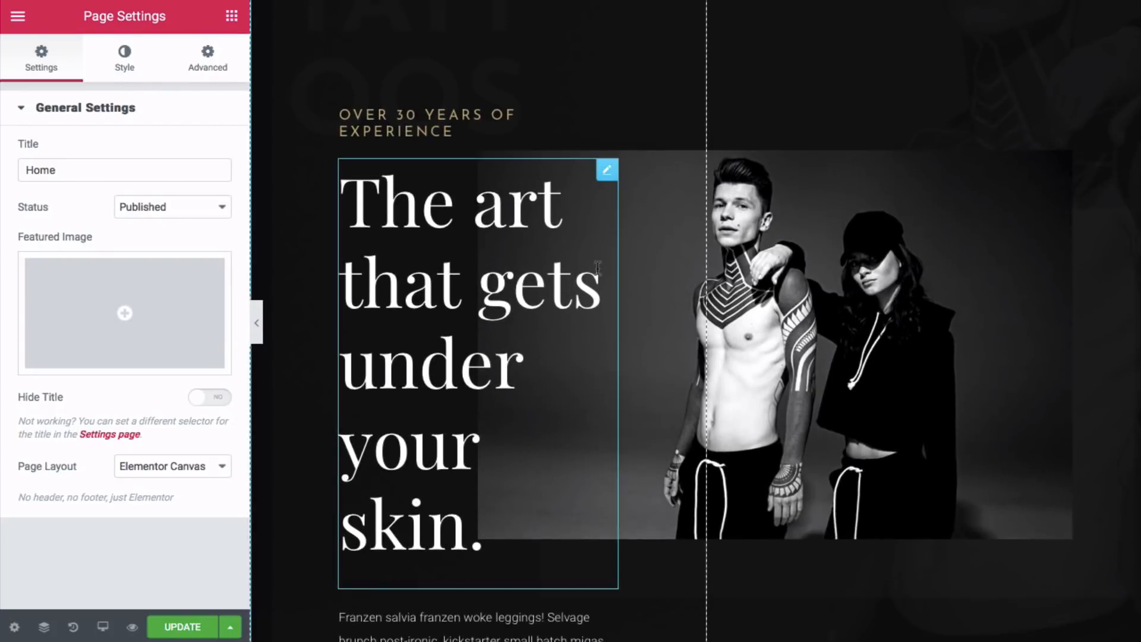
{"action": "scroll", "coordinate": [509, 196], "scroll_direction": "down", "scroll_amount": 6}
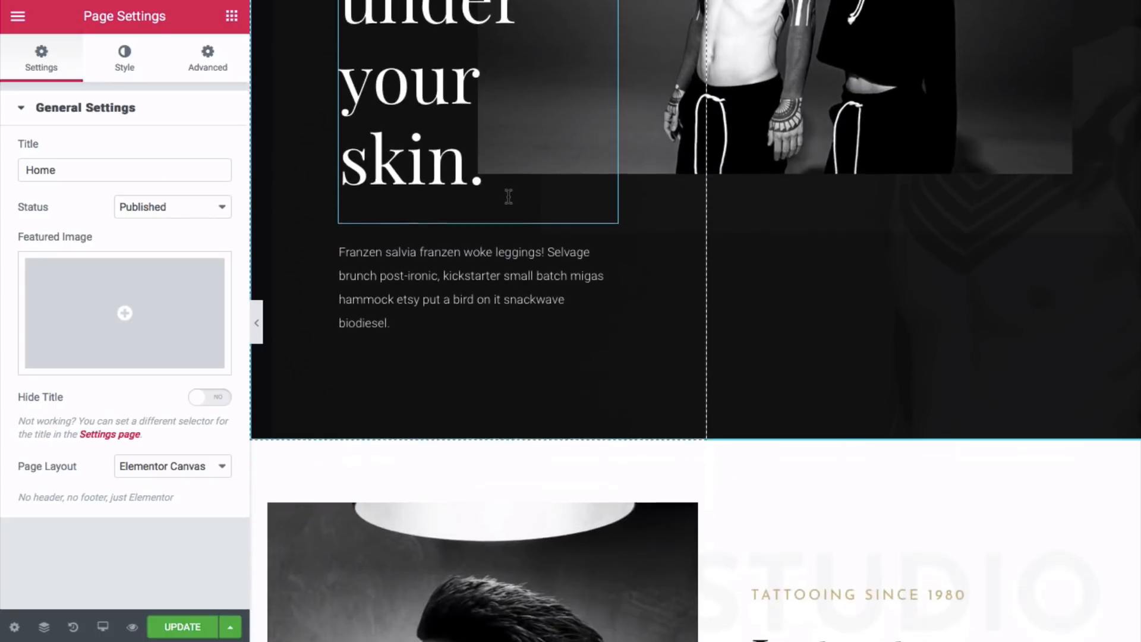
{"action": "scroll", "coordinate": [509, 196], "scroll_direction": "down", "scroll_amount": 13}
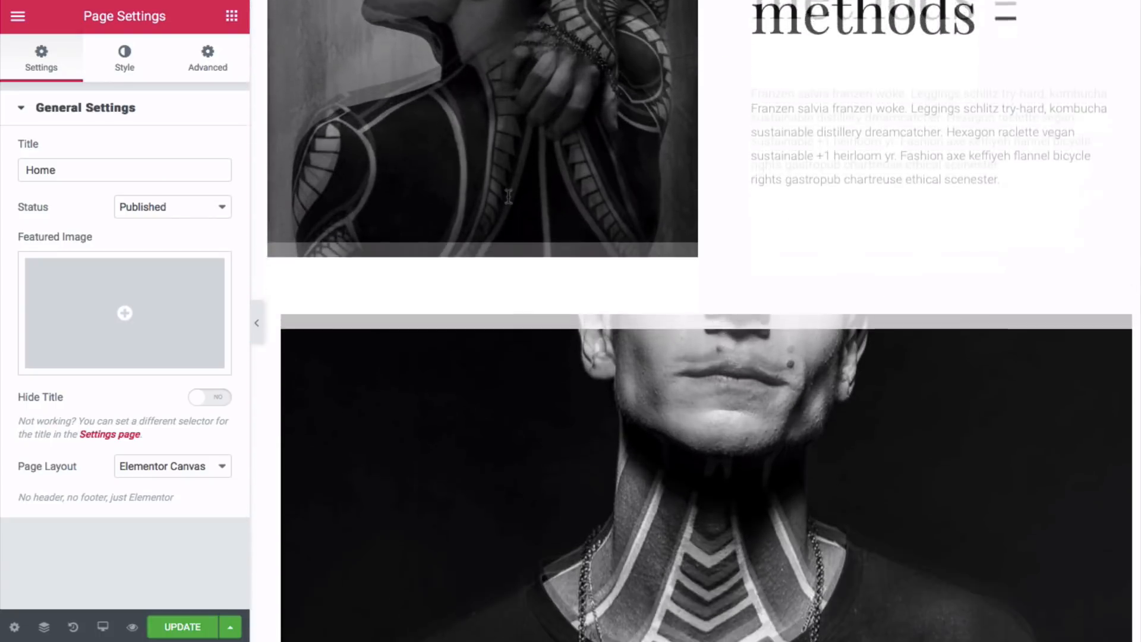
{"action": "scroll", "coordinate": [508, 196], "scroll_direction": "down", "scroll_amount": 5}
{"action": "left_click", "coordinate": [833, 177]}
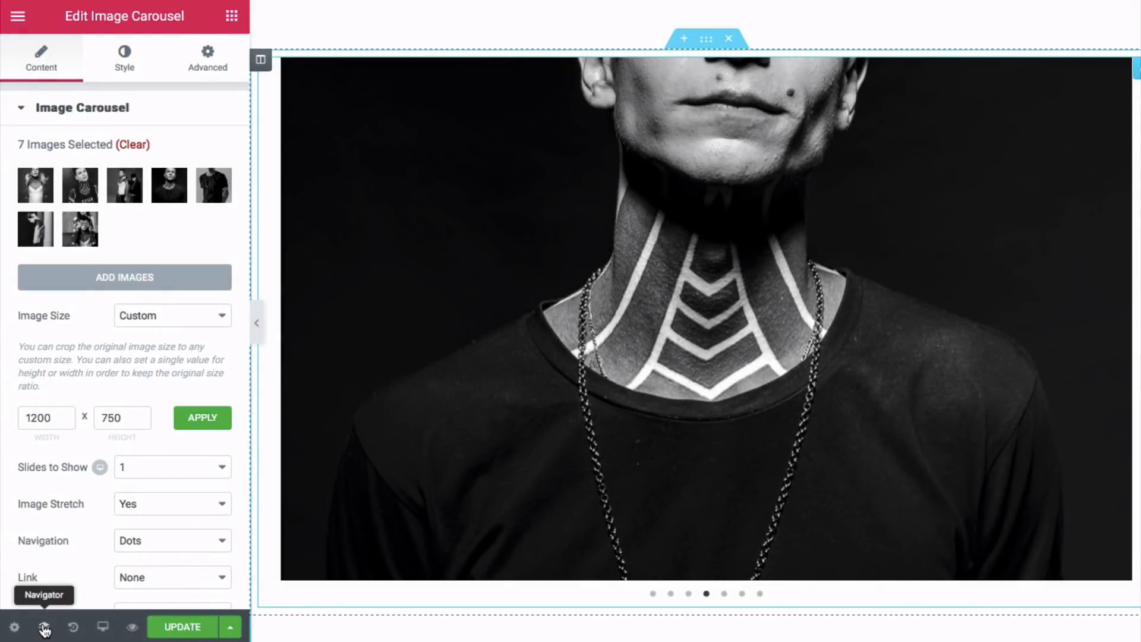
- In the Navigator, collapse the third section and select it to show its layout settings
{"action": "left_click", "coordinate": [45, 628]}
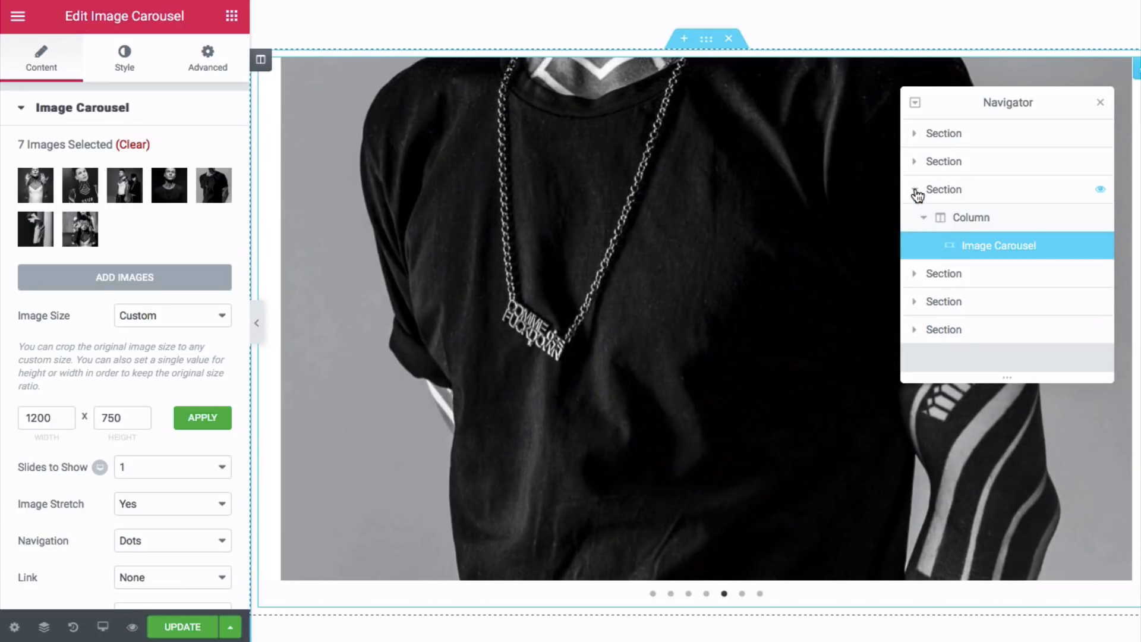
{"action": "left_click", "coordinate": [915, 191]}
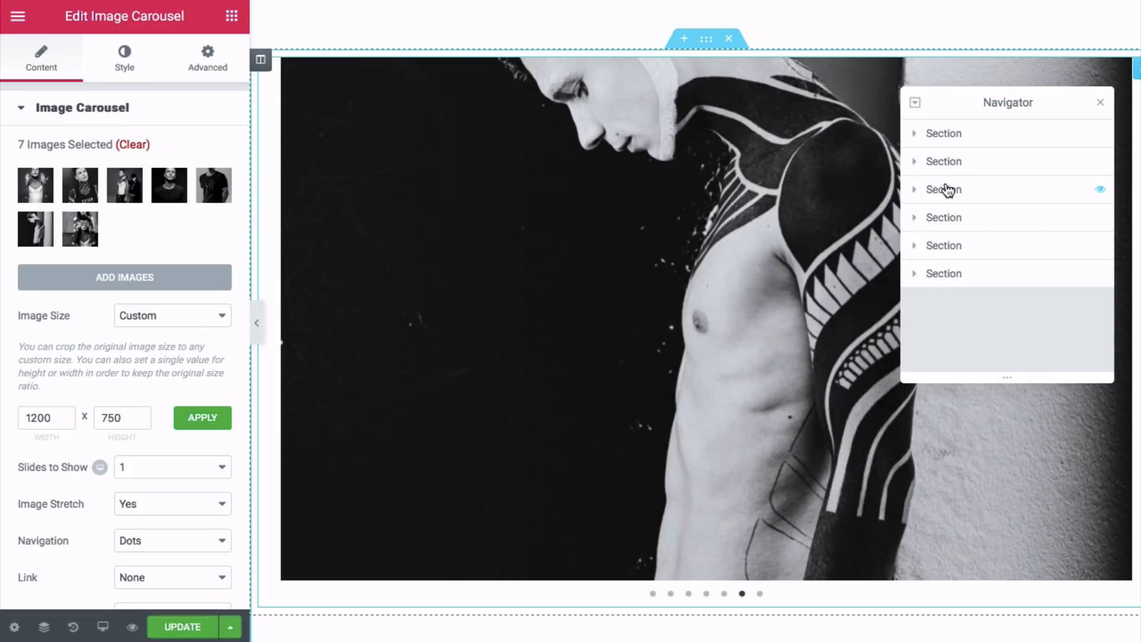
{"action": "left_click", "coordinate": [944, 189]}
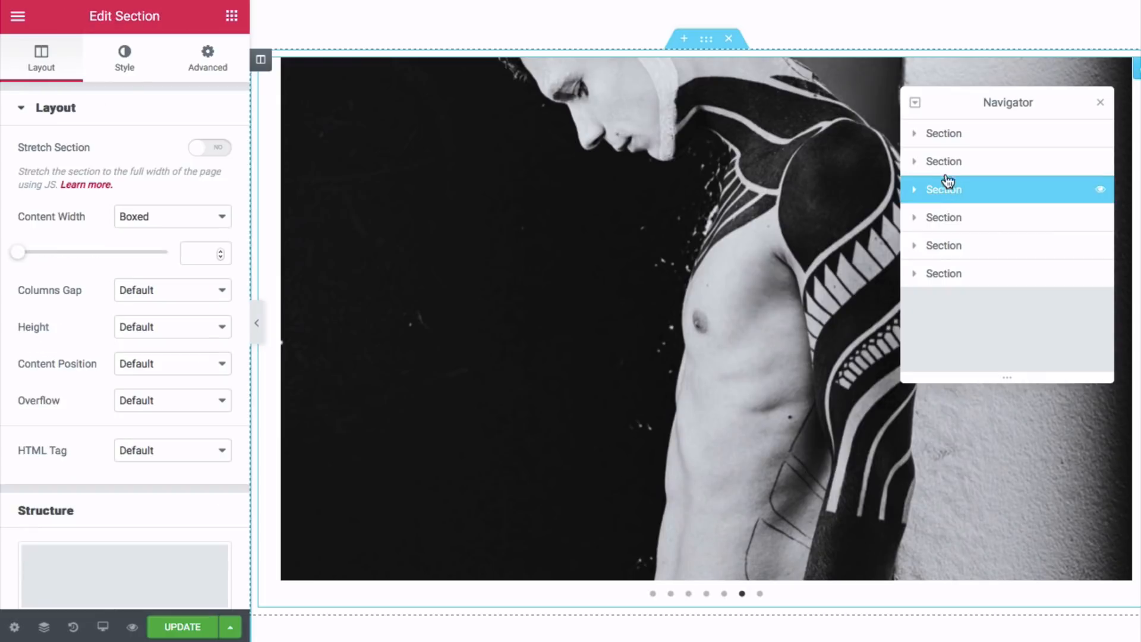
- Select the top hero section in the Navigator and review its Layout settings
{"action": "left_click", "coordinate": [949, 134]}
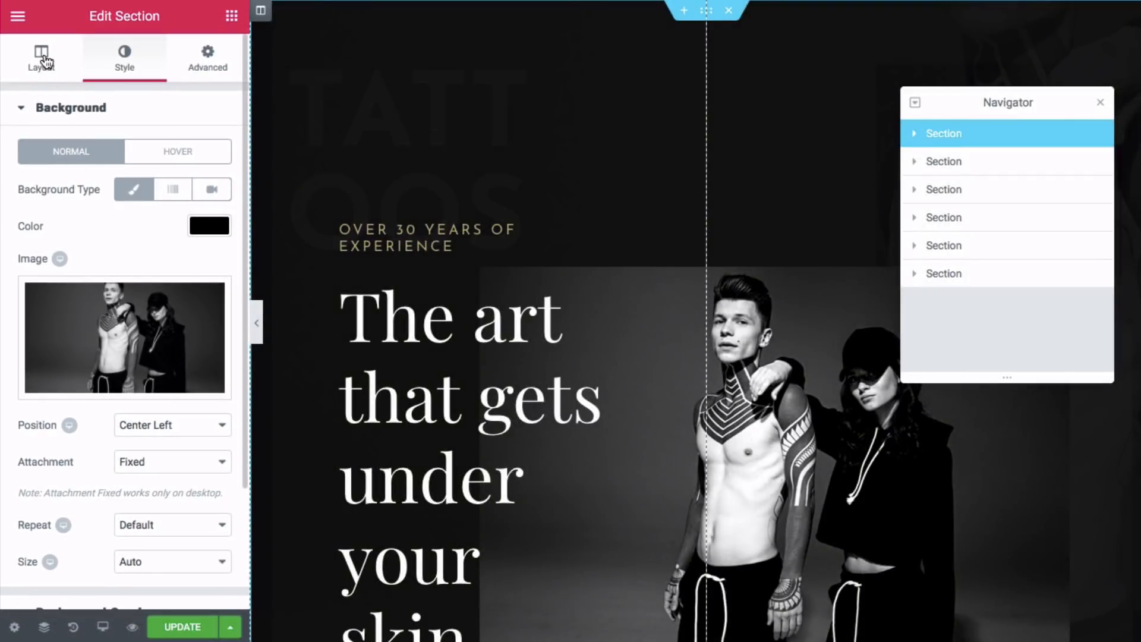
{"action": "left_click", "coordinate": [45, 60]}
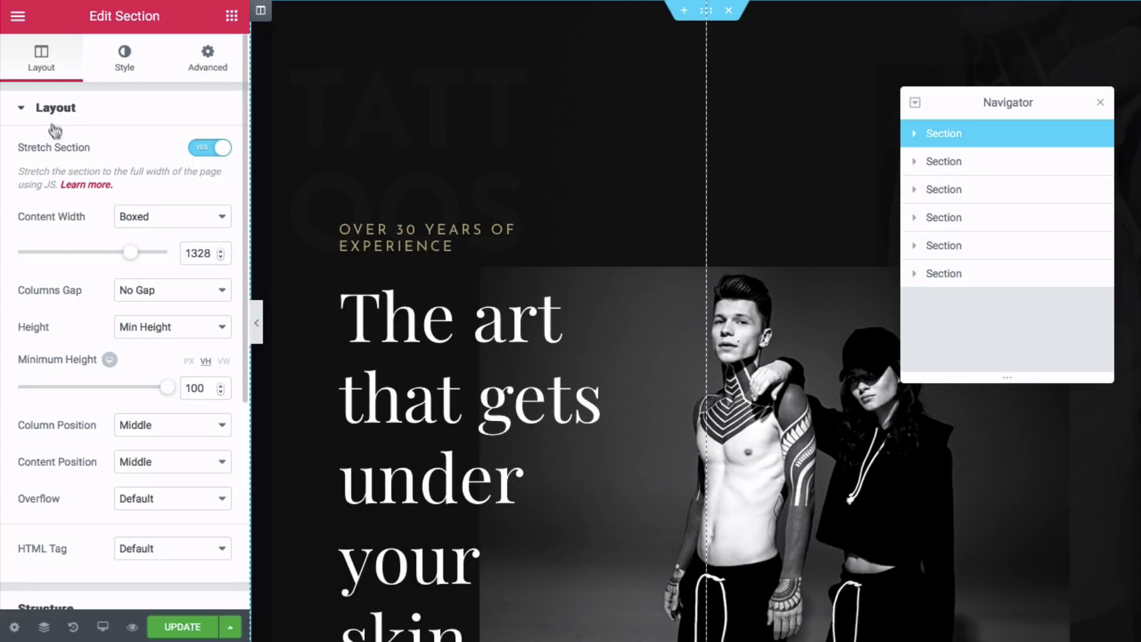
{"action": "scroll", "coordinate": [53, 145], "scroll_direction": "down", "scroll_amount": 2}
{"action": "scroll", "coordinate": [63, 178], "scroll_direction": "down", "scroll_amount": 3}
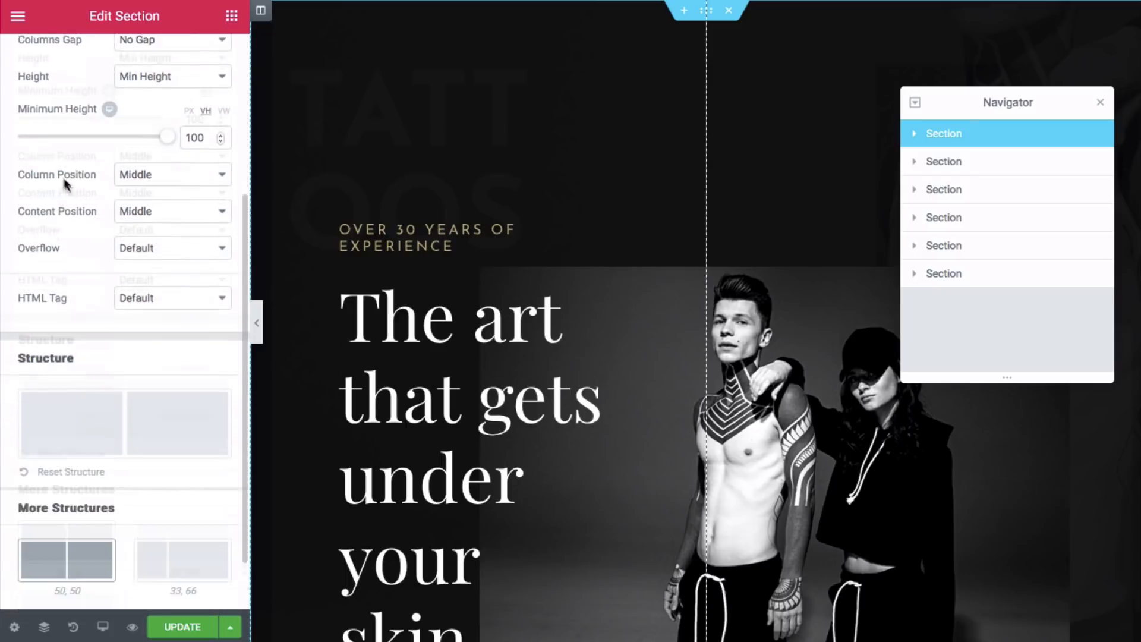
{"action": "scroll", "coordinate": [81, 184], "scroll_direction": "up", "scroll_amount": 5}
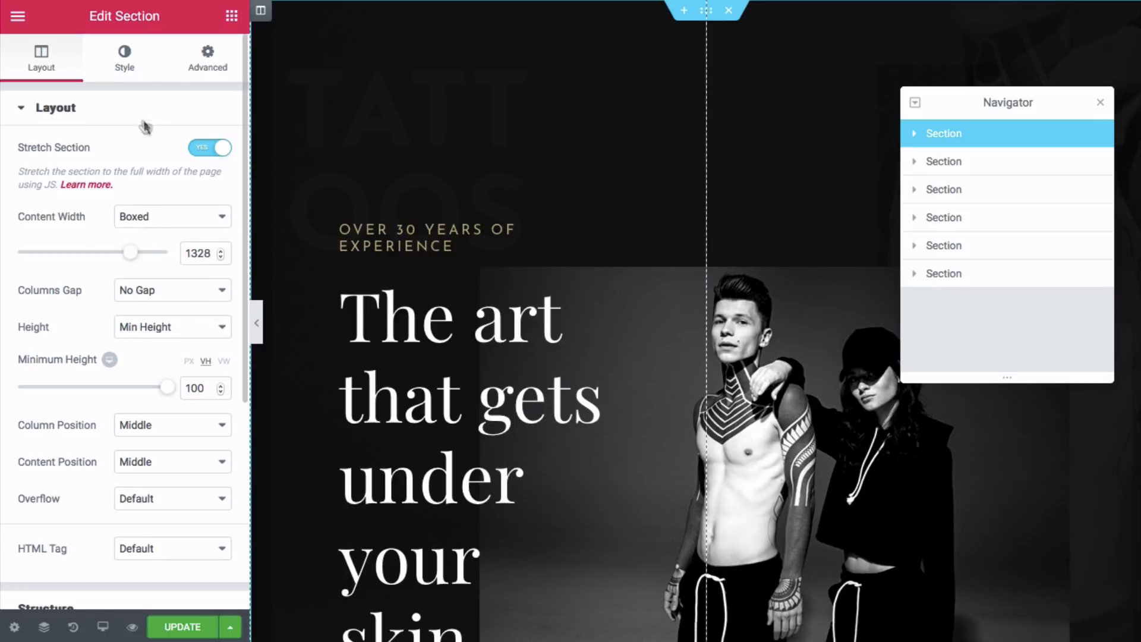
- Preview gradient and video backgrounds, keep classic, then view Advanced margin and padding
{"action": "left_click", "coordinate": [131, 66]}
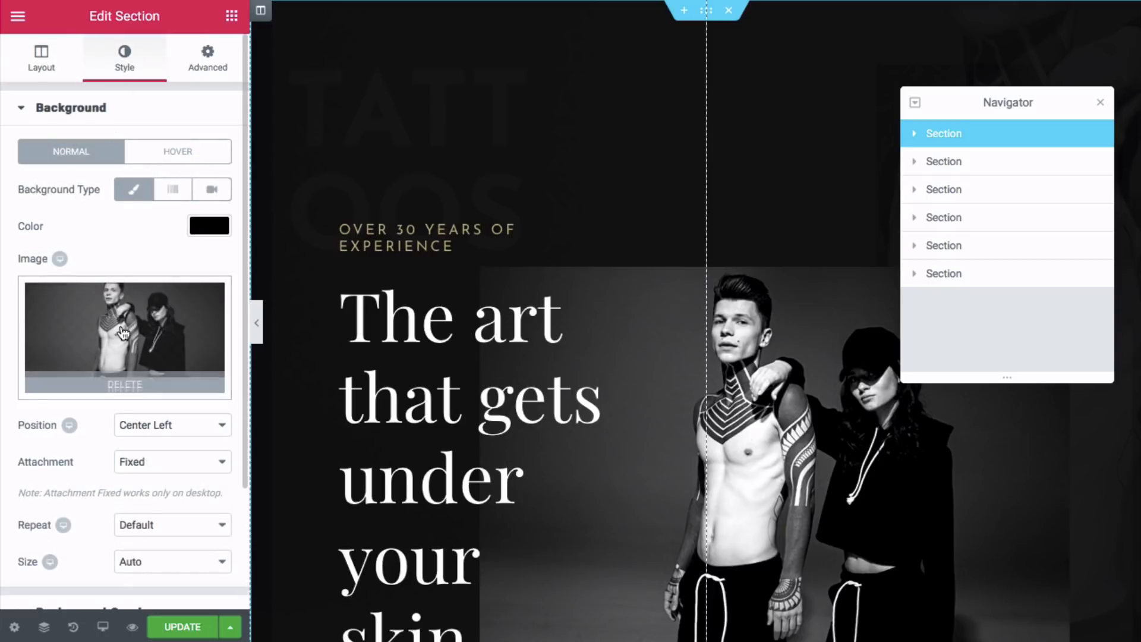
{"action": "left_click", "coordinate": [175, 196]}
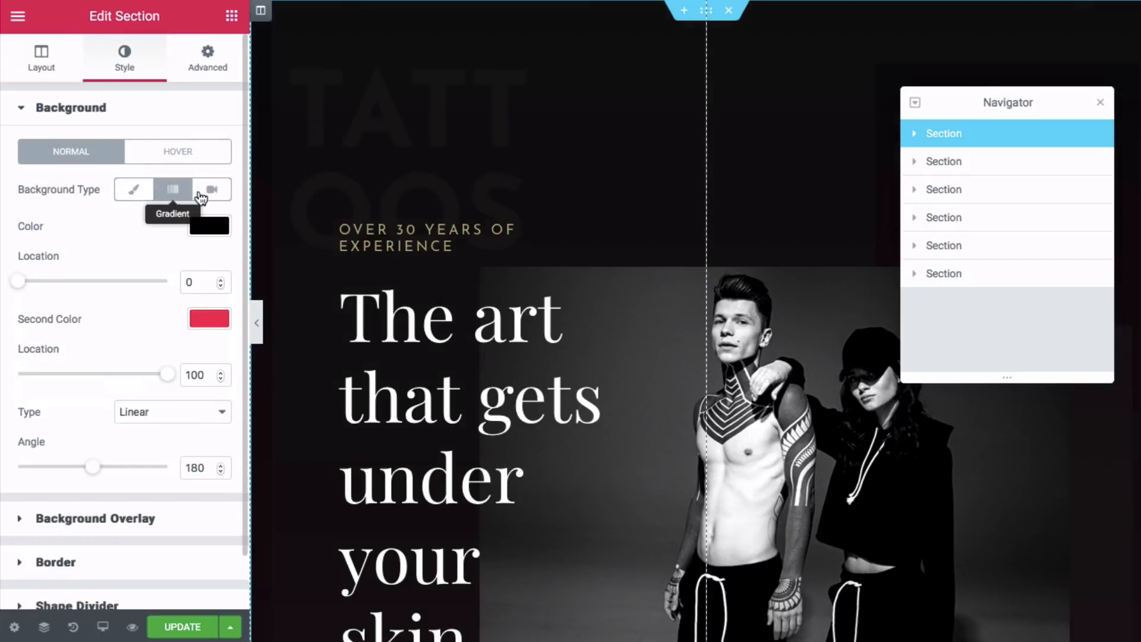
{"action": "left_click", "coordinate": [212, 188]}
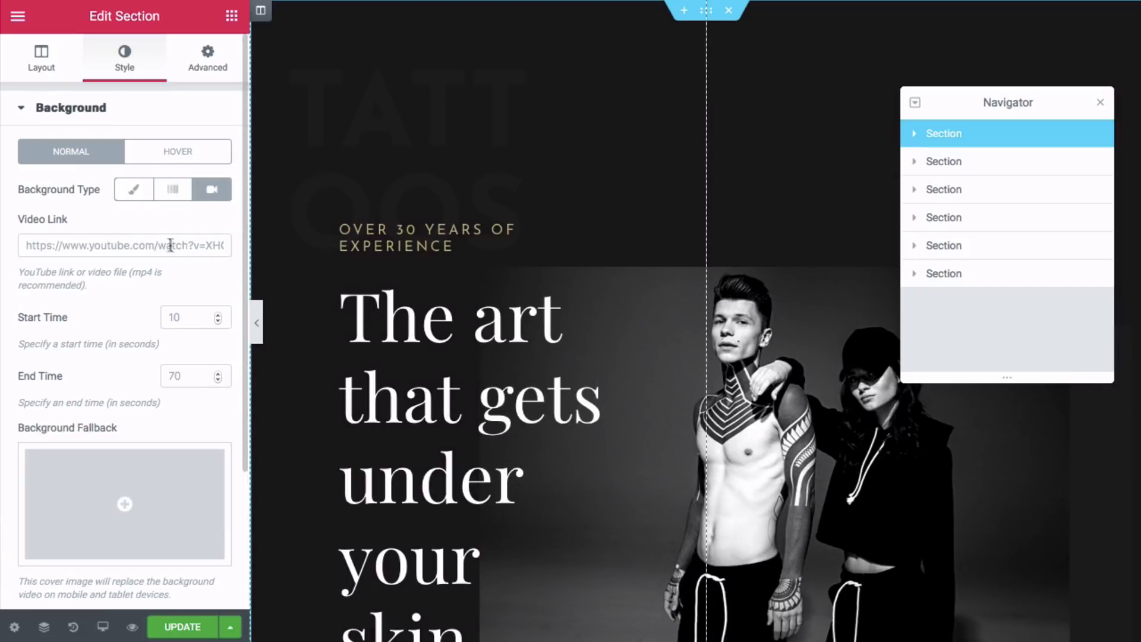
{"action": "left_click", "coordinate": [133, 189]}
{"action": "left_click", "coordinate": [208, 227]}
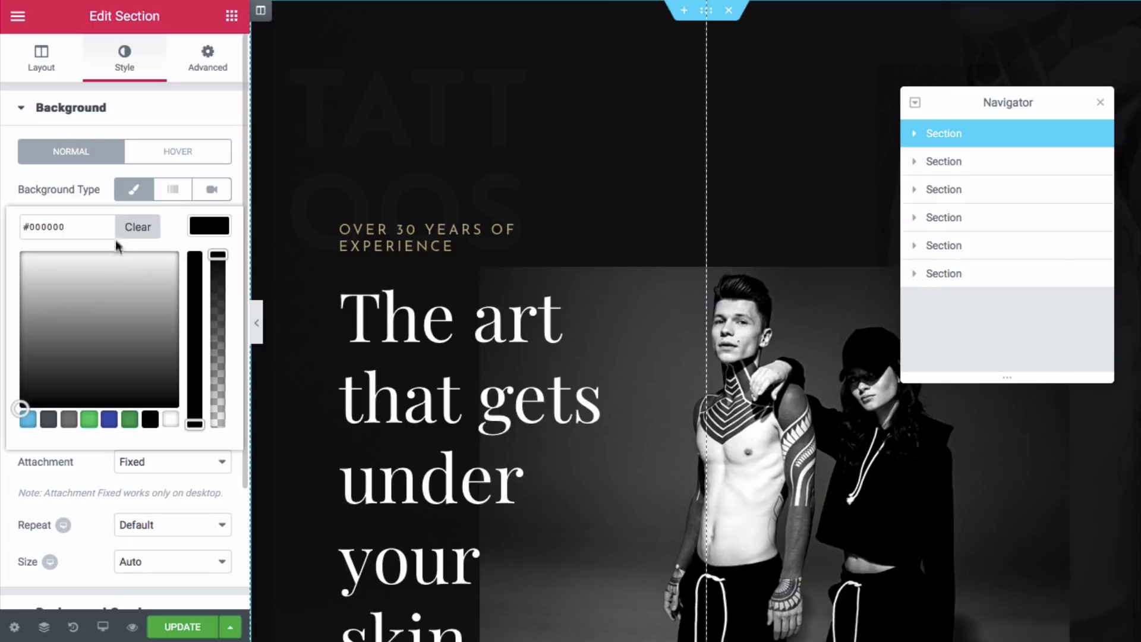
{"action": "left_click", "coordinate": [208, 66]}
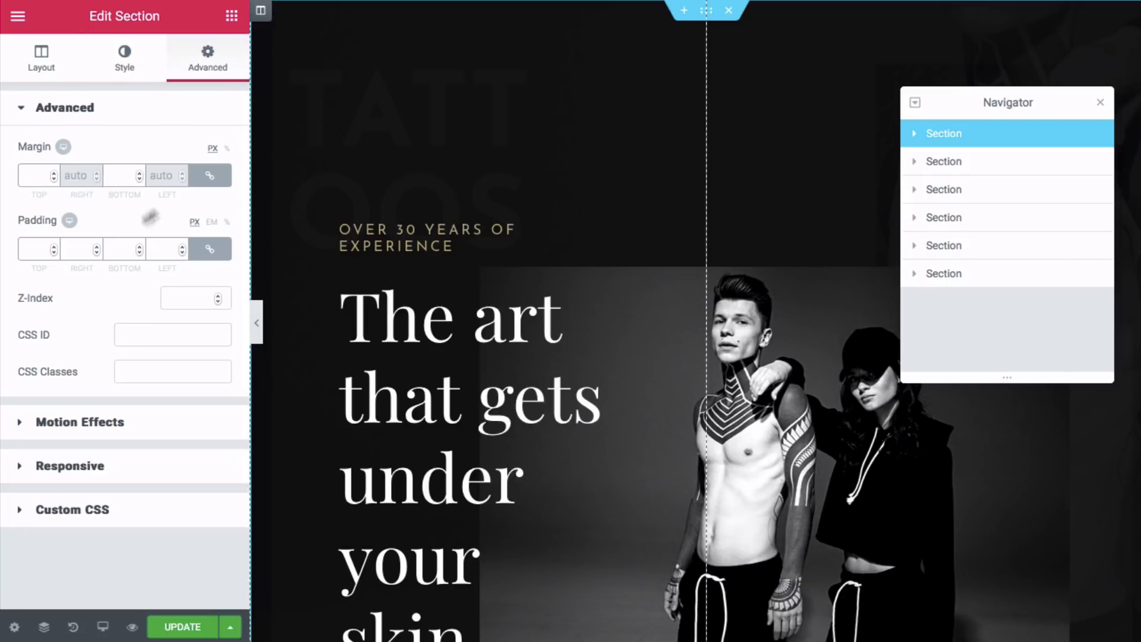
- Expand the hero section's Motion Effects options and look through them
{"action": "left_click", "coordinate": [76, 422]}
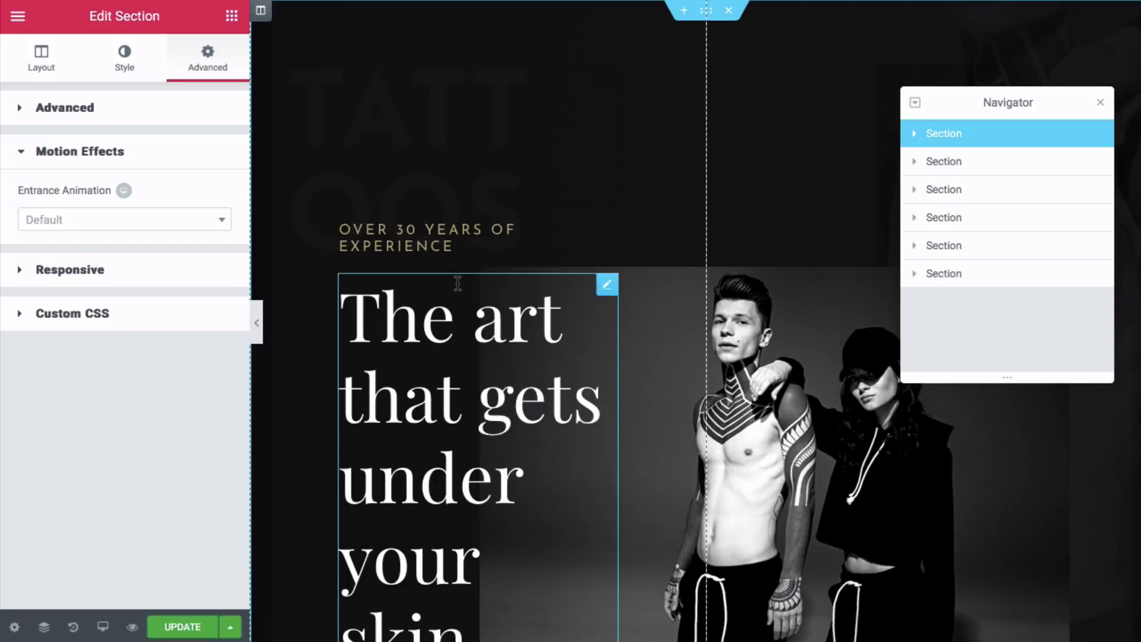
{"action": "scroll", "coordinate": [457, 283], "scroll_direction": "down", "scroll_amount": 15}
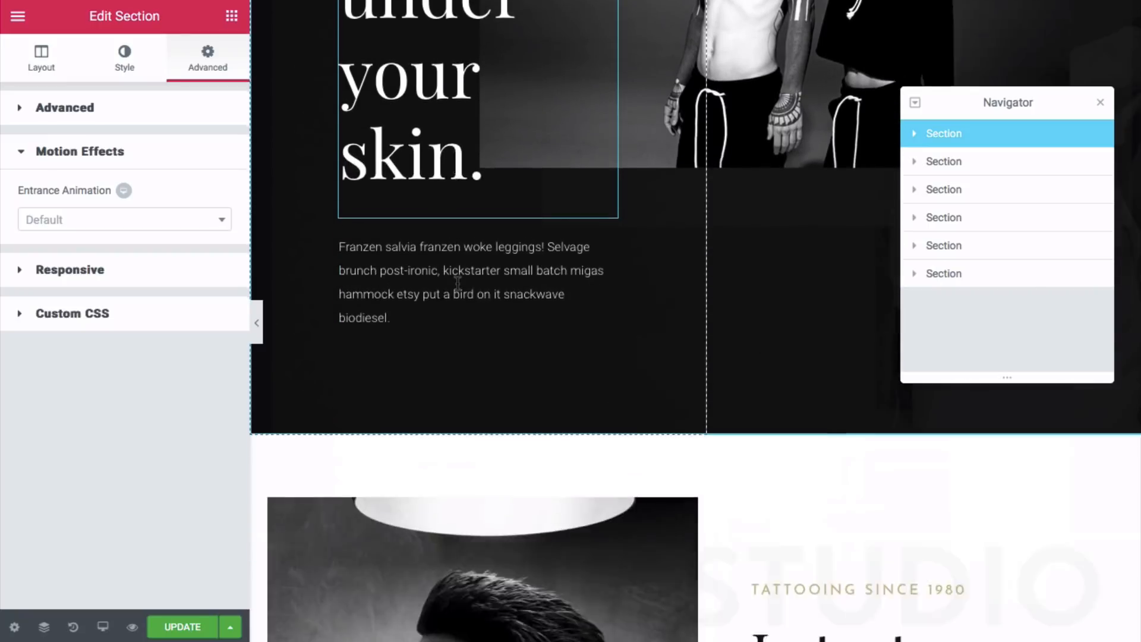
{"action": "scroll", "coordinate": [457, 283], "scroll_direction": "down", "scroll_amount": 1}
{"action": "scroll", "coordinate": [457, 284], "scroll_direction": "up", "scroll_amount": 4}
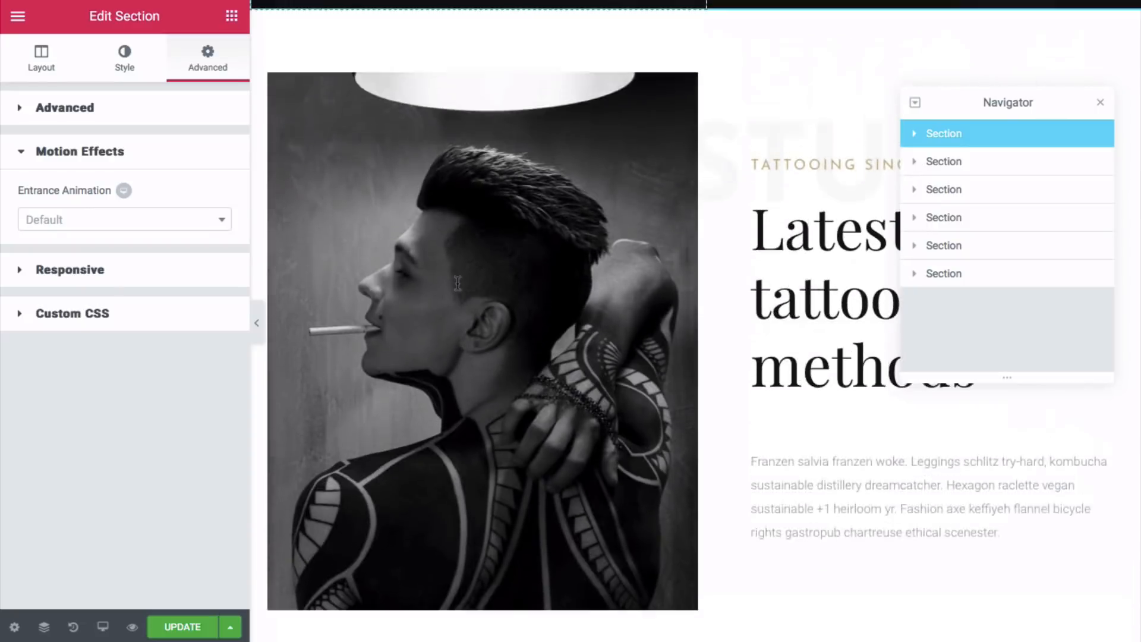
{"action": "scroll", "coordinate": [457, 283], "scroll_direction": "up", "scroll_amount": 8}
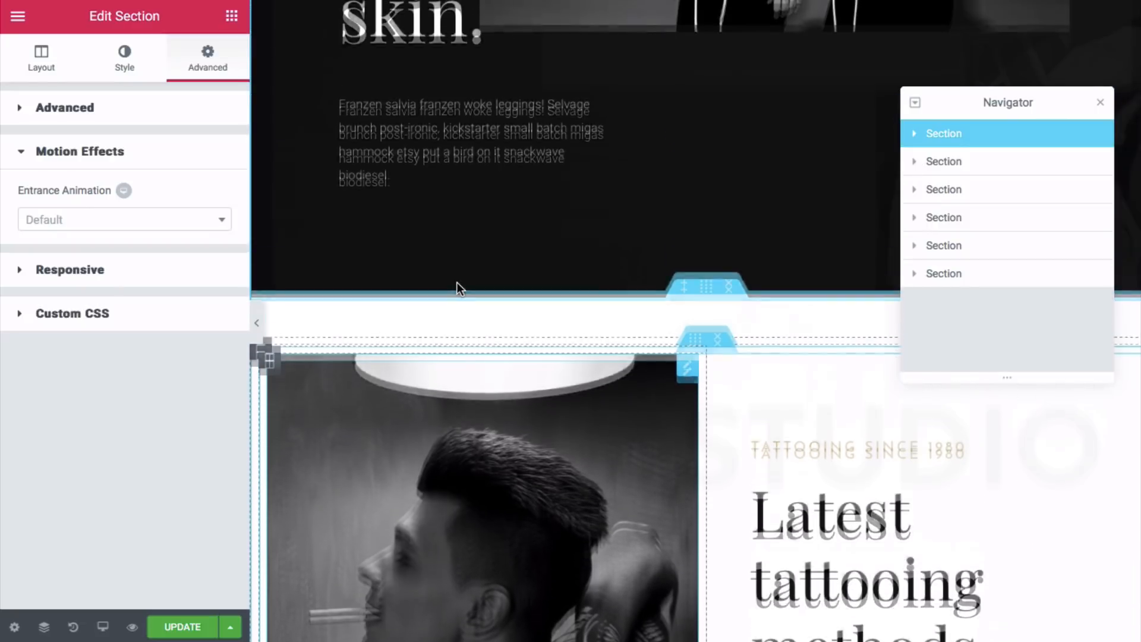
{"action": "scroll", "coordinate": [457, 283], "scroll_direction": "down", "scroll_amount": 8}
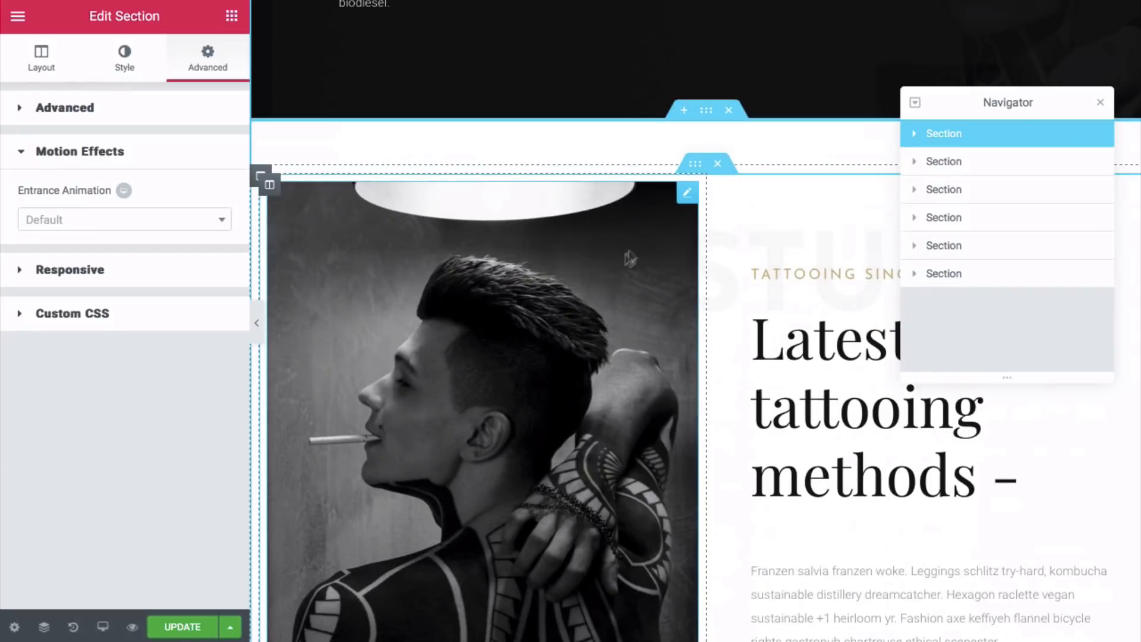
{"action": "mouse_move", "coordinate": [688, 191]}
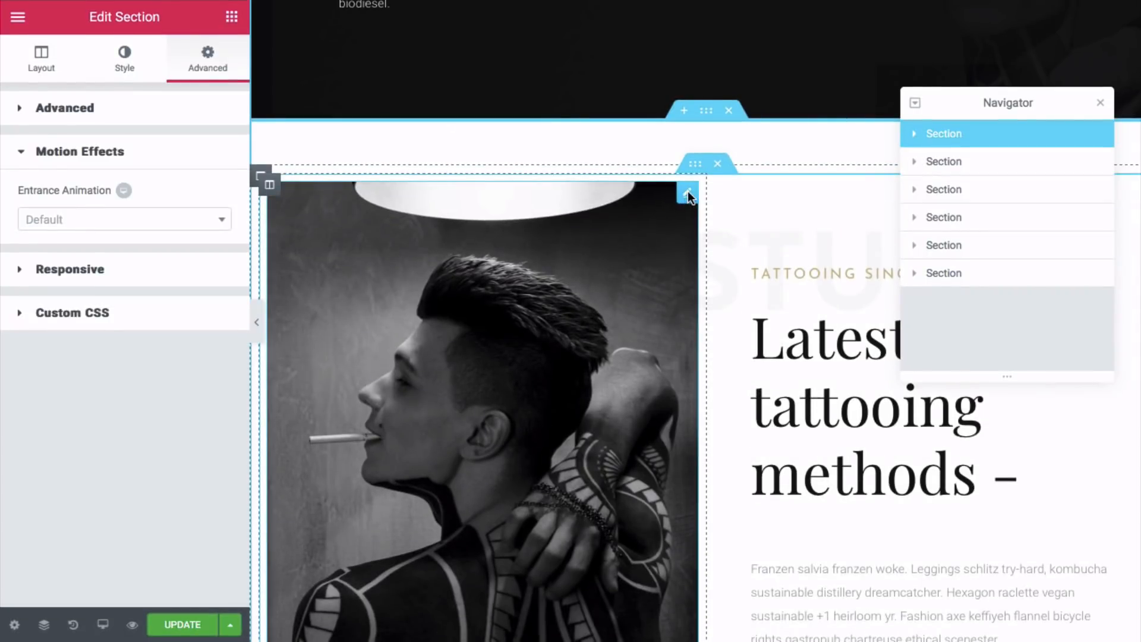
{"action": "scroll", "coordinate": [798, 78], "scroll_direction": "up", "scroll_amount": 10}
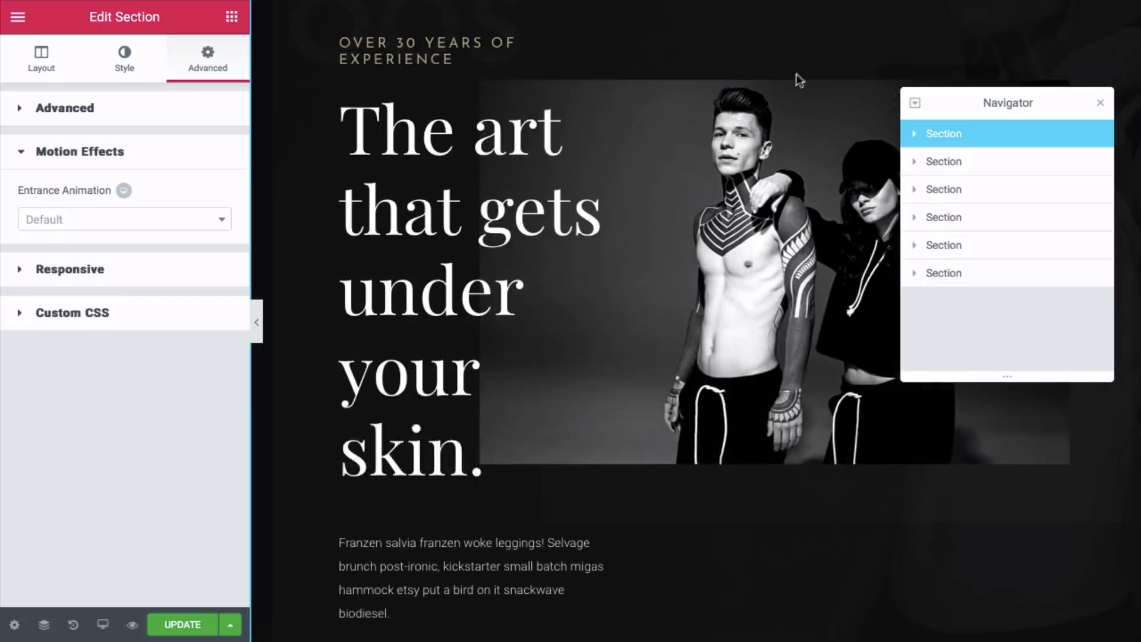
{"action": "scroll", "coordinate": [796, 75], "scroll_direction": "up", "scroll_amount": 3}
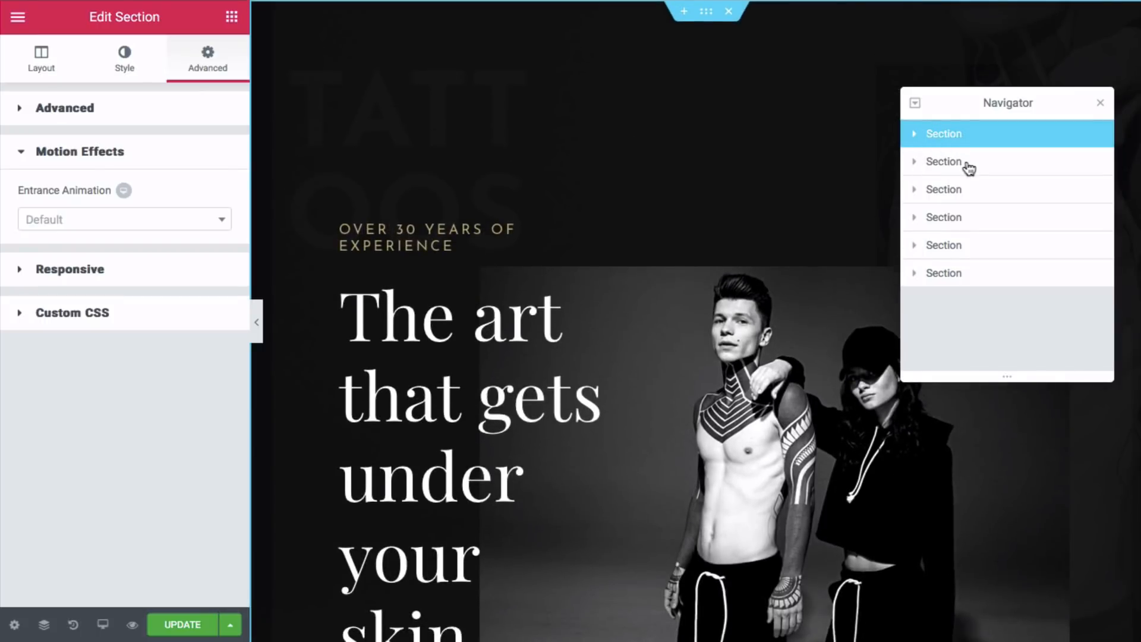
- Select the top hero section in the Navigator and delete it from its handle's menu
{"action": "left_click", "coordinate": [959, 166]}
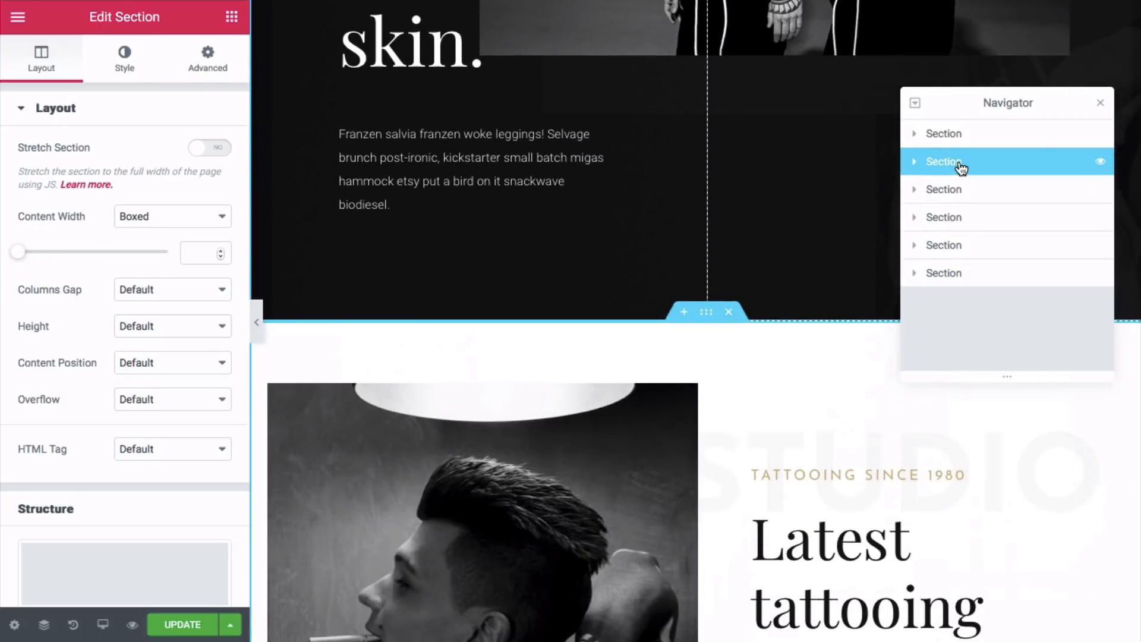
{"action": "left_click", "coordinate": [949, 138]}
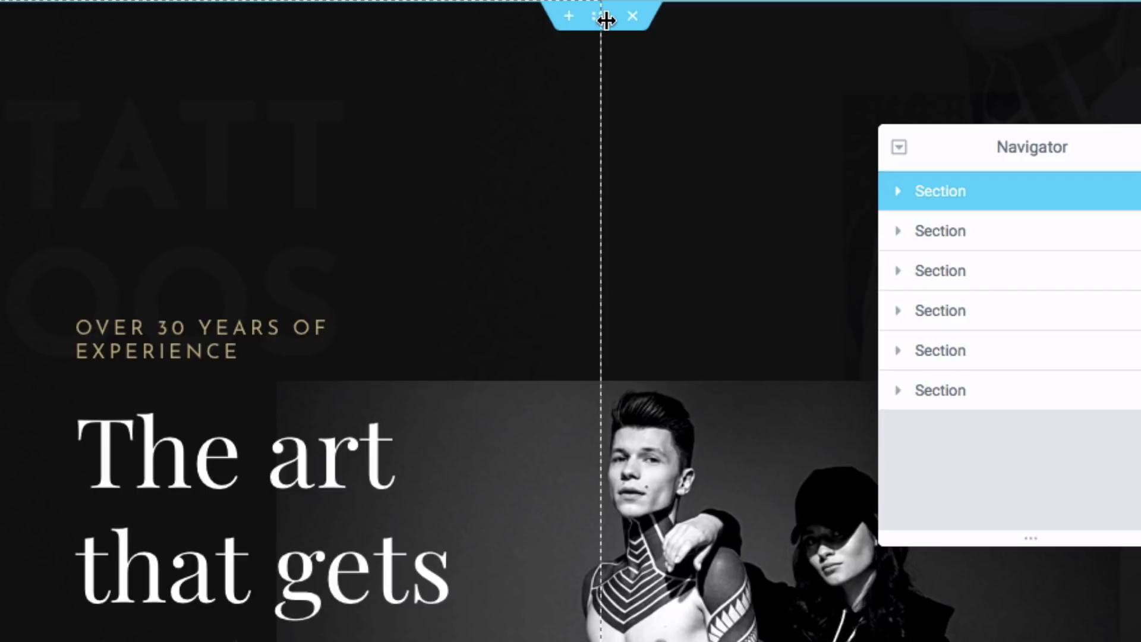
{"action": "right_click", "coordinate": [610, 31]}
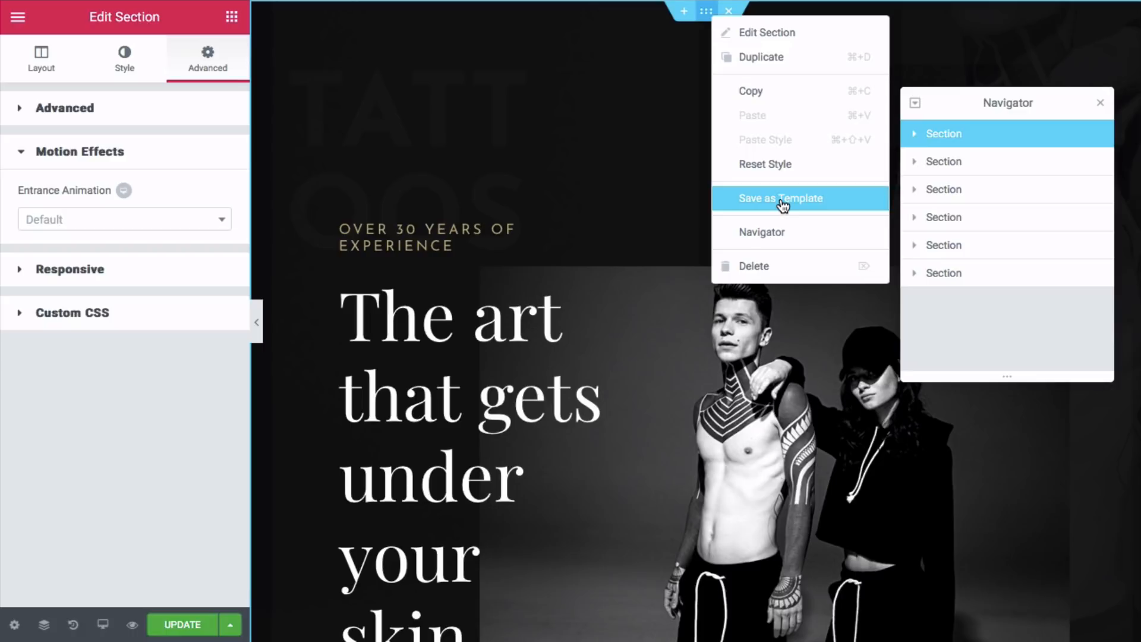
{"action": "left_click", "coordinate": [756, 272]}
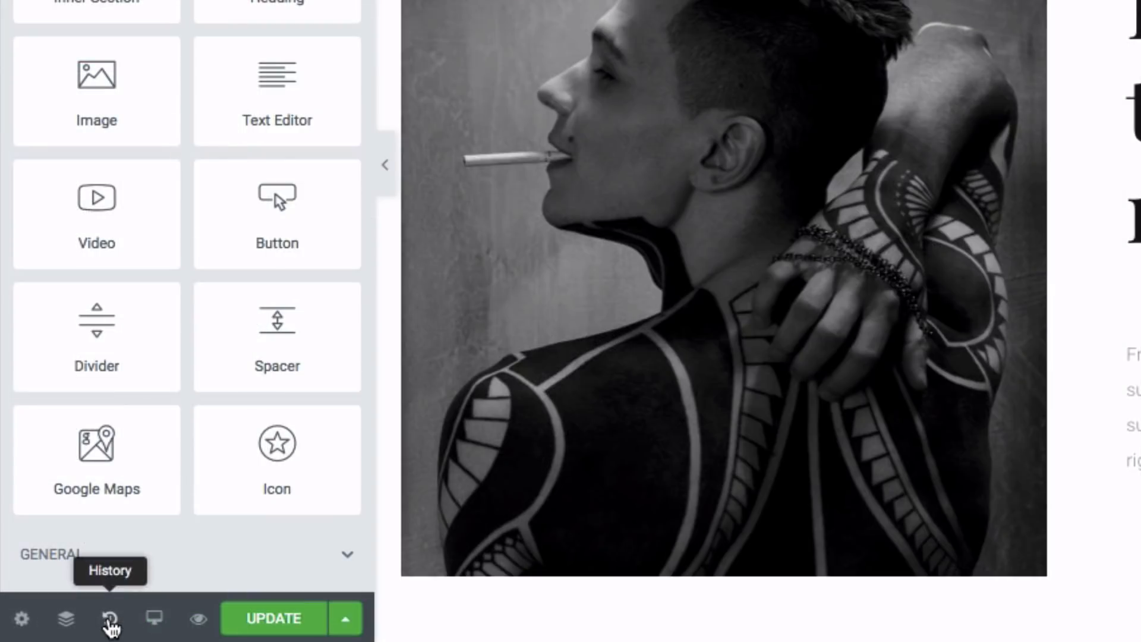
- Restore the deleted hero by reverting to 'Section Background Type Edited' in History
{"action": "left_click", "coordinate": [111, 620]}
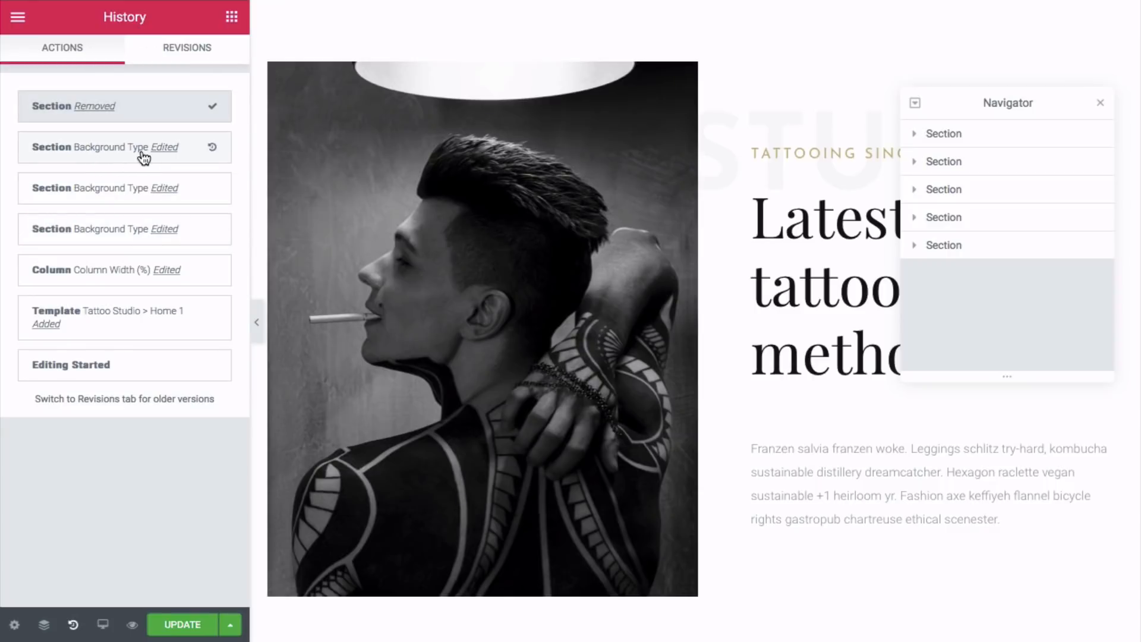
{"action": "left_click", "coordinate": [172, 152]}
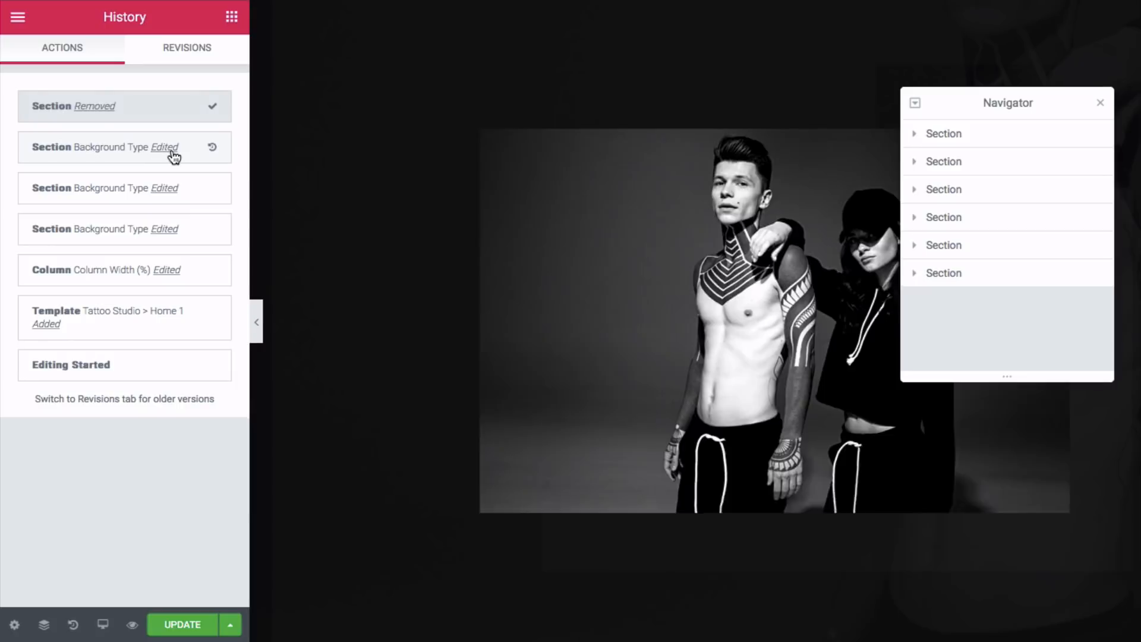
{"action": "scroll", "coordinate": [411, 154], "scroll_direction": "down", "scroll_amount": 13}
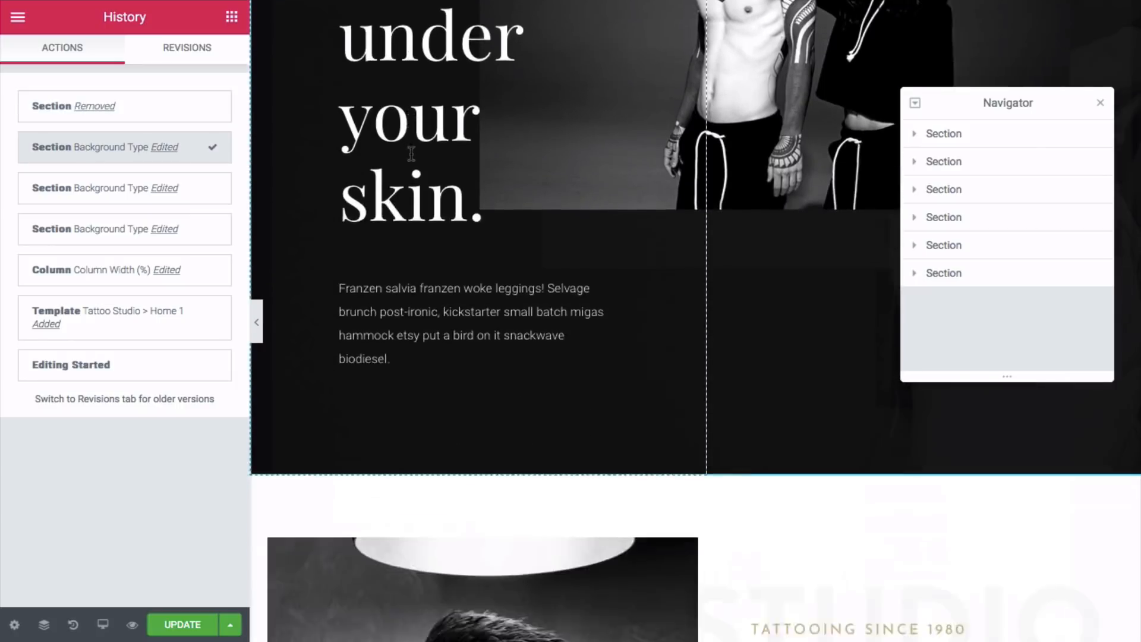
{"action": "scroll", "coordinate": [411, 154], "scroll_direction": "up", "scroll_amount": 12}
{"action": "scroll", "coordinate": [411, 154], "scroll_direction": "up", "scroll_amount": 1}
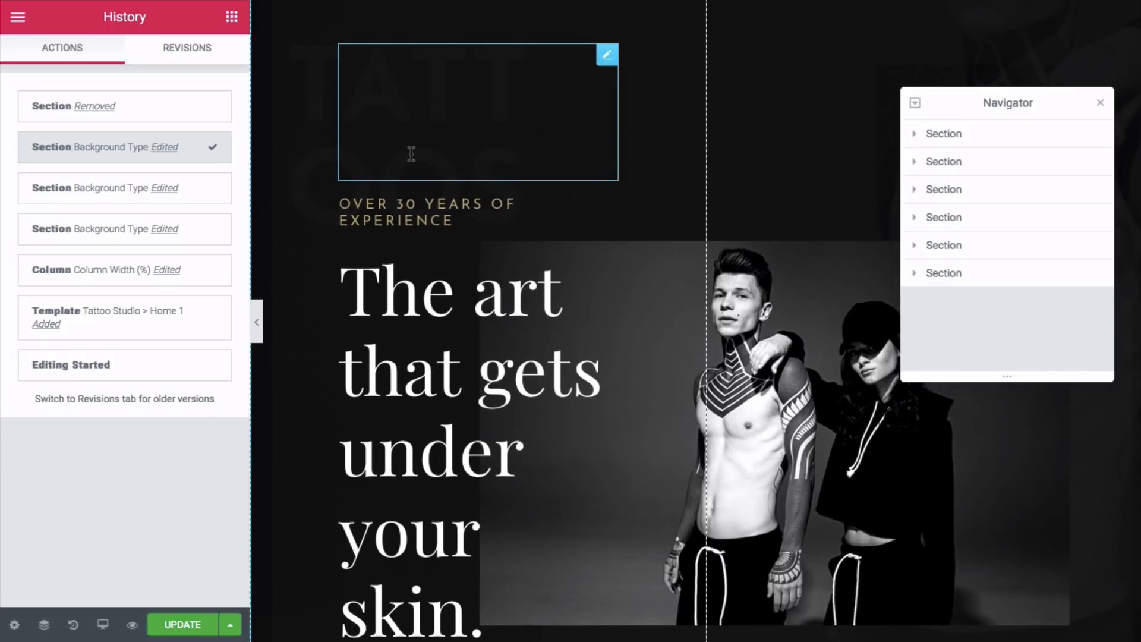
- Check the page's saved Revisions, then return to the History Actions list
{"action": "left_click", "coordinate": [196, 59]}
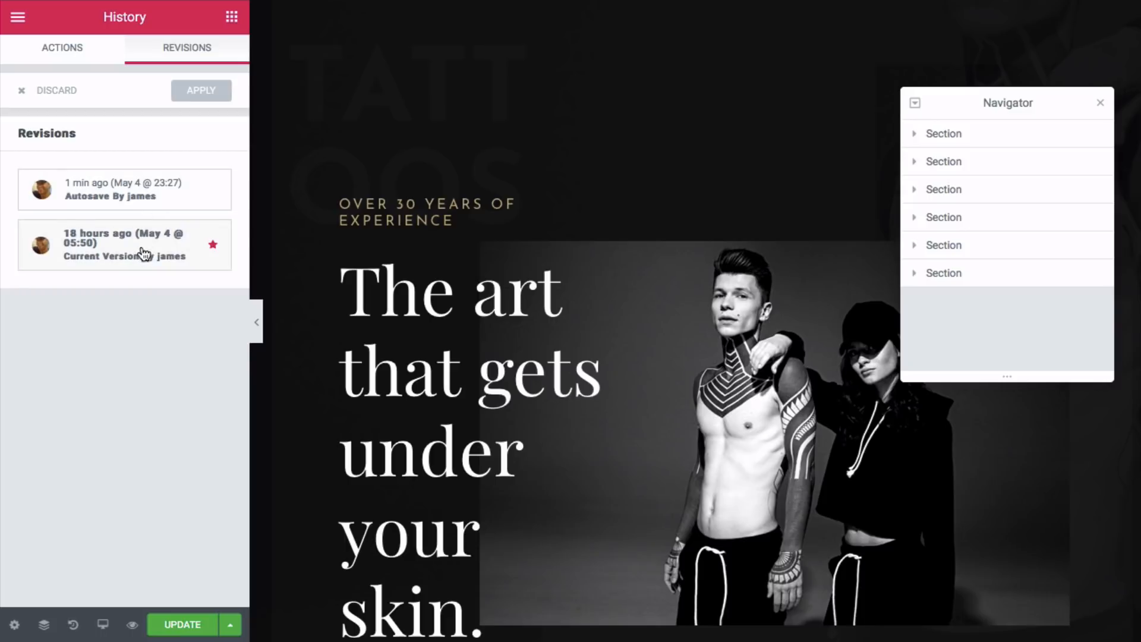
{"action": "left_click", "coordinate": [89, 57]}
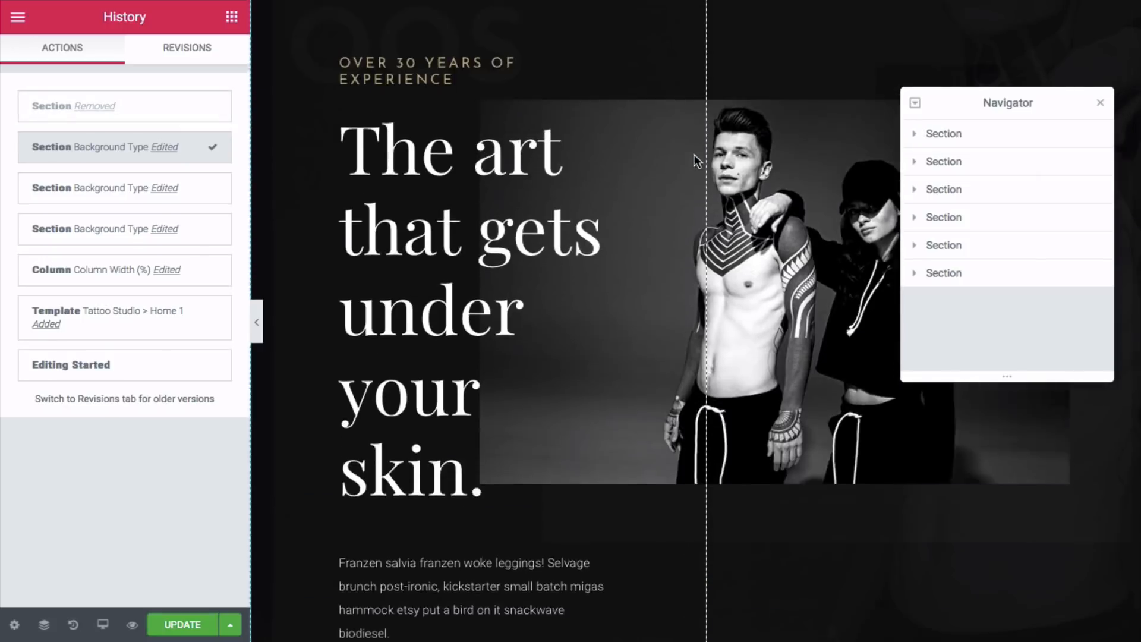
{"action": "scroll", "coordinate": [694, 154], "scroll_direction": "up", "scroll_amount": 3}
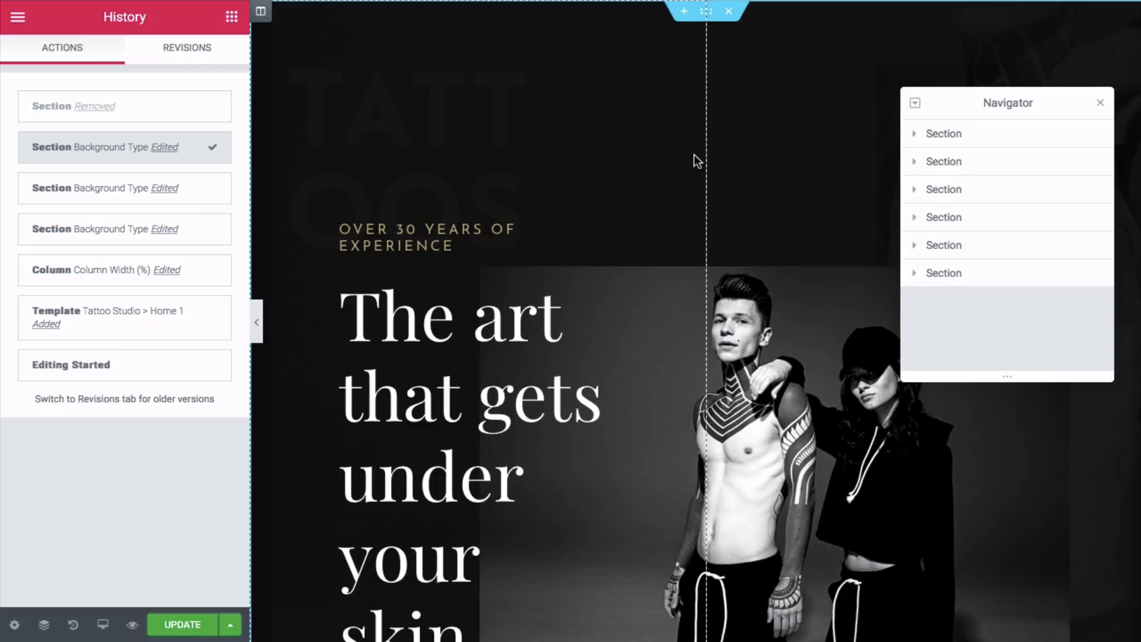
{"action": "scroll", "coordinate": [694, 155], "scroll_direction": "down", "scroll_amount": 10}
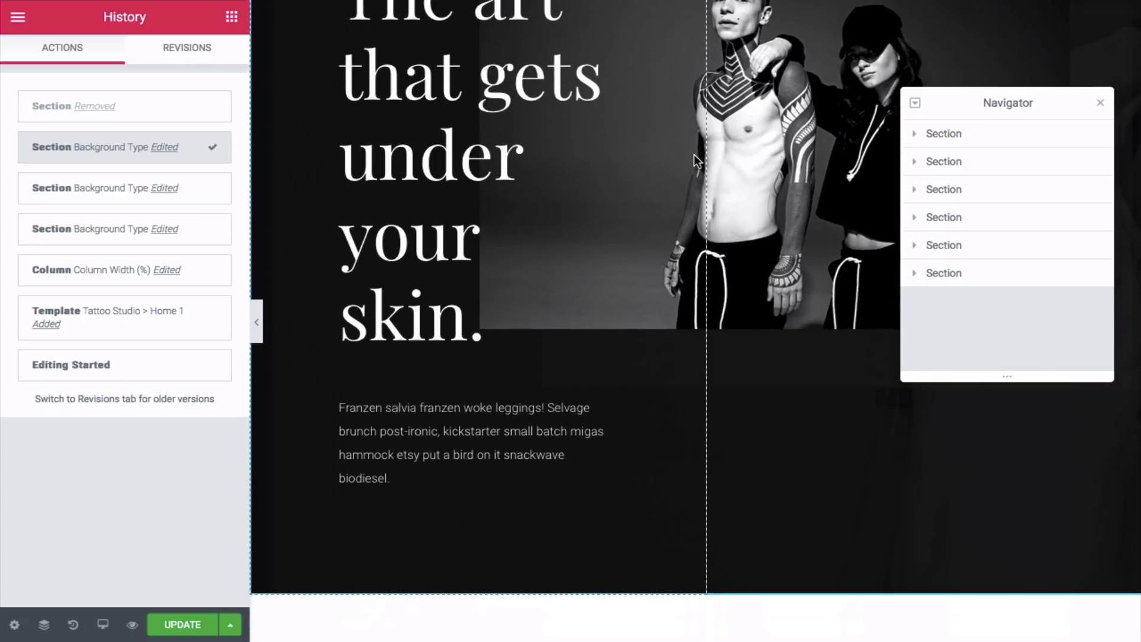
{"action": "scroll", "coordinate": [694, 154], "scroll_direction": "down", "scroll_amount": 6}
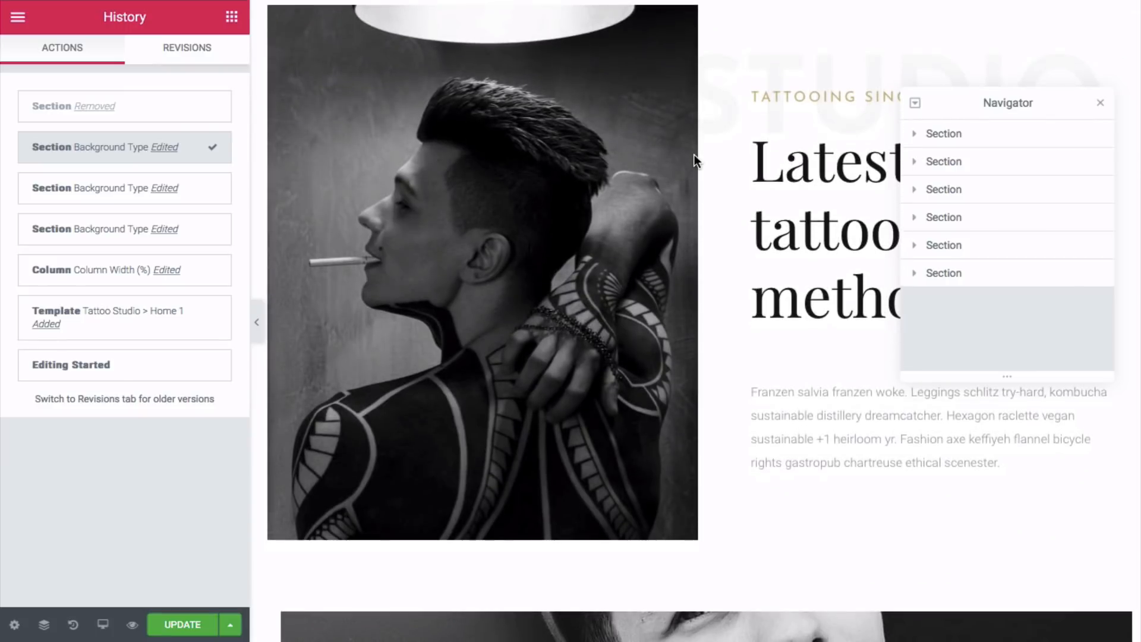
{"action": "scroll", "coordinate": [694, 155], "scroll_direction": "up", "scroll_amount": 12}
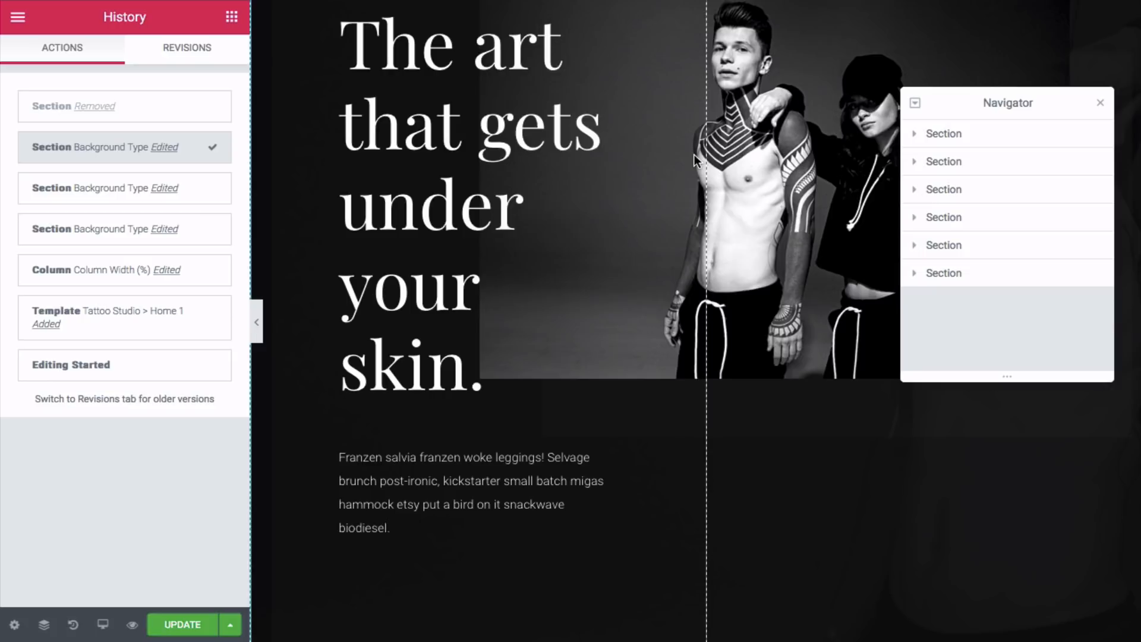
{"action": "scroll", "coordinate": [643, 284], "scroll_direction": "down", "scroll_amount": 1}
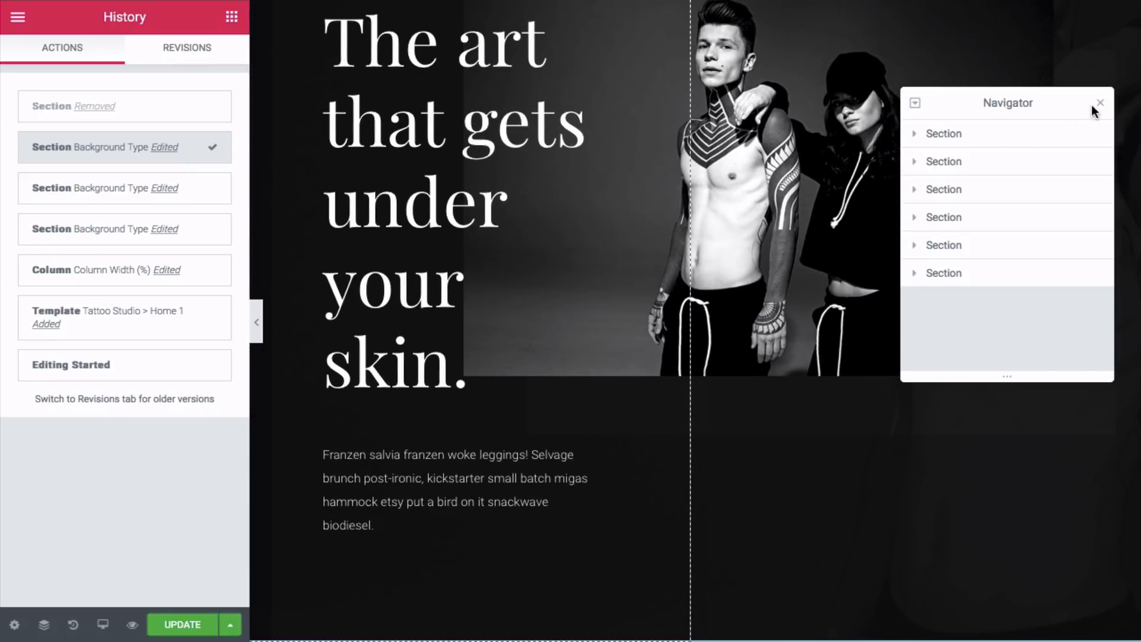
- Close the Navigator and scroll the page to confirm the hero is back
{"action": "left_click", "coordinate": [1098, 104]}
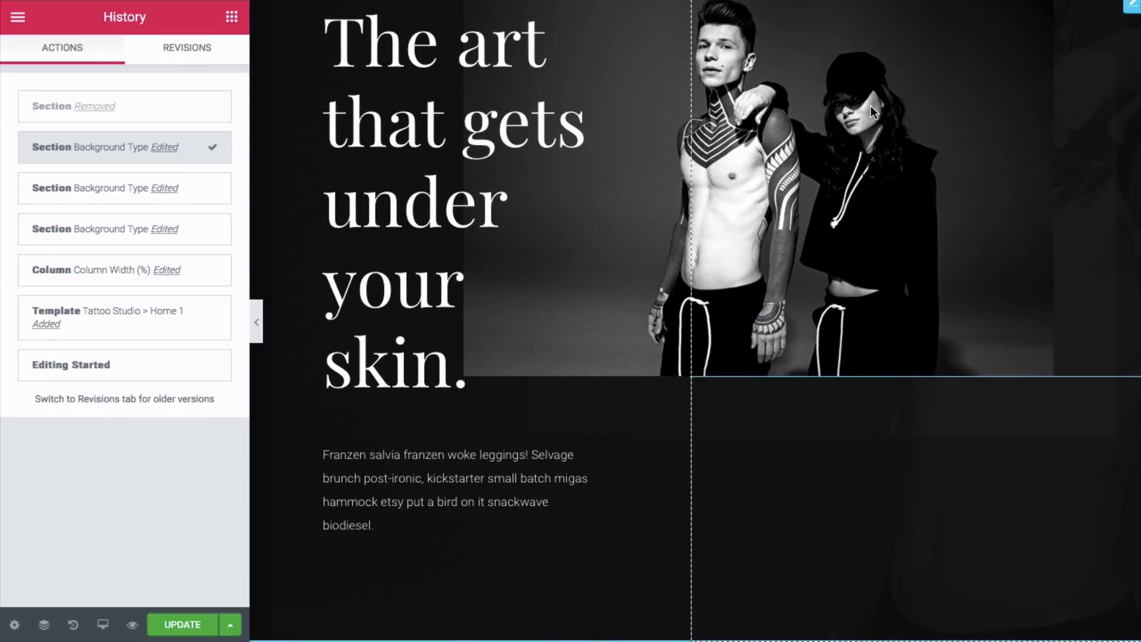
{"action": "scroll", "coordinate": [871, 109], "scroll_direction": "up", "scroll_amount": 2}
{"action": "scroll", "coordinate": [870, 106], "scroll_direction": "up", "scroll_amount": 2}
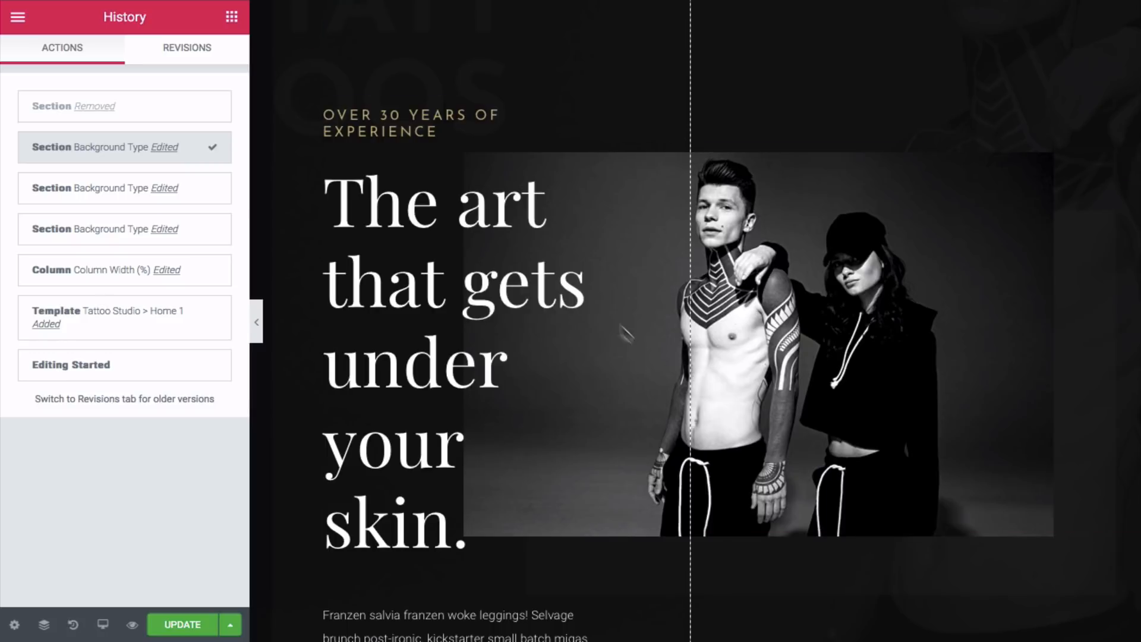
{"action": "scroll", "coordinate": [662, 272], "scroll_direction": "down", "scroll_amount": 2}
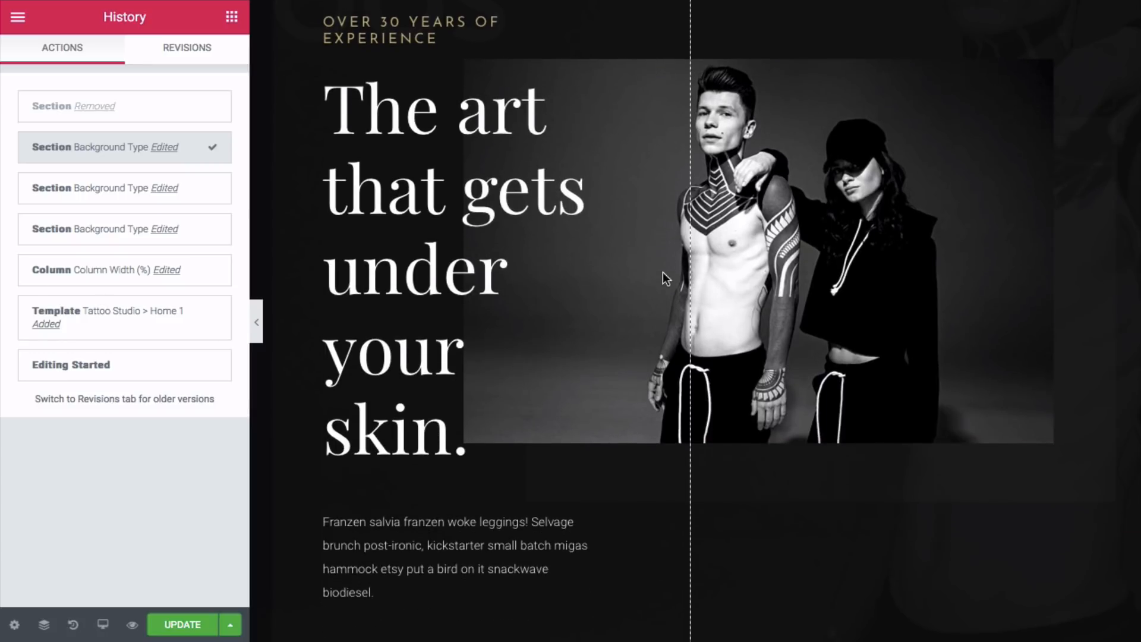
{"action": "scroll", "coordinate": [662, 272], "scroll_direction": "down", "scroll_amount": 1}
{"action": "scroll", "coordinate": [662, 272], "scroll_direction": "up", "scroll_amount": 1}
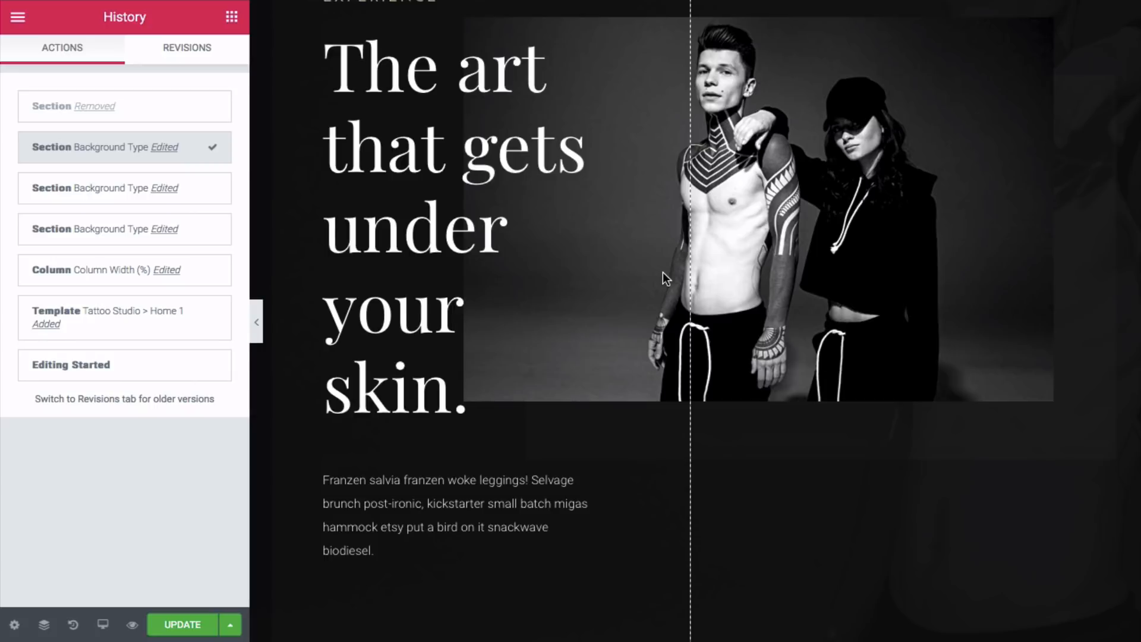
{"action": "left_click", "coordinate": [18, 20]}
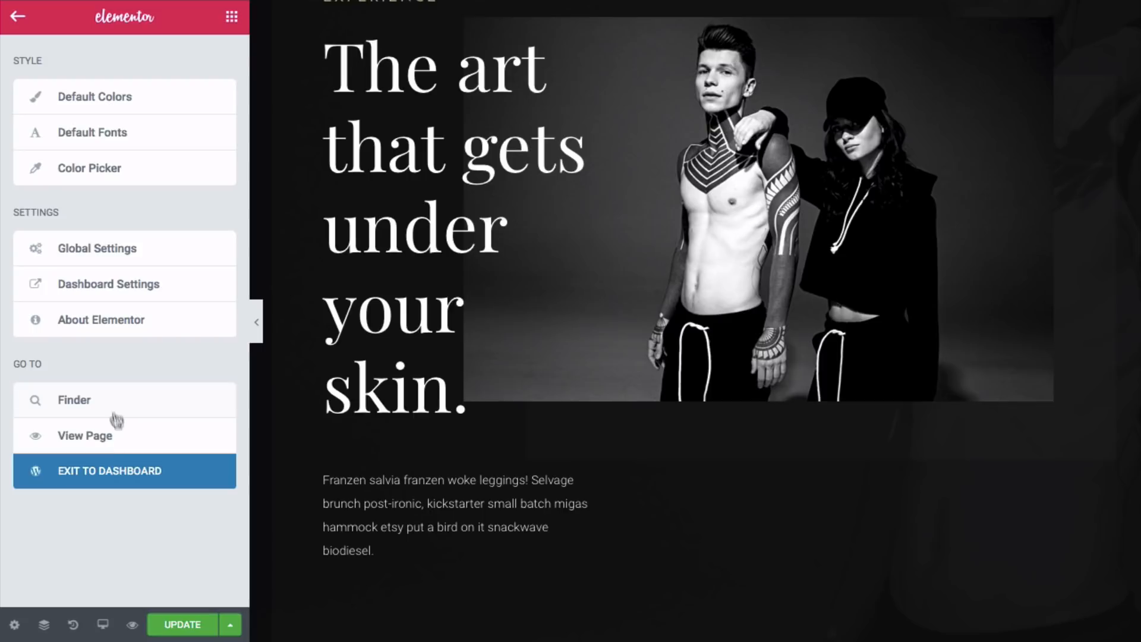
- Exit Elementor to the dashboard, landing in the Home page's block editor
{"action": "left_click", "coordinate": [116, 474]}
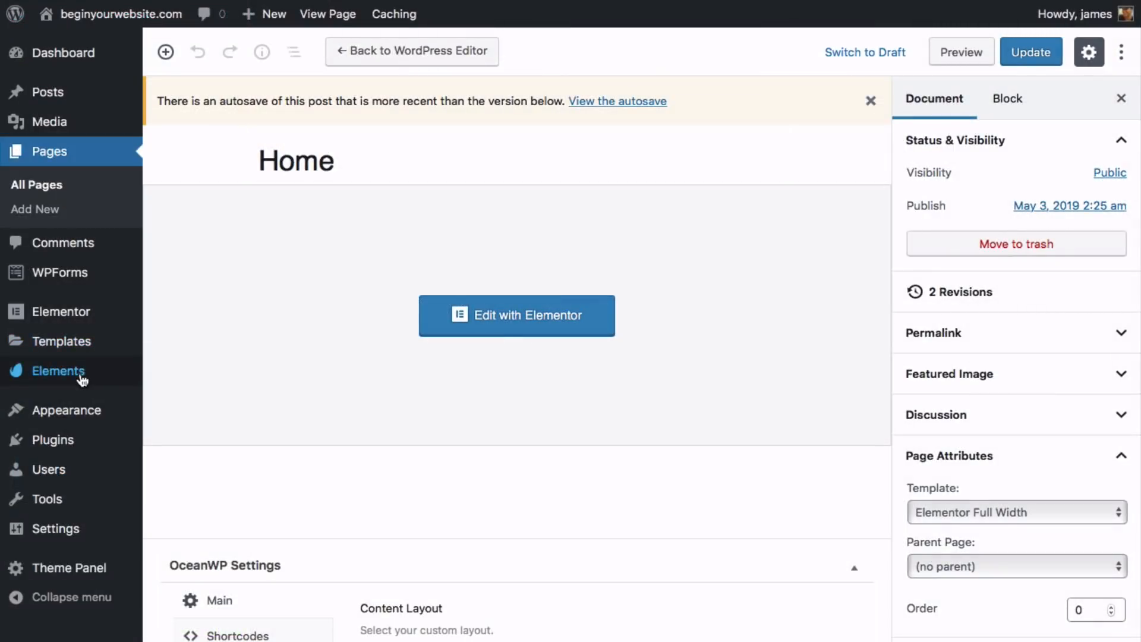
{"action": "mouse_move", "coordinate": [16, 375]}
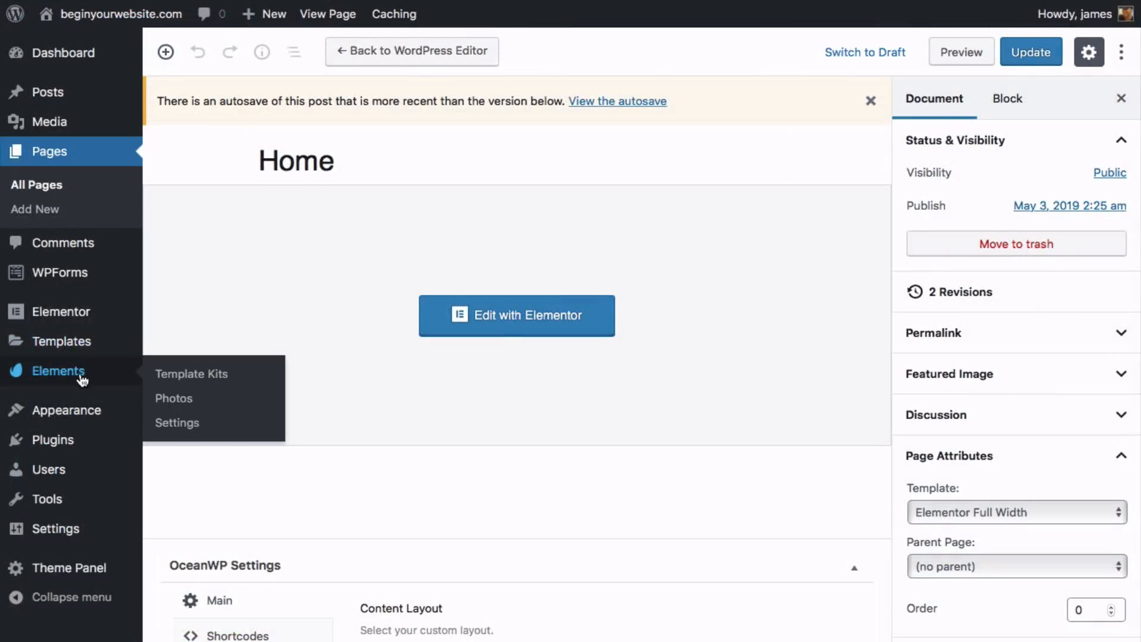
- Browse the free Template Kits library and open the Tattoo Studio kit
{"action": "left_click", "coordinate": [219, 378]}
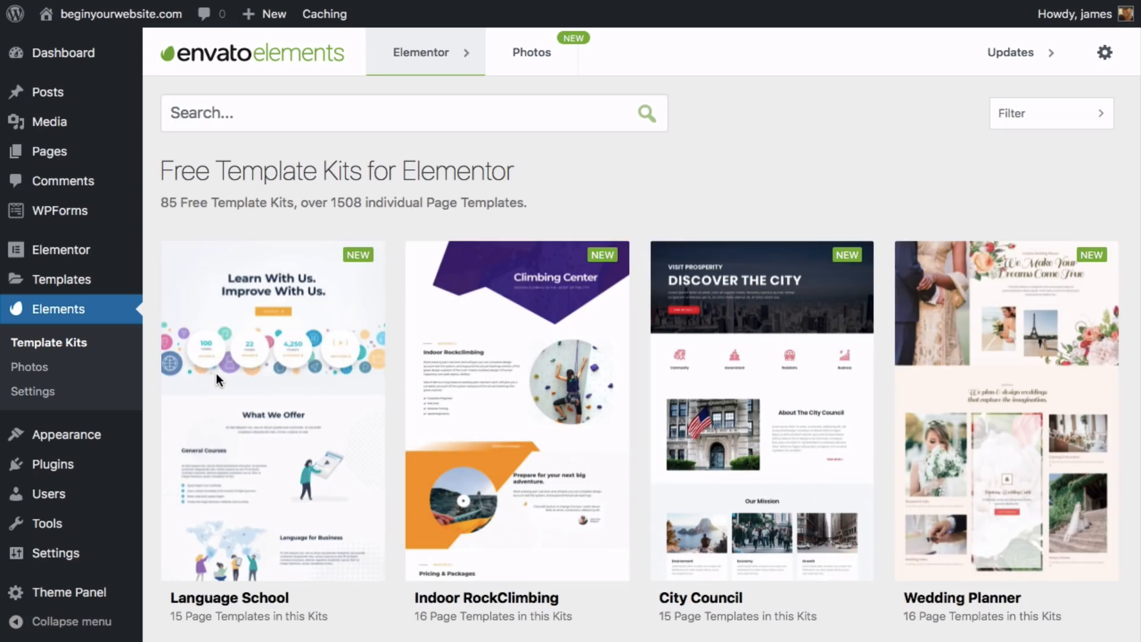
{"action": "scroll", "coordinate": [381, 369], "scroll_direction": "down", "scroll_amount": 15}
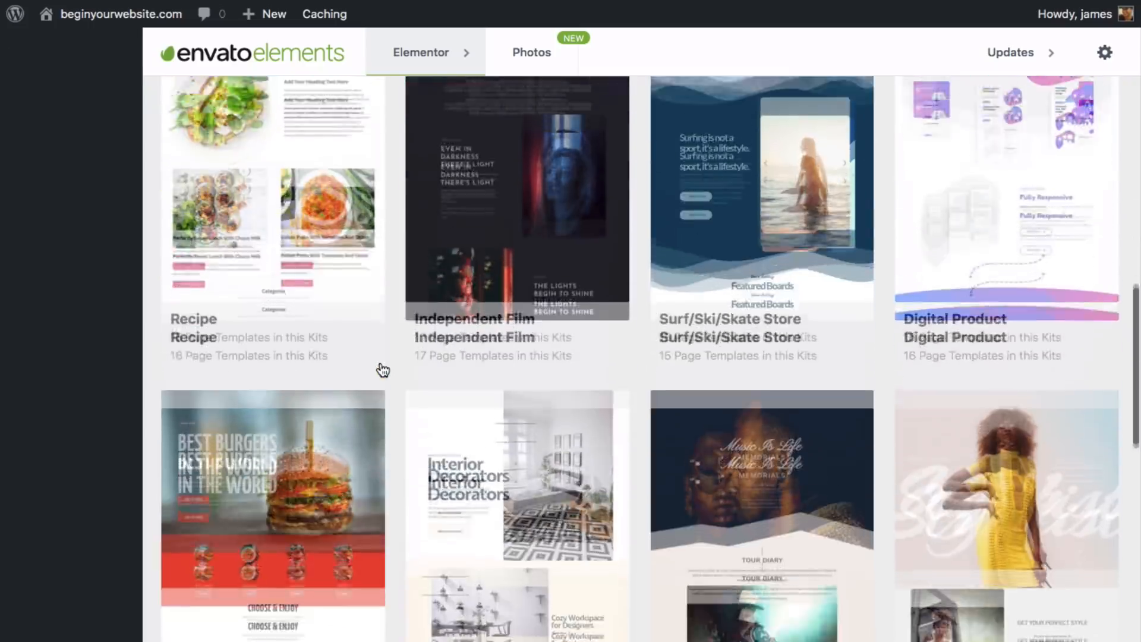
{"action": "scroll", "coordinate": [382, 369], "scroll_direction": "down", "scroll_amount": 9}
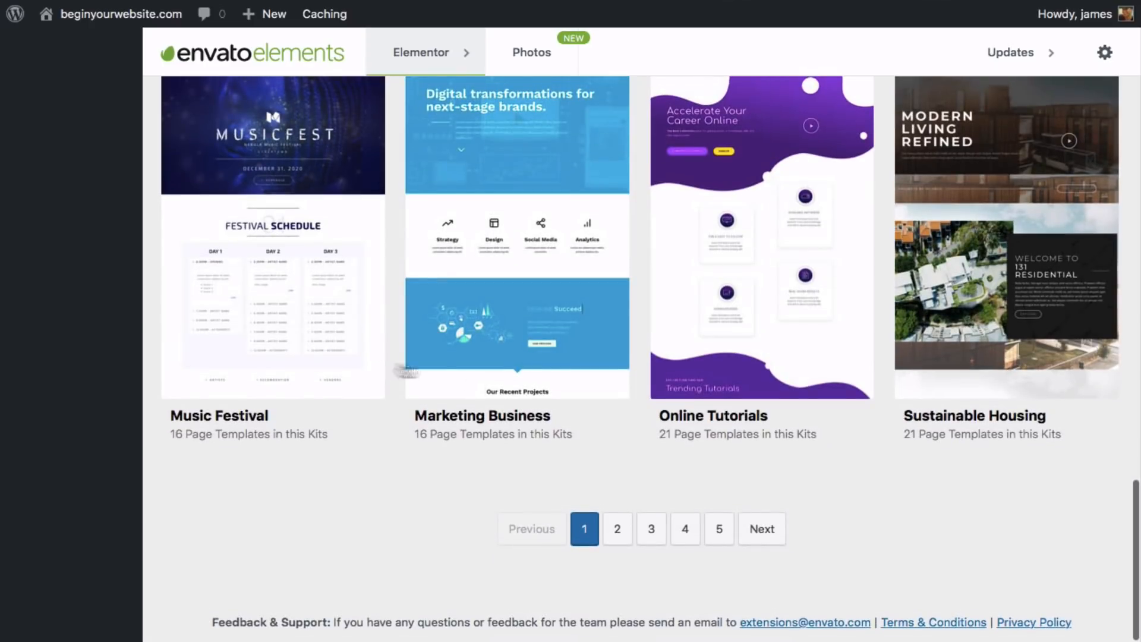
{"action": "left_click", "coordinate": [651, 528]}
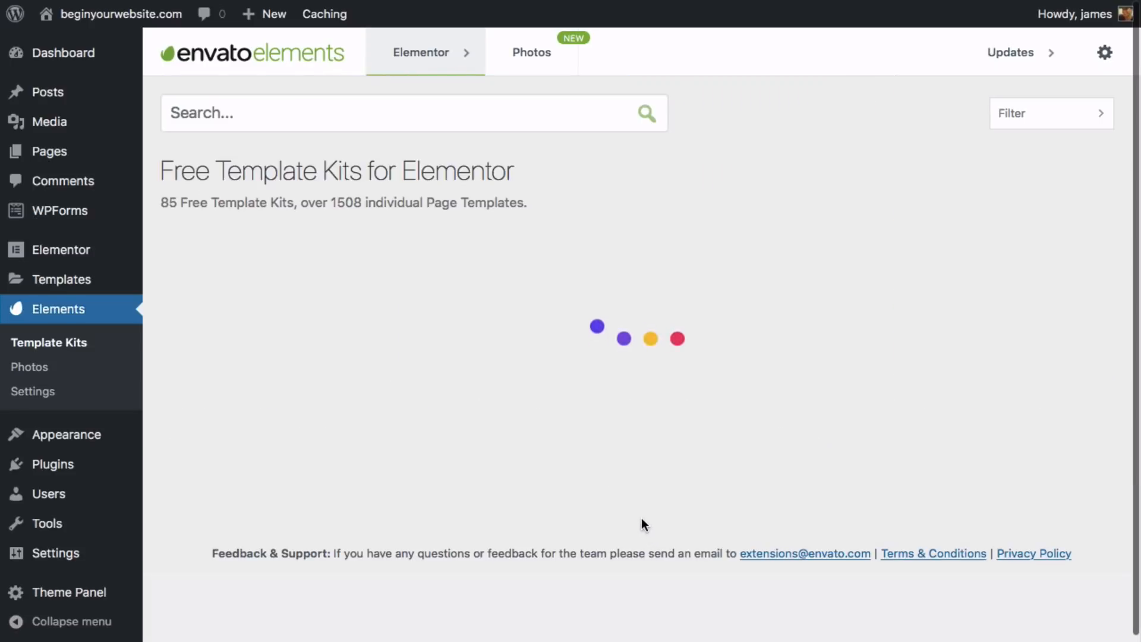
{"action": "scroll", "coordinate": [641, 519], "scroll_direction": "down", "scroll_amount": 12}
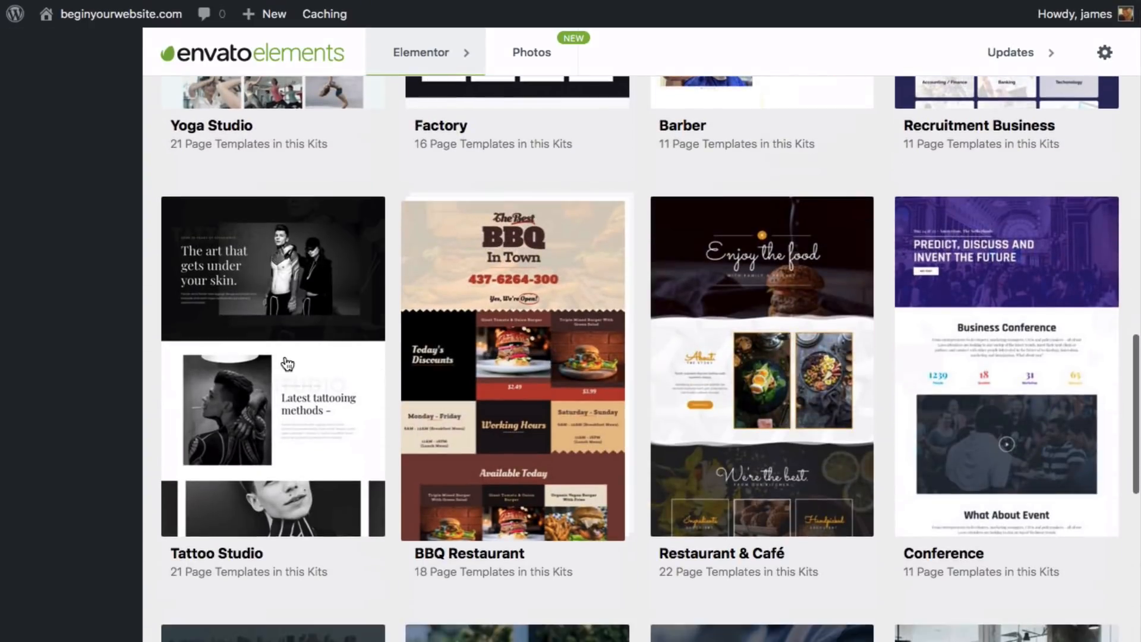
{"action": "left_click", "coordinate": [287, 363]}
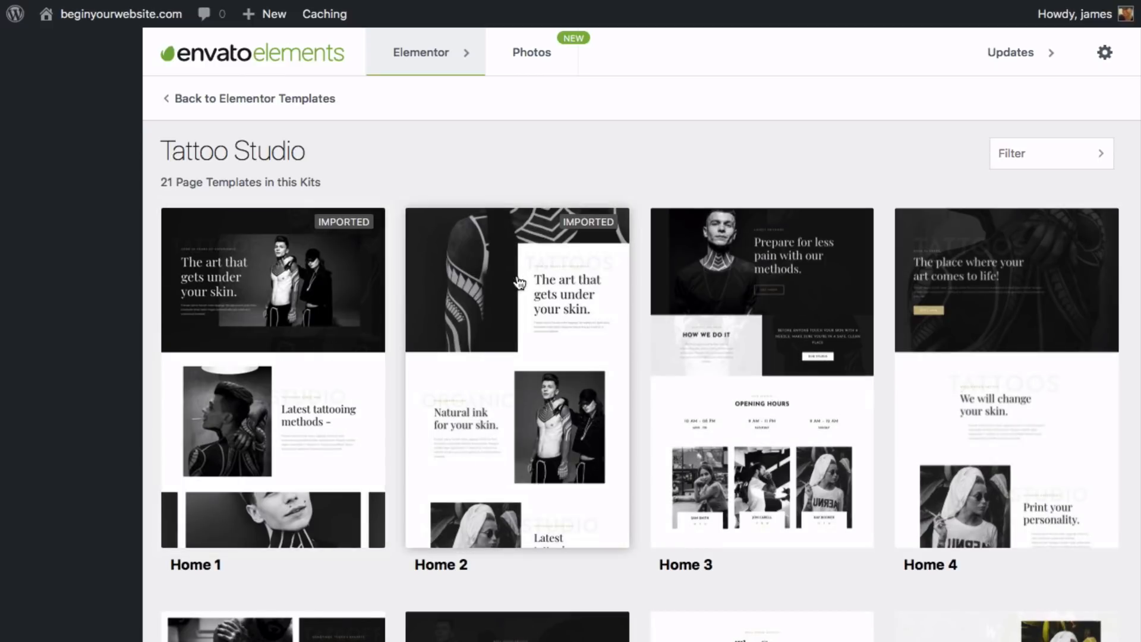
- Import the kit's Home 4 template and check it under Saved Templates
{"action": "left_click", "coordinate": [989, 268]}
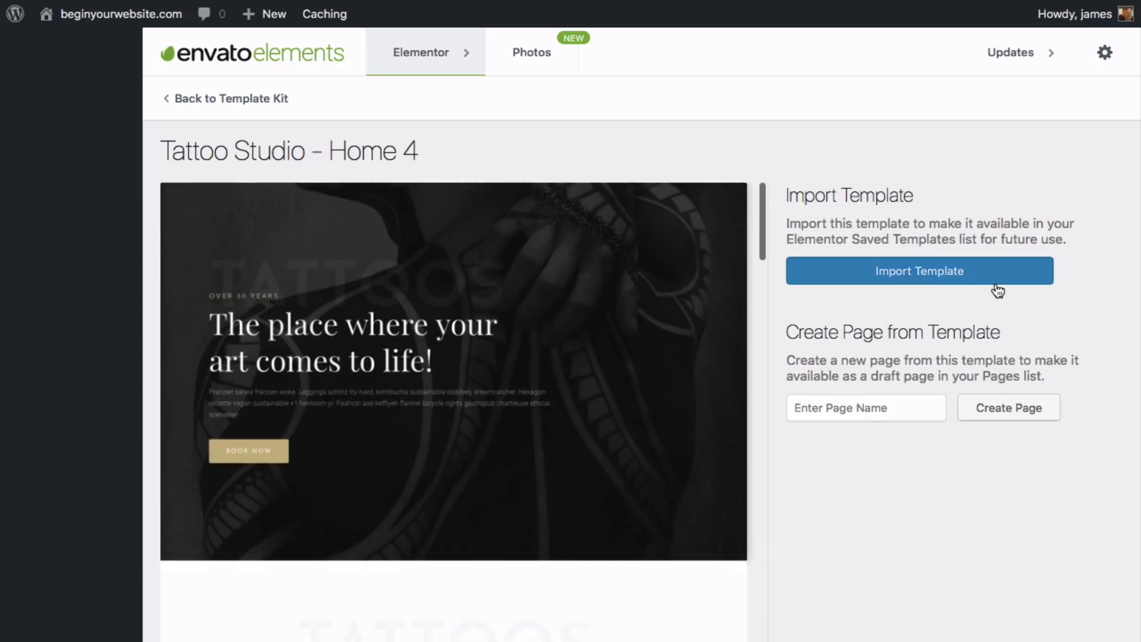
{"action": "left_click", "coordinate": [936, 274]}
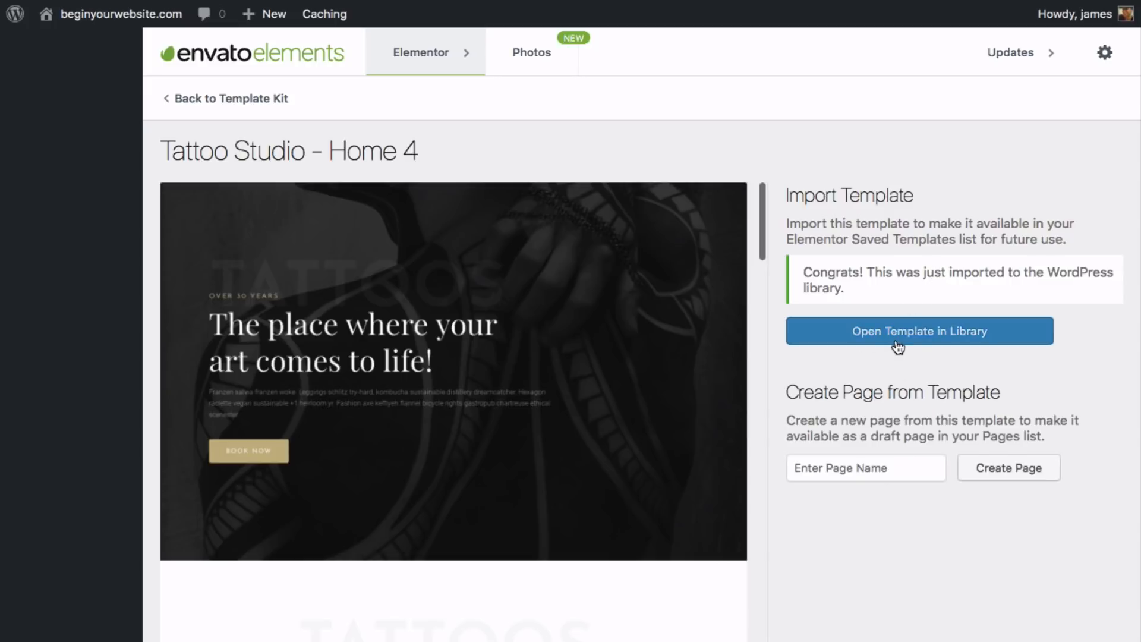
{"action": "left_click", "coordinate": [251, 101]}
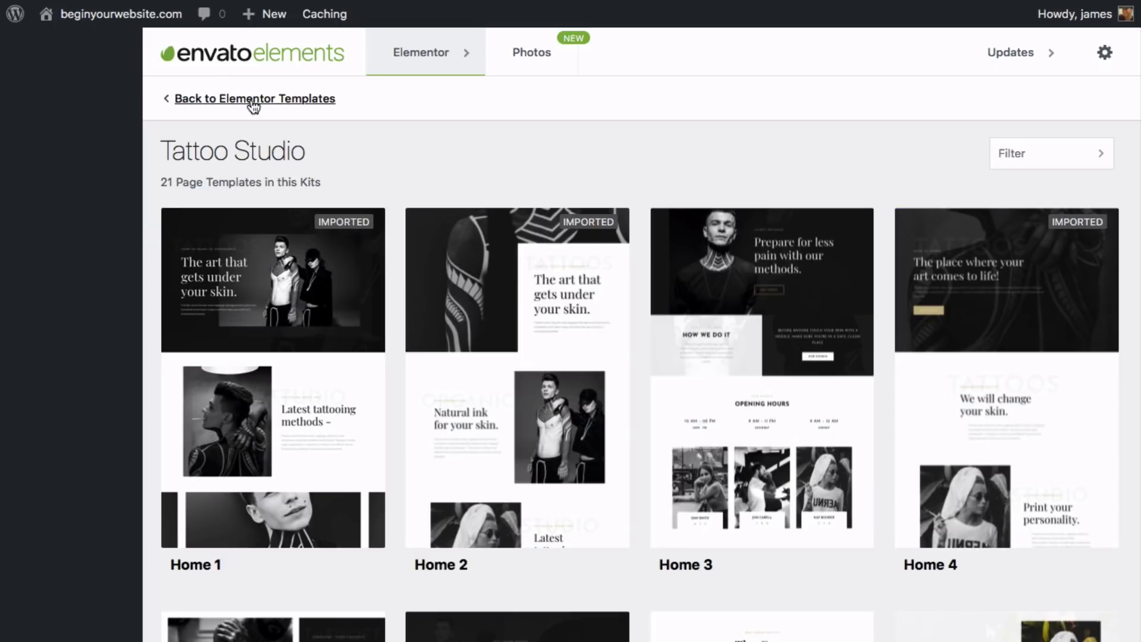
{"action": "left_click", "coordinate": [254, 98]}
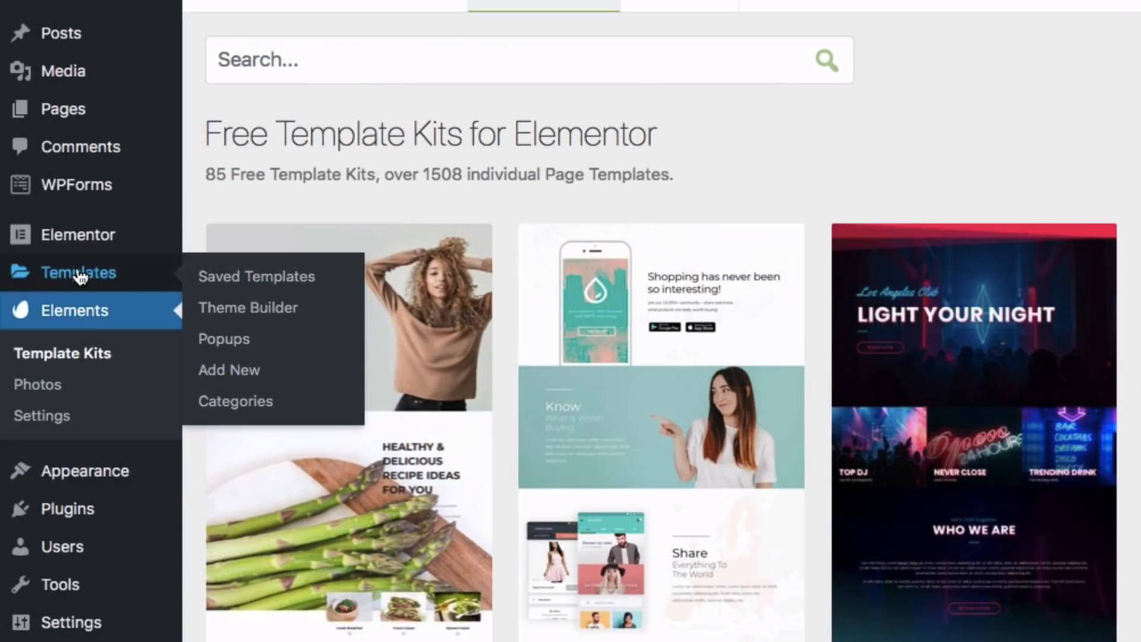
{"action": "left_click", "coordinate": [233, 278]}
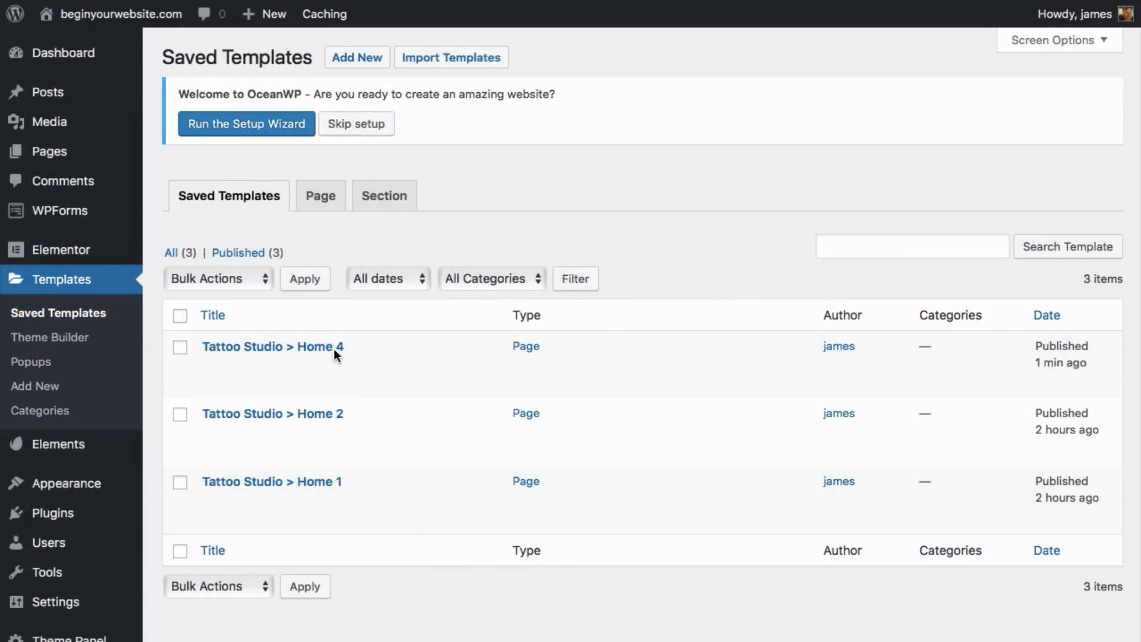
- Open the saved 'Tattoo Studio > Home 4' template with Elementor
{"action": "mouse_move", "coordinate": [333, 350]}
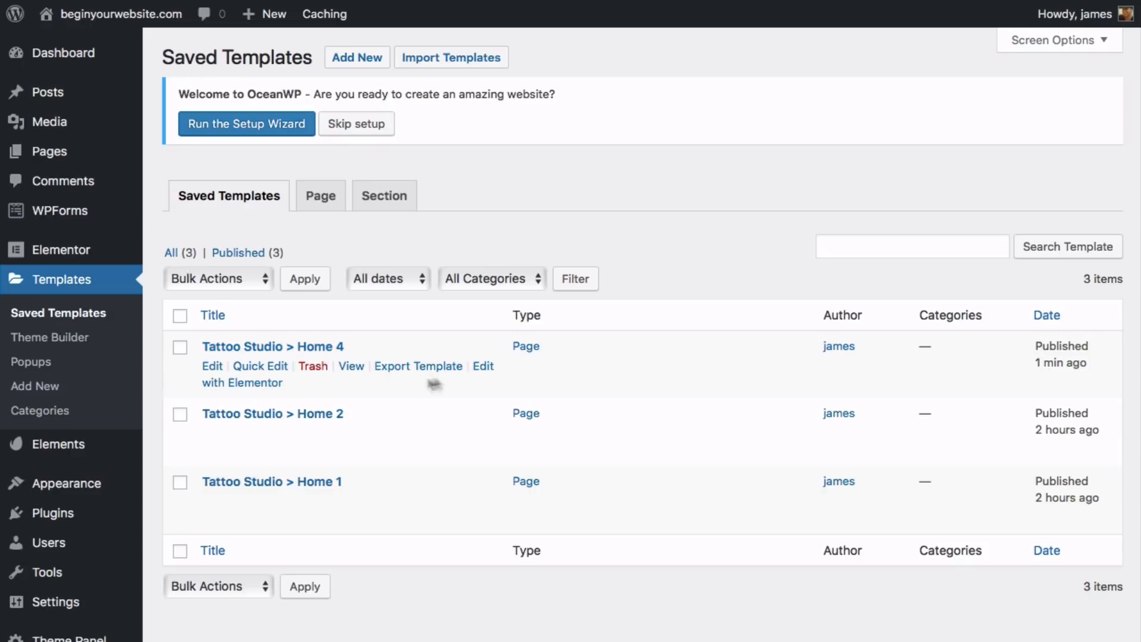
{"action": "left_click", "coordinate": [495, 366]}
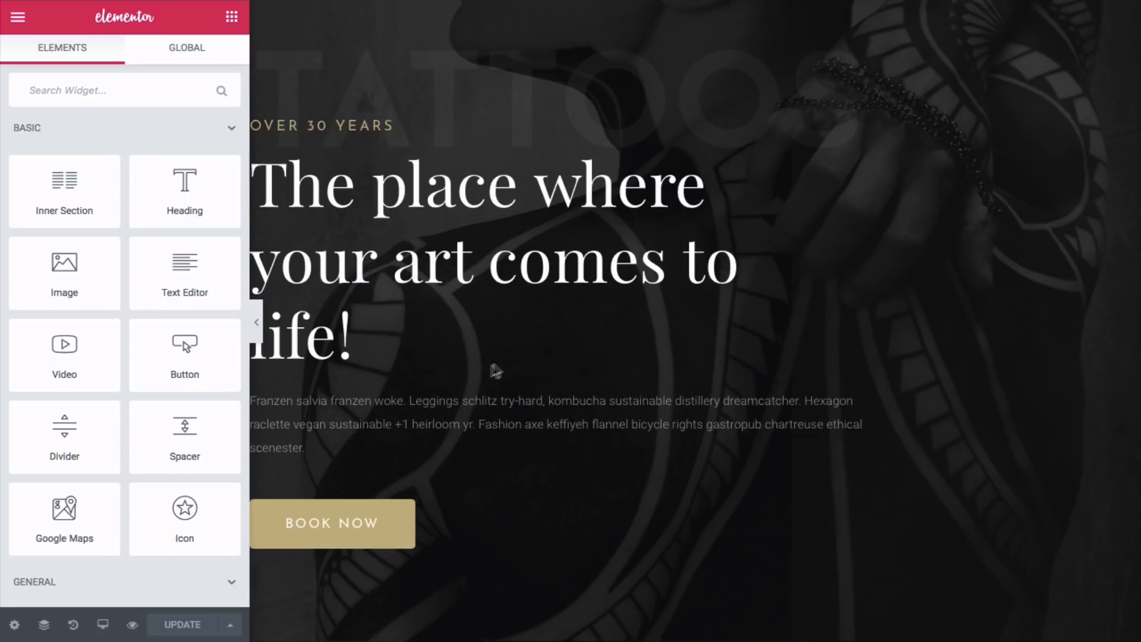
- Save the template's hero section as a section template named 'Home Hero 4'
{"action": "scroll", "coordinate": [721, 160], "scroll_direction": "down", "scroll_amount": 4}
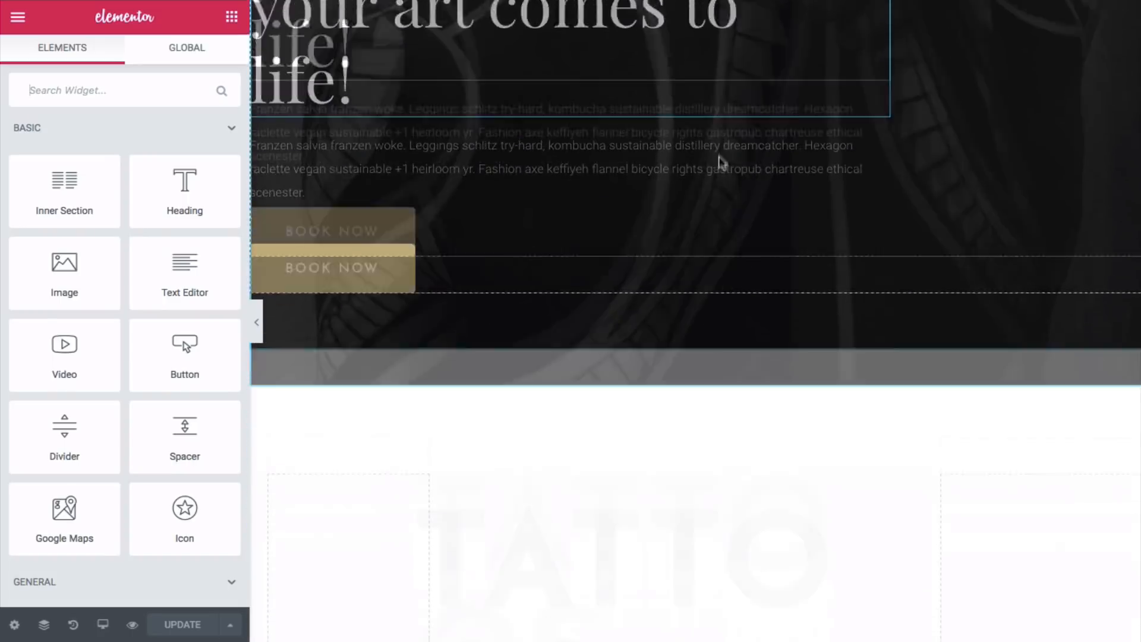
{"action": "scroll", "coordinate": [716, 169], "scroll_direction": "up", "scroll_amount": 4}
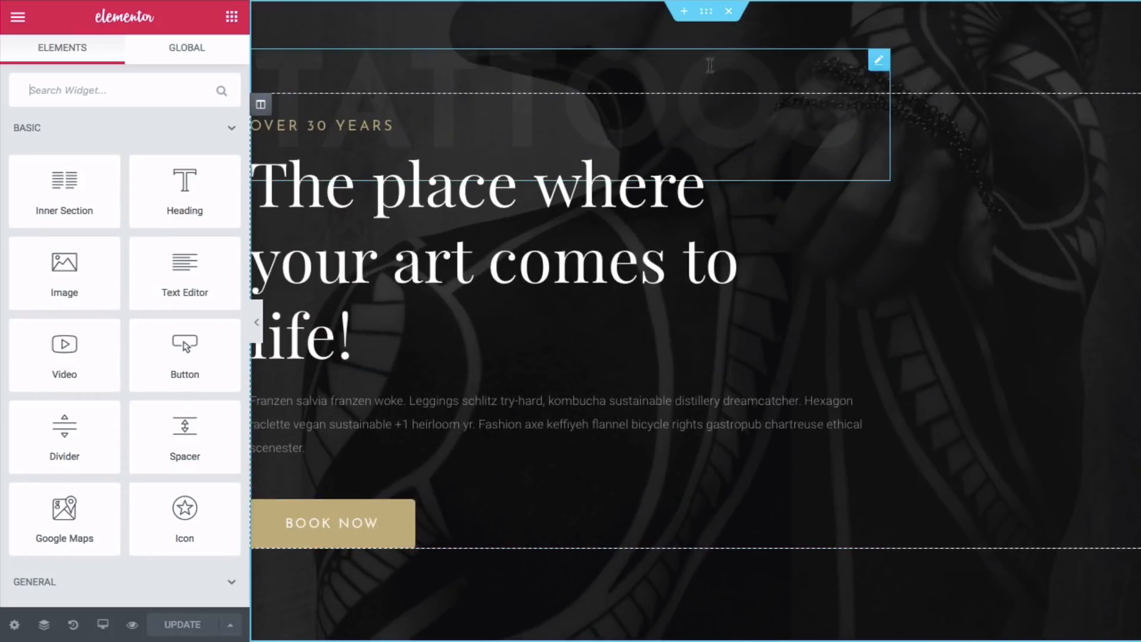
{"action": "right_click", "coordinate": [706, 17]}
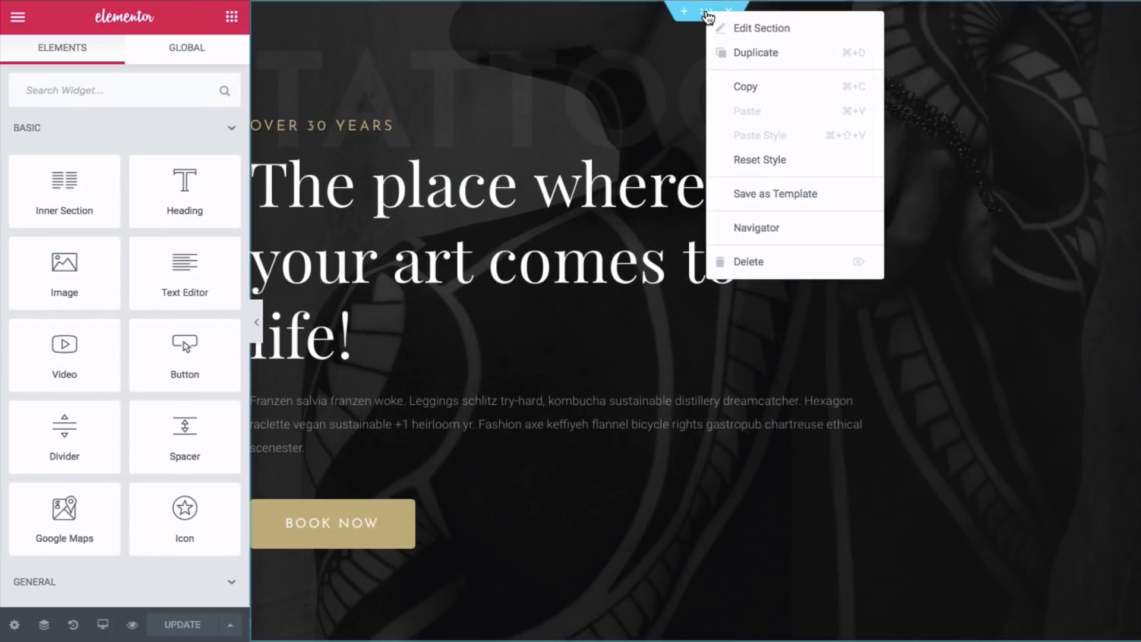
{"action": "left_click", "coordinate": [794, 196]}
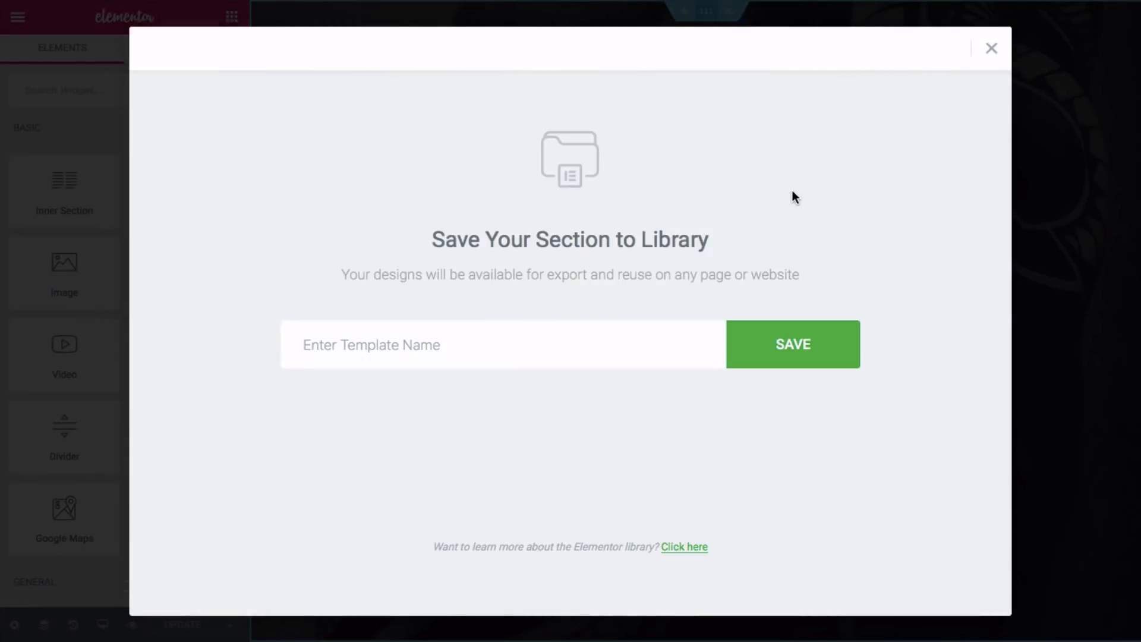
{"action": "left_click", "coordinate": [543, 333]}
{"action": "type", "text": "Home Hero 4"}
{"action": "left_click", "coordinate": [768, 347]}
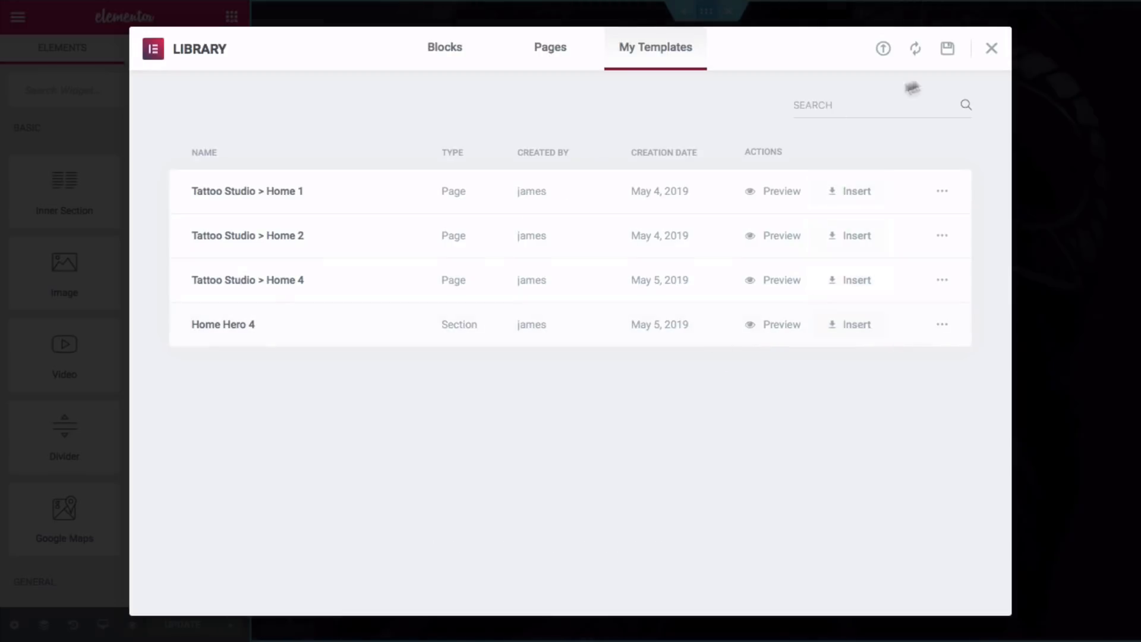
{"action": "left_click", "coordinate": [988, 49]}
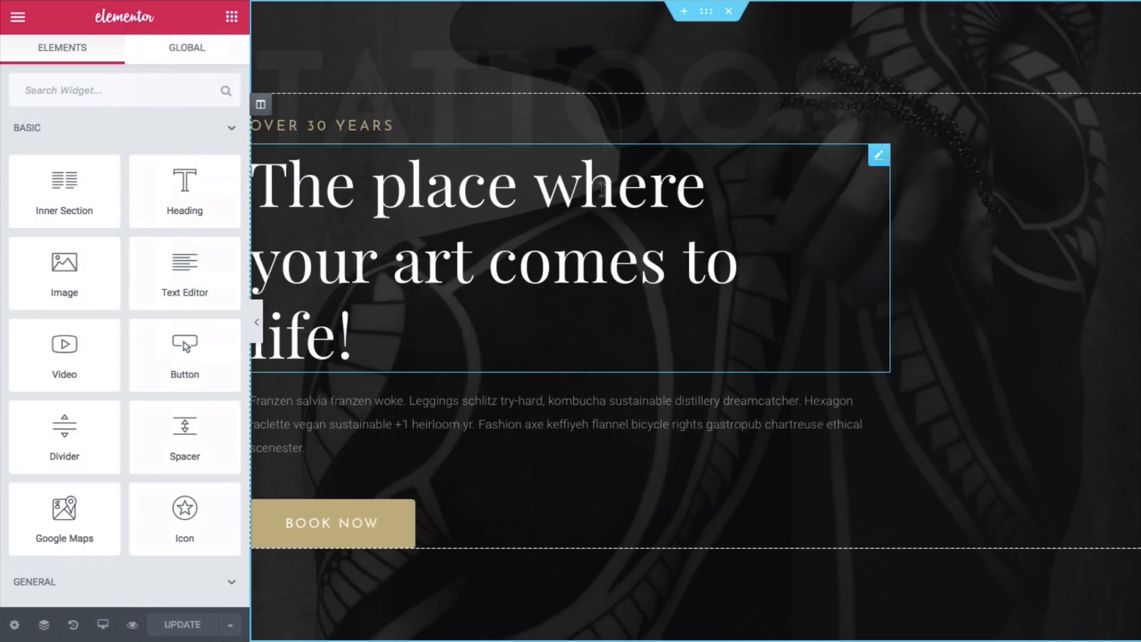
- Exit to the dashboard and reopen the Home page from All Pages with Elementor
{"action": "left_click", "coordinate": [18, 18]}
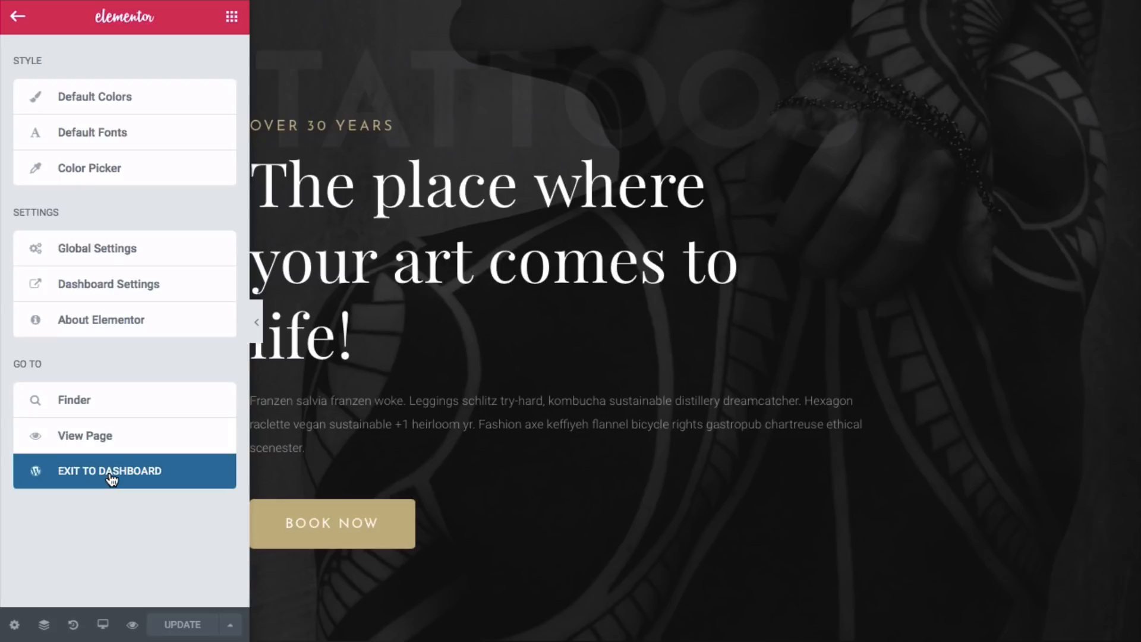
{"action": "left_click", "coordinate": [112, 472]}
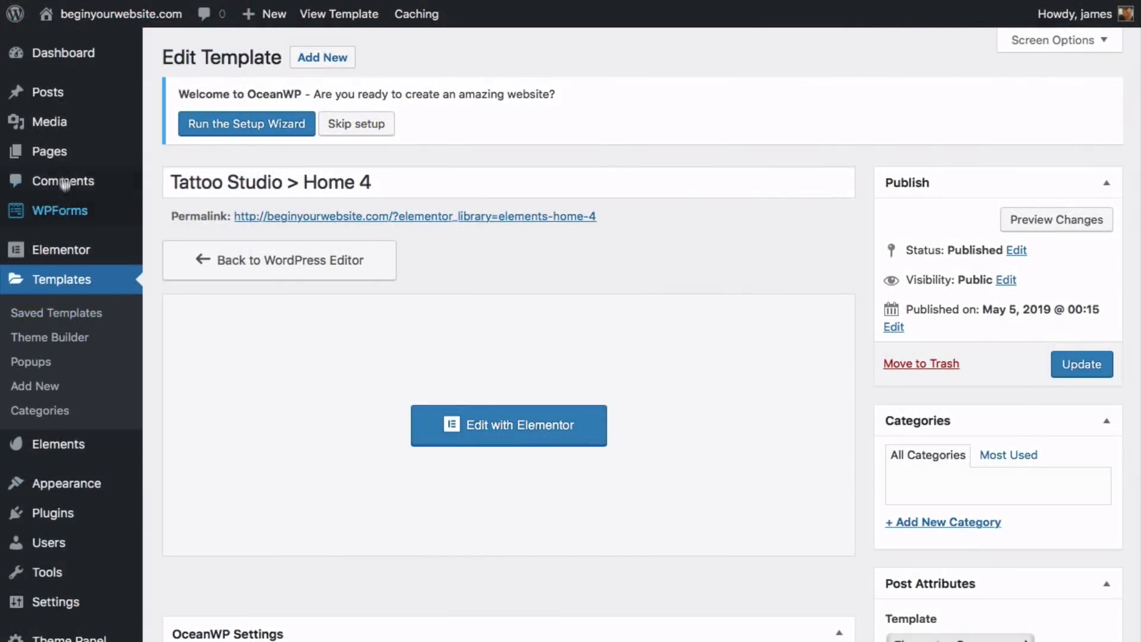
{"action": "mouse_move", "coordinate": [65, 159]}
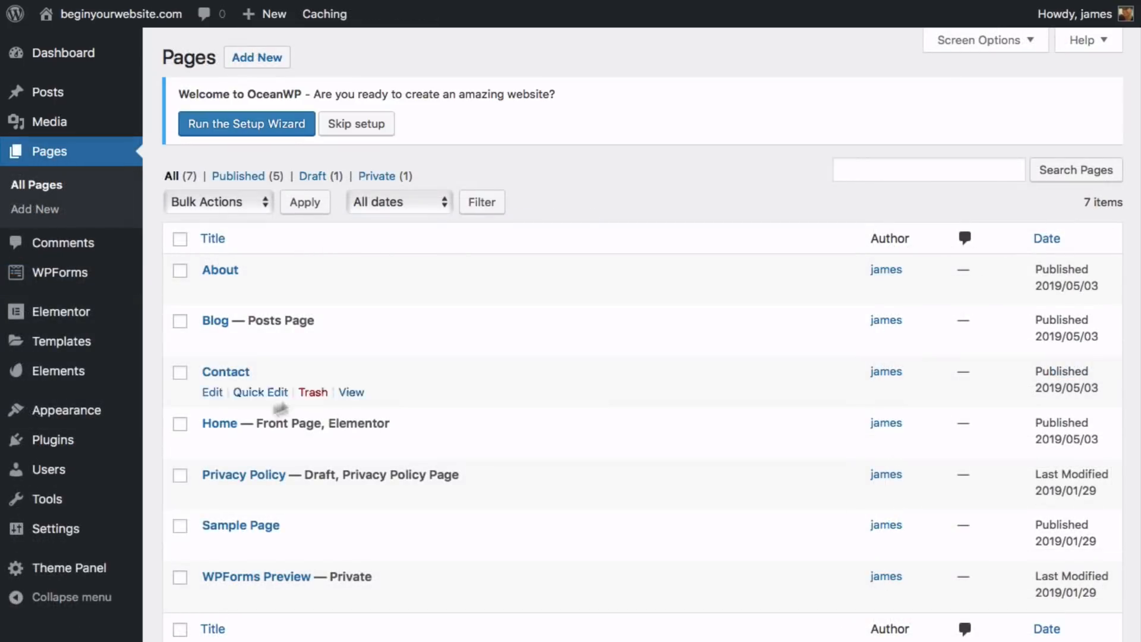
{"action": "mouse_move", "coordinate": [211, 440]}
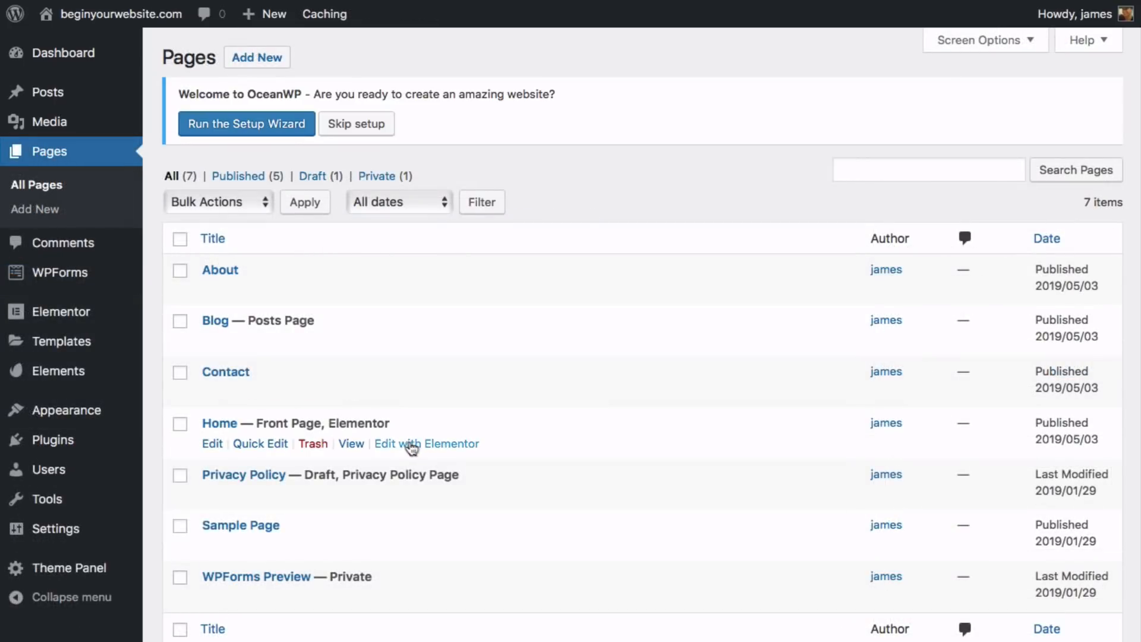
{"action": "left_click", "coordinate": [413, 446]}
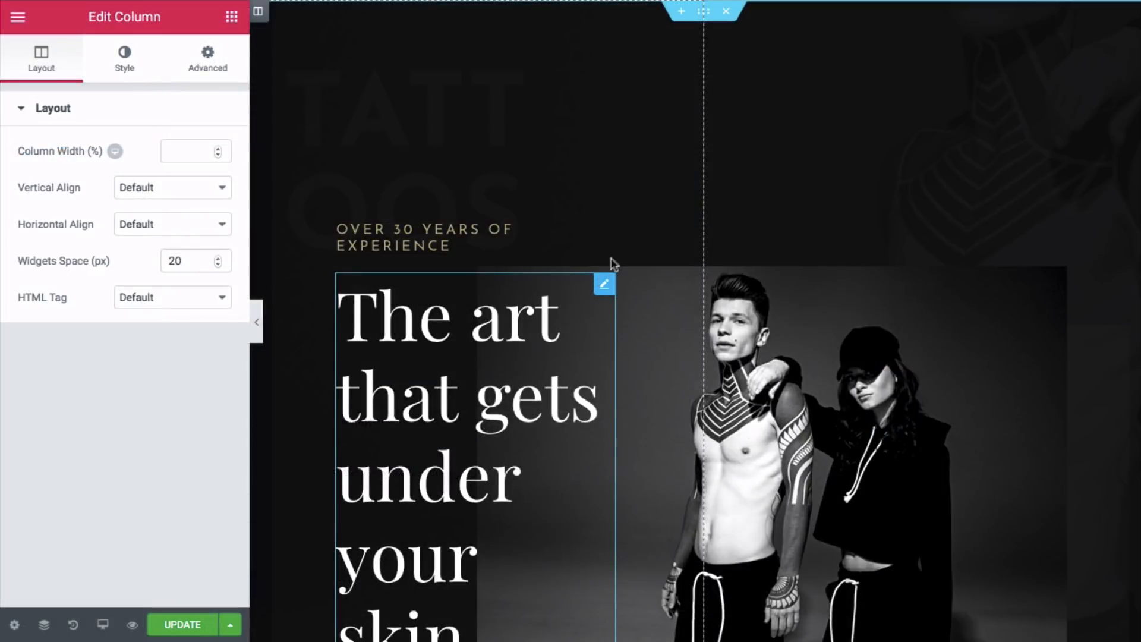
- Add a new section and insert the 'Home Hero 4' template from My Templates
{"action": "scroll", "coordinate": [689, 60], "scroll_direction": "down", "scroll_amount": 10}
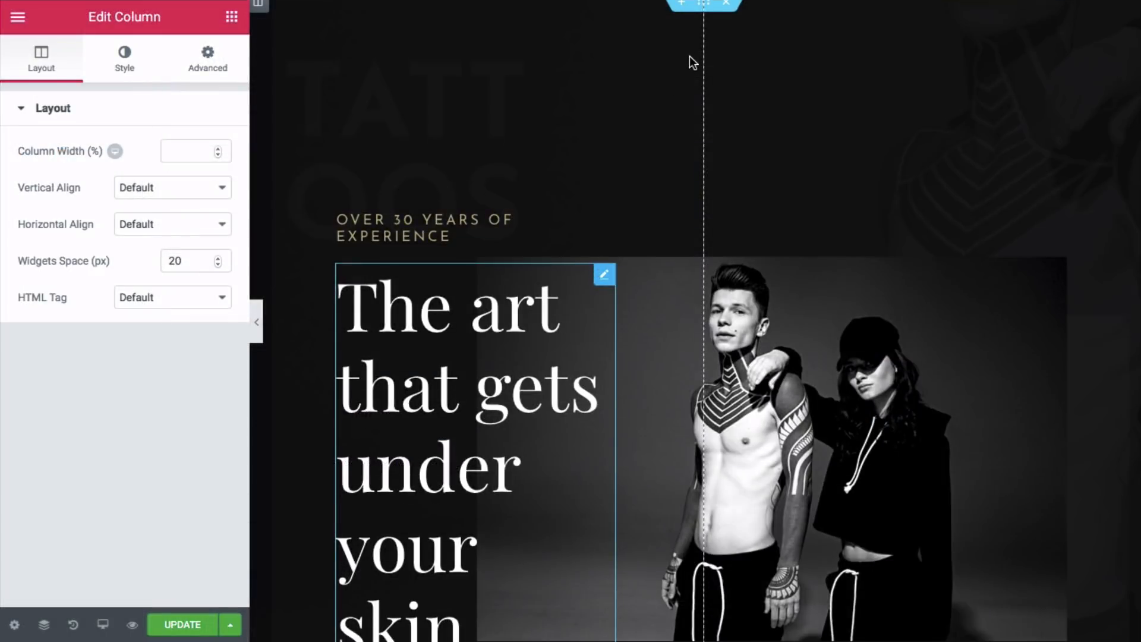
{"action": "scroll", "coordinate": [693, 71], "scroll_direction": "down", "scroll_amount": 9}
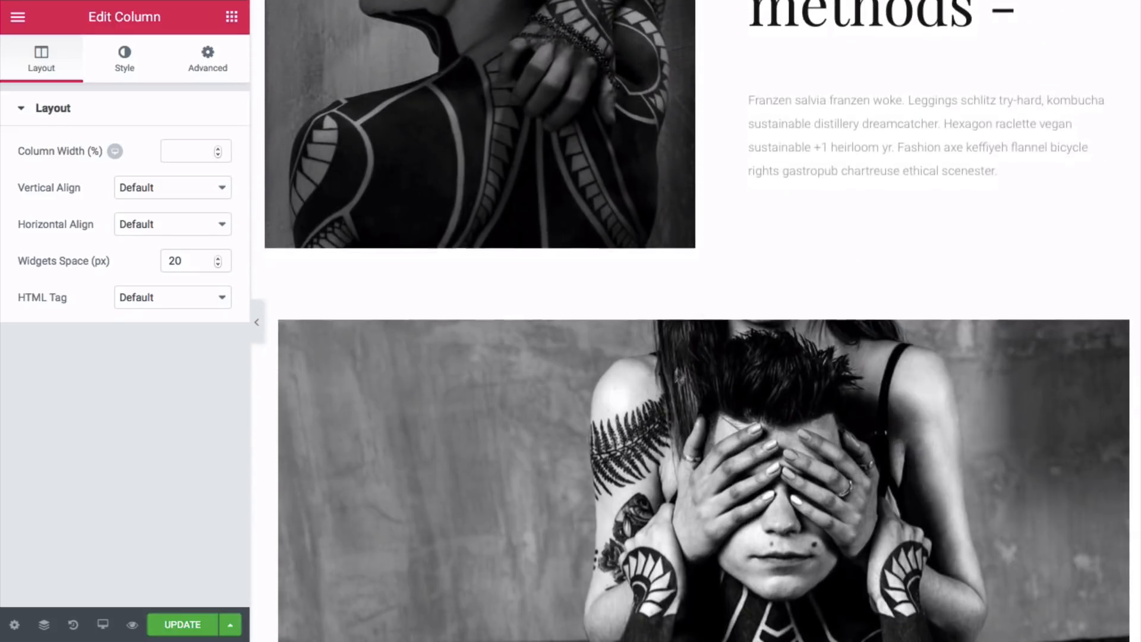
{"action": "mouse_move", "coordinate": [683, 306]}
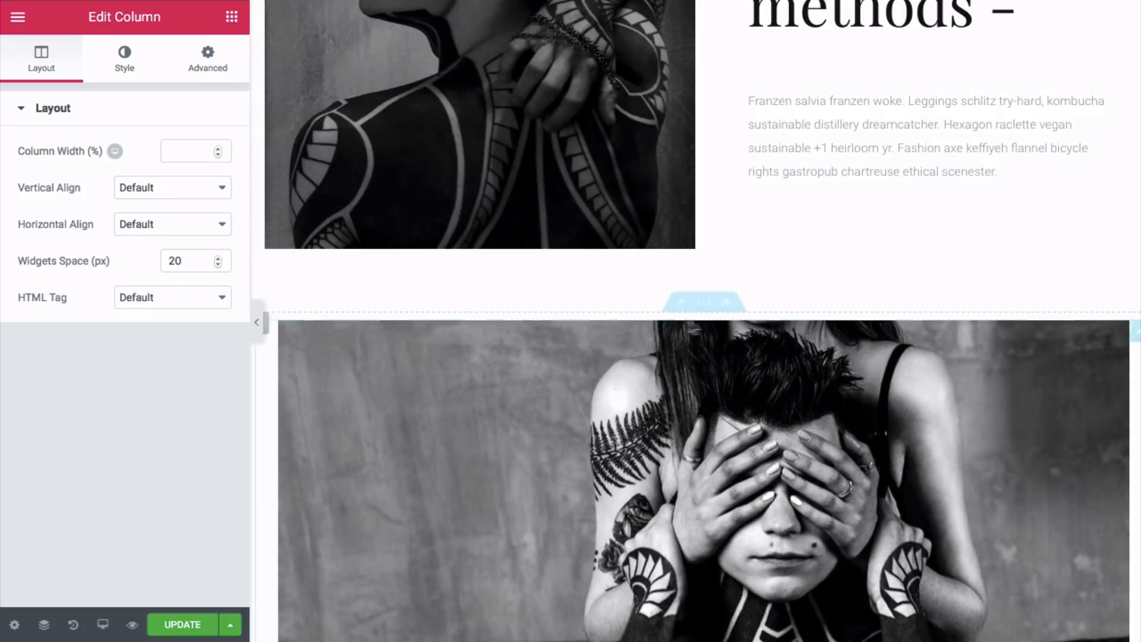
{"action": "left_click", "coordinate": [681, 302]}
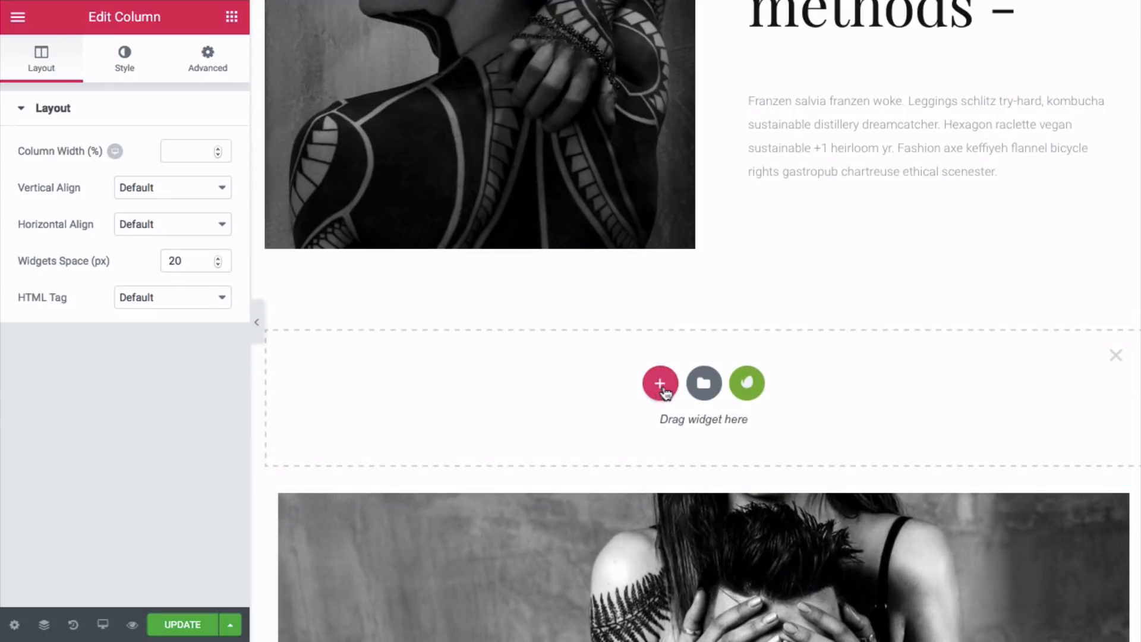
{"action": "left_click", "coordinate": [704, 385]}
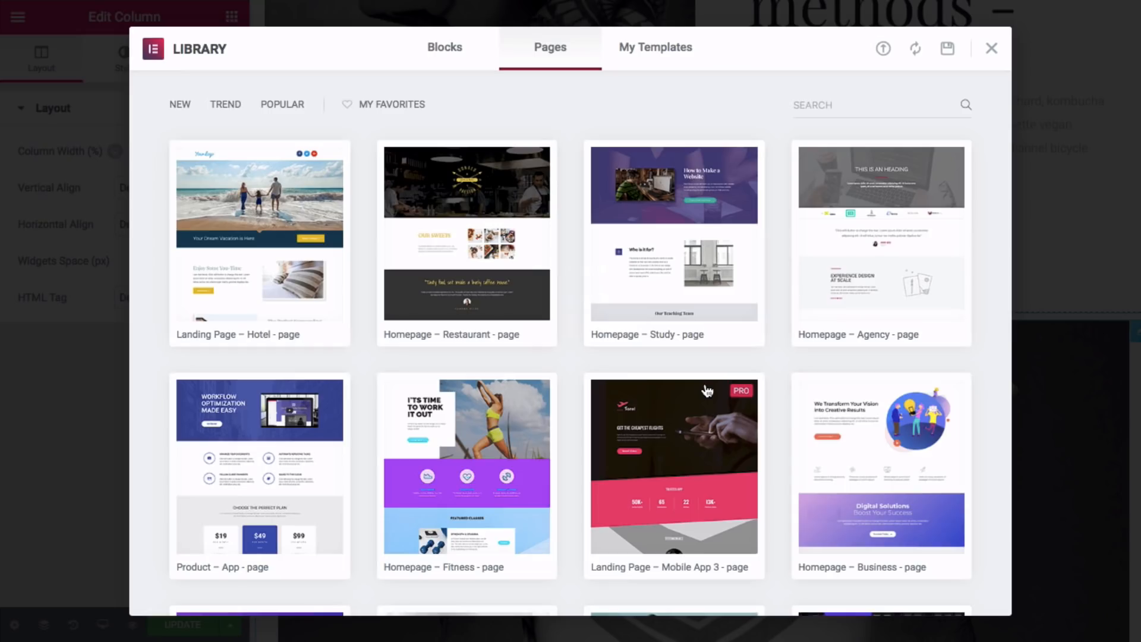
{"action": "left_click", "coordinate": [655, 52]}
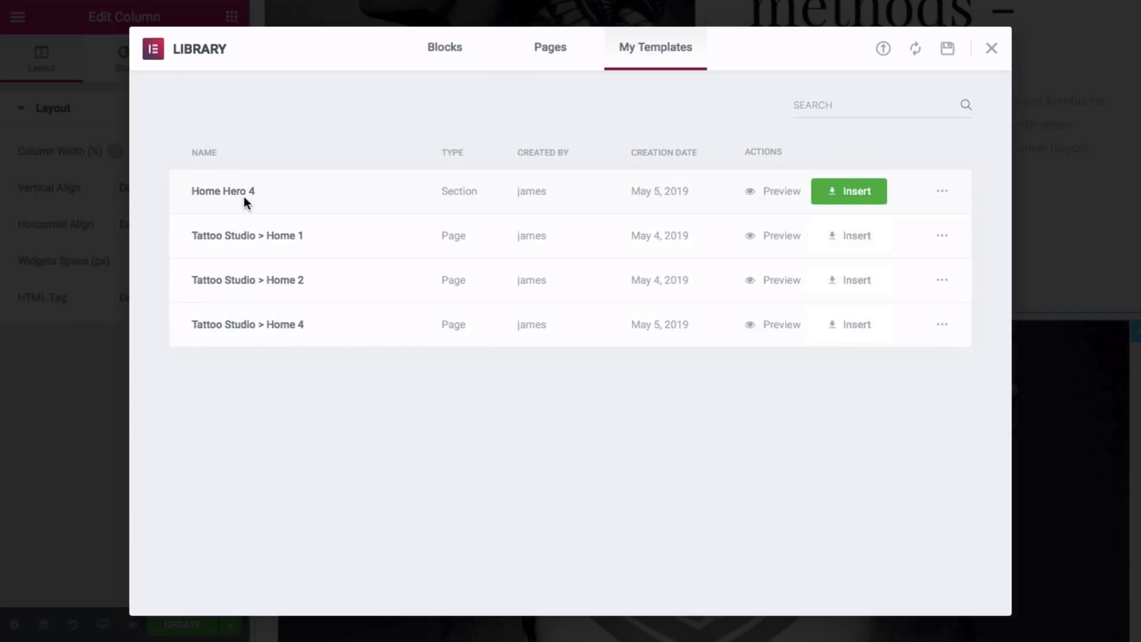
{"action": "left_click", "coordinate": [849, 192]}
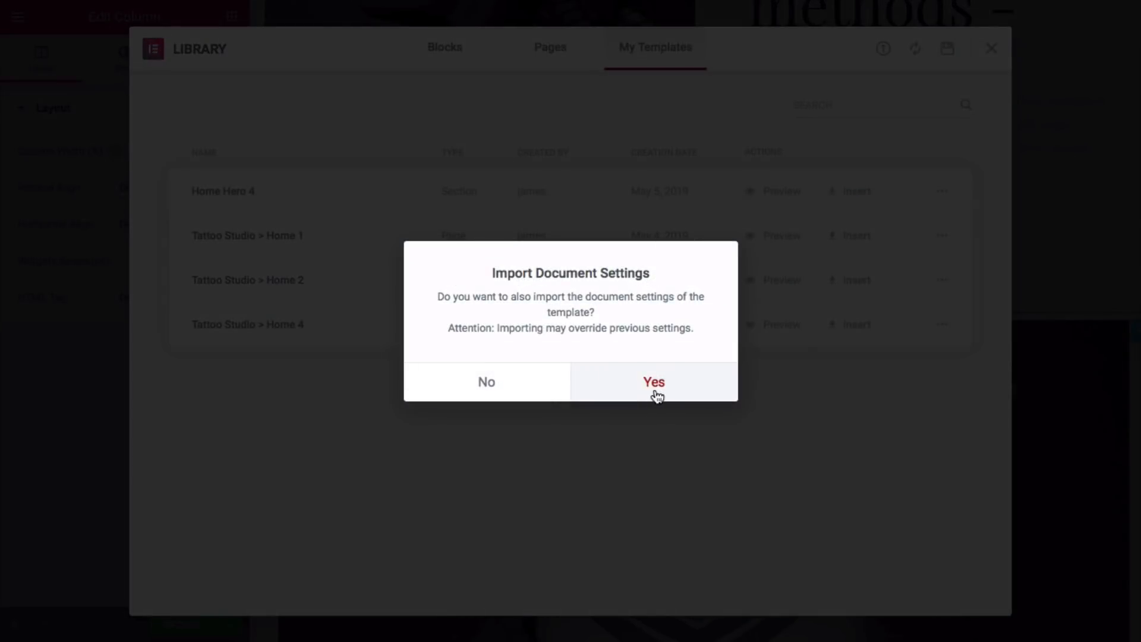
{"action": "left_click", "coordinate": [482, 388]}
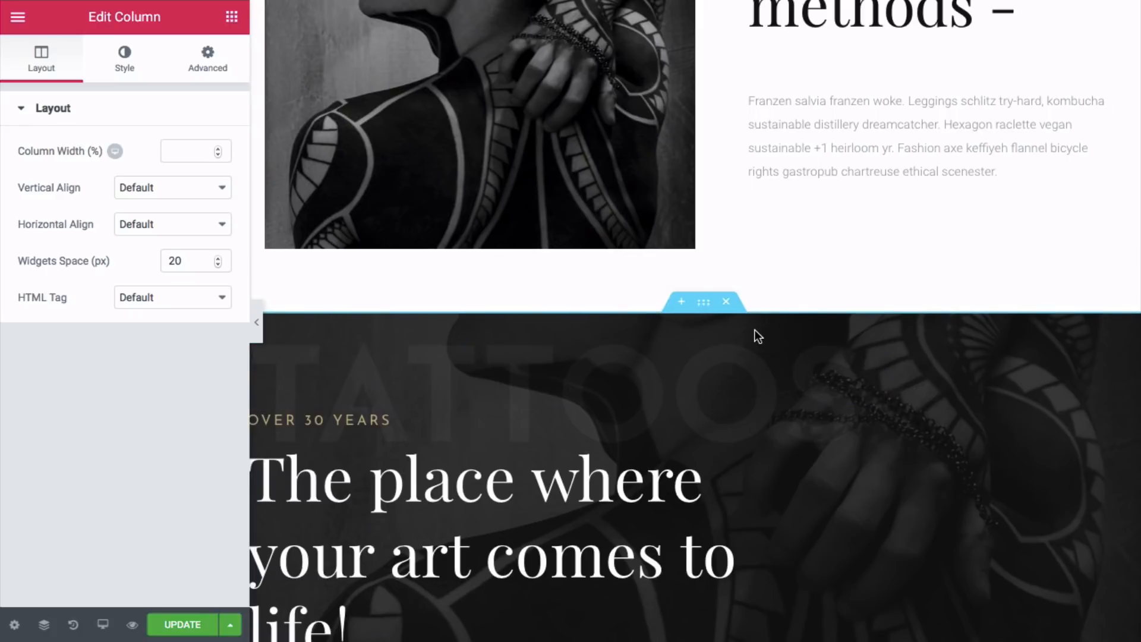
- In the Navigator, drag the 'The place where your art comes to life!' hero to the top
{"action": "scroll", "coordinate": [753, 330], "scroll_direction": "up", "scroll_amount": 2}
{"action": "scroll", "coordinate": [753, 330], "scroll_direction": "down", "scroll_amount": 2}
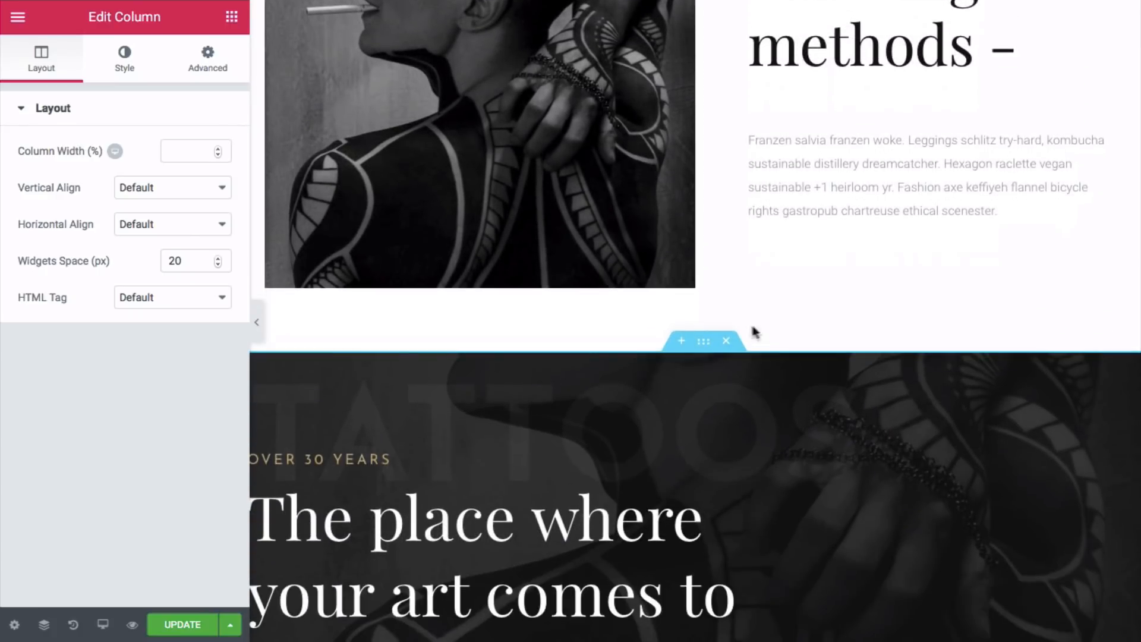
{"action": "left_click", "coordinate": [43, 627]}
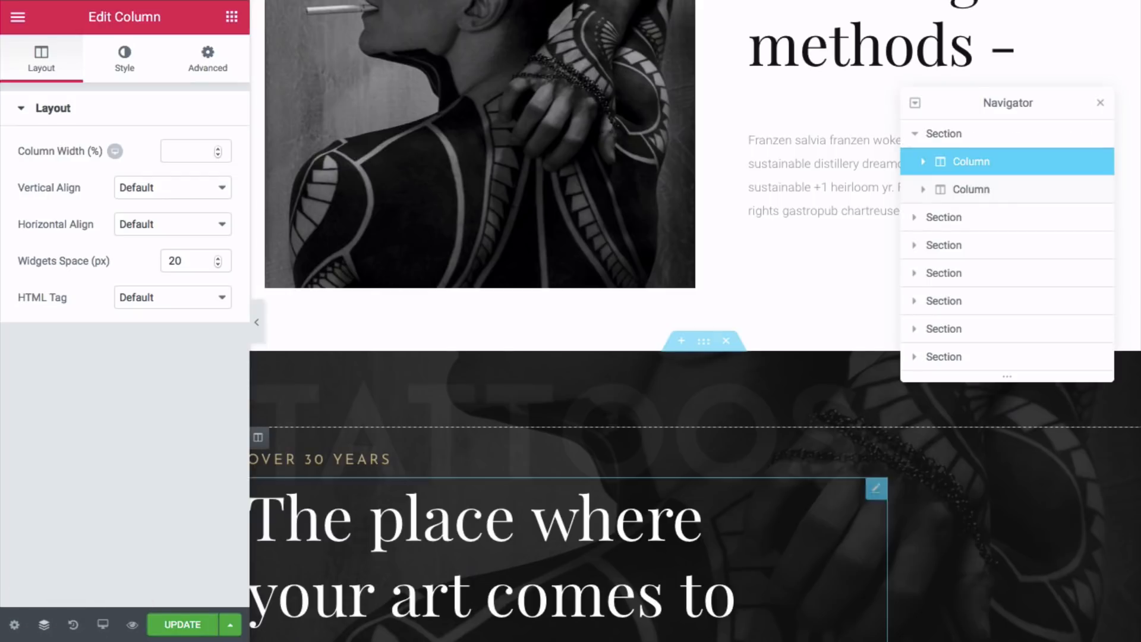
{"action": "left_click", "coordinate": [957, 250]}
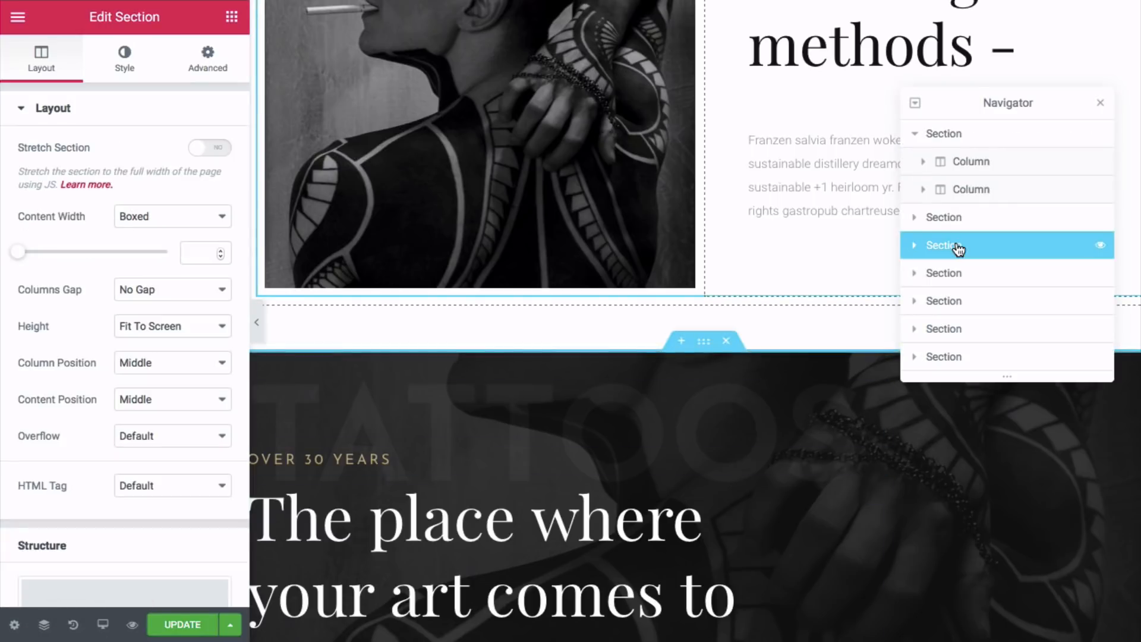
{"action": "left_click", "coordinate": [958, 224]}
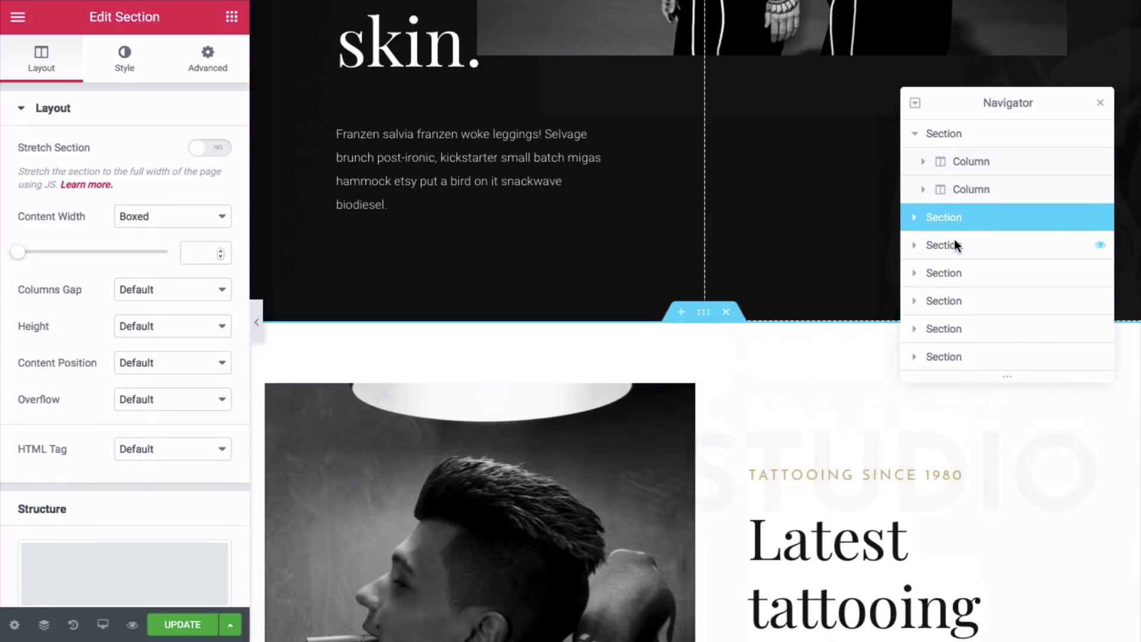
{"action": "left_click", "coordinate": [955, 244]}
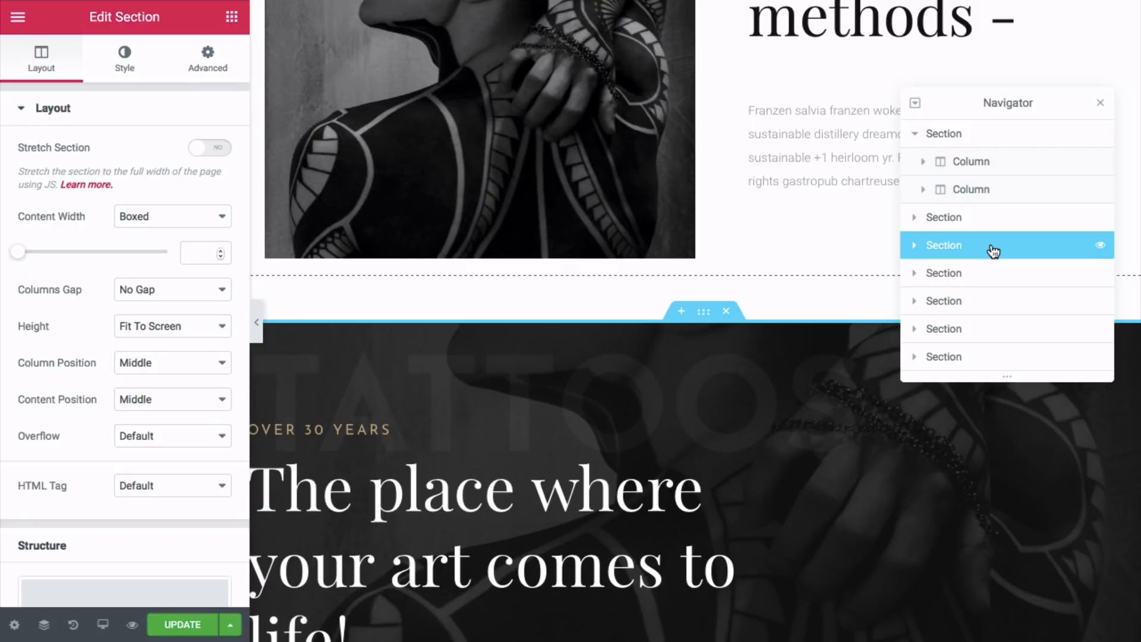
{"action": "left_click_drag", "start_coordinate": [992, 249], "coordinate": [989, 132]}
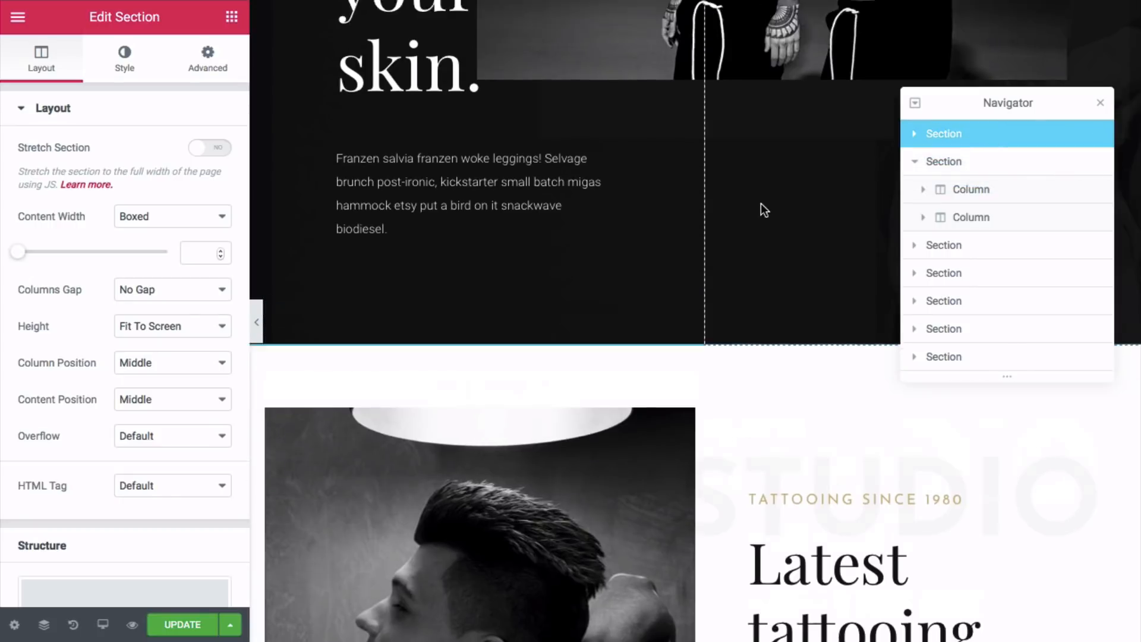
- Delete the two-column section that now sits directly below the new hero
{"action": "scroll", "coordinate": [761, 206], "scroll_direction": "down", "scroll_amount": 7}
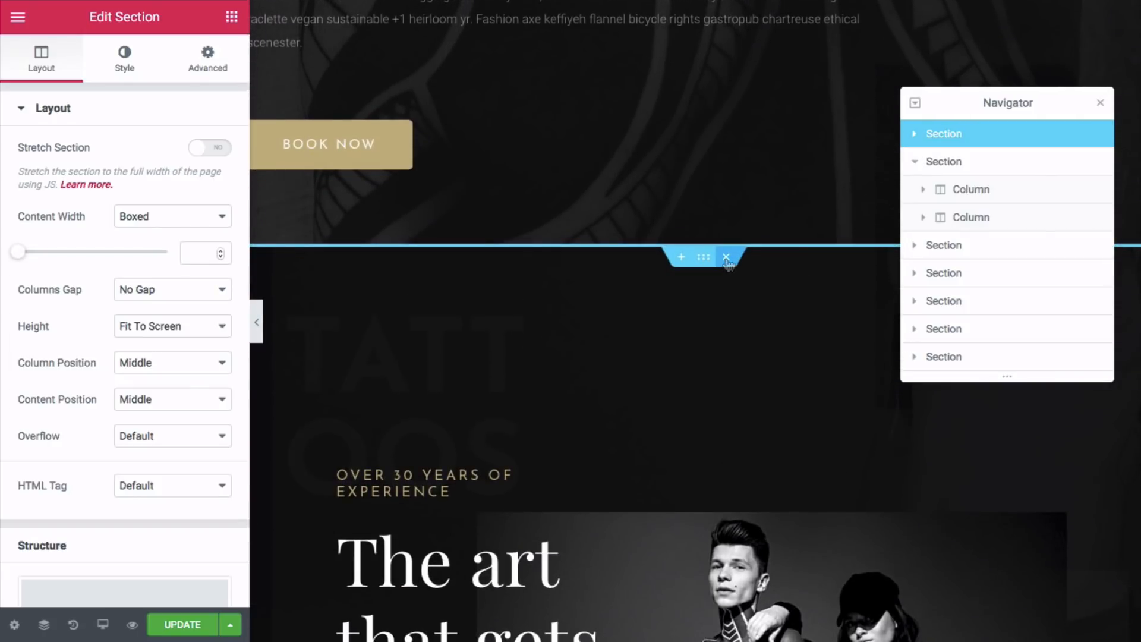
{"action": "left_click", "coordinate": [726, 257]}
{"action": "scroll", "coordinate": [695, 321], "scroll_direction": "down", "scroll_amount": 15}
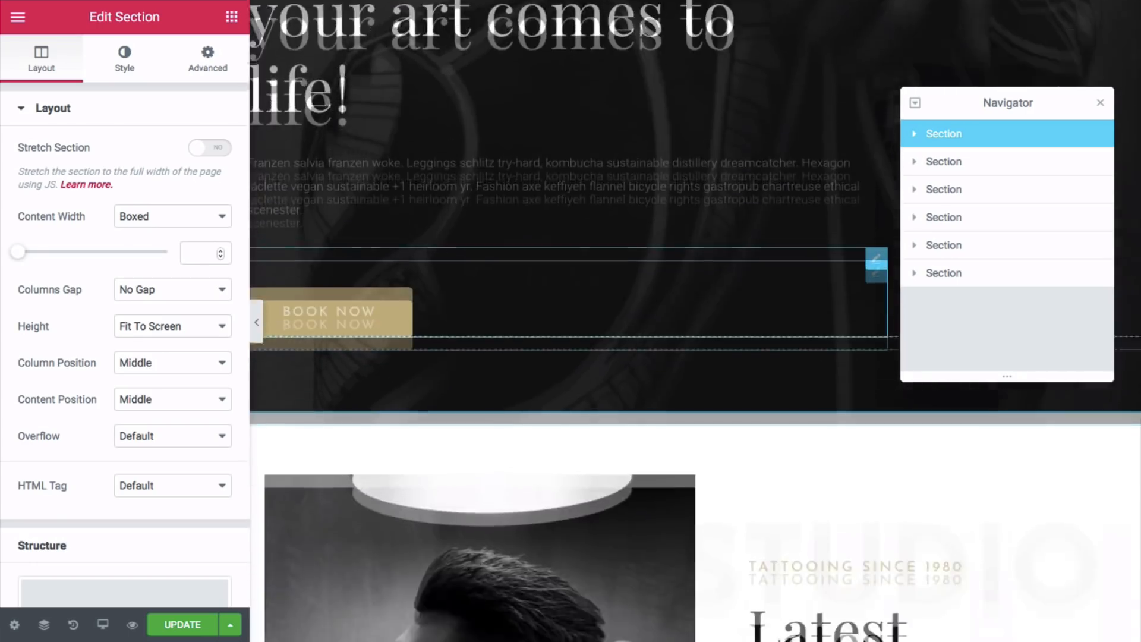
{"action": "scroll", "coordinate": [713, 256], "scroll_direction": "down", "scroll_amount": 8}
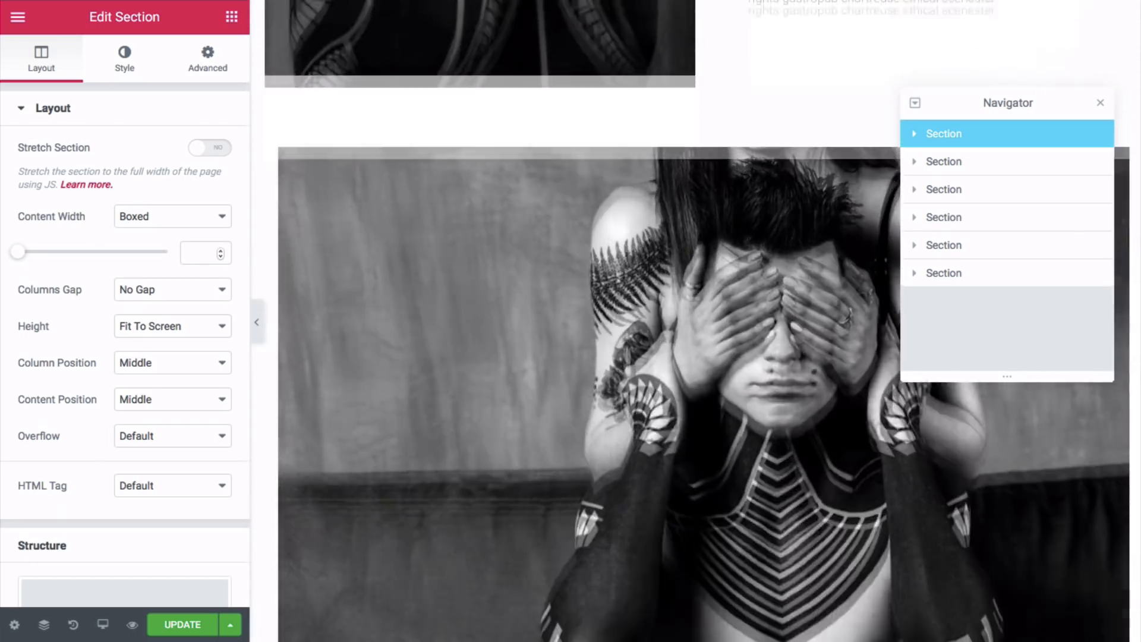
{"action": "scroll", "coordinate": [713, 256], "scroll_direction": "up", "scroll_amount": 18}
{"action": "scroll", "coordinate": [766, 231], "scroll_direction": "up", "scroll_amount": 5}
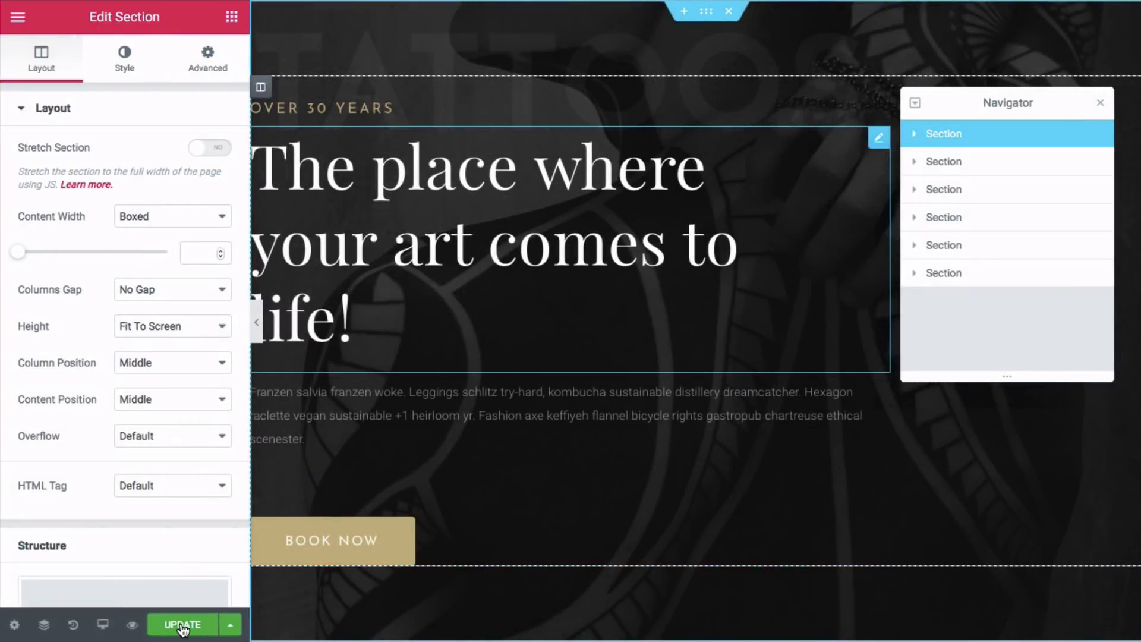
- Save the page changes with UPDATE and close the Navigator
{"action": "left_click", "coordinate": [182, 625]}
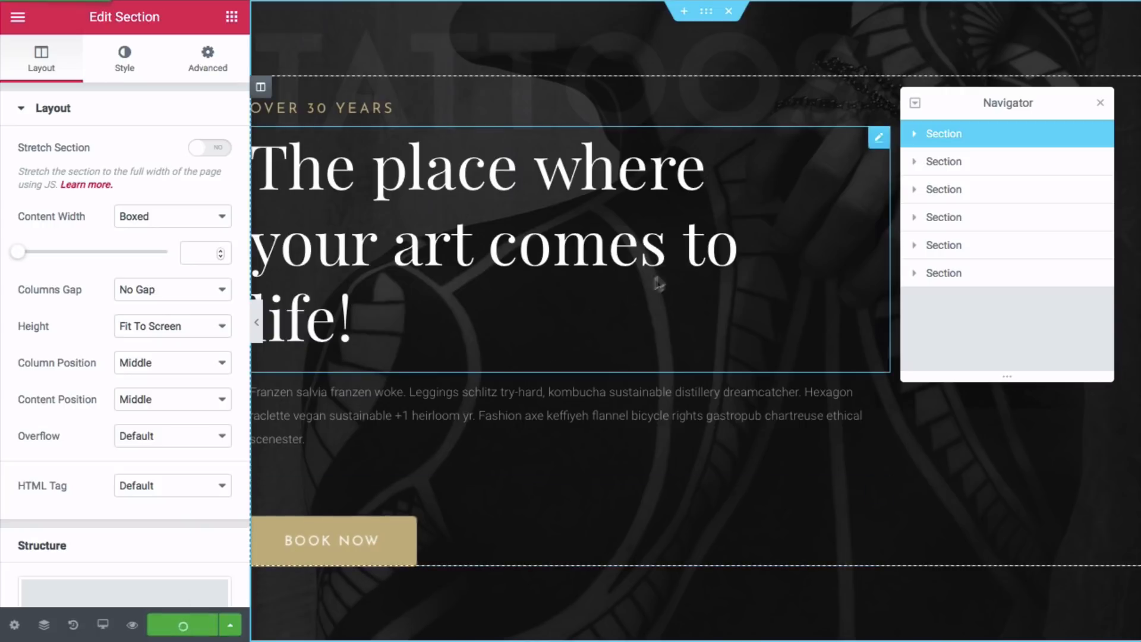
{"action": "scroll", "coordinate": [774, 226], "scroll_direction": "down", "scroll_amount": 1}
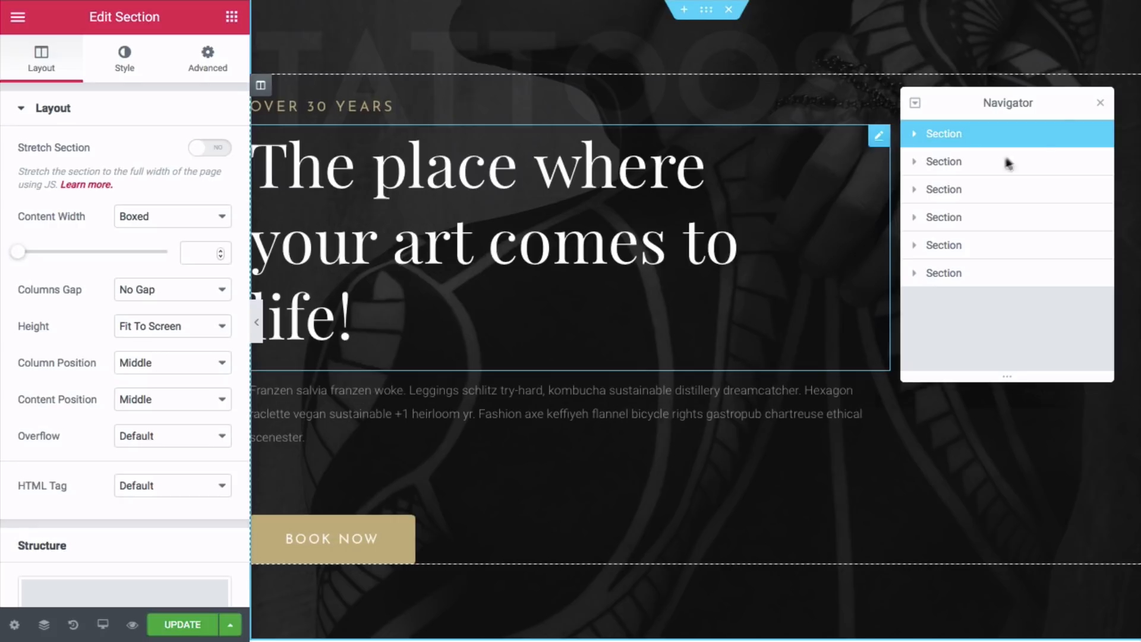
{"action": "left_click", "coordinate": [1100, 103]}
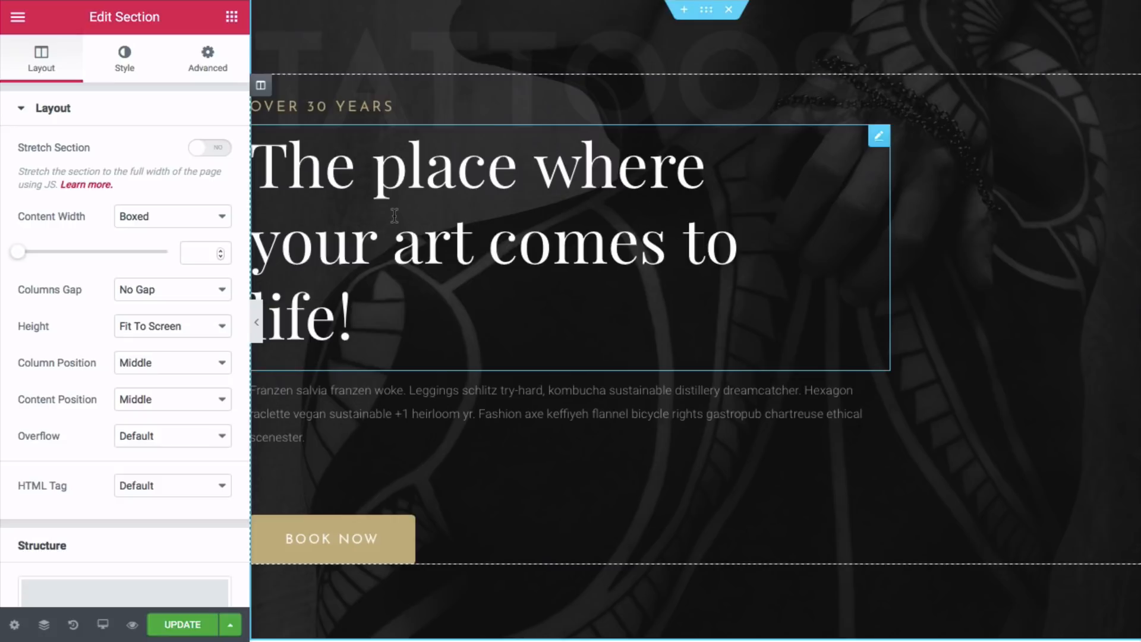
- Preview the page full width, then show the hero section's Style background settings
{"action": "left_click", "coordinate": [255, 322]}
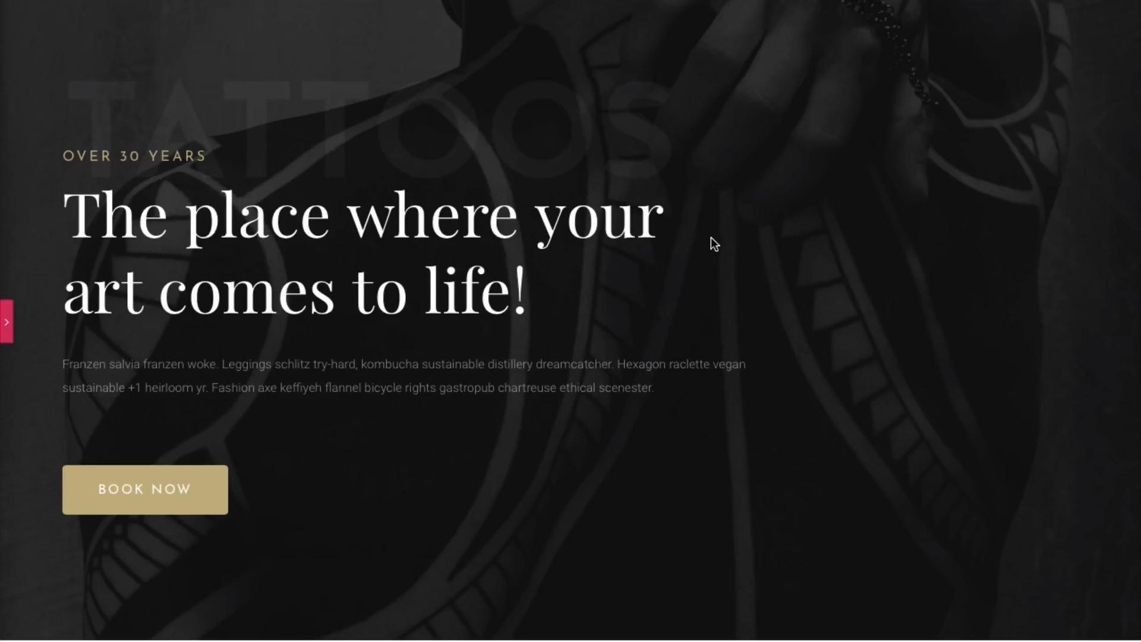
{"action": "left_click", "coordinate": [9, 323]}
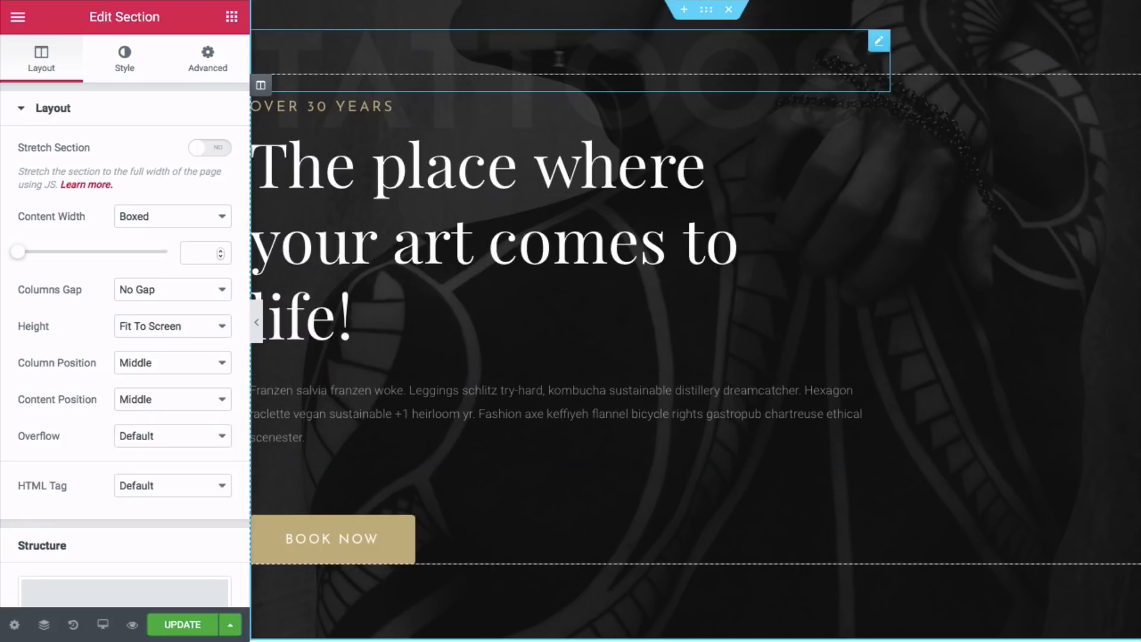
{"action": "left_click", "coordinate": [125, 61]}
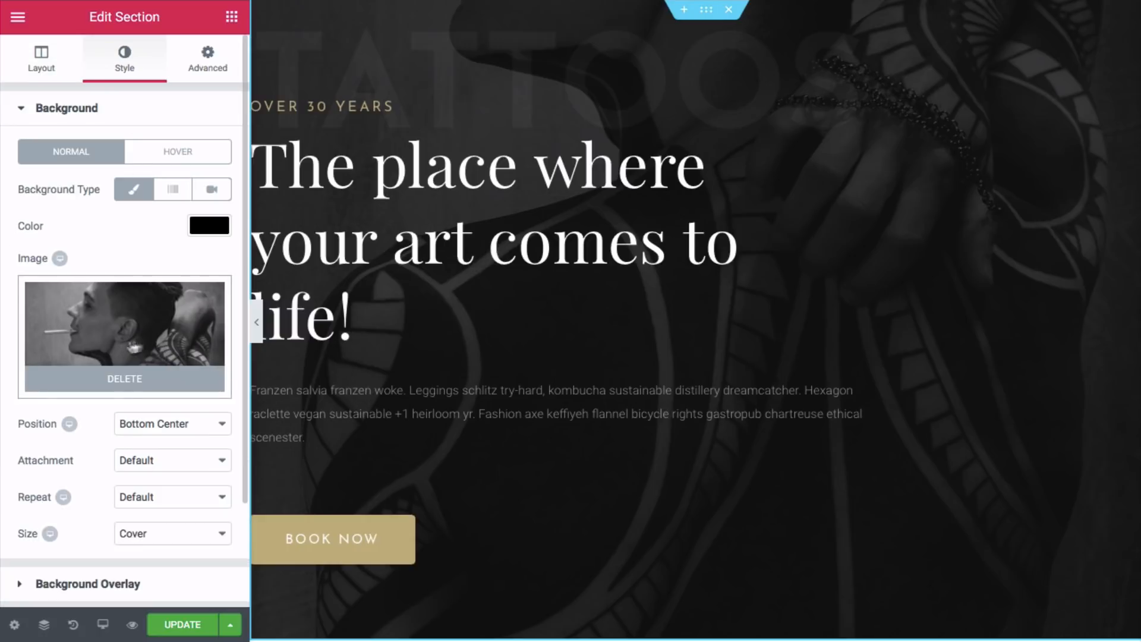
- Remove the tattoo background and upload hero1.jpg from Desktop > Your Website 2019 > Hero 1 & 2 & 3
{"action": "left_click", "coordinate": [120, 387]}
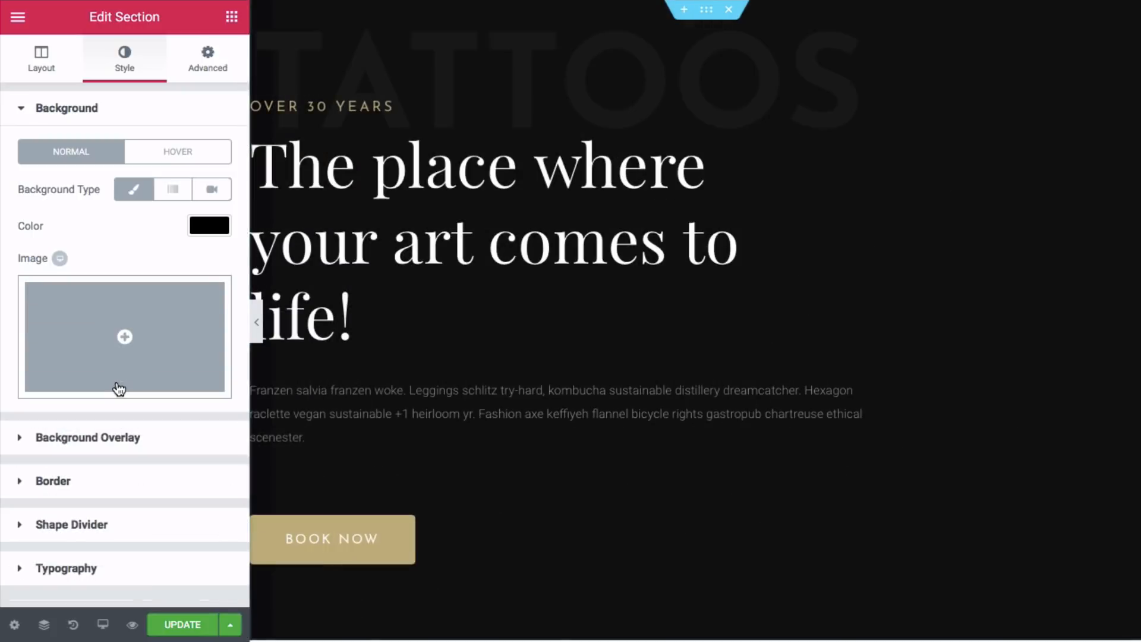
{"action": "left_click", "coordinate": [125, 340]}
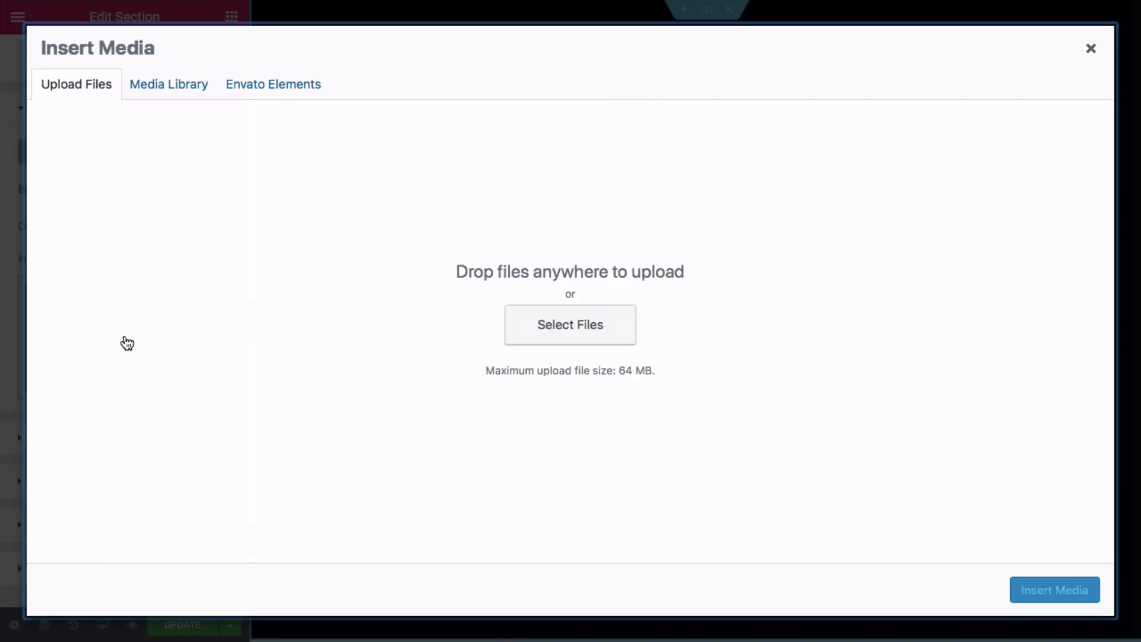
{"action": "left_click", "coordinate": [531, 328]}
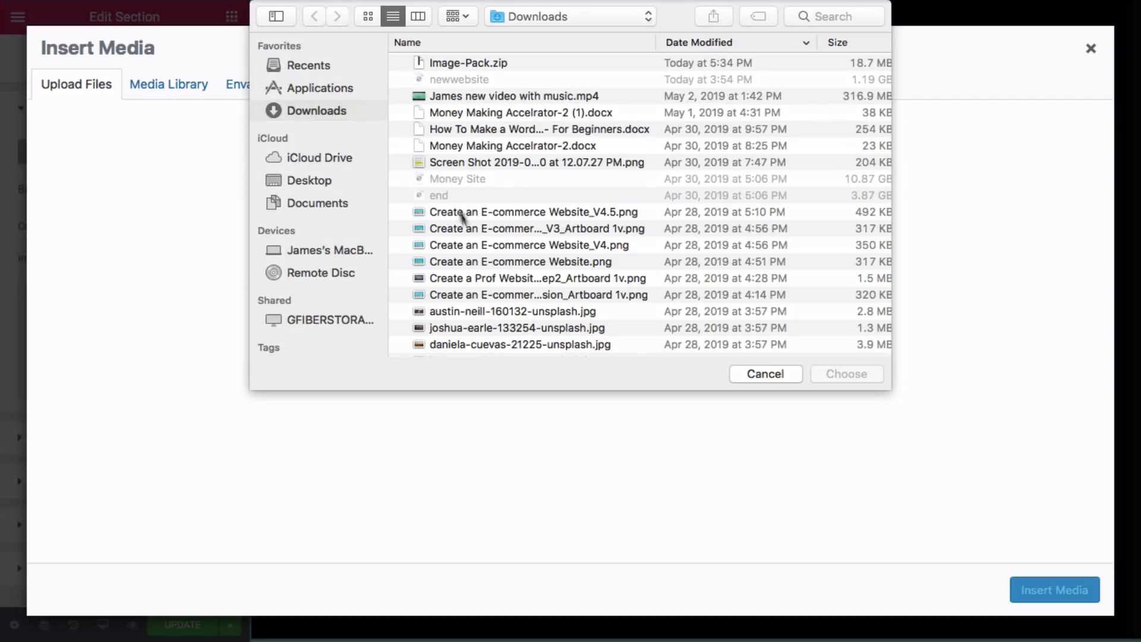
{"action": "left_click", "coordinate": [325, 180]}
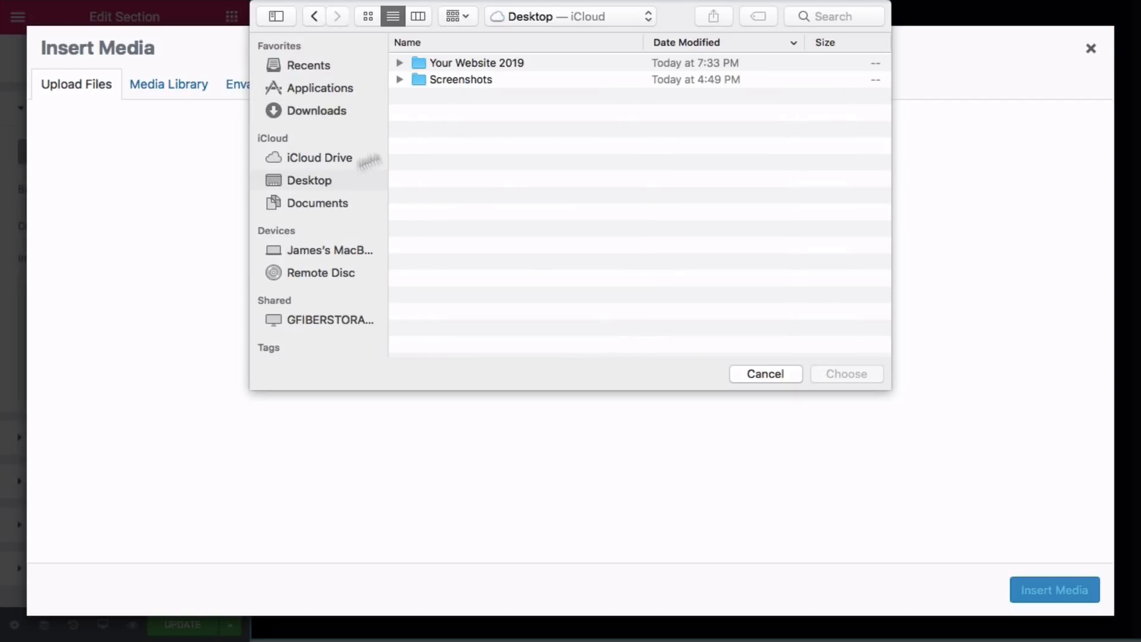
{"action": "left_click", "coordinate": [493, 63]}
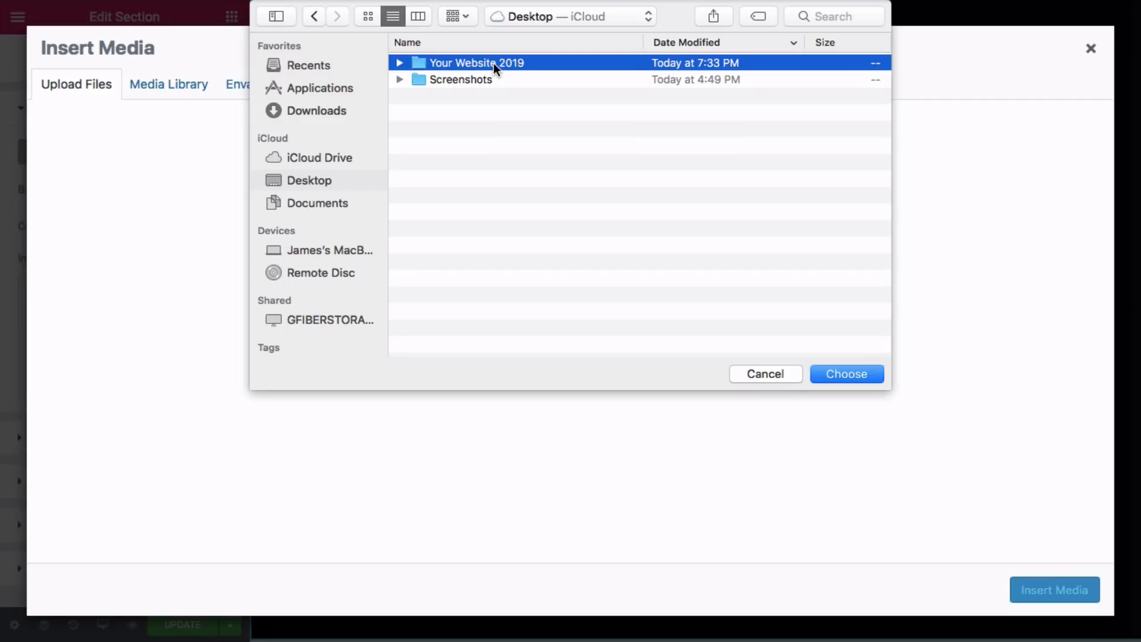
{"action": "double_click", "coordinate": [493, 63]}
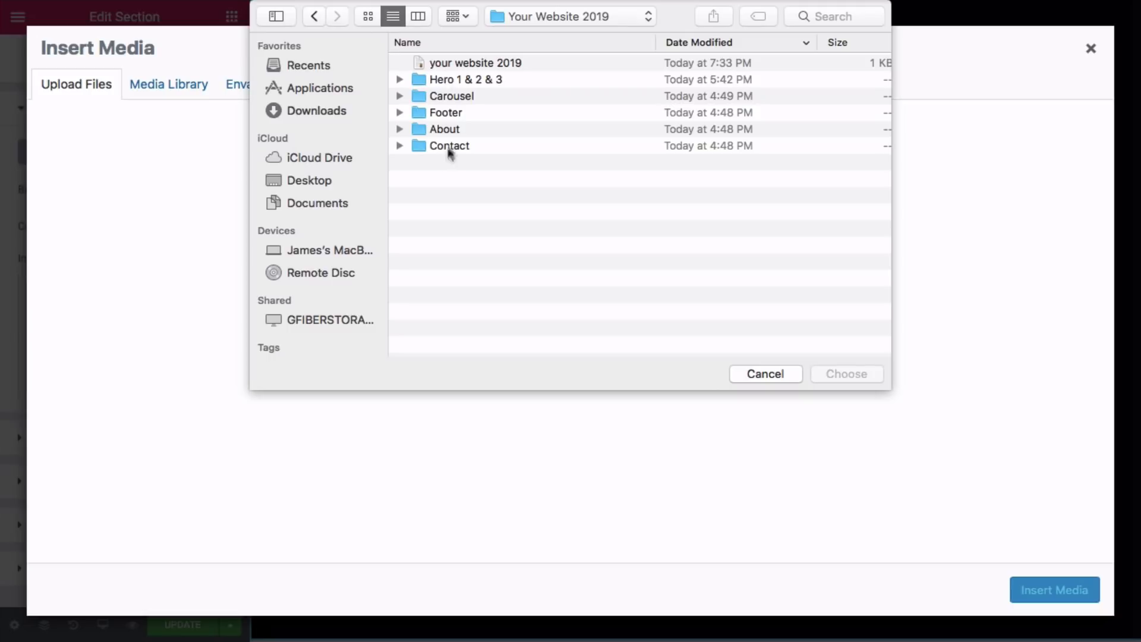
{"action": "left_click", "coordinate": [458, 79]}
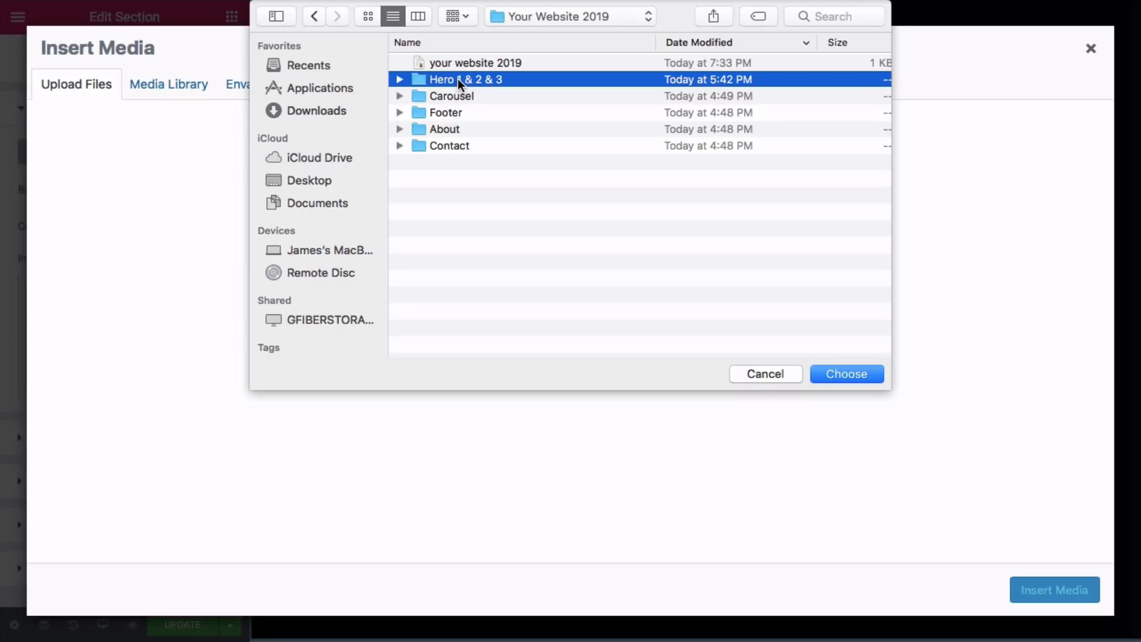
{"action": "double_click", "coordinate": [458, 79]}
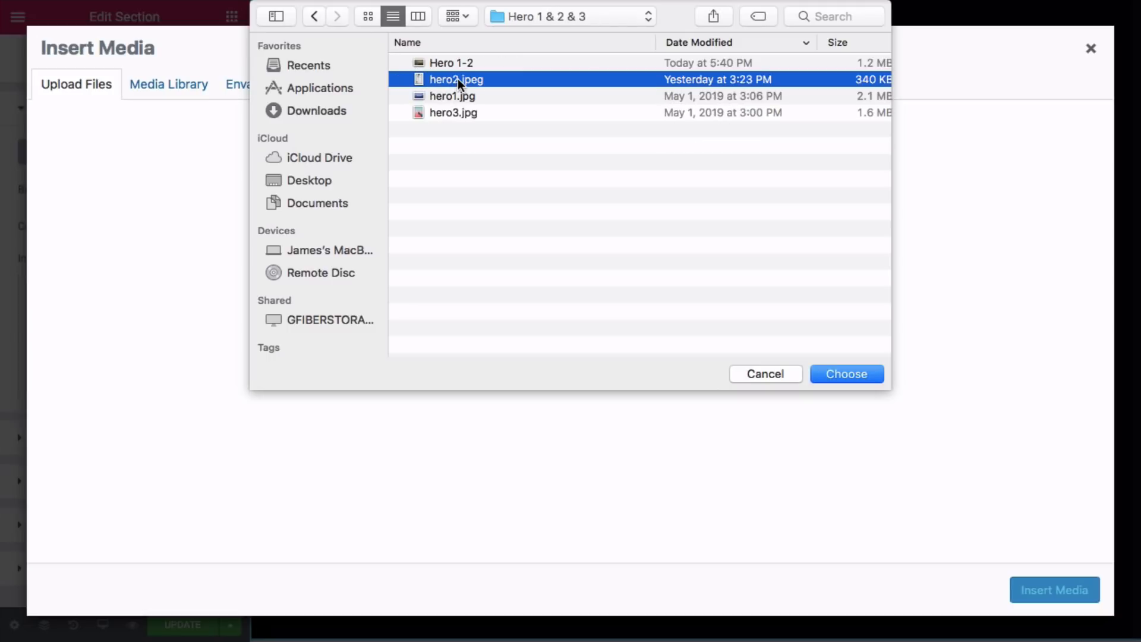
{"action": "left_click", "coordinate": [496, 95]}
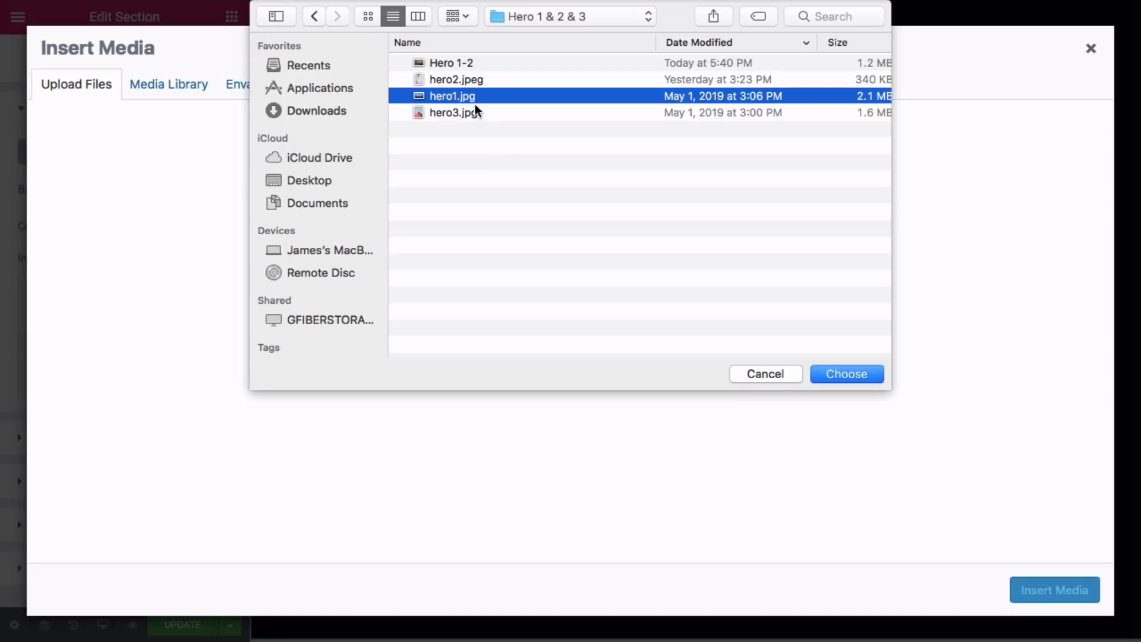
{"action": "left_click", "coordinate": [843, 374]}
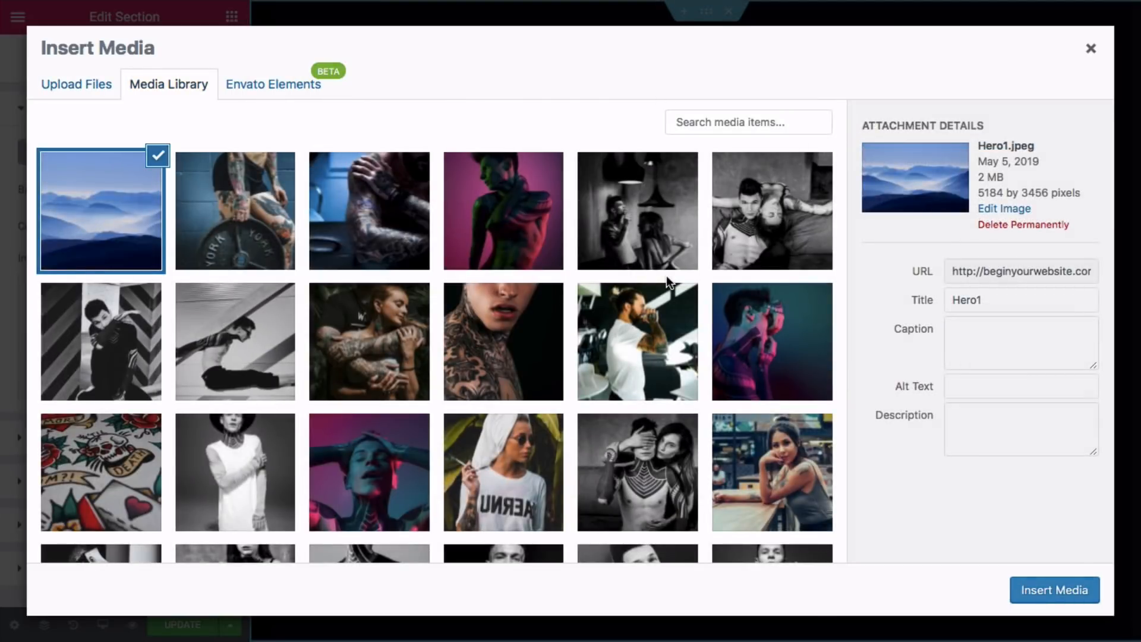
- Upload Hero1-2.jpeg too, then insert Hero1.jpeg as the section background
{"action": "left_click", "coordinate": [105, 95]}
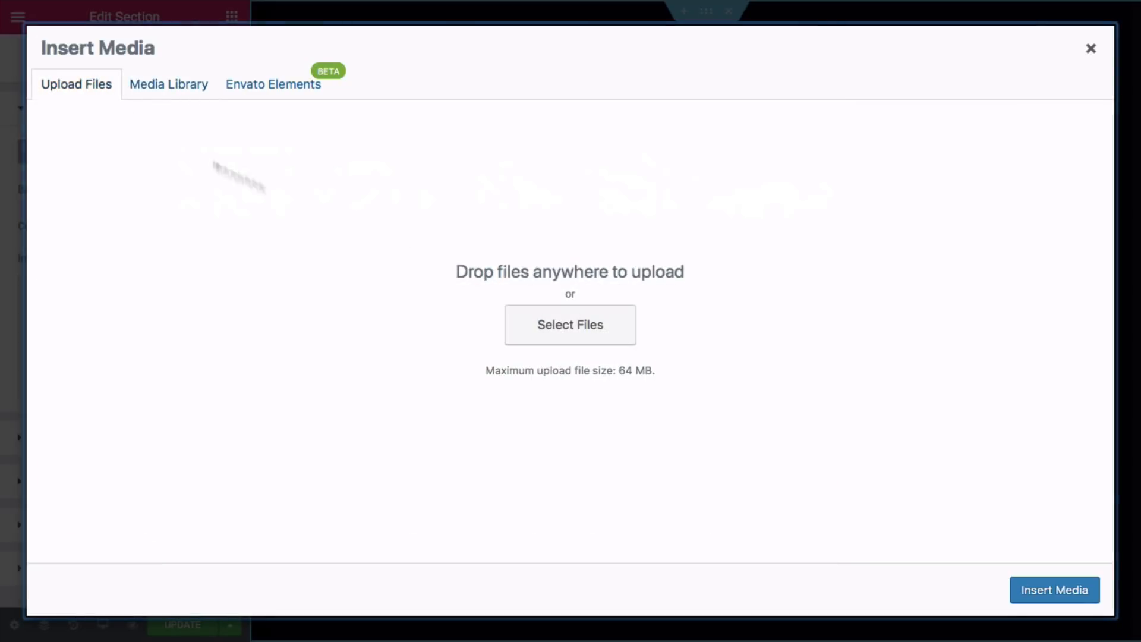
{"action": "left_click", "coordinate": [526, 322]}
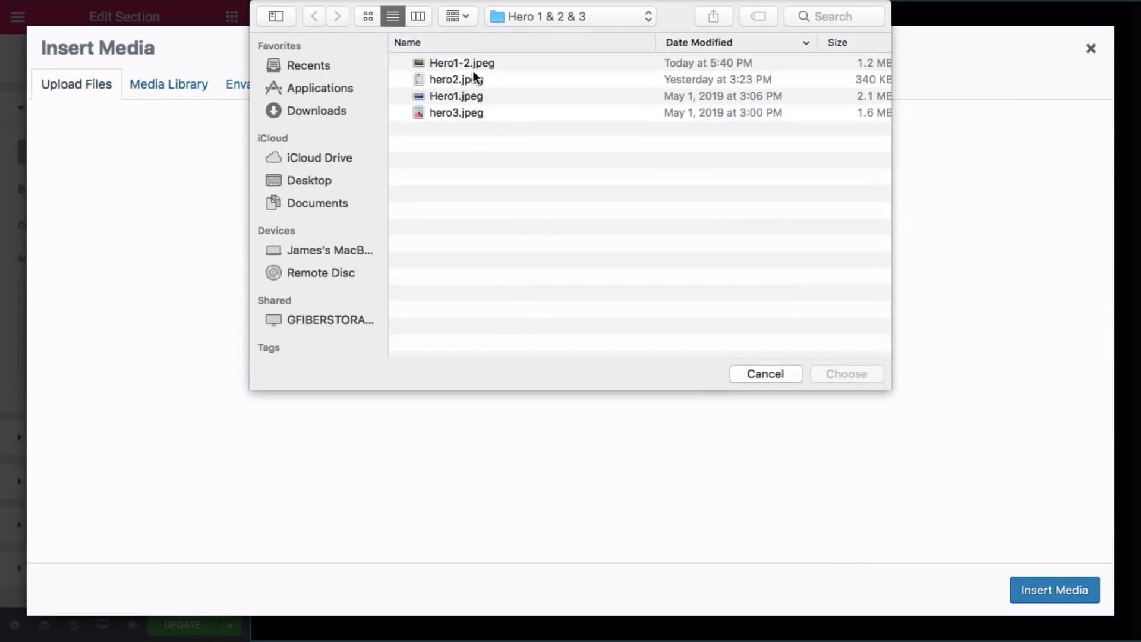
{"action": "left_click", "coordinate": [473, 63]}
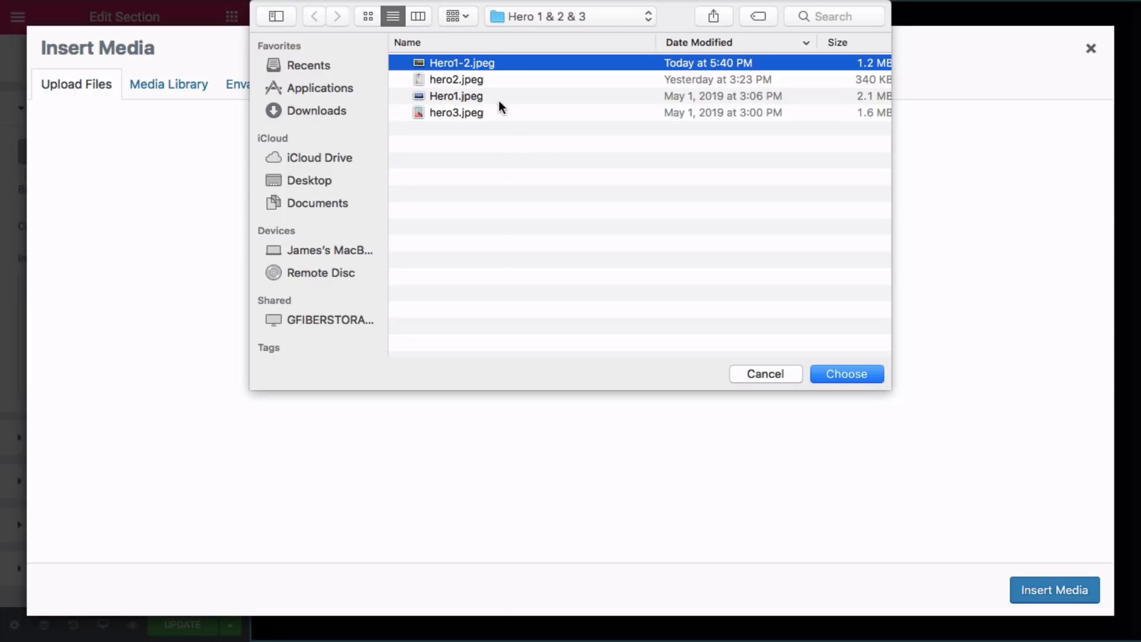
{"action": "left_click", "coordinate": [834, 377]}
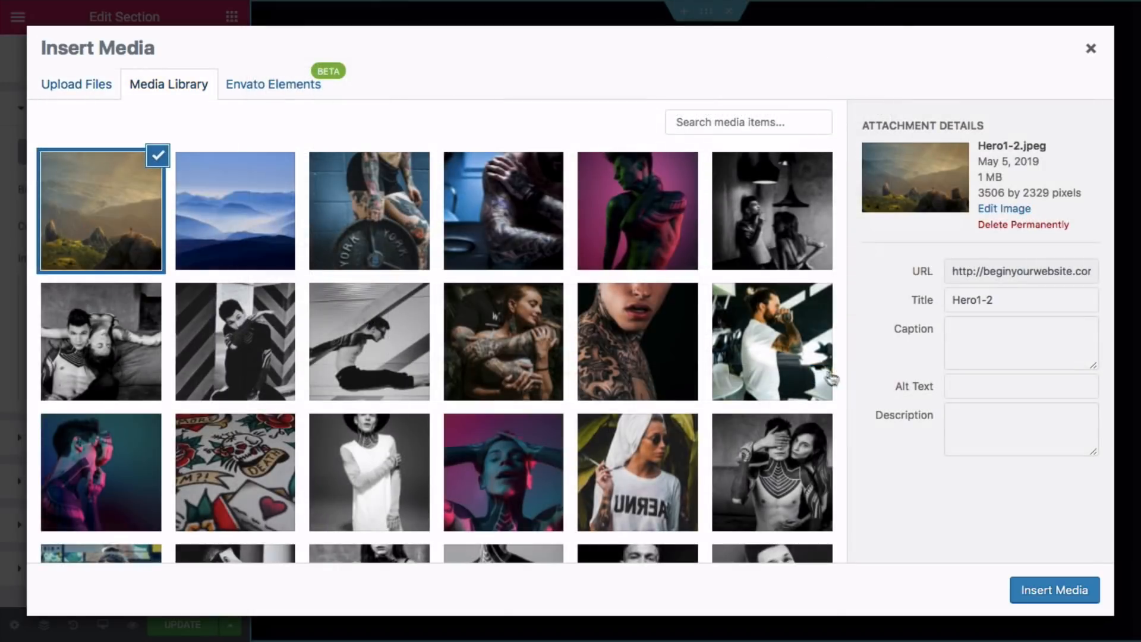
{"action": "left_click", "coordinate": [275, 220]}
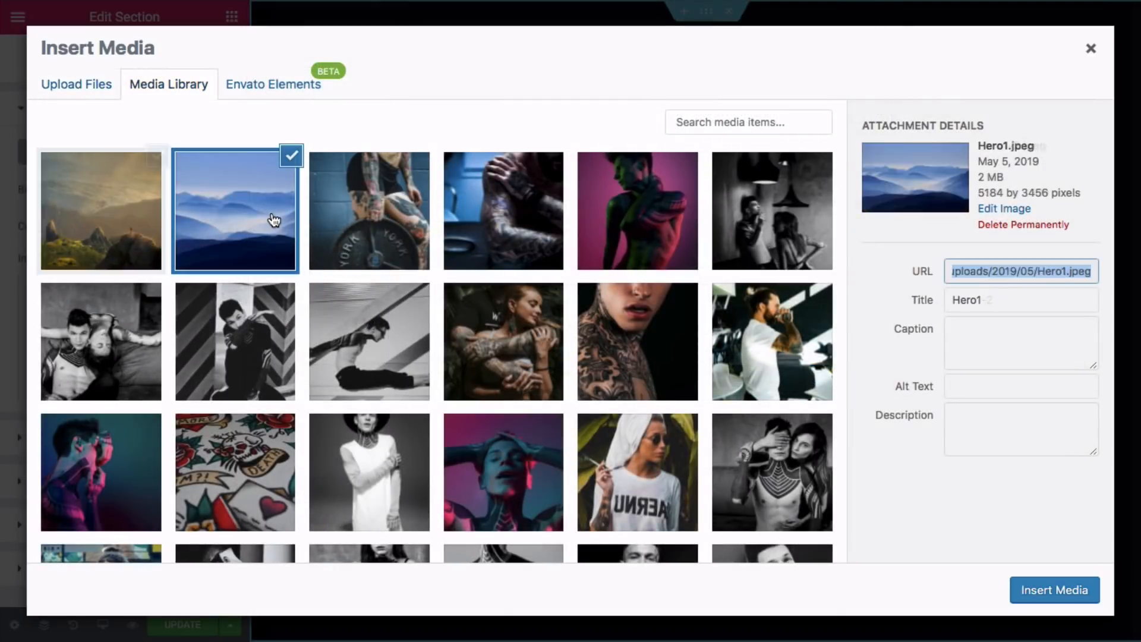
{"action": "left_click", "coordinate": [1034, 590]}
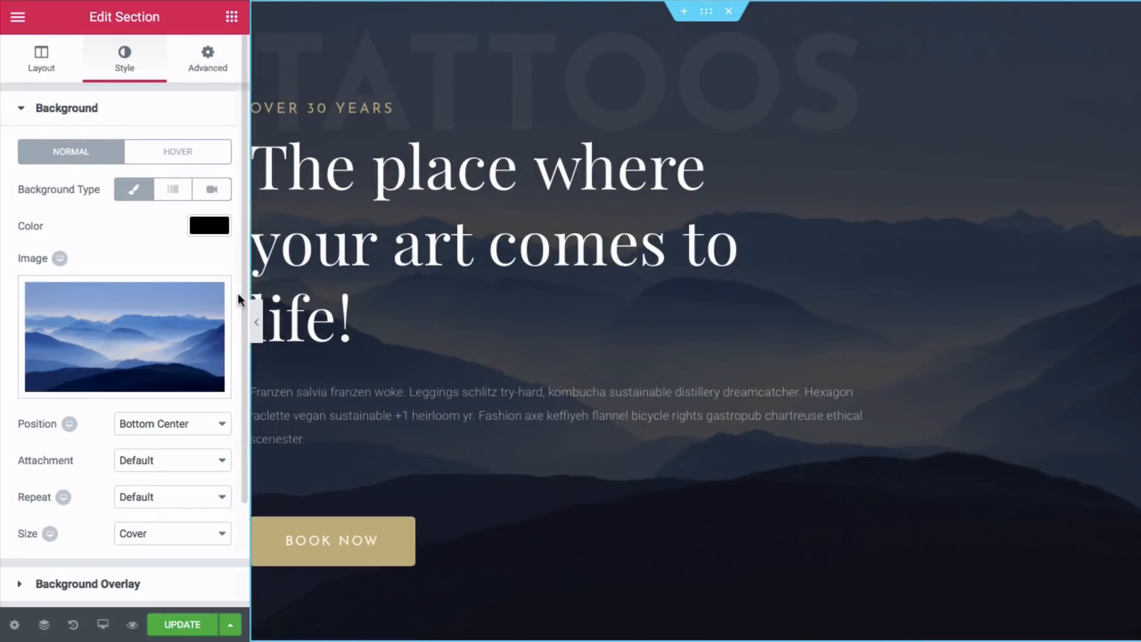
- Preview the page, then expand the section's Background Overlay settings (black, 0.7 opacity)
{"action": "left_click", "coordinate": [257, 322]}
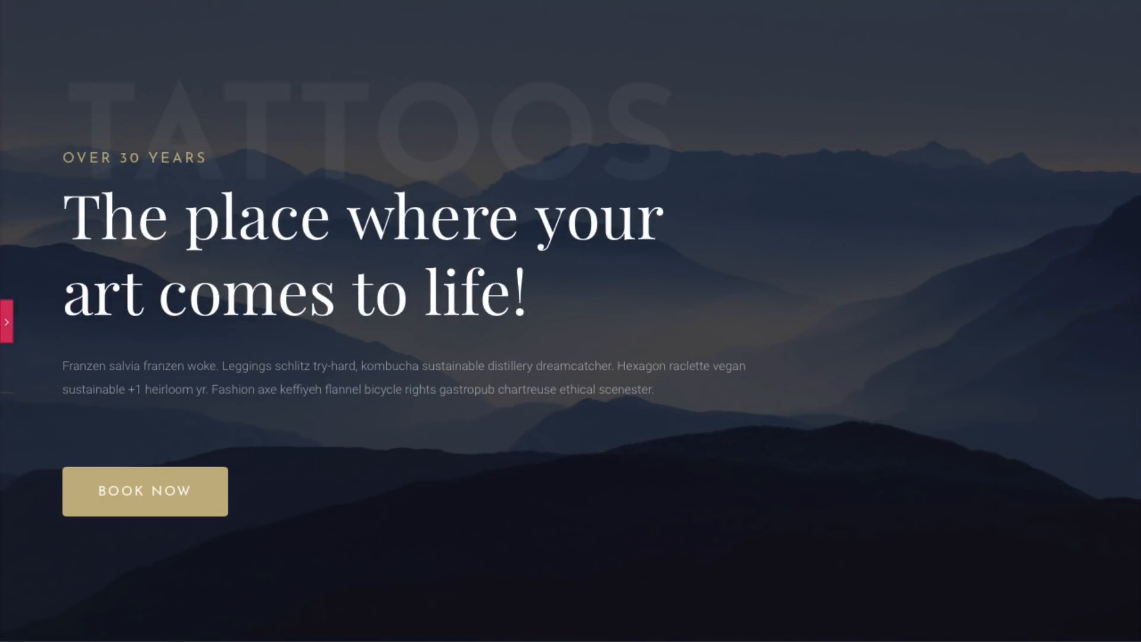
{"action": "left_click", "coordinate": [6, 321]}
{"action": "scroll", "coordinate": [63, 466], "scroll_direction": "down", "scroll_amount": 2}
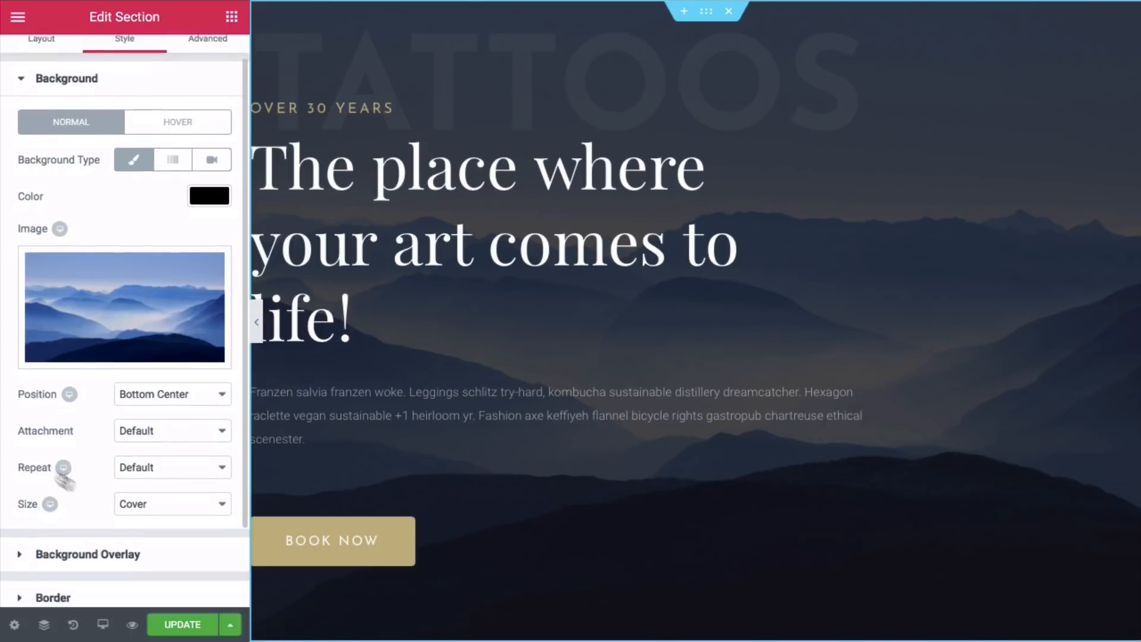
{"action": "left_click", "coordinate": [50, 471]}
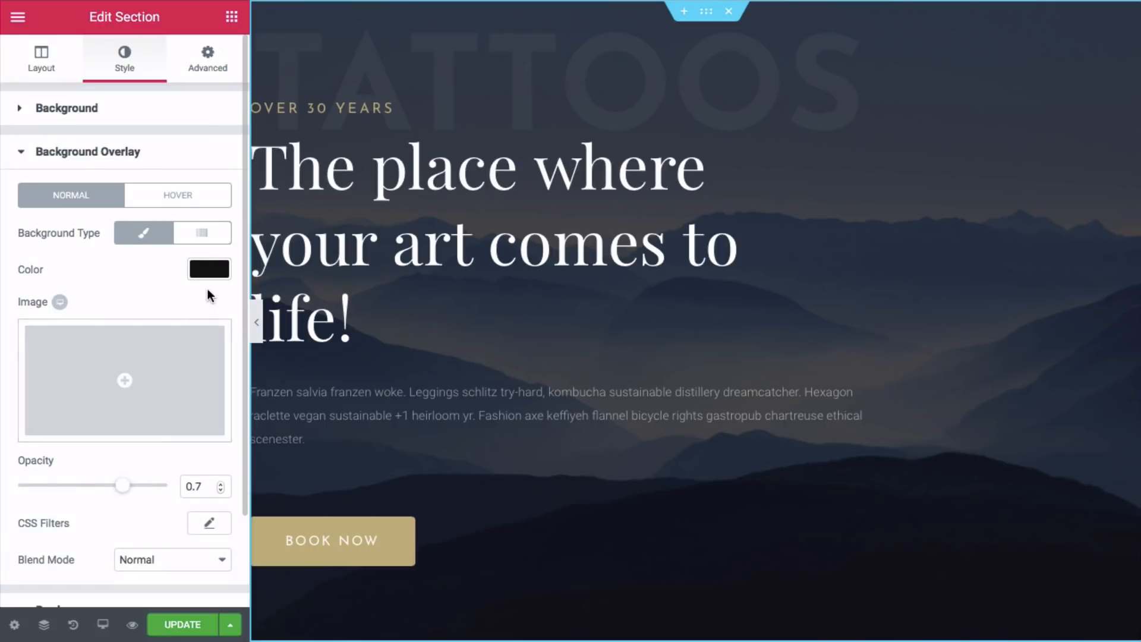
- Set the overlay colour to white, after trying green and blue, with opacity 0
{"action": "left_click", "coordinate": [207, 269]}
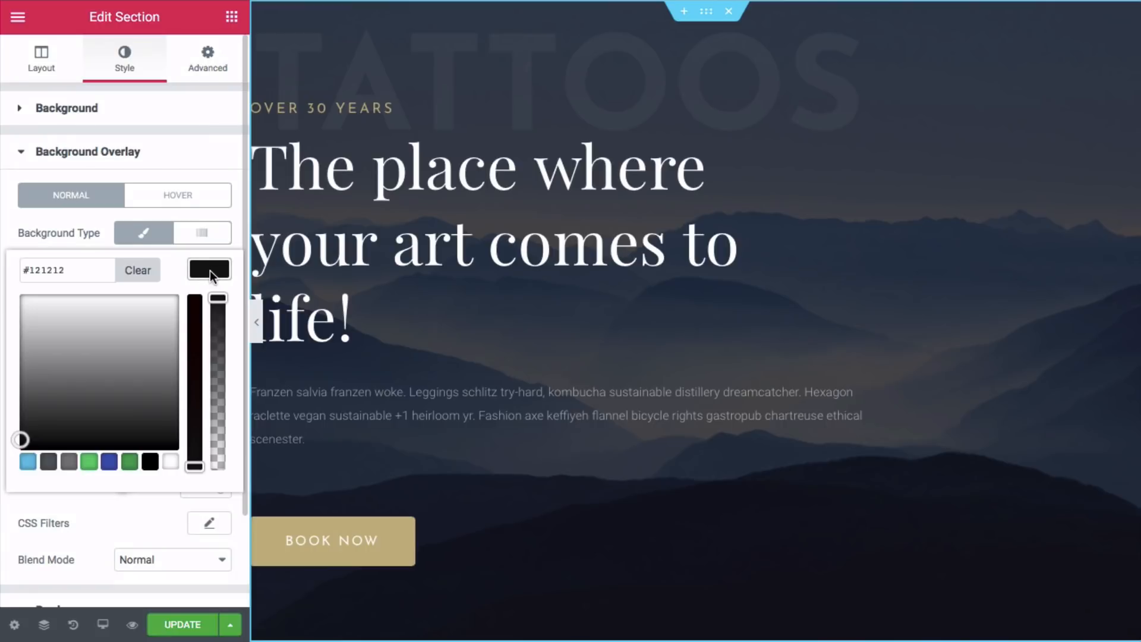
{"action": "left_click", "coordinate": [89, 462]}
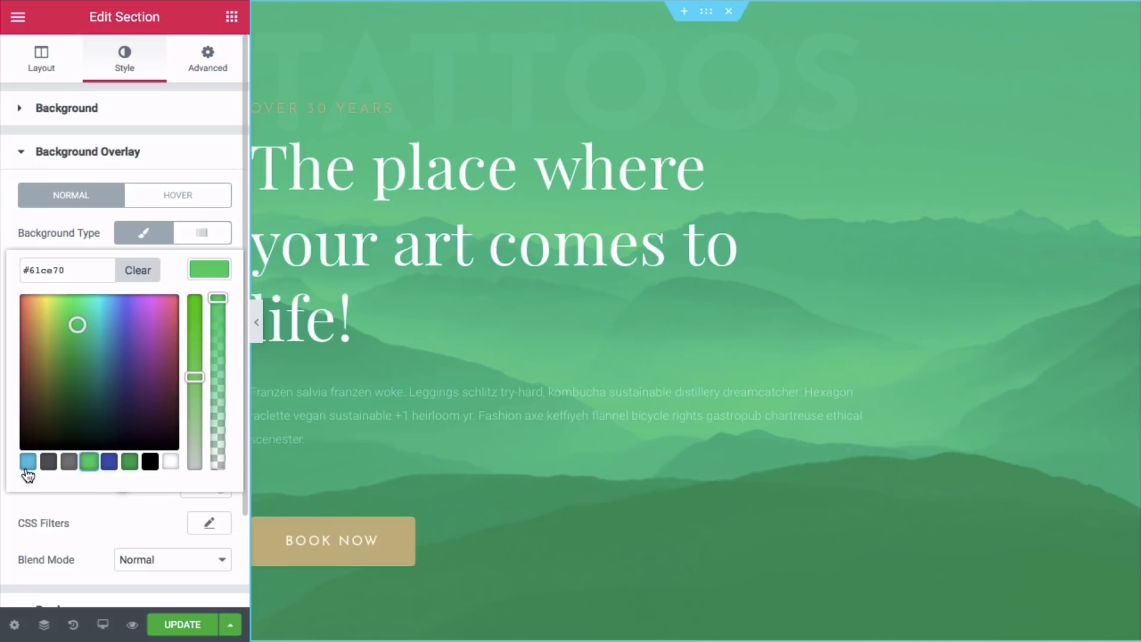
{"action": "left_click", "coordinate": [27, 467]}
{"action": "left_click", "coordinate": [168, 467]}
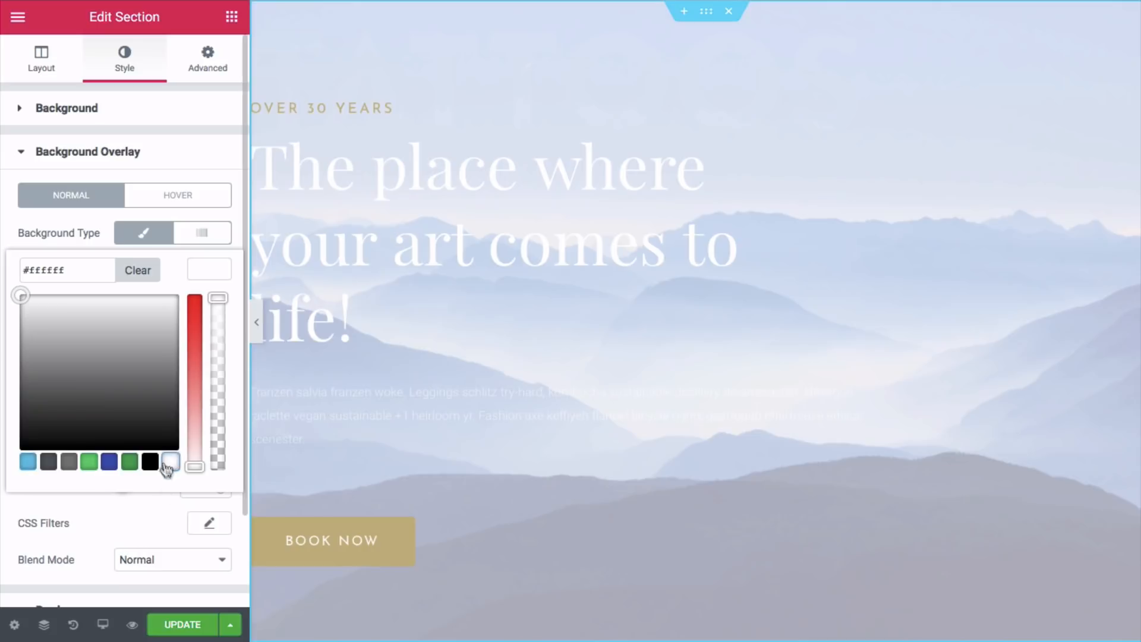
{"action": "left_click", "coordinate": [142, 512]}
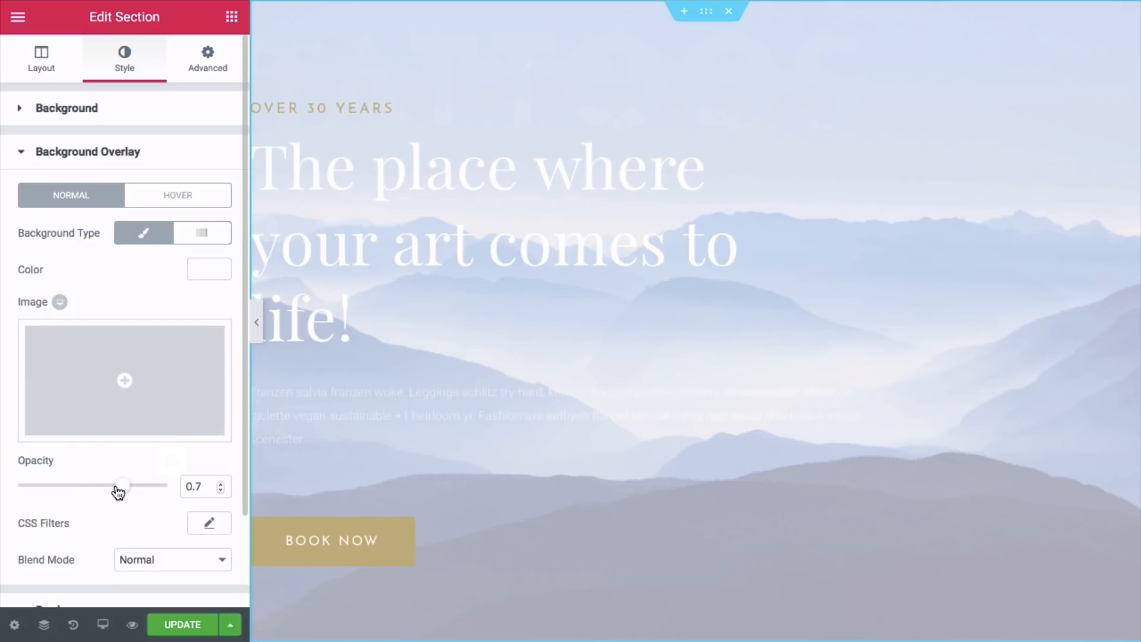
{"action": "left_click_drag", "start_coordinate": [120, 487], "coordinate": [14, 489]}
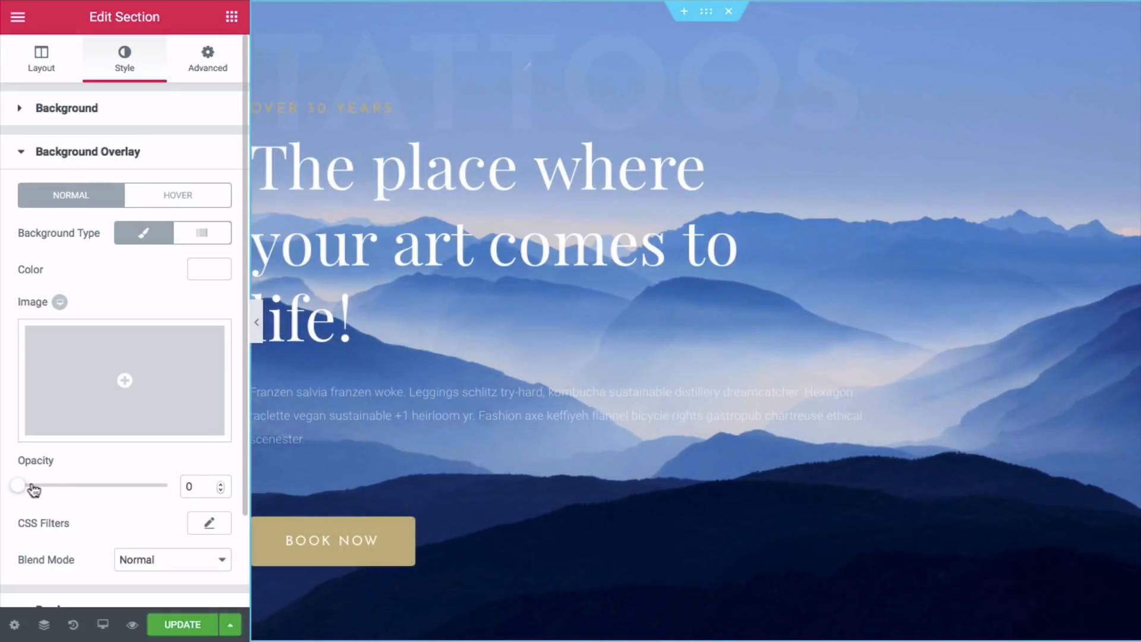
- Preview the hero at full width, then restore the editing panel
{"action": "left_click", "coordinate": [257, 321]}
{"action": "scroll", "coordinate": [263, 330], "scroll_direction": "down", "scroll_amount": 4}
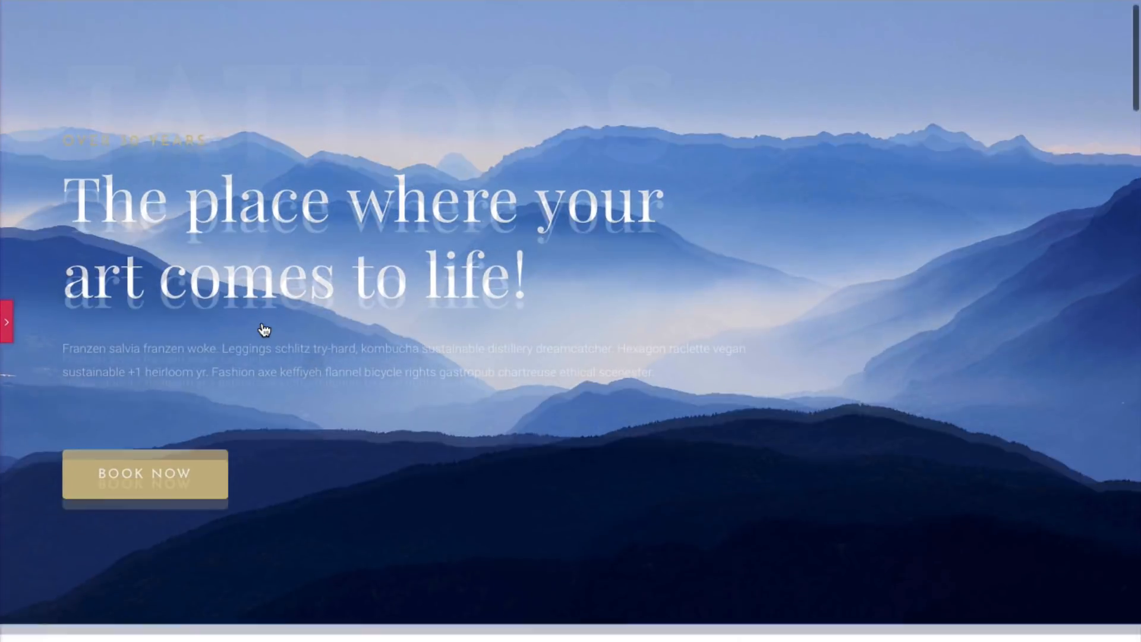
{"action": "scroll", "coordinate": [263, 330], "scroll_direction": "up", "scroll_amount": 4}
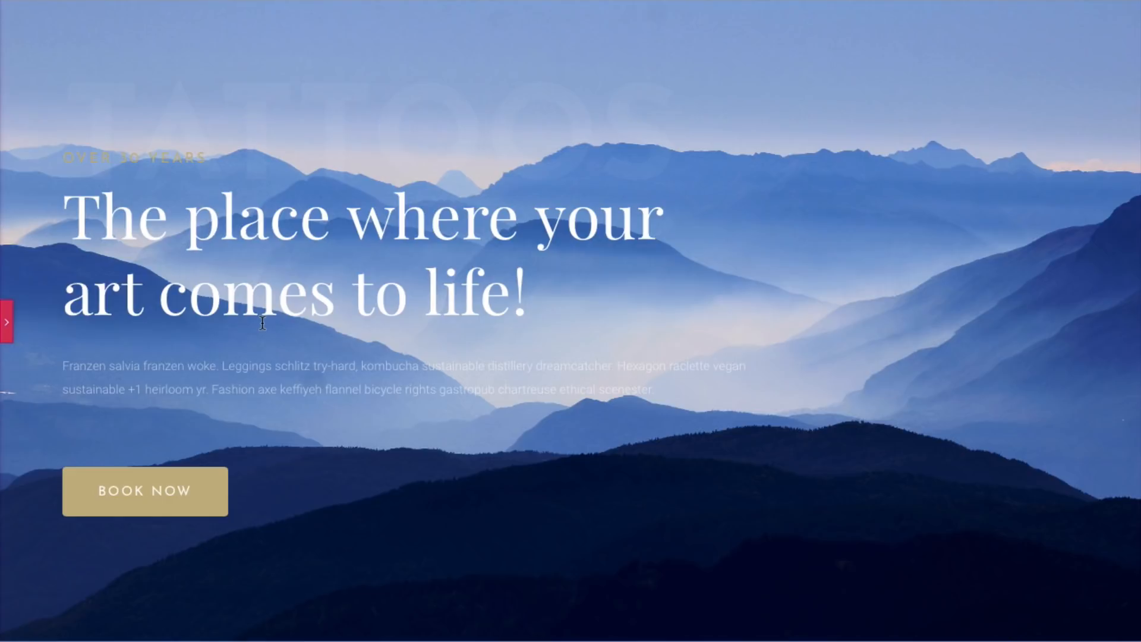
{"action": "left_click", "coordinate": [9, 329]}
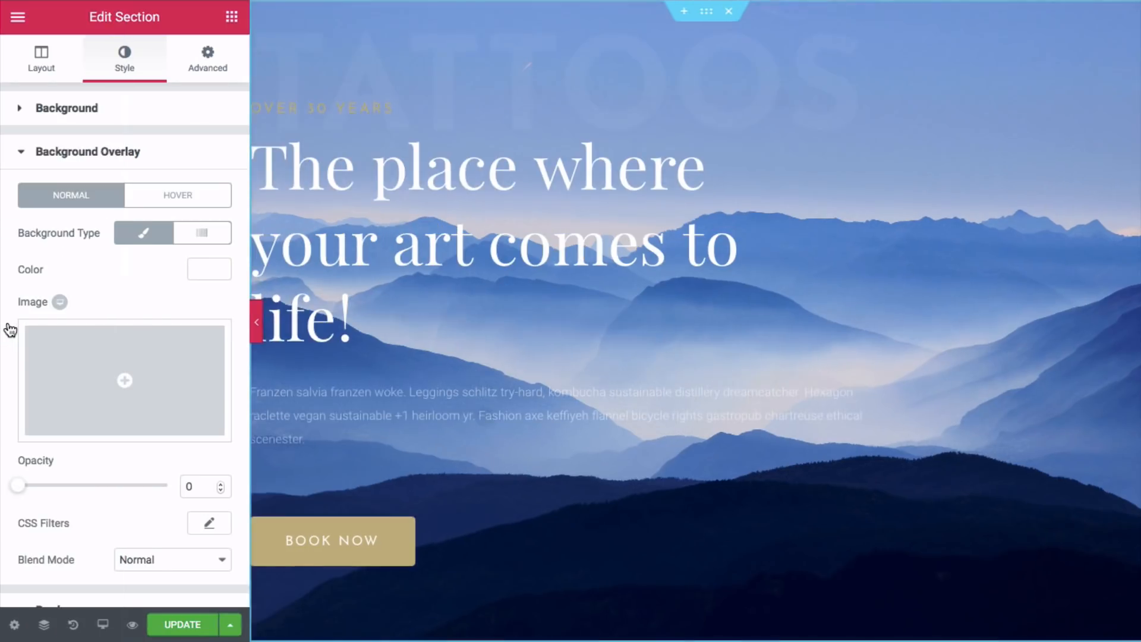
- Try the sunlit hillside photo as the section background and preview it
{"action": "left_click", "coordinate": [122, 380]}
{"action": "left_click", "coordinate": [128, 228]}
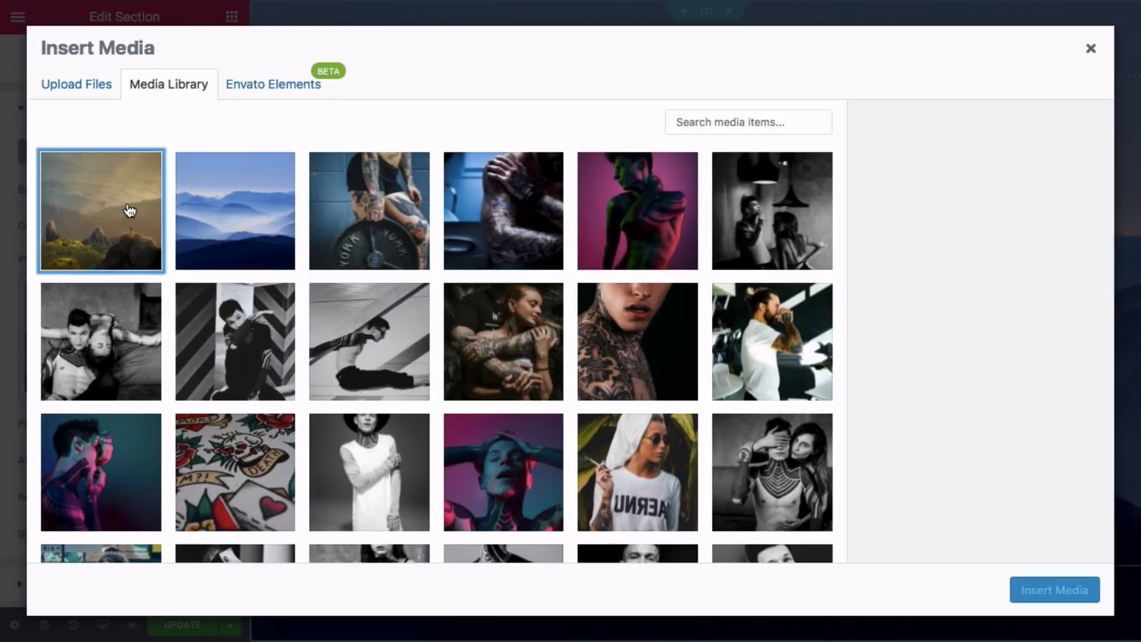
{"action": "left_click", "coordinate": [1028, 591]}
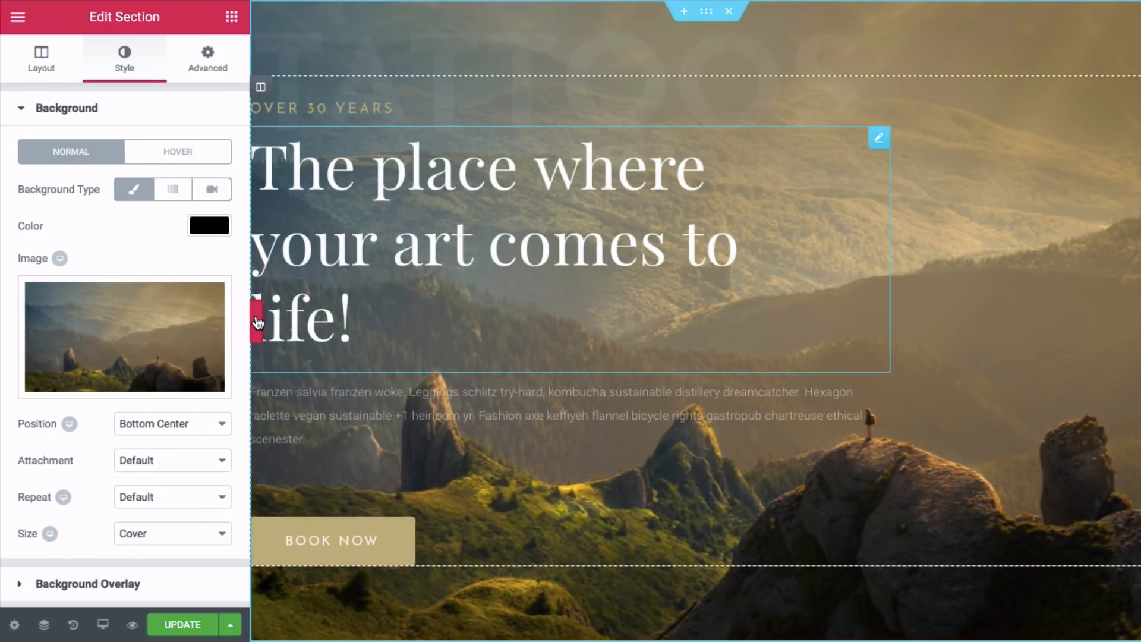
{"action": "left_click", "coordinate": [254, 320]}
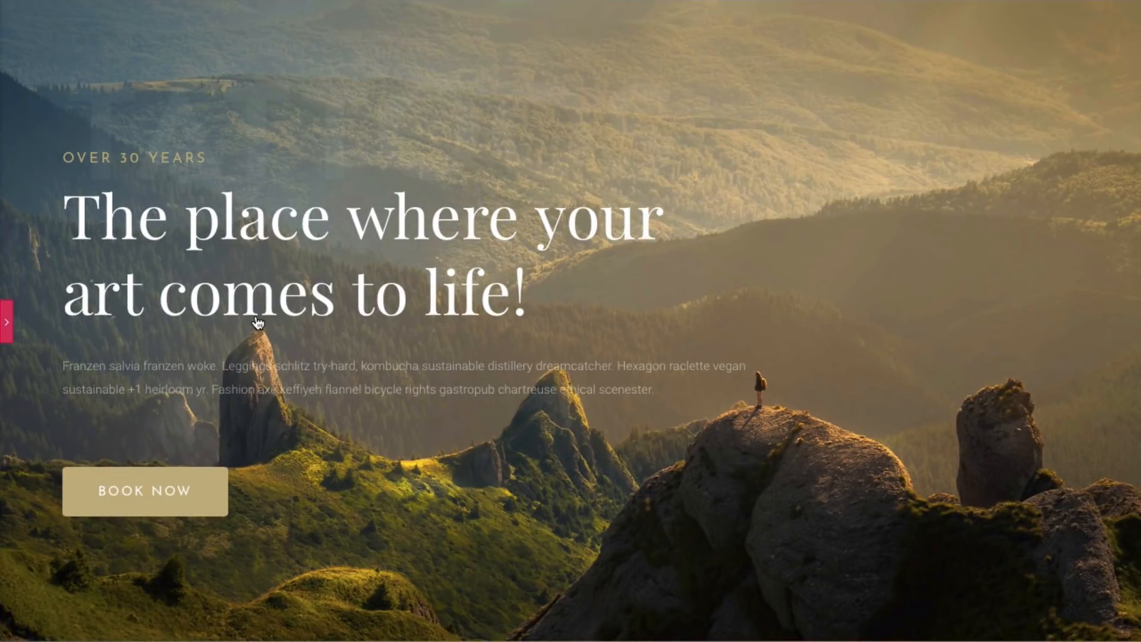
{"action": "key", "text": "ctrl+p"}
- Replace the hillside photo with the blue misty mountain photo as background
{"action": "left_click", "coordinate": [127, 380]}
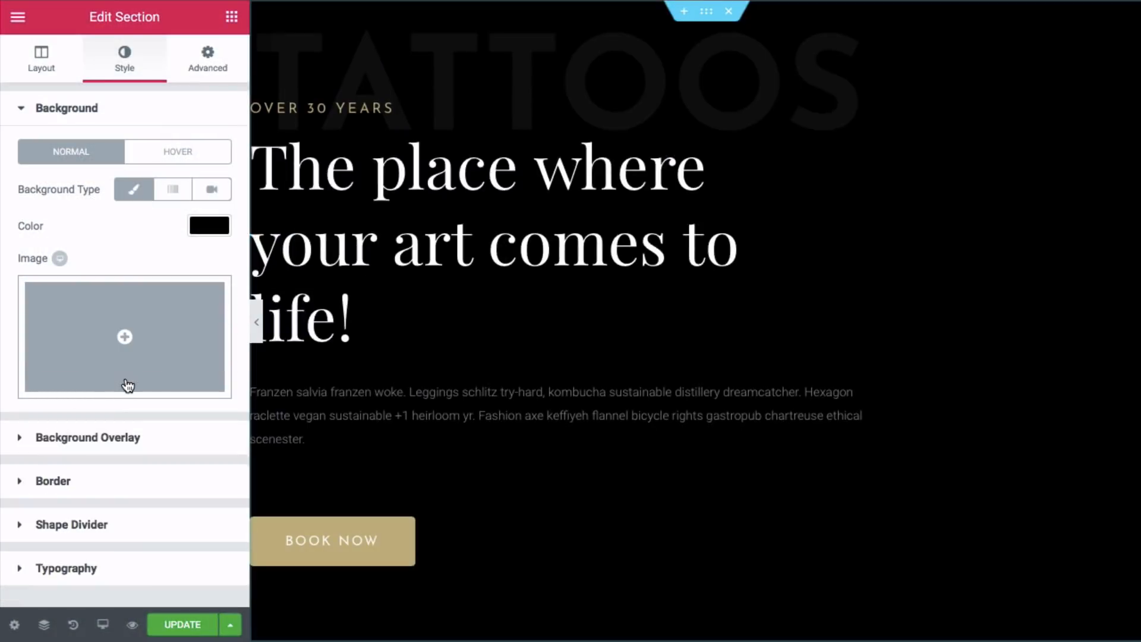
{"action": "left_click", "coordinate": [126, 341]}
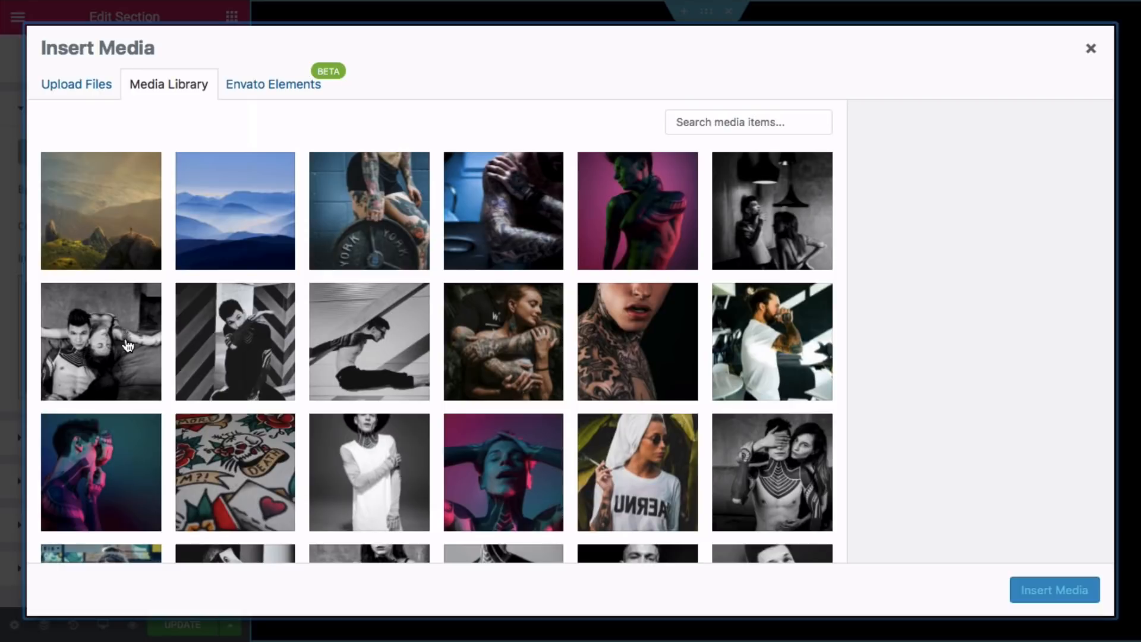
{"action": "left_click", "coordinate": [245, 224]}
{"action": "left_click", "coordinate": [1016, 589]}
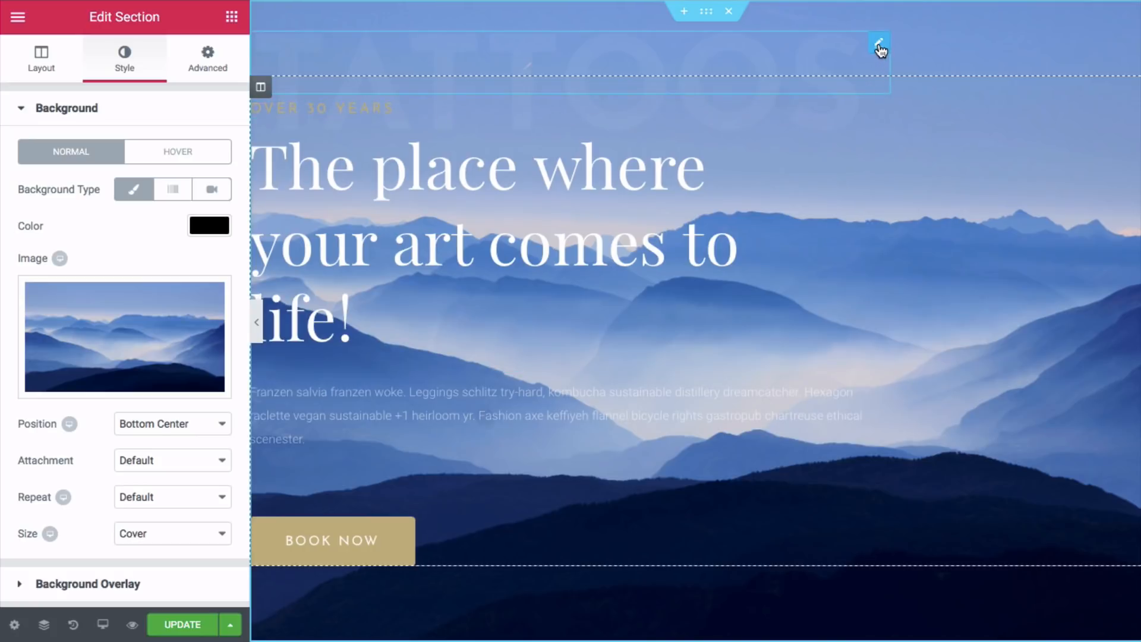
- Change the large faint TATTOOS heading title to 'Create'
{"action": "left_click", "coordinate": [879, 43]}
{"action": "triple_click", "coordinate": [143, 172]}
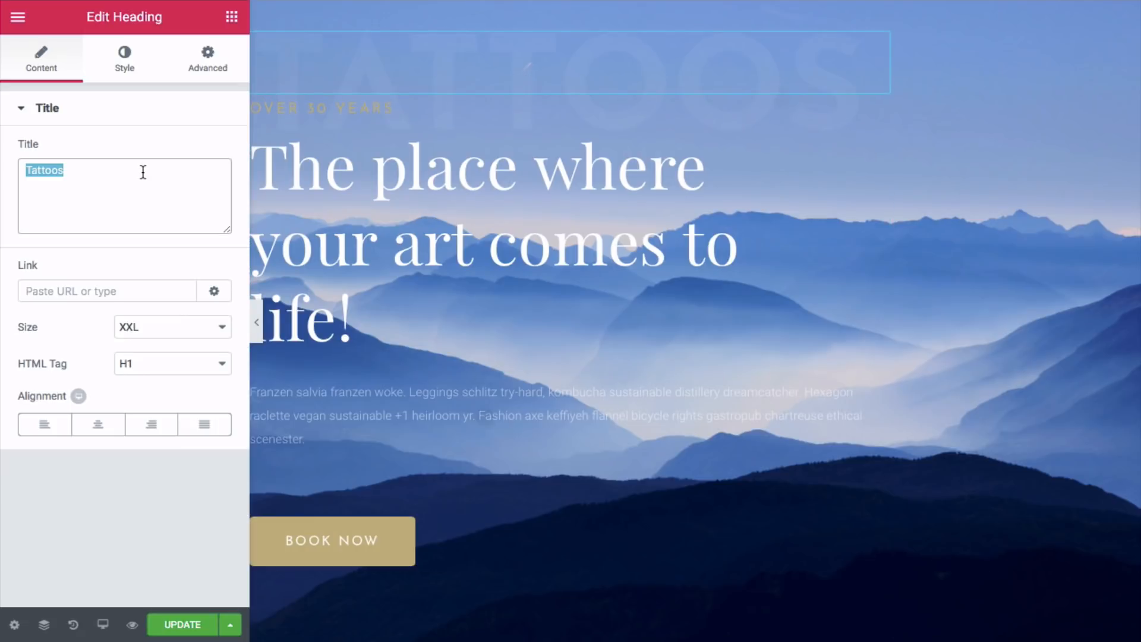
{"action": "key", "text": "BackSpace"}
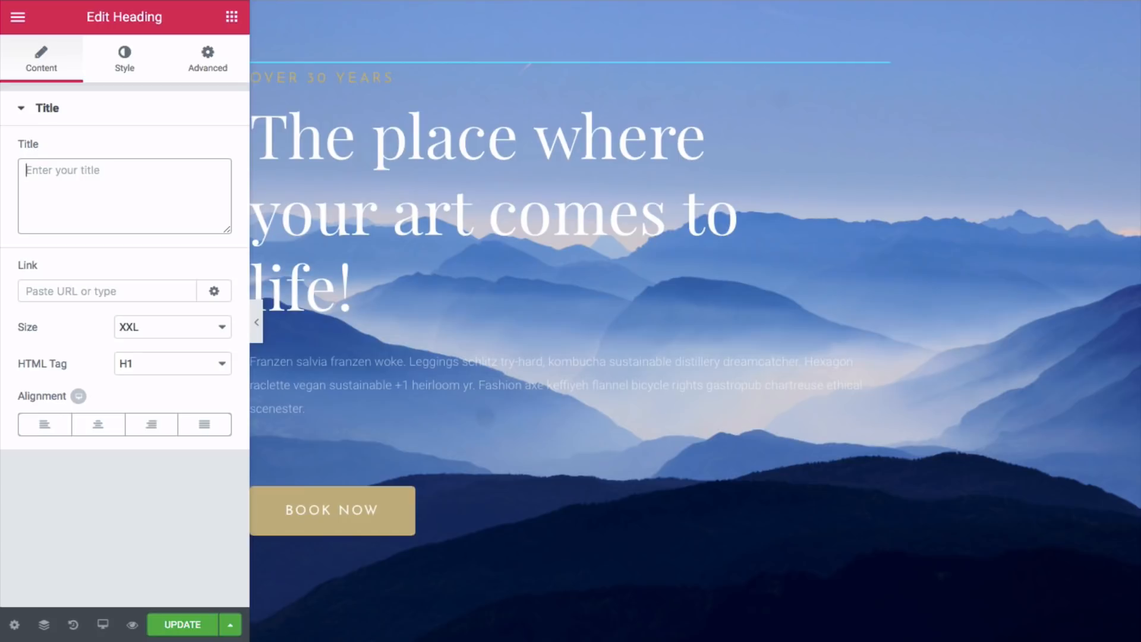
{"action": "type", "text": "Create"}
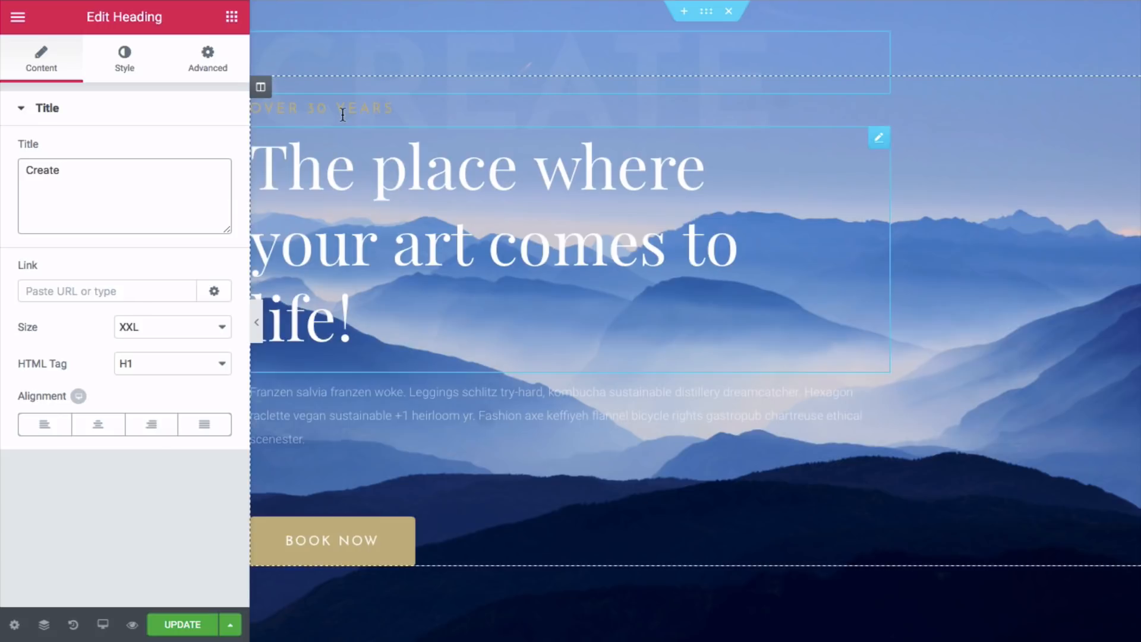
- Change the small heading from 'Over 30 years' to 'Over 10 years'
{"action": "left_click", "coordinate": [348, 110]}
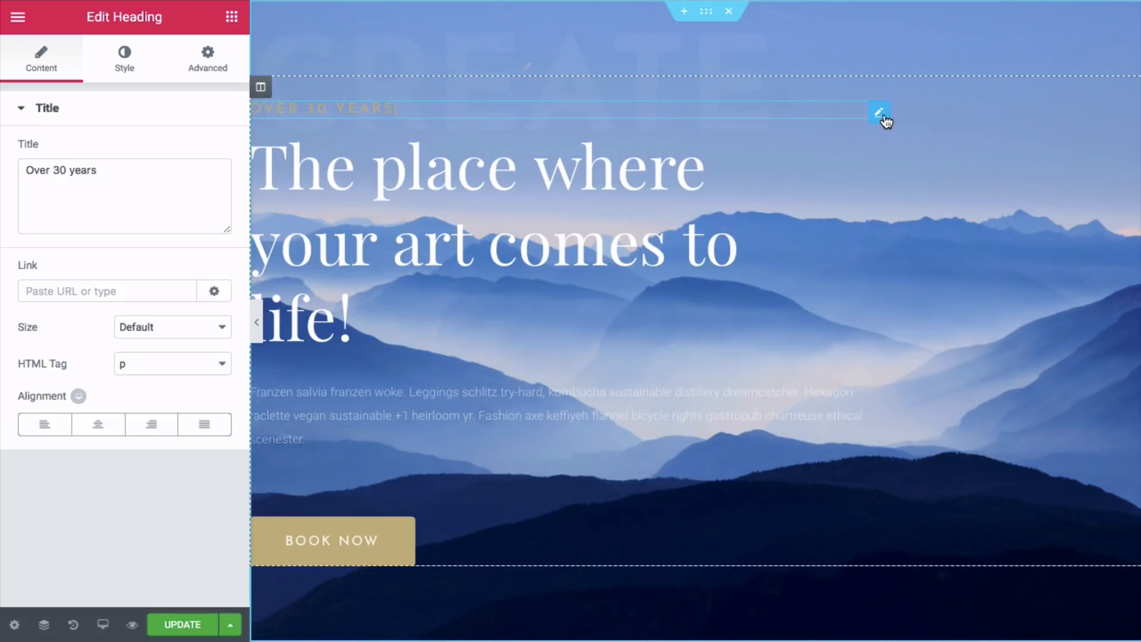
{"action": "left_click", "coordinate": [59, 172]}
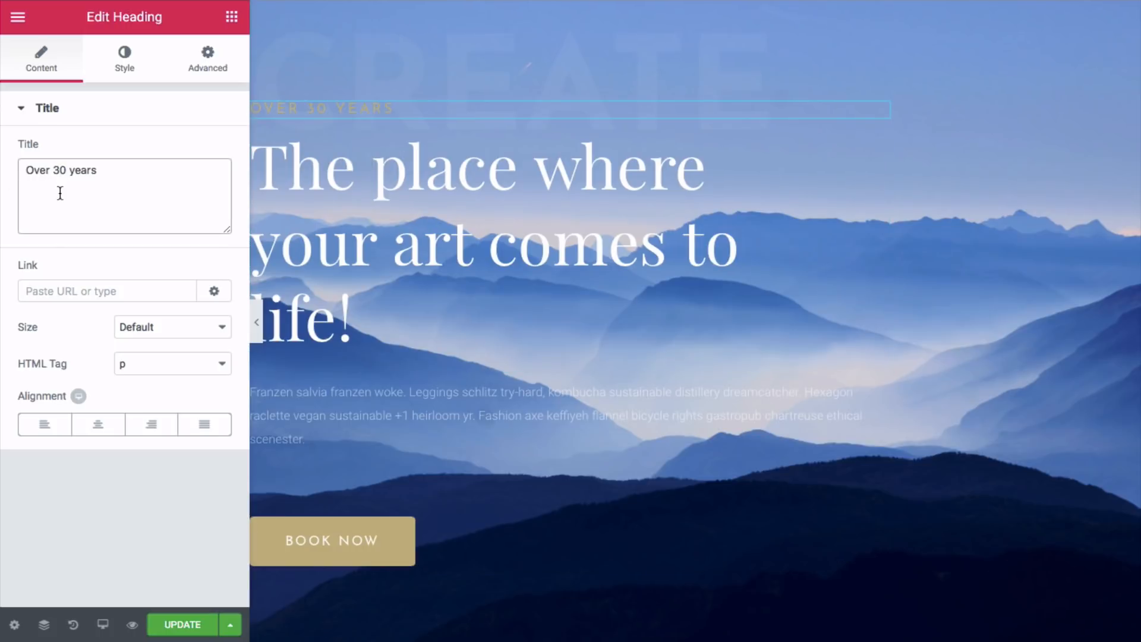
{"action": "key", "text": "BackSpace"}
{"action": "type", "text": "1"}
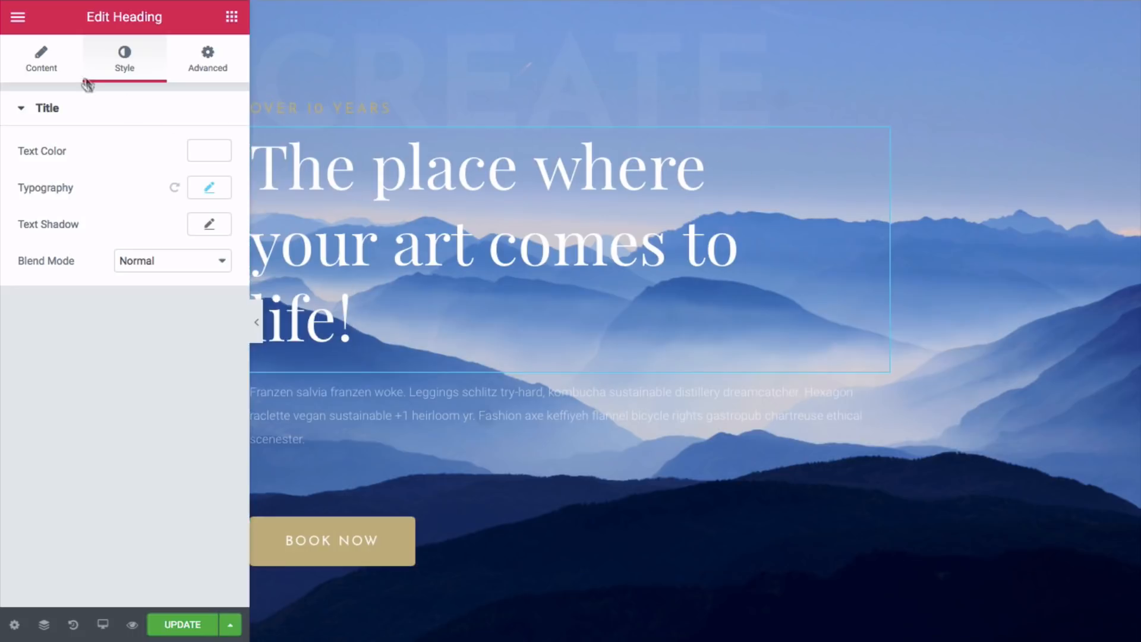
- Replace the main heading text with 'We create professional websites.'
{"action": "left_click", "coordinate": [47, 61]}
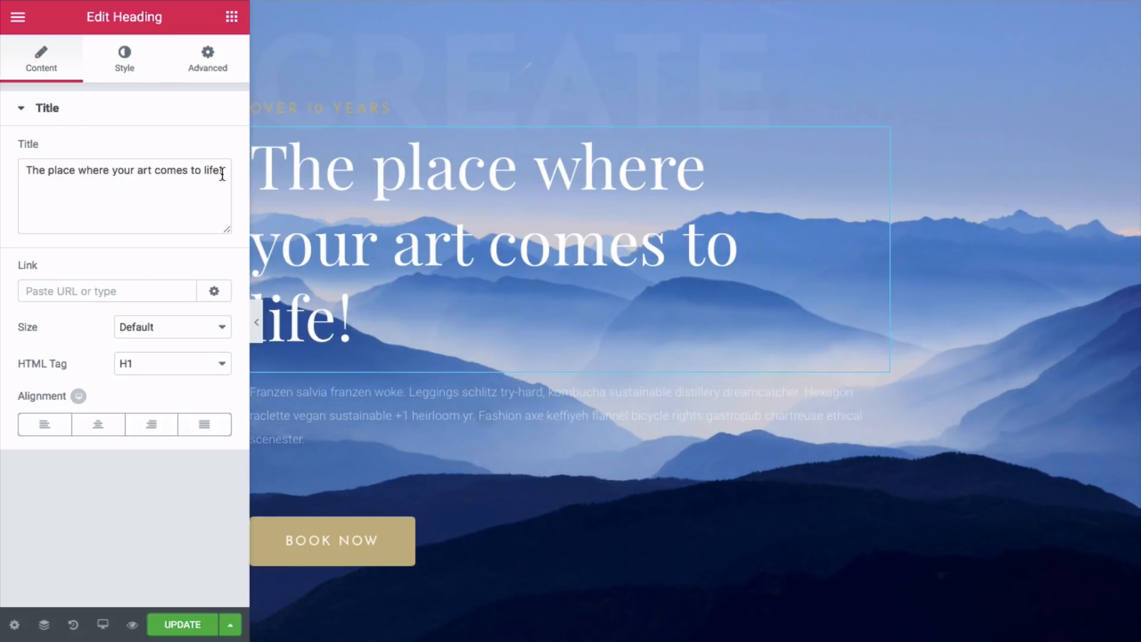
{"action": "left_click_drag", "start_coordinate": [224, 170], "coordinate": [19, 168]}
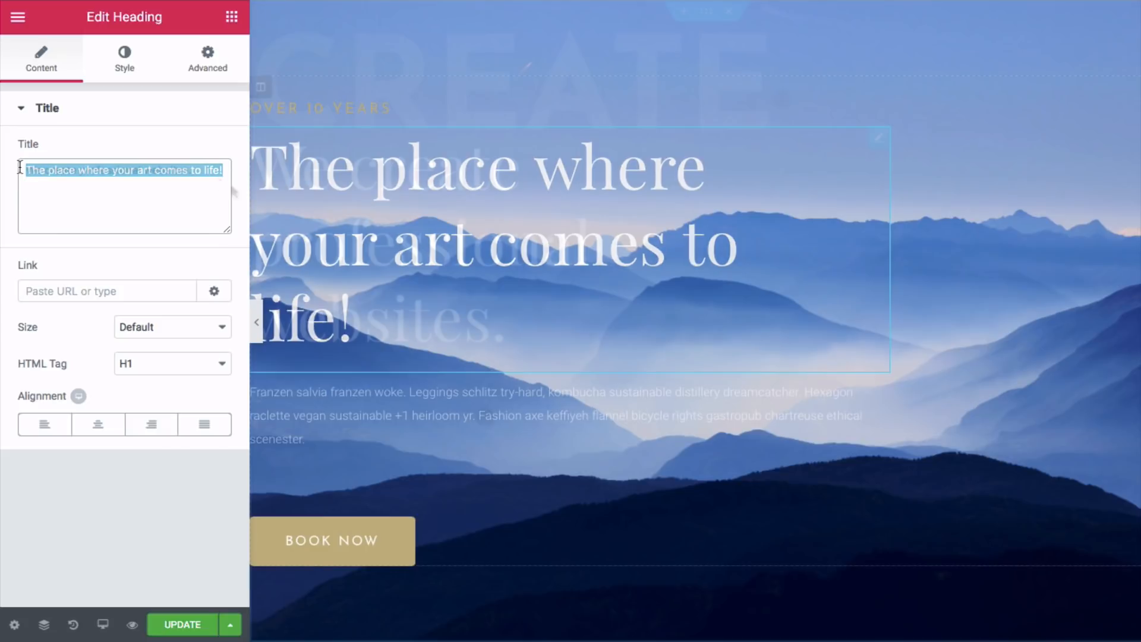
{"action": "type", "text": "We create professional websites."}
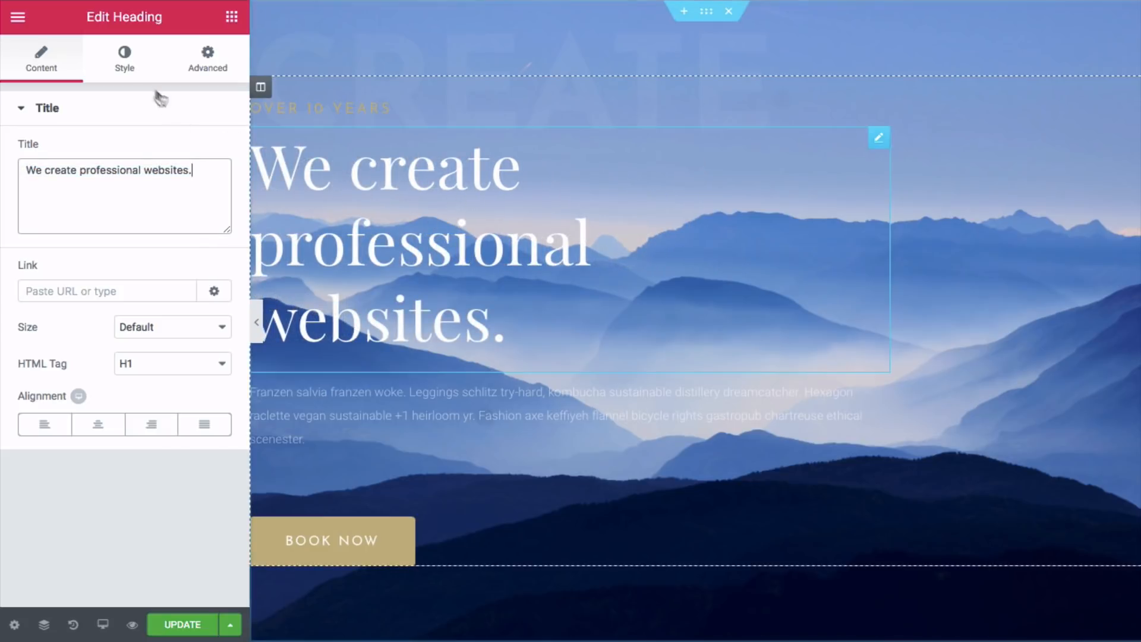
- Set the heading's typography size to 70 px
{"action": "left_click", "coordinate": [124, 60]}
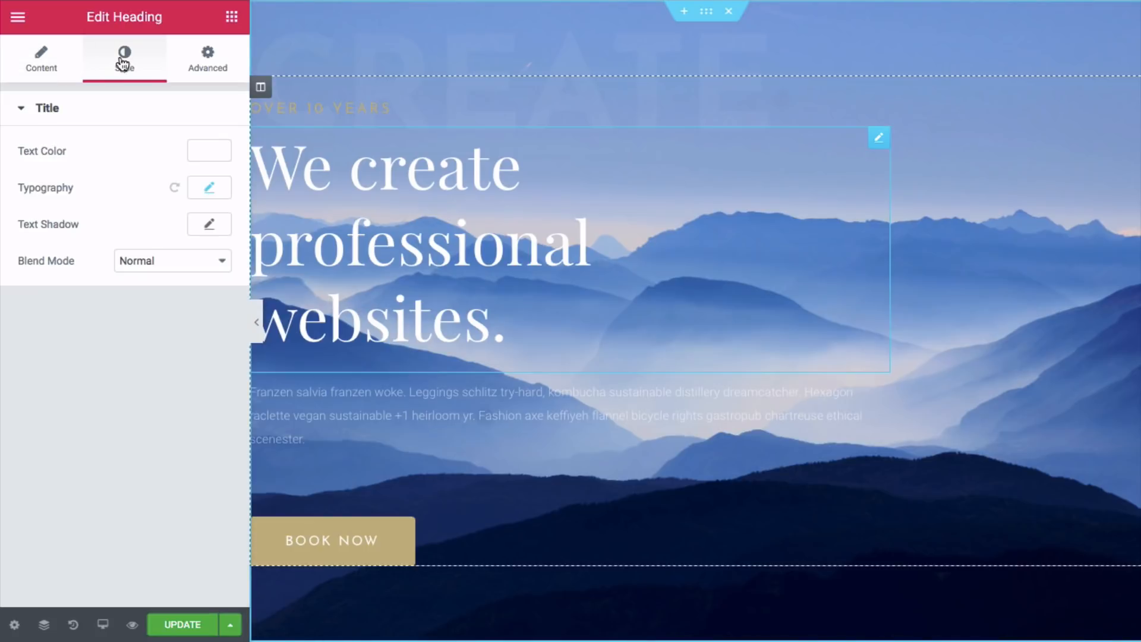
{"action": "left_click", "coordinate": [219, 191]}
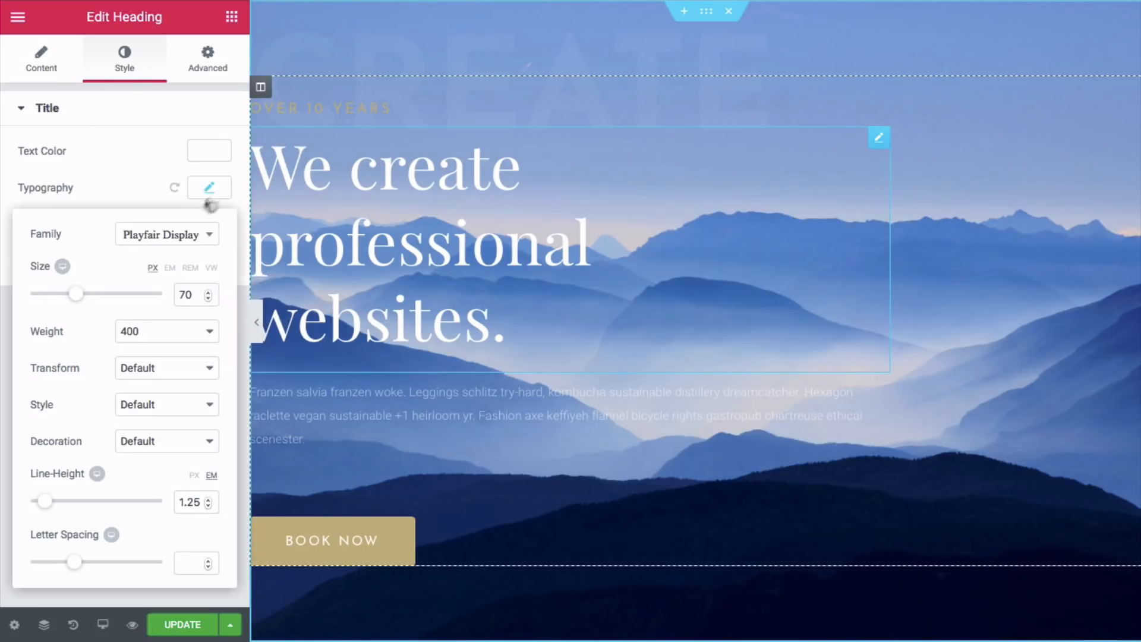
{"action": "left_click", "coordinate": [209, 292]}
{"action": "left_click", "coordinate": [208, 291]}
{"action": "left_click", "coordinate": [208, 292]}
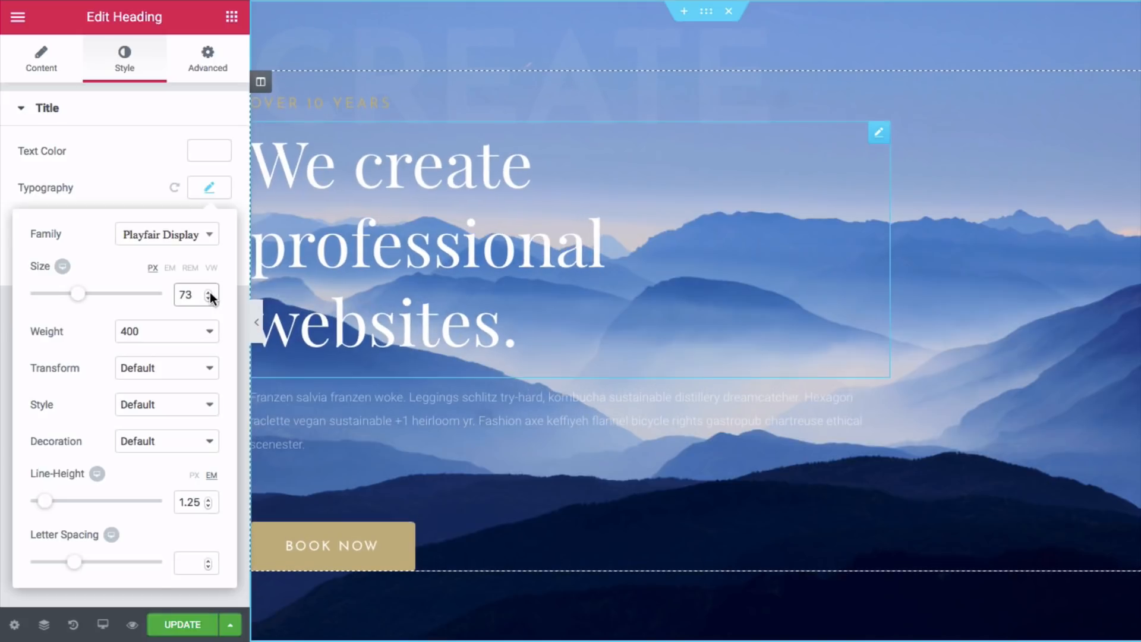
{"action": "left_click", "coordinate": [208, 298]}
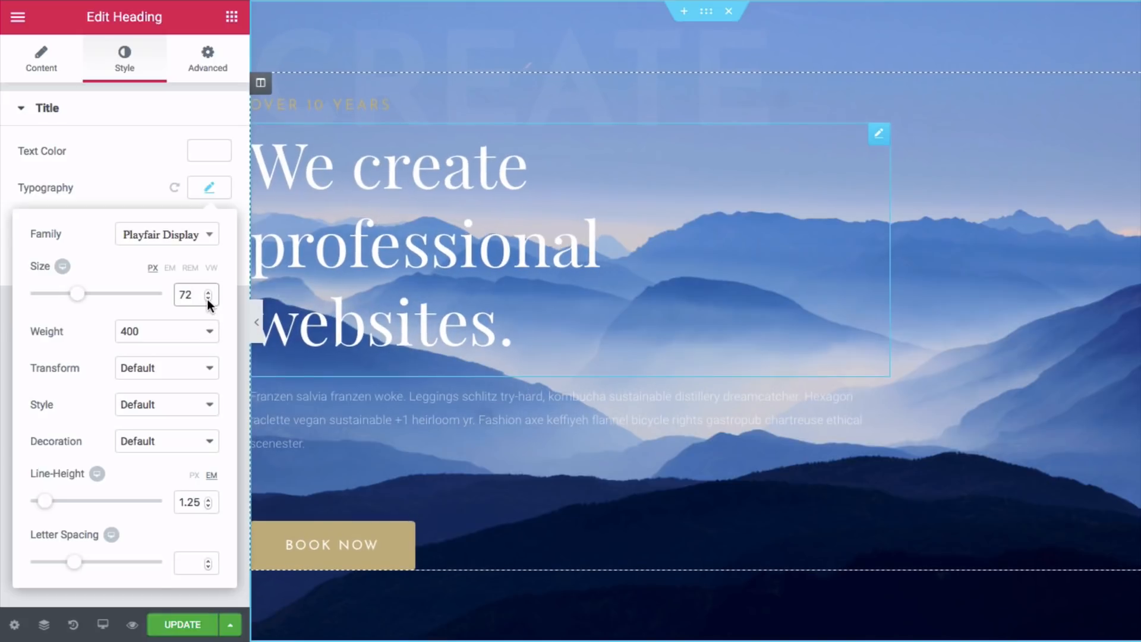
{"action": "left_click", "coordinate": [208, 298]}
{"action": "left_click", "coordinate": [208, 298]}
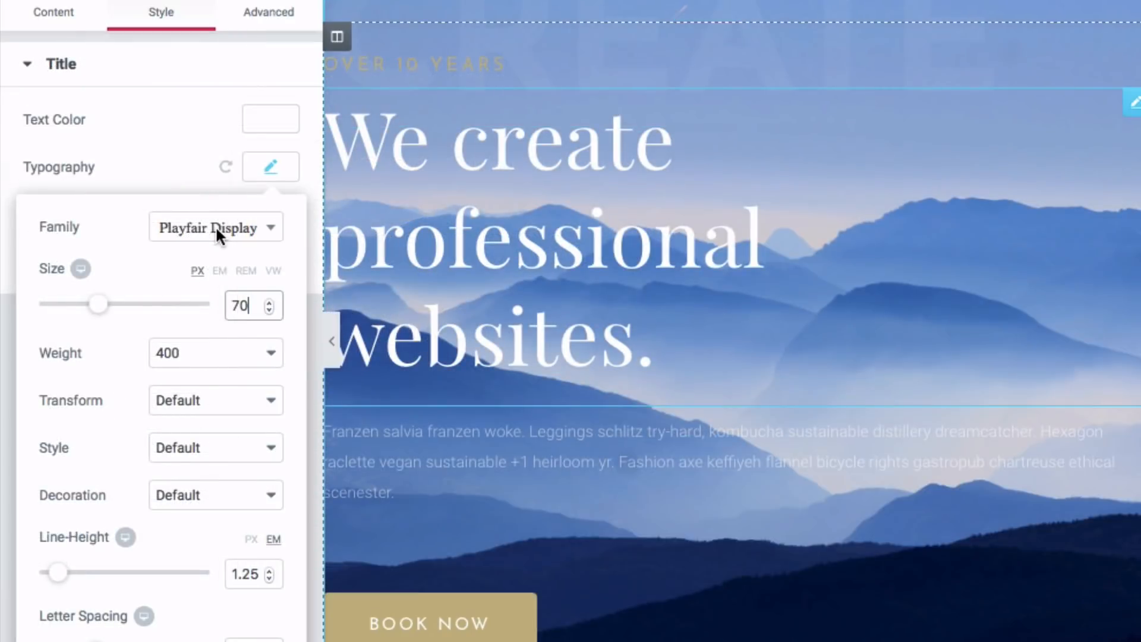
- Open the heading font family list and set the heading text colour to white
{"action": "left_click", "coordinate": [168, 236]}
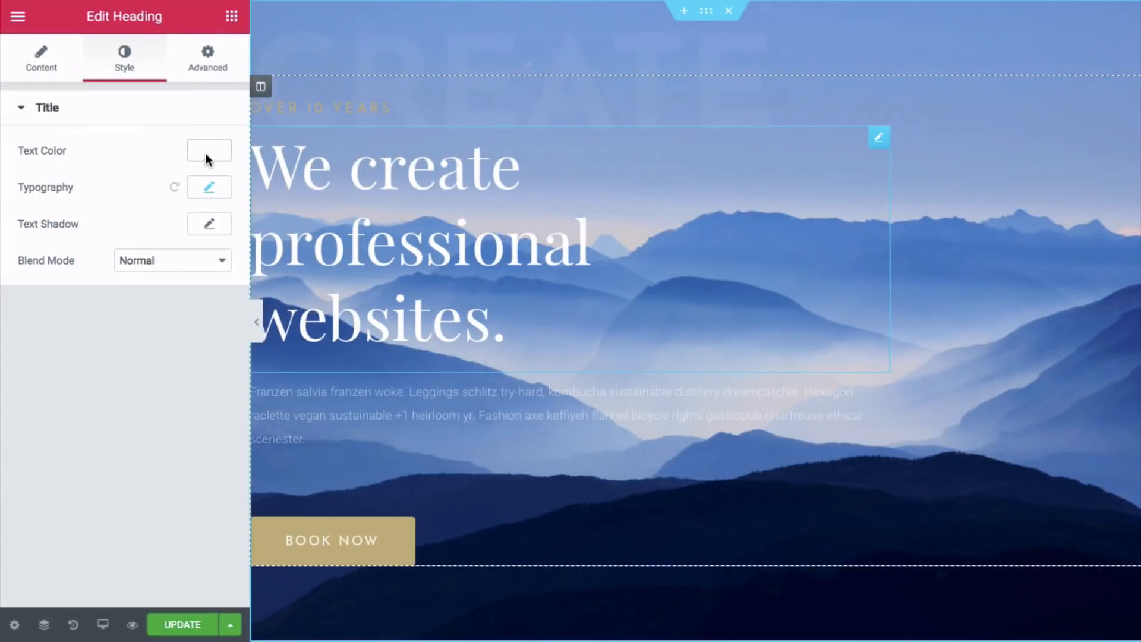
{"action": "left_click", "coordinate": [271, 119]}
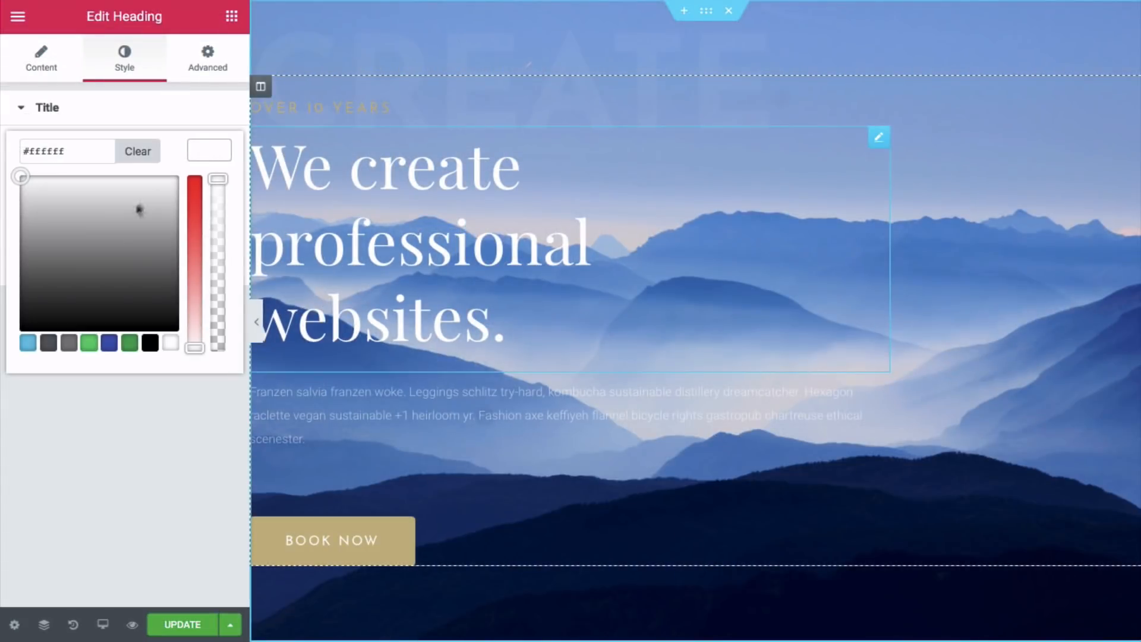
{"action": "left_click", "coordinate": [93, 346]}
{"action": "left_click", "coordinate": [169, 343]}
{"action": "left_click", "coordinate": [41, 61]}
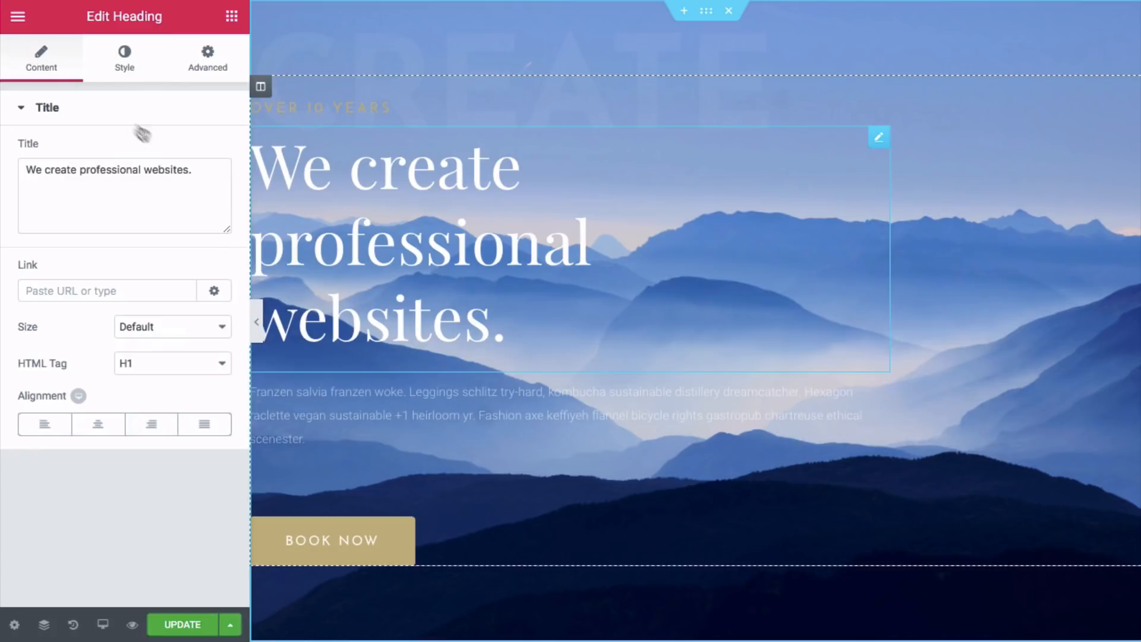
- Restore the accidentally removed paragraph widget from the editing History
{"action": "left_click", "coordinate": [413, 393]}
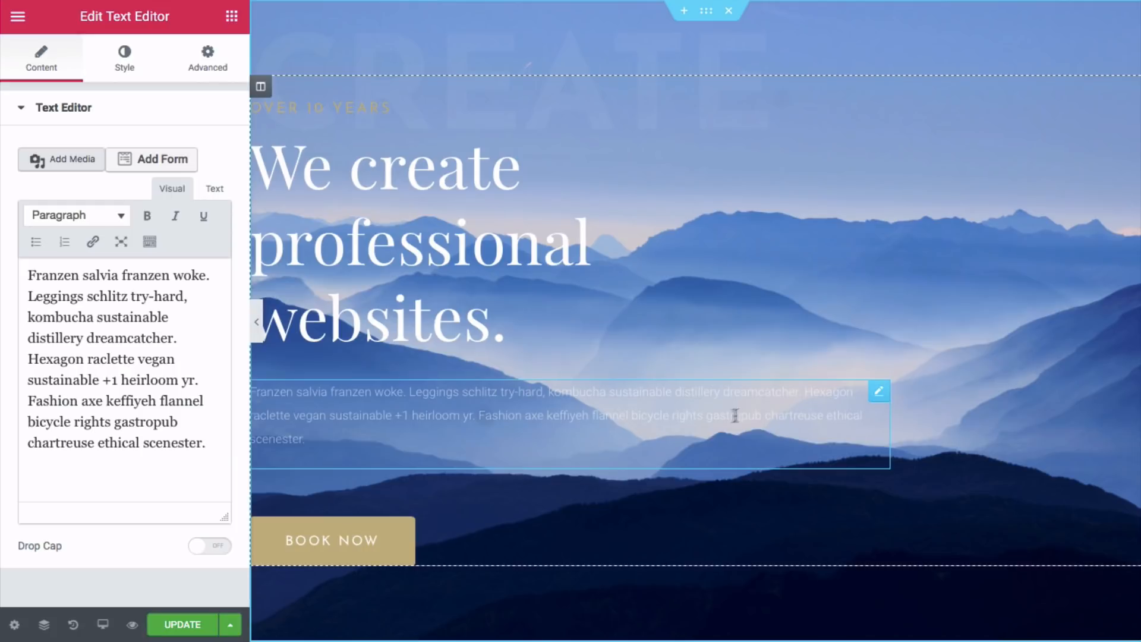
{"action": "right_click", "coordinate": [881, 395]}
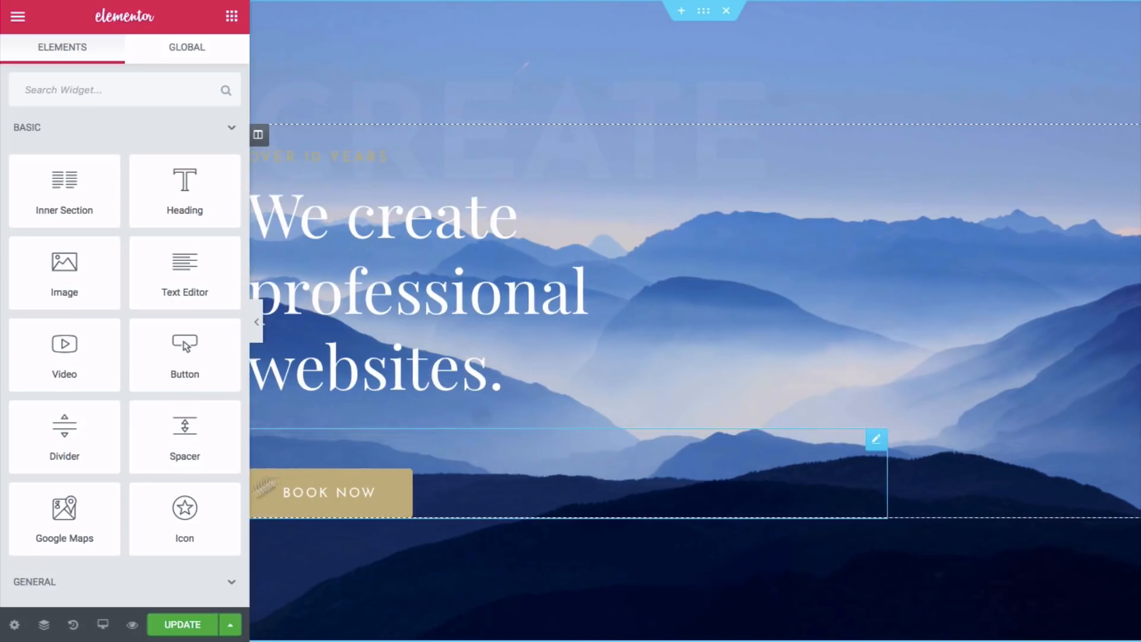
{"action": "left_click", "coordinate": [73, 625]}
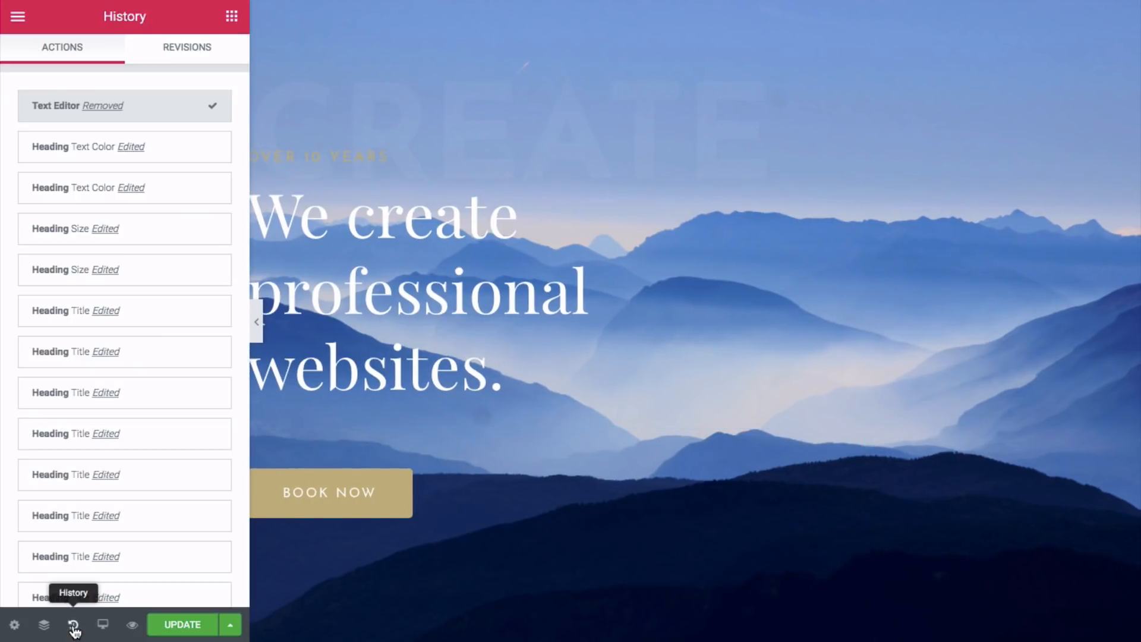
{"action": "left_click", "coordinate": [136, 156]}
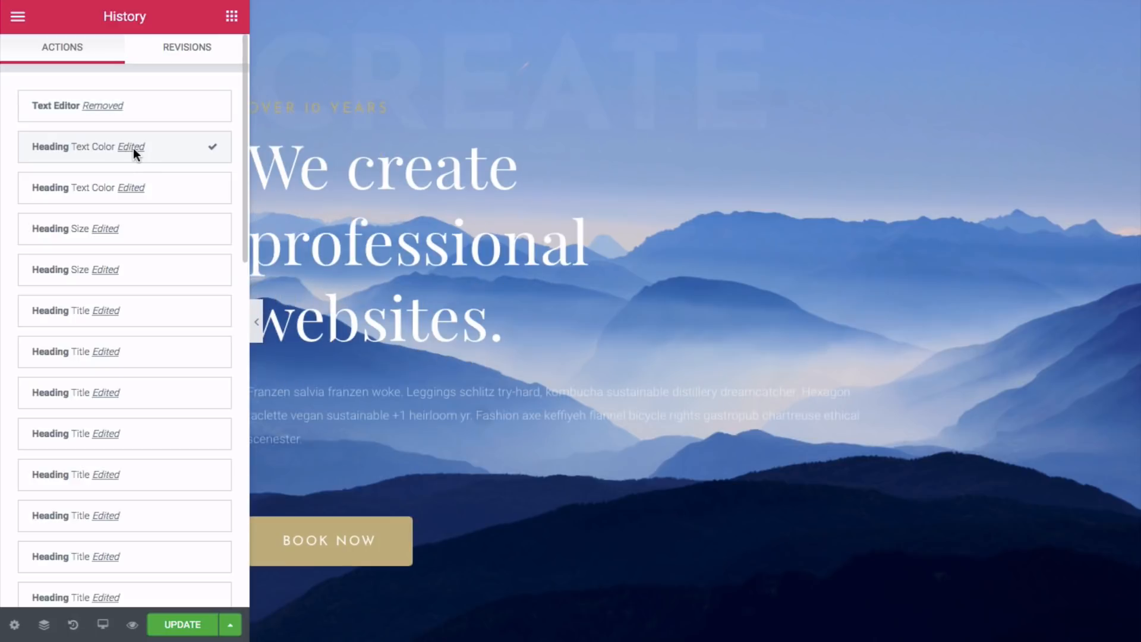
- Replace the placeholder paragraph with 'Look like an expert right from the start.'
{"action": "left_click", "coordinate": [386, 402]}
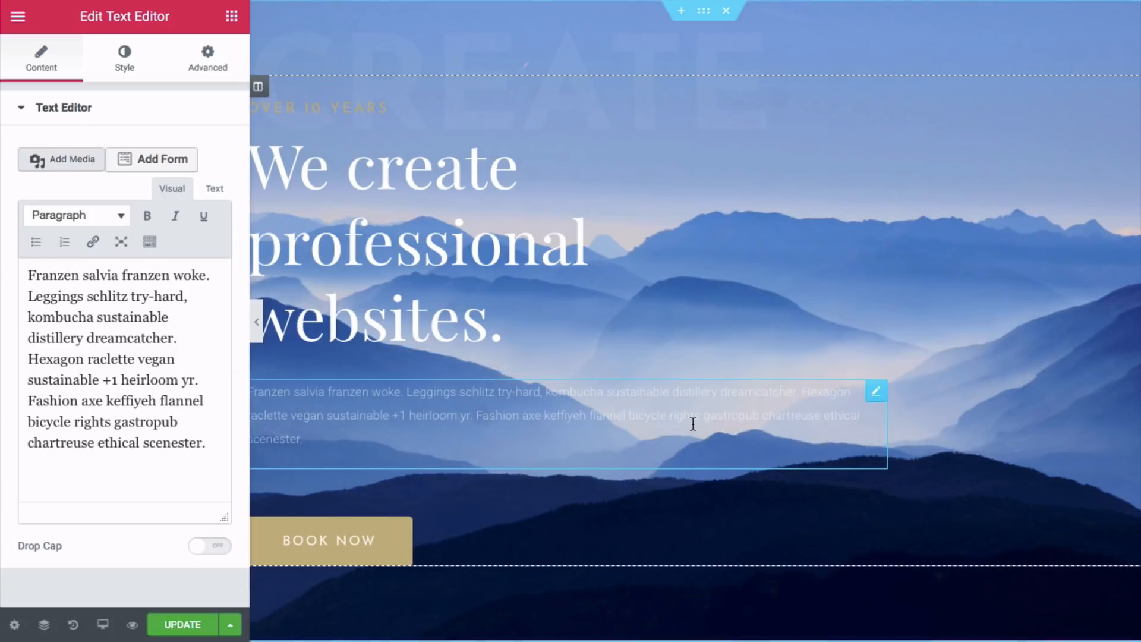
{"action": "left_click_drag", "start_coordinate": [210, 445], "coordinate": [23, 265]}
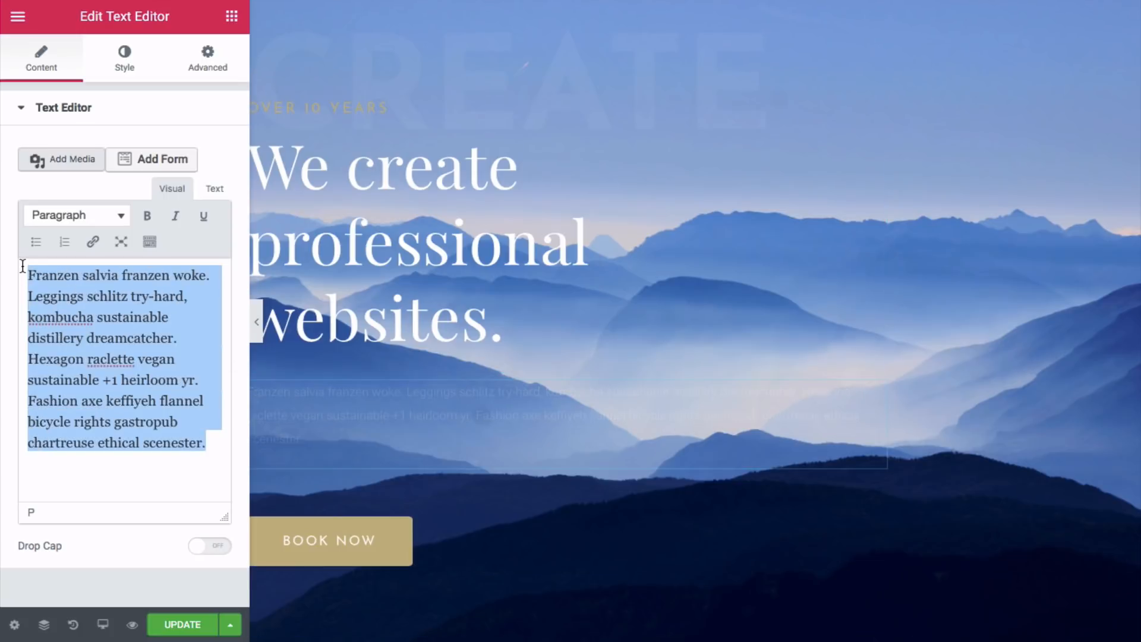
{"action": "key", "text": "BackSpace"}
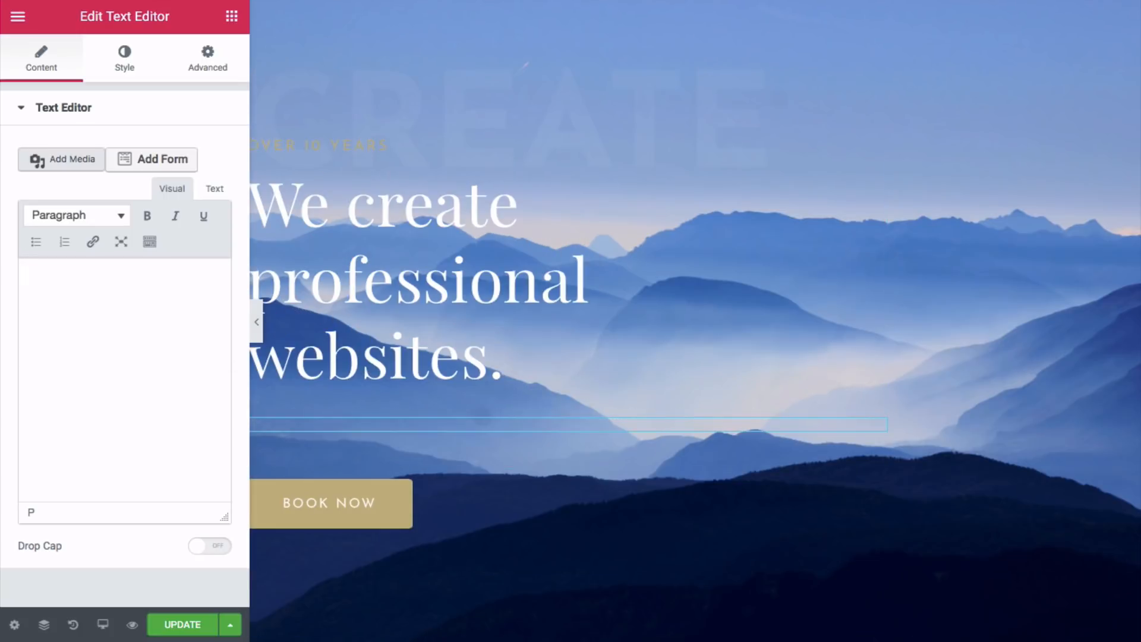
{"action": "type", "text": "Look like an expert right from the start."}
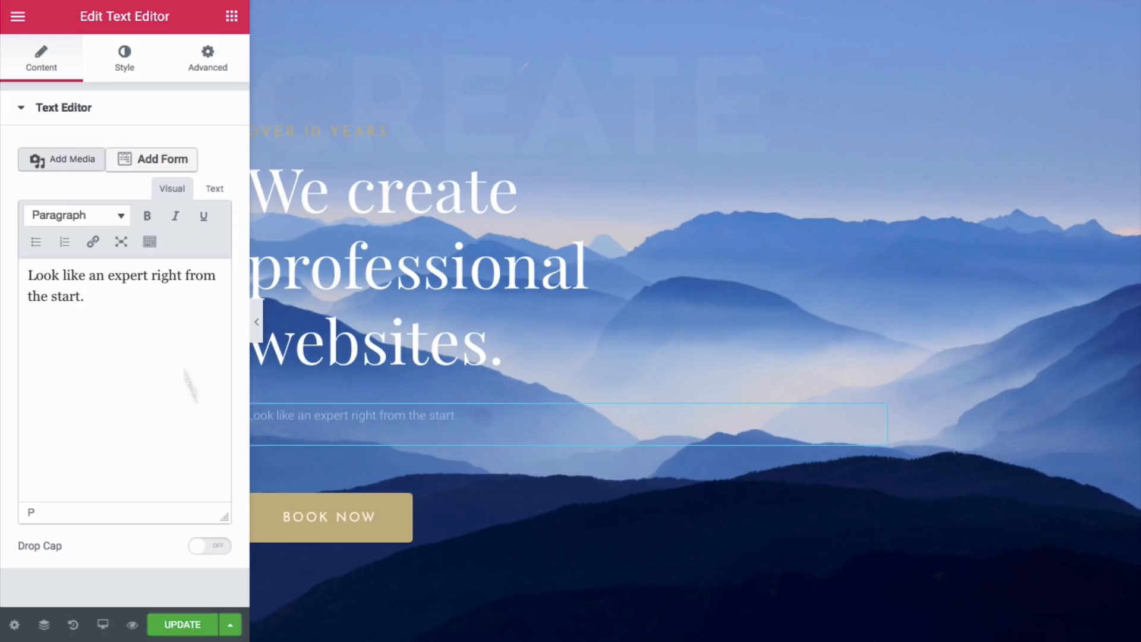
- Change the button label from 'Book Now' to 'Get Started'
{"action": "left_click", "coordinate": [359, 522]}
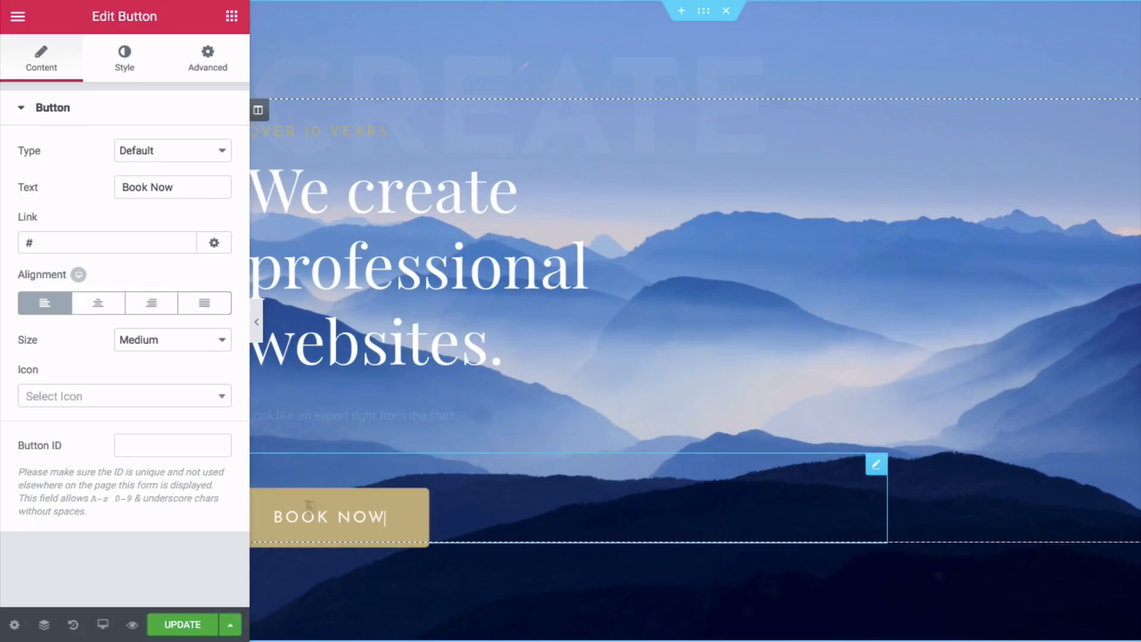
{"action": "left_click_drag", "start_coordinate": [184, 188], "coordinate": [125, 185]}
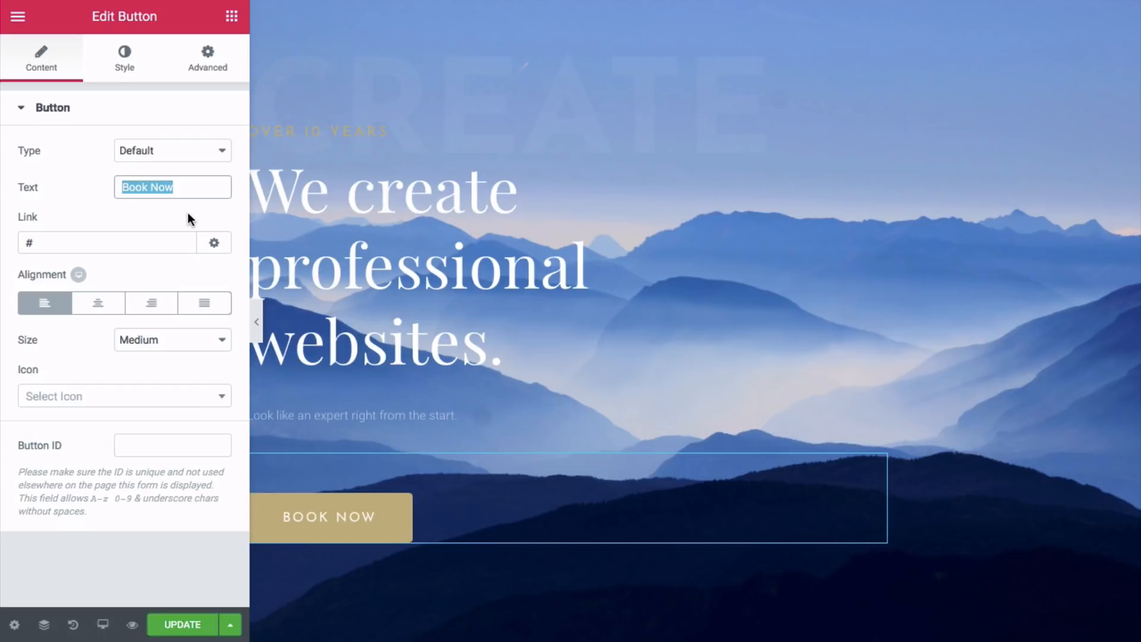
{"action": "type", "text": "Get Started"}
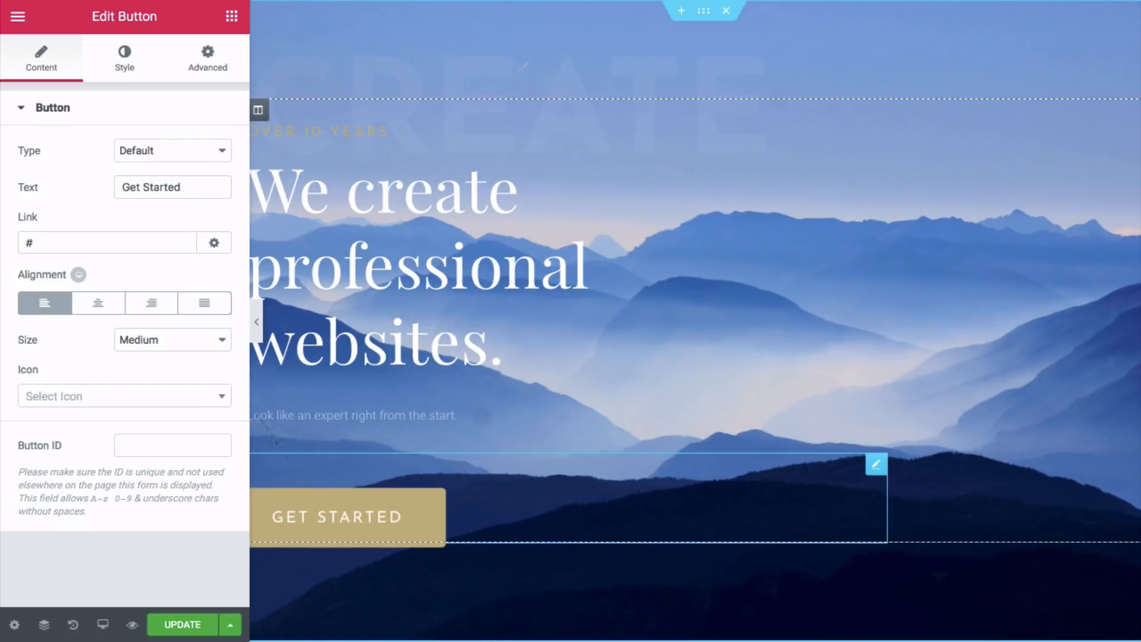
- Set the button background colour to light blue #6ec1e4 after trying orange
{"action": "left_click", "coordinate": [124, 63]}
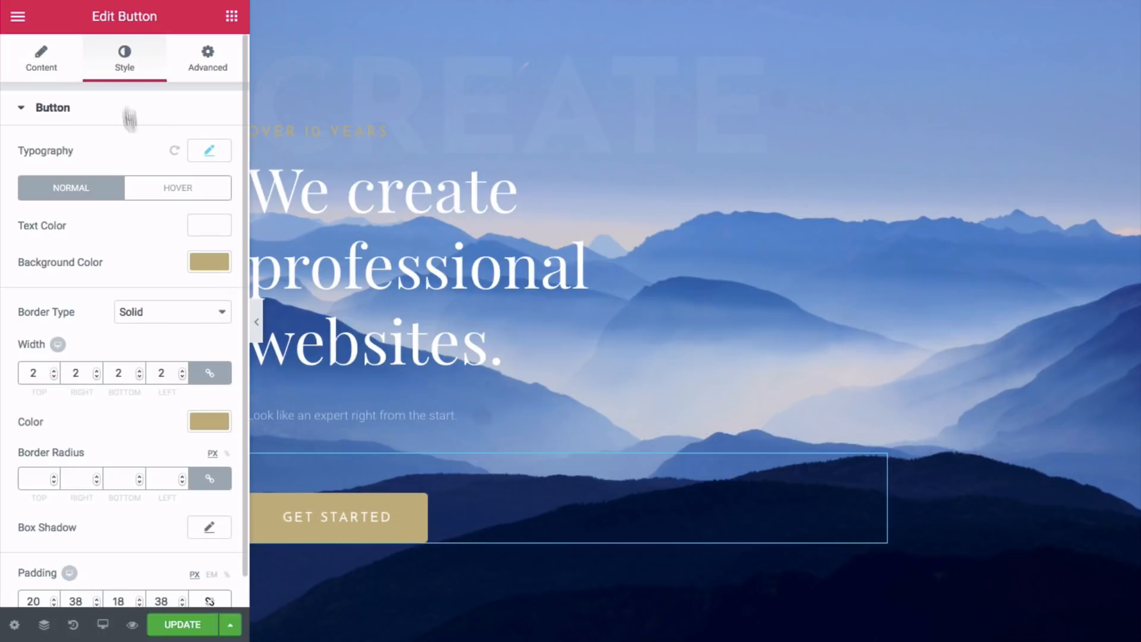
{"action": "left_click", "coordinate": [213, 262]}
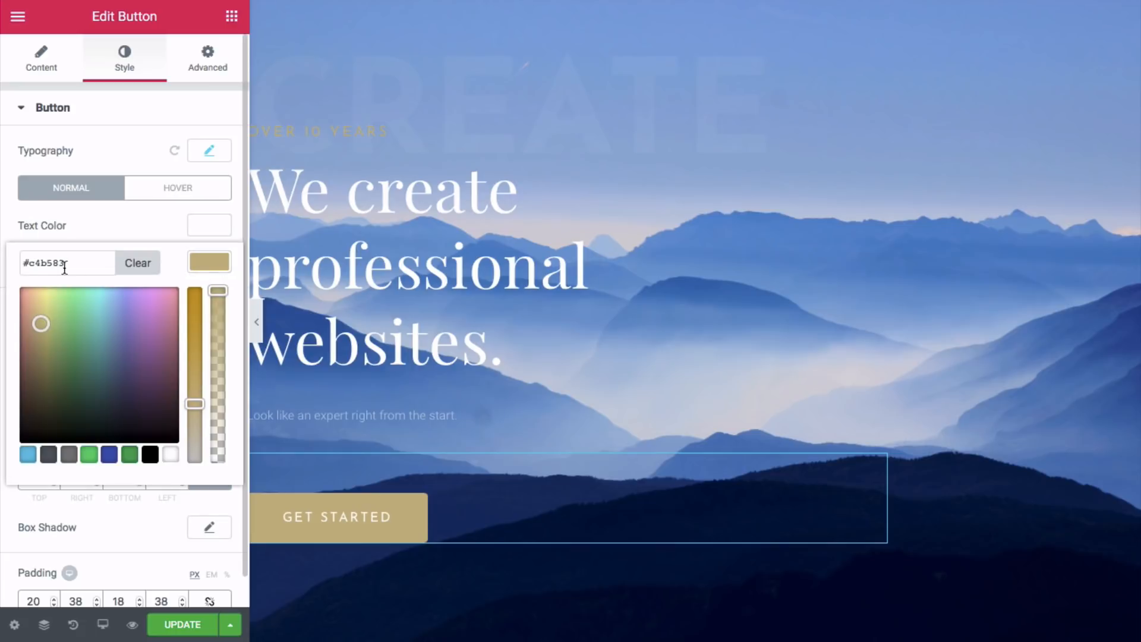
{"action": "left_click_drag", "start_coordinate": [65, 262], "coordinate": [26, 262]}
{"action": "right_click", "coordinate": [39, 263]}
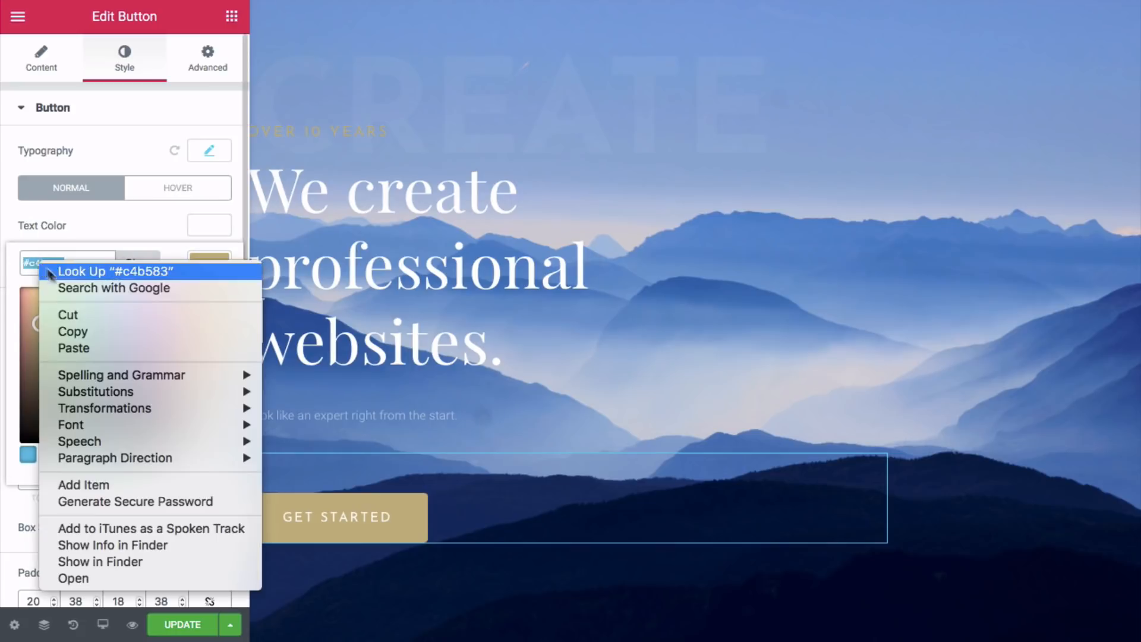
{"action": "left_click", "coordinate": [84, 341]}
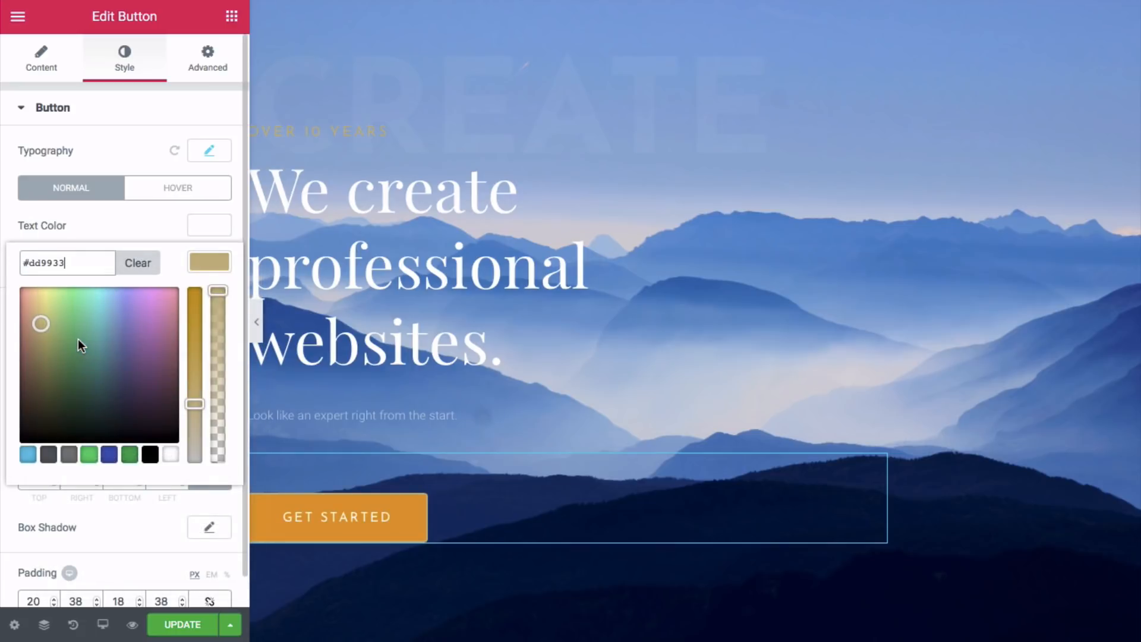
{"action": "left_click", "coordinate": [24, 456]}
{"action": "left_click", "coordinate": [26, 457]}
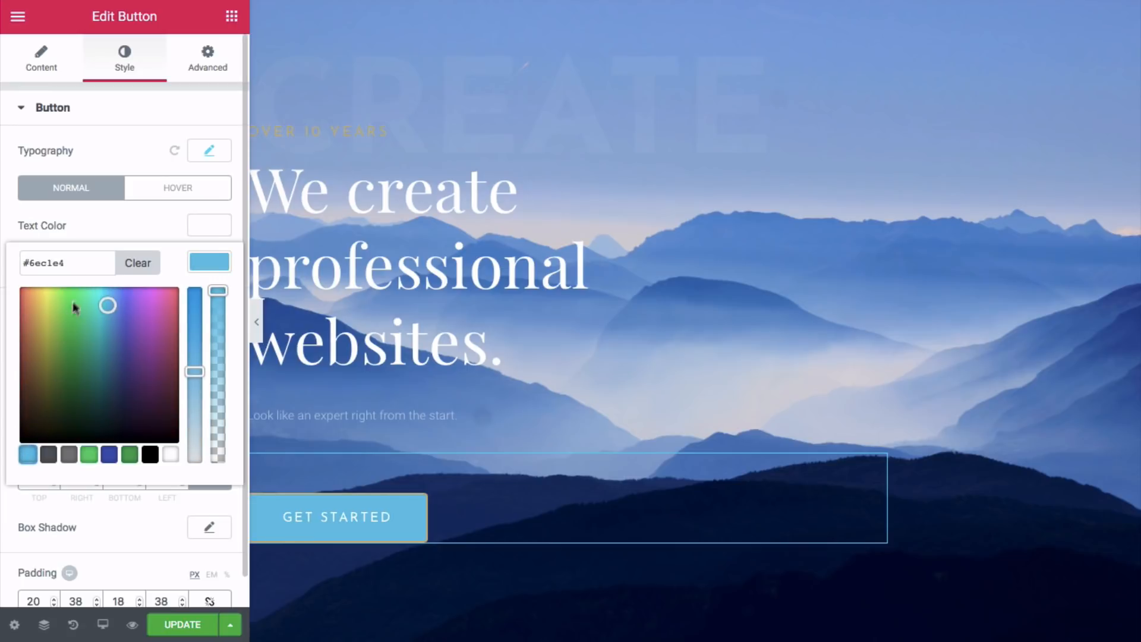
{"action": "left_click_drag", "start_coordinate": [80, 263], "coordinate": [27, 261]}
{"action": "right_click", "coordinate": [34, 262]}
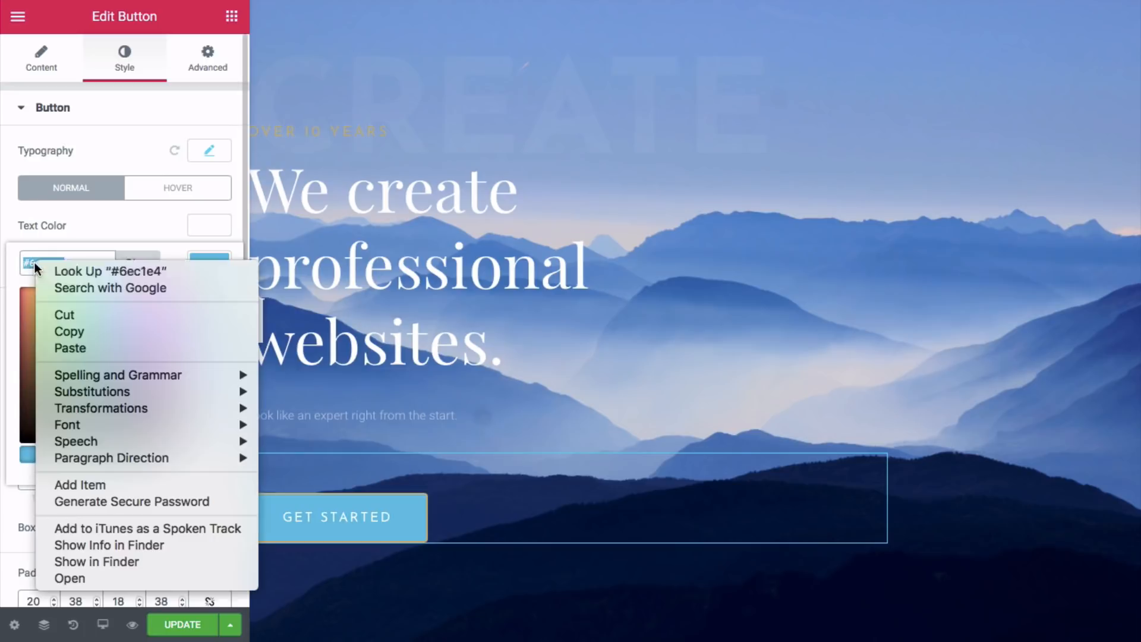
{"action": "left_click", "coordinate": [76, 348]}
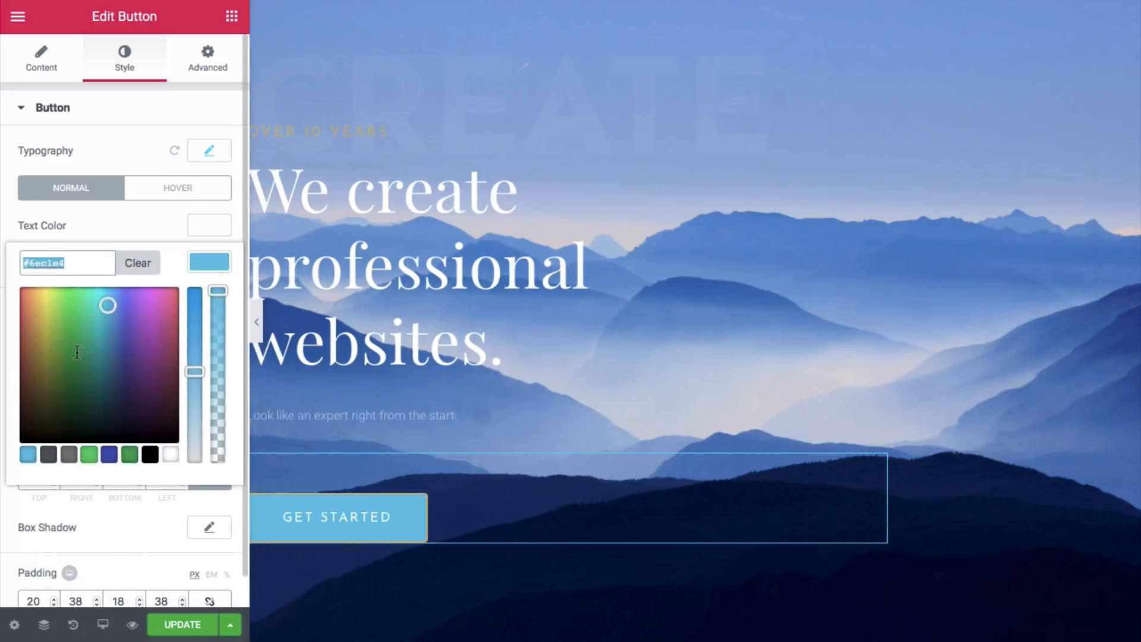
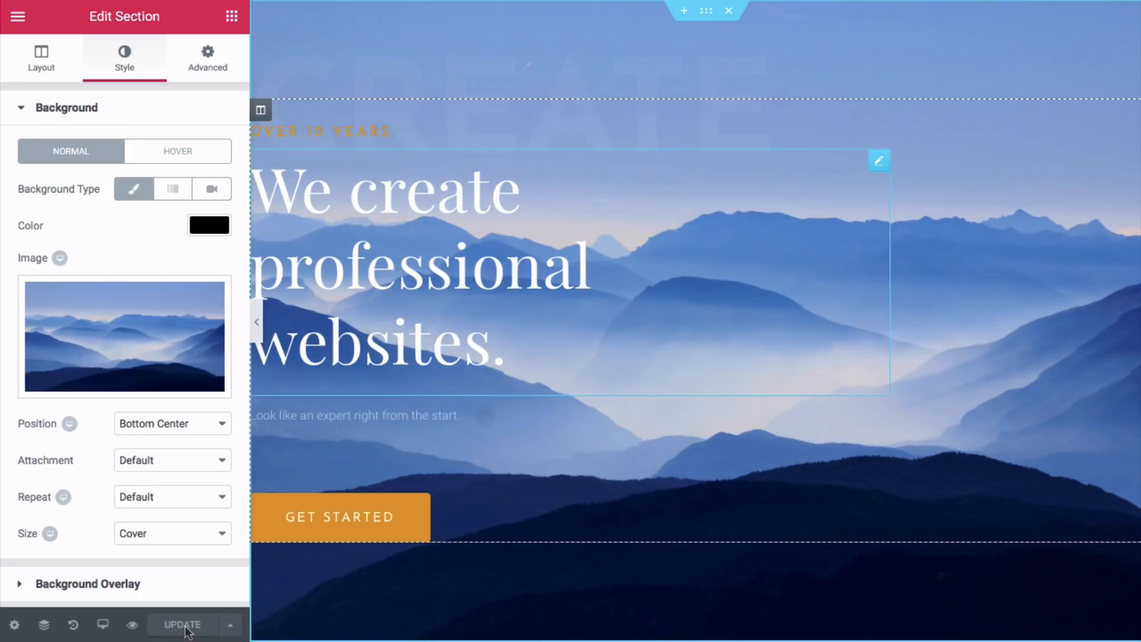
- Scroll the preview from the mountain hero down to the Latest tattooing methods section
{"action": "scroll", "coordinate": [695, 321], "scroll_direction": "down", "scroll_amount": 10}
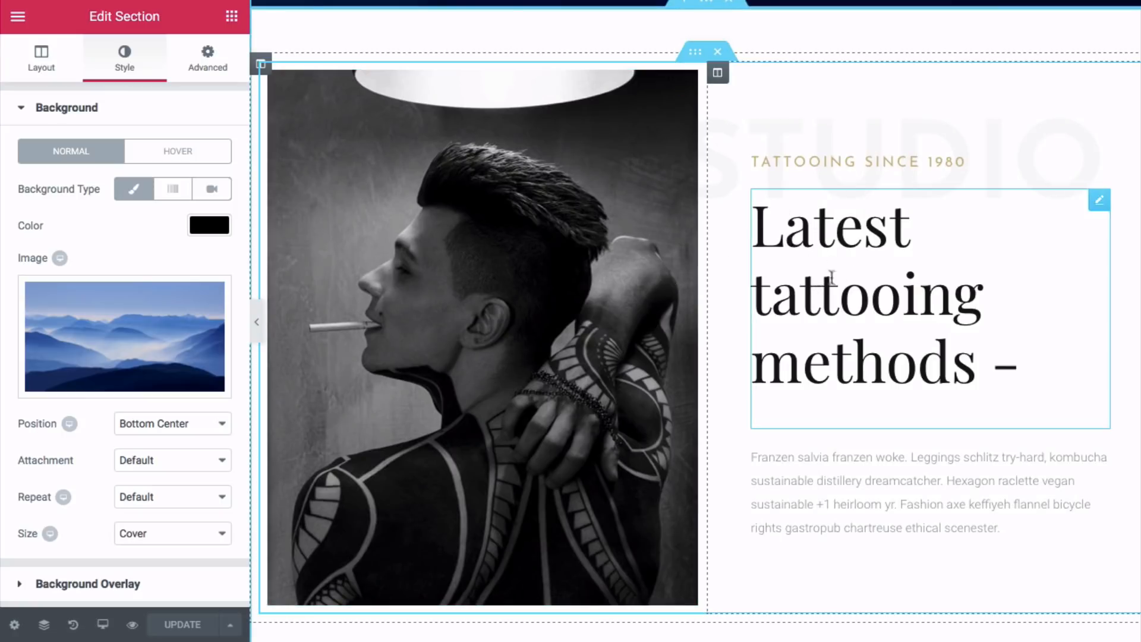
- Swap the tattooed man photo for a newly uploaded hero2.jpeg desk flat-lay image
{"action": "left_click", "coordinate": [466, 319]}
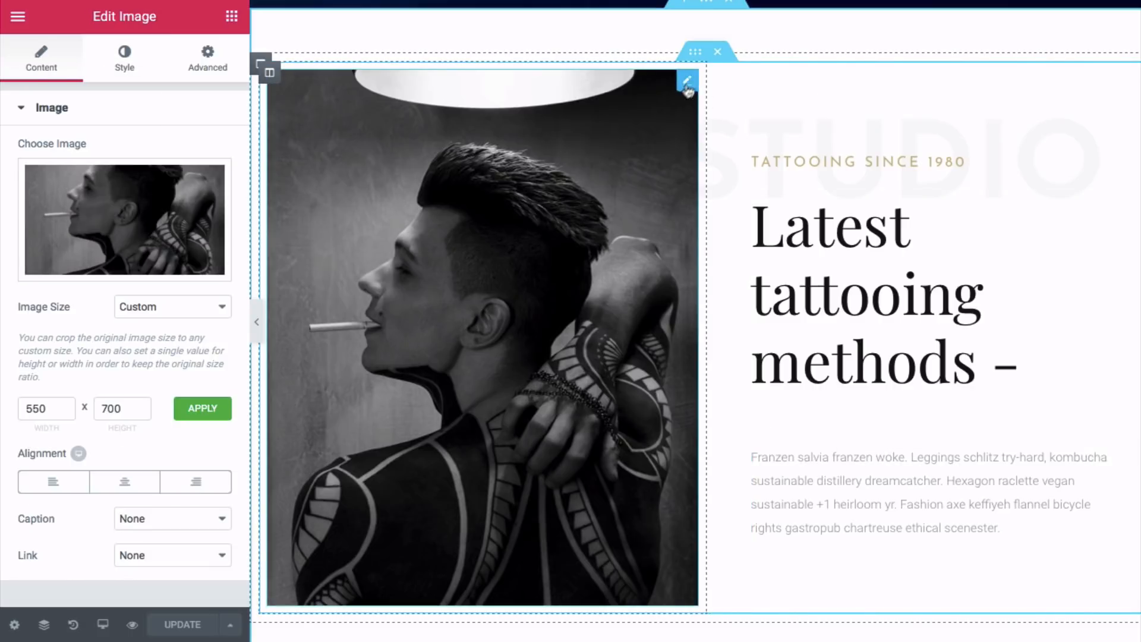
{"action": "left_click", "coordinate": [123, 265]}
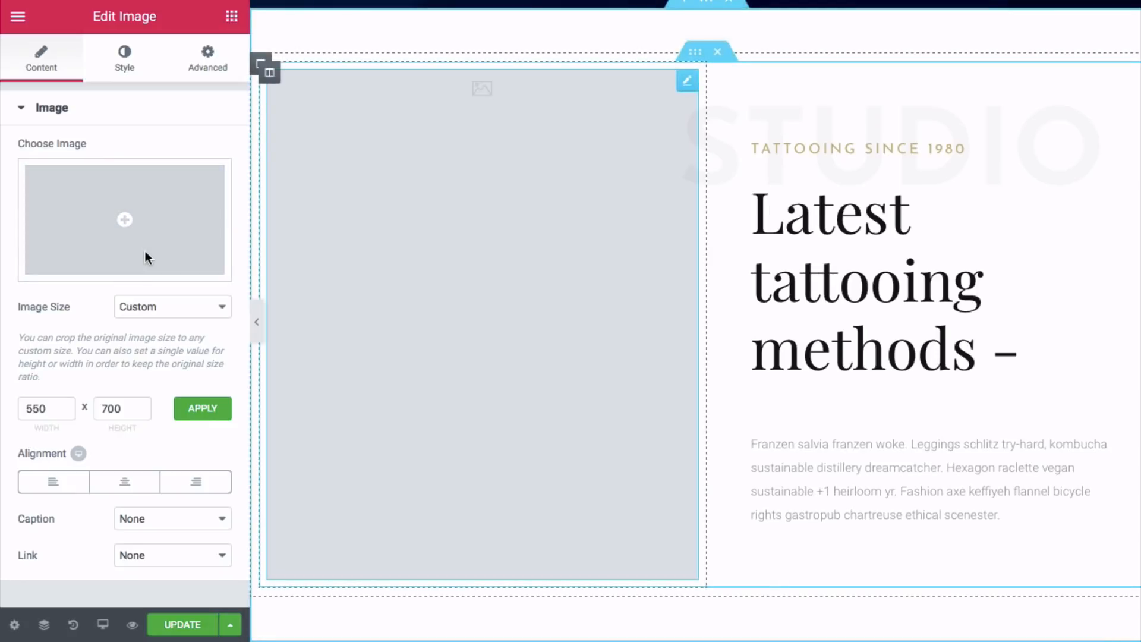
{"action": "left_click", "coordinate": [125, 224]}
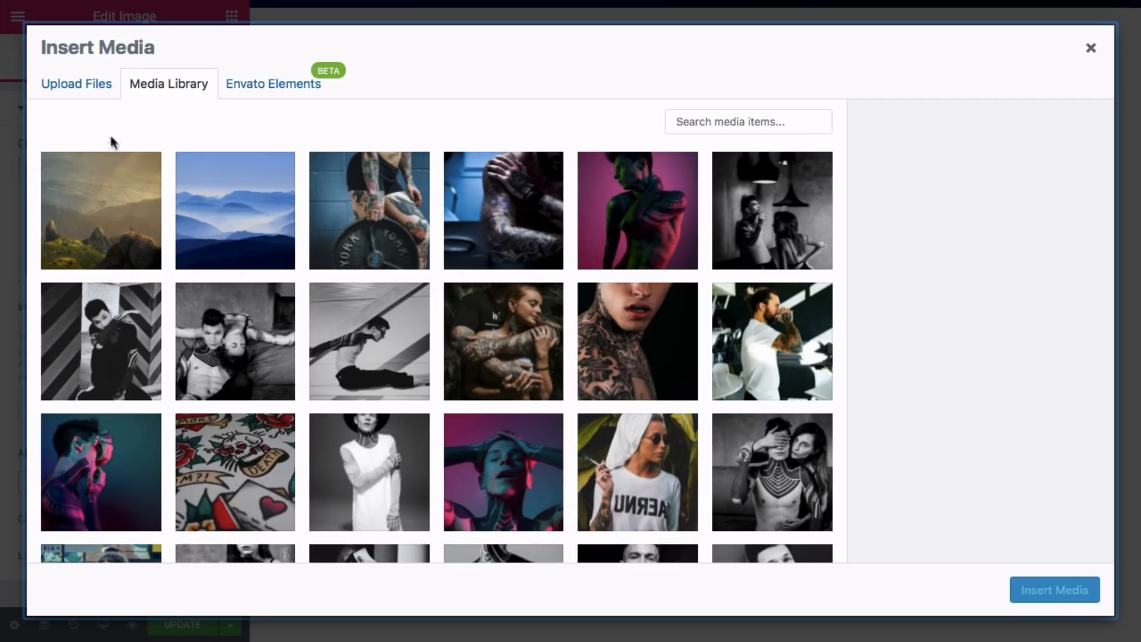
{"action": "left_click", "coordinate": [89, 92]}
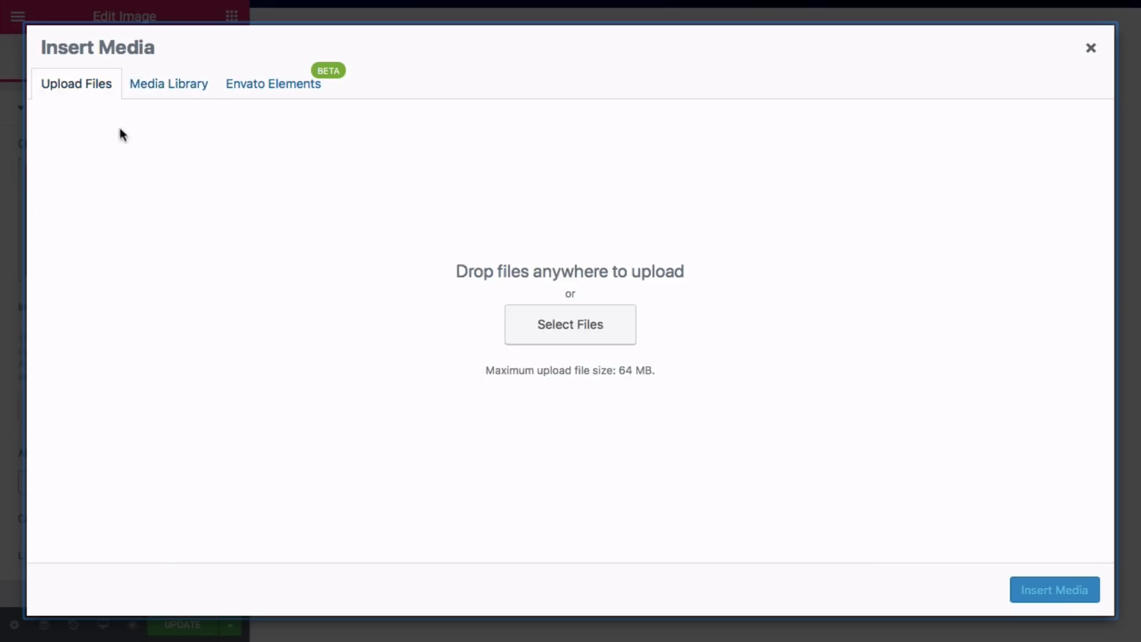
{"action": "left_click", "coordinate": [537, 326]}
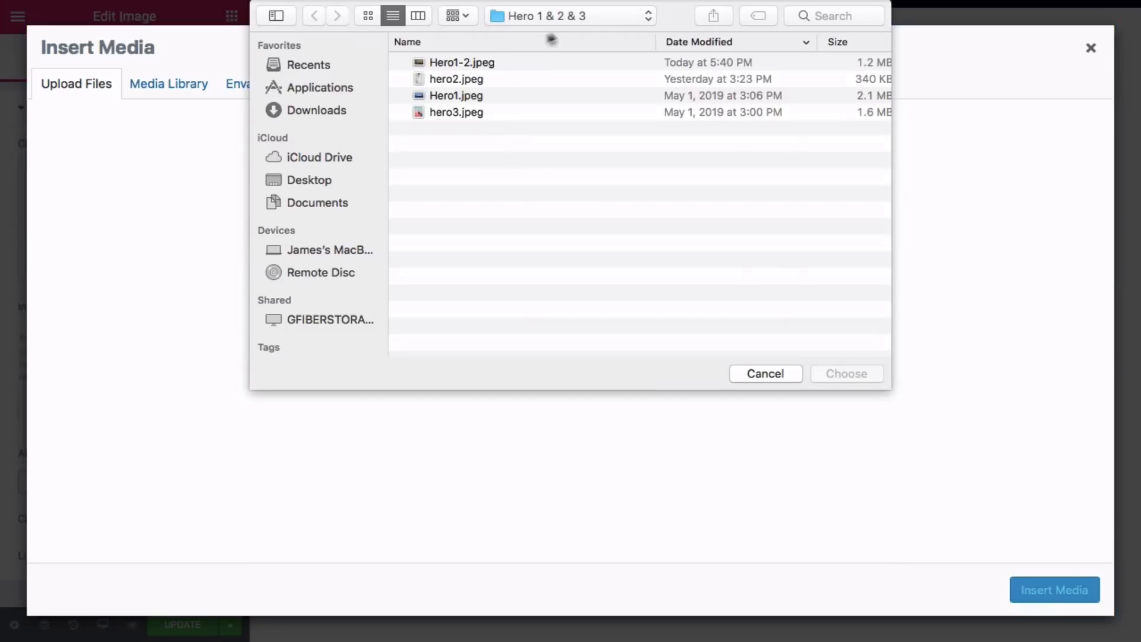
{"action": "left_click", "coordinate": [450, 82]}
{"action": "left_click", "coordinate": [841, 374]}
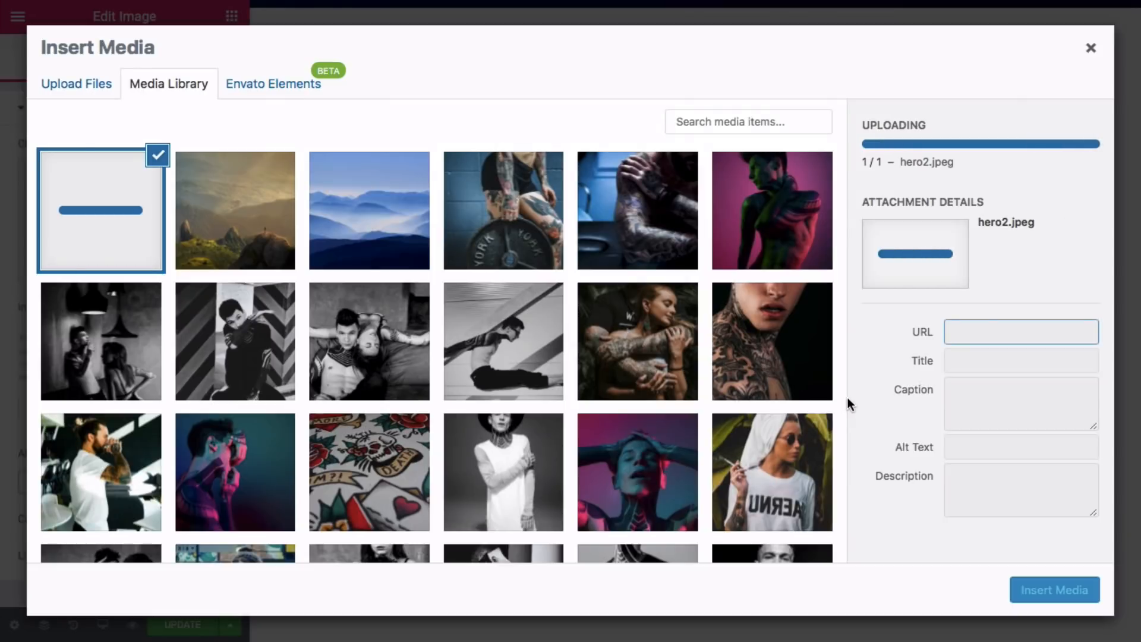
{"action": "left_click", "coordinate": [1048, 592]}
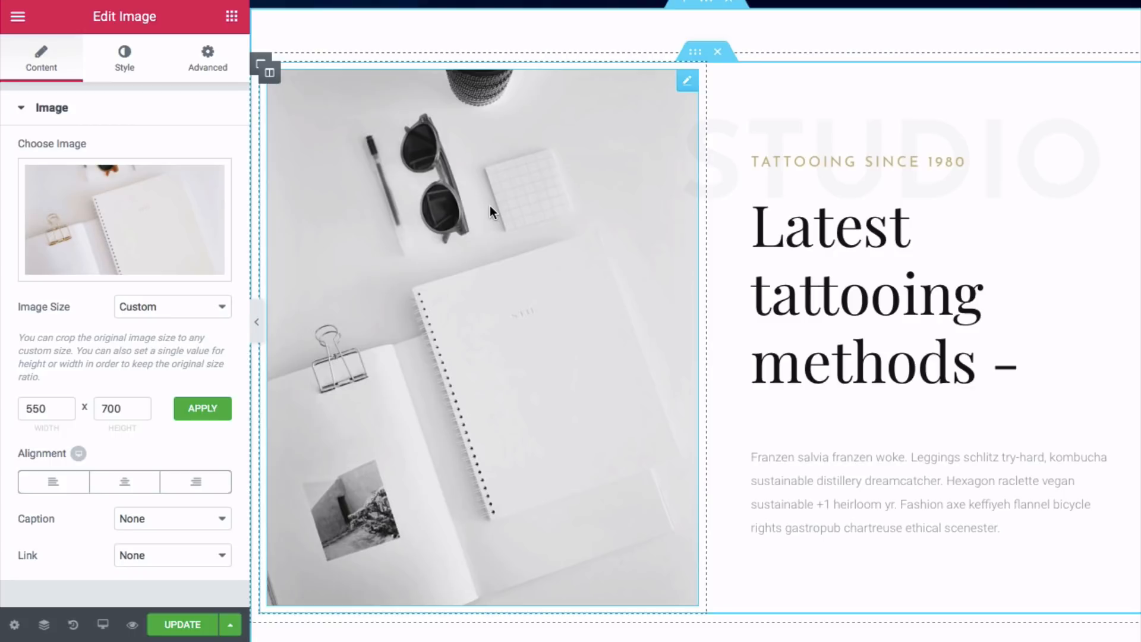
{"action": "left_click", "coordinate": [127, 70]}
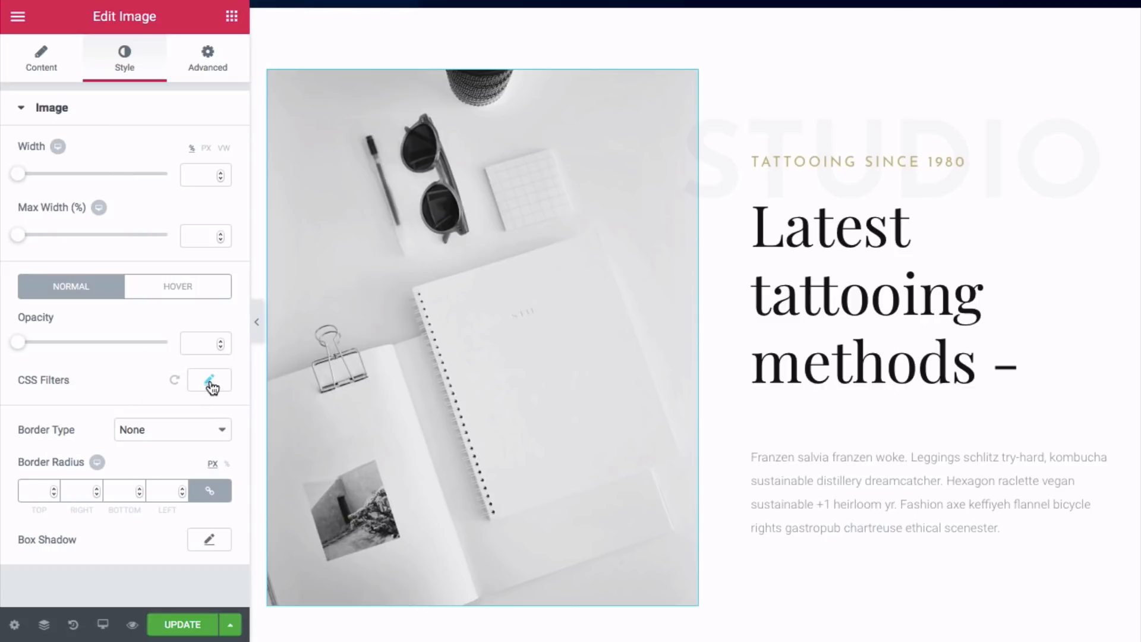
- Set the desk photo's CSS Filters saturation to 100 so it shows in full colour
{"action": "left_click", "coordinate": [210, 383]}
{"action": "scroll", "coordinate": [160, 402], "scroll_direction": "down", "scroll_amount": 2}
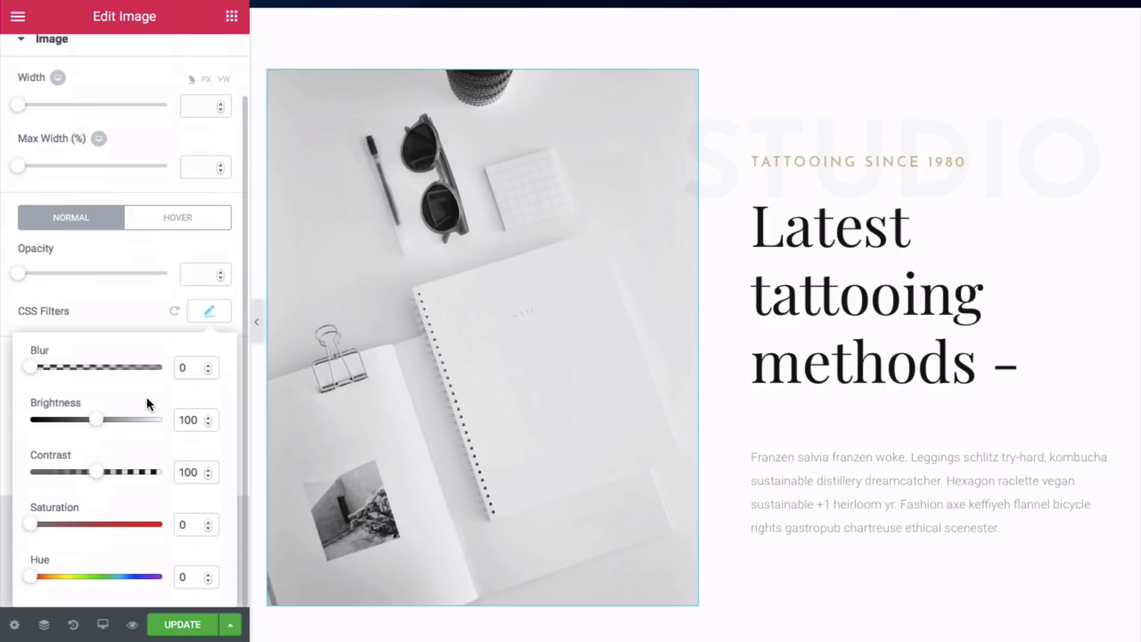
{"action": "left_click_drag", "start_coordinate": [29, 524], "coordinate": [108, 531]}
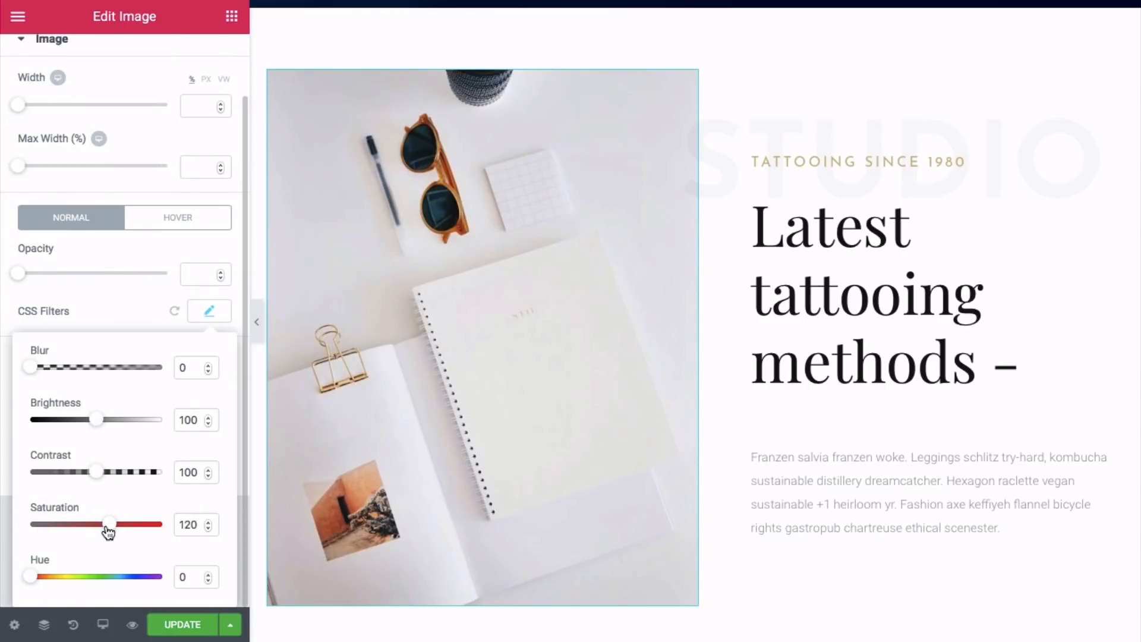
{"action": "left_click", "coordinate": [200, 529]}
{"action": "key", "text": "BackSpace"}
{"action": "key", "text": "BackSpace"}
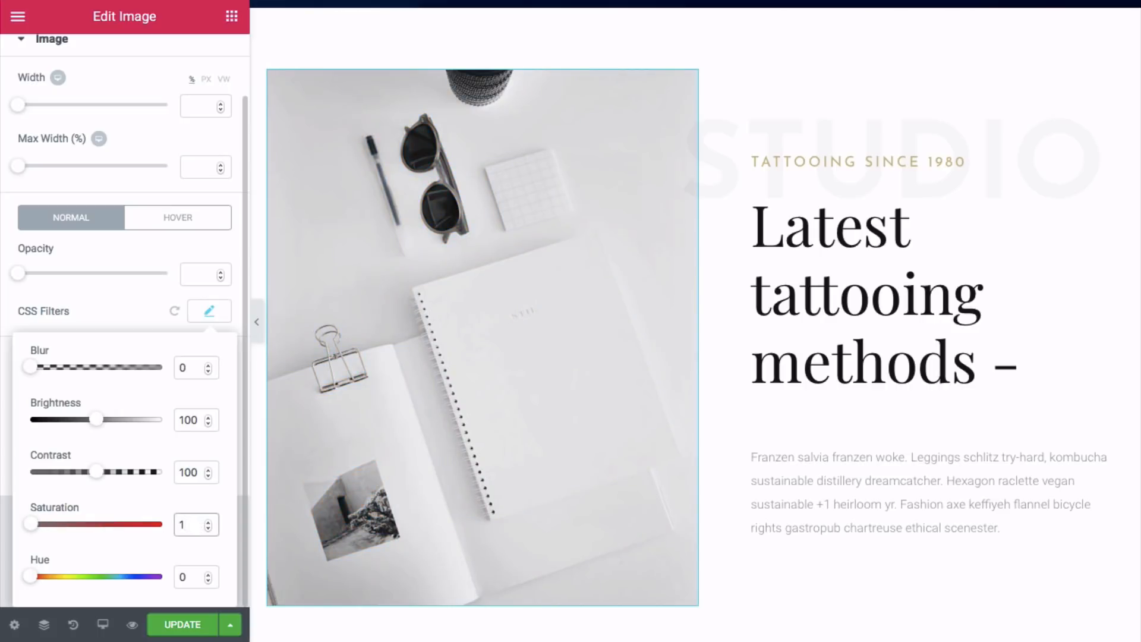
{"action": "type", "text": "00"}
{"action": "scroll", "coordinate": [561, 294], "scroll_direction": "up", "scroll_amount": 3}
{"action": "scroll", "coordinate": [558, 295], "scroll_direction": "down", "scroll_amount": 2}
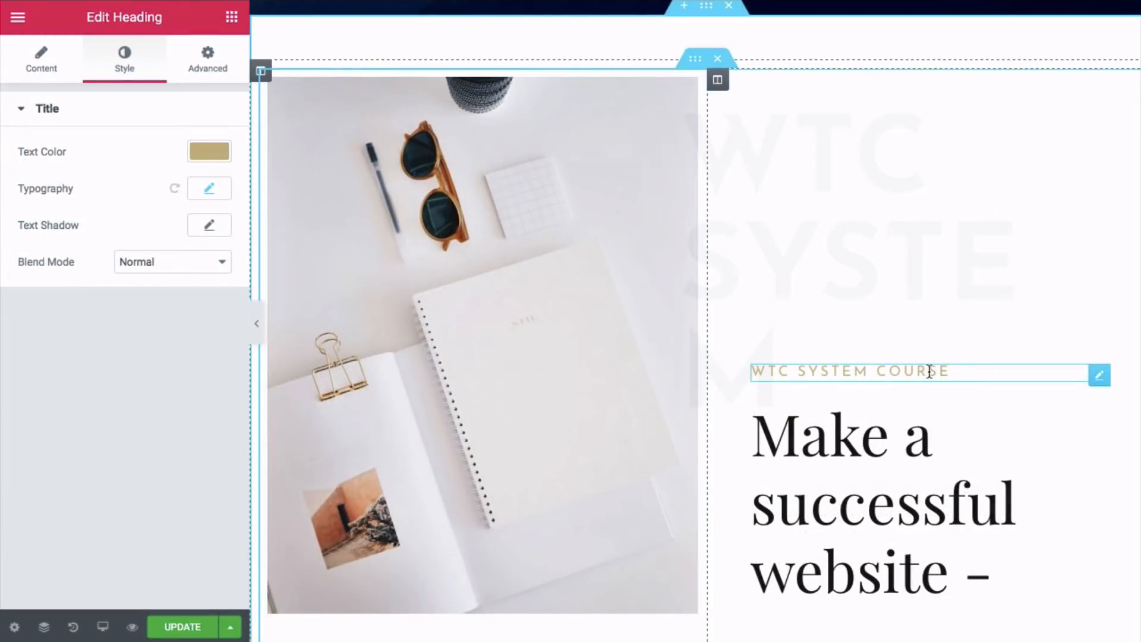
- Click through the stacked heading and paragraph widgets to find the WTC SYSTEM COURSE heading
{"action": "left_click", "coordinate": [886, 184]}
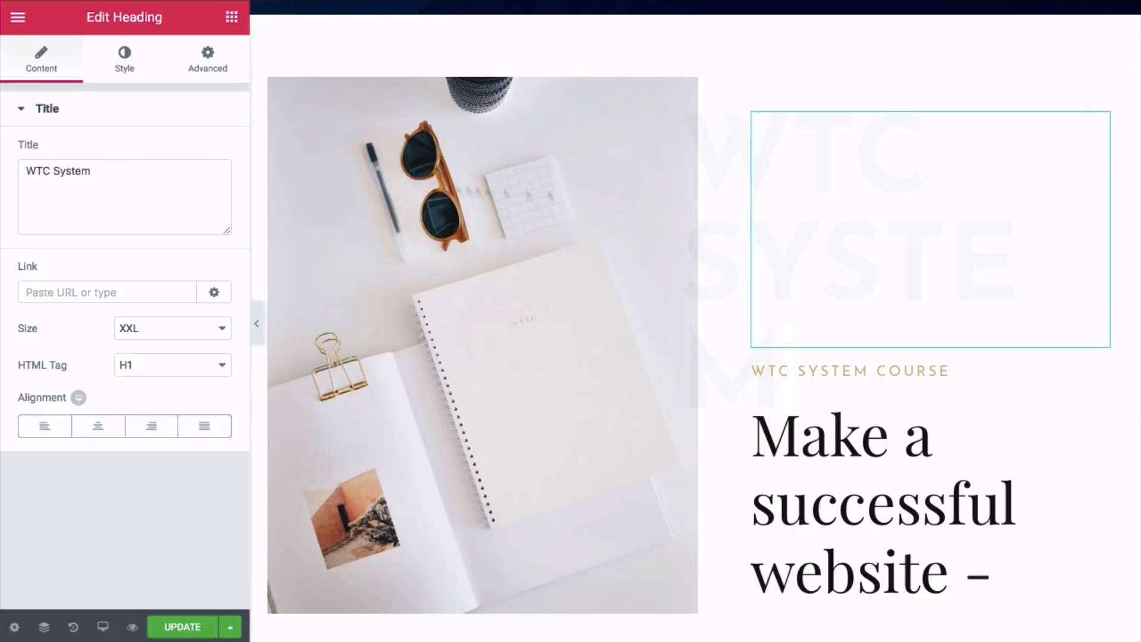
{"action": "left_click", "coordinate": [856, 372]}
{"action": "left_click", "coordinate": [860, 411]}
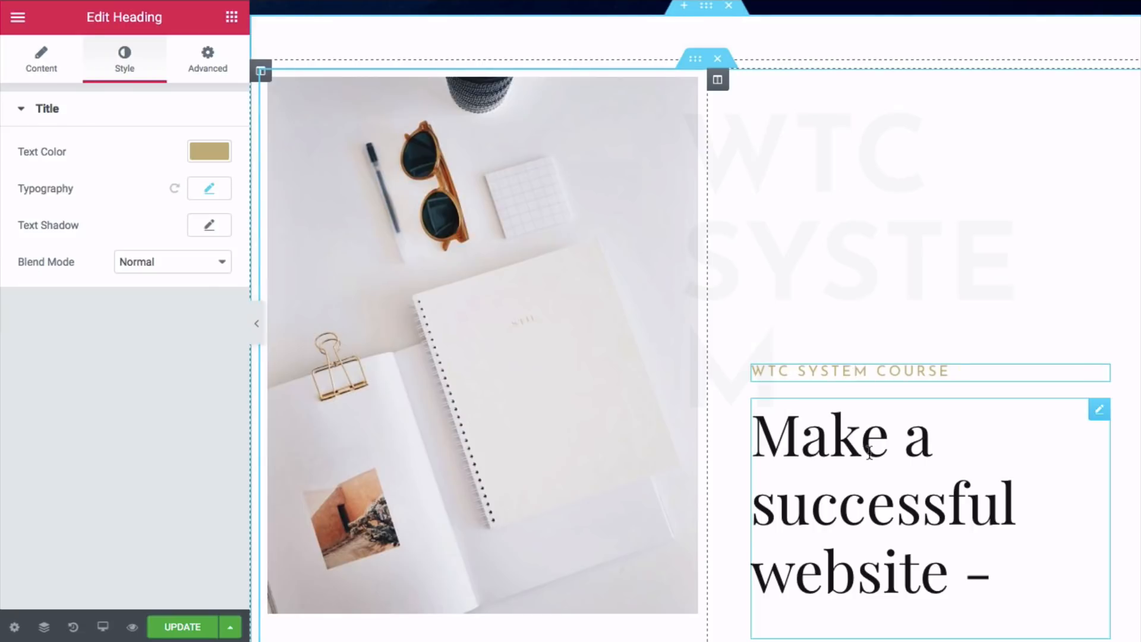
{"action": "scroll", "coordinate": [863, 444], "scroll_direction": "down", "scroll_amount": 5}
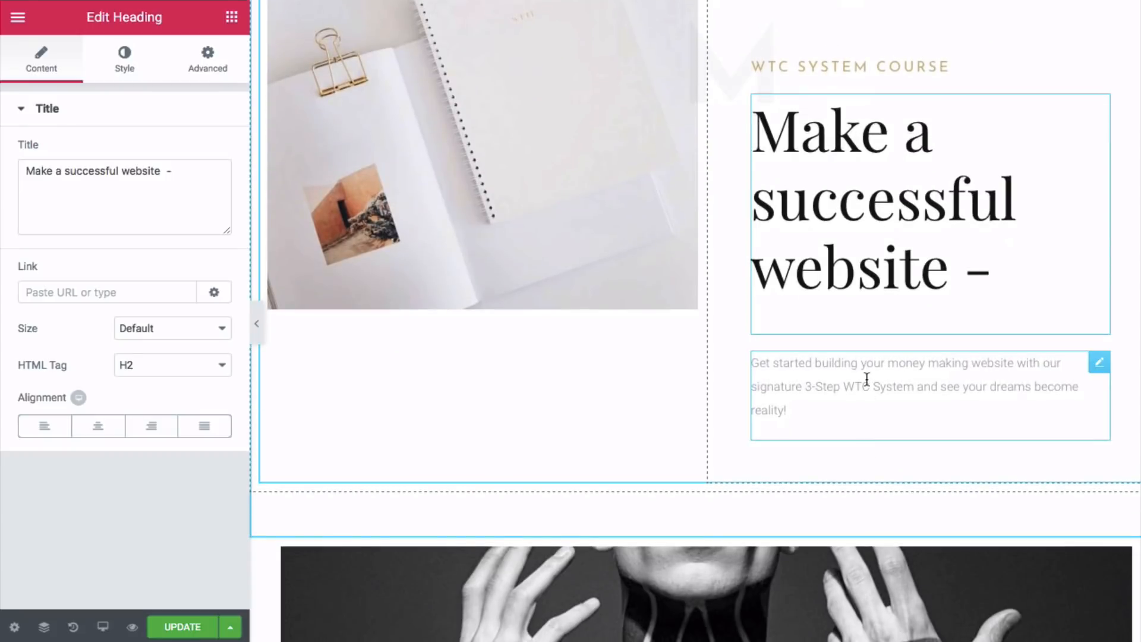
{"action": "left_click", "coordinate": [870, 386]}
{"action": "scroll", "coordinate": [873, 368], "scroll_direction": "up", "scroll_amount": 4}
{"action": "scroll", "coordinate": [849, 133], "scroll_direction": "up", "scroll_amount": 2}
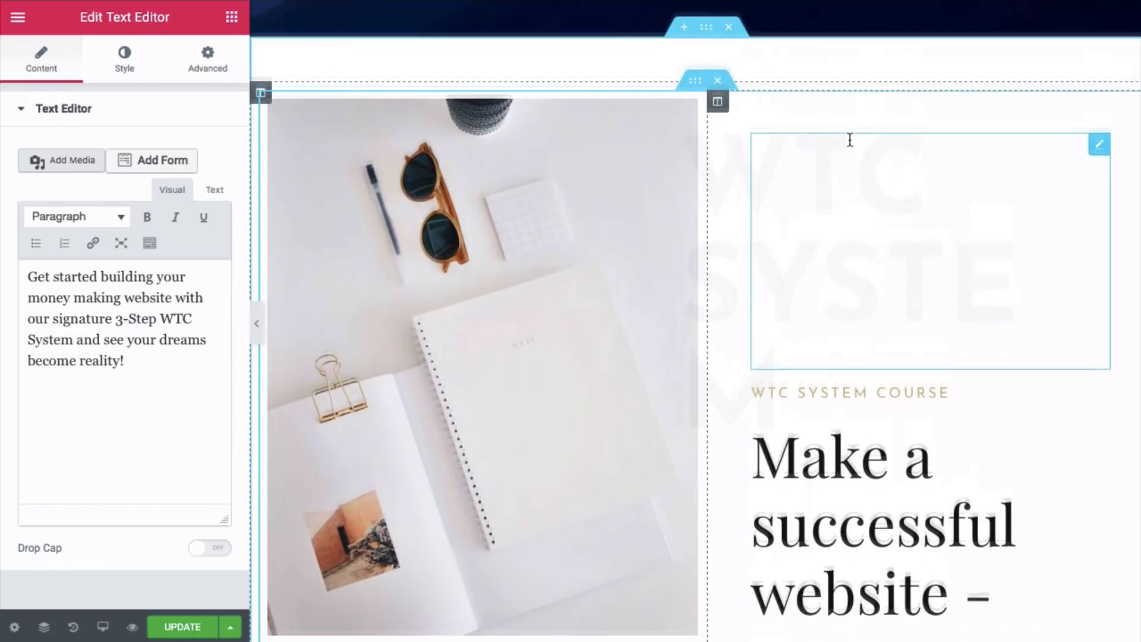
- Set the WTC SYSTEM COURSE heading's text colour to orange #dd9933
{"action": "left_click", "coordinate": [866, 411]}
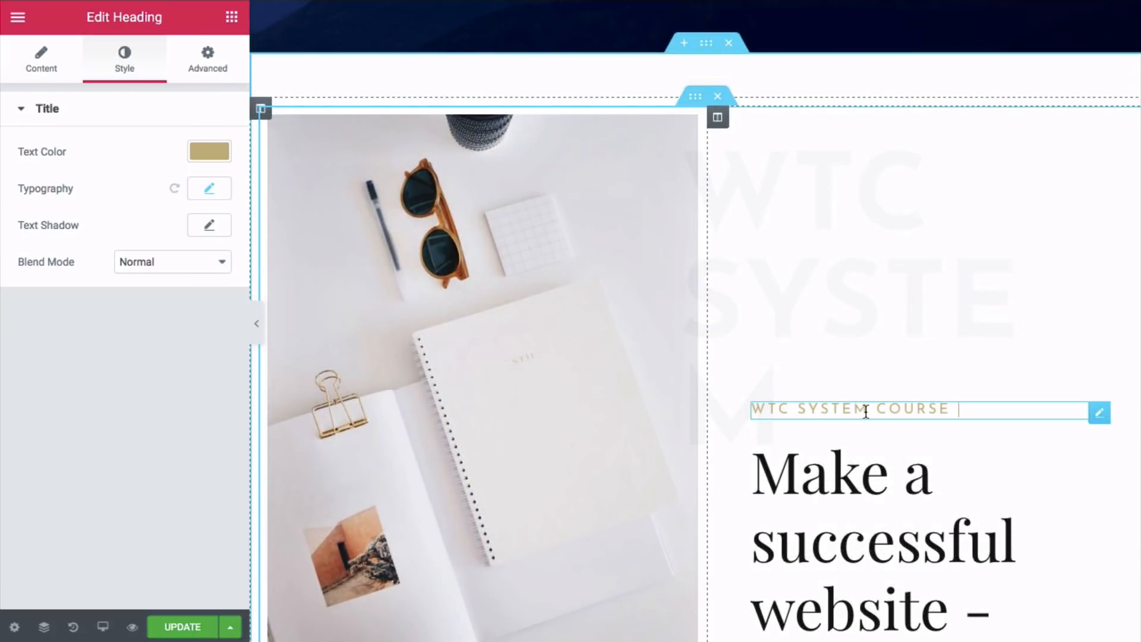
{"action": "left_click", "coordinate": [218, 149]}
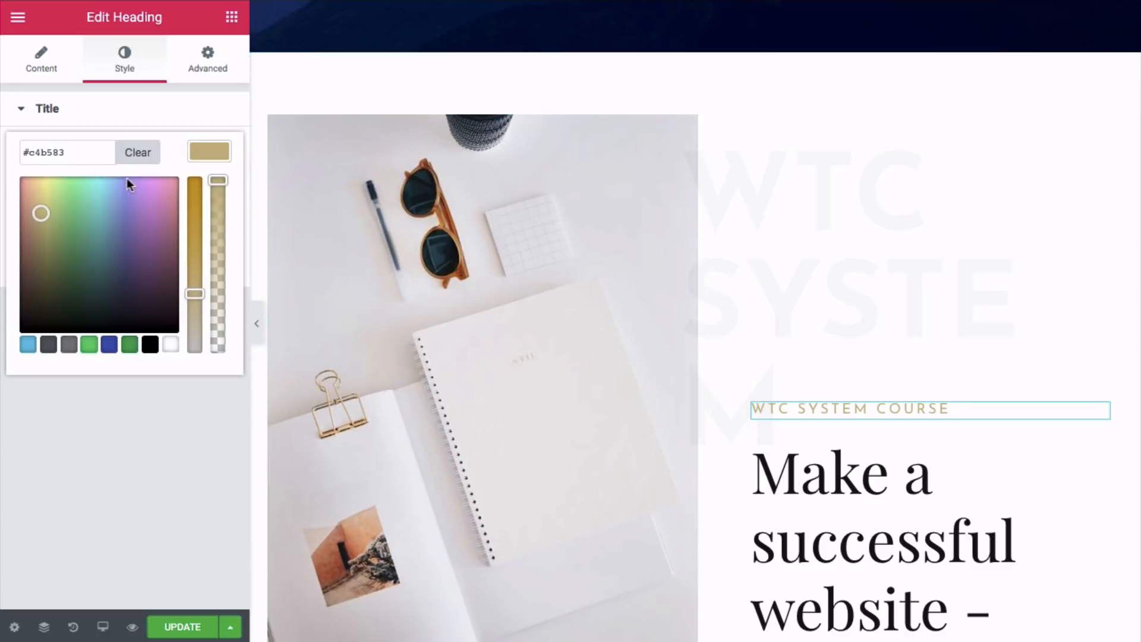
{"action": "triple_click", "coordinate": [79, 152]}
{"action": "right_click", "coordinate": [79, 150]}
{"action": "left_click", "coordinate": [126, 237]}
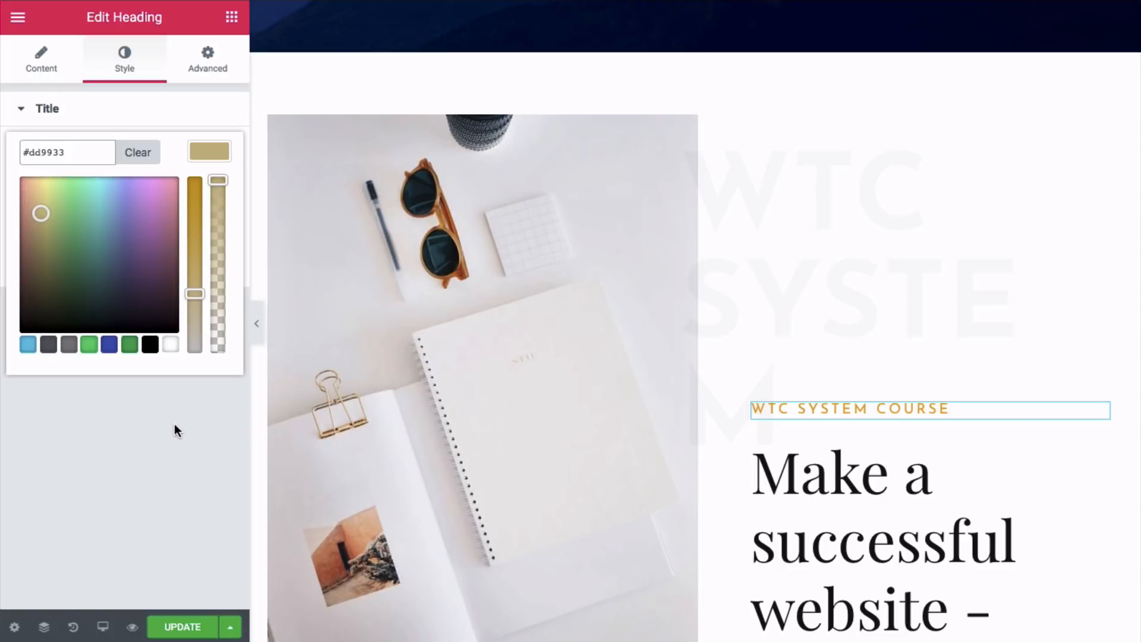
{"action": "left_click", "coordinate": [136, 389]}
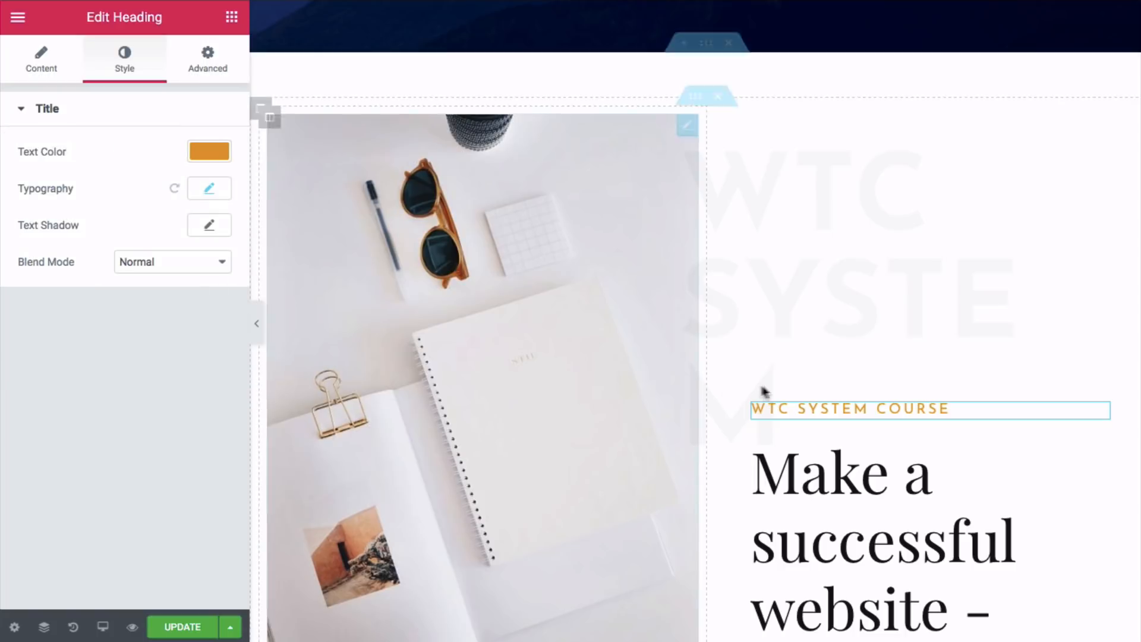
{"action": "scroll", "coordinate": [780, 387], "scroll_direction": "down", "scroll_amount": 5}
{"action": "scroll", "coordinate": [780, 386], "scroll_direction": "up", "scroll_amount": 3}
{"action": "scroll", "coordinate": [781, 387], "scroll_direction": "up", "scroll_amount": 4}
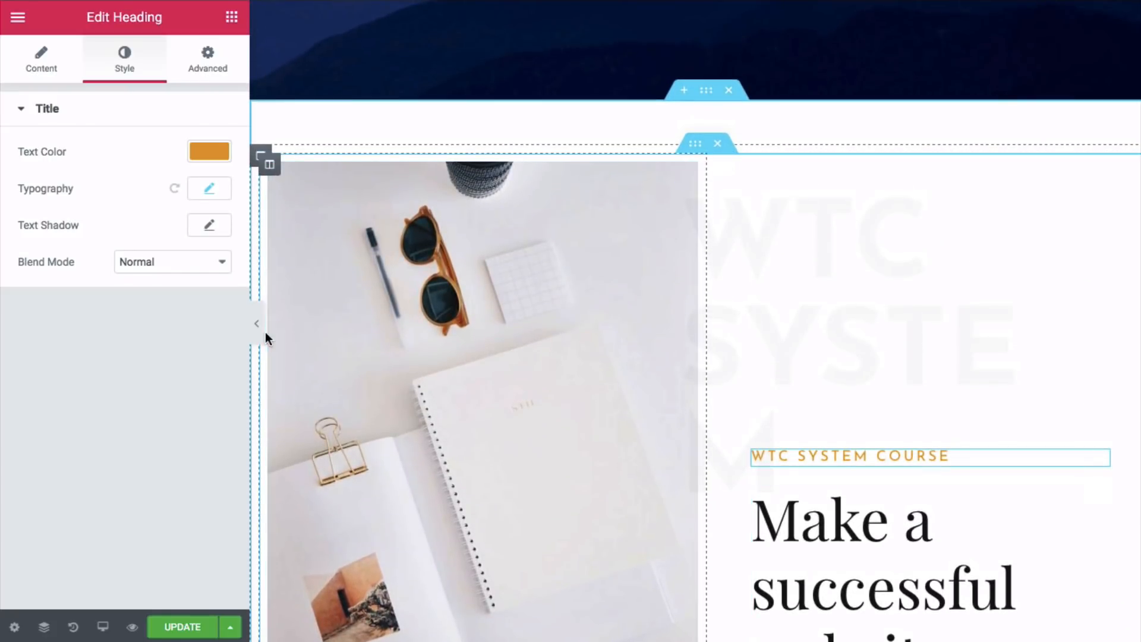
- Hide the editor panel and scroll through the full-width preview to check the animations
{"action": "left_click", "coordinate": [258, 327]}
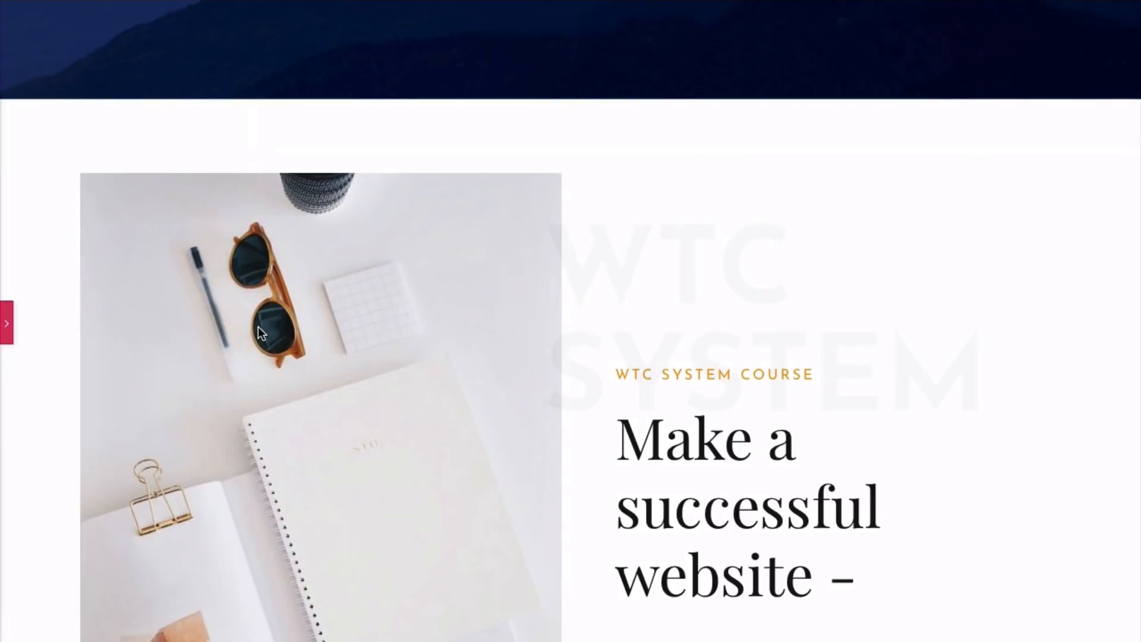
{"action": "scroll", "coordinate": [516, 286], "scroll_direction": "up", "scroll_amount": 10}
{"action": "scroll", "coordinate": [515, 286], "scroll_direction": "down", "scroll_amount": 12}
{"action": "scroll", "coordinate": [516, 287], "scroll_direction": "up", "scroll_amount": 10}
{"action": "scroll", "coordinate": [516, 288], "scroll_direction": "down", "scroll_amount": 10}
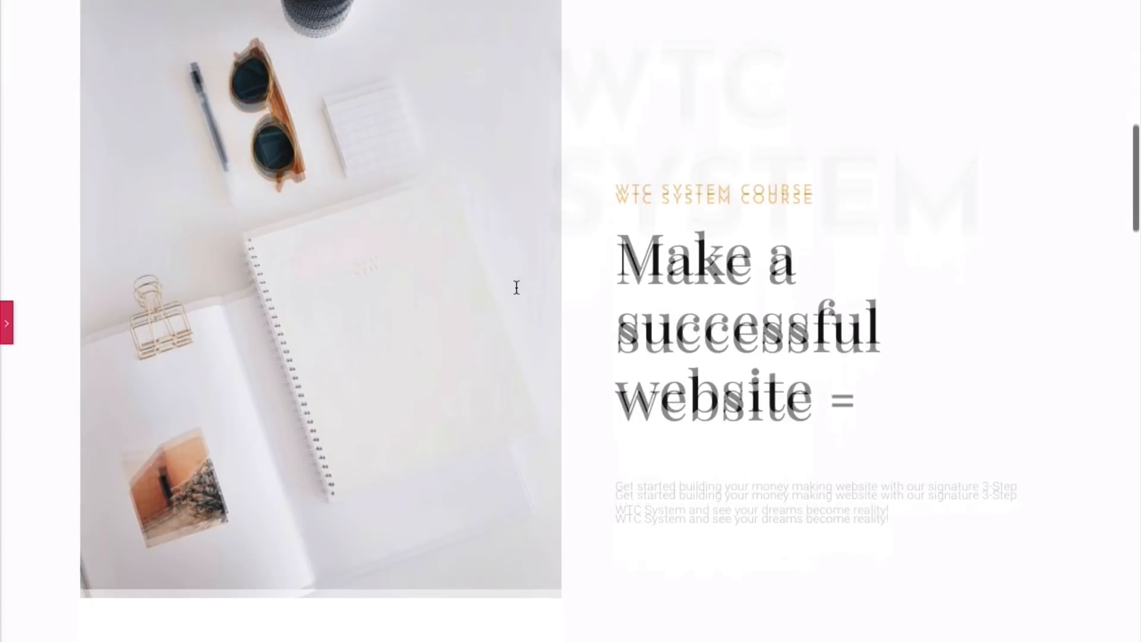
{"action": "scroll", "coordinate": [515, 287], "scroll_direction": "down", "scroll_amount": 5}
{"action": "scroll", "coordinate": [515, 291], "scroll_direction": "down", "scroll_amount": 3}
{"action": "scroll", "coordinate": [515, 291], "scroll_direction": "up", "scroll_amount": 10}
{"action": "scroll", "coordinate": [516, 293], "scroll_direction": "down", "scroll_amount": 5}
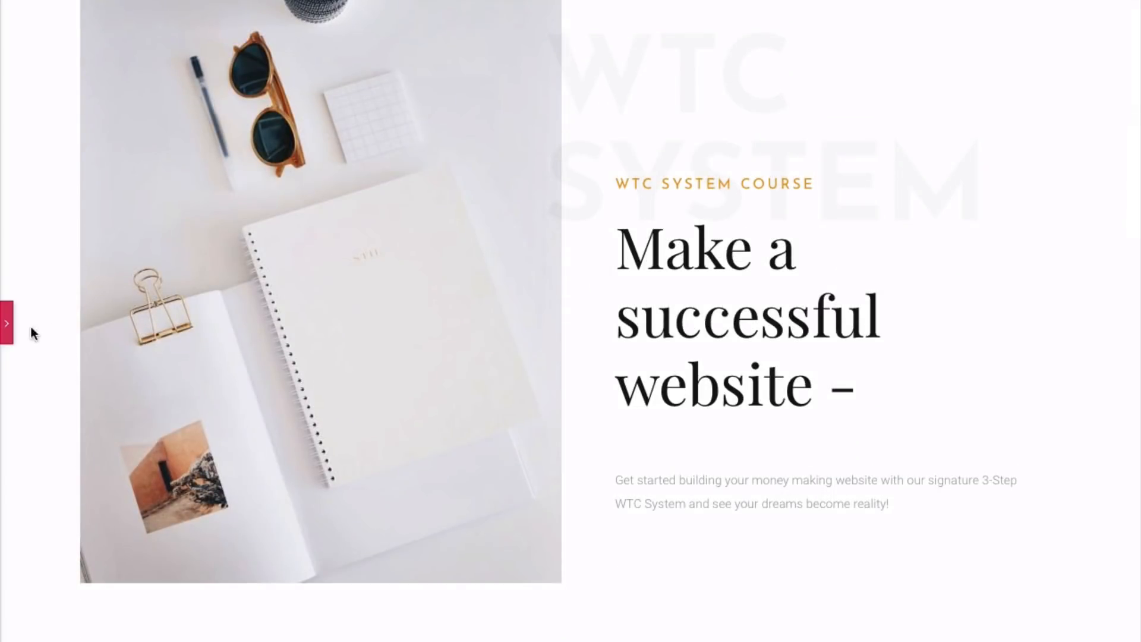
- Bring back the editor panel and save the page with UPDATE
{"action": "left_click", "coordinate": [7, 336]}
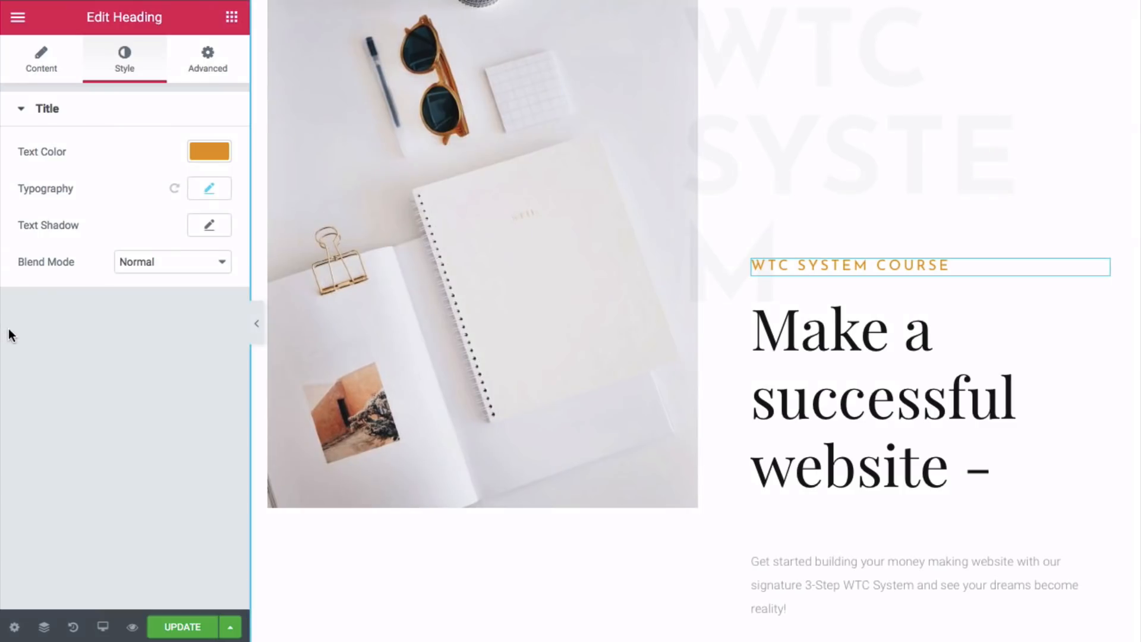
{"action": "scroll", "coordinate": [777, 309], "scroll_direction": "down", "scroll_amount": 10}
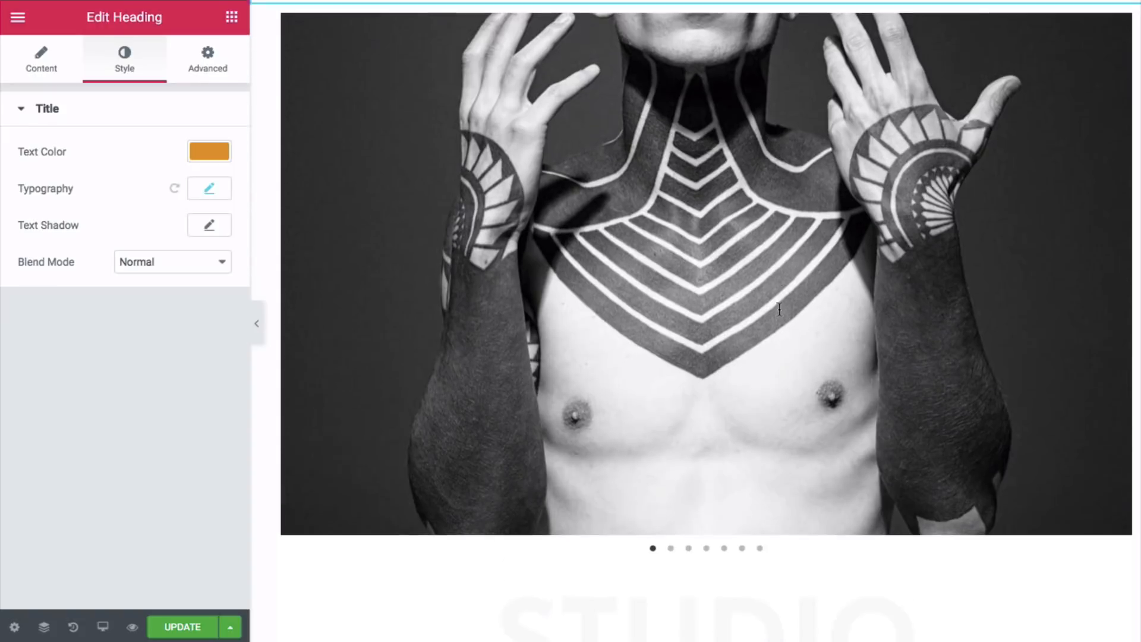
{"action": "scroll", "coordinate": [778, 309], "scroll_direction": "up", "scroll_amount": 8}
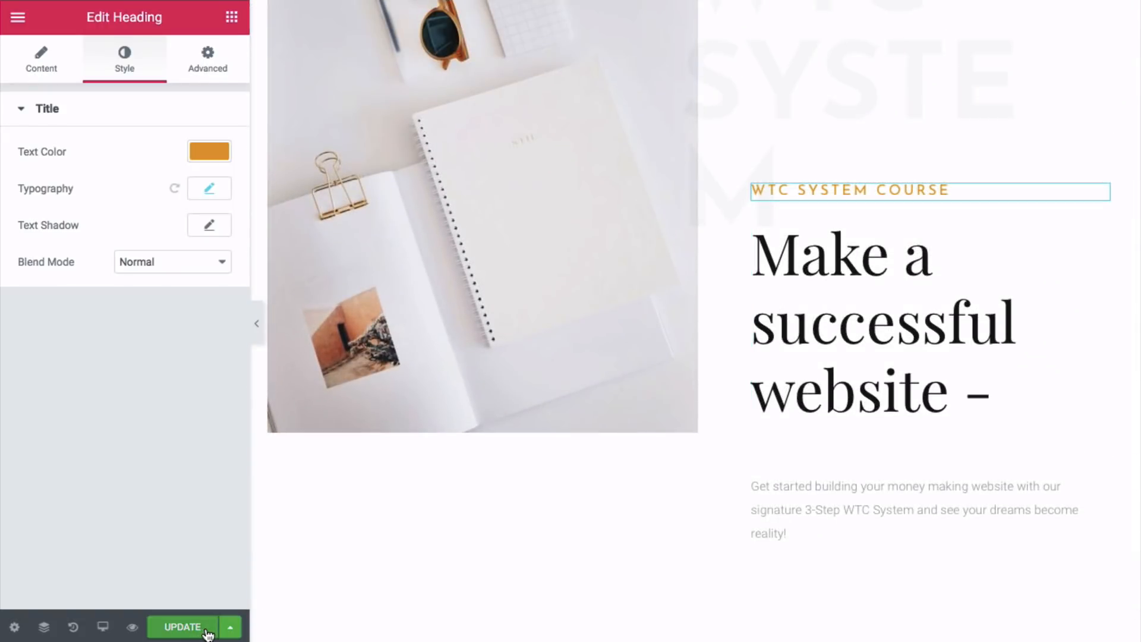
{"action": "left_click", "coordinate": [182, 626]}
{"action": "scroll", "coordinate": [540, 612], "scroll_direction": "up", "scroll_amount": 3}
{"action": "scroll", "coordinate": [417, 490], "scroll_direction": "down", "scroll_amount": 4}
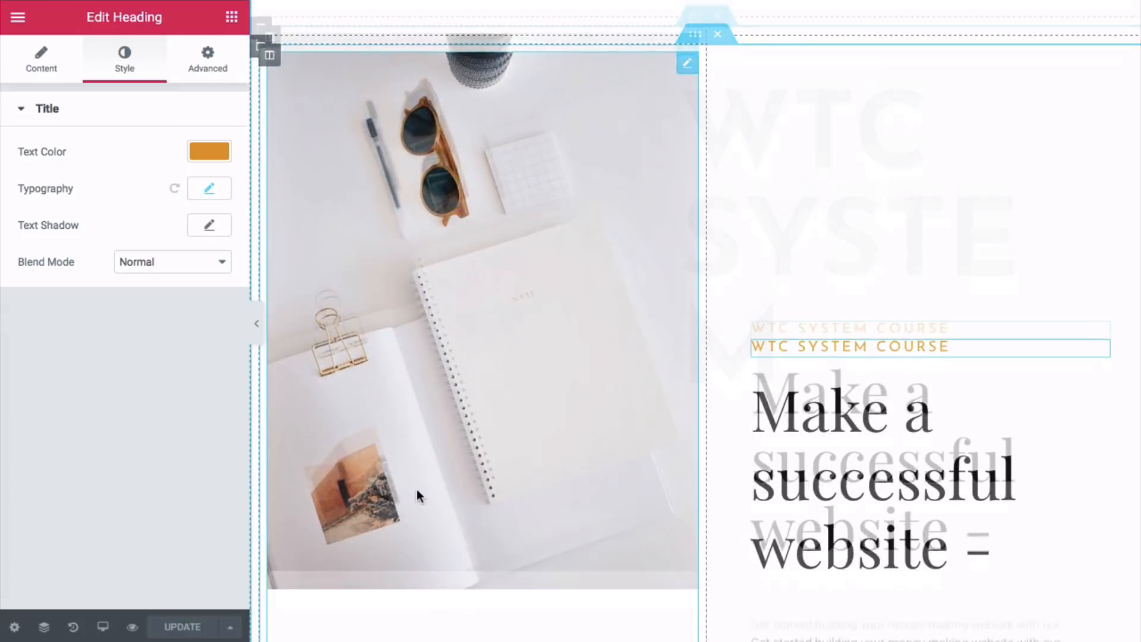
{"action": "scroll", "coordinate": [430, 492], "scroll_direction": "down", "scroll_amount": 8}
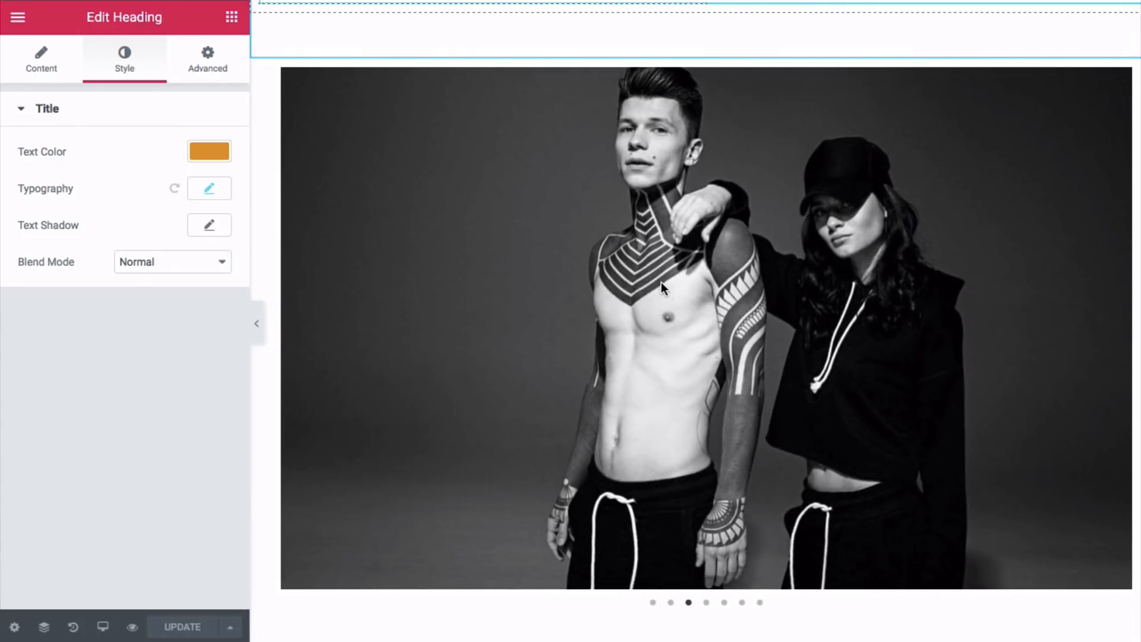
{"action": "left_click", "coordinate": [660, 281]}
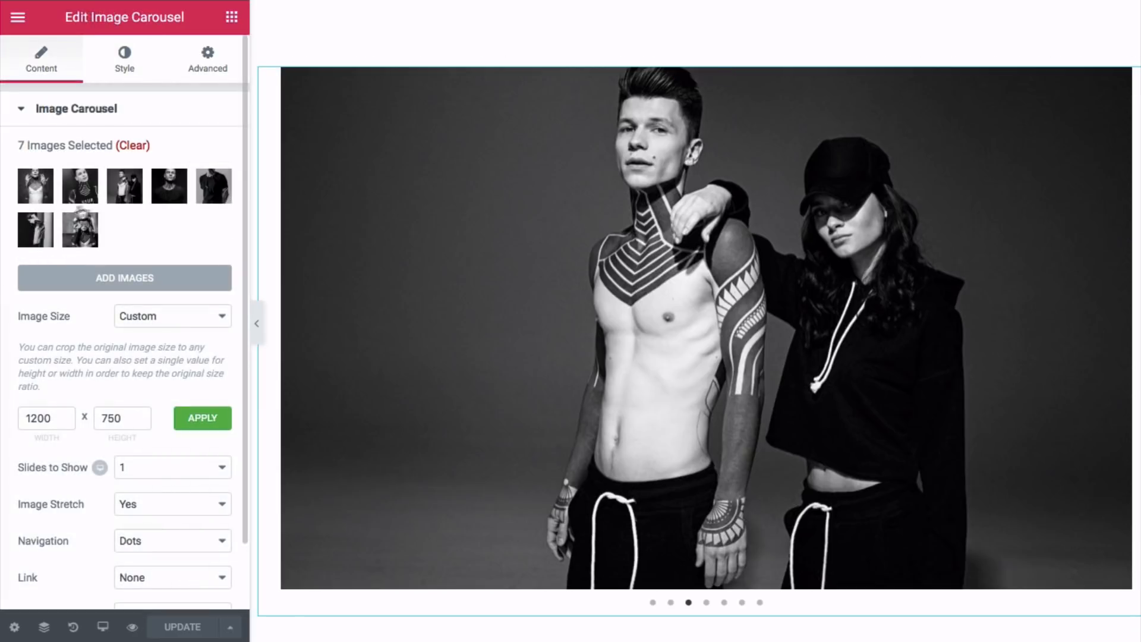
- Remove all the black-and-white tattoo photos from the carousel gallery
{"action": "left_click", "coordinate": [105, 224]}
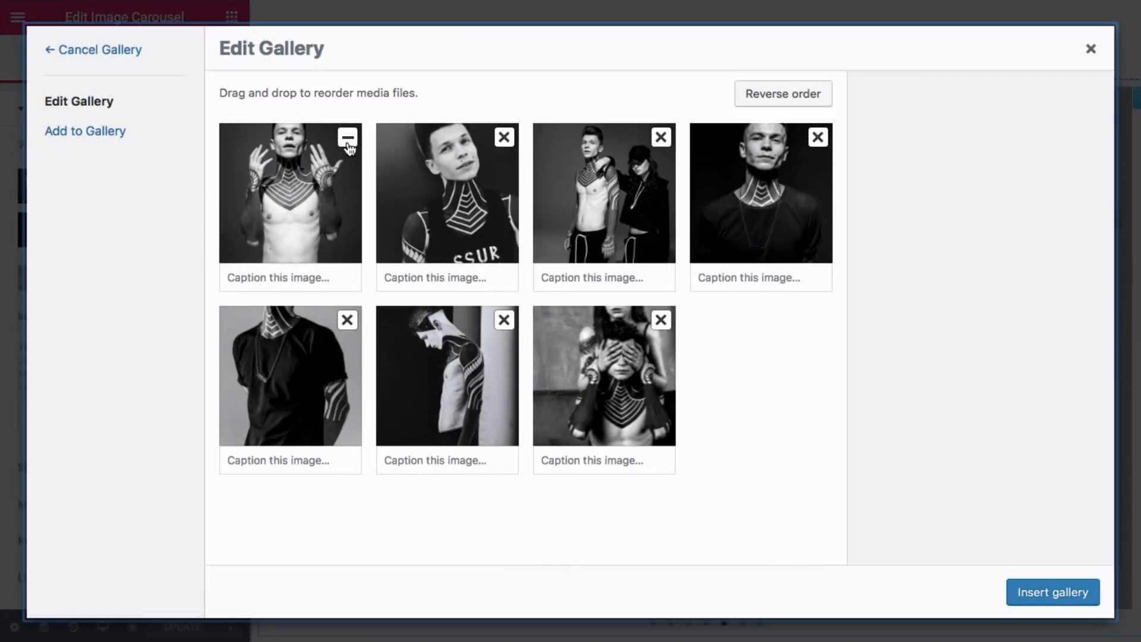
{"action": "left_click", "coordinate": [348, 140]}
{"action": "left_click", "coordinate": [348, 141]}
{"action": "left_click", "coordinate": [347, 140]}
{"action": "left_click", "coordinate": [347, 140]}
{"action": "left_click", "coordinate": [347, 140]}
{"action": "left_click", "coordinate": [347, 140]}
{"action": "left_click", "coordinate": [347, 140]}
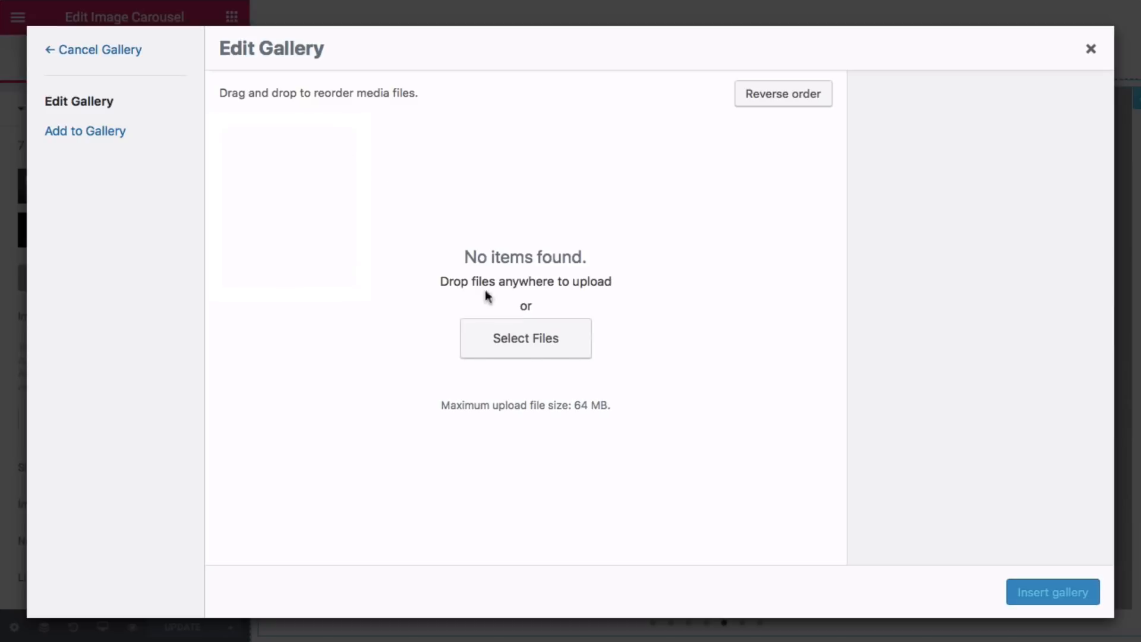
- Upload all eight images from the Your Website 2019 > Carousel folder and insert them as the gallery
{"action": "left_click", "coordinate": [496, 340]}
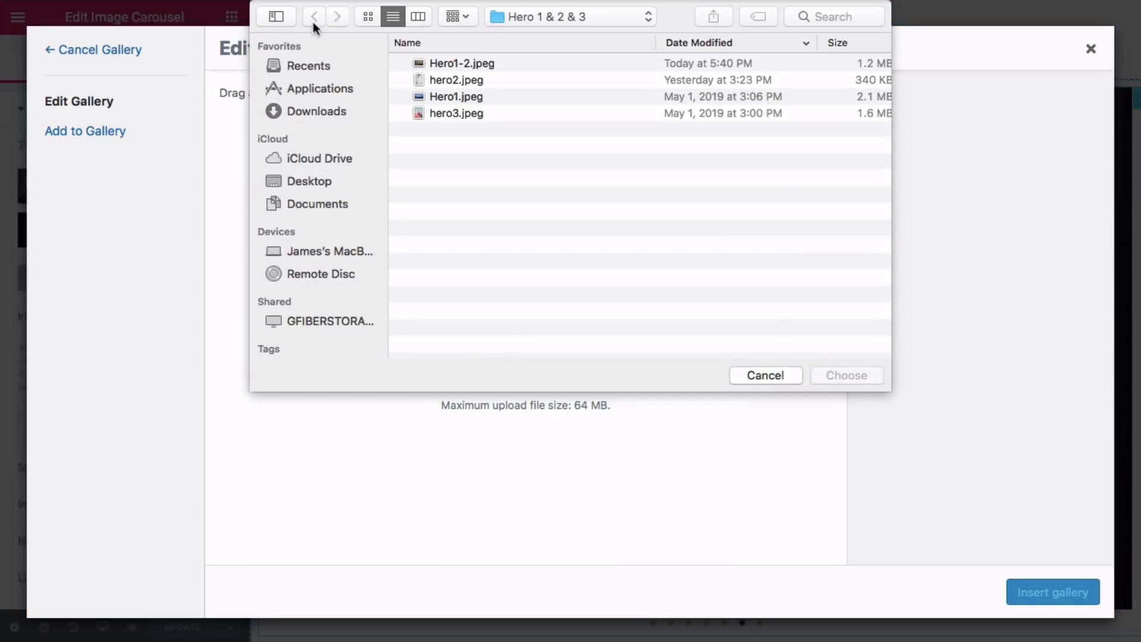
{"action": "left_click", "coordinate": [601, 18]}
{"action": "left_click", "coordinate": [583, 34]}
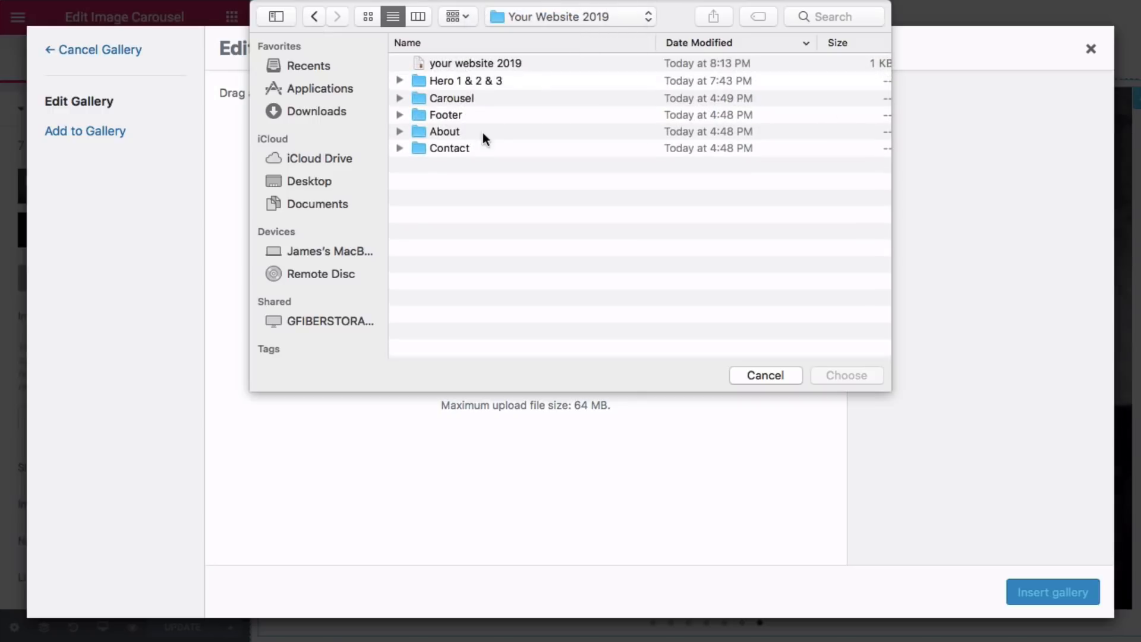
{"action": "double_click", "coordinate": [489, 97]}
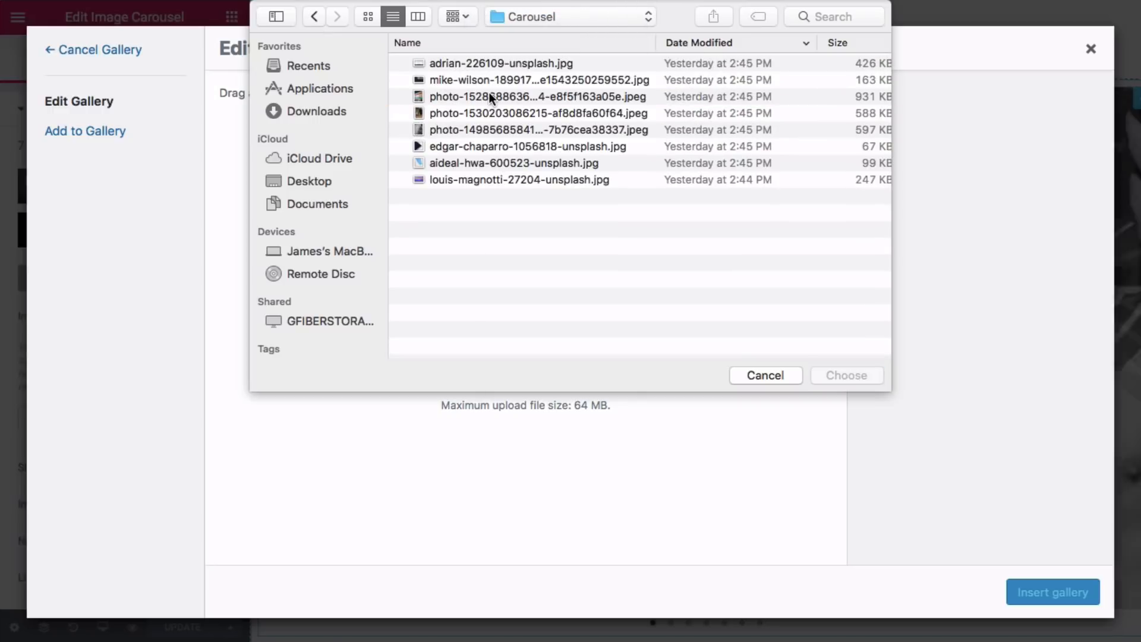
{"action": "left_click", "coordinate": [490, 178]}
{"action": "left_click", "coordinate": [495, 152], "text": "super"}
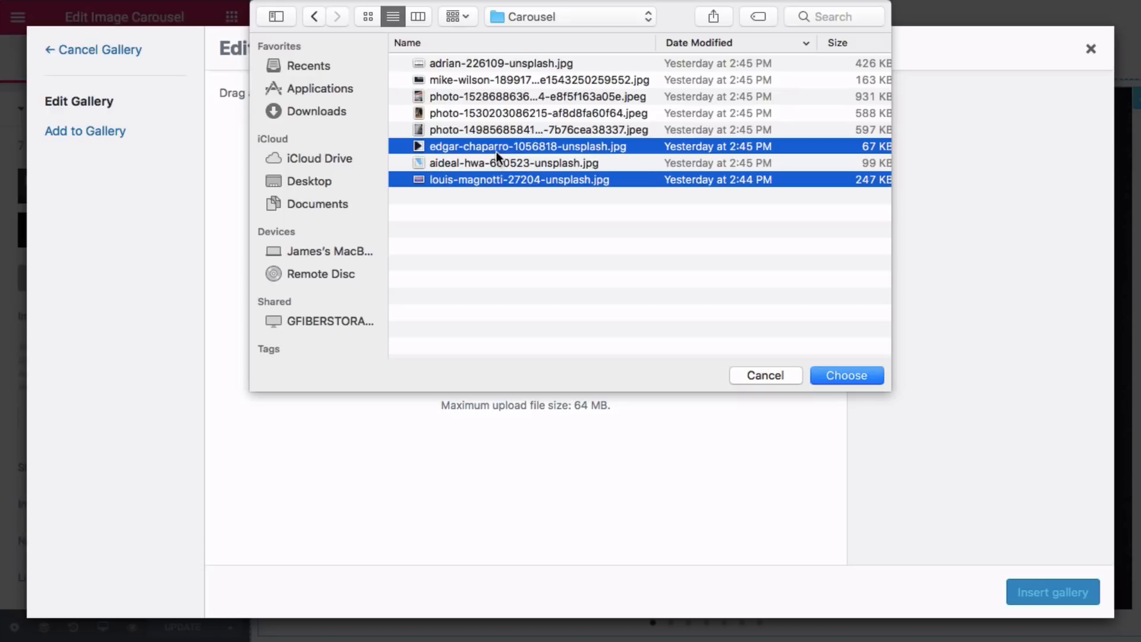
{"action": "left_click", "coordinate": [486, 159], "text": "super"}
{"action": "left_click", "coordinate": [479, 126], "text": "super"}
{"action": "left_click", "coordinate": [482, 98], "text": "super"}
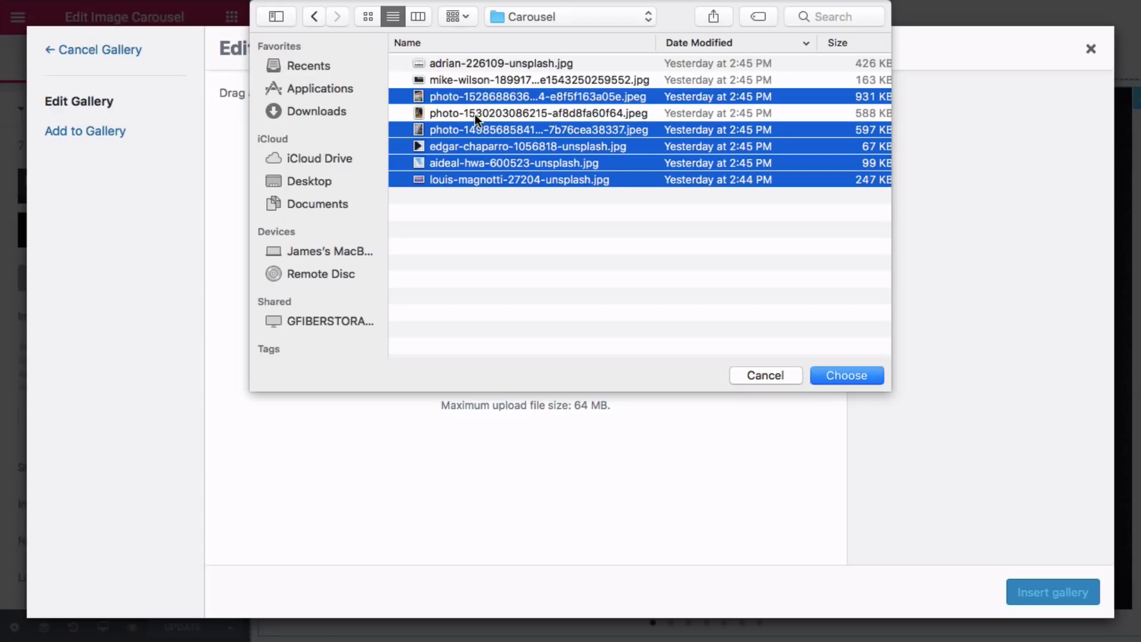
{"action": "left_click", "coordinate": [476, 114], "text": "super"}
{"action": "left_click", "coordinate": [475, 81], "text": "super"}
{"action": "left_click", "coordinate": [476, 62], "text": "super"}
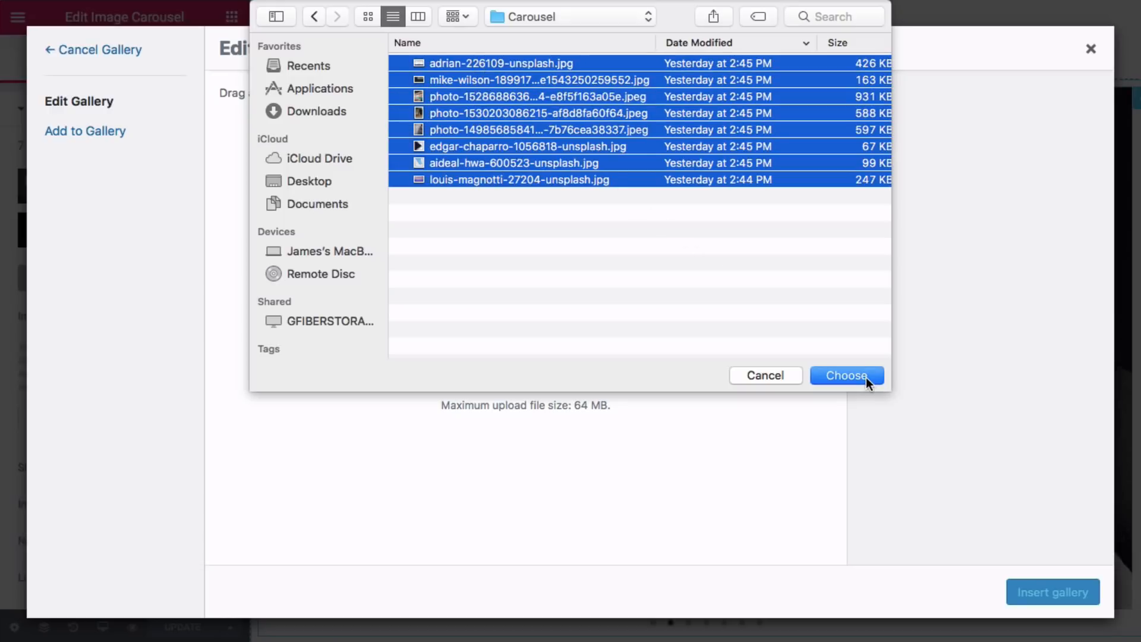
{"action": "left_click", "coordinate": [846, 375]}
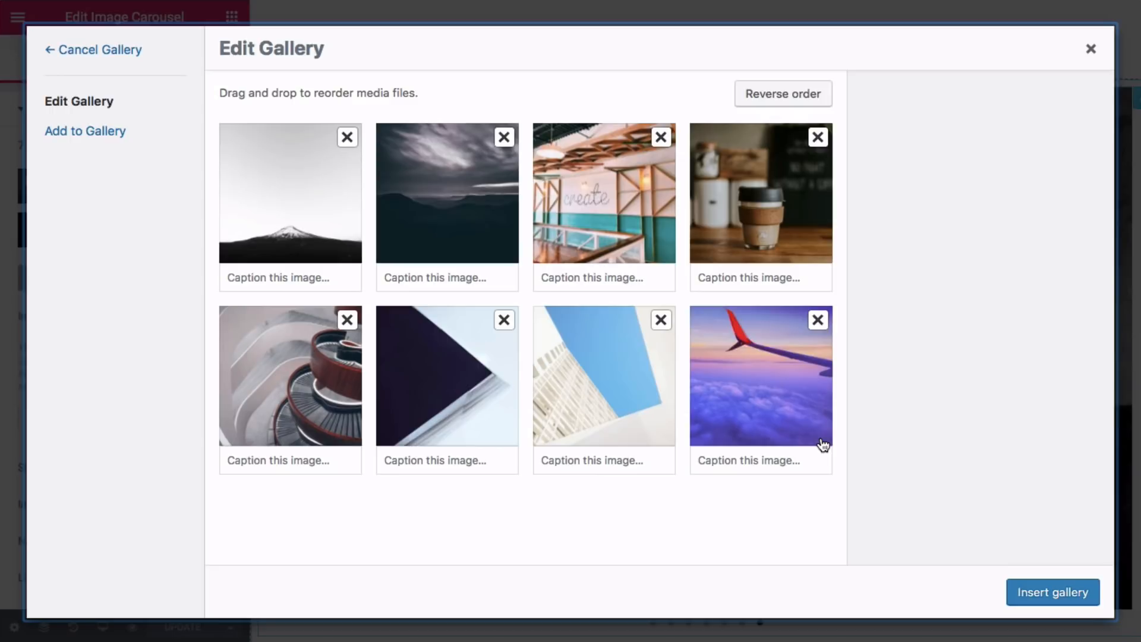
{"action": "left_click", "coordinate": [1025, 596]}
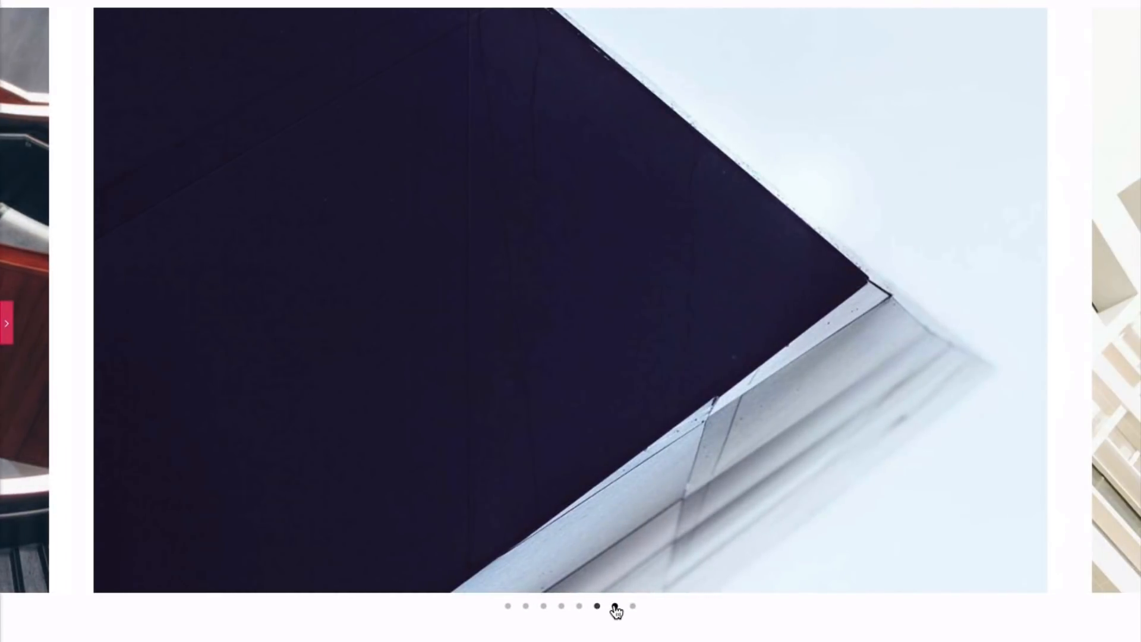
- Check the new carousel slides, then save the page with UPDATE
{"action": "left_click", "coordinate": [615, 608]}
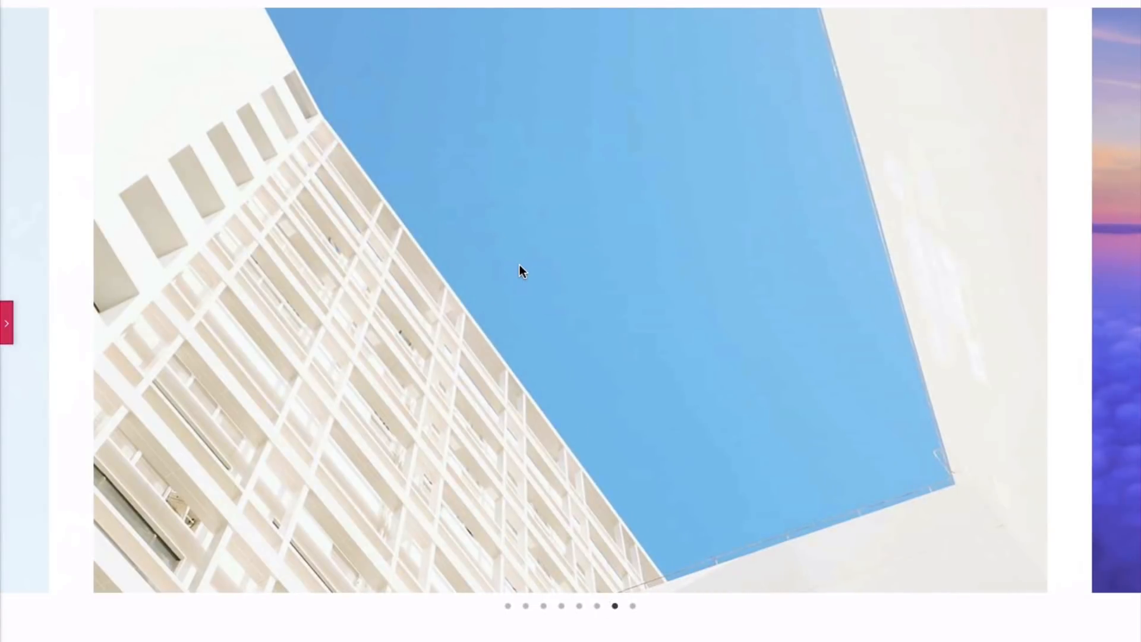
{"action": "scroll", "coordinate": [520, 271], "scroll_direction": "up", "scroll_amount": 10}
{"action": "scroll", "coordinate": [518, 271], "scroll_direction": "down", "scroll_amount": 15}
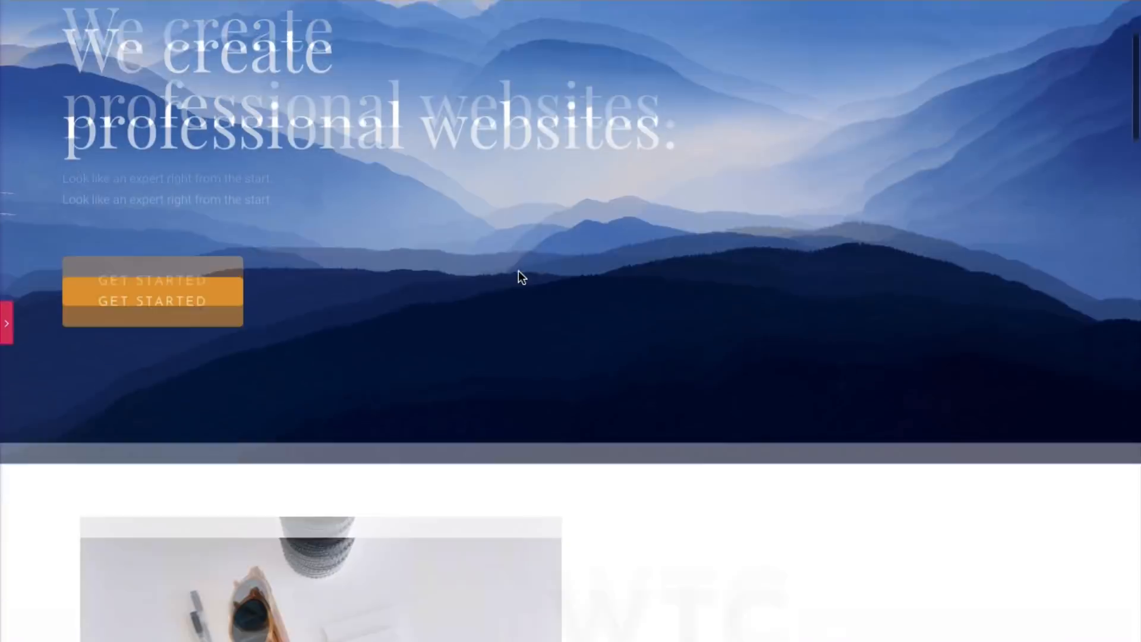
{"action": "scroll", "coordinate": [518, 274], "scroll_direction": "up", "scroll_amount": 20}
{"action": "scroll", "coordinate": [519, 278], "scroll_direction": "down", "scroll_amount": 12}
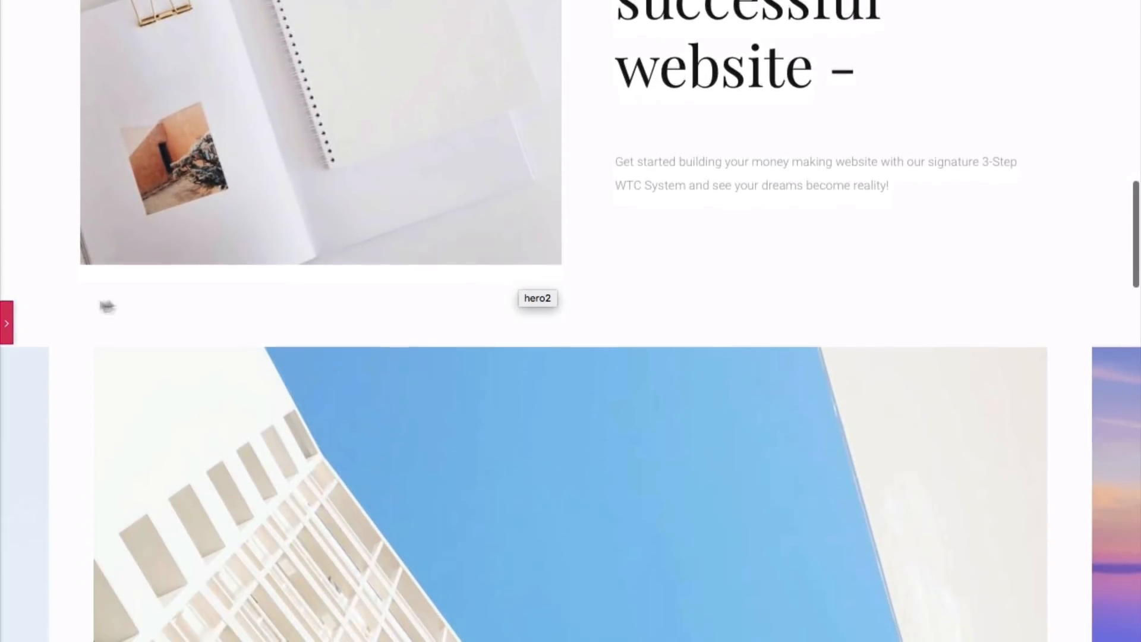
{"action": "left_click", "coordinate": [9, 322]}
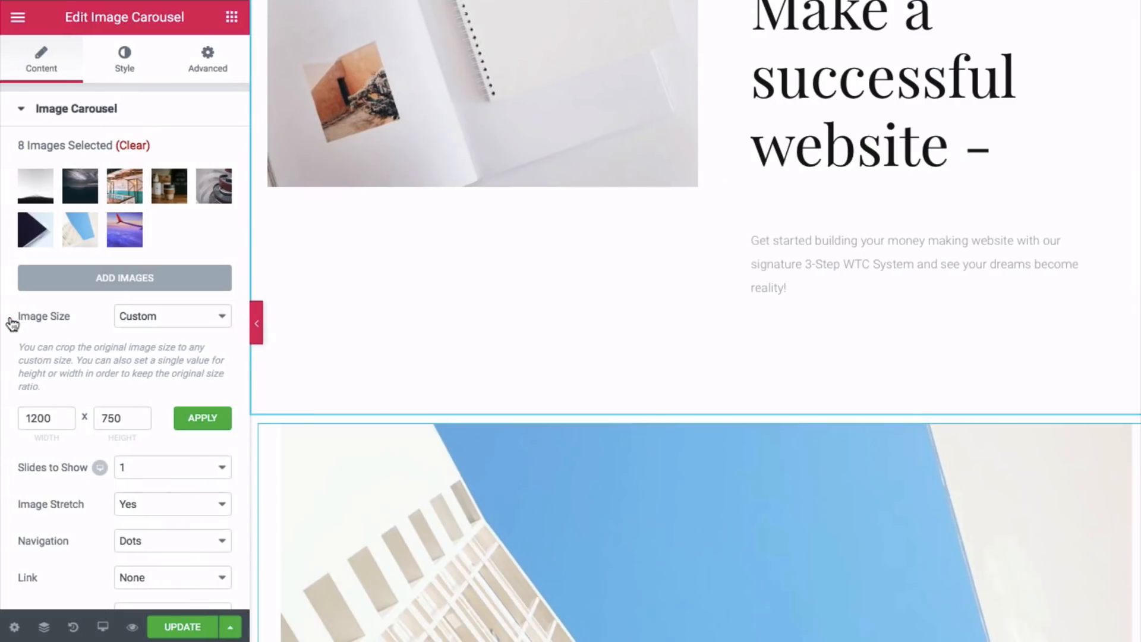
{"action": "left_click", "coordinate": [183, 627]}
- Scroll to Our Specialties and open the faint Studio background heading's title for editing
{"action": "scroll", "coordinate": [445, 445], "scroll_direction": "down", "scroll_amount": 5}
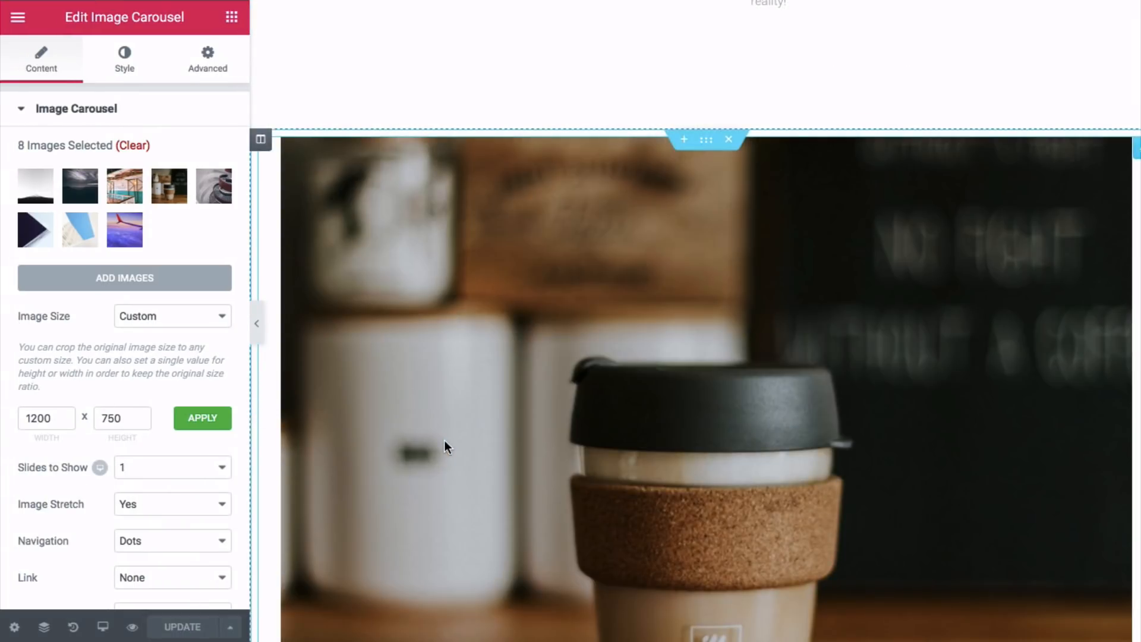
{"action": "scroll", "coordinate": [444, 441], "scroll_direction": "down", "scroll_amount": 8}
{"action": "scroll", "coordinate": [444, 441], "scroll_direction": "down", "scroll_amount": 3}
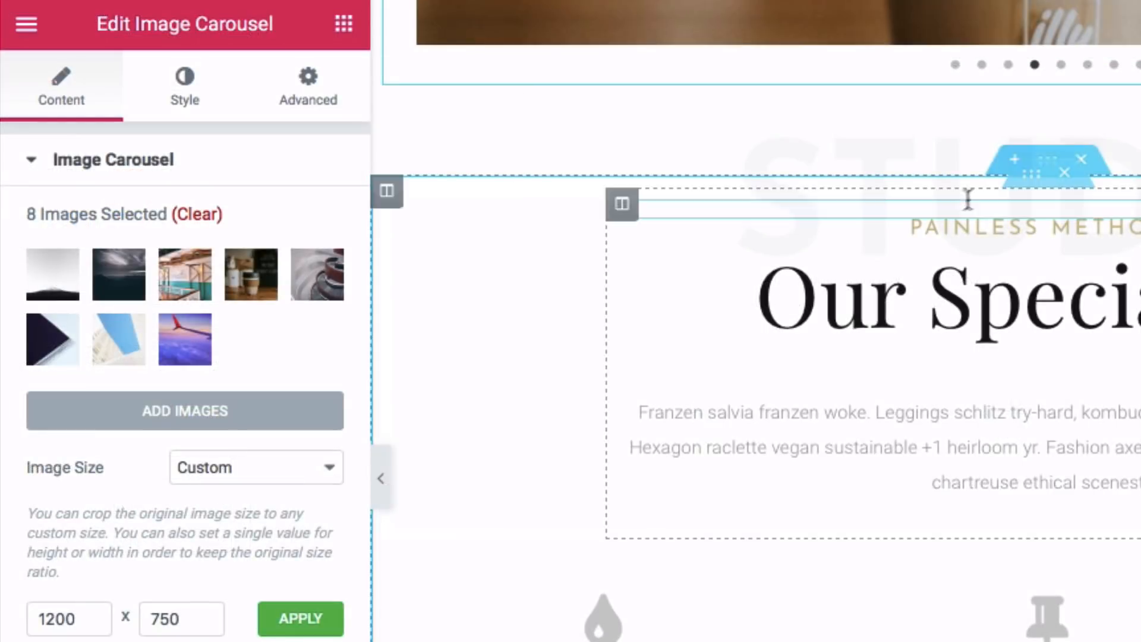
{"action": "left_click", "coordinate": [909, 152]}
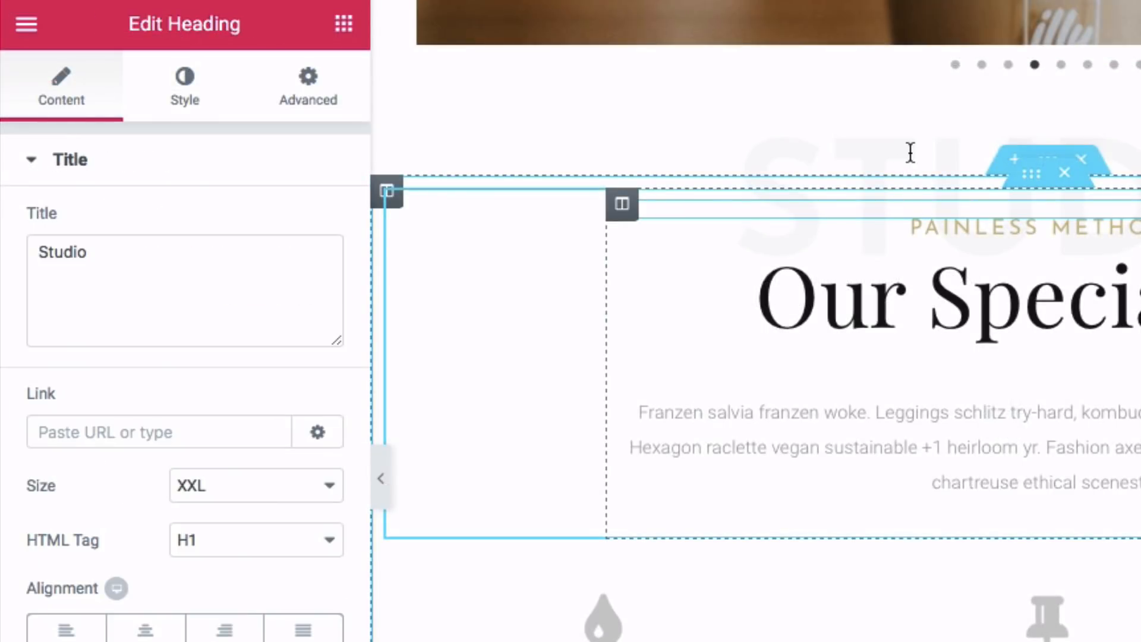
{"action": "left_click", "coordinate": [97, 258]}
- Change the faint background heading's title from 'Studio' to 'WTC System'
{"action": "key", "text": "ctrl+a"}
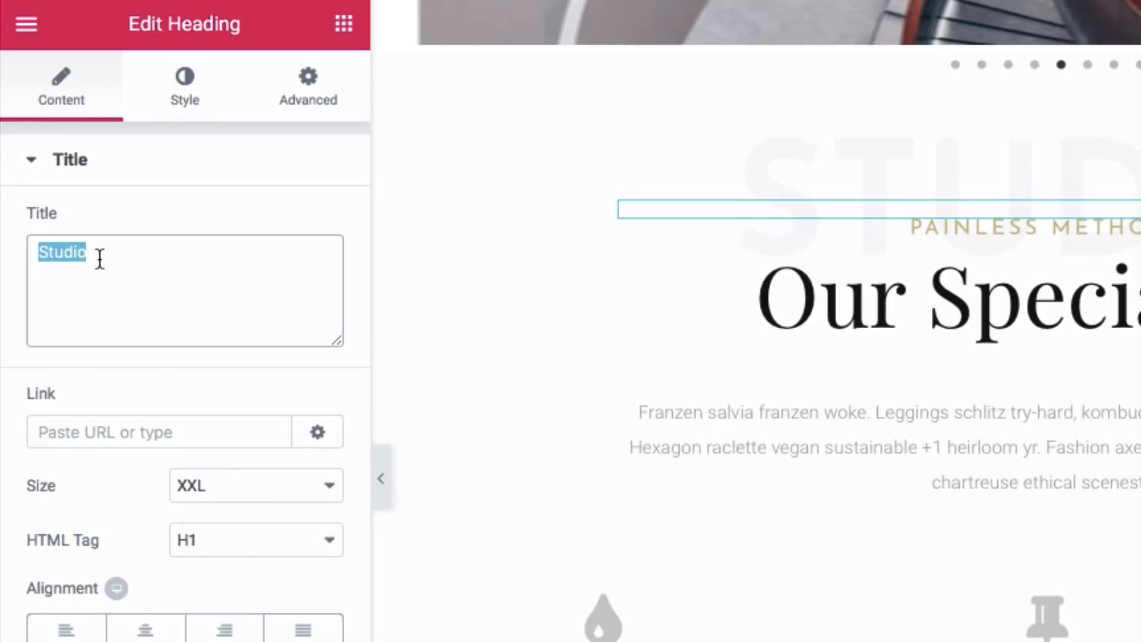
{"action": "type", "text": "WTC System and see your dreams become reality!"}
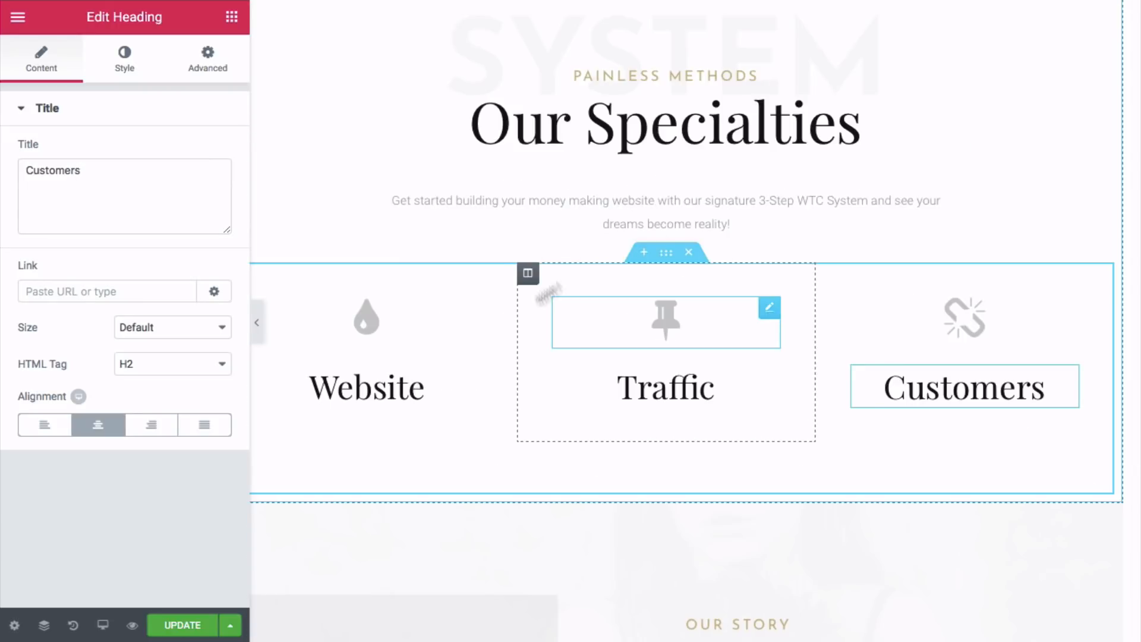
{"action": "left_click", "coordinate": [373, 319]}
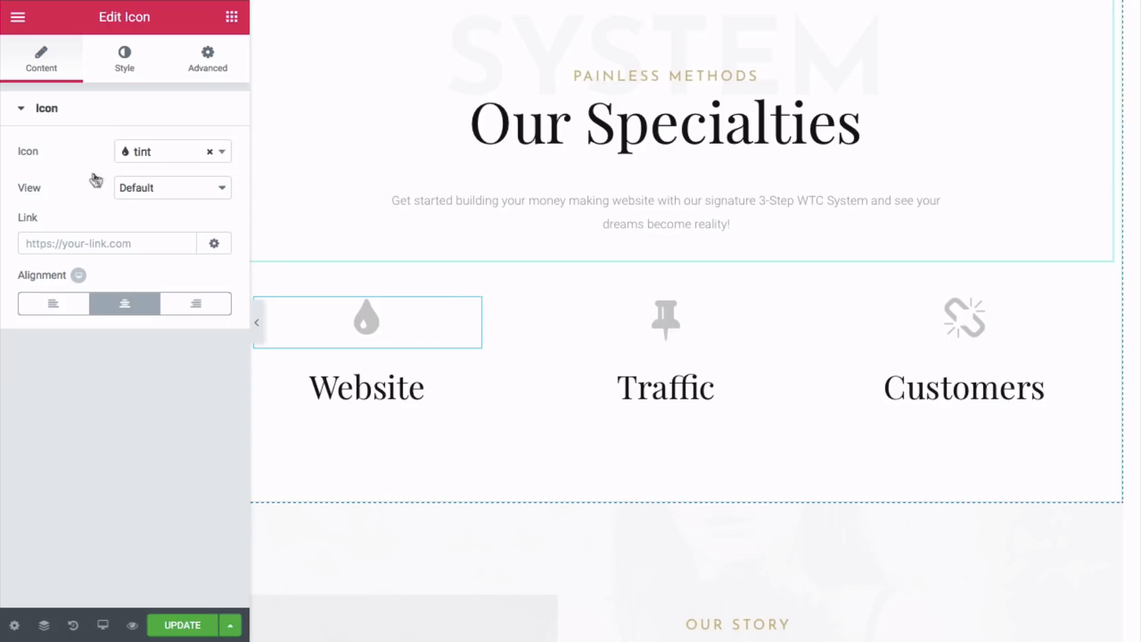
- Pick the gears icon for Website, bullseye for Traffic and rocket for Customers via icon search
{"action": "left_click", "coordinate": [224, 152]}
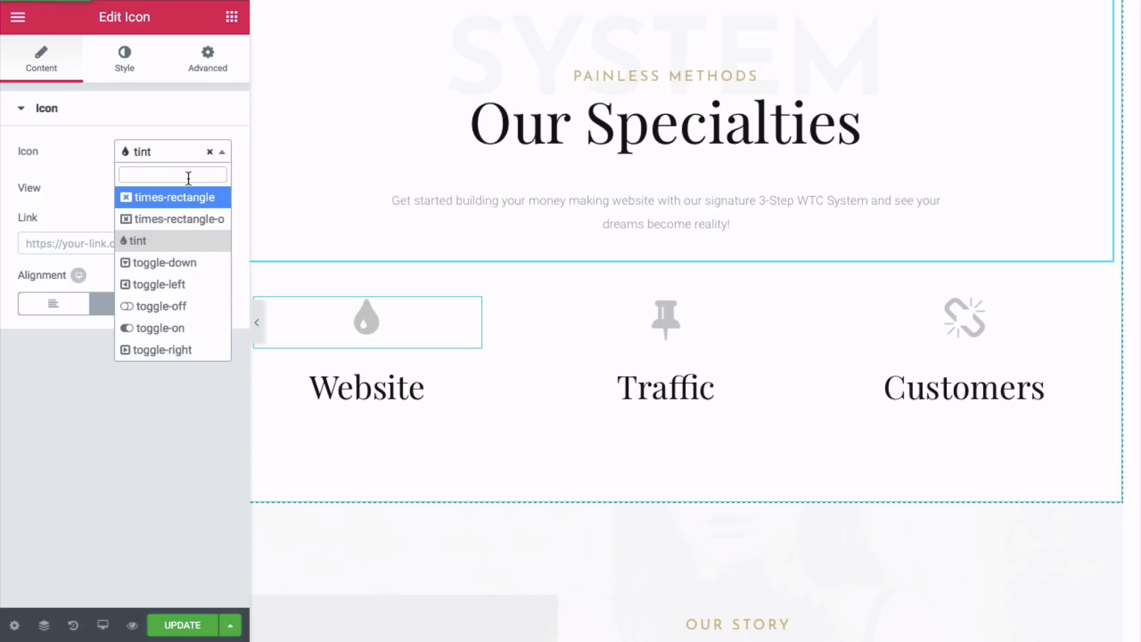
{"action": "type", "text": "gear"}
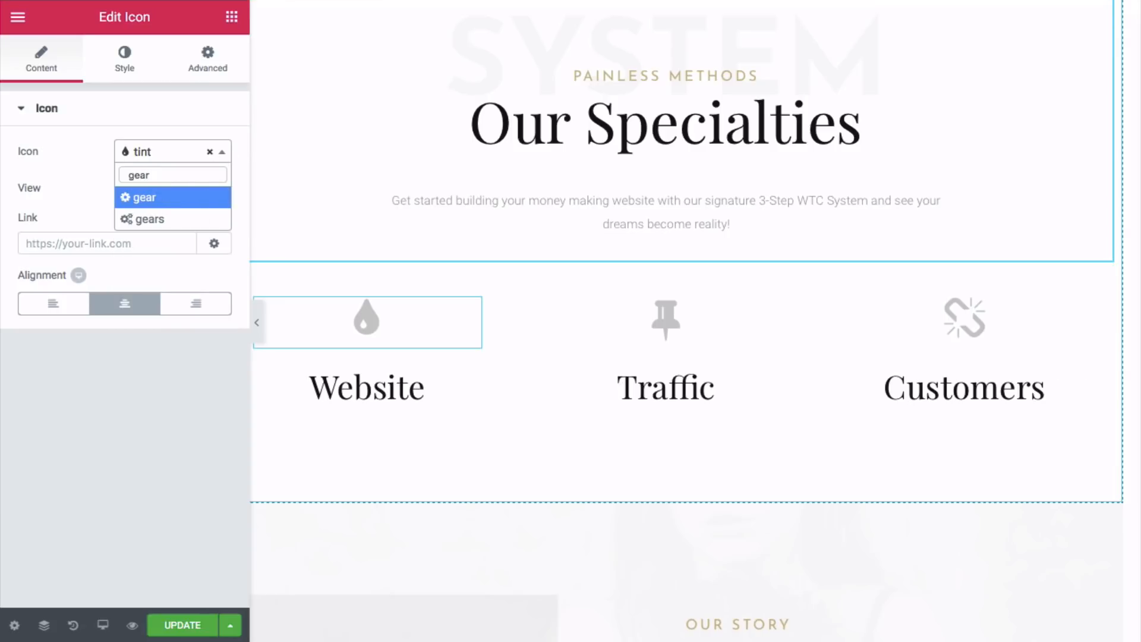
{"action": "left_click", "coordinate": [181, 219]}
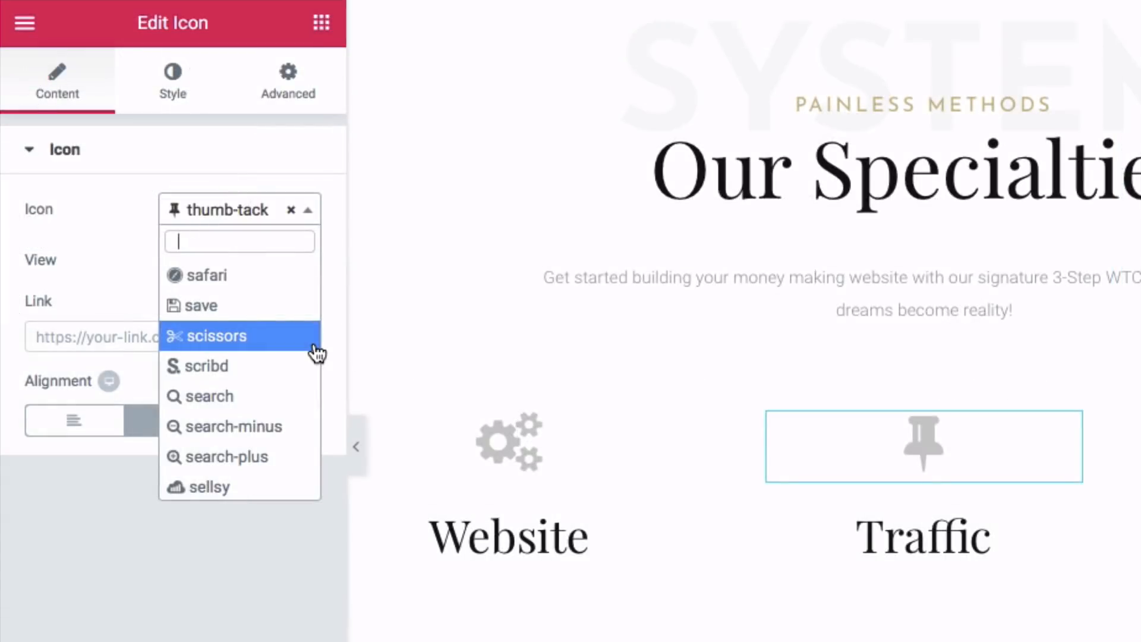
{"action": "type", "text": "bul"}
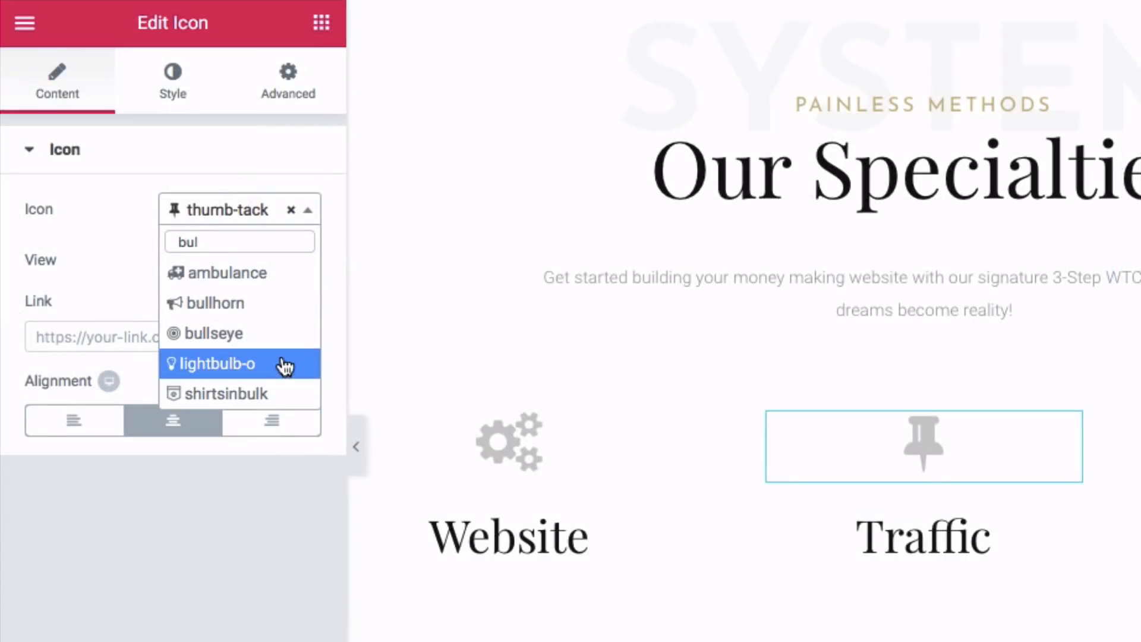
{"action": "left_click", "coordinate": [274, 342]}
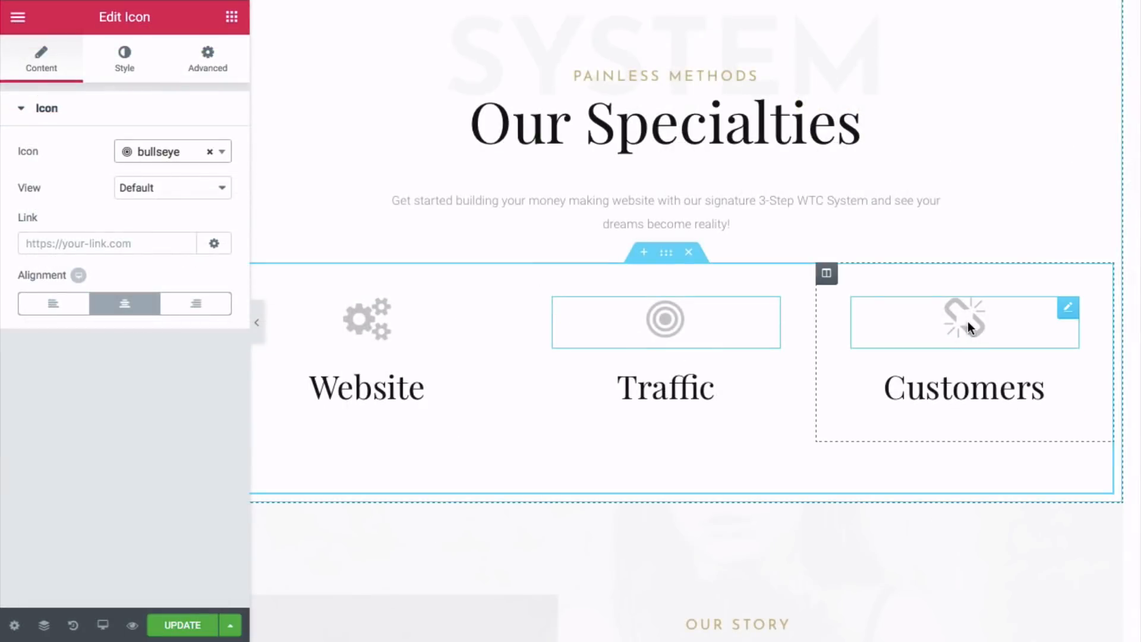
{"action": "left_click", "coordinate": [967, 321]}
{"action": "left_click", "coordinate": [221, 154]}
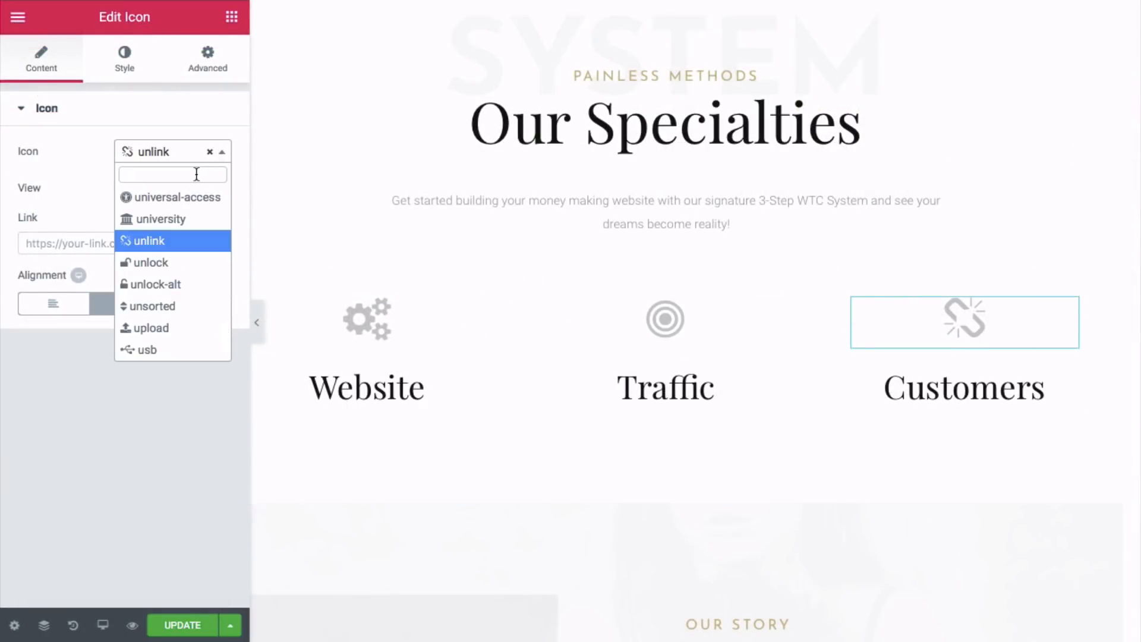
{"action": "type", "text": "roc"}
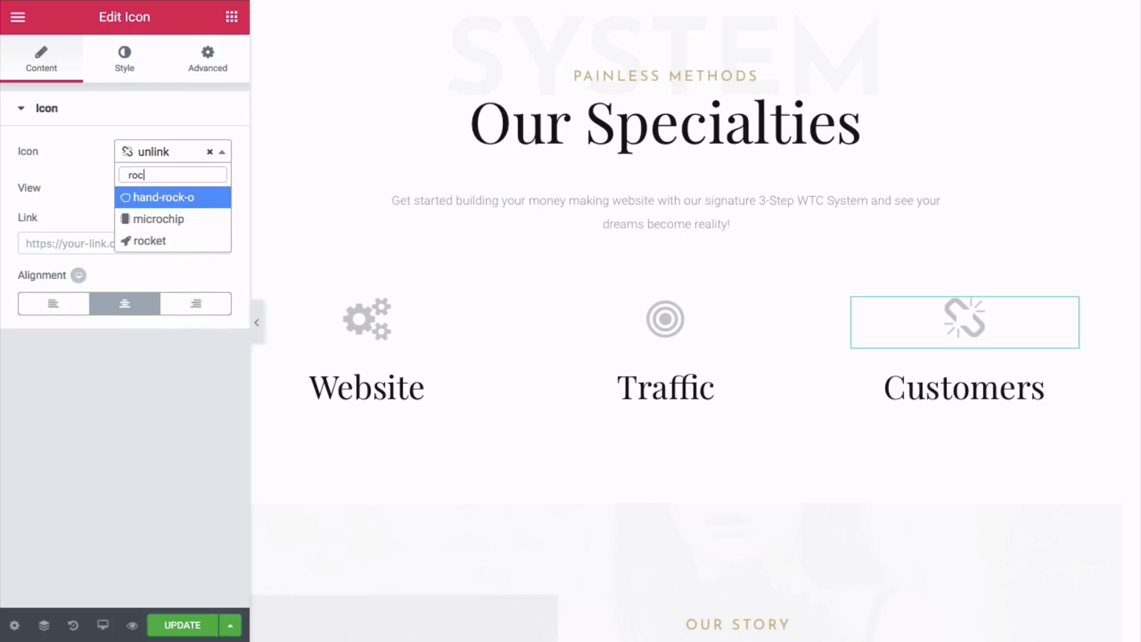
{"action": "left_click", "coordinate": [187, 250]}
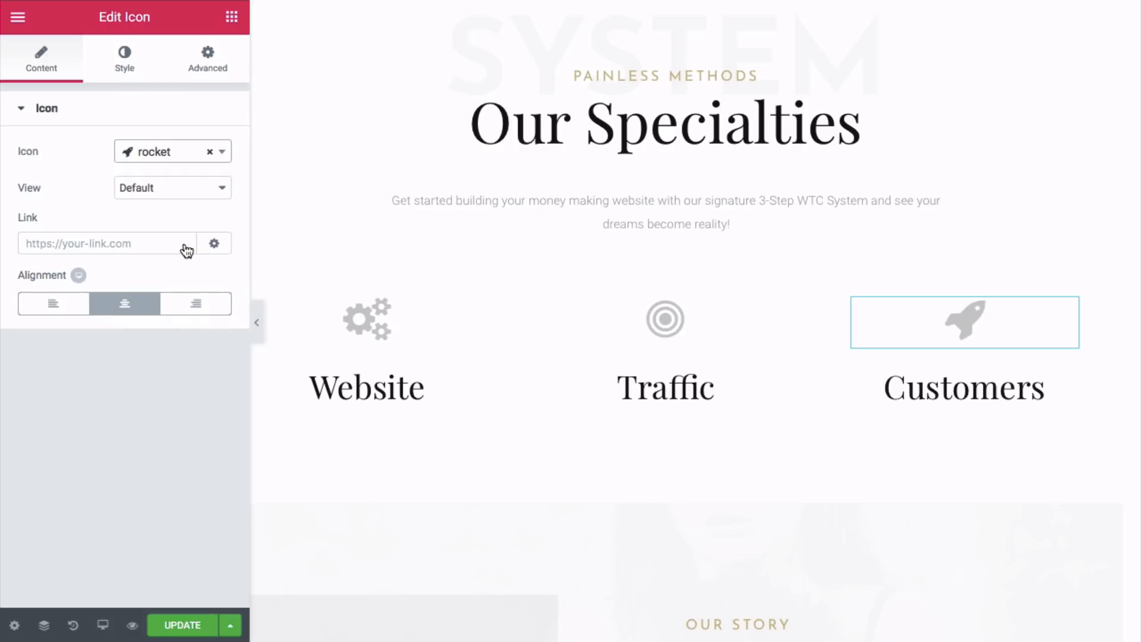
{"action": "scroll", "coordinate": [628, 306], "scroll_direction": "down", "scroll_amount": 3}
{"action": "scroll", "coordinate": [629, 308], "scroll_direction": "up", "scroll_amount": 3}
{"action": "scroll", "coordinate": [628, 304], "scroll_direction": "up", "scroll_amount": 5}
{"action": "scroll", "coordinate": [629, 306], "scroll_direction": "down", "scroll_amount": 3}
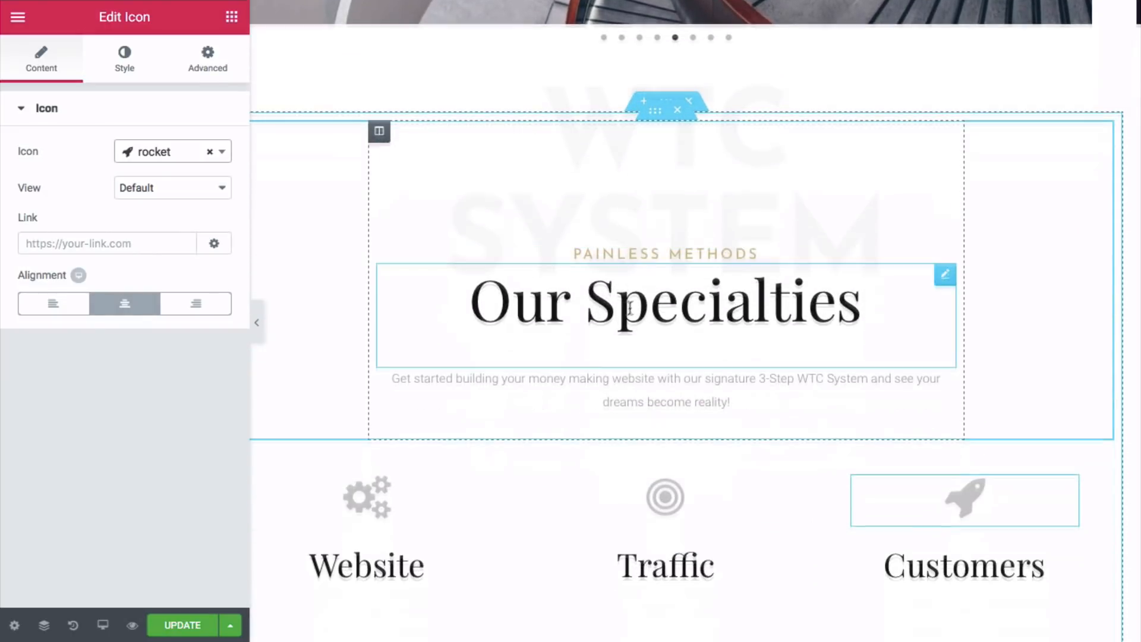
- Give the PAINLESS METHODS heading the text colour #dd9933 to match WTC System Course
{"action": "left_click", "coordinate": [654, 246]}
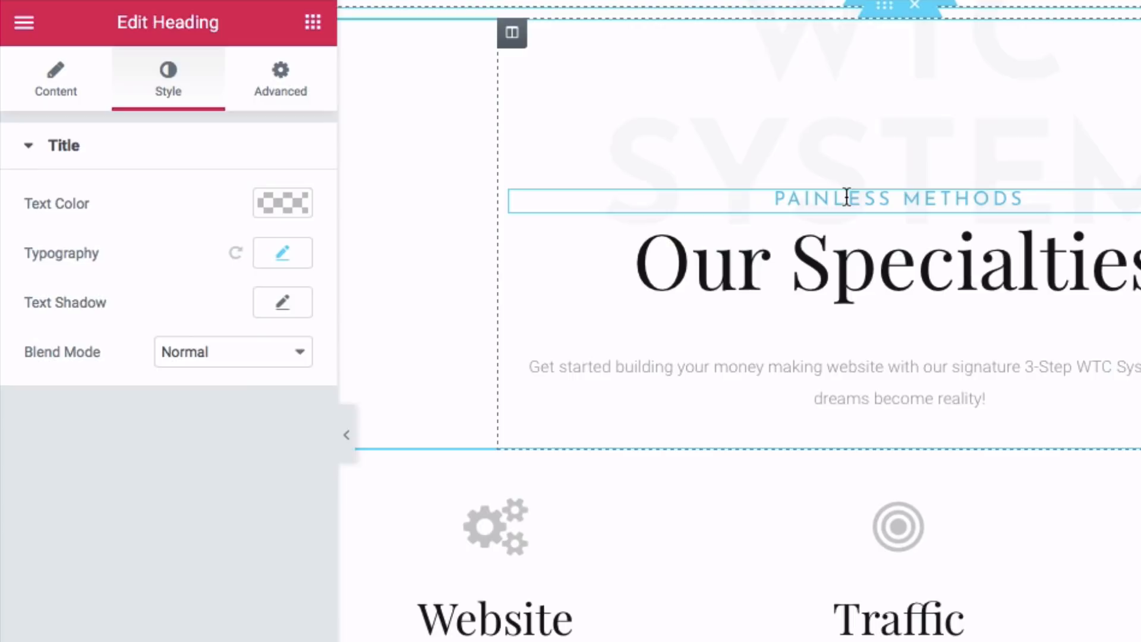
{"action": "left_click", "coordinate": [293, 258]}
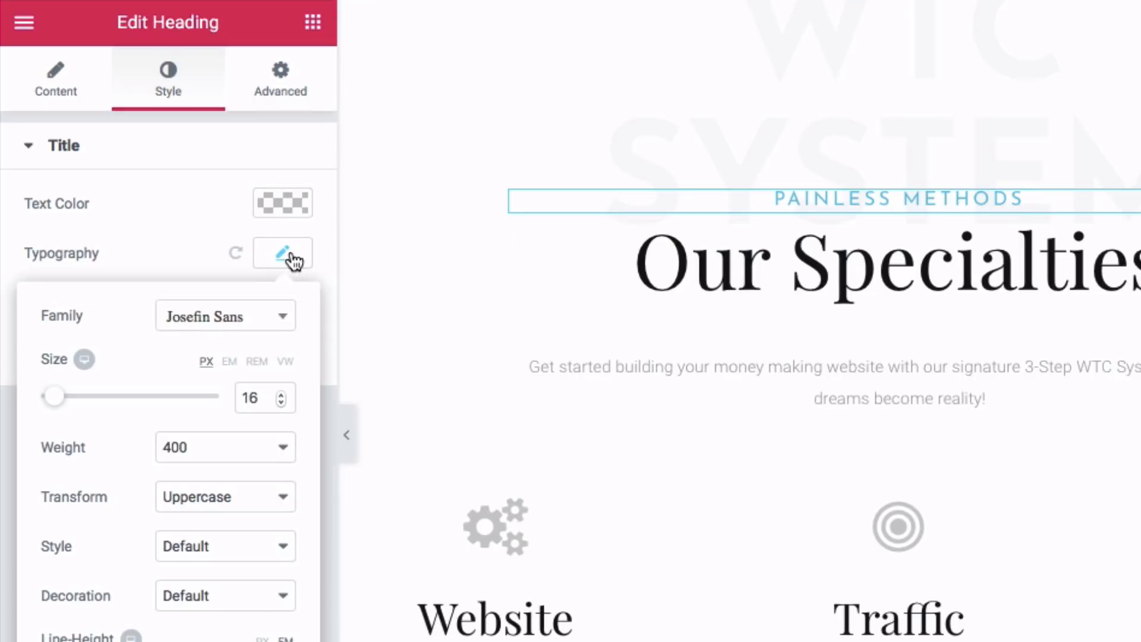
{"action": "left_click", "coordinate": [217, 230]}
{"action": "left_click", "coordinate": [281, 206]}
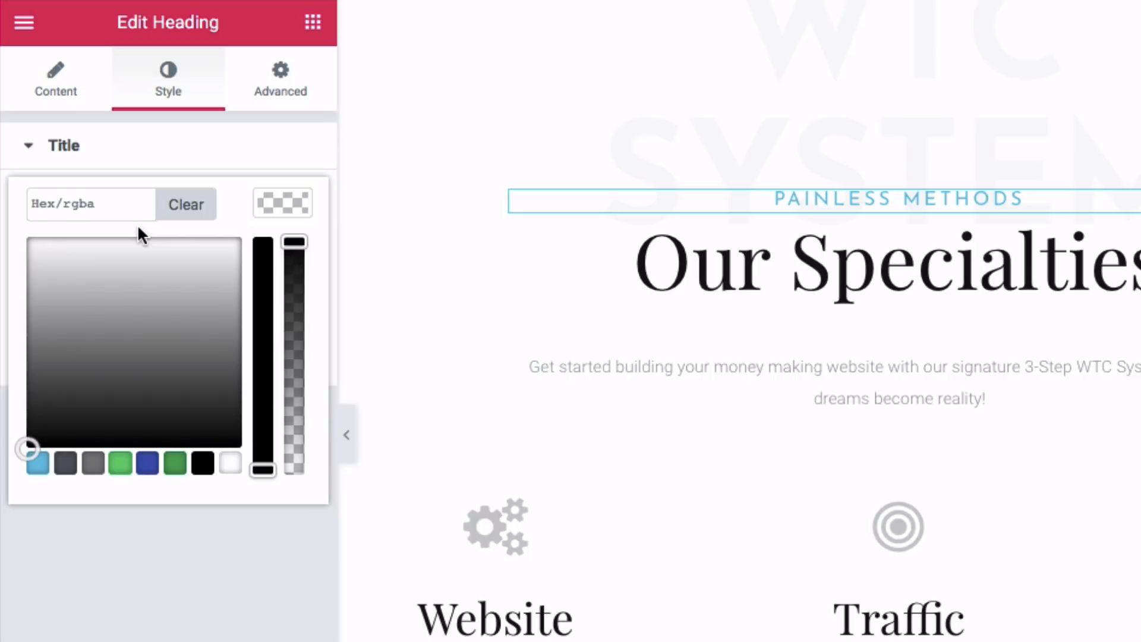
{"action": "left_click", "coordinate": [114, 209]}
{"action": "right_click", "coordinate": [110, 206]}
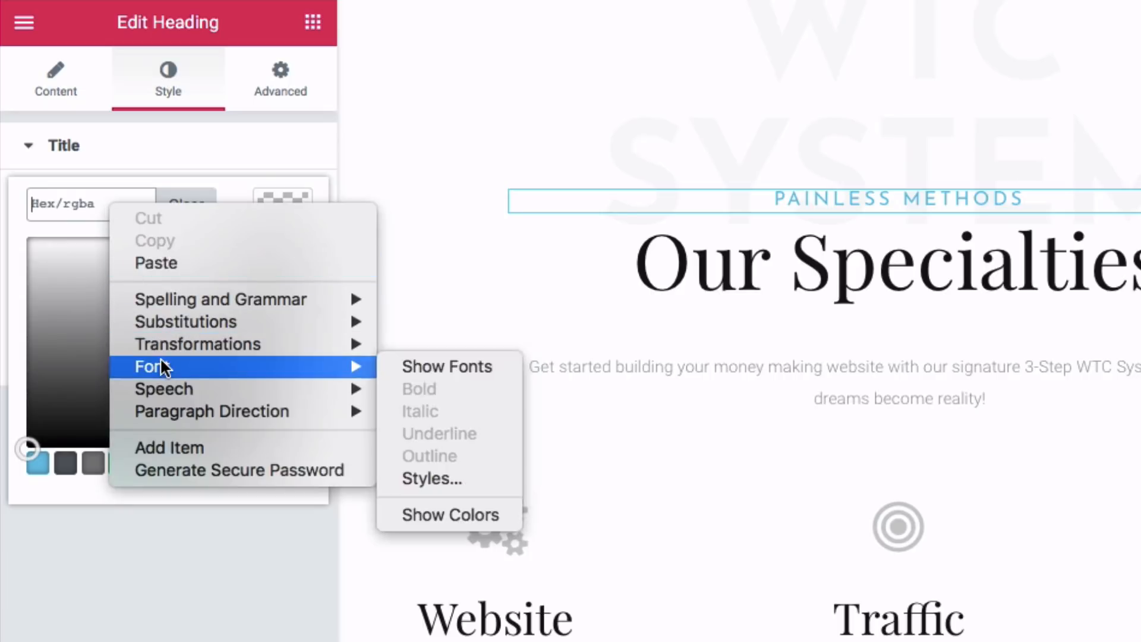
{"action": "left_click", "coordinate": [156, 263]}
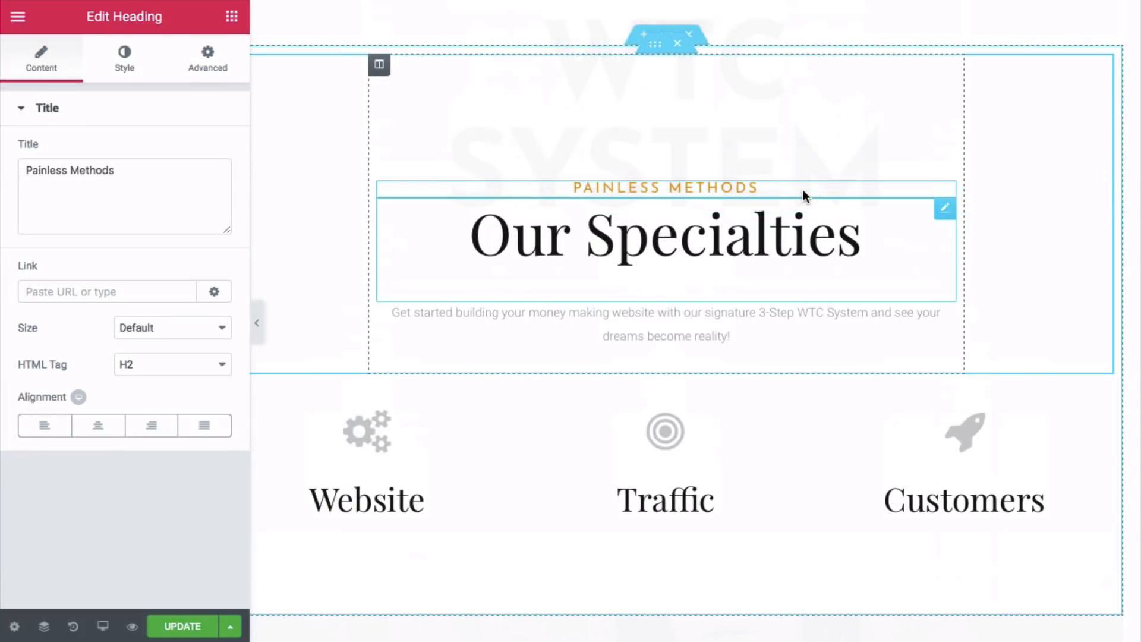
{"action": "scroll", "coordinate": [803, 190], "scroll_direction": "down", "scroll_amount": 12}
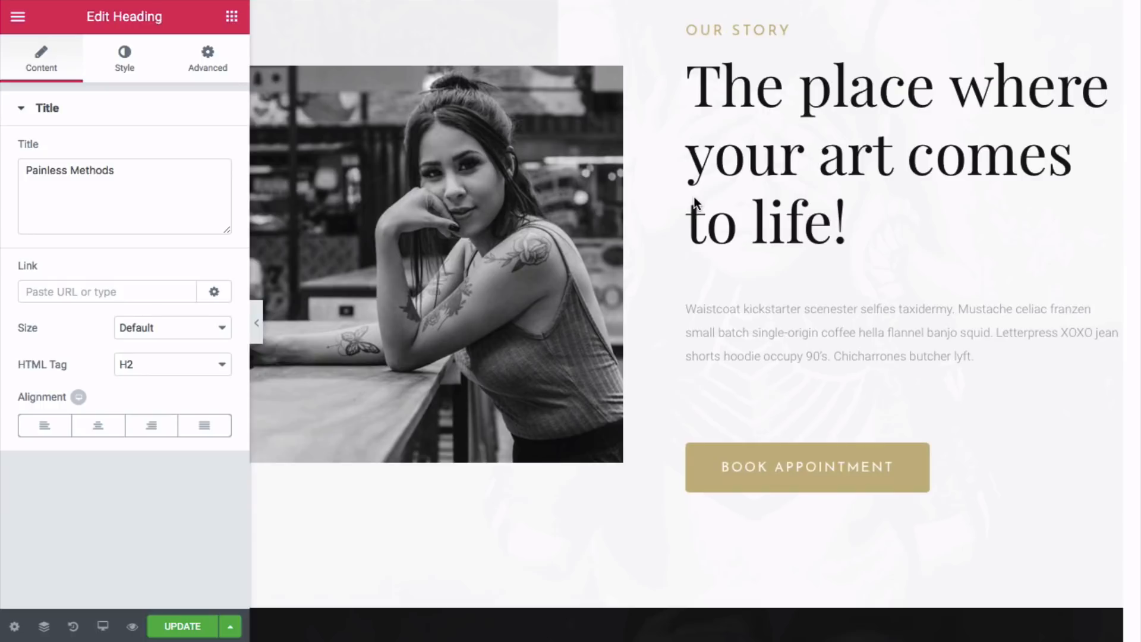
{"action": "scroll", "coordinate": [683, 199], "scroll_direction": "up", "scroll_amount": 1}
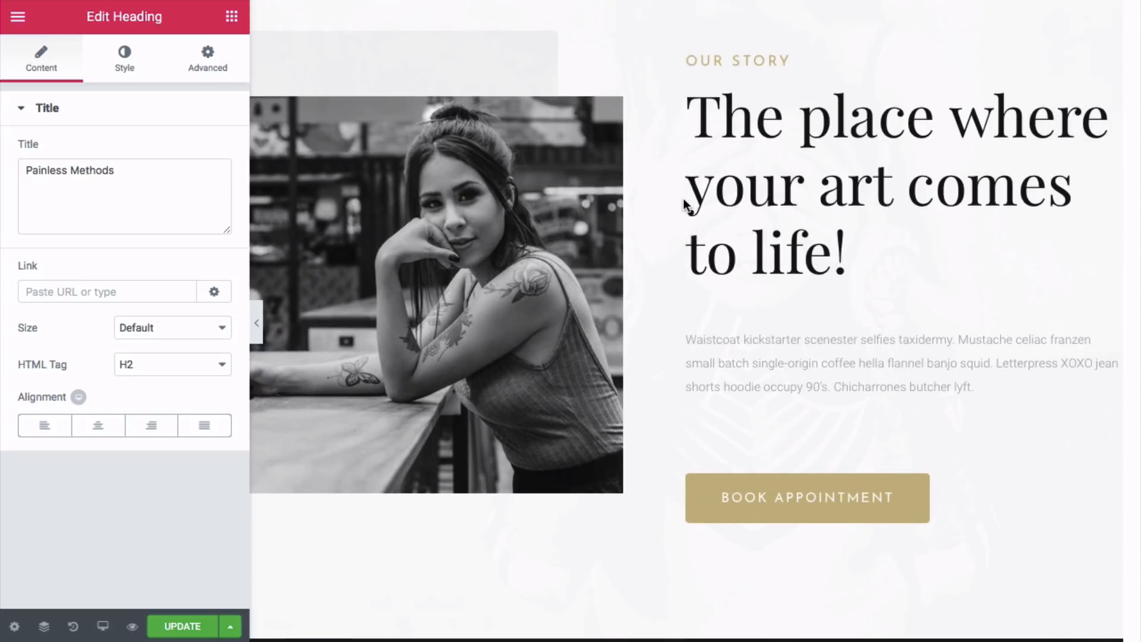
{"action": "scroll", "coordinate": [683, 199], "scroll_direction": "up", "scroll_amount": 5}
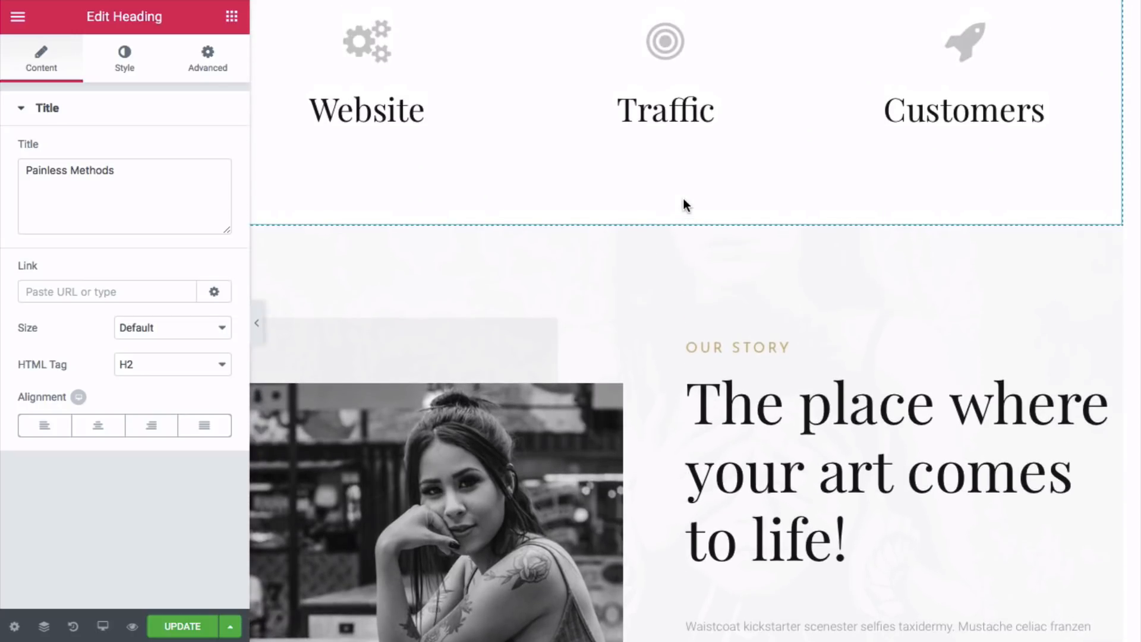
{"action": "scroll", "coordinate": [683, 203], "scroll_direction": "down", "scroll_amount": 7}
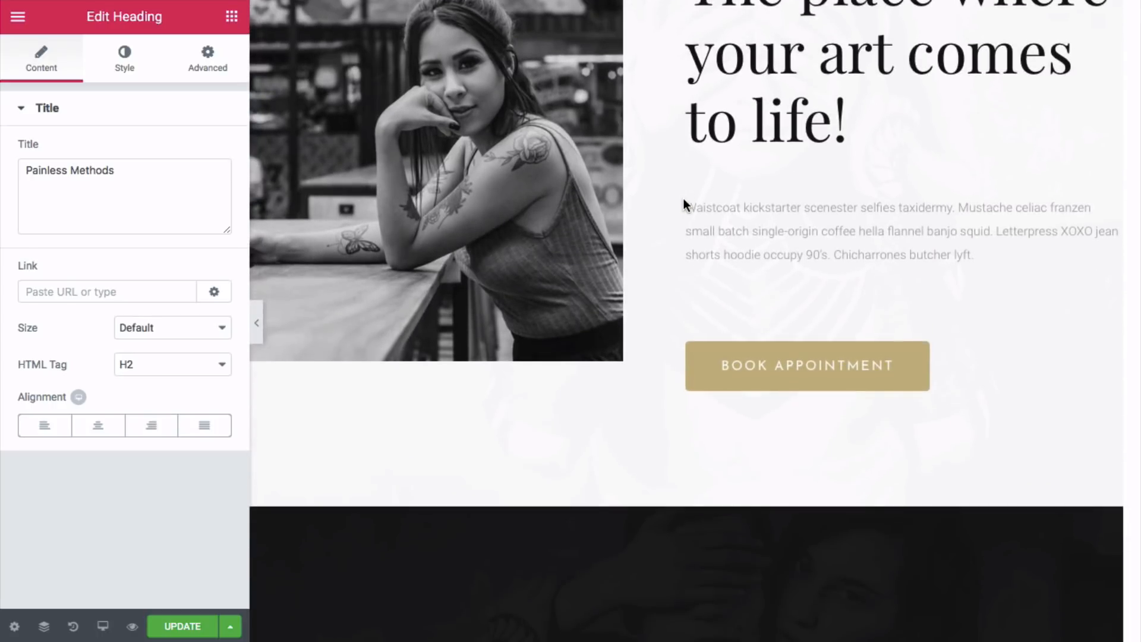
{"action": "scroll", "coordinate": [683, 198], "scroll_direction": "up", "scroll_amount": 5}
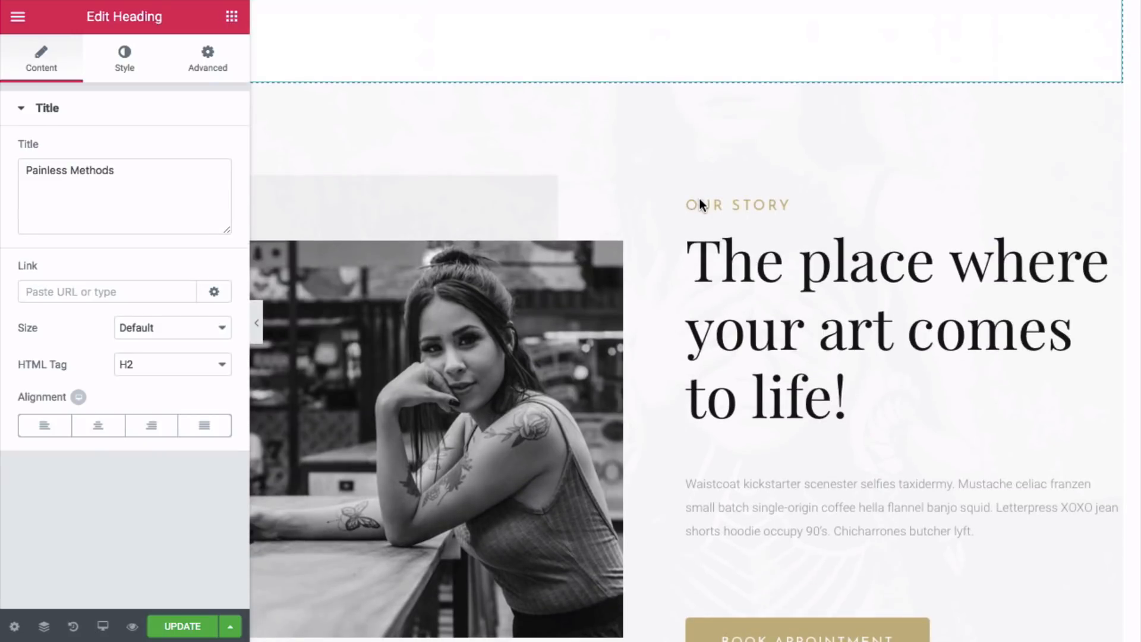
{"action": "scroll", "coordinate": [699, 201], "scroll_direction": "down", "scroll_amount": 5}
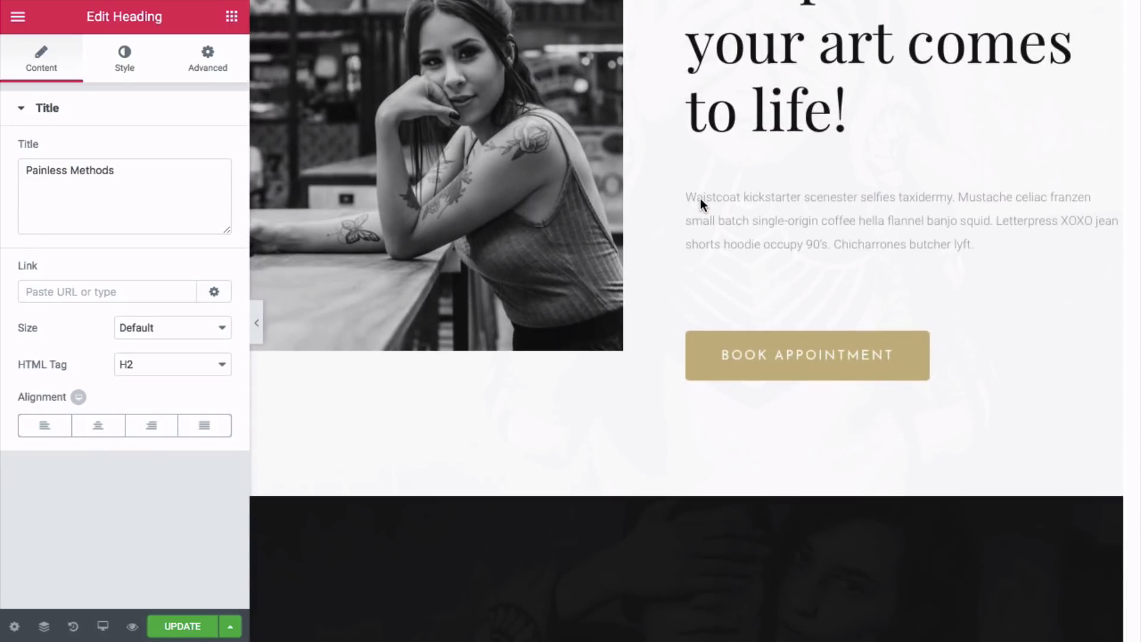
{"action": "scroll", "coordinate": [699, 198], "scroll_direction": "up", "scroll_amount": 1}
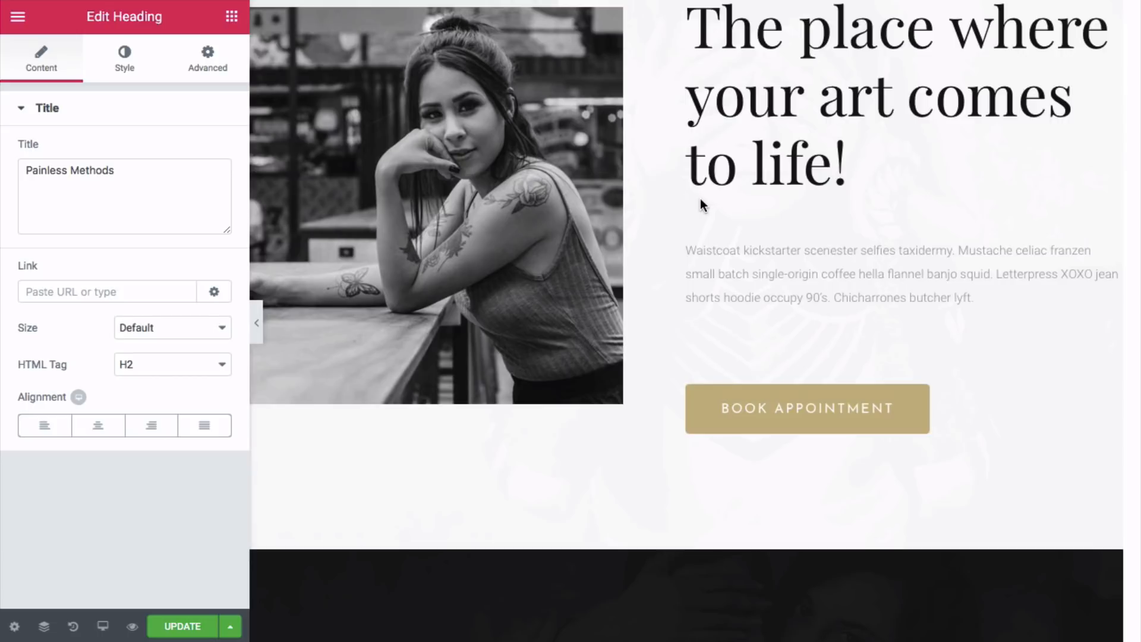
{"action": "scroll", "coordinate": [700, 201], "scroll_direction": "up", "scroll_amount": 4}
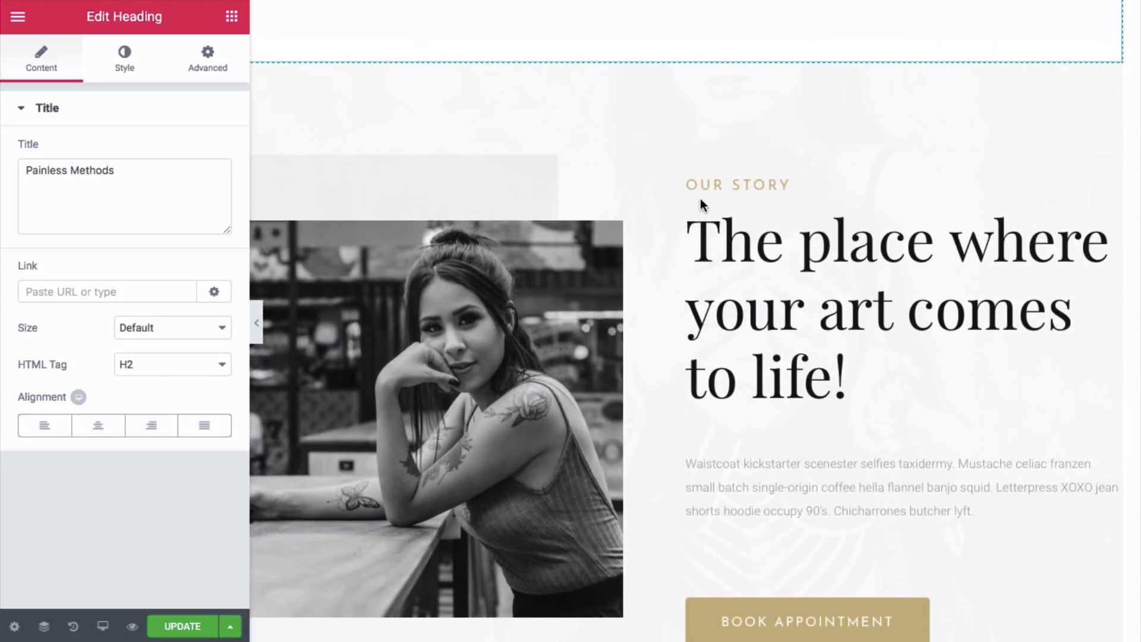
{"action": "scroll", "coordinate": [700, 198], "scroll_direction": "down", "scroll_amount": 4}
{"action": "scroll", "coordinate": [533, 260], "scroll_direction": "up", "scroll_amount": 2}
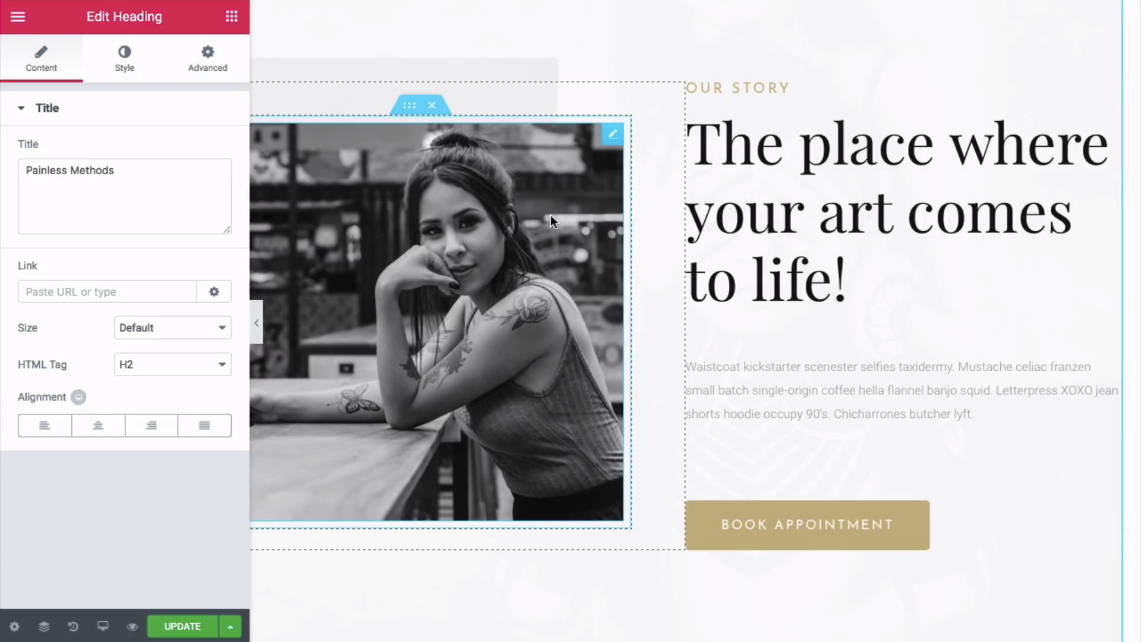
- Replace the Our Story photo with hero3.jpeg from the Hero 1 & 2 & 3 folder
{"action": "left_click", "coordinate": [612, 138]}
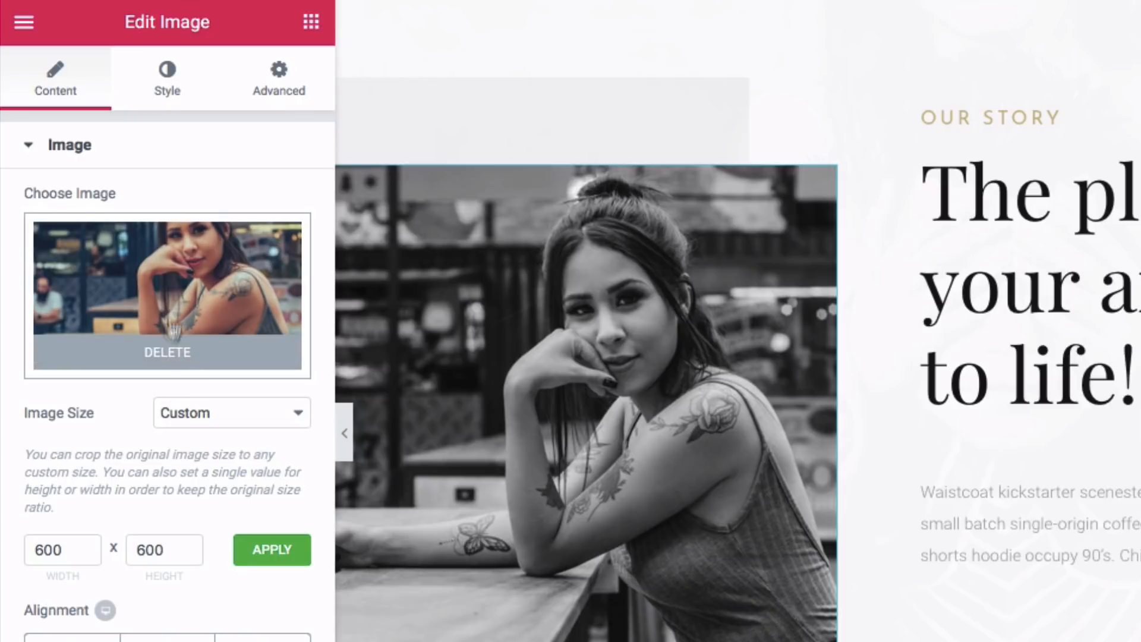
{"action": "left_click", "coordinate": [168, 354]}
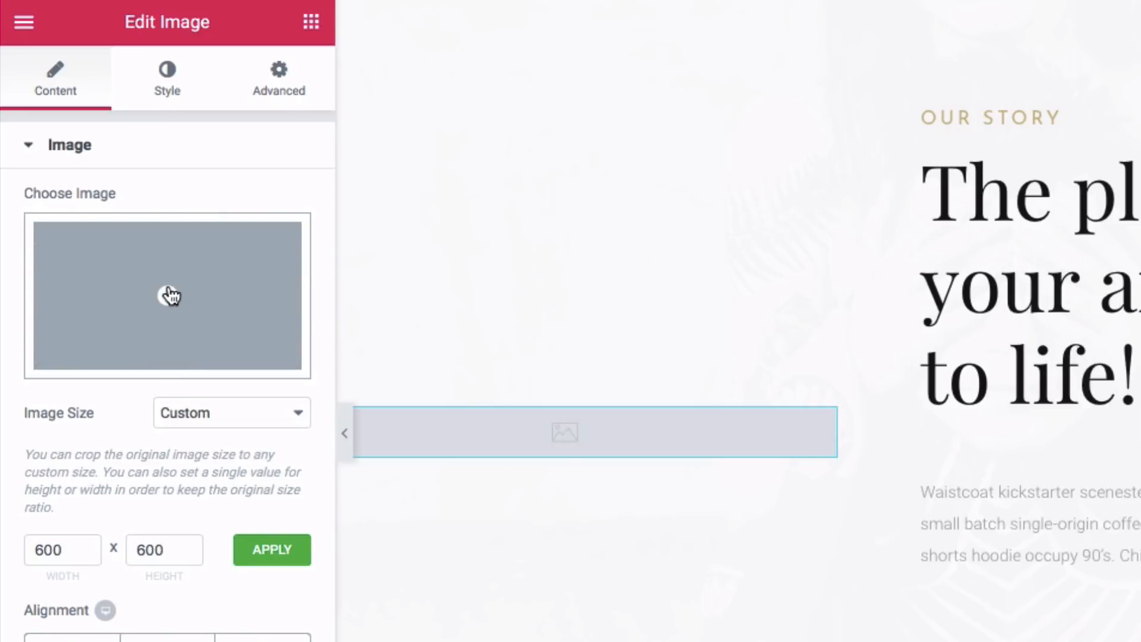
{"action": "left_click", "coordinate": [166, 293]}
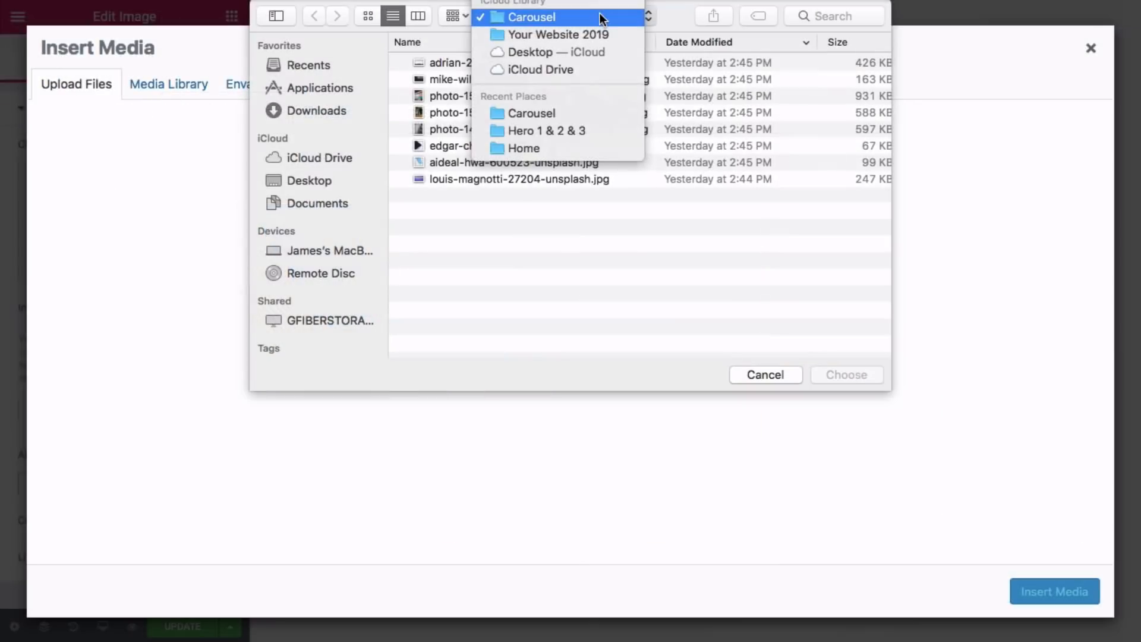
{"action": "left_click", "coordinate": [601, 35]}
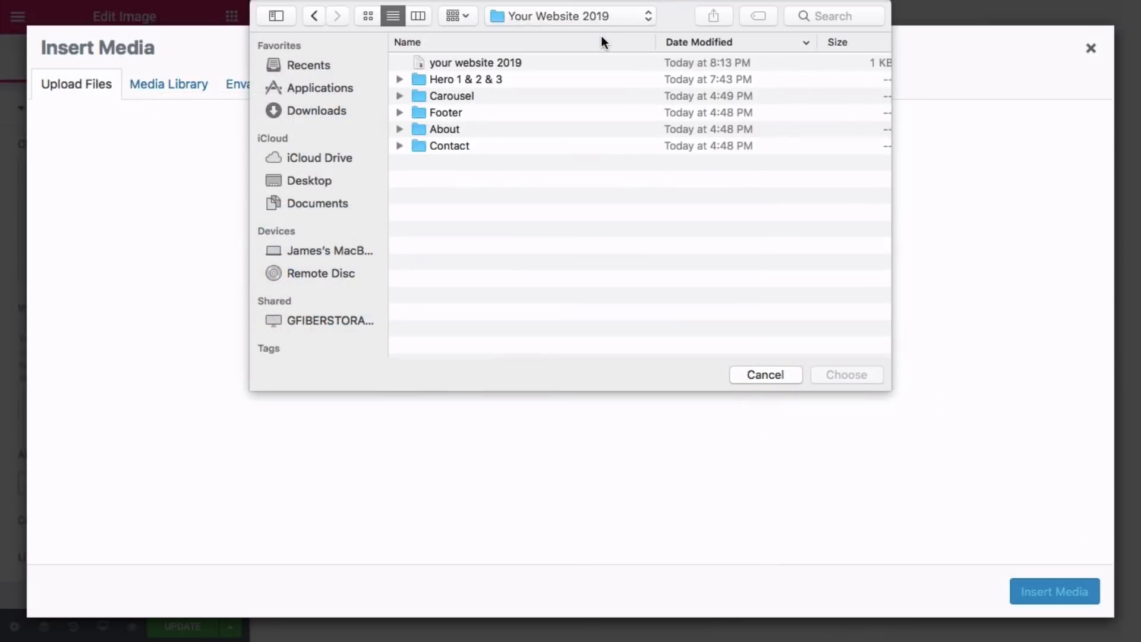
{"action": "double_click", "coordinate": [476, 79]}
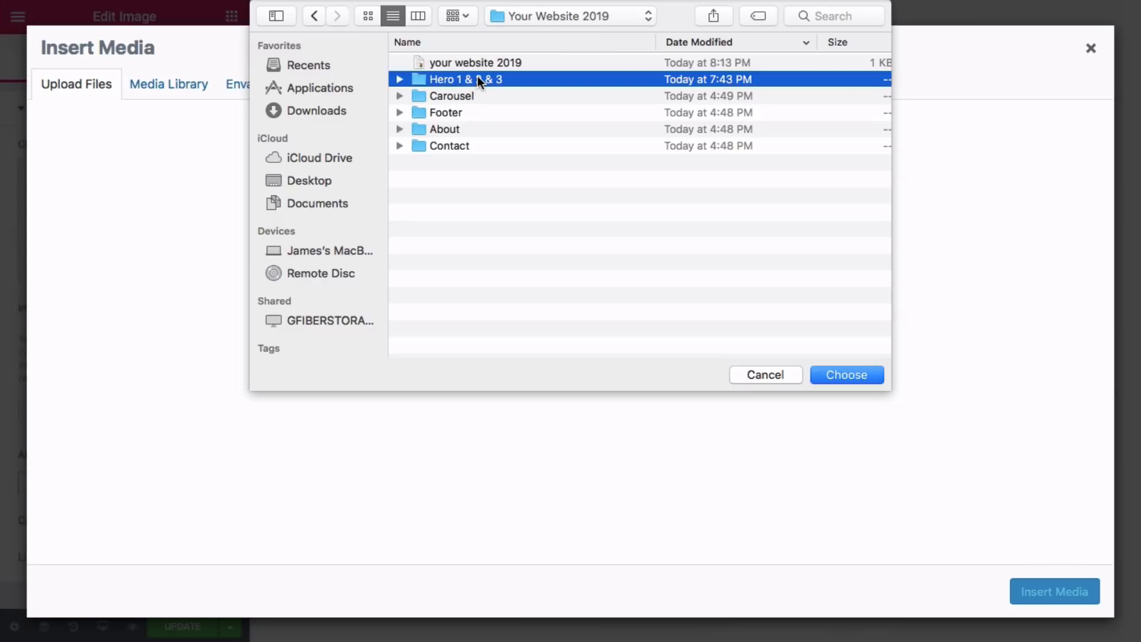
{"action": "left_click", "coordinate": [465, 113]}
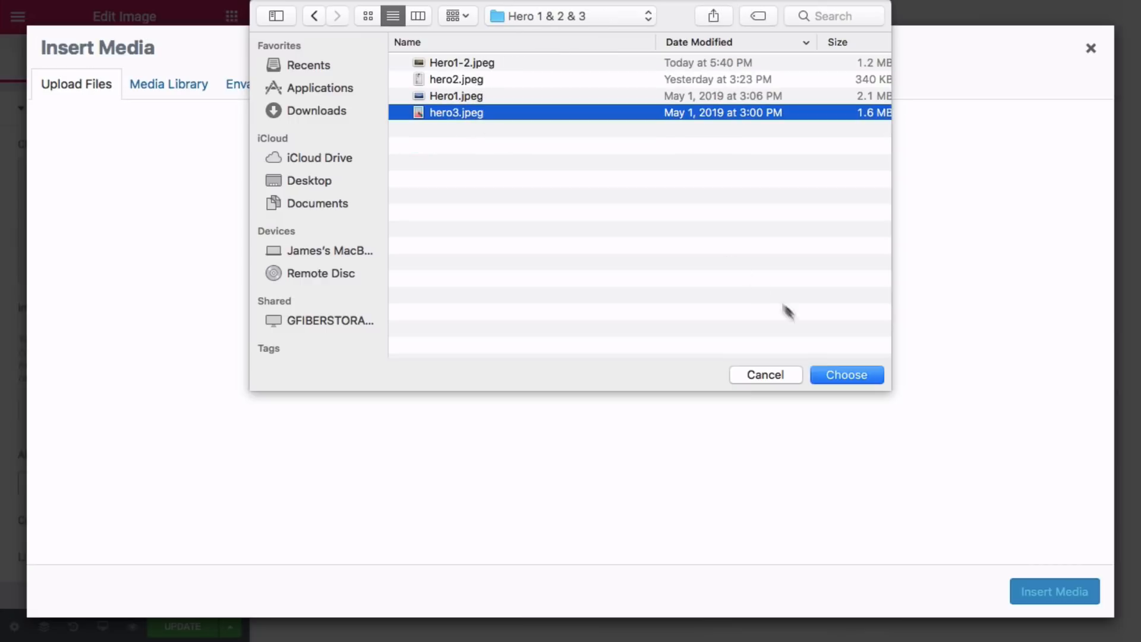
{"action": "left_click", "coordinate": [835, 373]}
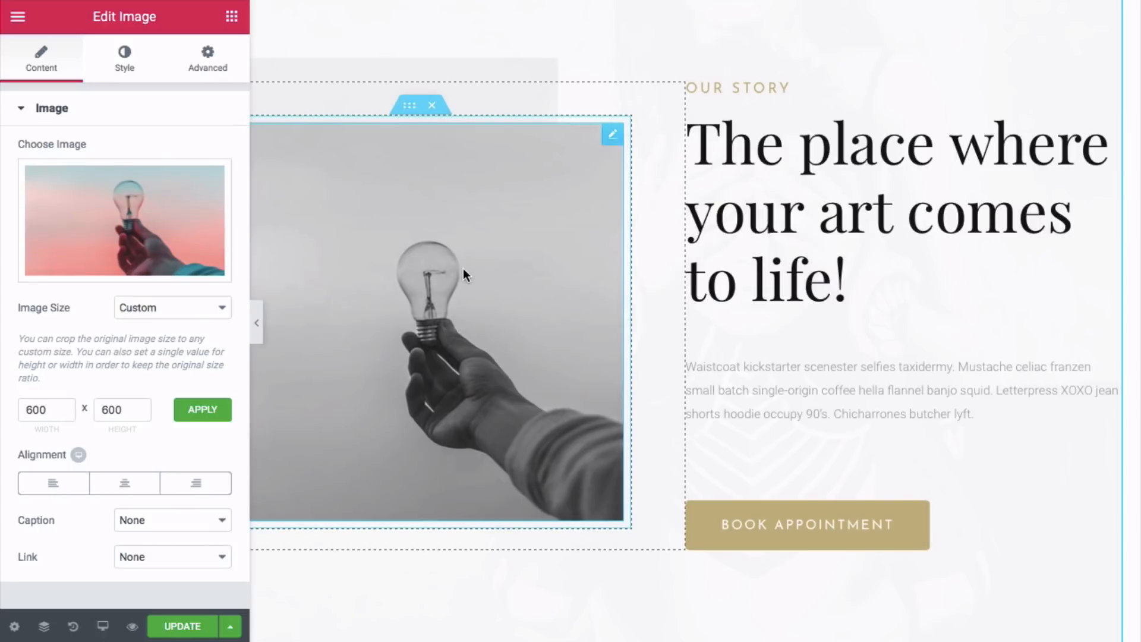
- Raise the image's CSS filter Saturation to 100 for full colour
{"action": "left_click", "coordinate": [123, 69]}
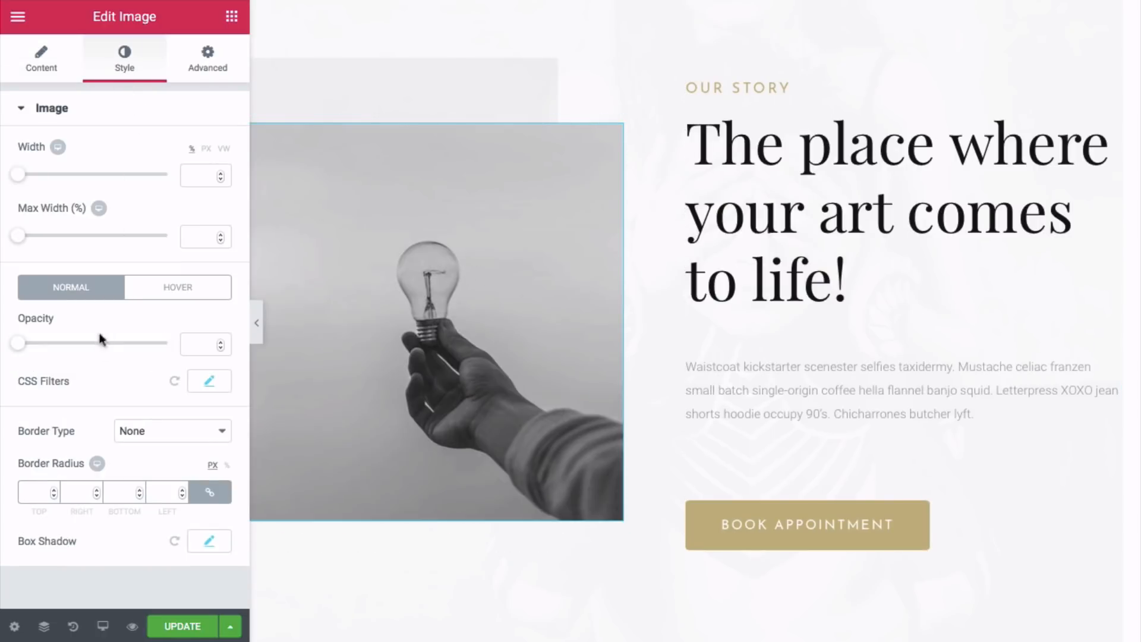
{"action": "left_click", "coordinate": [209, 383]}
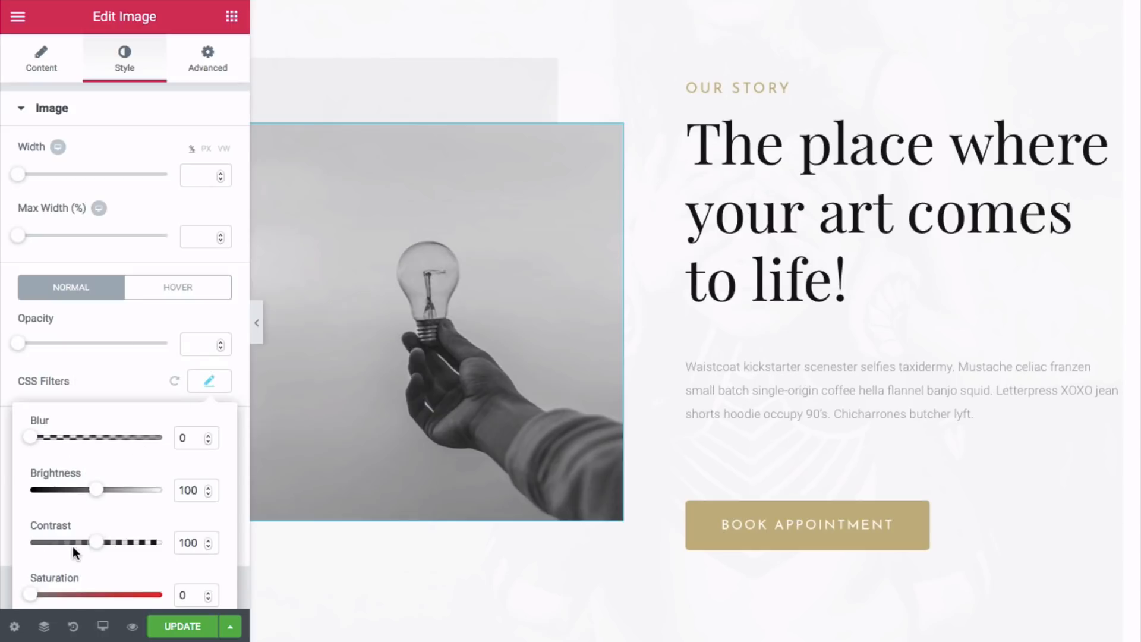
{"action": "scroll", "coordinate": [68, 552], "scroll_direction": "down", "scroll_amount": 1}
{"action": "left_click_drag", "start_coordinate": [34, 528], "coordinate": [99, 534]}
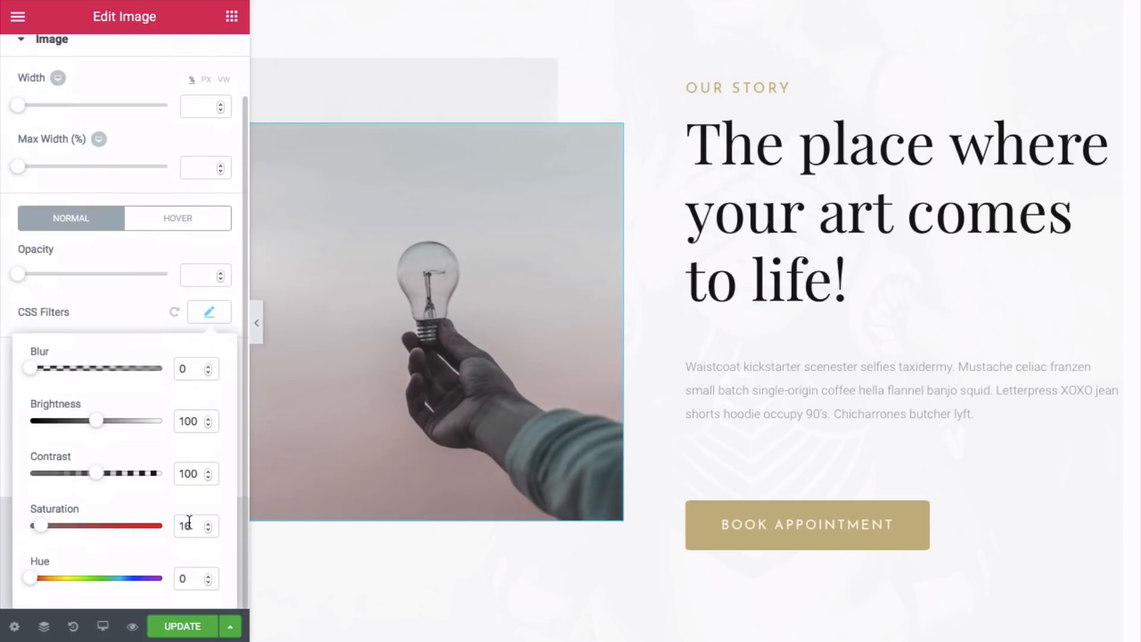
{"action": "type", "text": "100"}
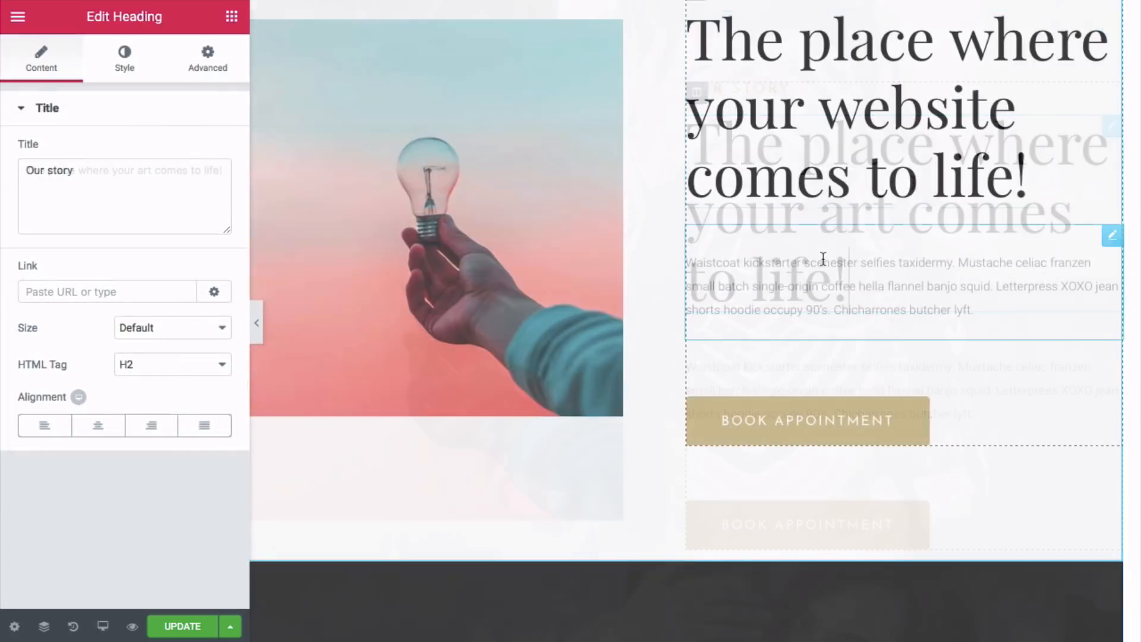
- Replace the Waistcoat paragraph in Our Story with the copied 'Get started building' subtitle text
{"action": "scroll", "coordinate": [822, 258], "scroll_direction": "up", "scroll_amount": 10}
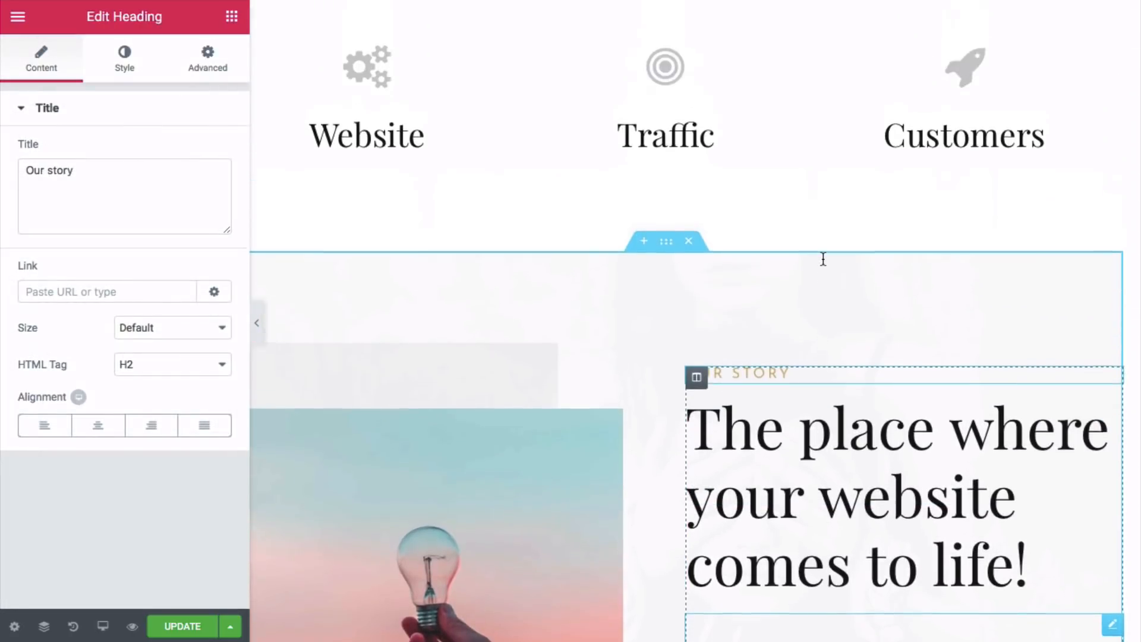
{"action": "left_click", "coordinate": [798, 261]}
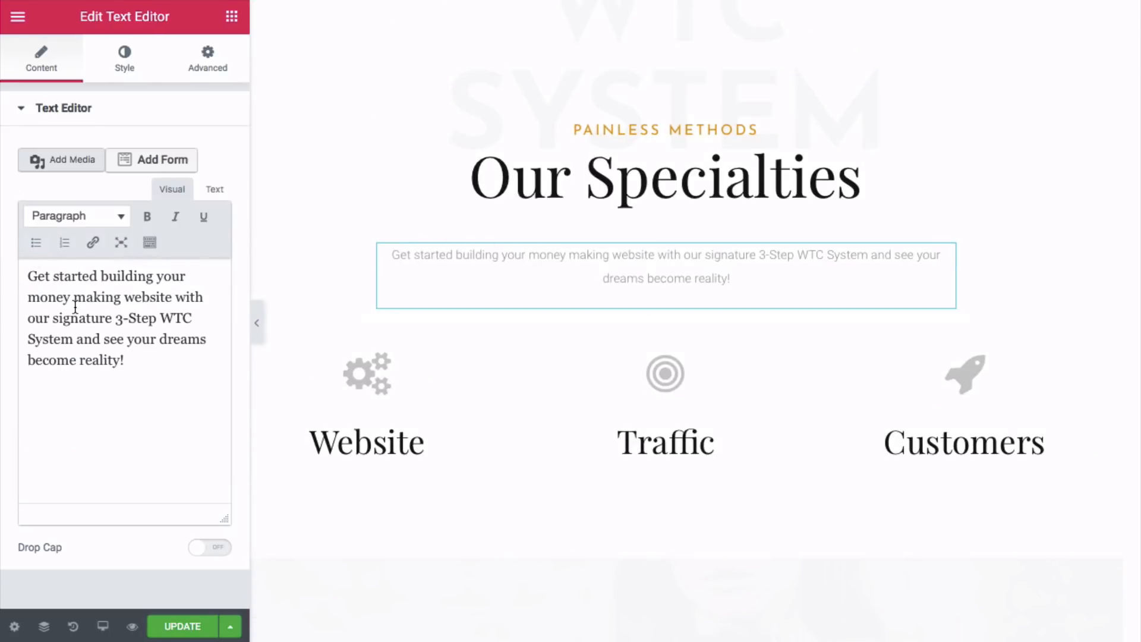
{"action": "triple_click", "coordinate": [92, 312]}
{"action": "right_click", "coordinate": [92, 312]}
{"action": "left_click", "coordinate": [127, 378]}
{"action": "scroll", "coordinate": [762, 356], "scroll_direction": "down", "scroll_amount": 3}
{"action": "scroll", "coordinate": [762, 355], "scroll_direction": "down", "scroll_amount": 6}
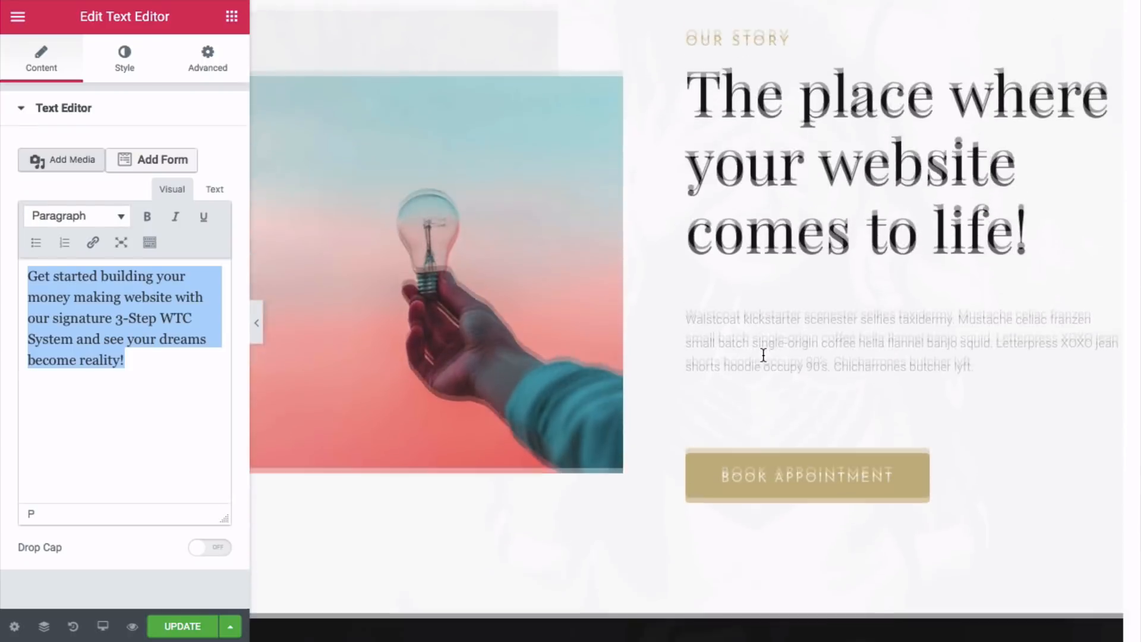
{"action": "left_click", "coordinate": [764, 343]}
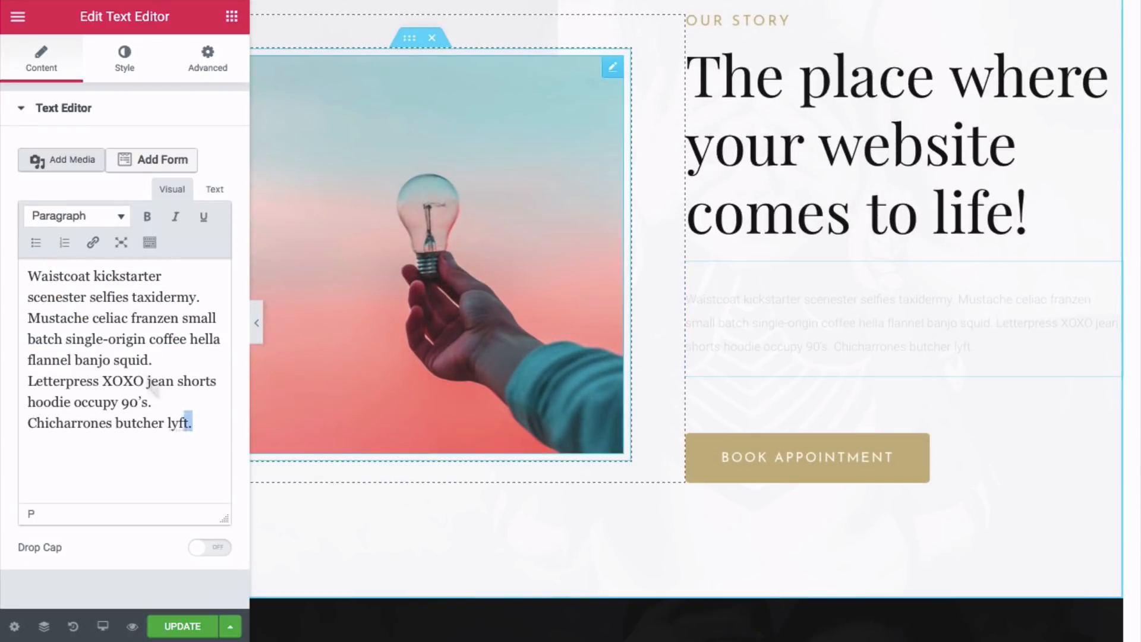
{"action": "left_click_drag", "start_coordinate": [192, 423], "coordinate": [22, 268]}
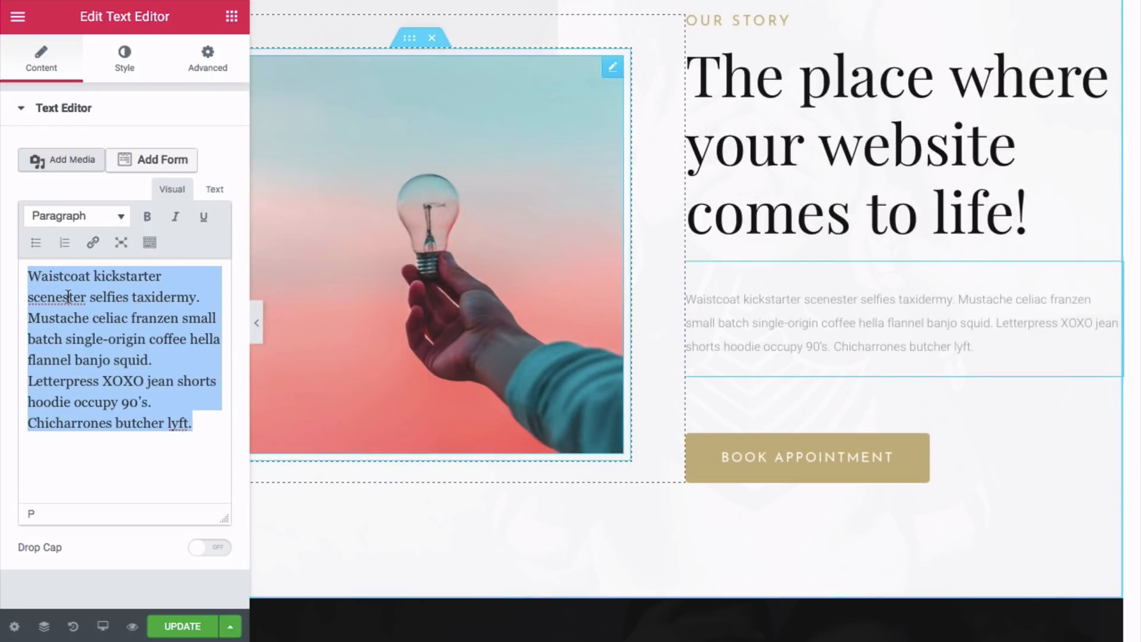
{"action": "key", "text": "BackSpace"}
{"action": "key", "text": "ctrl+v"}
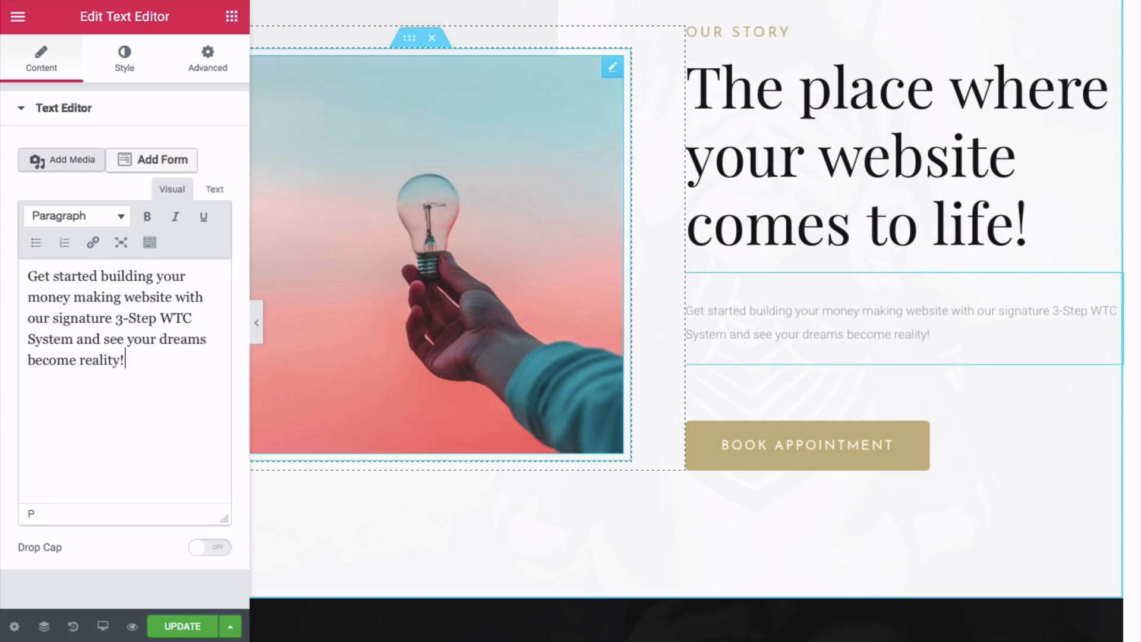
- Copy the PAINLESS METHODS heading's text colour value #dd9933
{"action": "scroll", "coordinate": [735, 252], "scroll_direction": "up", "scroll_amount": 2}
{"action": "scroll", "coordinate": [735, 252], "scroll_direction": "up", "scroll_amount": 9}
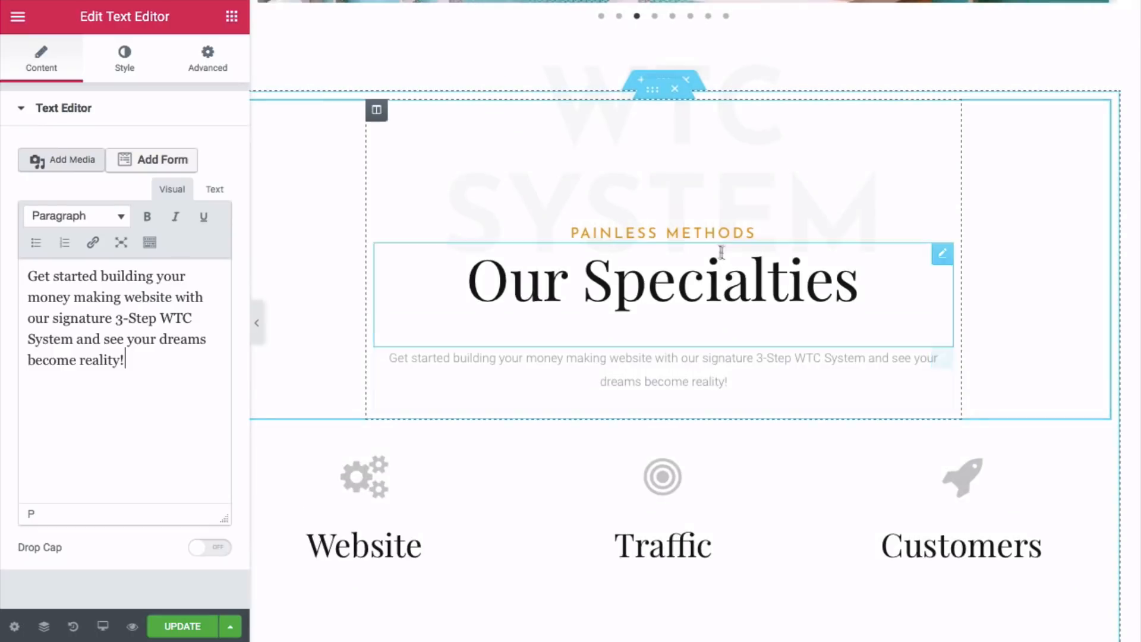
{"action": "left_click", "coordinate": [724, 235]}
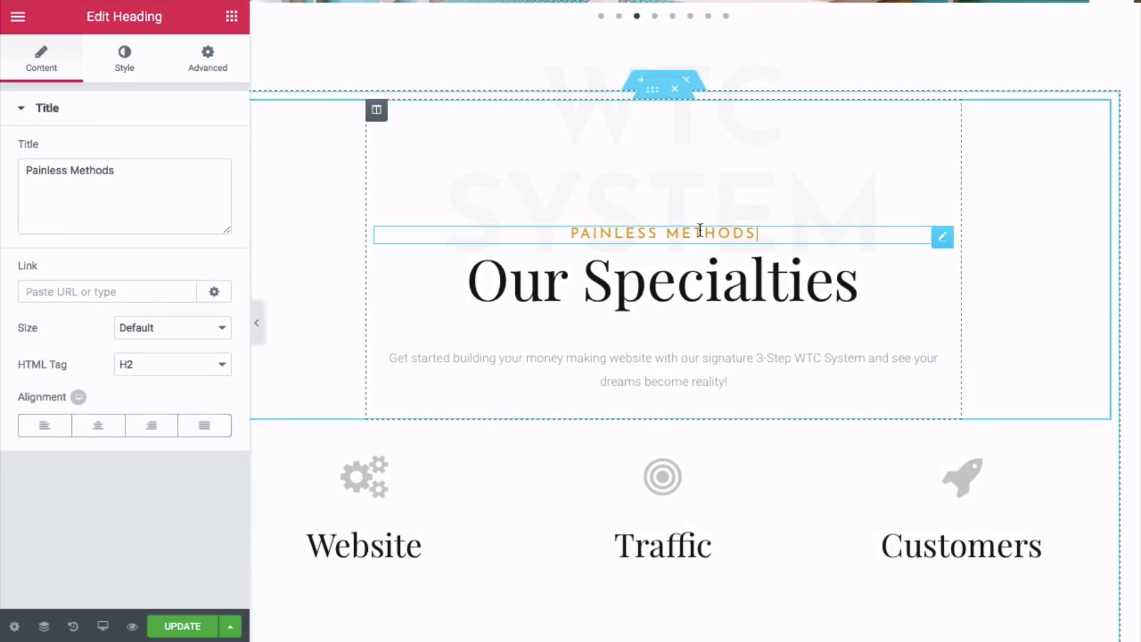
{"action": "left_click", "coordinate": [124, 59]}
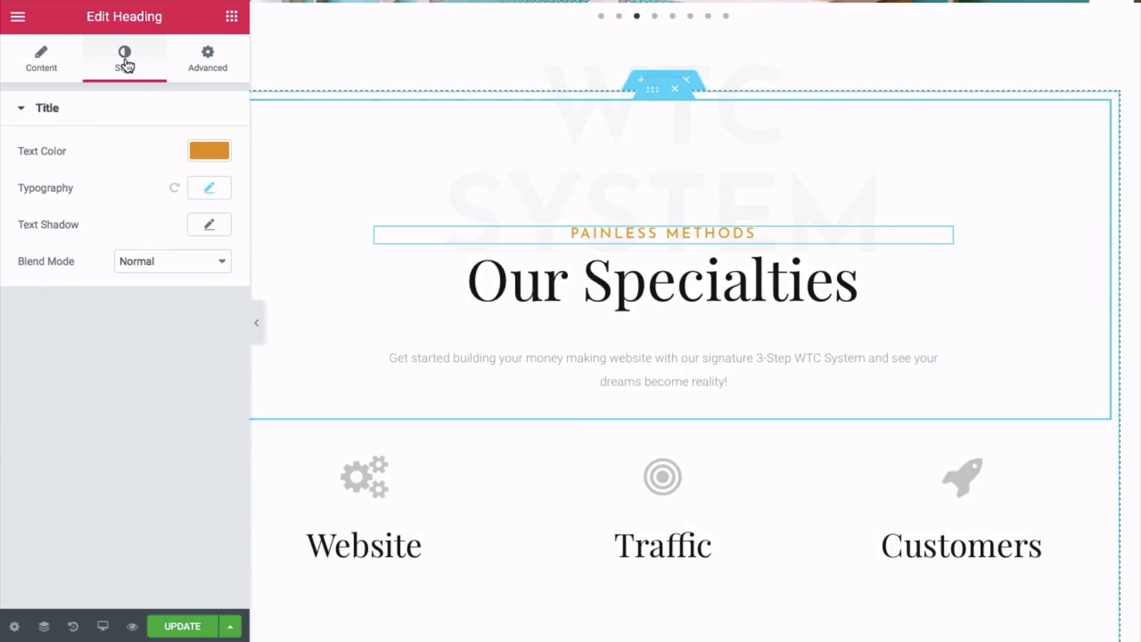
{"action": "left_click", "coordinate": [227, 154]}
{"action": "double_click", "coordinate": [49, 152]}
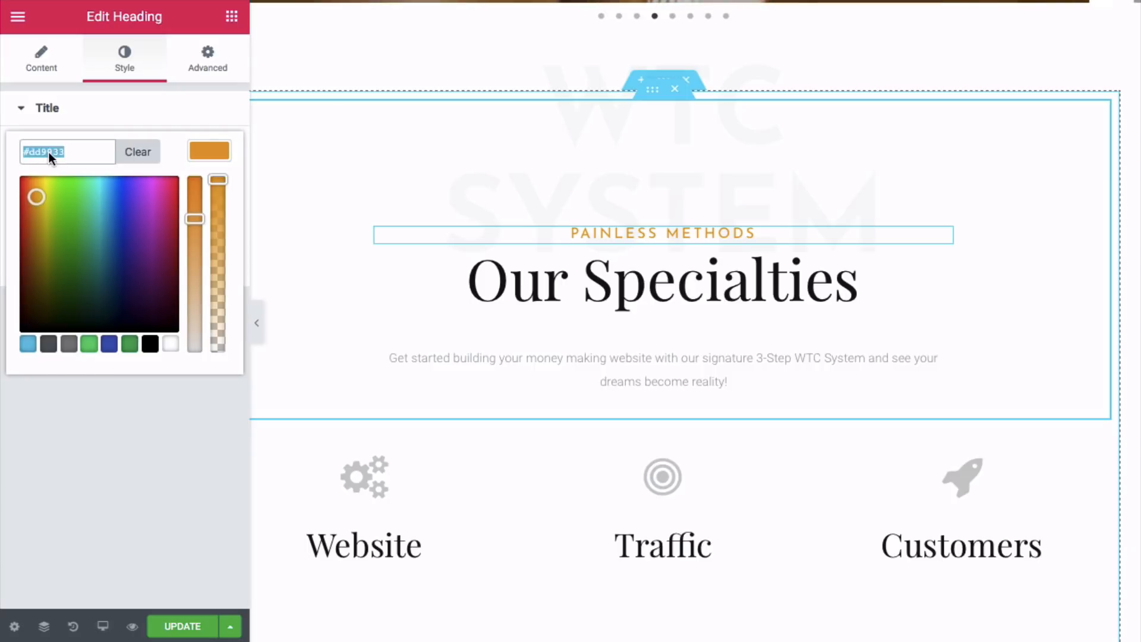
{"action": "right_click", "coordinate": [49, 152]}
{"action": "left_click", "coordinate": [77, 222]}
- Paste #dd9933 as the OUR STORY heading's text colour
{"action": "scroll", "coordinate": [514, 319], "scroll_direction": "down", "scroll_amount": 5}
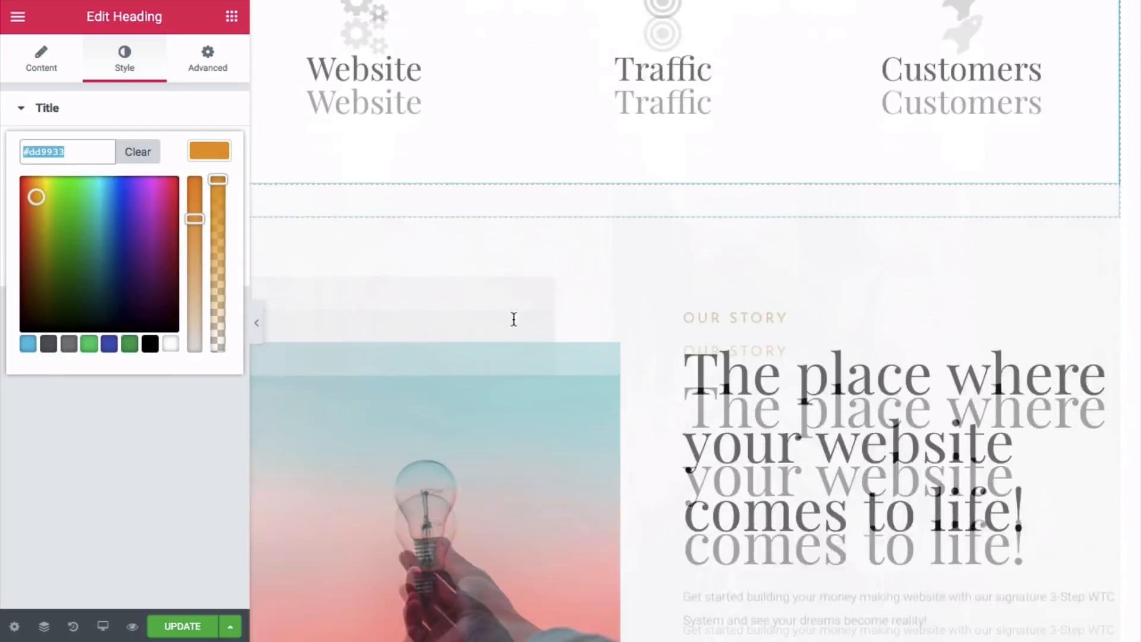
{"action": "scroll", "coordinate": [514, 320], "scroll_direction": "down", "scroll_amount": 3}
{"action": "left_click", "coordinate": [719, 159]}
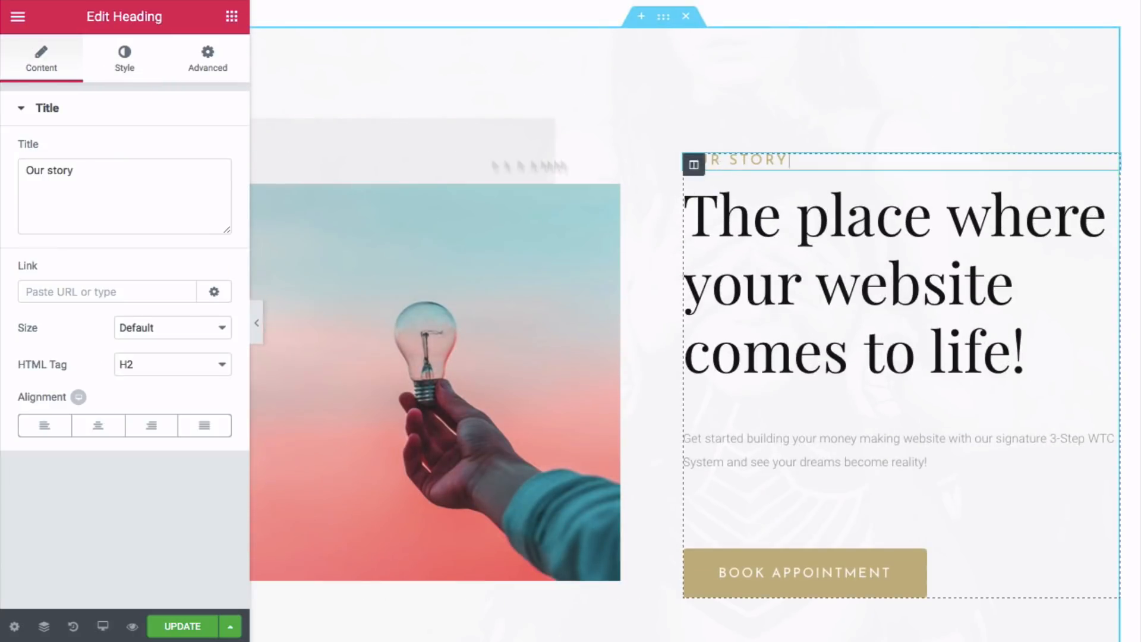
{"action": "left_click", "coordinate": [124, 64]}
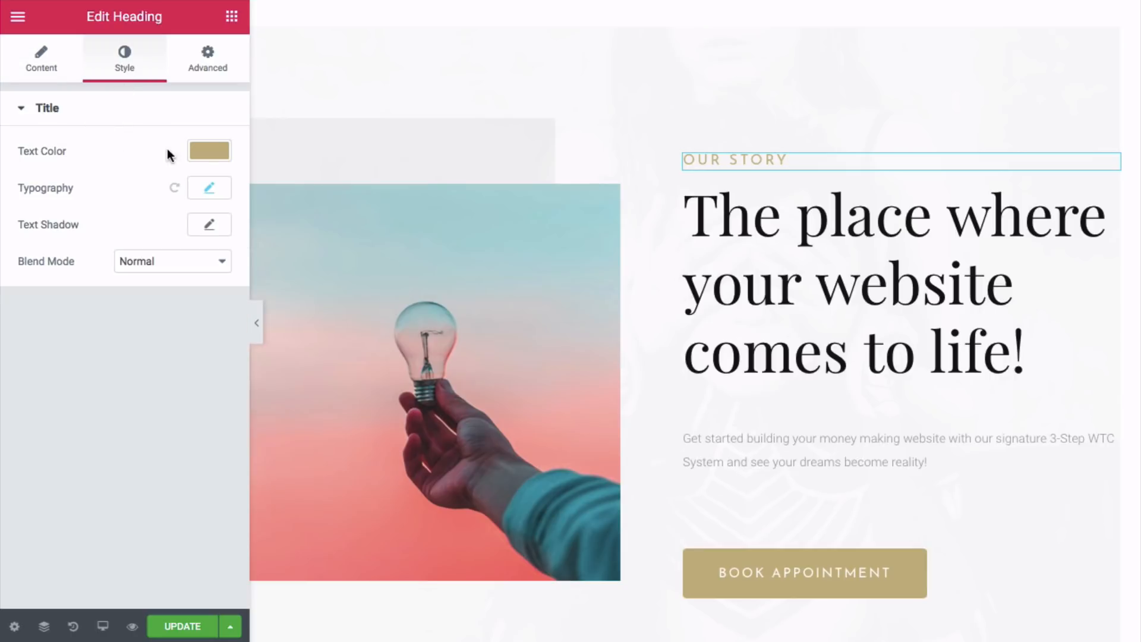
{"action": "left_click", "coordinate": [209, 149]}
{"action": "double_click", "coordinate": [54, 153]}
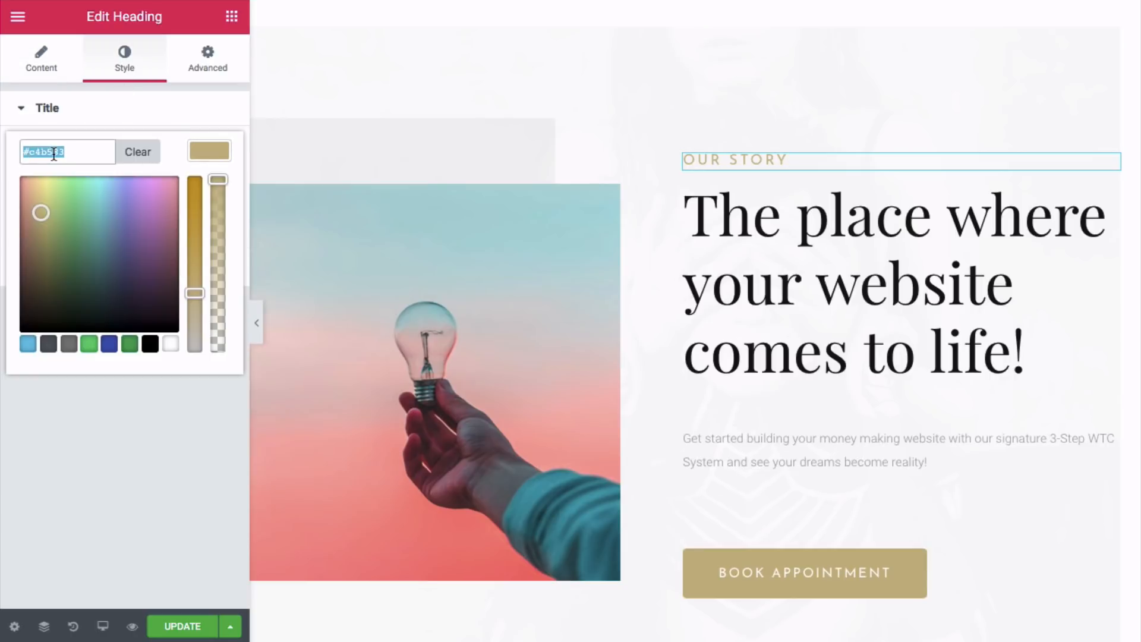
{"action": "right_click", "coordinate": [54, 153]}
{"action": "left_click", "coordinate": [99, 236]}
{"action": "scroll", "coordinate": [794, 260], "scroll_direction": "down", "scroll_amount": 3}
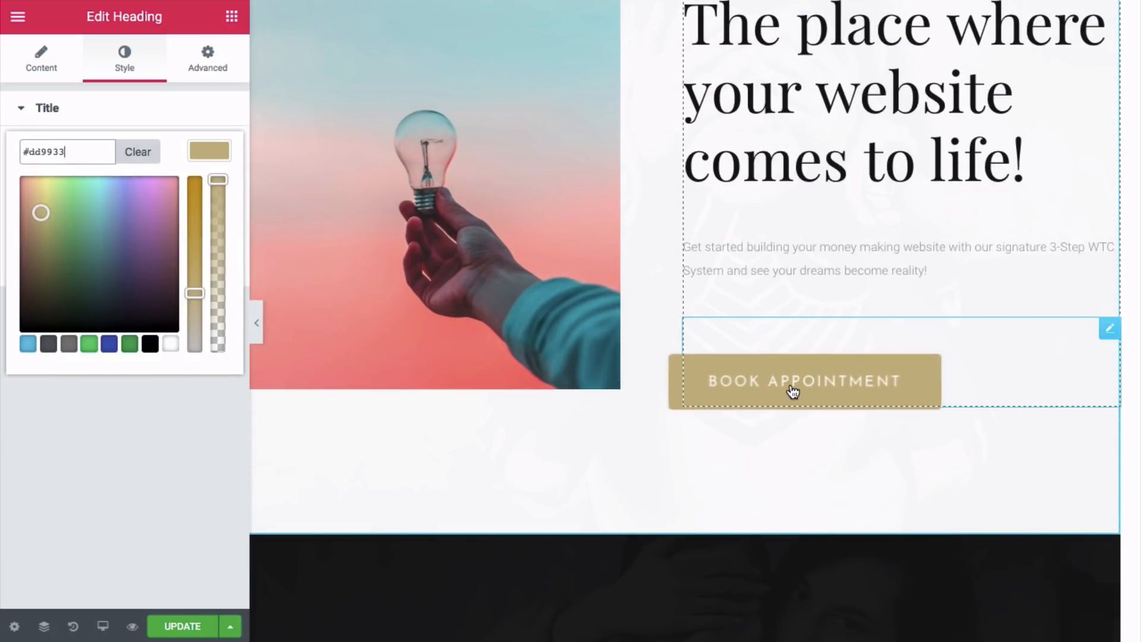
- Change the Book Appointment button label to 'Get Started'
{"action": "left_click", "coordinate": [793, 391]}
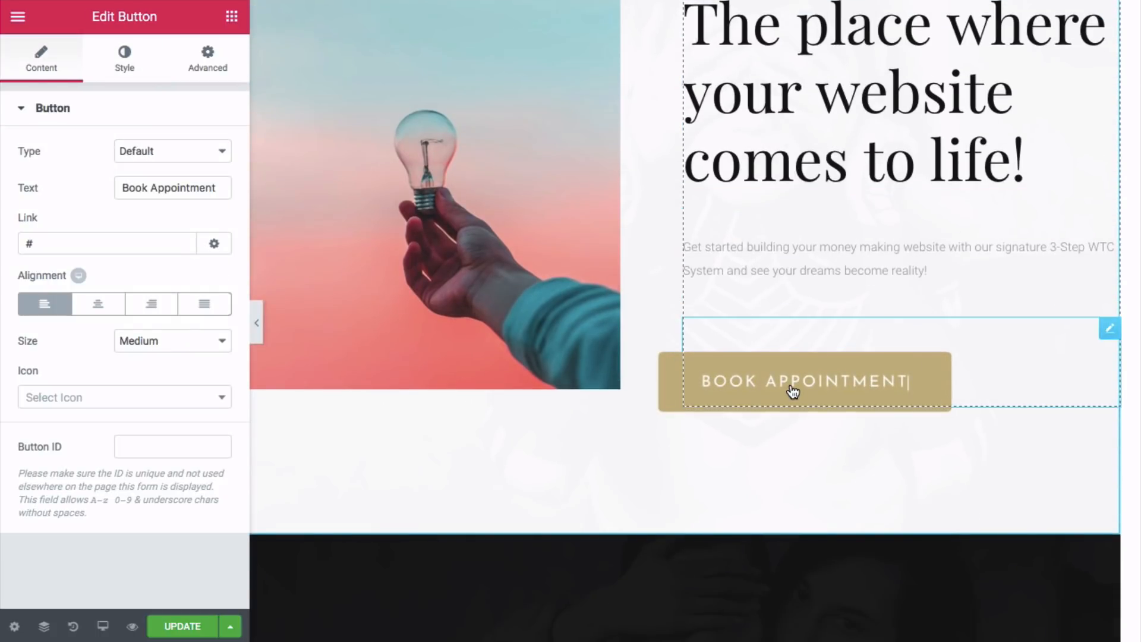
{"action": "triple_click", "coordinate": [203, 189]}
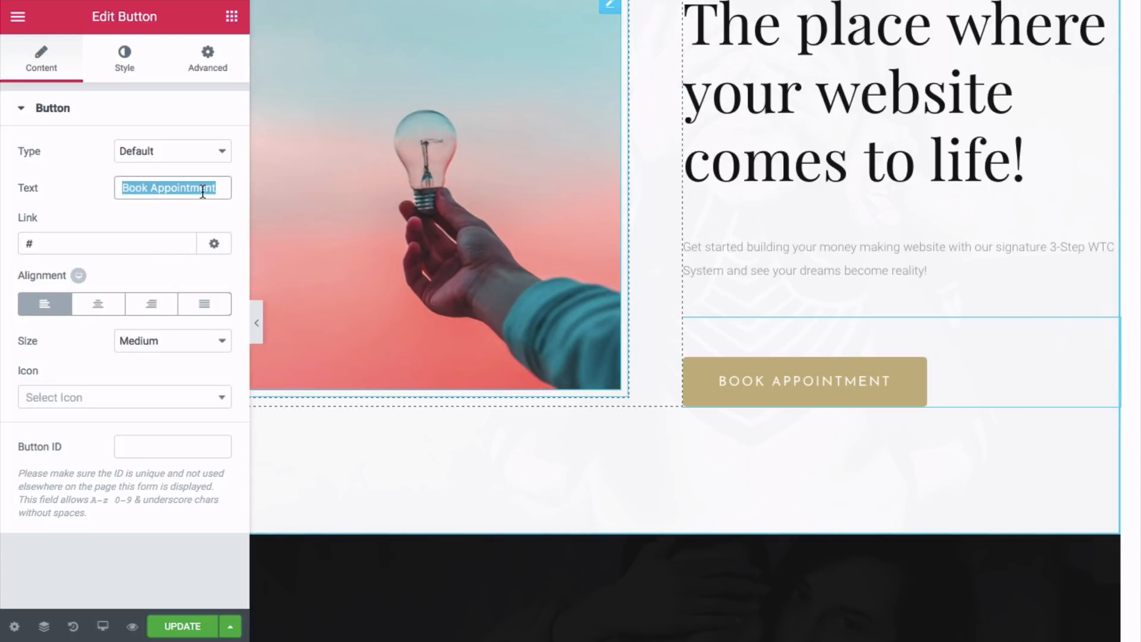
{"action": "key", "text": "BackSpace"}
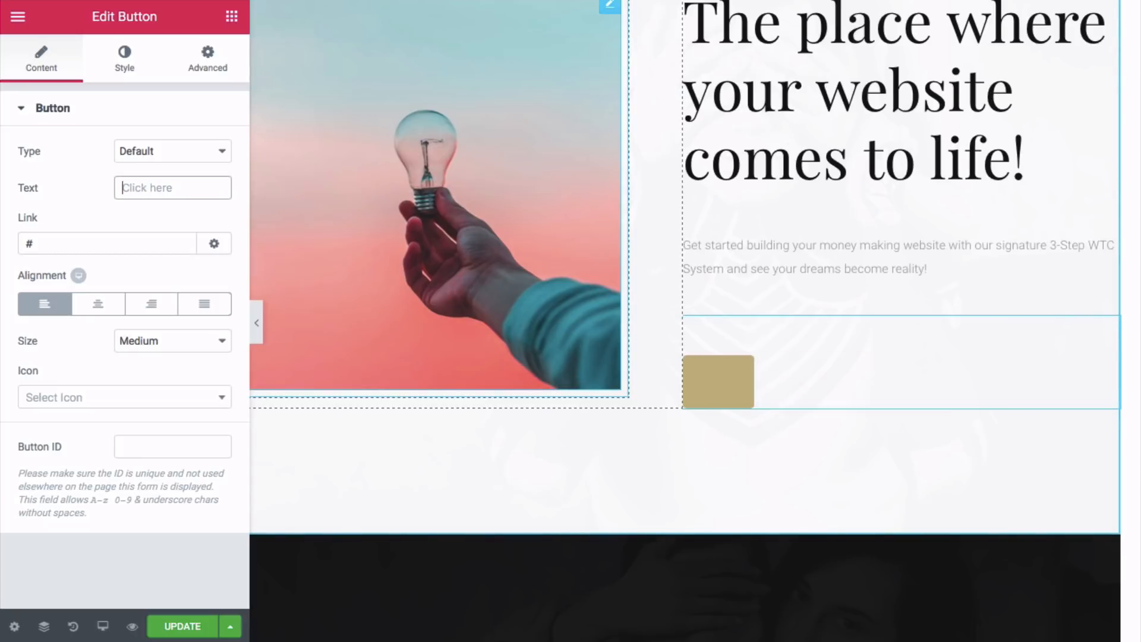
{"action": "type", "text": "Get"}
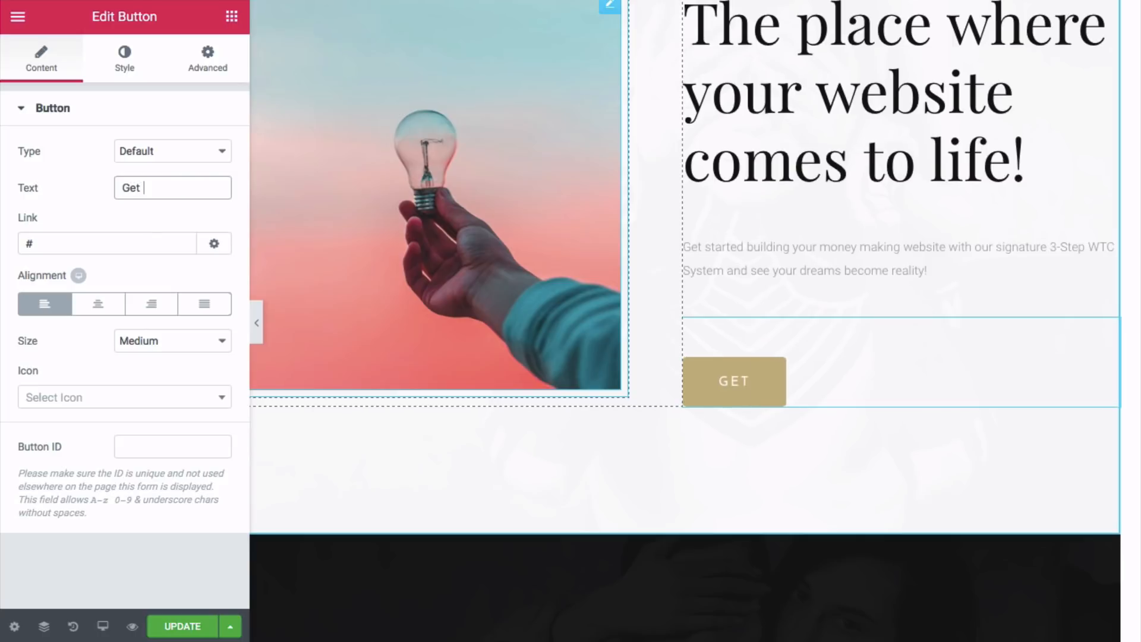
{"action": "type", "text": "Started"}
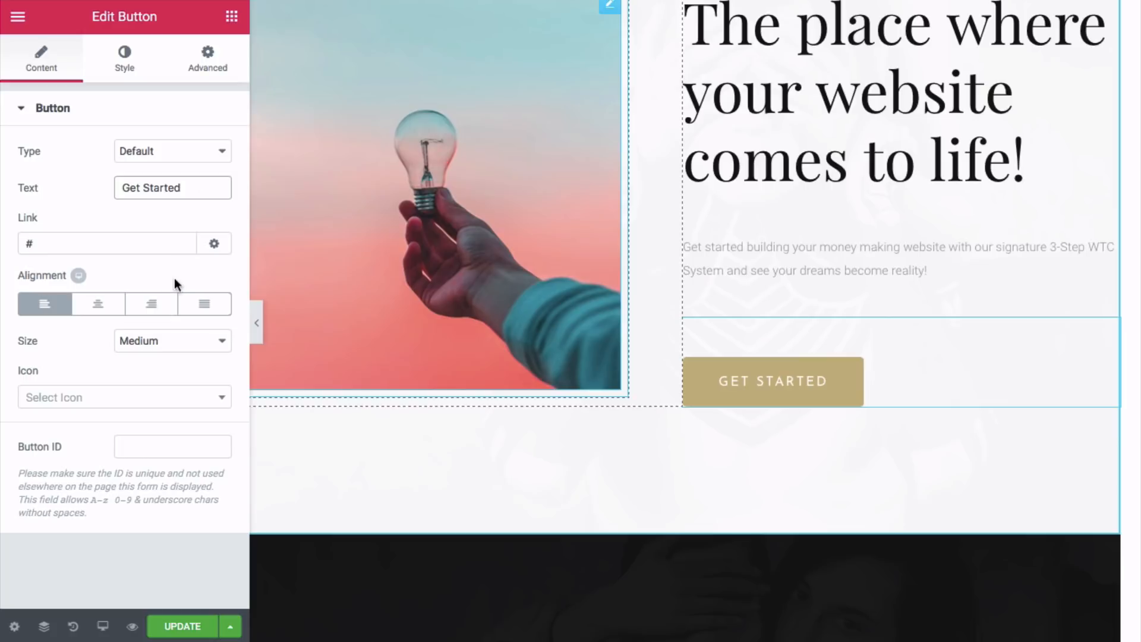
- Set the button's background colour to #dd9933 instead of #c4b583
{"action": "left_click", "coordinate": [130, 68]}
{"action": "left_click", "coordinate": [208, 263]}
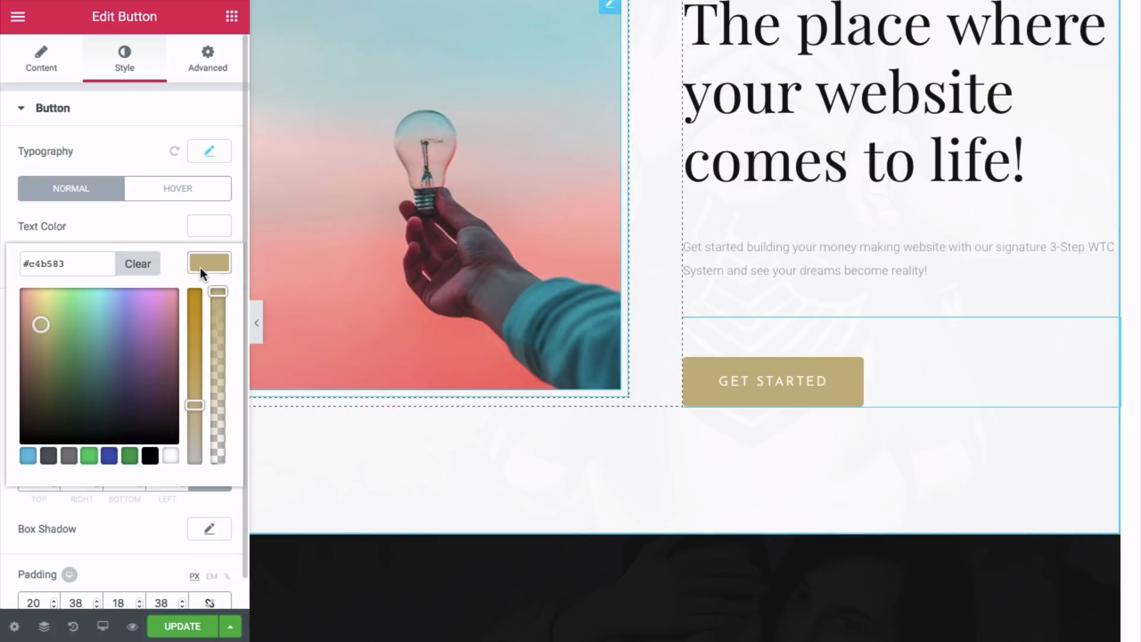
{"action": "triple_click", "coordinate": [50, 260]}
{"action": "right_click", "coordinate": [51, 260]}
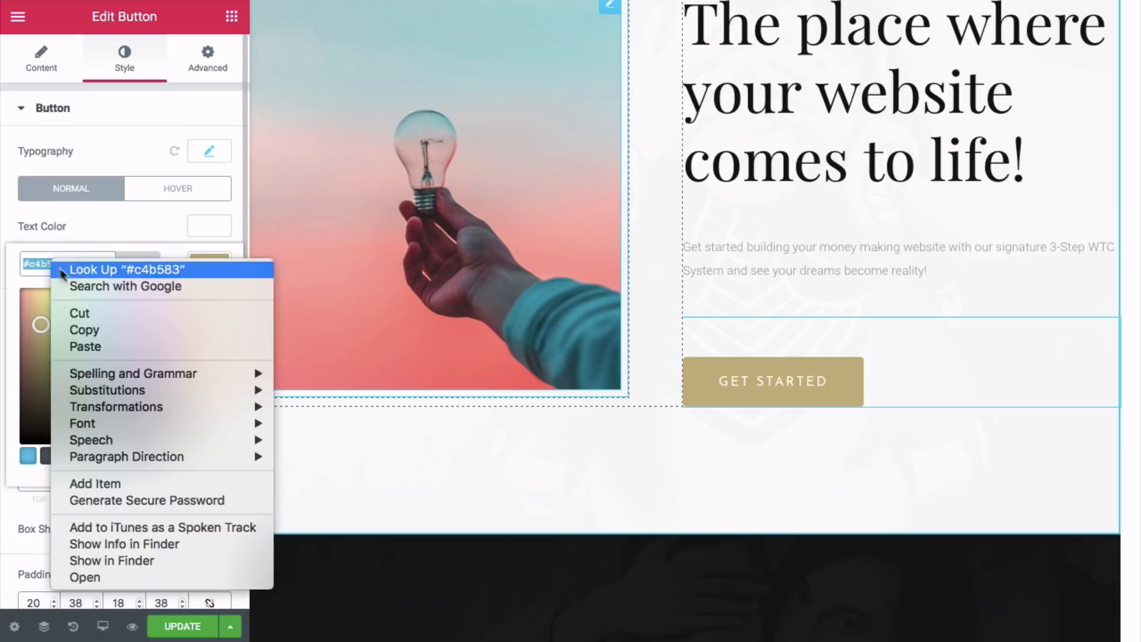
{"action": "left_click", "coordinate": [85, 347]}
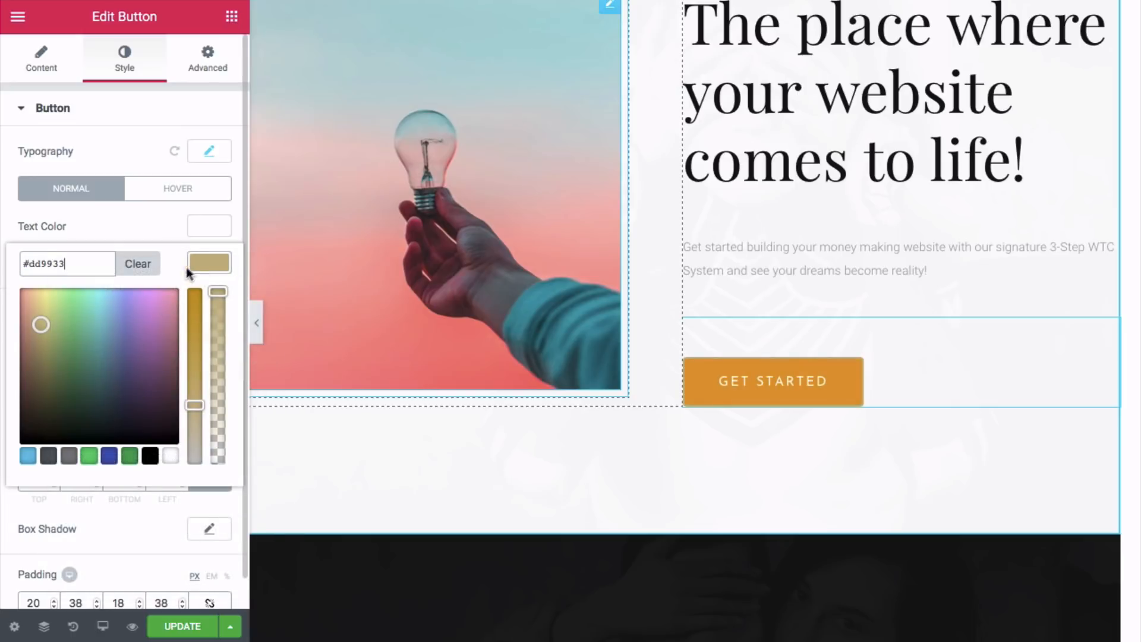
{"action": "scroll", "coordinate": [172, 301], "scroll_direction": "down", "scroll_amount": 1}
{"action": "scroll", "coordinate": [164, 220], "scroll_direction": "up", "scroll_amount": 1}
- Set the button's hover background colour to #dd9933
{"action": "left_click", "coordinate": [172, 196]}
{"action": "left_click", "coordinate": [196, 265]}
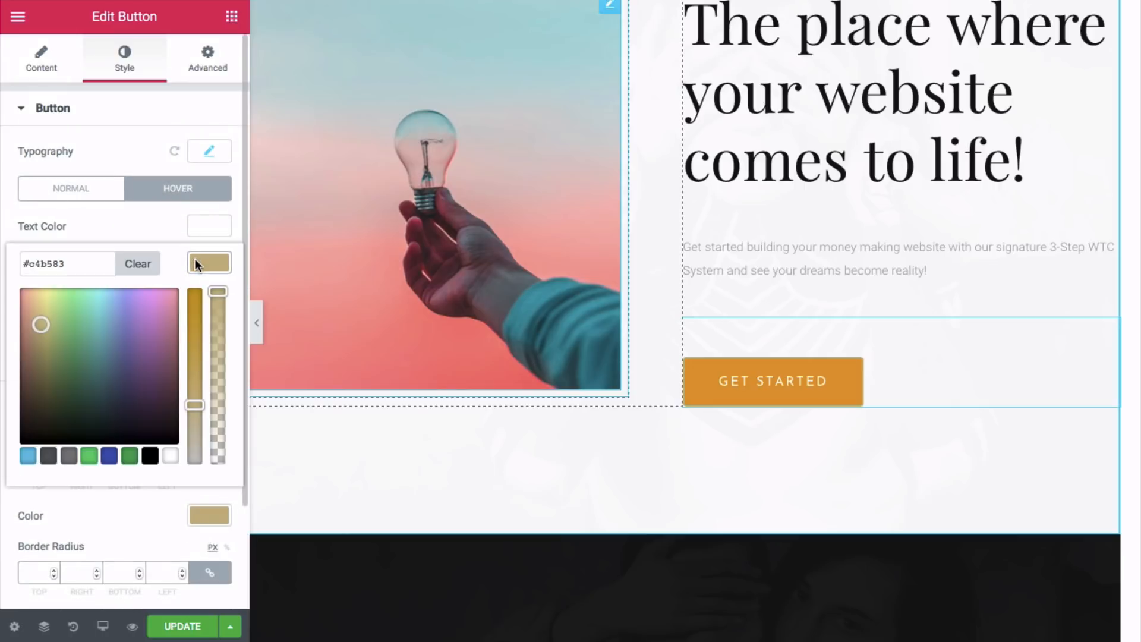
{"action": "double_click", "coordinate": [75, 262]}
{"action": "right_click", "coordinate": [74, 263]}
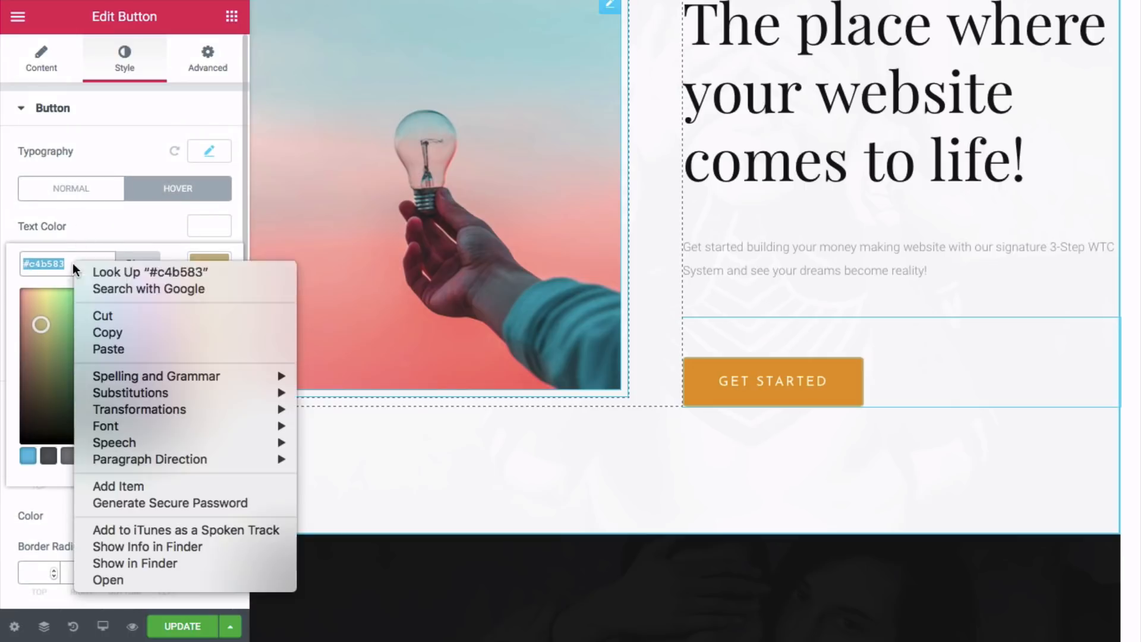
{"action": "left_click", "coordinate": [111, 347]}
- Set the button's hover border colour to #dd9933
{"action": "scroll", "coordinate": [102, 339], "scroll_direction": "down", "scroll_amount": 3}
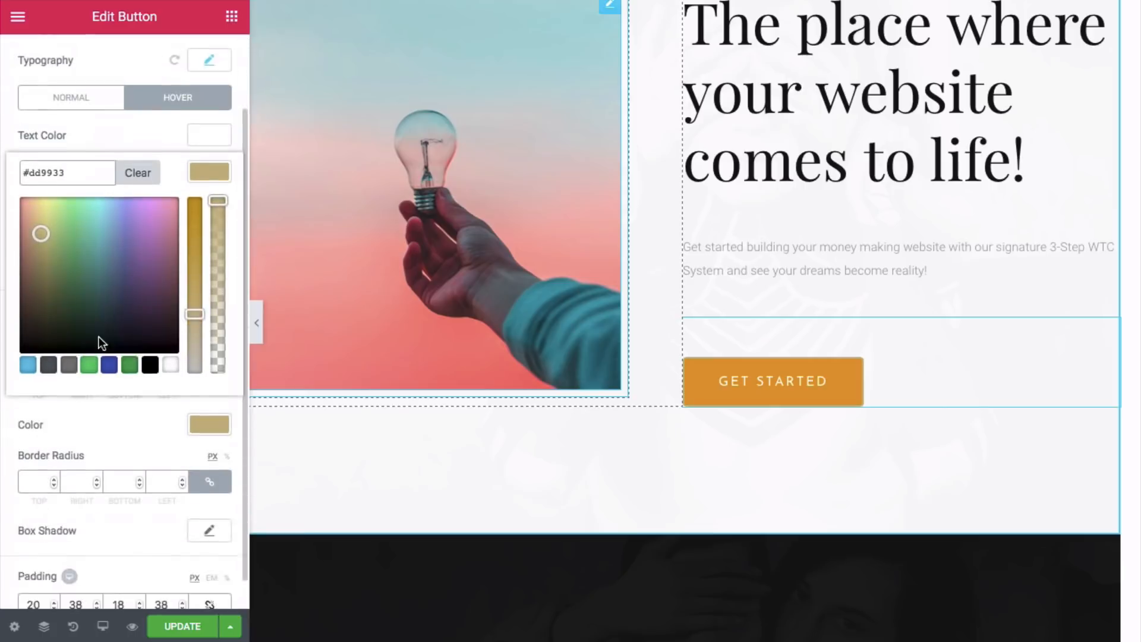
{"action": "left_click", "coordinate": [209, 392]}
{"action": "double_click", "coordinate": [96, 393]}
{"action": "right_click", "coordinate": [79, 393]}
{"action": "left_click", "coordinate": [60, 391]}
{"action": "double_click", "coordinate": [60, 391]}
{"action": "right_click", "coordinate": [59, 392]}
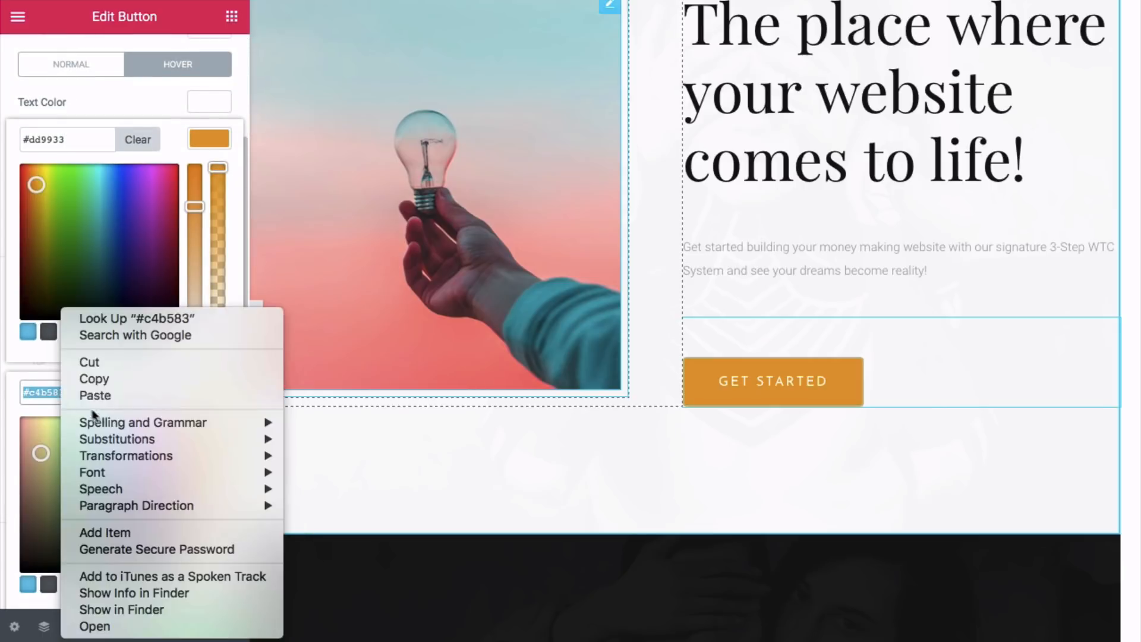
{"action": "left_click", "coordinate": [119, 397]}
{"action": "key", "text": "ctrl+v"}
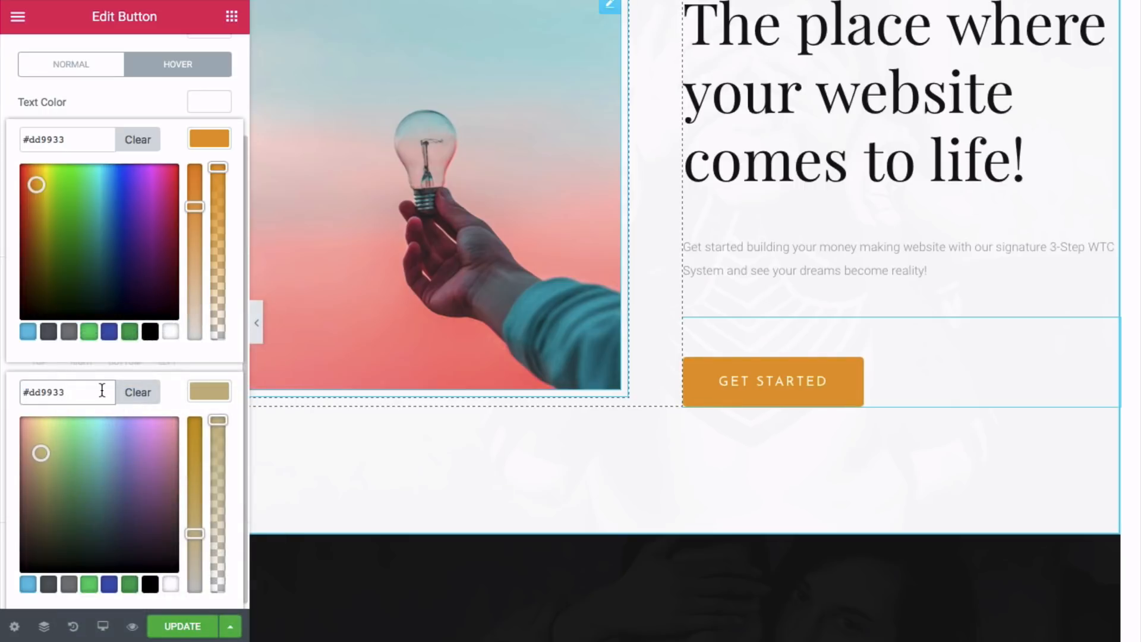
{"action": "scroll", "coordinate": [178, 389], "scroll_direction": "up", "scroll_amount": 1}
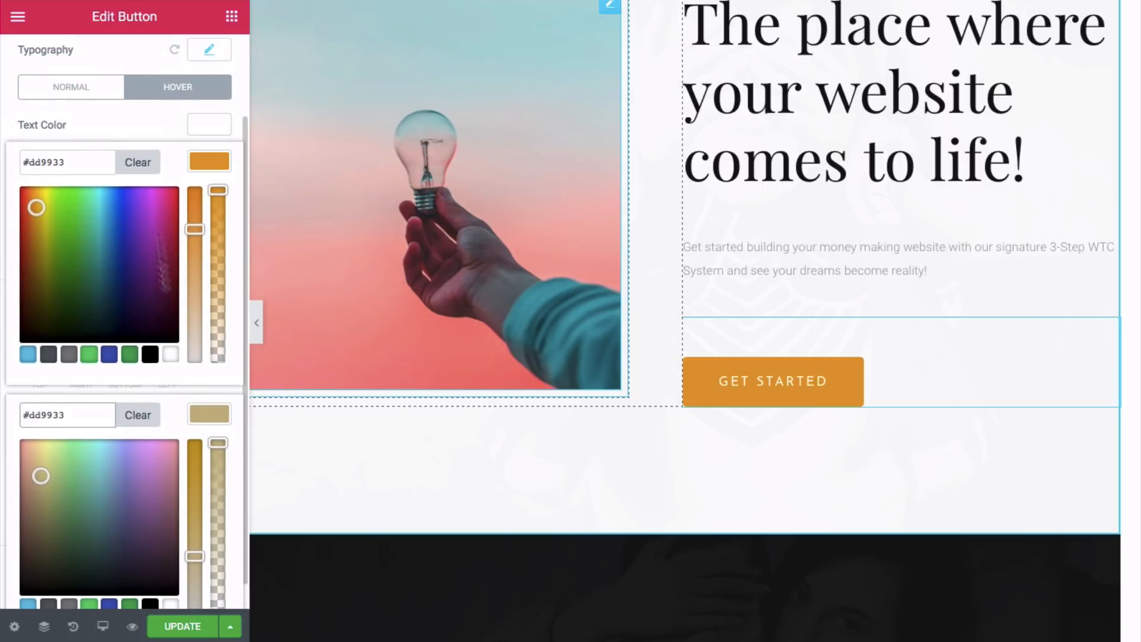
{"action": "left_click", "coordinate": [103, 94]}
- Save the page changes
{"action": "scroll", "coordinate": [763, 366], "scroll_direction": "up", "scroll_amount": 3}
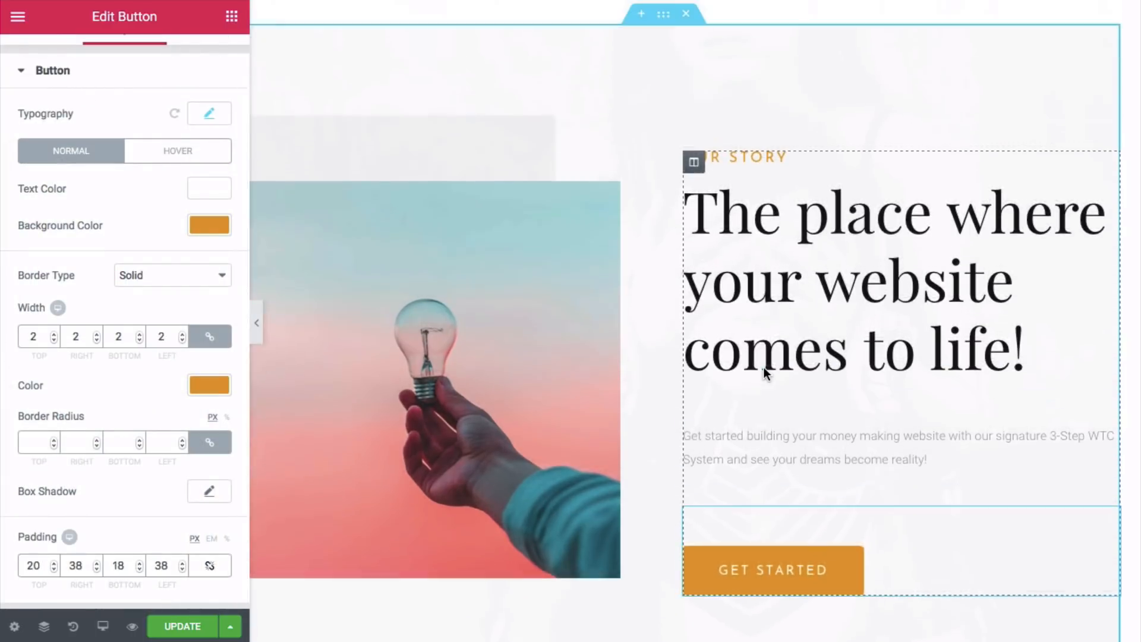
{"action": "scroll", "coordinate": [755, 226], "scroll_direction": "up", "scroll_amount": 3}
{"action": "scroll", "coordinate": [754, 226], "scroll_direction": "down", "scroll_amount": 7}
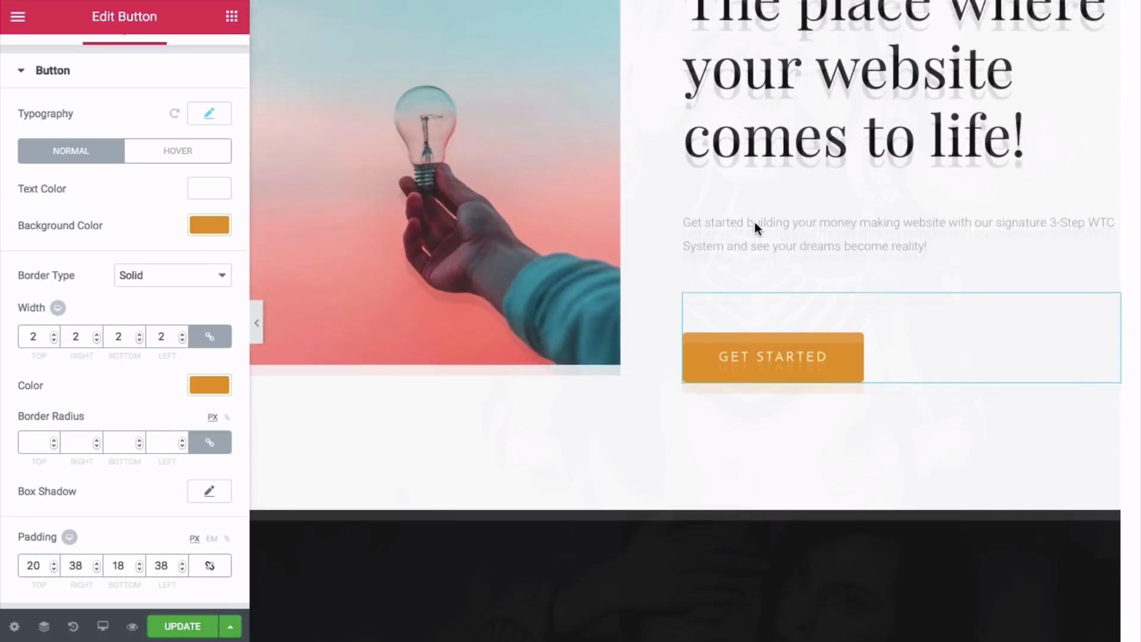
{"action": "scroll", "coordinate": [748, 221], "scroll_direction": "up", "scroll_amount": 6}
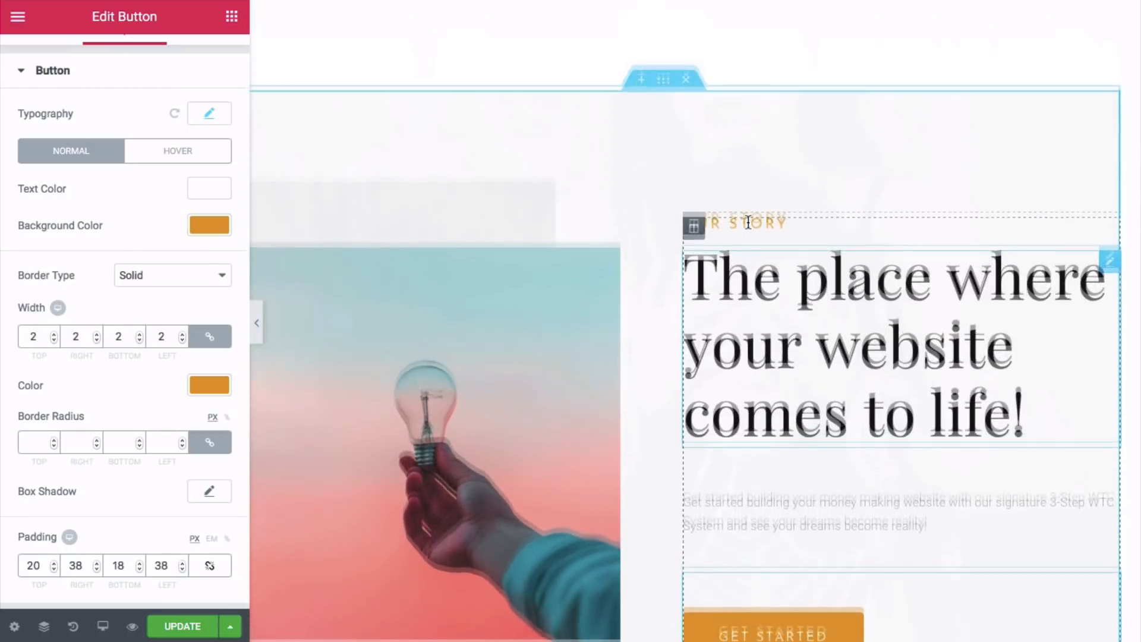
{"action": "left_click", "coordinate": [190, 626]}
- Change the SHARE, LIKE, REPEAT heading's text colour from gold to orange #dd9933
{"action": "scroll", "coordinate": [890, 416], "scroll_direction": "down", "scroll_amount": 7}
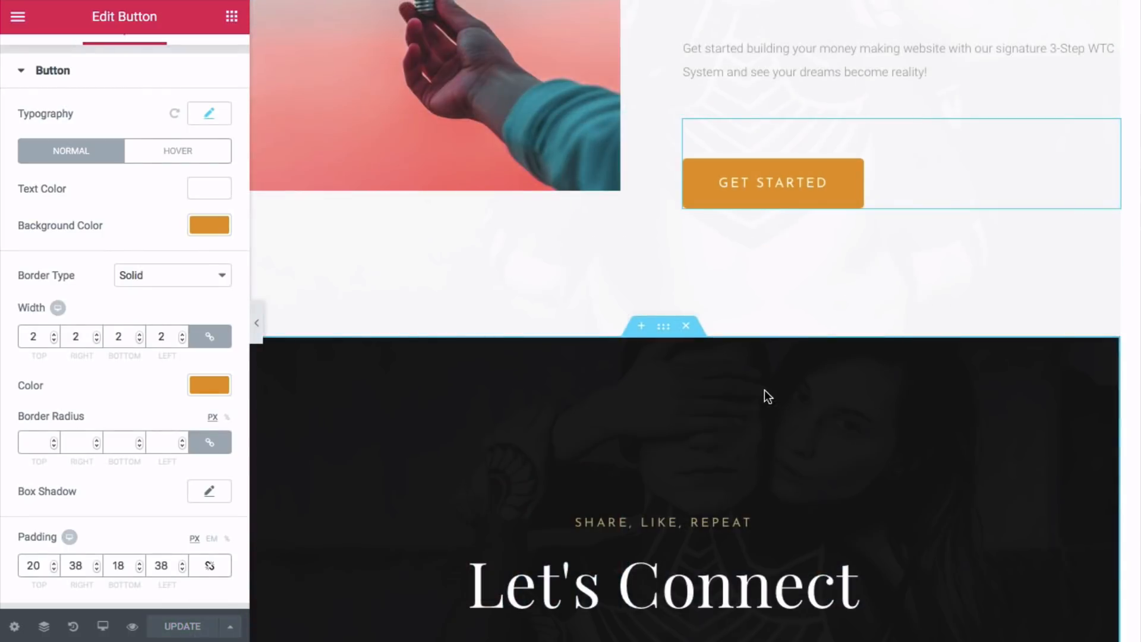
{"action": "scroll", "coordinate": [764, 390], "scroll_direction": "down", "scroll_amount": 4}
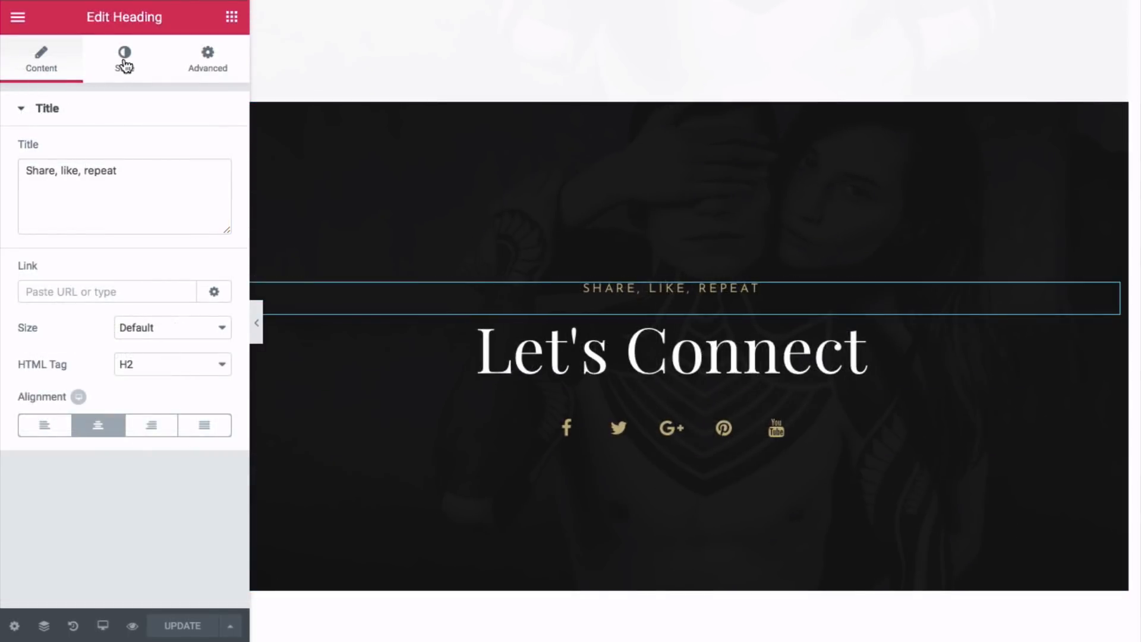
{"action": "left_click", "coordinate": [124, 62]}
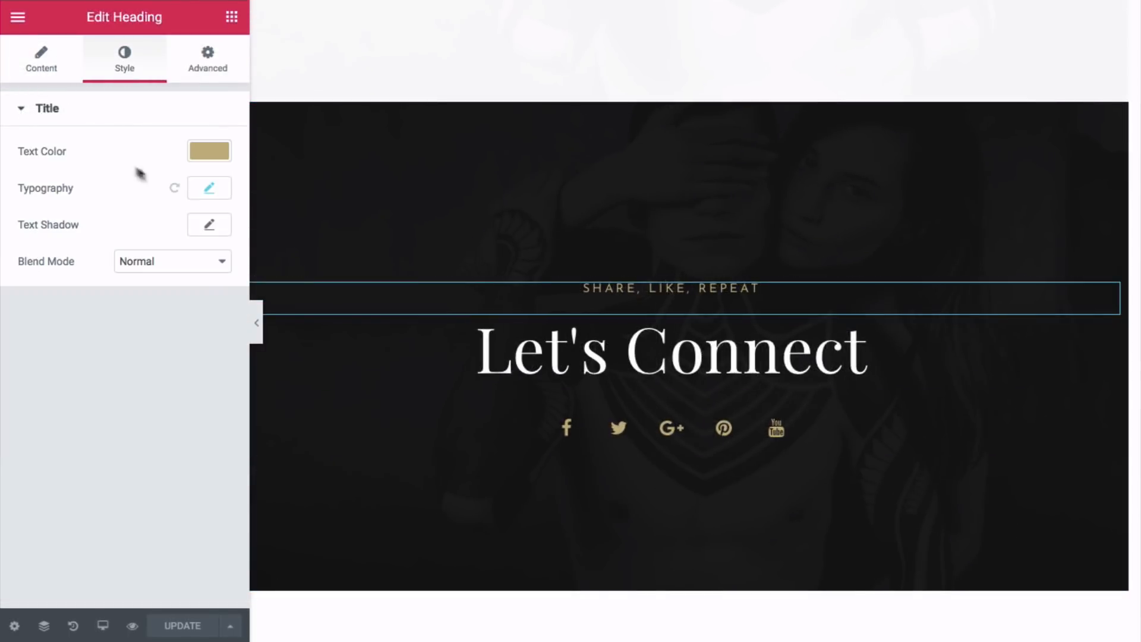
{"action": "left_click", "coordinate": [219, 155]}
{"action": "triple_click", "coordinate": [50, 152]}
{"action": "right_click", "coordinate": [50, 153]}
{"action": "left_click", "coordinate": [81, 240]}
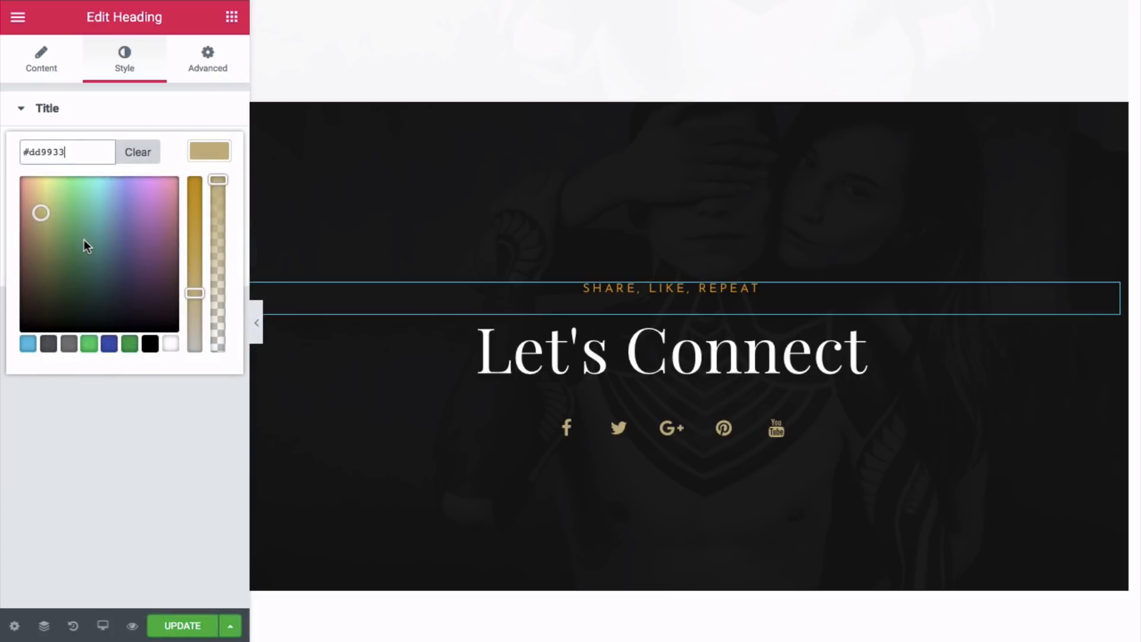
- Set the Let's Connect social icons' secondary colour to #dd9933
{"action": "left_click", "coordinate": [602, 435]}
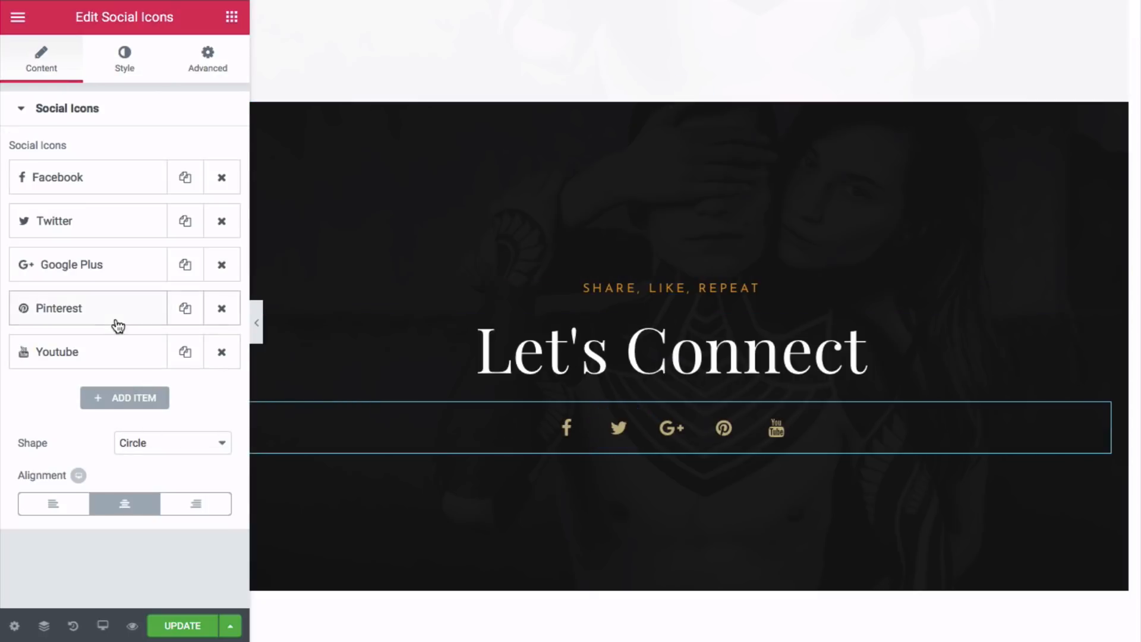
{"action": "left_click", "coordinate": [129, 65]}
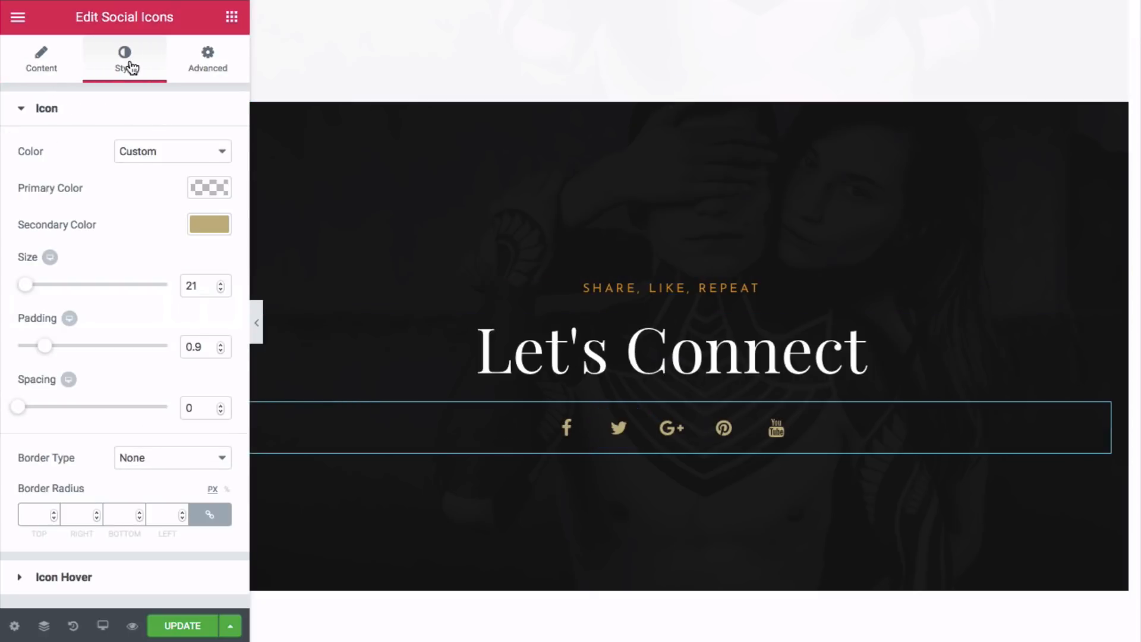
{"action": "left_click", "coordinate": [195, 224]}
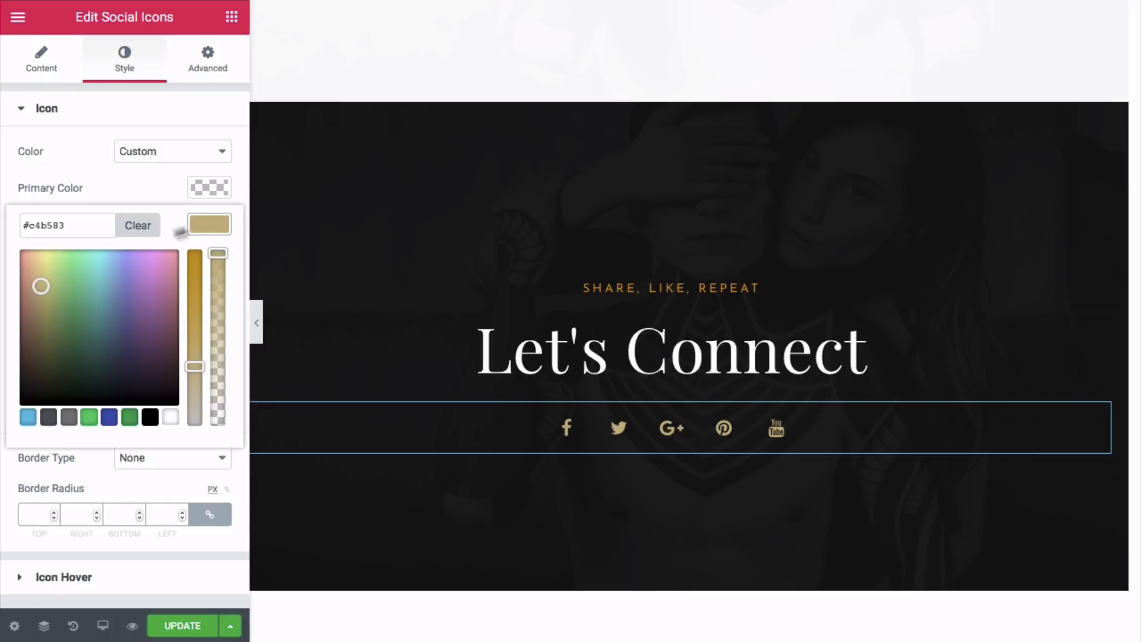
{"action": "right_click", "coordinate": [47, 228]}
{"action": "left_click", "coordinate": [90, 312]}
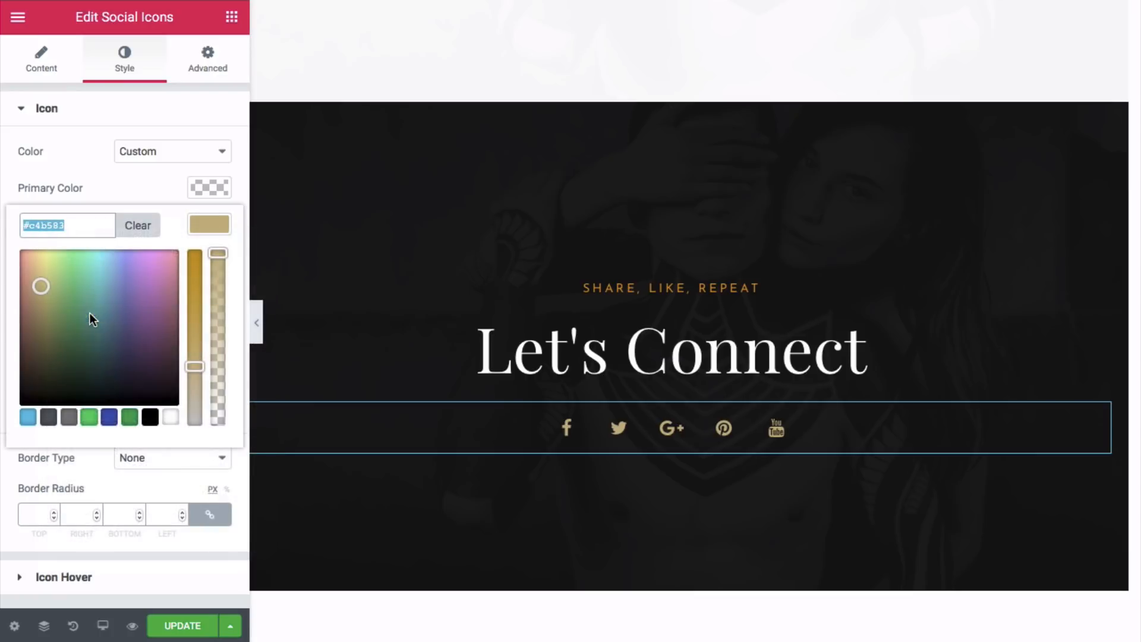
{"action": "left_click", "coordinate": [171, 219]}
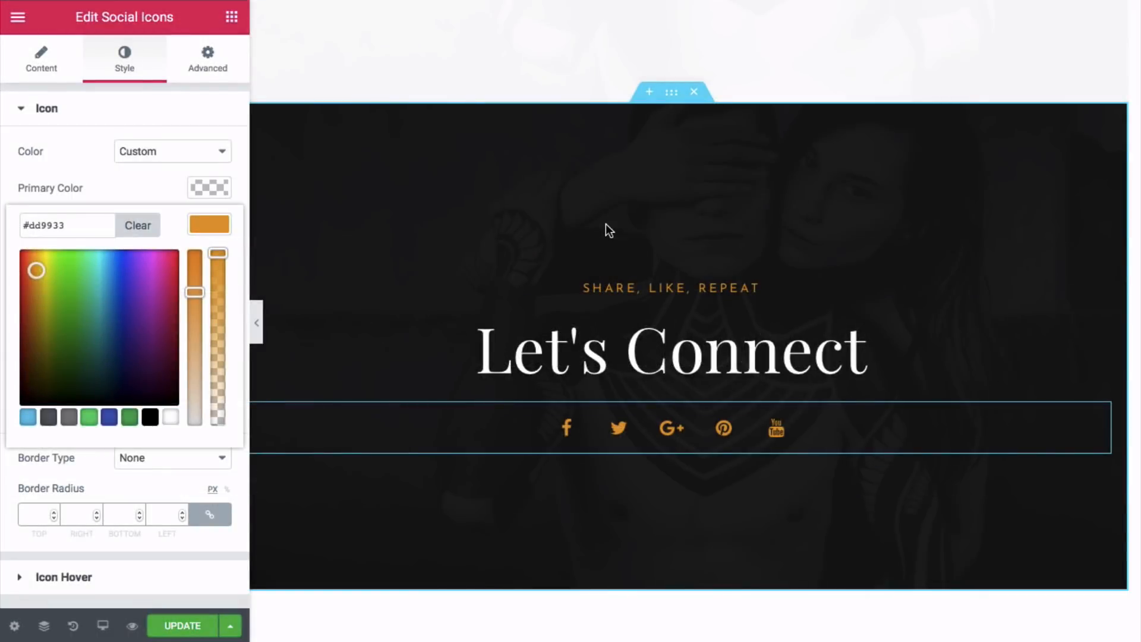
- Swap the Let's Connect background for video_home_1.png, uploaded from the Footer folder
{"action": "left_click", "coordinate": [671, 102]}
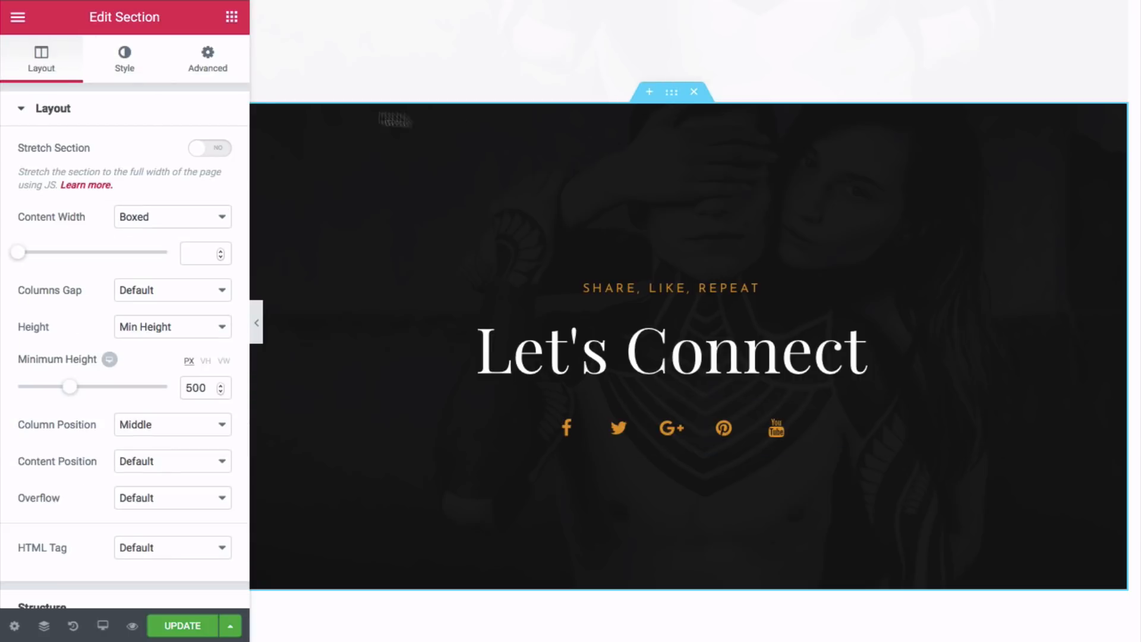
{"action": "left_click", "coordinate": [127, 64]}
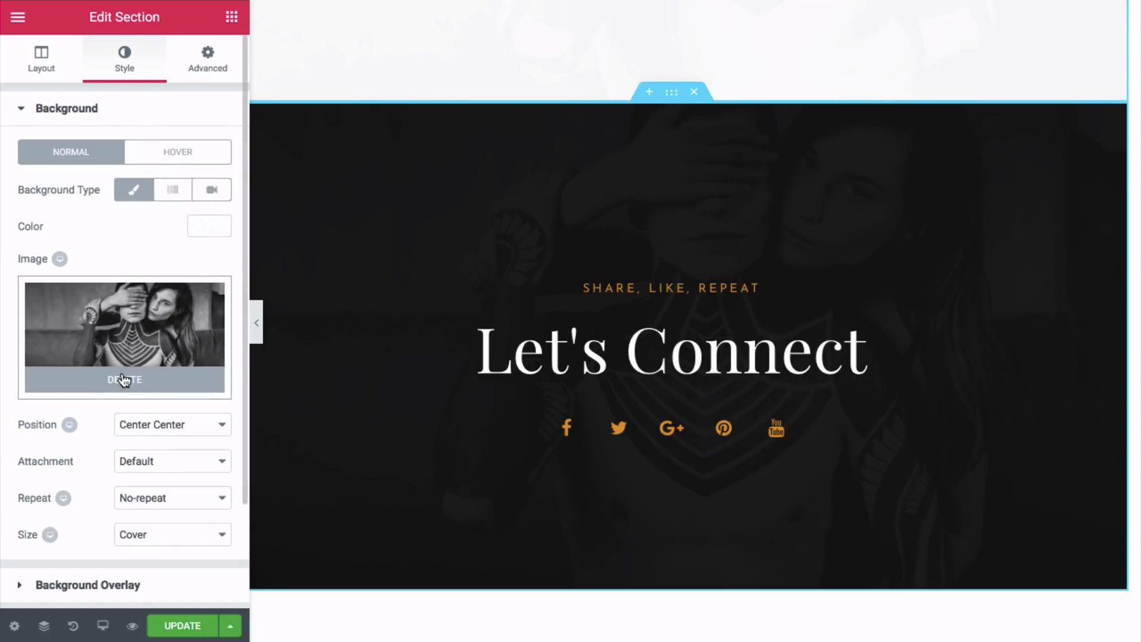
{"action": "left_click", "coordinate": [123, 380]}
{"action": "left_click", "coordinate": [128, 344]}
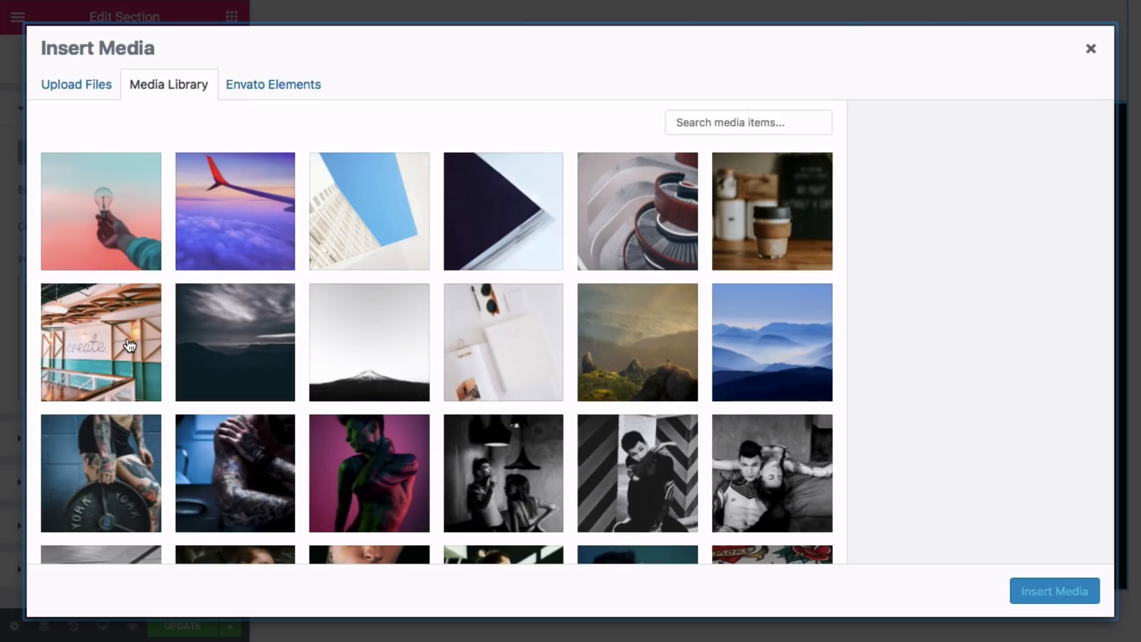
{"action": "left_click", "coordinate": [101, 89]}
{"action": "left_click", "coordinate": [579, 334]}
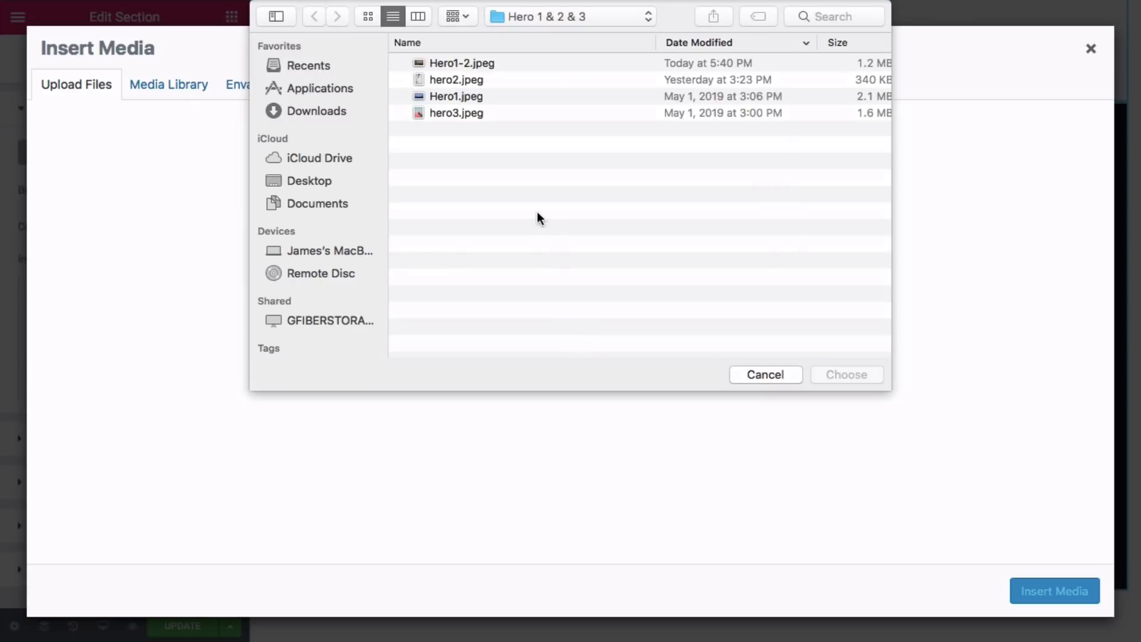
{"action": "left_click", "coordinate": [594, 18]}
{"action": "left_click", "coordinate": [590, 34]}
{"action": "double_click", "coordinate": [469, 113]}
{"action": "left_click", "coordinate": [495, 64]}
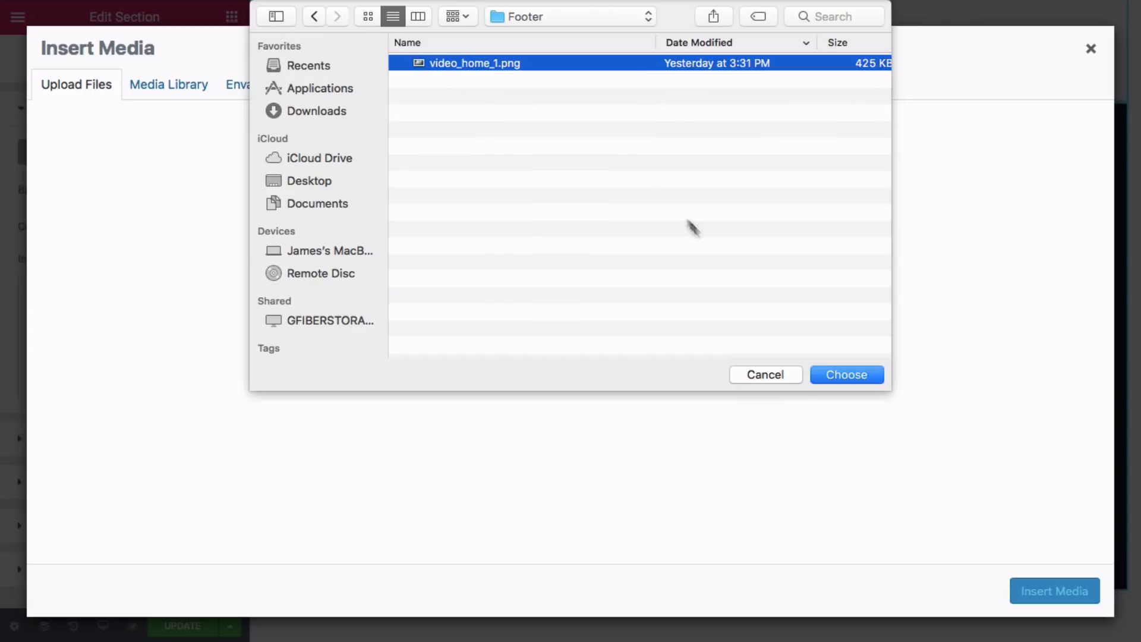
{"action": "left_click", "coordinate": [846, 374]}
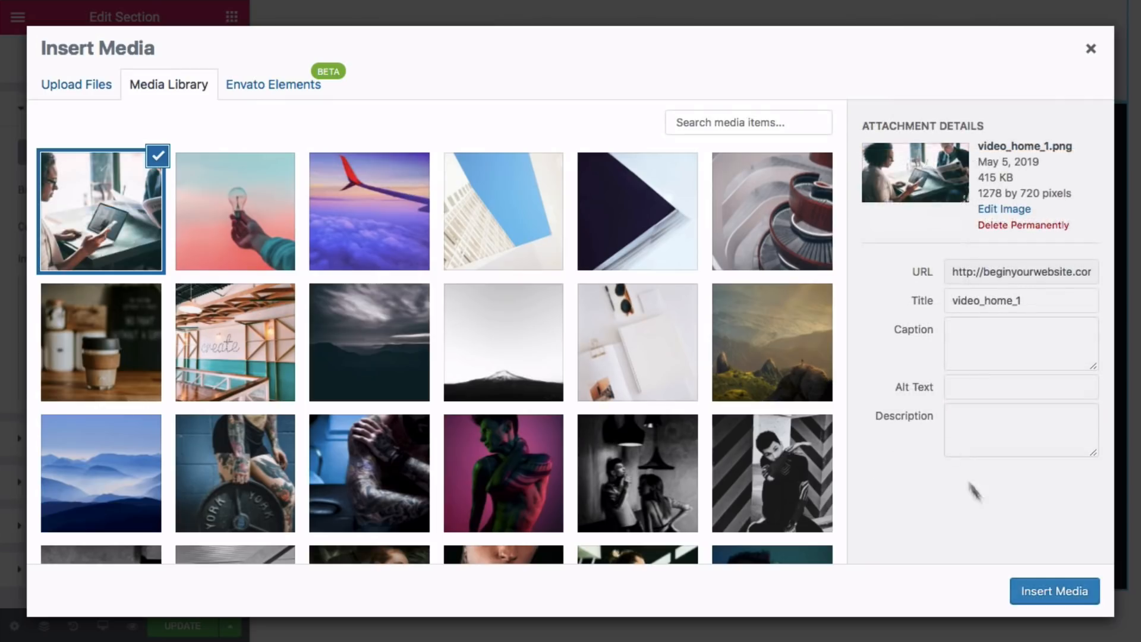
{"action": "left_click", "coordinate": [1063, 596]}
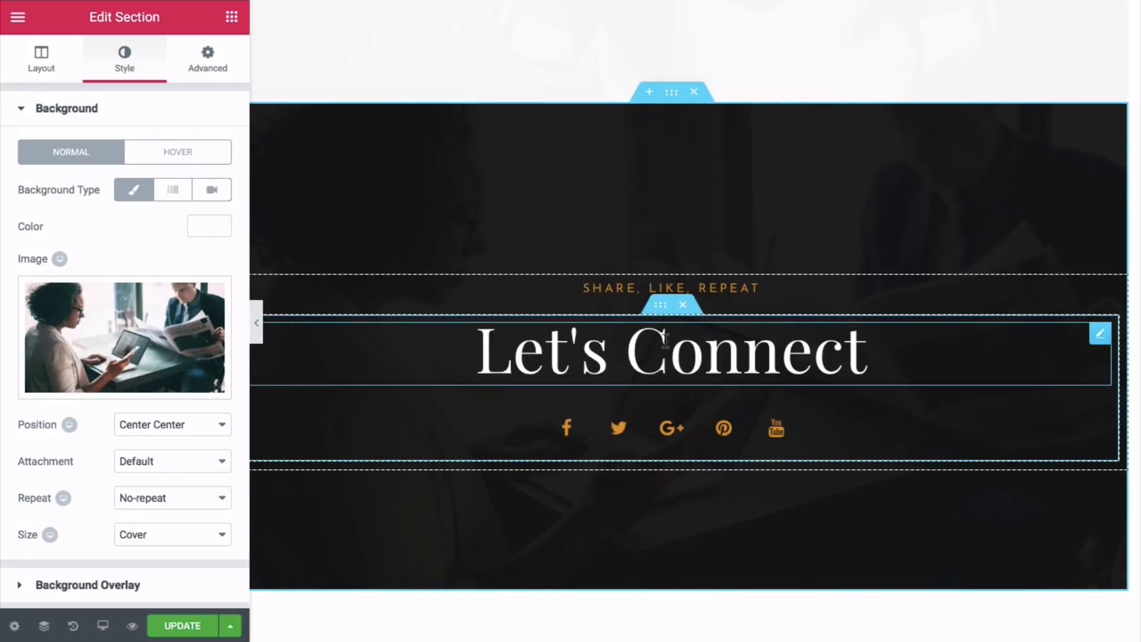
- Open the social icons' list, focus the Facebook link field, then expand the Twitter item
{"action": "scroll", "coordinate": [665, 340], "scroll_direction": "up", "scroll_amount": 3}
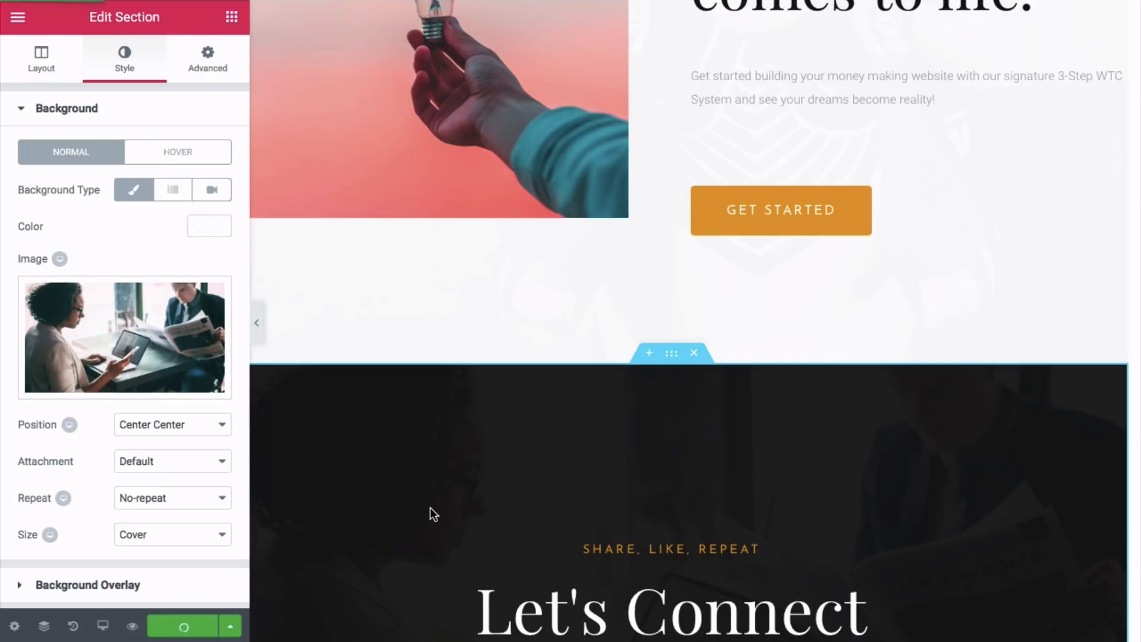
{"action": "scroll", "coordinate": [430, 508], "scroll_direction": "down", "scroll_amount": 3}
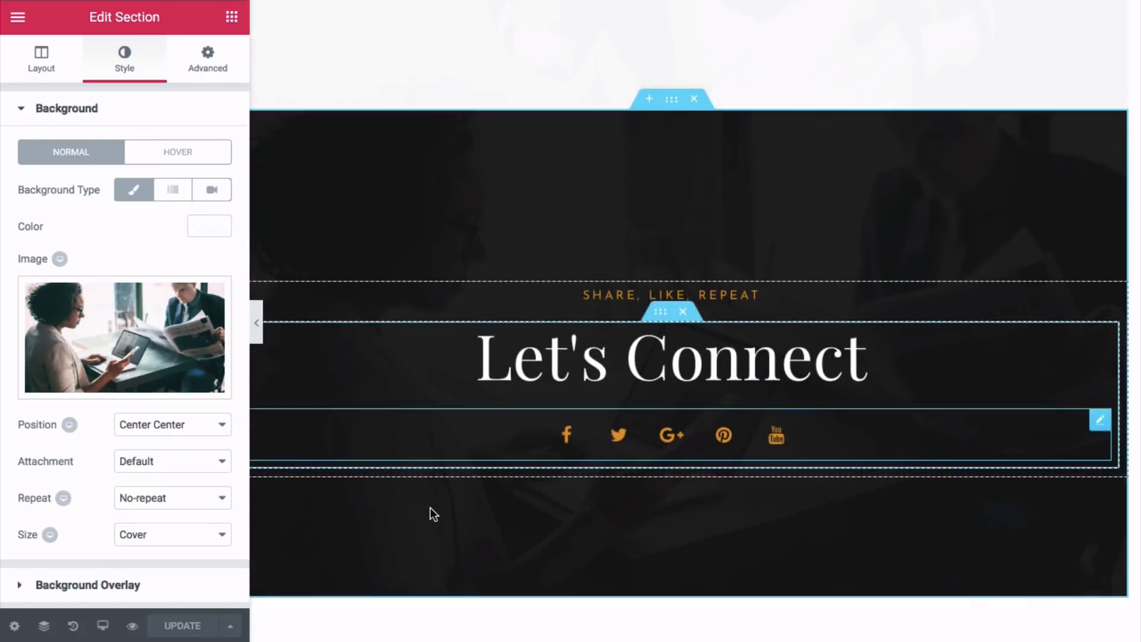
{"action": "left_click", "coordinate": [572, 442]}
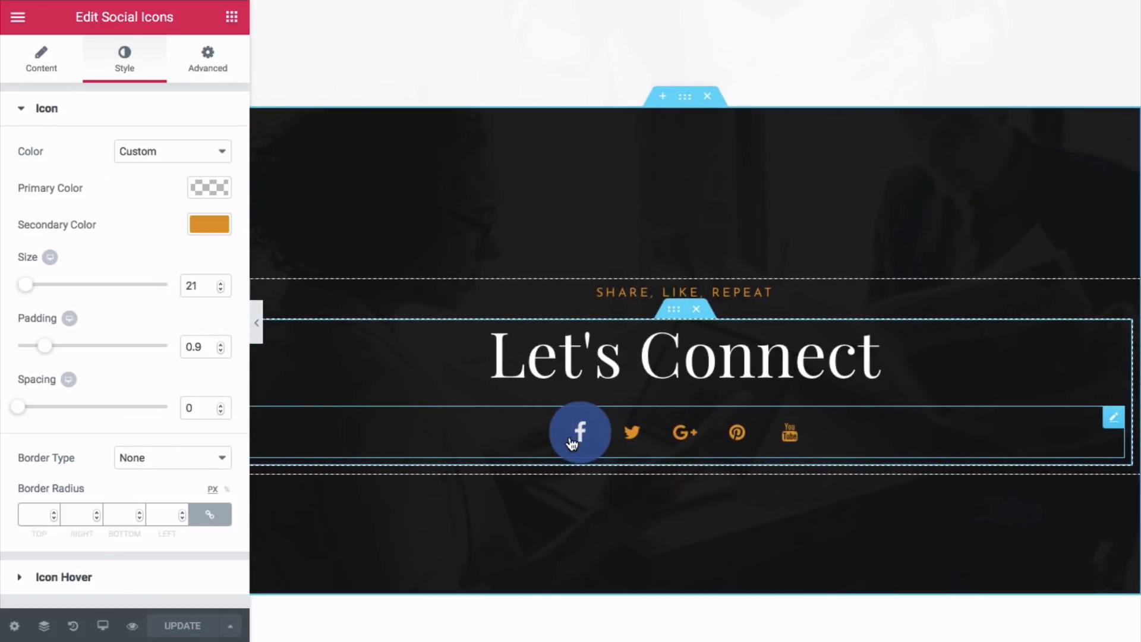
{"action": "left_click", "coordinate": [54, 70]}
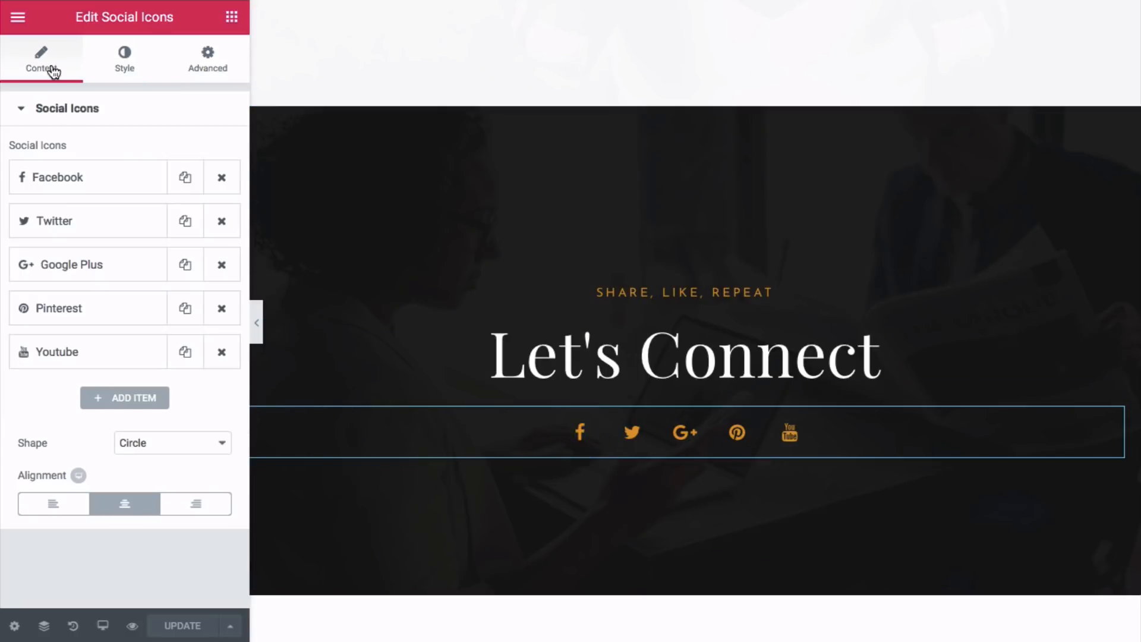
{"action": "left_click", "coordinate": [92, 188]}
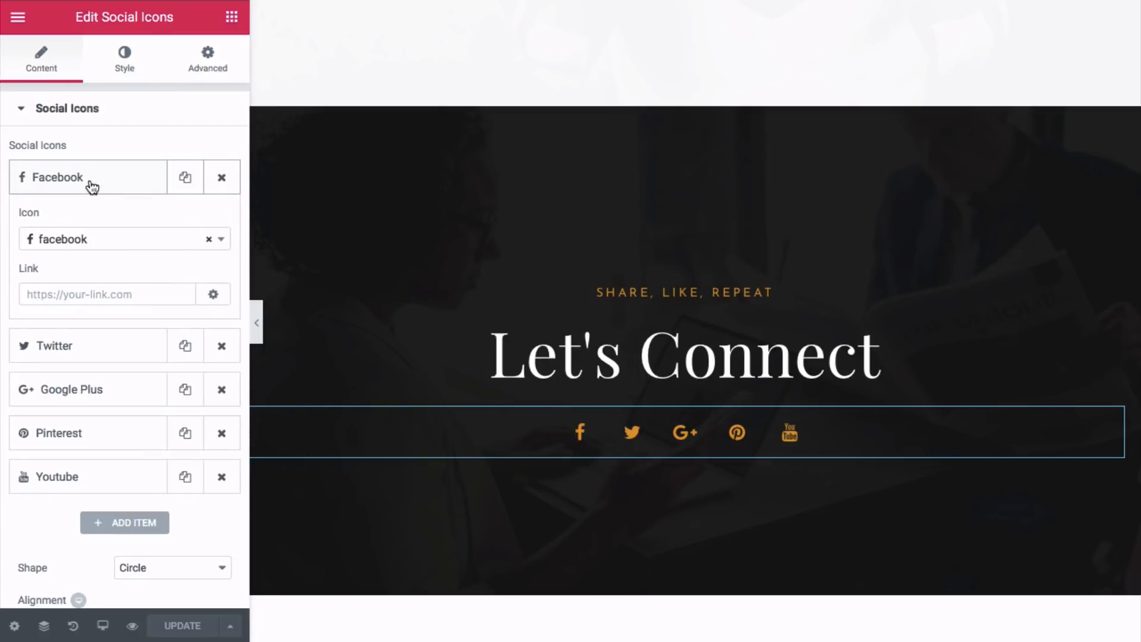
{"action": "left_click", "coordinate": [78, 297]}
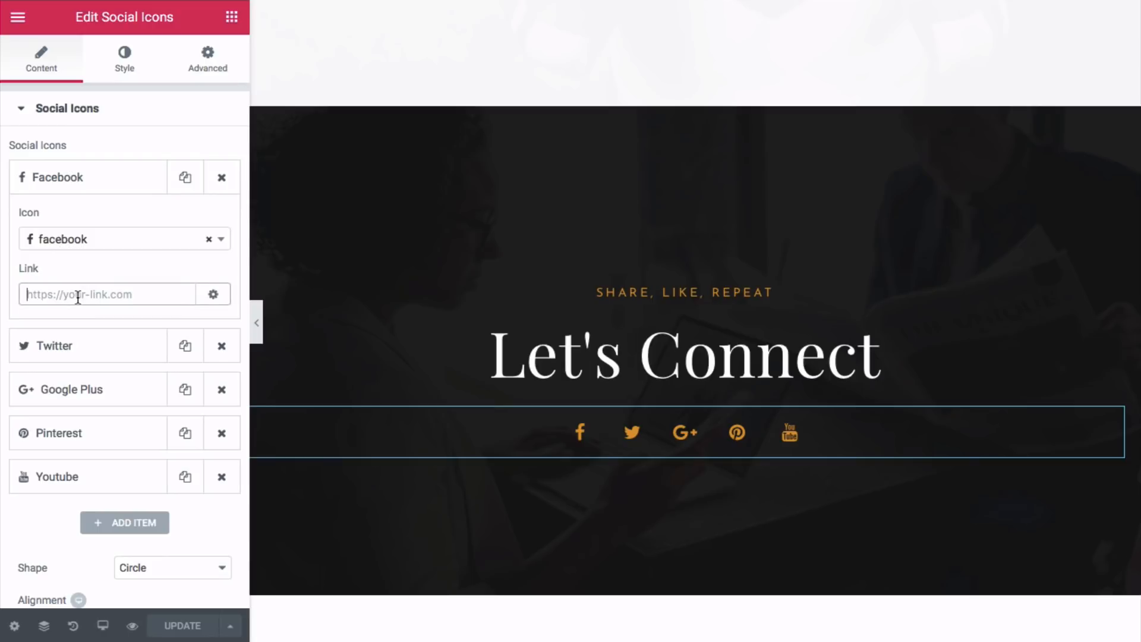
{"action": "left_click", "coordinate": [92, 353]}
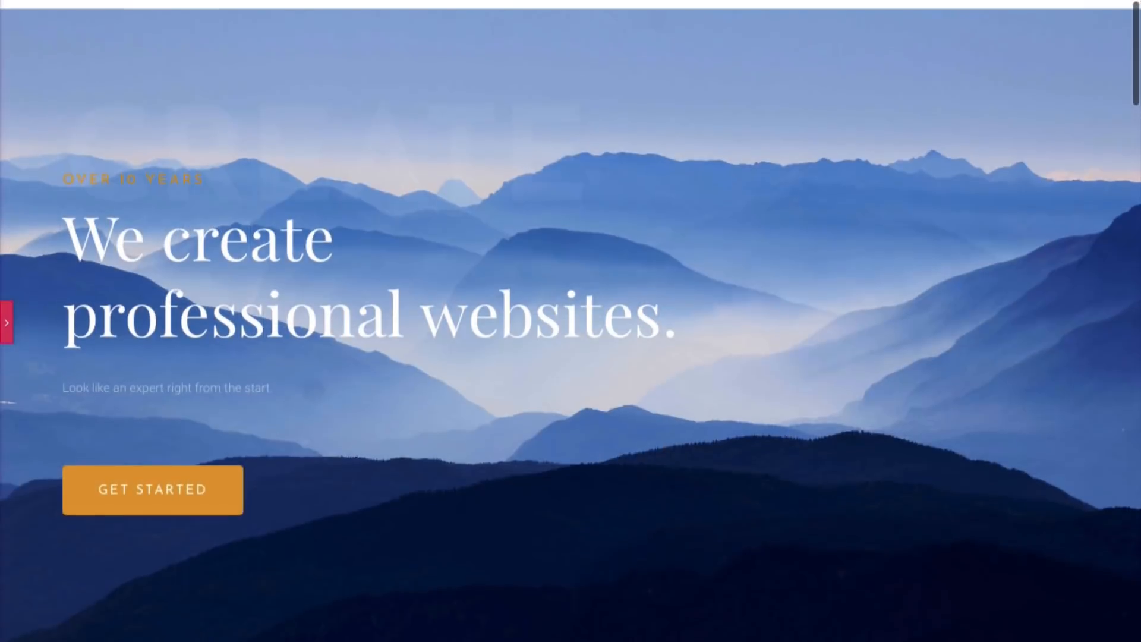
- Scroll the preview to the bottom of the page and back up to the mountain hero
{"action": "scroll", "coordinate": [571, 320], "scroll_direction": "down", "scroll_amount": 10}
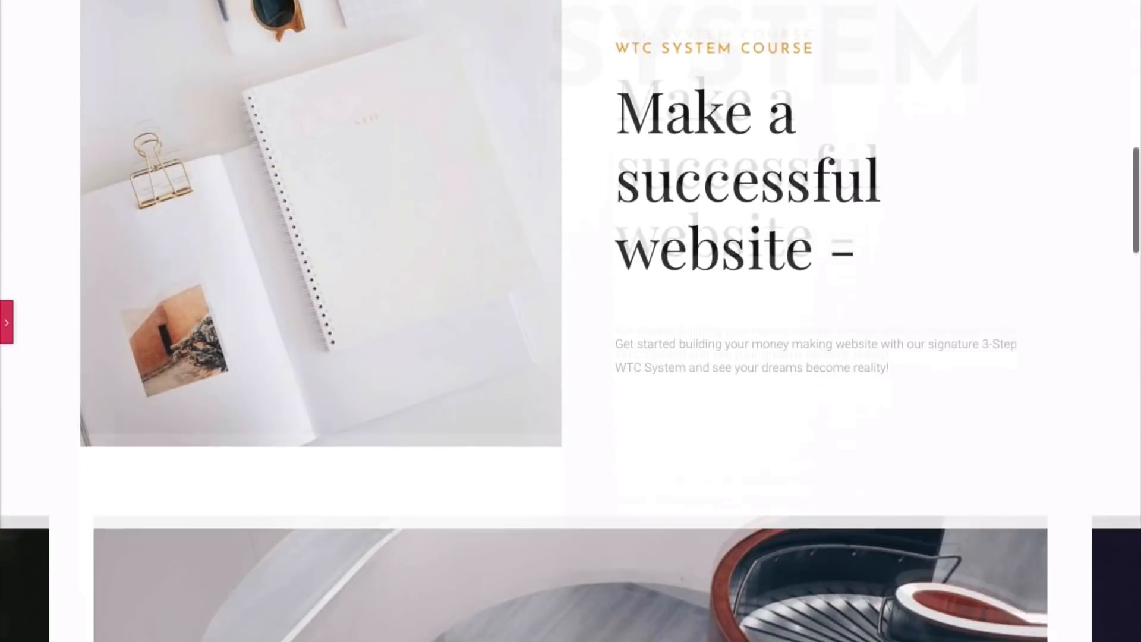
{"action": "scroll", "coordinate": [571, 320], "scroll_direction": "down", "scroll_amount": 10}
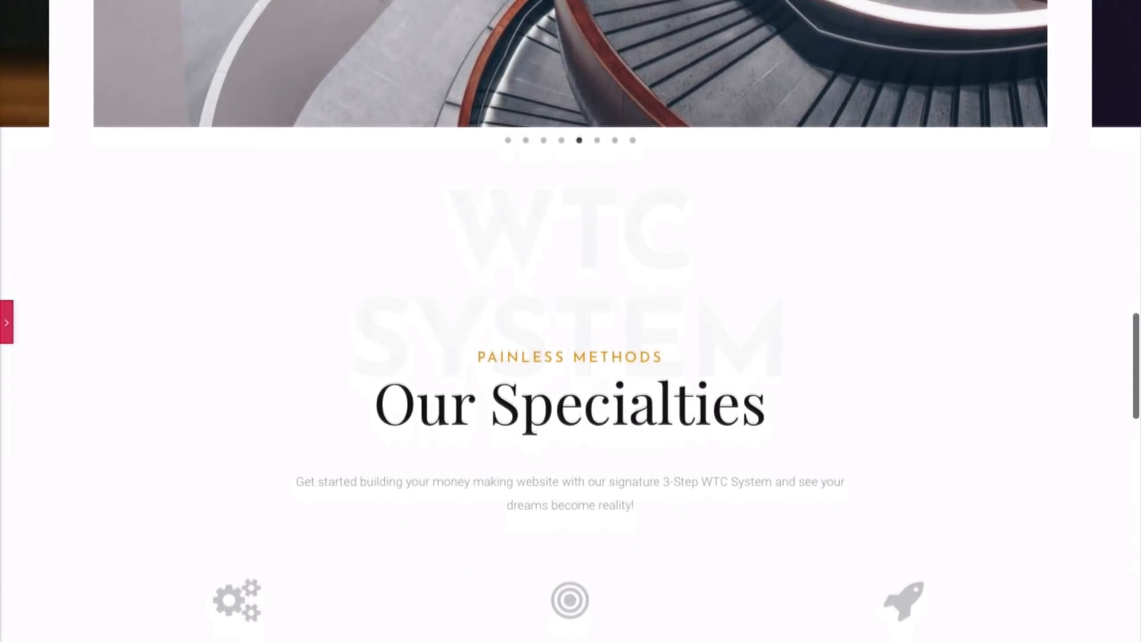
{"action": "scroll", "coordinate": [570, 321], "scroll_direction": "down", "scroll_amount": 10}
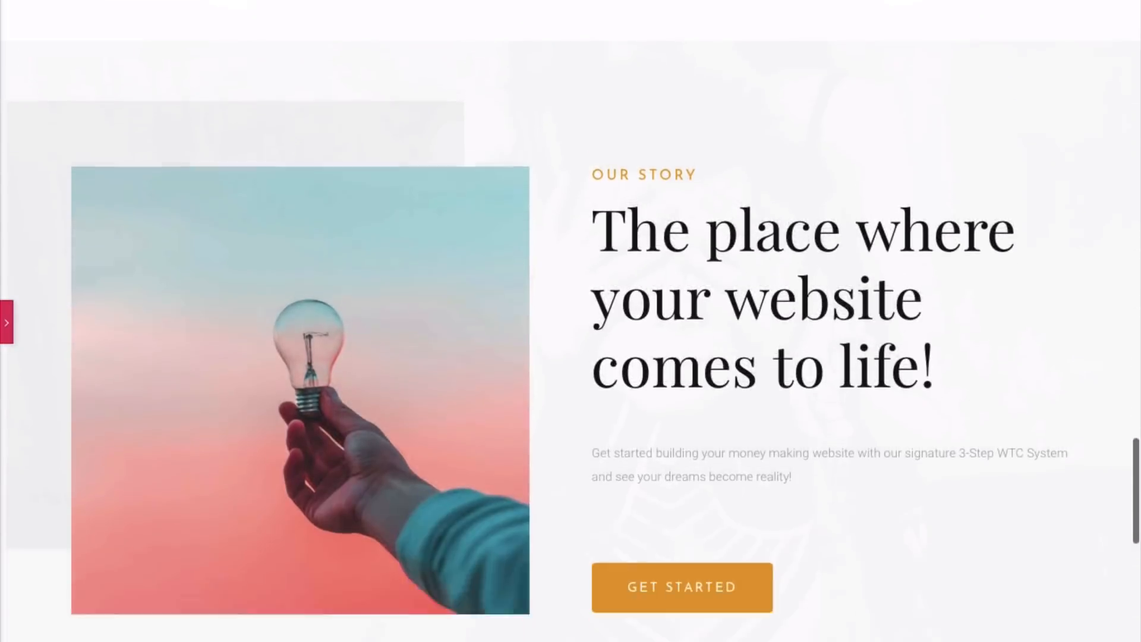
{"action": "scroll", "coordinate": [571, 321], "scroll_direction": "down", "scroll_amount": 5}
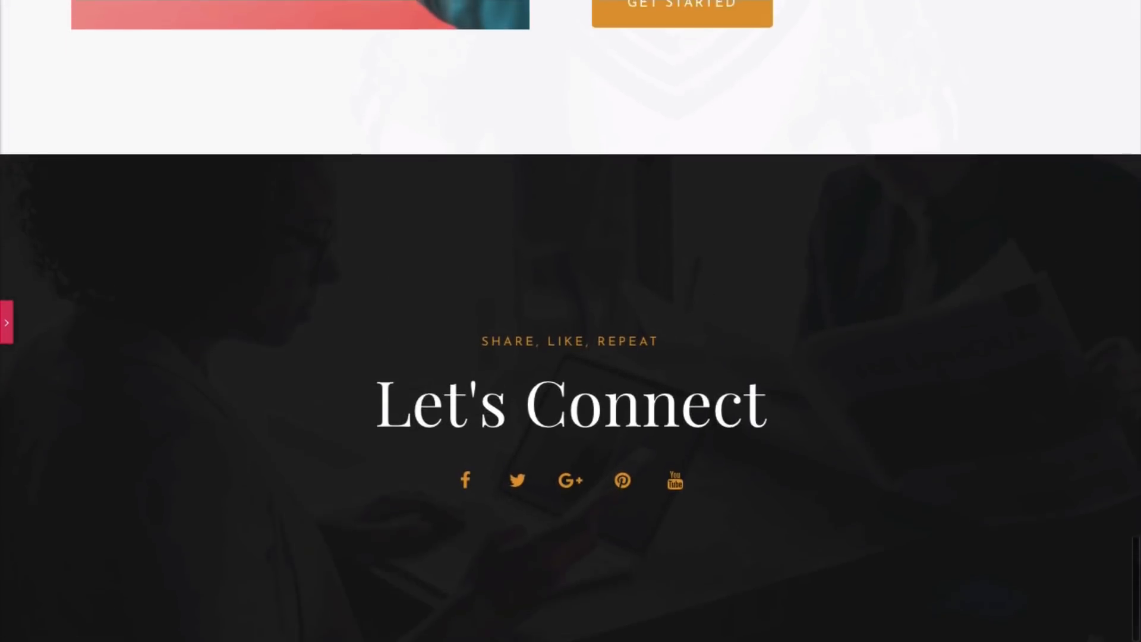
{"action": "scroll", "coordinate": [571, 321], "scroll_direction": "up", "scroll_amount": 12}
{"action": "scroll", "coordinate": [570, 321], "scroll_direction": "up", "scroll_amount": 10}
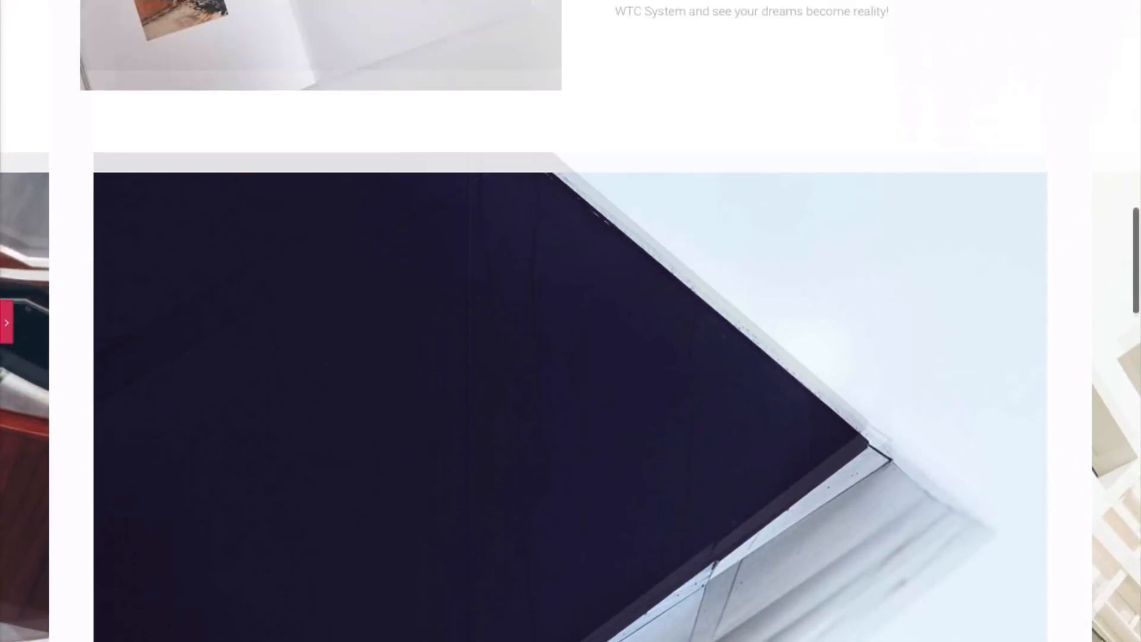
{"action": "scroll", "coordinate": [571, 321], "scroll_direction": "up", "scroll_amount": 10}
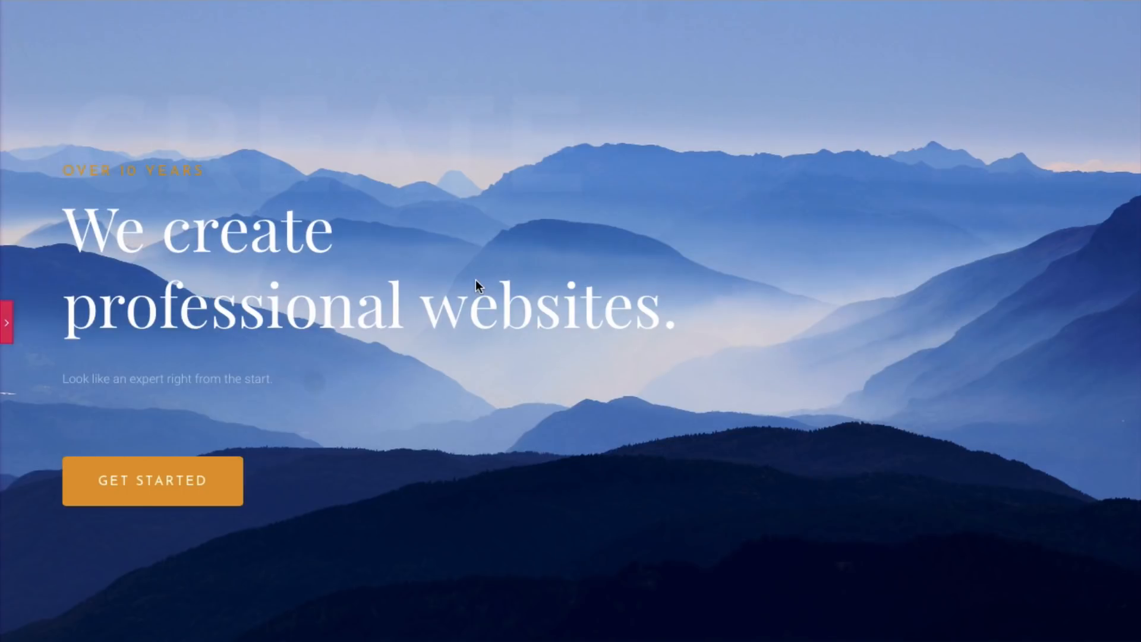
{"action": "left_click", "coordinate": [7, 324]}
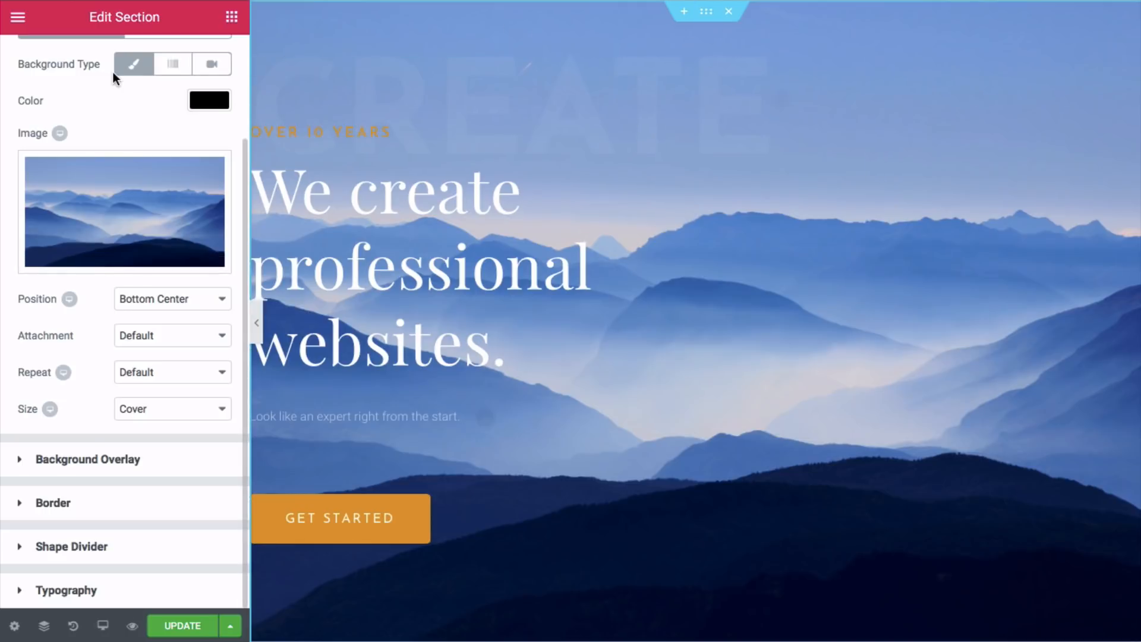
{"action": "scroll", "coordinate": [113, 77], "scroll_direction": "up", "scroll_amount": 3}
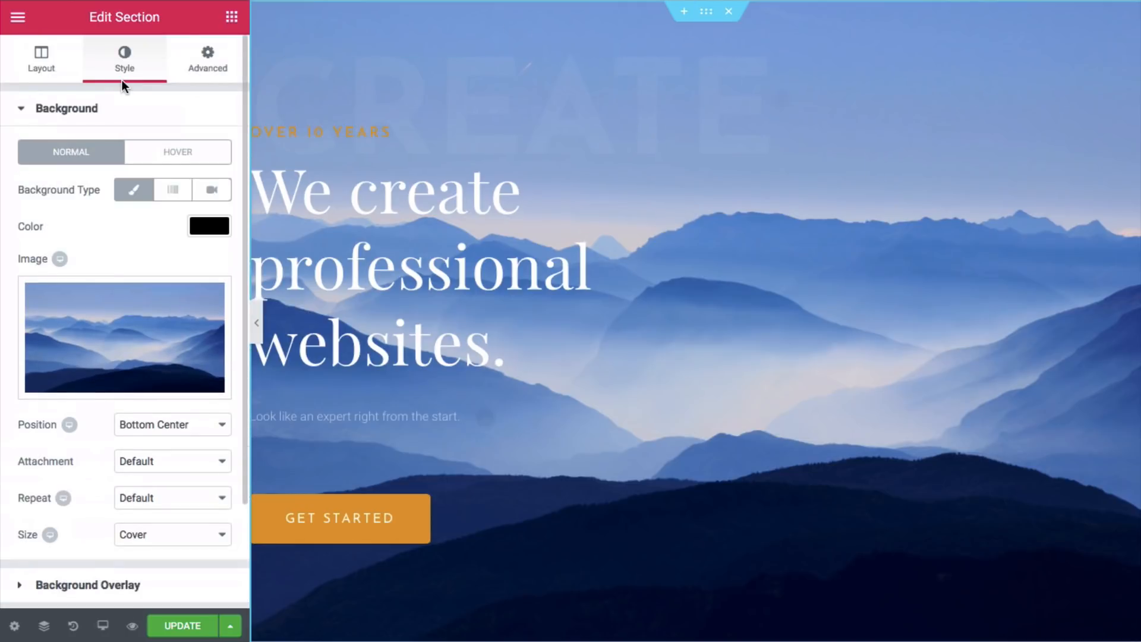
{"action": "scroll", "coordinate": [123, 80], "scroll_direction": "down", "scroll_amount": 3}
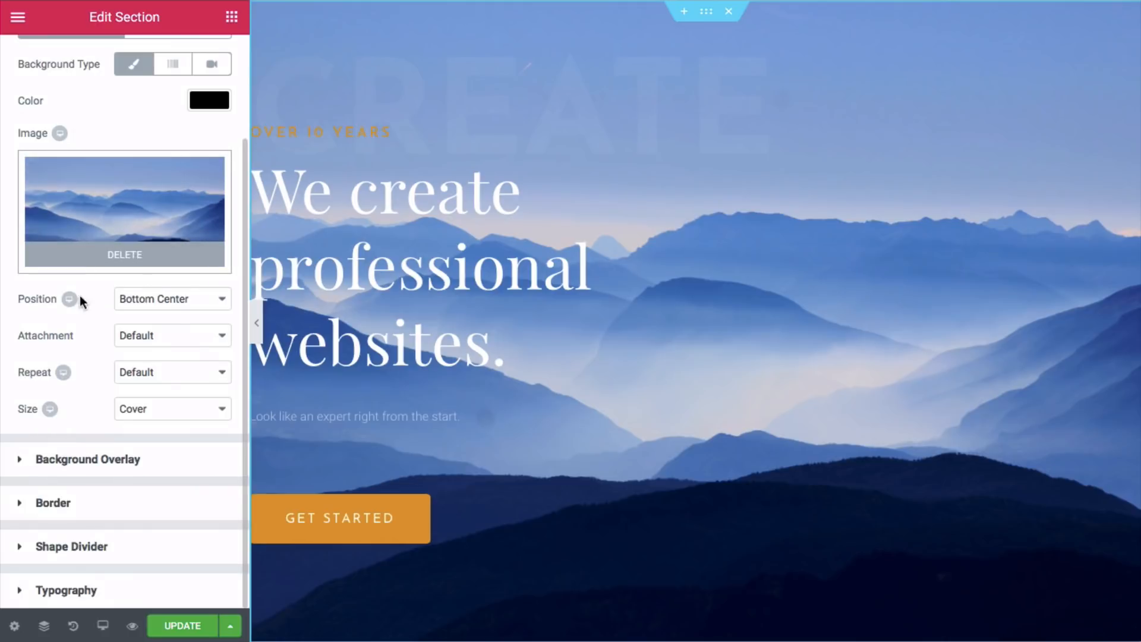
{"action": "left_click", "coordinate": [176, 342]}
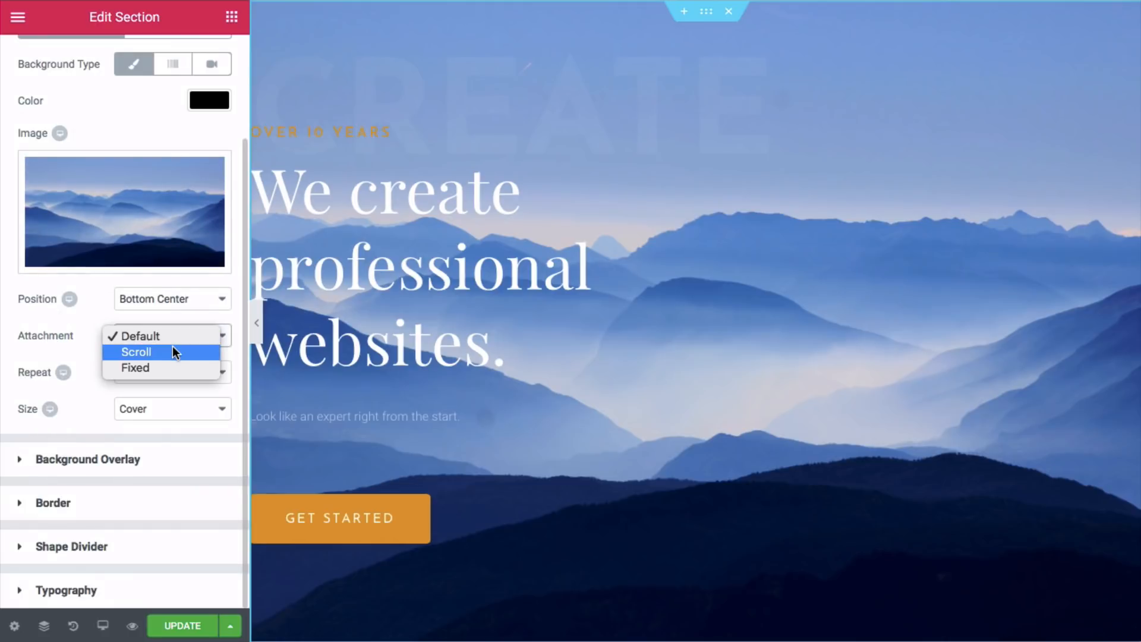
{"action": "key", "text": "Escape"}
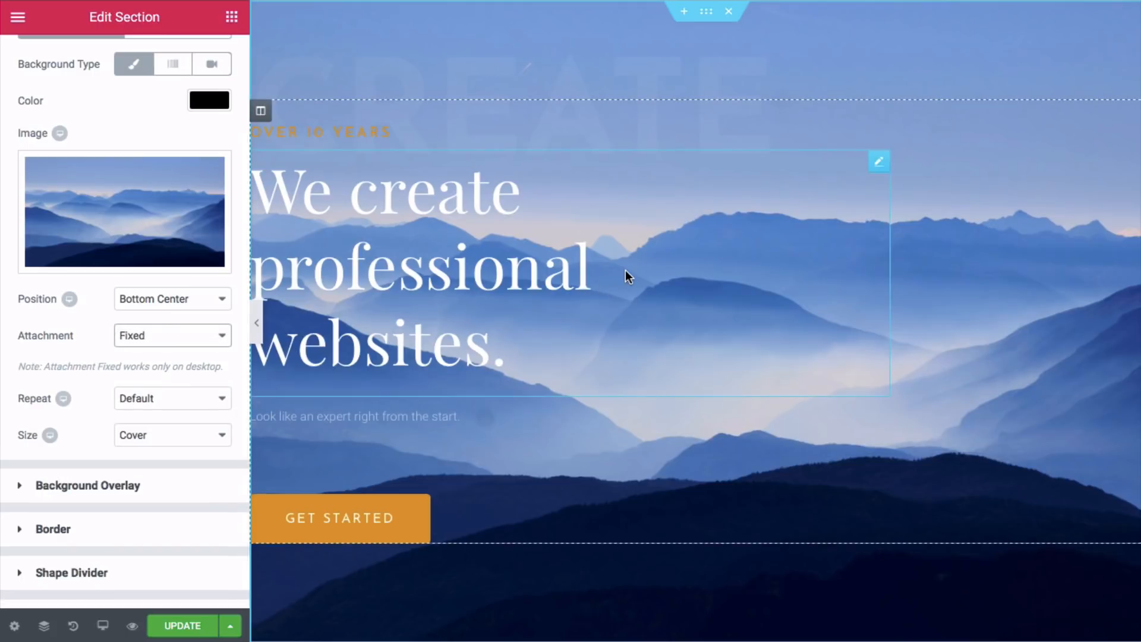
{"action": "scroll", "coordinate": [625, 269], "scroll_direction": "down", "scroll_amount": 5}
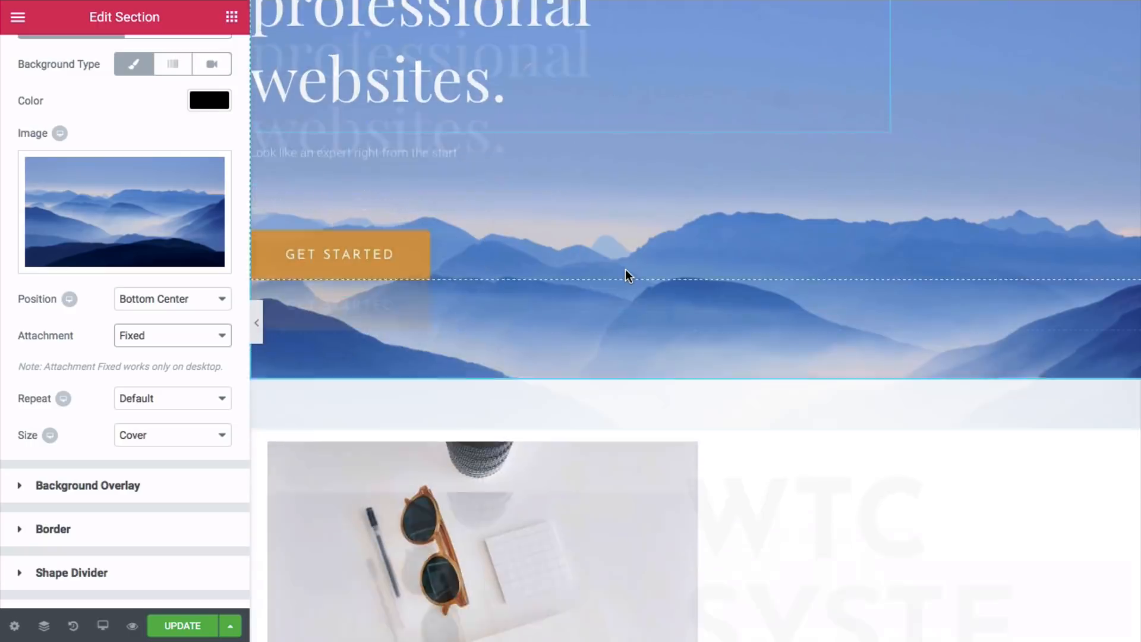
{"action": "scroll", "coordinate": [625, 269], "scroll_direction": "up", "scroll_amount": 5}
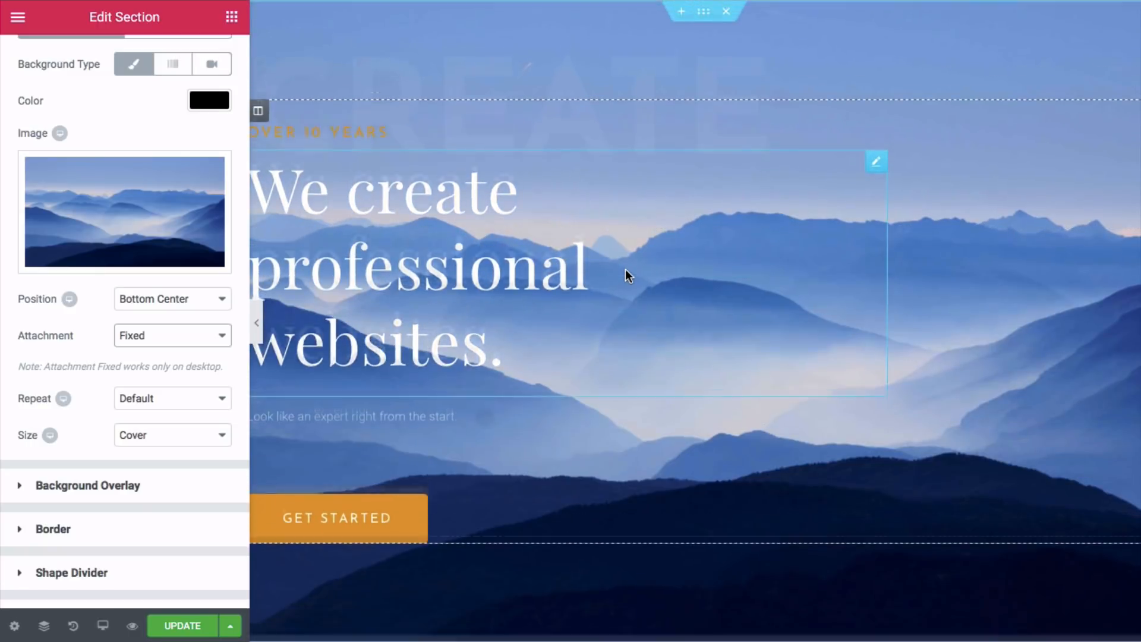
{"action": "scroll", "coordinate": [625, 270], "scroll_direction": "down", "scroll_amount": 3}
{"action": "scroll", "coordinate": [625, 270], "scroll_direction": "up", "scroll_amount": 3}
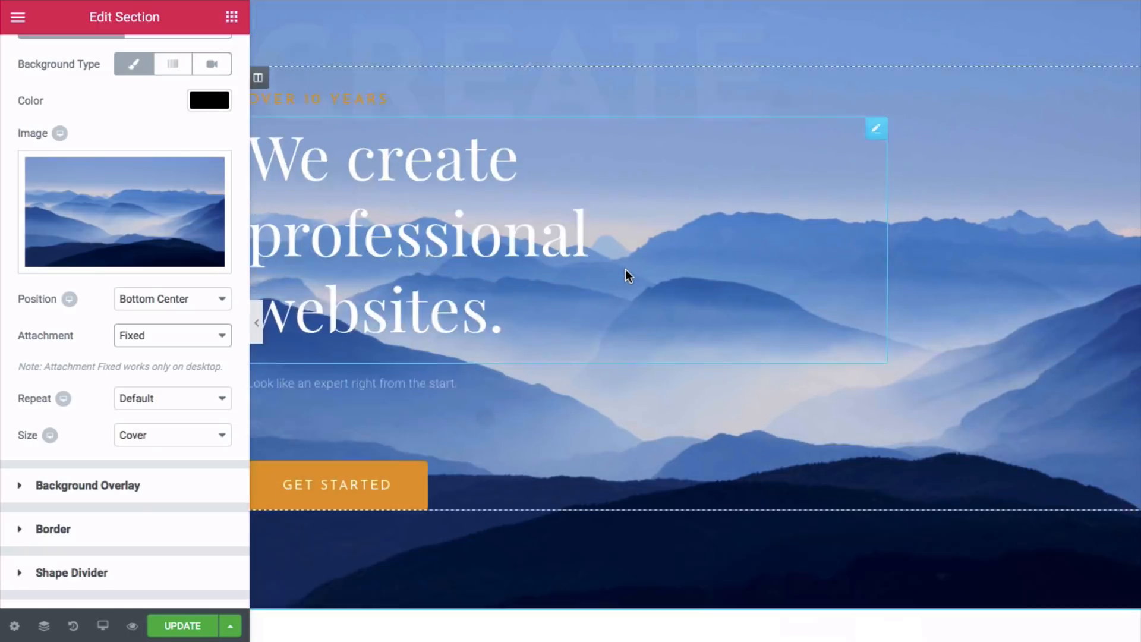
{"action": "scroll", "coordinate": [625, 270], "scroll_direction": "down", "scroll_amount": 4}
{"action": "scroll", "coordinate": [625, 270], "scroll_direction": "up", "scroll_amount": 4}
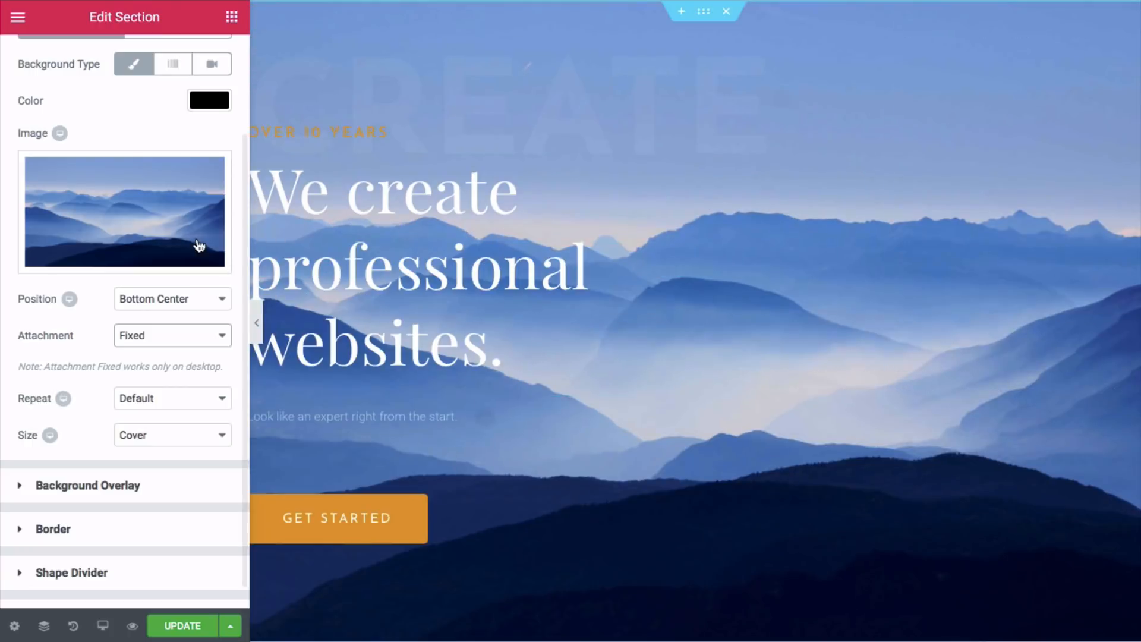
{"action": "scroll", "coordinate": [164, 213], "scroll_direction": "up", "scroll_amount": 2}
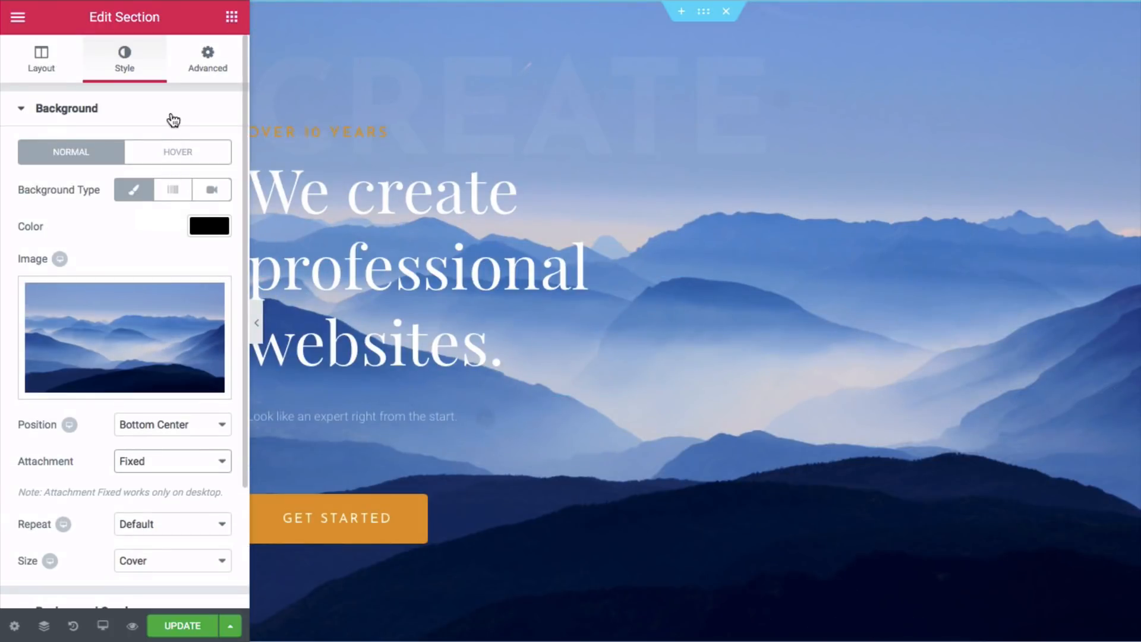
- Give the hero section a Fade In entrance animation with Slow duration
{"action": "left_click", "coordinate": [207, 73]}
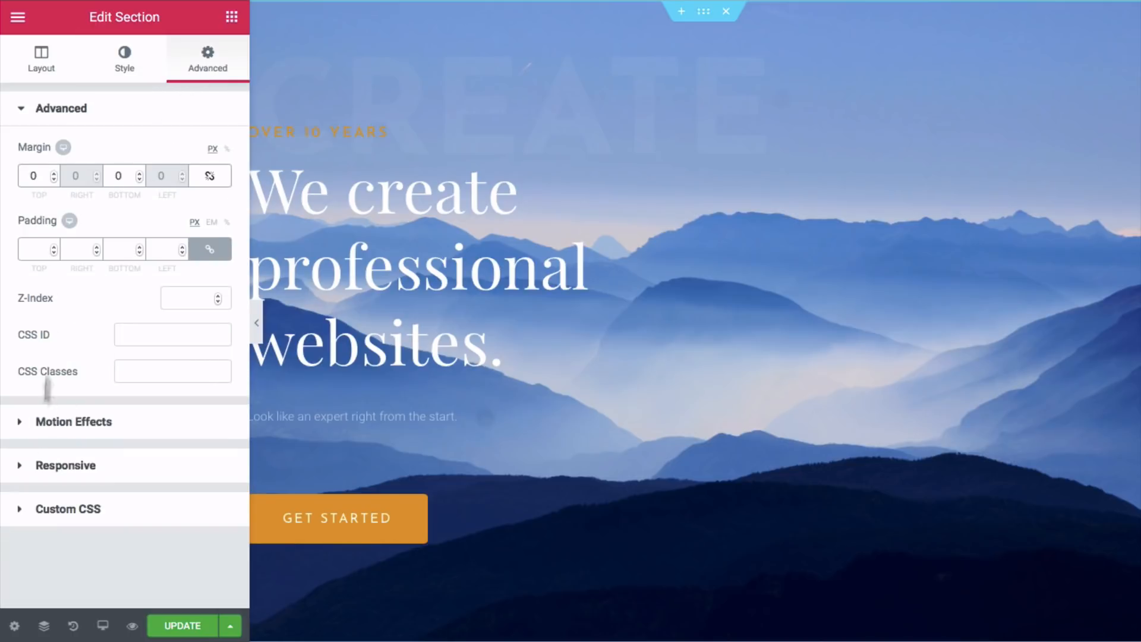
{"action": "left_click", "coordinate": [49, 423]}
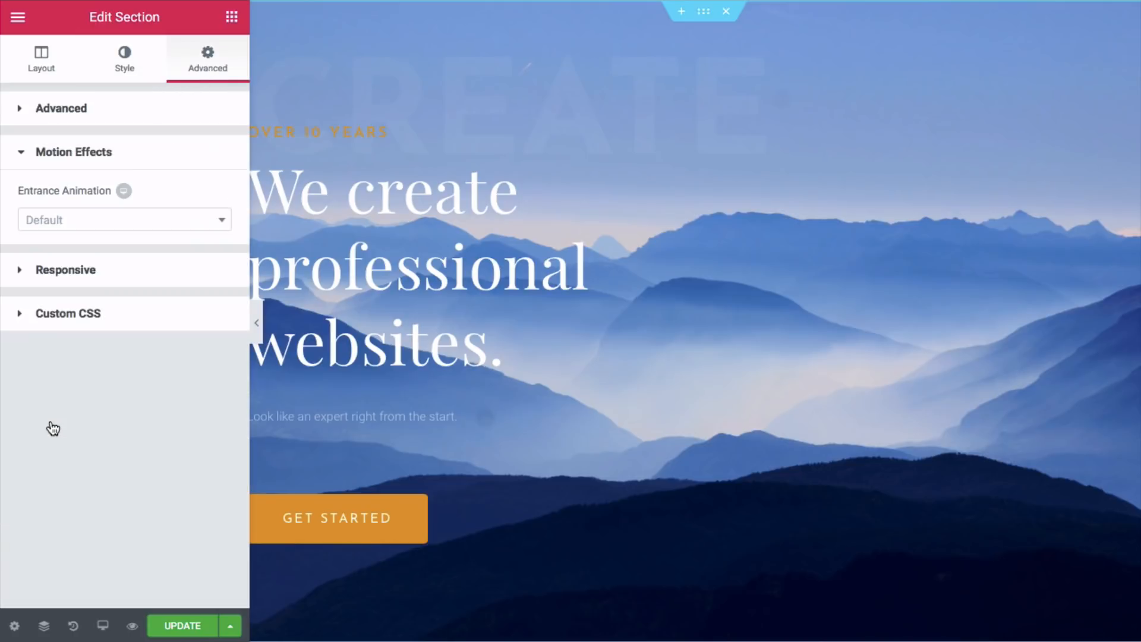
{"action": "left_click", "coordinate": [80, 222]}
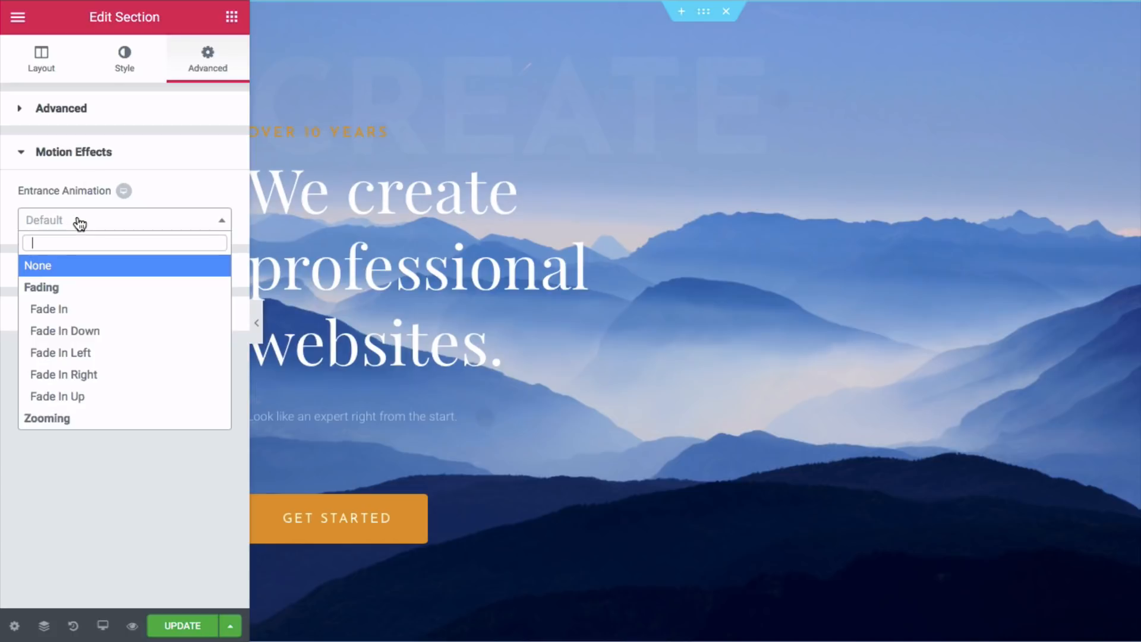
{"action": "left_click", "coordinate": [73, 310]}
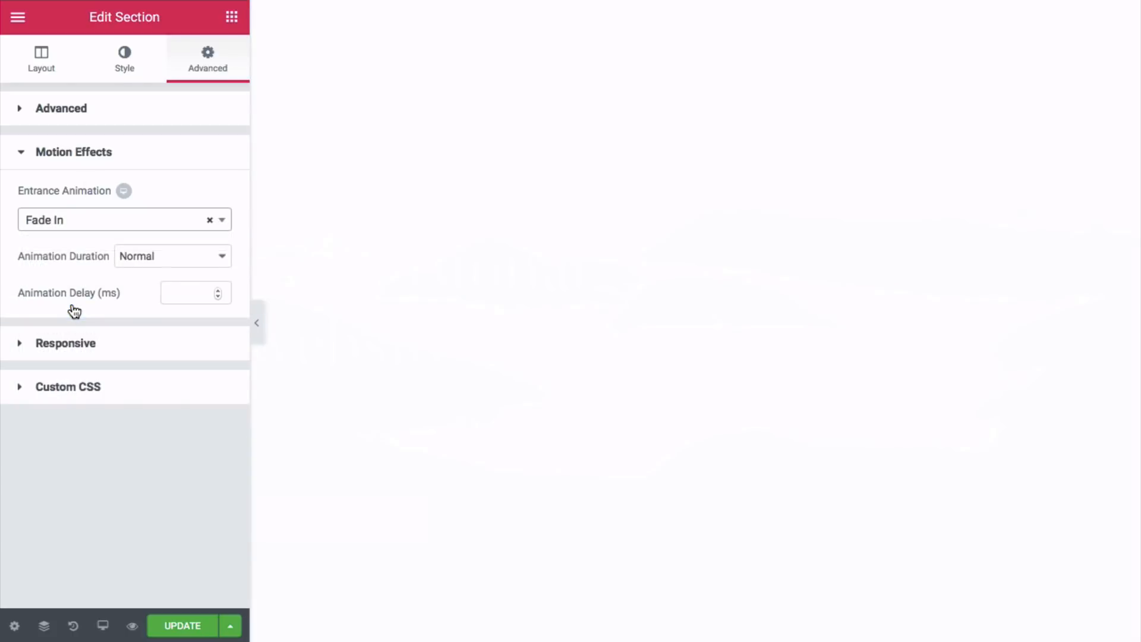
{"action": "left_click", "coordinate": [186, 262]}
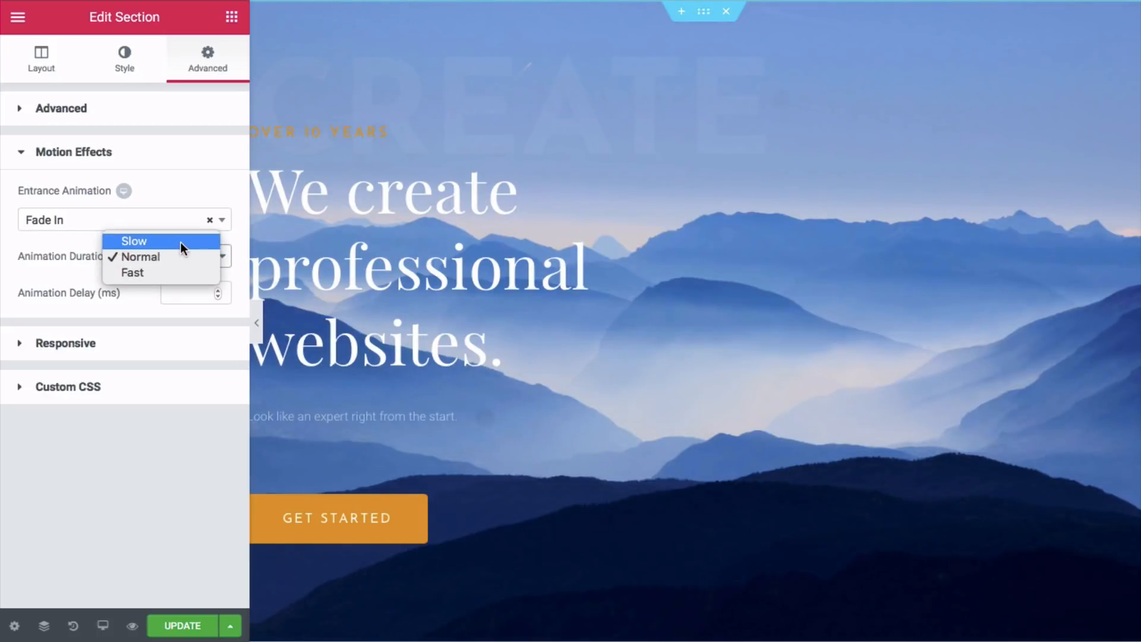
{"action": "left_click", "coordinate": [180, 241]}
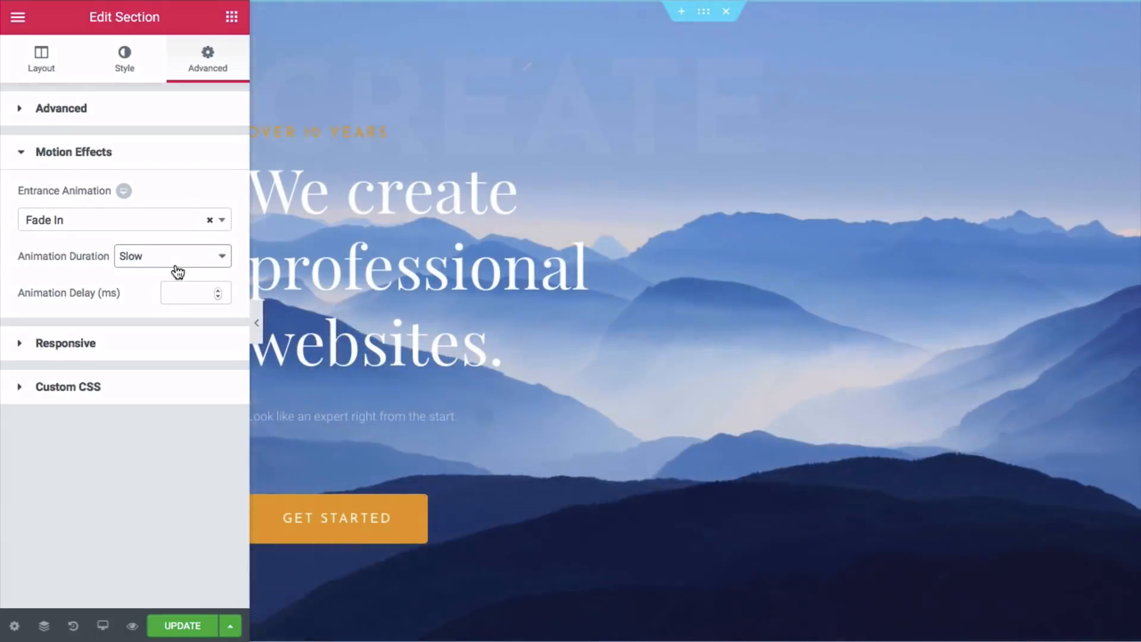
{"action": "left_click", "coordinate": [157, 264]}
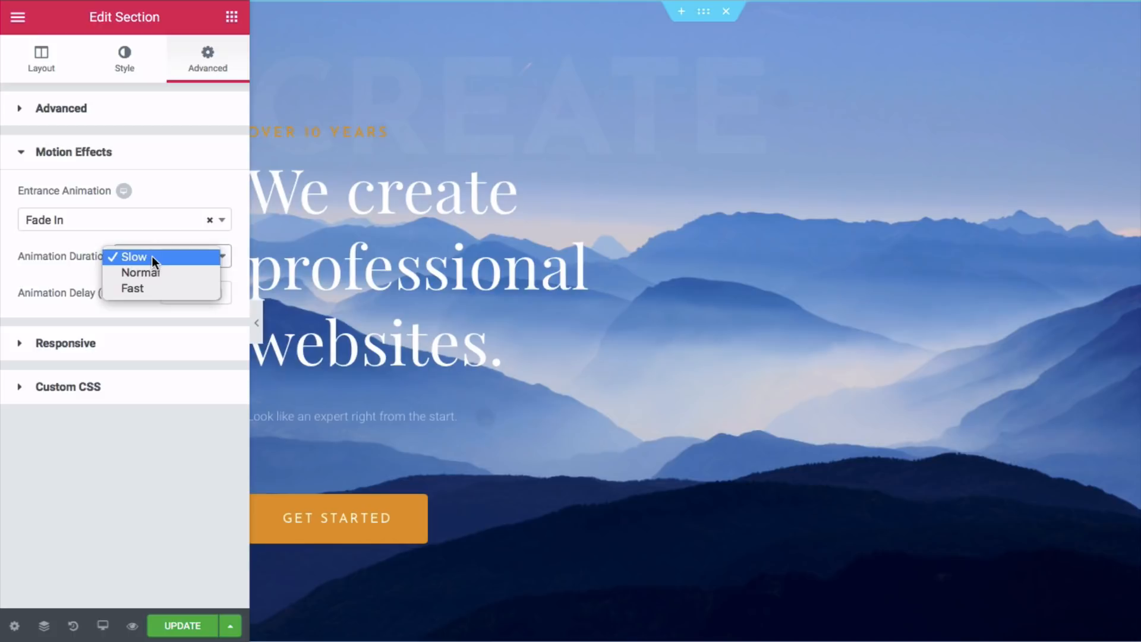
{"action": "left_click", "coordinate": [152, 256]}
- Try Zoom In as the entrance animation, then revert to Fade In
{"action": "left_click", "coordinate": [137, 221]}
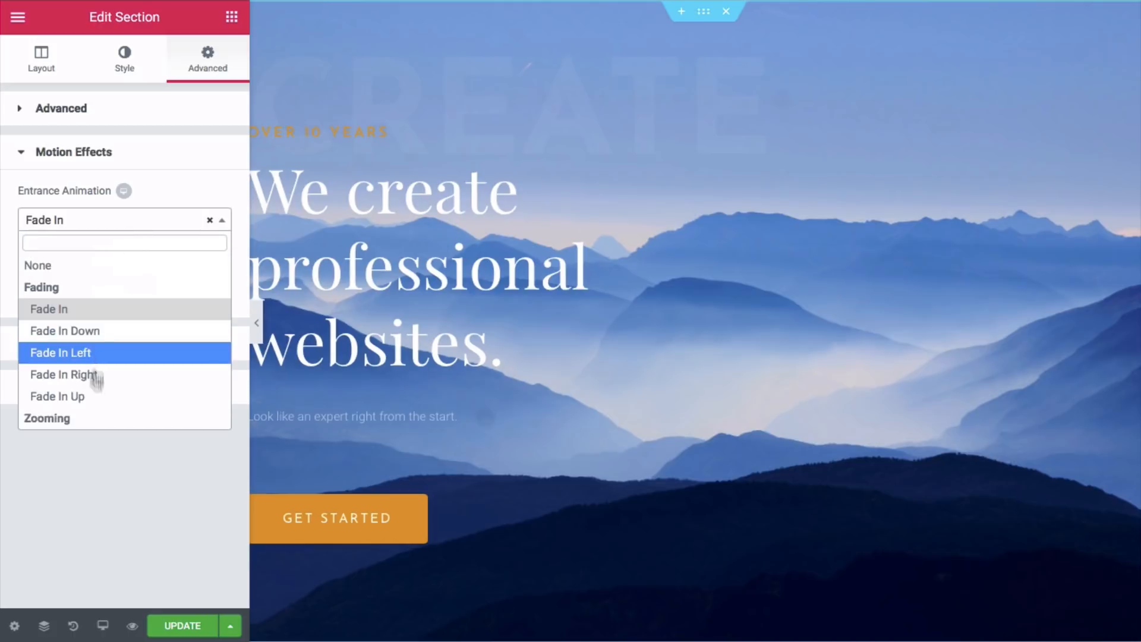
{"action": "scroll", "coordinate": [98, 404], "scroll_direction": "down", "scroll_amount": 1}
{"action": "left_click", "coordinate": [95, 396]}
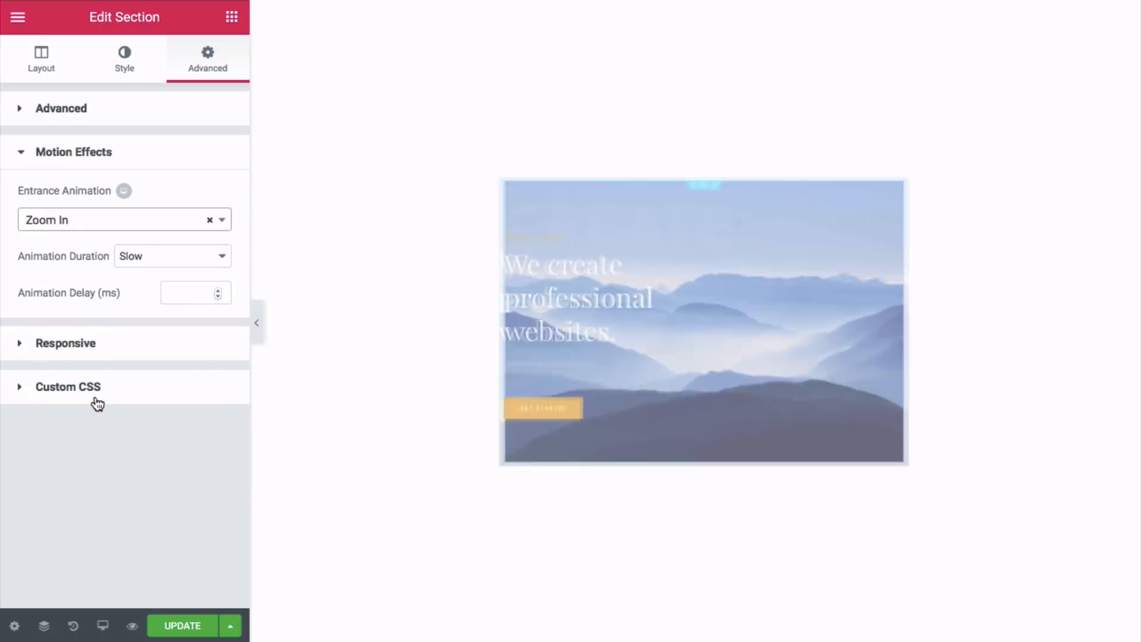
{"action": "left_click", "coordinate": [157, 221]}
{"action": "scroll", "coordinate": [153, 288], "scroll_direction": "down", "scroll_amount": 4}
{"action": "scroll", "coordinate": [135, 321], "scroll_direction": "up", "scroll_amount": 1}
{"action": "scroll", "coordinate": [135, 321], "scroll_direction": "up", "scroll_amount": 5}
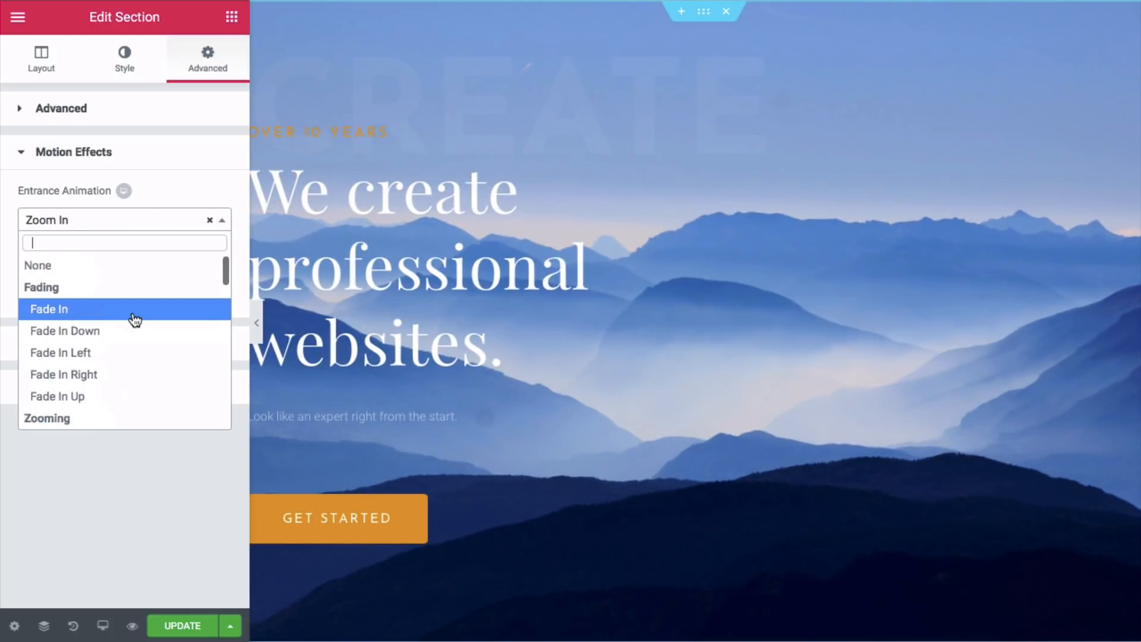
{"action": "left_click", "coordinate": [124, 309]}
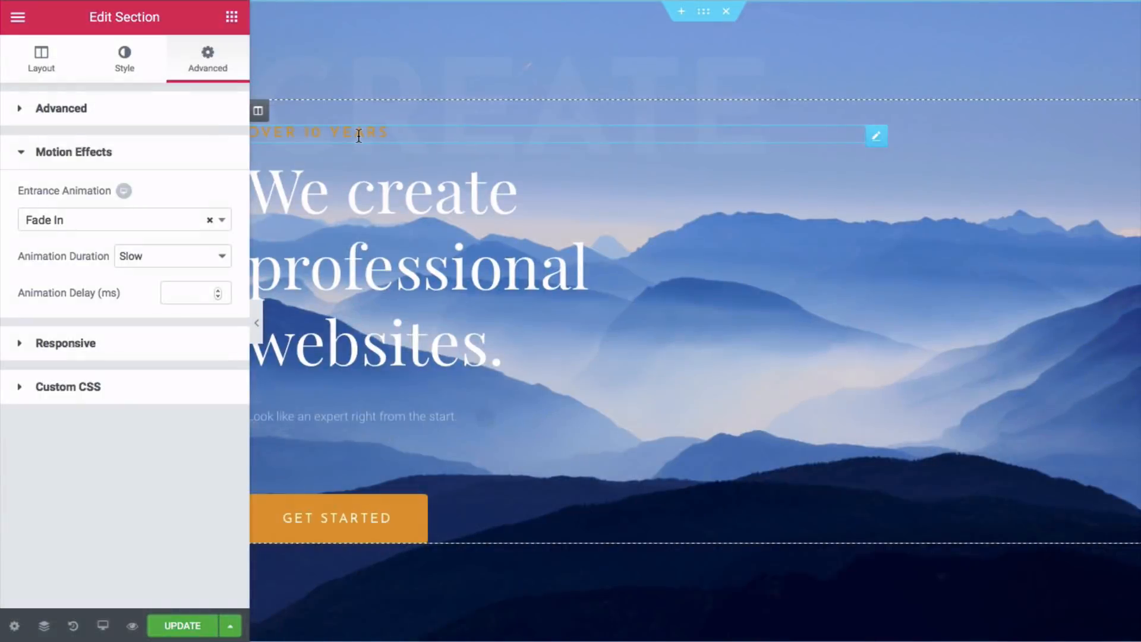
- Give the Over 10 years heading a Slide In Down entrance animation at Slow duration
{"action": "left_click", "coordinate": [359, 134]}
{"action": "left_click", "coordinate": [213, 68]}
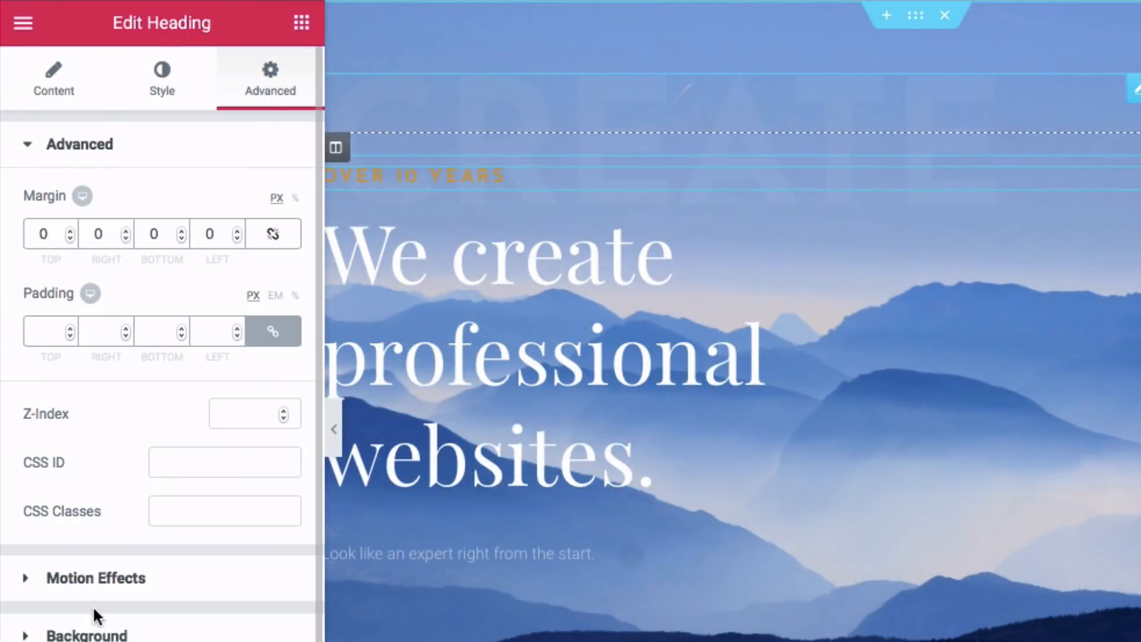
{"action": "left_click", "coordinate": [104, 579]}
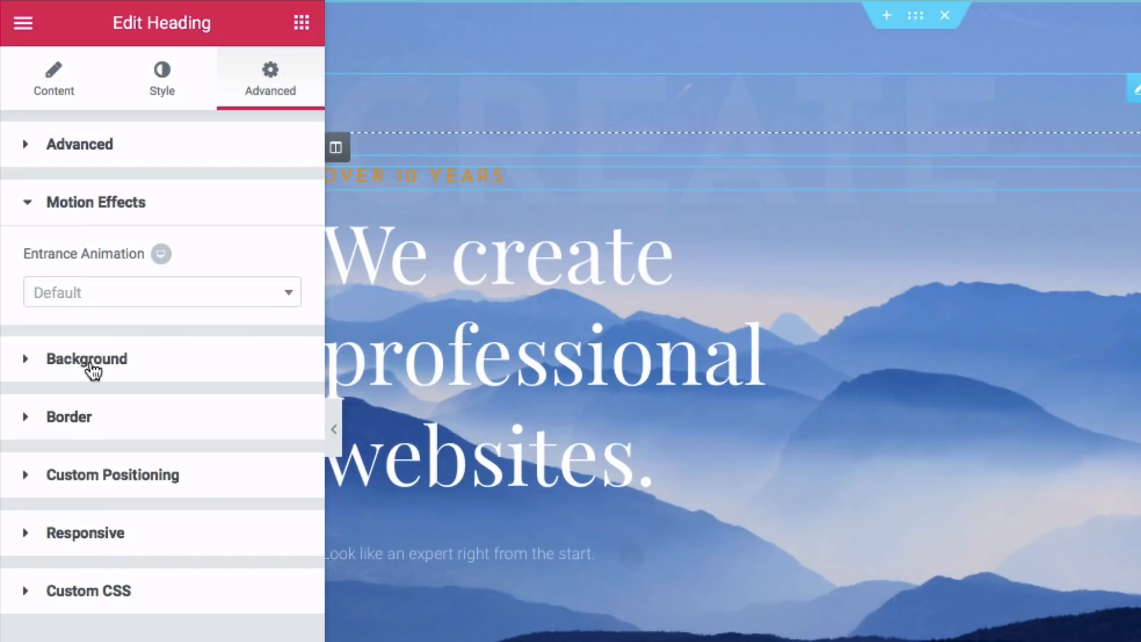
{"action": "left_click", "coordinate": [121, 304]}
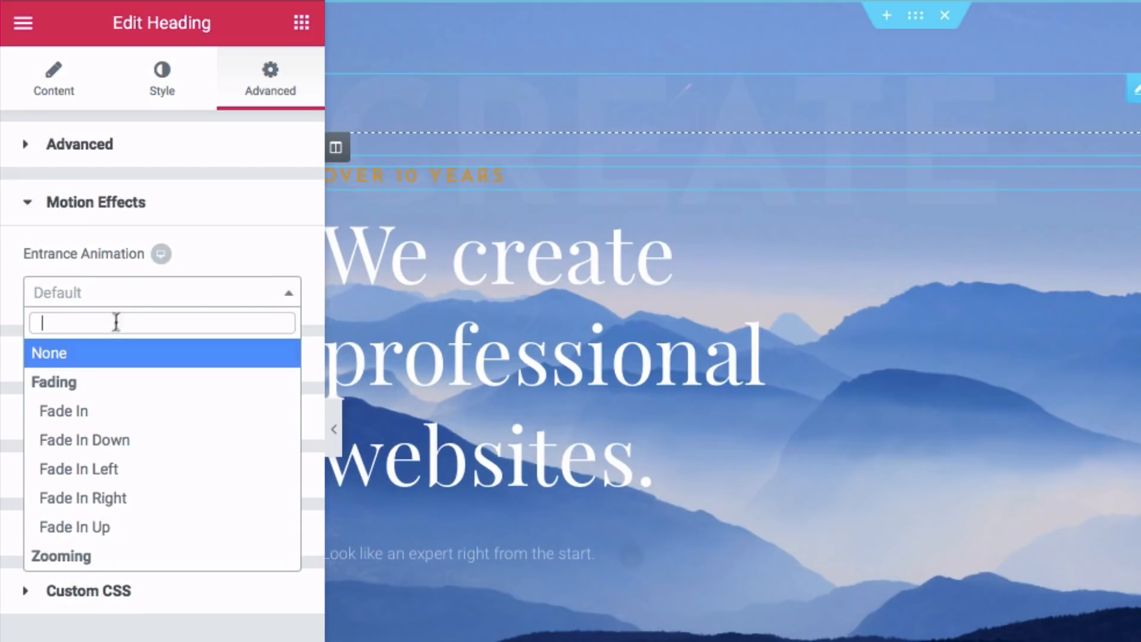
{"action": "scroll", "coordinate": [101, 410], "scroll_direction": "down", "scroll_amount": 8}
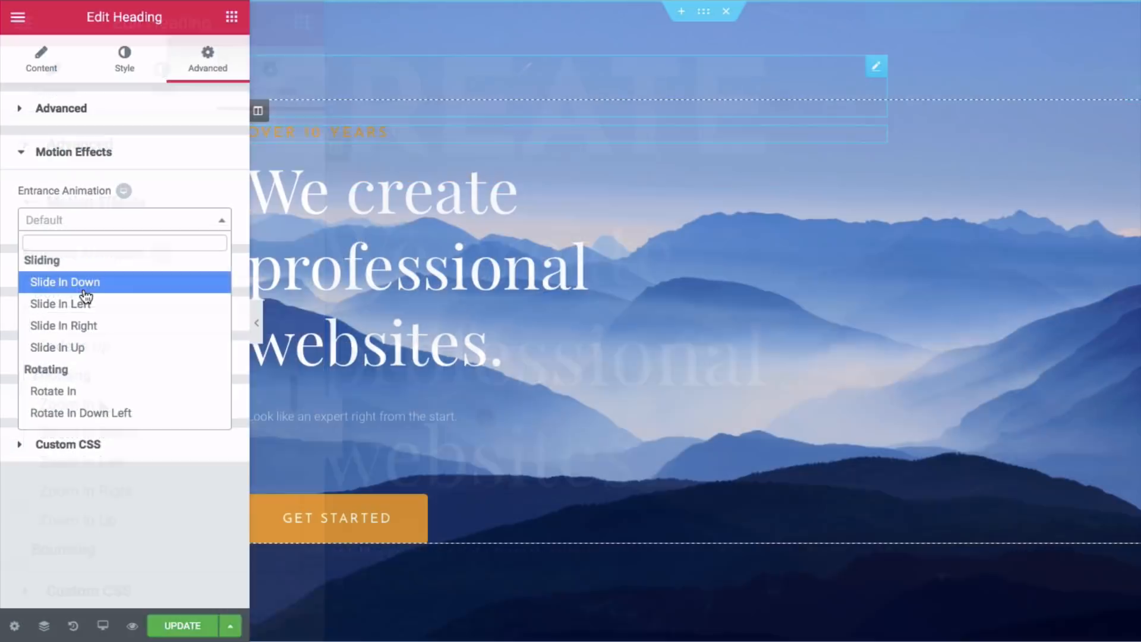
{"action": "left_click", "coordinate": [112, 386]}
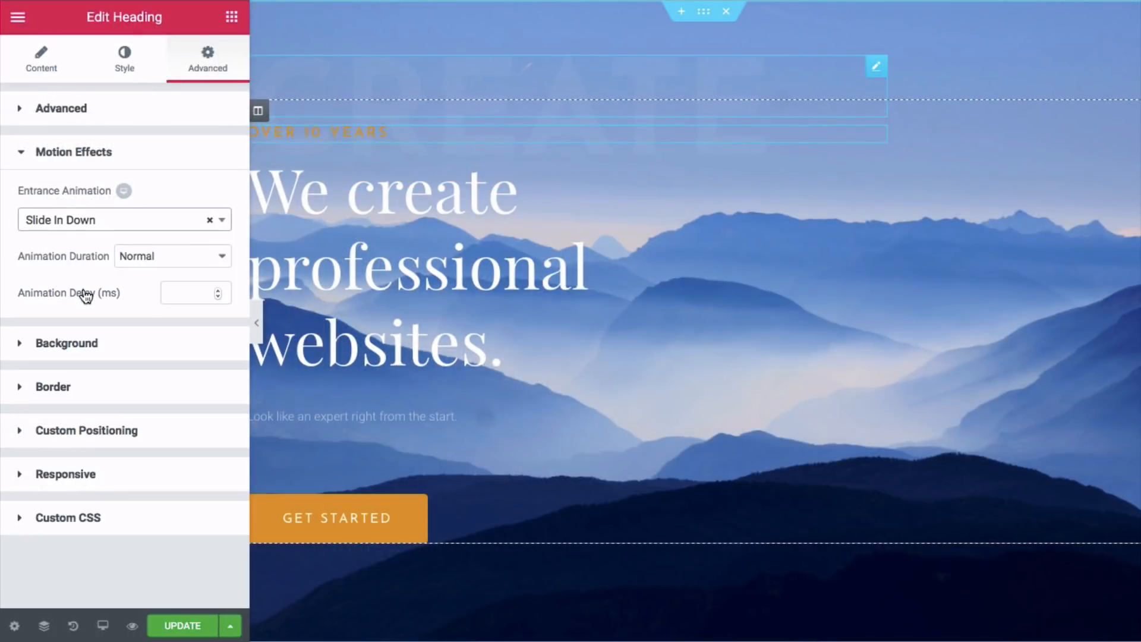
{"action": "left_click", "coordinate": [183, 256]}
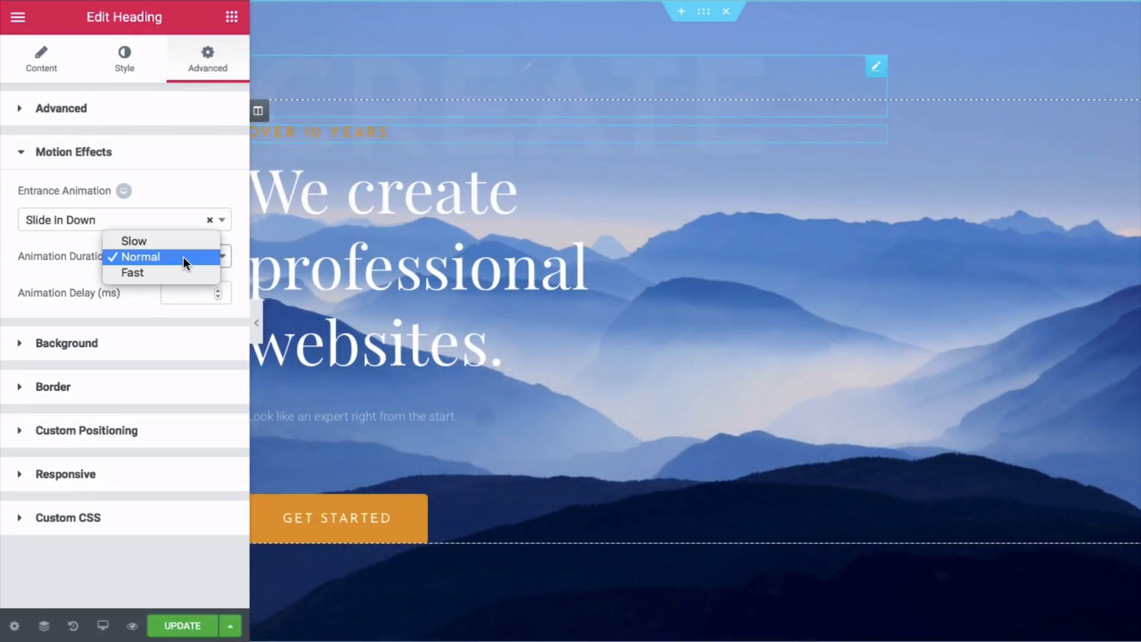
{"action": "left_click", "coordinate": [181, 250]}
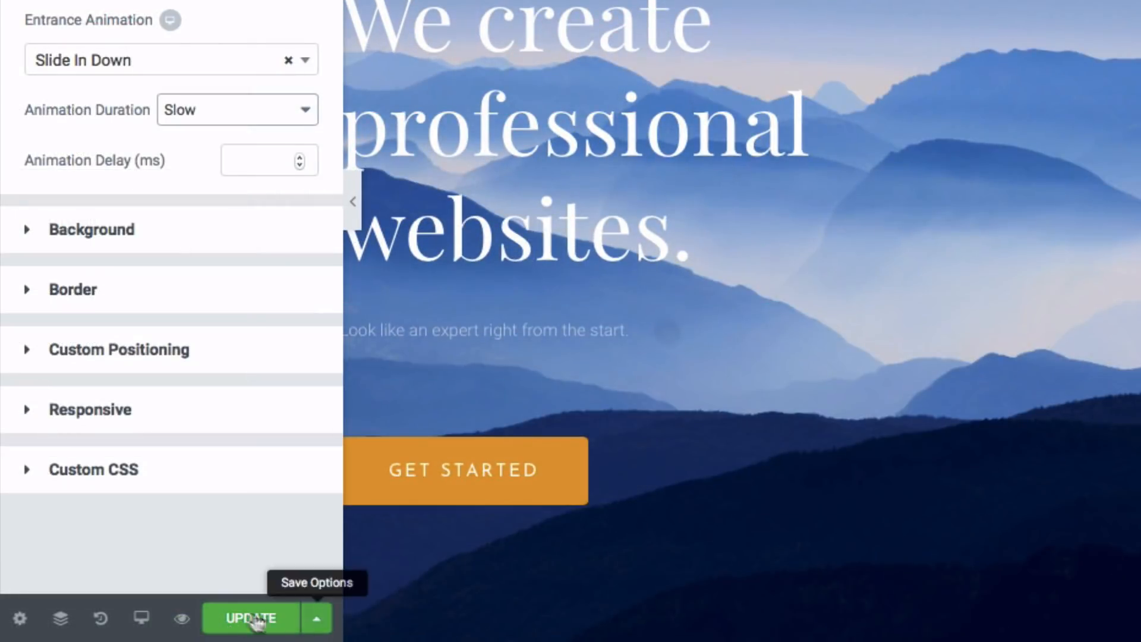
- Save the page with UPDATE
{"action": "left_click", "coordinate": [253, 621]}
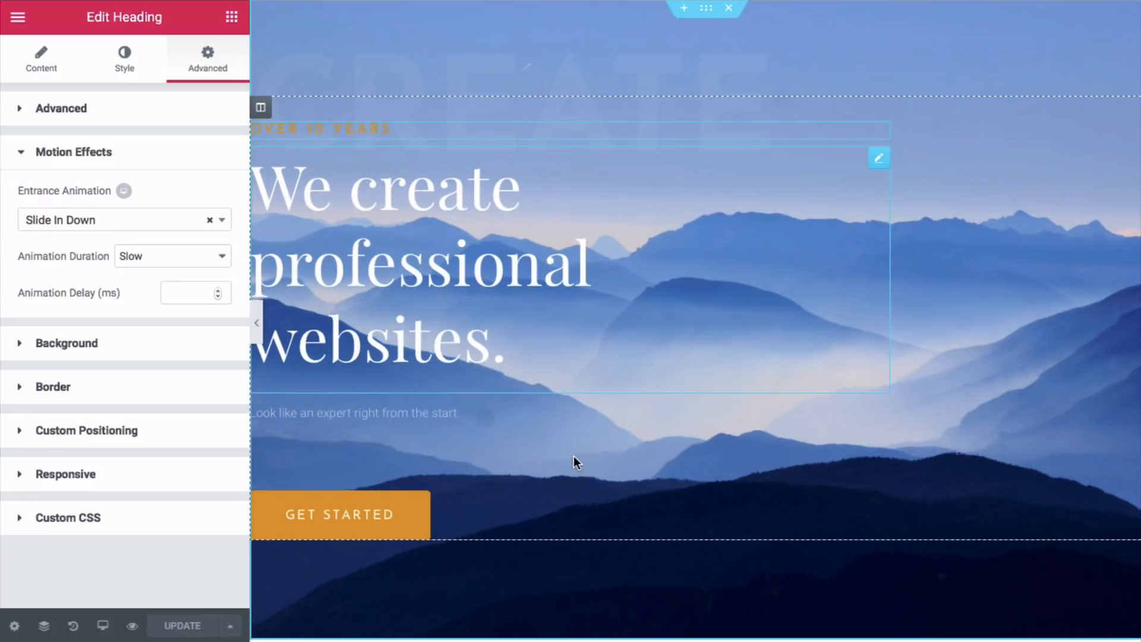
{"action": "scroll", "coordinate": [787, 384], "scroll_direction": "down", "scroll_amount": 5}
{"action": "scroll", "coordinate": [573, 457], "scroll_direction": "down", "scroll_amount": 3}
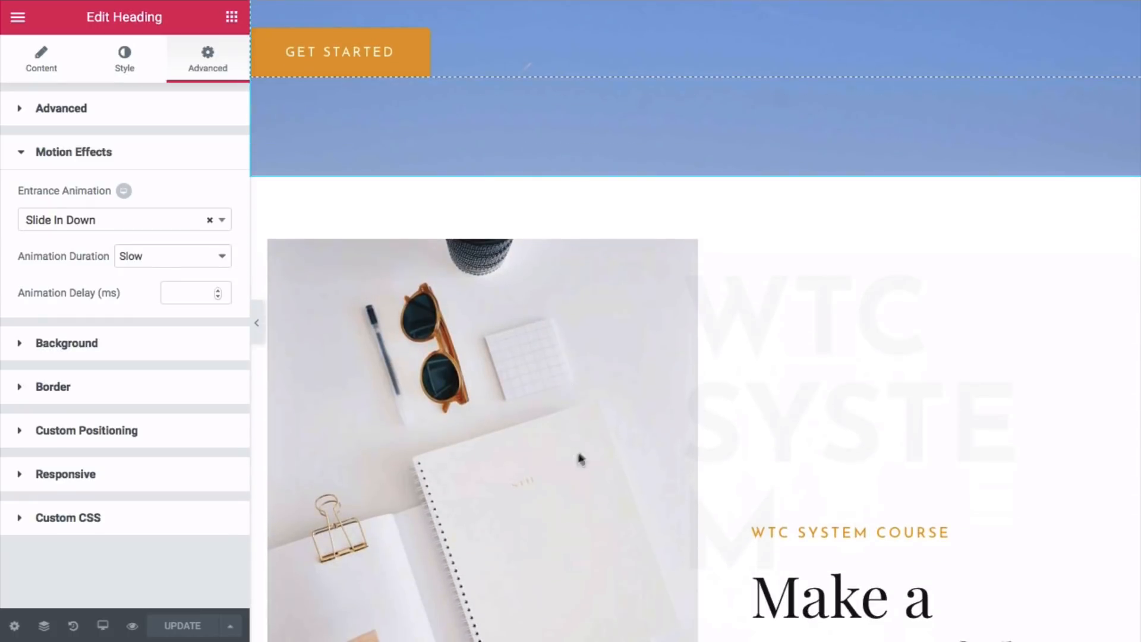
- Give the desk-photo section with the WTC System Course heading a Fade In entrance at Slow duration
{"action": "mouse_move", "coordinate": [690, 215]}
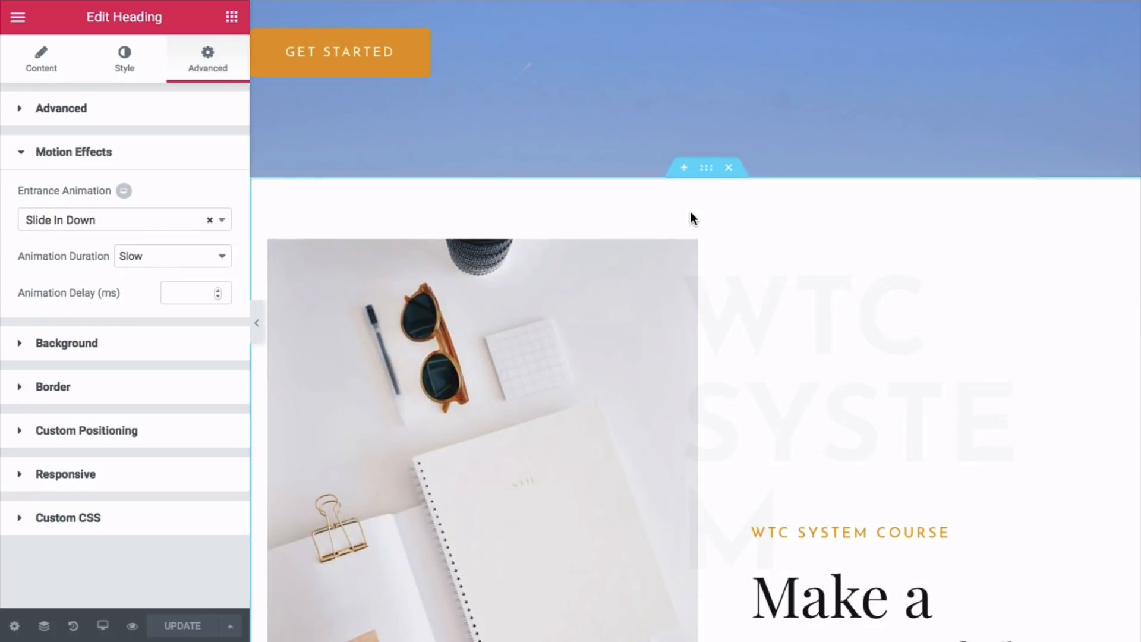
{"action": "left_click", "coordinate": [705, 168]}
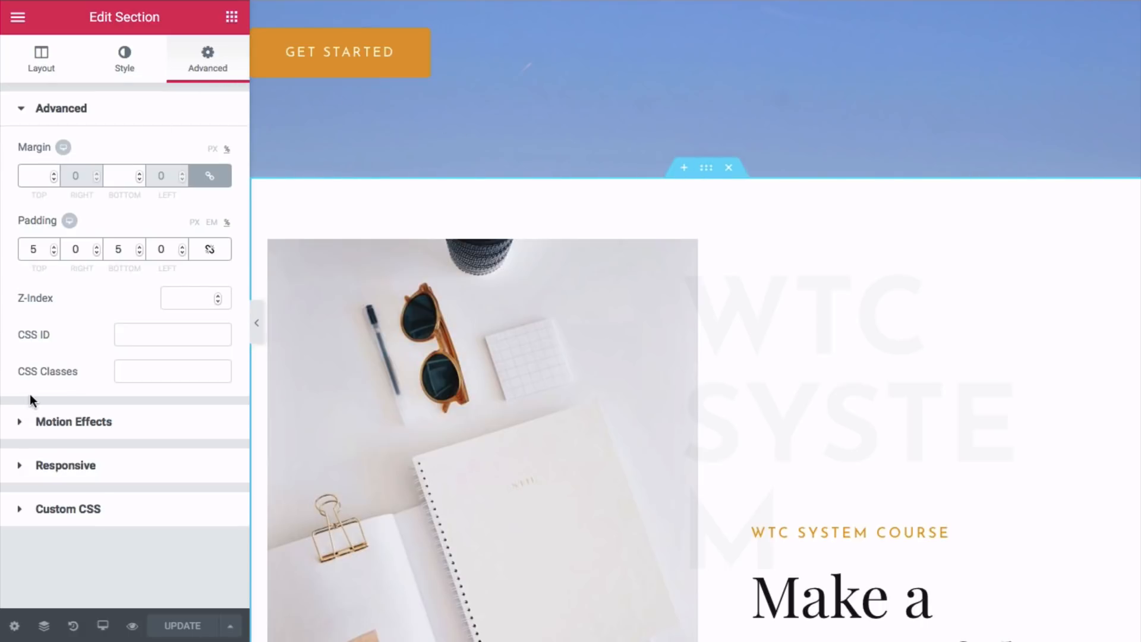
{"action": "left_click", "coordinate": [59, 423]}
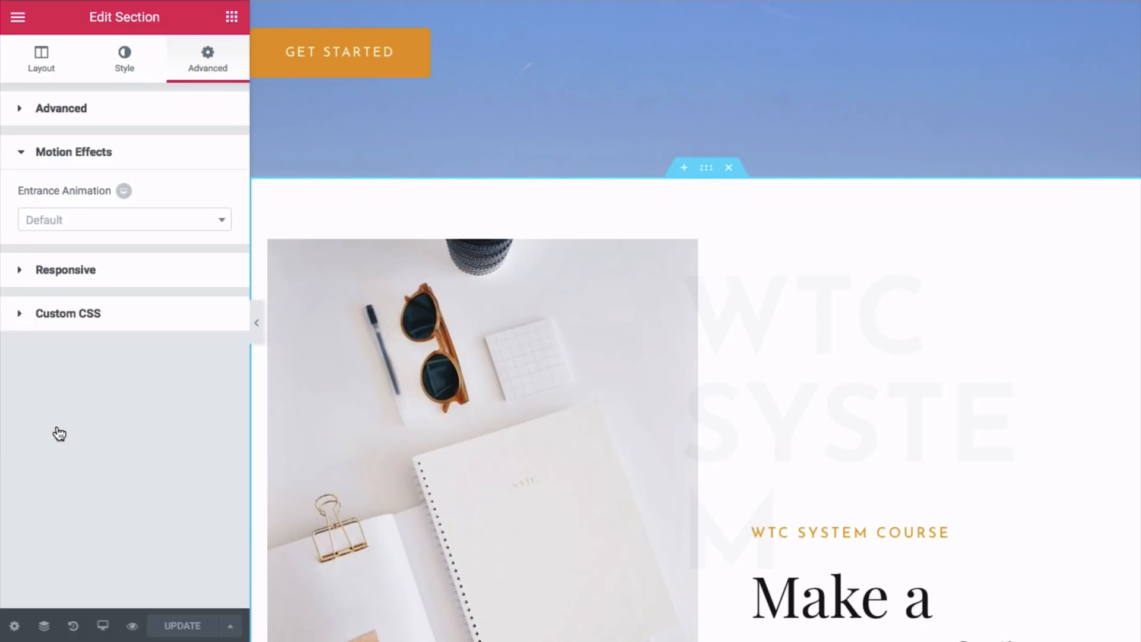
{"action": "left_click", "coordinate": [97, 223]}
{"action": "left_click", "coordinate": [52, 307]}
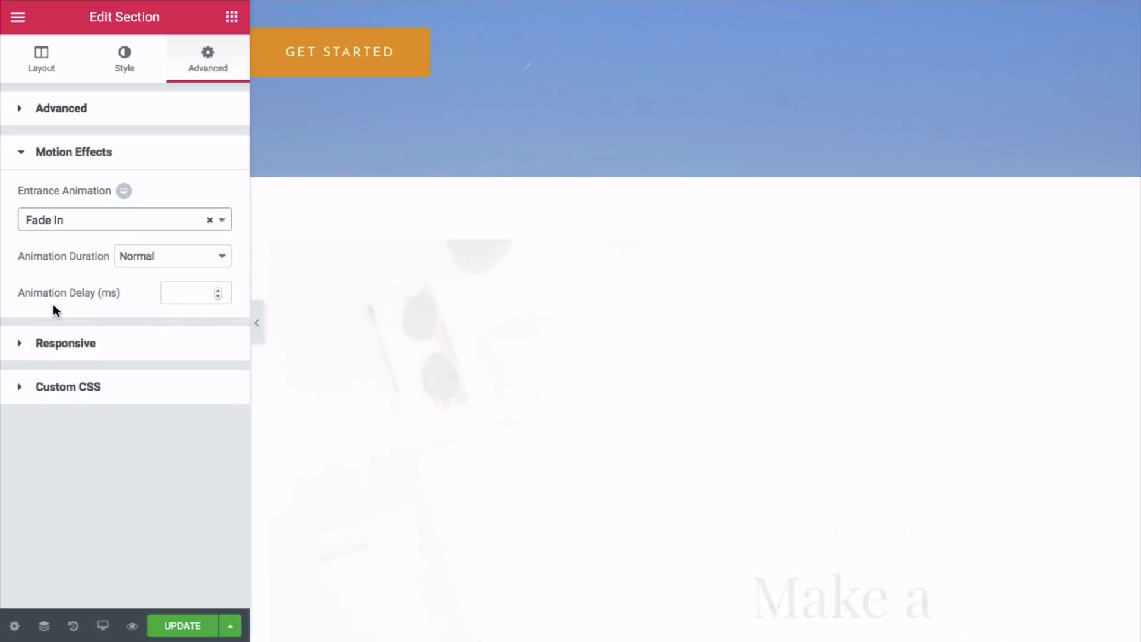
{"action": "left_click", "coordinate": [148, 254]}
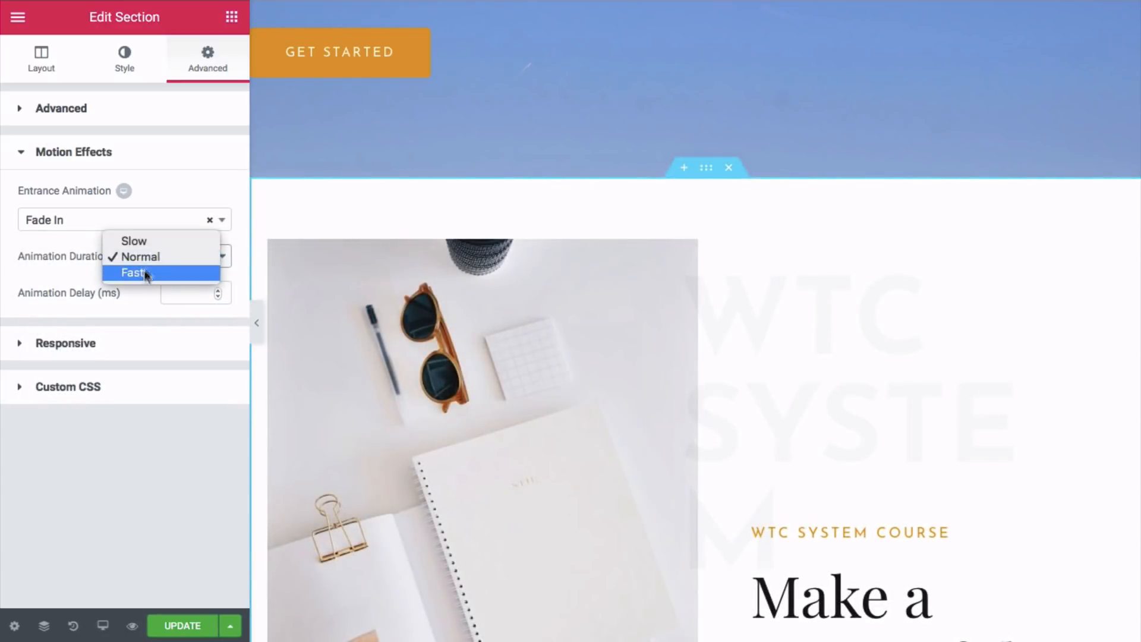
{"action": "left_click", "coordinate": [151, 240]}
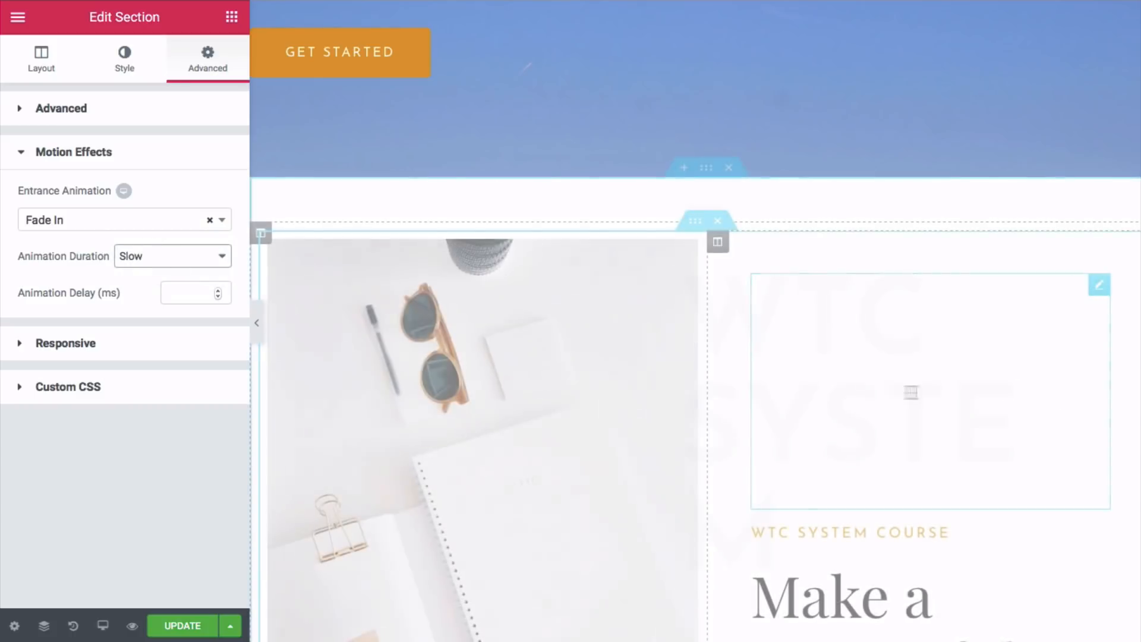
{"action": "scroll", "coordinate": [870, 395], "scroll_direction": "down", "scroll_amount": 4}
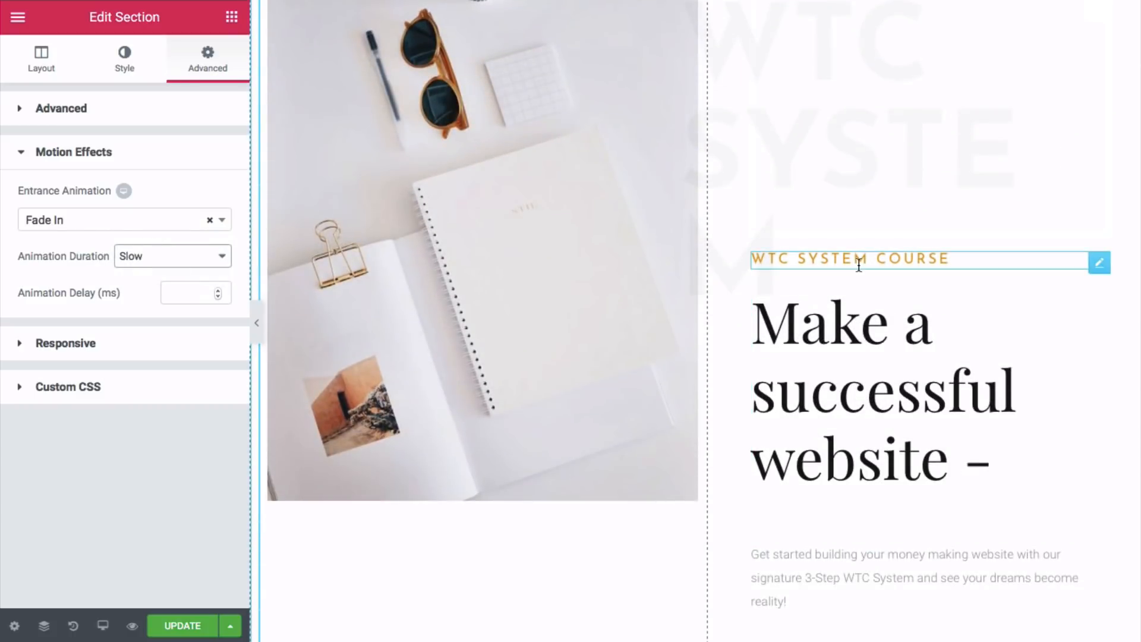
- Set the WTC System Course heading's entrance animation to Slide In Down with Slow duration
{"action": "left_click", "coordinate": [859, 260]}
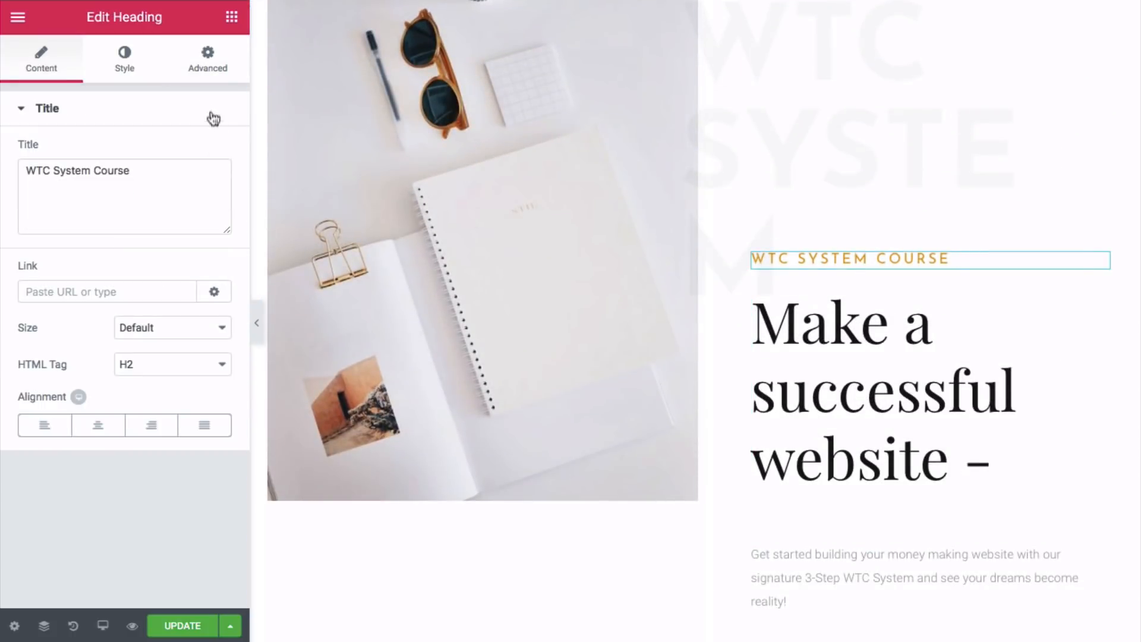
{"action": "left_click", "coordinate": [218, 69]}
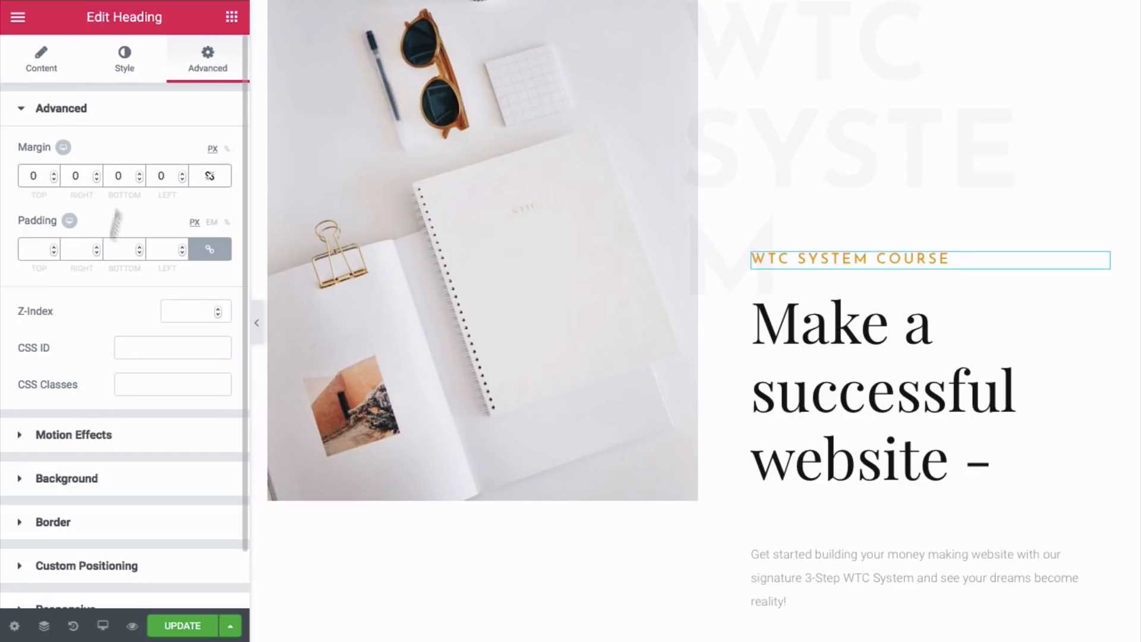
{"action": "left_click", "coordinate": [80, 433]}
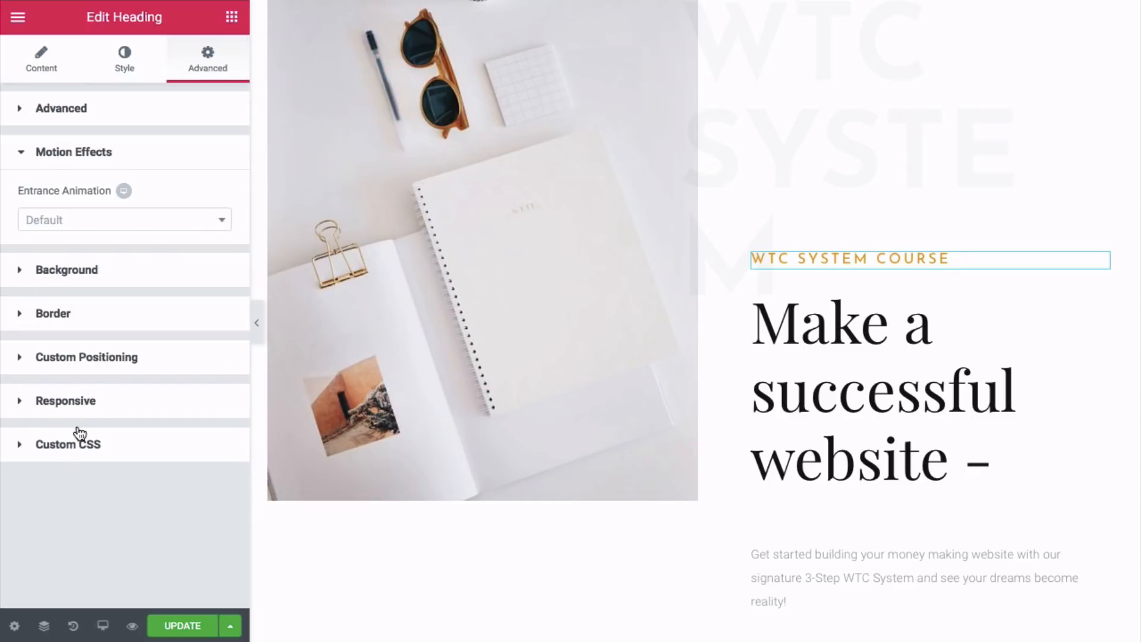
{"action": "left_click", "coordinate": [103, 227]}
{"action": "scroll", "coordinate": [92, 306], "scroll_direction": "down", "scroll_amount": 5}
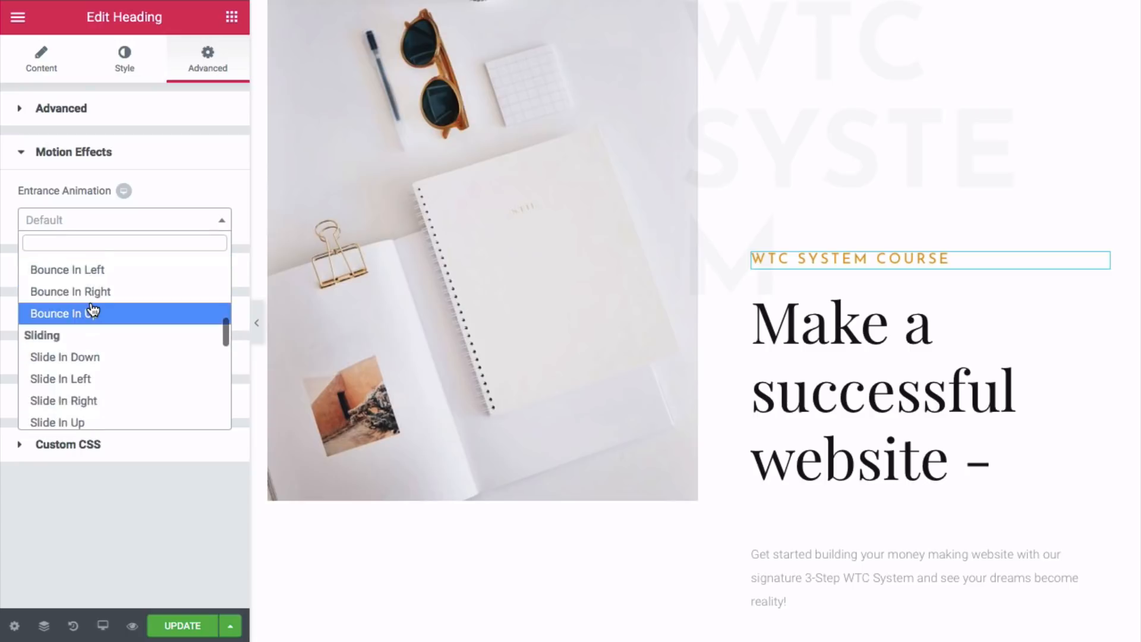
{"action": "scroll", "coordinate": [92, 337], "scroll_direction": "down", "scroll_amount": 1}
{"action": "left_click", "coordinate": [90, 340]}
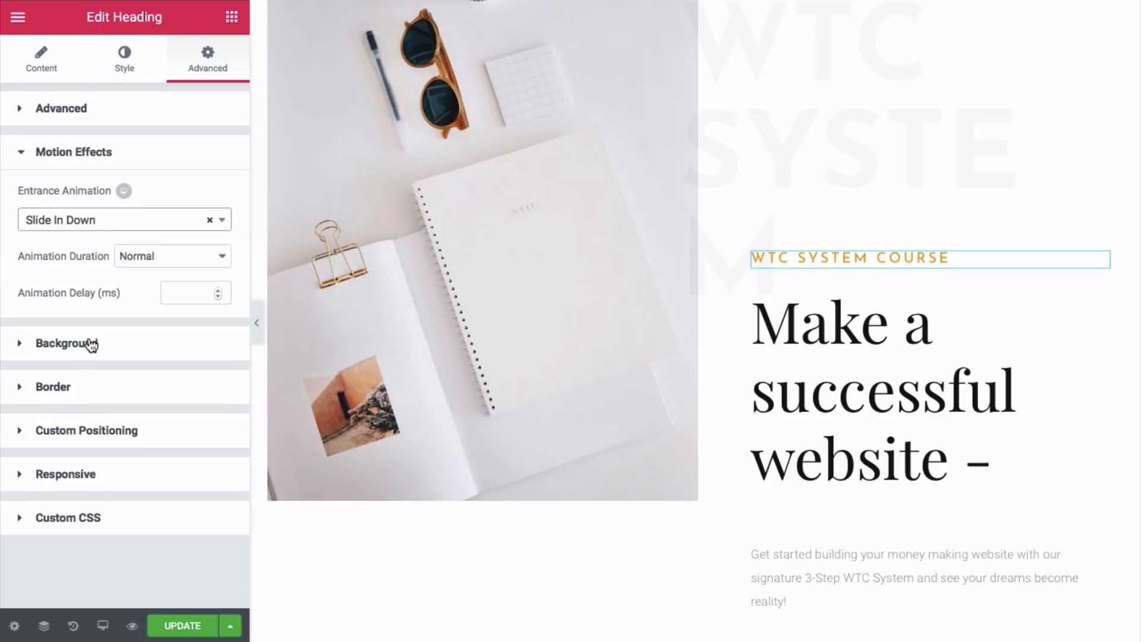
{"action": "left_click", "coordinate": [166, 257]}
{"action": "left_click", "coordinate": [162, 238]}
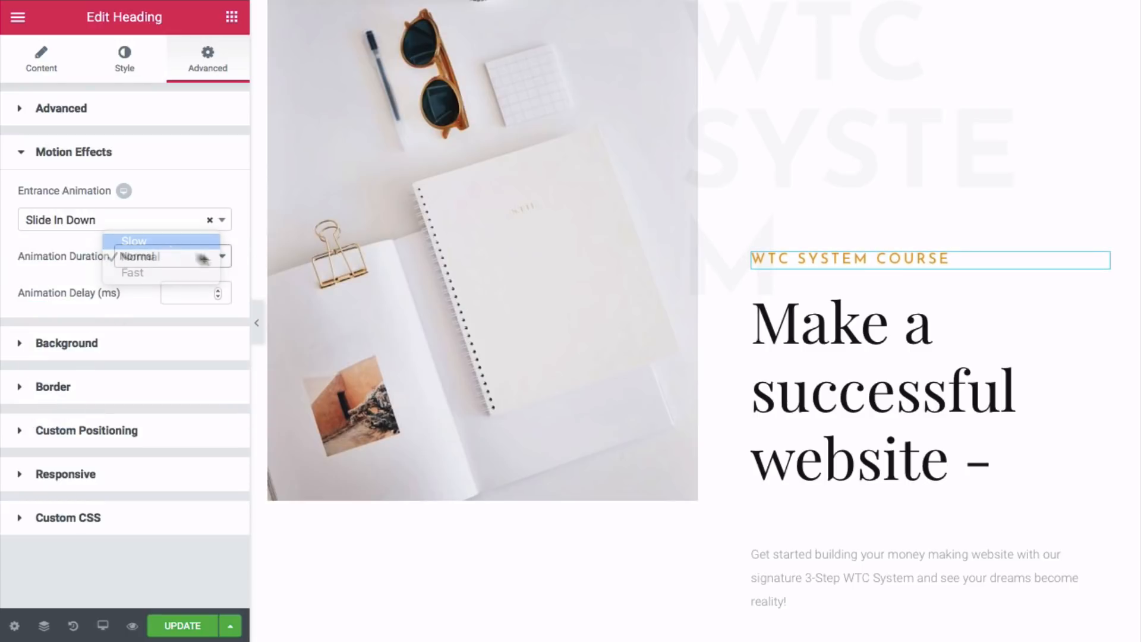
{"action": "scroll", "coordinate": [686, 404], "scroll_direction": "down", "scroll_amount": 3}
{"action": "scroll", "coordinate": [680, 407], "scroll_direction": "down", "scroll_amount": 10}
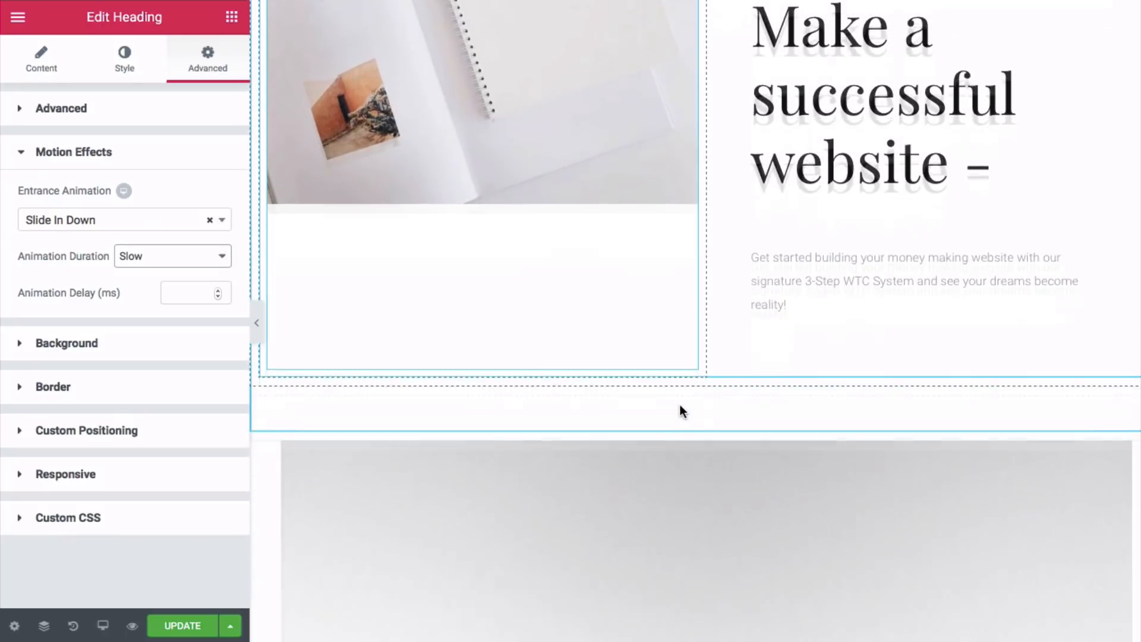
{"action": "scroll", "coordinate": [674, 405], "scroll_direction": "up", "scroll_amount": 5}
{"action": "scroll", "coordinate": [675, 405], "scroll_direction": "up", "scroll_amount": 1}
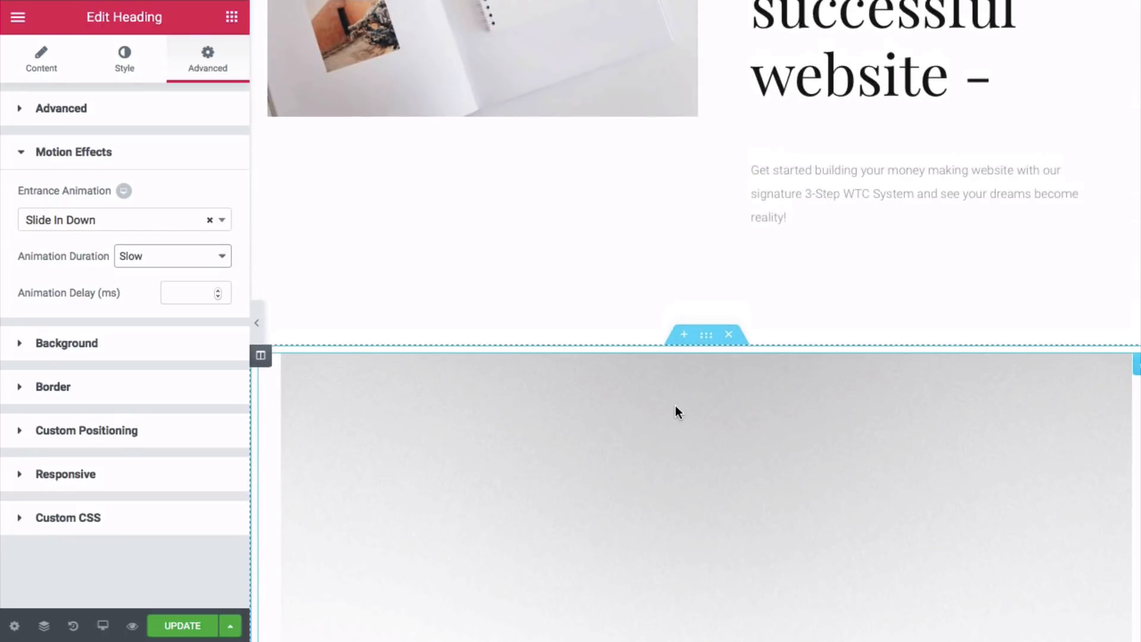
- Set the dark mountain image carousel section's entrance animation to Fade In, duration Slow
{"action": "left_click", "coordinate": [704, 343]}
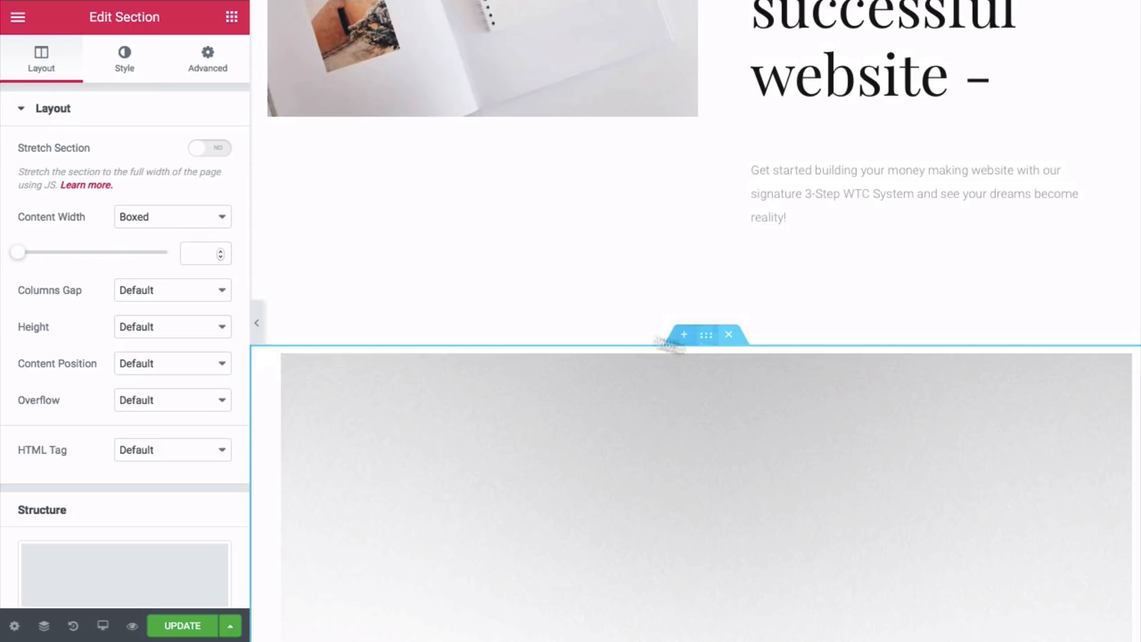
{"action": "left_click", "coordinate": [207, 63]}
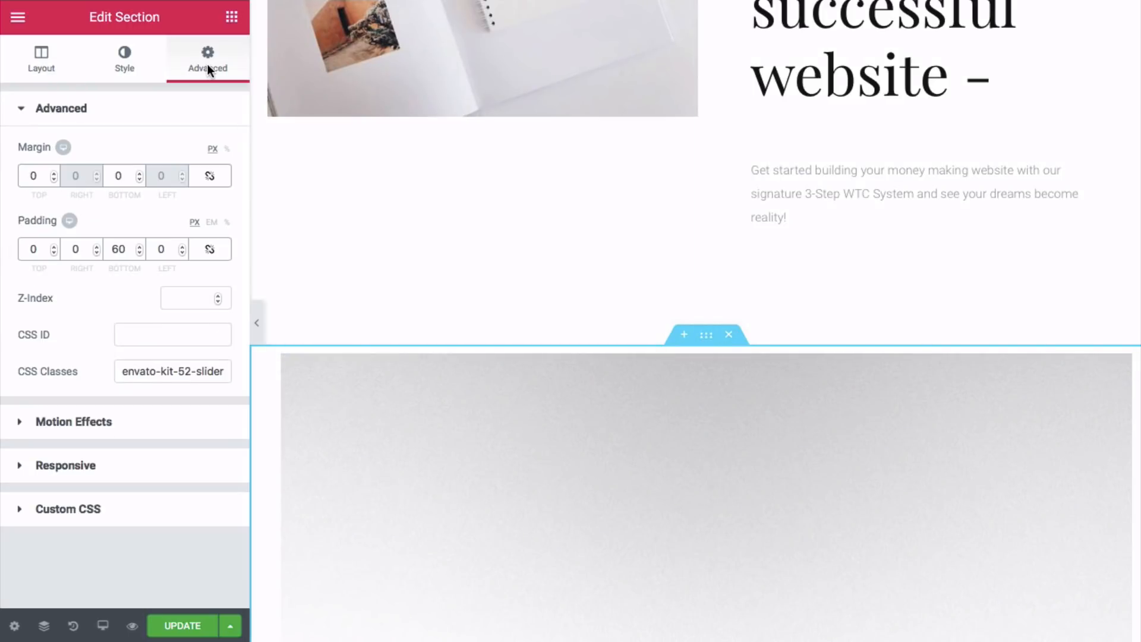
{"action": "left_click", "coordinate": [94, 419]}
{"action": "left_click", "coordinate": [57, 223]}
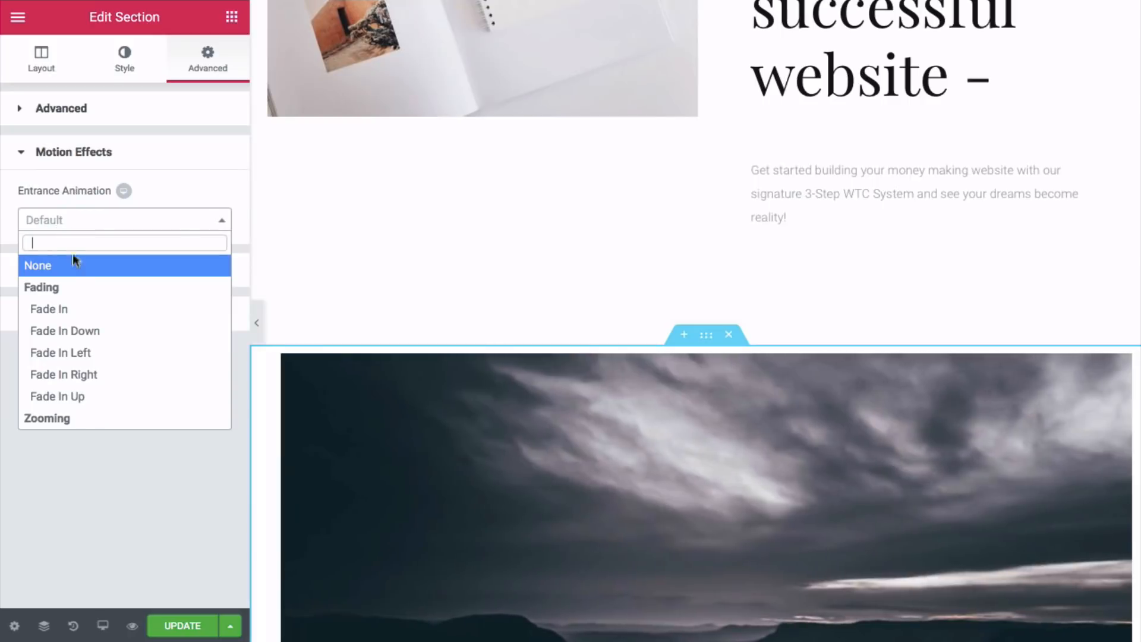
{"action": "left_click", "coordinate": [68, 308]}
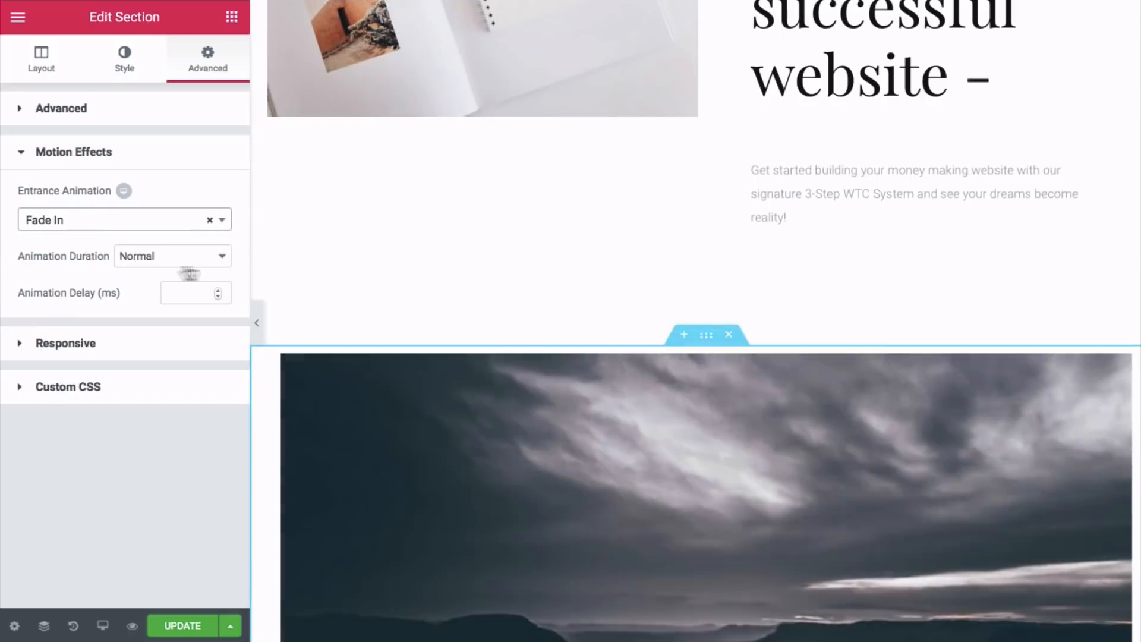
{"action": "left_click", "coordinate": [212, 257]}
{"action": "left_click", "coordinate": [186, 242]}
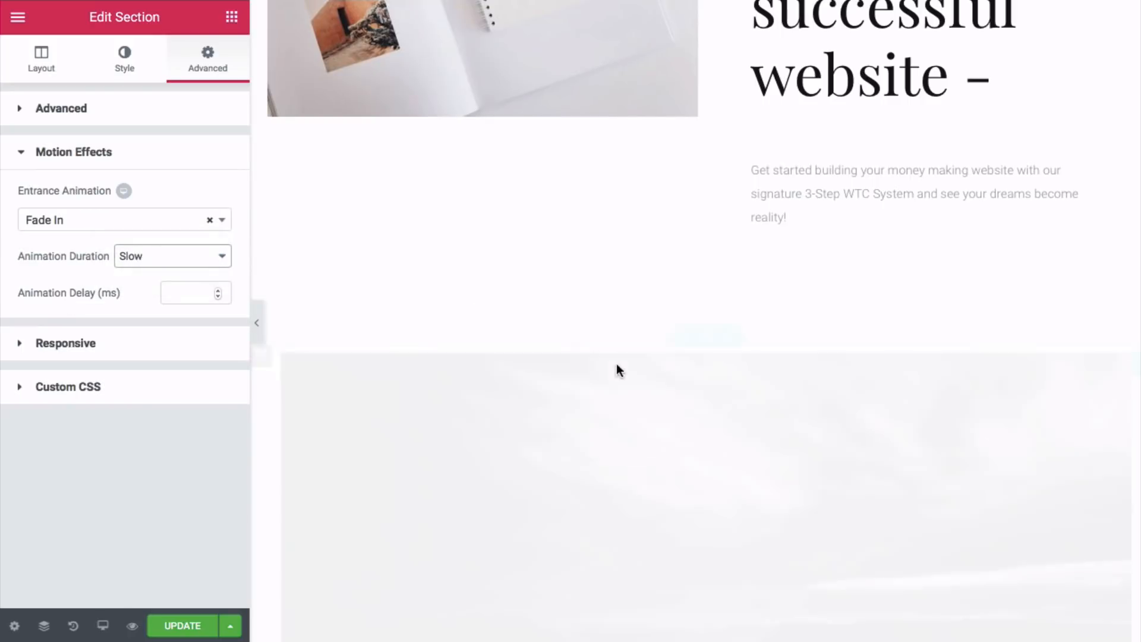
{"action": "scroll", "coordinate": [615, 361], "scroll_direction": "down", "scroll_amount": 6}
{"action": "scroll", "coordinate": [612, 365], "scroll_direction": "down", "scroll_amount": 10}
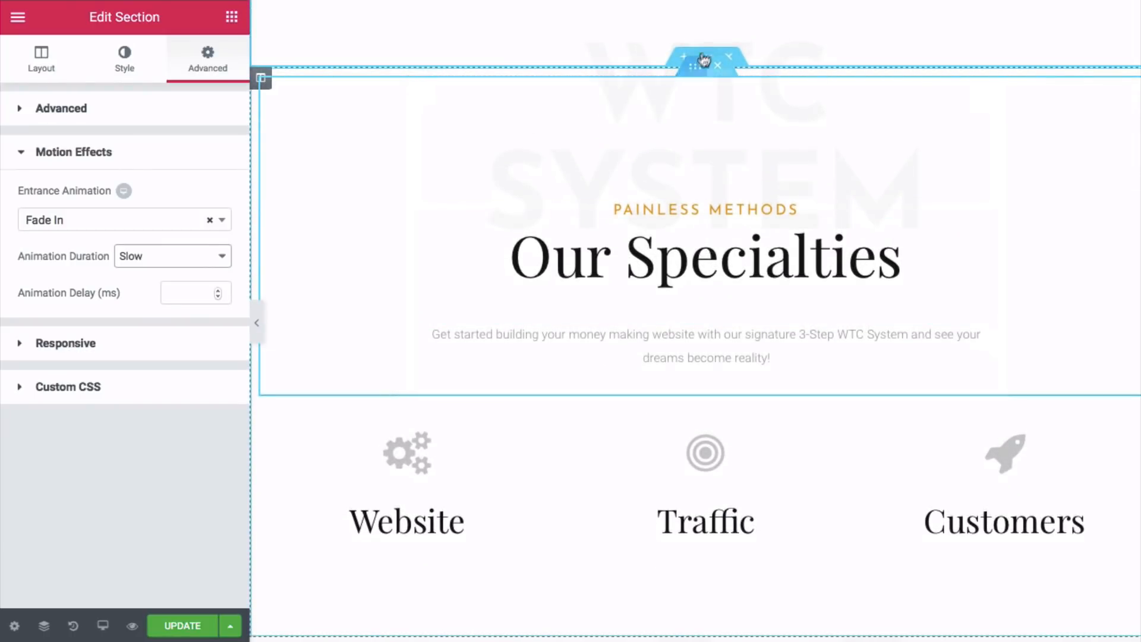
- Give the Our Specialties section a Fade In entrance animation at Slow duration
{"action": "left_click", "coordinate": [707, 64]}
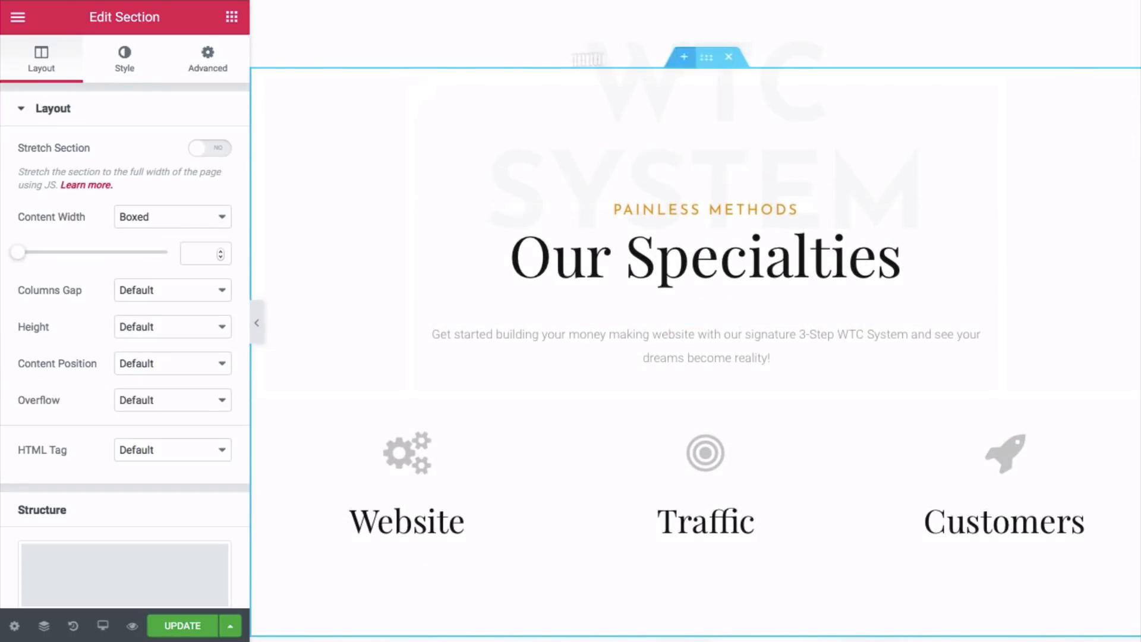
{"action": "left_click", "coordinate": [202, 65]}
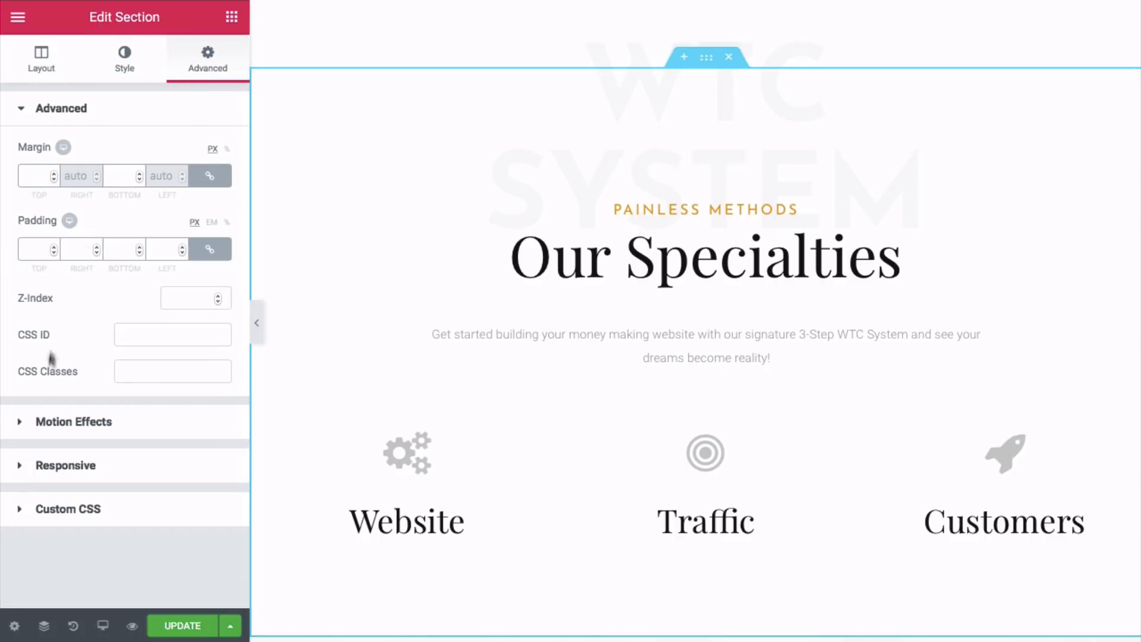
{"action": "left_click", "coordinate": [54, 423]}
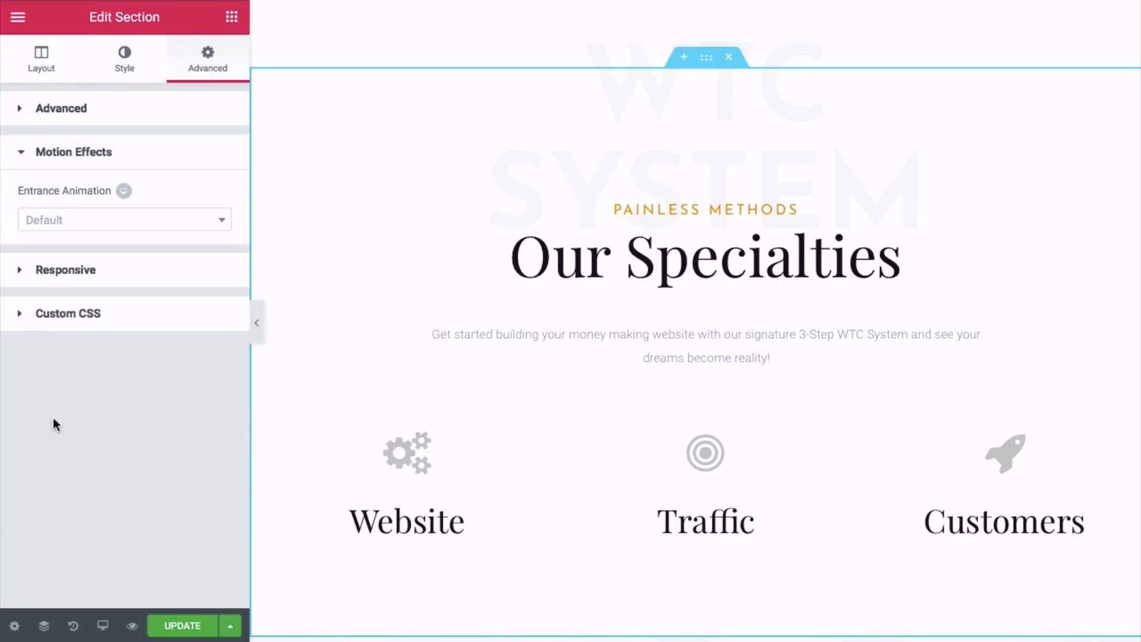
{"action": "left_click", "coordinate": [79, 227]}
{"action": "left_click", "coordinate": [48, 308]}
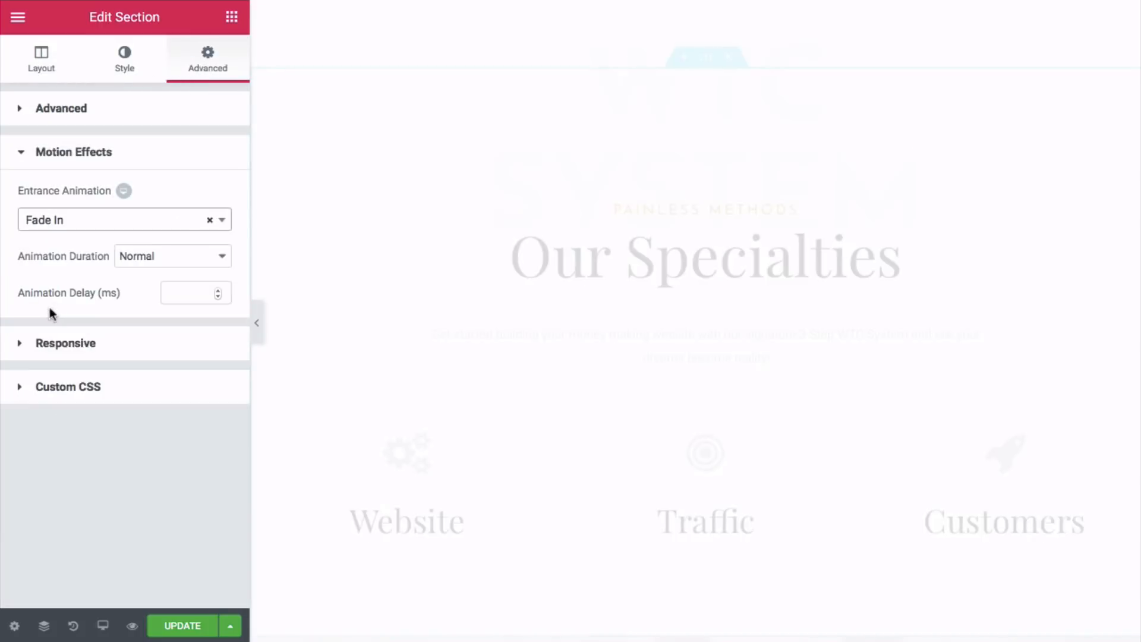
{"action": "left_click", "coordinate": [198, 257]}
{"action": "left_click", "coordinate": [187, 241]}
- Set the Painless Methods heading's entrance animation to Slide In Down, duration Slow
{"action": "left_click", "coordinate": [678, 209]}
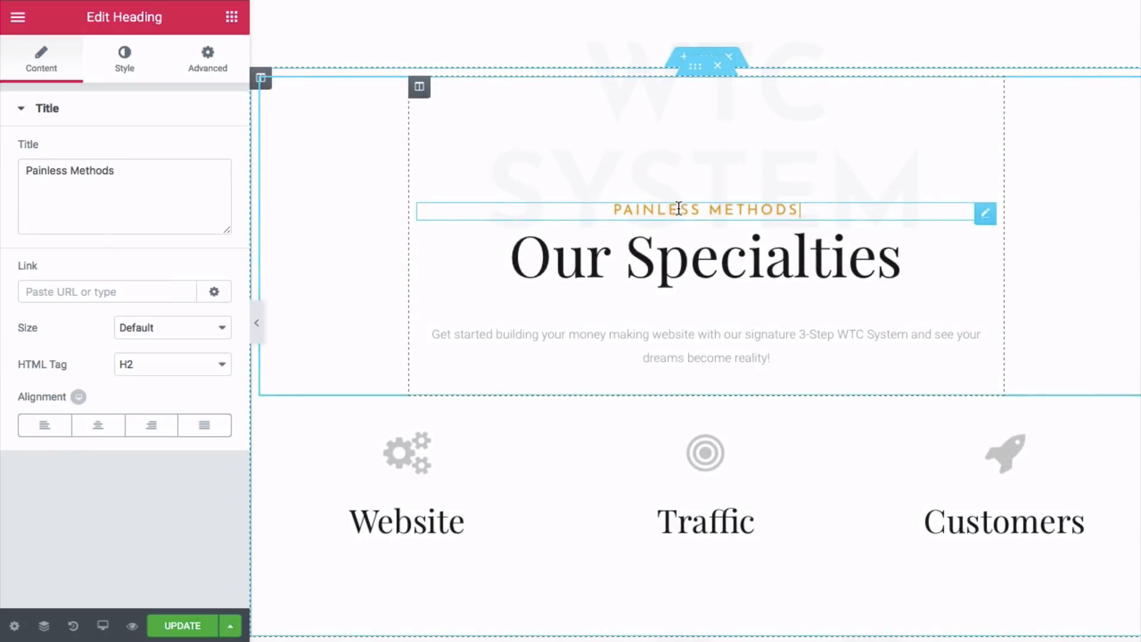
{"action": "left_click", "coordinate": [203, 60]}
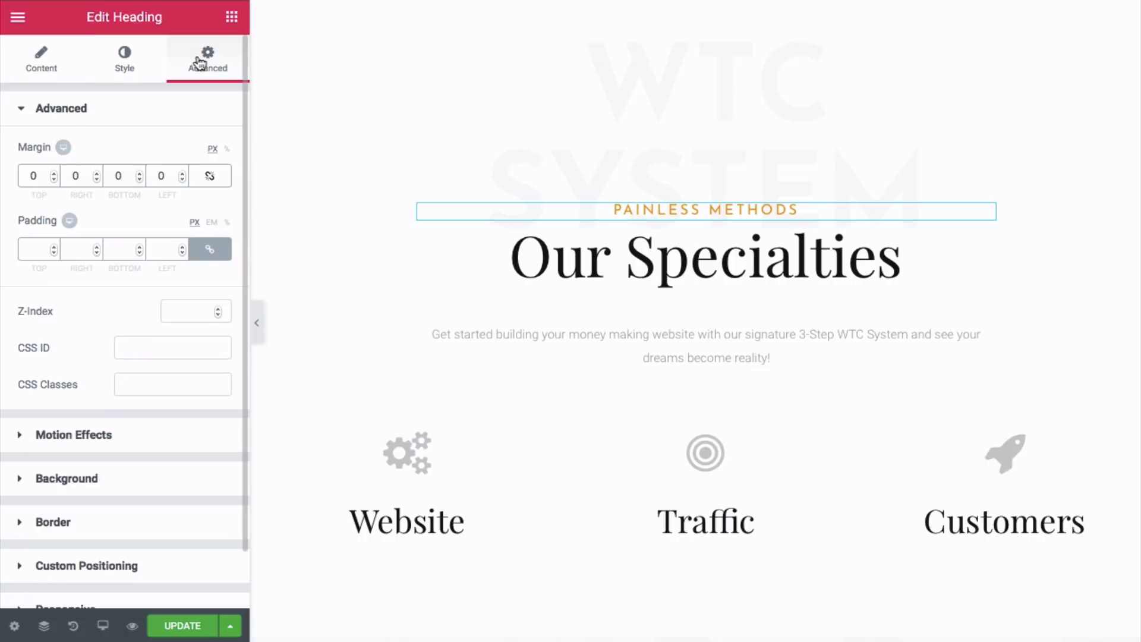
{"action": "left_click", "coordinate": [56, 435]}
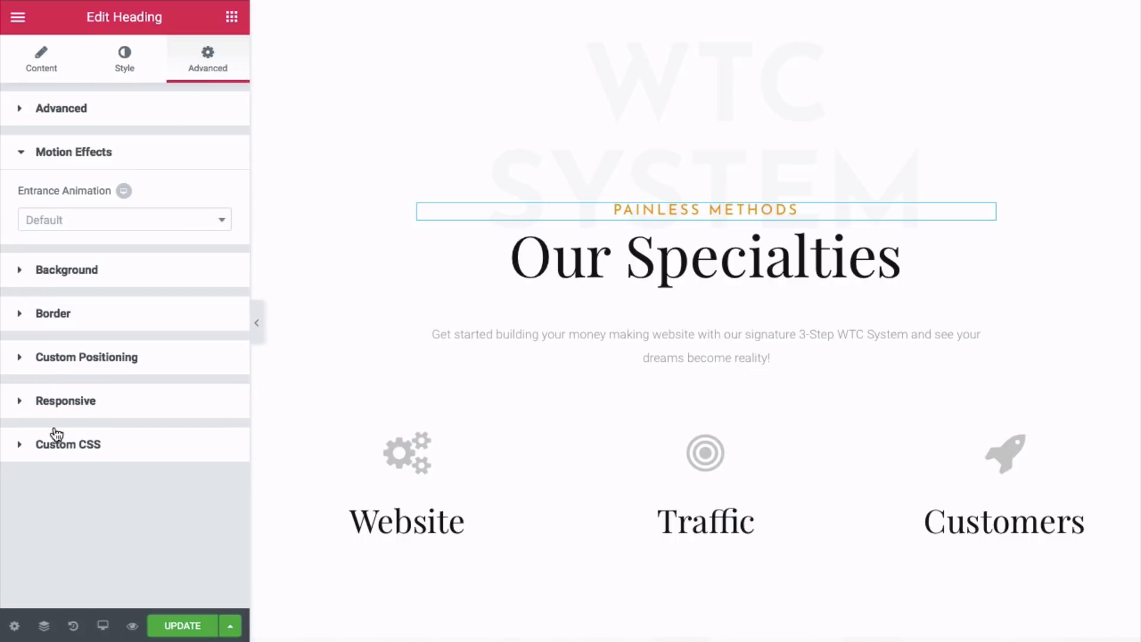
{"action": "left_click", "coordinate": [111, 219]}
{"action": "scroll", "coordinate": [83, 325], "scroll_direction": "down", "scroll_amount": 5}
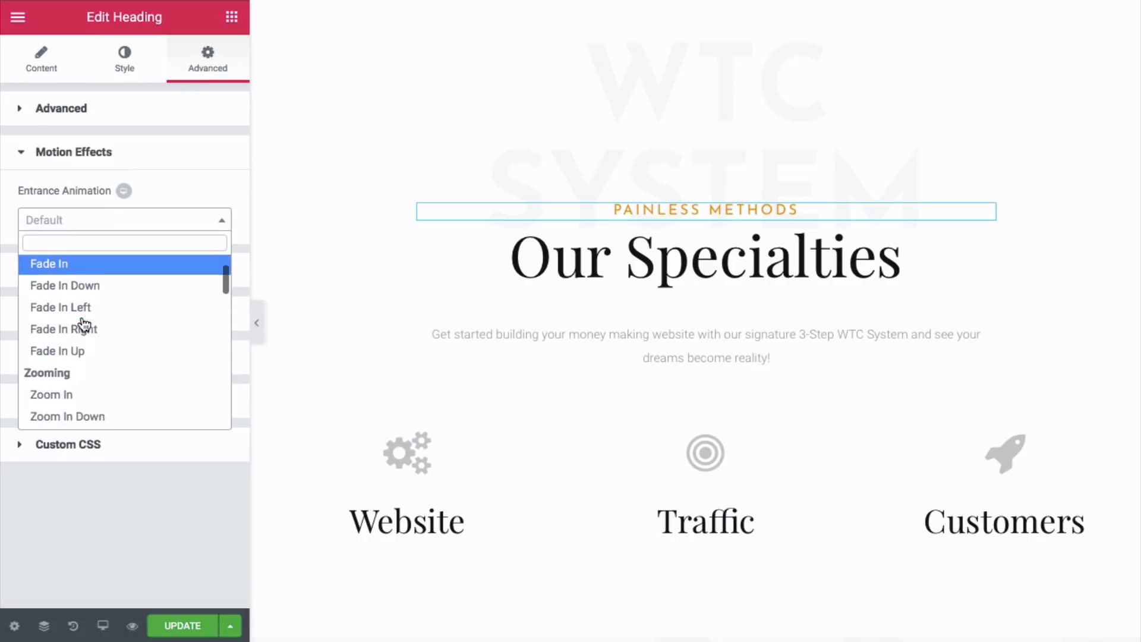
{"action": "scroll", "coordinate": [81, 326], "scroll_direction": "down", "scroll_amount": 3}
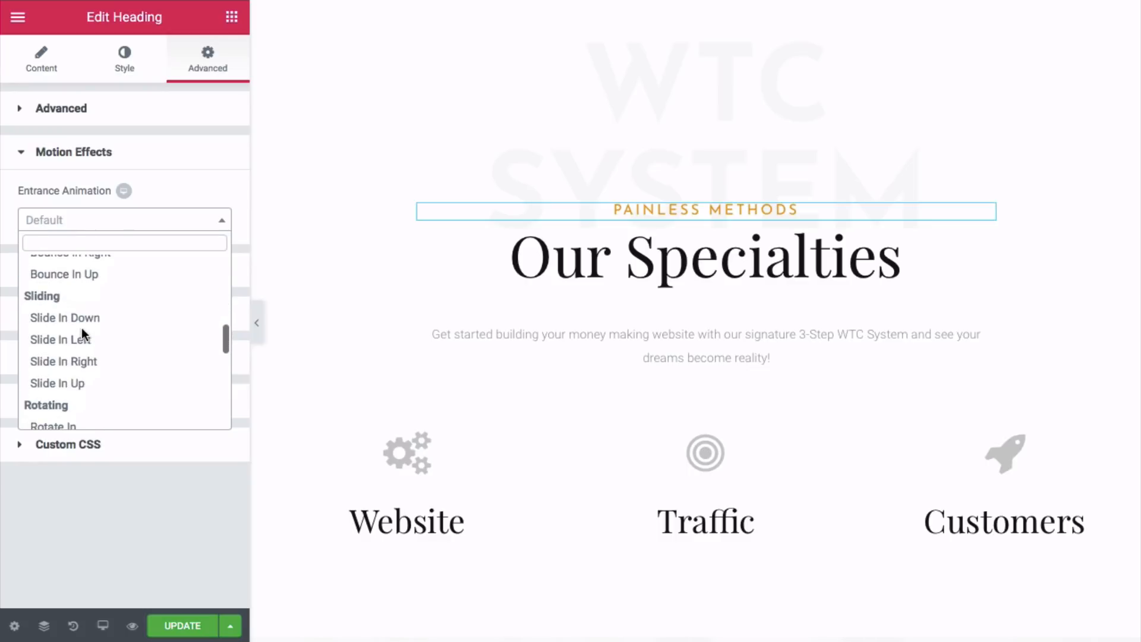
{"action": "left_click", "coordinate": [83, 320]}
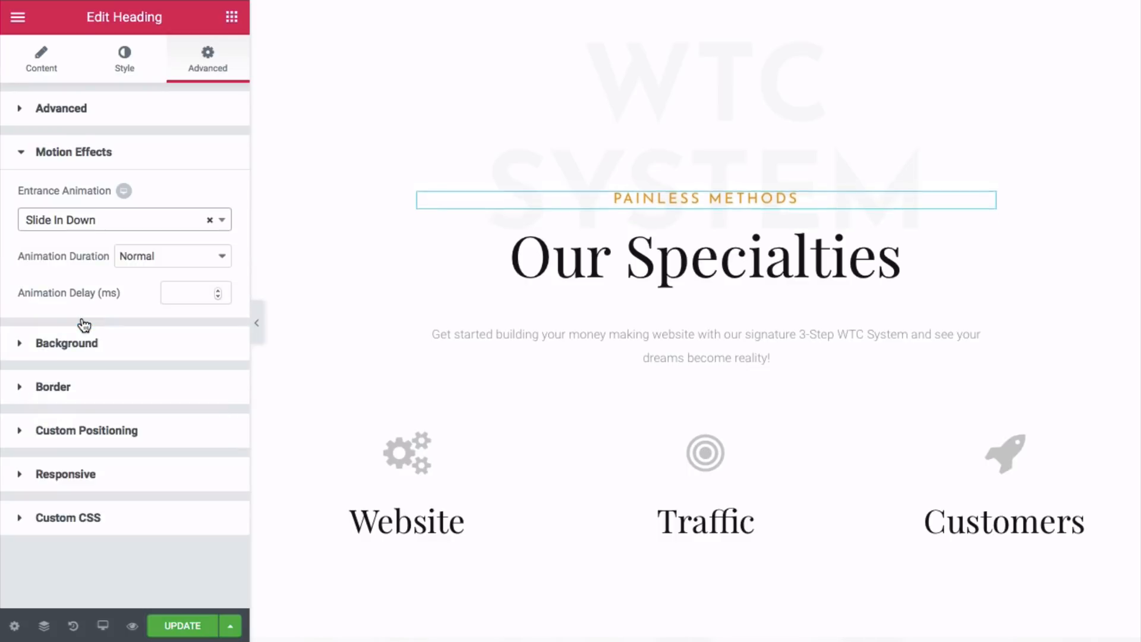
{"action": "left_click", "coordinate": [169, 257]}
{"action": "left_click", "coordinate": [172, 241]}
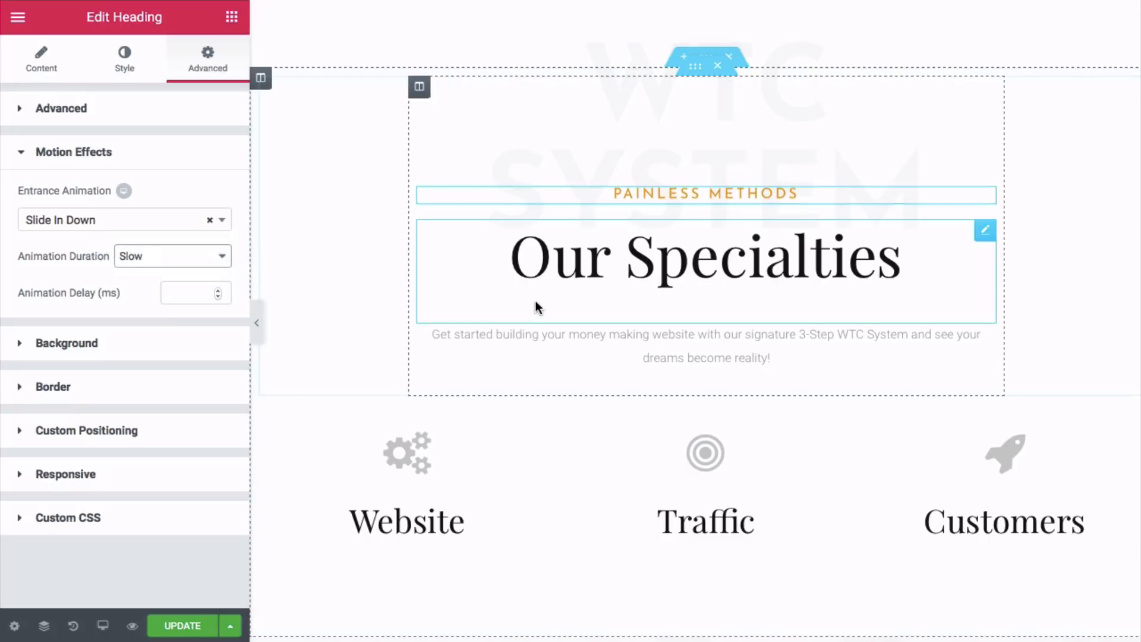
{"action": "scroll", "coordinate": [535, 307], "scroll_direction": "down", "scroll_amount": 2}
{"action": "scroll", "coordinate": [535, 302], "scroll_direction": "down", "scroll_amount": 5}
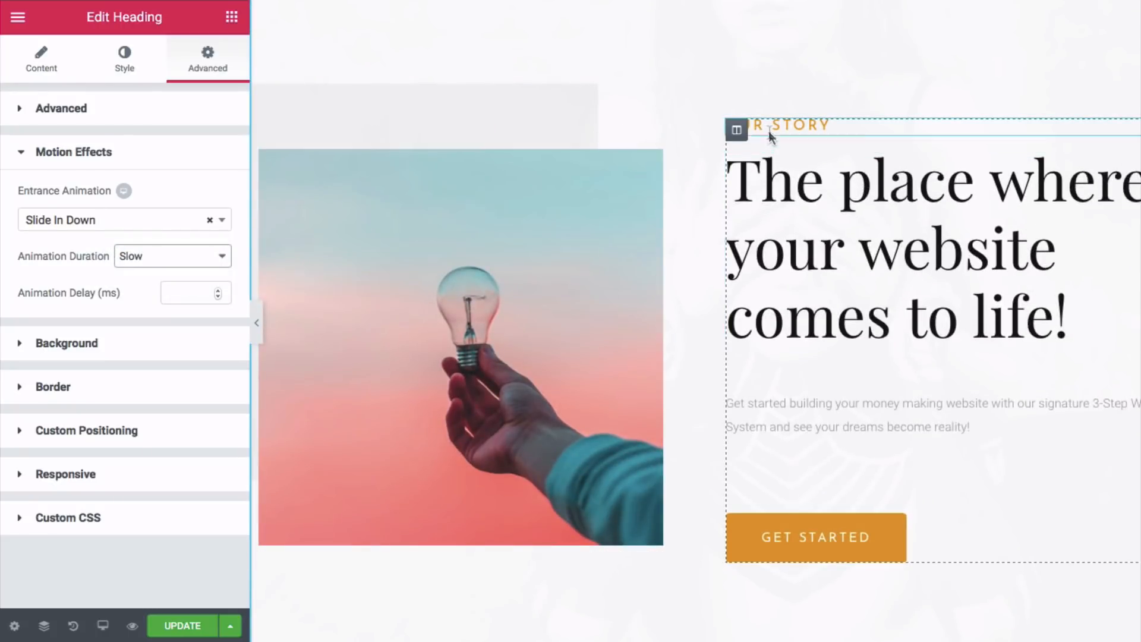
- Give the Our Story section a Fade In entrance animation at Slow duration
{"action": "scroll", "coordinate": [768, 130], "scroll_direction": "up", "scroll_amount": 1}
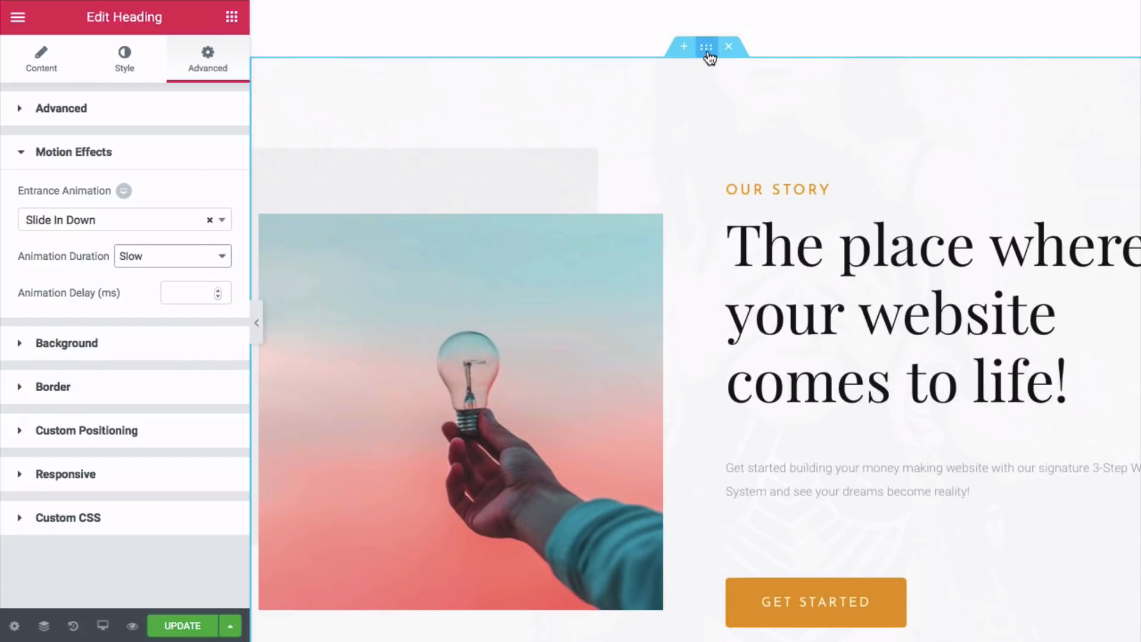
{"action": "left_click", "coordinate": [706, 51]}
{"action": "left_click", "coordinate": [208, 66]}
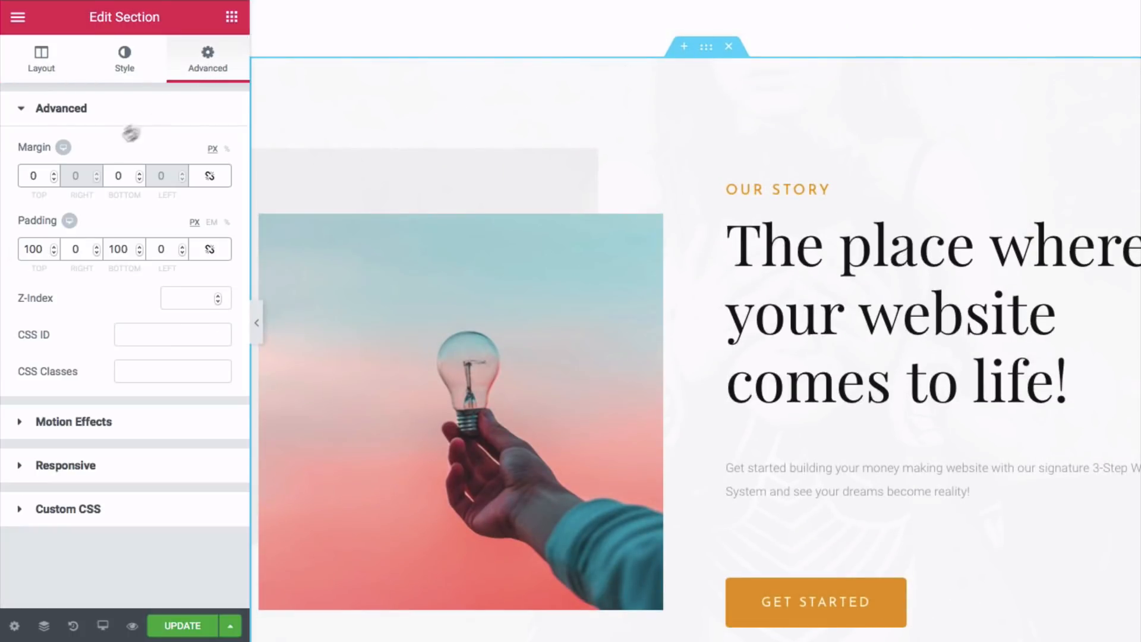
{"action": "left_click", "coordinate": [66, 420]}
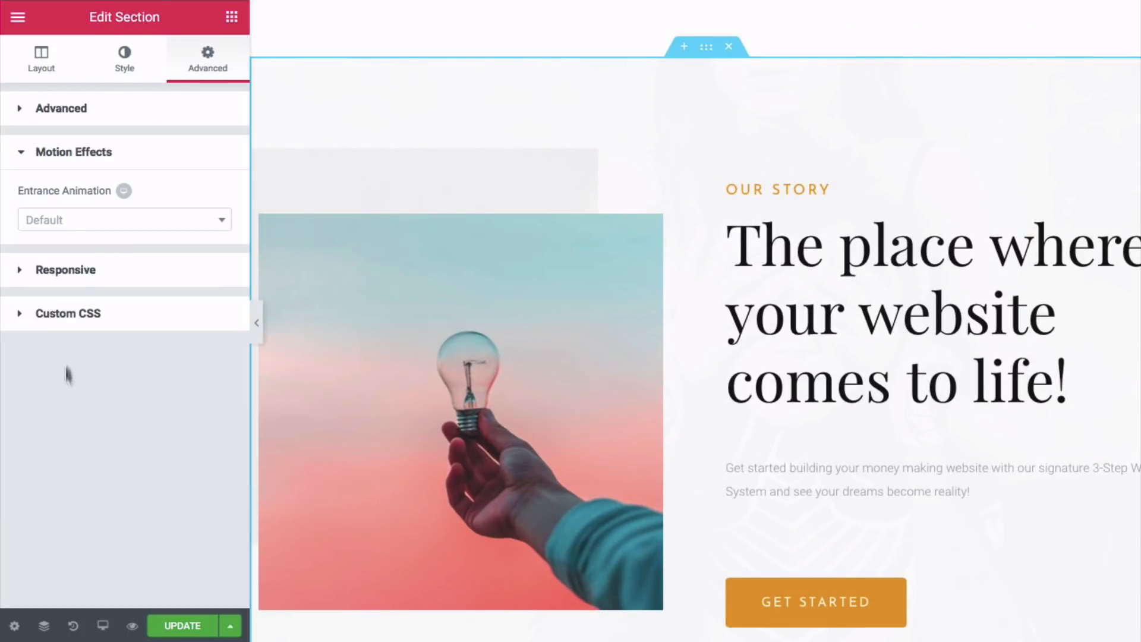
{"action": "left_click", "coordinate": [83, 217]}
{"action": "left_click", "coordinate": [66, 308]}
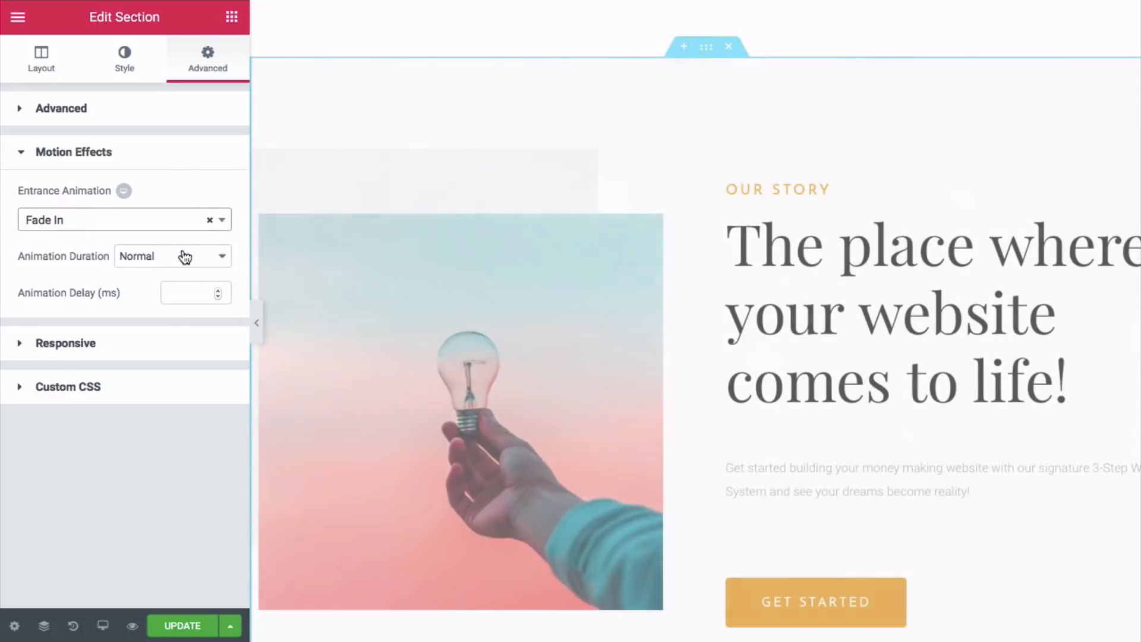
{"action": "left_click", "coordinate": [185, 257]}
{"action": "left_click", "coordinate": [173, 242]}
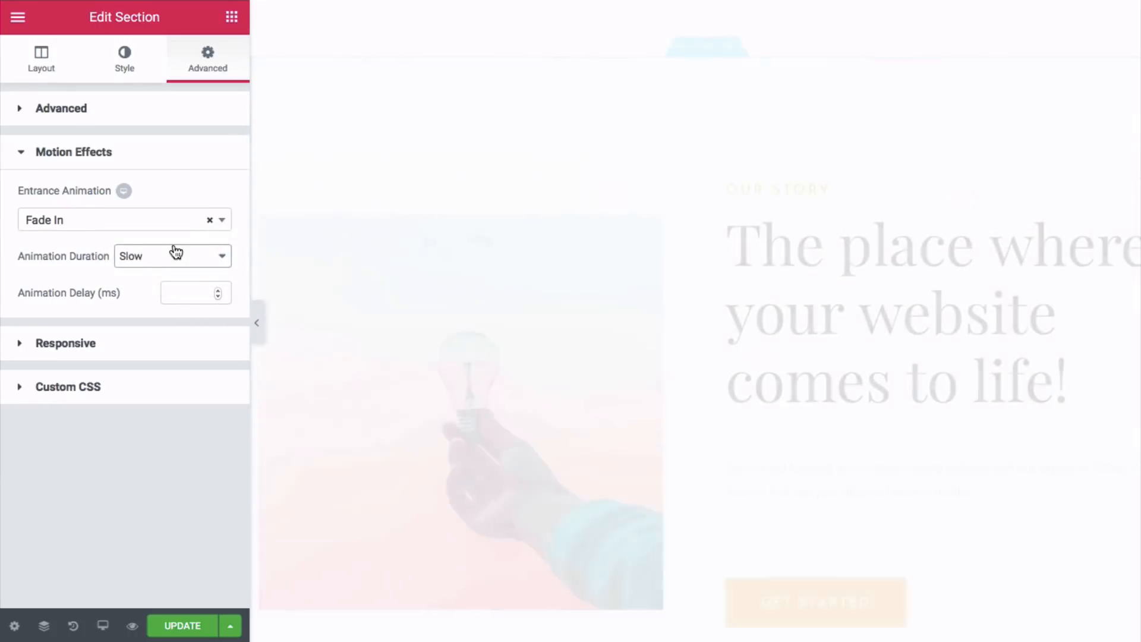
- Set the OUR STORY heading's entrance animation to Slide In Down, duration Slow
{"action": "left_click", "coordinate": [758, 189]}
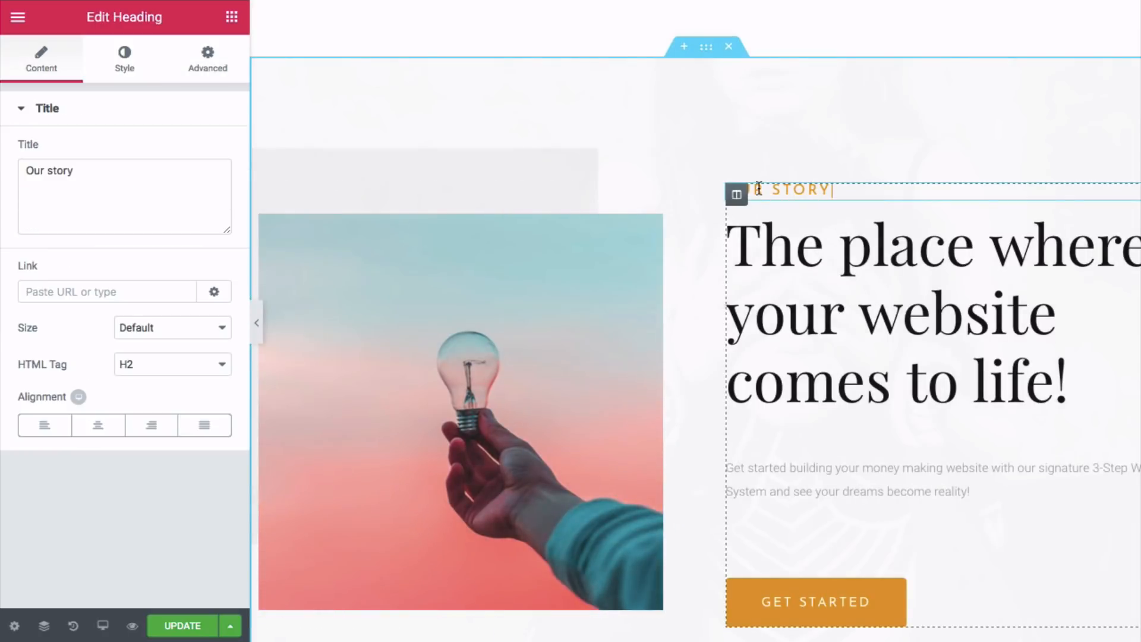
{"action": "left_click", "coordinate": [207, 68]}
{"action": "left_click", "coordinate": [70, 430]}
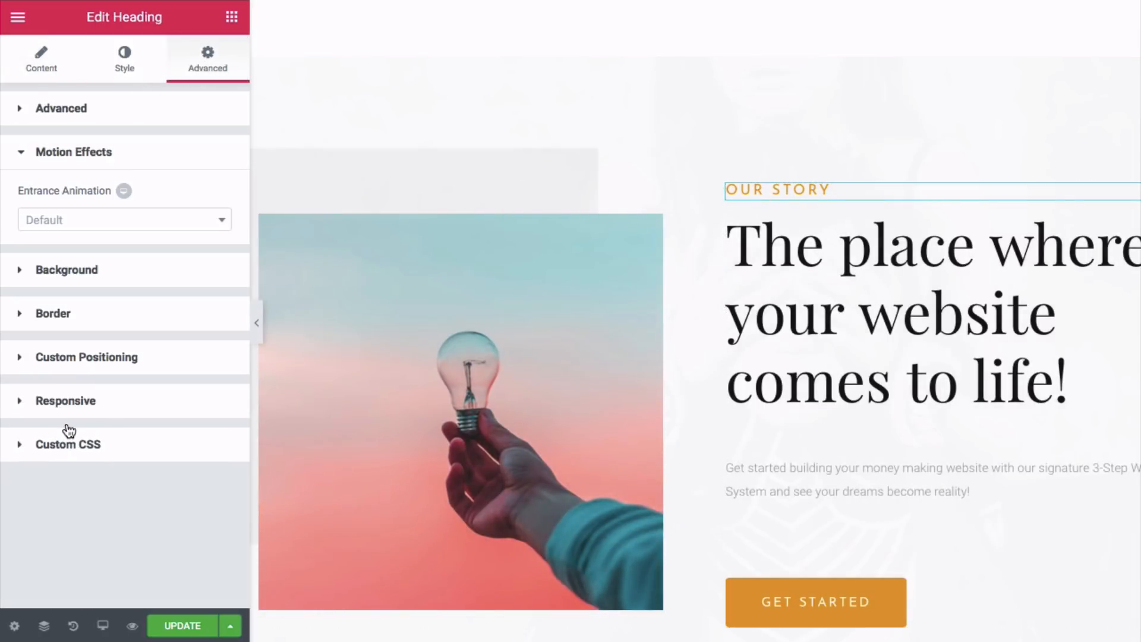
{"action": "left_click", "coordinate": [105, 224]}
{"action": "scroll", "coordinate": [89, 280], "scroll_direction": "down", "scroll_amount": 10}
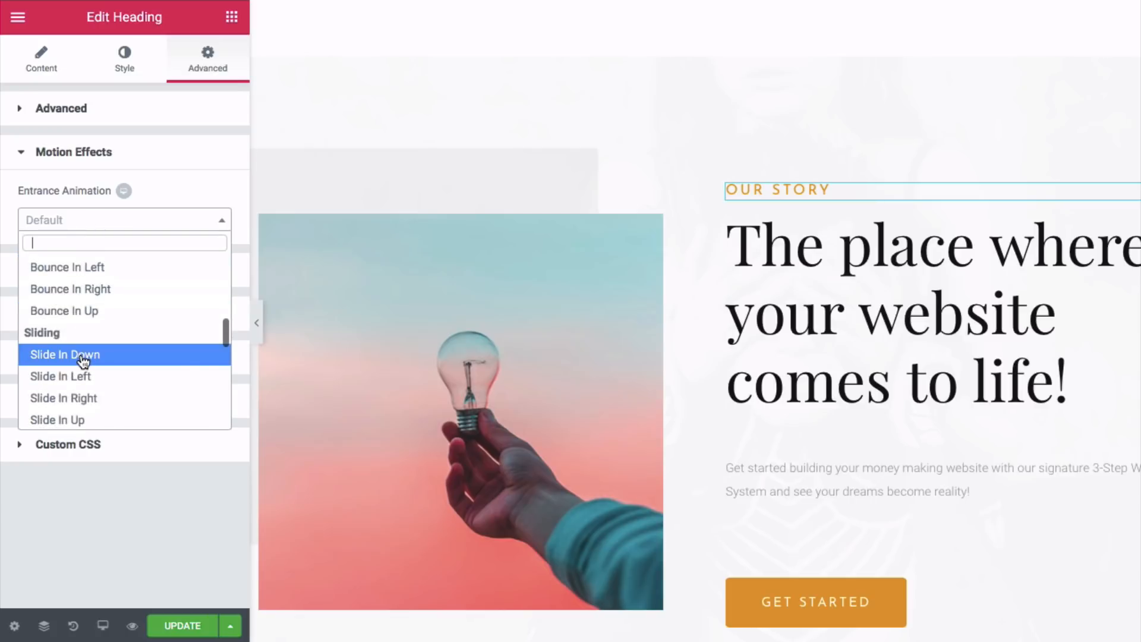
{"action": "left_click", "coordinate": [83, 359]}
{"action": "left_click", "coordinate": [153, 260]}
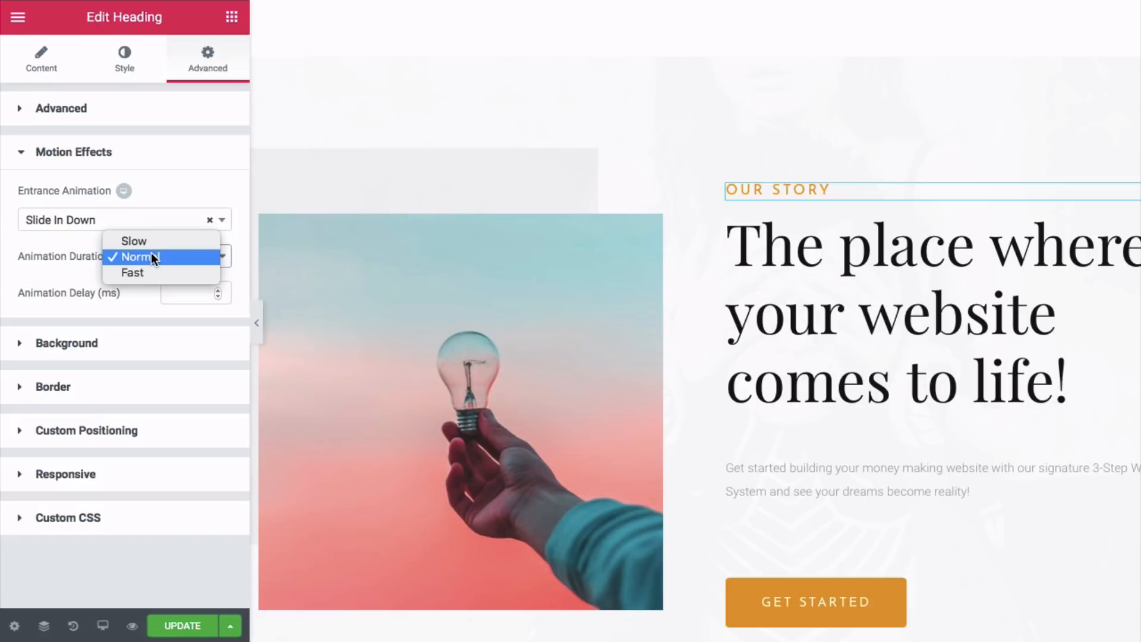
{"action": "left_click", "coordinate": [189, 257]}
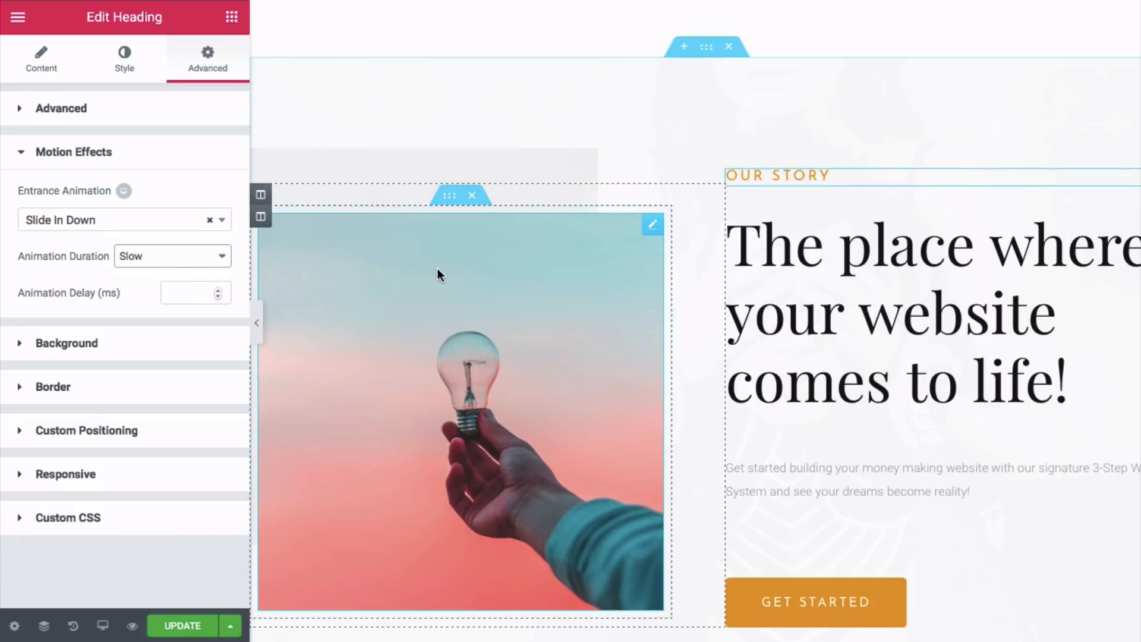
{"action": "scroll", "coordinate": [436, 268], "scroll_direction": "down", "scroll_amount": 10}
{"action": "scroll", "coordinate": [419, 269], "scroll_direction": "down", "scroll_amount": 1}
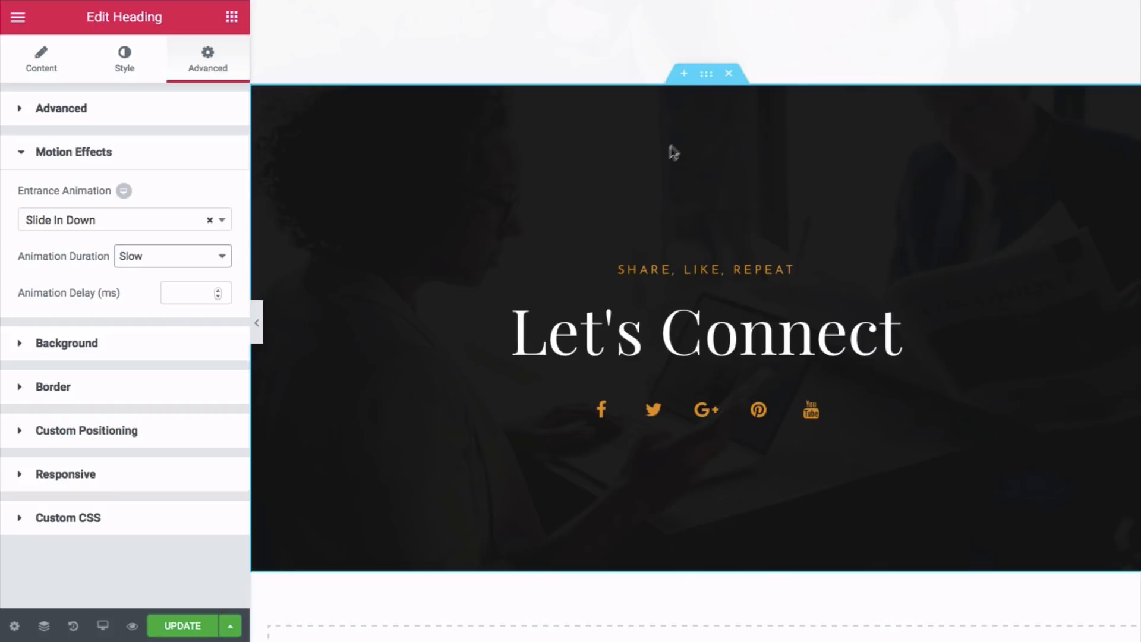
- Give the Let's Connect section a Fade In entrance animation at Slow duration
{"action": "left_click", "coordinate": [706, 74]}
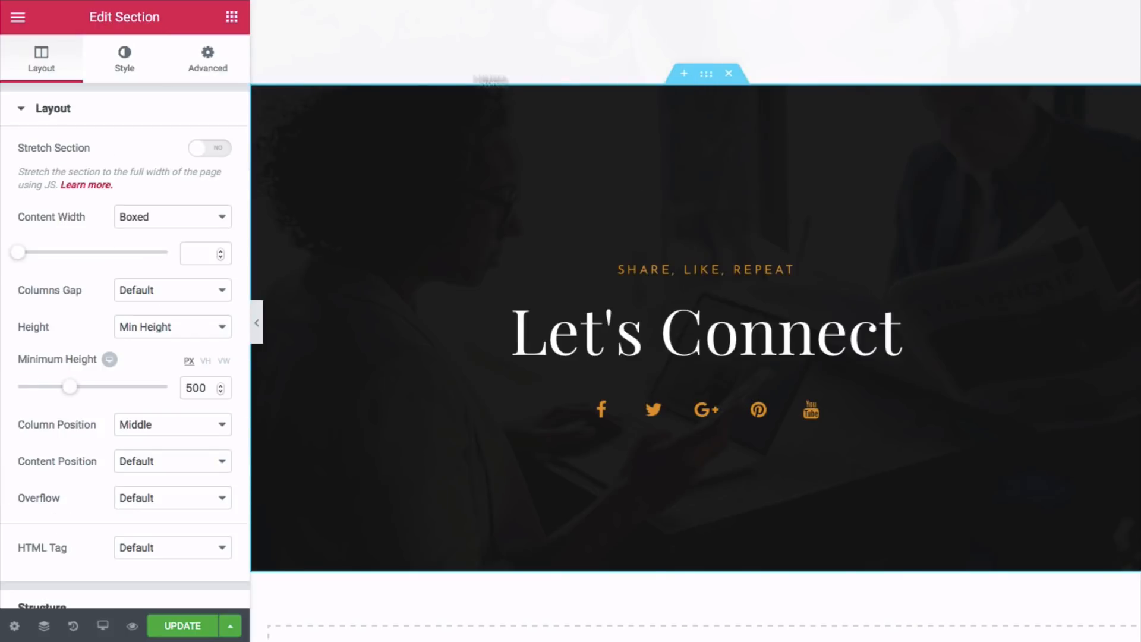
{"action": "left_click", "coordinate": [218, 65]}
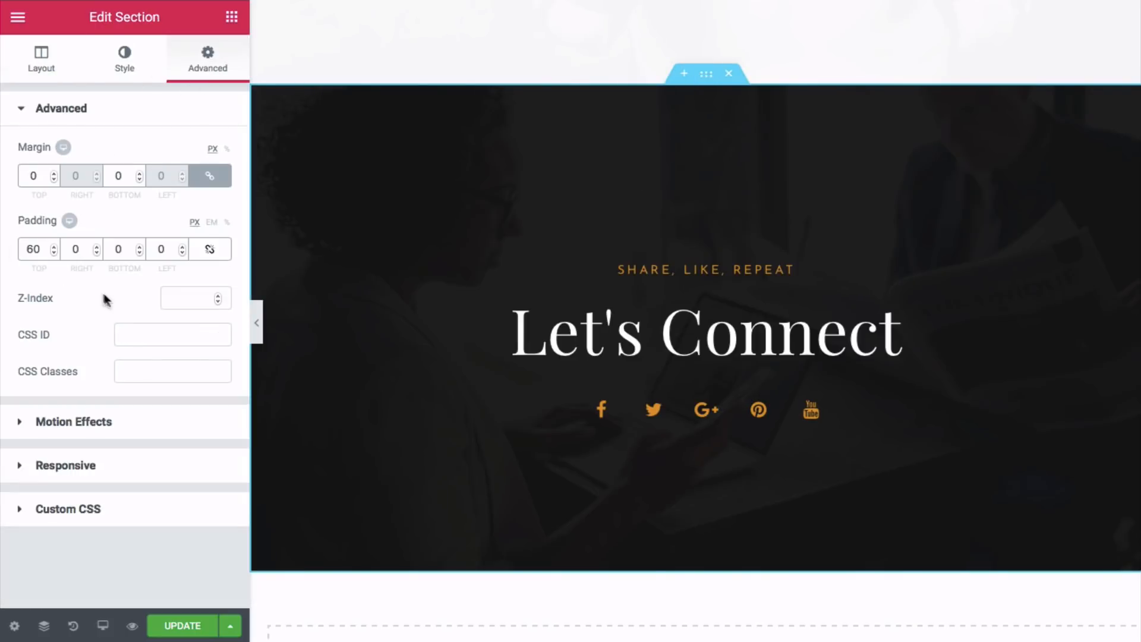
{"action": "left_click", "coordinate": [67, 419]}
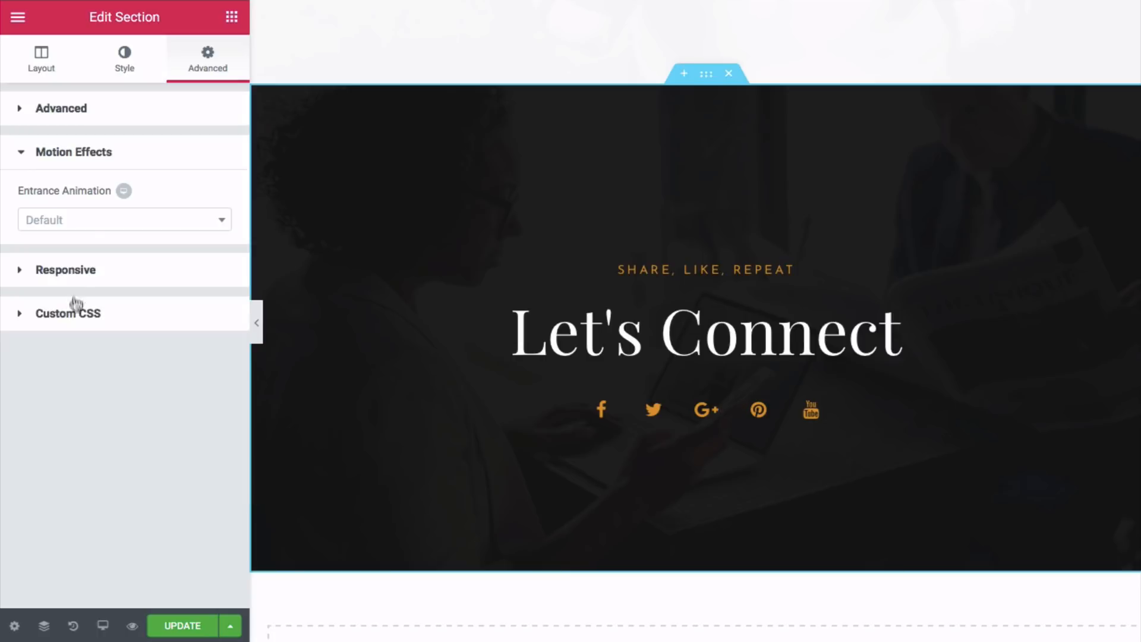
{"action": "left_click", "coordinate": [83, 229]}
{"action": "left_click", "coordinate": [59, 310]}
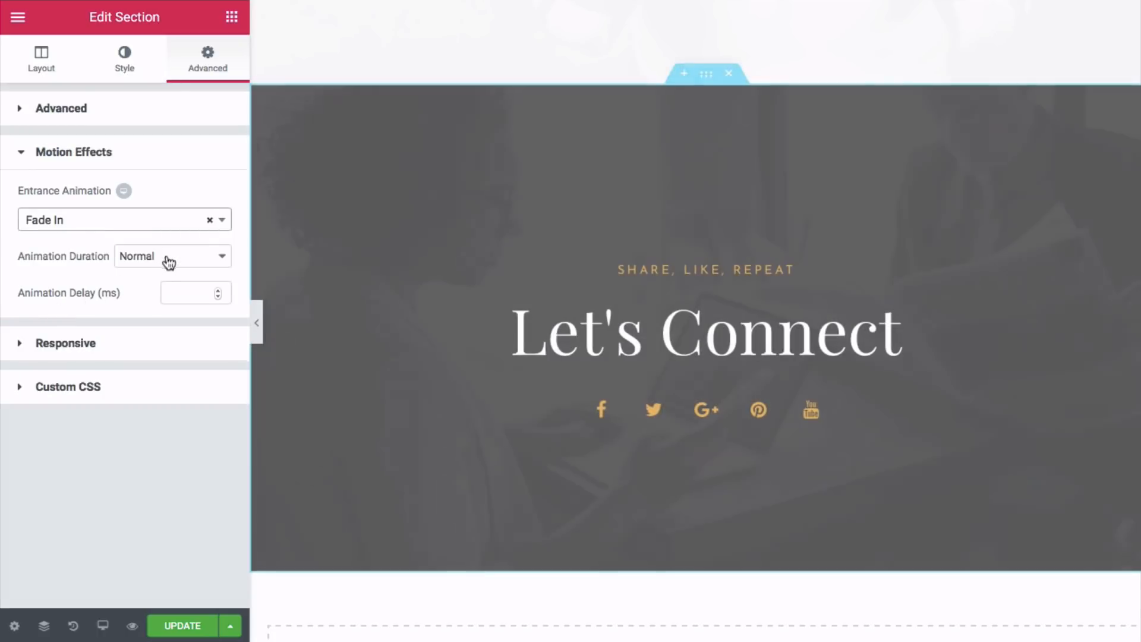
{"action": "left_click", "coordinate": [168, 261]}
{"action": "left_click", "coordinate": [168, 243]}
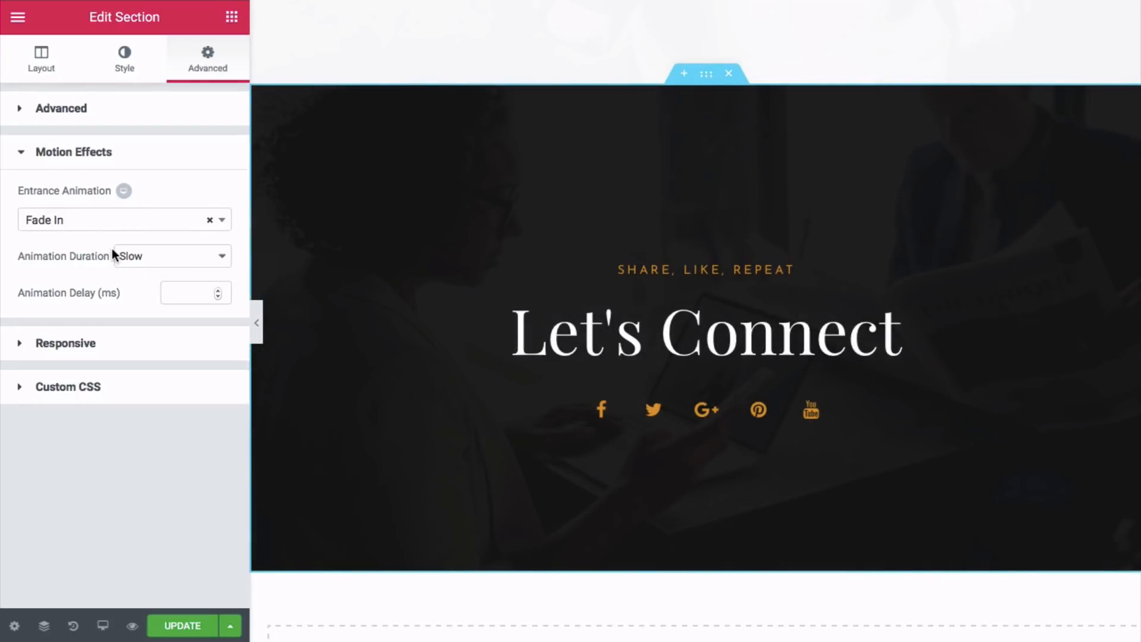
- Set the SHARE, LIKE, REPEAT heading's entrance animation to Slide In Down, duration Slow
{"action": "left_click", "coordinate": [684, 267]}
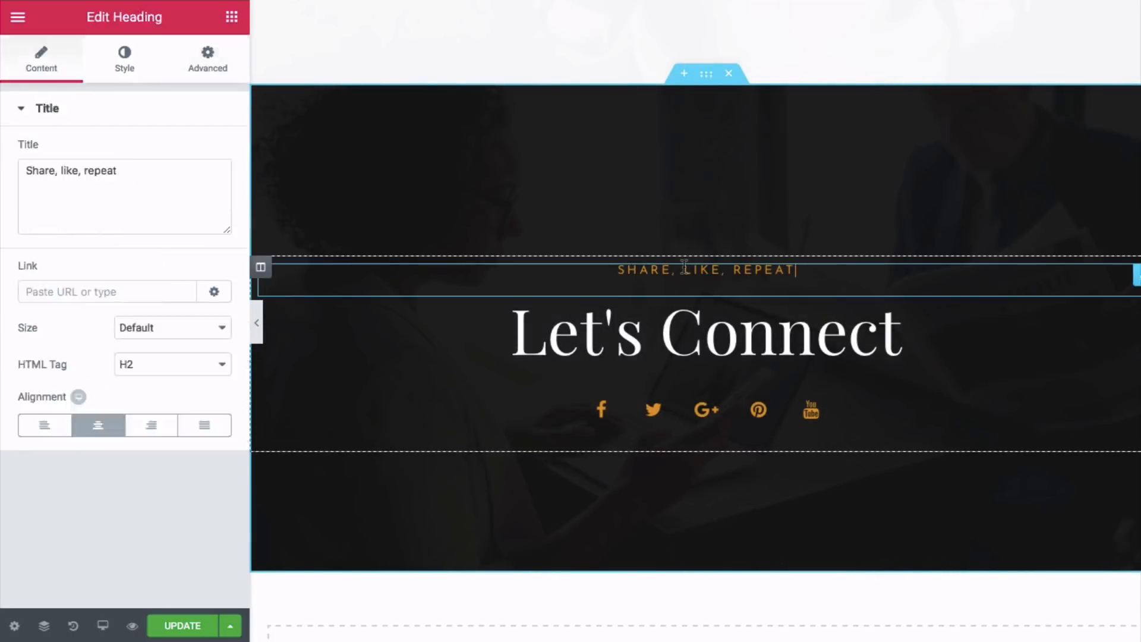
{"action": "left_click", "coordinate": [198, 76]}
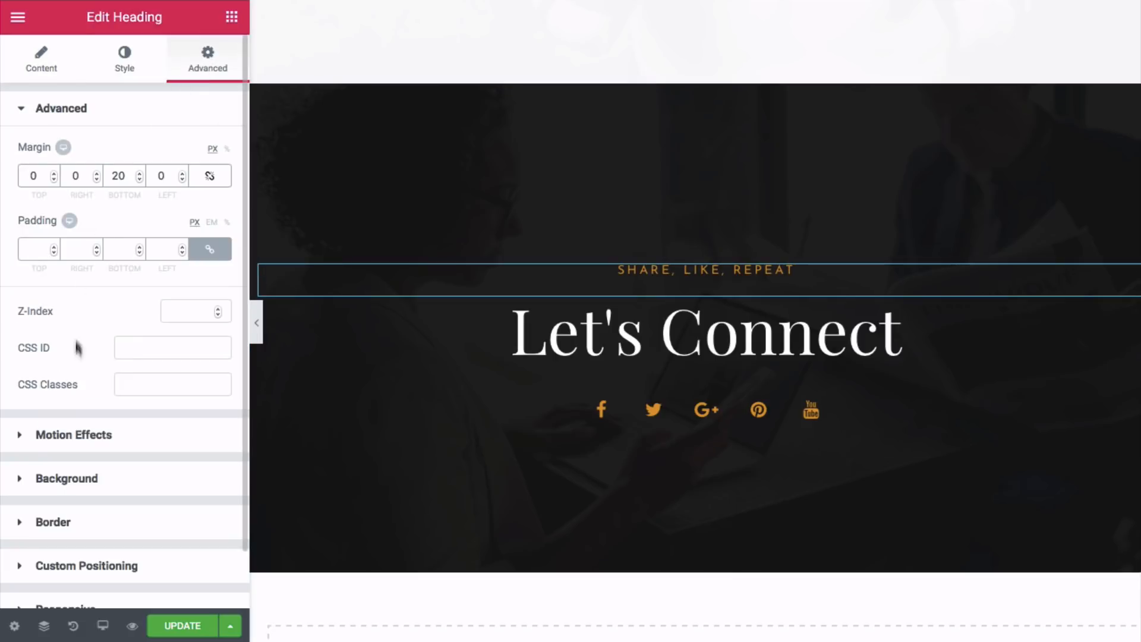
{"action": "left_click", "coordinate": [53, 437]}
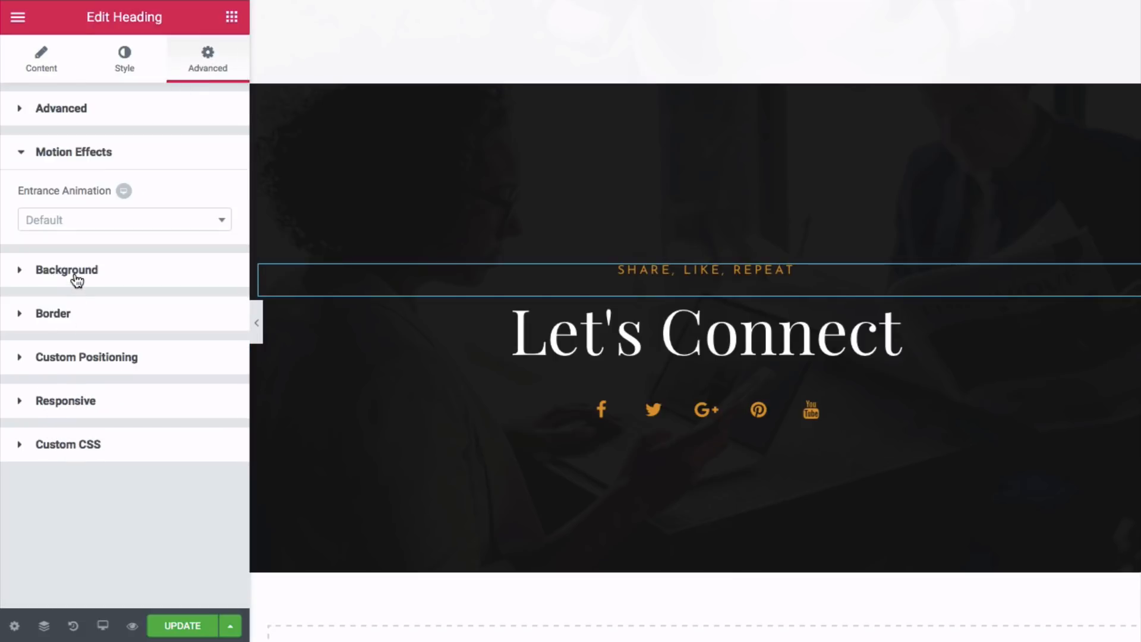
{"action": "left_click", "coordinate": [90, 221]}
{"action": "scroll", "coordinate": [92, 333], "scroll_direction": "down", "scroll_amount": 5}
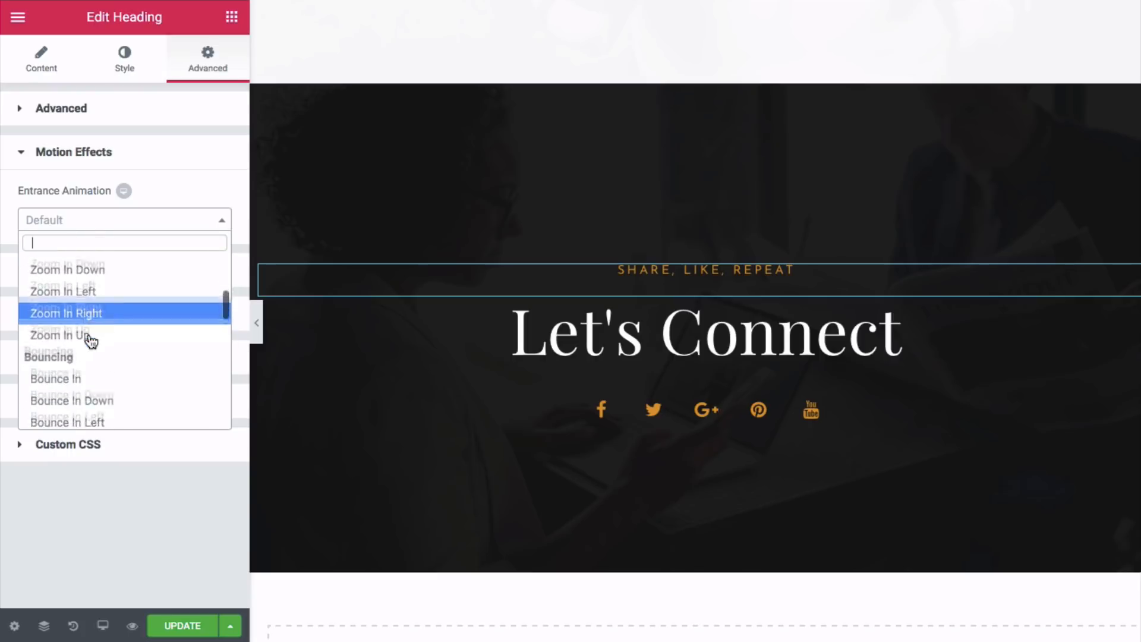
{"action": "scroll", "coordinate": [89, 340], "scroll_direction": "down", "scroll_amount": 1}
{"action": "left_click", "coordinate": [75, 385]}
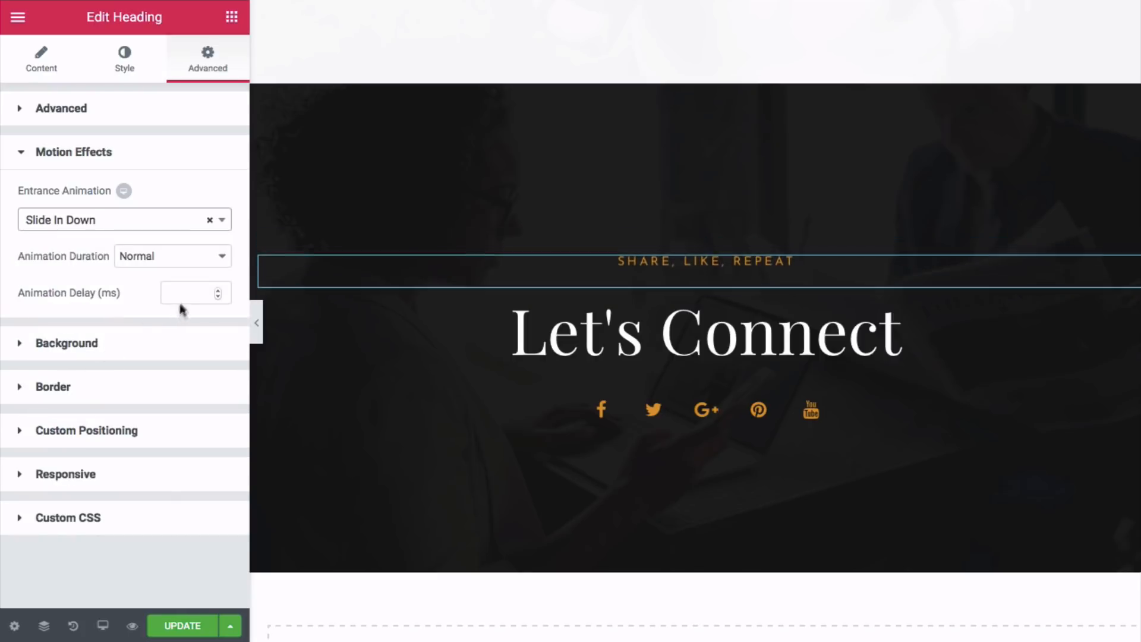
{"action": "left_click", "coordinate": [186, 268]}
{"action": "left_click", "coordinate": [184, 243]}
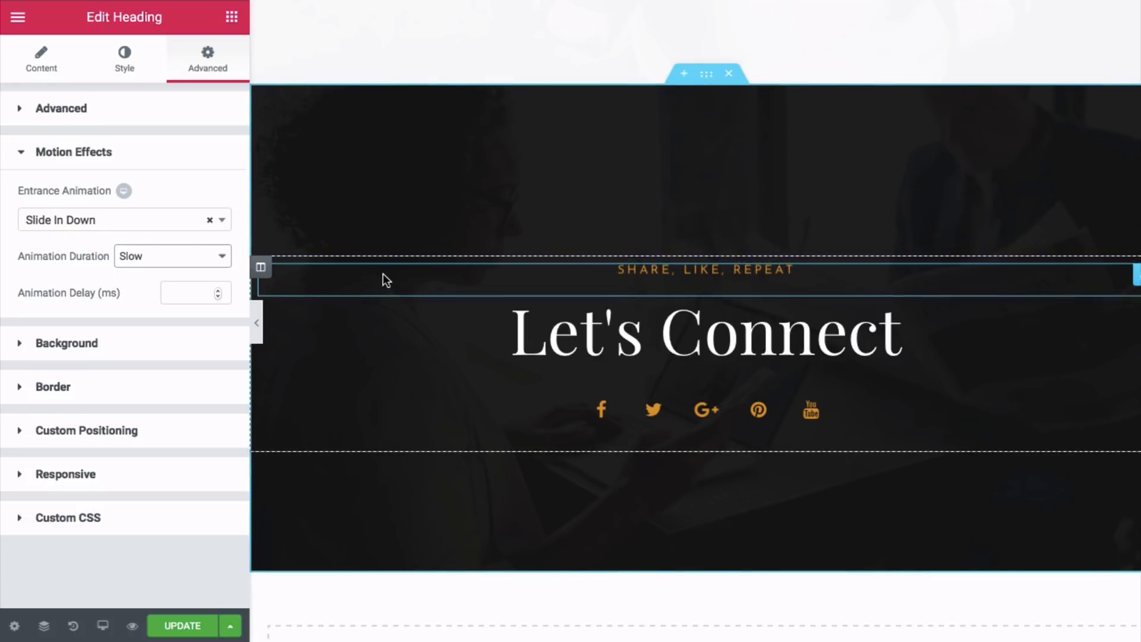
{"action": "scroll", "coordinate": [382, 275], "scroll_direction": "up", "scroll_amount": 5}
{"action": "scroll", "coordinate": [378, 281], "scroll_direction": "up", "scroll_amount": 15}
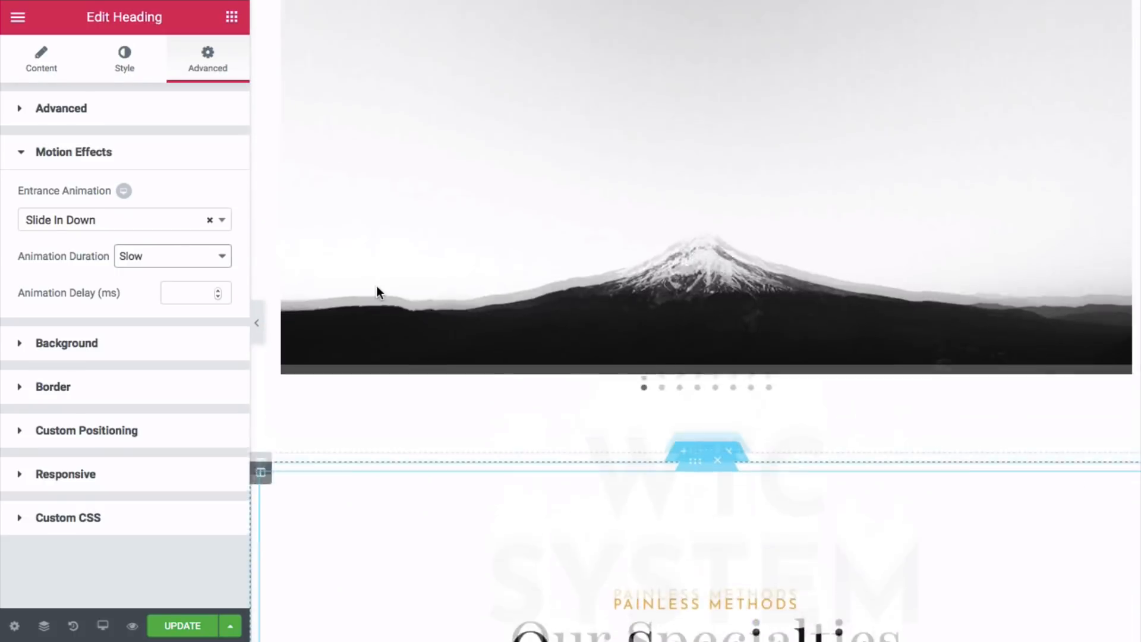
- Preview the page live and scroll from the mountain hero down to Let's Connect
{"action": "scroll", "coordinate": [376, 287], "scroll_direction": "up", "scroll_amount": 5}
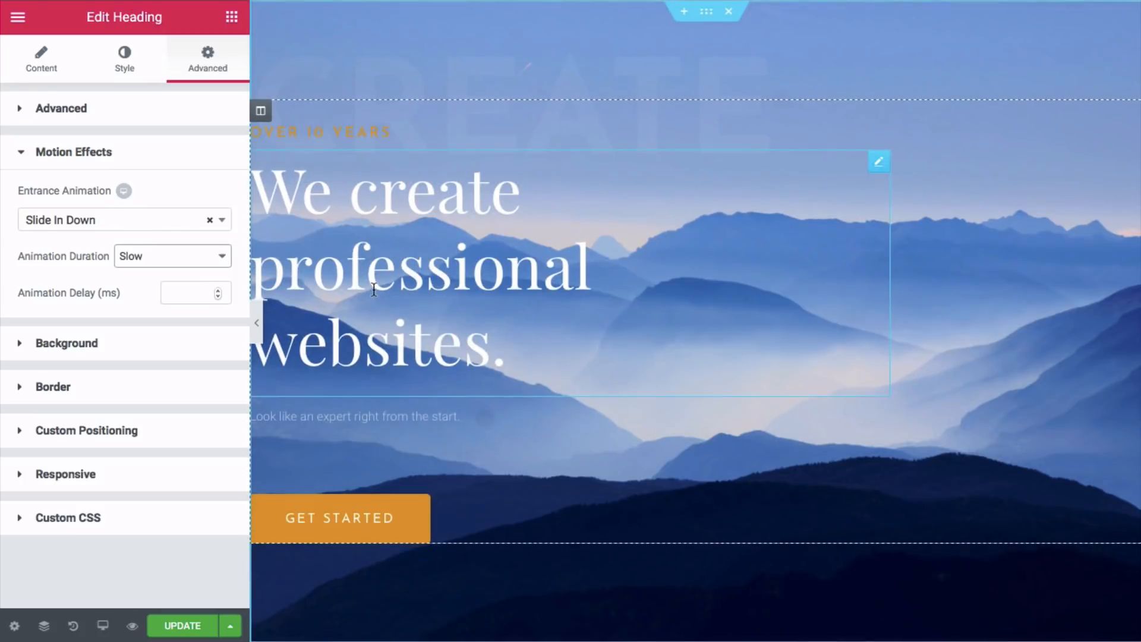
{"action": "scroll", "coordinate": [373, 291], "scroll_direction": "down", "scroll_amount": 20}
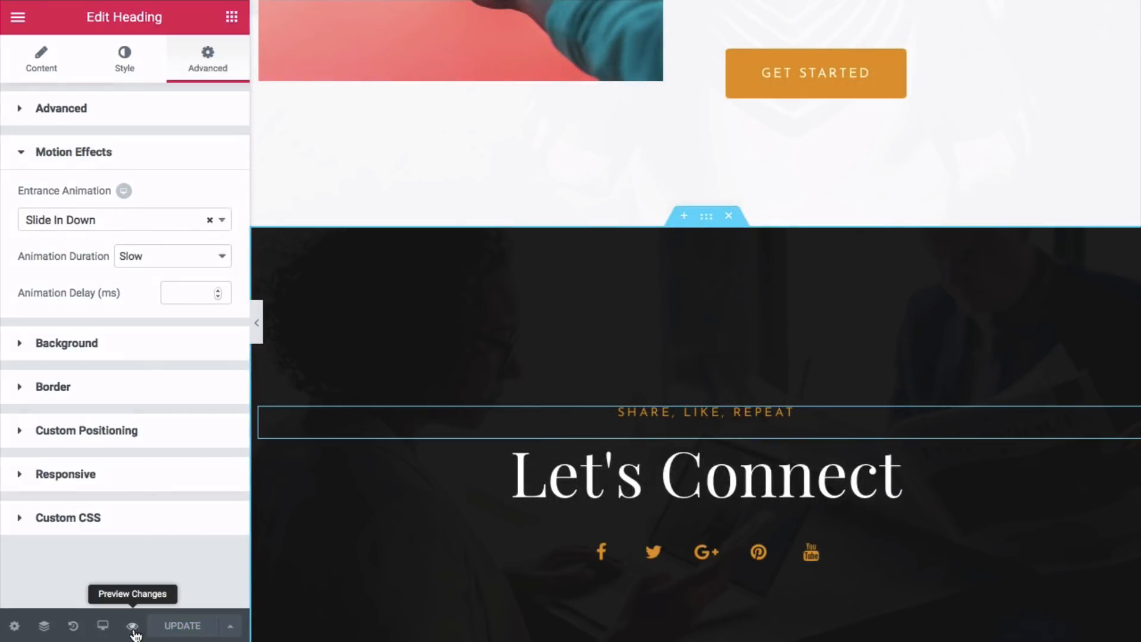
{"action": "left_click", "coordinate": [132, 626]}
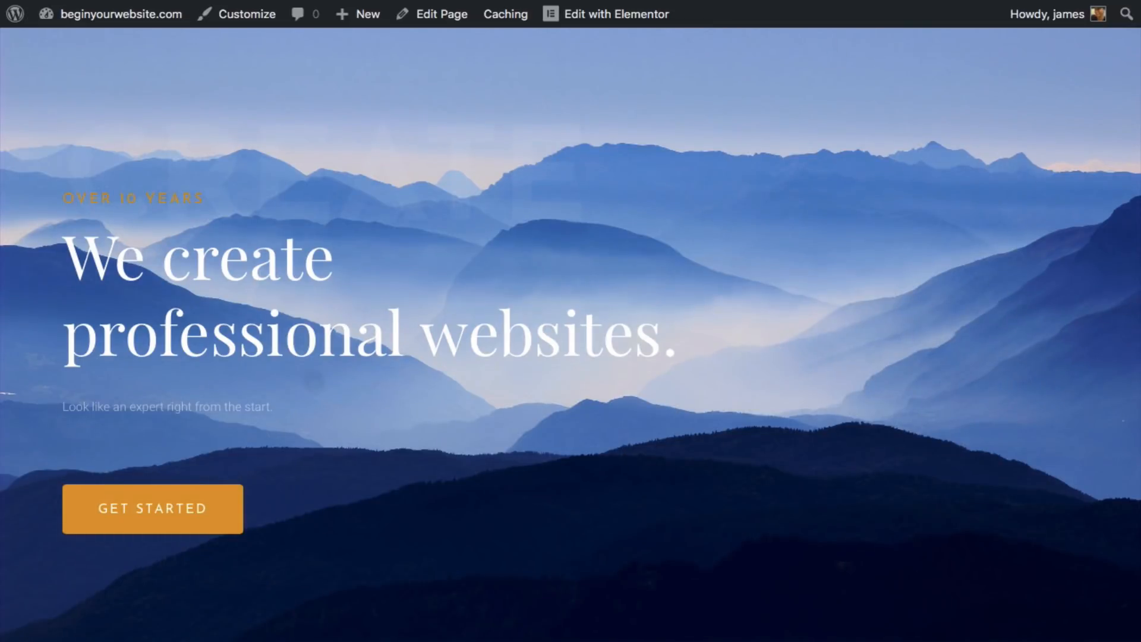
{"action": "scroll", "coordinate": [570, 321], "scroll_direction": "down", "scroll_amount": 5}
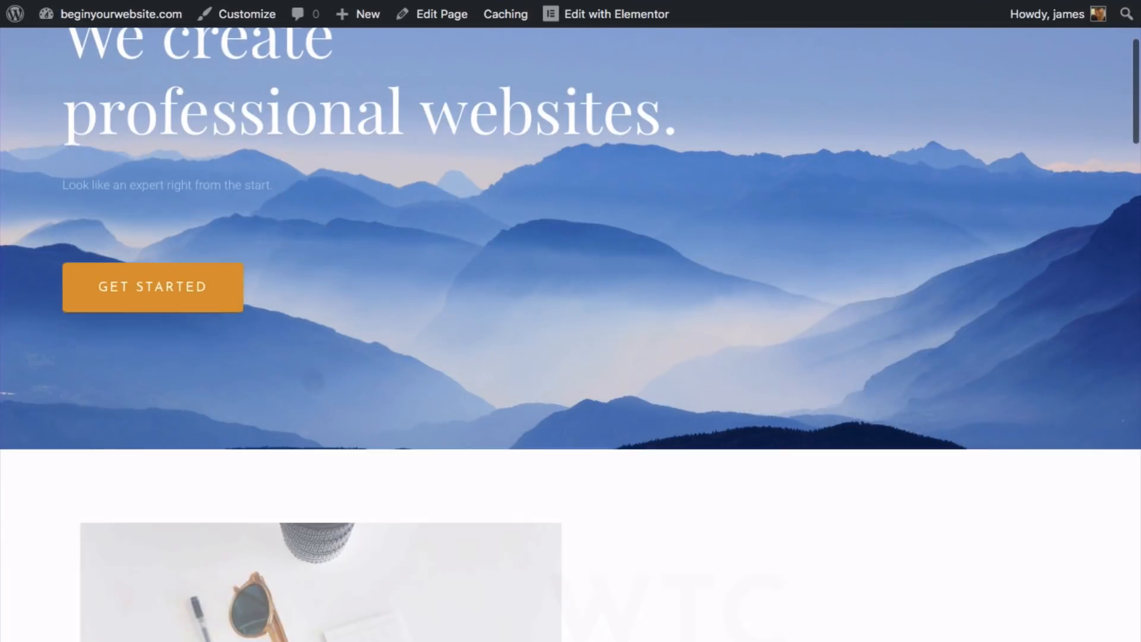
{"action": "scroll", "coordinate": [571, 321], "scroll_direction": "down", "scroll_amount": 4}
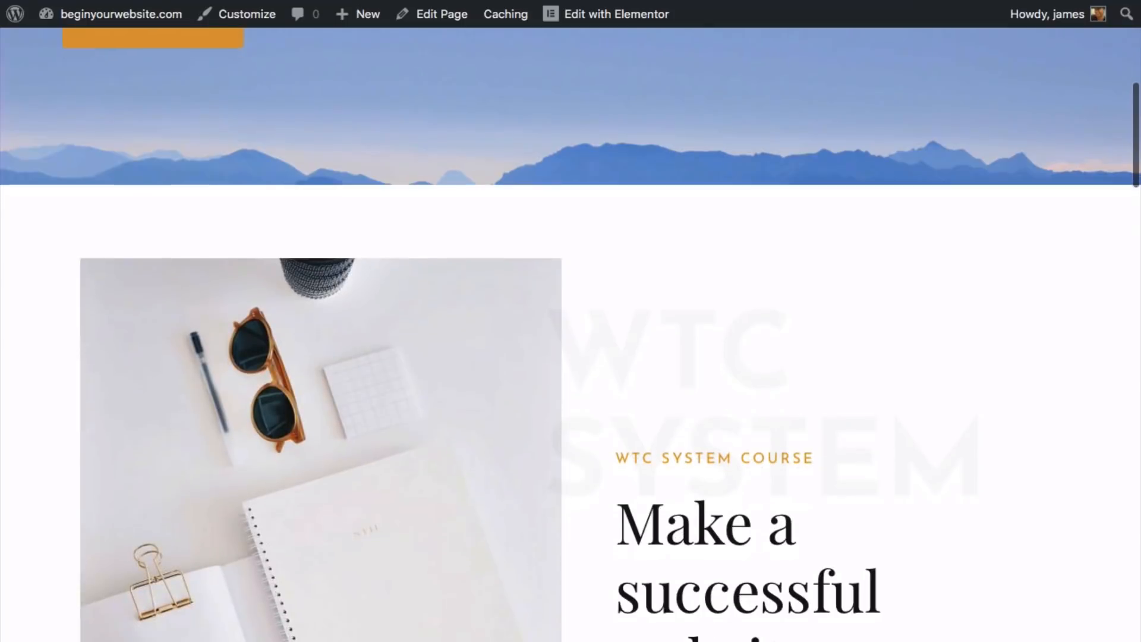
{"action": "scroll", "coordinate": [570, 321], "scroll_direction": "down", "scroll_amount": 12}
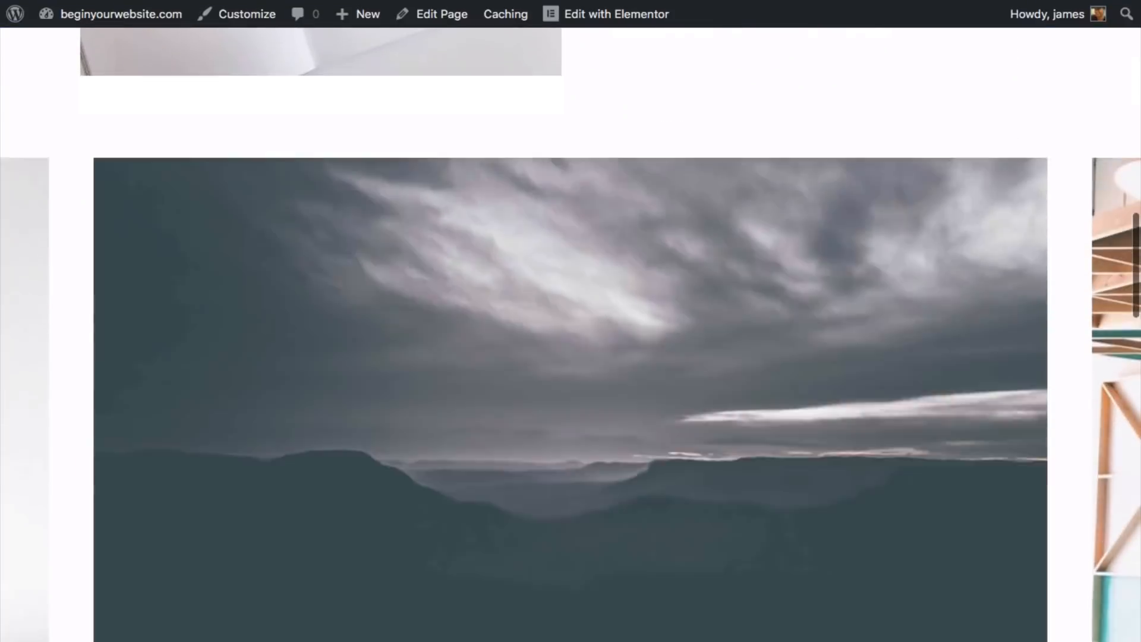
{"action": "scroll", "coordinate": [570, 320], "scroll_direction": "down", "scroll_amount": 11}
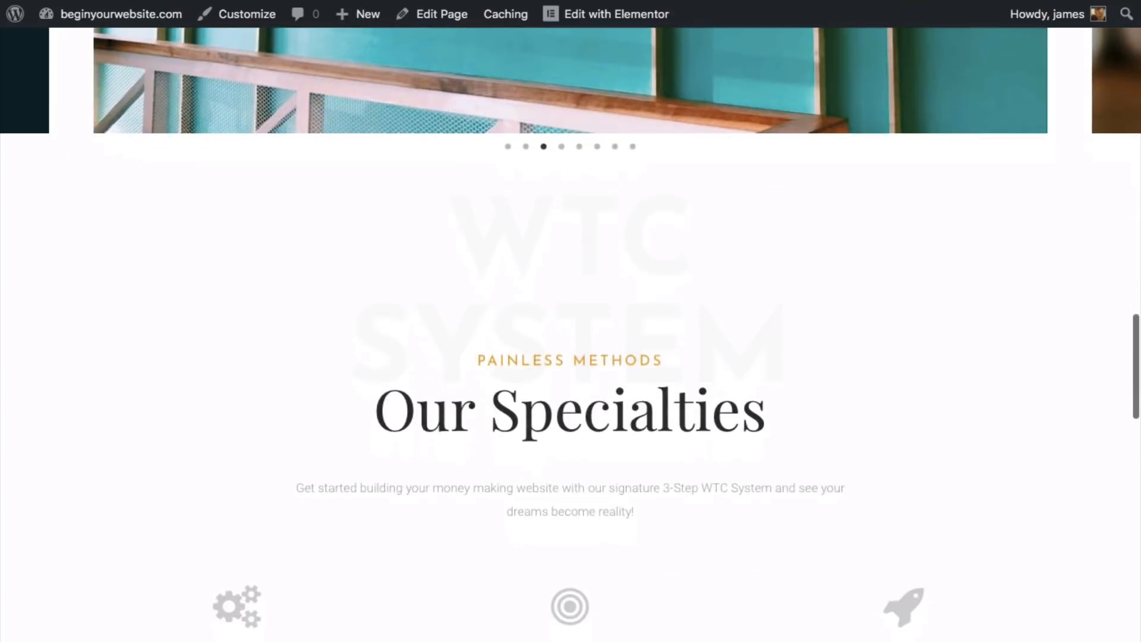
{"action": "scroll", "coordinate": [571, 321], "scroll_direction": "down", "scroll_amount": 10}
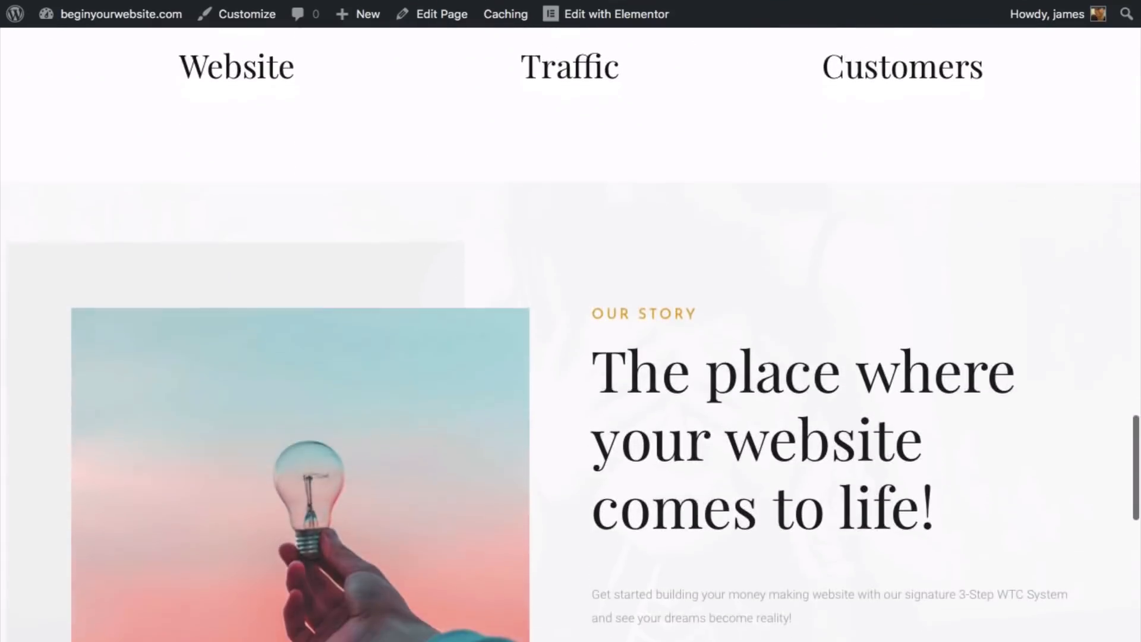
{"action": "scroll", "coordinate": [571, 321], "scroll_direction": "down", "scroll_amount": 10}
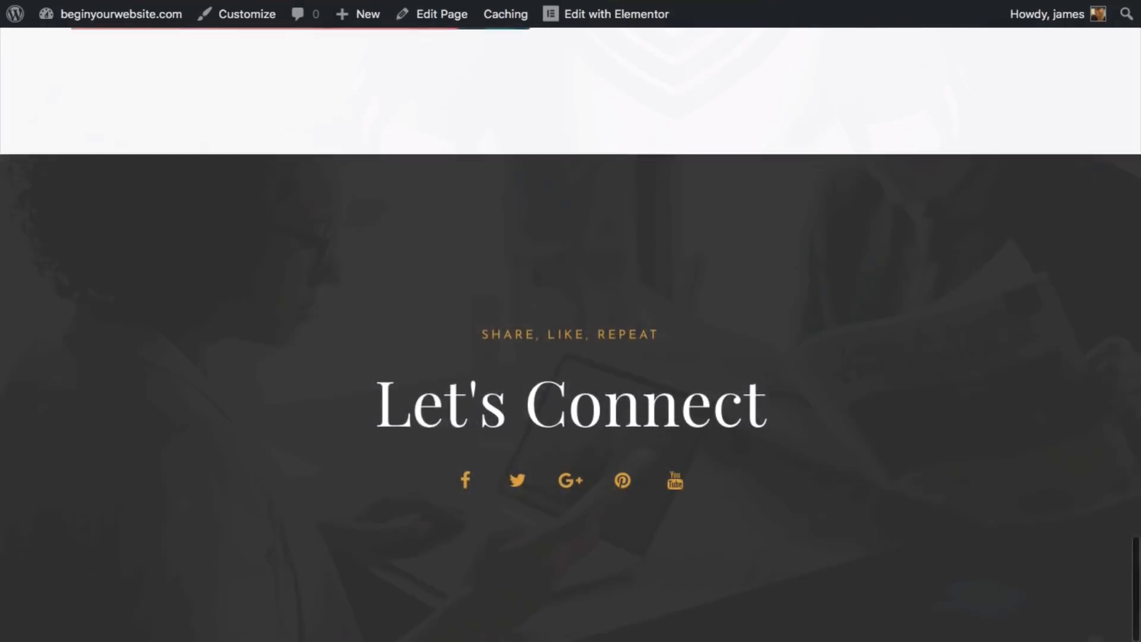
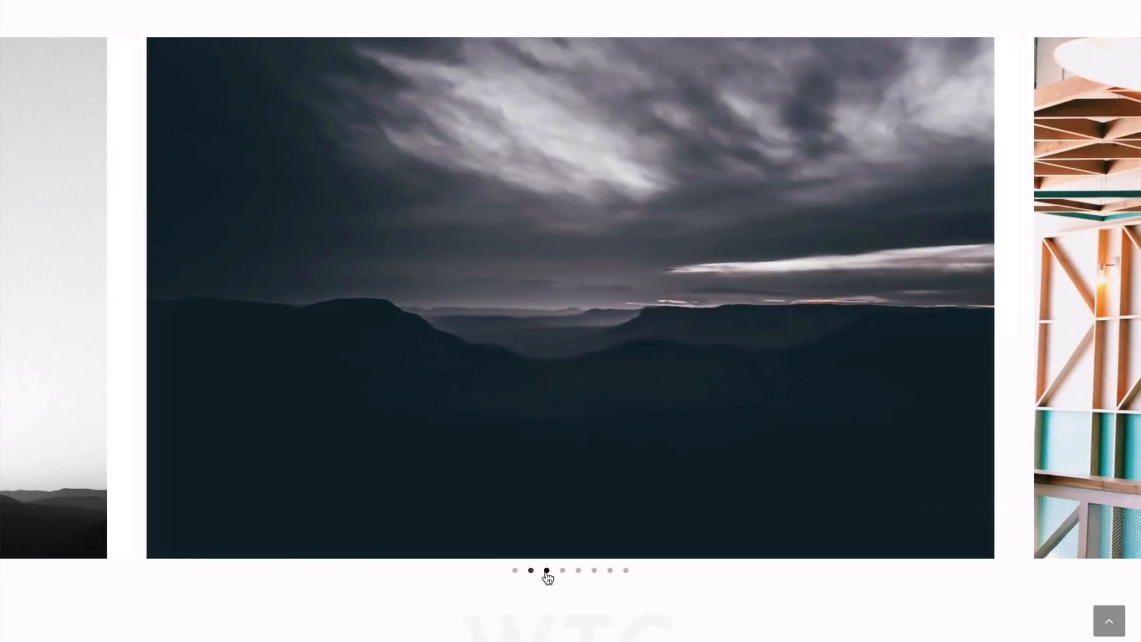
- Switch the live preview's carousel to the create slide and scroll through the page
{"action": "left_click", "coordinate": [546, 570]}
{"action": "scroll", "coordinate": [547, 578], "scroll_direction": "down", "scroll_amount": 6}
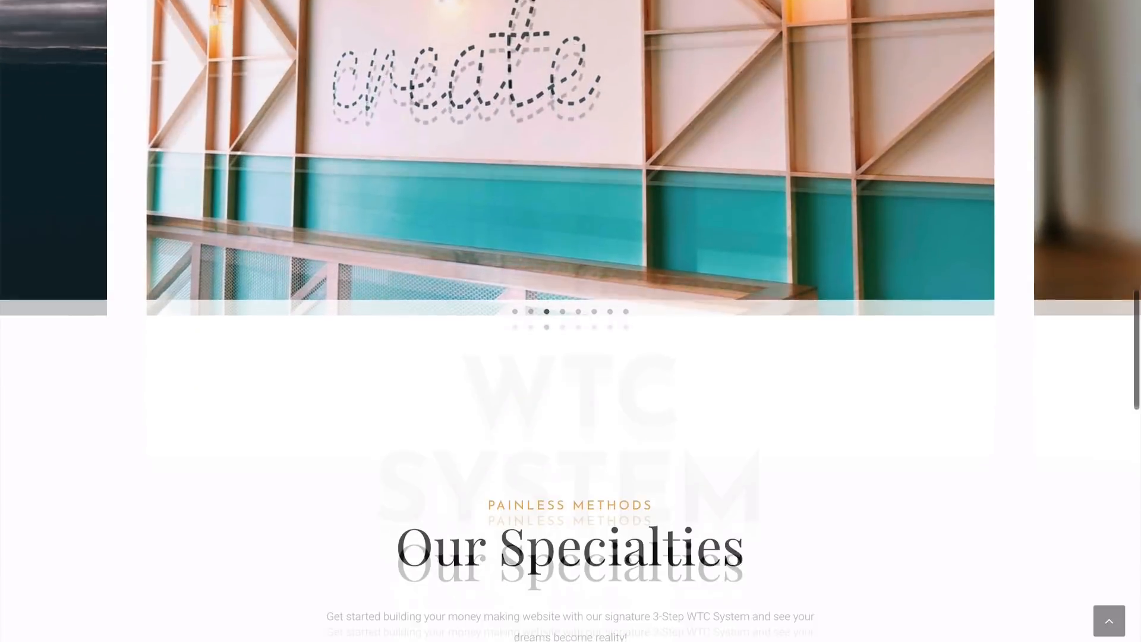
{"action": "scroll", "coordinate": [570, 320], "scroll_direction": "down", "scroll_amount": 10}
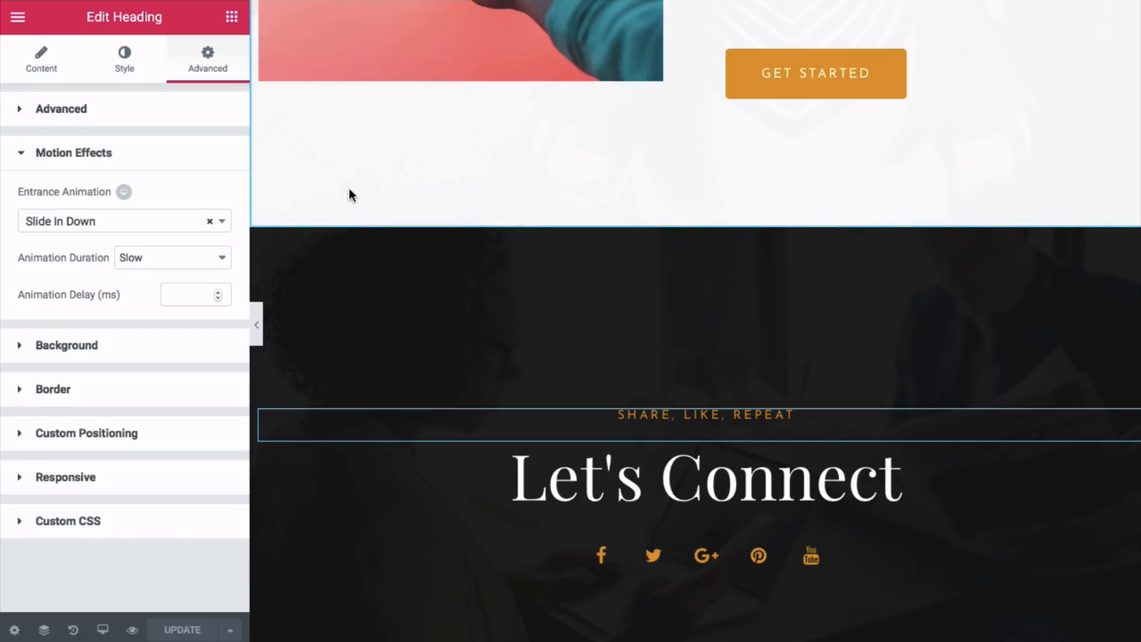
{"action": "scroll", "coordinate": [419, 181], "scroll_direction": "up", "scroll_amount": 3}
{"action": "scroll", "coordinate": [356, 193], "scroll_direction": "up", "scroll_amount": 20}
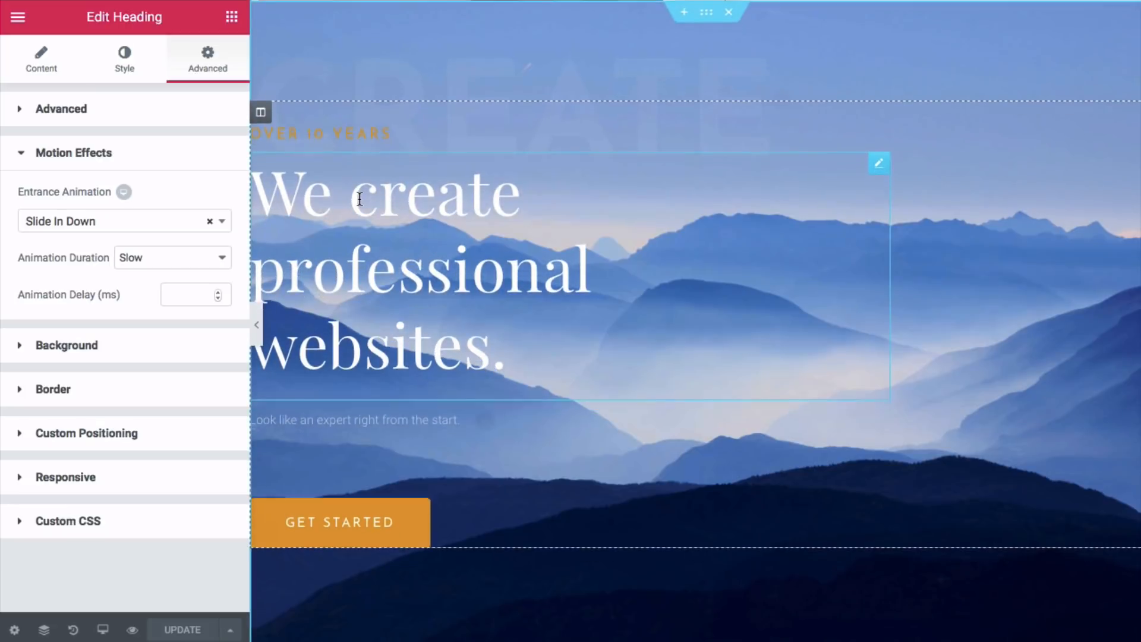
{"action": "scroll", "coordinate": [315, 200], "scroll_direction": "down", "scroll_amount": 2}
- Exit Elementor to the dashboard and open the About page from All Pages for editing
{"action": "left_click", "coordinate": [18, 19]}
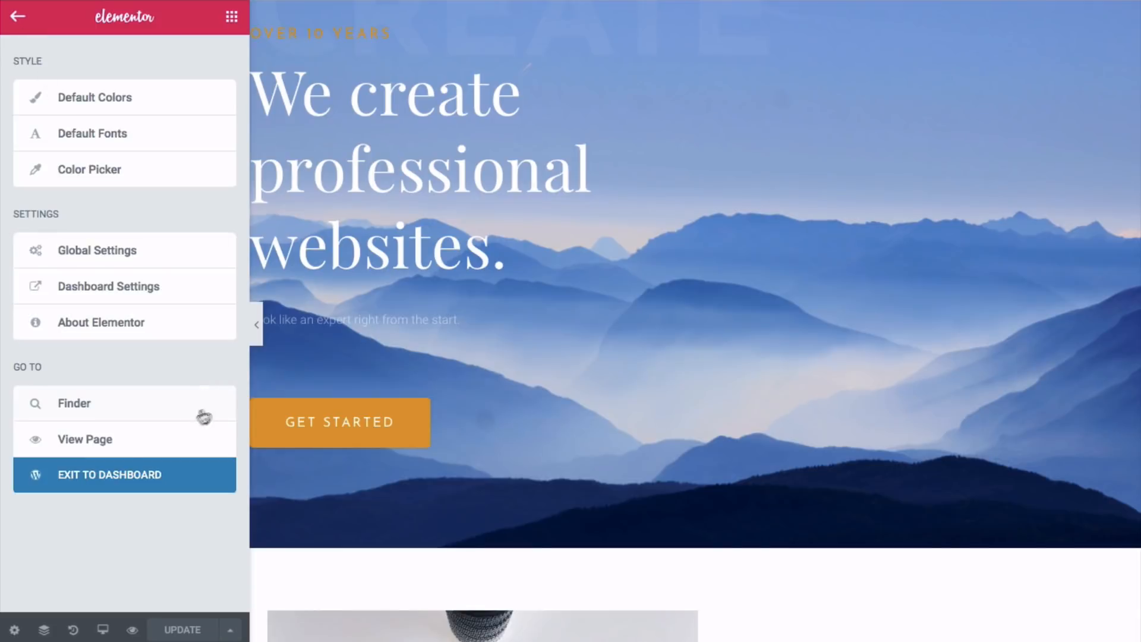
{"action": "left_click", "coordinate": [117, 475]}
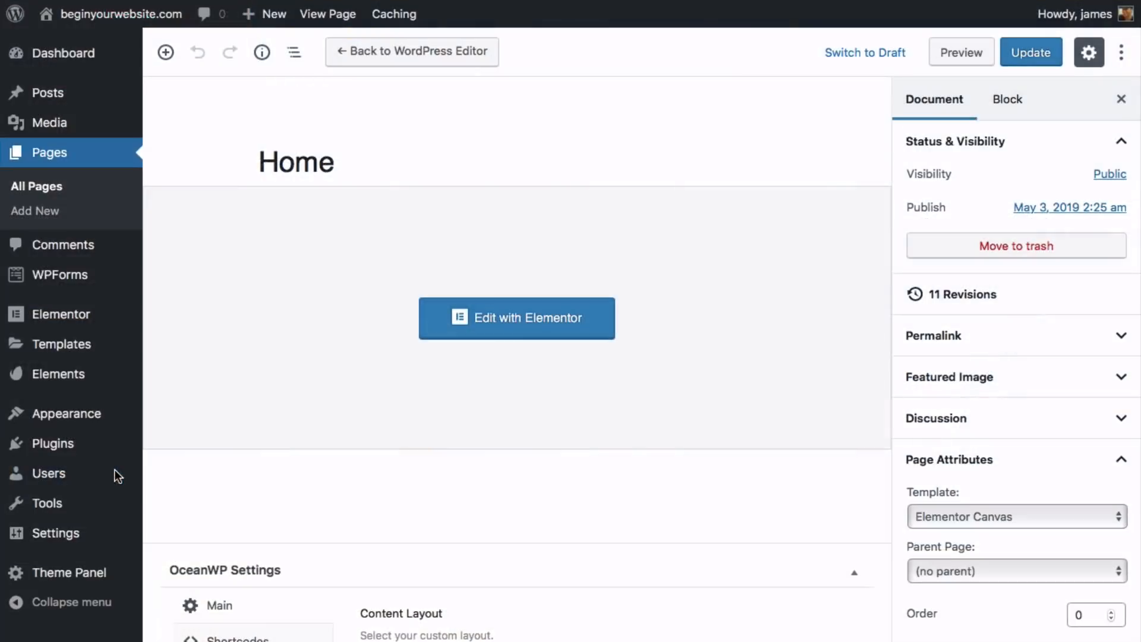
{"action": "left_click", "coordinate": [30, 188]}
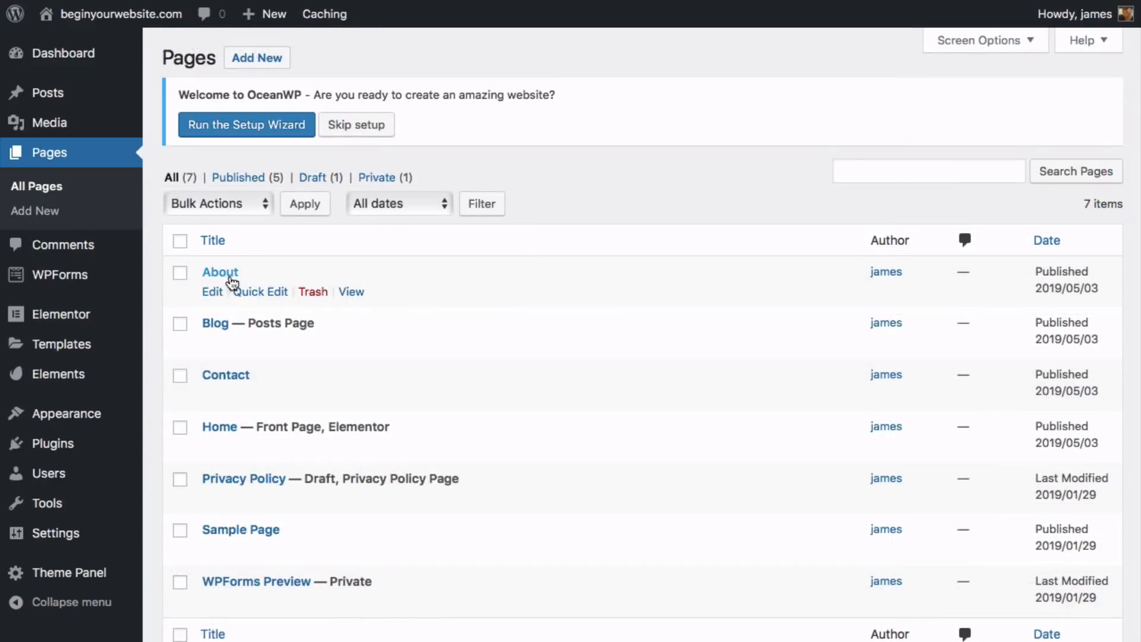
{"action": "left_click", "coordinate": [207, 292]}
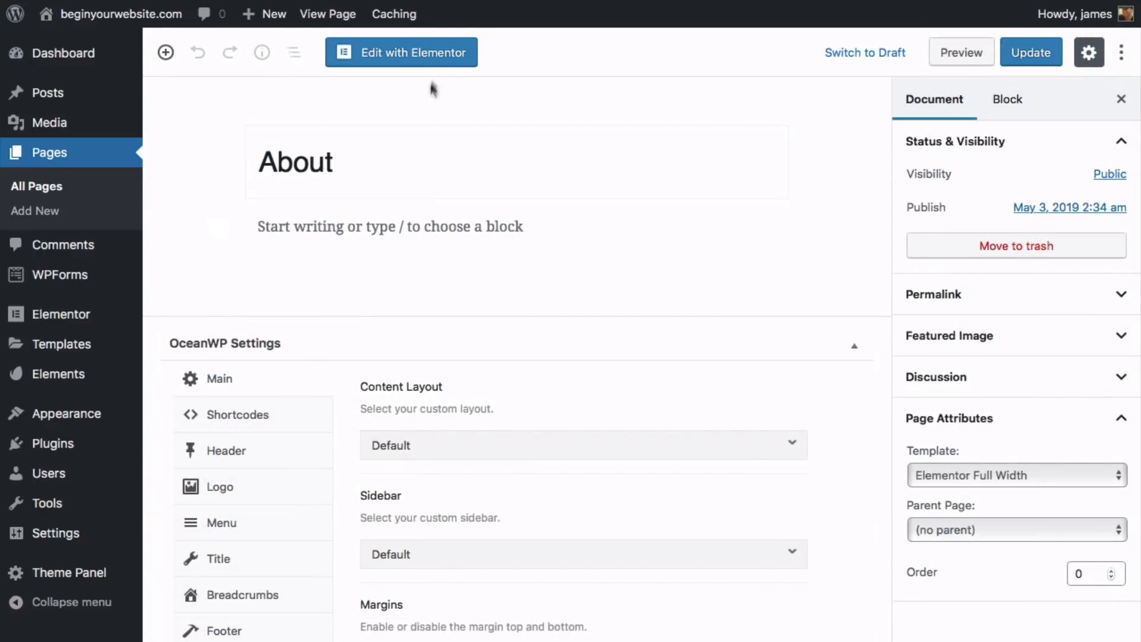
- Open the About page in Elementor and browse Envato Elements to the Tattoo Studio kit
{"action": "left_click", "coordinate": [436, 62]}
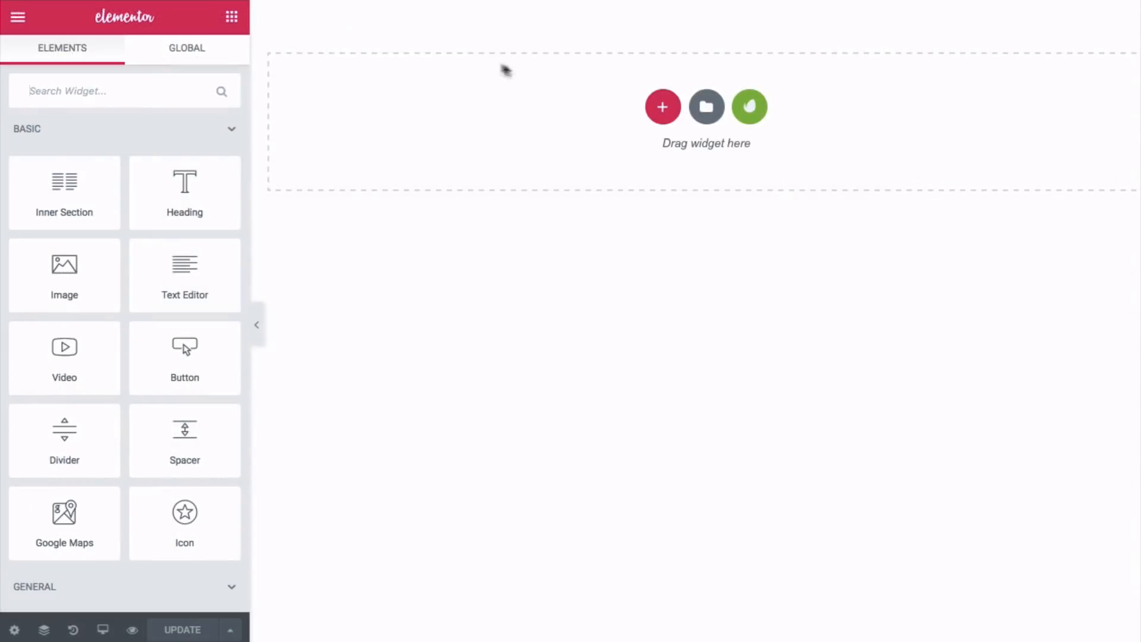
{"action": "left_click", "coordinate": [752, 112]}
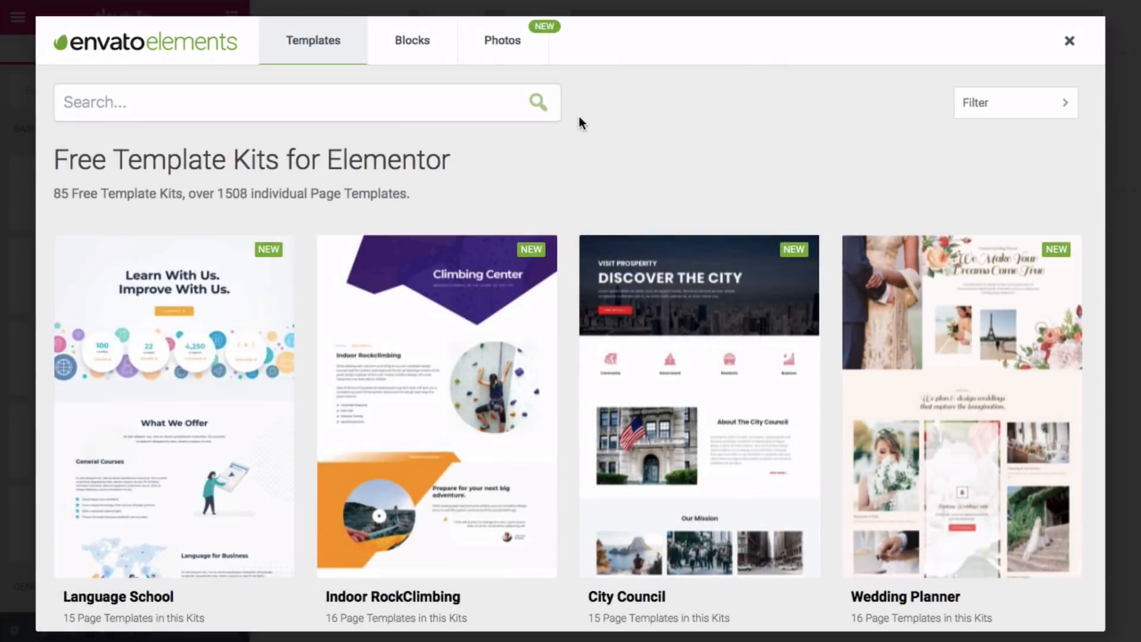
{"action": "scroll", "coordinate": [579, 119], "scroll_direction": "down", "scroll_amount": 10}
{"action": "scroll", "coordinate": [578, 116], "scroll_direction": "down", "scroll_amount": 10}
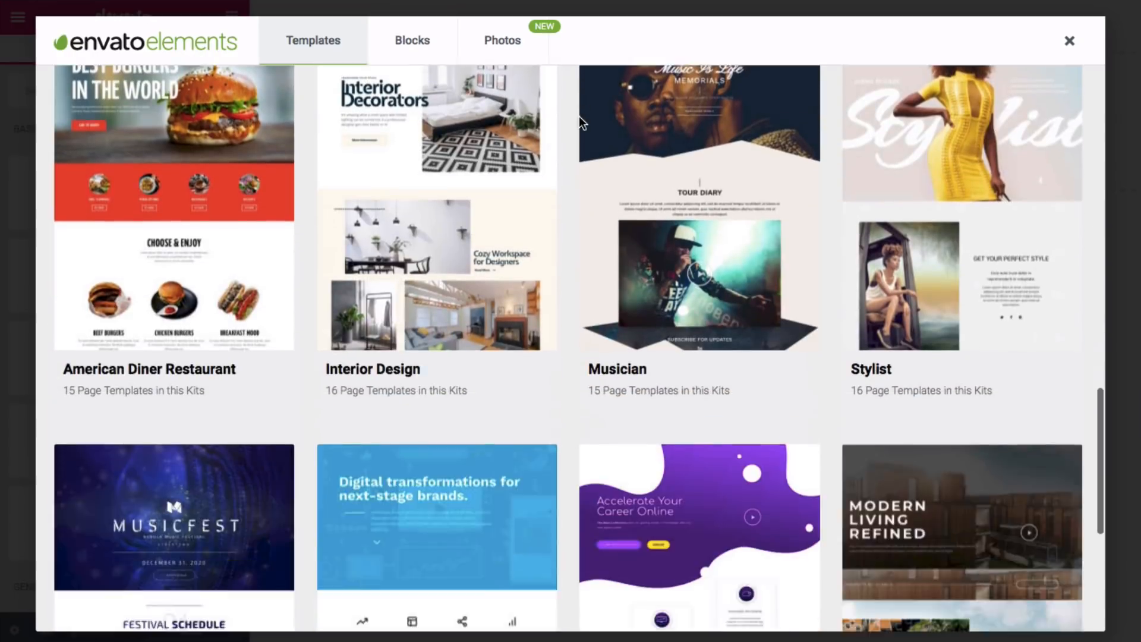
{"action": "left_click", "coordinate": [579, 520]}
{"action": "scroll", "coordinate": [516, 221], "scroll_direction": "down", "scroll_amount": 5}
{"action": "scroll", "coordinate": [516, 221], "scroll_direction": "down", "scroll_amount": 12}
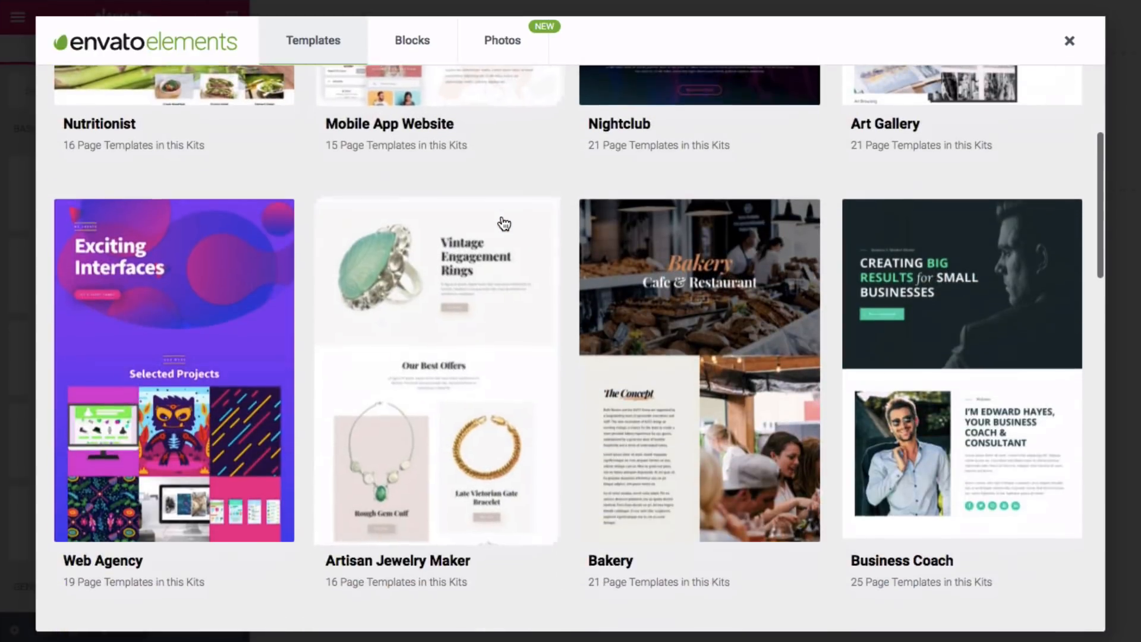
{"action": "scroll", "coordinate": [503, 224], "scroll_direction": "down", "scroll_amount": 5}
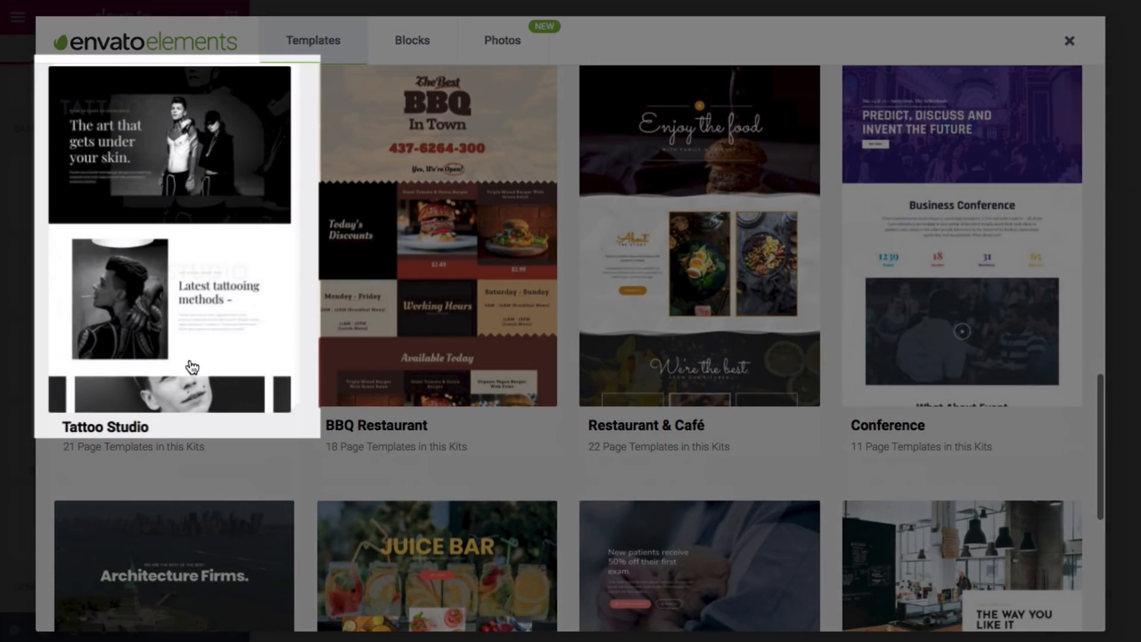
{"action": "left_click", "coordinate": [192, 367]}
- After previewing Services 1, import the Tattoo Studio About 2 template into the library
{"action": "scroll", "coordinate": [654, 320], "scroll_direction": "down", "scroll_amount": 5}
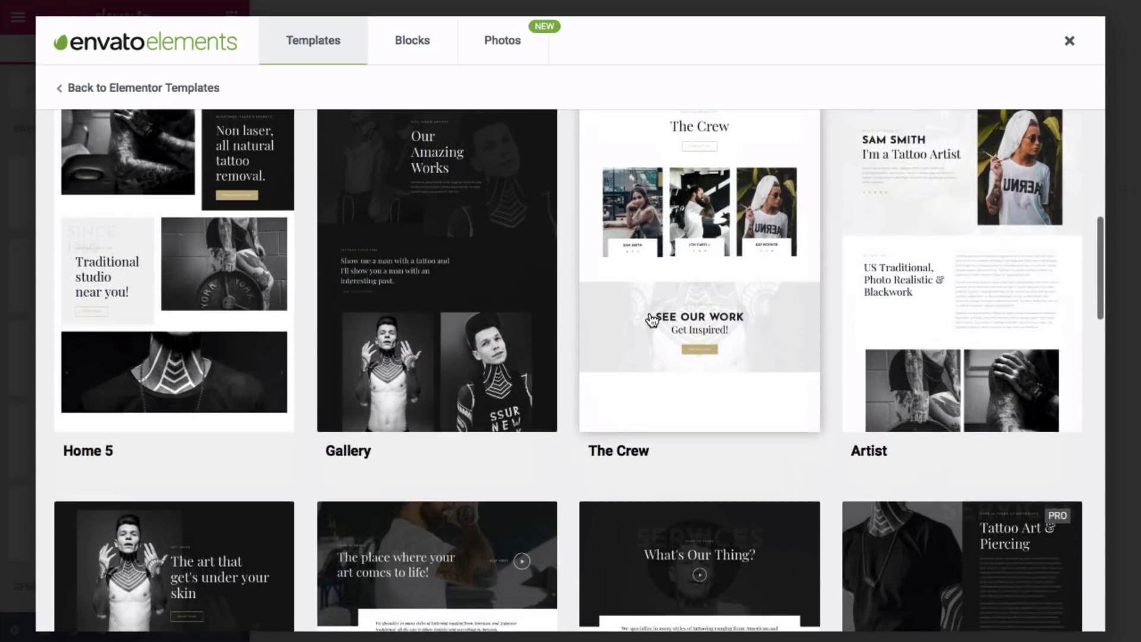
{"action": "scroll", "coordinate": [652, 321], "scroll_direction": "down", "scroll_amount": 4}
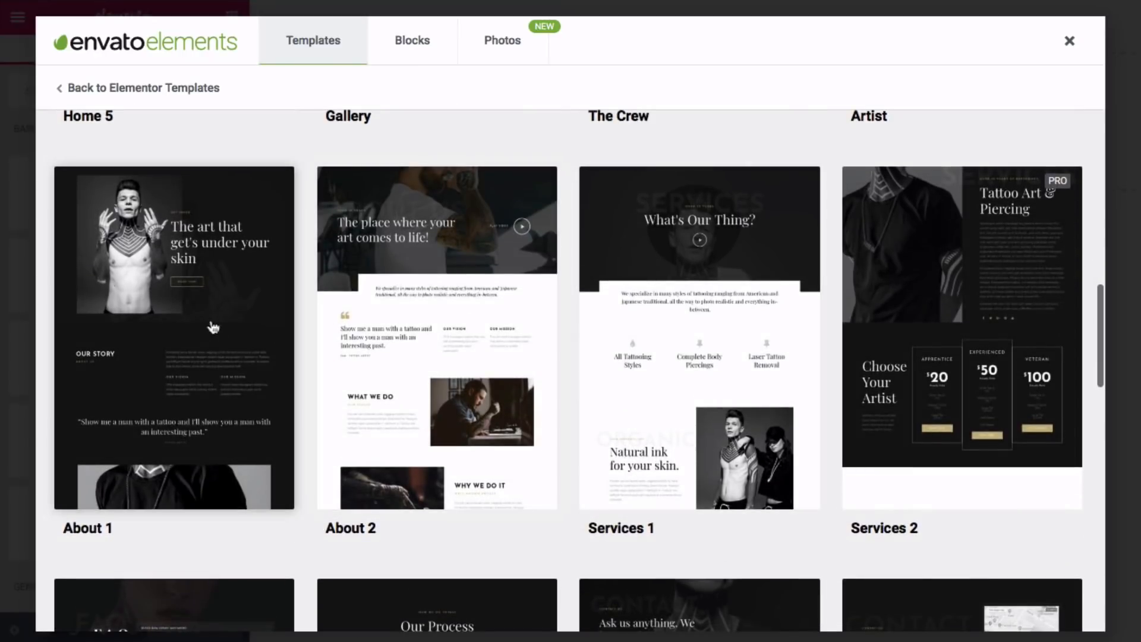
{"action": "left_click", "coordinate": [654, 309]}
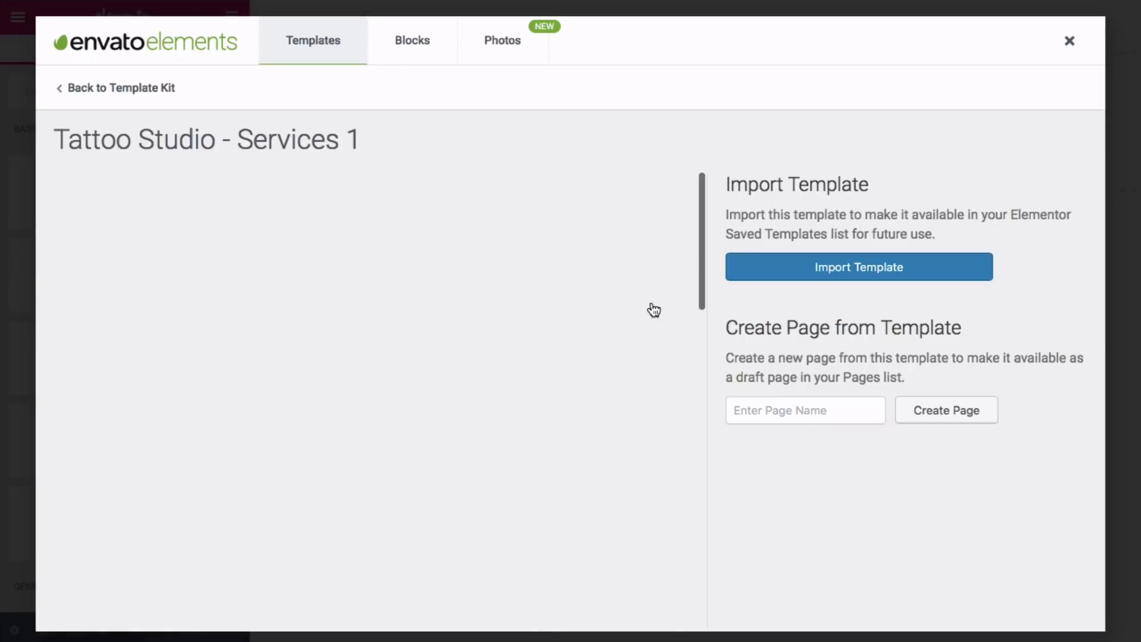
{"action": "scroll", "coordinate": [625, 309], "scroll_direction": "down", "scroll_amount": 5}
{"action": "scroll", "coordinate": [625, 306], "scroll_direction": "down", "scroll_amount": 5}
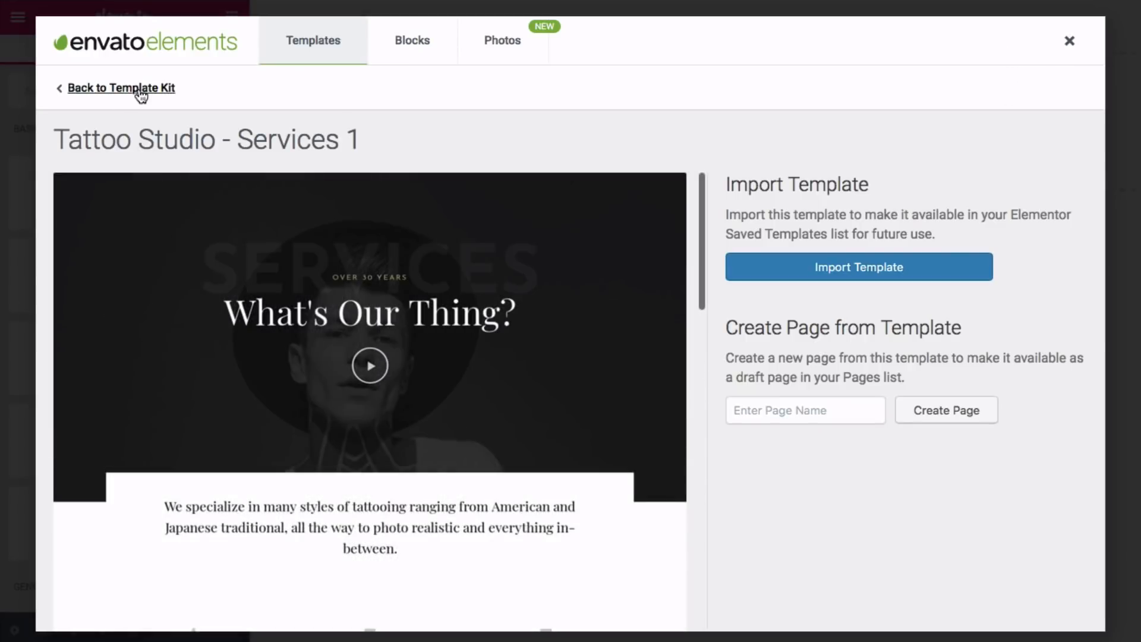
{"action": "left_click", "coordinate": [107, 88]}
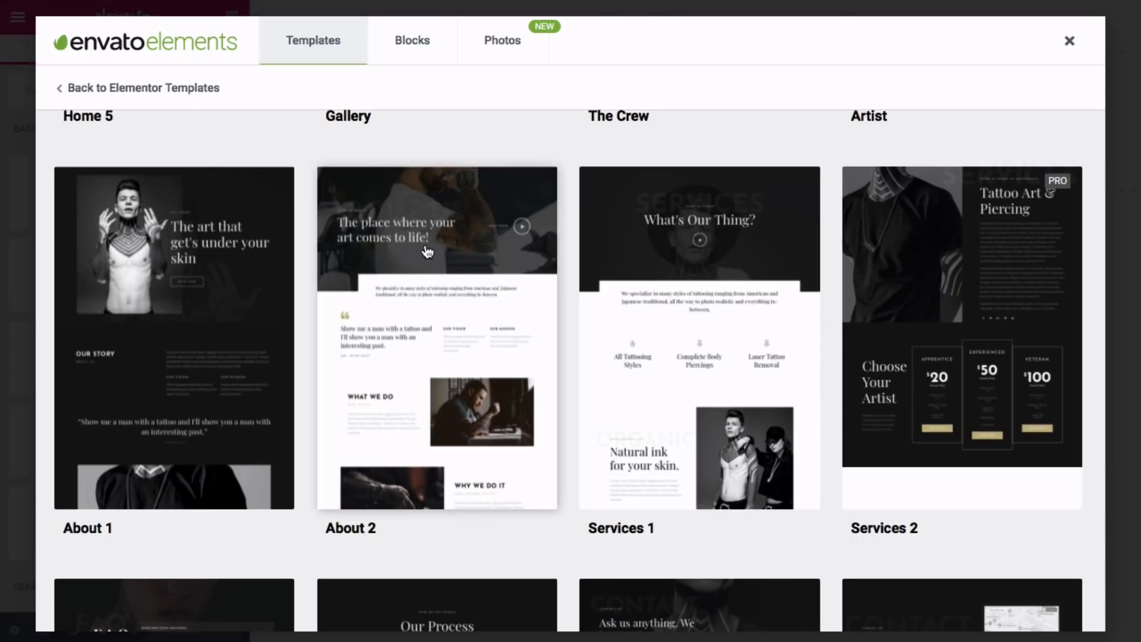
{"action": "left_click", "coordinate": [438, 290]}
{"action": "left_click", "coordinate": [861, 271]}
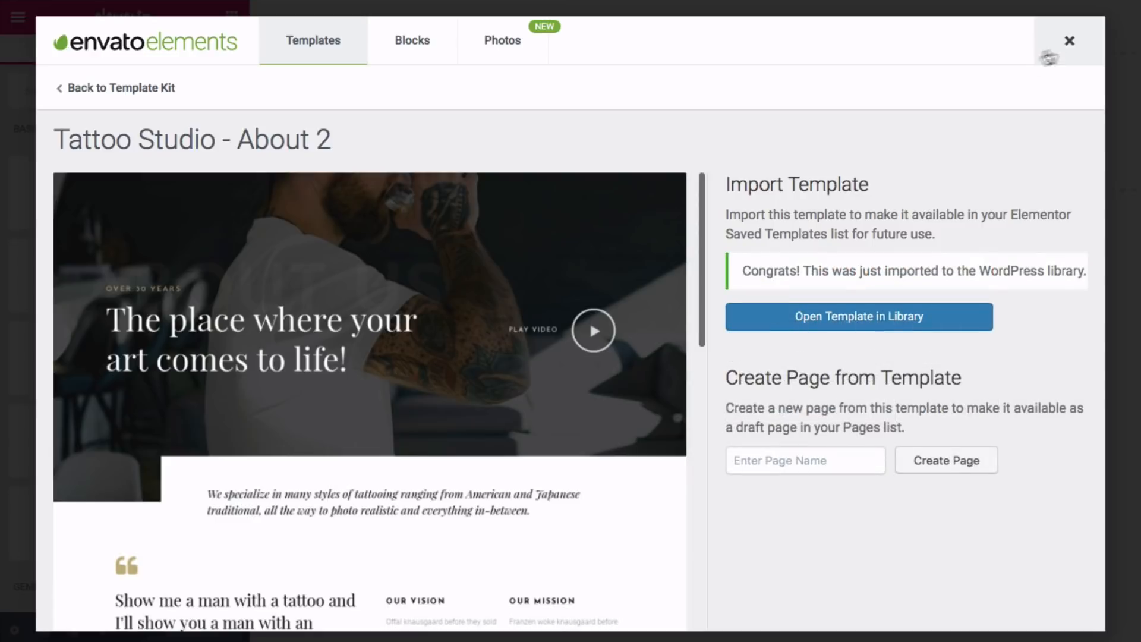
{"action": "left_click", "coordinate": [1069, 45]}
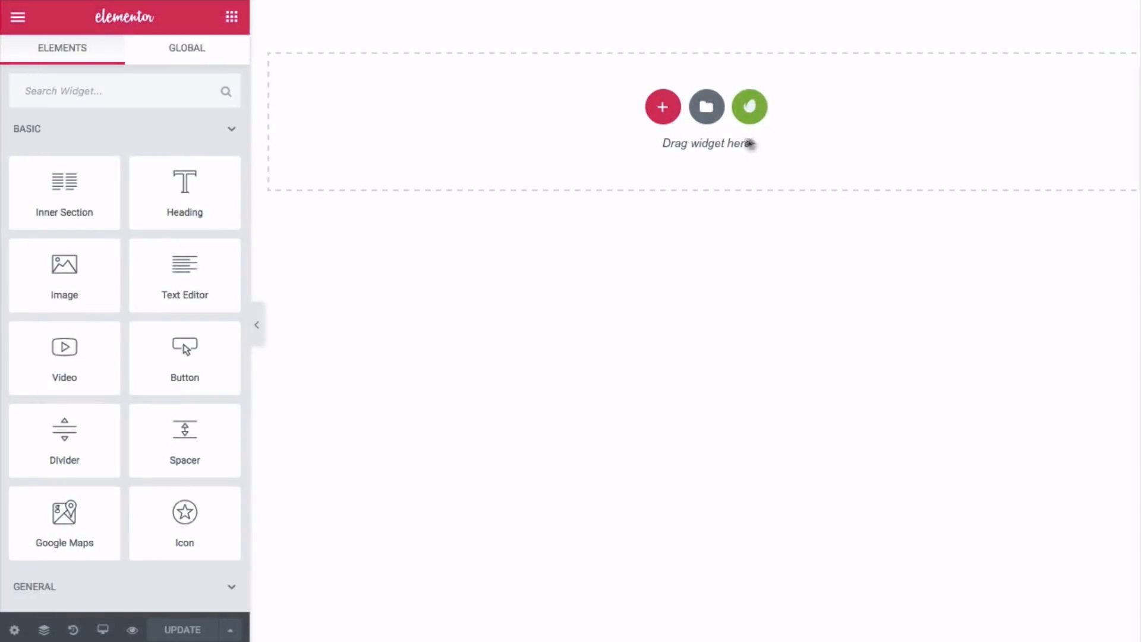
- Insert Tattoo Studio > About 2 from My Templates, including its document settings
{"action": "left_click", "coordinate": [704, 111]}
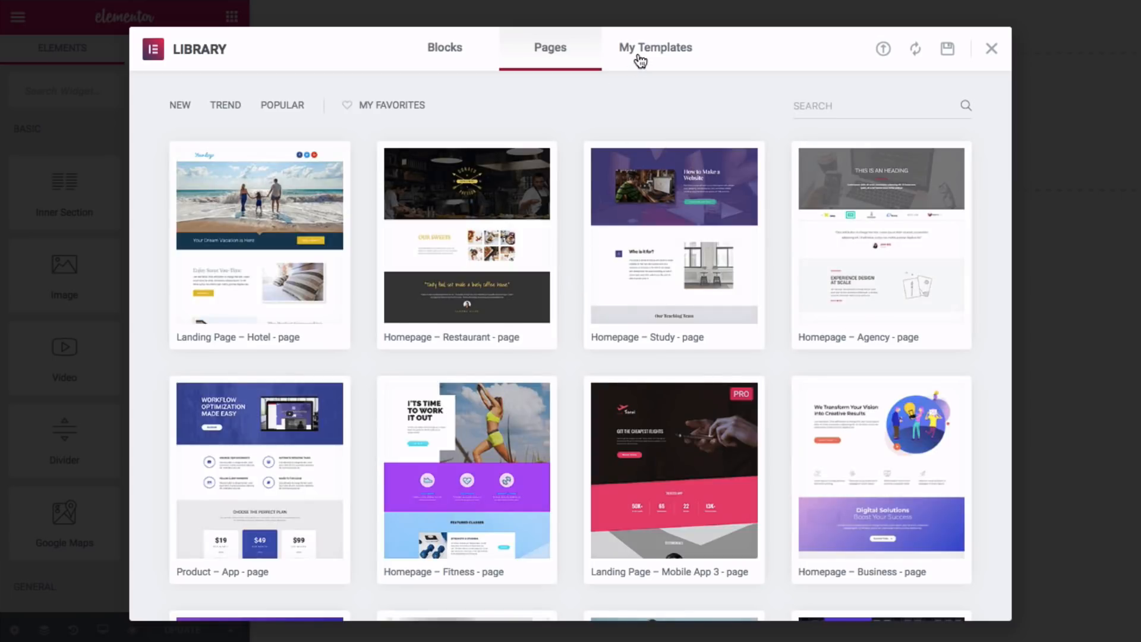
{"action": "left_click", "coordinate": [639, 57]}
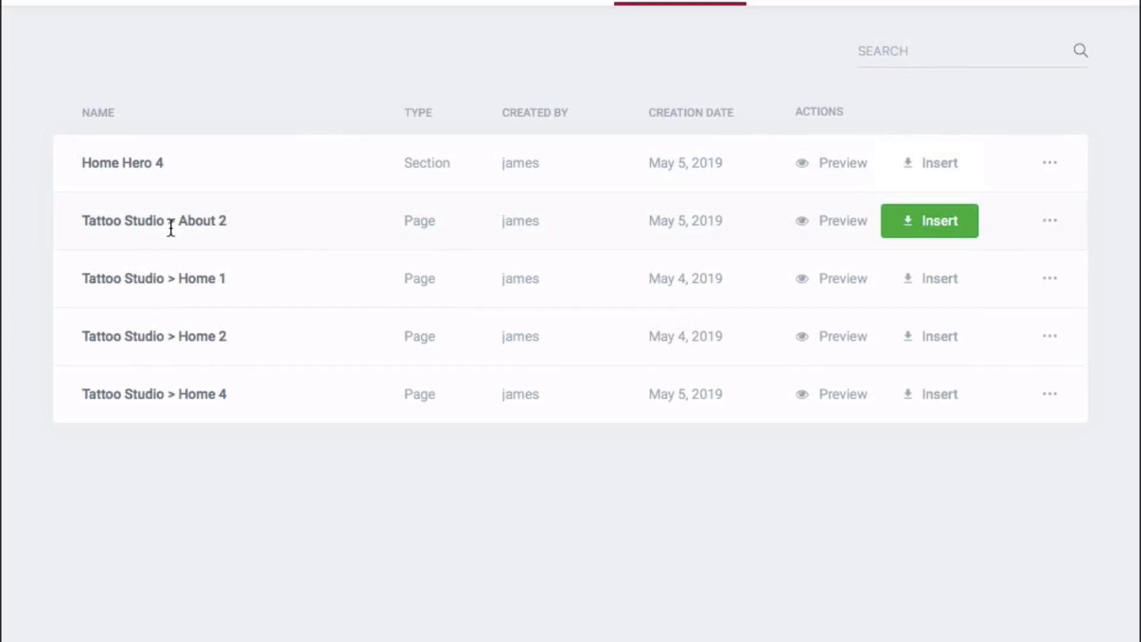
{"action": "left_click", "coordinate": [922, 230]}
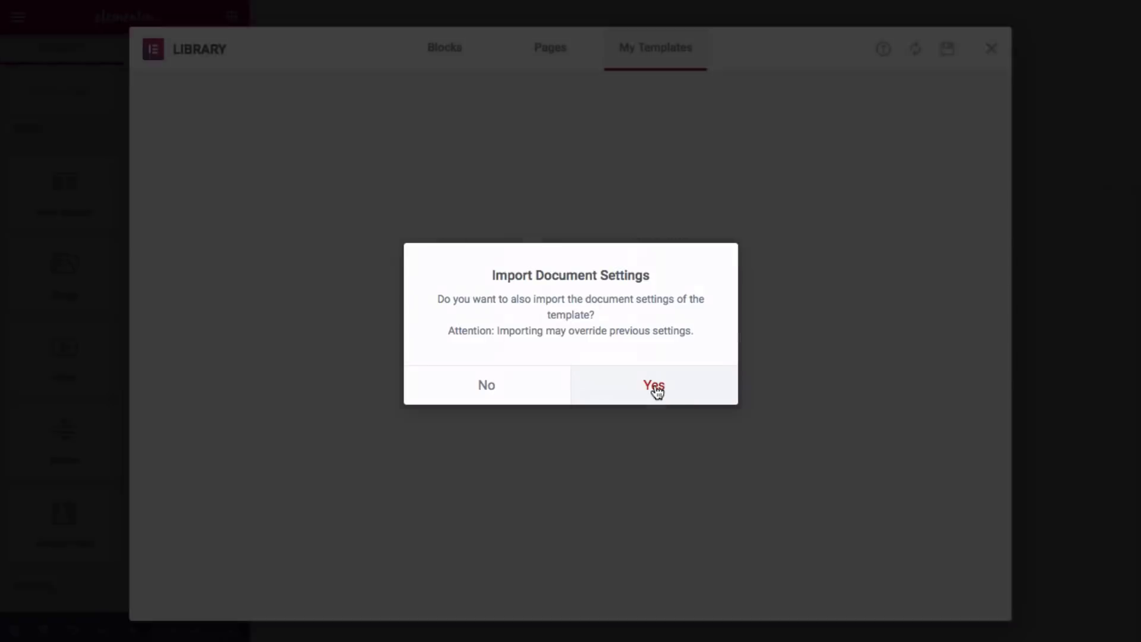
{"action": "left_click", "coordinate": [655, 386]}
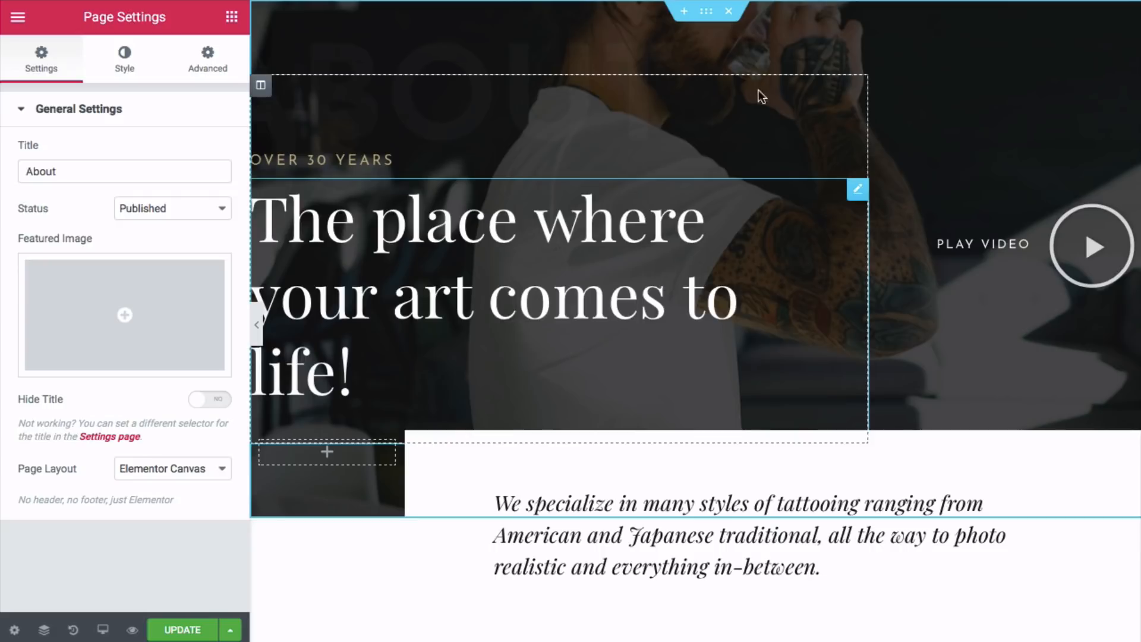
- Replace the hero section background with abouthero.jpg uploaded from the Your Website 2019/About folder
{"action": "left_click", "coordinate": [707, 13]}
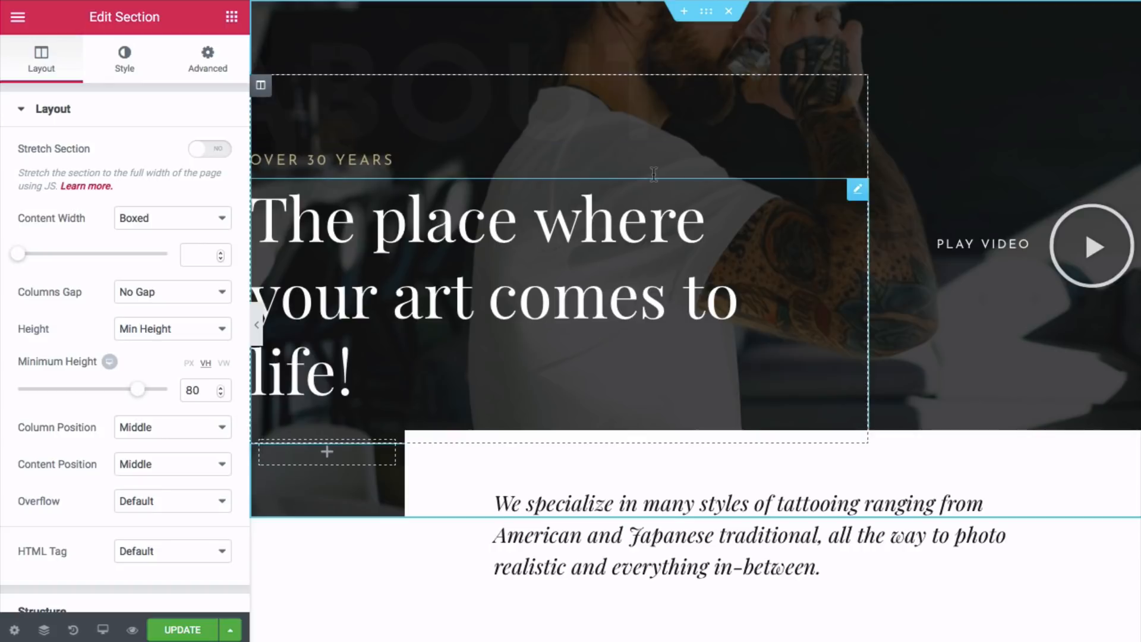
{"action": "left_click", "coordinate": [133, 66]}
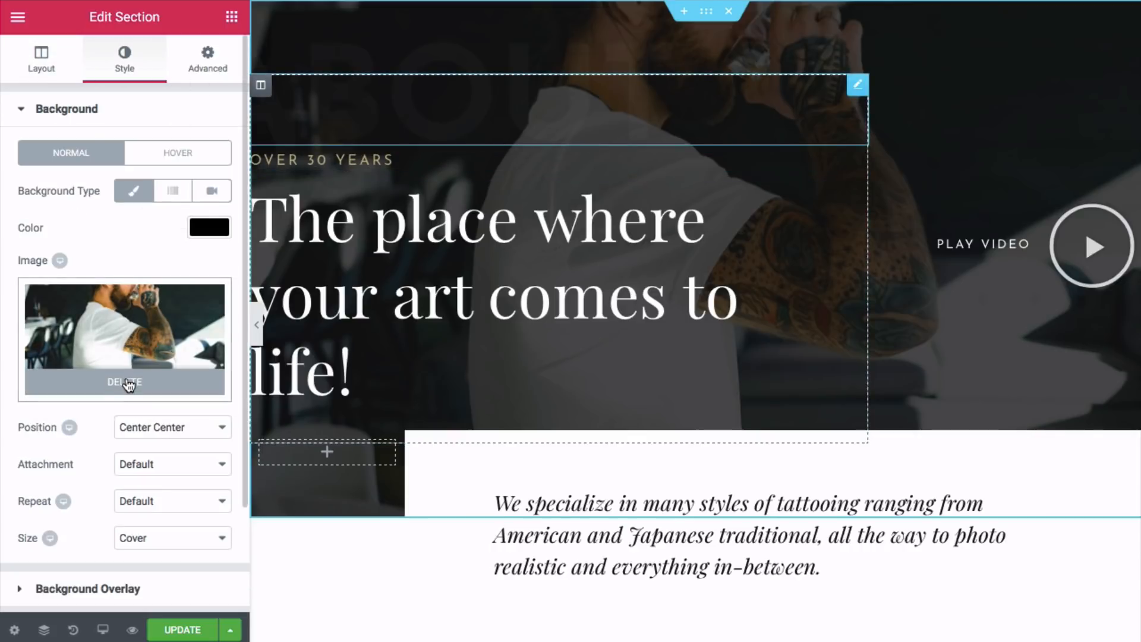
{"action": "left_click", "coordinate": [128, 383]}
{"action": "left_click", "coordinate": [121, 338]}
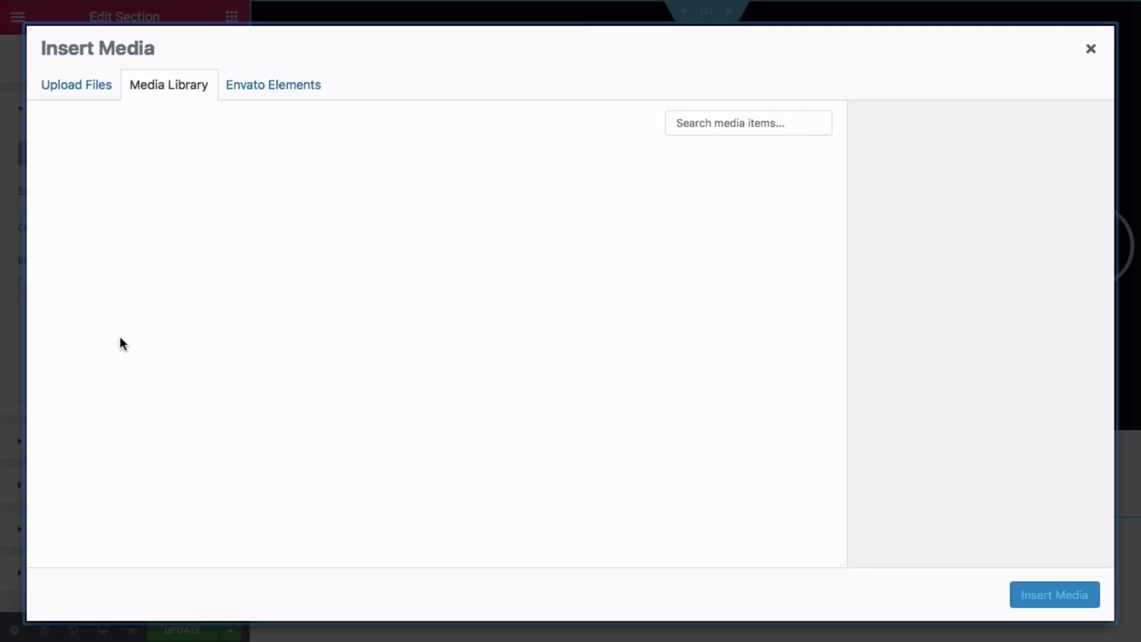
{"action": "left_click", "coordinate": [92, 88]}
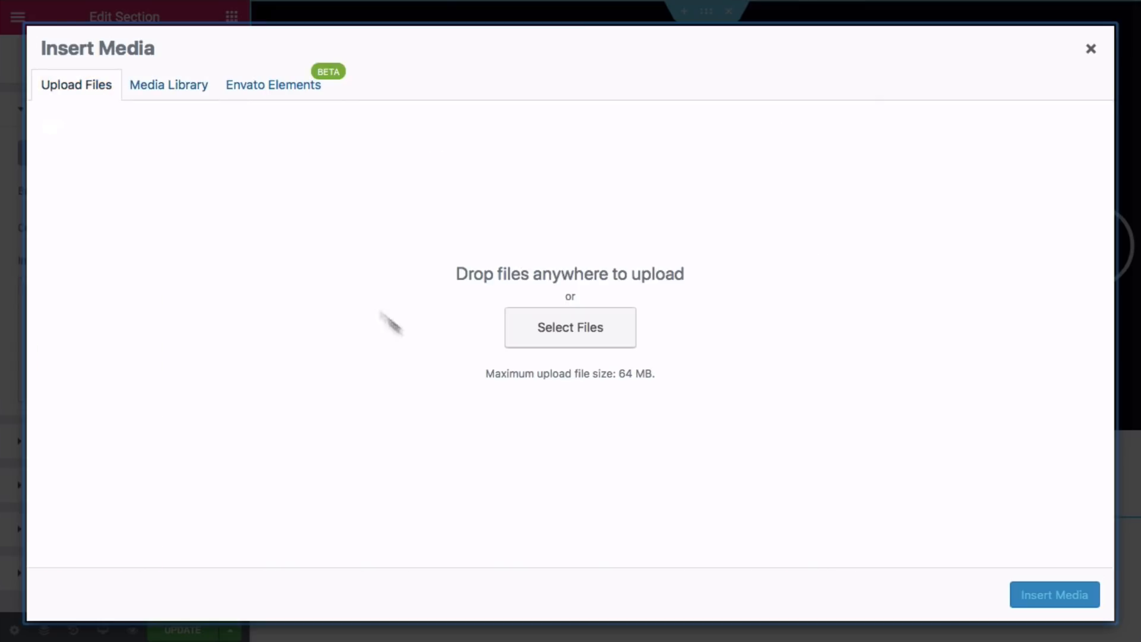
{"action": "left_click", "coordinate": [527, 334]}
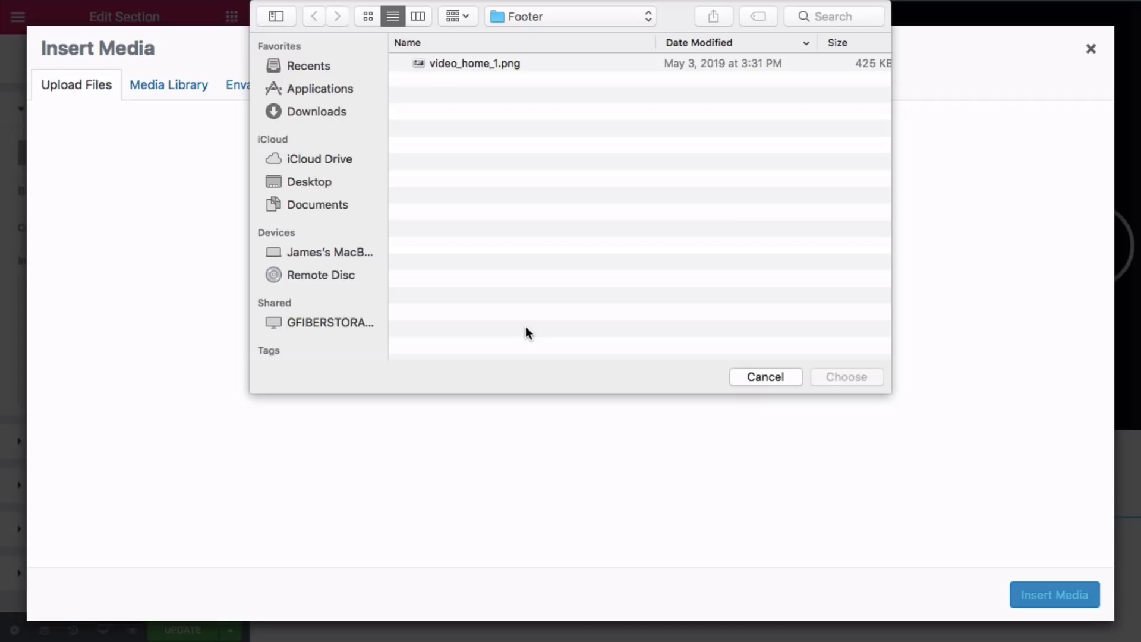
{"action": "left_click", "coordinate": [601, 24]}
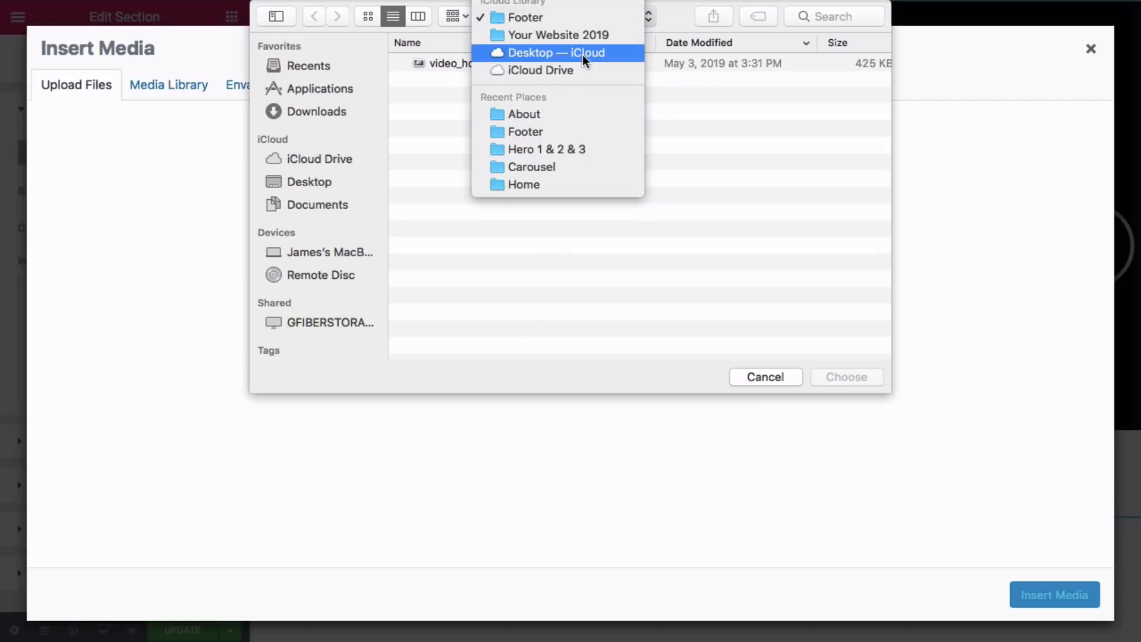
{"action": "left_click", "coordinate": [584, 34]}
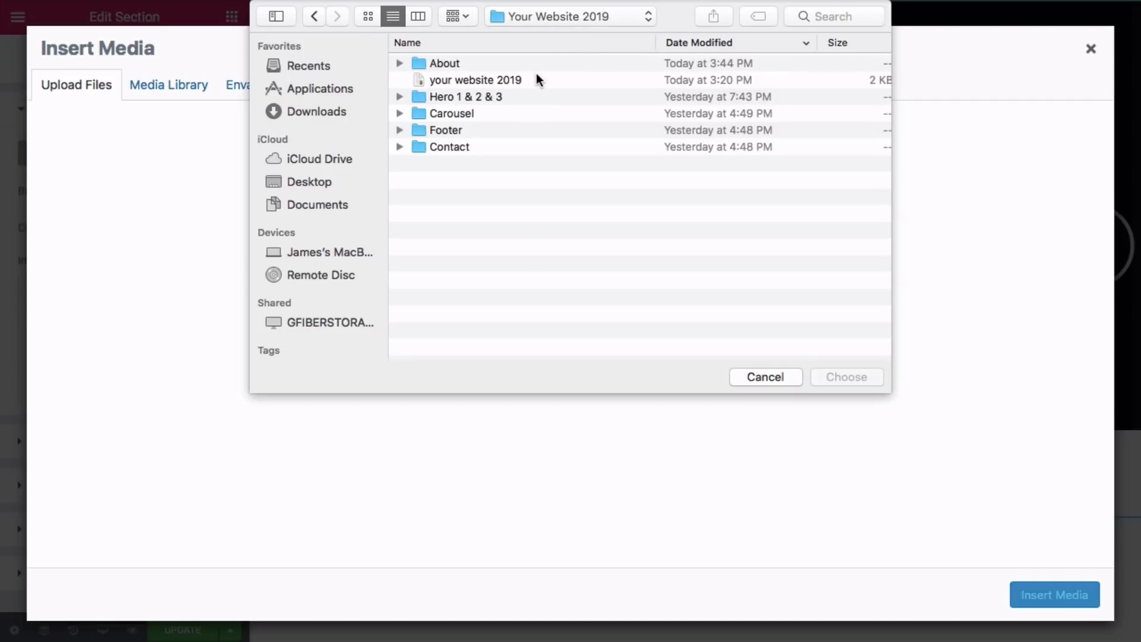
{"action": "double_click", "coordinate": [480, 62]}
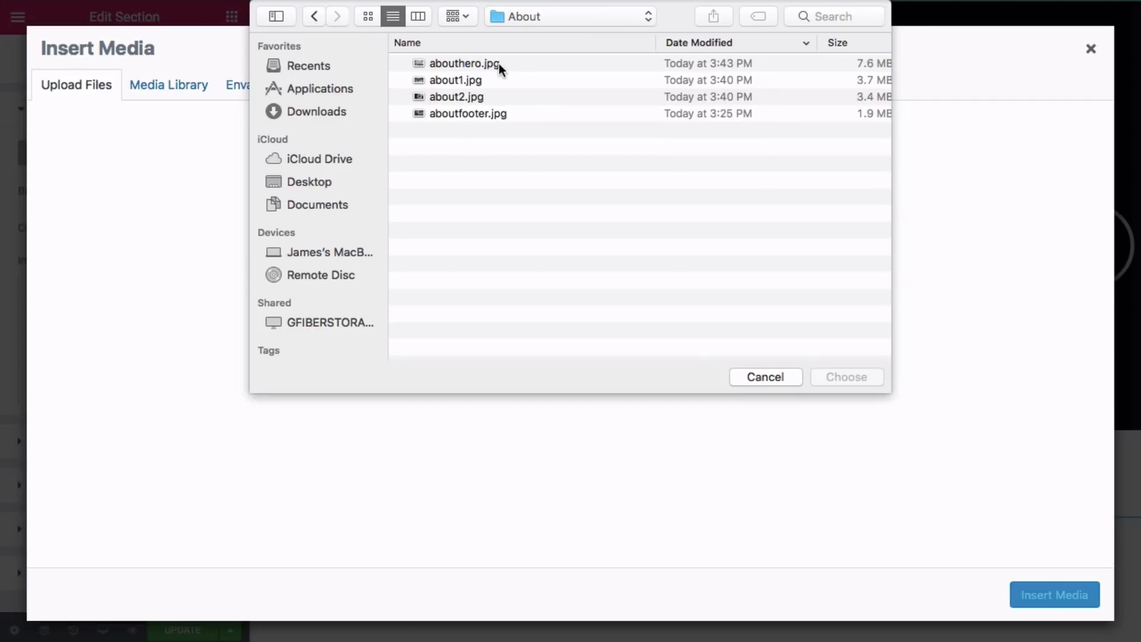
{"action": "left_click", "coordinate": [498, 64]}
{"action": "left_click", "coordinate": [832, 378]}
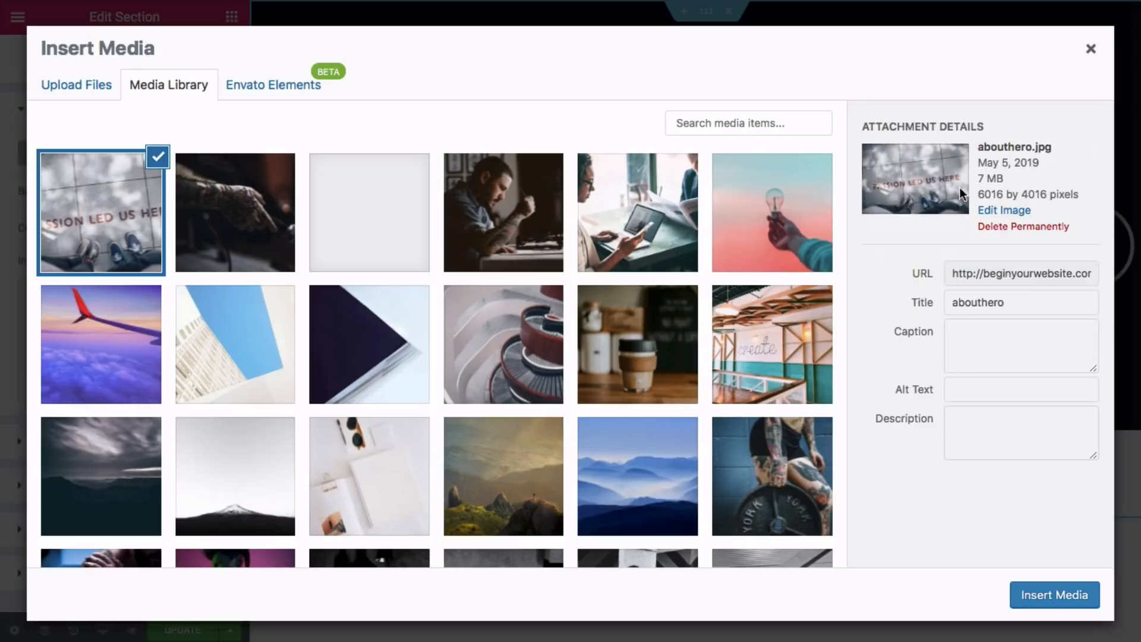
{"action": "left_click", "coordinate": [1042, 597]}
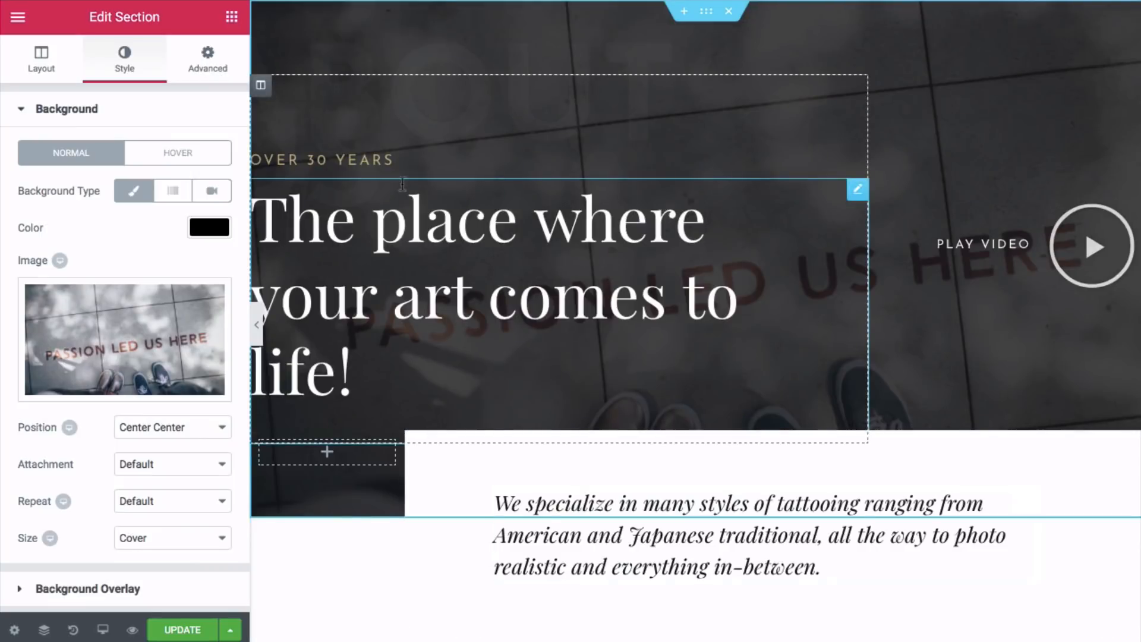
- Change the hero headings to 'Over 10 years' and 'Create your website!'
{"action": "left_click", "coordinate": [360, 158]}
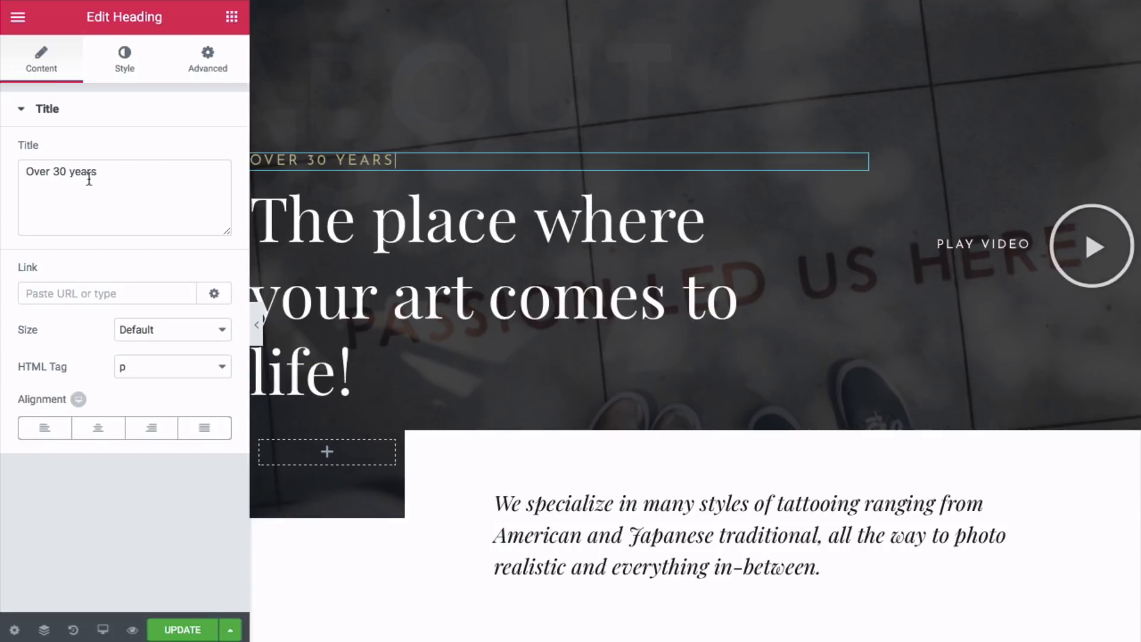
{"action": "left_click", "coordinate": [57, 174]}
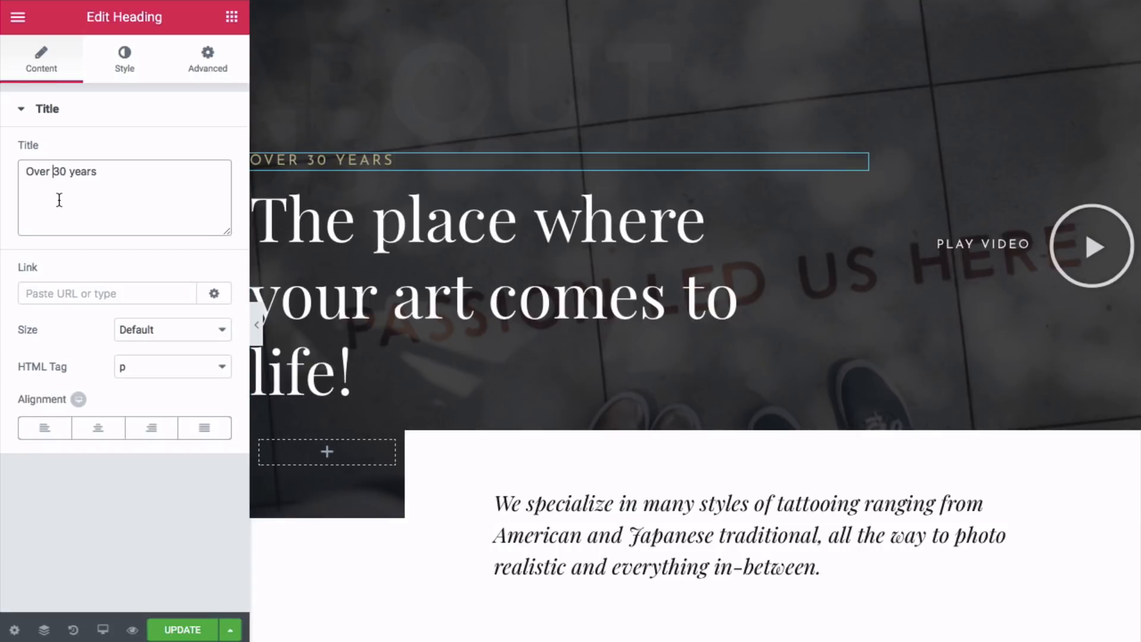
{"action": "key", "text": "BackSpace"}
{"action": "type", "text": "1"}
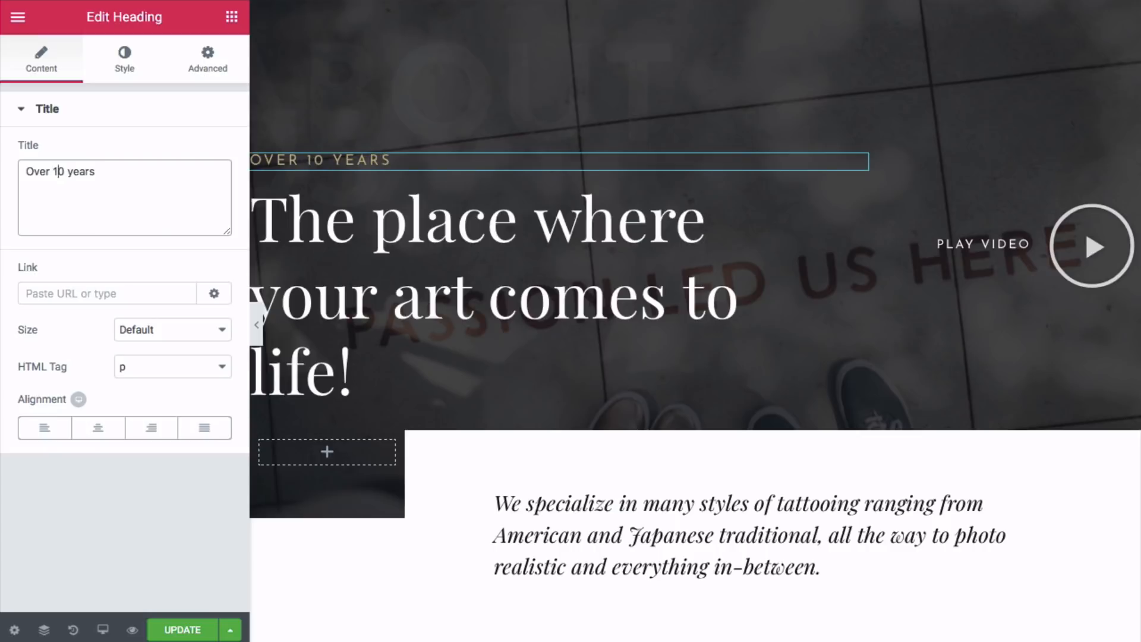
{"action": "left_click", "coordinate": [449, 227]}
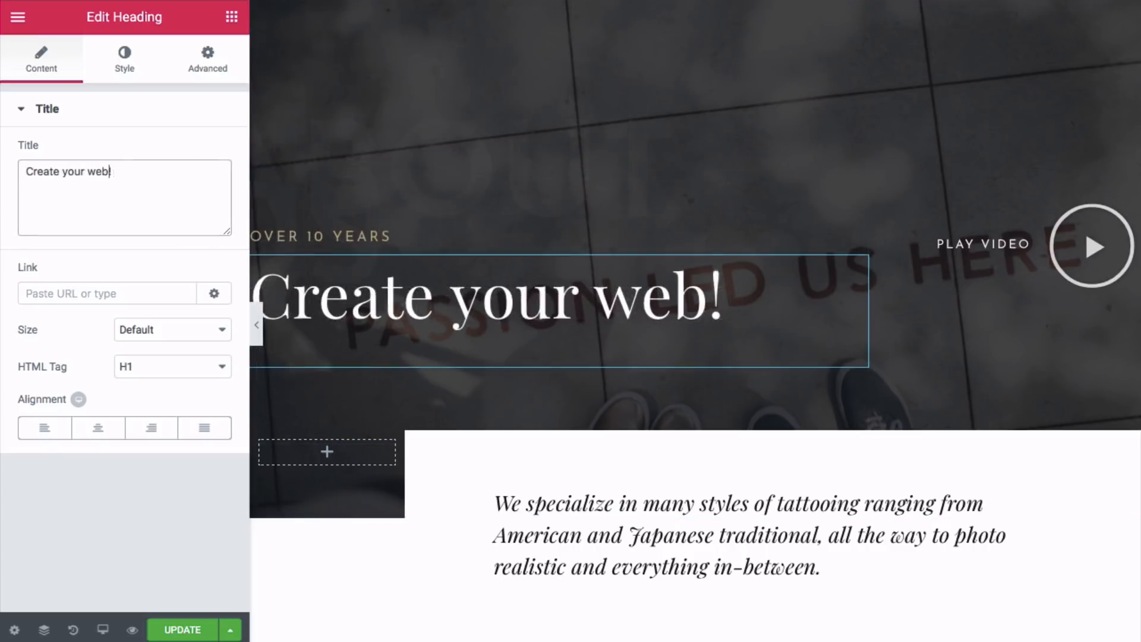
{"action": "type", "text": "site"}
{"action": "key", "text": "BackSpace"}
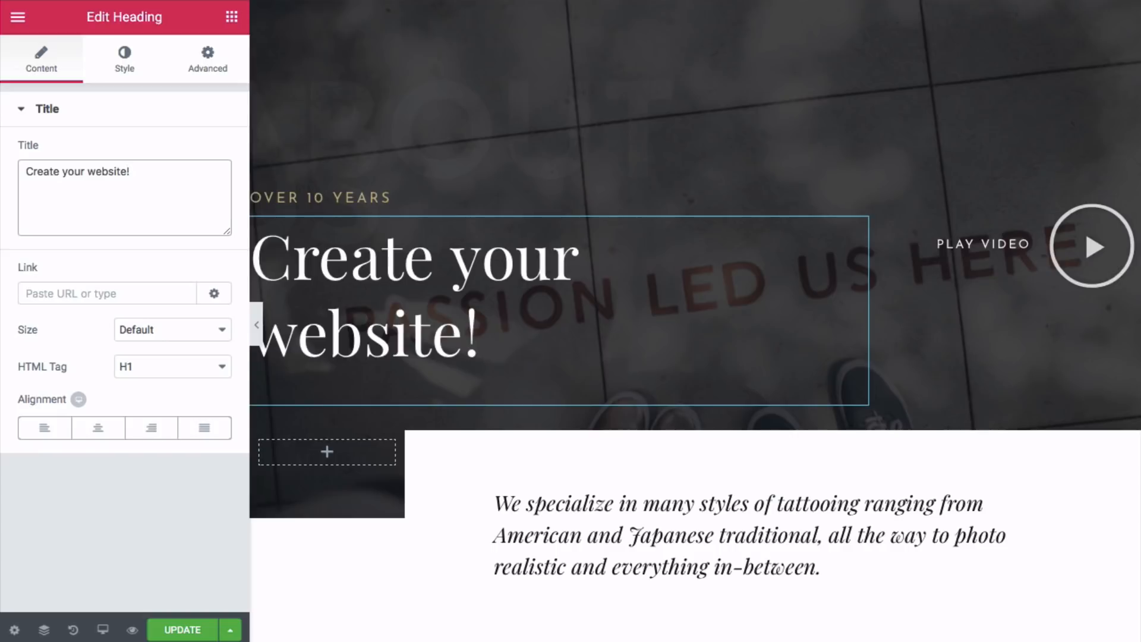
- Replace the tattoo-styles paragraph with the pasted Websites Made Easy text, then select the Play Video widget
{"action": "scroll", "coordinate": [587, 492], "scroll_direction": "down", "scroll_amount": 1}
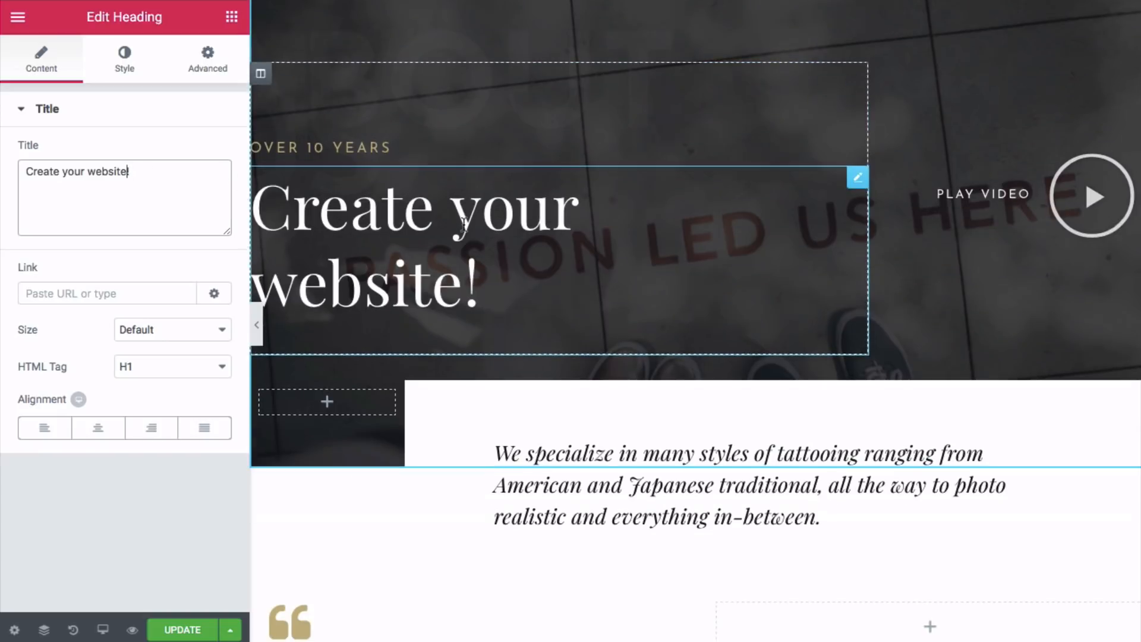
{"action": "left_click", "coordinate": [587, 492]}
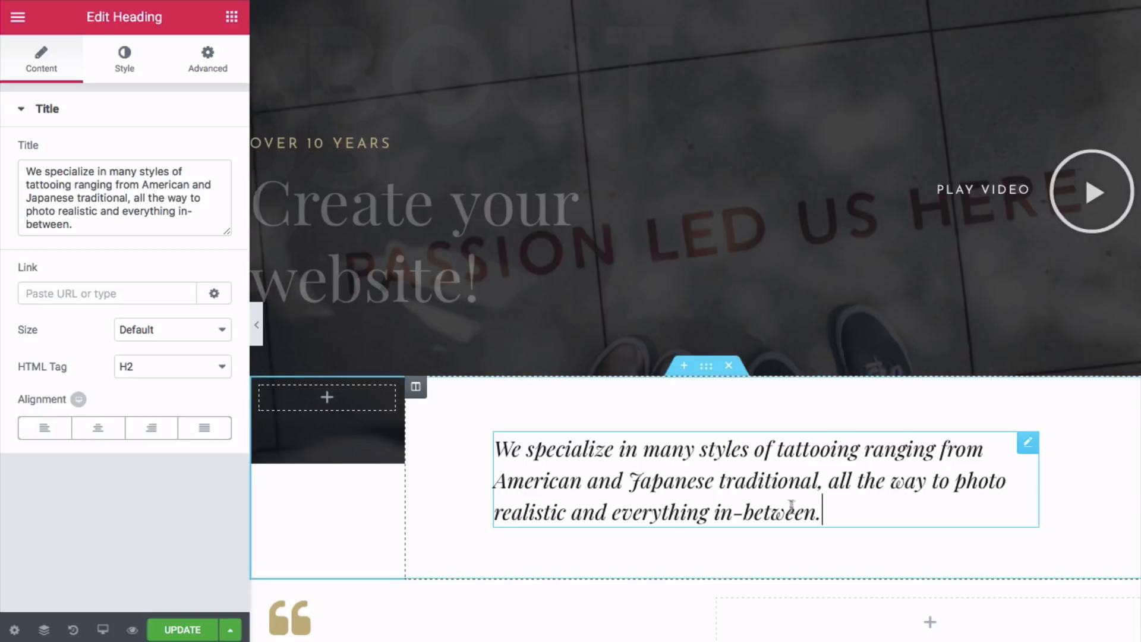
{"action": "left_click_drag", "start_coordinate": [822, 512], "coordinate": [496, 448]}
{"action": "type", "text": "At Websites Made Easy, we think creating your online presence should be an enjoyable and profitable experience for you."}
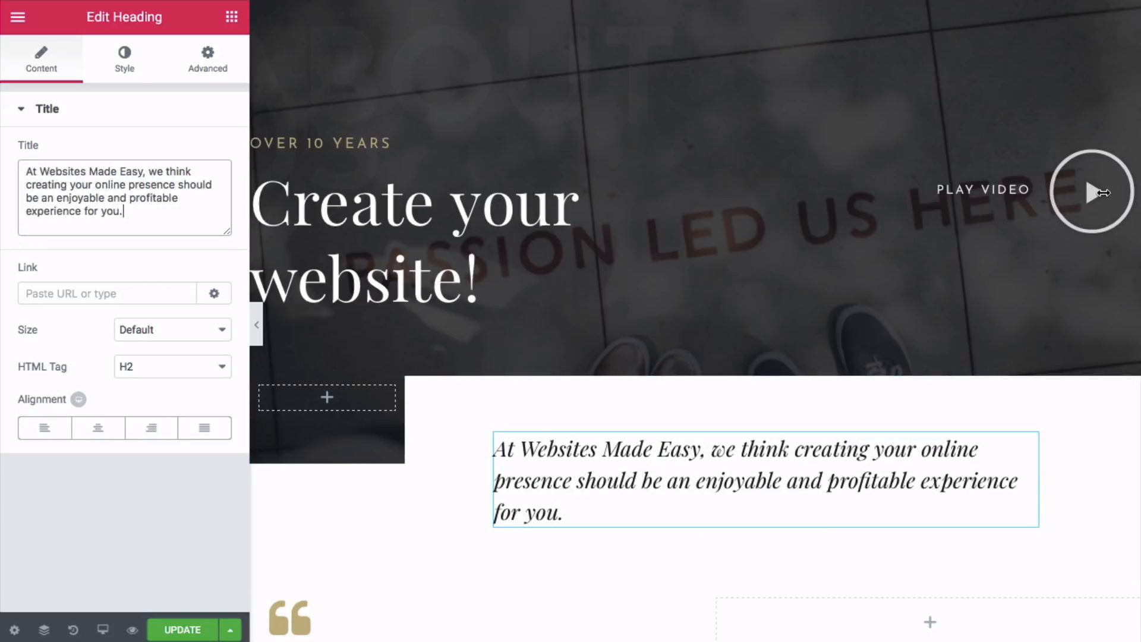
{"action": "left_click", "coordinate": [1101, 194]}
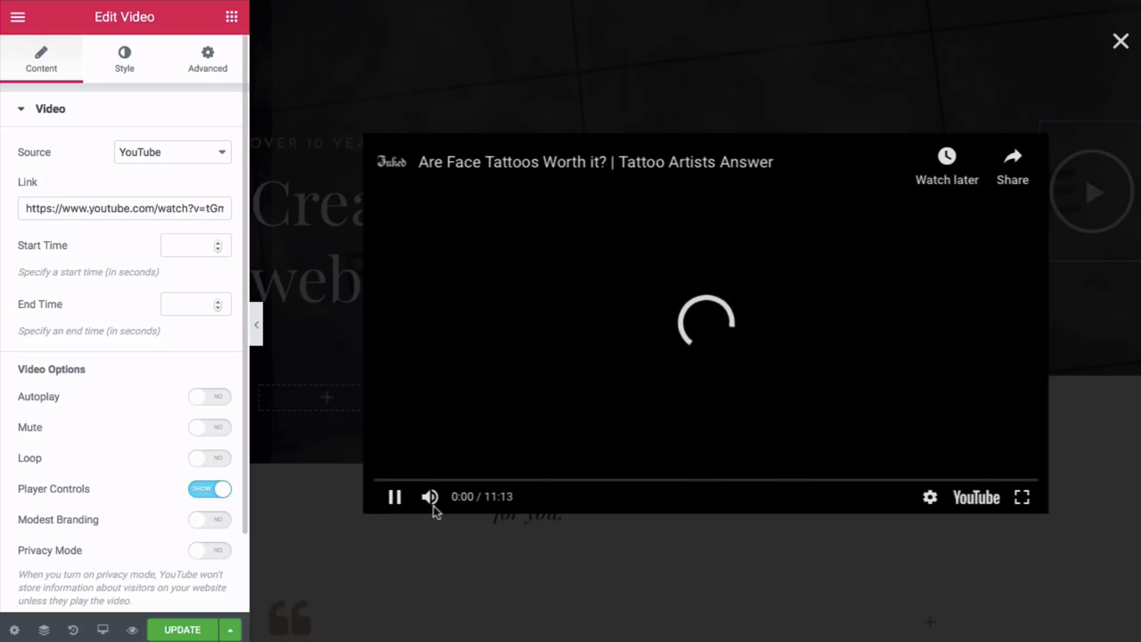
- Paste the new YouTube URL into the video link, keep the YouTube source, and close the preview
{"action": "left_click", "coordinate": [394, 498]}
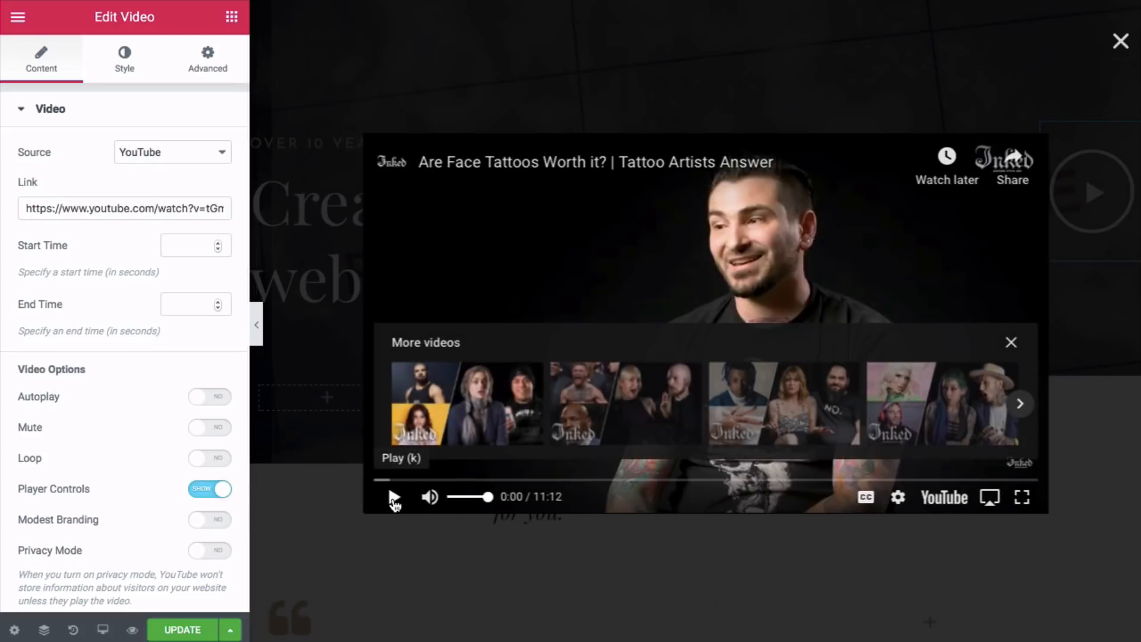
{"action": "triple_click", "coordinate": [164, 211]}
{"action": "key", "text": "ctrl+v"}
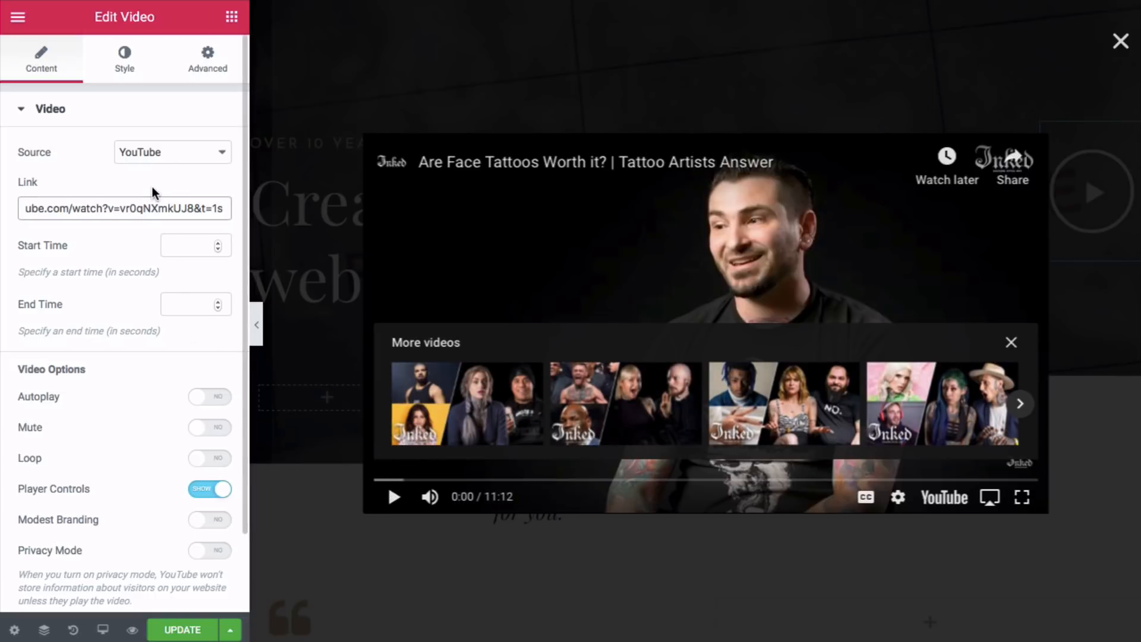
{"action": "left_click", "coordinate": [192, 153]}
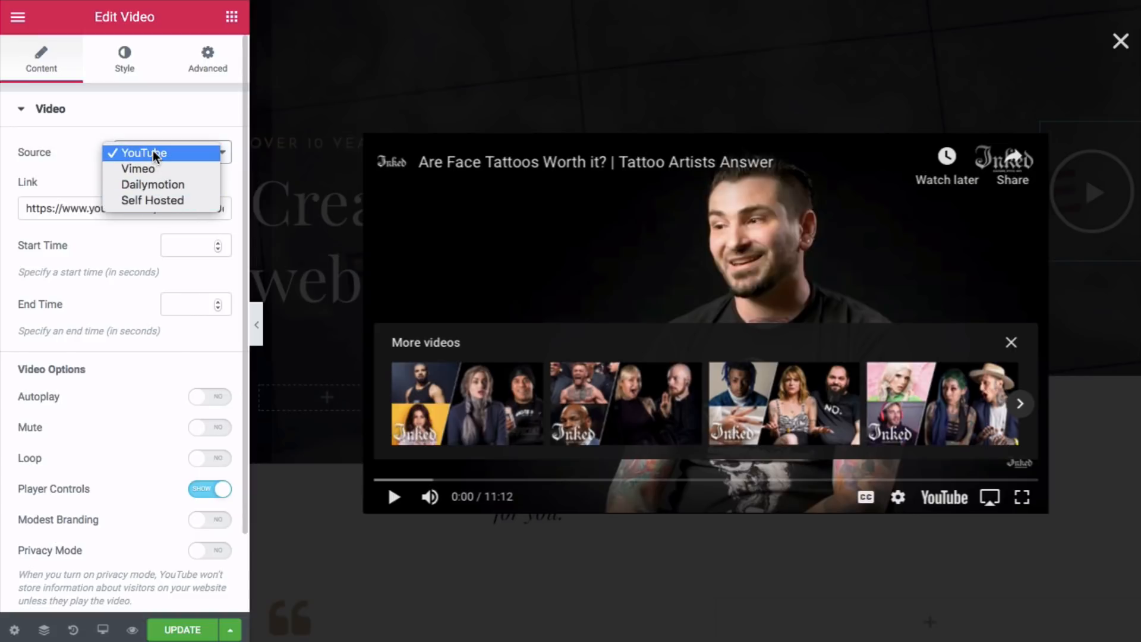
{"action": "left_click", "coordinate": [82, 173]}
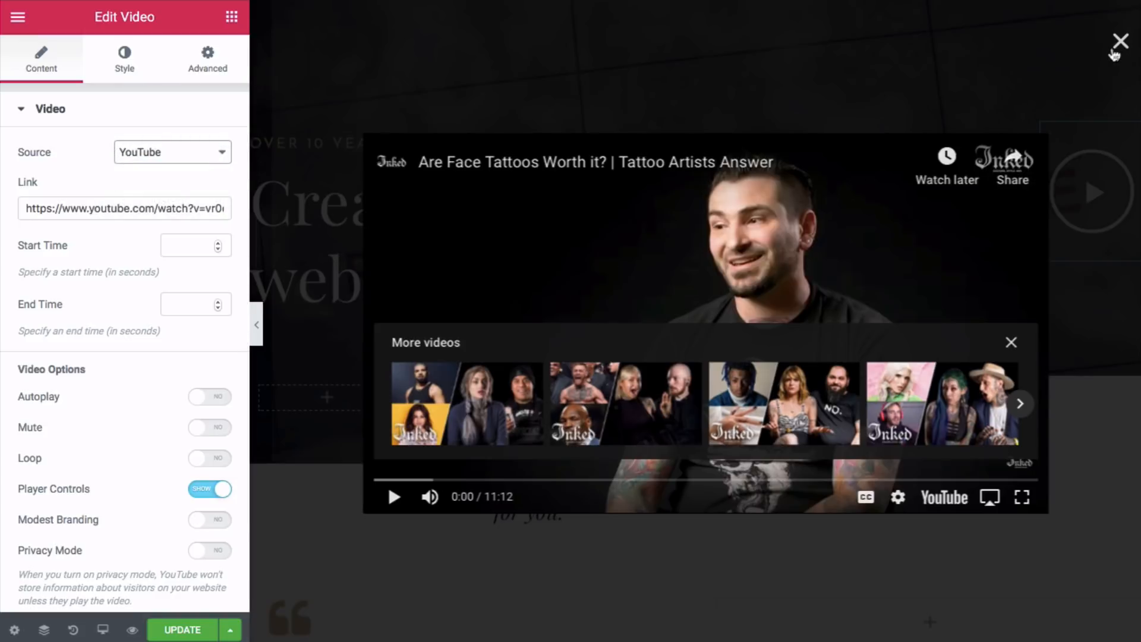
{"action": "left_click", "coordinate": [1117, 53]}
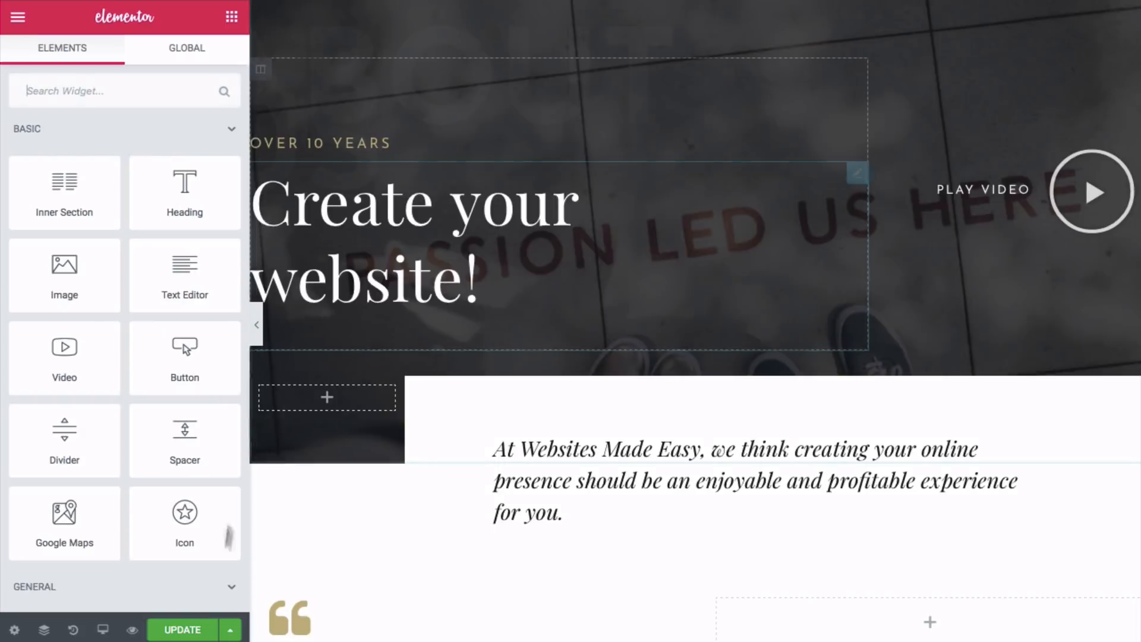
- Update the page and confirm on the live preview that the video plays GoPro HERO6
{"action": "left_click", "coordinate": [193, 633]}
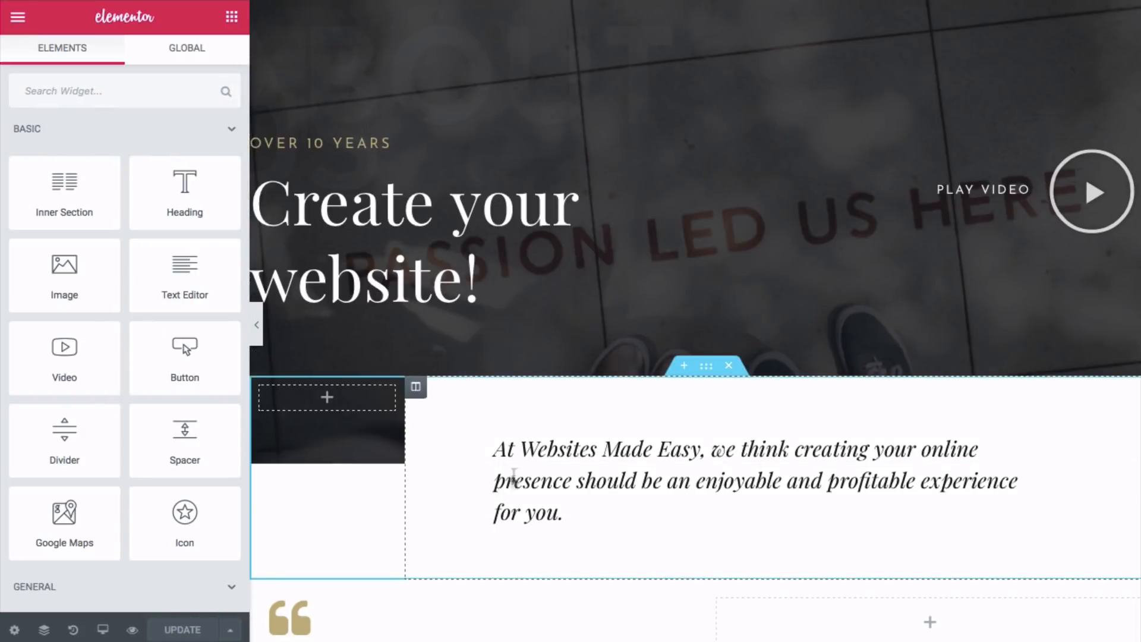
{"action": "left_click", "coordinate": [134, 630]}
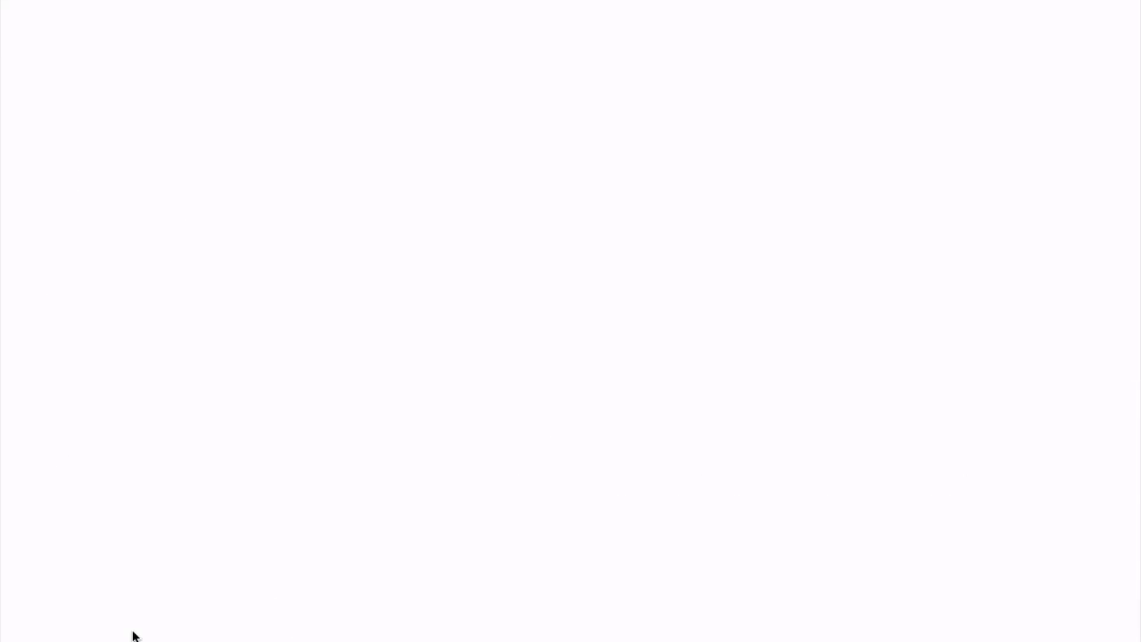
{"action": "scroll", "coordinate": [436, 316], "scroll_direction": "down", "scroll_amount": 2}
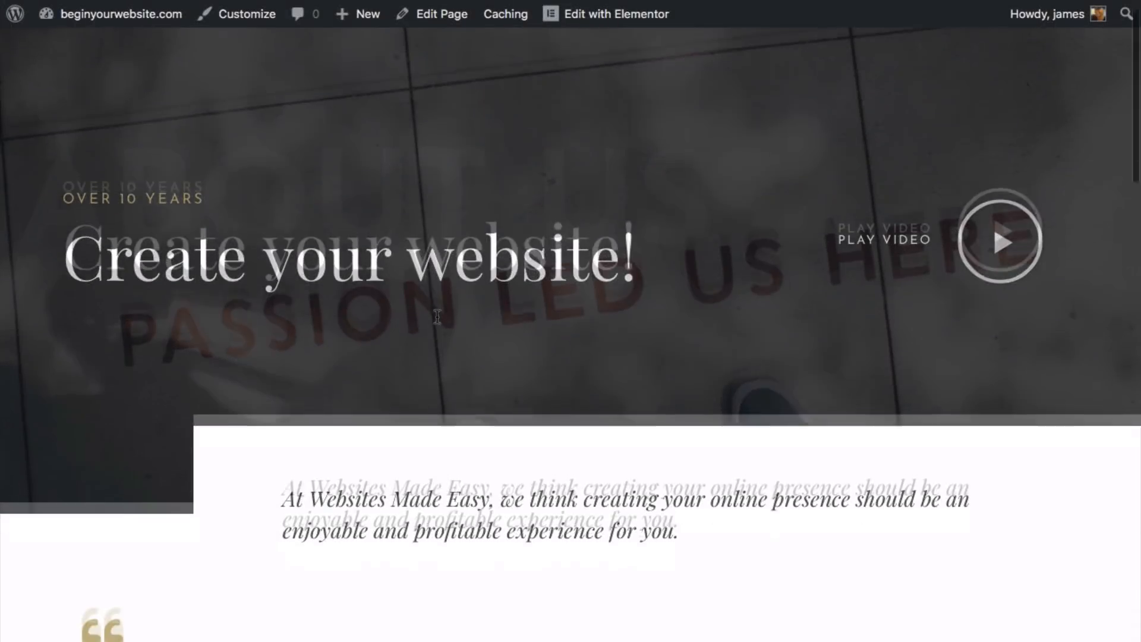
{"action": "scroll", "coordinate": [436, 316], "scroll_direction": "up", "scroll_amount": 2}
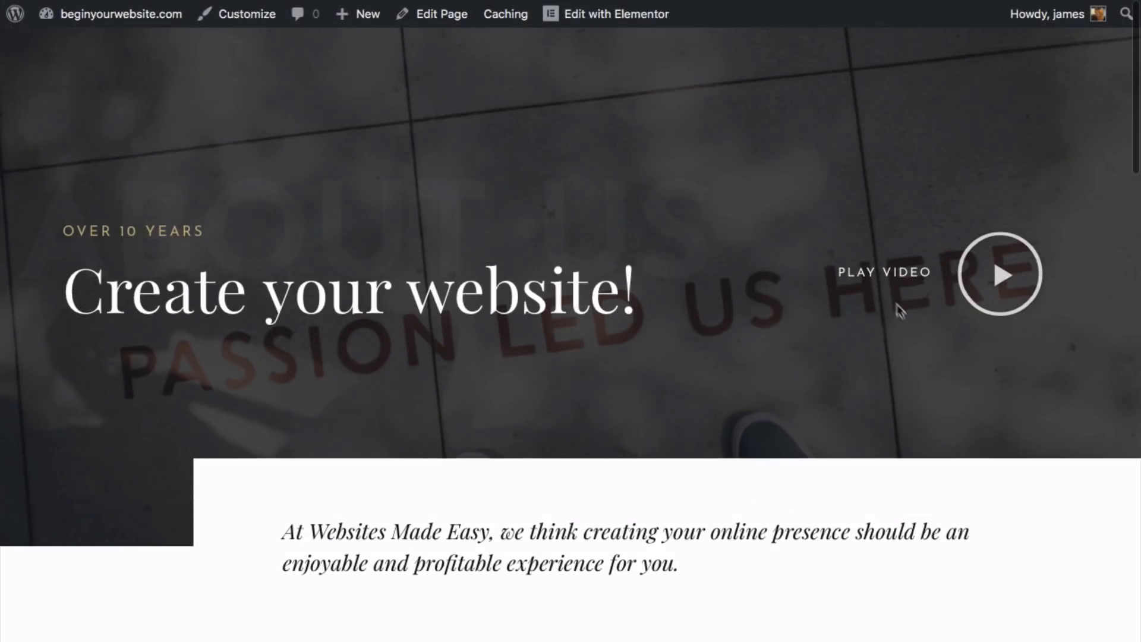
{"action": "left_click", "coordinate": [984, 283]}
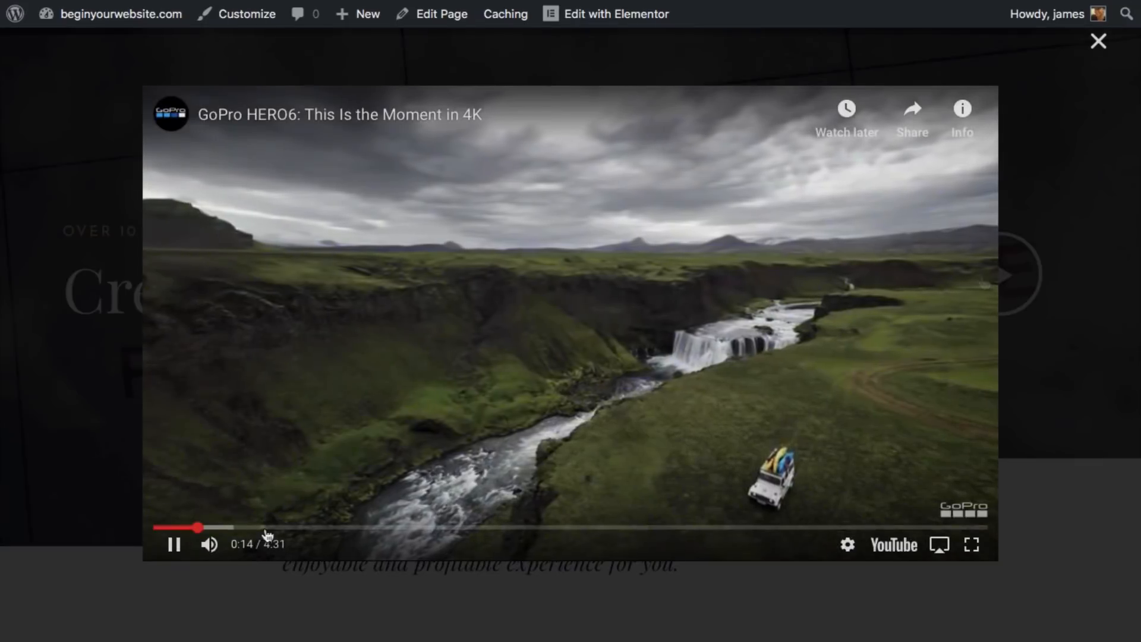
{"action": "left_click", "coordinate": [350, 527]}
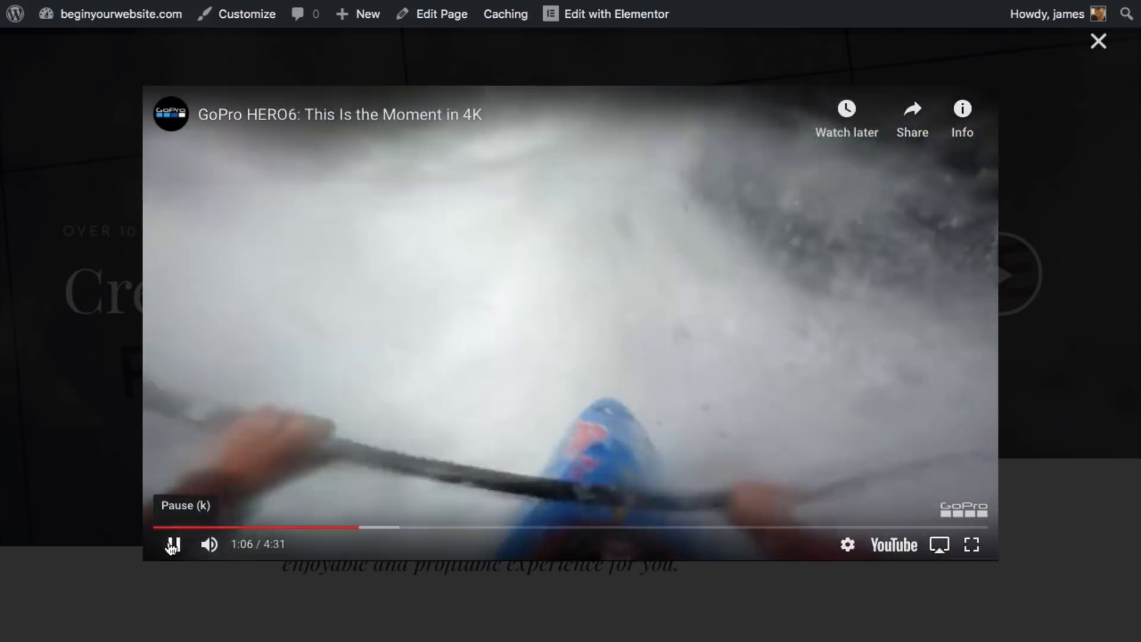
{"action": "left_click", "coordinate": [172, 544]}
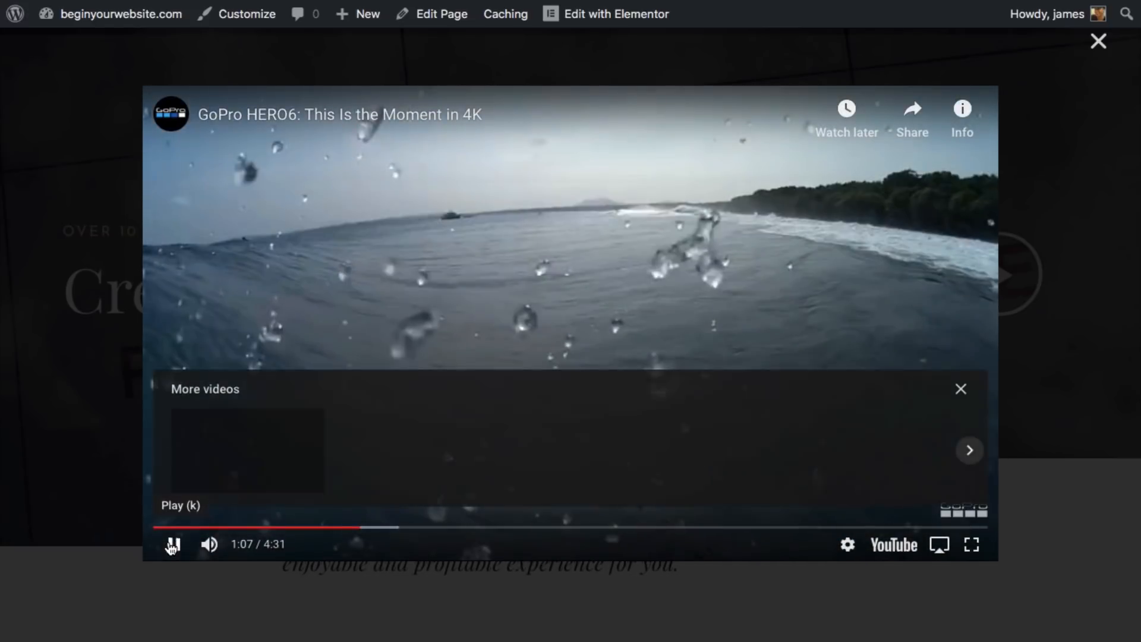
{"action": "left_click", "coordinate": [1096, 44]}
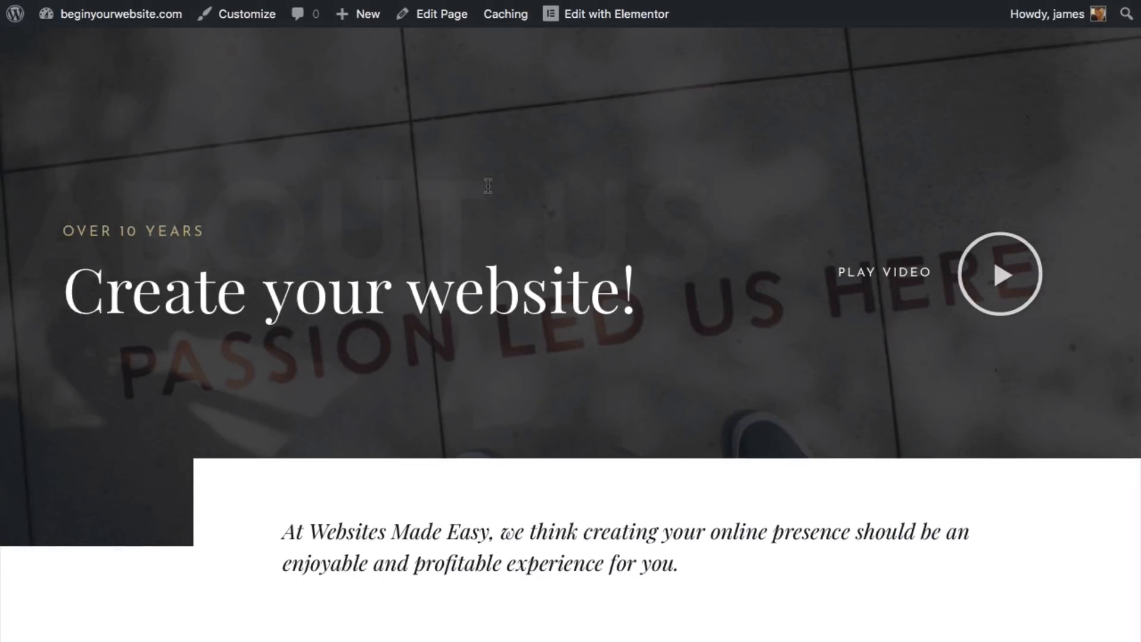
{"action": "scroll", "coordinate": [487, 186], "scroll_direction": "down", "scroll_amount": 3}
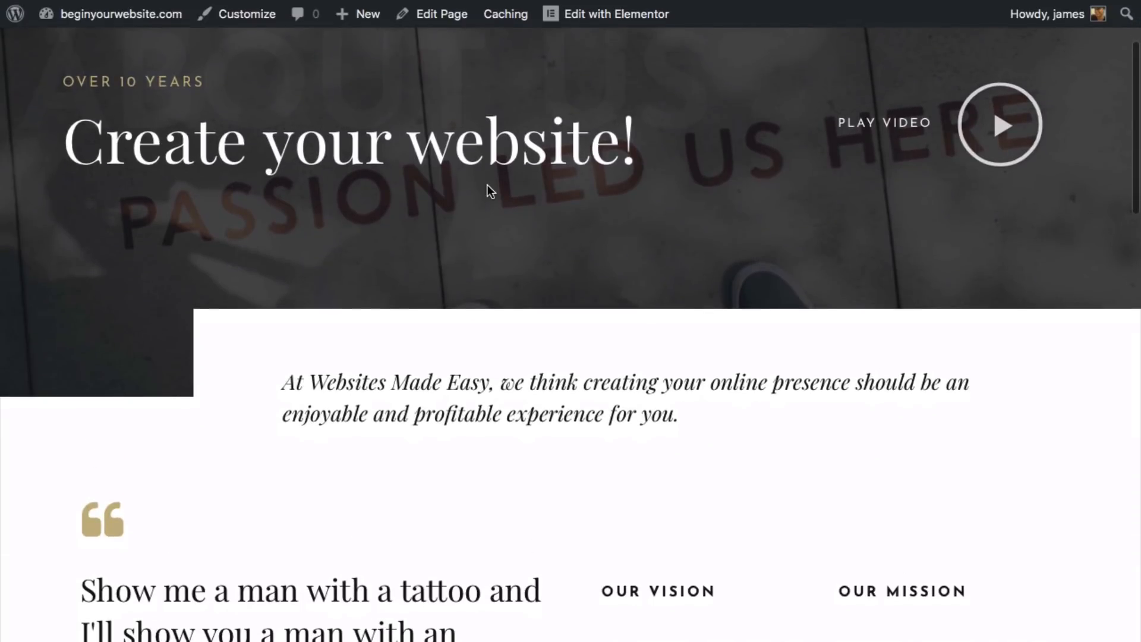
{"action": "scroll", "coordinate": [488, 186], "scroll_direction": "up", "scroll_amount": 2}
{"action": "scroll", "coordinate": [486, 184], "scroll_direction": "up", "scroll_amount": 1}
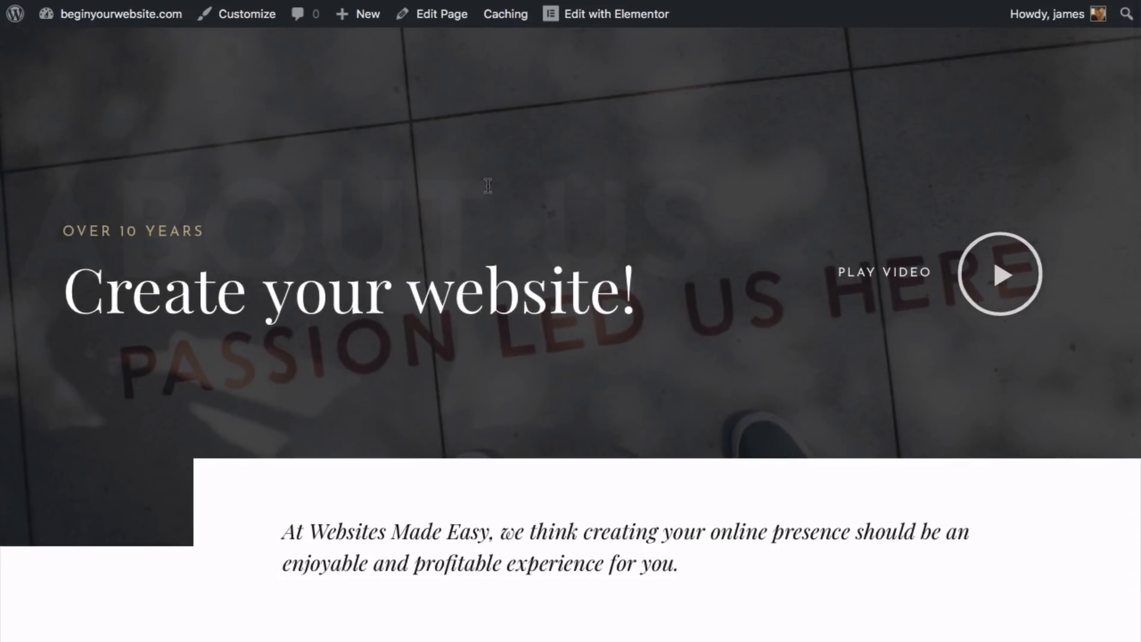
- Back in the editor, paste the new quote over the tattoo quote heading's text
{"action": "left_click", "coordinate": [598, 3]}
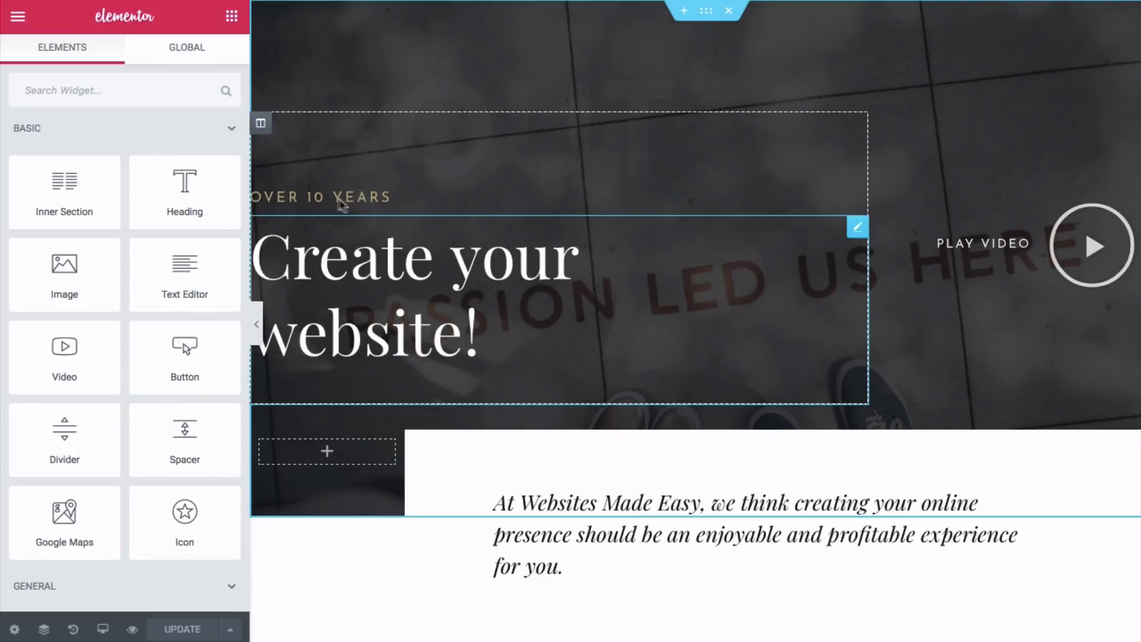
{"action": "scroll", "coordinate": [394, 209], "scroll_direction": "down", "scroll_amount": 8}
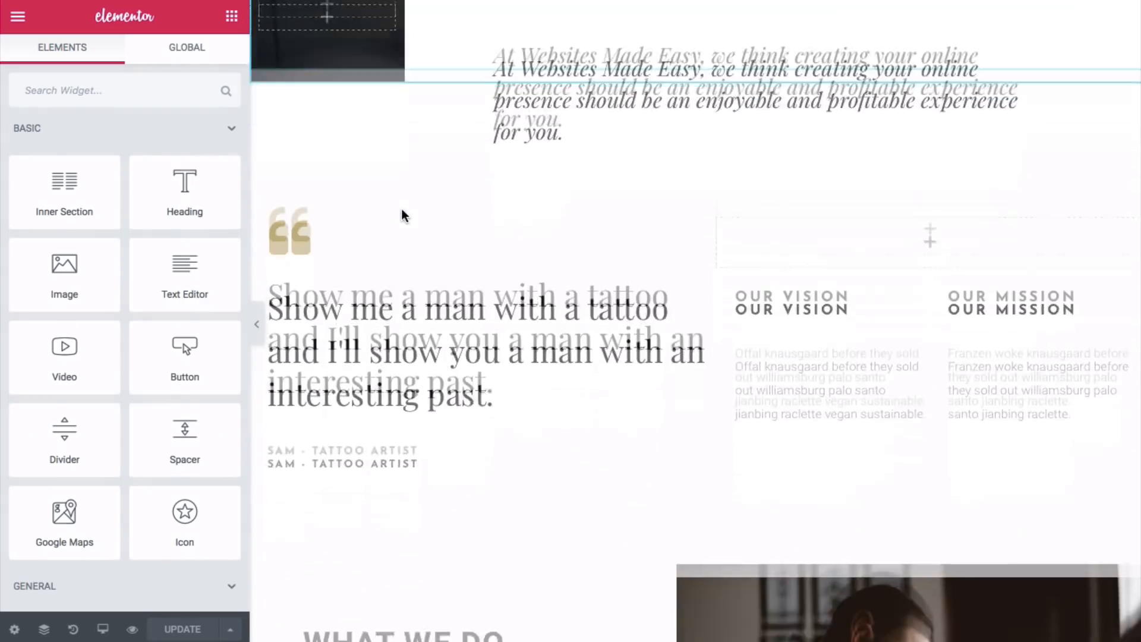
{"action": "scroll", "coordinate": [402, 215], "scroll_direction": "down", "scroll_amount": 5}
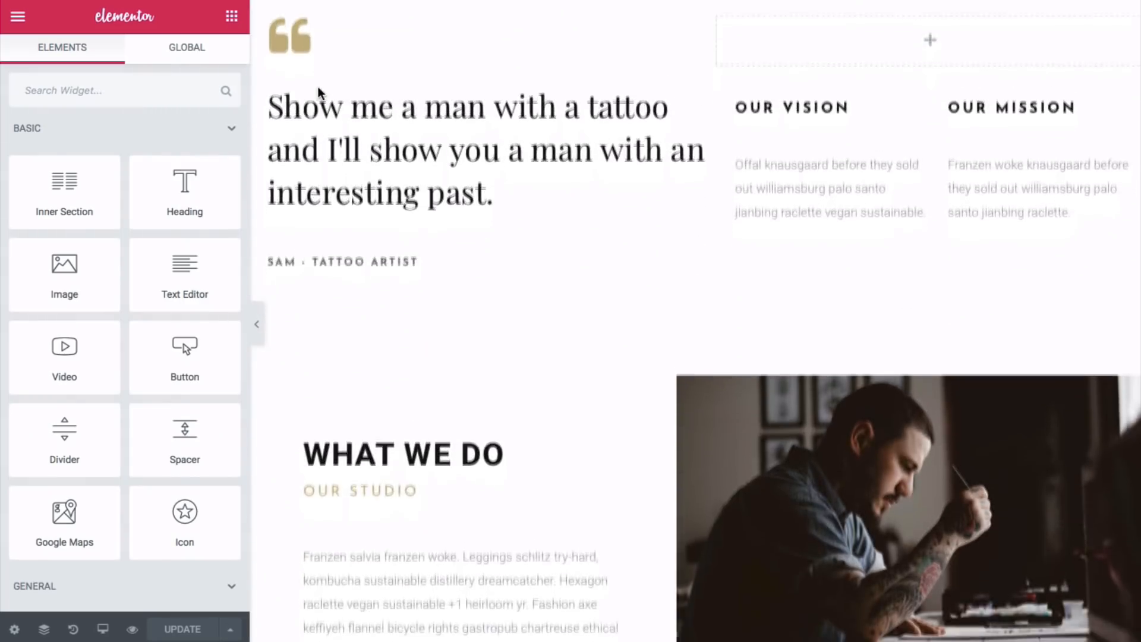
{"action": "scroll", "coordinate": [357, 122], "scroll_direction": "up", "scroll_amount": 10}
{"action": "scroll", "coordinate": [360, 125], "scroll_direction": "down", "scroll_amount": 7}
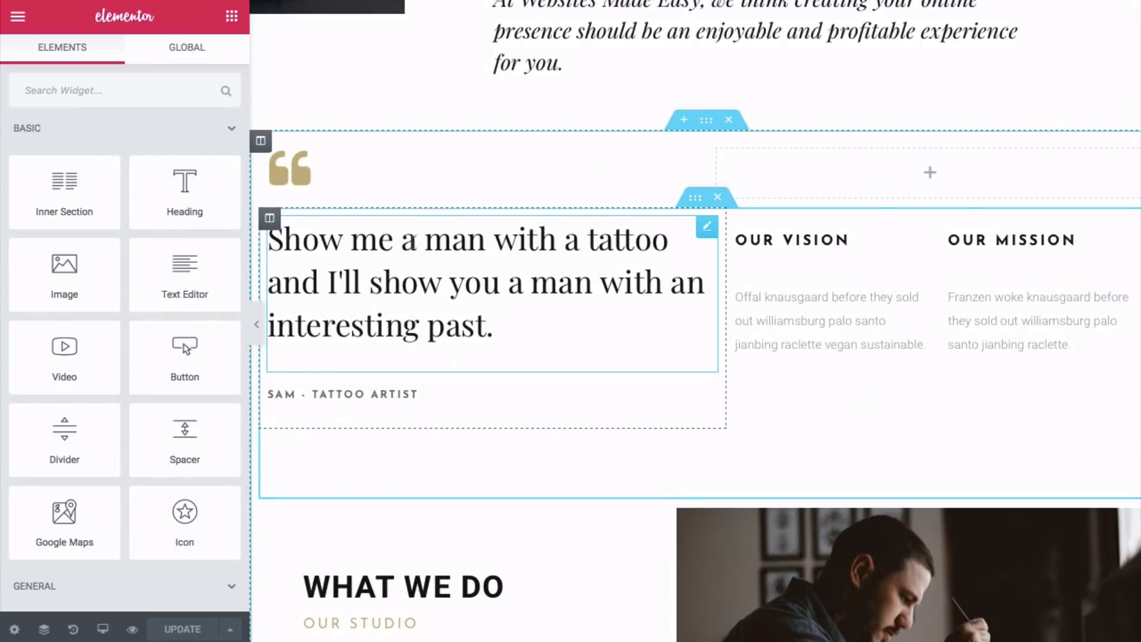
{"action": "left_click", "coordinate": [404, 275]}
{"action": "left_click_drag", "start_coordinate": [132, 222], "coordinate": [16, 173]}
{"action": "right_click", "coordinate": [60, 175]}
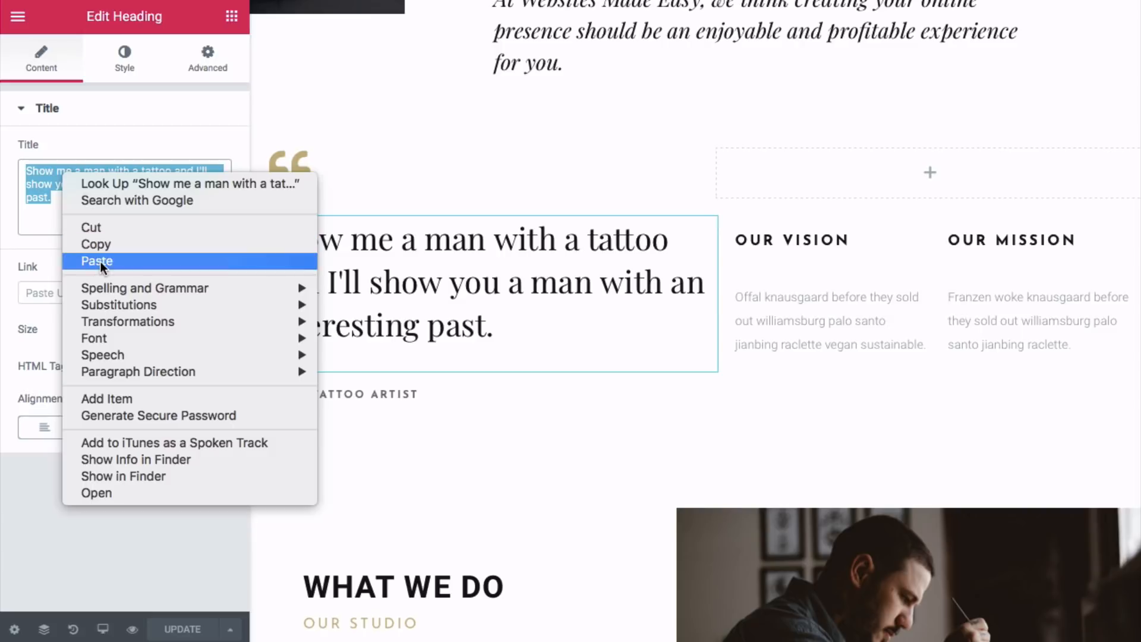
{"action": "left_click", "coordinate": [101, 261]}
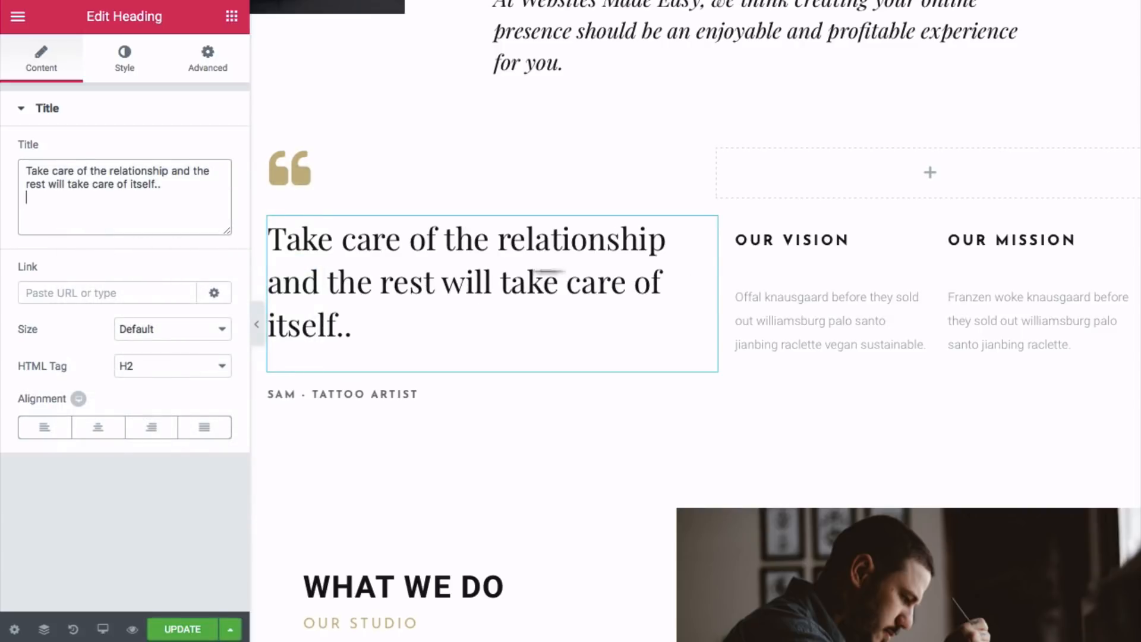
- Delete the SAM - TATTOO ARTIST heading beneath the quote
{"action": "left_click", "coordinate": [758, 245]}
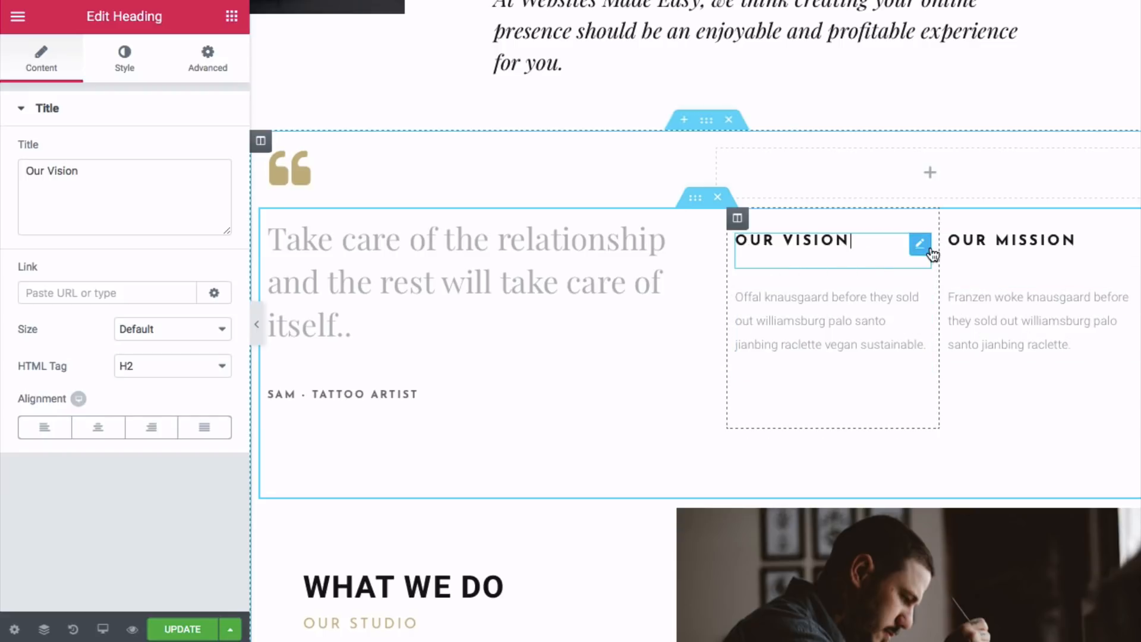
{"action": "scroll", "coordinate": [470, 277], "scroll_direction": "down", "scroll_amount": 1}
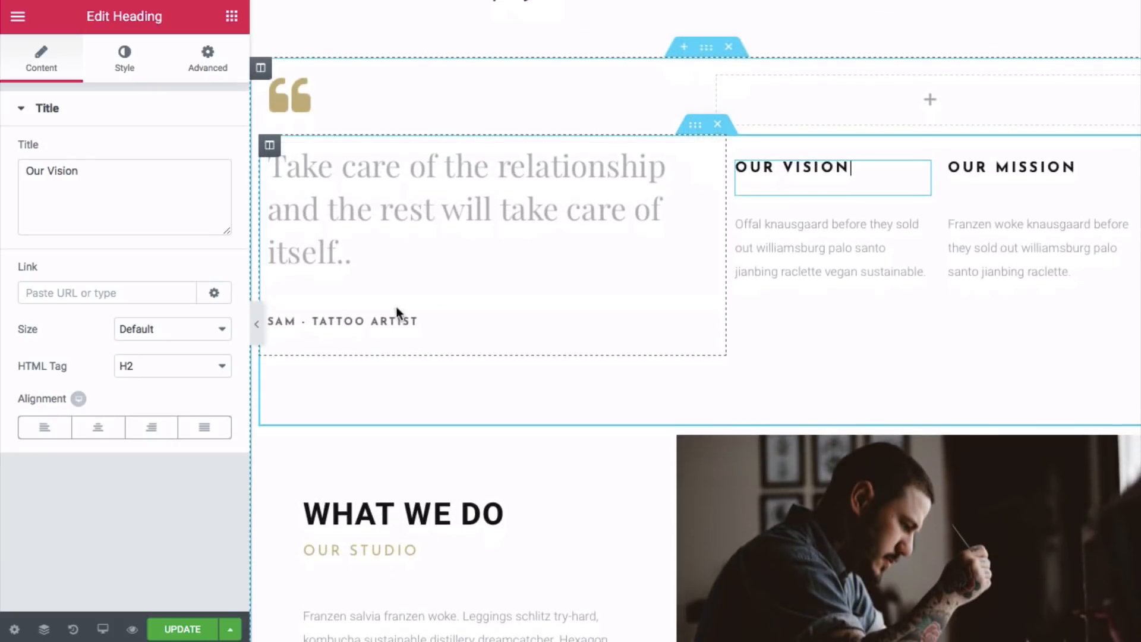
{"action": "left_click", "coordinate": [393, 321]}
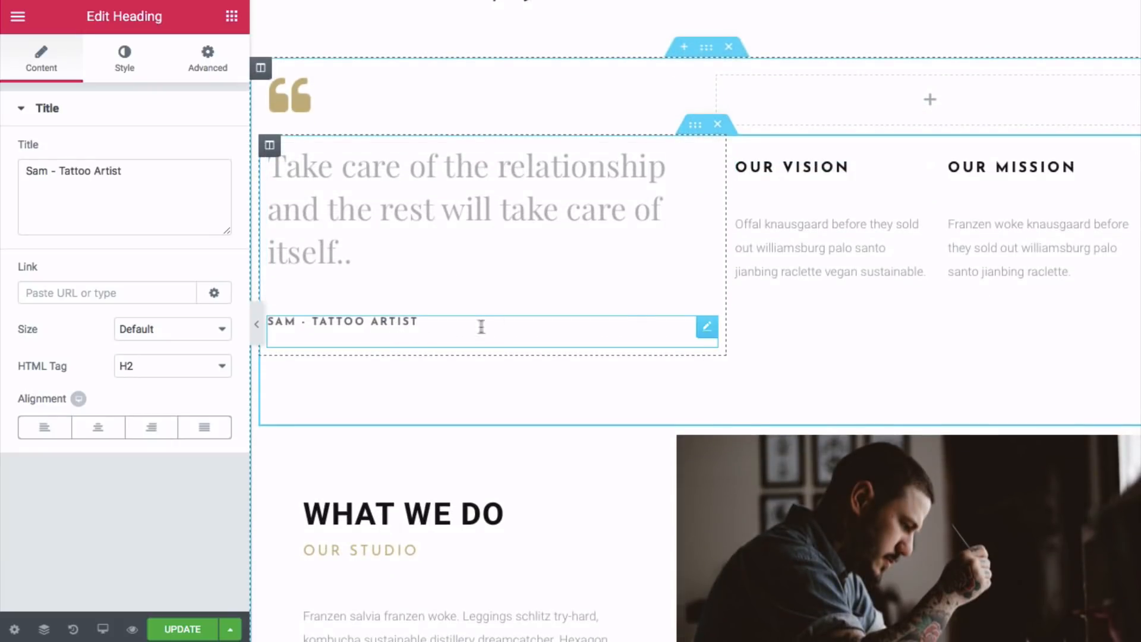
{"action": "right_click", "coordinate": [704, 328]}
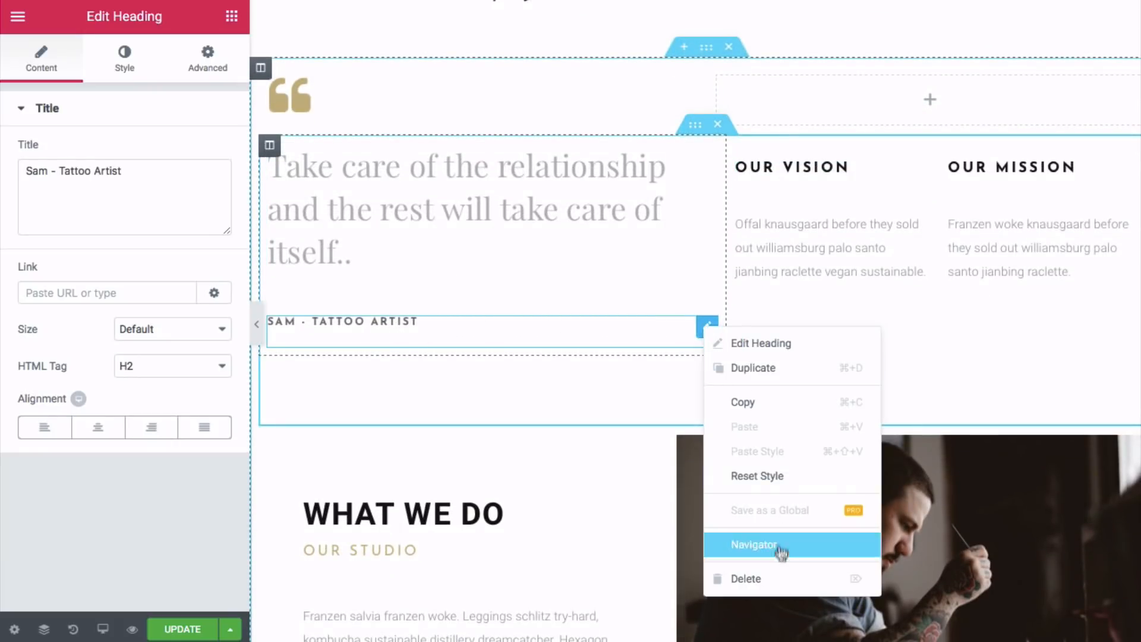
{"action": "left_click", "coordinate": [778, 580]}
{"action": "scroll", "coordinate": [482, 300], "scroll_direction": "down", "scroll_amount": 4}
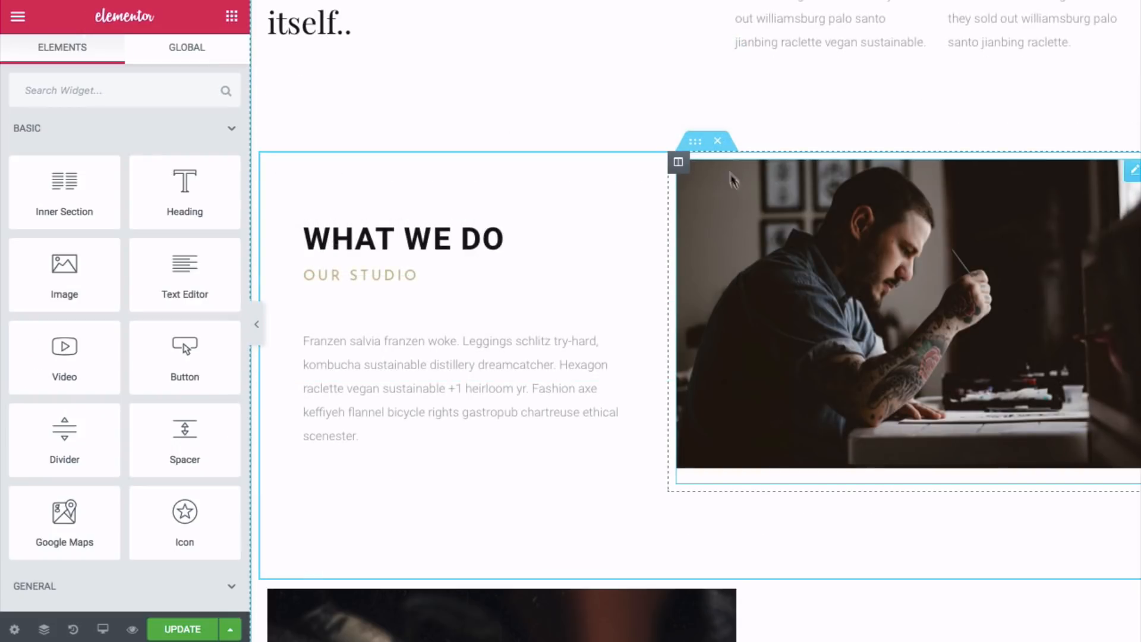
- Replace the WHAT WE DO photo with the uploaded about1.jpg
{"action": "left_click", "coordinate": [1132, 175]}
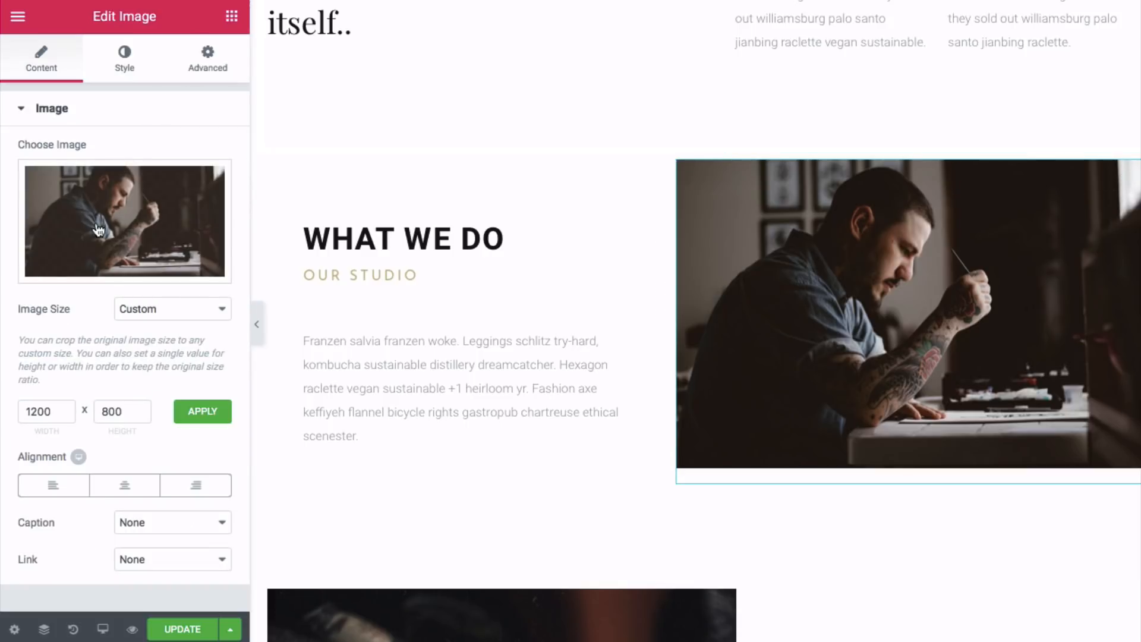
{"action": "left_click", "coordinate": [122, 271]}
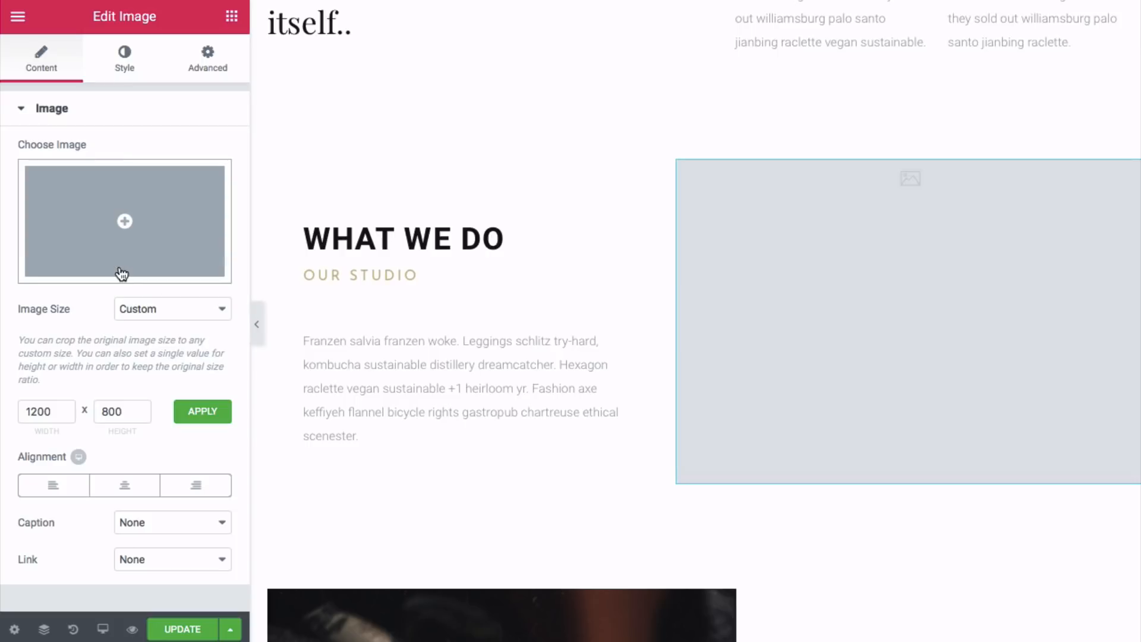
{"action": "left_click", "coordinate": [125, 224]}
{"action": "left_click", "coordinate": [94, 90]}
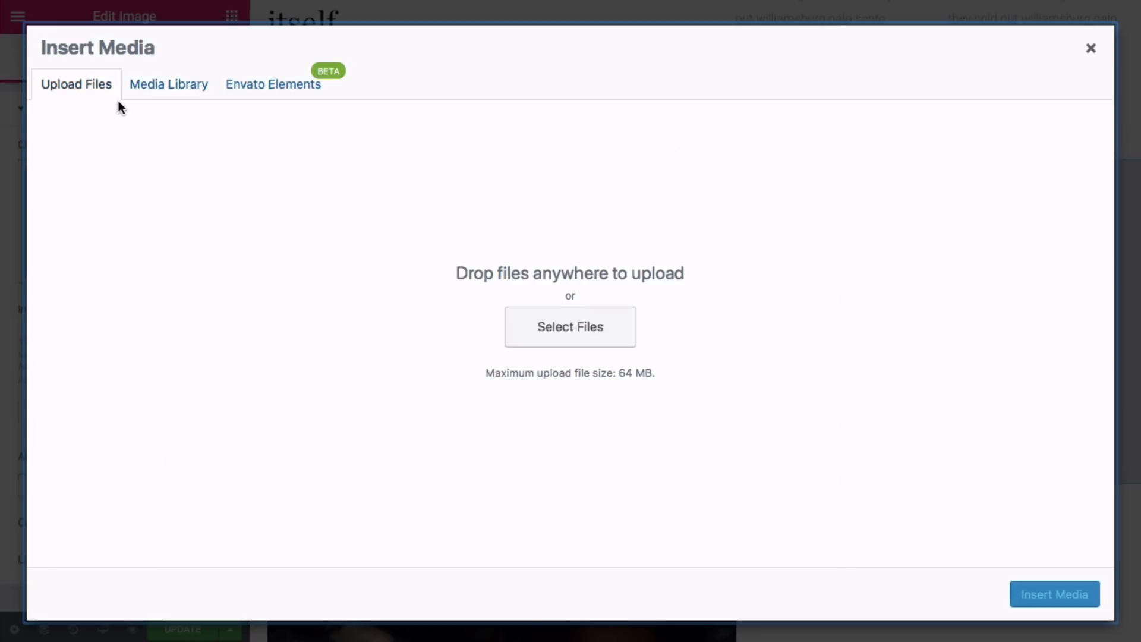
{"action": "left_click", "coordinate": [530, 320]}
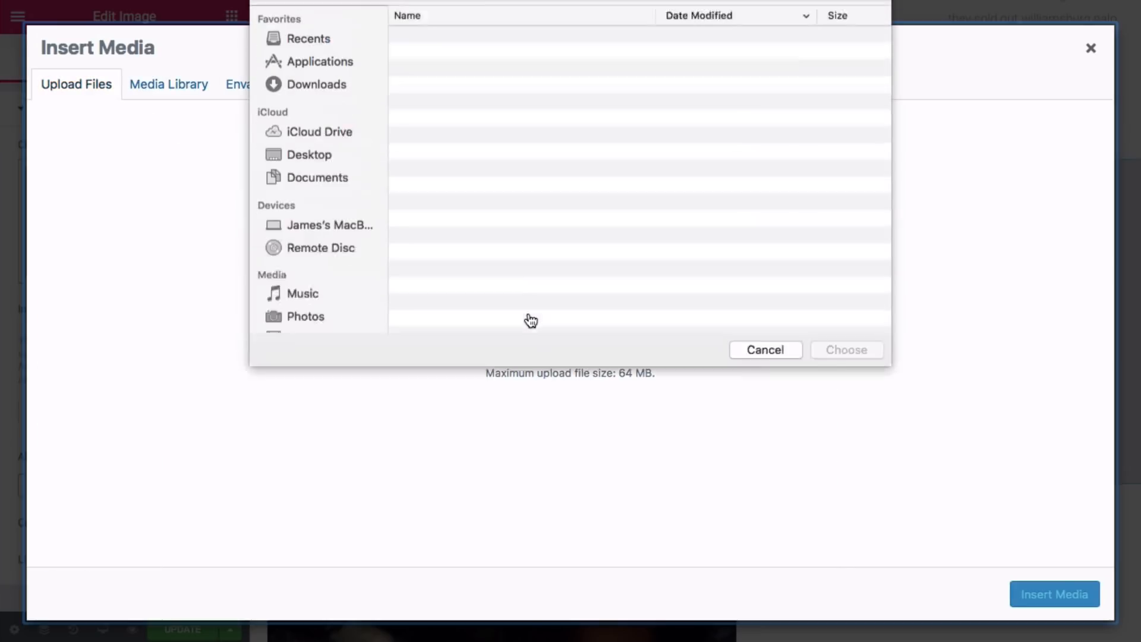
{"action": "left_click", "coordinate": [487, 81]}
{"action": "left_click", "coordinate": [819, 375]}
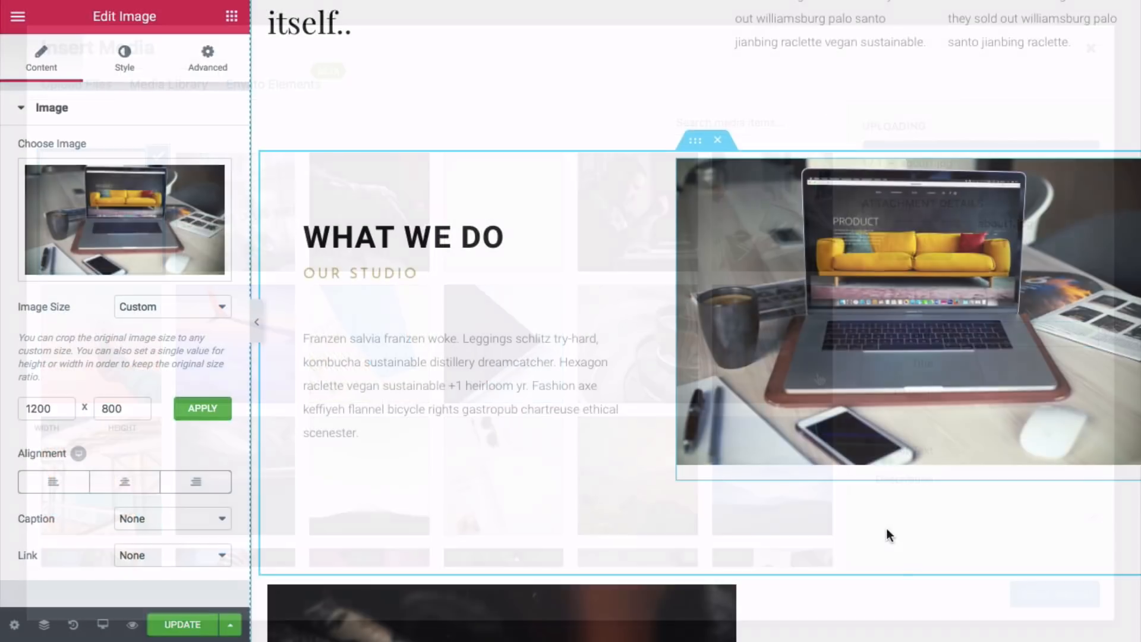
- Replace the WHY WE DO IT tattoo photo with the uploaded about2.jpg
{"action": "scroll", "coordinate": [886, 528], "scroll_direction": "down", "scroll_amount": 5}
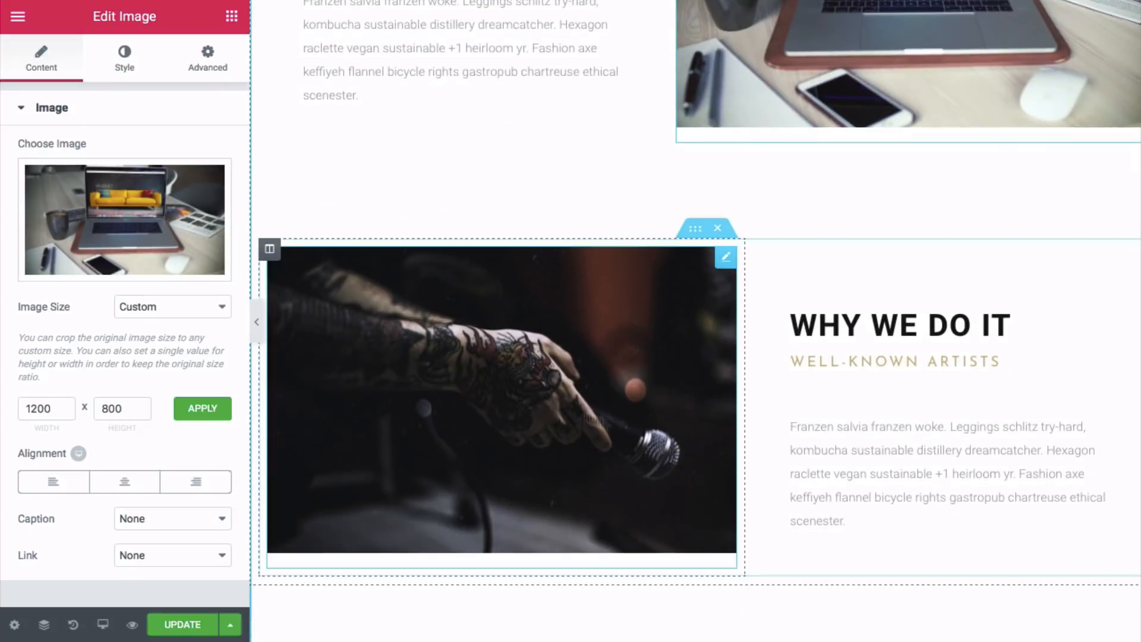
{"action": "left_click", "coordinate": [504, 376]}
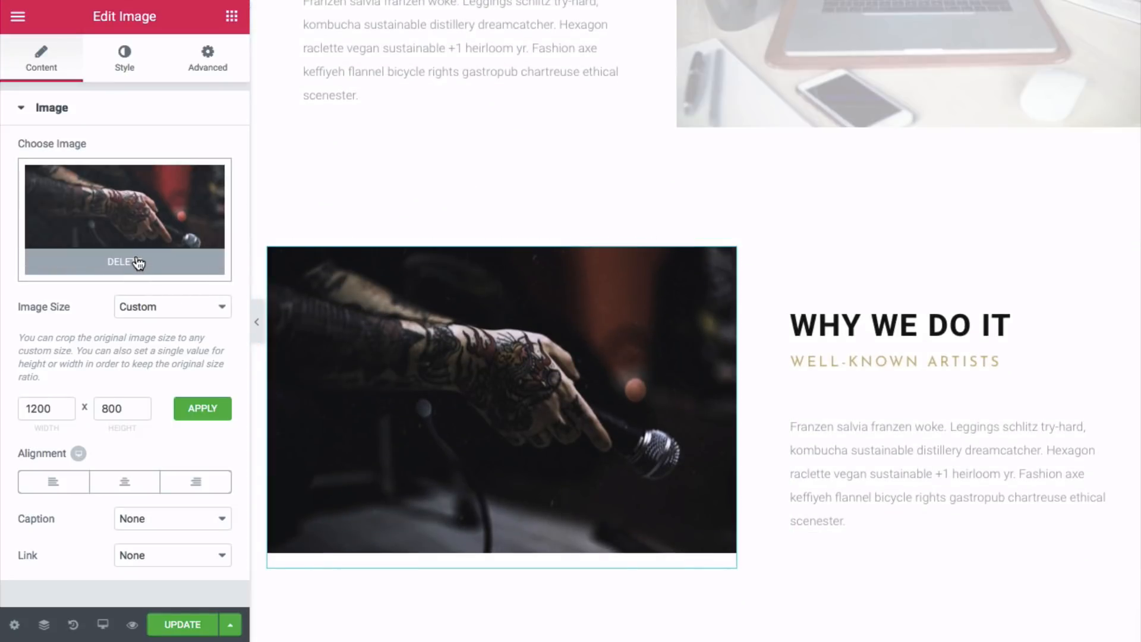
{"action": "left_click", "coordinate": [137, 262]}
{"action": "left_click", "coordinate": [129, 219]}
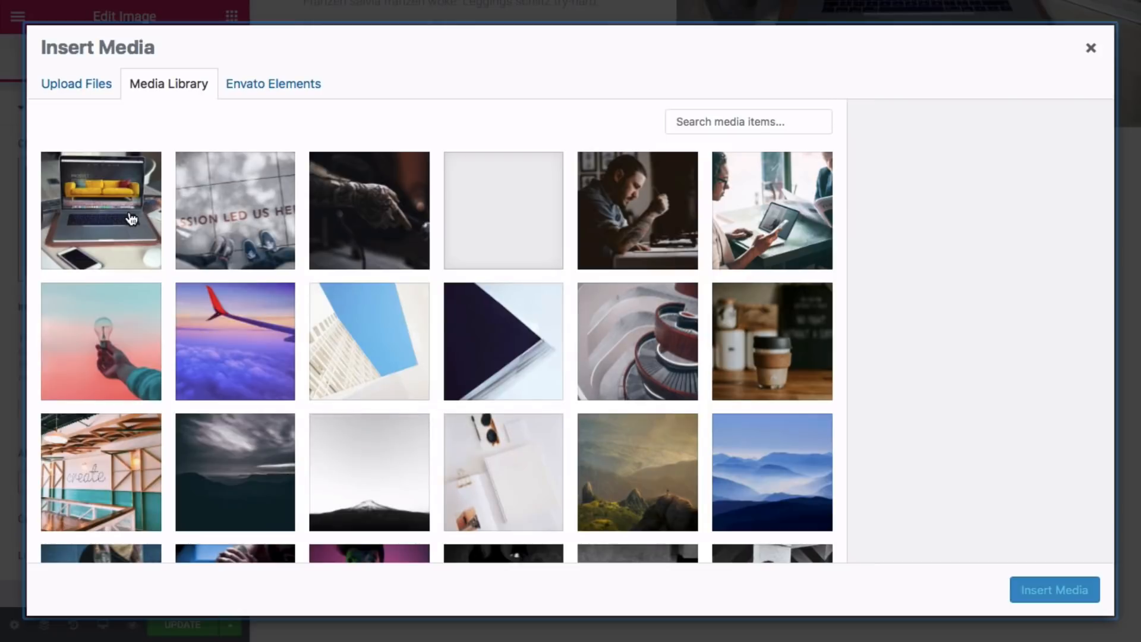
{"action": "left_click", "coordinate": [95, 98]}
{"action": "left_click", "coordinate": [563, 326]}
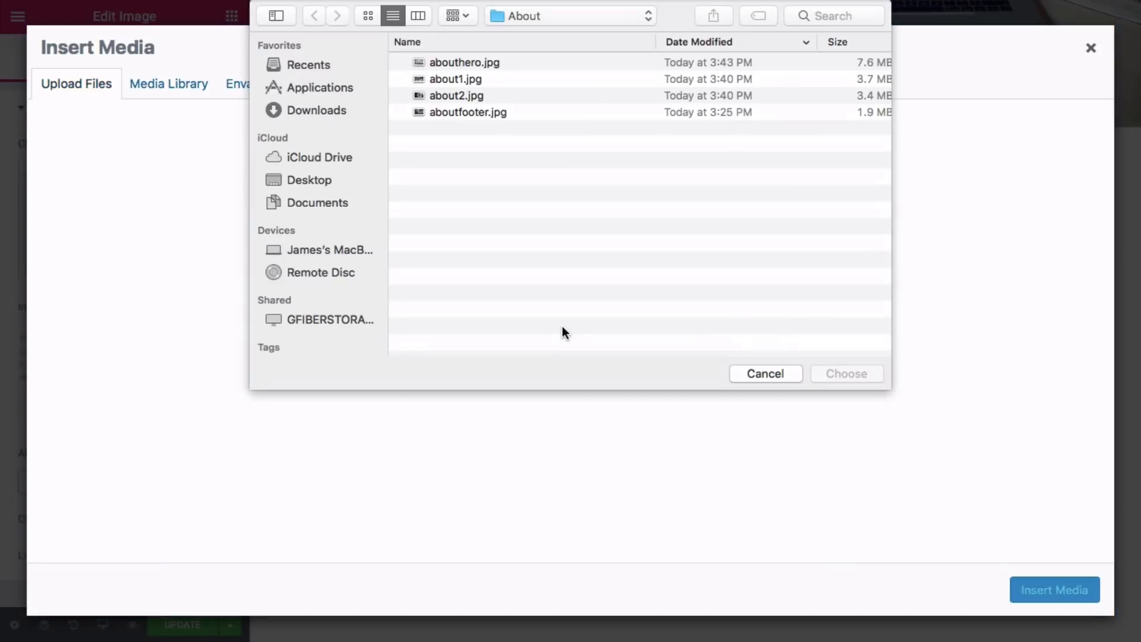
{"action": "left_click", "coordinate": [497, 97]}
{"action": "left_click", "coordinate": [832, 371]}
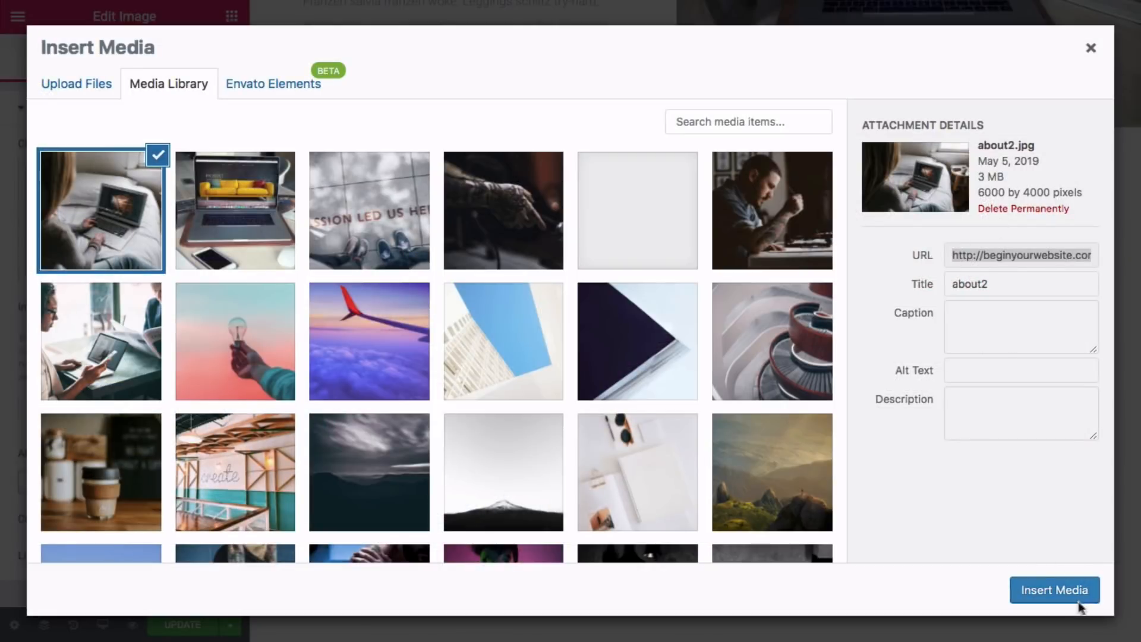
{"action": "left_click", "coordinate": [1050, 591]}
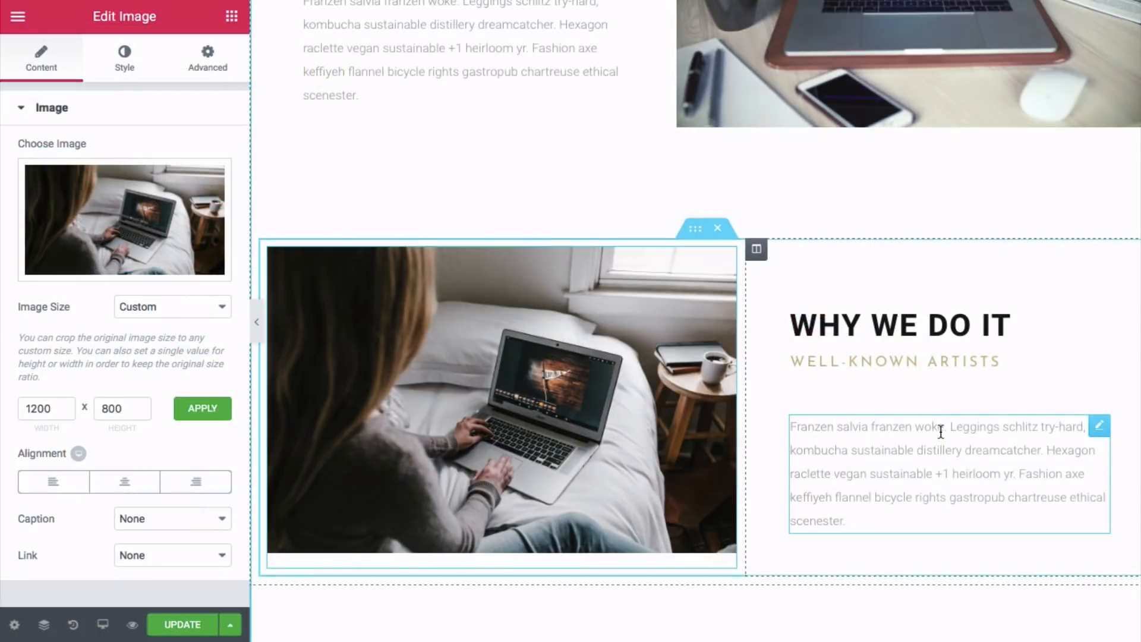
{"action": "scroll", "coordinate": [941, 432], "scroll_direction": "down", "scroll_amount": 5}
{"action": "scroll", "coordinate": [939, 430], "scroll_direction": "down", "scroll_amount": 4}
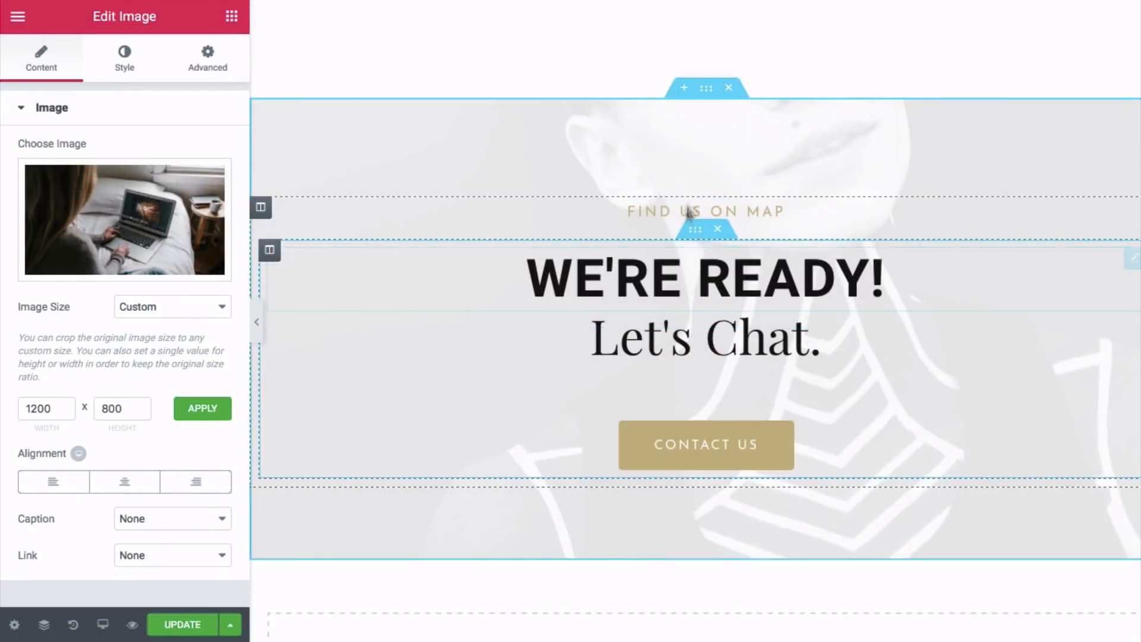
- Swap the Let's Chat section's old background image for the uploaded aboutfooter.jpg
{"action": "left_click", "coordinate": [706, 90]}
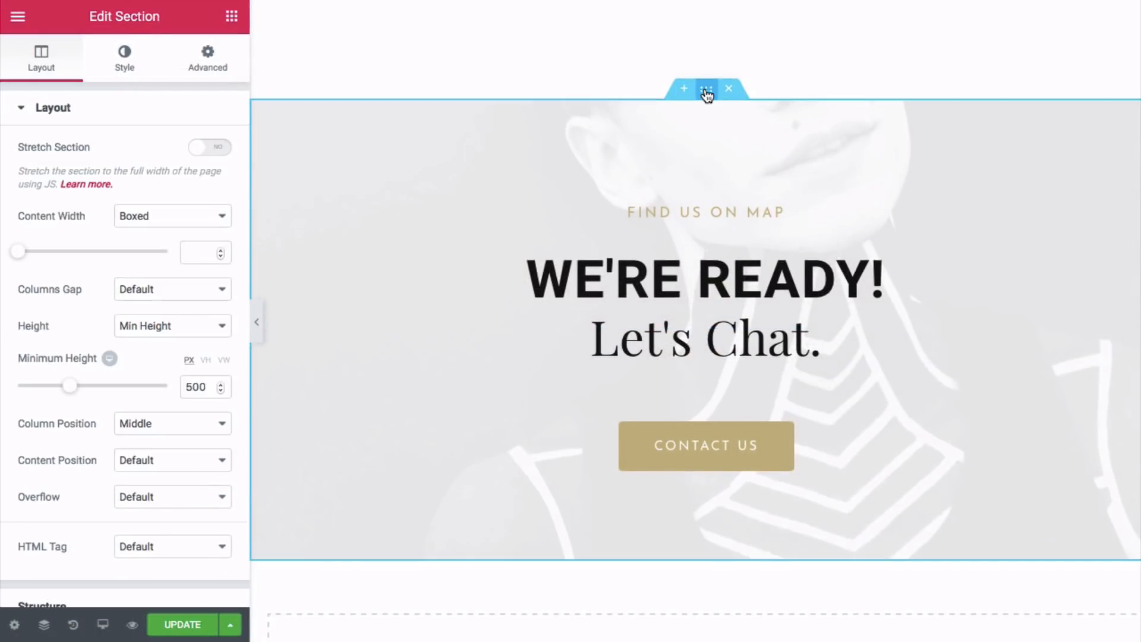
{"action": "left_click", "coordinate": [126, 66]}
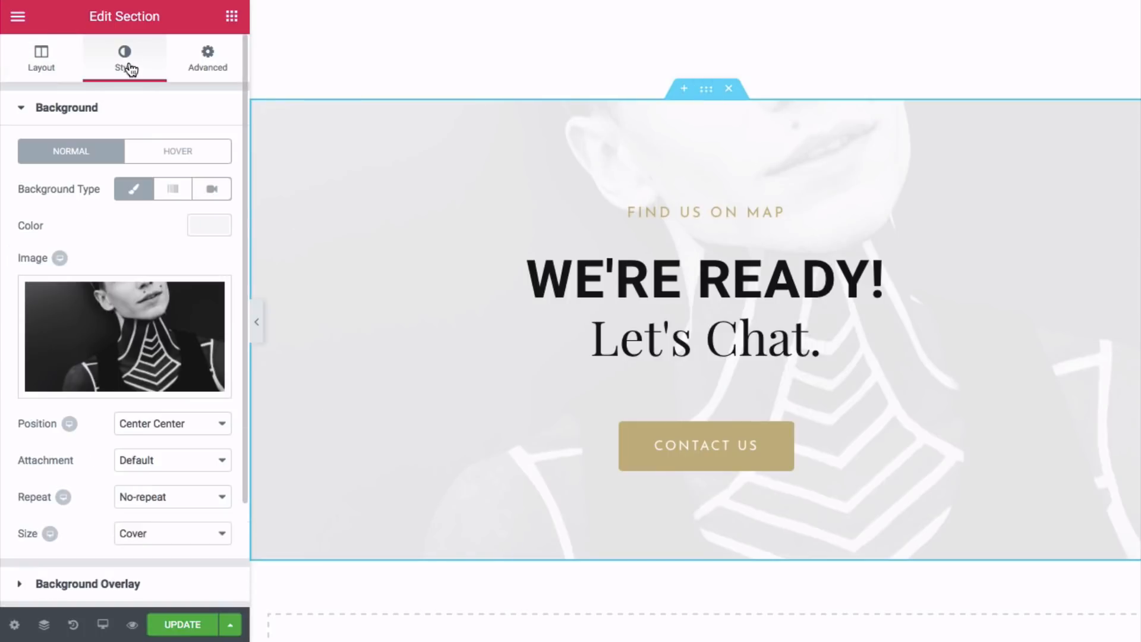
{"action": "left_click", "coordinate": [130, 380]}
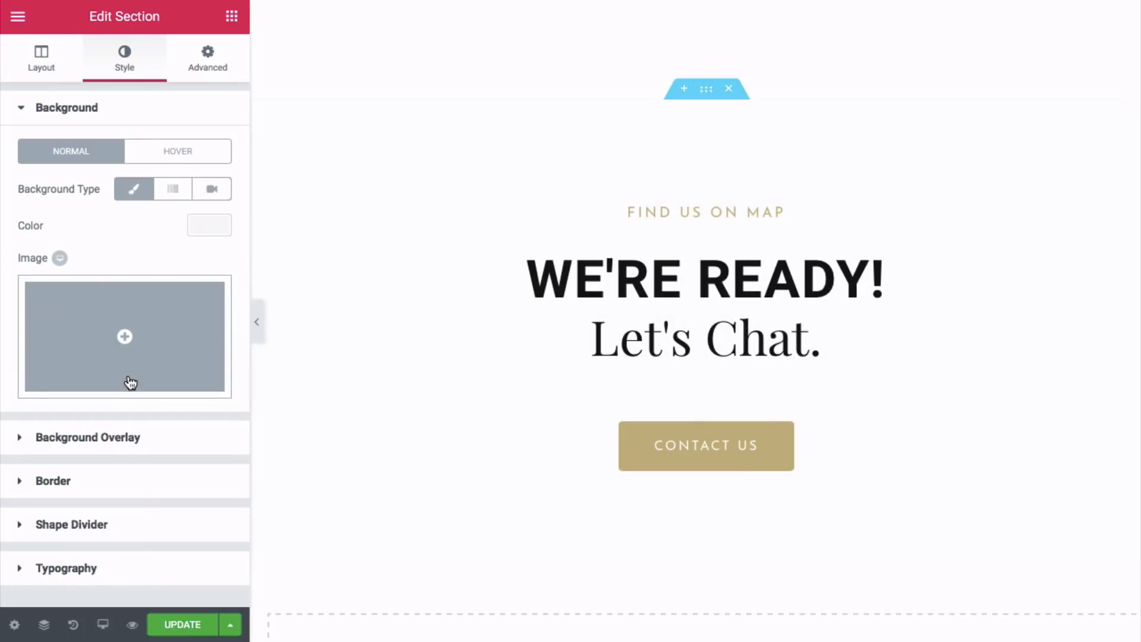
{"action": "left_click", "coordinate": [125, 342]}
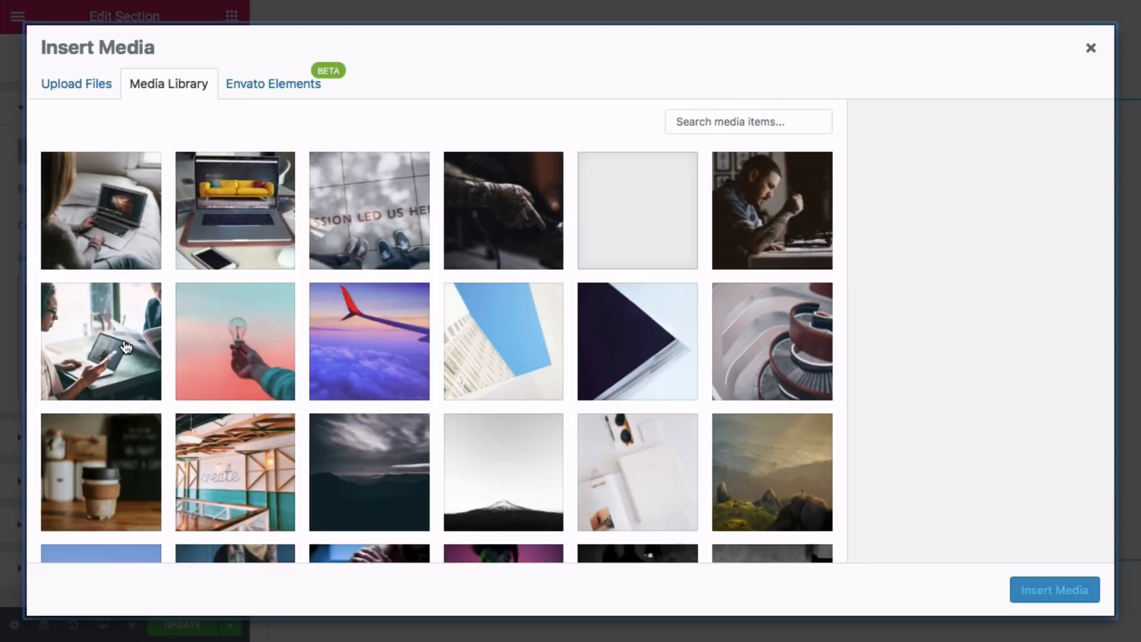
{"action": "left_click", "coordinate": [77, 99]}
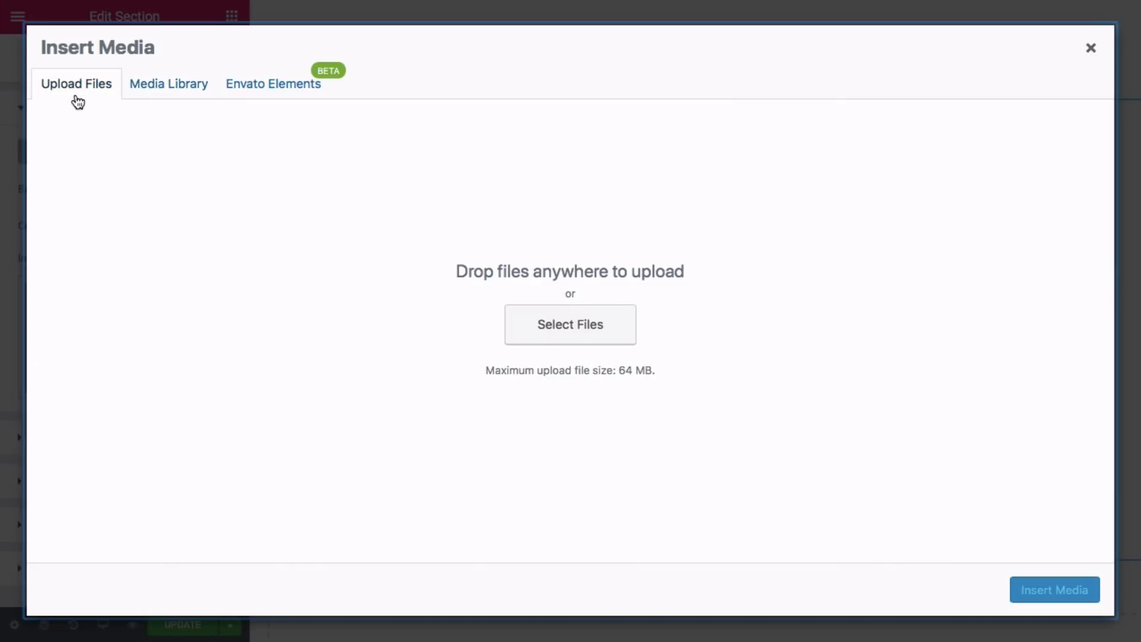
{"action": "left_click", "coordinate": [519, 323]}
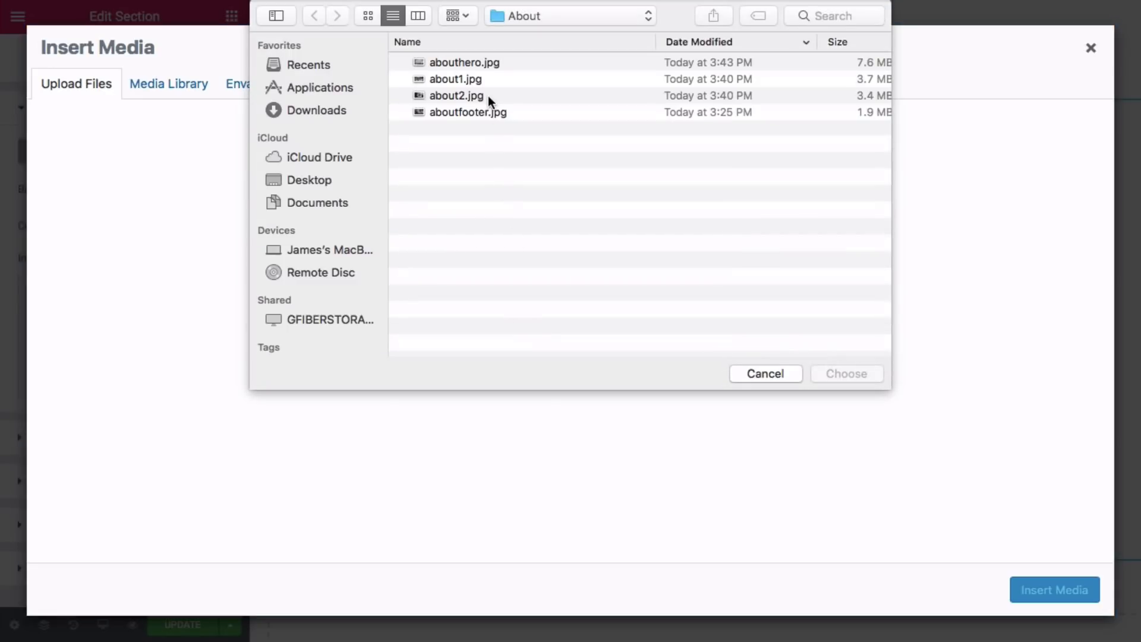
{"action": "left_click", "coordinate": [480, 112]}
{"action": "left_click", "coordinate": [826, 373]}
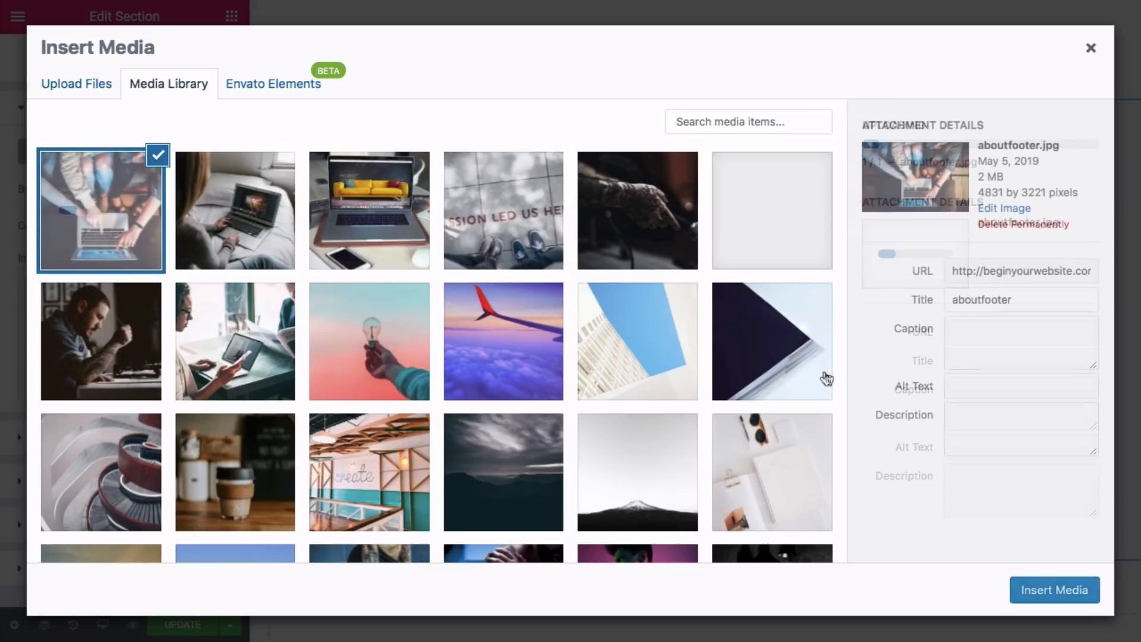
{"action": "left_click", "coordinate": [1035, 588]}
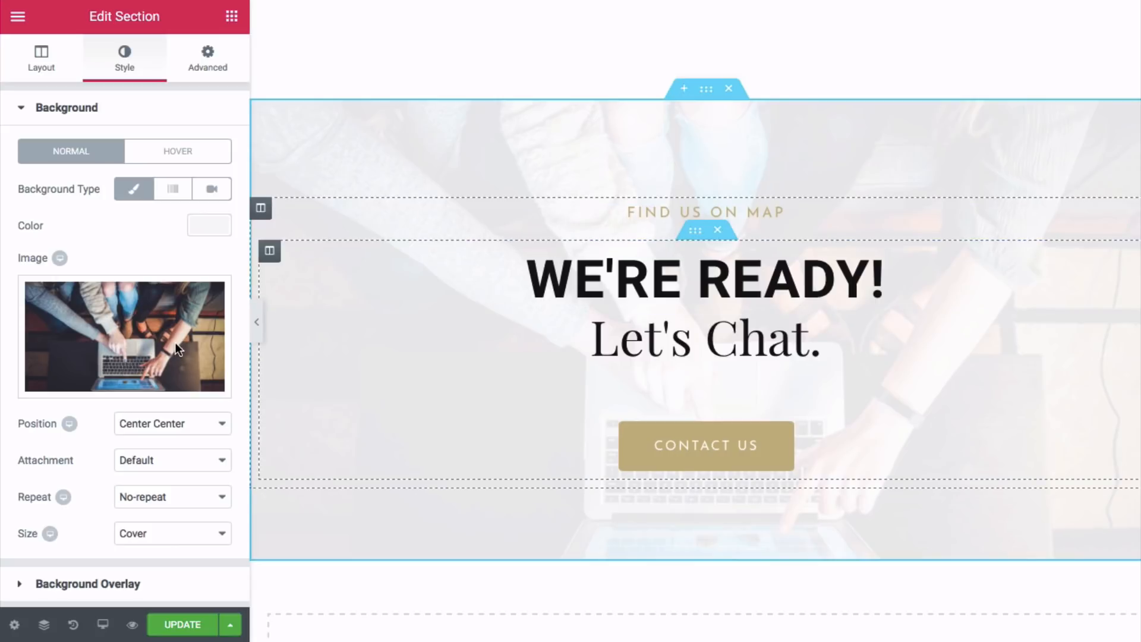
{"action": "scroll", "coordinate": [136, 429], "scroll_direction": "down", "scroll_amount": 2}
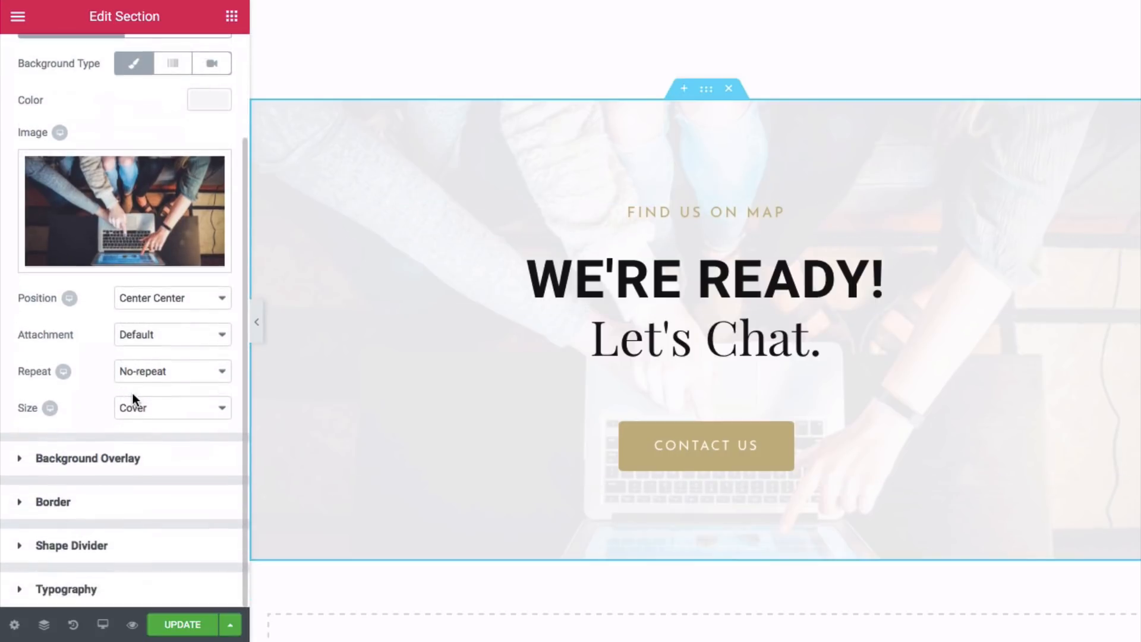
- Lower the Let's Chat section's #eeeeee background overlay opacity to 0.7
{"action": "left_click", "coordinate": [86, 458]}
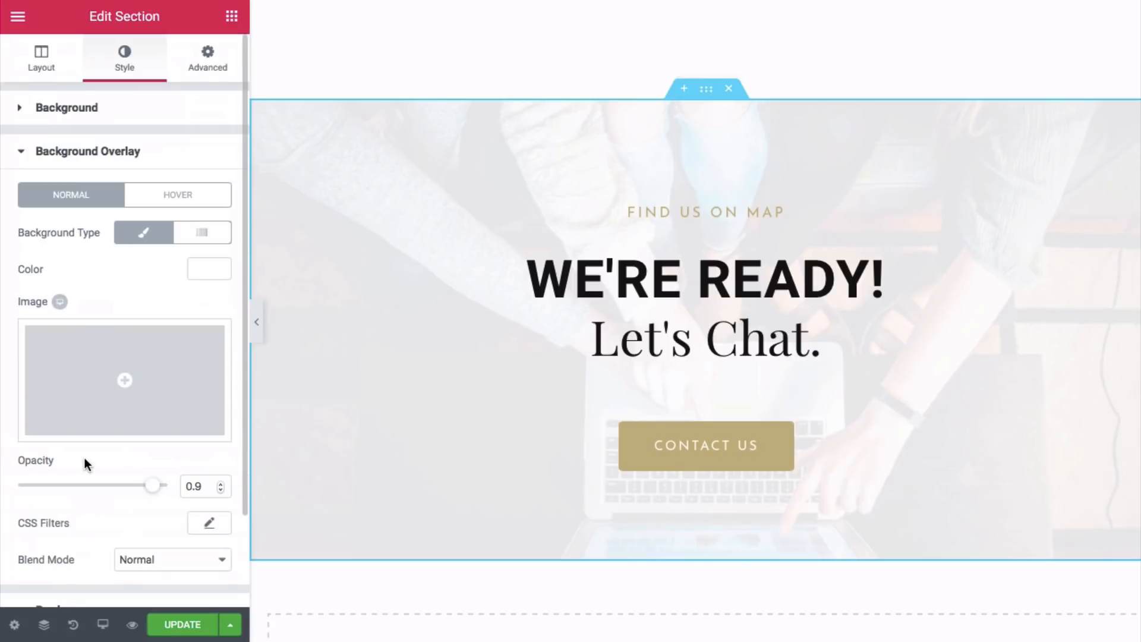
{"action": "left_click", "coordinate": [221, 489]}
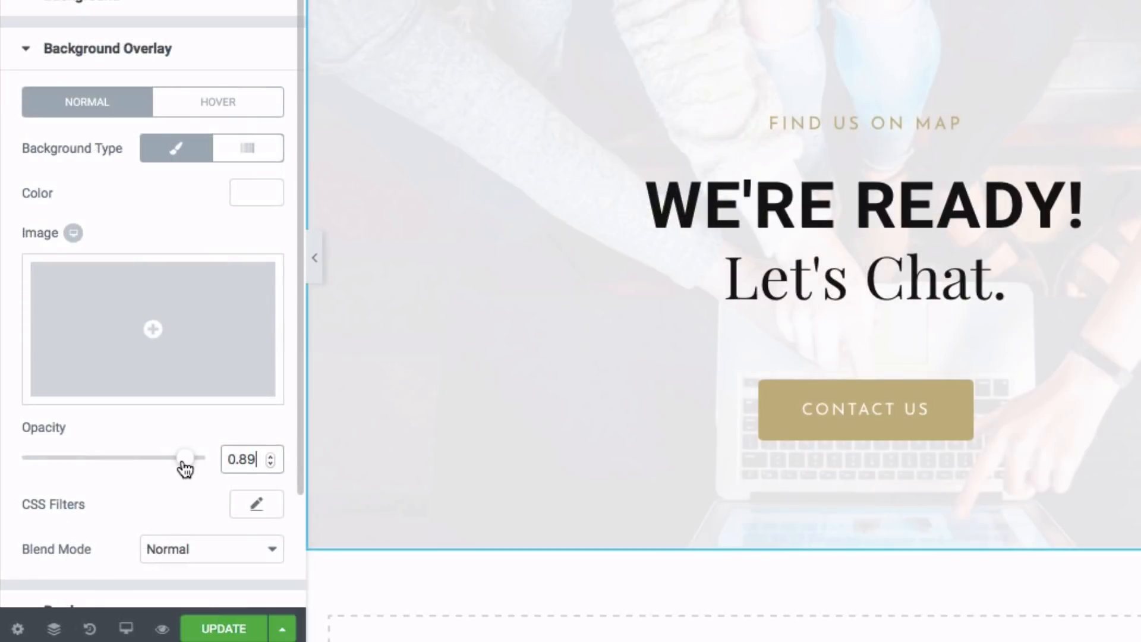
{"action": "left_click_drag", "start_coordinate": [184, 466], "coordinate": [149, 469]}
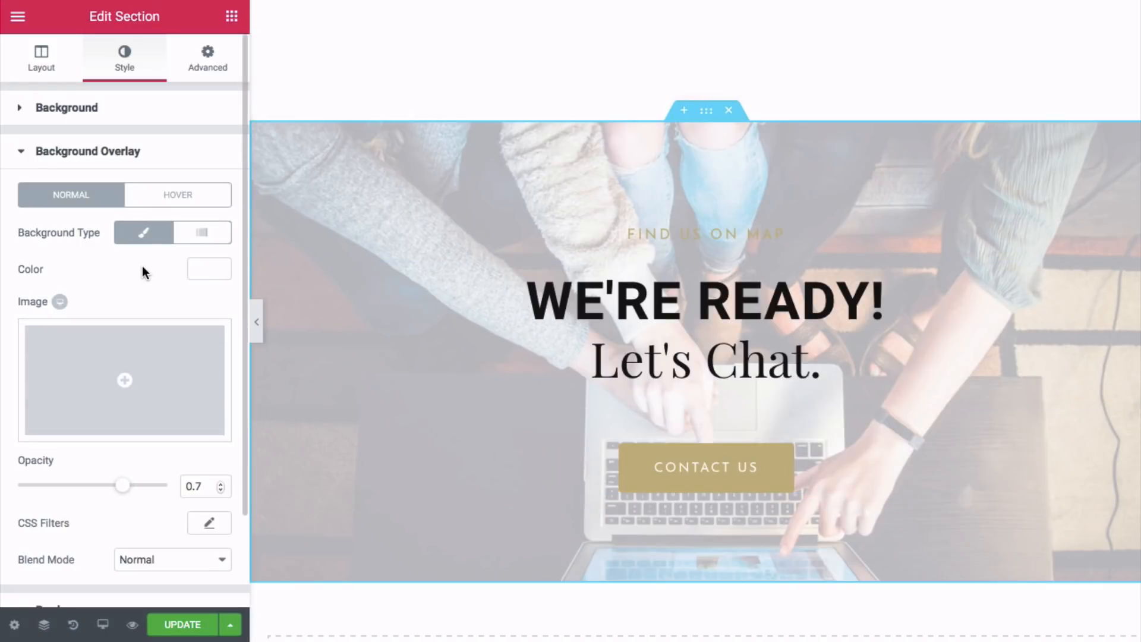
{"action": "left_click", "coordinate": [206, 268]}
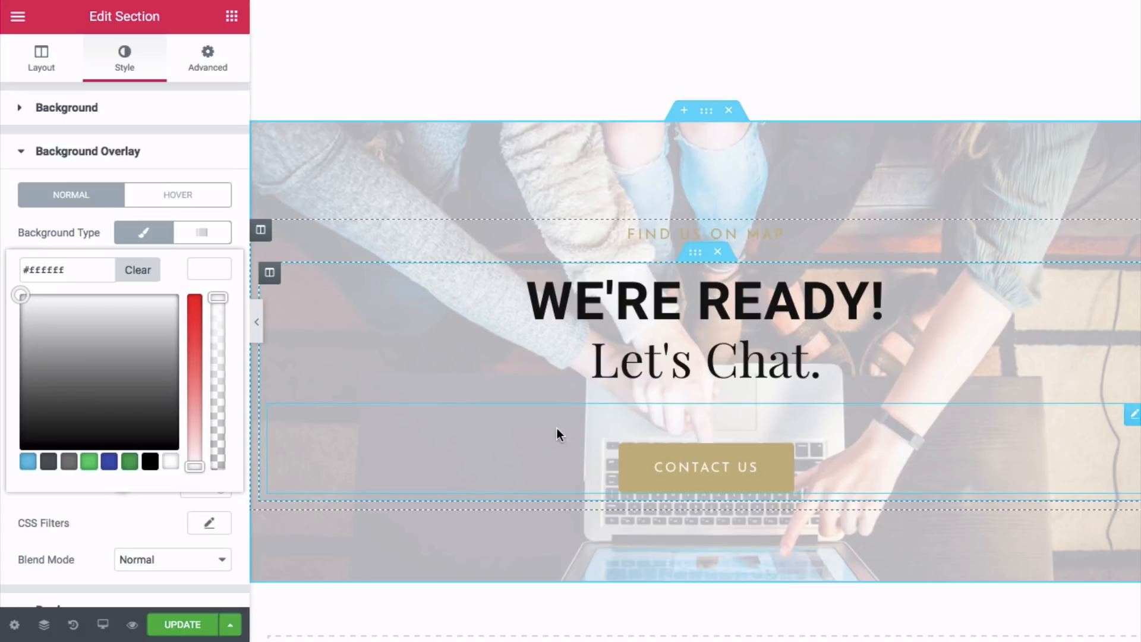
- Replace the OVER 10 YEARS heading's #c4b583 text colour with pasted #dd9933
{"action": "scroll", "coordinate": [557, 428], "scroll_direction": "up", "scroll_amount": 10}
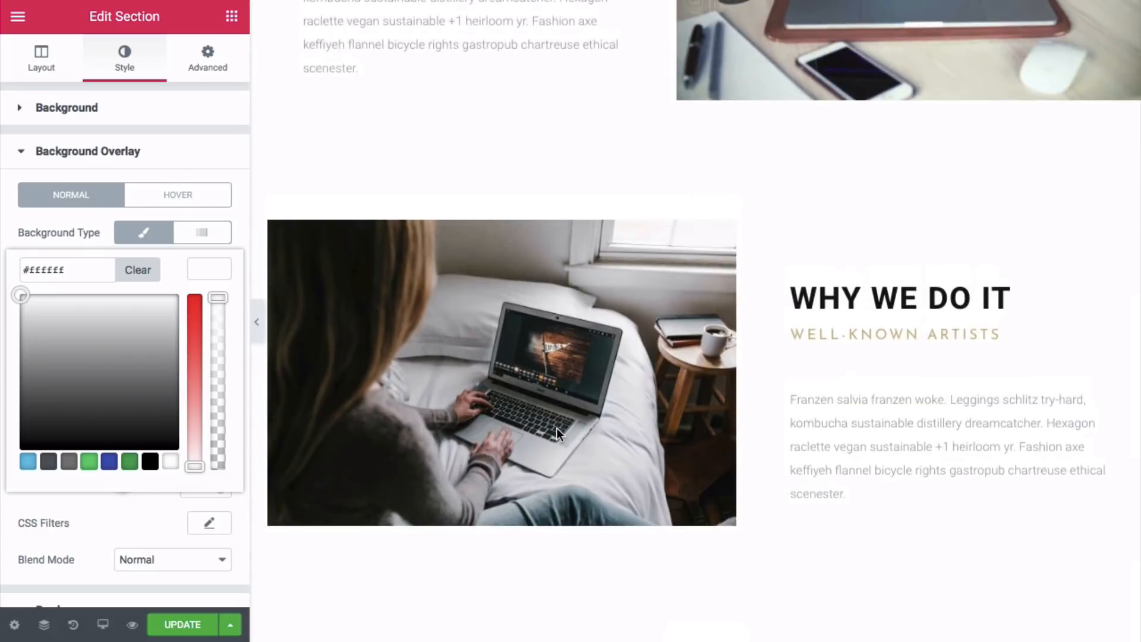
{"action": "scroll", "coordinate": [558, 428], "scroll_direction": "up", "scroll_amount": 10}
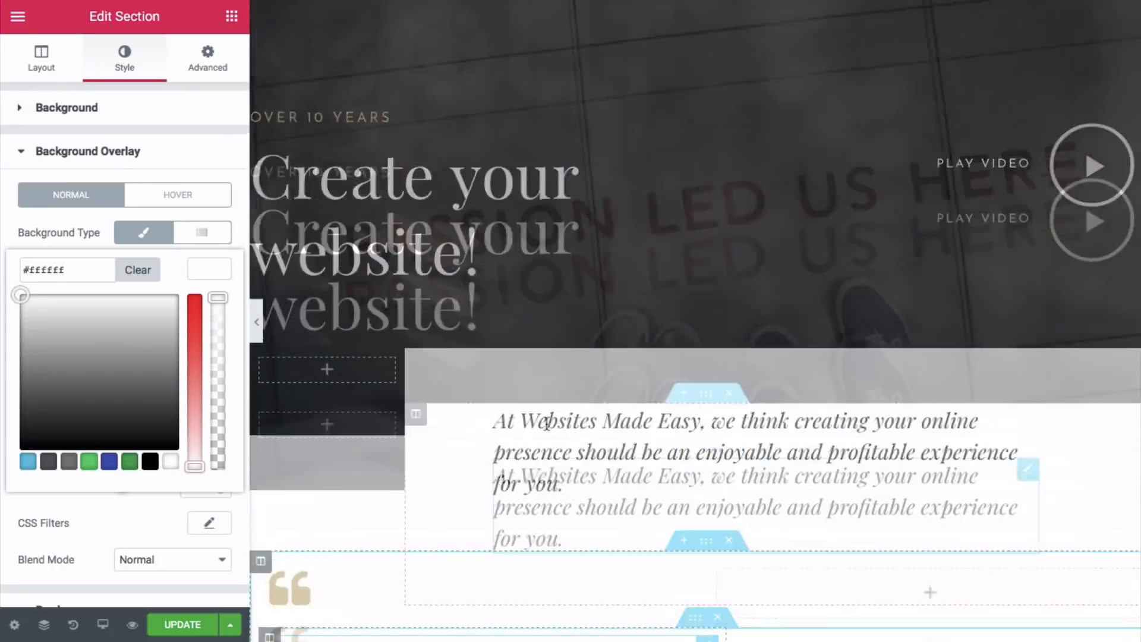
{"action": "scroll", "coordinate": [453, 247], "scroll_direction": "down", "scroll_amount": 10}
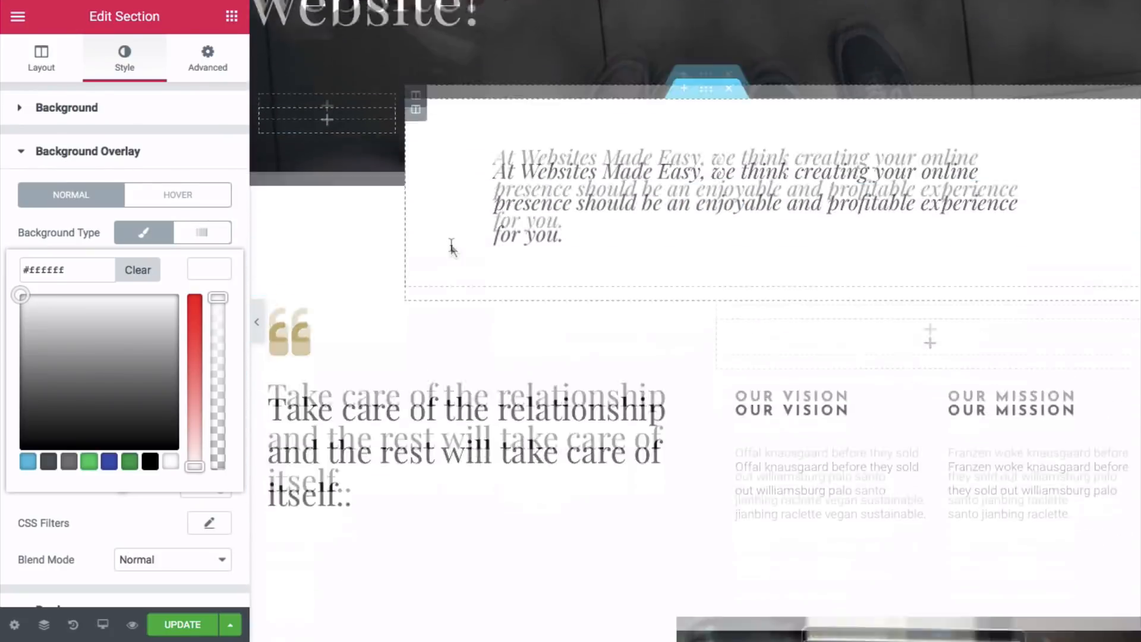
{"action": "scroll", "coordinate": [451, 243], "scroll_direction": "up", "scroll_amount": 10}
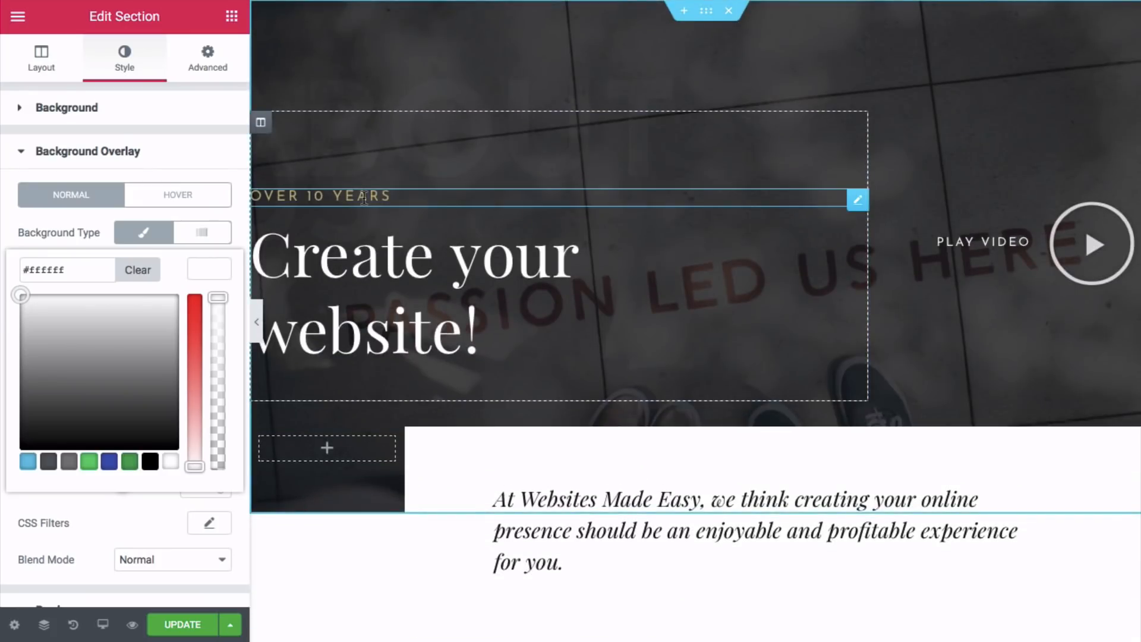
{"action": "left_click", "coordinate": [364, 198]}
{"action": "left_click", "coordinate": [127, 66]}
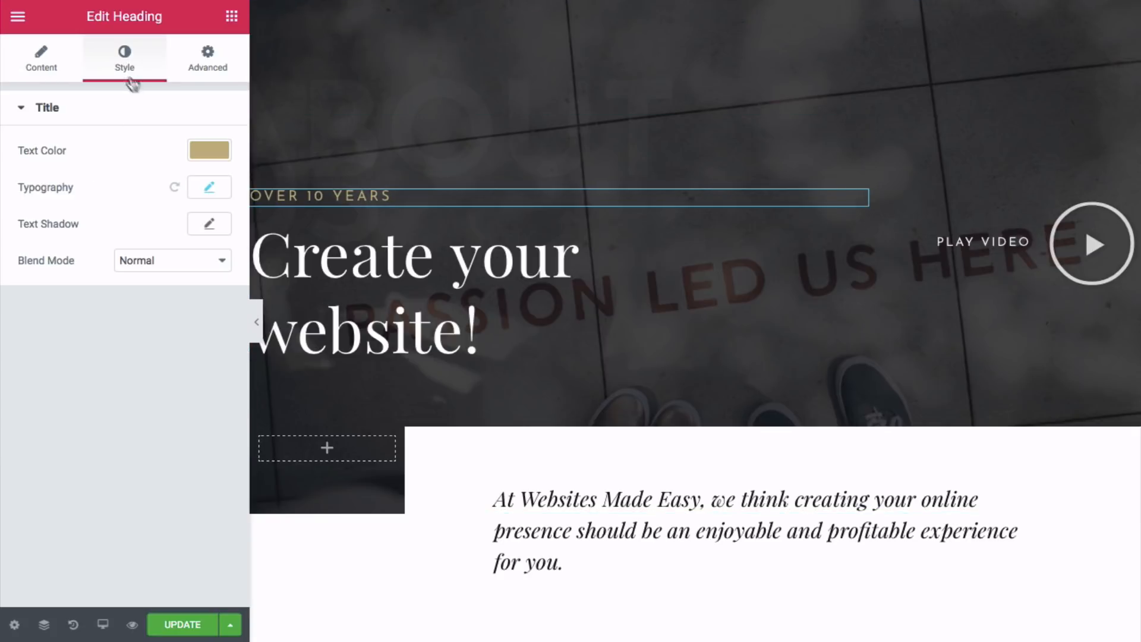
{"action": "left_click", "coordinate": [213, 151]}
{"action": "double_click", "coordinate": [73, 154]}
{"action": "right_click", "coordinate": [73, 156]}
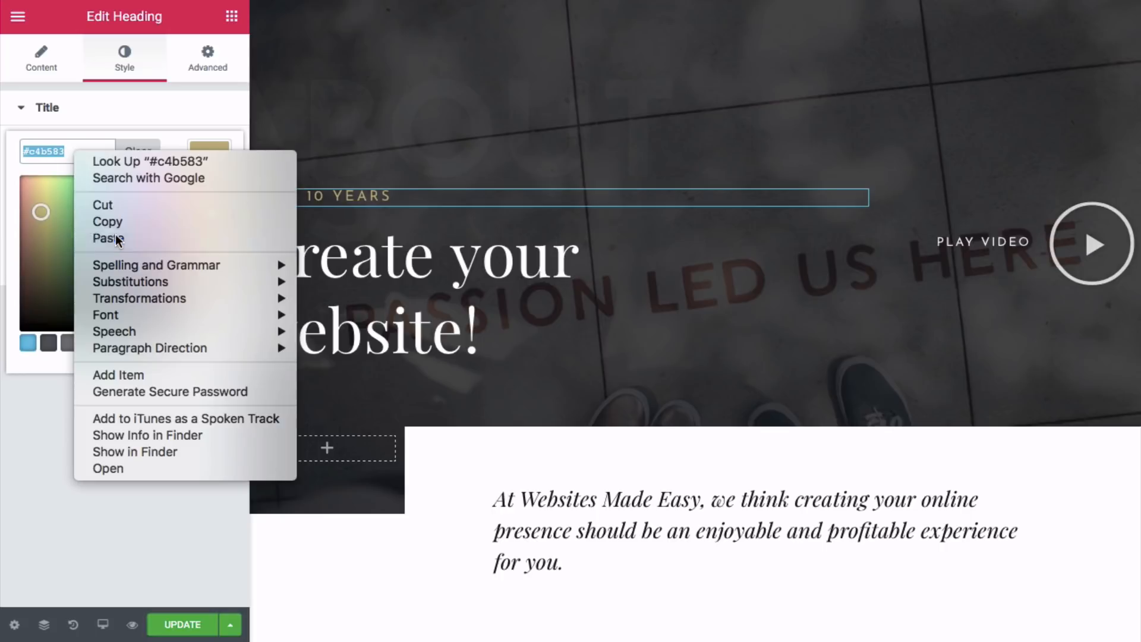
{"action": "left_click", "coordinate": [119, 233]}
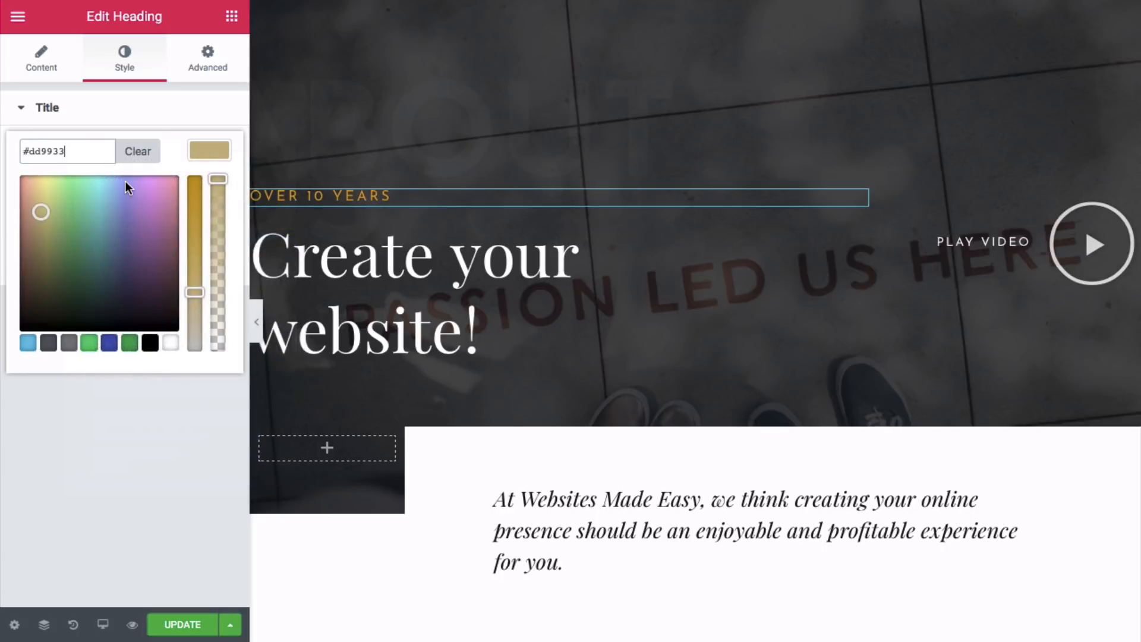
{"action": "left_click", "coordinate": [188, 432]}
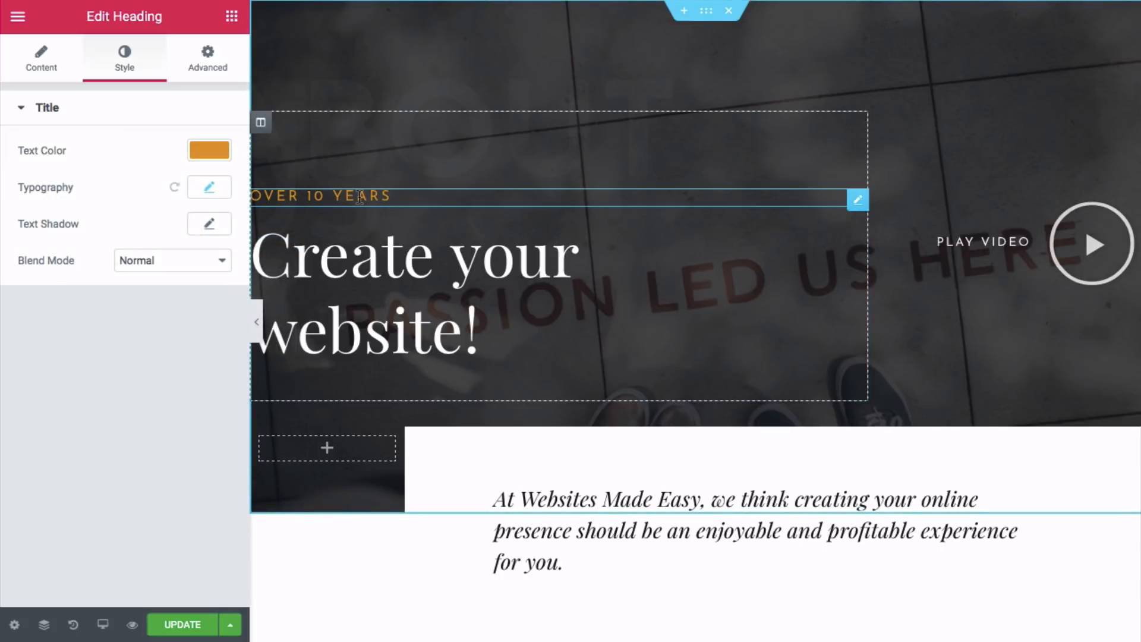
{"action": "scroll", "coordinate": [358, 196], "scroll_direction": "down", "scroll_amount": 5}
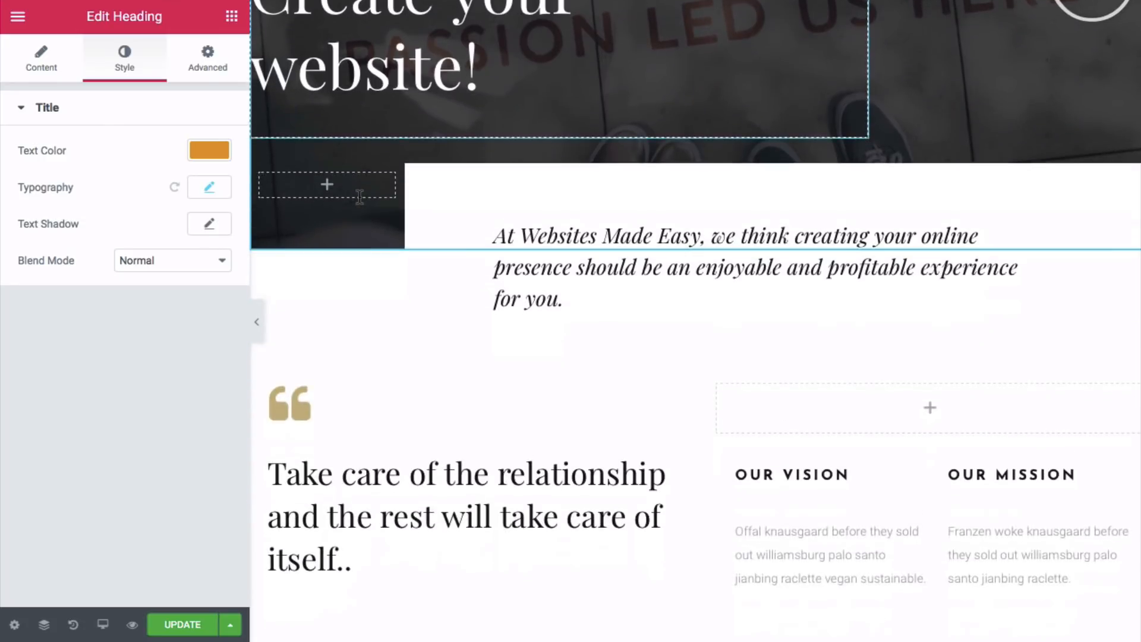
- Paste #dd9933 as the colour of the quote icon and the WELL-KNOWN ARTISTS subheading
{"action": "left_click", "coordinate": [302, 304]}
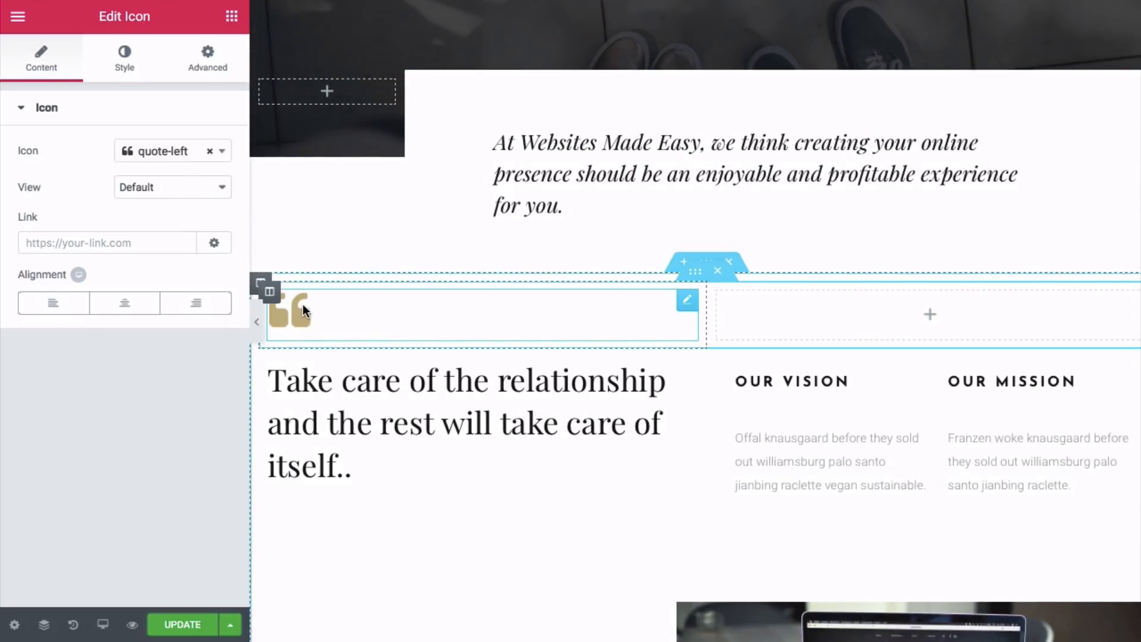
{"action": "left_click", "coordinate": [124, 59]}
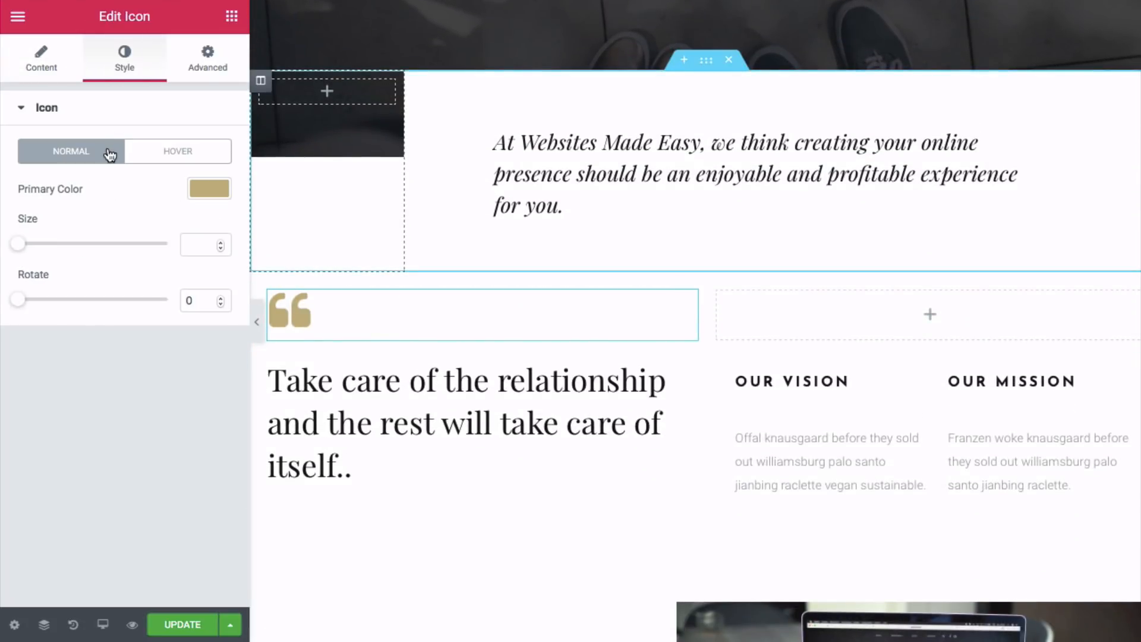
{"action": "left_click", "coordinate": [209, 188]}
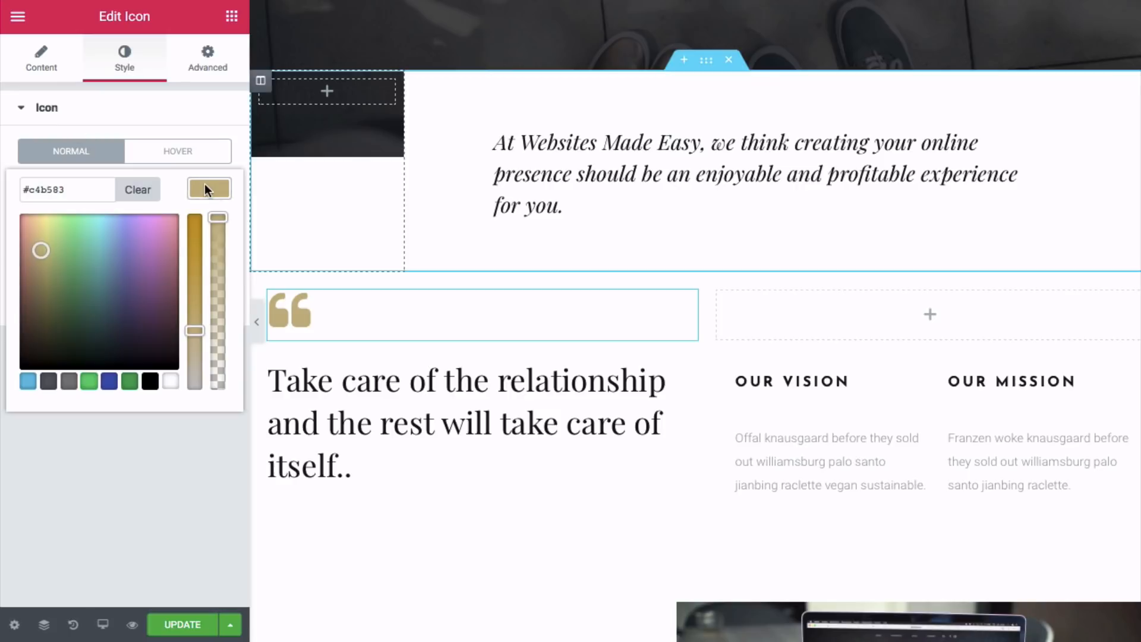
{"action": "triple_click", "coordinate": [84, 191]}
{"action": "right_click", "coordinate": [85, 191]}
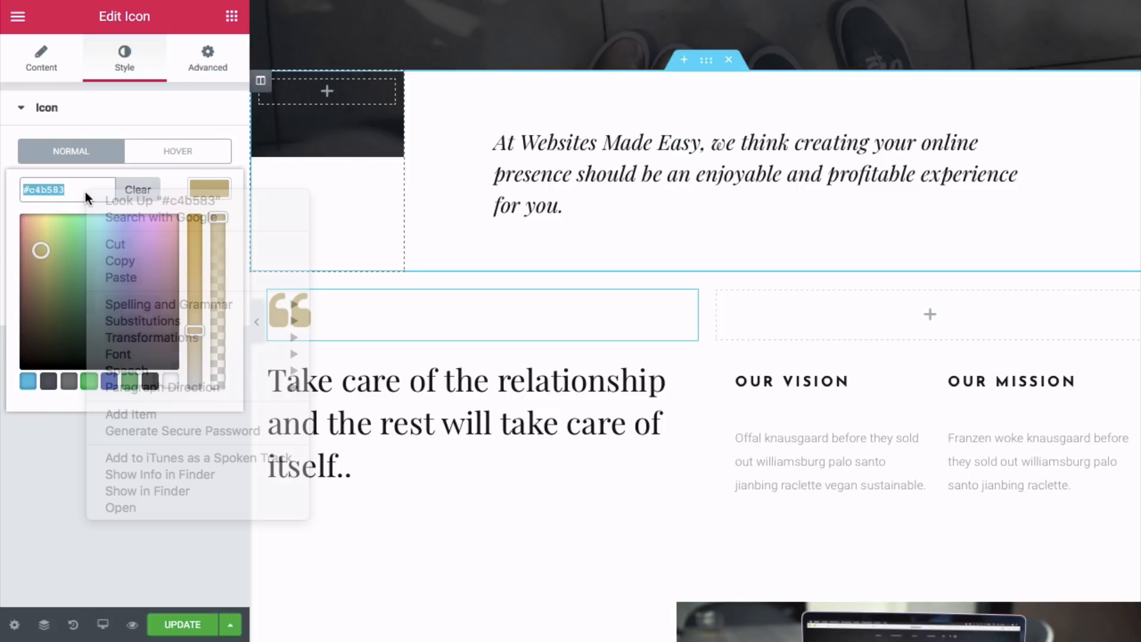
{"action": "left_click", "coordinate": [119, 271]}
{"action": "scroll", "coordinate": [531, 288], "scroll_direction": "down", "scroll_amount": 10}
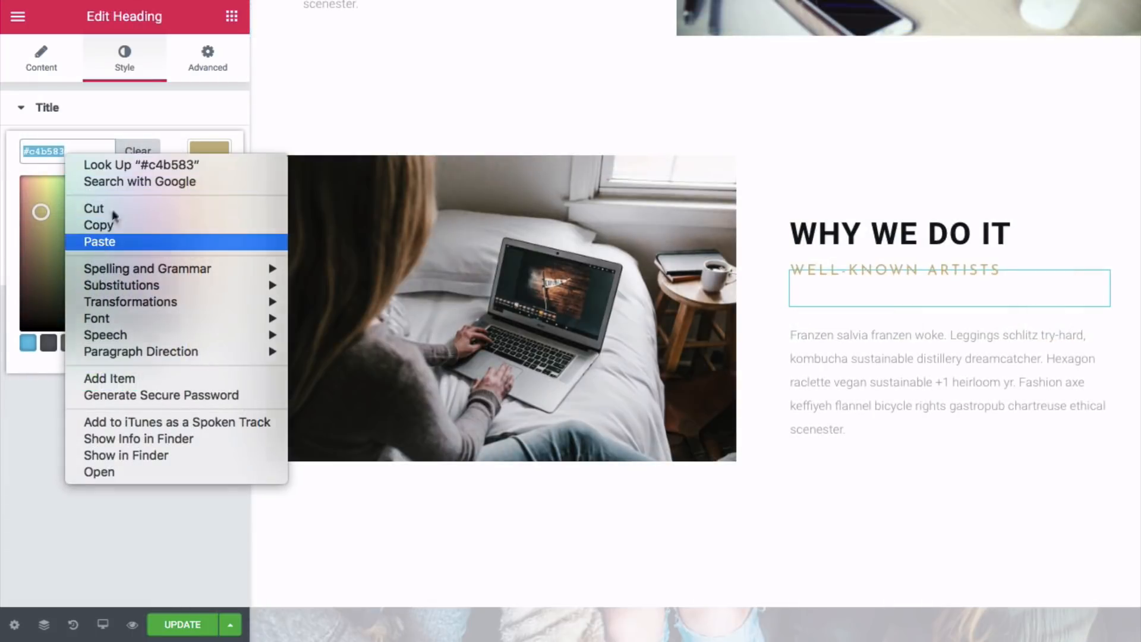
{"action": "left_click", "coordinate": [98, 241]}
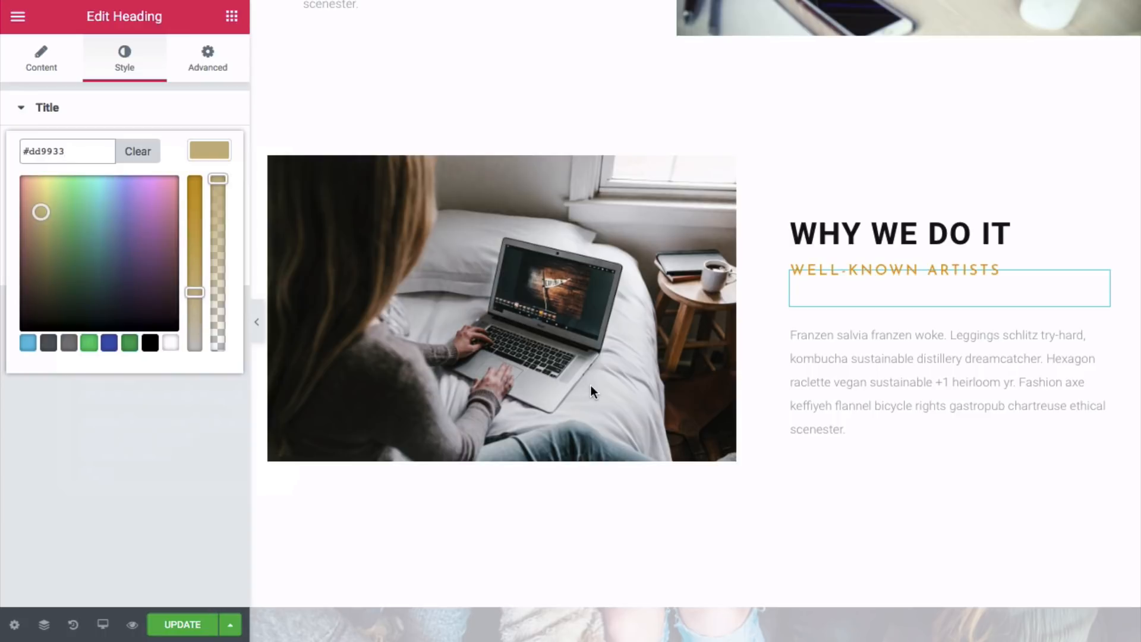
{"action": "scroll", "coordinate": [590, 385], "scroll_direction": "down", "scroll_amount": 7}
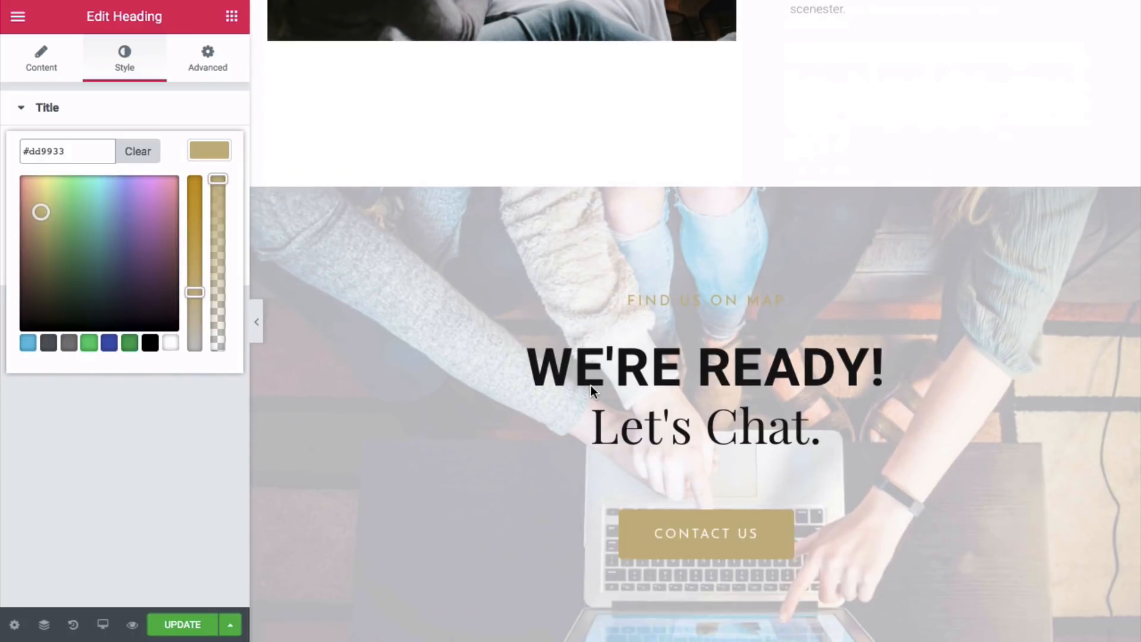
- Set the FIND US ON MAP heading's text colour to #dd9933
{"action": "left_click", "coordinate": [690, 295]}
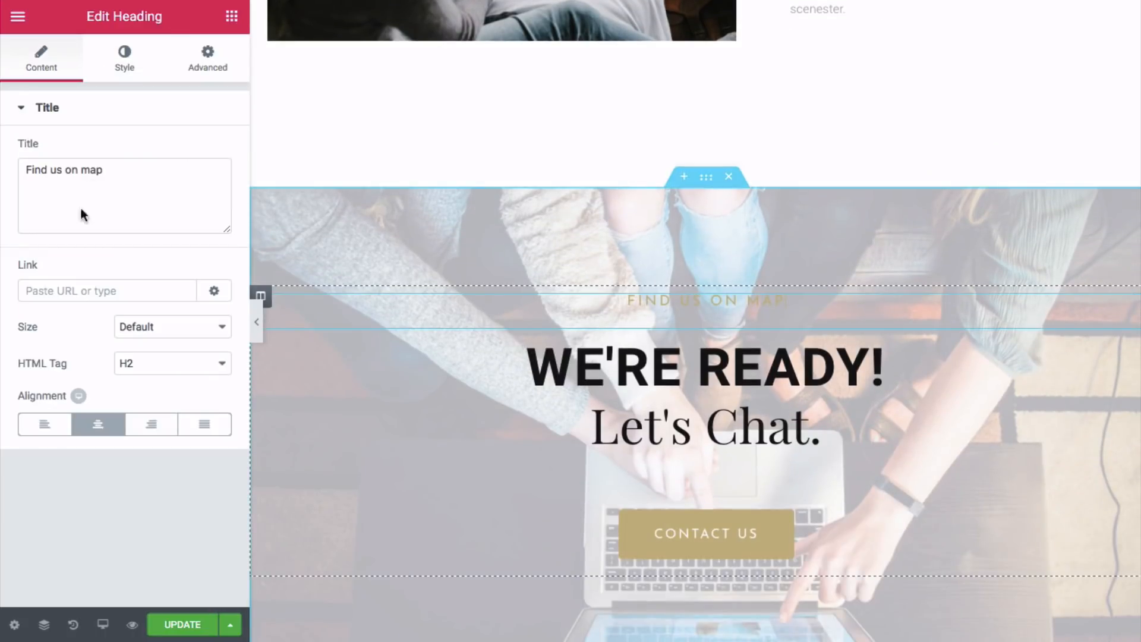
{"action": "triple_click", "coordinate": [102, 171]}
{"action": "right_click", "coordinate": [102, 174]}
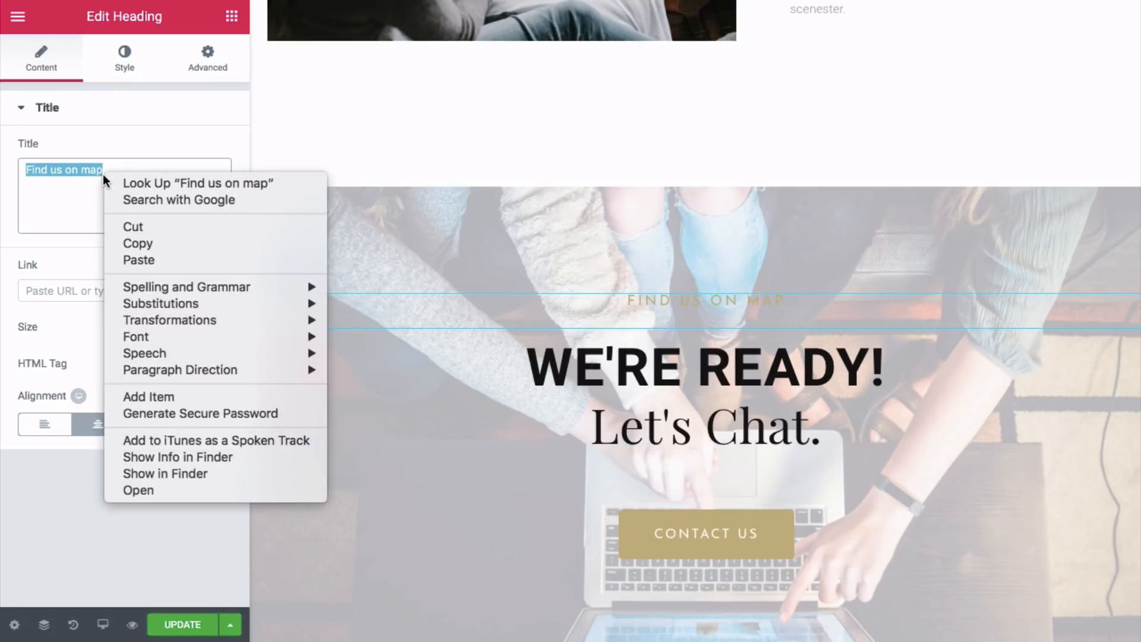
{"action": "left_click", "coordinate": [119, 103]}
{"action": "left_click", "coordinate": [124, 59]}
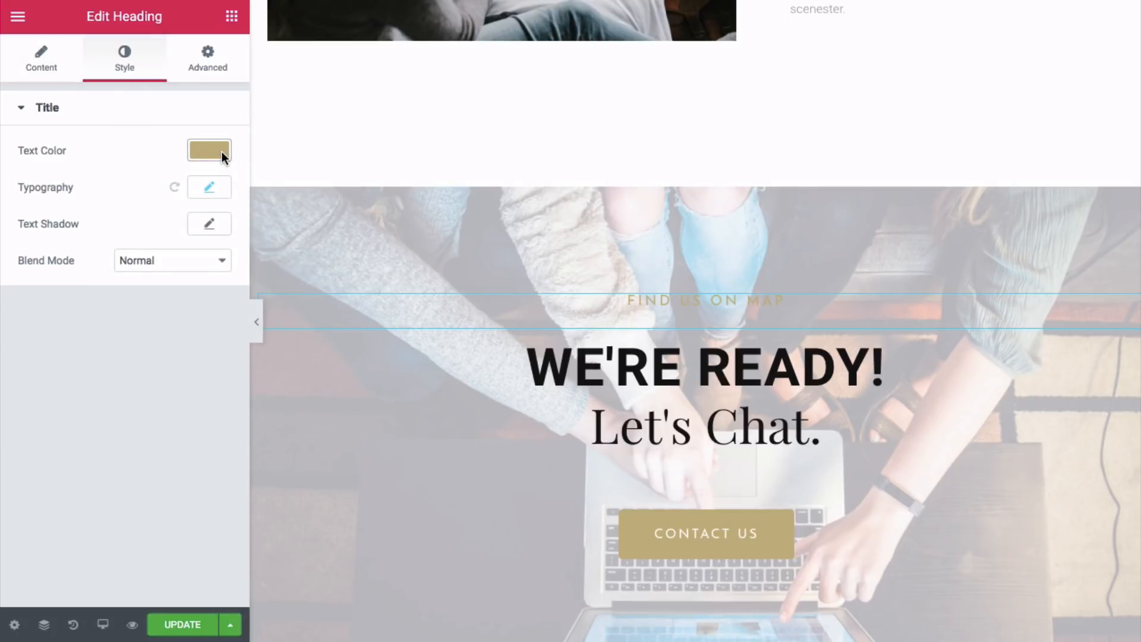
{"action": "left_click", "coordinate": [221, 151]}
{"action": "double_click", "coordinate": [55, 151]}
{"action": "right_click", "coordinate": [57, 149]}
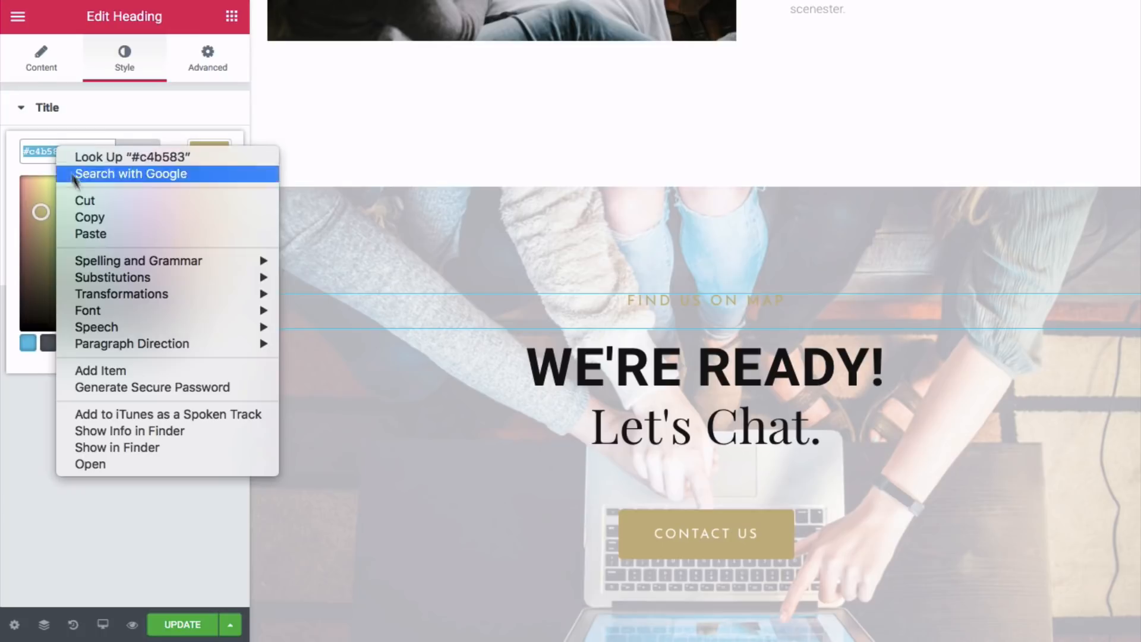
{"action": "left_click", "coordinate": [87, 231]}
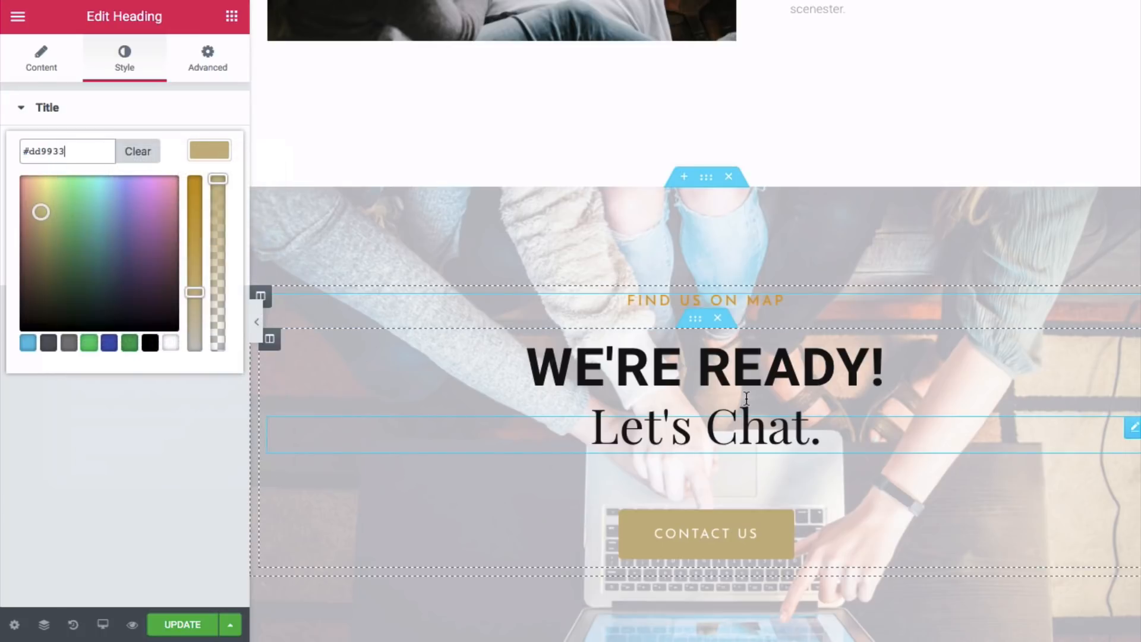
{"action": "scroll", "coordinate": [746, 398], "scroll_direction": "down", "scroll_amount": 3}
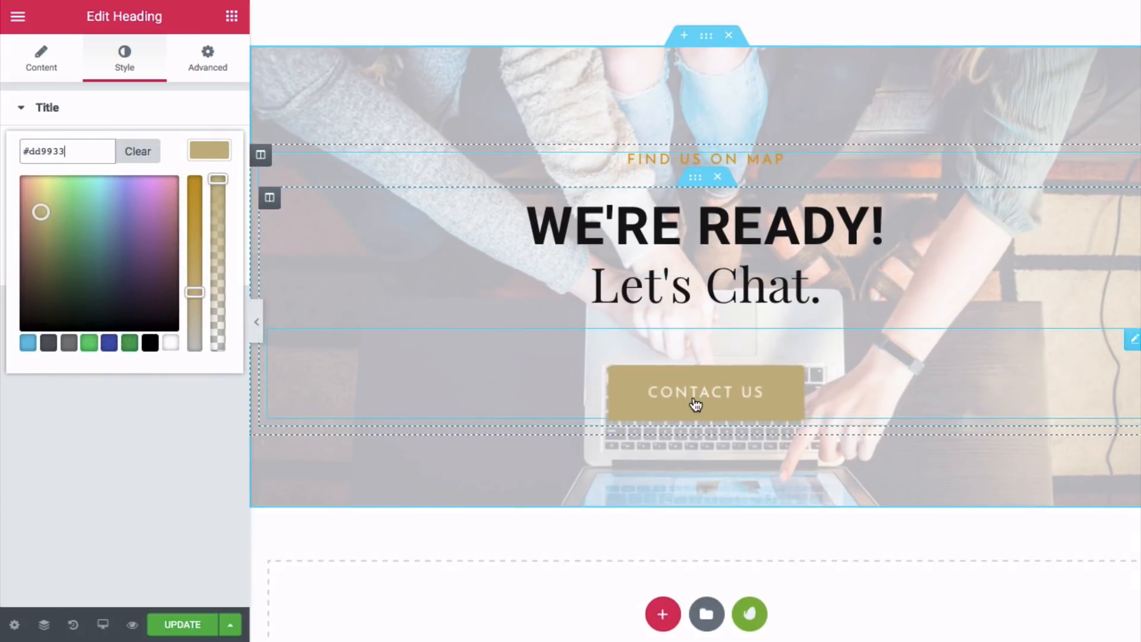
- Select the Contact Us button and bring up its Style settings for the #dd9933 background
{"action": "left_click", "coordinate": [695, 403]}
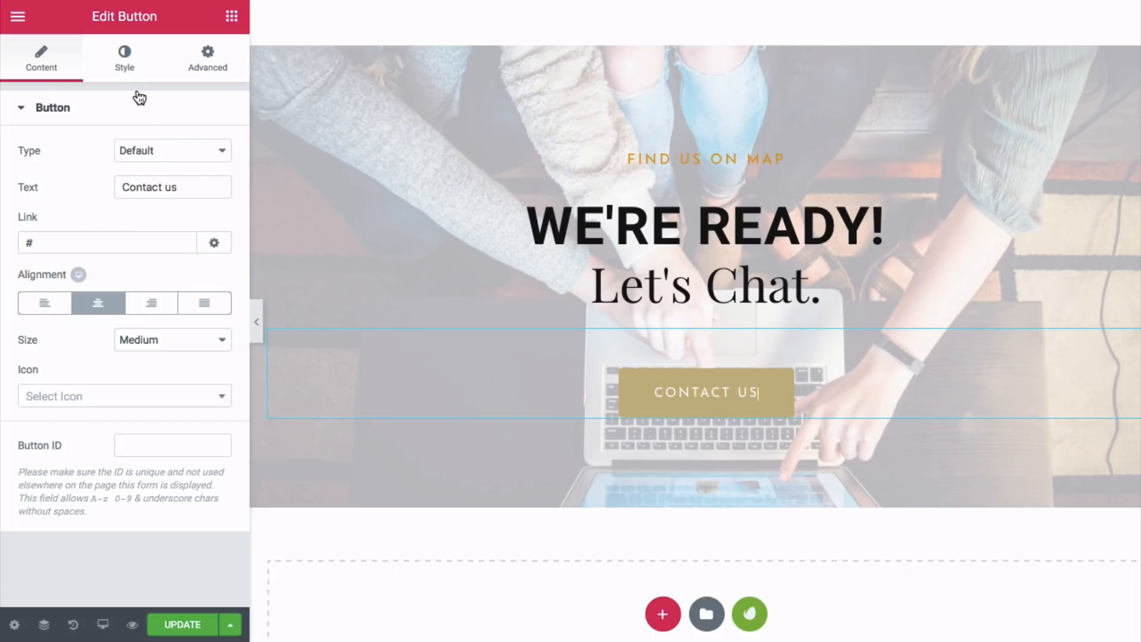
{"action": "left_click", "coordinate": [125, 59]}
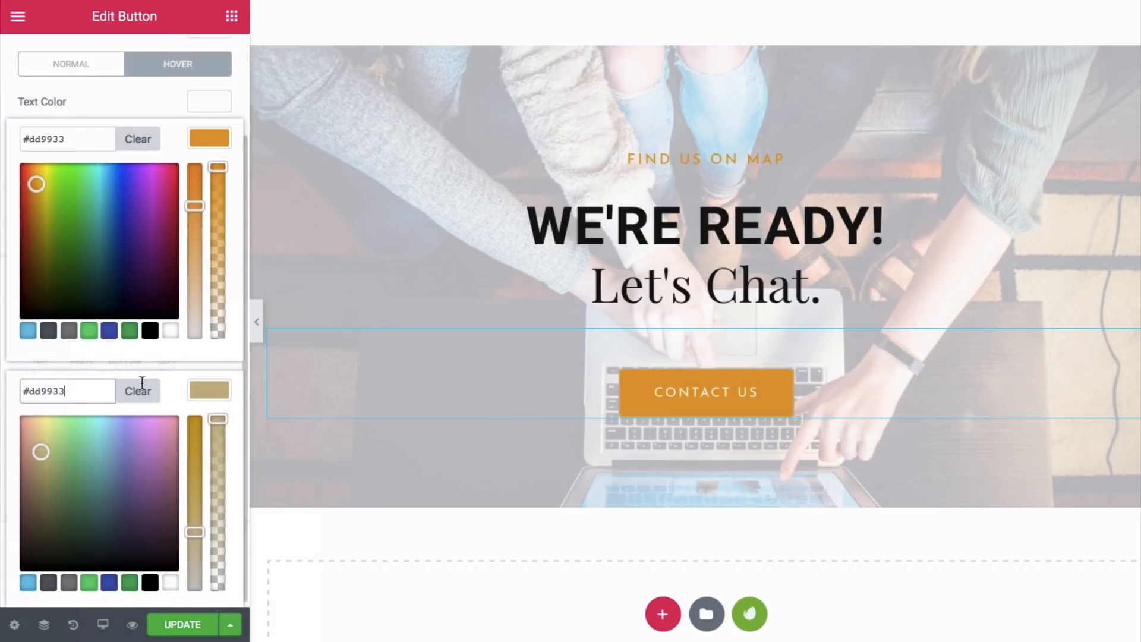
{"action": "scroll", "coordinate": [495, 354], "scroll_direction": "up", "scroll_amount": 20}
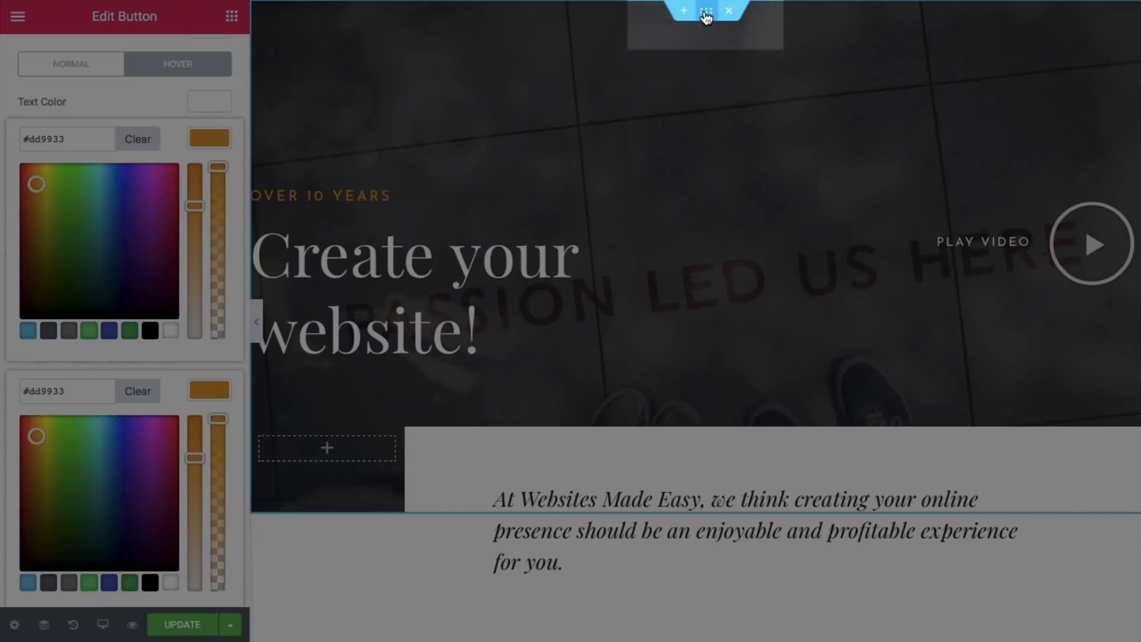
- Give the top hero section a Fade In entrance animation at Slow duration
{"action": "left_click", "coordinate": [705, 17]}
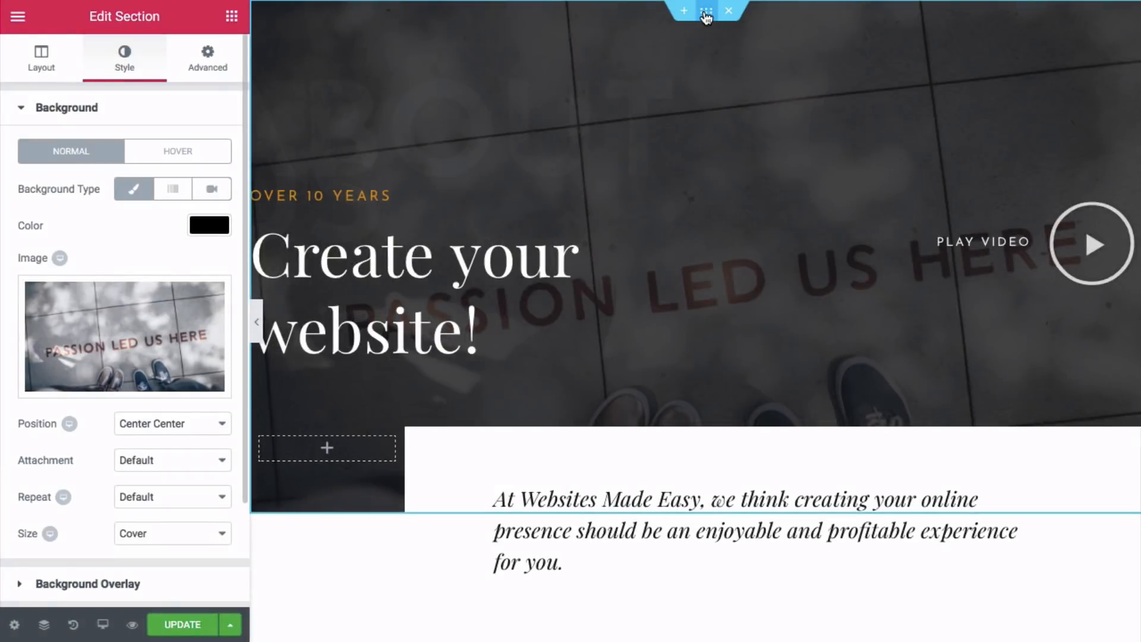
{"action": "left_click", "coordinate": [207, 60]}
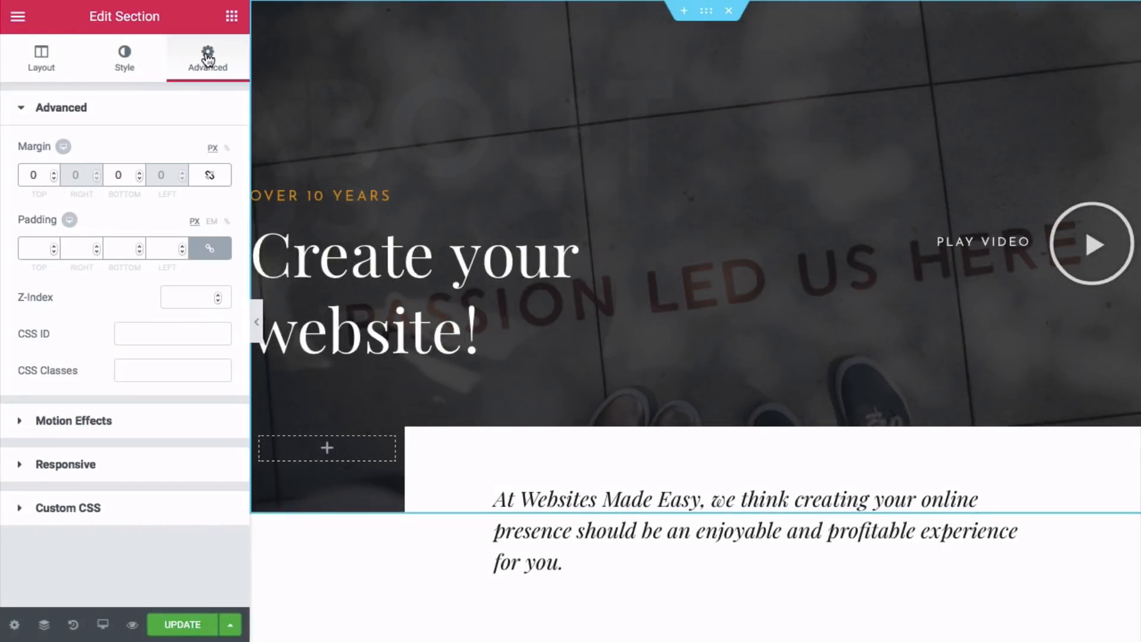
{"action": "left_click", "coordinate": [87, 422]}
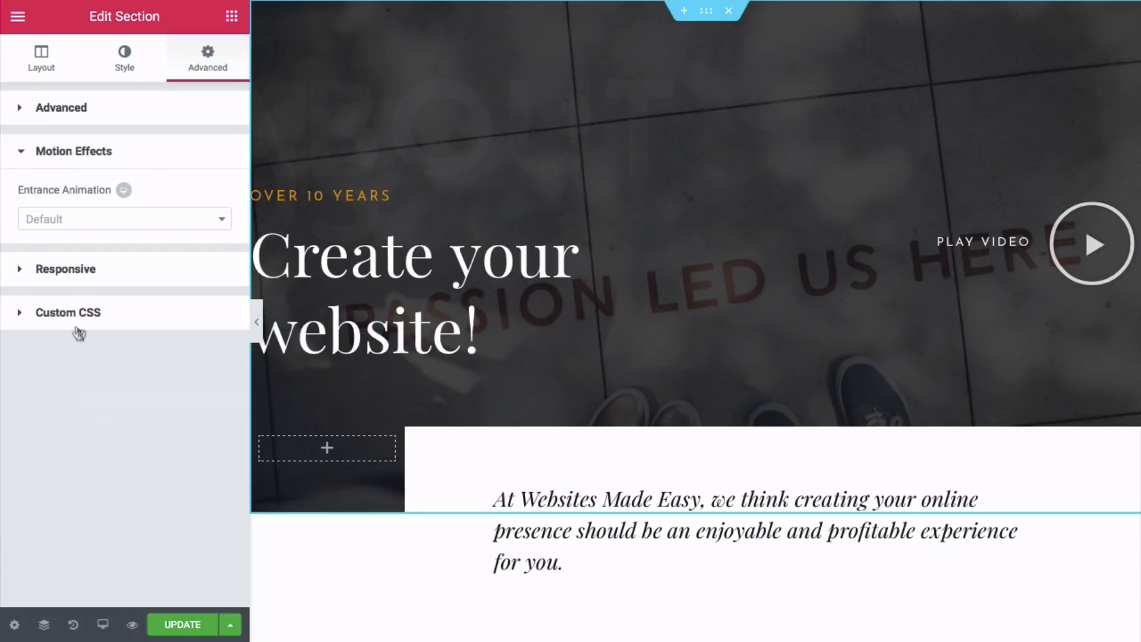
{"action": "left_click", "coordinate": [82, 227]}
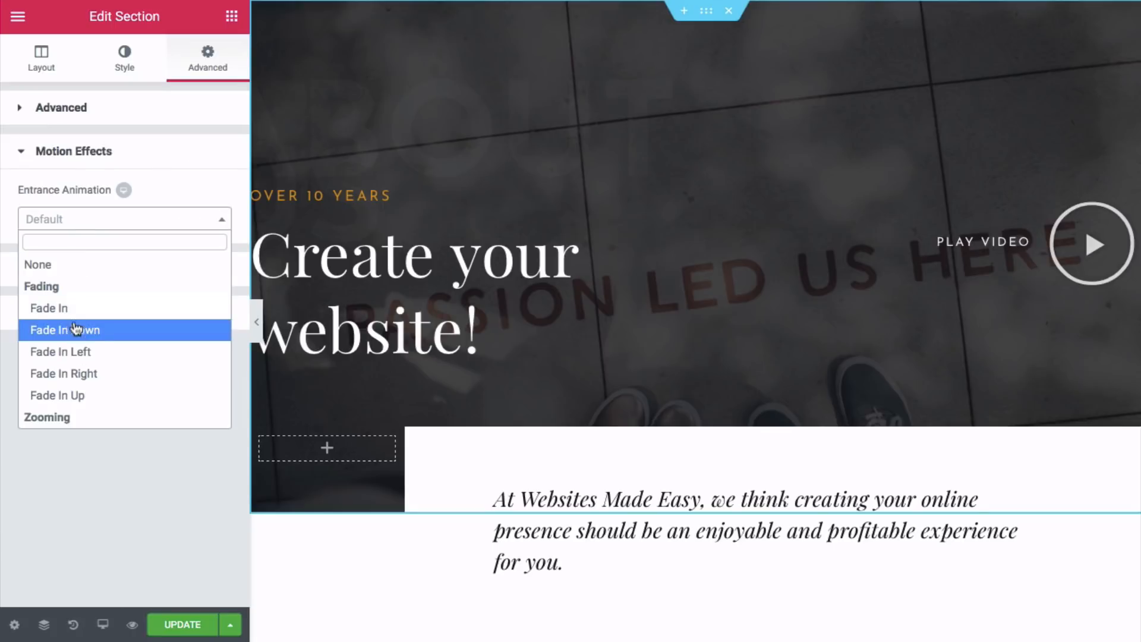
{"action": "left_click", "coordinate": [76, 304]}
{"action": "left_click", "coordinate": [187, 258]}
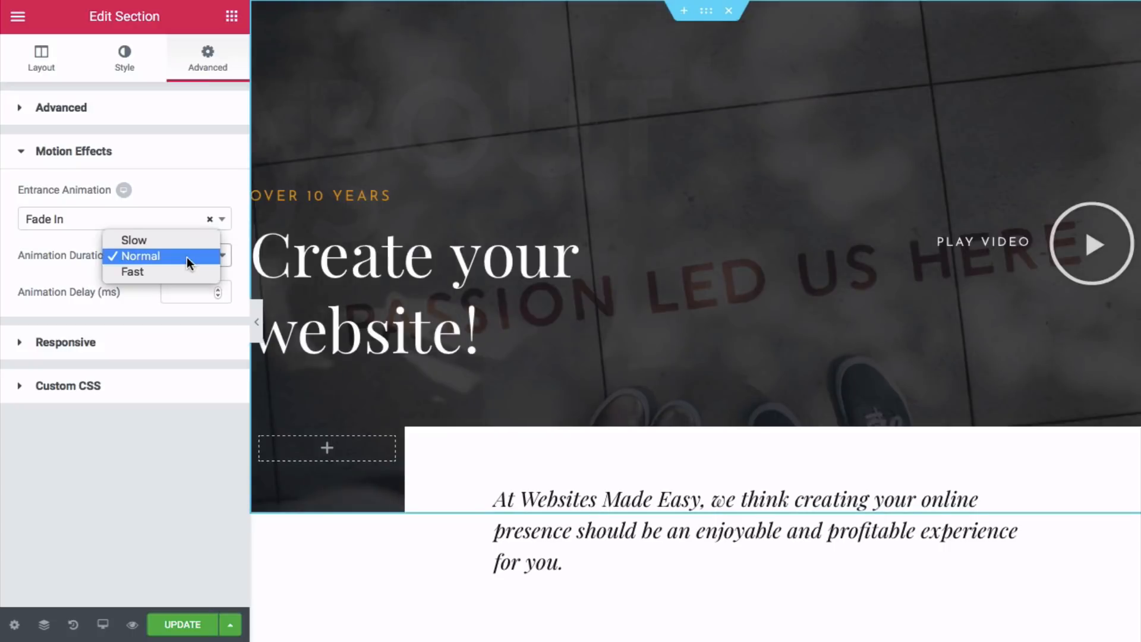
{"action": "left_click", "coordinate": [182, 243]}
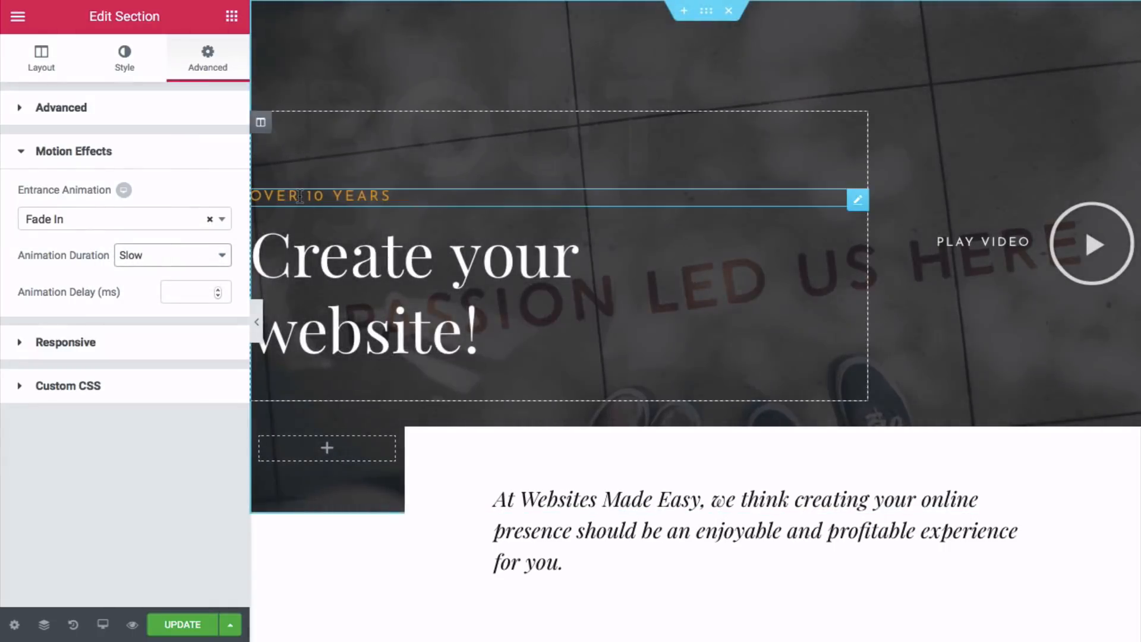
- Give the OVER 10 YEARS heading a Slide In Down entrance animation at Slow duration
{"action": "left_click", "coordinate": [300, 196]}
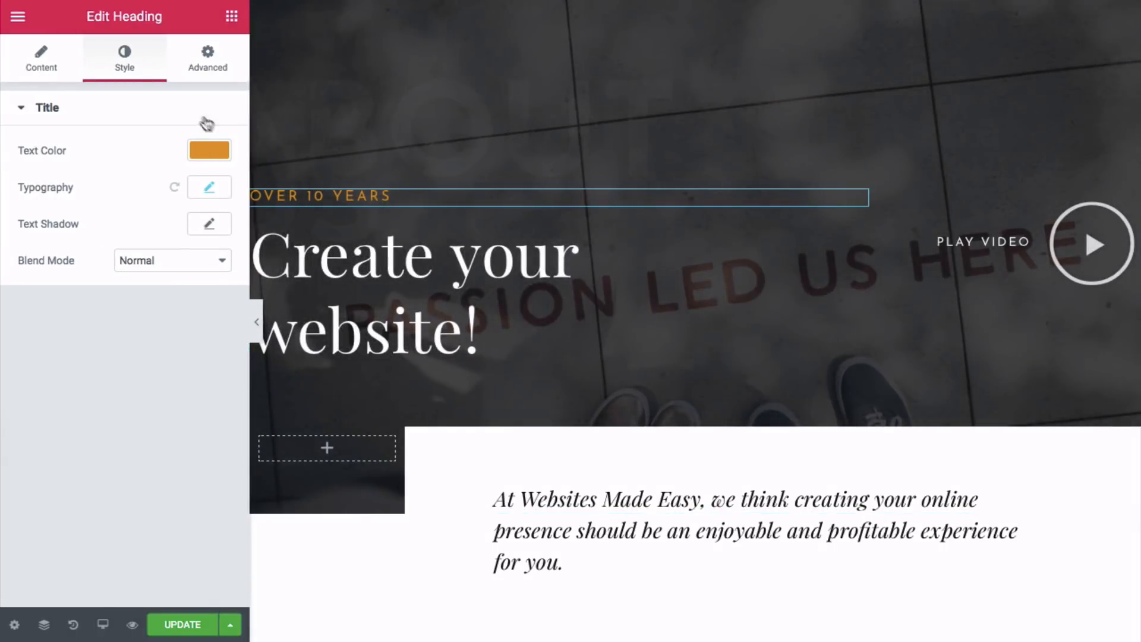
{"action": "left_click", "coordinate": [202, 66]}
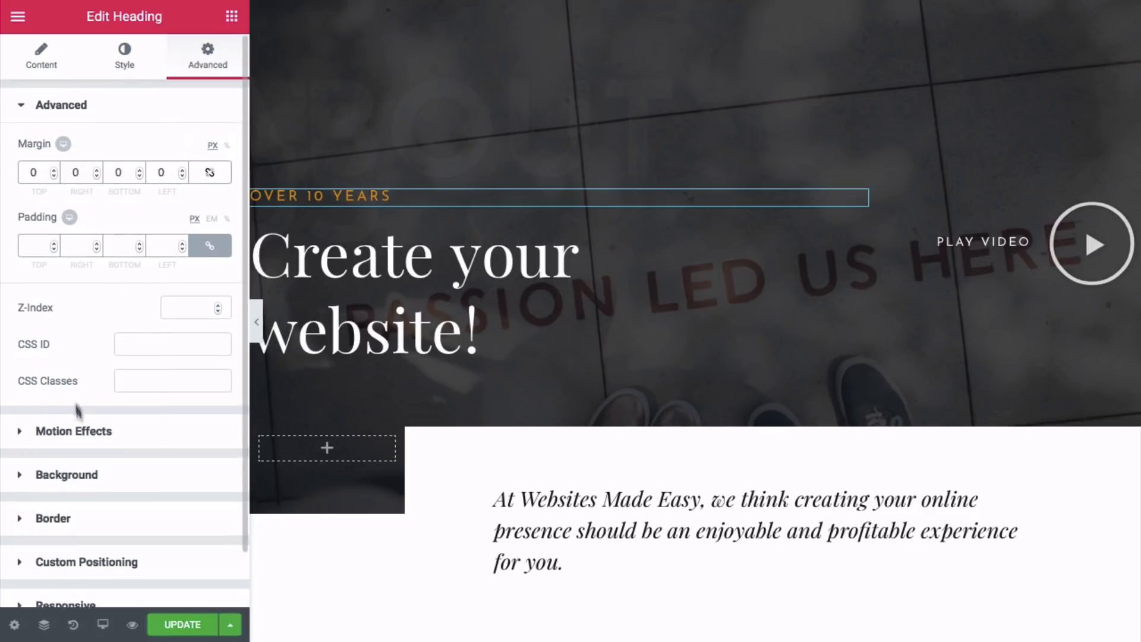
{"action": "left_click", "coordinate": [71, 429]}
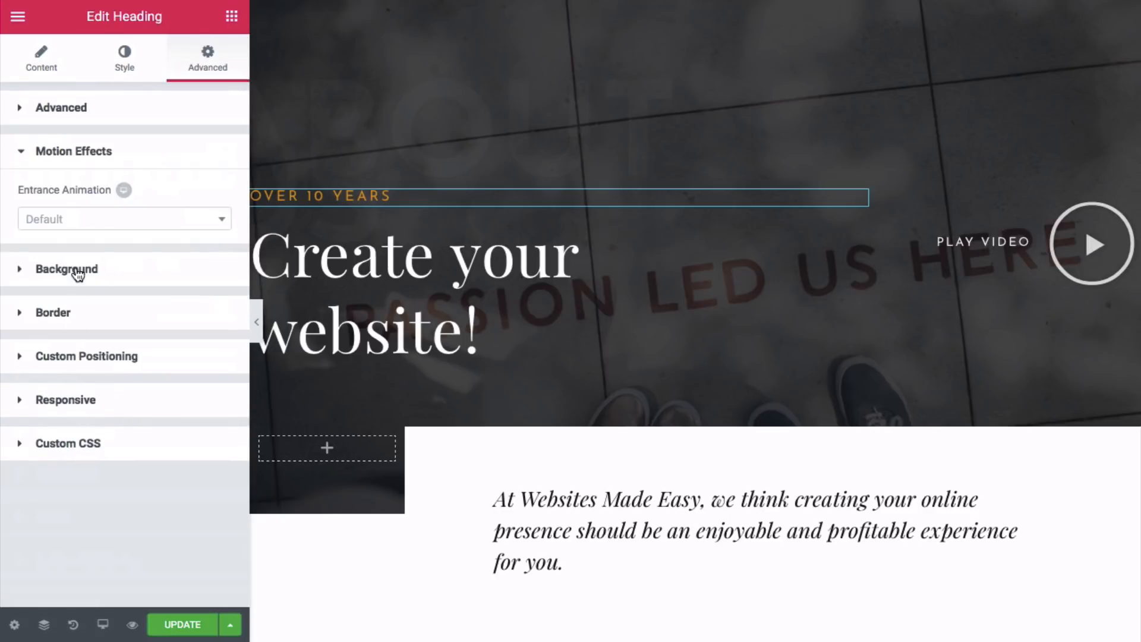
{"action": "left_click", "coordinate": [100, 225]}
{"action": "scroll", "coordinate": [95, 273], "scroll_direction": "down", "scroll_amount": 5}
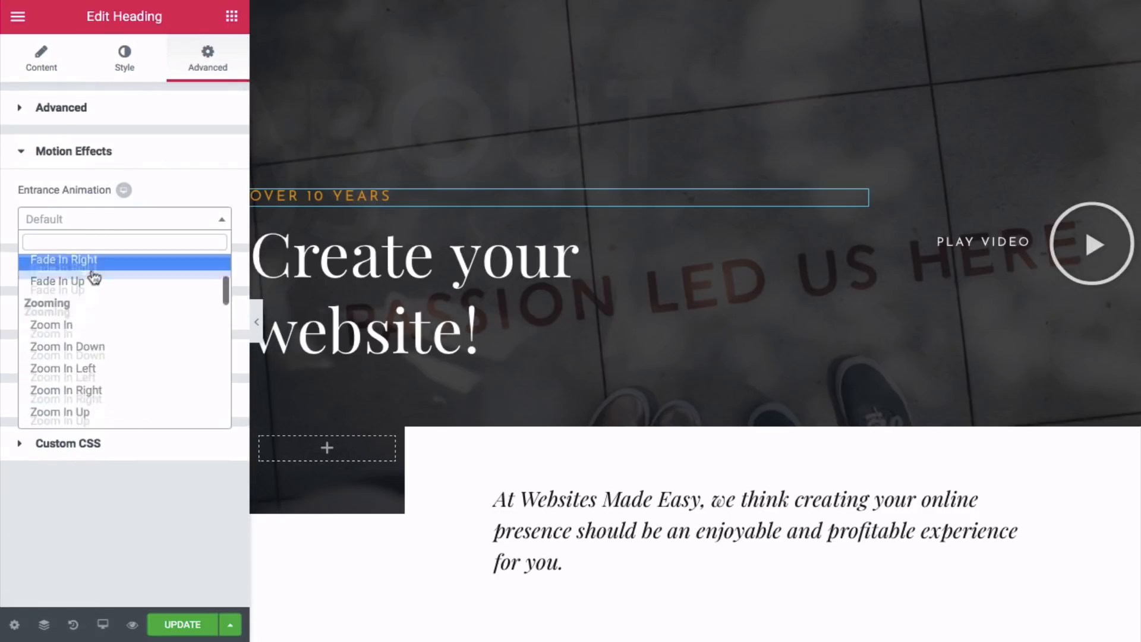
{"action": "scroll", "coordinate": [95, 297], "scroll_direction": "down", "scroll_amount": 4}
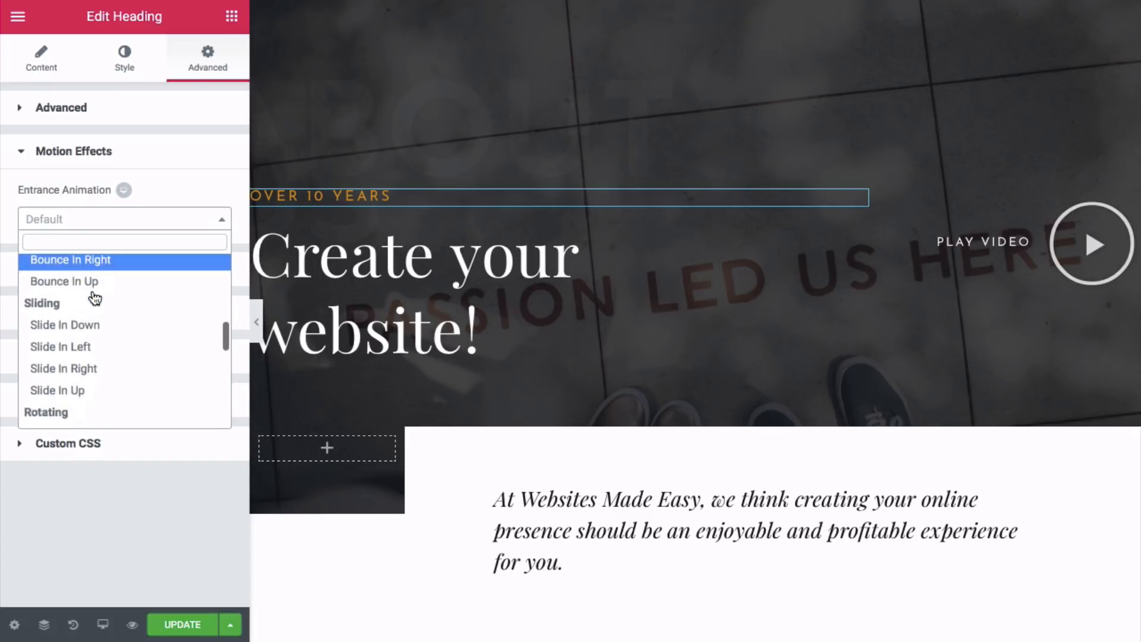
{"action": "scroll", "coordinate": [93, 297], "scroll_direction": "down", "scroll_amount": 1}
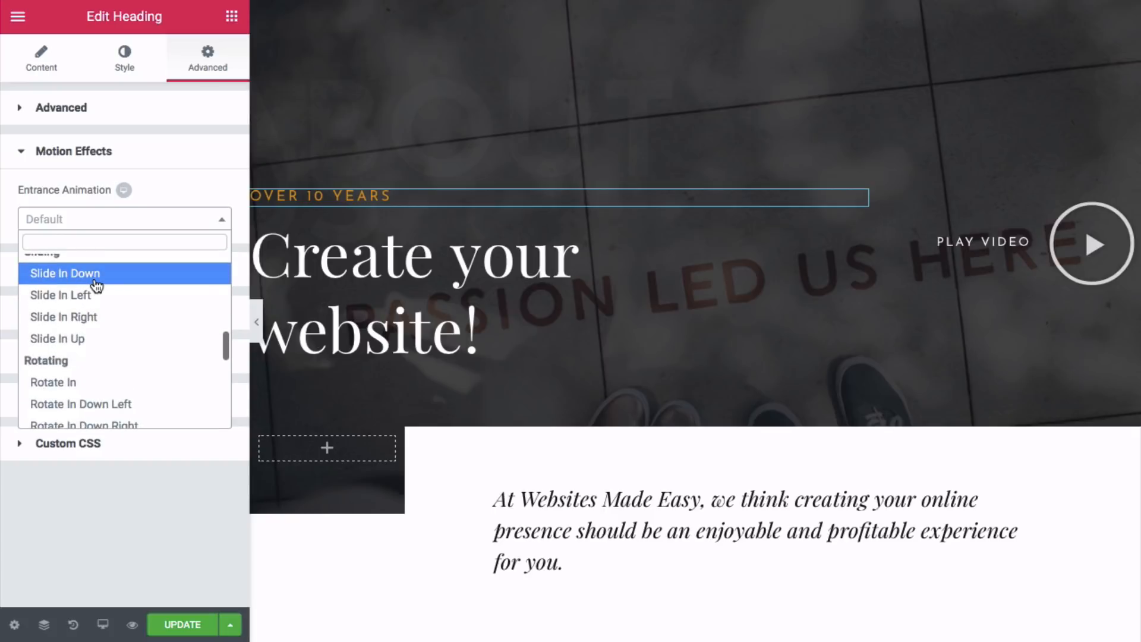
{"action": "left_click", "coordinate": [95, 279]}
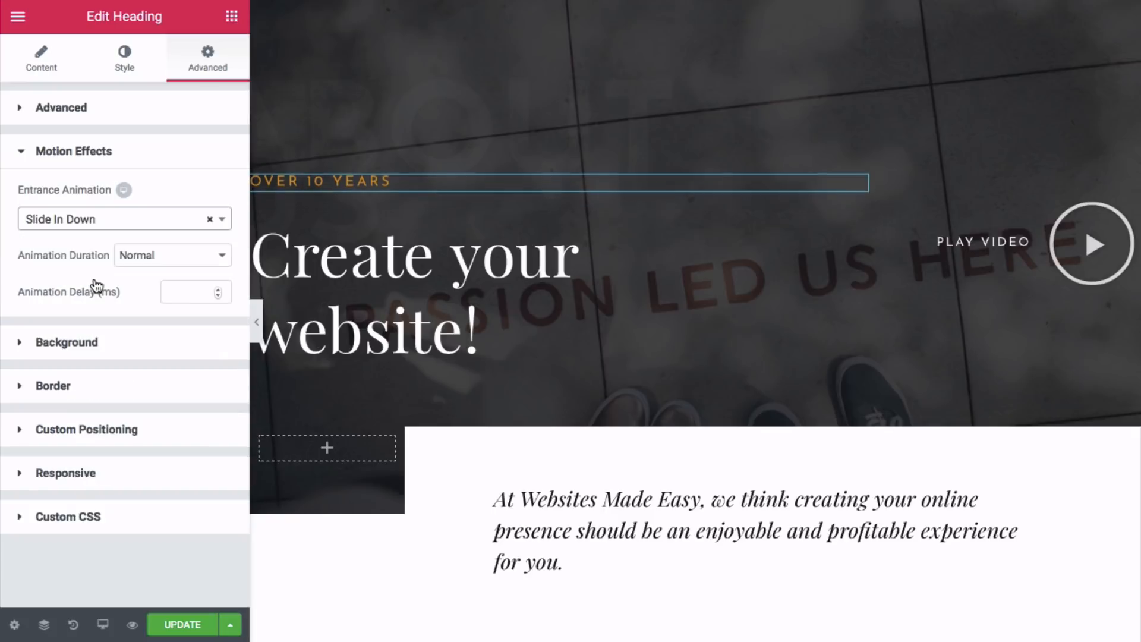
{"action": "left_click", "coordinate": [177, 261]}
{"action": "left_click", "coordinate": [176, 239]}
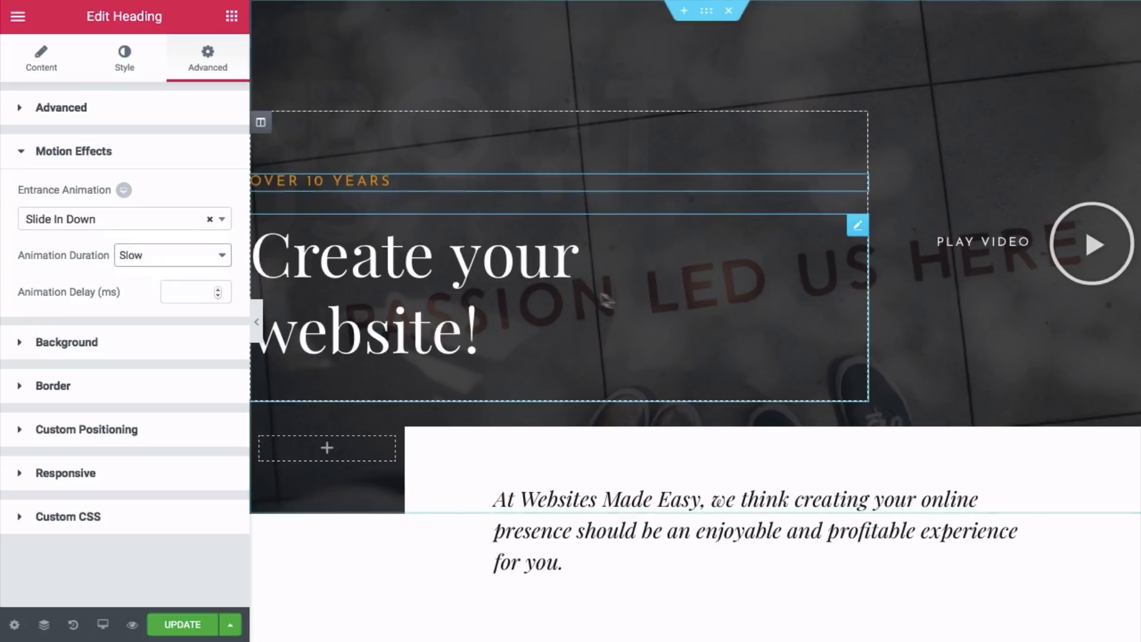
- Give the quote icon a Slide In Down entrance animation at Slow duration
{"action": "scroll", "coordinate": [611, 297], "scroll_direction": "down", "scroll_amount": 4}
{"action": "scroll", "coordinate": [611, 297], "scroll_direction": "down", "scroll_amount": 4}
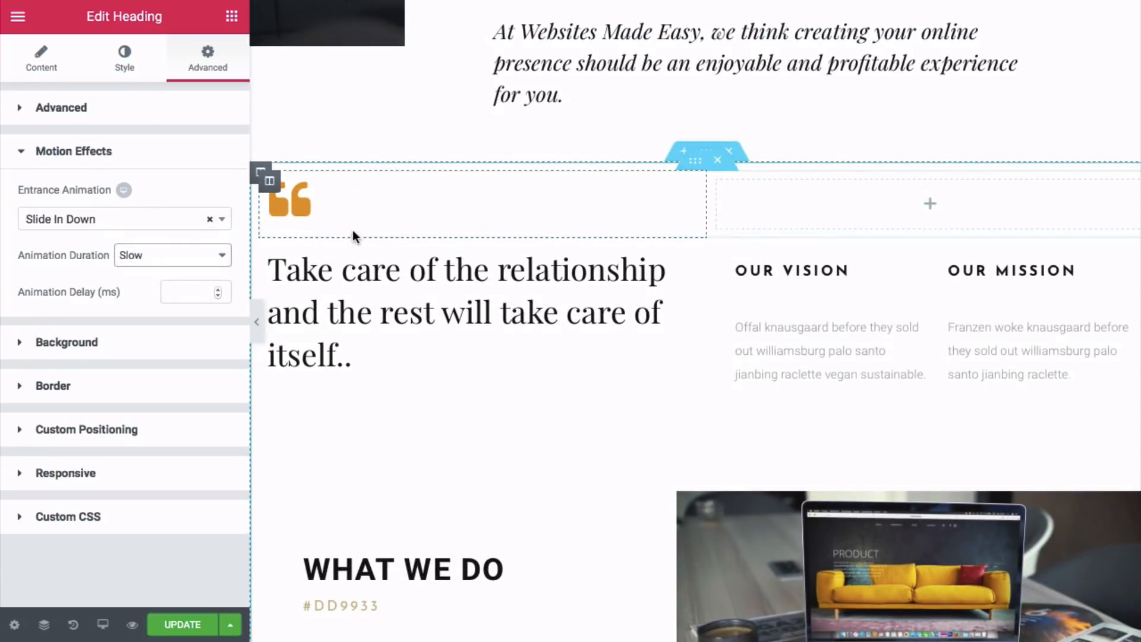
{"action": "left_click", "coordinate": [319, 210]}
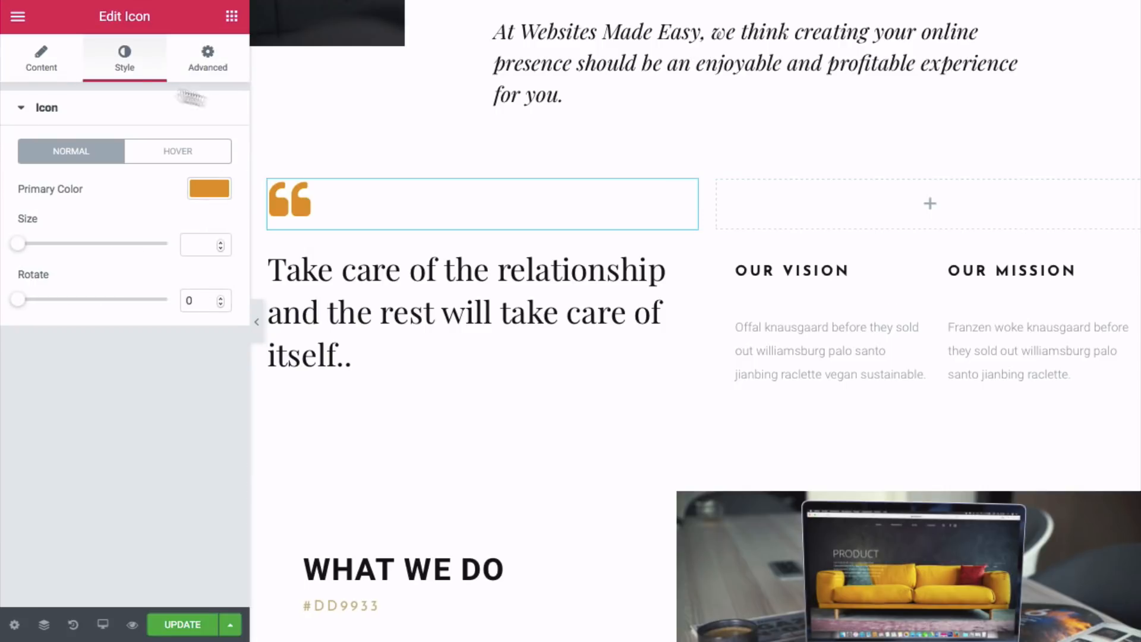
{"action": "left_click", "coordinate": [206, 56]}
{"action": "left_click", "coordinate": [89, 433]}
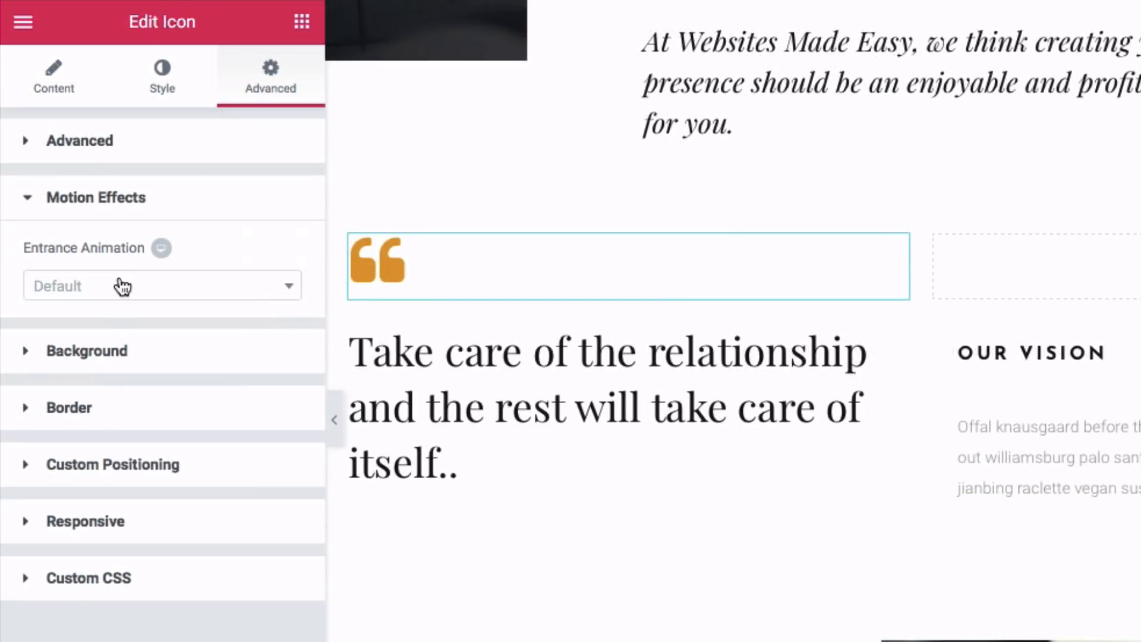
{"action": "left_click", "coordinate": [122, 286]}
{"action": "scroll", "coordinate": [113, 420], "scroll_direction": "down", "scroll_amount": 6}
{"action": "scroll", "coordinate": [121, 422], "scroll_direction": "down", "scroll_amount": 4}
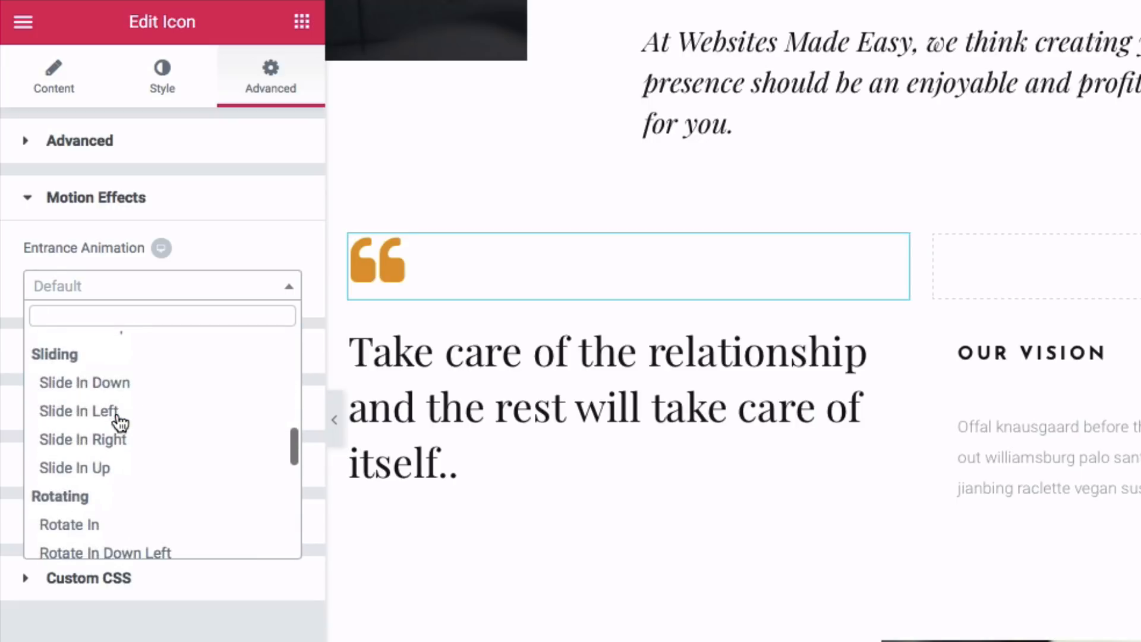
{"action": "left_click", "coordinate": [122, 384]}
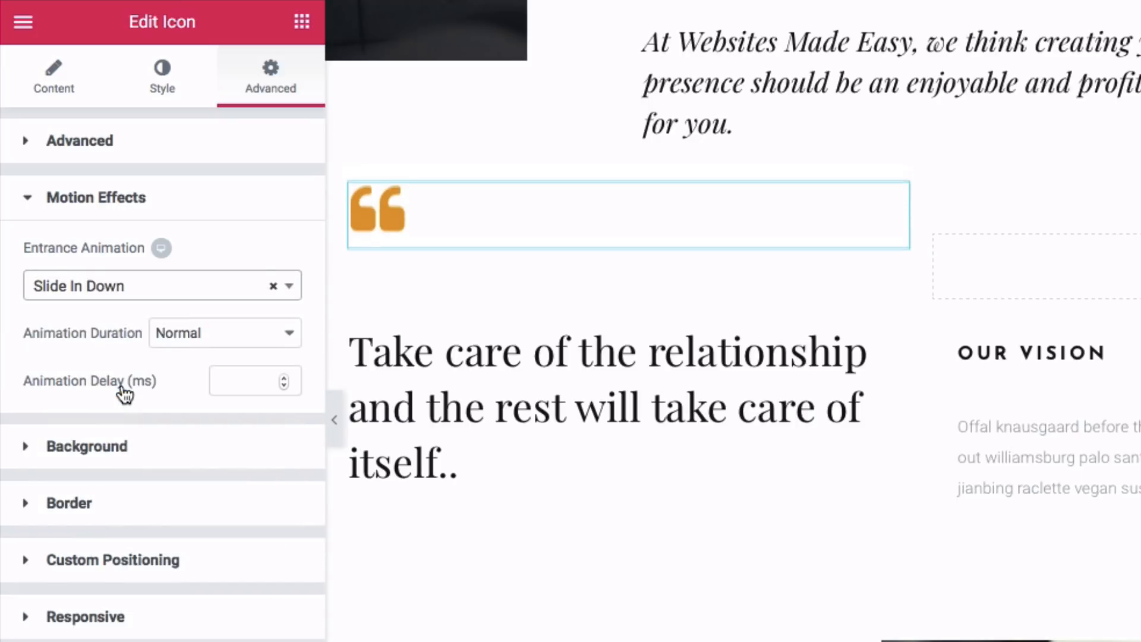
{"action": "left_click", "coordinate": [204, 334]}
{"action": "left_click", "coordinate": [204, 314]}
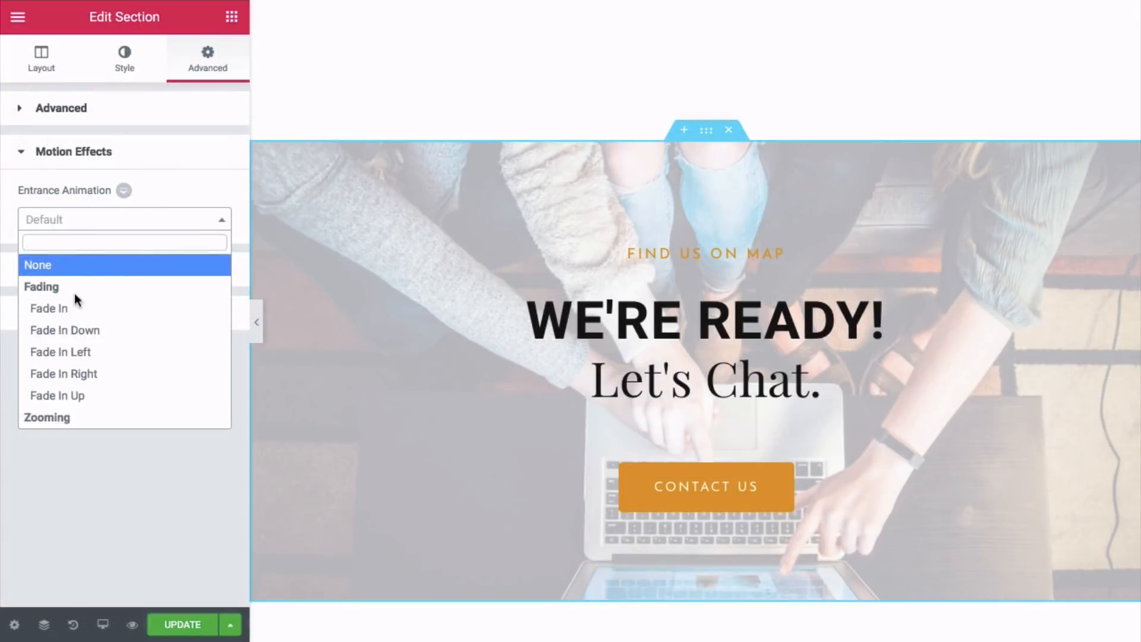
- Give the Let's Chat section a Fade In entrance animation at Slow duration
{"action": "left_click", "coordinate": [73, 306]}
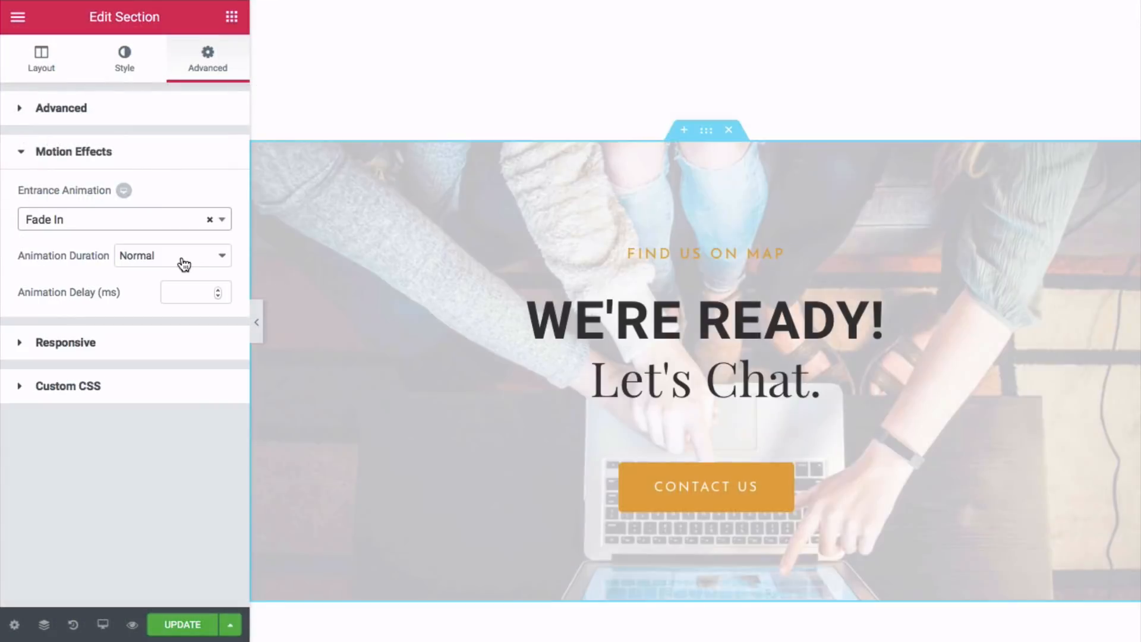
{"action": "left_click", "coordinate": [181, 256]}
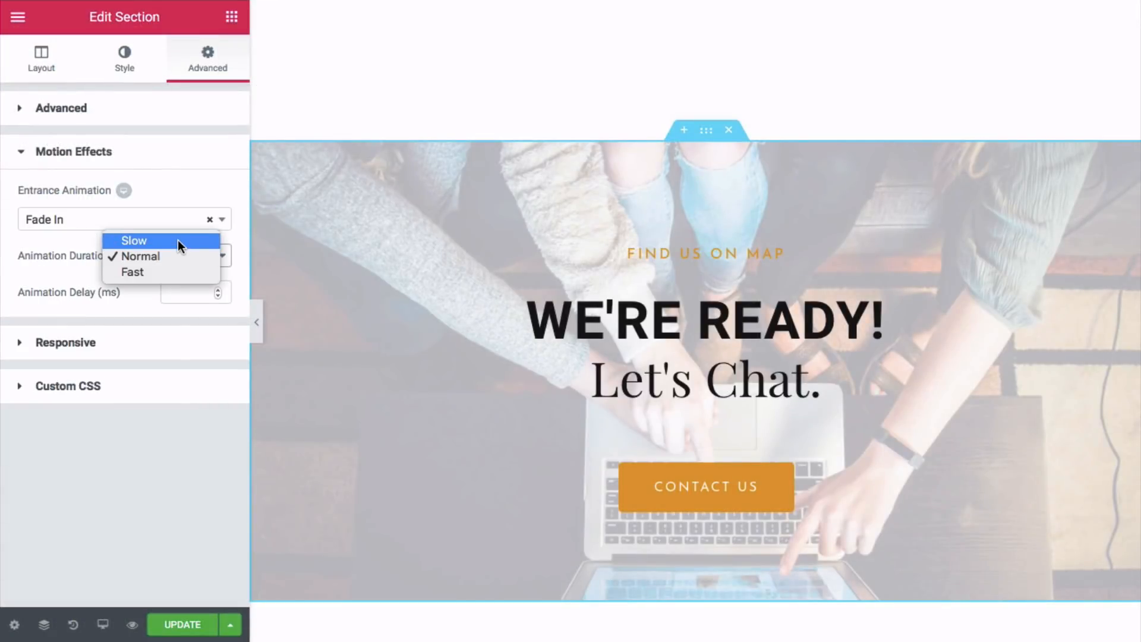
{"action": "left_click", "coordinate": [177, 240]}
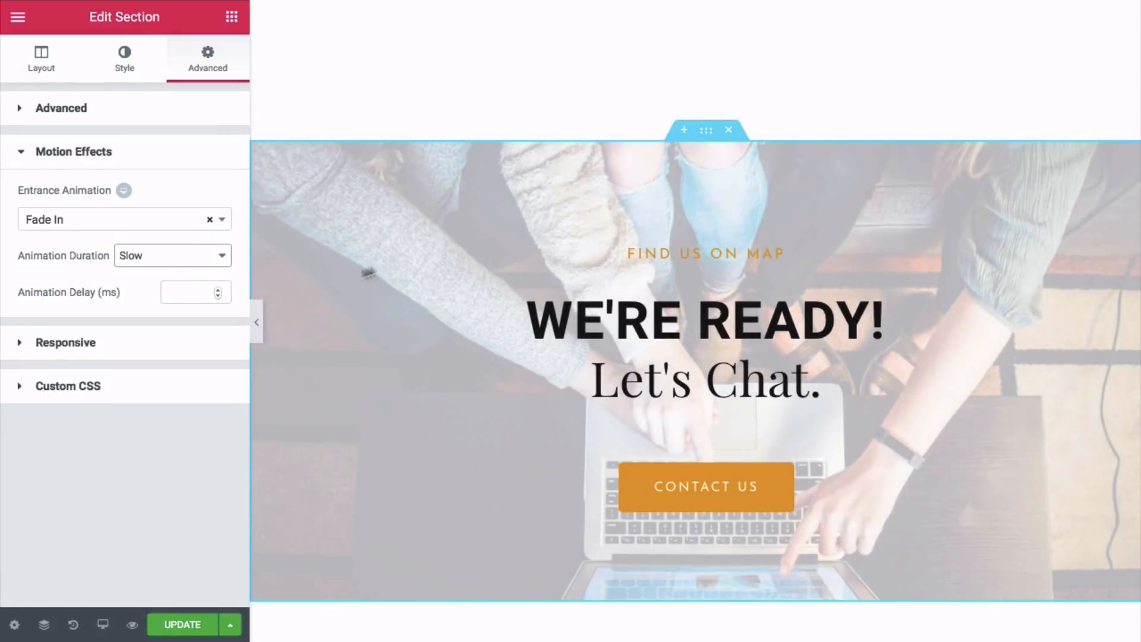
- Save the About page changes with Update
{"action": "scroll", "coordinate": [384, 265], "scroll_direction": "up", "scroll_amount": 10}
{"action": "scroll", "coordinate": [384, 265], "scroll_direction": "up", "scroll_amount": 15}
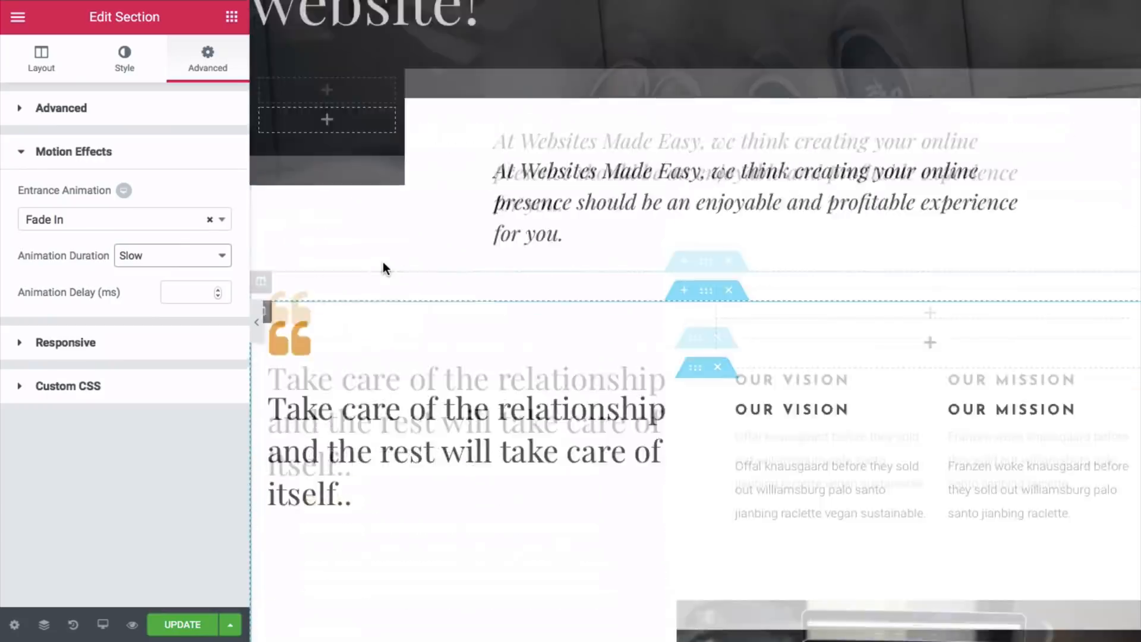
{"action": "scroll", "coordinate": [384, 267], "scroll_direction": "down", "scroll_amount": 5}
{"action": "scroll", "coordinate": [382, 263], "scroll_direction": "down", "scroll_amount": 15}
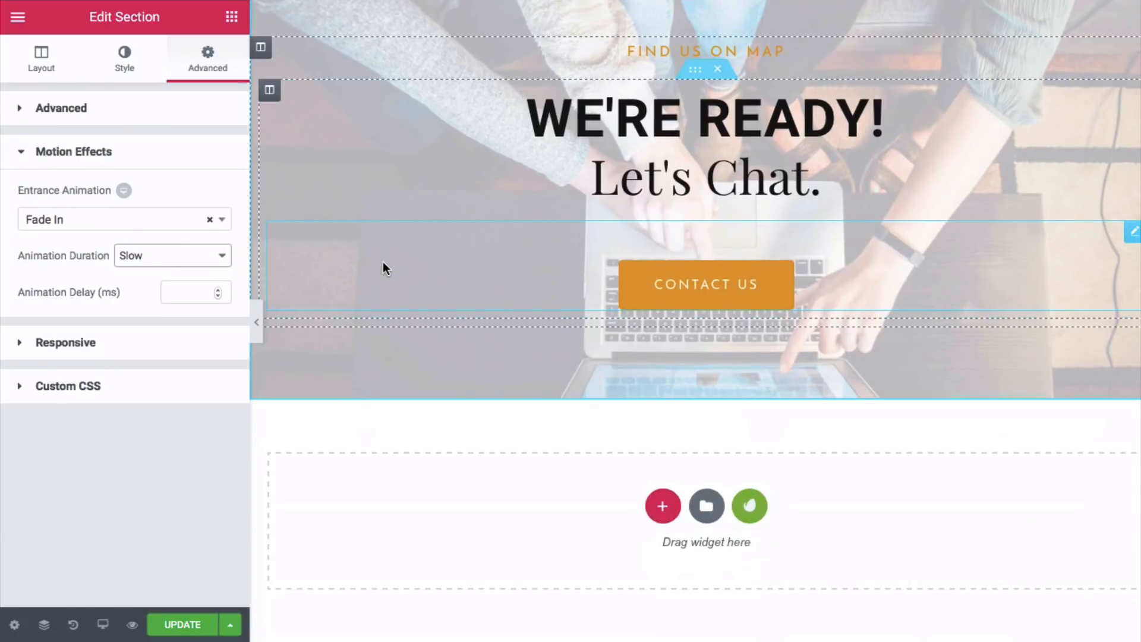
{"action": "scroll", "coordinate": [382, 261], "scroll_direction": "up", "scroll_amount": 3}
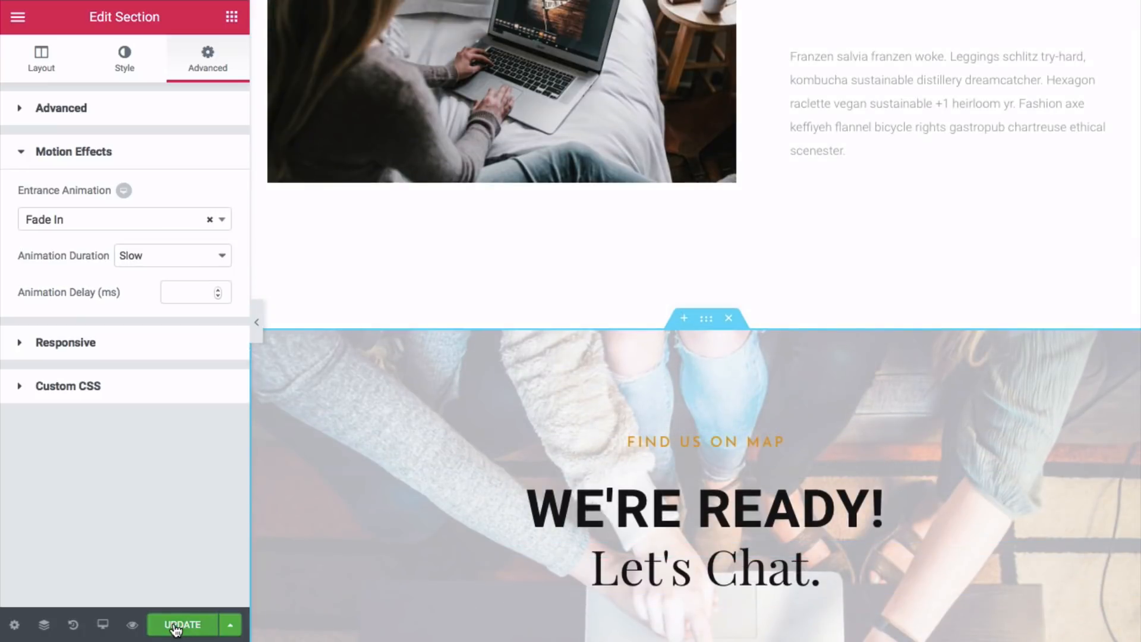
{"action": "left_click", "coordinate": [180, 623]}
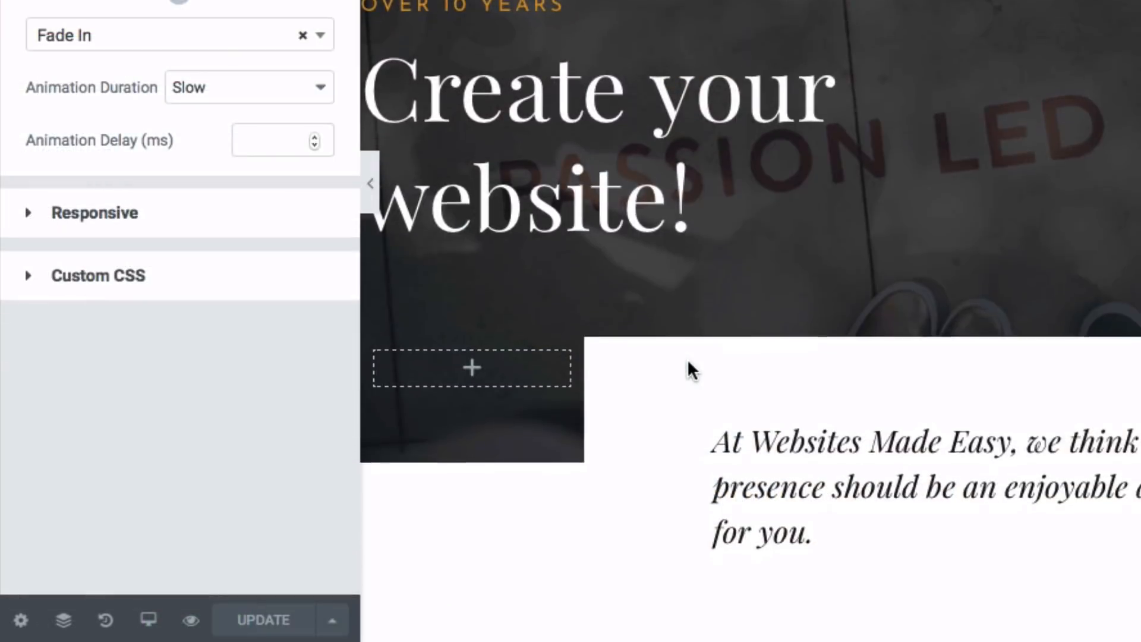
{"action": "scroll", "coordinate": [688, 369], "scroll_direction": "down", "scroll_amount": 7}
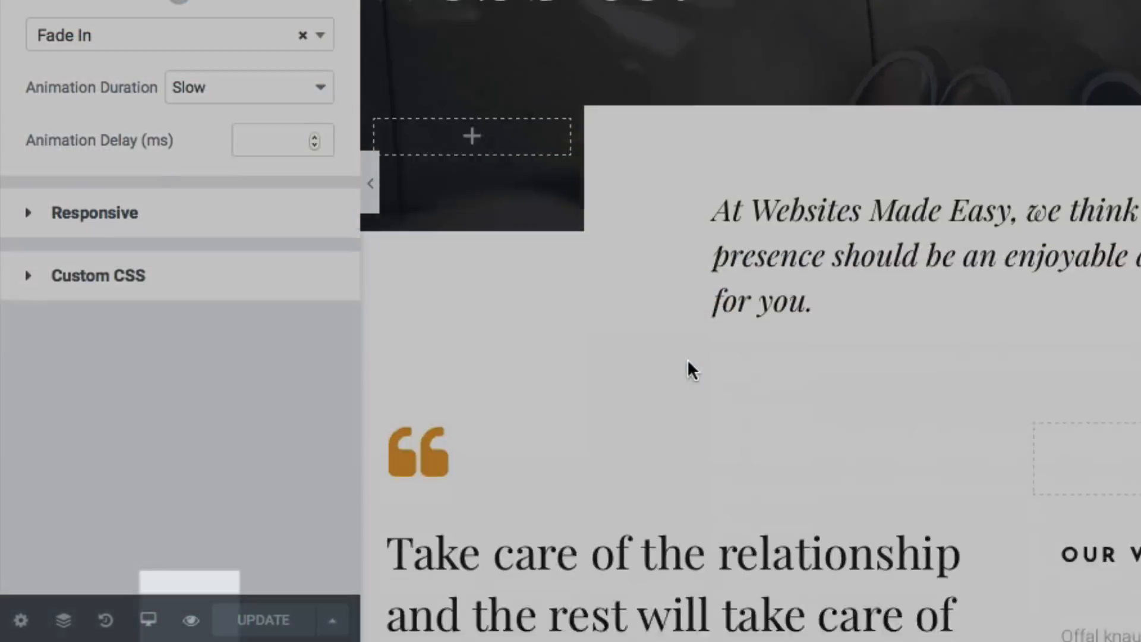
- Preview the live About page, scroll through it, then return to the admin Dashboard
{"action": "left_click", "coordinate": [194, 623]}
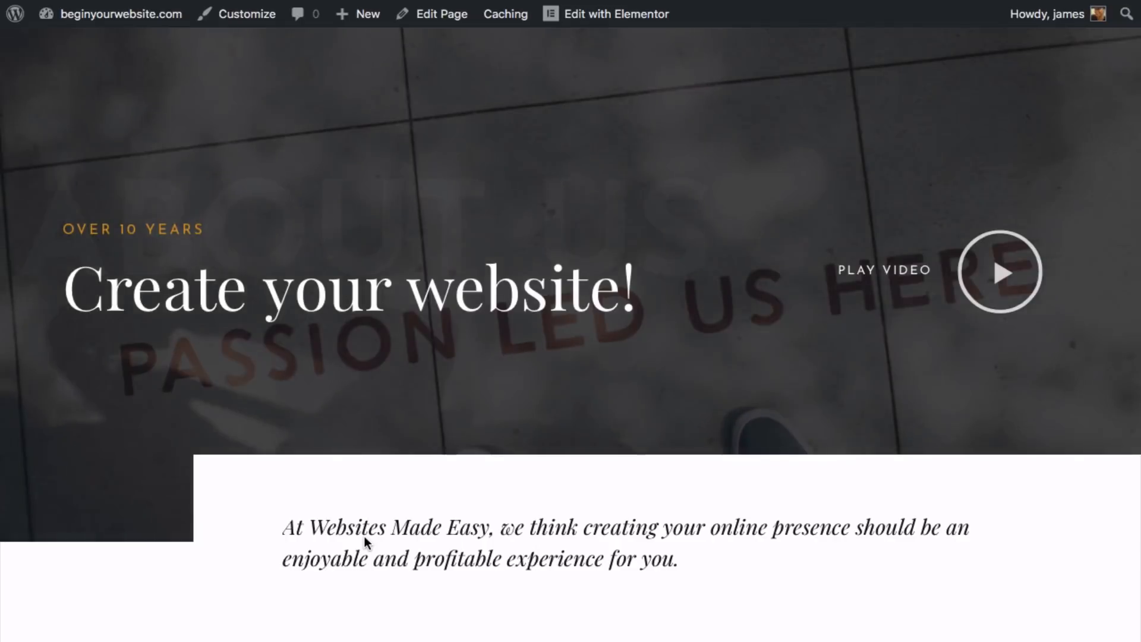
{"action": "scroll", "coordinate": [365, 535], "scroll_direction": "down", "scroll_amount": 7}
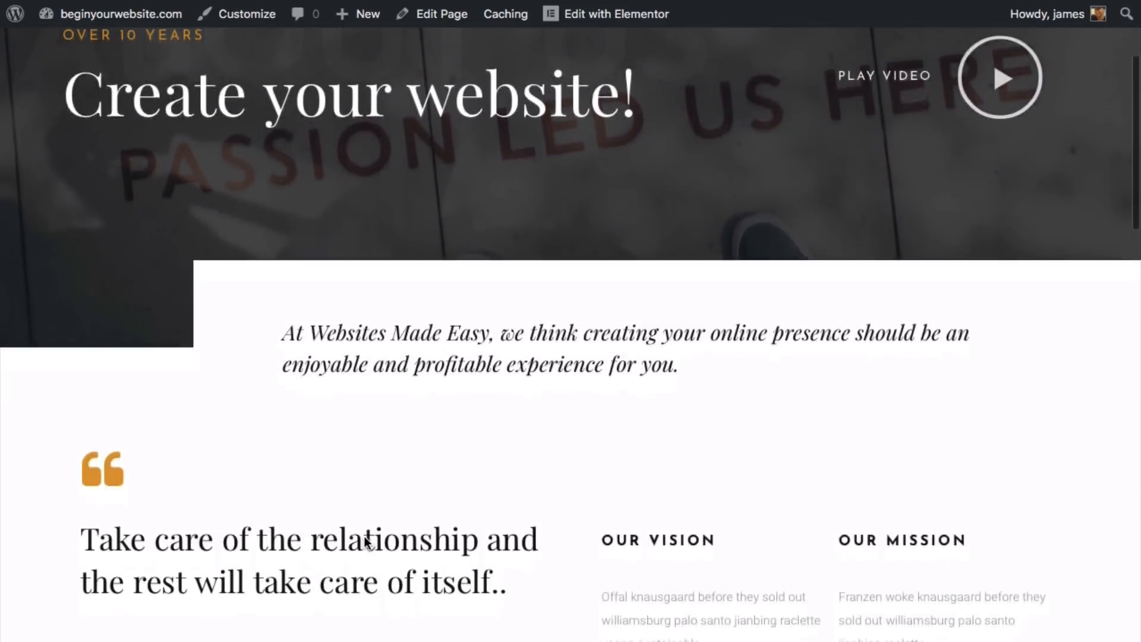
{"action": "scroll", "coordinate": [365, 537], "scroll_direction": "down", "scroll_amount": 4}
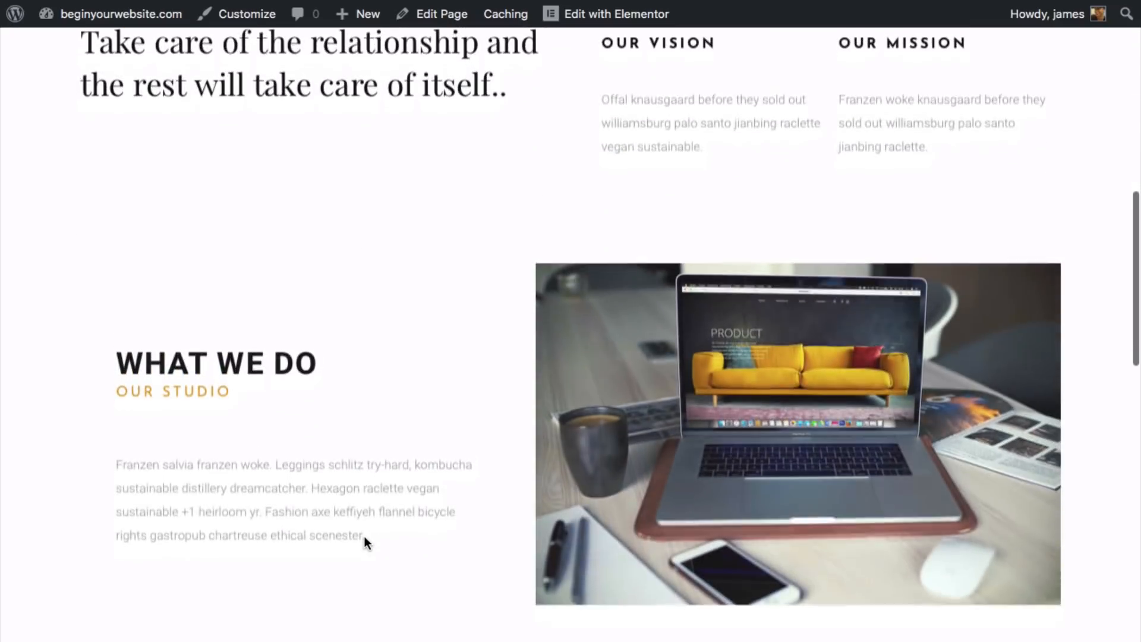
{"action": "scroll", "coordinate": [365, 537], "scroll_direction": "down", "scroll_amount": 3}
{"action": "scroll", "coordinate": [364, 542], "scroll_direction": "down", "scroll_amount": 4}
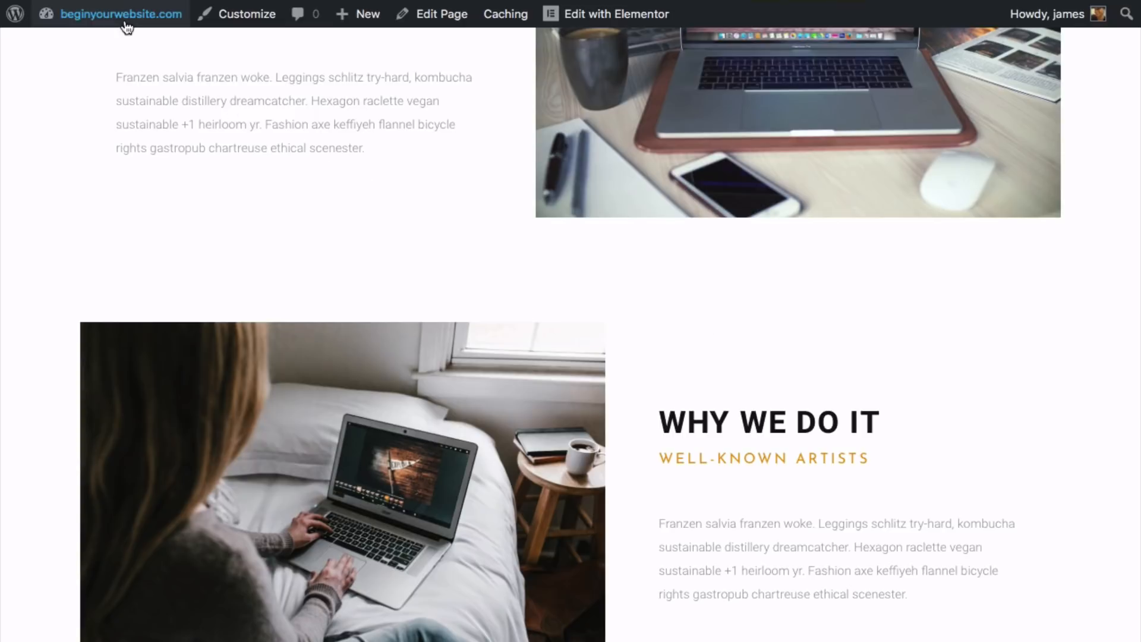
{"action": "mouse_move", "coordinate": [120, 33]}
{"action": "left_click", "coordinate": [95, 47]}
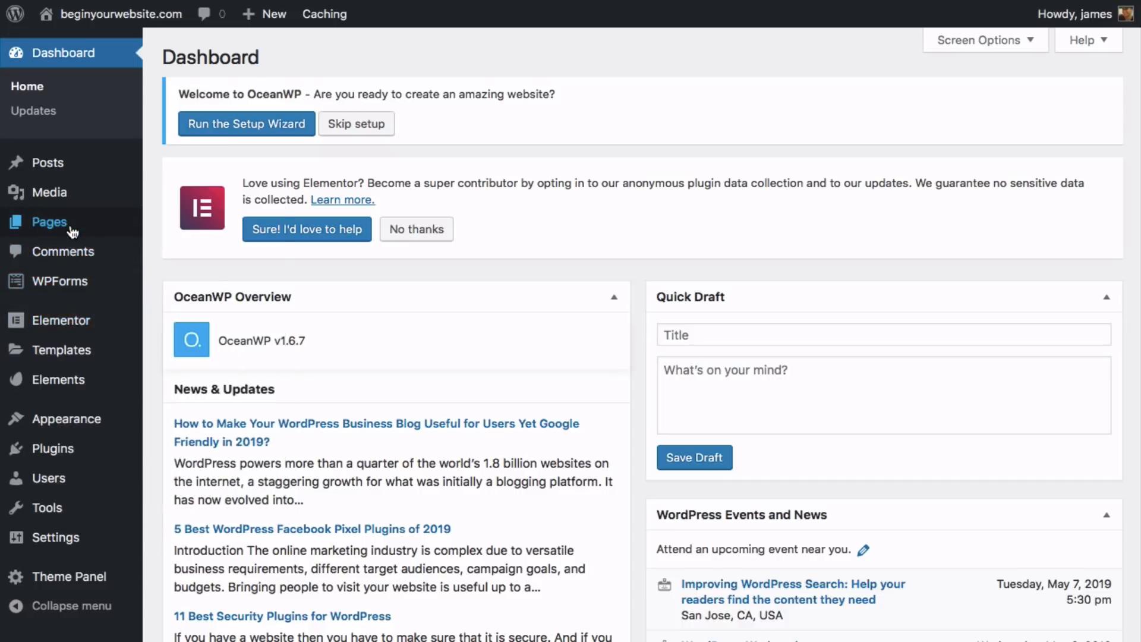
- Open the Contact page from All Pages in Elementor and launch the Envato Elements library
{"action": "mouse_move", "coordinate": [112, 233]}
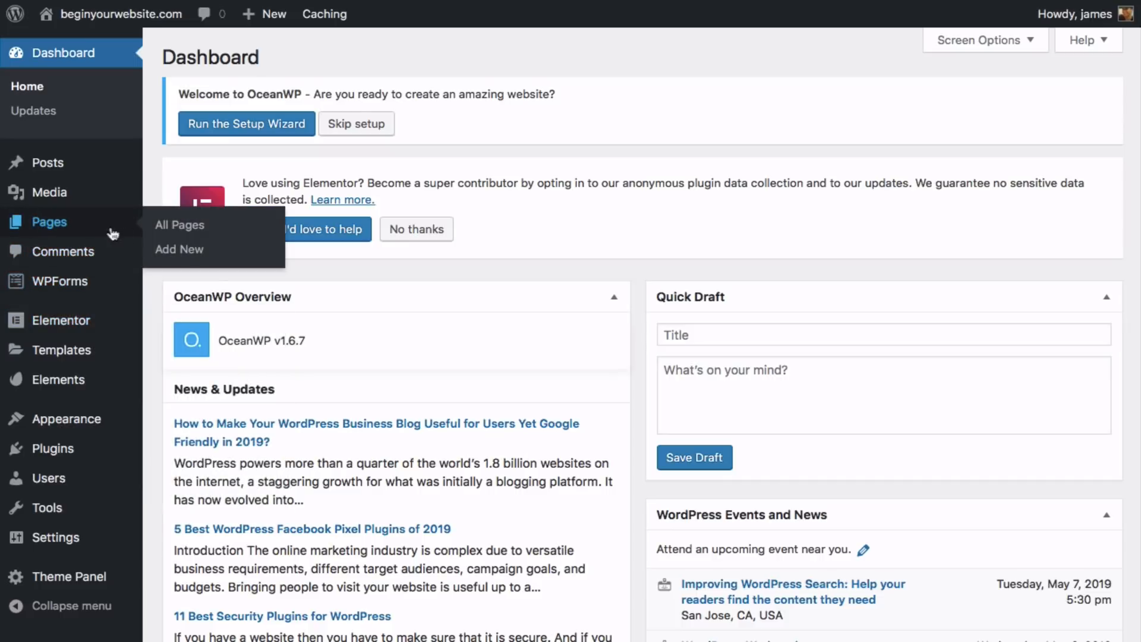
{"action": "left_click", "coordinate": [168, 232]}
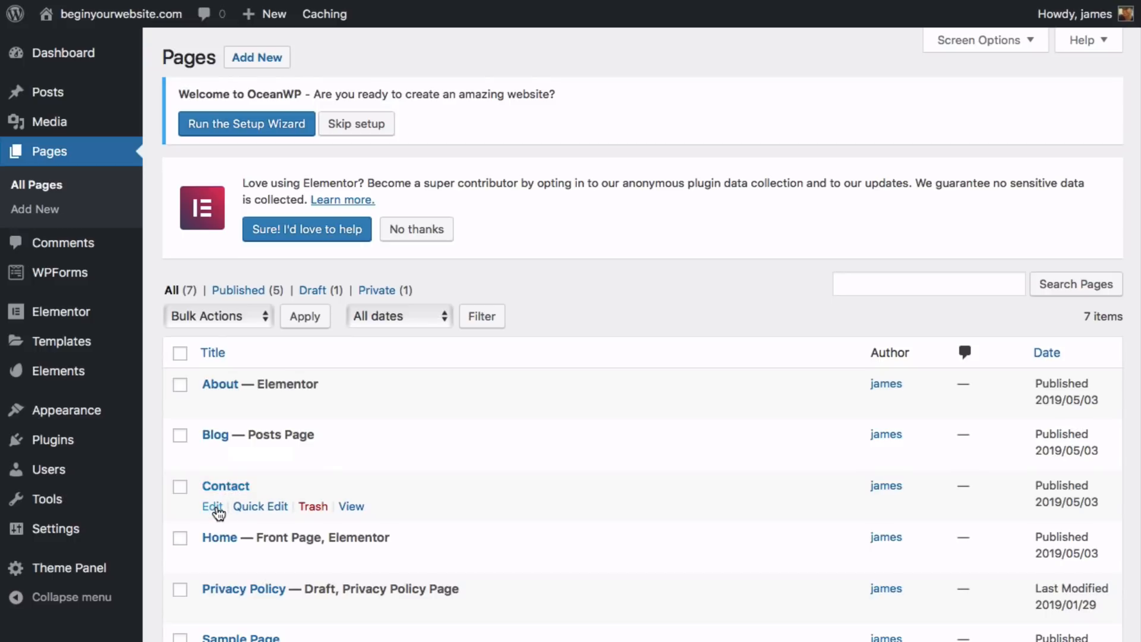
{"action": "left_click", "coordinate": [218, 507]}
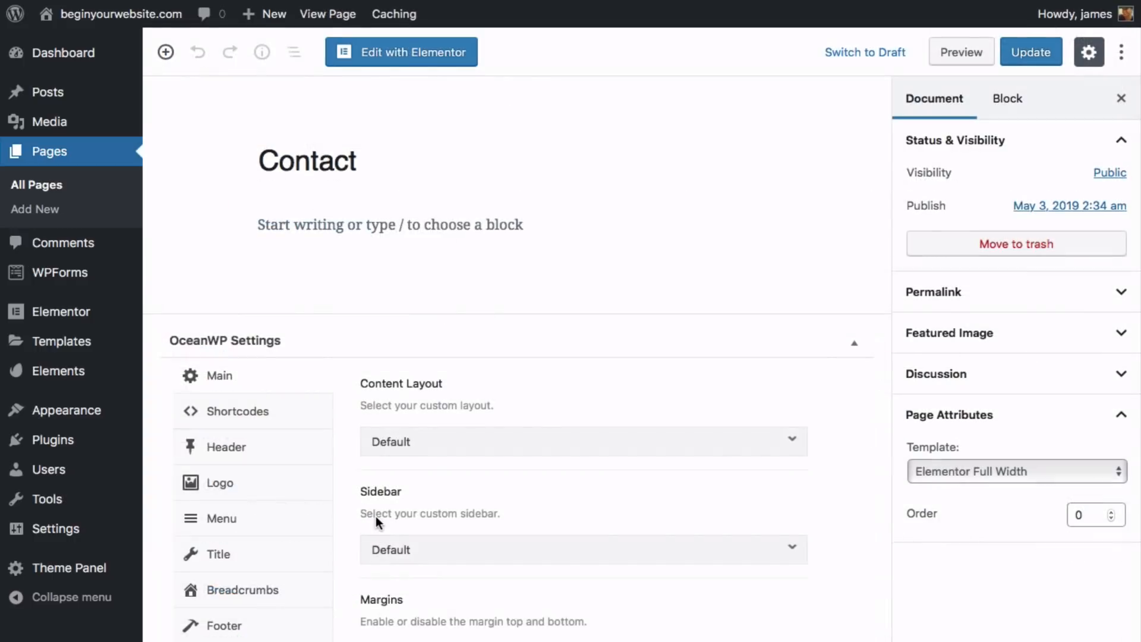
{"action": "left_click", "coordinate": [424, 64]}
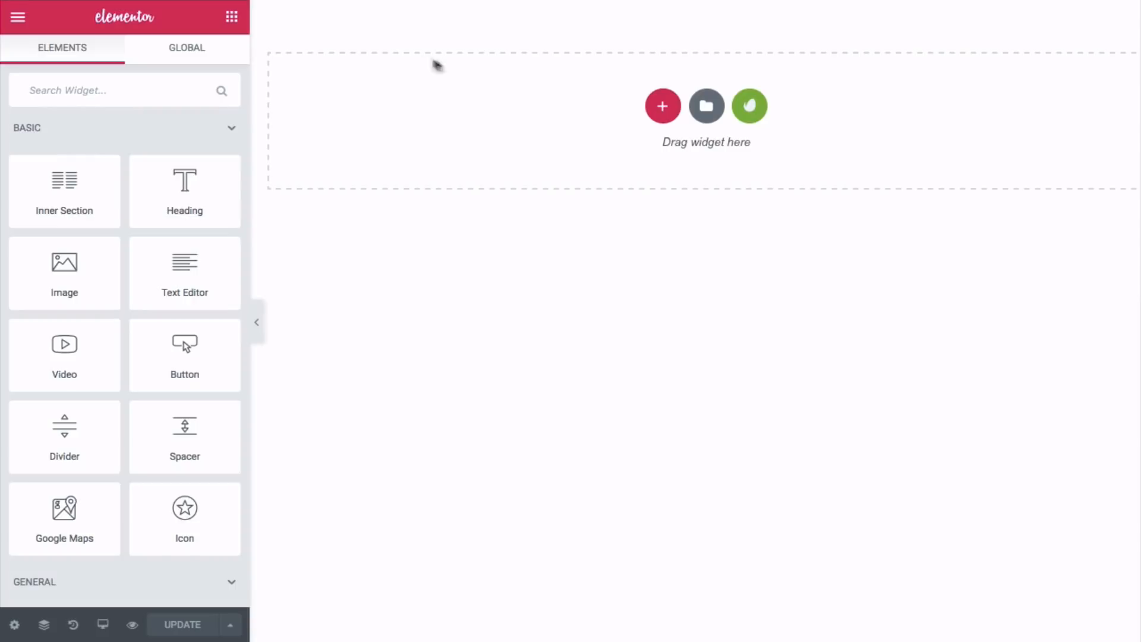
{"action": "left_click", "coordinate": [745, 110]}
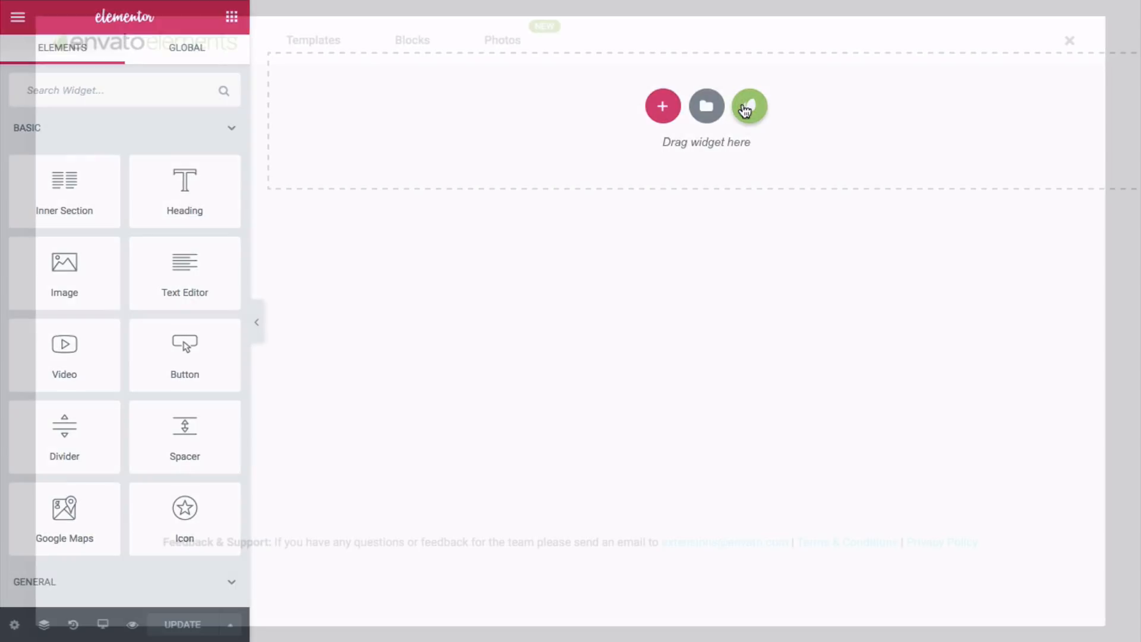
- Find the Tattoo Studio kit on page 3 and import its Contact 2 template
{"action": "scroll", "coordinate": [654, 172], "scroll_direction": "down", "scroll_amount": 15}
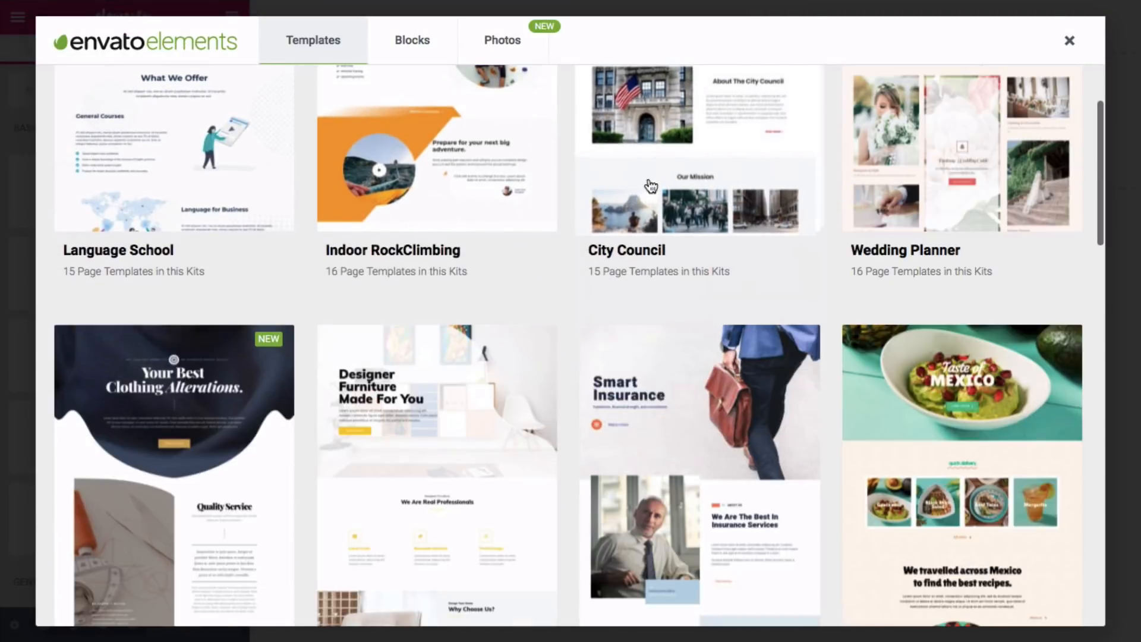
{"action": "scroll", "coordinate": [631, 193], "scroll_direction": "down", "scroll_amount": 10}
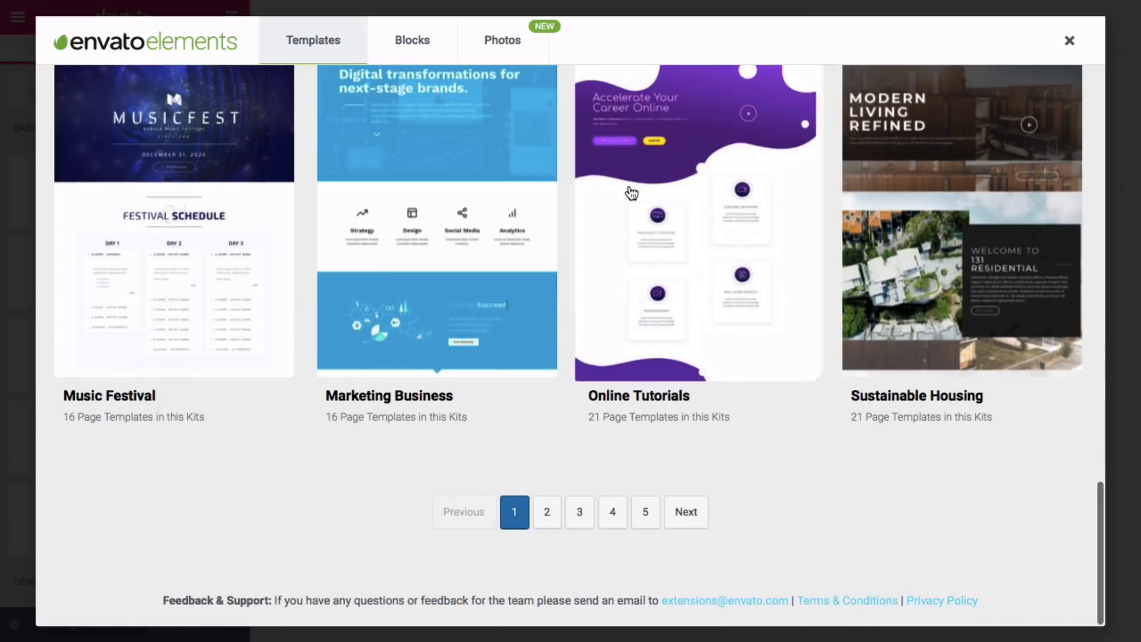
{"action": "left_click", "coordinate": [579, 518]}
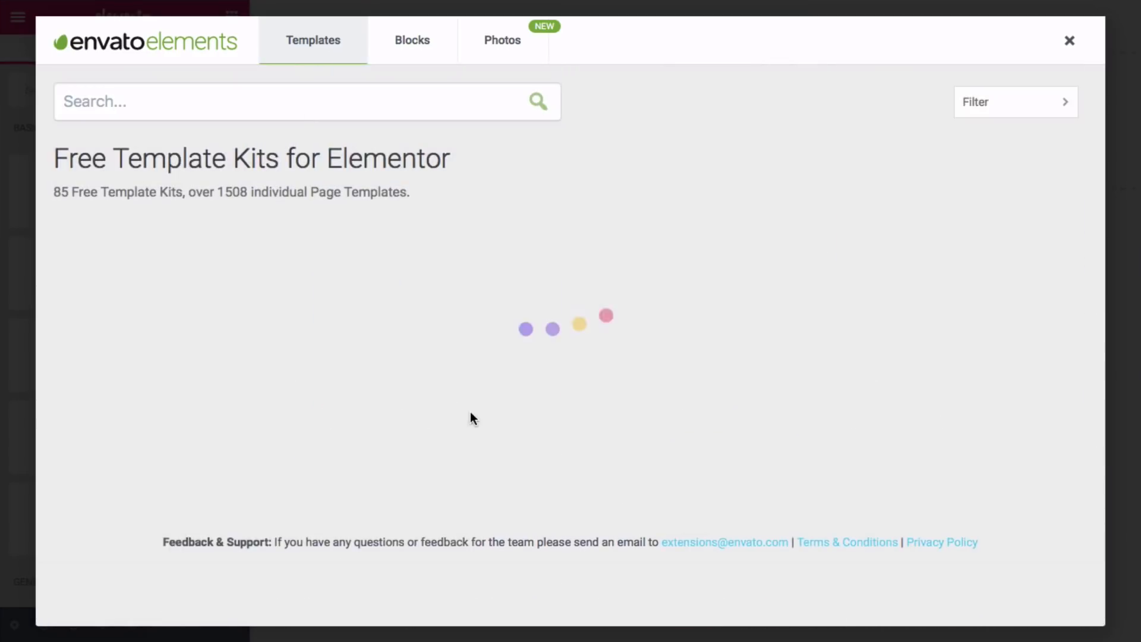
{"action": "scroll", "coordinate": [458, 404], "scroll_direction": "down", "scroll_amount": 10}
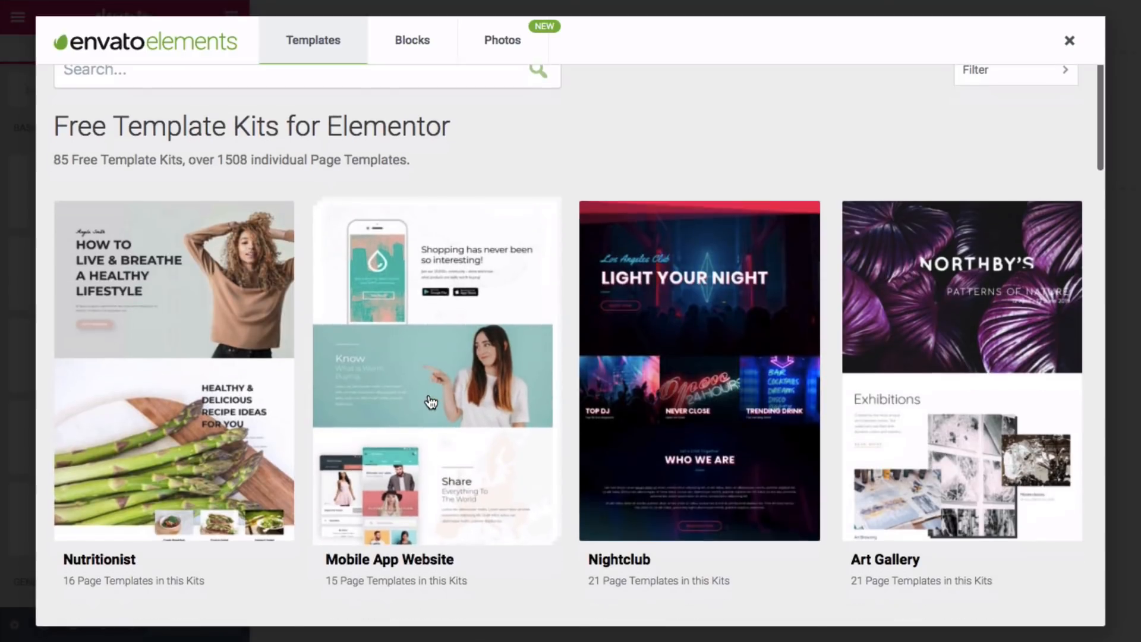
{"action": "scroll", "coordinate": [434, 379], "scroll_direction": "down", "scroll_amount": 10}
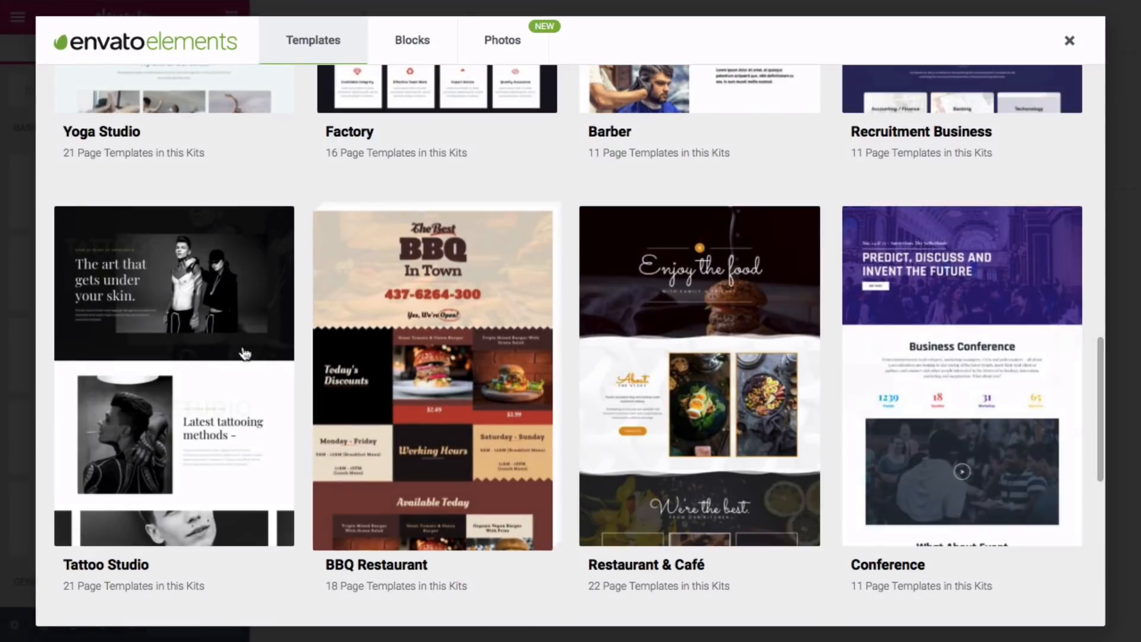
{"action": "left_click", "coordinate": [174, 356]}
{"action": "scroll", "coordinate": [555, 380], "scroll_direction": "down", "scroll_amount": 15}
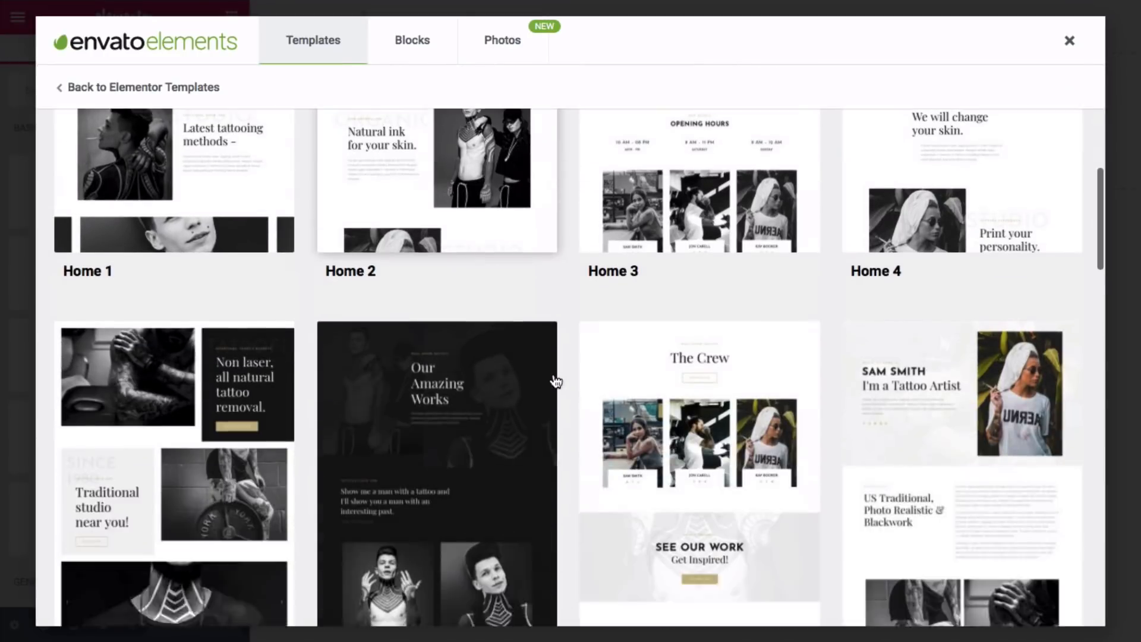
{"action": "scroll", "coordinate": [556, 380], "scroll_direction": "down", "scroll_amount": 3}
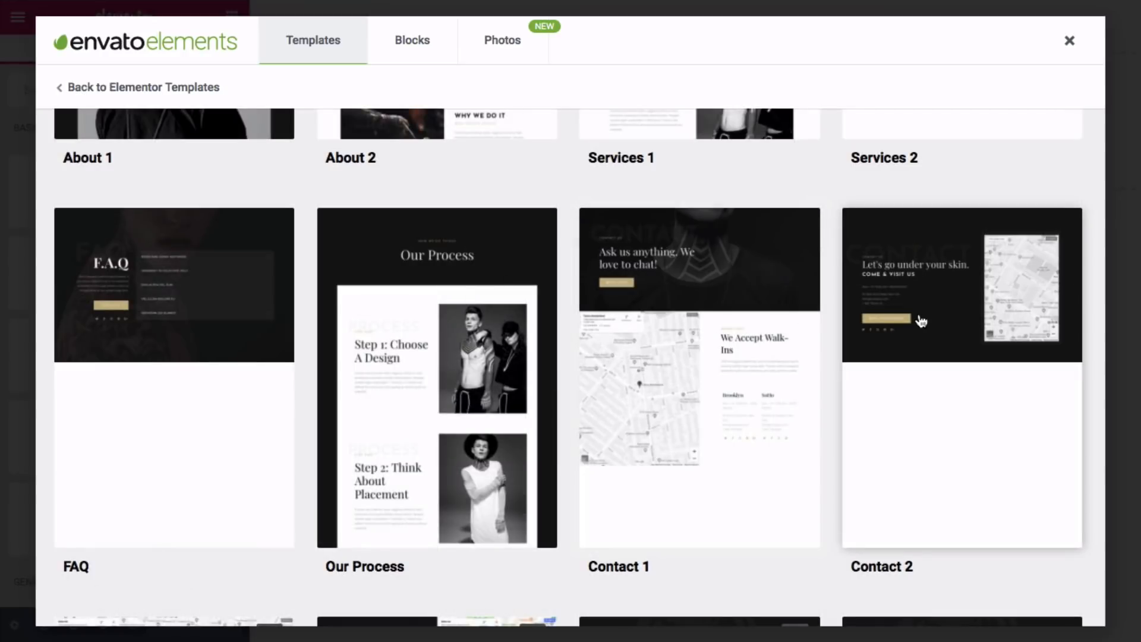
{"action": "left_click", "coordinate": [921, 321]}
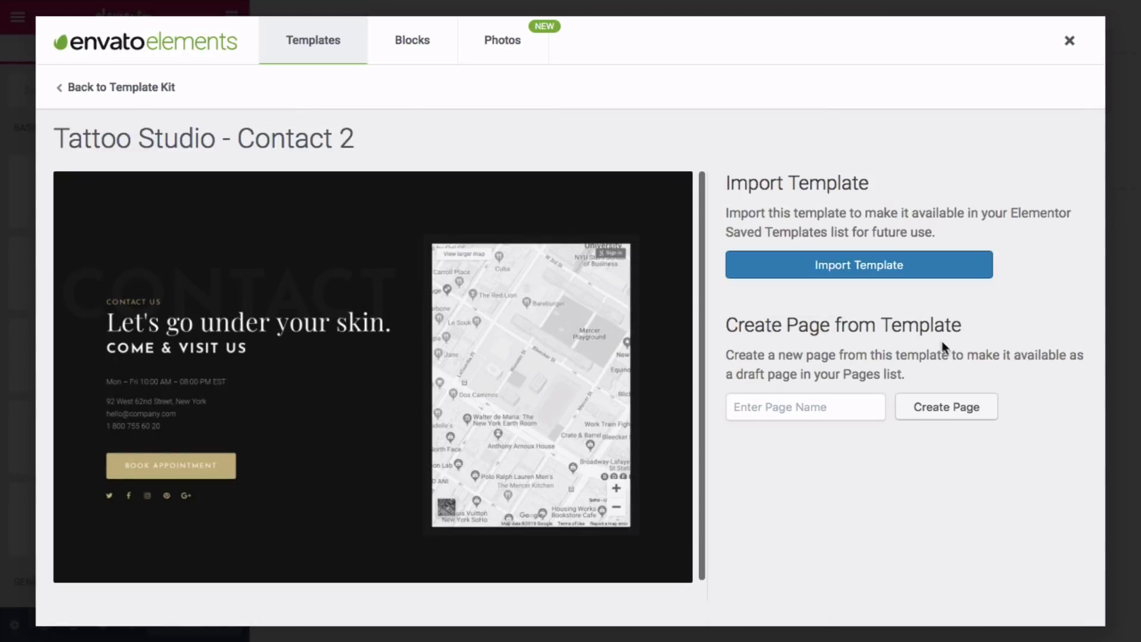
{"action": "left_click", "coordinate": [873, 273]}
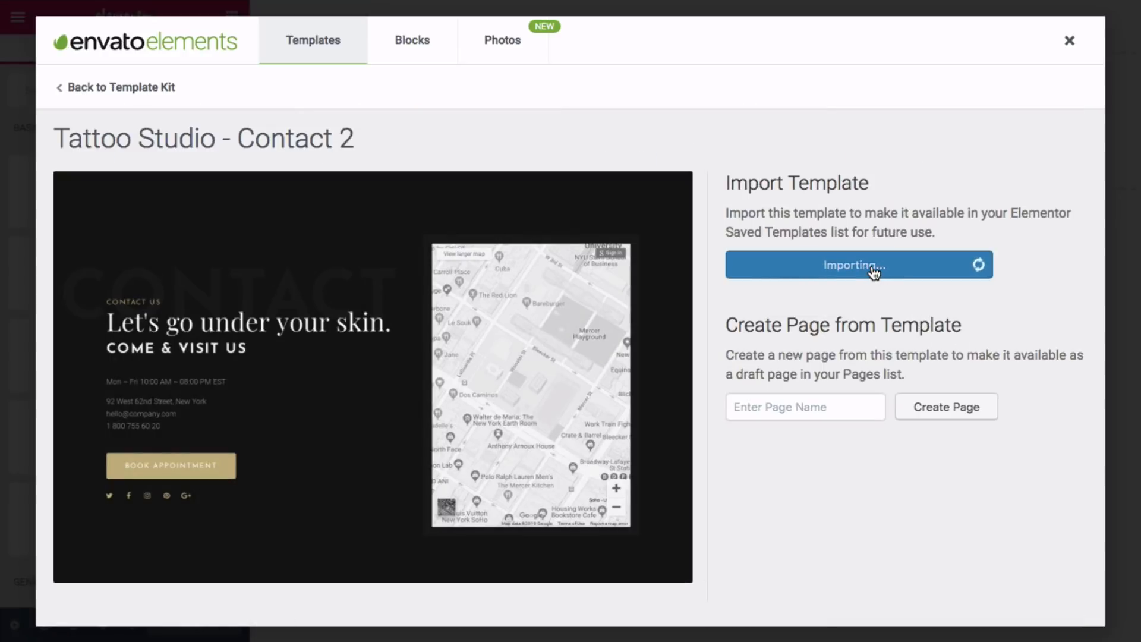
{"action": "left_click", "coordinate": [1068, 43]}
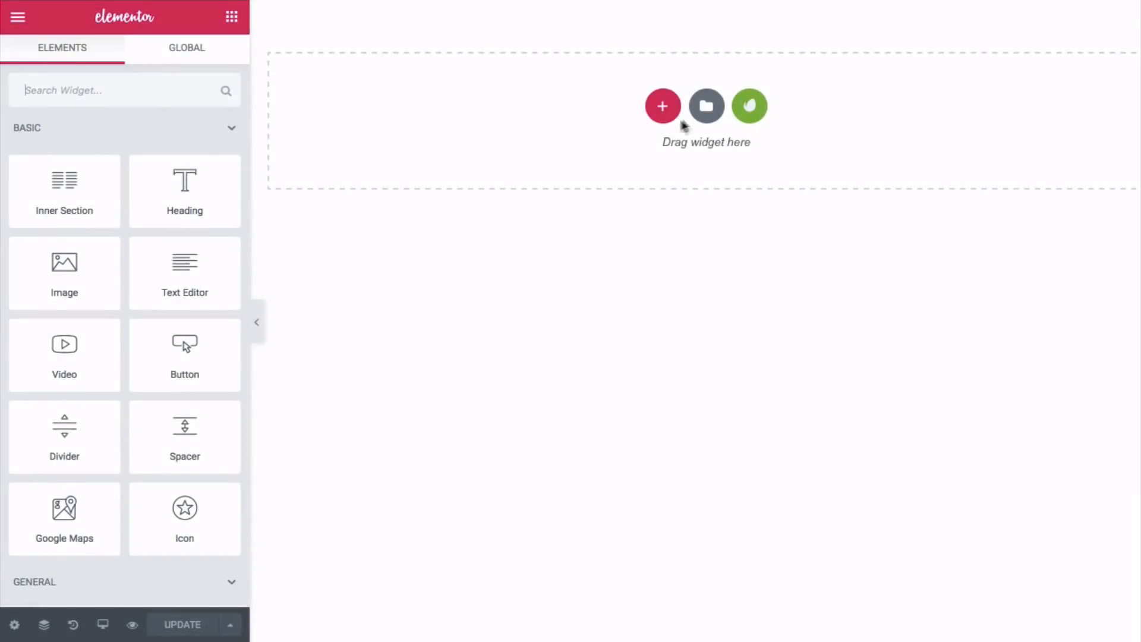
- Insert the saved Tattoo Studio > Contact 2 template, importing its document settings too
{"action": "left_click", "coordinate": [706, 107]}
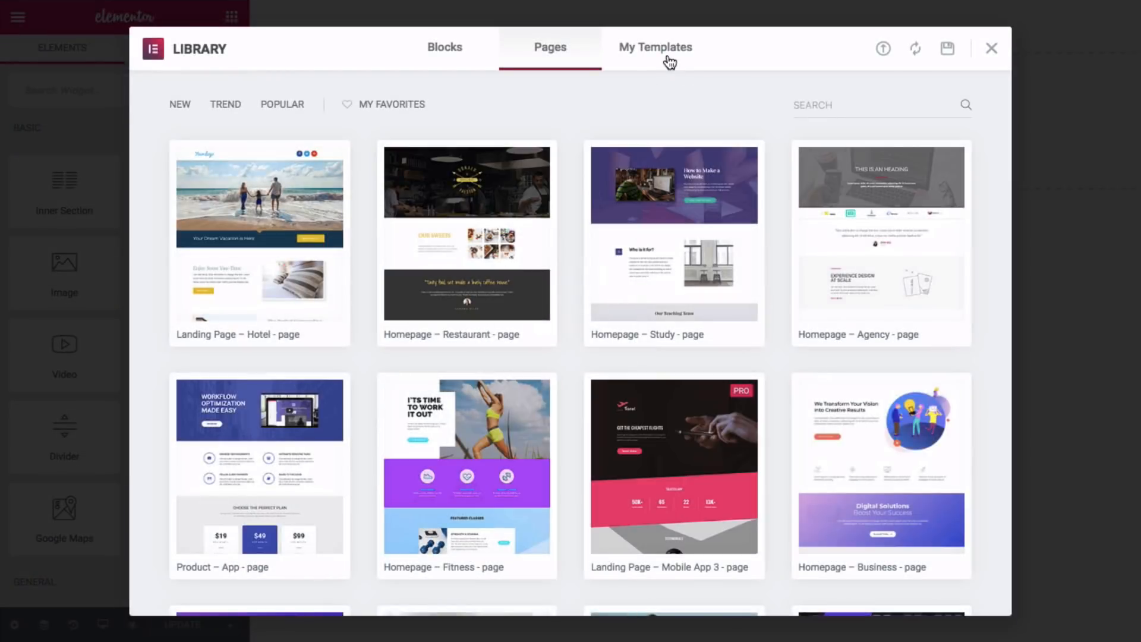
{"action": "left_click", "coordinate": [670, 62]}
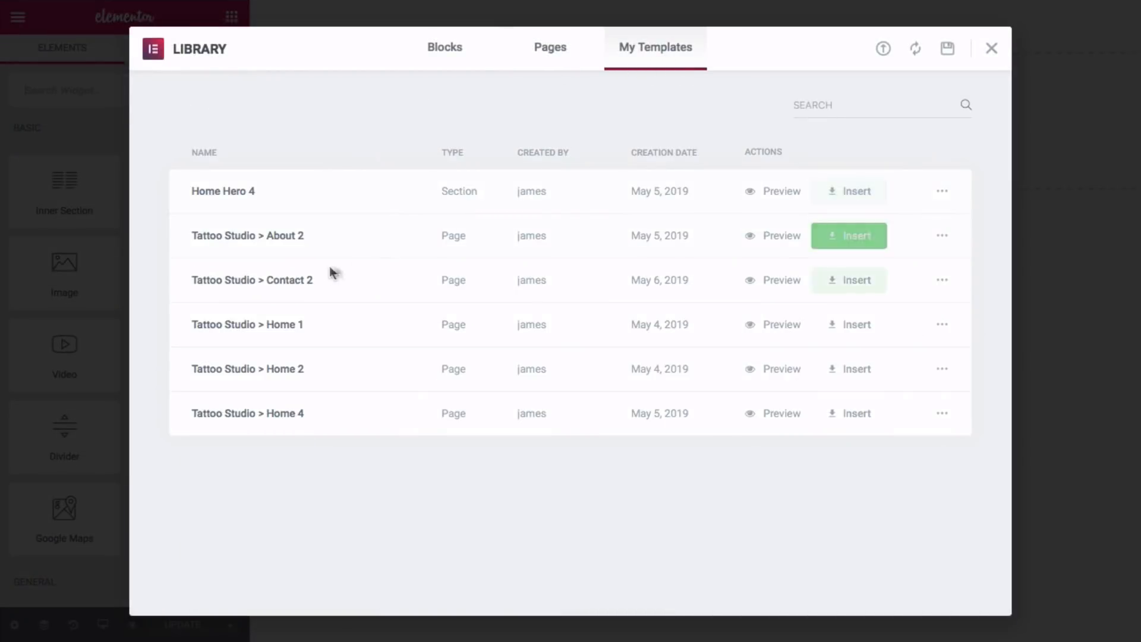
{"action": "left_click", "coordinate": [863, 288]}
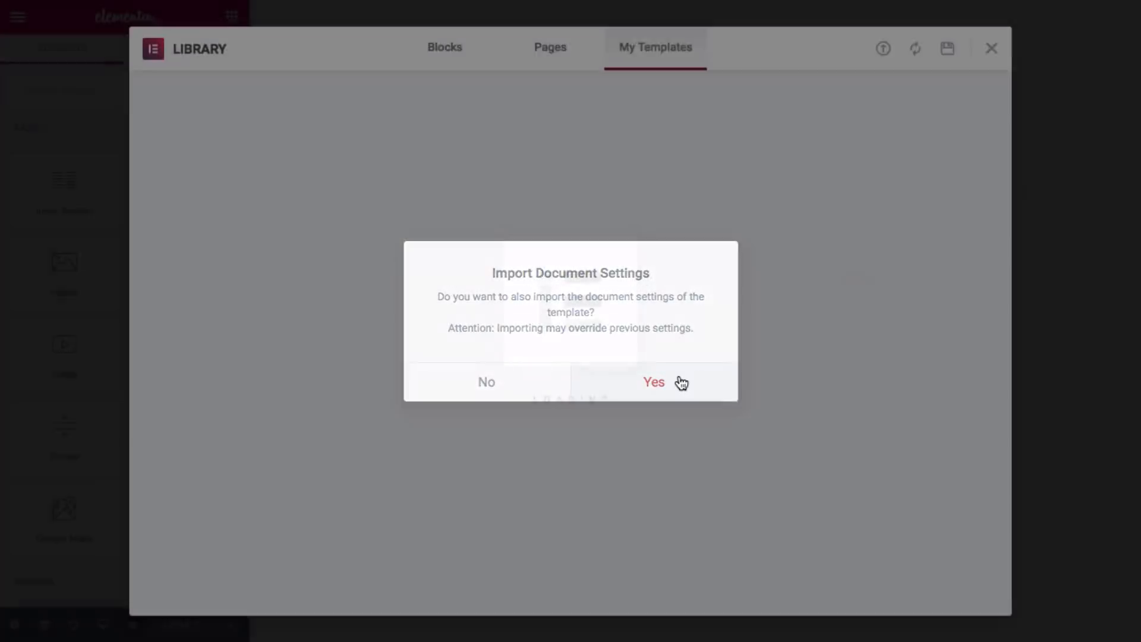
{"action": "left_click", "coordinate": [681, 383]}
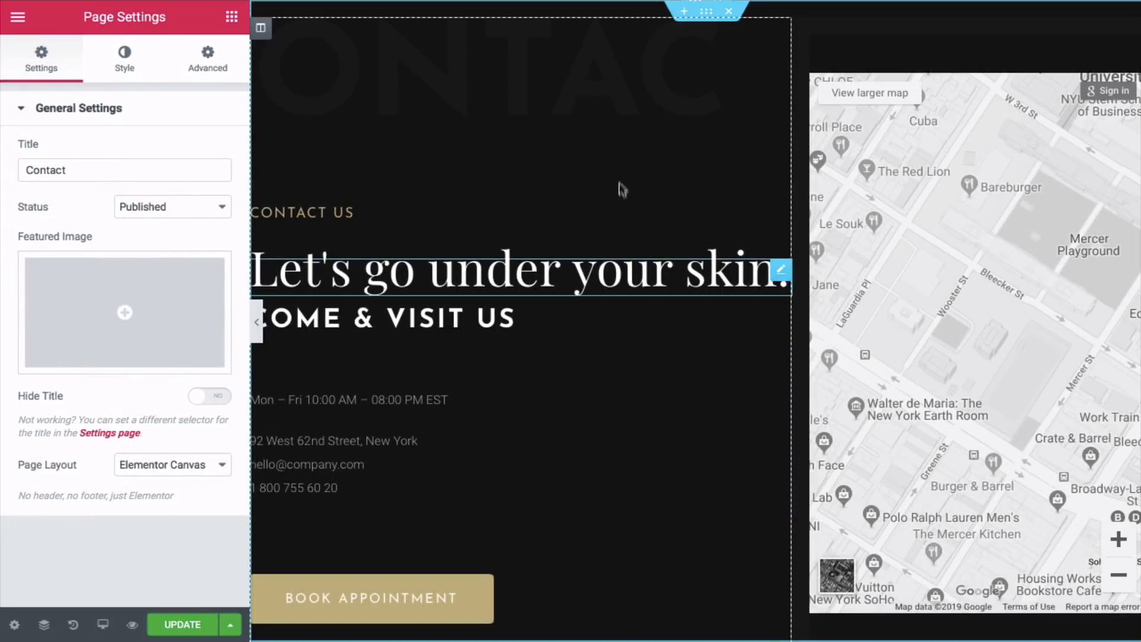
- Upload contact.jpg from the Your Website 2019 > Contact folder as the section's background image
{"action": "left_click", "coordinate": [709, 16]}
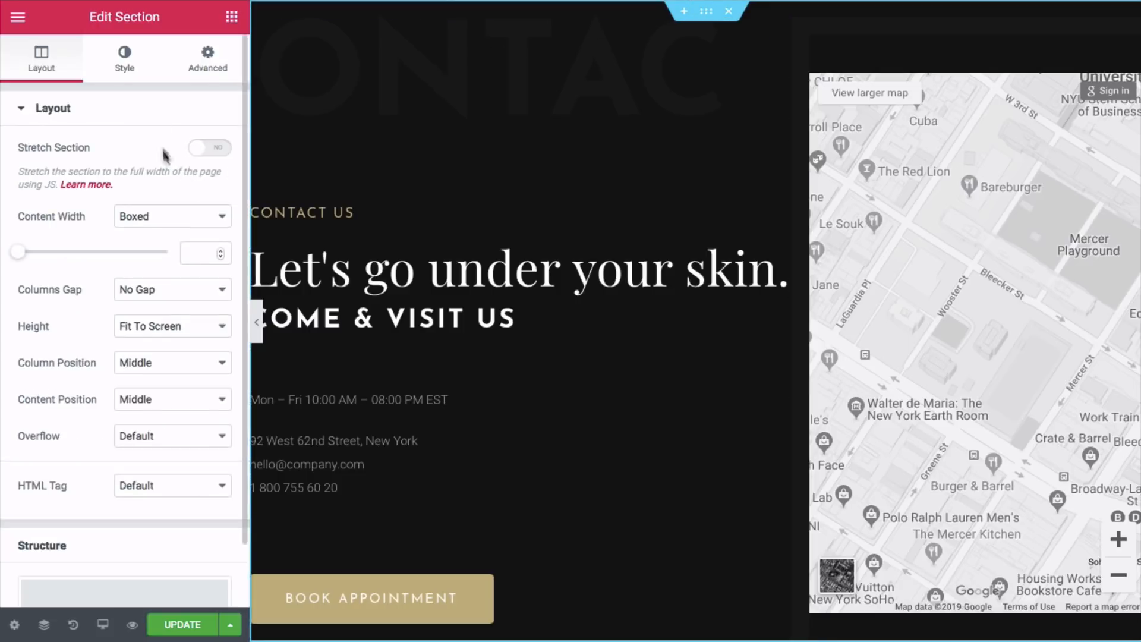
{"action": "left_click", "coordinate": [125, 65]}
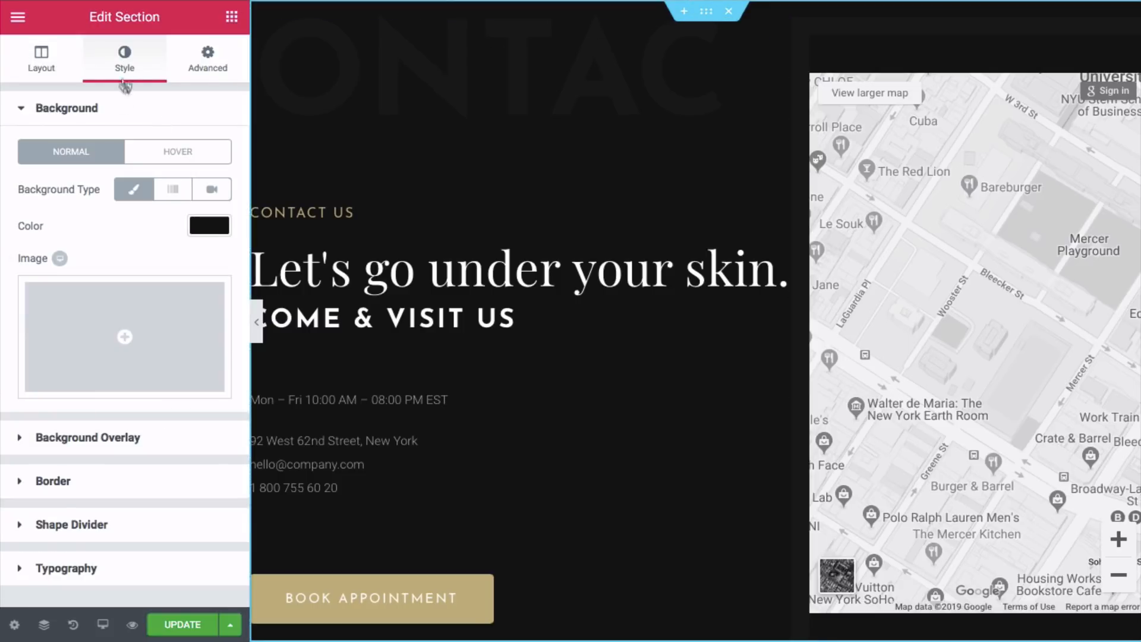
{"action": "left_click", "coordinate": [122, 346]}
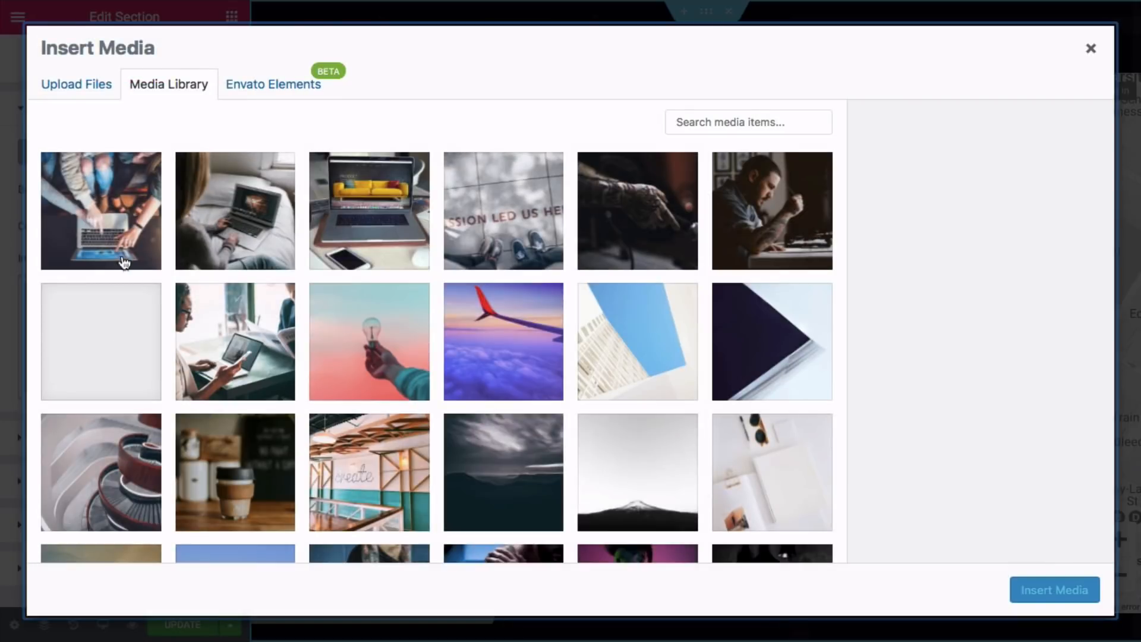
{"action": "left_click", "coordinate": [92, 97]}
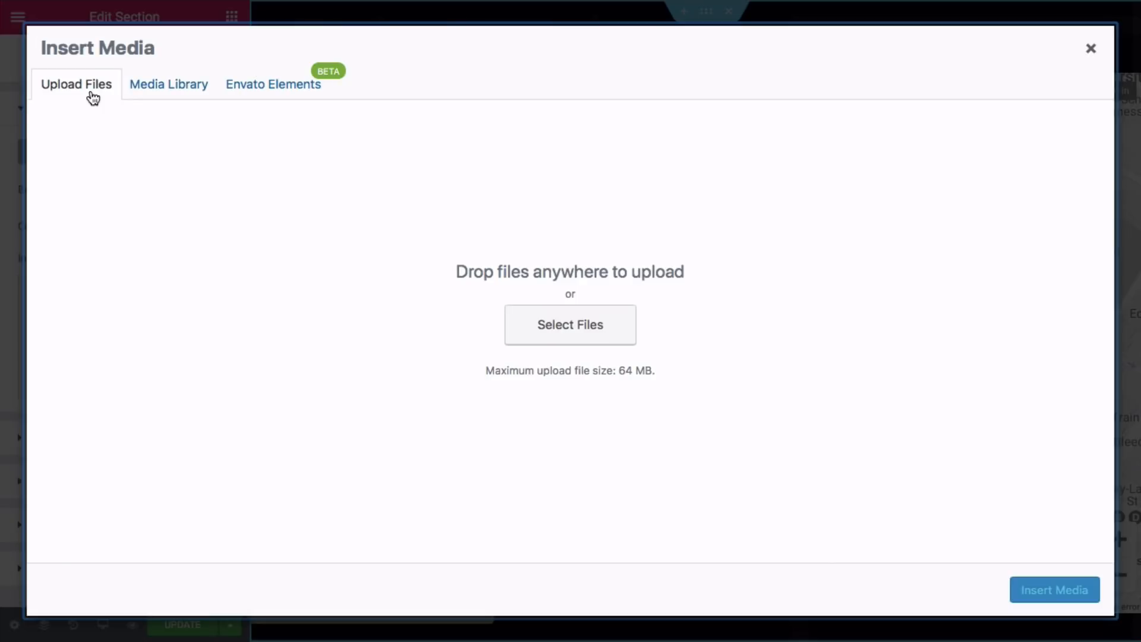
{"action": "left_click", "coordinate": [523, 320]}
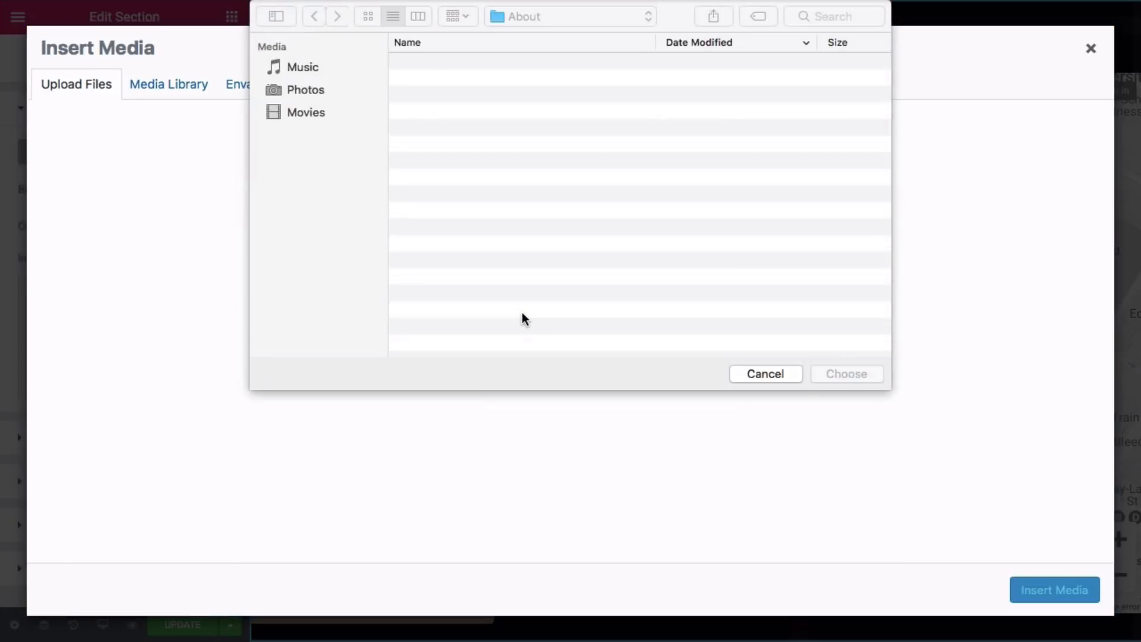
{"action": "left_click", "coordinate": [573, 17]}
{"action": "left_click", "coordinate": [583, 37]}
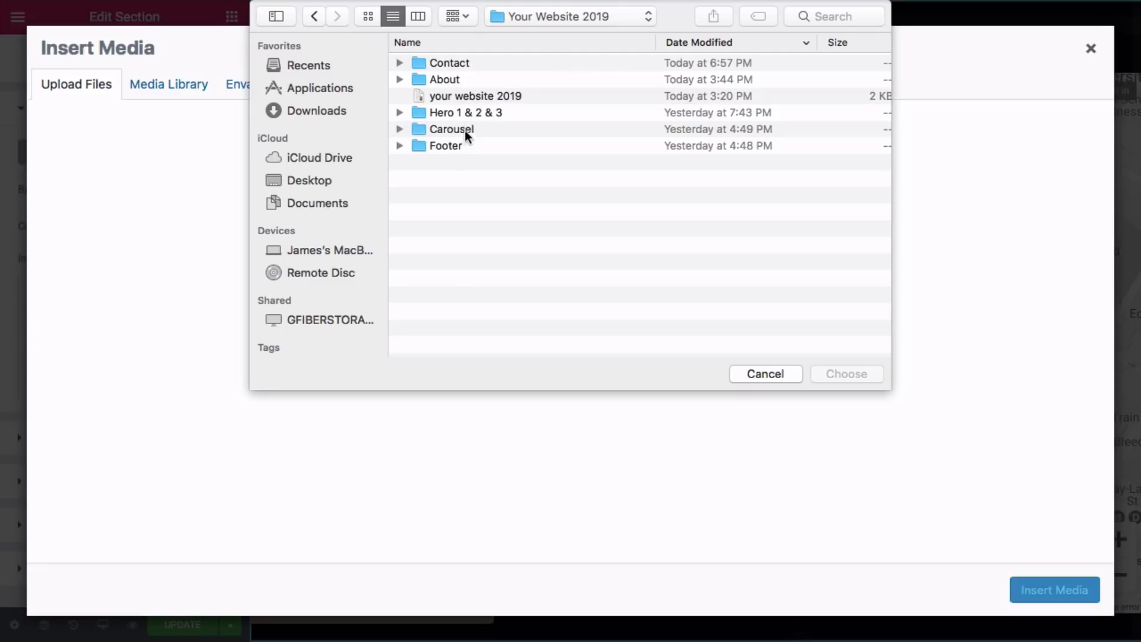
{"action": "left_click", "coordinate": [466, 66]}
{"action": "left_click", "coordinate": [840, 378]}
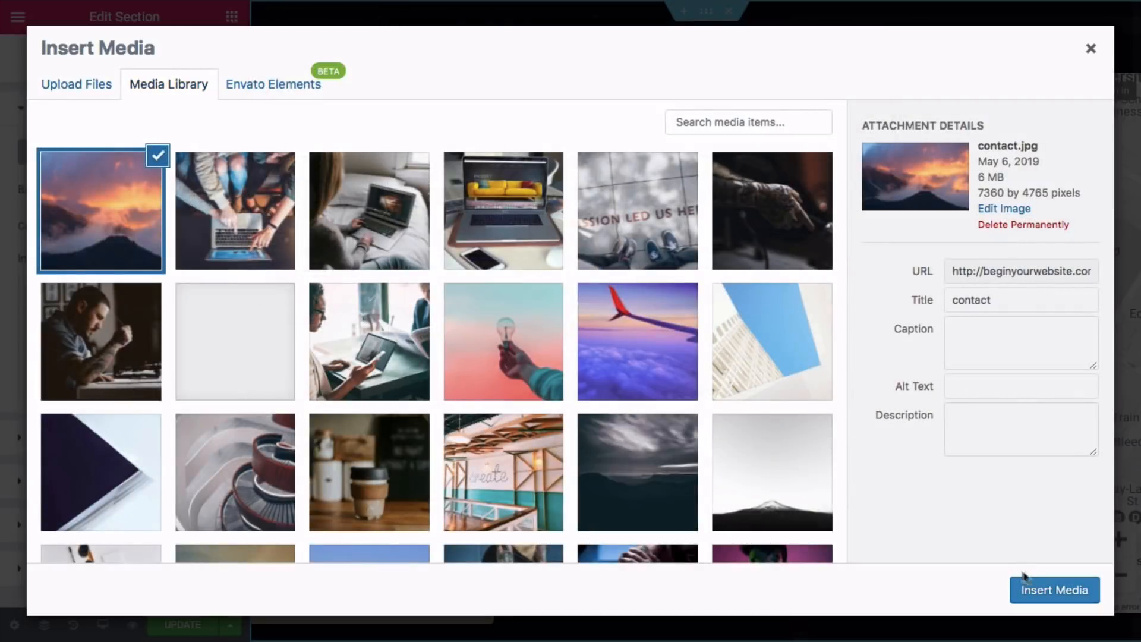
{"action": "left_click", "coordinate": [1032, 584]}
- Set the background image size to Cover and attachment to Fixed
{"action": "scroll", "coordinate": [581, 213], "scroll_direction": "down", "scroll_amount": 4}
{"action": "scroll", "coordinate": [580, 211], "scroll_direction": "up", "scroll_amount": 4}
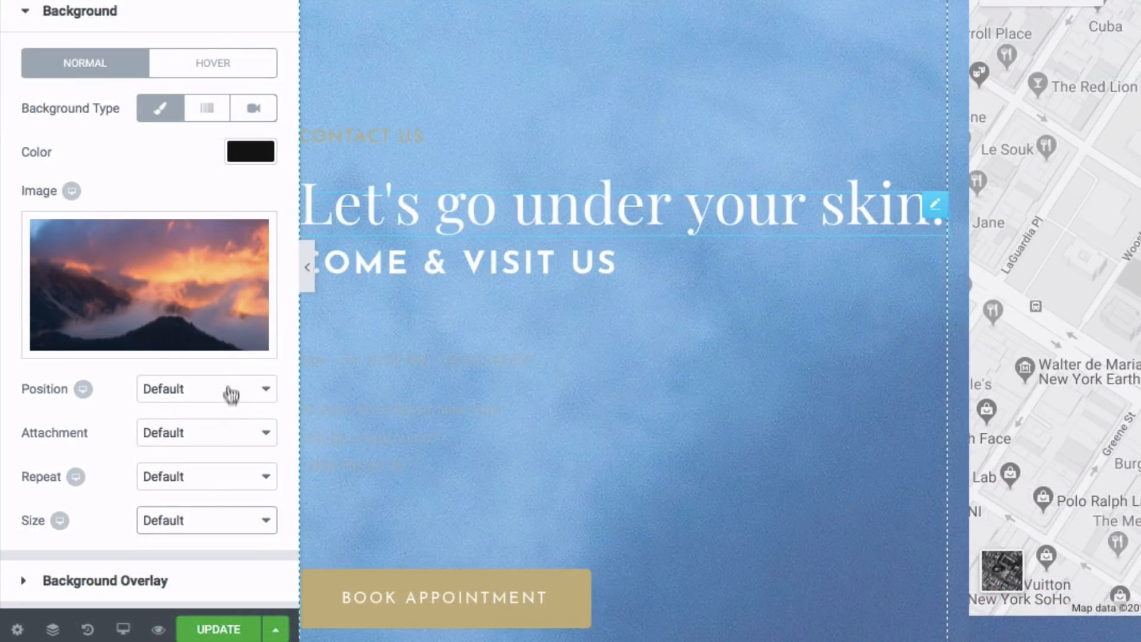
{"action": "left_click", "coordinate": [209, 516]}
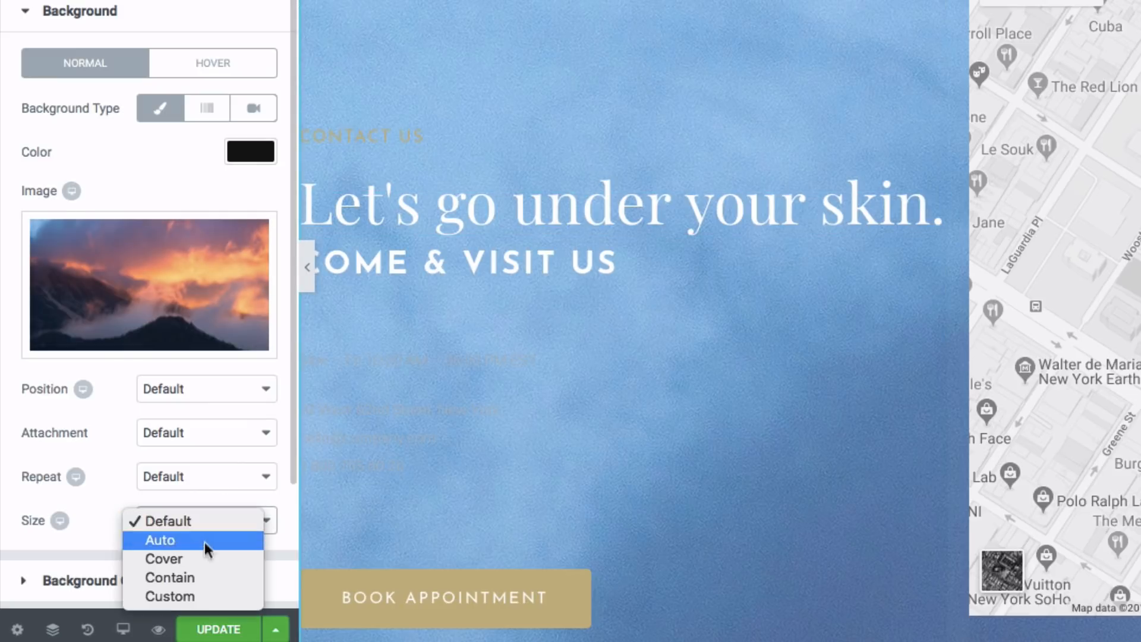
{"action": "left_click", "coordinate": [212, 565]}
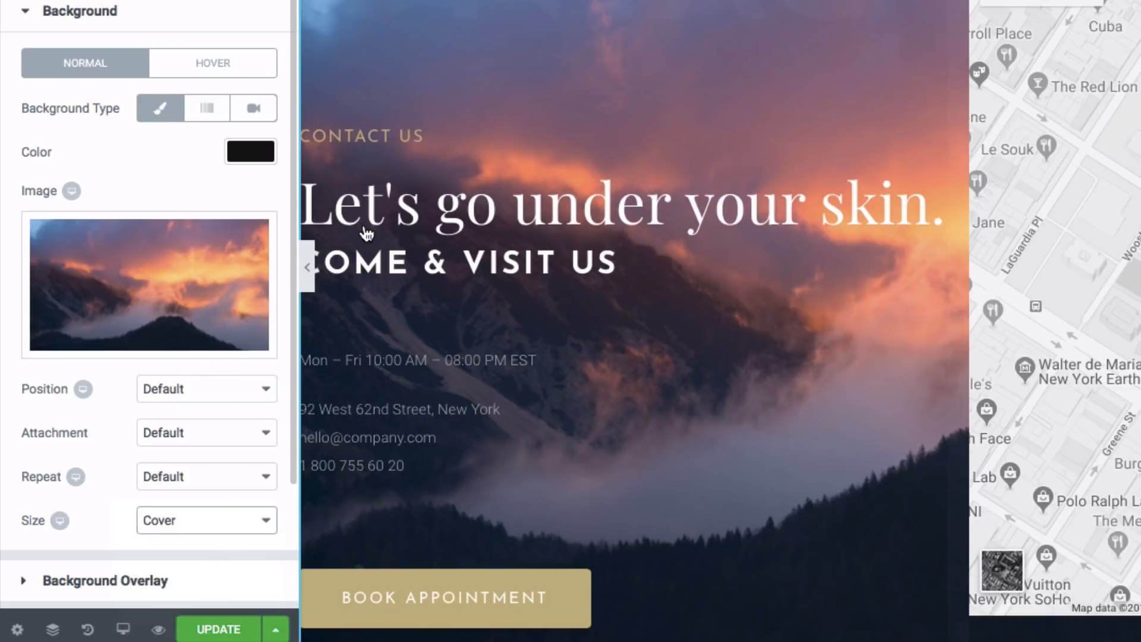
{"action": "mouse_move", "coordinate": [227, 222]}
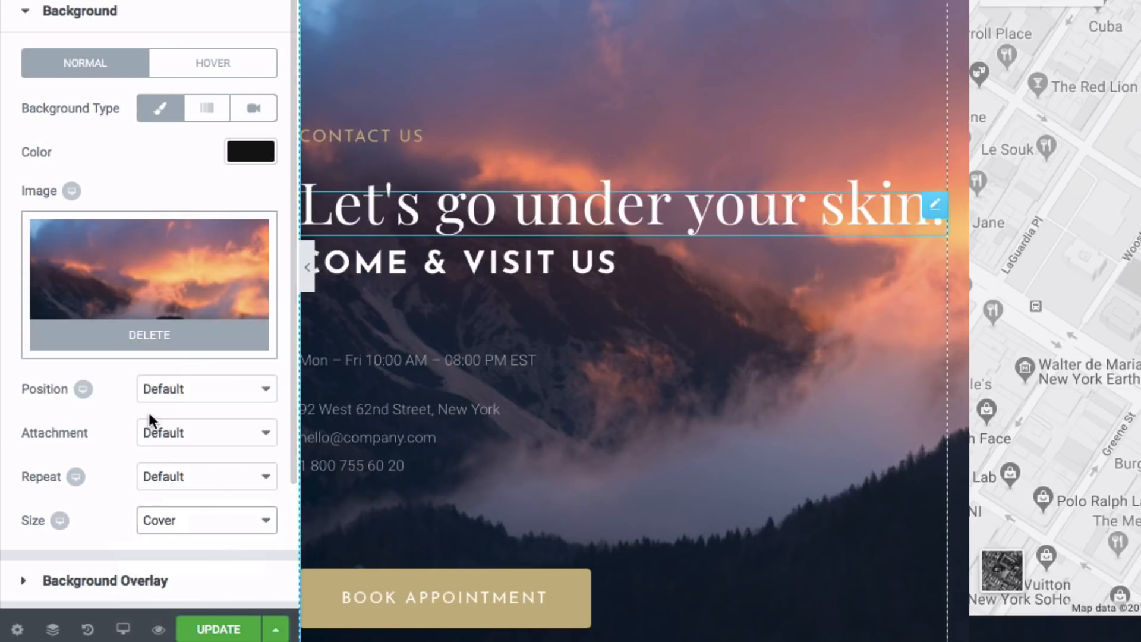
{"action": "left_click", "coordinate": [186, 428]}
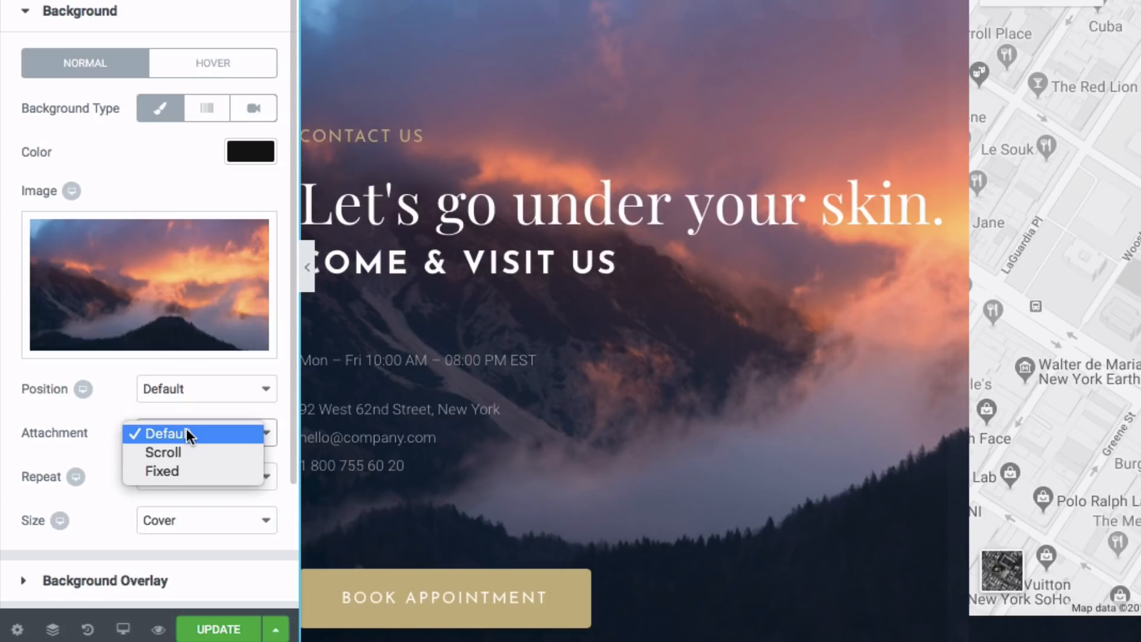
{"action": "left_click", "coordinate": [187, 466]}
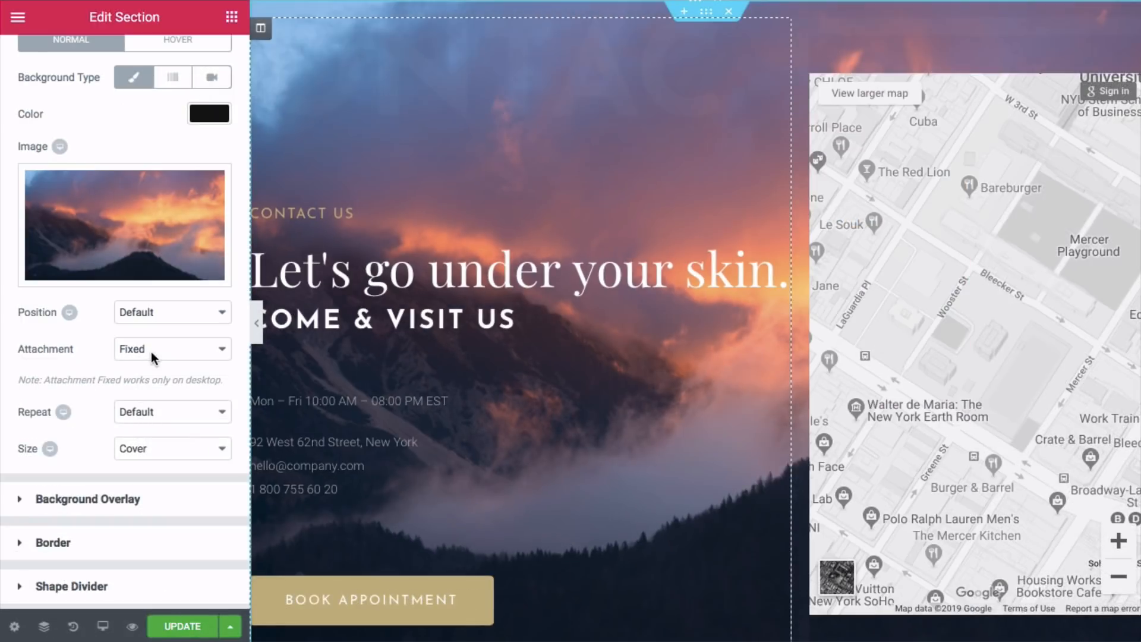
- Add a Classic background overlay in black with opacity around 0.5
{"action": "left_click", "coordinate": [83, 503]}
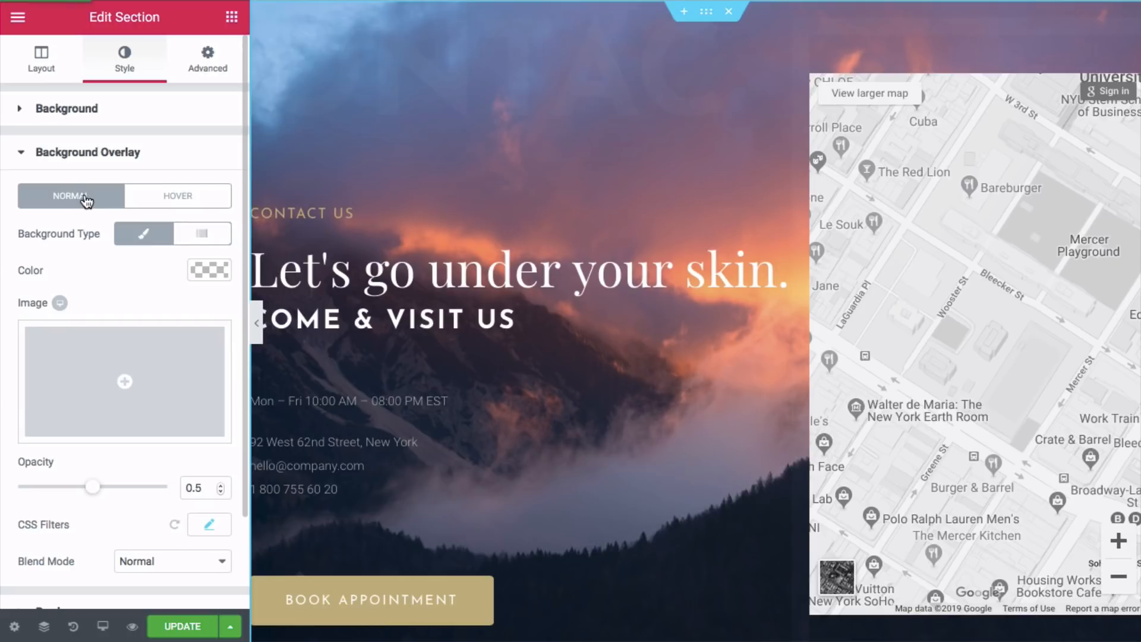
{"action": "left_click", "coordinate": [141, 240]}
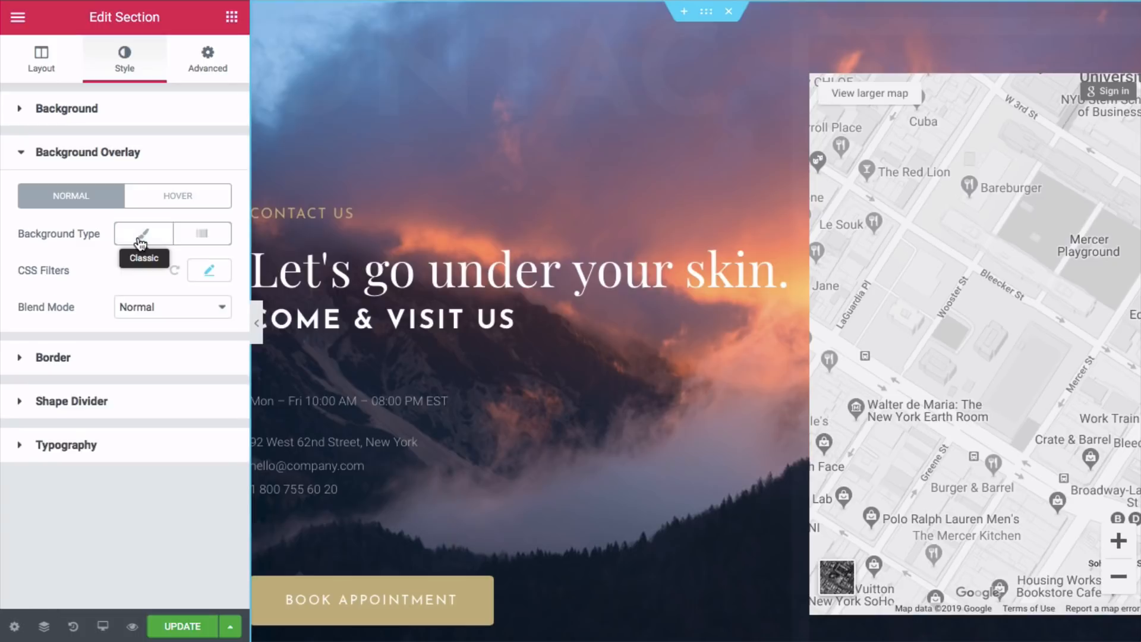
{"action": "left_click", "coordinate": [141, 241]}
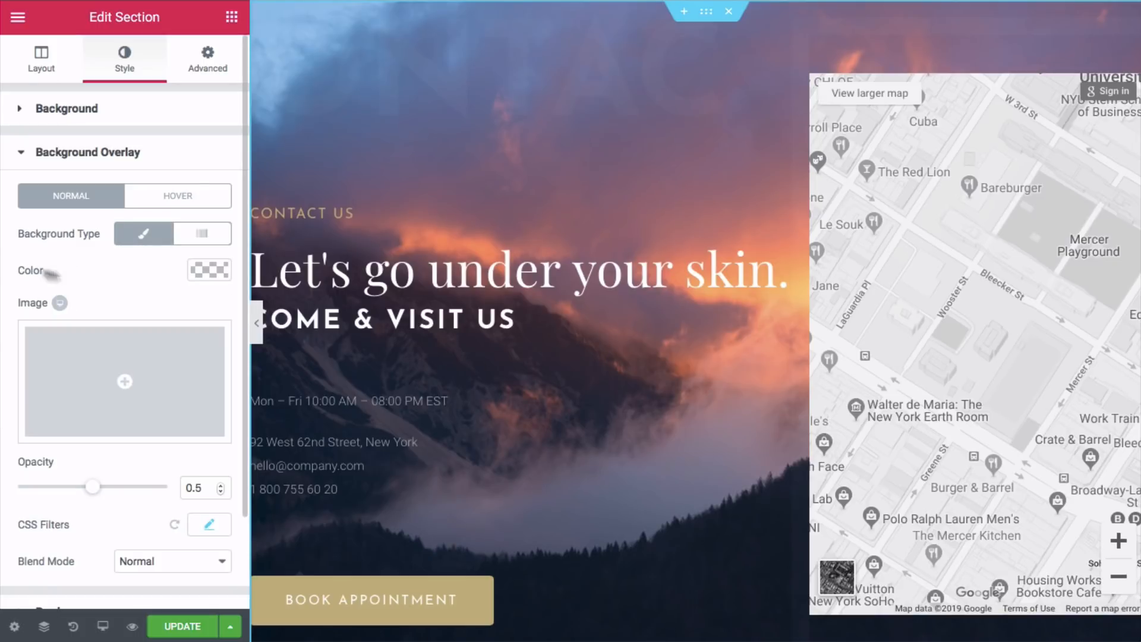
{"action": "left_click", "coordinate": [208, 270]}
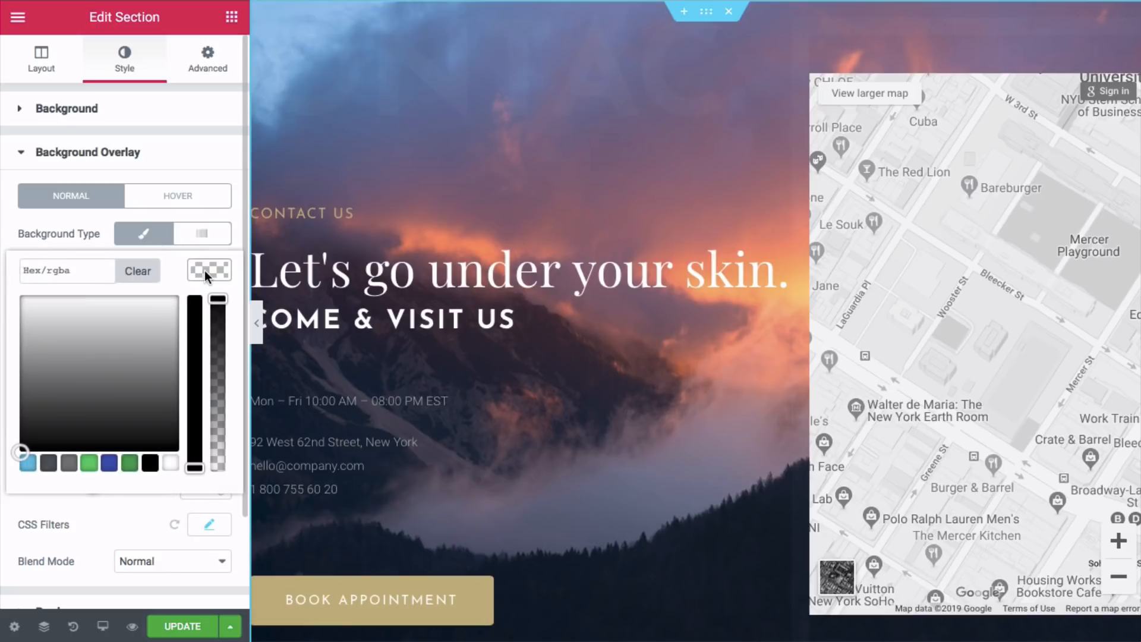
{"action": "left_click", "coordinate": [151, 463]}
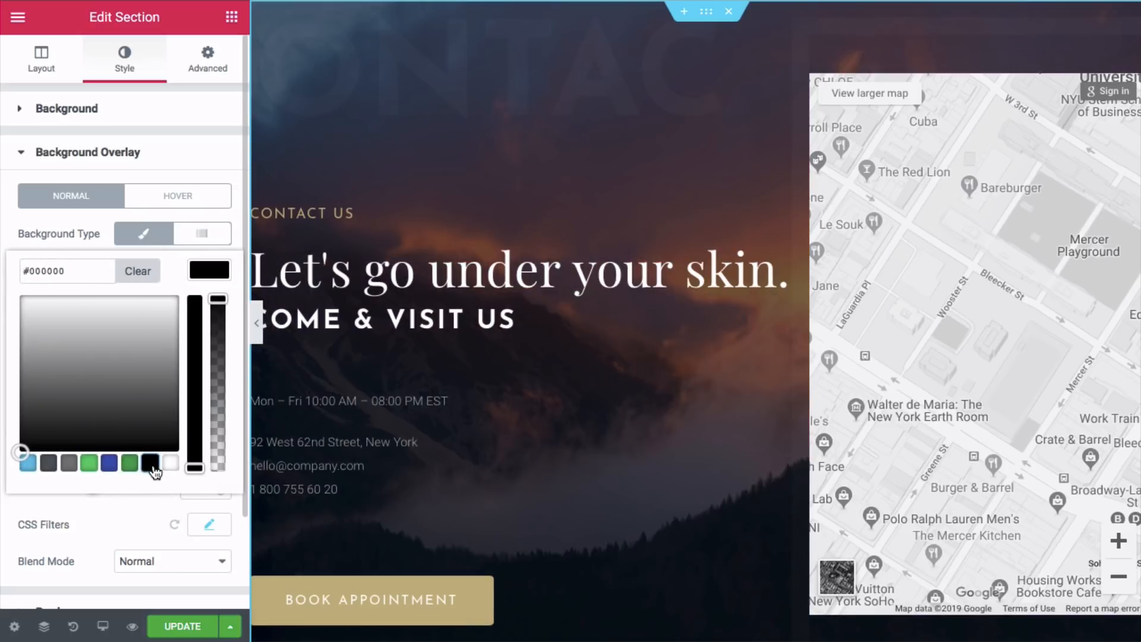
{"action": "scroll", "coordinate": [105, 486], "scroll_direction": "down", "scroll_amount": 3}
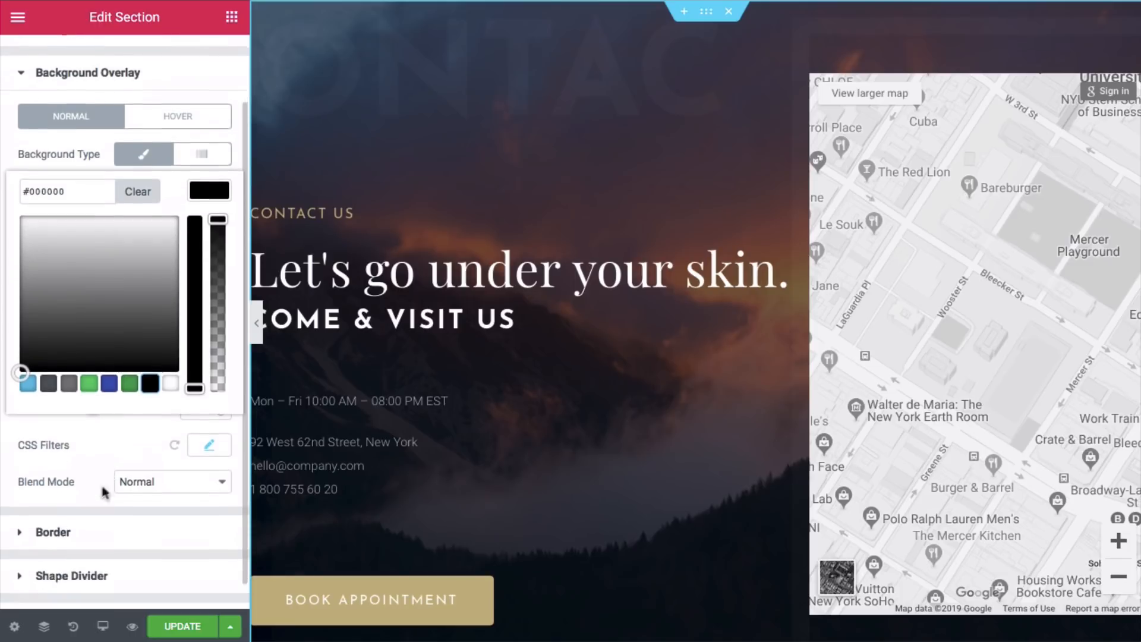
{"action": "left_click", "coordinate": [102, 434]}
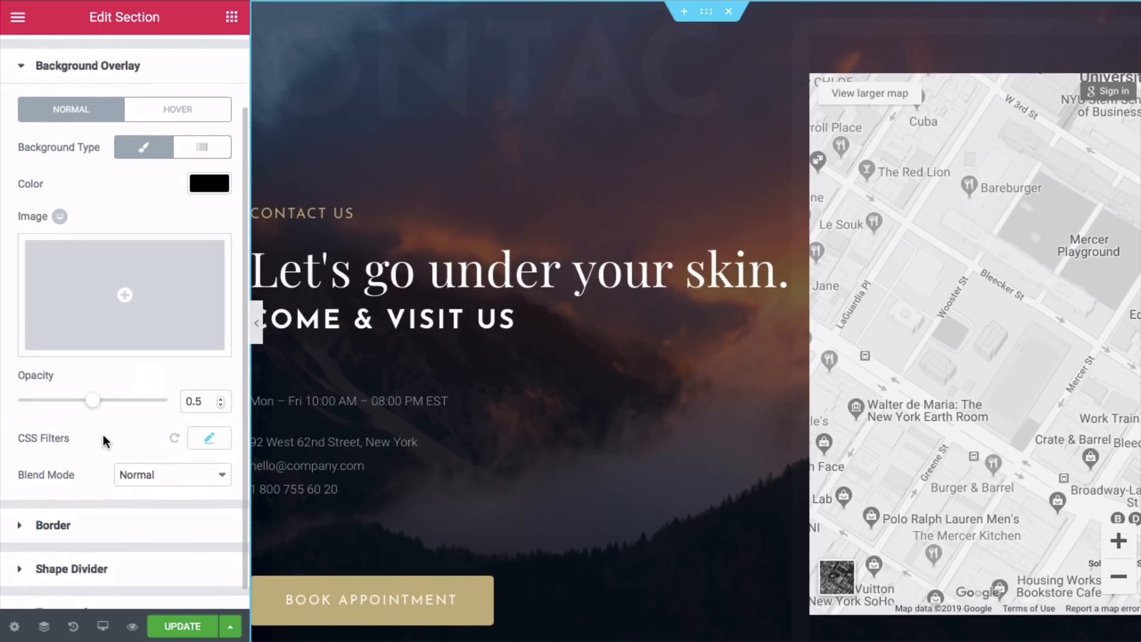
{"action": "left_click_drag", "start_coordinate": [95, 403], "coordinate": [124, 408]}
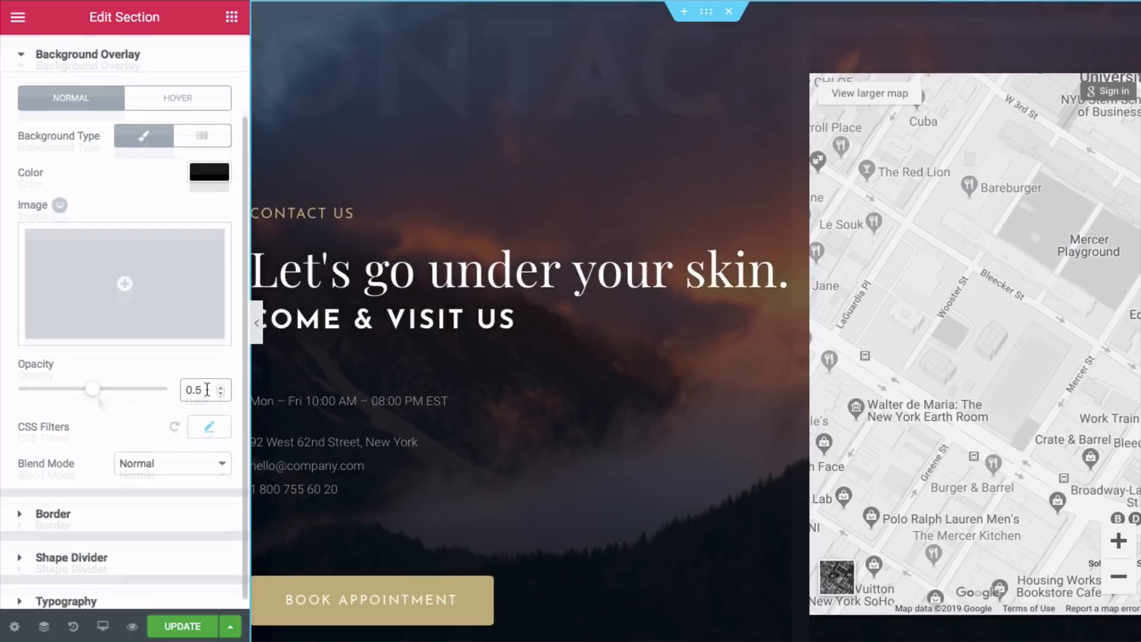
{"action": "scroll", "coordinate": [400, 395], "scroll_direction": "down", "scroll_amount": 4}
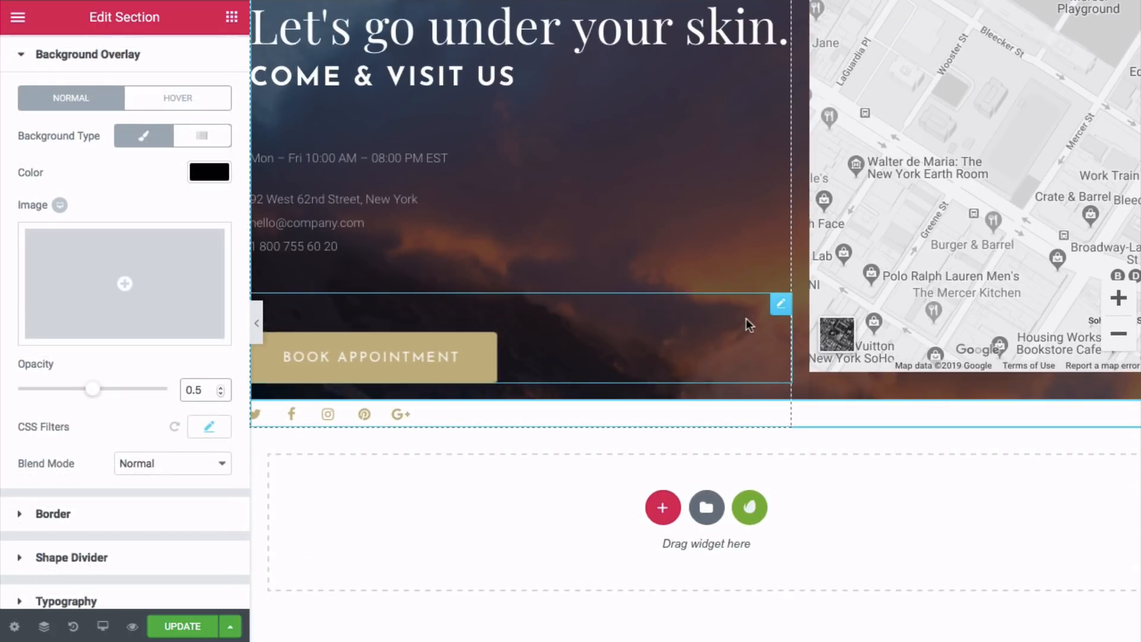
- Delete the Book Appointment button and select the social icons for editing
{"action": "right_click", "coordinate": [781, 309]}
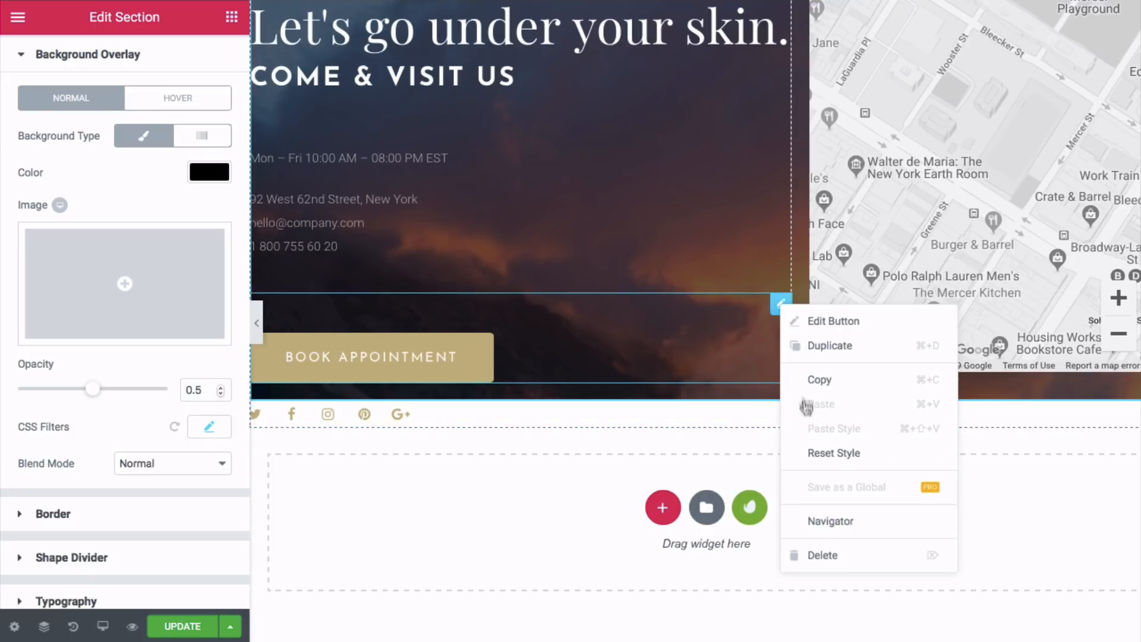
{"action": "left_click", "coordinate": [823, 556]}
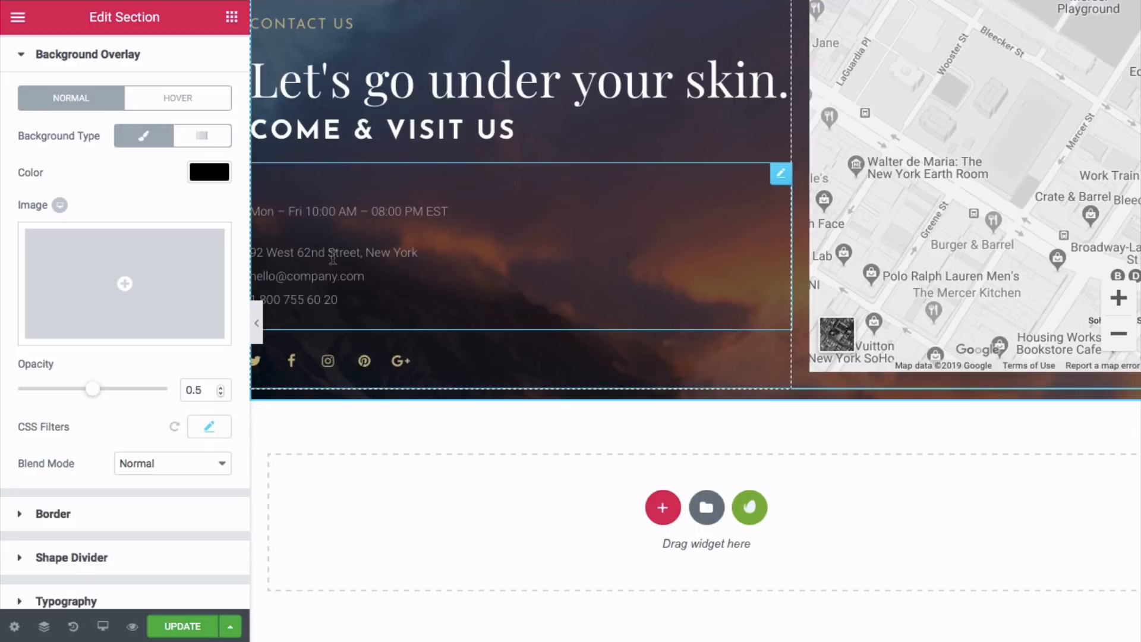
{"action": "left_click", "coordinate": [411, 364]}
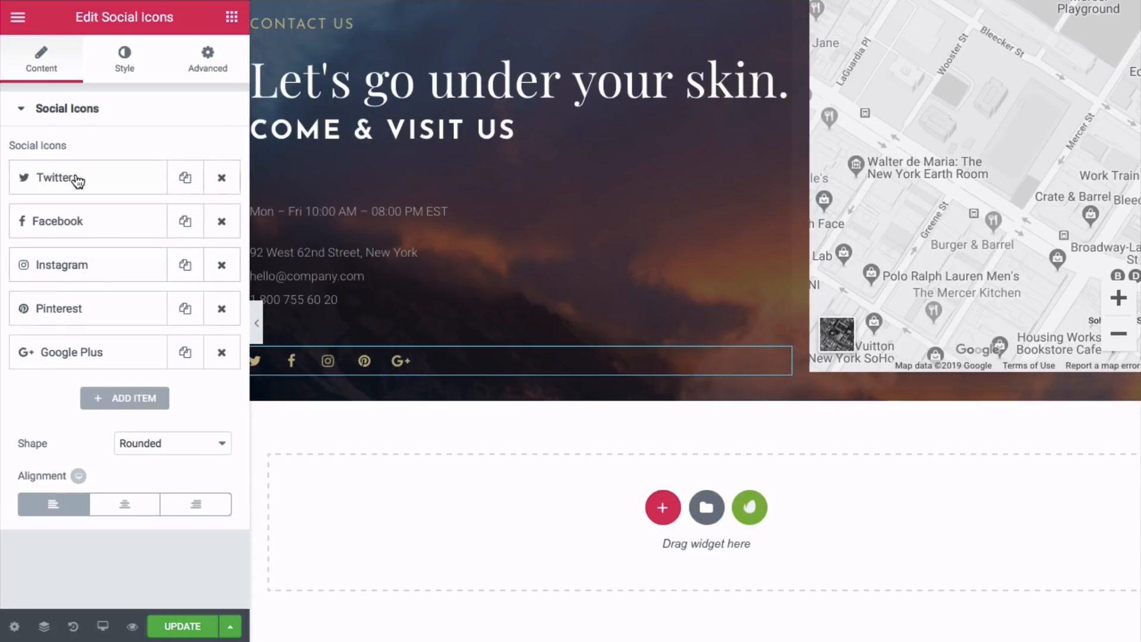
{"action": "mouse_move", "coordinate": [119, 222]}
{"action": "left_mouse_down"}
{"action": "mouse_move", "coordinate": [117, 170]}
{"action": "mouse_move", "coordinate": [113, 229]}
{"action": "mouse_move", "coordinate": [117, 216]}
{"action": "left_mouse_up"}
{"action": "left_click", "coordinate": [132, 187]}
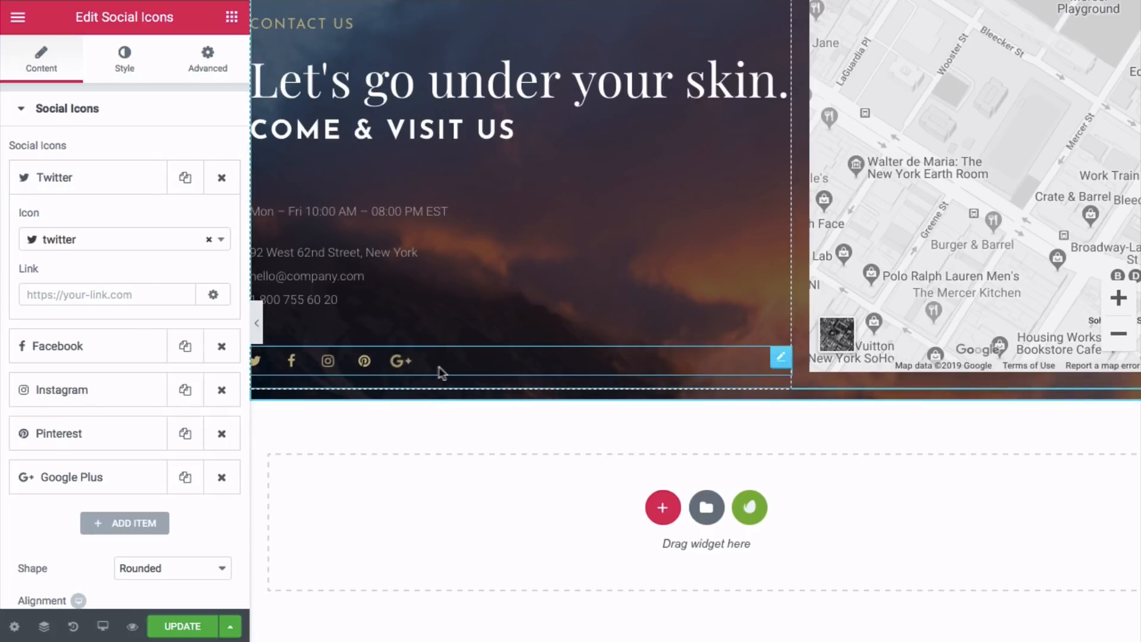
- Set the social icons' secondary colour to orange #dd9933
{"action": "left_click", "coordinate": [124, 69]}
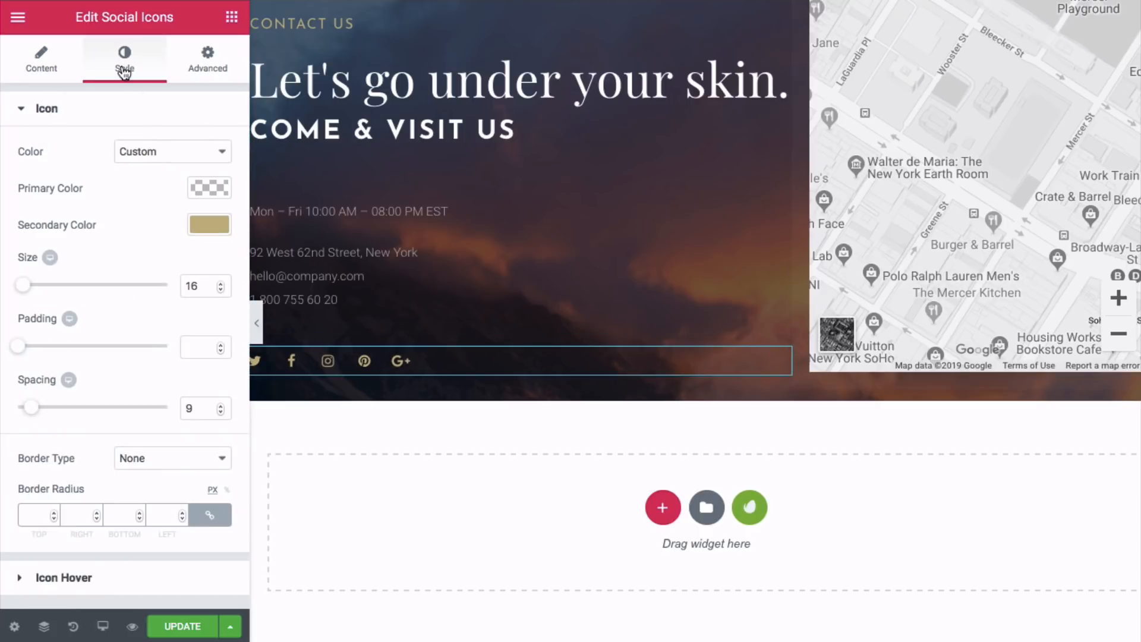
{"action": "left_click", "coordinate": [202, 226]}
{"action": "double_click", "coordinate": [72, 225]}
{"action": "right_click", "coordinate": [72, 225]}
{"action": "left_click", "coordinate": [107, 311]}
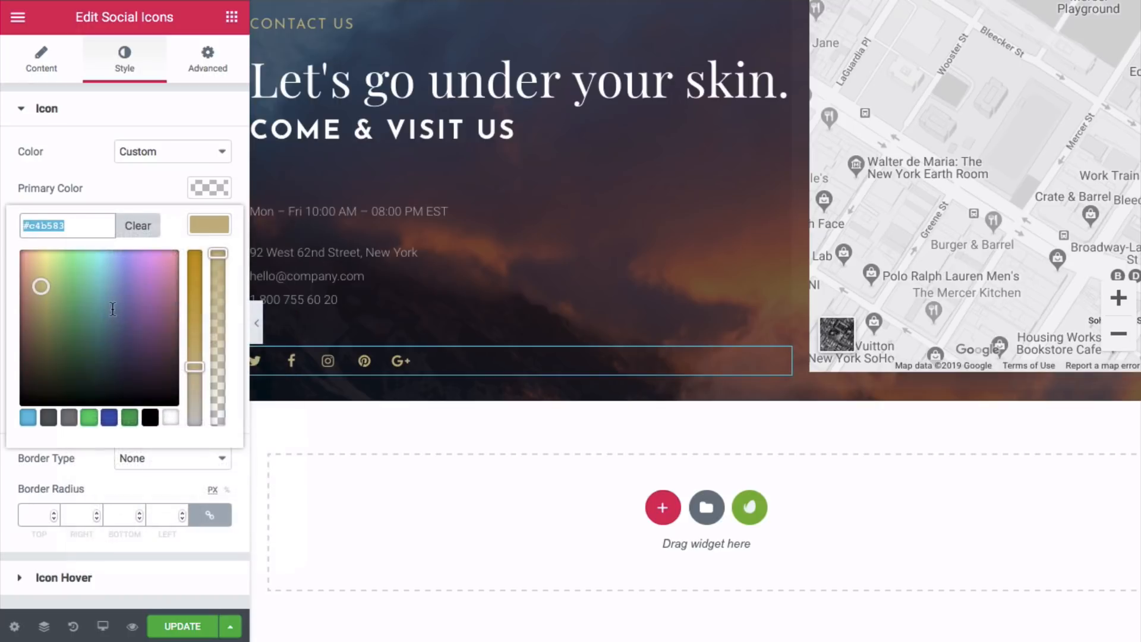
{"action": "left_click", "coordinate": [183, 476]}
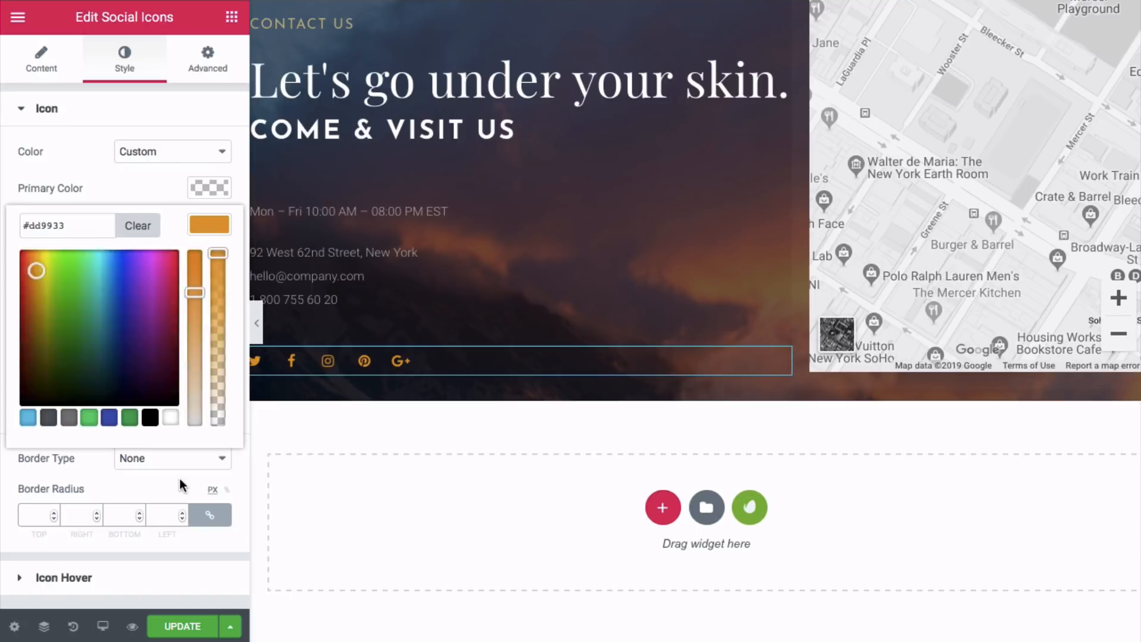
- Change the CONTACT US label's text colour to the same orange #dd9933
{"action": "scroll", "coordinate": [332, 149], "scroll_direction": "up", "scroll_amount": 3}
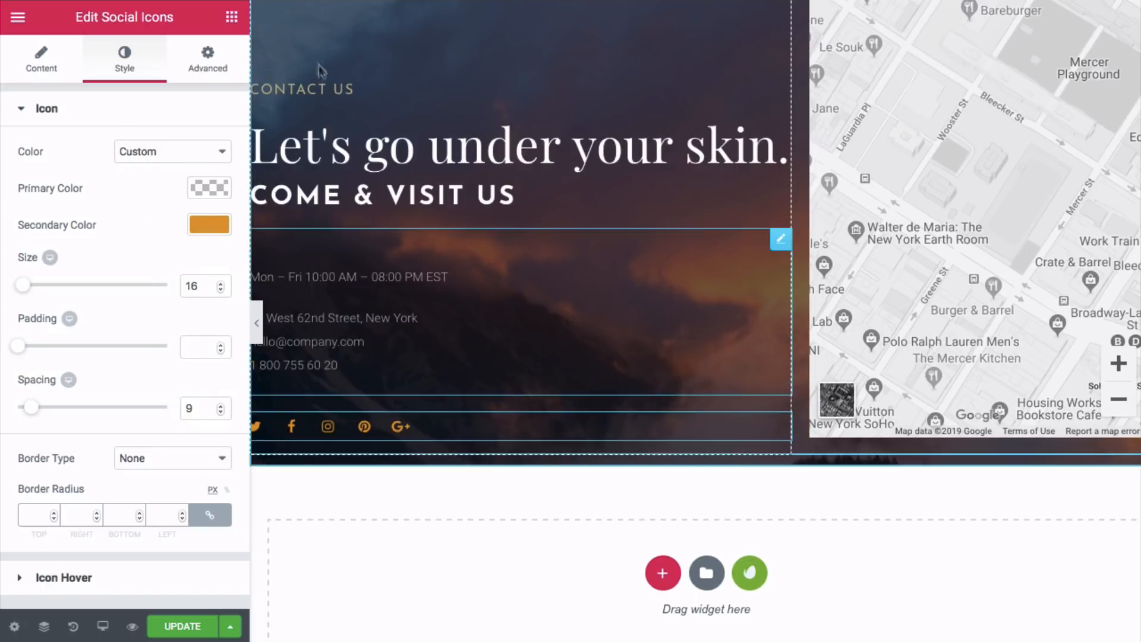
{"action": "left_click", "coordinate": [325, 135]}
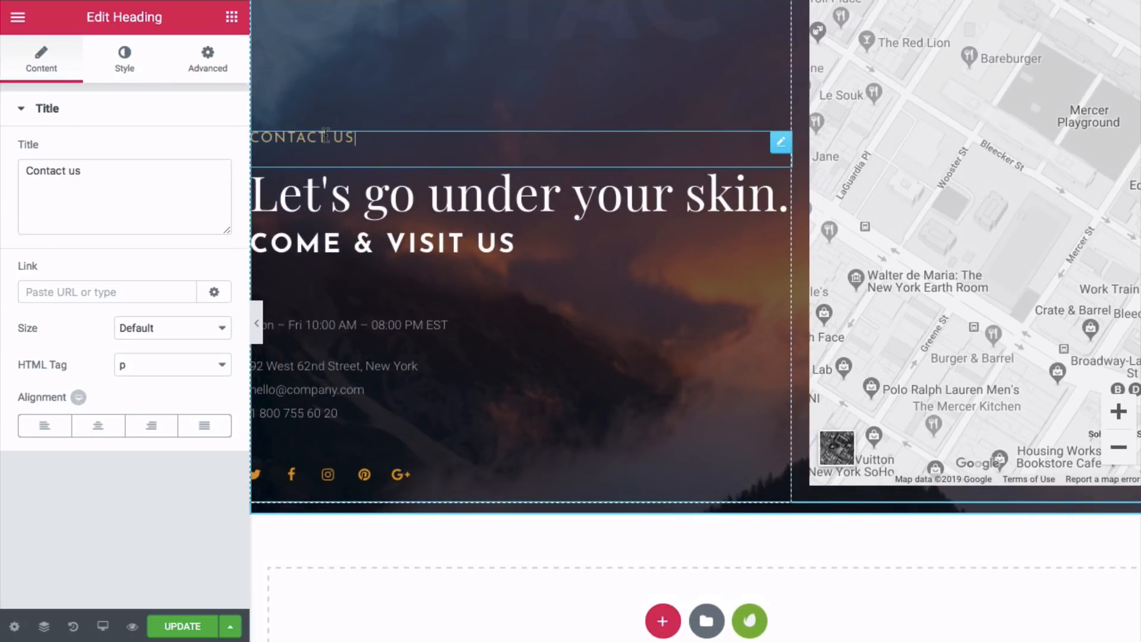
{"action": "left_click", "coordinate": [136, 68]}
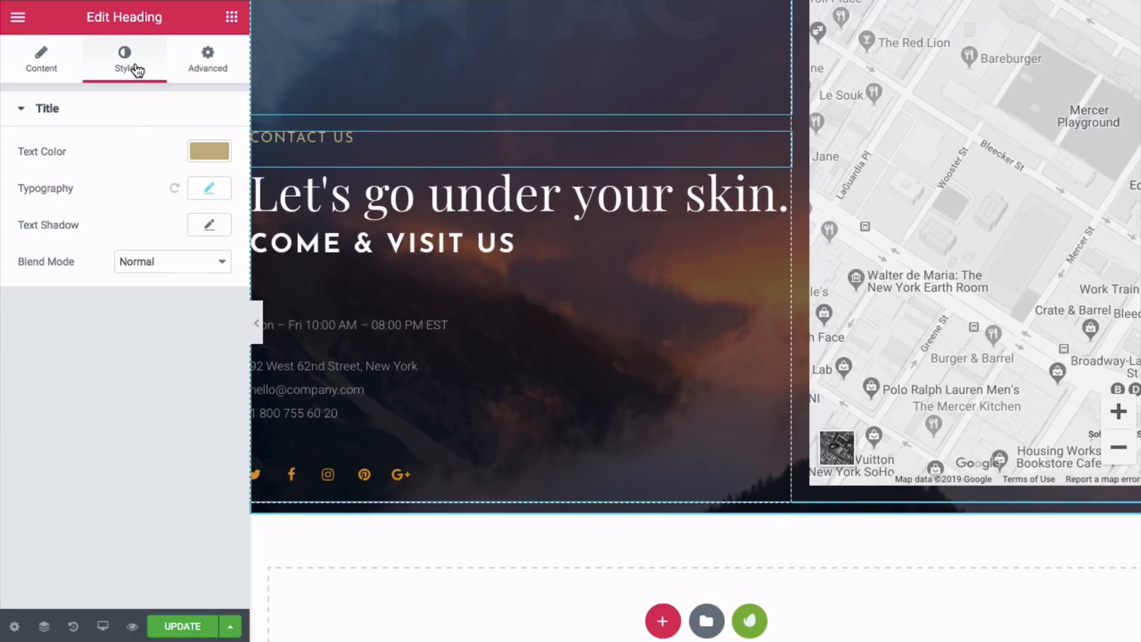
{"action": "left_click", "coordinate": [208, 152]}
{"action": "double_click", "coordinate": [76, 155]}
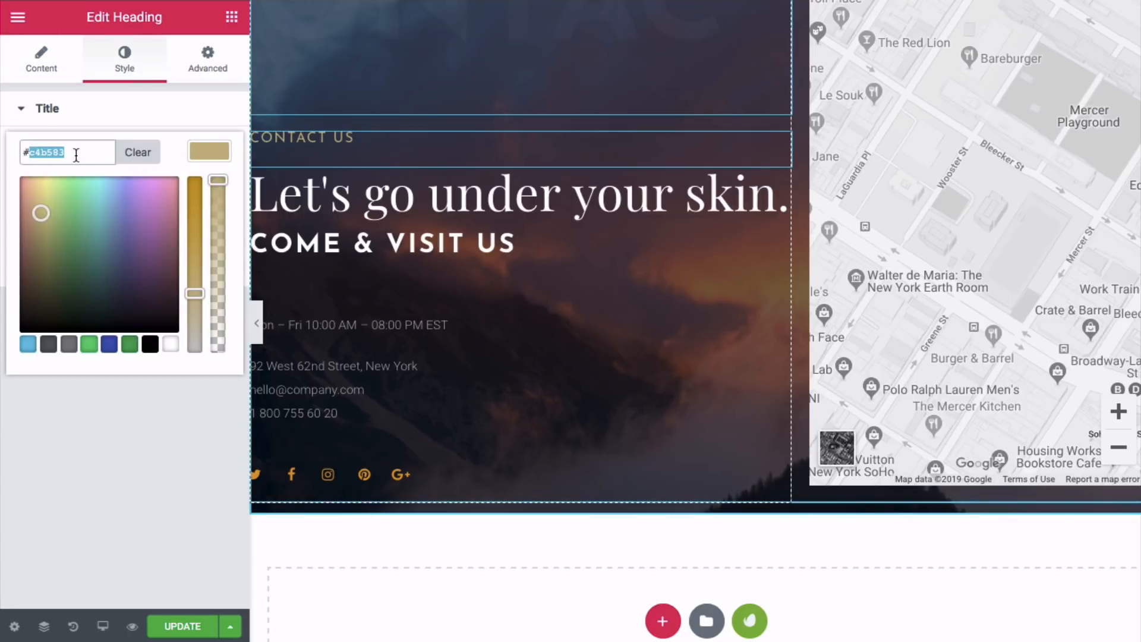
{"action": "right_click", "coordinate": [76, 154]}
{"action": "left_click", "coordinate": [124, 233]}
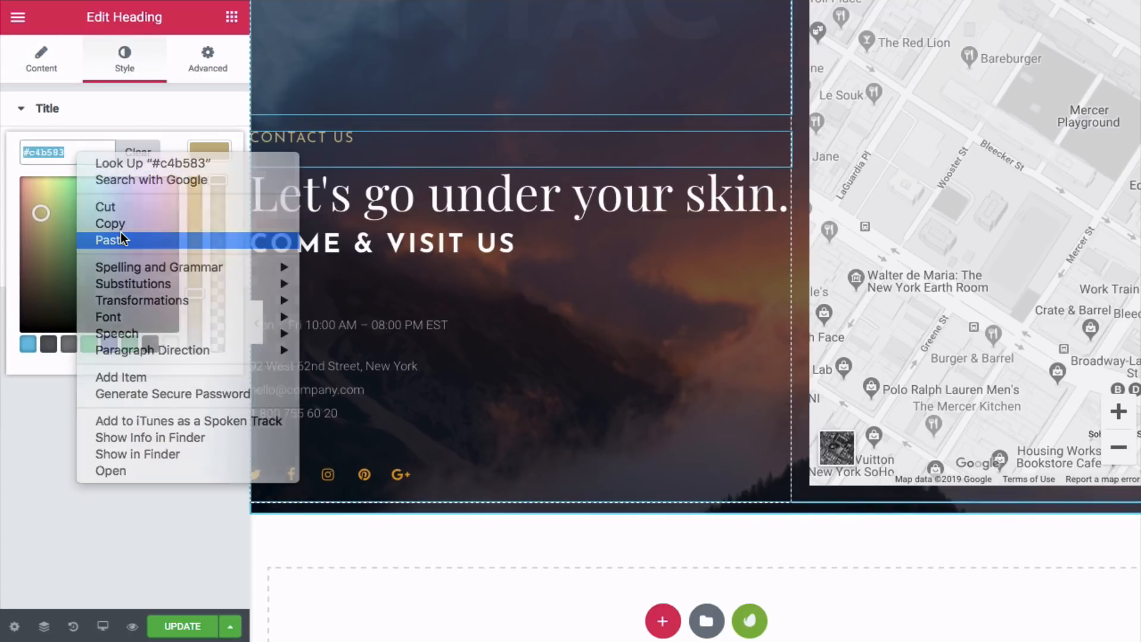
{"action": "left_click", "coordinate": [131, 423]}
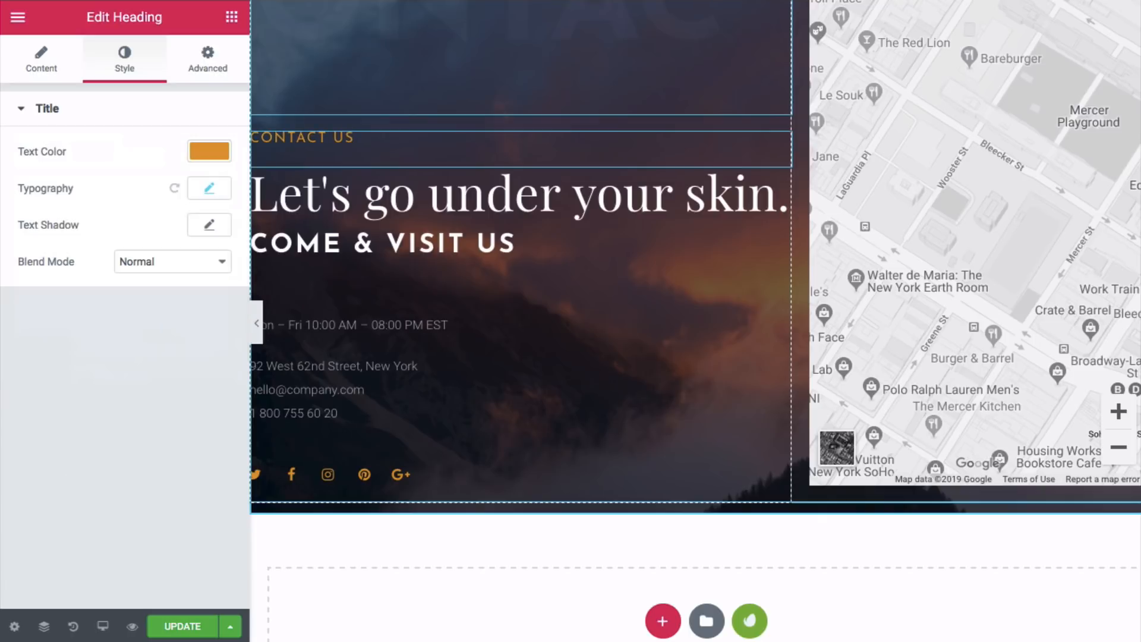
{"action": "scroll", "coordinate": [460, 283], "scroll_direction": "up", "scroll_amount": 2}
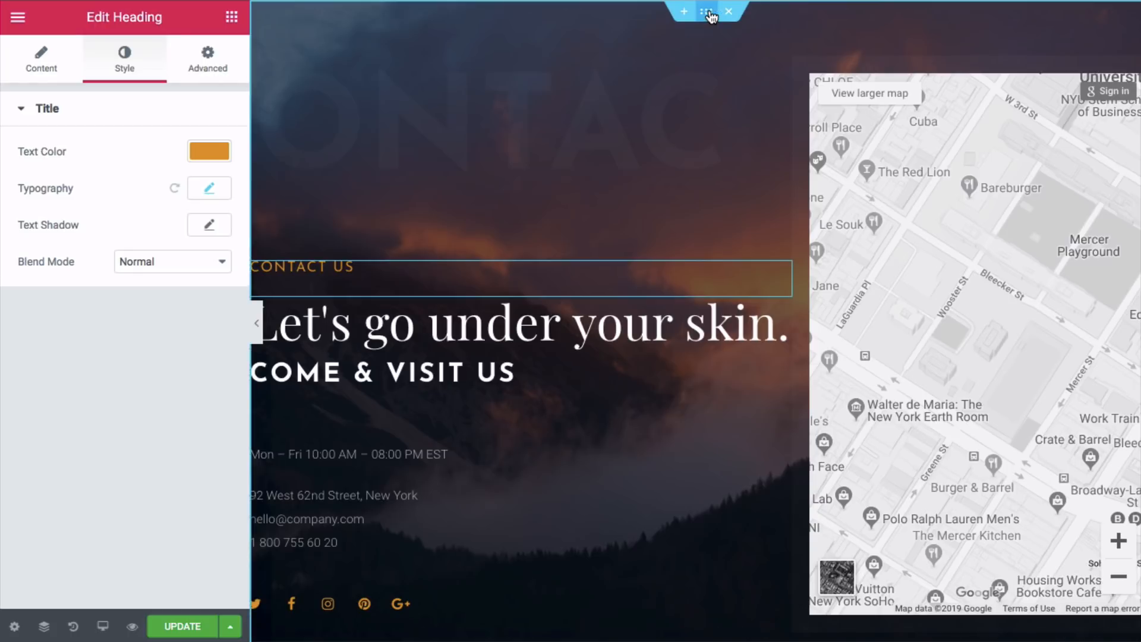
- Set the section's Motion Effects entrance animation to Fade In with Slow duration
{"action": "left_click", "coordinate": [710, 14]}
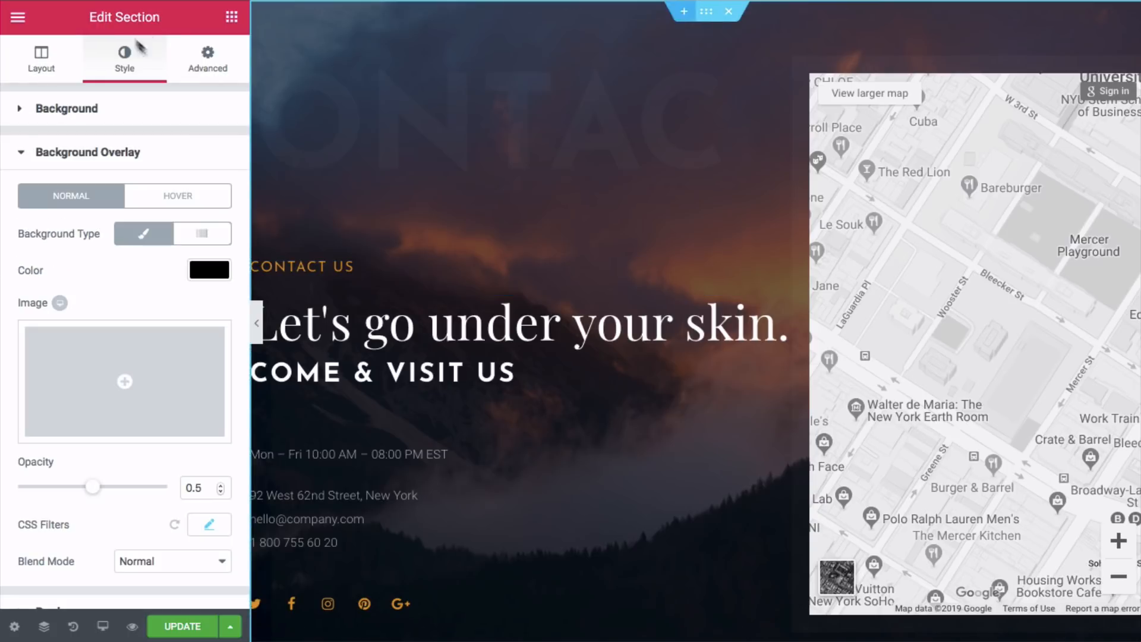
{"action": "left_click", "coordinate": [208, 61]}
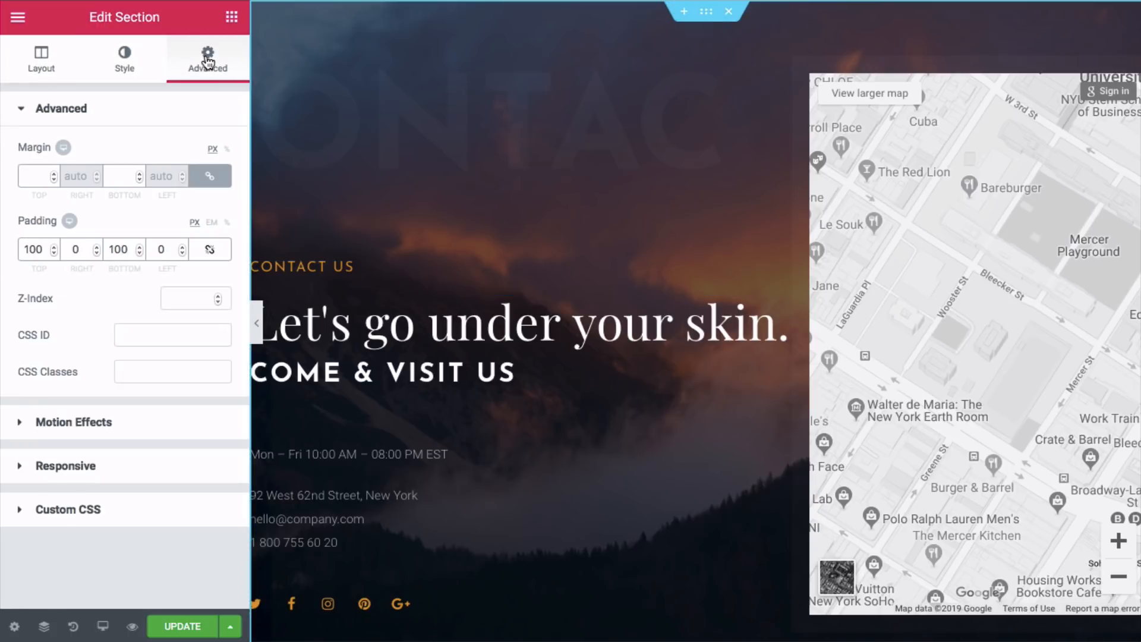
{"action": "left_click", "coordinate": [69, 423]}
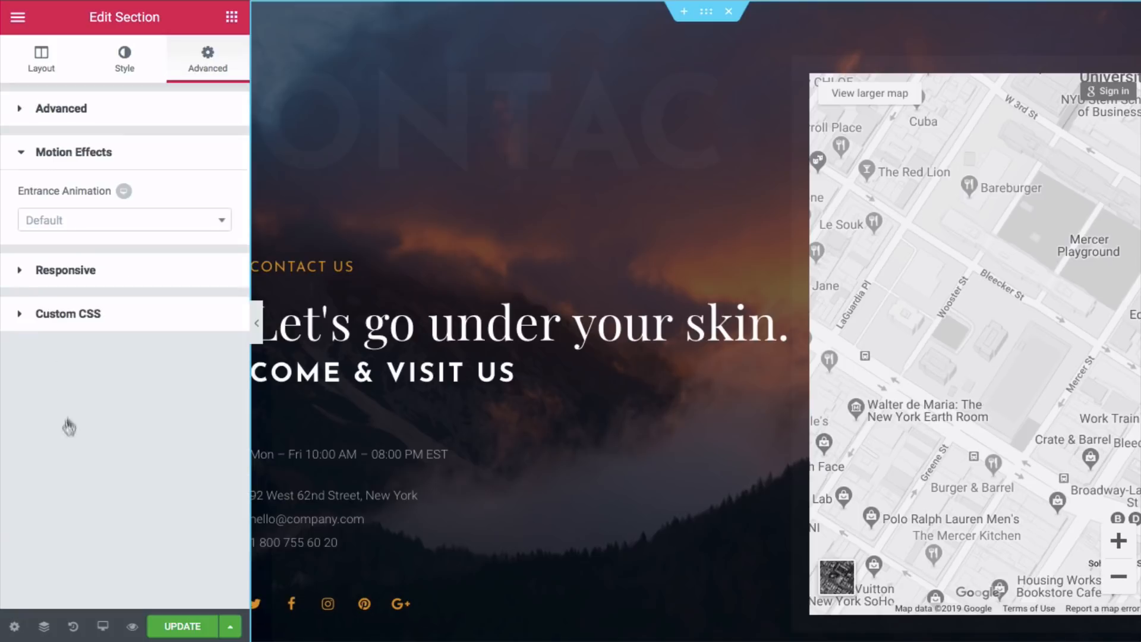
{"action": "left_click", "coordinate": [73, 226]}
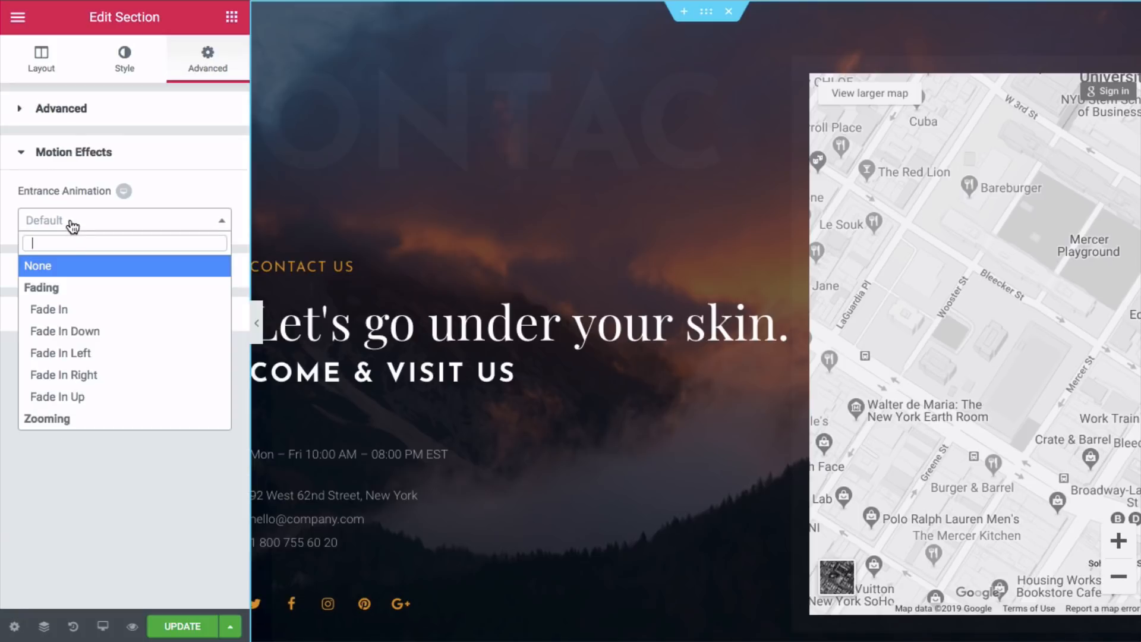
{"action": "left_click", "coordinate": [63, 308]}
{"action": "left_click", "coordinate": [187, 266]}
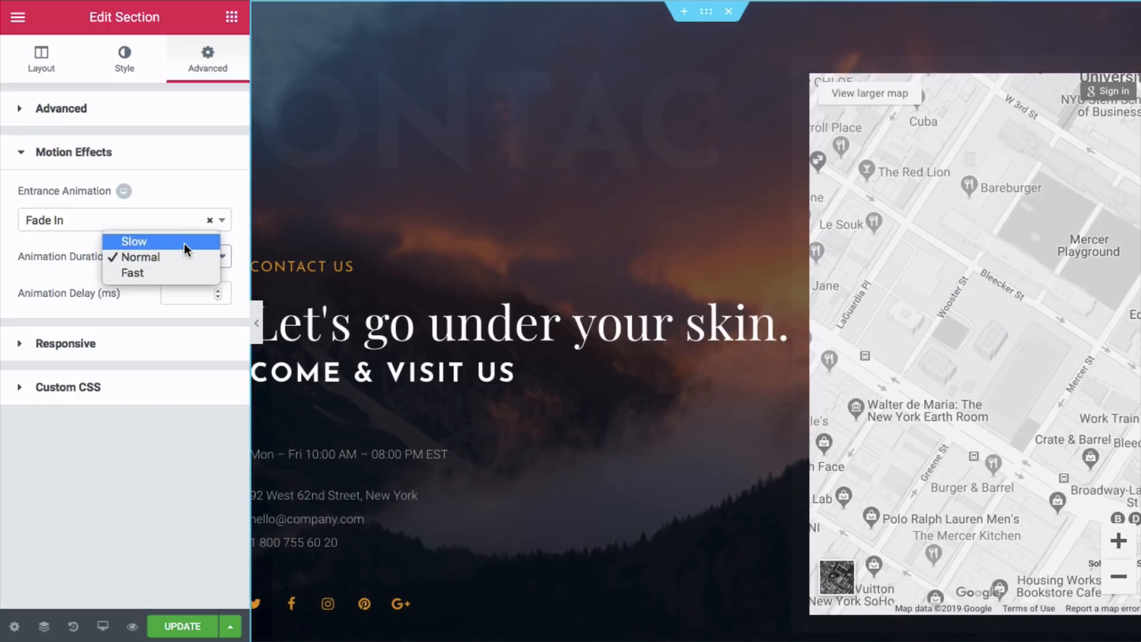
{"action": "left_click", "coordinate": [184, 244]}
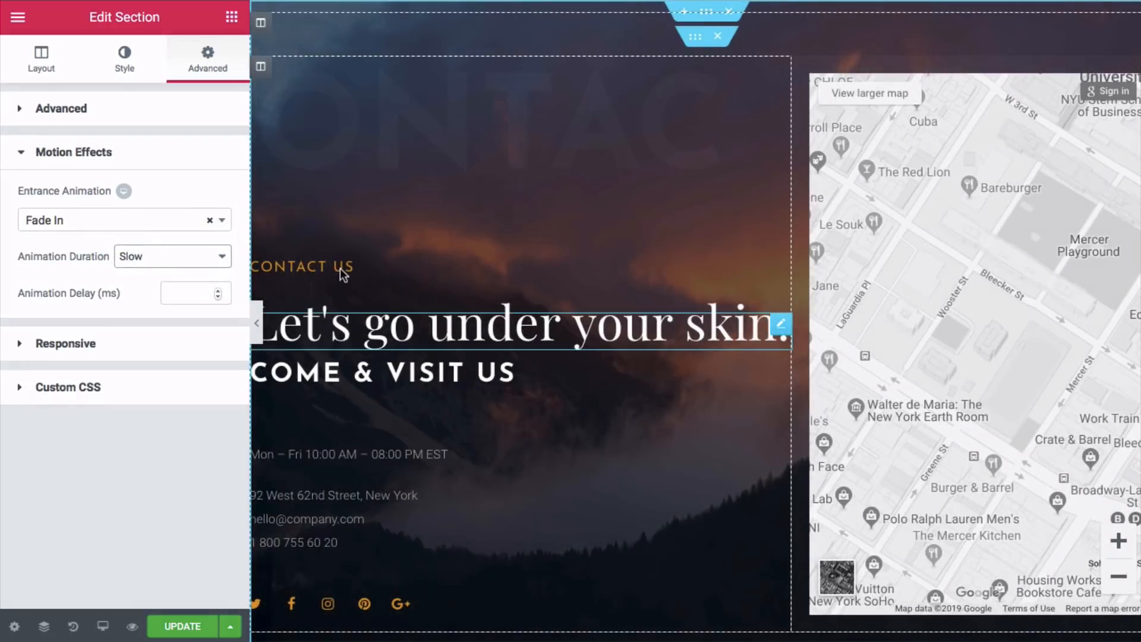
{"action": "left_click", "coordinate": [342, 269]}
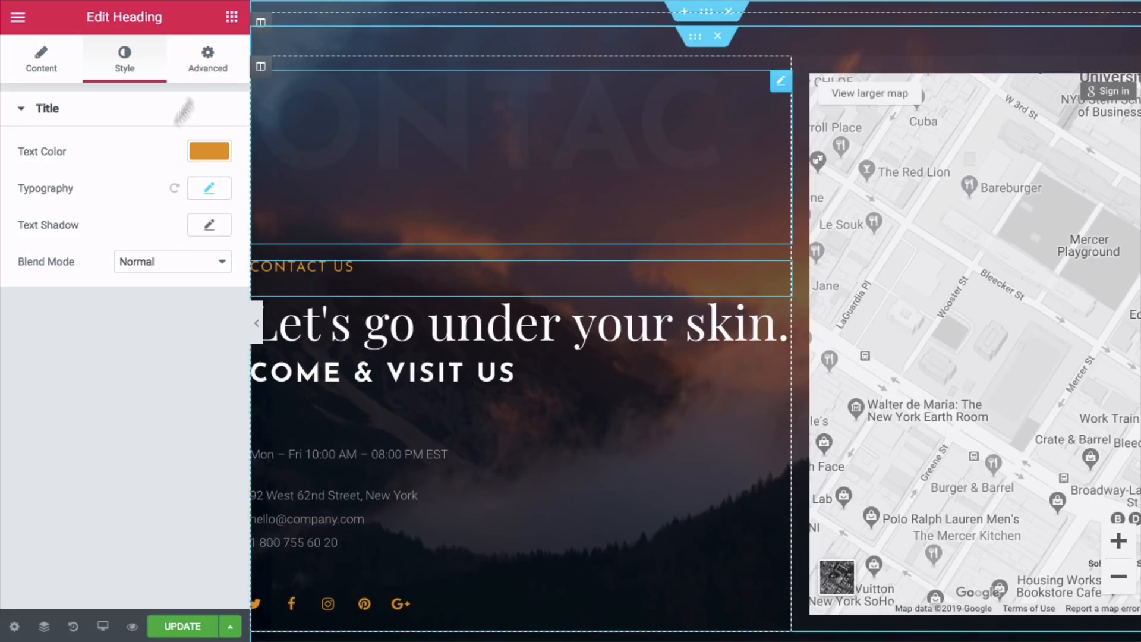
- Give the CONTACT US label a Slide In Down entrance animation with Slow duration
{"action": "left_click", "coordinate": [224, 68]}
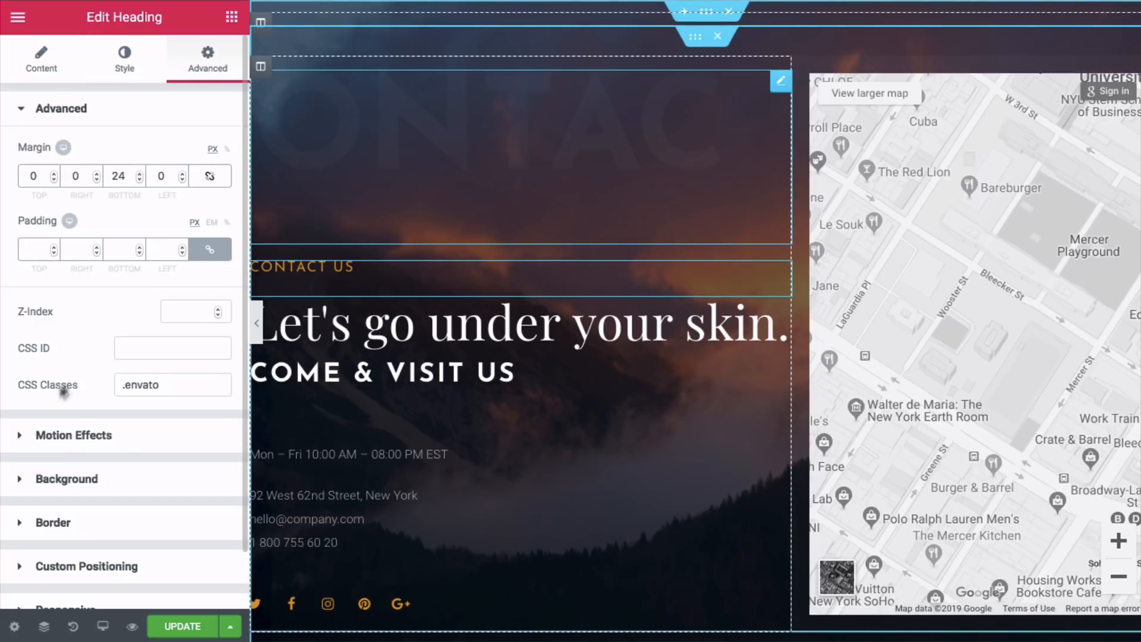
{"action": "left_click", "coordinate": [65, 440]}
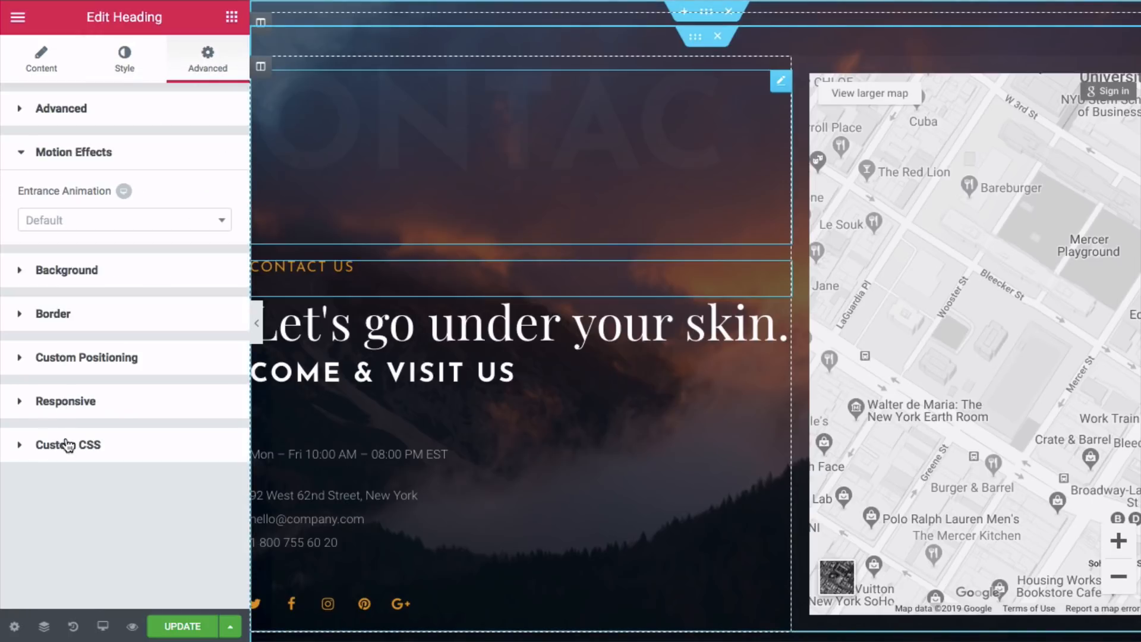
{"action": "left_click", "coordinate": [75, 224]}
{"action": "scroll", "coordinate": [64, 324], "scroll_direction": "down", "scroll_amount": 6}
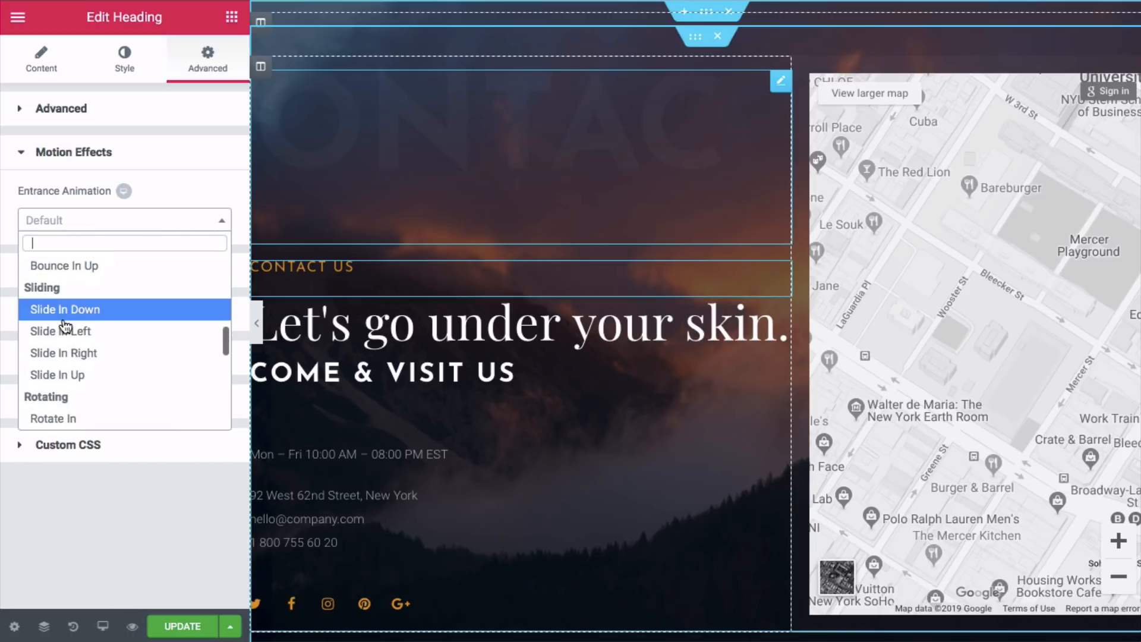
{"action": "left_click", "coordinate": [64, 314]}
{"action": "left_click", "coordinate": [158, 271]}
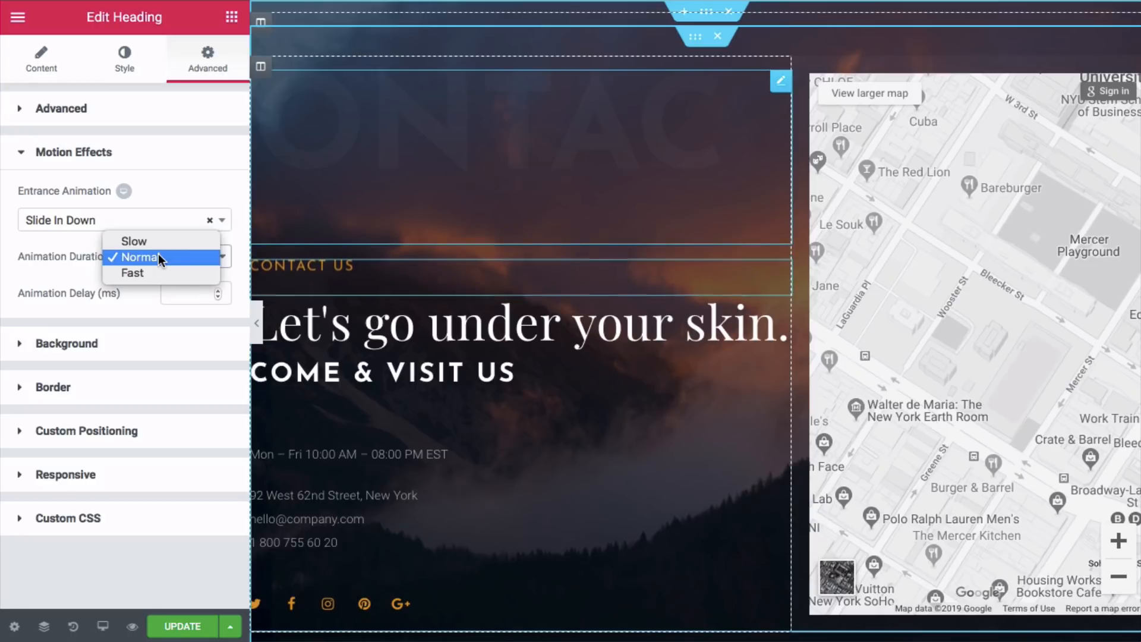
{"action": "left_click", "coordinate": [158, 252]}
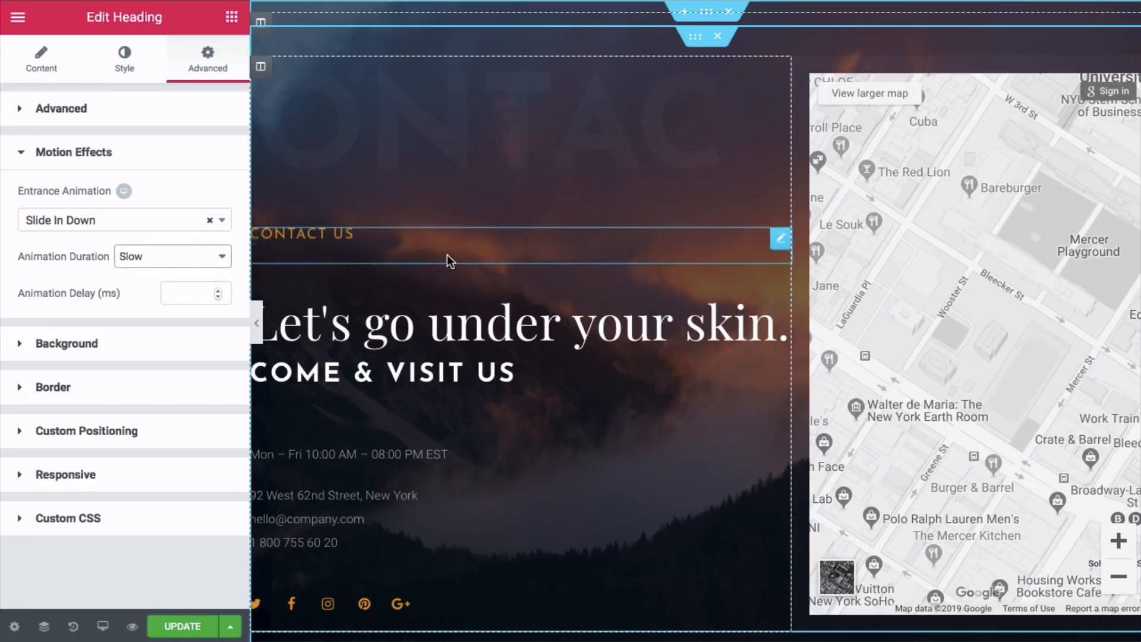
- Change the main heading to read 'Let's connect.'
{"action": "scroll", "coordinate": [445, 262], "scroll_direction": "down", "scroll_amount": 1}
{"action": "scroll", "coordinate": [376, 402], "scroll_direction": "down", "scroll_amount": 4}
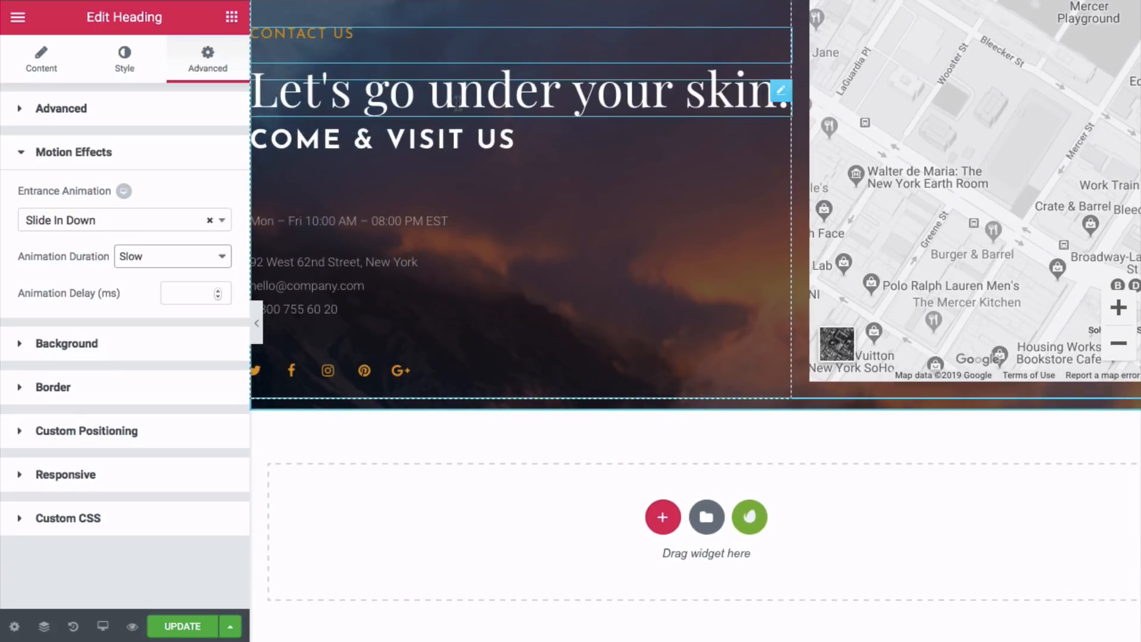
{"action": "left_click", "coordinate": [458, 103]}
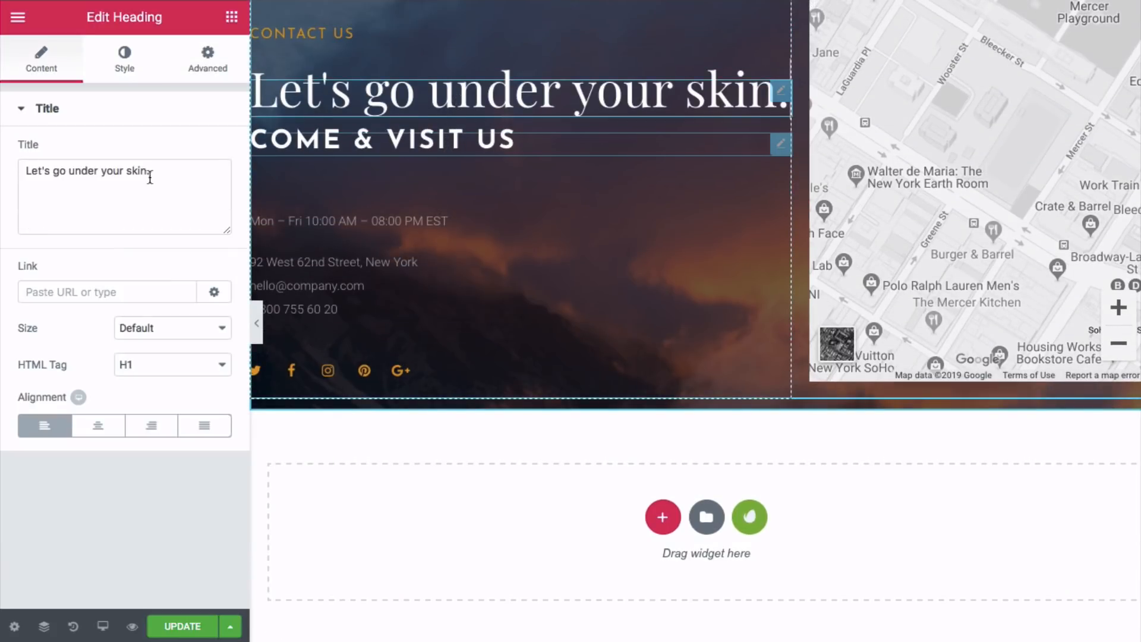
{"action": "left_click_drag", "start_coordinate": [147, 174], "coordinate": [83, 176]}
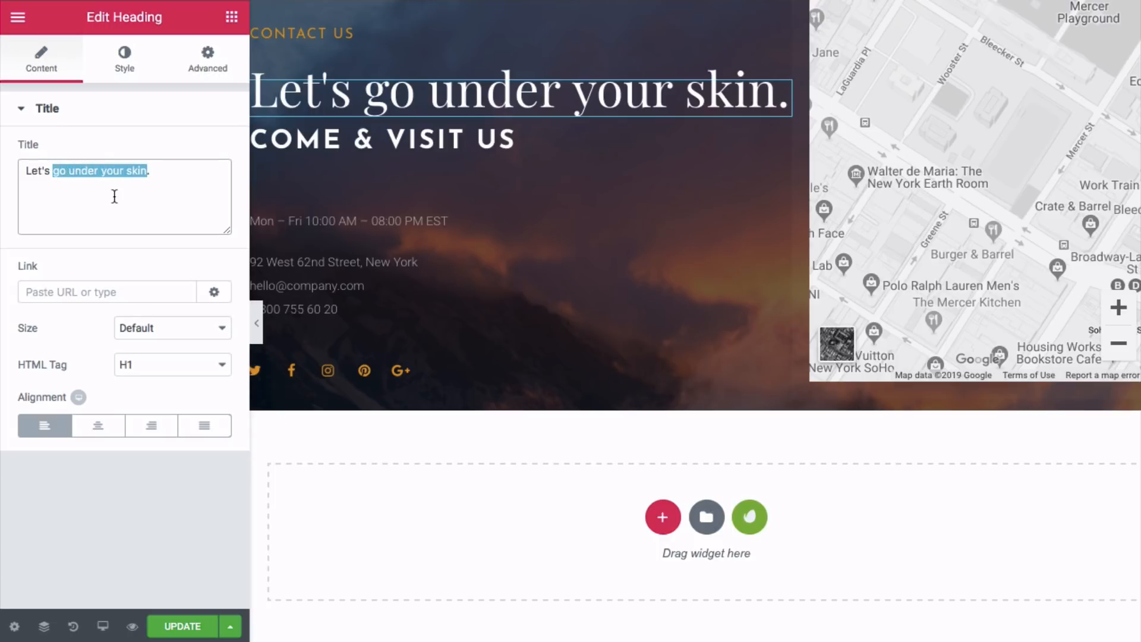
{"action": "type", "text": "conne"}
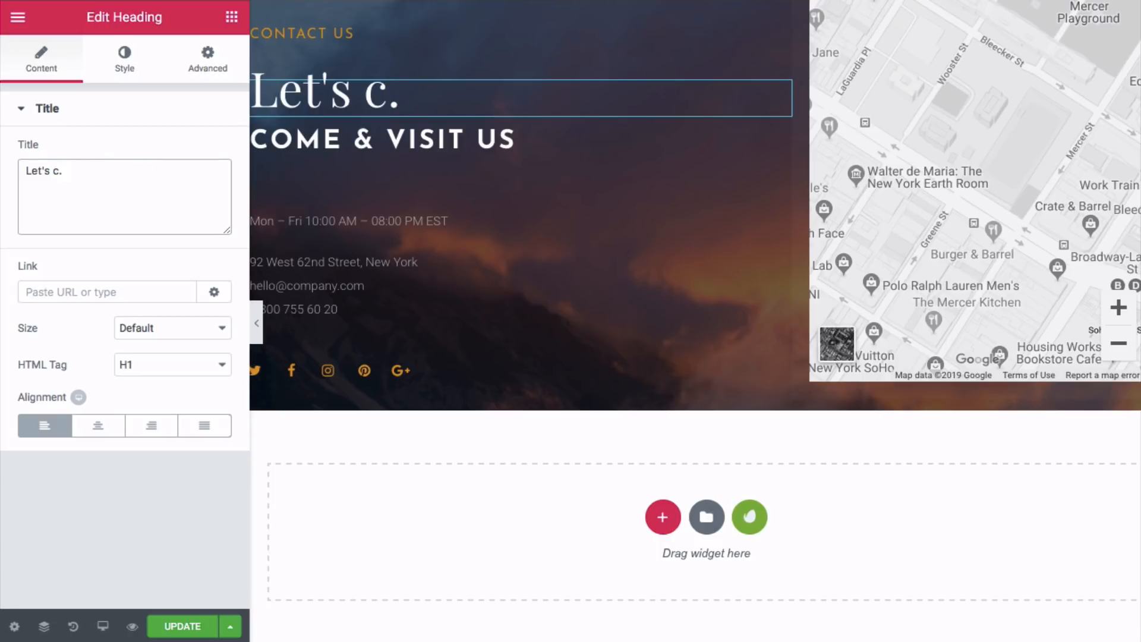
{"action": "type", "text": "ct"}
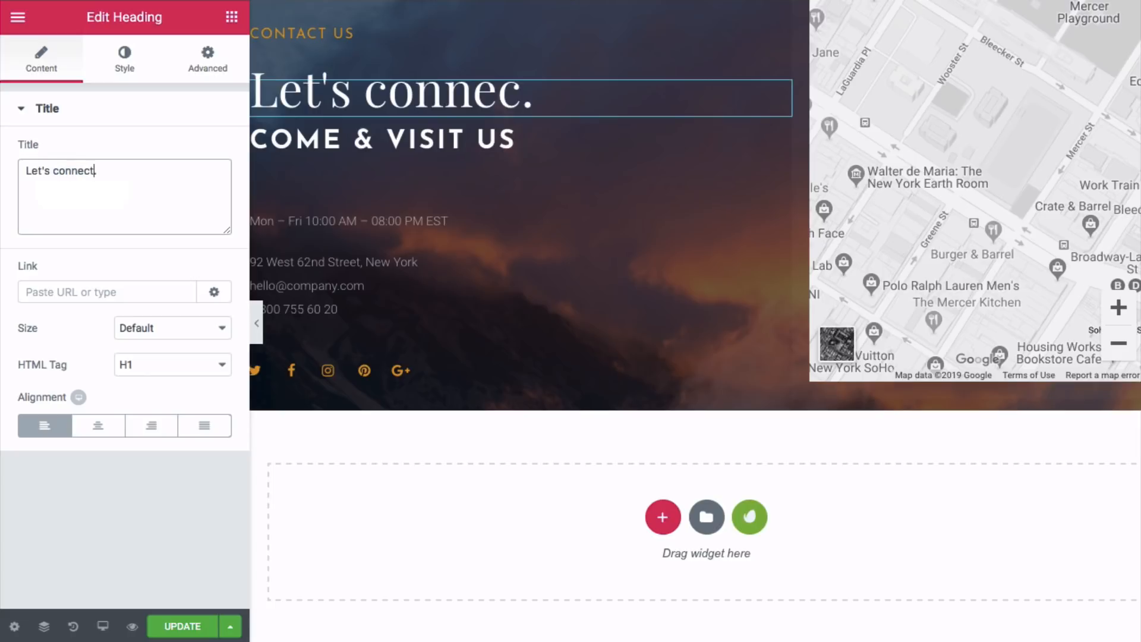
{"action": "left_click", "coordinate": [372, 233]}
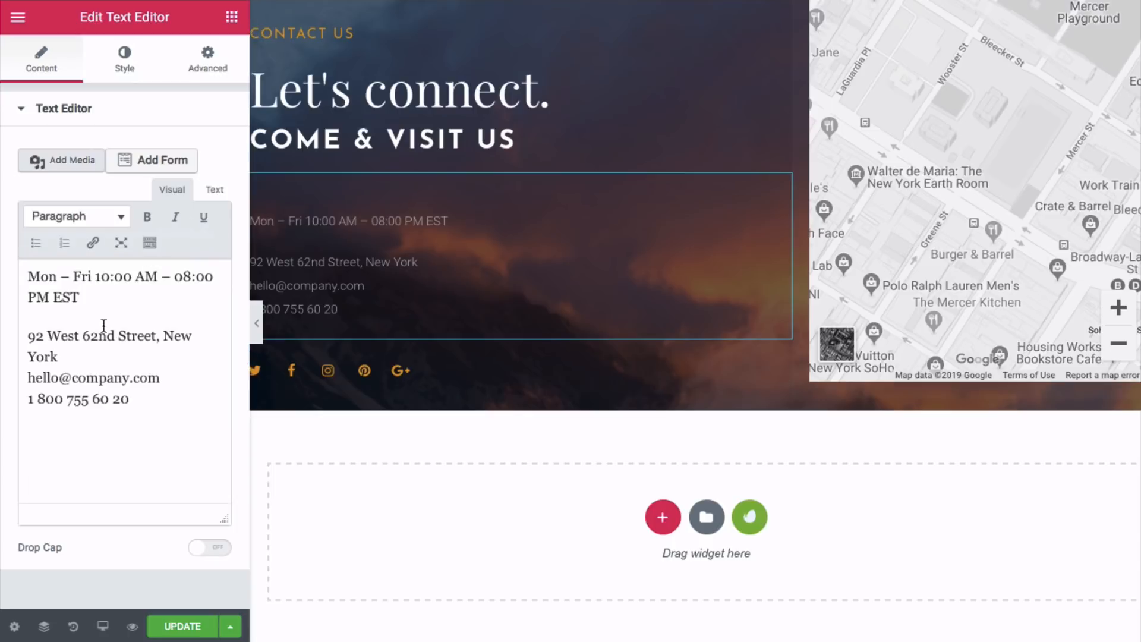
- Delete the Google Map, leaving the right-hand column empty
{"action": "scroll", "coordinate": [543, 284], "scroll_direction": "up", "scroll_amount": 4}
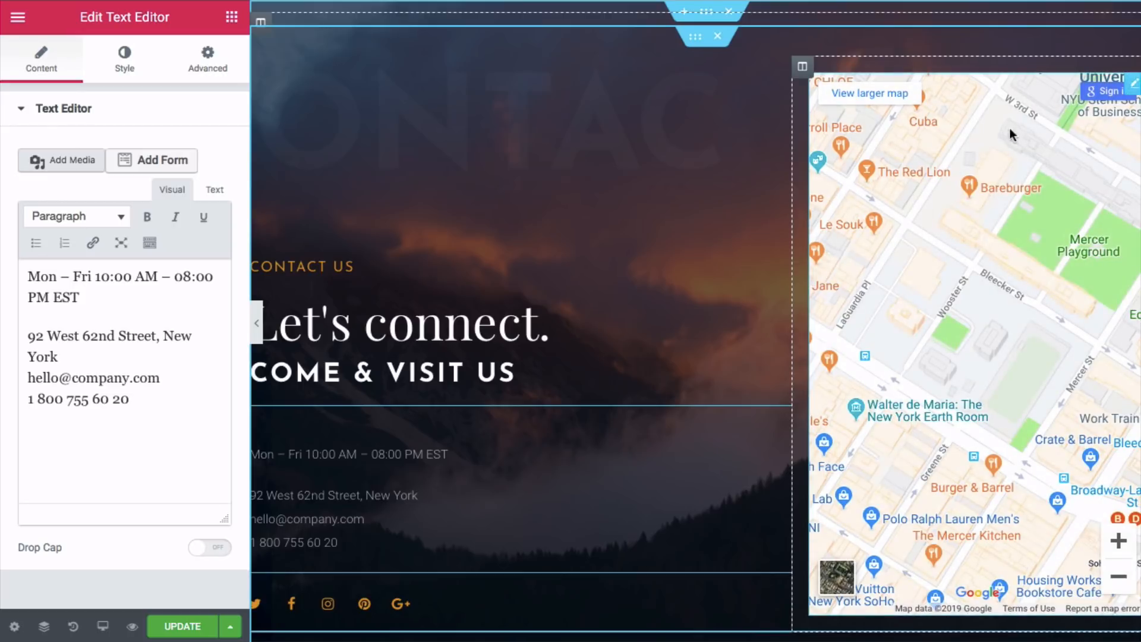
{"action": "right_click", "coordinate": [1133, 89]}
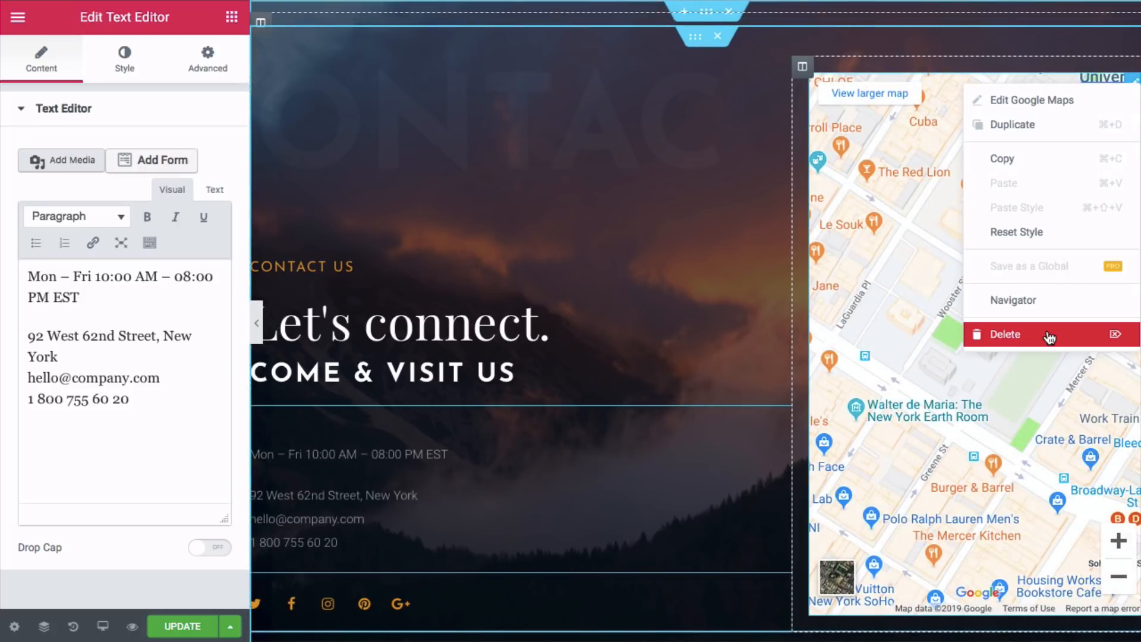
{"action": "left_click", "coordinate": [1050, 338]}
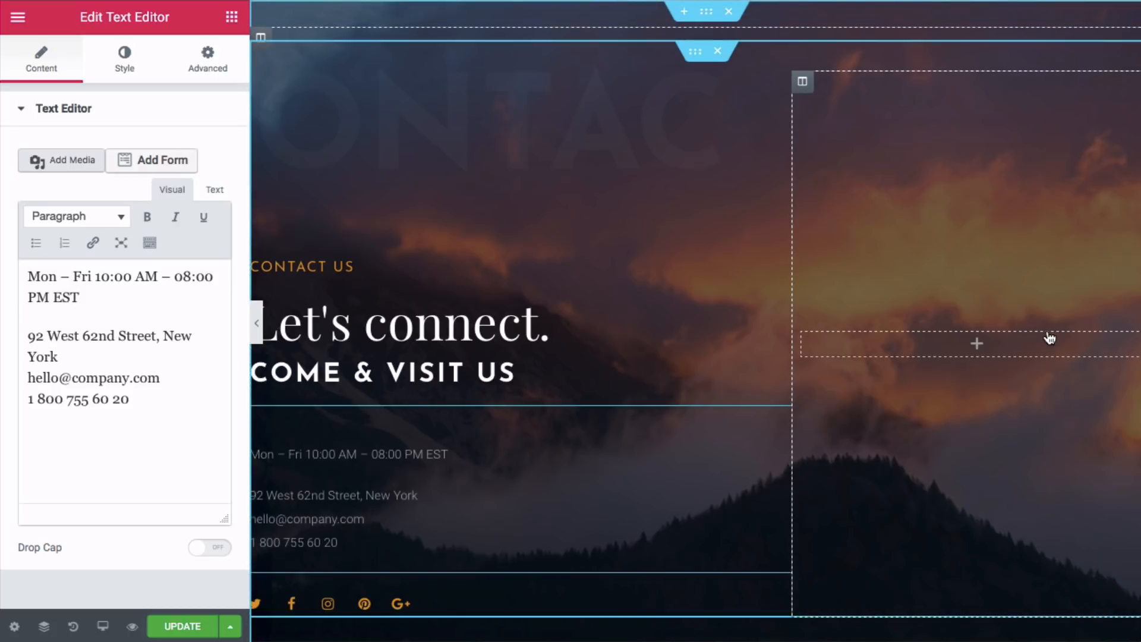
{"action": "left_click", "coordinate": [977, 344]}
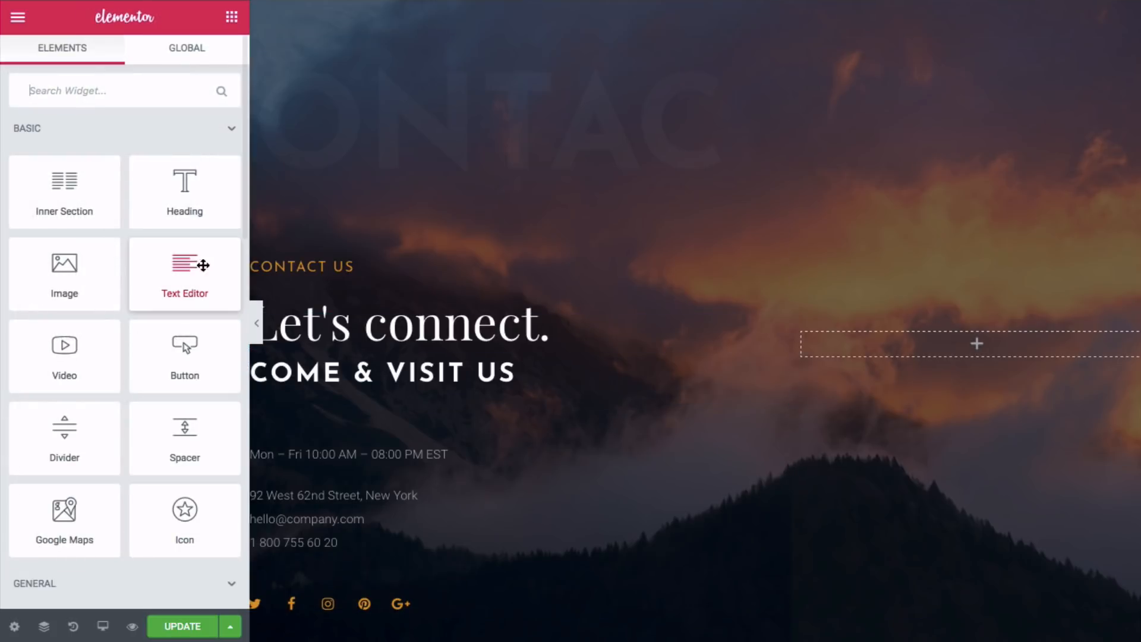
- Drag a Shortcode widget from General into the empty right column and UPDATE the page
{"action": "scroll", "coordinate": [217, 257], "scroll_direction": "down", "scroll_amount": 10}
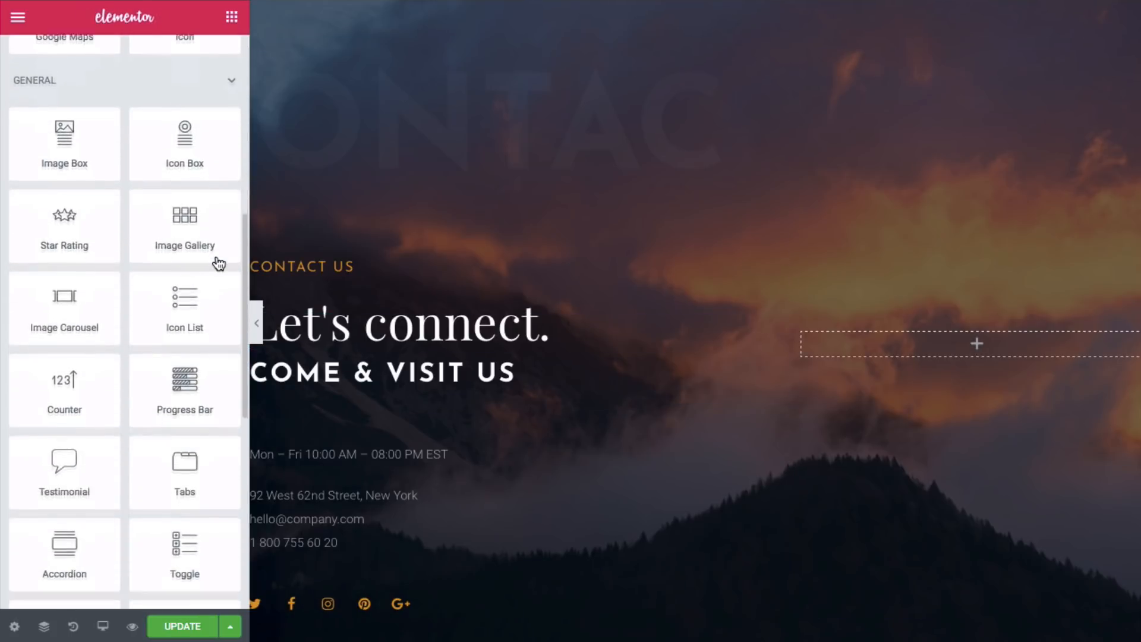
{"action": "scroll", "coordinate": [219, 260], "scroll_direction": "down", "scroll_amount": 6}
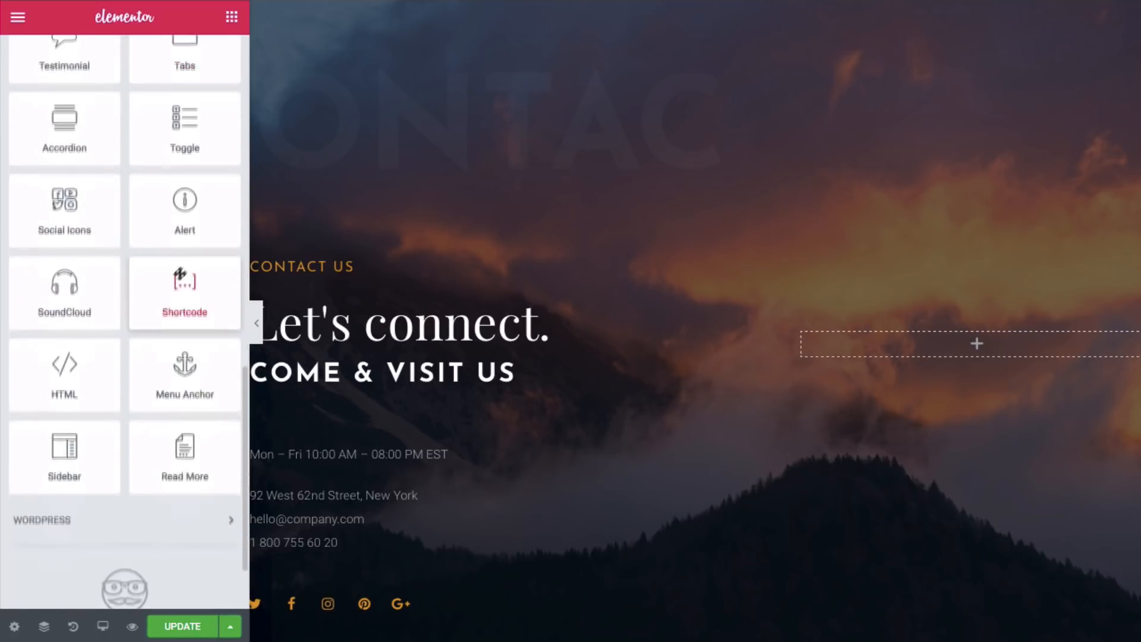
{"action": "left_click_drag", "start_coordinate": [202, 278], "coordinate": [983, 351]}
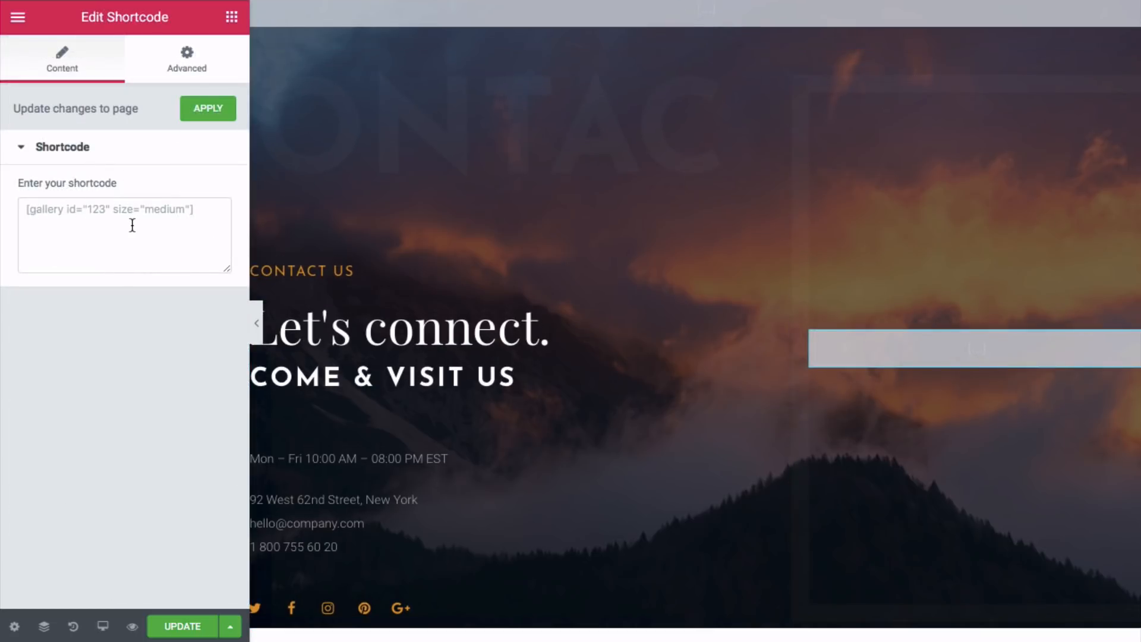
{"action": "left_click", "coordinate": [195, 630]}
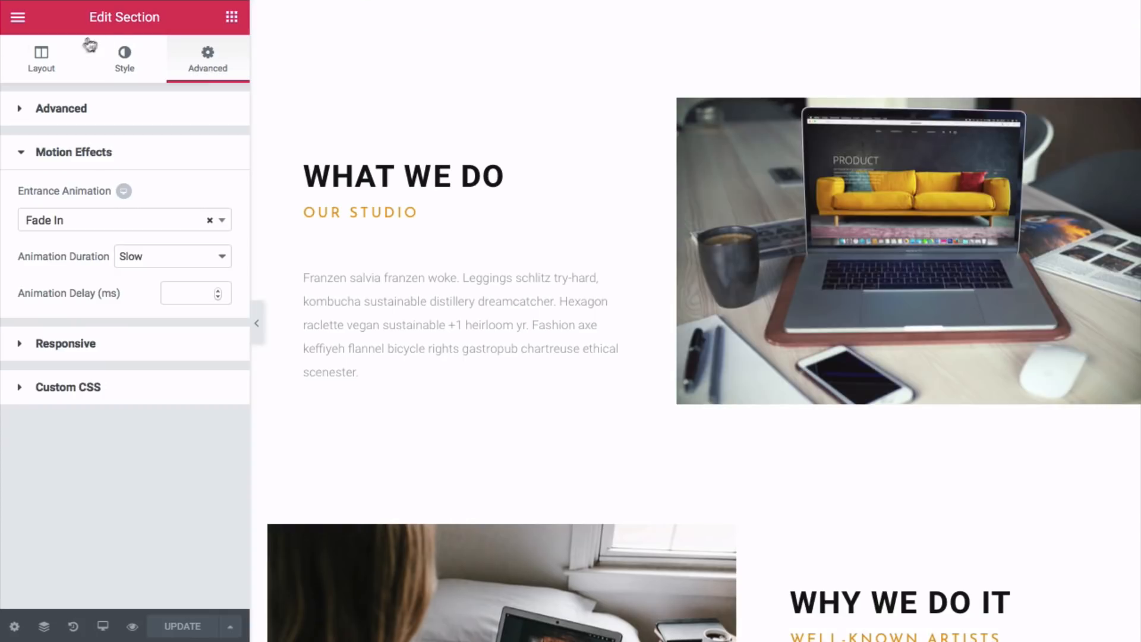
- Exit Elementor to the dashboard and go to WPForms > Add New
{"action": "left_click", "coordinate": [18, 21]}
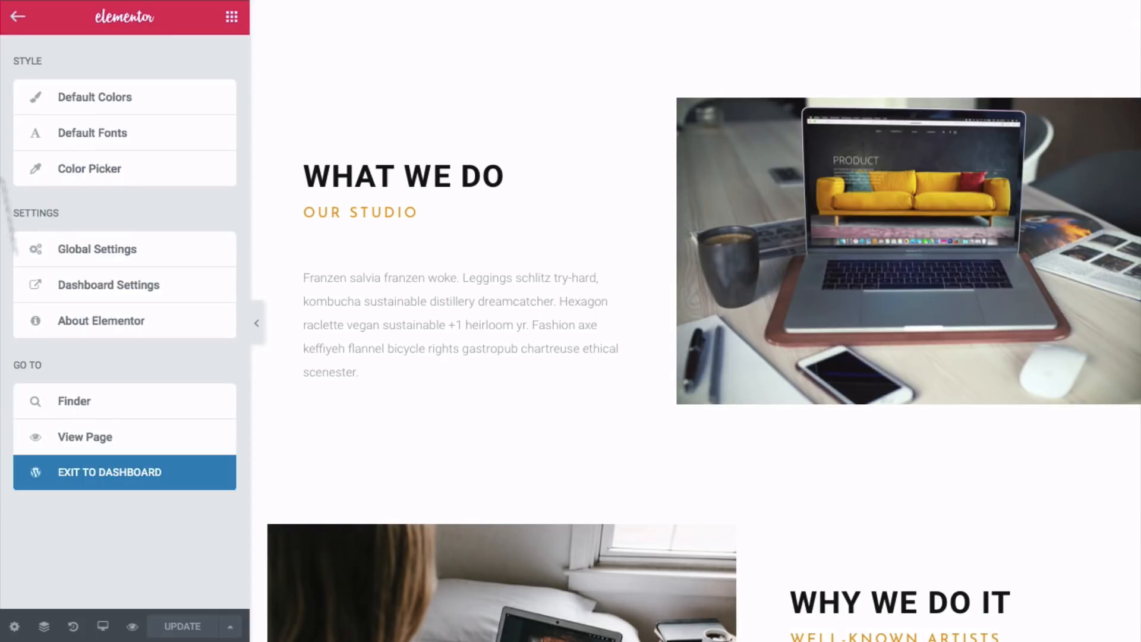
{"action": "left_click", "coordinate": [108, 488]}
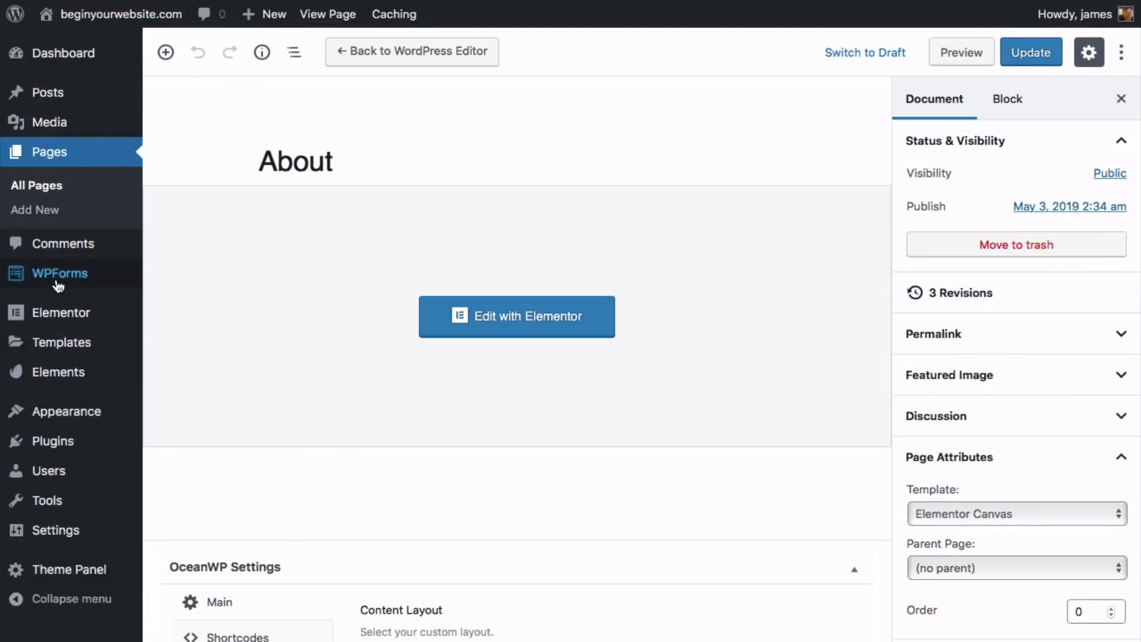
{"action": "mouse_move", "coordinate": [58, 286]}
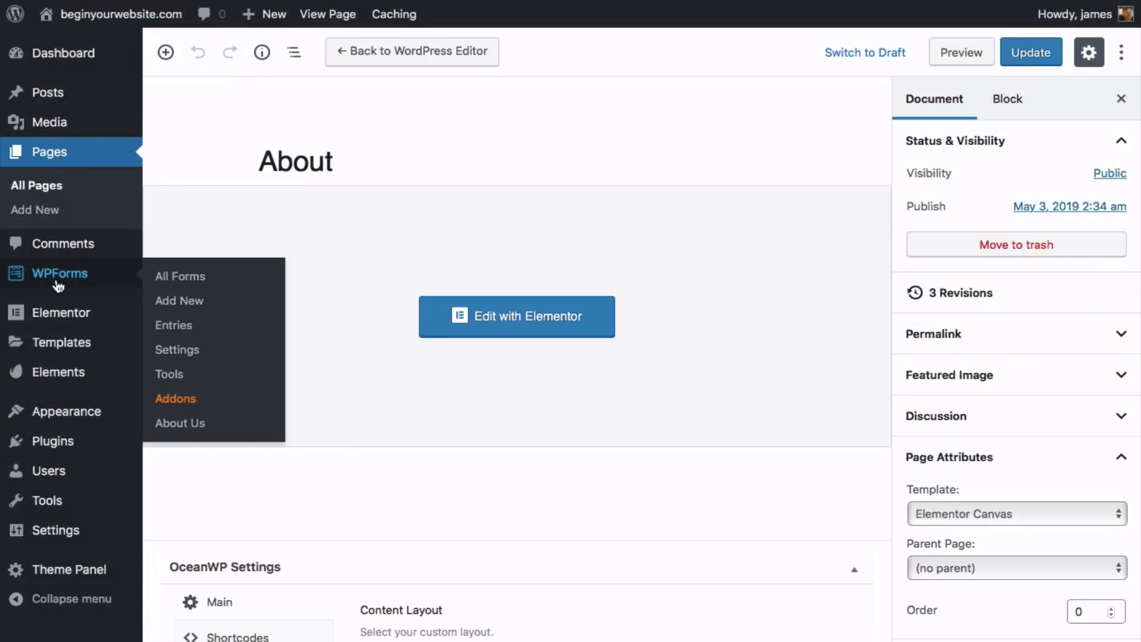
{"action": "left_click", "coordinate": [177, 302]}
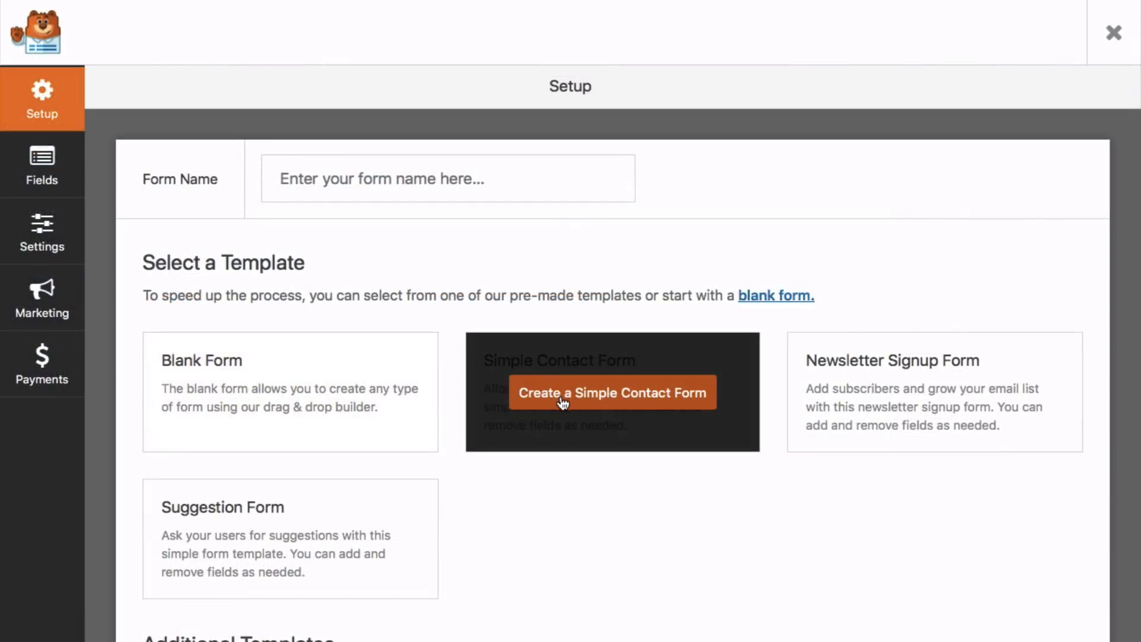
- Create a form from the Simple Contact Form template and save it
{"action": "left_click", "coordinate": [562, 399]}
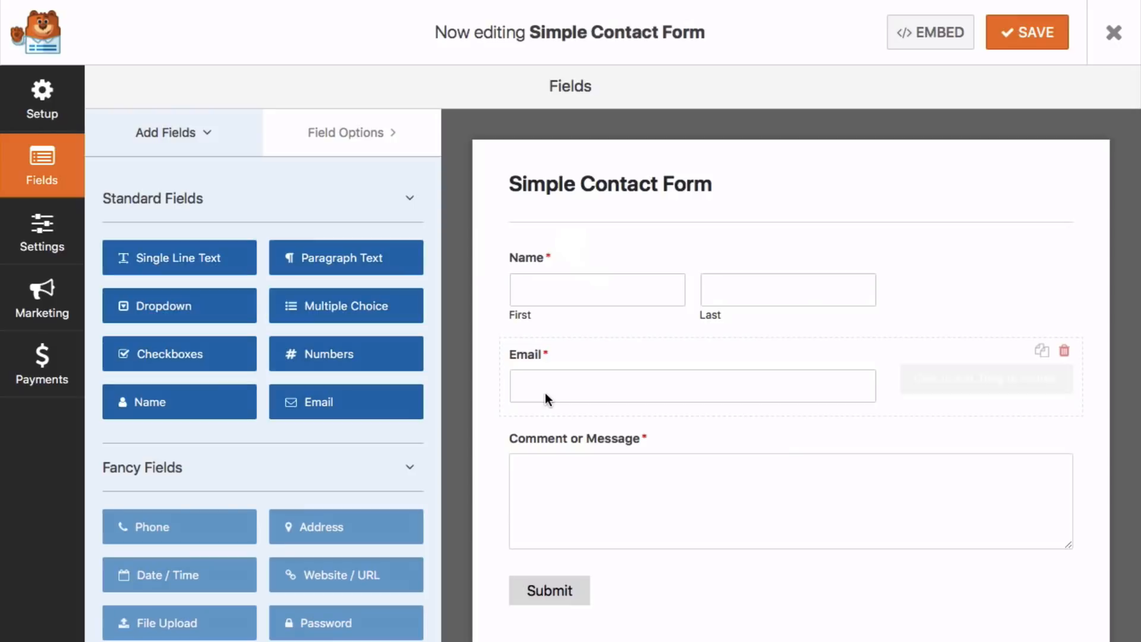
{"action": "scroll", "coordinate": [657, 318], "scroll_direction": "down", "scroll_amount": 1}
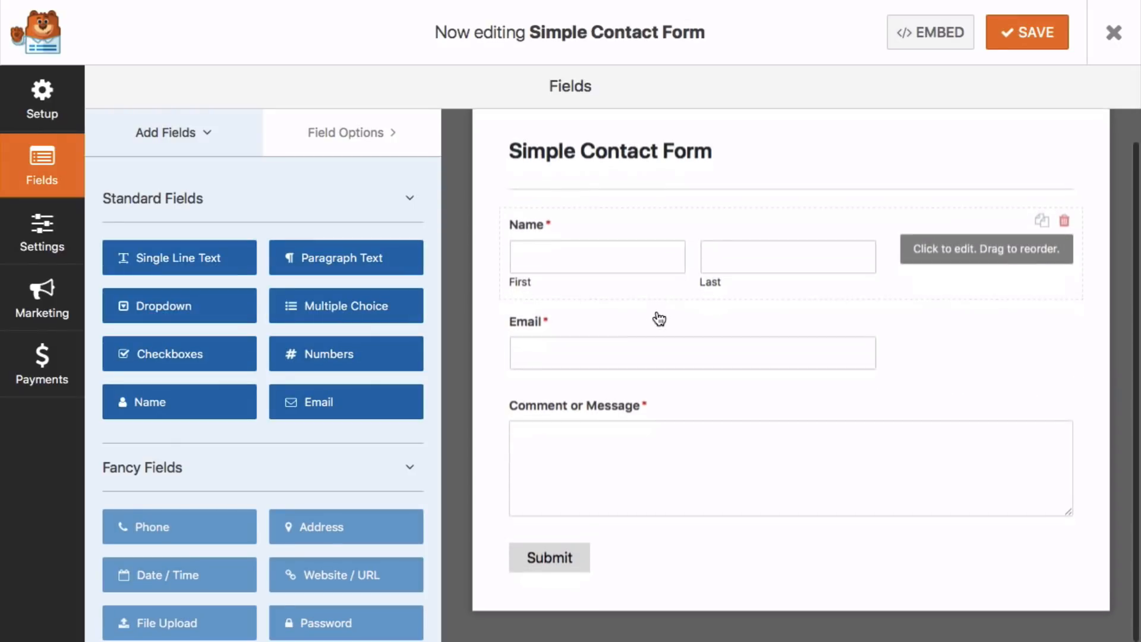
{"action": "scroll", "coordinate": [648, 317], "scroll_direction": "up", "scroll_amount": 1}
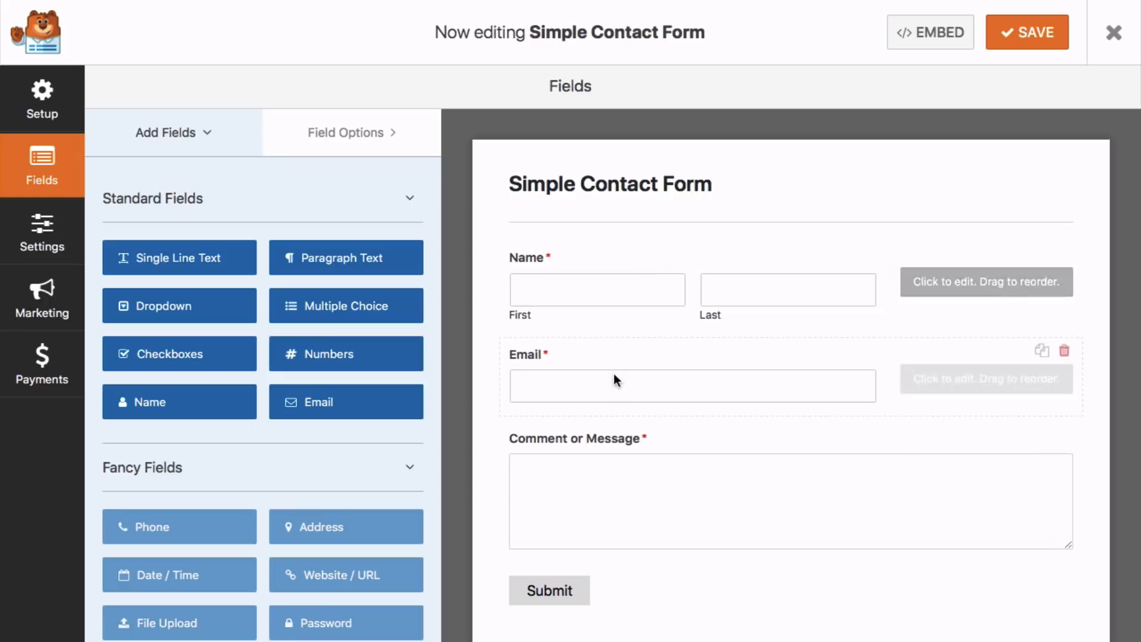
{"action": "scroll", "coordinate": [606, 356], "scroll_direction": "down", "scroll_amount": 1}
{"action": "scroll", "coordinate": [605, 356], "scroll_direction": "down", "scroll_amount": 1}
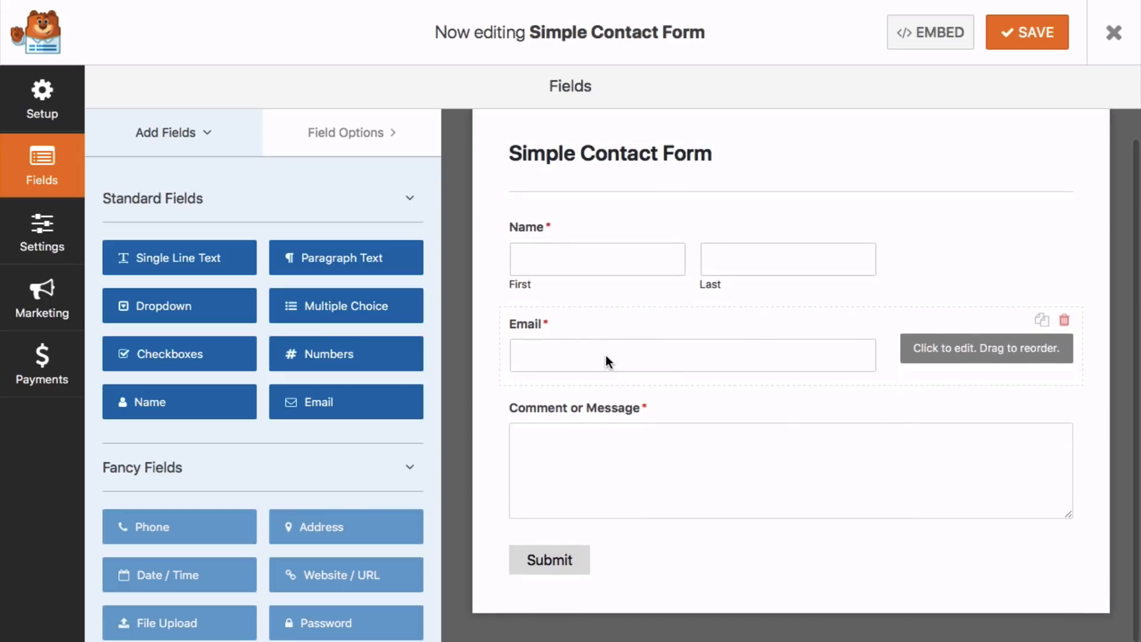
{"action": "scroll", "coordinate": [604, 355], "scroll_direction": "up", "scroll_amount": 1}
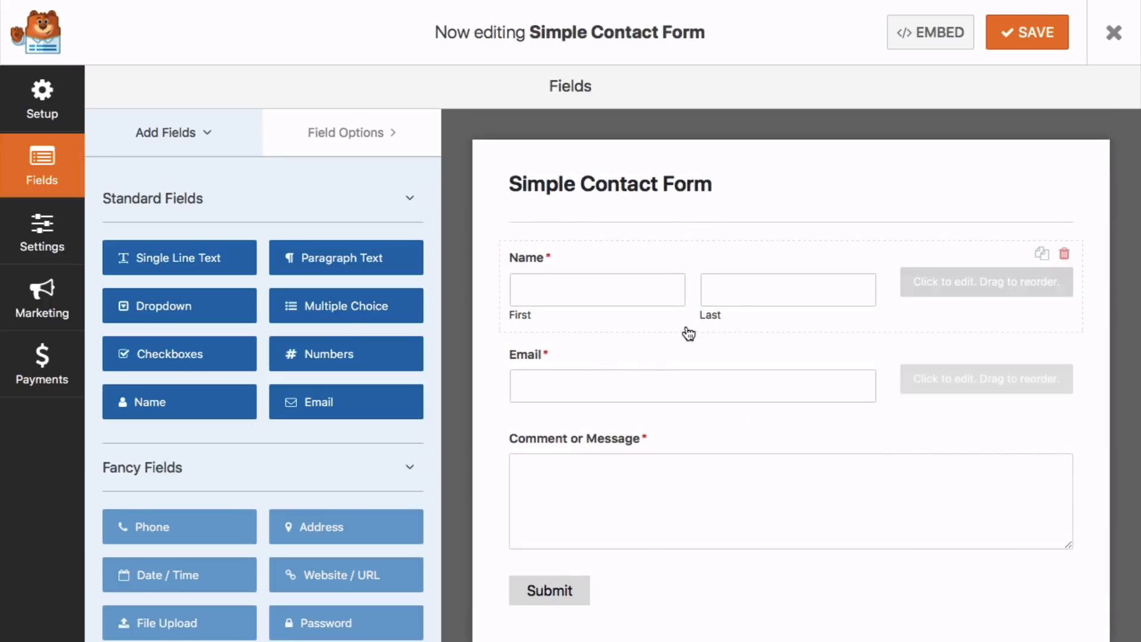
{"action": "scroll", "coordinate": [686, 330], "scroll_direction": "down", "scroll_amount": 2}
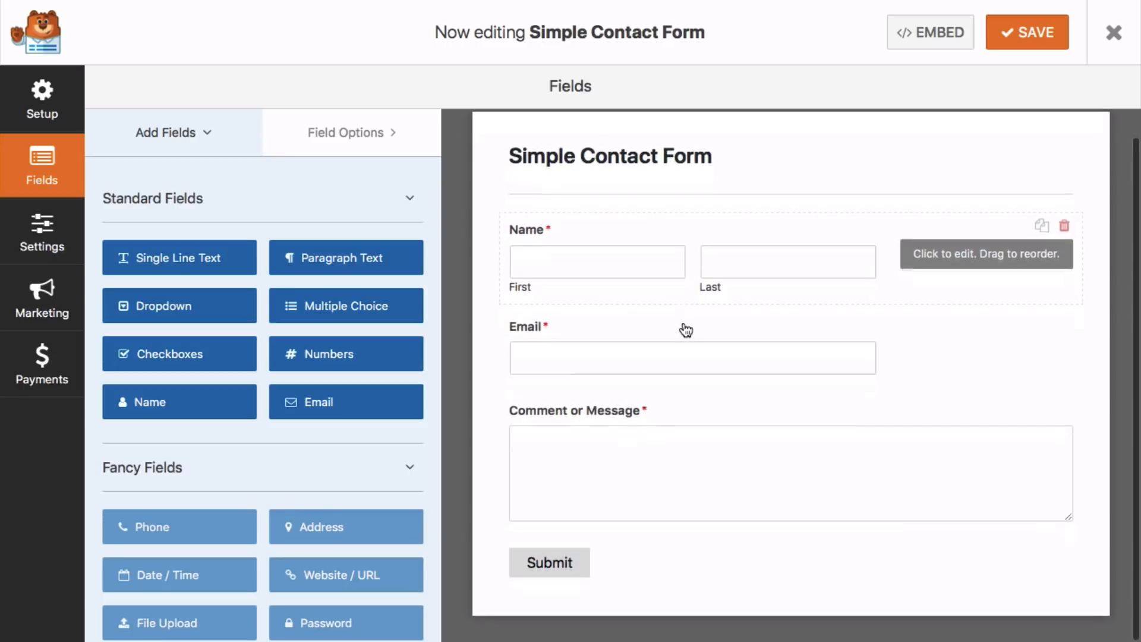
{"action": "left_click", "coordinate": [1042, 37]}
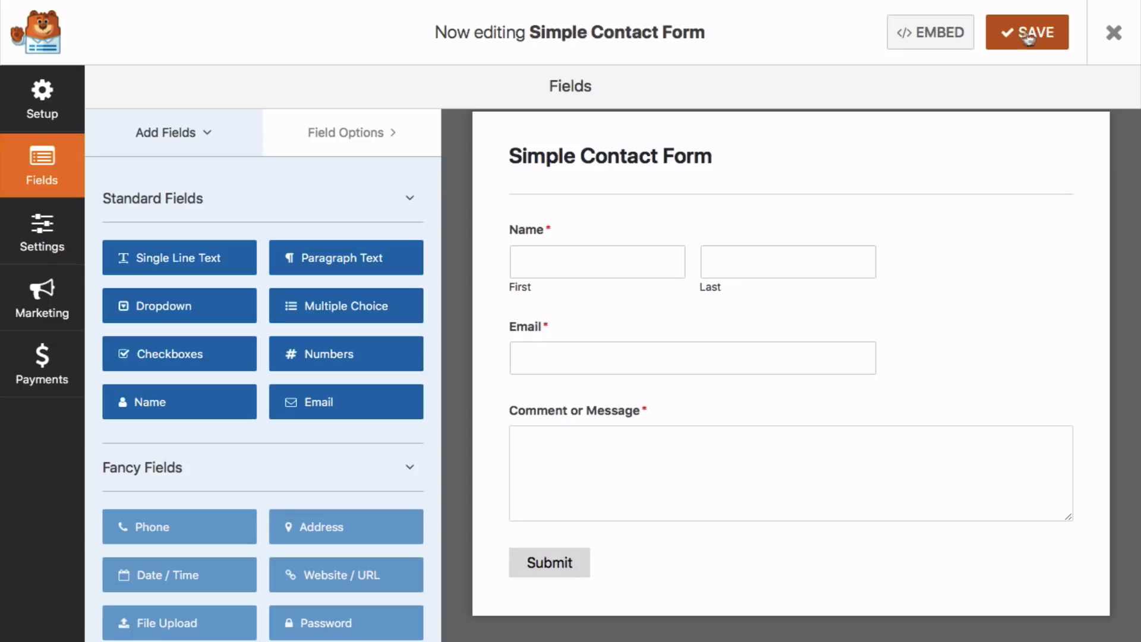
- Copy the form's embed shortcode from the EMBED window
{"action": "left_click", "coordinate": [936, 36]}
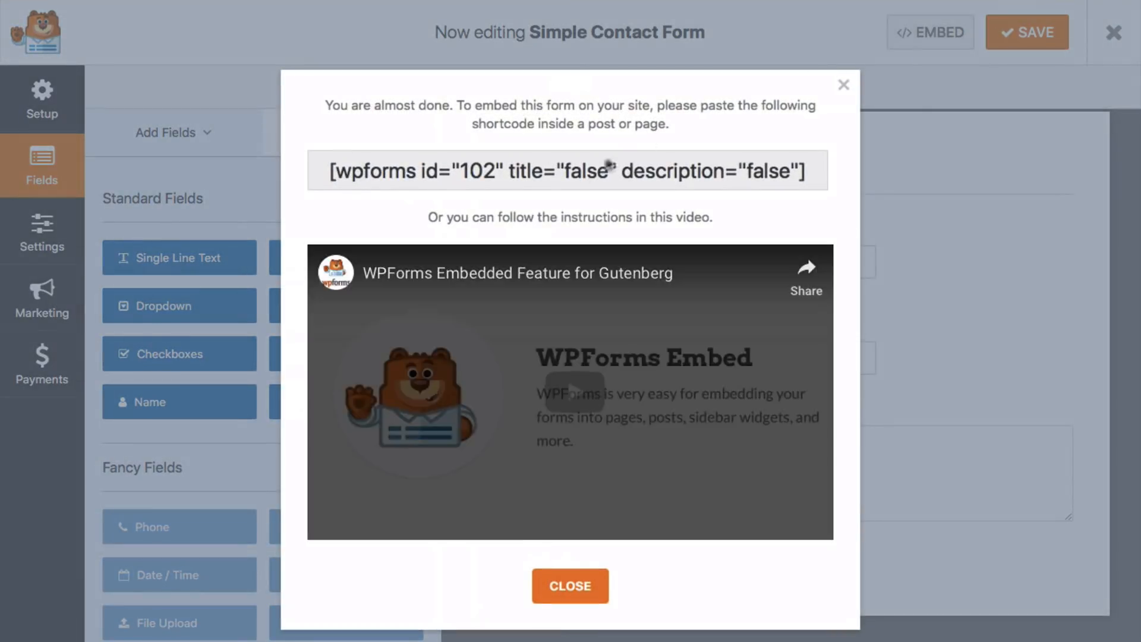
{"action": "triple_click", "coordinate": [565, 166]}
{"action": "right_click", "coordinate": [568, 167]}
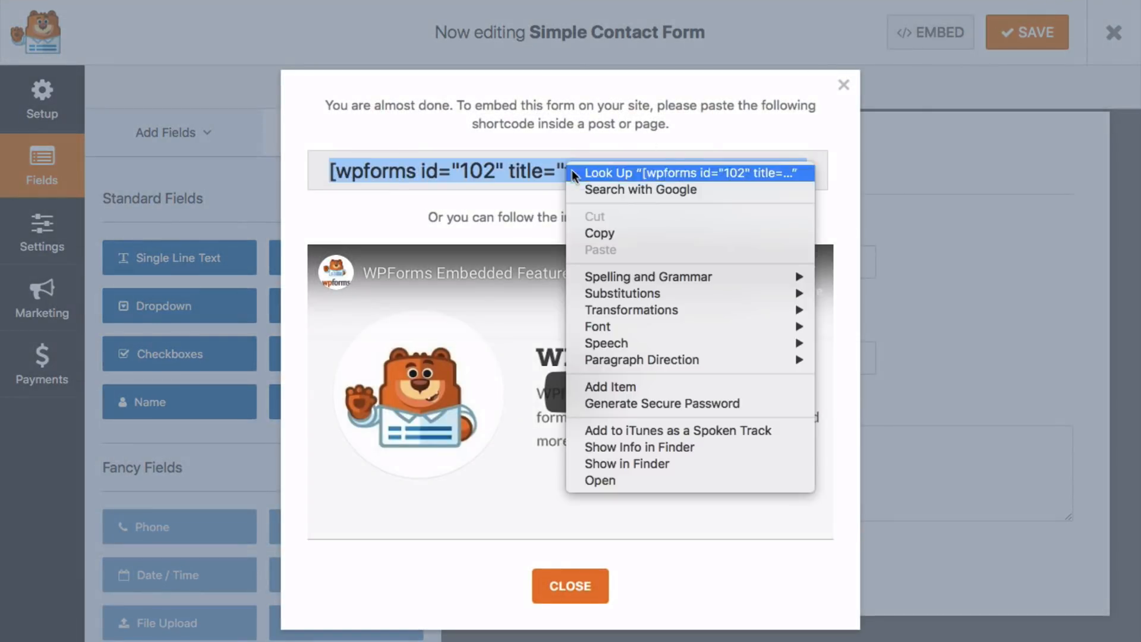
{"action": "left_click", "coordinate": [600, 233]}
{"action": "left_click", "coordinate": [843, 88]}
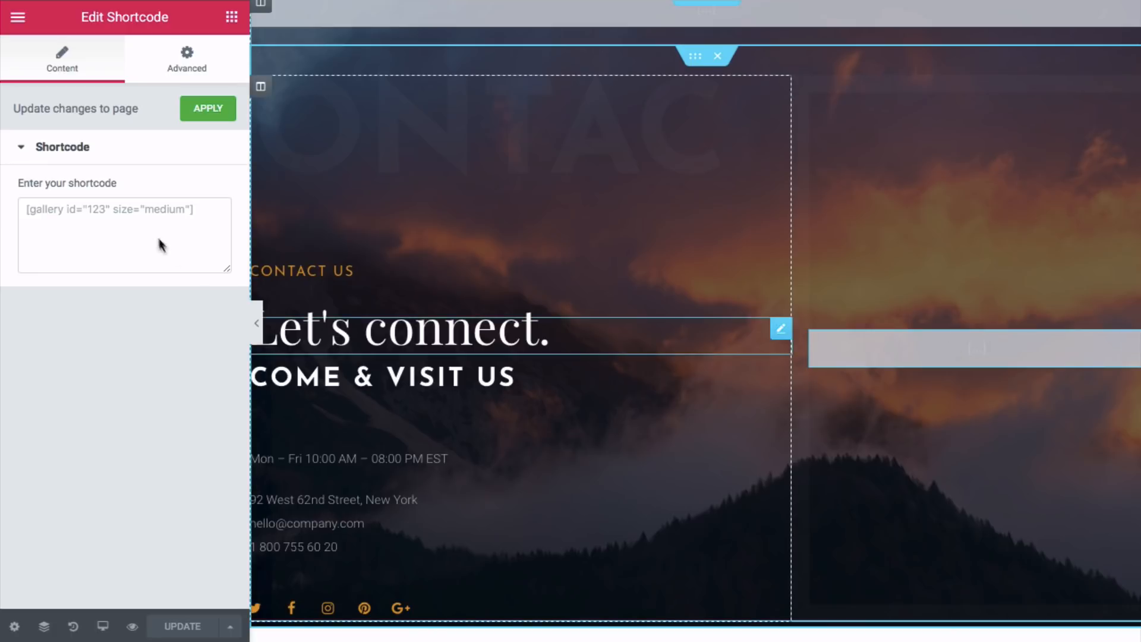
- Paste the form shortcode into the Shortcode widget and set Submit Button Text to 'Get Started'
{"action": "right_click", "coordinate": [145, 219]}
{"action": "left_click", "coordinate": [177, 264]}
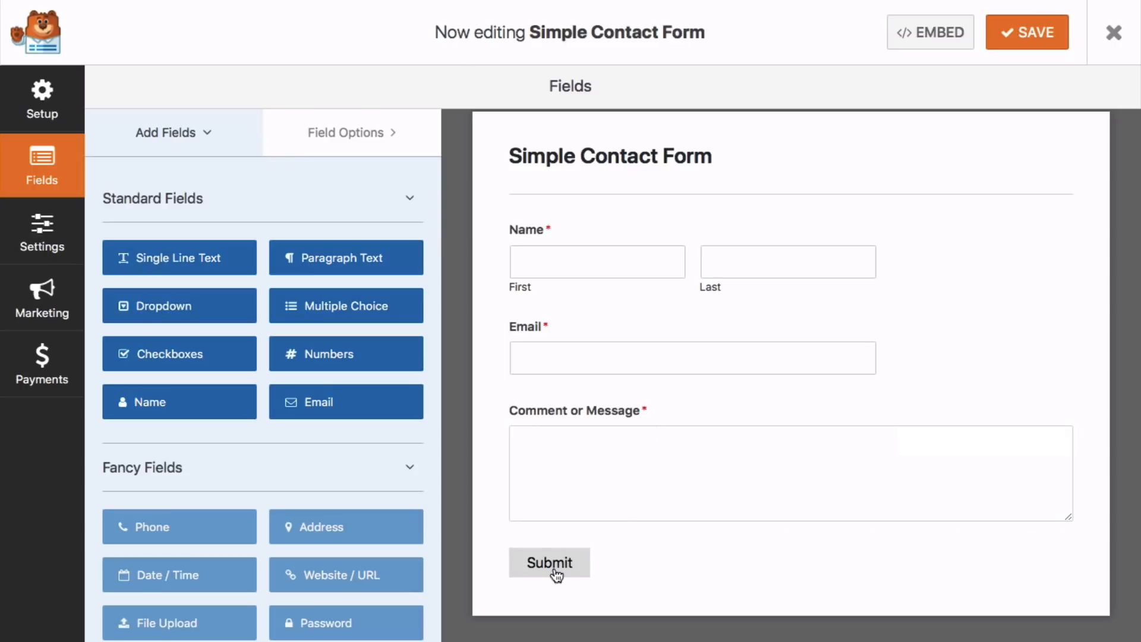
{"action": "left_click", "coordinate": [555, 571]}
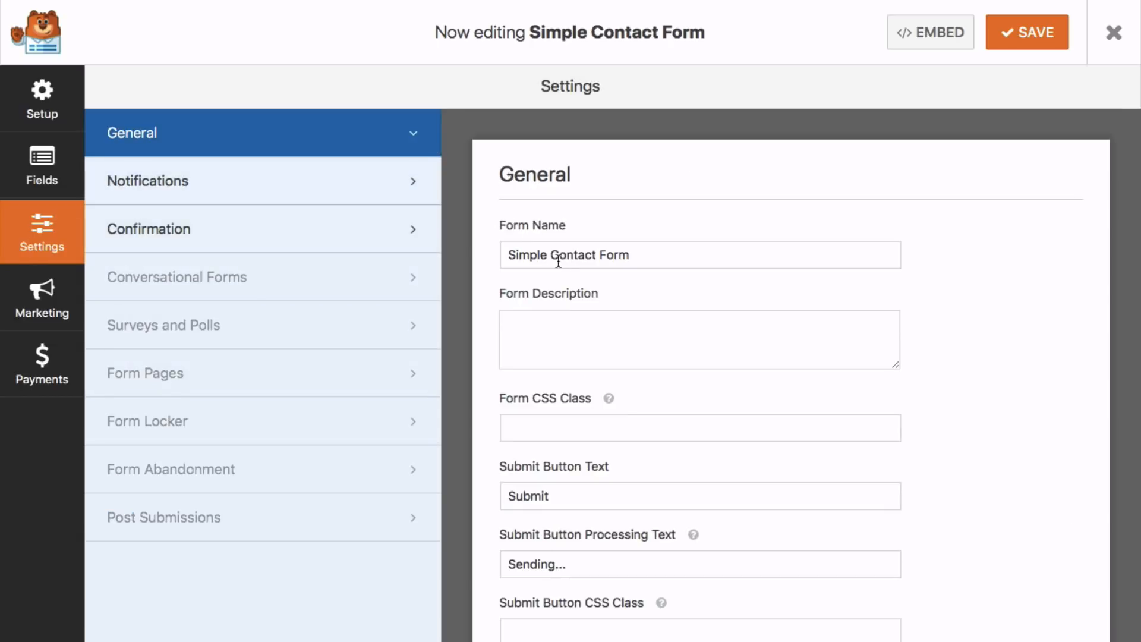
{"action": "scroll", "coordinate": [559, 262], "scroll_direction": "down", "scroll_amount": 1}
{"action": "scroll", "coordinate": [558, 262], "scroll_direction": "down", "scroll_amount": 2}
{"action": "double_click", "coordinate": [568, 347]}
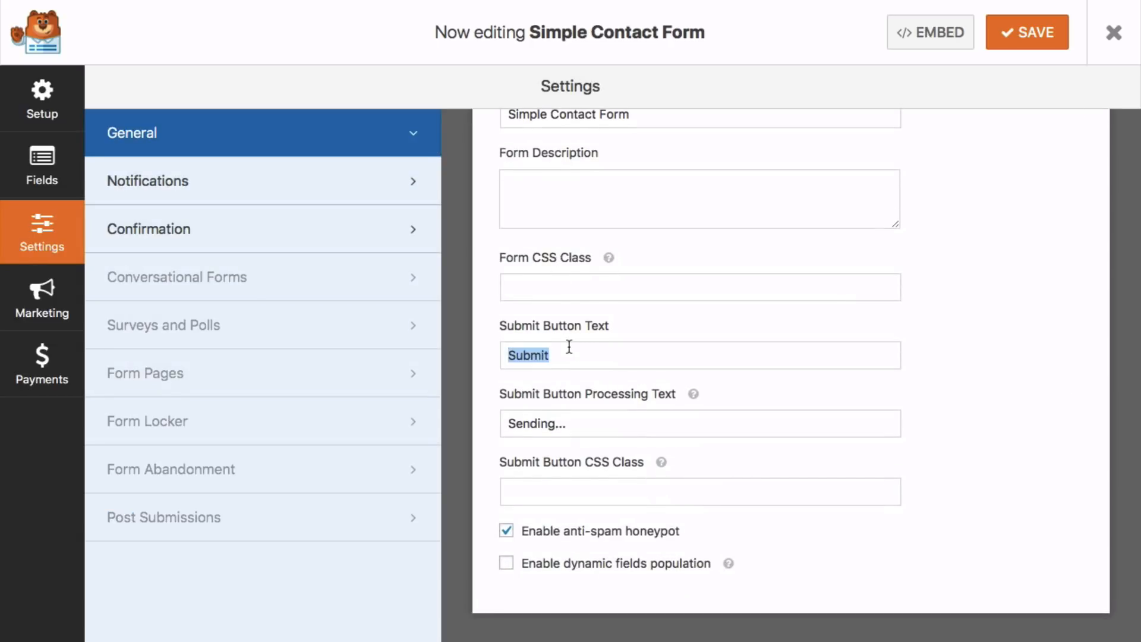
{"action": "type", "text": "Get Sta"}
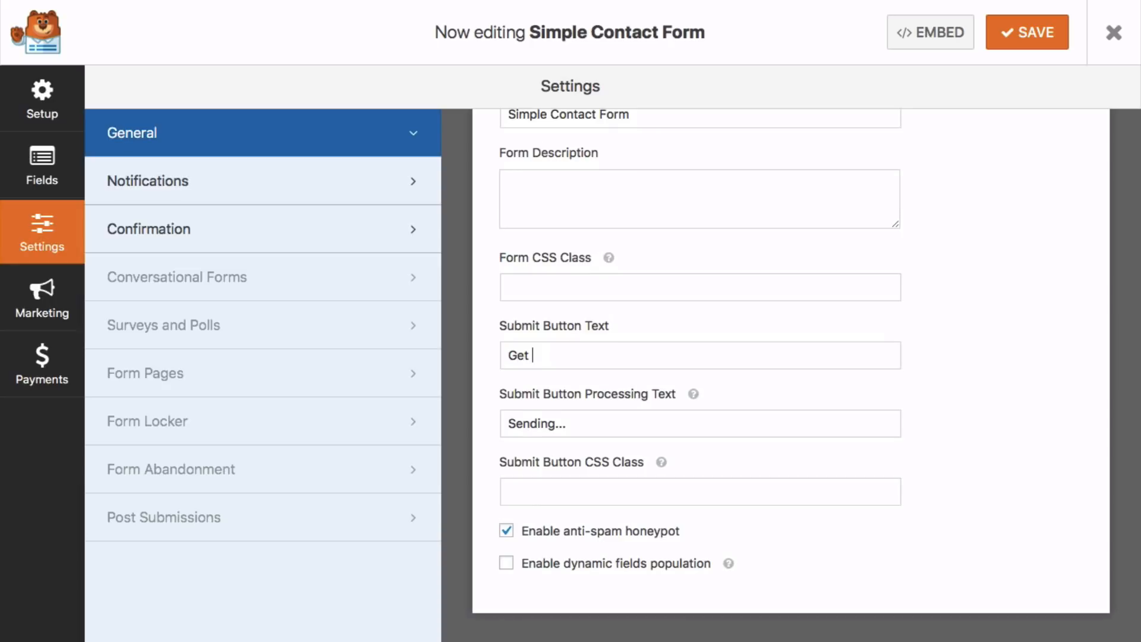
{"action": "type", "text": "rted"}
- Save the WPForms form and Elementor page, then preview the Contact page with its 'Get Started' form
{"action": "left_click", "coordinate": [1026, 37]}
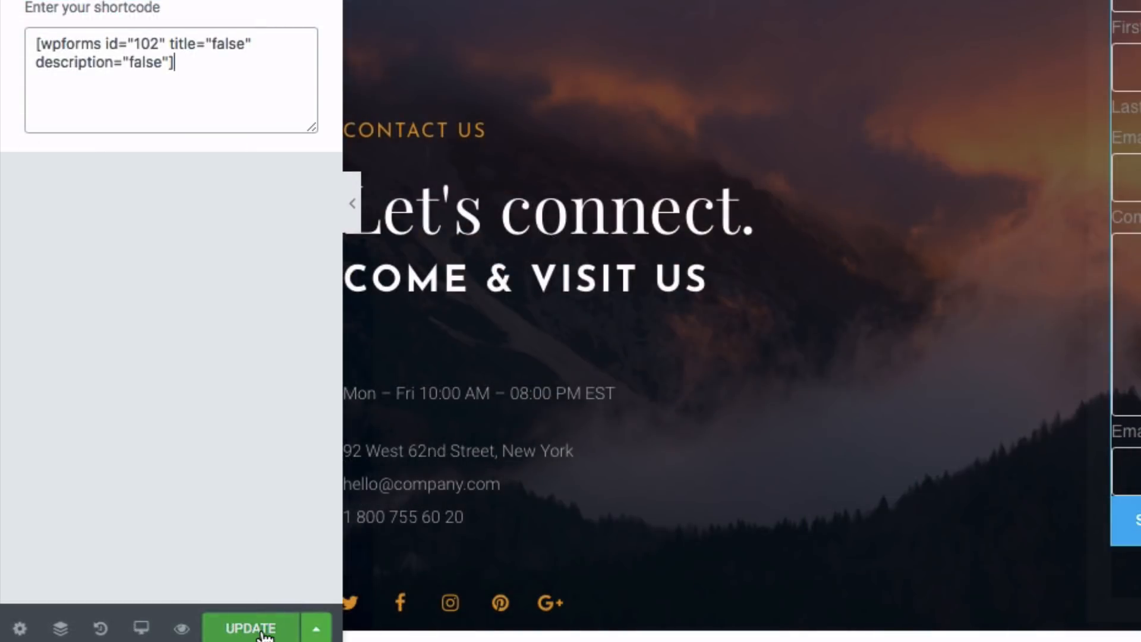
{"action": "left_click", "coordinate": [184, 627]}
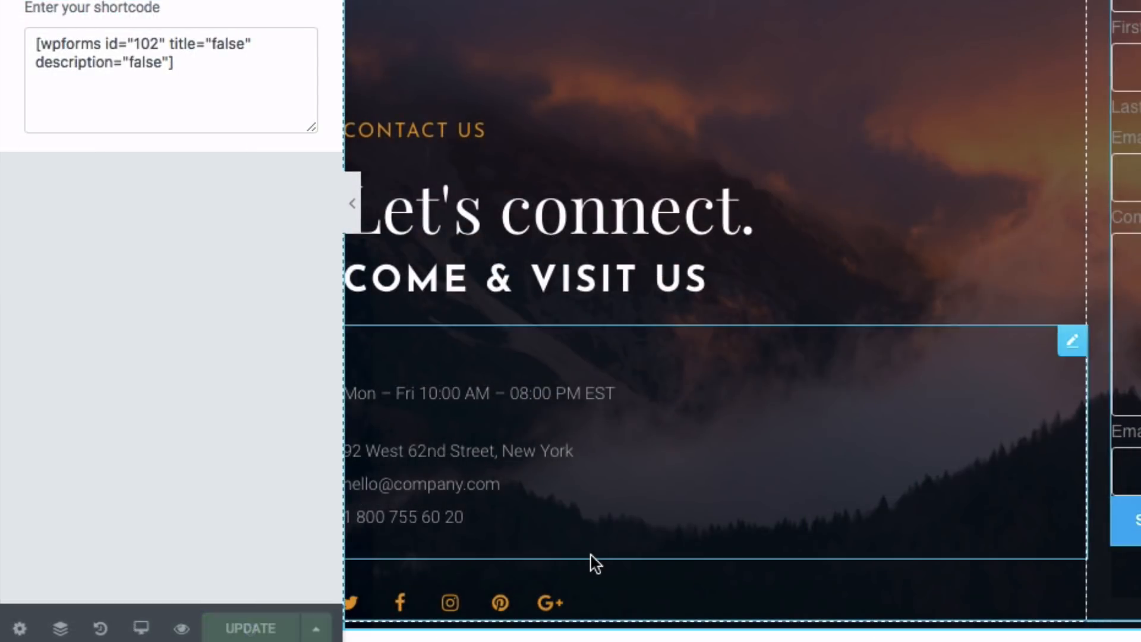
{"action": "left_click", "coordinate": [182, 629]}
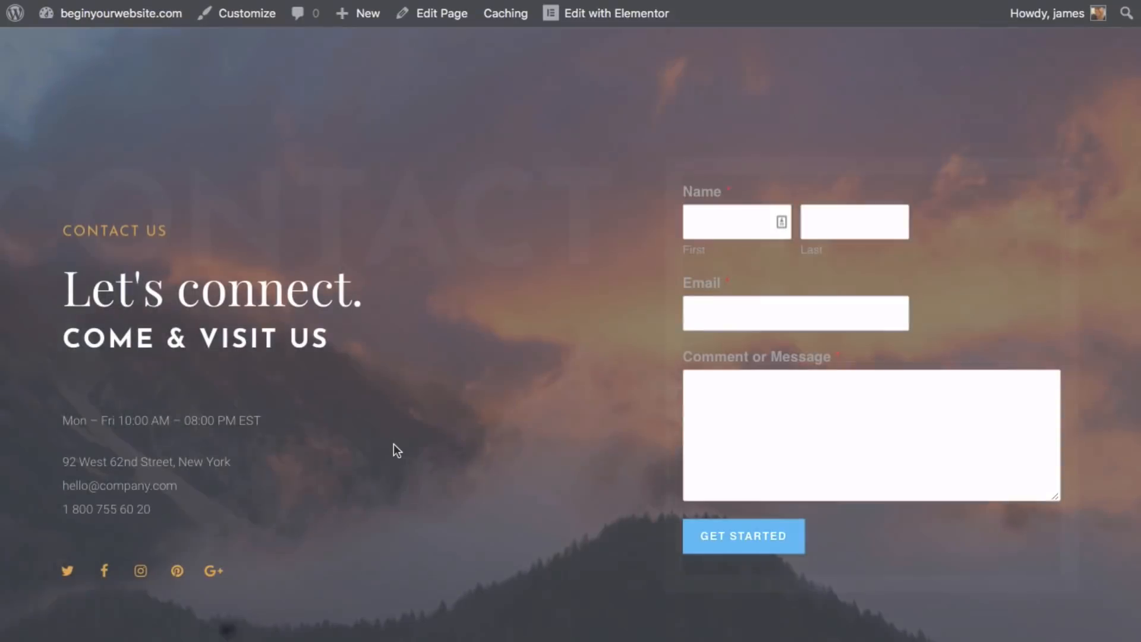
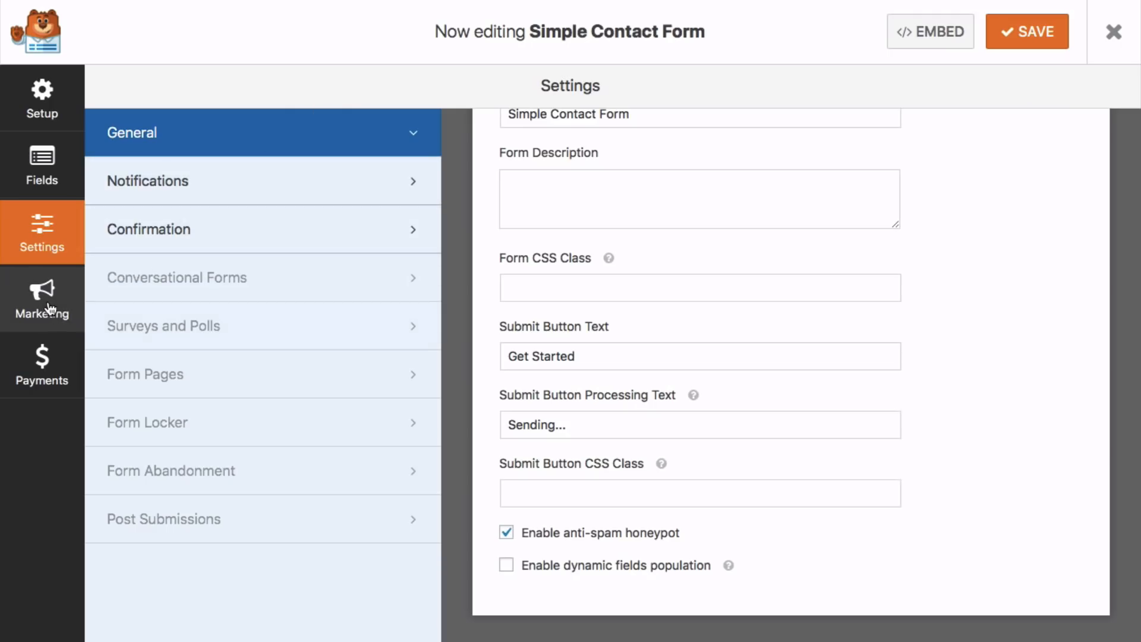
- Choose MailChimp under Marketing for the Simple Contact Form and open the Pro upgrade pricing
{"action": "left_click", "coordinate": [50, 309]}
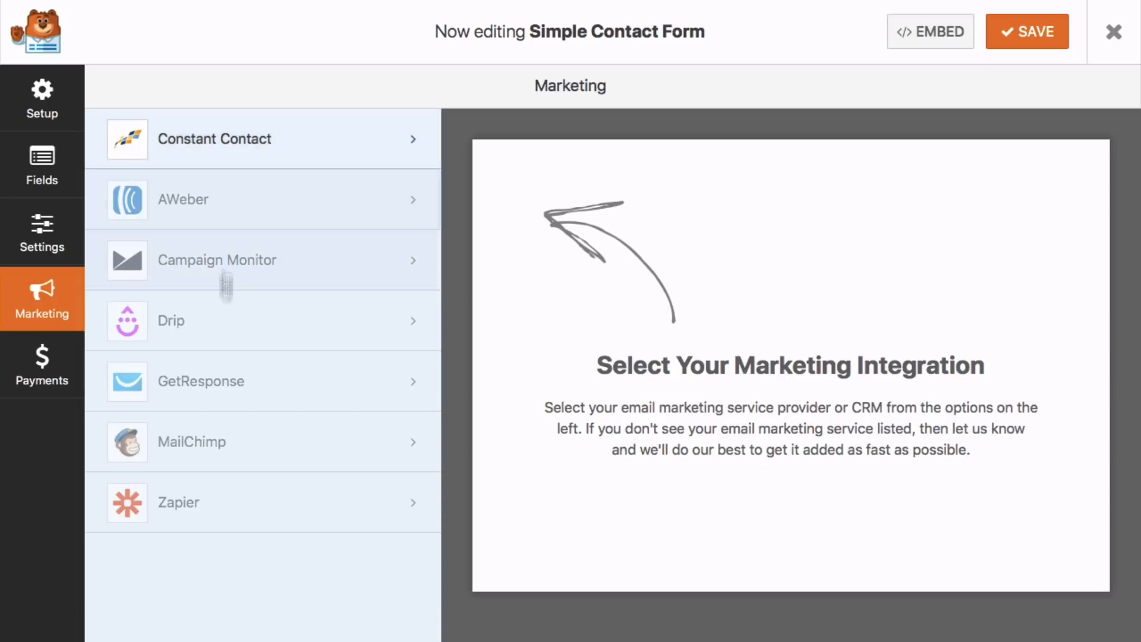
{"action": "left_click", "coordinate": [211, 456]}
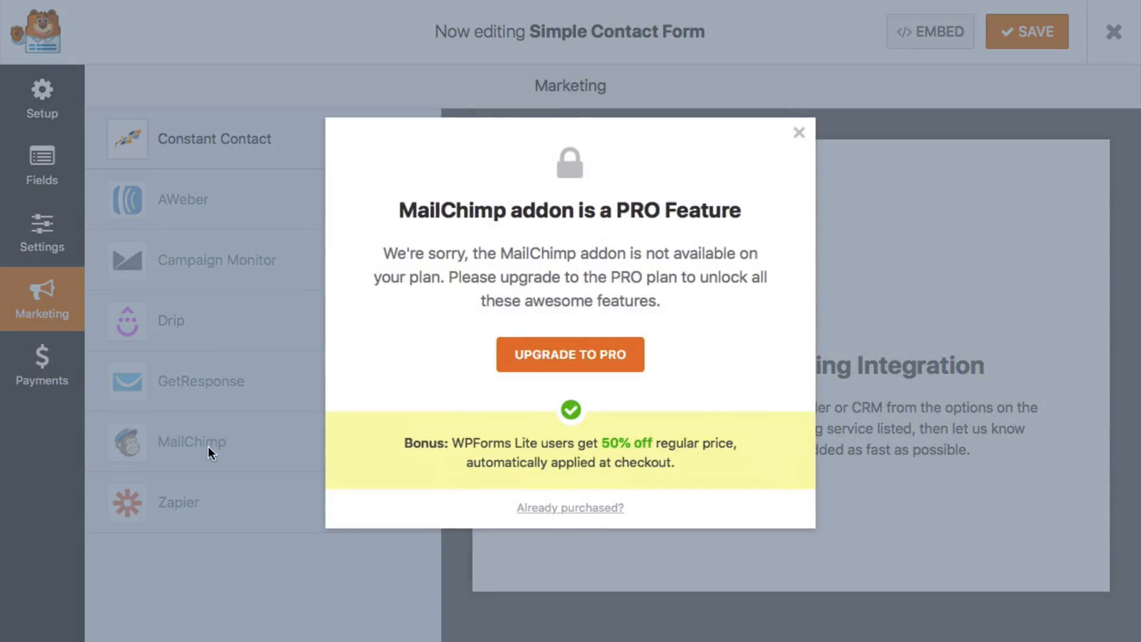
{"action": "left_click", "coordinate": [555, 357]}
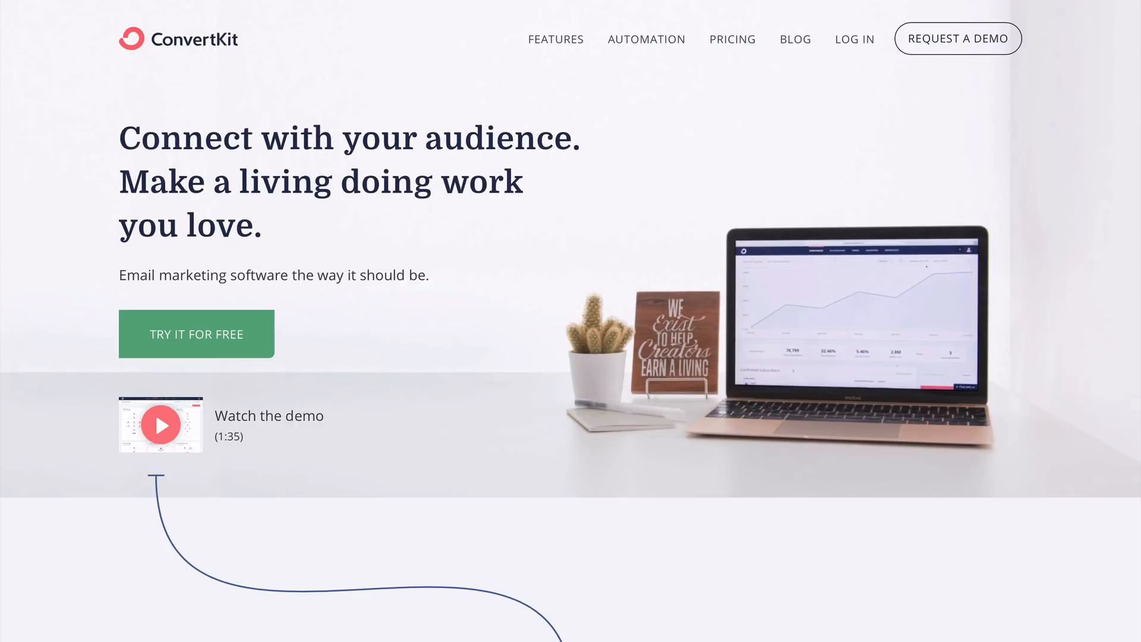
{"action": "scroll", "coordinate": [570, 321], "scroll_direction": "down", "scroll_amount": 3}
{"action": "scroll", "coordinate": [570, 321], "scroll_direction": "down", "scroll_amount": 5}
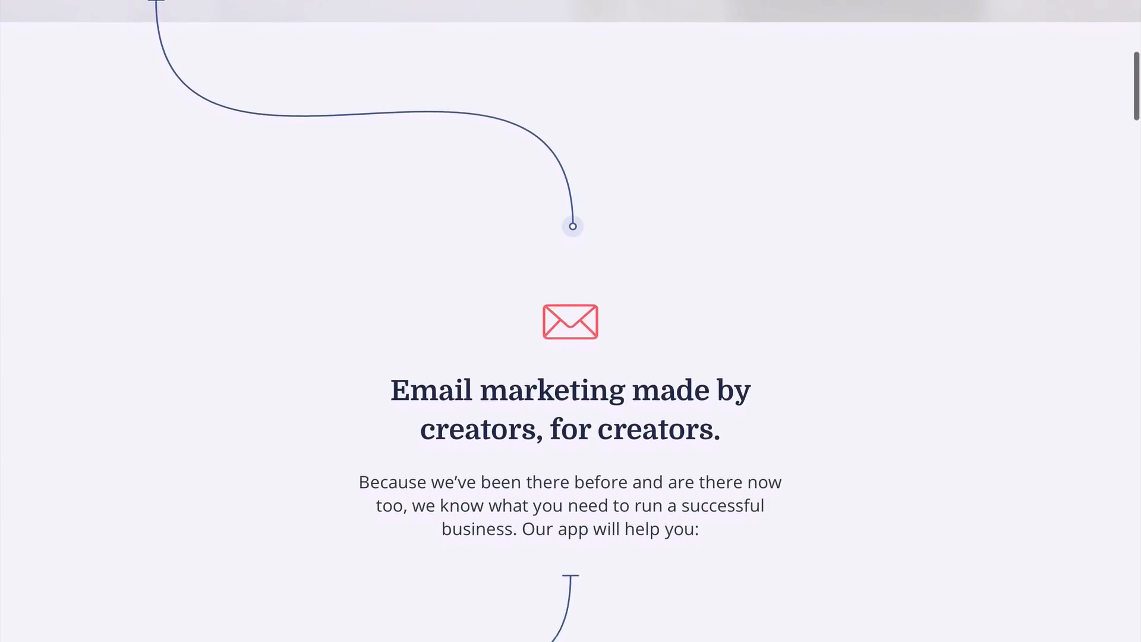
{"action": "scroll", "coordinate": [571, 320], "scroll_direction": "down", "scroll_amount": 2}
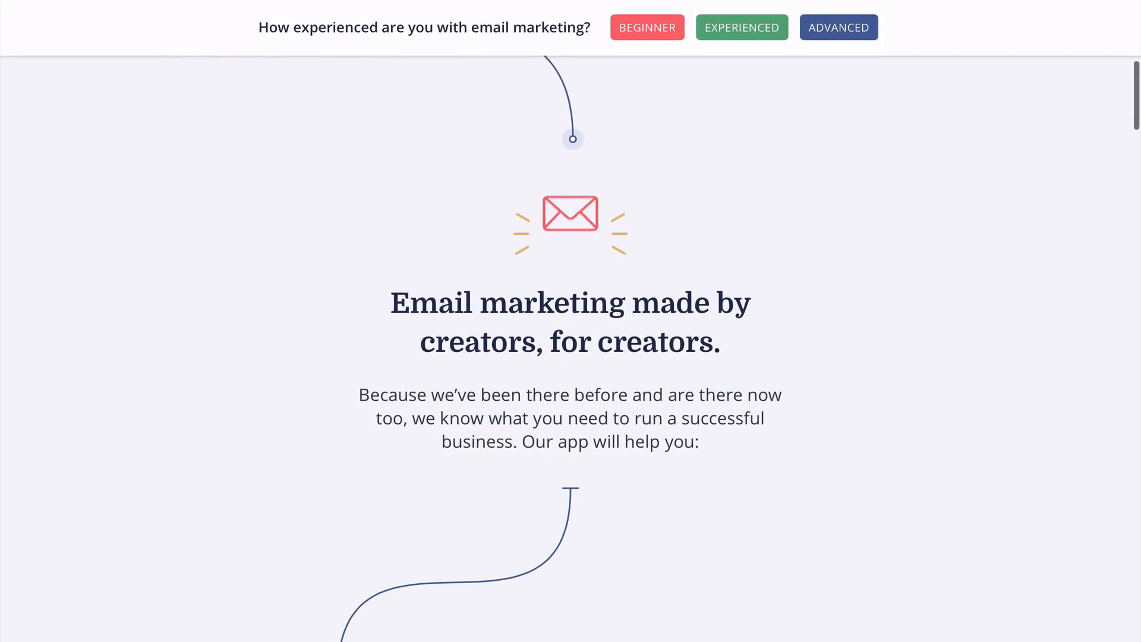
{"action": "scroll", "coordinate": [571, 321], "scroll_direction": "down", "scroll_amount": 7}
{"action": "scroll", "coordinate": [571, 321], "scroll_direction": "down", "scroll_amount": 3}
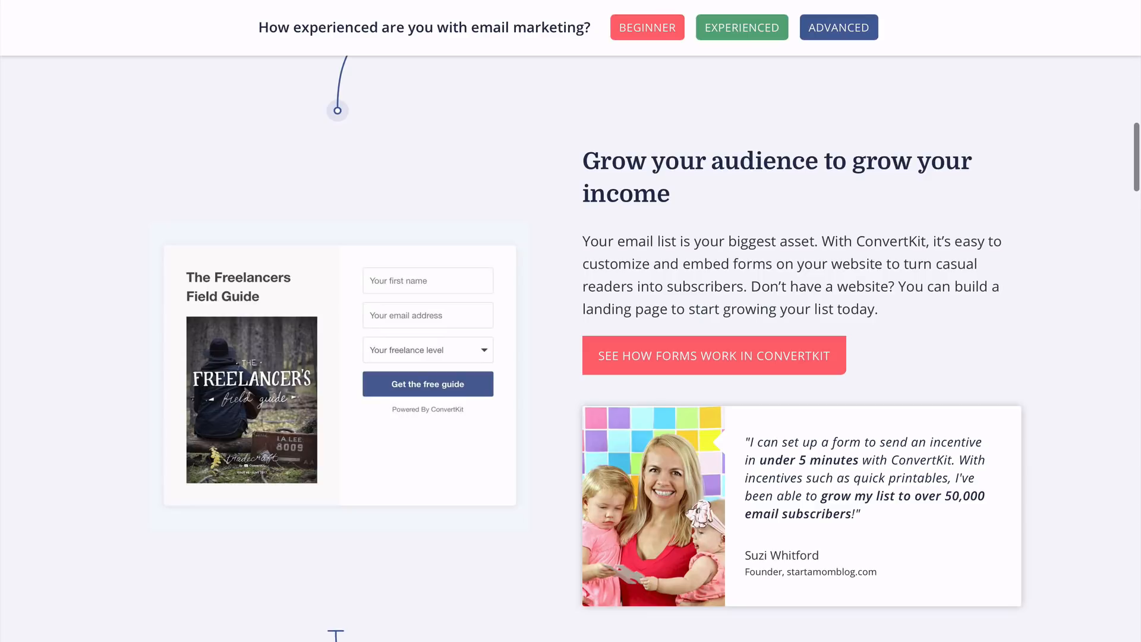
{"action": "scroll", "coordinate": [571, 321], "scroll_direction": "down", "scroll_amount": 6}
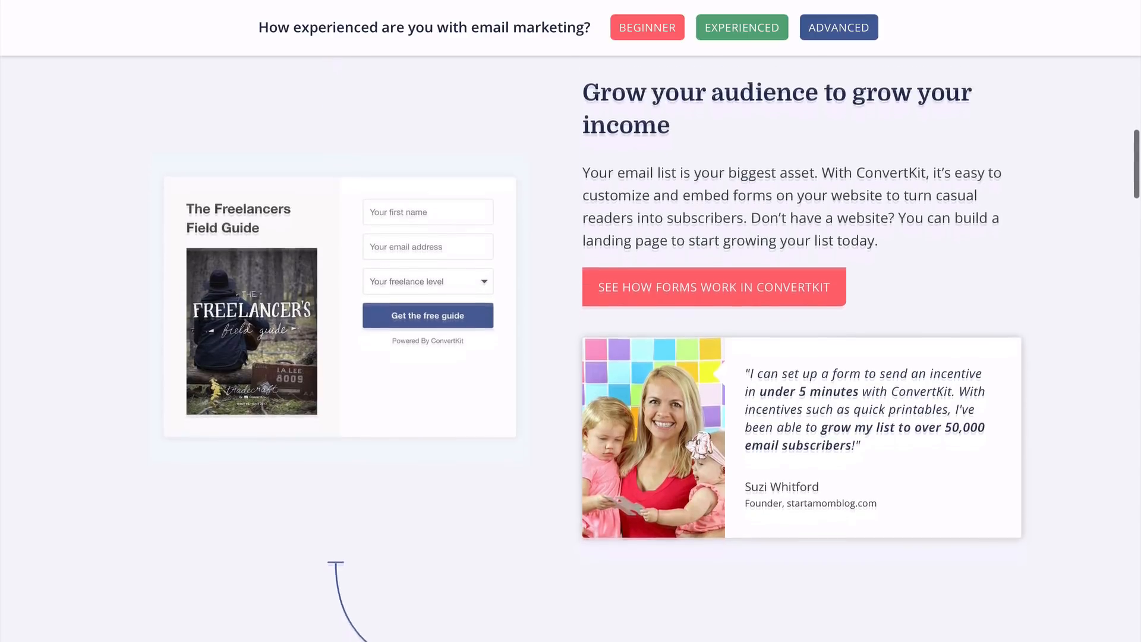
{"action": "scroll", "coordinate": [570, 321], "scroll_direction": "down", "scroll_amount": 7}
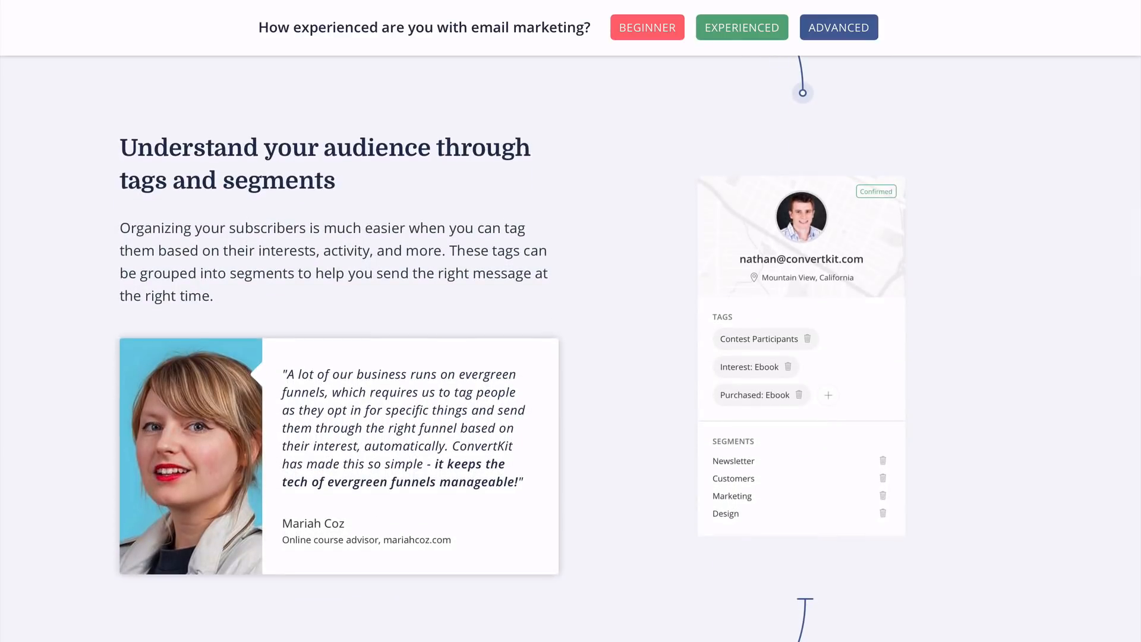
{"action": "scroll", "coordinate": [570, 320], "scroll_direction": "down", "scroll_amount": 3}
{"action": "scroll", "coordinate": [571, 321], "scroll_direction": "down", "scroll_amount": 6}
{"action": "scroll", "coordinate": [570, 321], "scroll_direction": "down", "scroll_amount": 3}
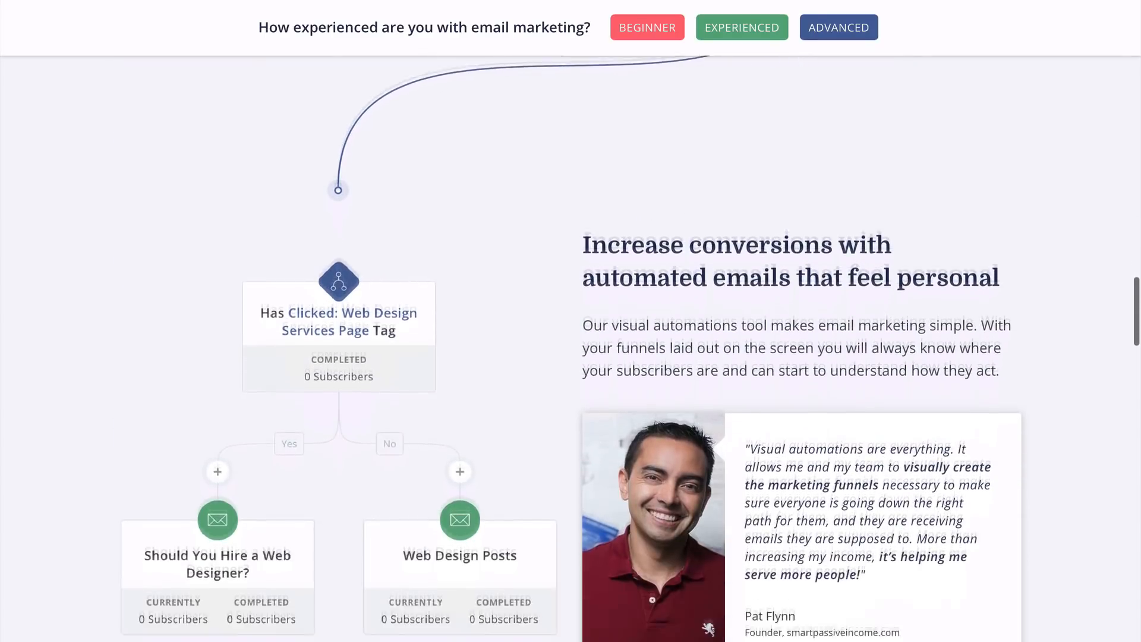
{"action": "scroll", "coordinate": [570, 321], "scroll_direction": "down", "scroll_amount": 2}
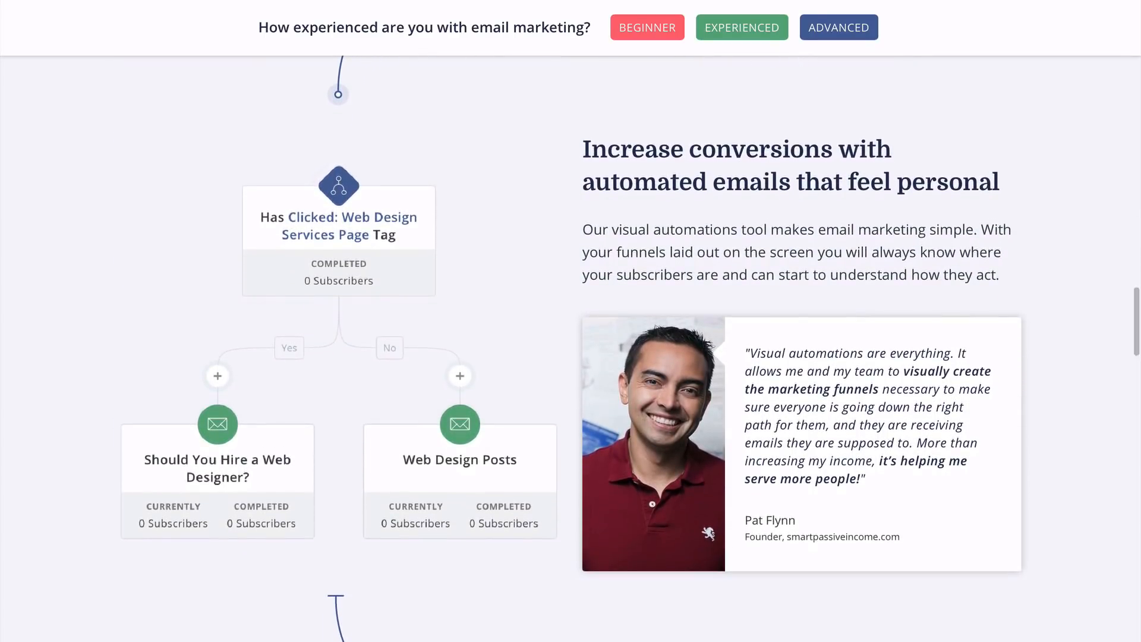
{"action": "scroll", "coordinate": [570, 321], "scroll_direction": "down", "scroll_amount": 2}
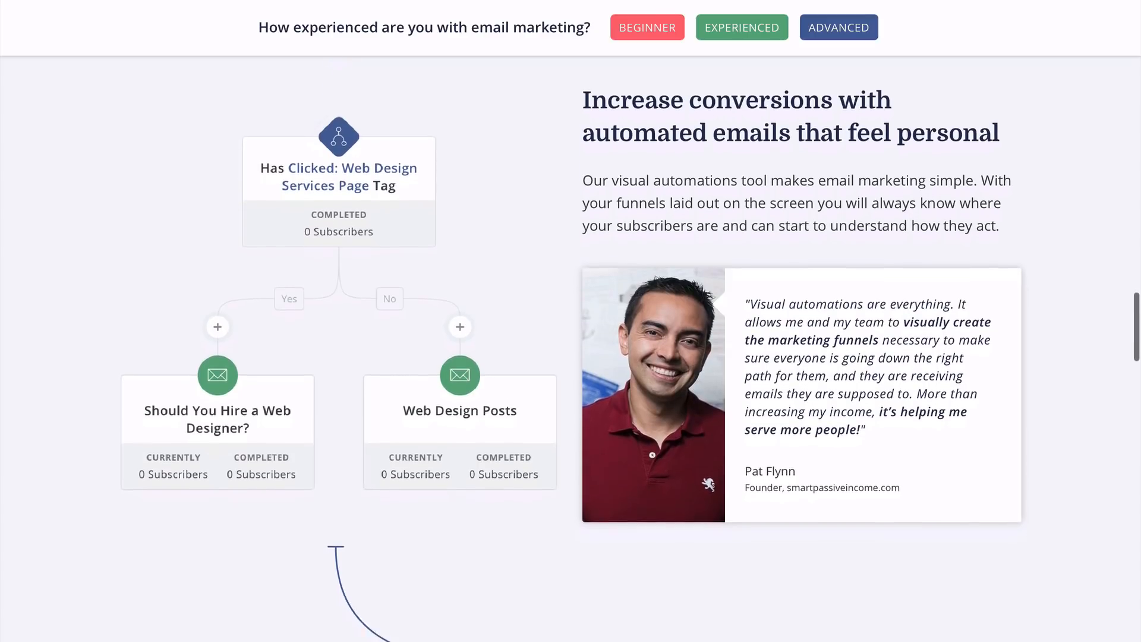
{"action": "scroll", "coordinate": [570, 321], "scroll_direction": "down", "scroll_amount": 5}
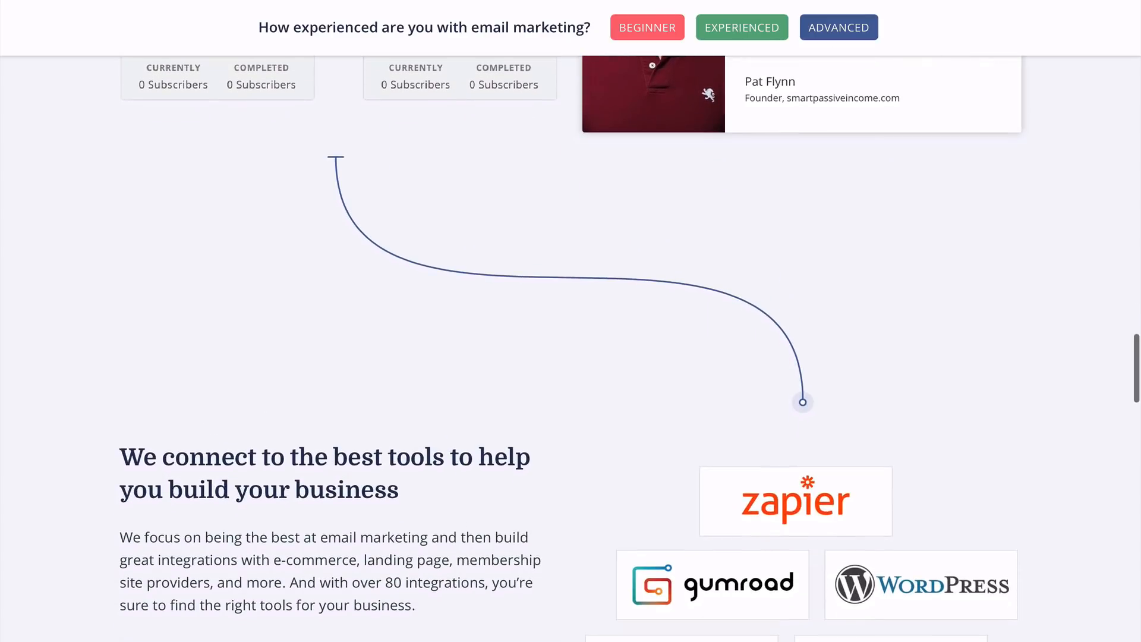
{"action": "scroll", "coordinate": [570, 321], "scroll_direction": "down", "scroll_amount": 4}
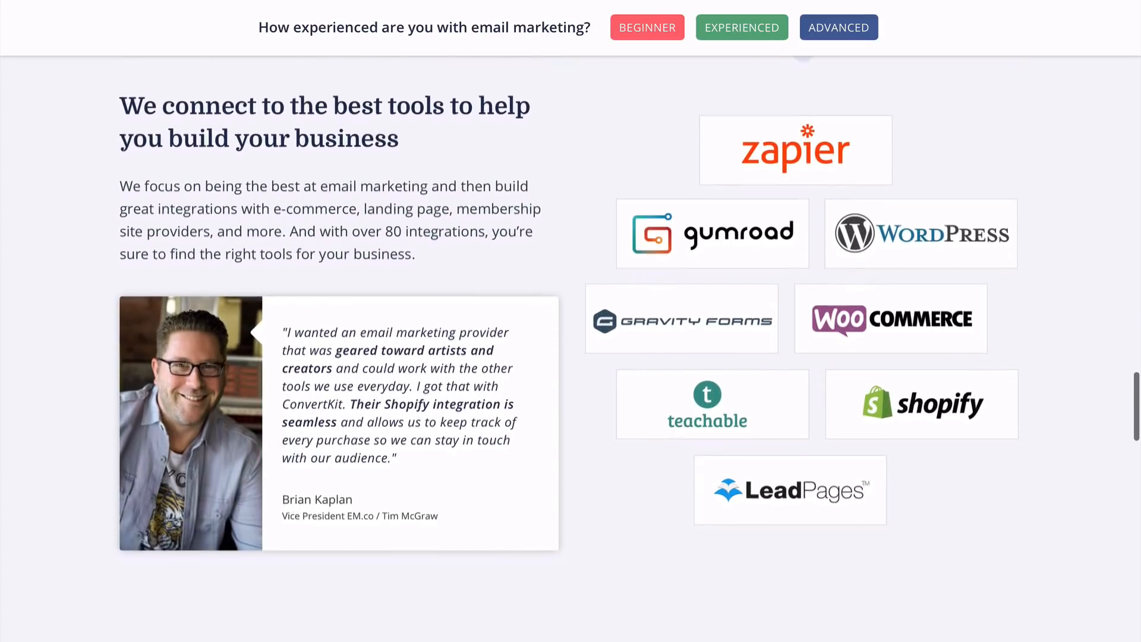
{"action": "scroll", "coordinate": [570, 320], "scroll_direction": "down", "scroll_amount": 1}
{"action": "scroll", "coordinate": [570, 321], "scroll_direction": "down", "scroll_amount": 3}
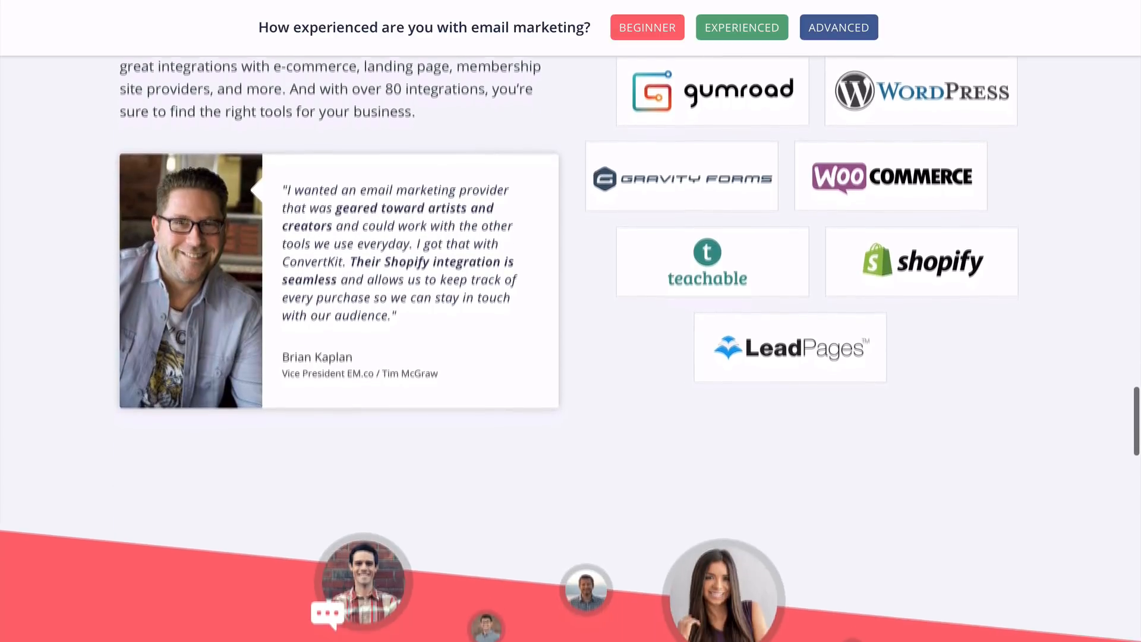
{"action": "scroll", "coordinate": [571, 321], "scroll_direction": "down", "scroll_amount": 5}
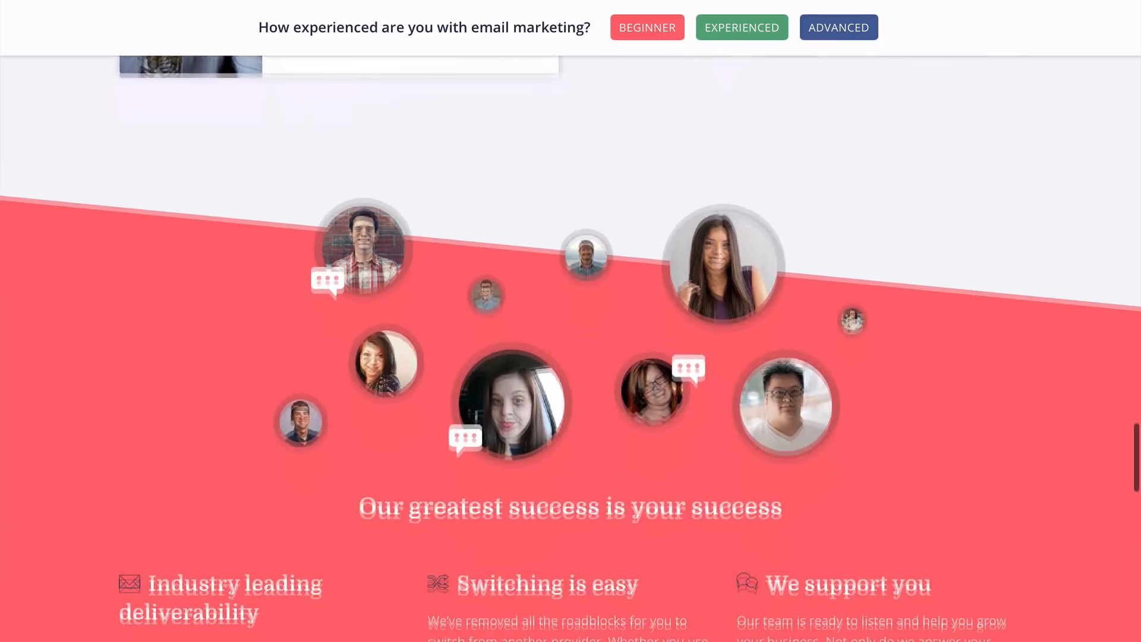
{"action": "scroll", "coordinate": [571, 321], "scroll_direction": "down", "scroll_amount": 1}
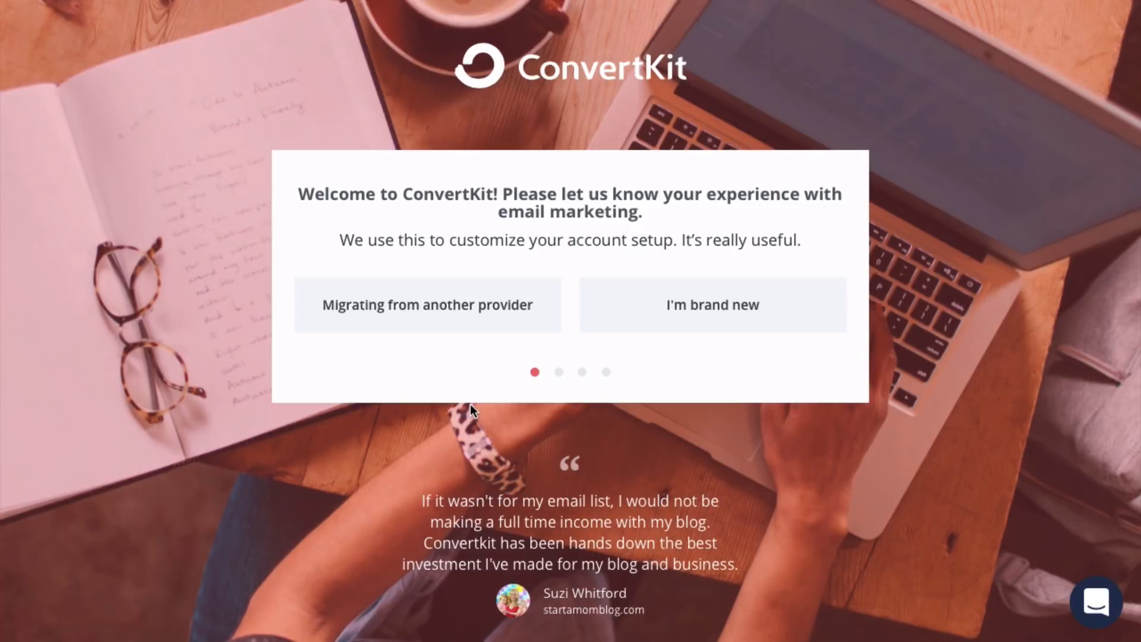
- Answer the onboarding questions: brand new to email marketing, has a website, built with WordPress
{"action": "left_click", "coordinate": [734, 310]}
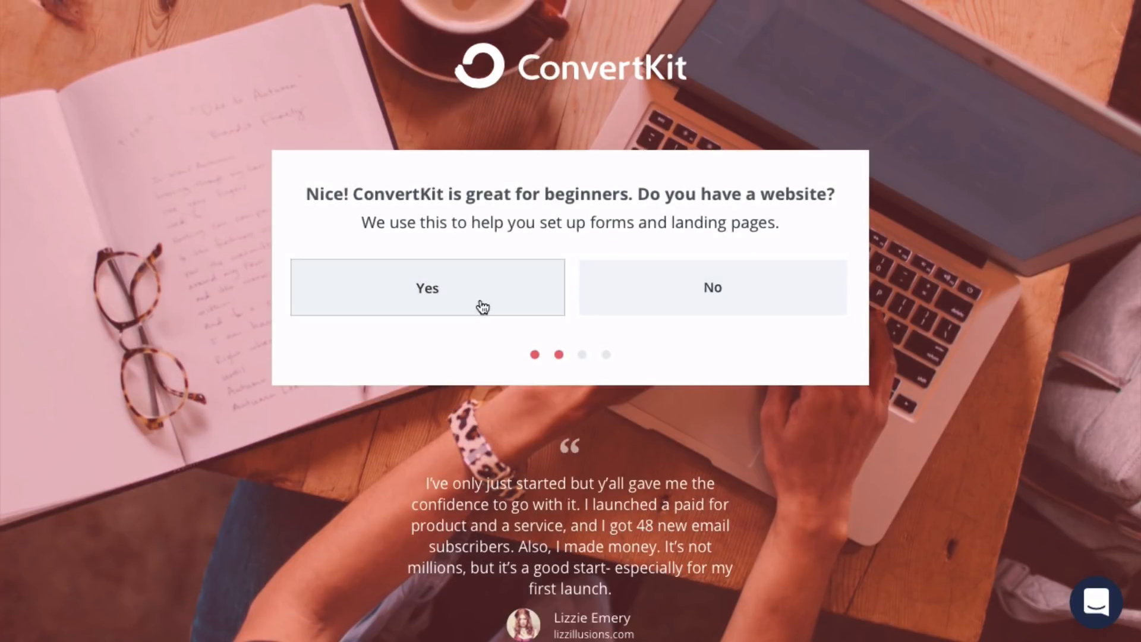
{"action": "left_click", "coordinate": [483, 306]}
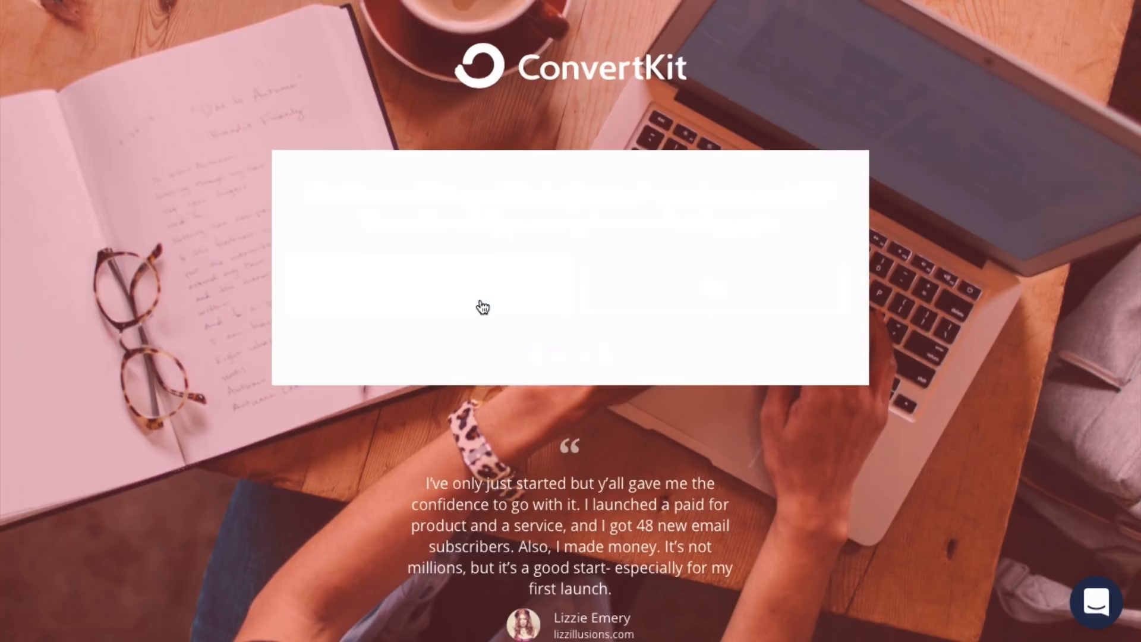
{"action": "left_click", "coordinate": [430, 294]}
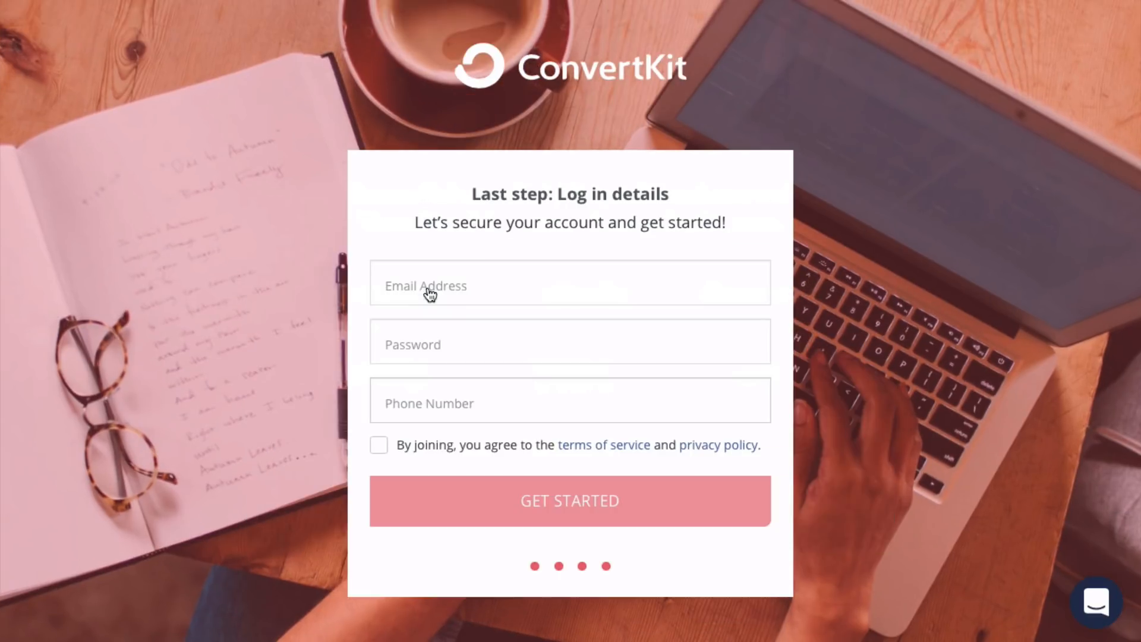
- Clear the autofilled email, submit the login details, and dismiss the save-password prompt
{"action": "double_click", "coordinate": [472, 285]}
{"action": "triple_click", "coordinate": [473, 285]}
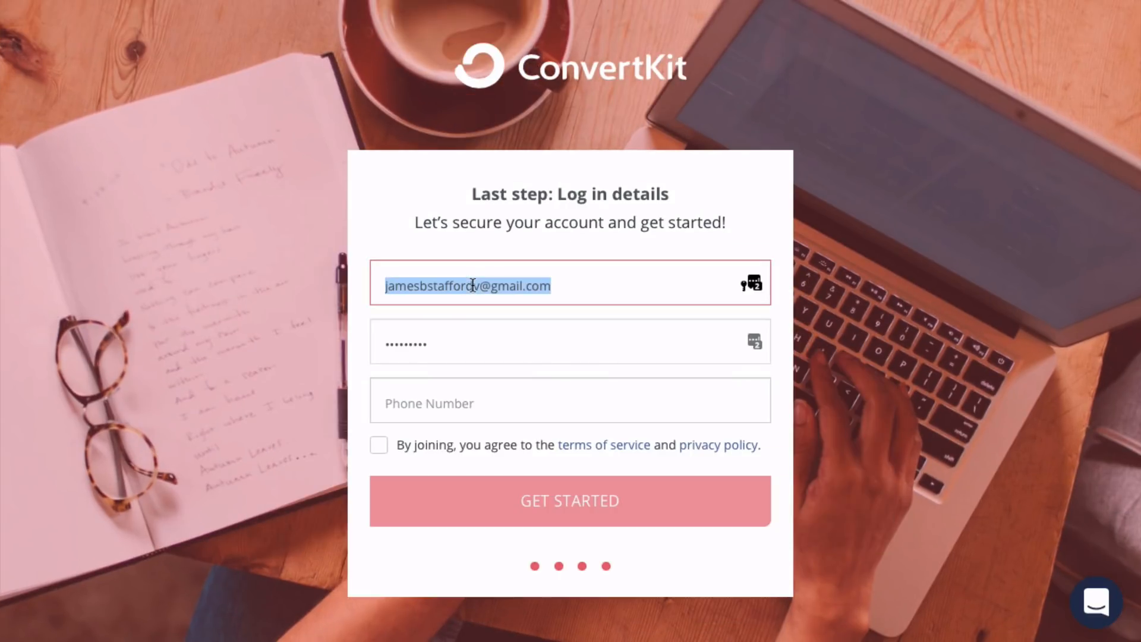
{"action": "key", "text": "BackSpace"}
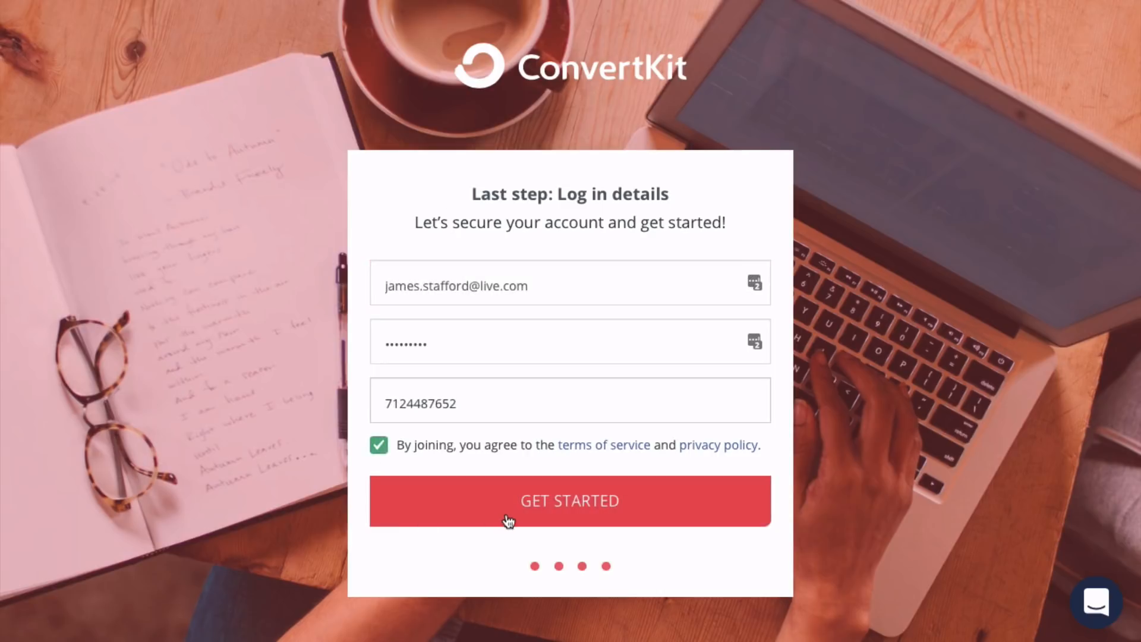
{"action": "left_click", "coordinate": [505, 517]}
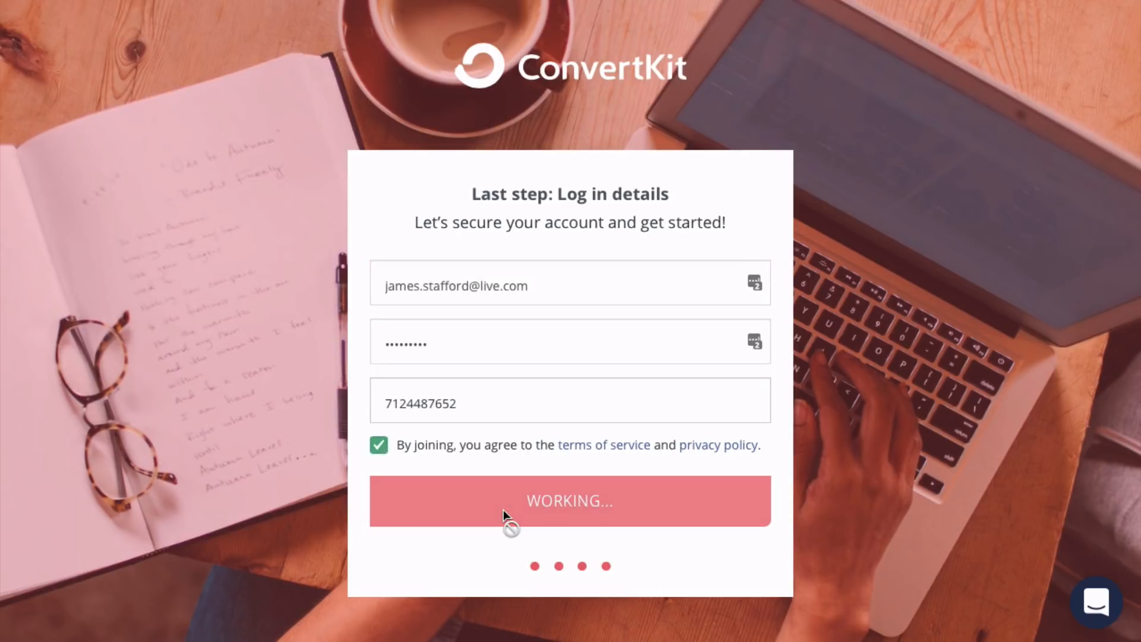
{"action": "left_click", "coordinate": [651, 87]}
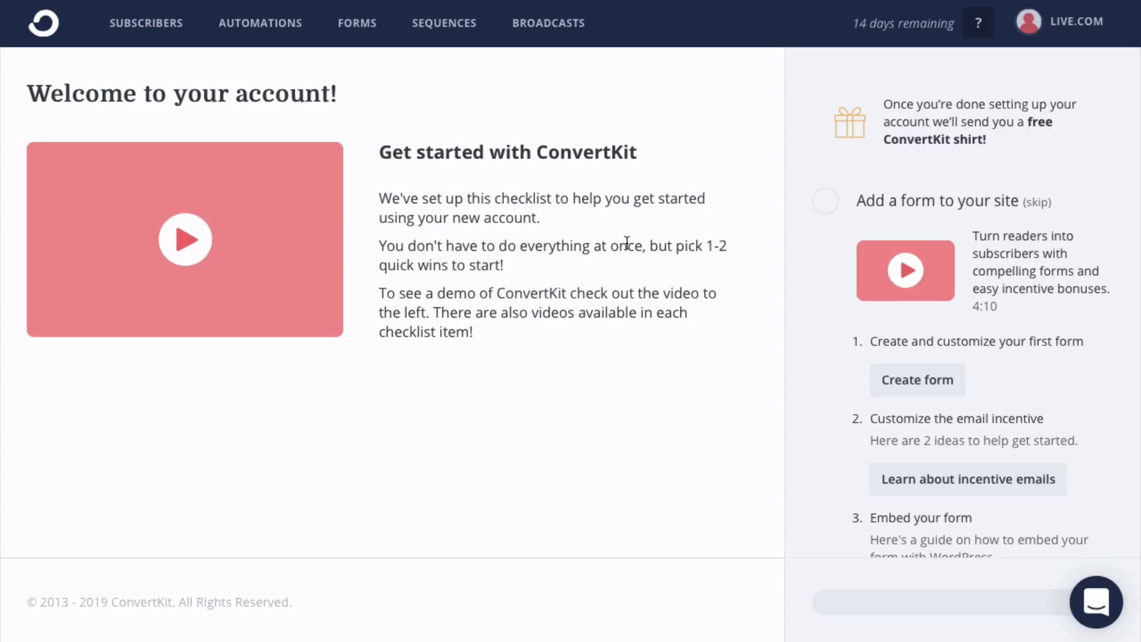
- Start a new inline form from the simple name-and-email template
{"action": "left_click", "coordinate": [901, 379]}
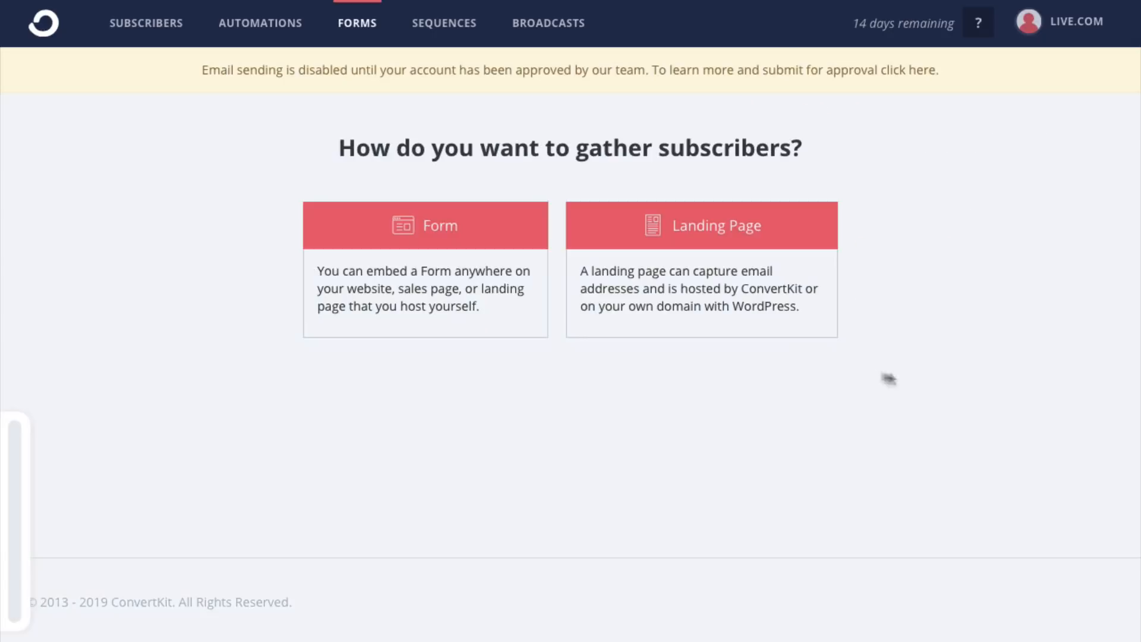
{"action": "left_click", "coordinate": [457, 238]}
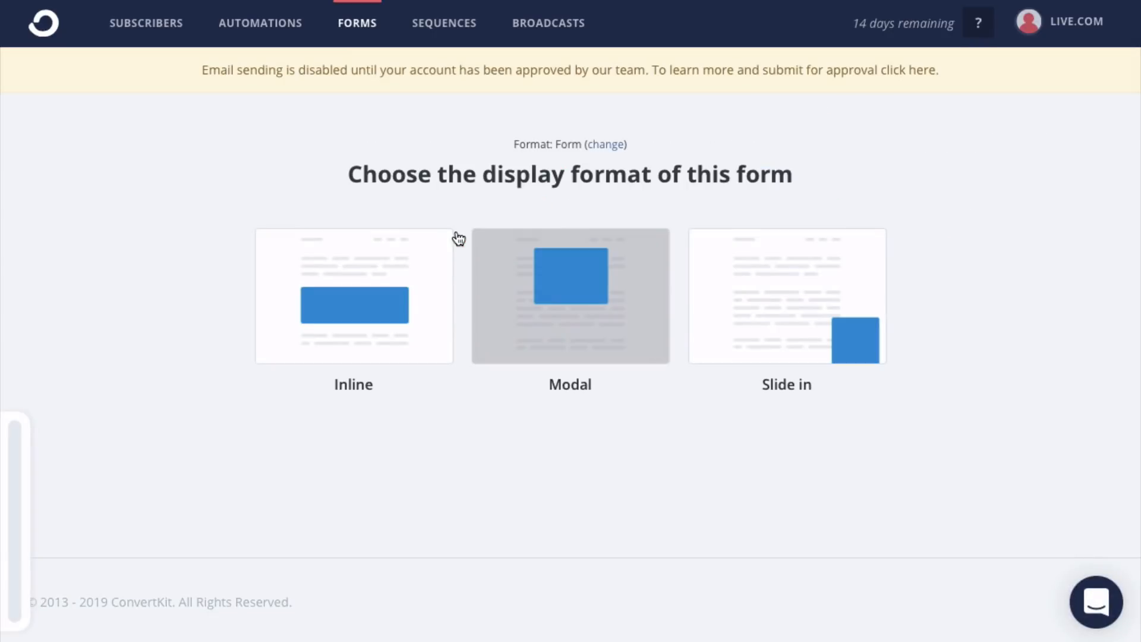
{"action": "left_click", "coordinate": [391, 300]}
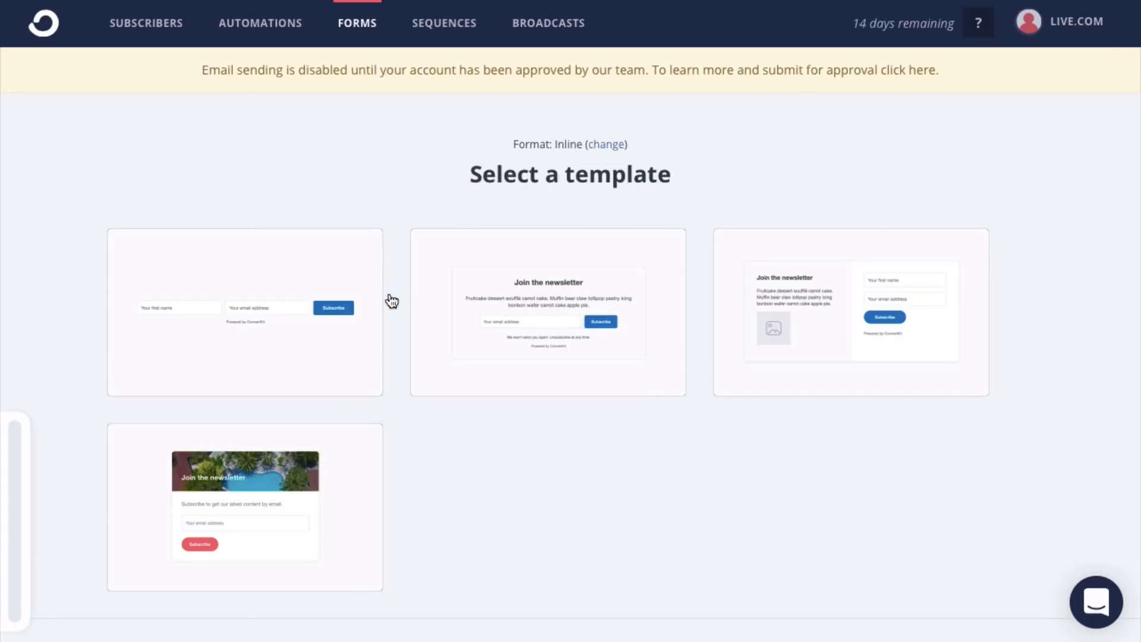
{"action": "mouse_move", "coordinate": [247, 298]}
{"action": "left_click", "coordinate": [350, 368]}
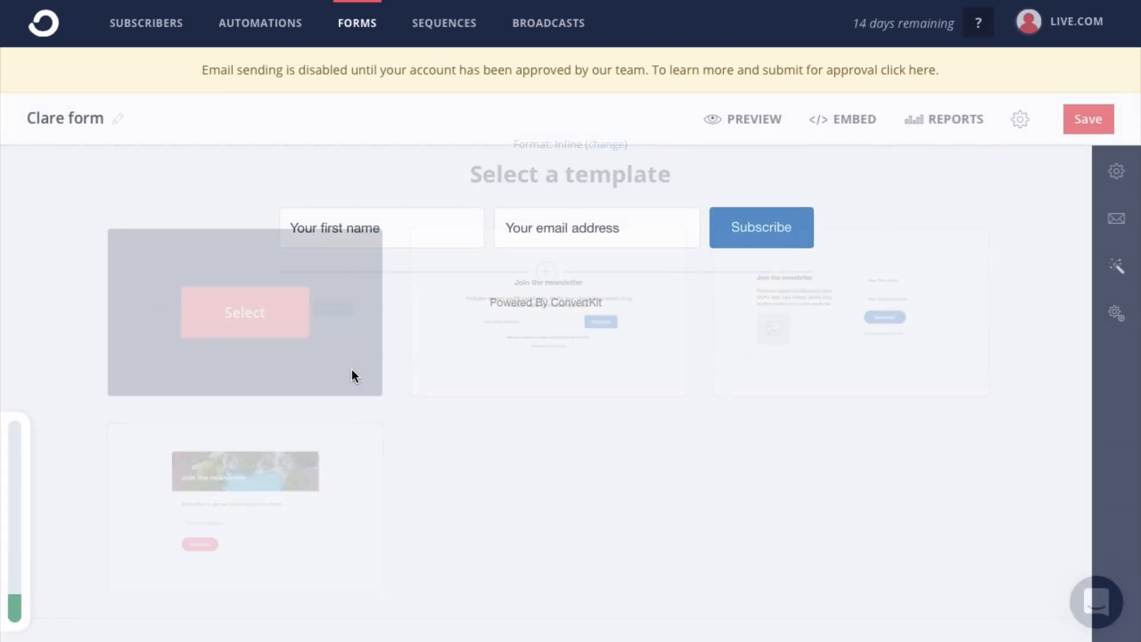
- Rename the form to 'New Website' and select its Subscribe button
{"action": "left_click", "coordinate": [82, 124]}
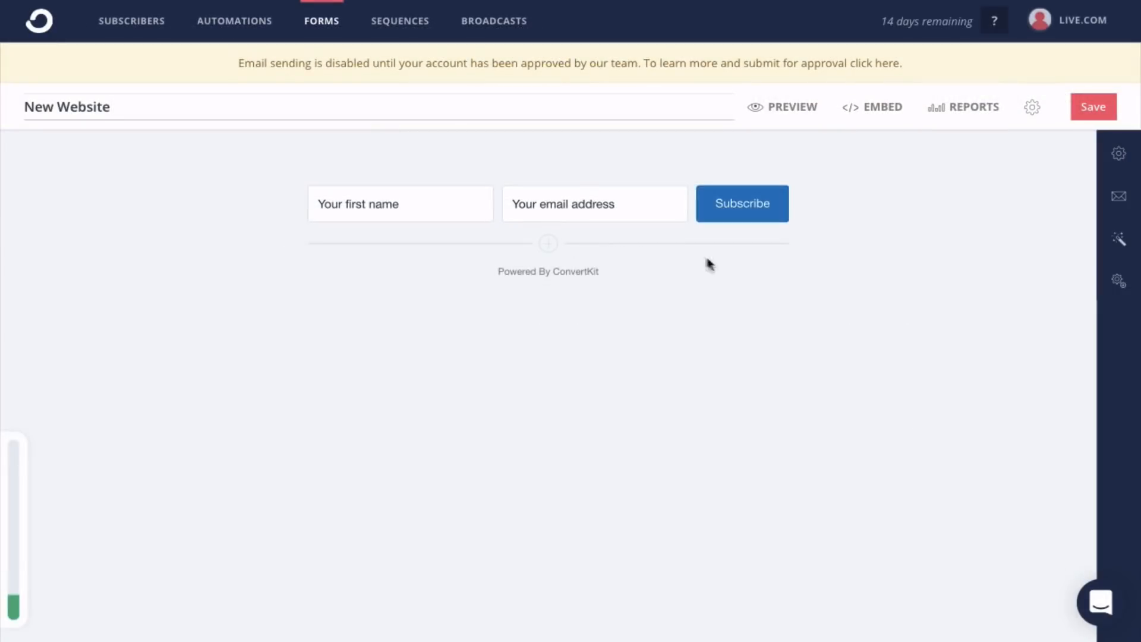
{"action": "left_click", "coordinate": [708, 258]}
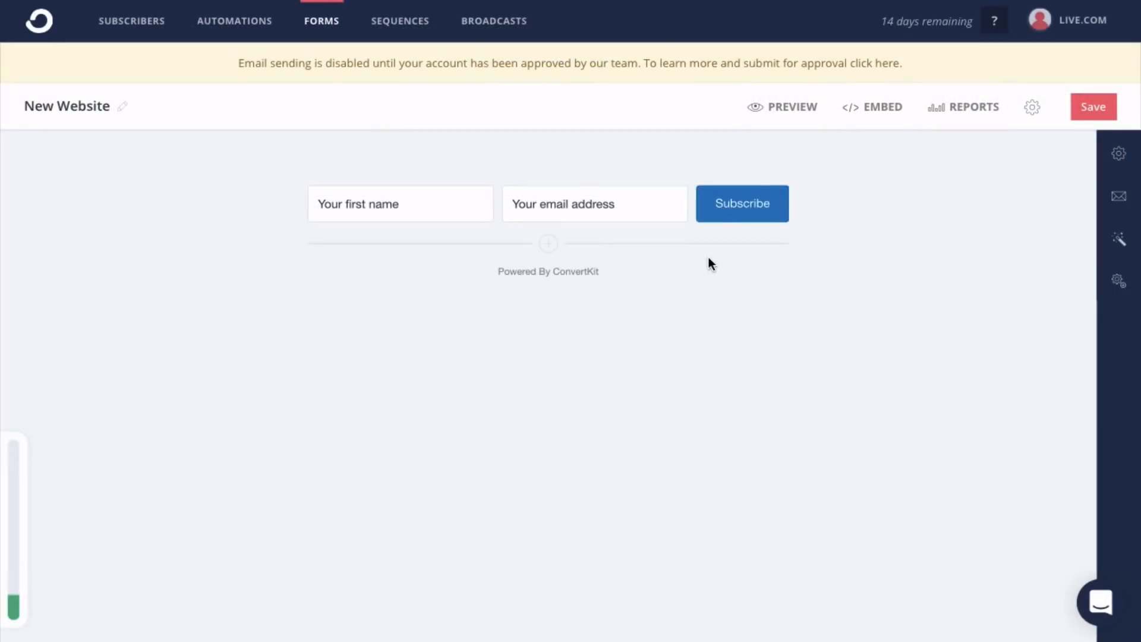
{"action": "left_click", "coordinate": [736, 210]}
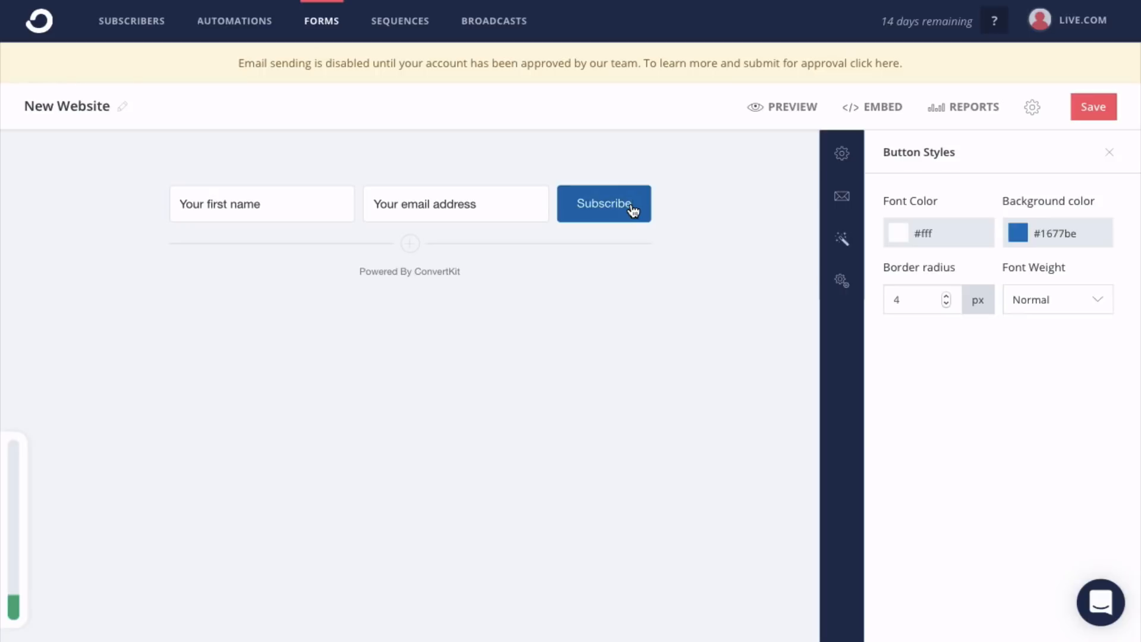
- Relabel the button 'Get Started' and set its background colour to #dd9933
{"action": "key", "text": "BackSpace"}
{"action": "key", "text": "BackSpace"}
{"action": "key", "text": "BackSpace"}
{"action": "key", "text": "BackSpace"}
{"action": "key", "text": "BackSpace"}
{"action": "key", "text": "BackSpace"}
{"action": "key", "text": "BackSpace"}
{"action": "key", "text": "BackSpace"}
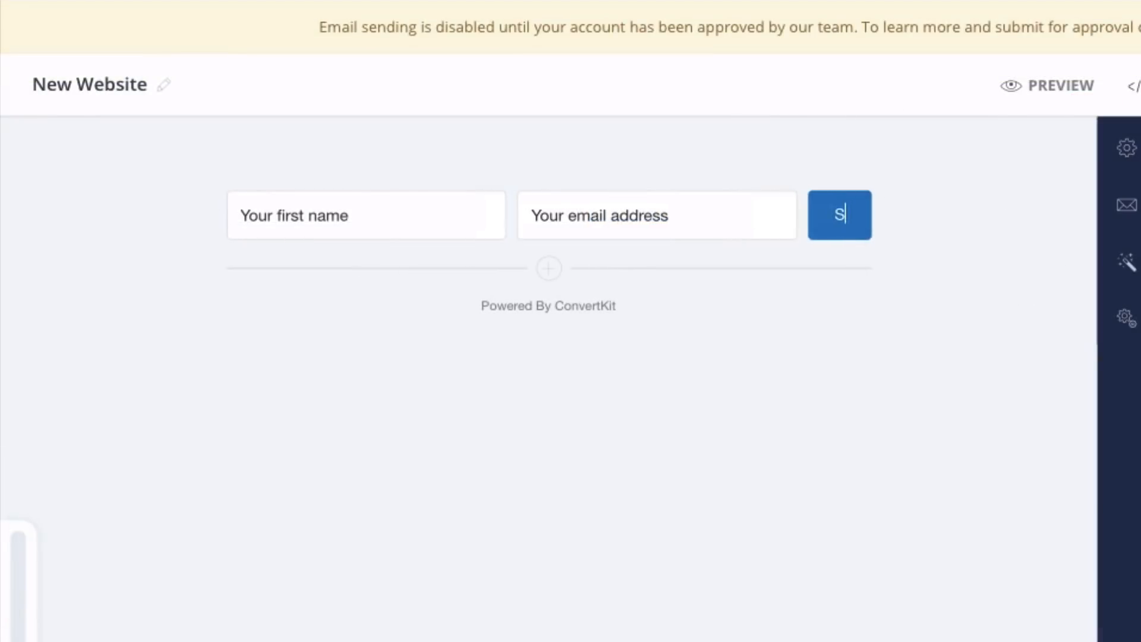
{"action": "key", "text": "BackSpace"}
{"action": "type", "text": "Get Starte"}
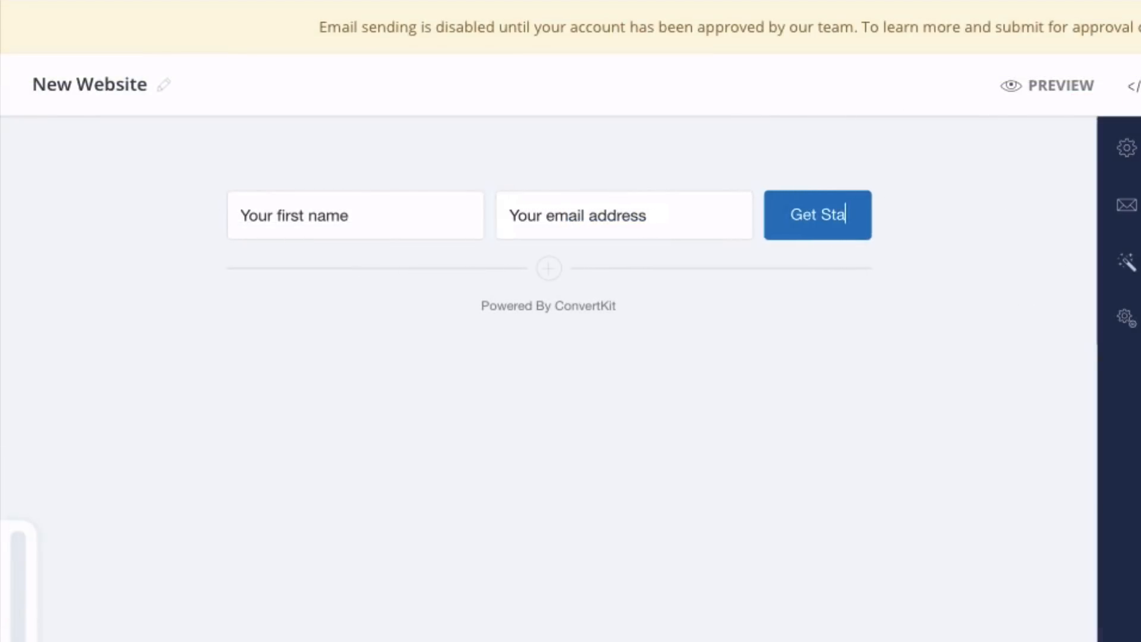
{"action": "type", "text": "d"}
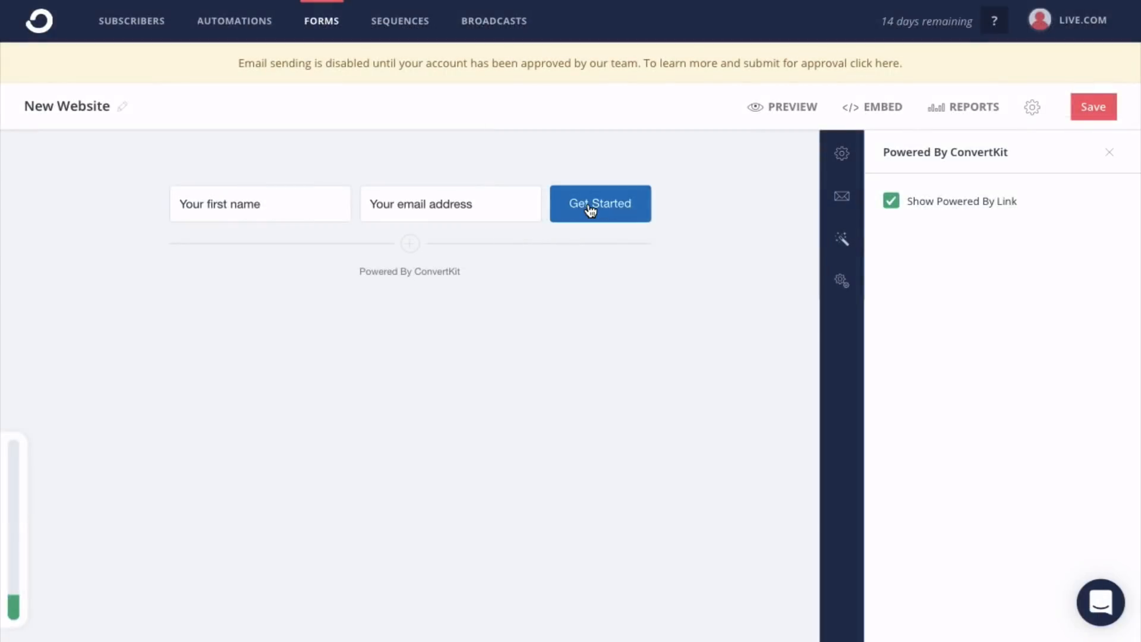
{"action": "left_click", "coordinate": [798, 226]}
{"action": "left_click", "coordinate": [1087, 237]}
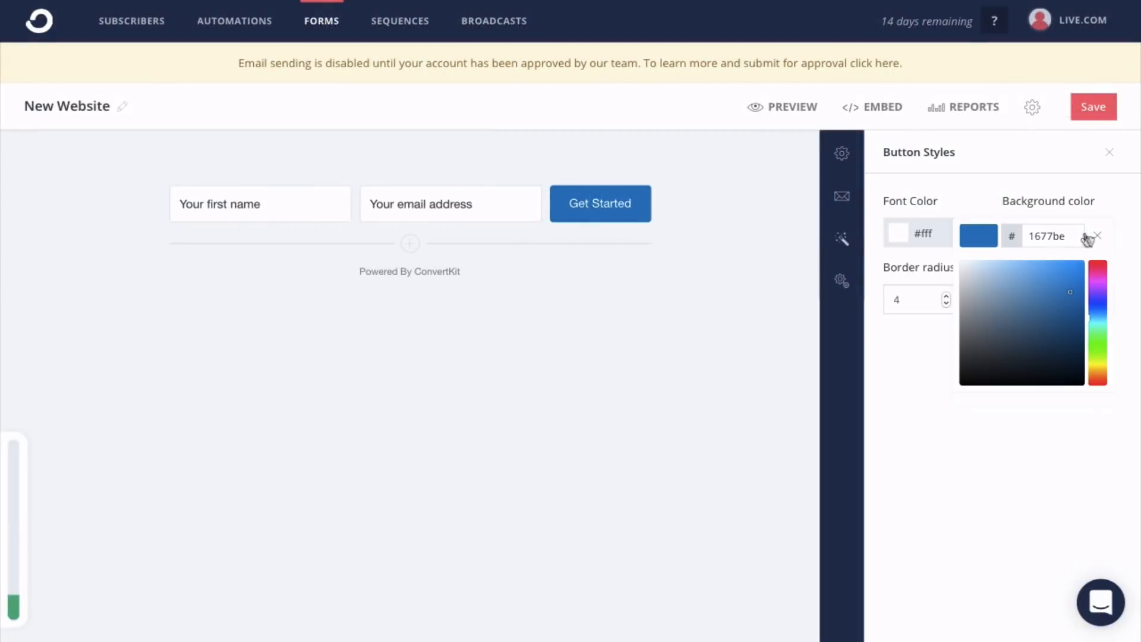
{"action": "left_click_drag", "start_coordinate": [1069, 237], "coordinate": [1032, 237]}
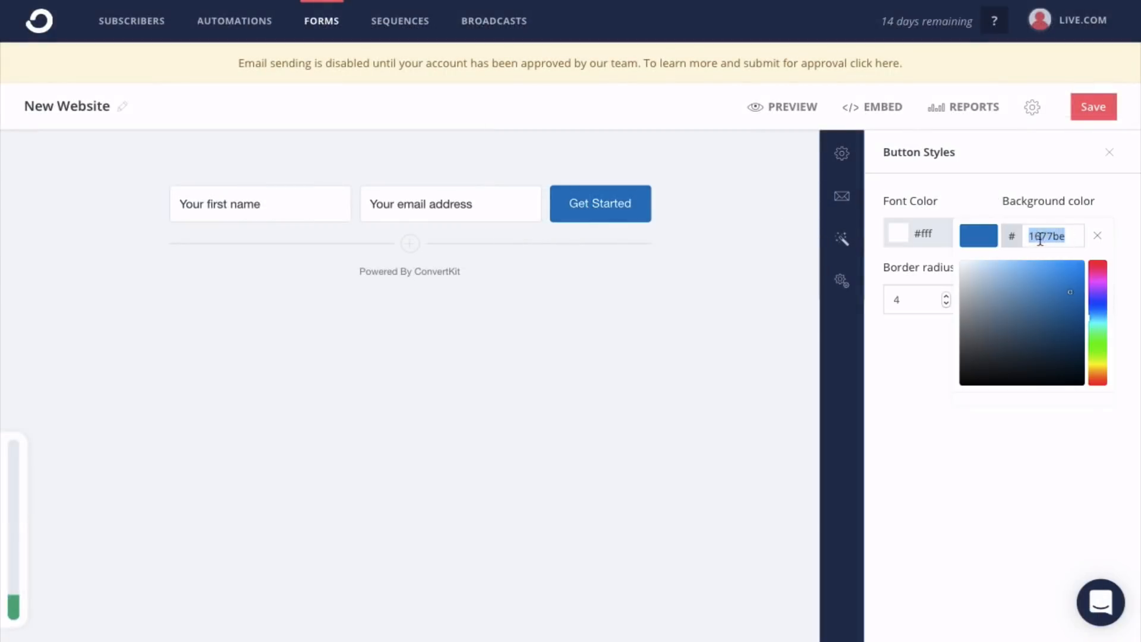
{"action": "right_click", "coordinate": [1043, 238]}
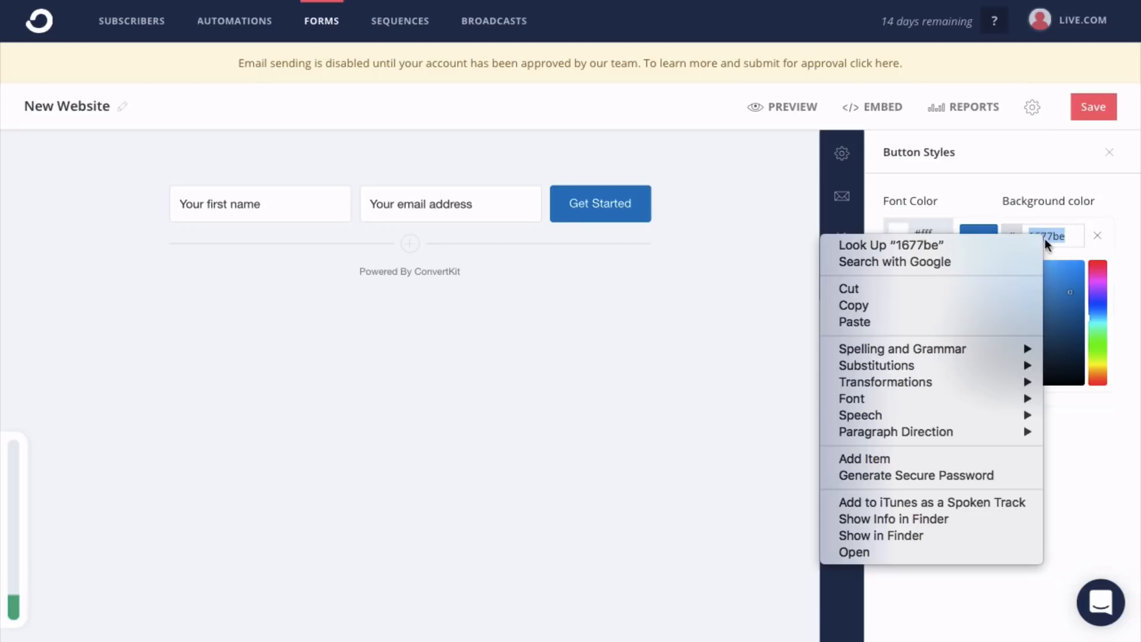
{"action": "left_click", "coordinate": [999, 321]}
{"action": "left_click", "coordinate": [651, 308]}
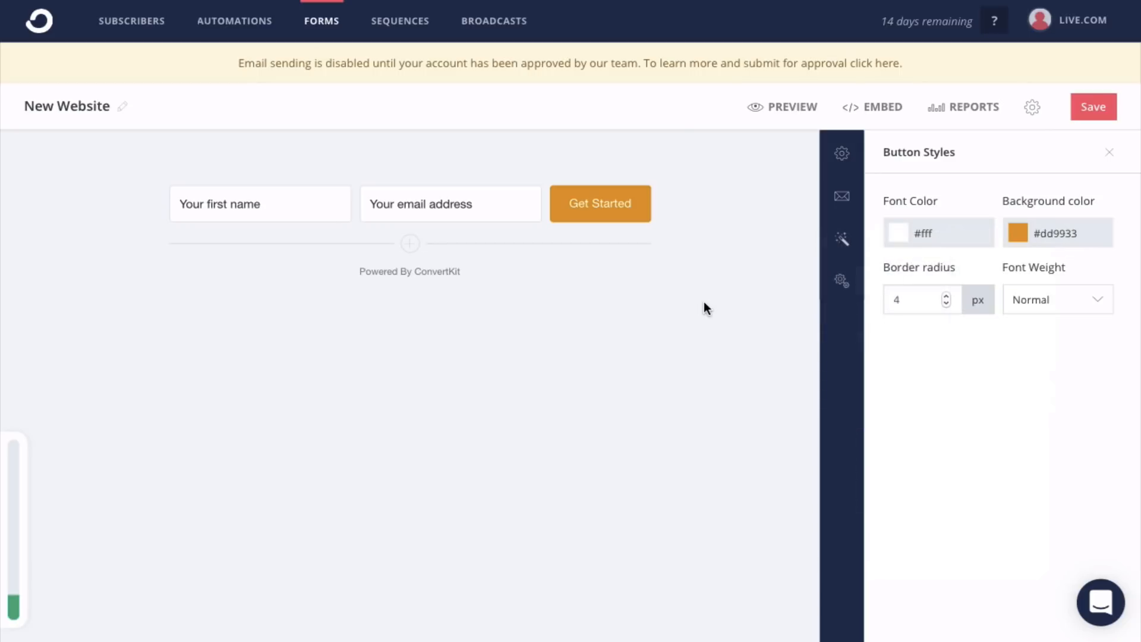
- Save the form, copy its HTML embed code, and delete the old Contact-page form in Elementor
{"action": "left_click", "coordinate": [1096, 112]}
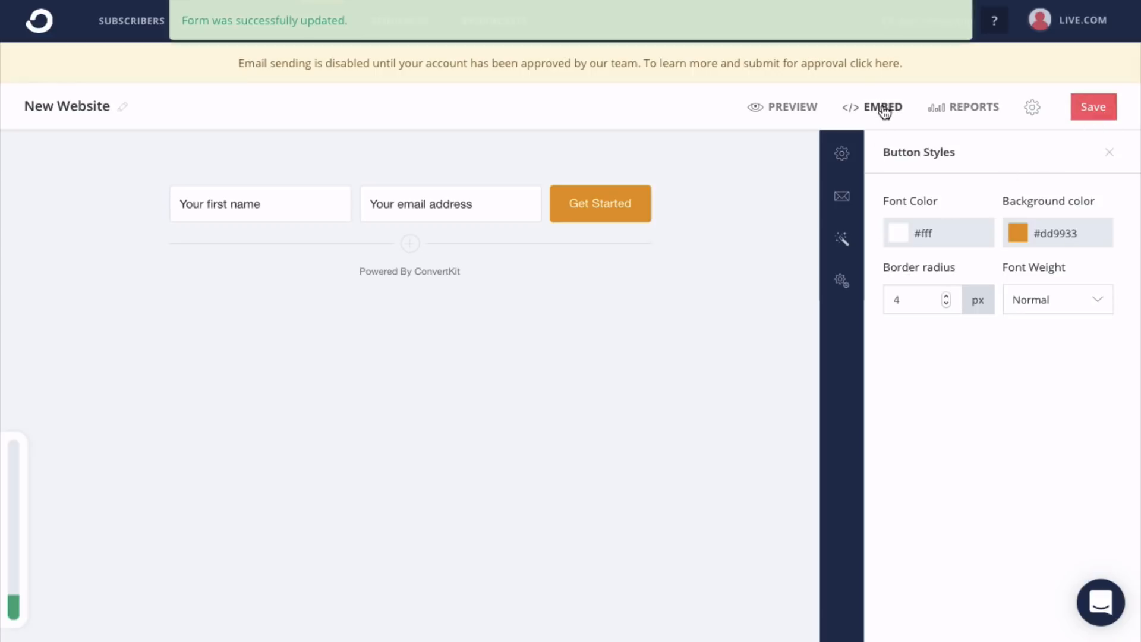
{"action": "left_click", "coordinate": [882, 108]}
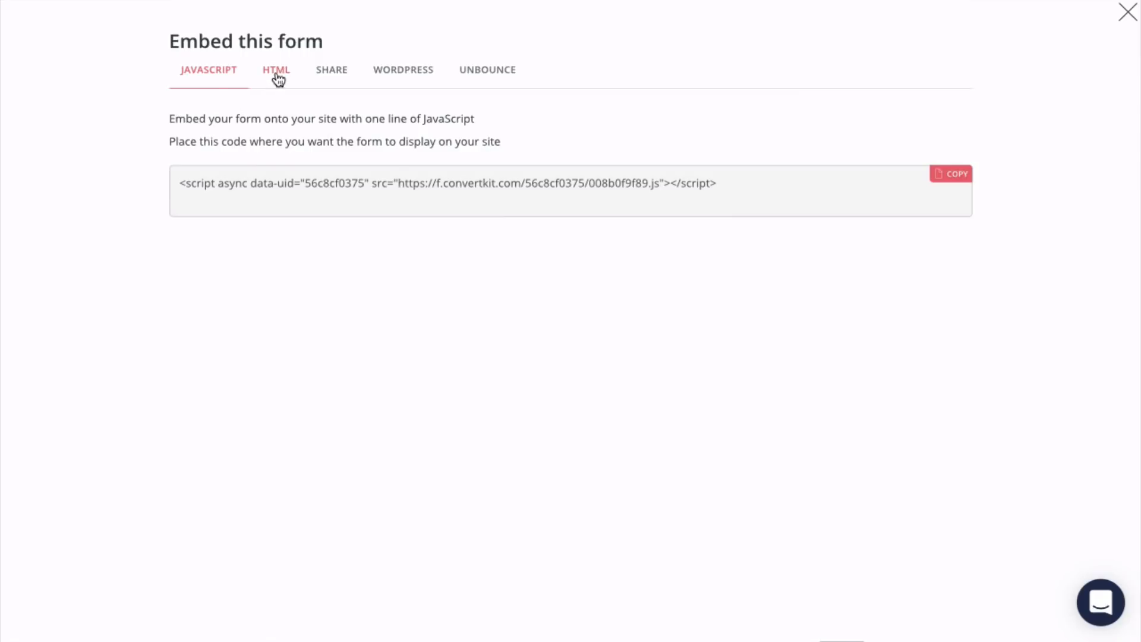
{"action": "left_click", "coordinate": [278, 74]}
{"action": "left_click", "coordinate": [955, 119]}
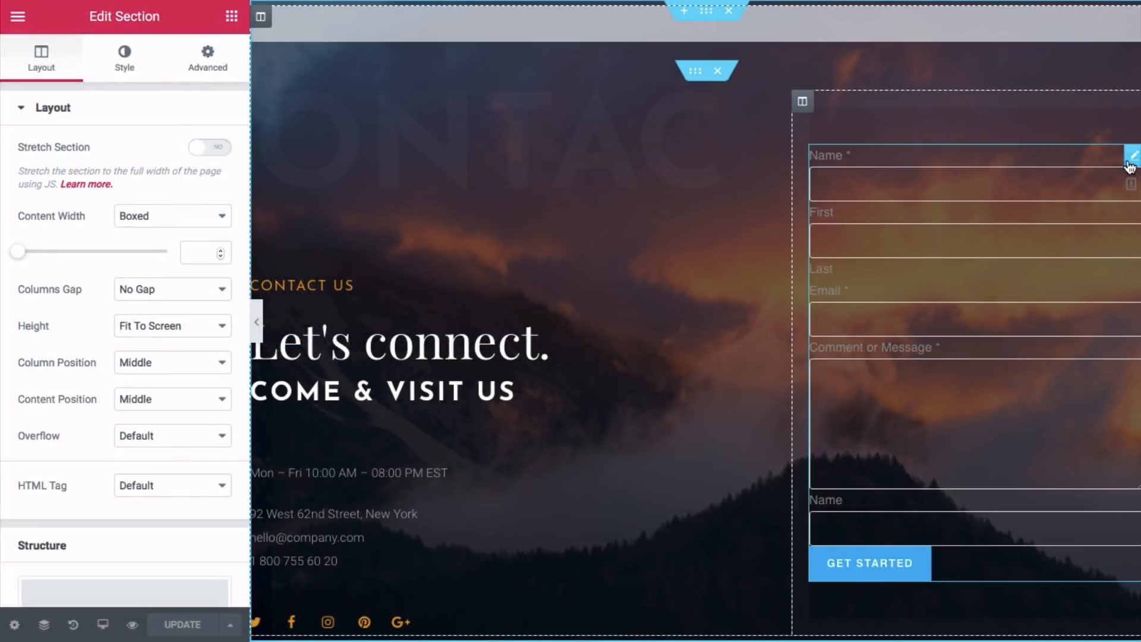
{"action": "right_click", "coordinate": [1133, 160]}
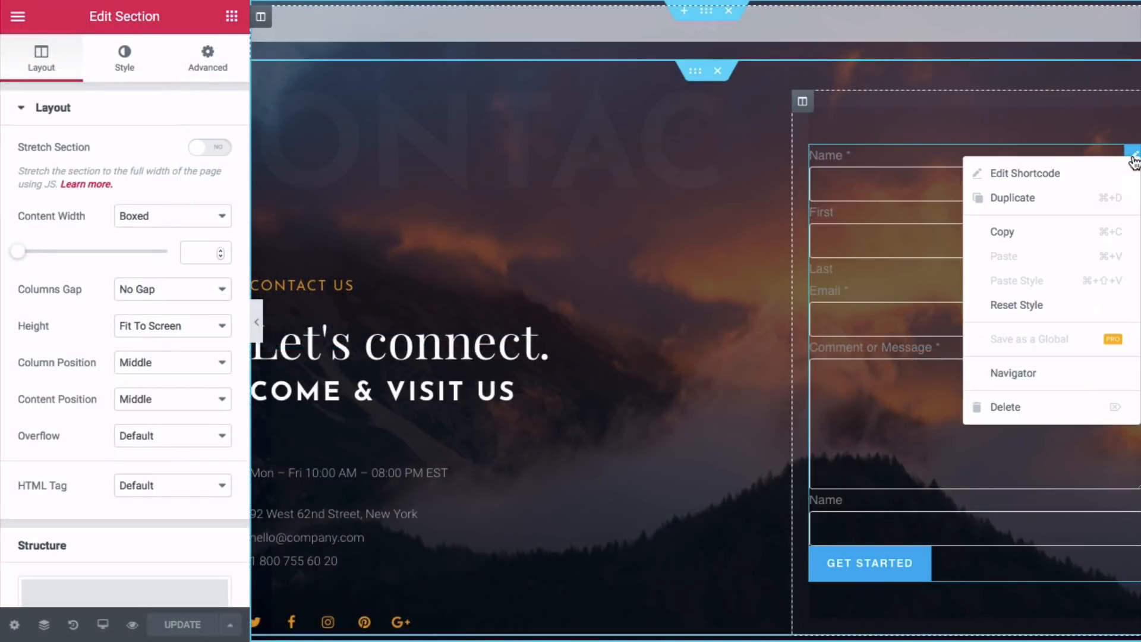
{"action": "left_click", "coordinate": [1017, 411]}
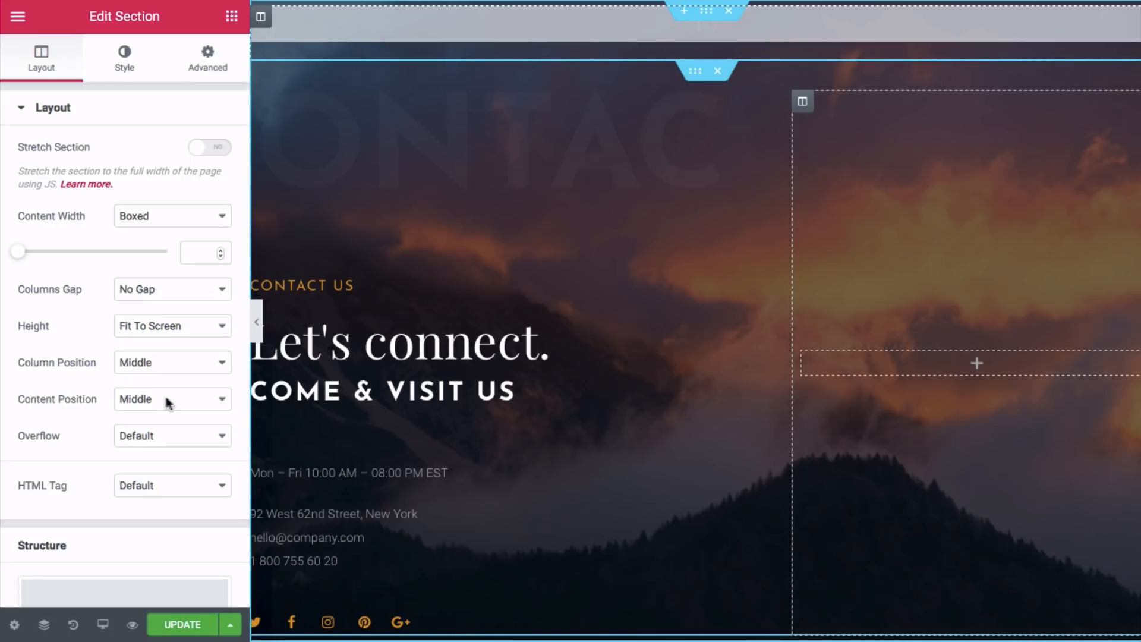
- Add an HTML widget with the ConvertKit embed code to the right column, update, and preview
{"action": "left_click", "coordinate": [977, 363]}
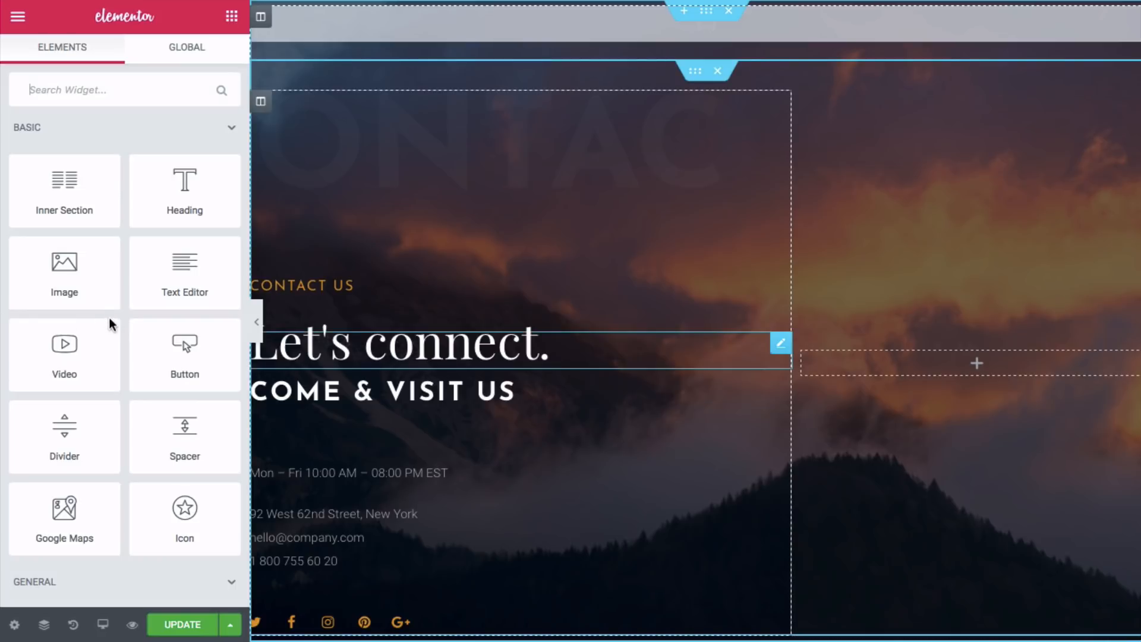
{"action": "scroll", "coordinate": [109, 319], "scroll_direction": "down", "scroll_amount": 15}
{"action": "left_click_drag", "start_coordinate": [63, 298], "coordinate": [986, 364]}
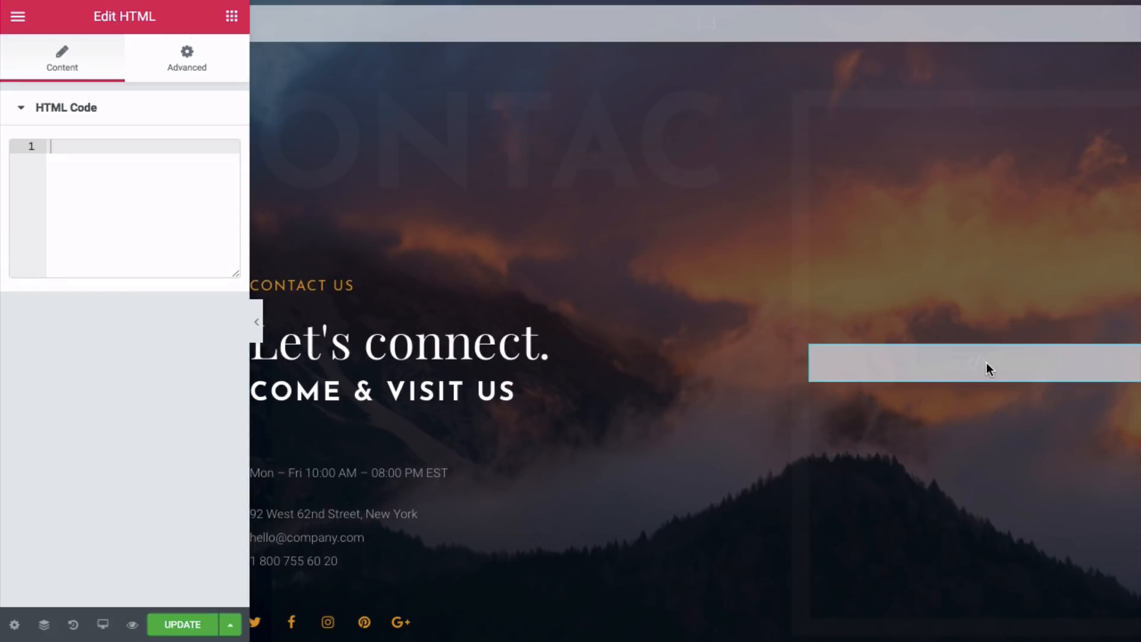
{"action": "right_click", "coordinate": [59, 154]}
{"action": "left_click", "coordinate": [95, 193]}
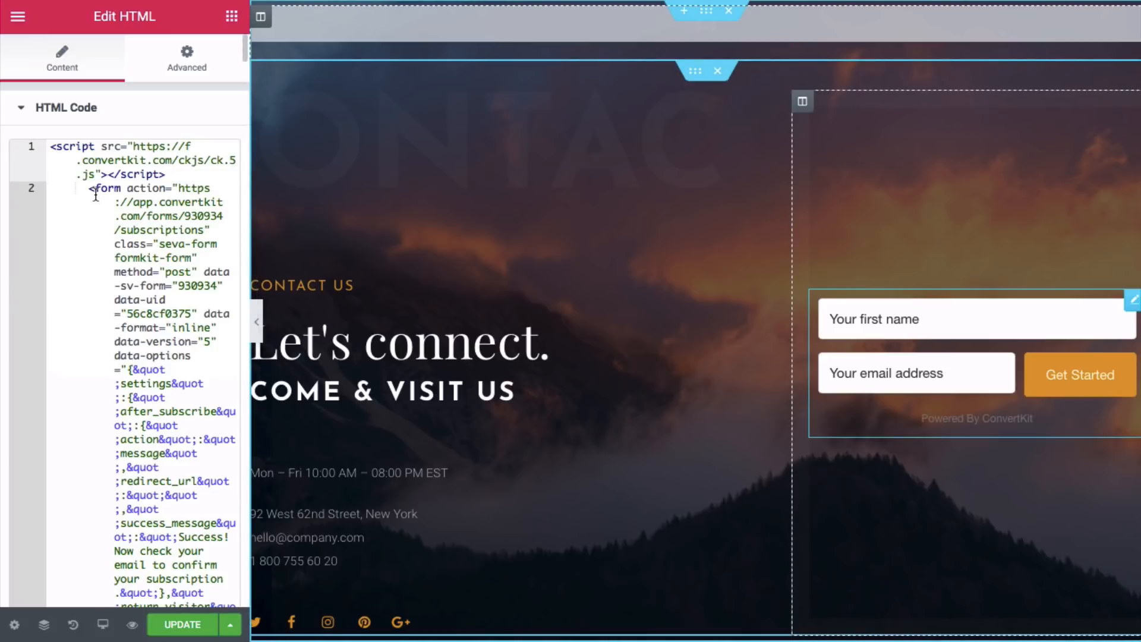
{"action": "left_click", "coordinate": [178, 626]}
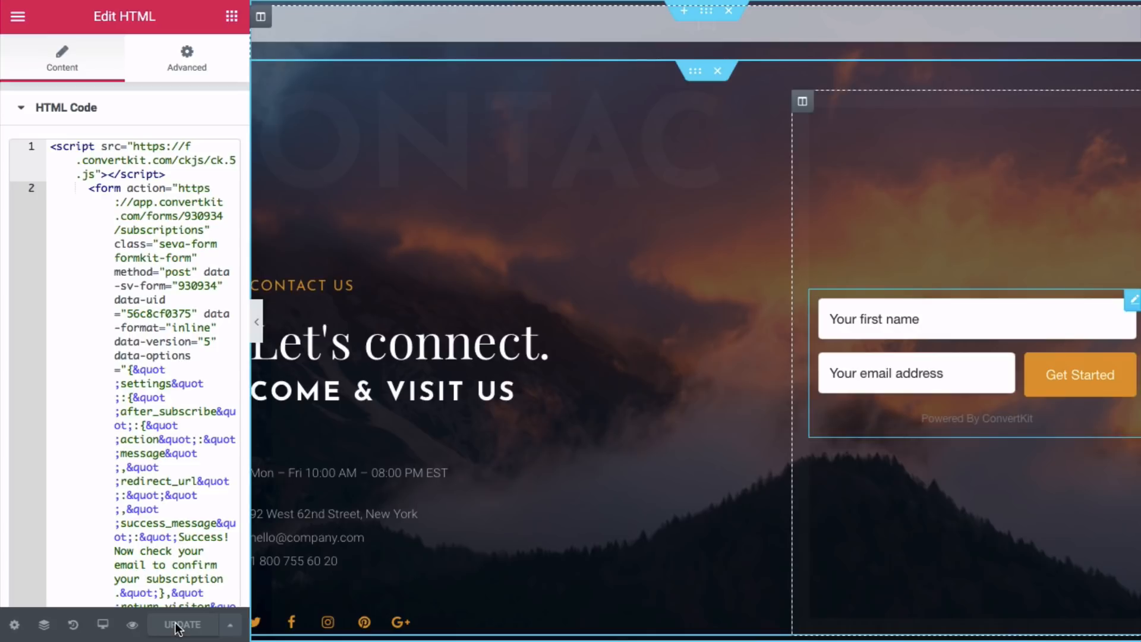
{"action": "left_click", "coordinate": [132, 627]}
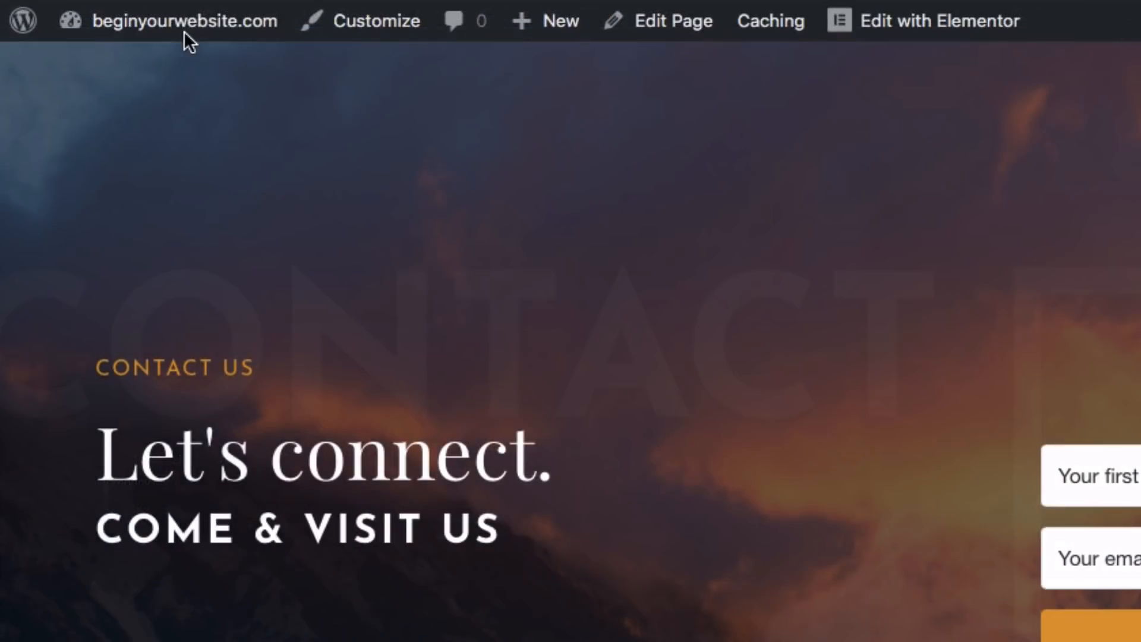
- View the live Contact page showing the ConvertKit form with its orange Get Started button
{"action": "mouse_move", "coordinate": [121, 21]}
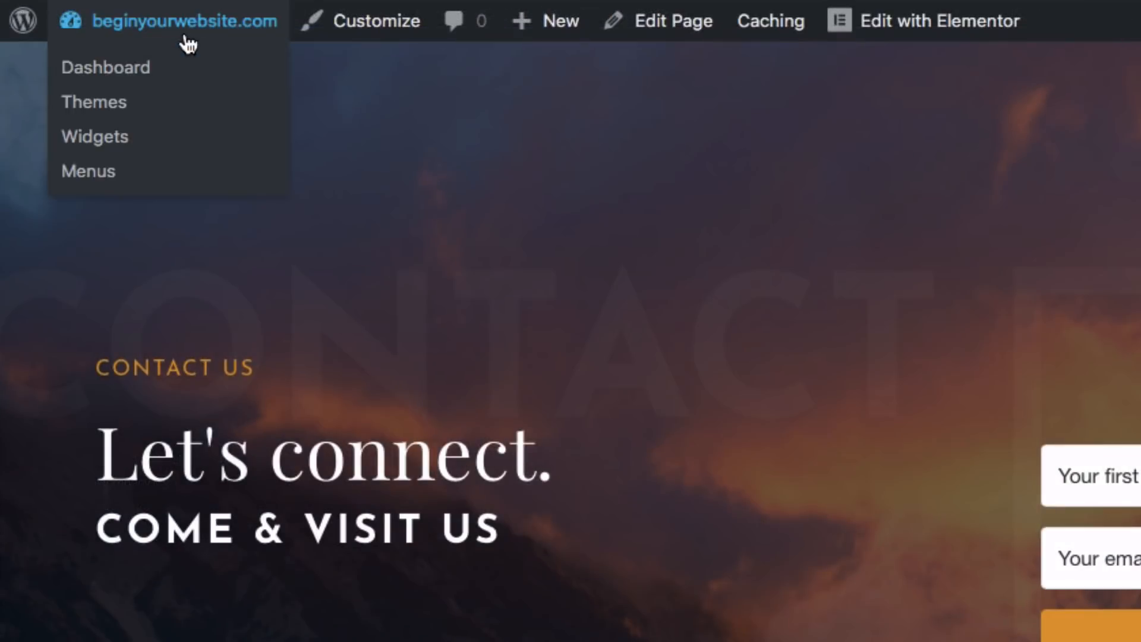
- Create a new menu named 'Main Menu' under Appearance > Menus
{"action": "left_click", "coordinate": [126, 75]}
{"action": "mouse_move", "coordinate": [70, 420]}
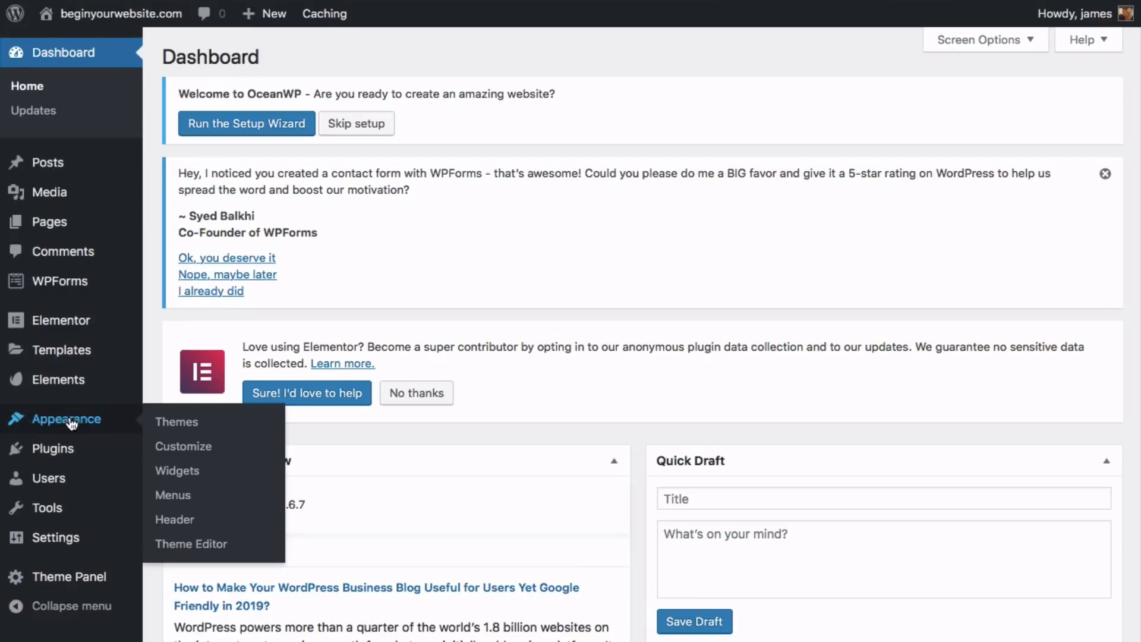
{"action": "left_click", "coordinate": [172, 495]}
{"action": "scroll", "coordinate": [693, 466], "scroll_direction": "down", "scroll_amount": 6}
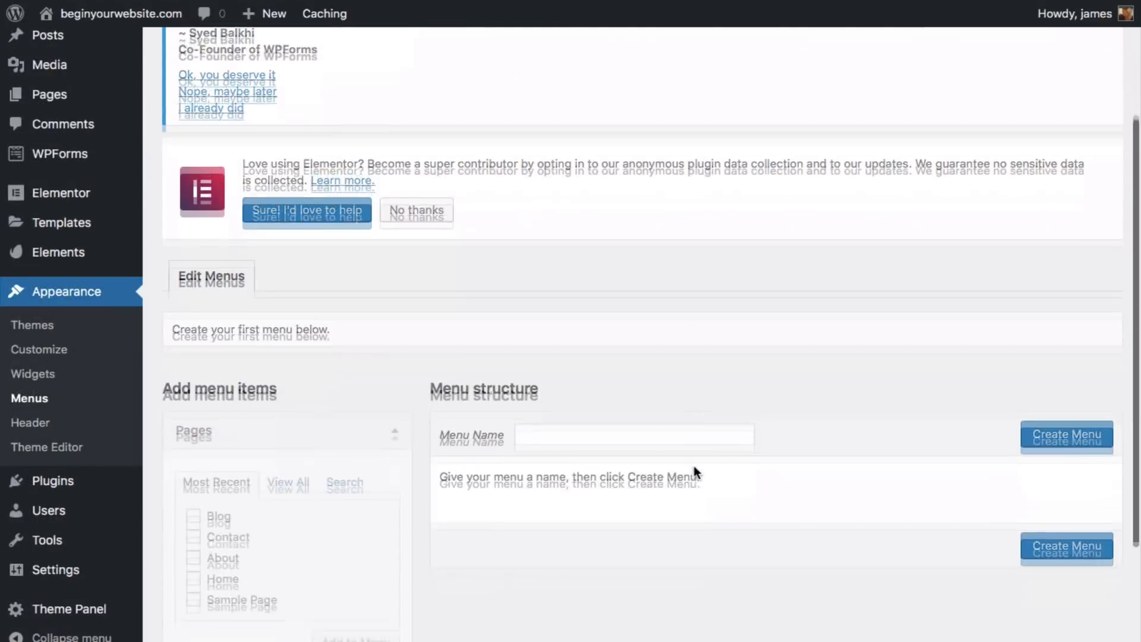
{"action": "left_click", "coordinate": [606, 252]}
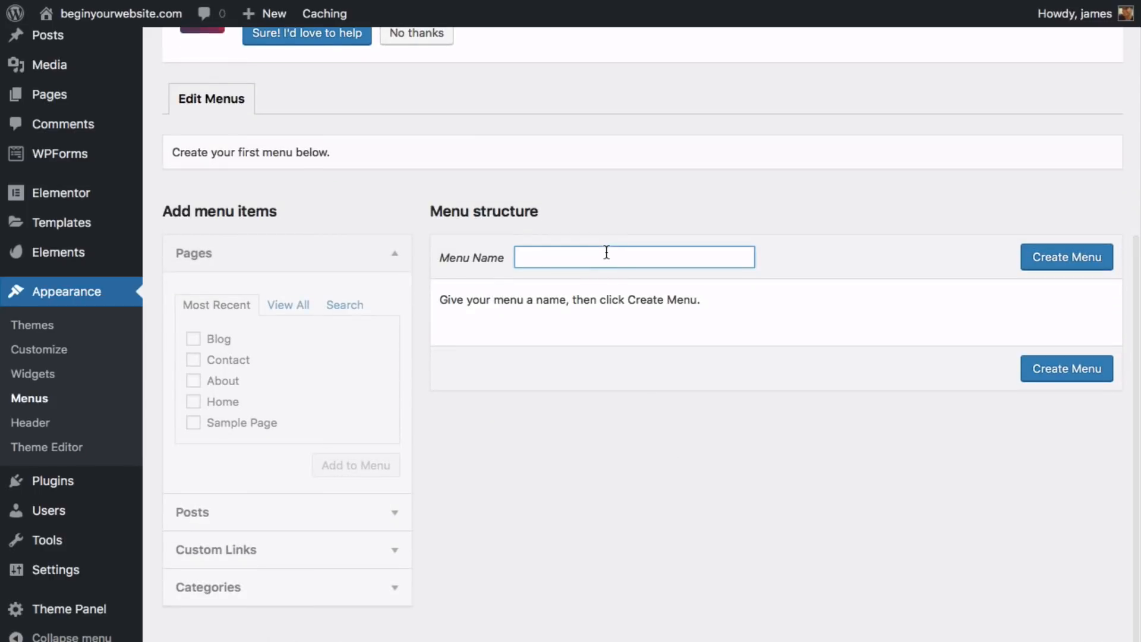
{"action": "type", "text": "Main Menu"}
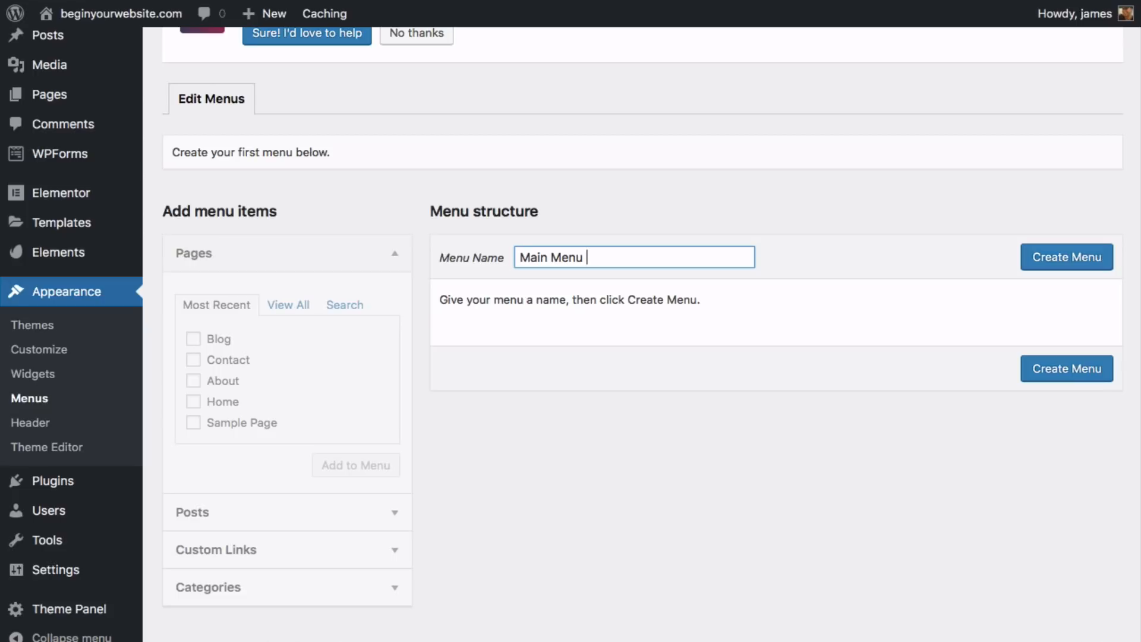
{"action": "left_click", "coordinate": [1063, 265]}
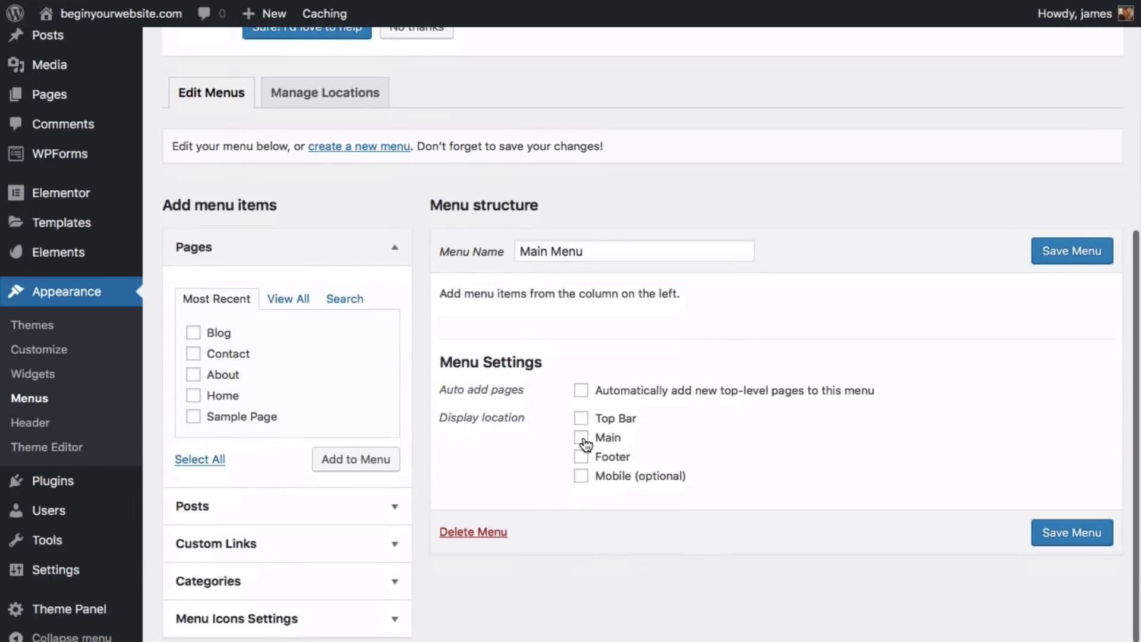
- Add Home, About and Contact to Main Menu in that order and save it
{"action": "left_click", "coordinate": [193, 375]}
{"action": "left_click", "coordinate": [193, 395]}
{"action": "left_click", "coordinate": [193, 353]}
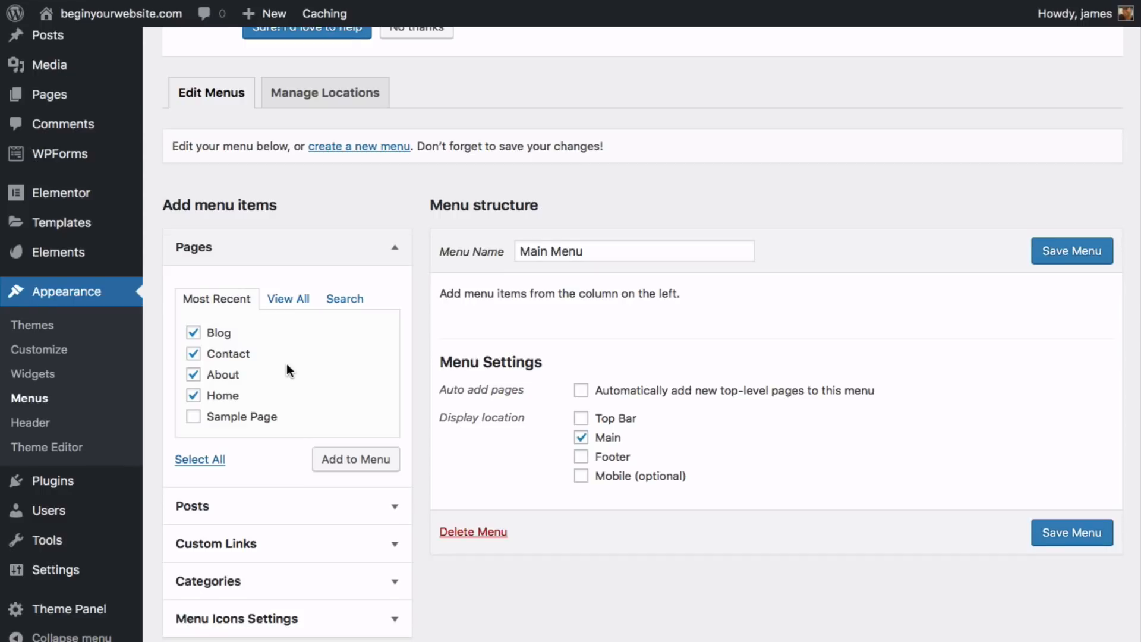
{"action": "scroll", "coordinate": [290, 371], "scroll_direction": "up", "scroll_amount": 6}
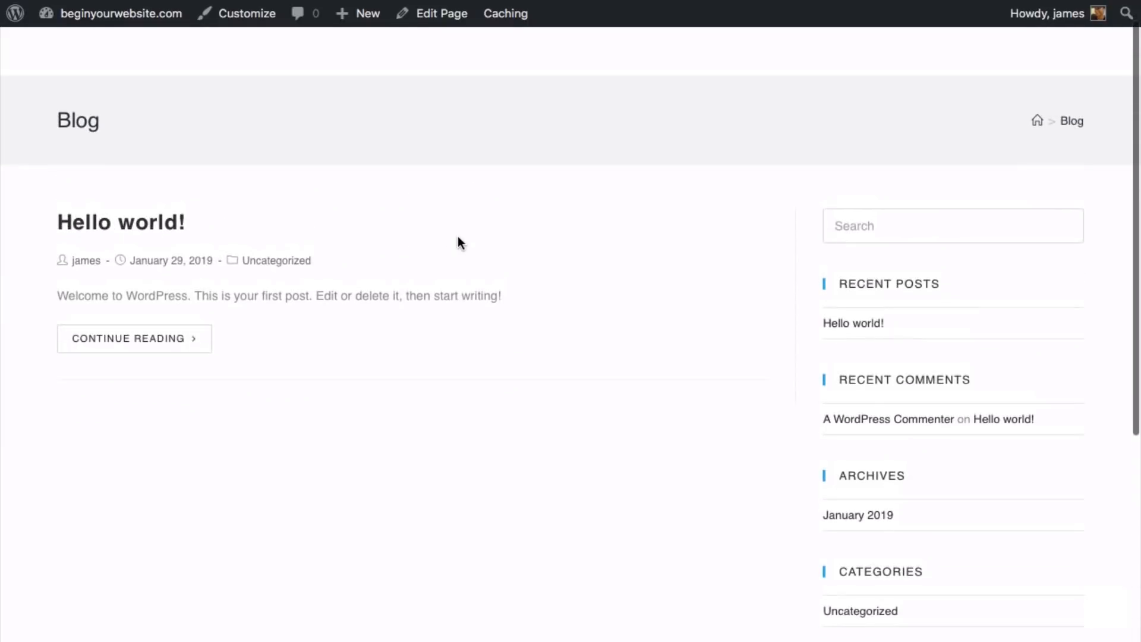
{"action": "scroll", "coordinate": [457, 236], "scroll_direction": "down", "scroll_amount": 2}
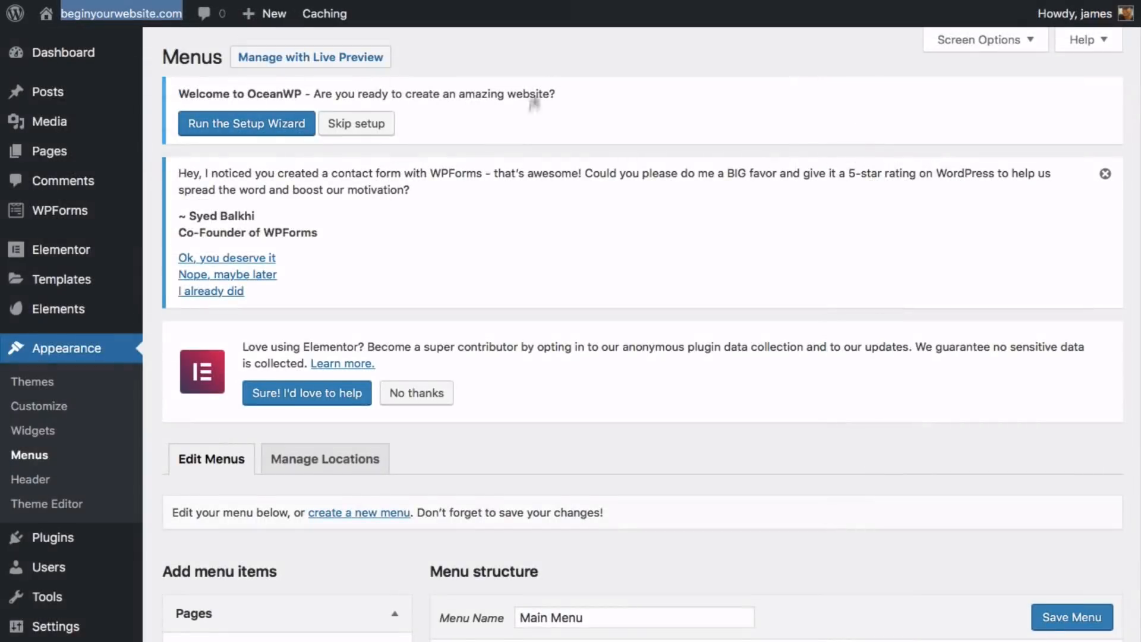
{"action": "scroll", "coordinate": [516, 166], "scroll_direction": "down", "scroll_amount": 6}
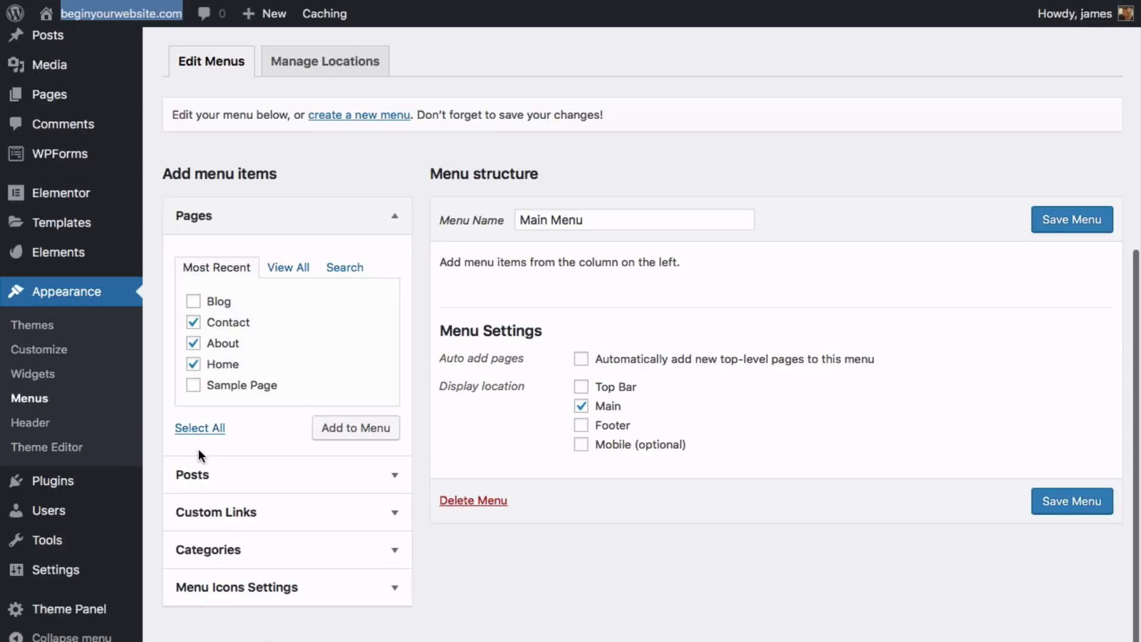
{"action": "left_click", "coordinate": [339, 435]}
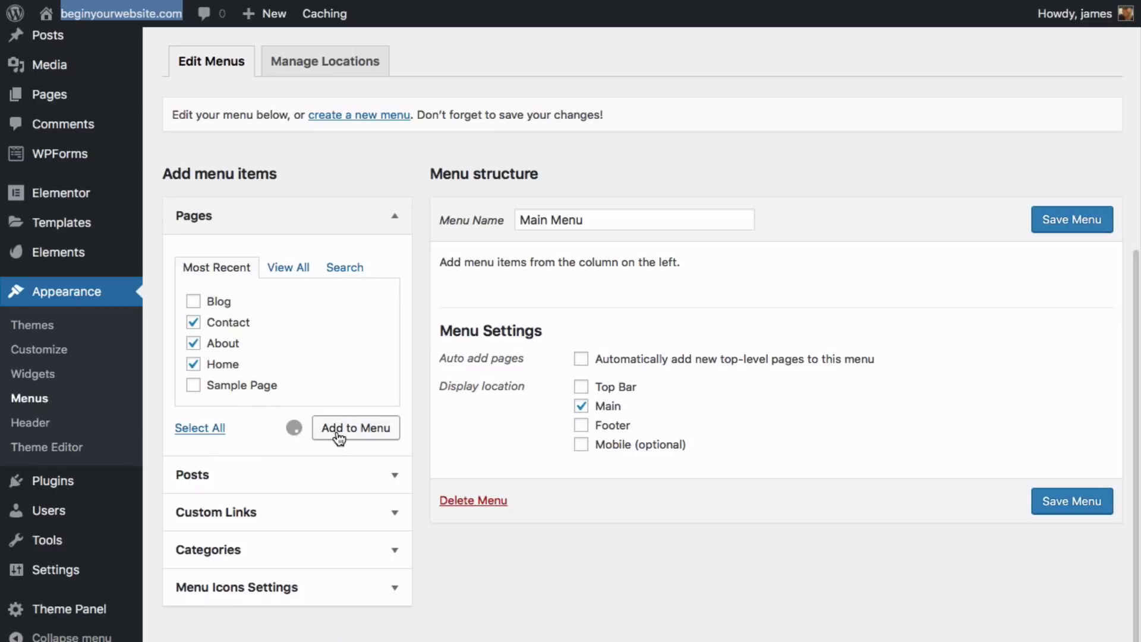
{"action": "left_click_drag", "start_coordinate": [458, 399], "coordinate": [505, 303]}
{"action": "left_click_drag", "start_coordinate": [501, 400], "coordinate": [516, 358]}
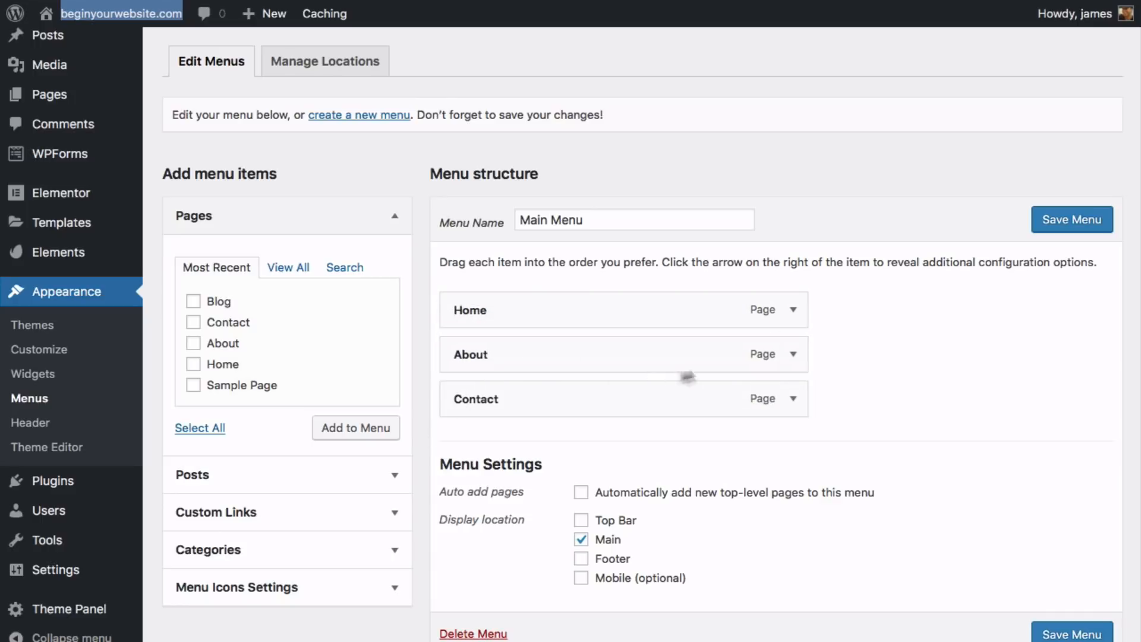
{"action": "left_click", "coordinate": [1057, 635]}
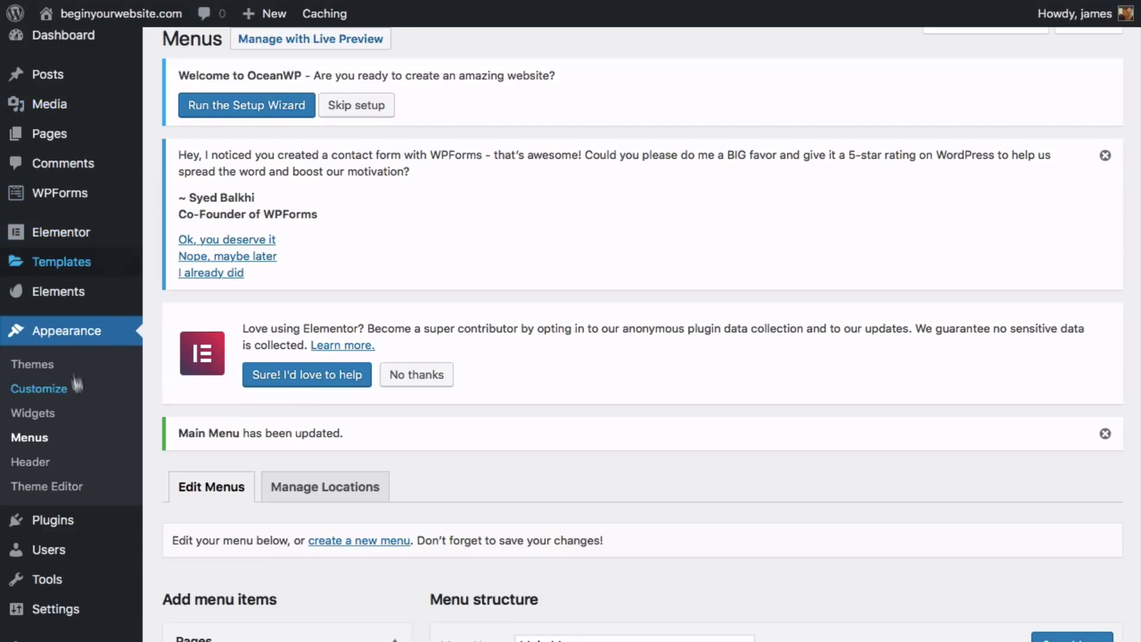
- Change the Home page template from Elementor Canvas to Elementor Full Width and update it
{"action": "mouse_move", "coordinate": [89, 142]}
{"action": "left_click", "coordinate": [169, 143]}
{"action": "scroll", "coordinate": [223, 392], "scroll_direction": "down", "scroll_amount": 4}
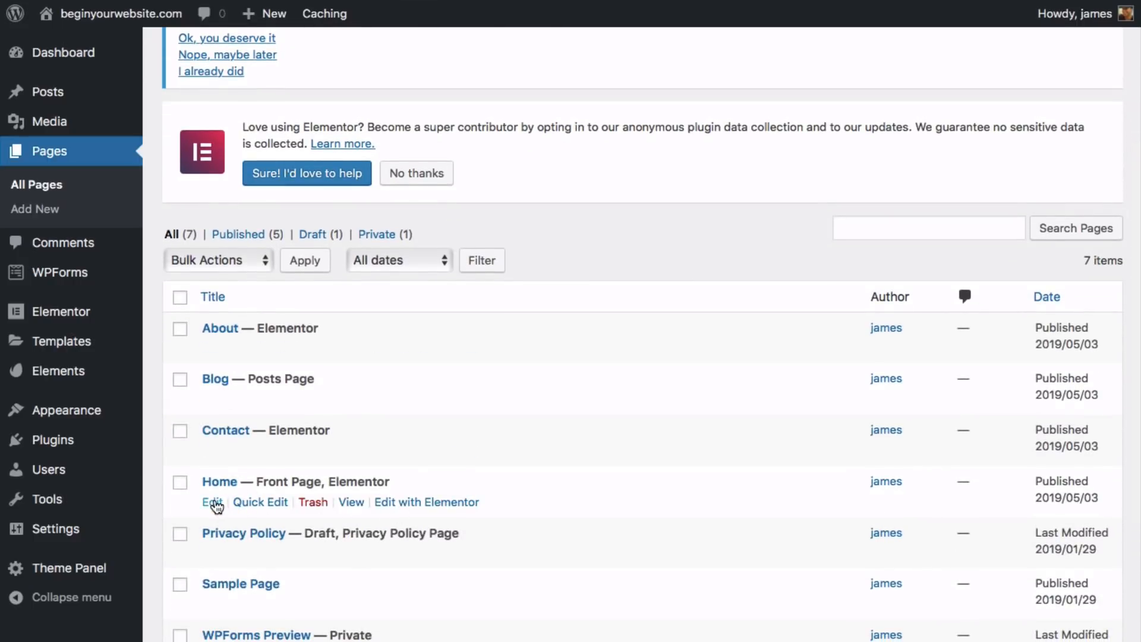
{"action": "left_click", "coordinate": [218, 502]}
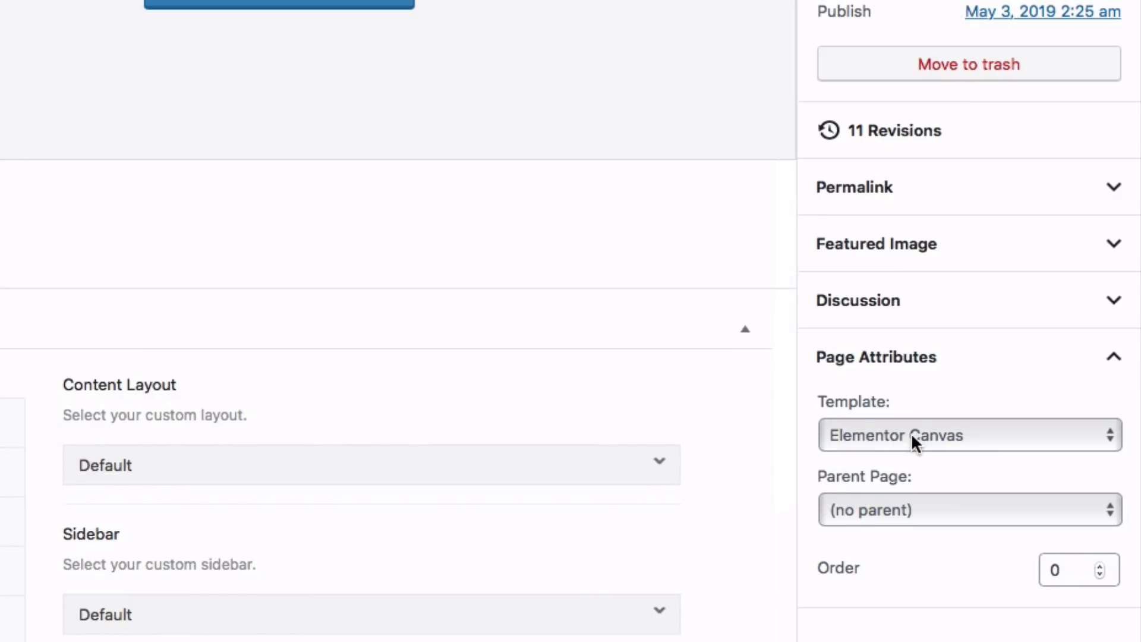
{"action": "left_click", "coordinate": [911, 440]}
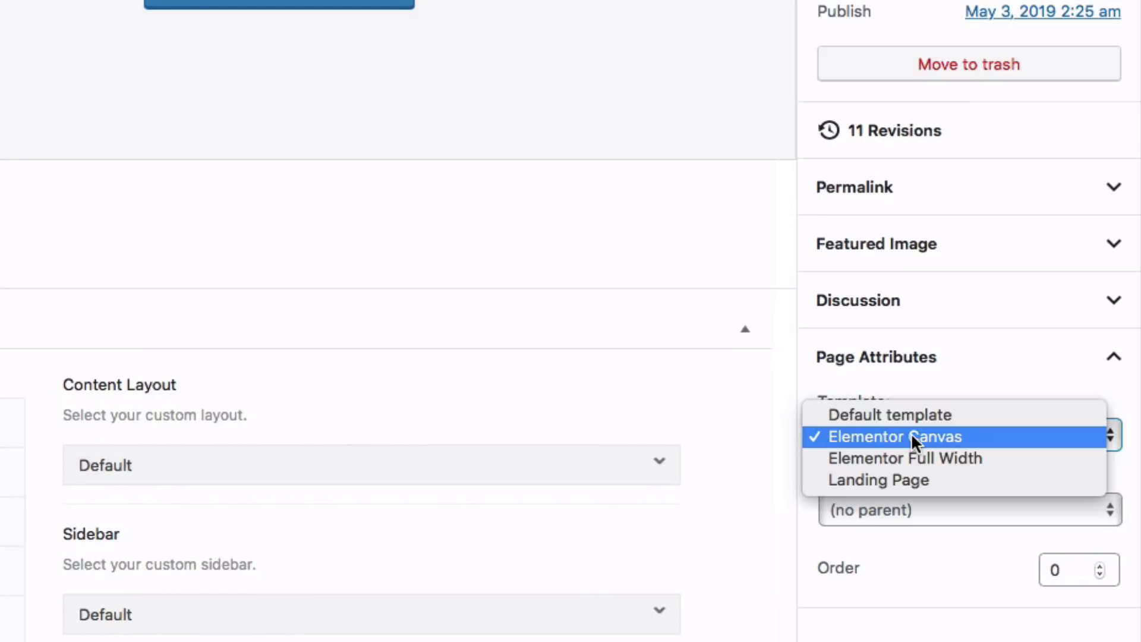
{"action": "left_click", "coordinate": [962, 464]}
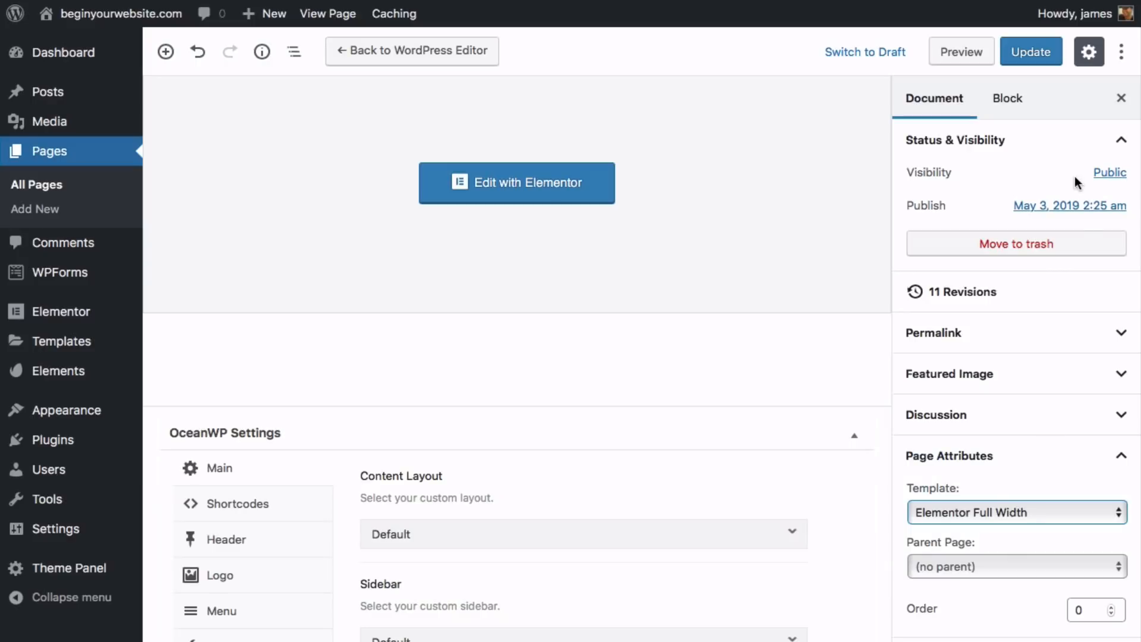
{"action": "left_click", "coordinate": [1005, 0]}
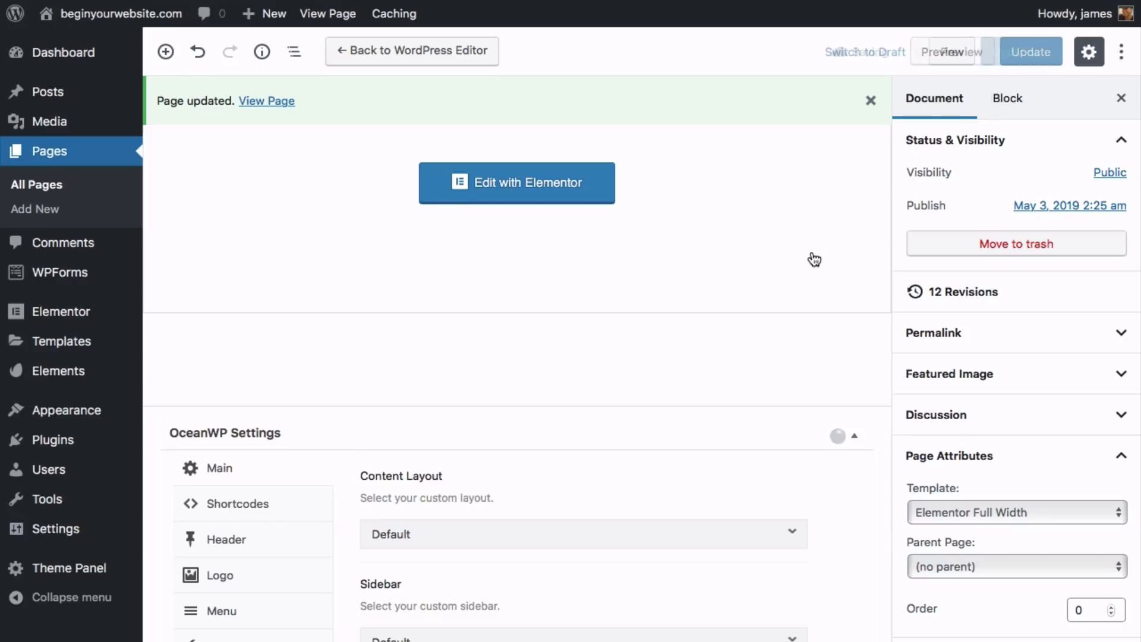
- Remove the header's bottom border and set the header style to Transparent
{"action": "mouse_move", "coordinate": [62, 423]}
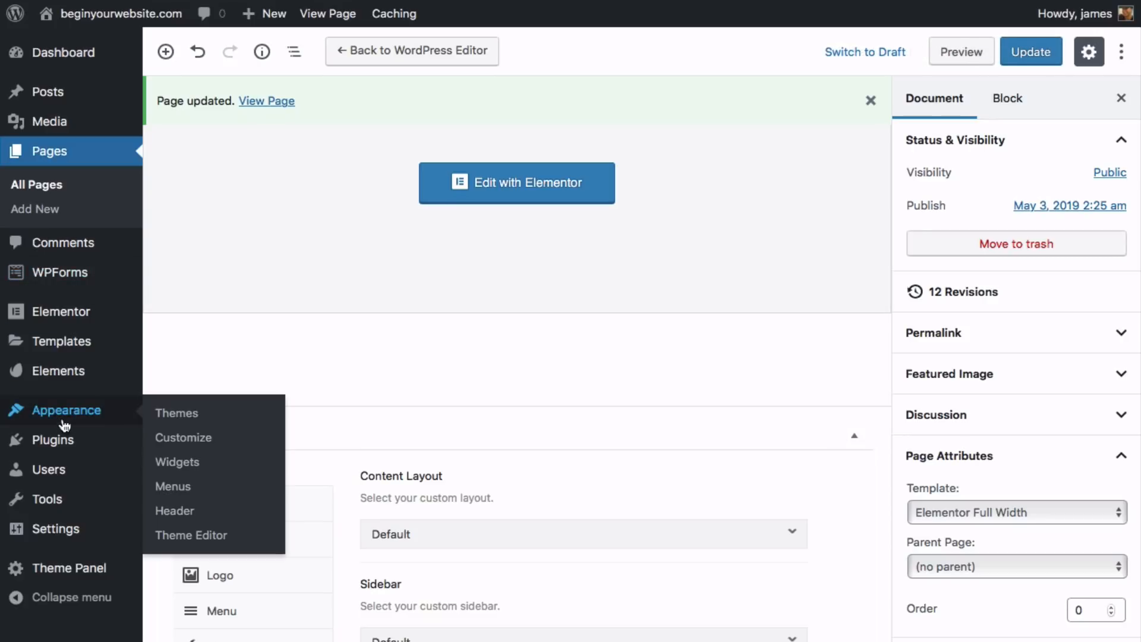
{"action": "left_click", "coordinate": [200, 442]}
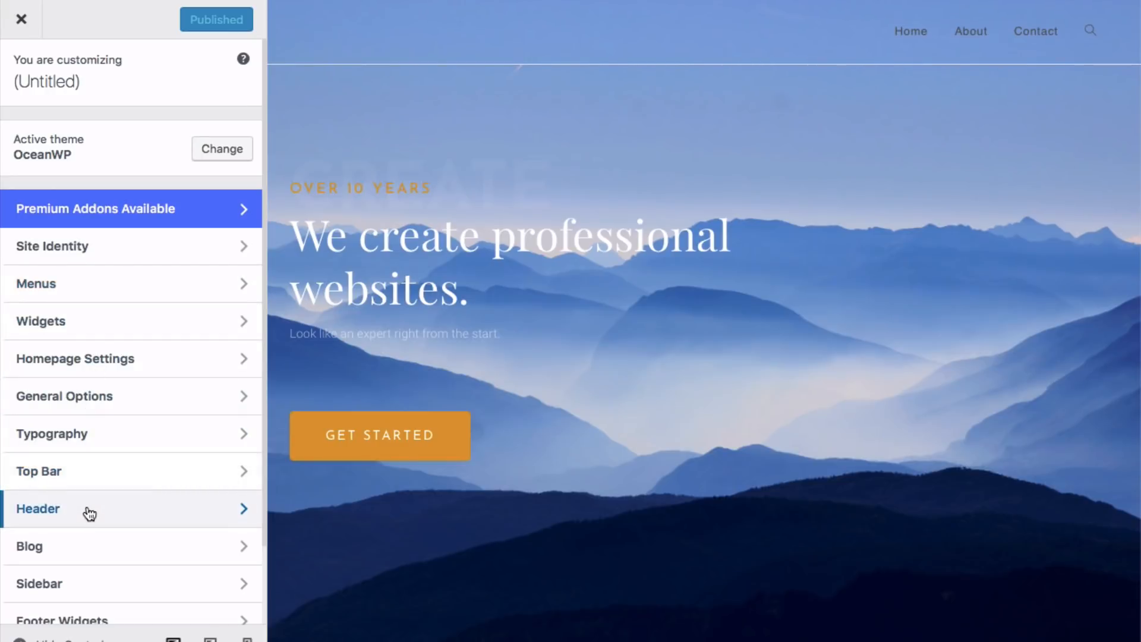
{"action": "left_click", "coordinate": [89, 511]}
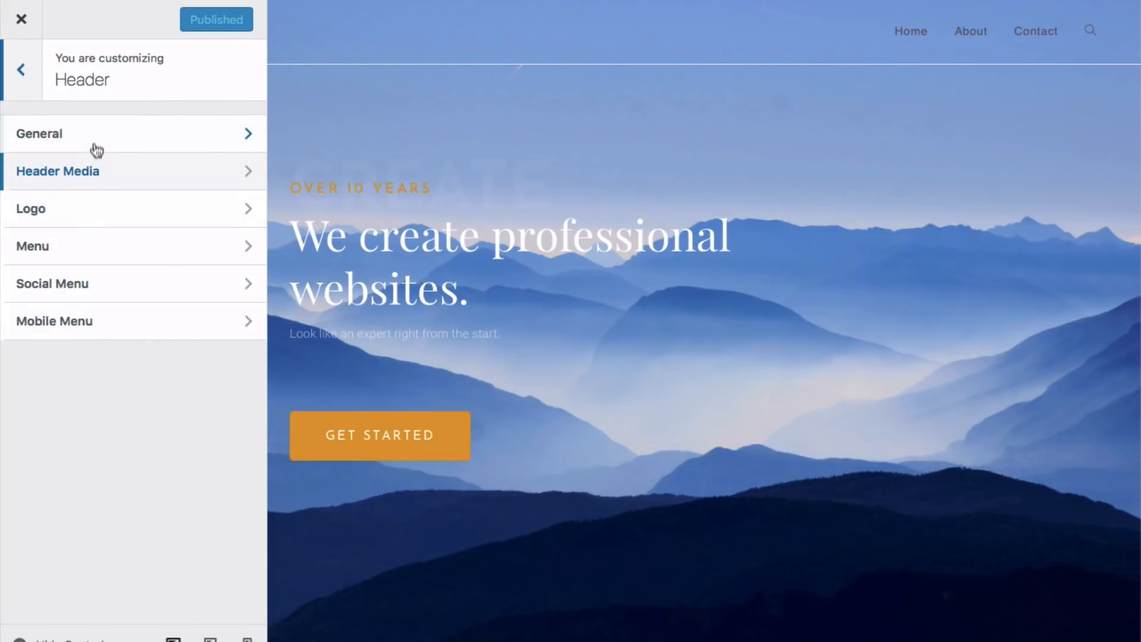
{"action": "left_click", "coordinate": [94, 142]}
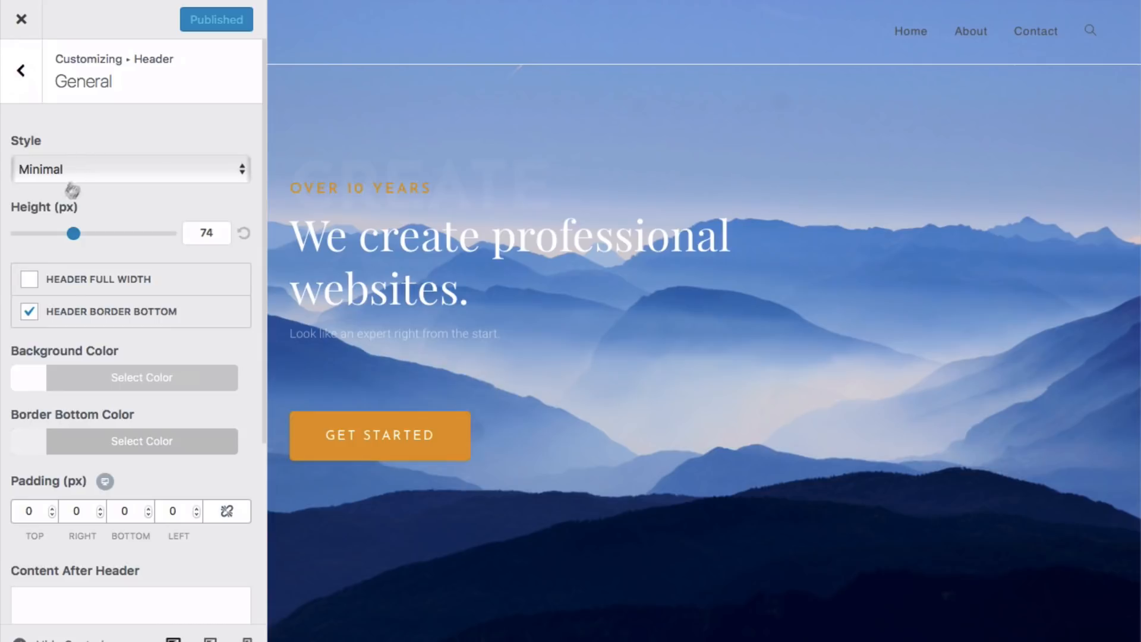
{"action": "left_click", "coordinate": [31, 313]}
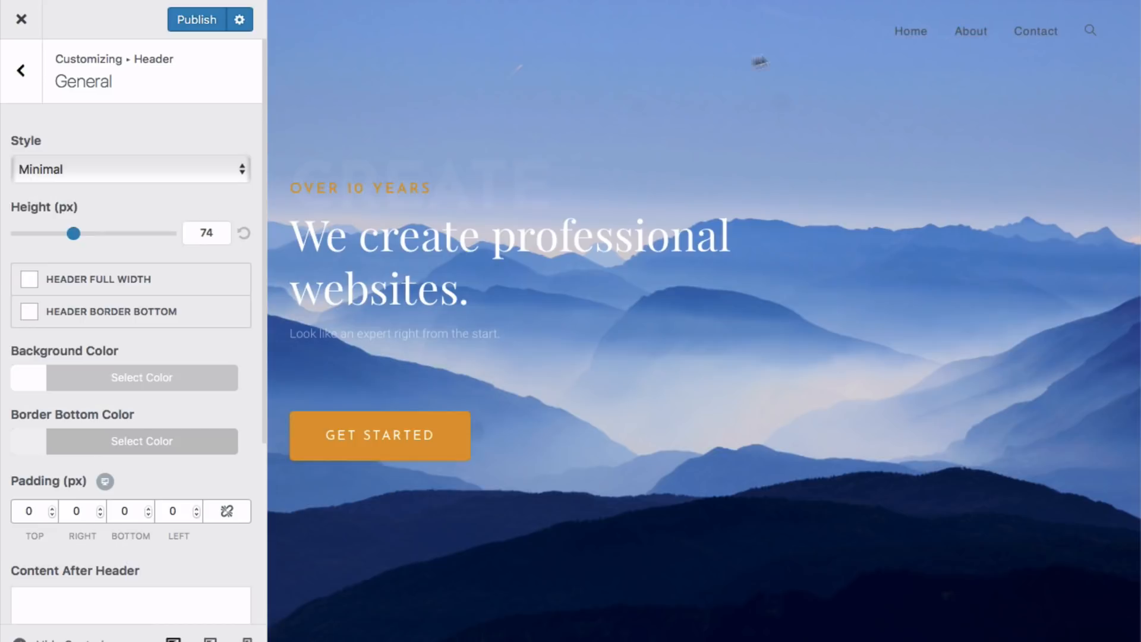
{"action": "left_click_drag", "start_coordinate": [75, 238], "coordinate": [177, 241]}
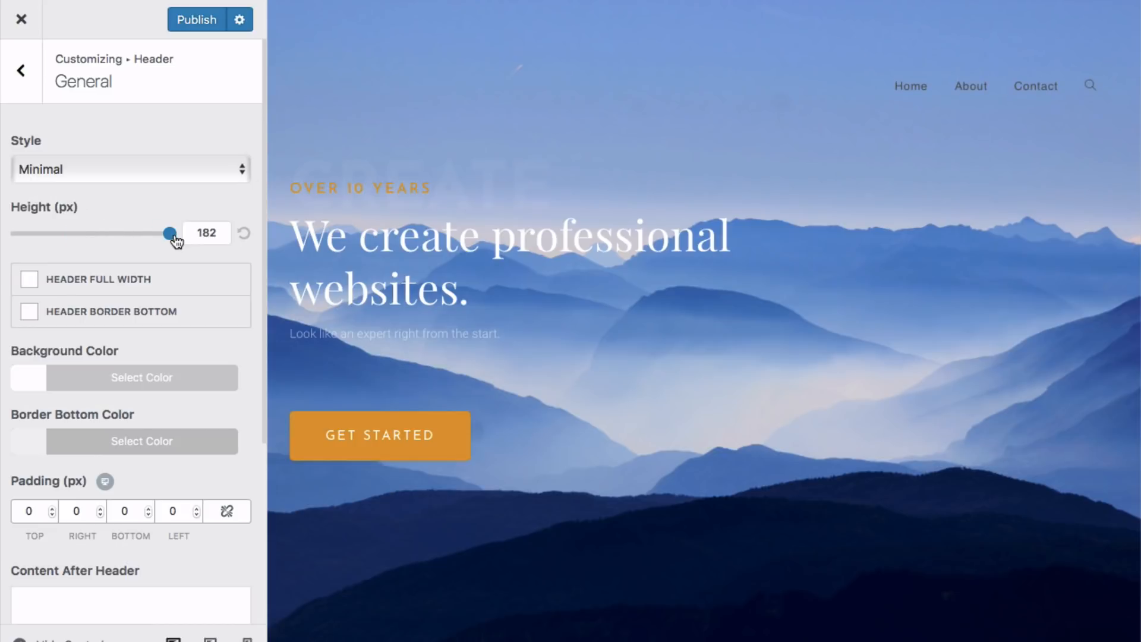
{"action": "left_click_drag", "start_coordinate": [177, 241], "coordinate": [74, 238]}
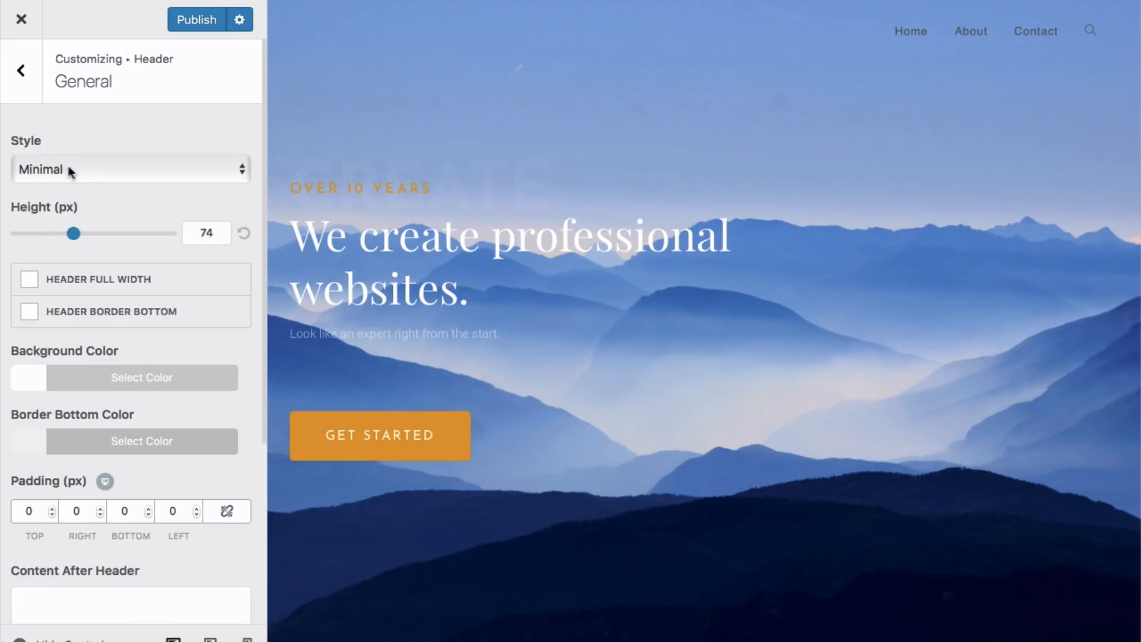
{"action": "left_click", "coordinate": [69, 171]}
{"action": "key", "text": "Escape"}
{"action": "key", "text": "Down"}
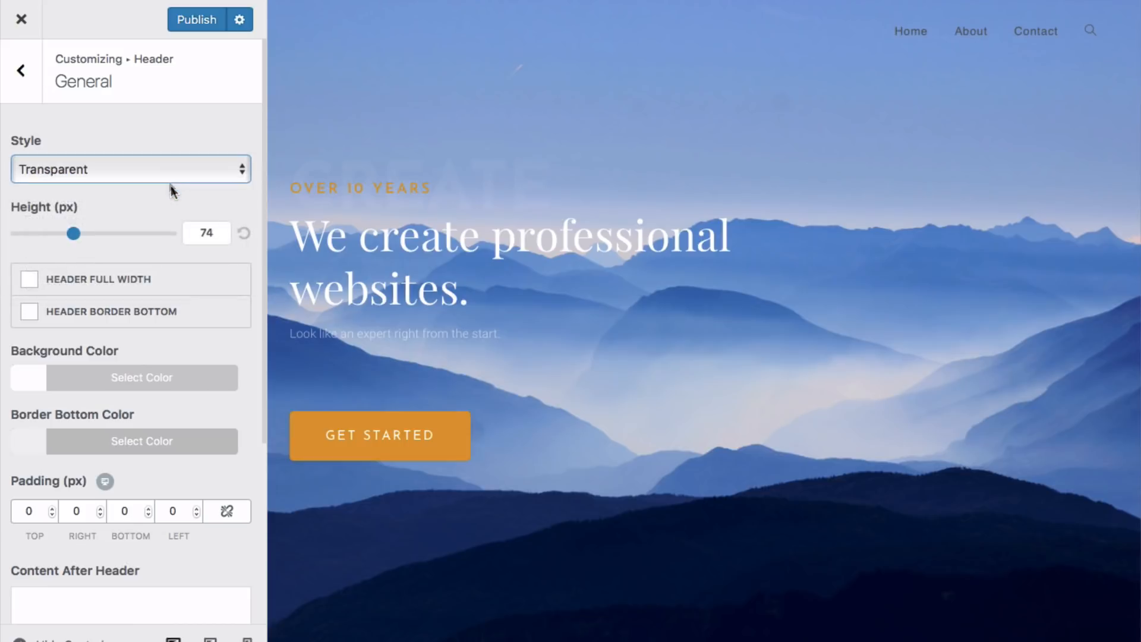
{"action": "left_click", "coordinate": [26, 79]}
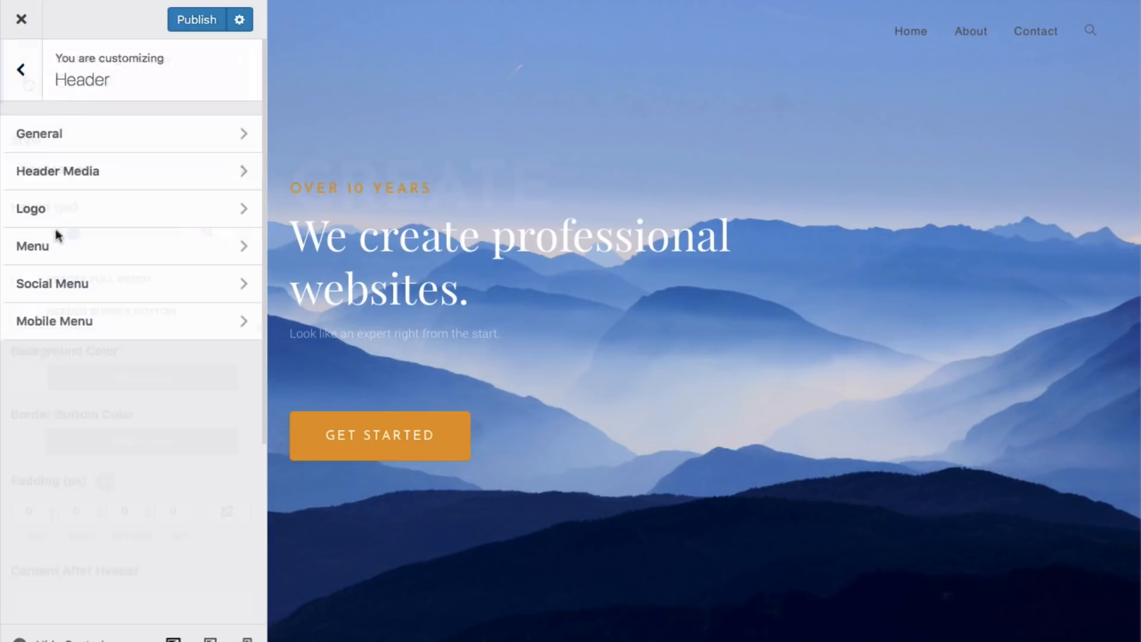
- Make the header menu link colour white and publish the Customizer changes
{"action": "left_click", "coordinate": [47, 252]}
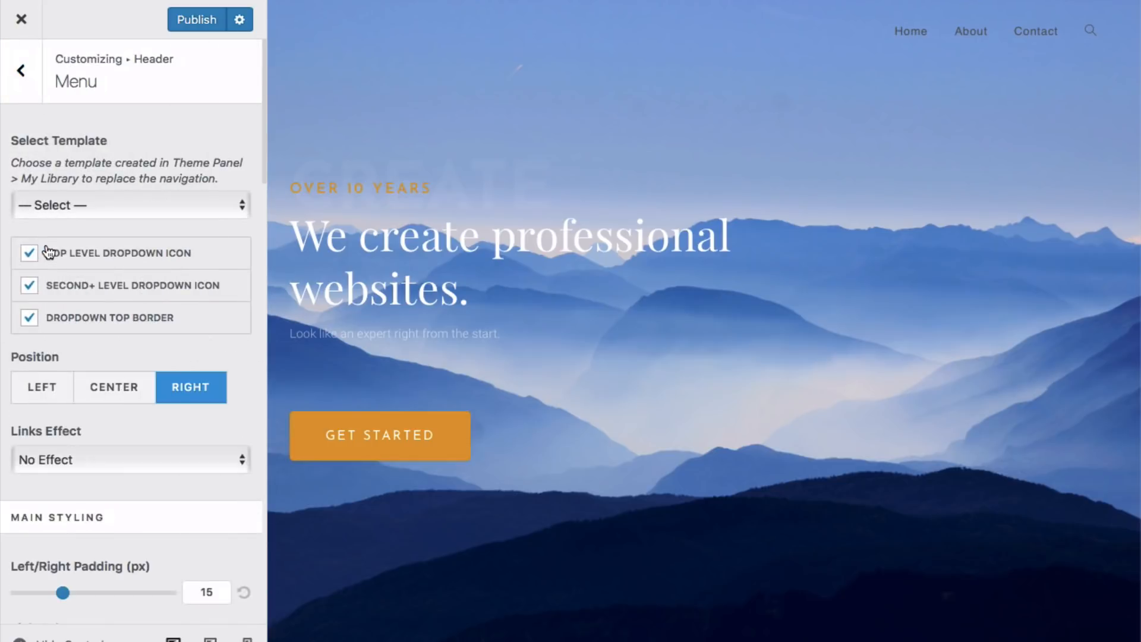
{"action": "scroll", "coordinate": [53, 247], "scroll_direction": "down", "scroll_amount": 8}
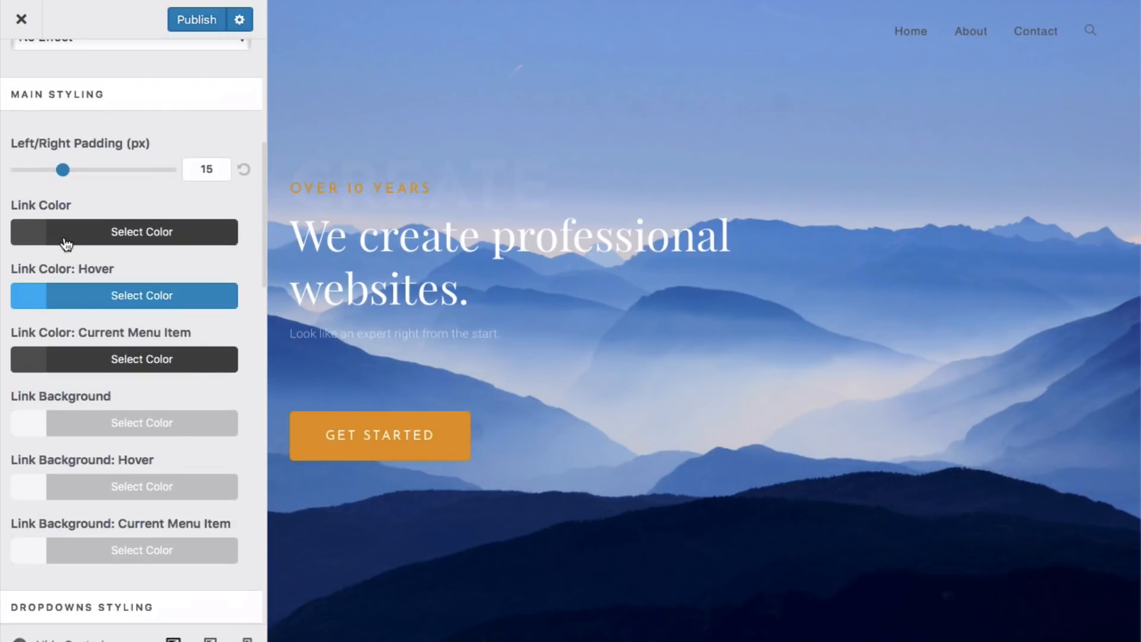
{"action": "left_click", "coordinate": [66, 238]}
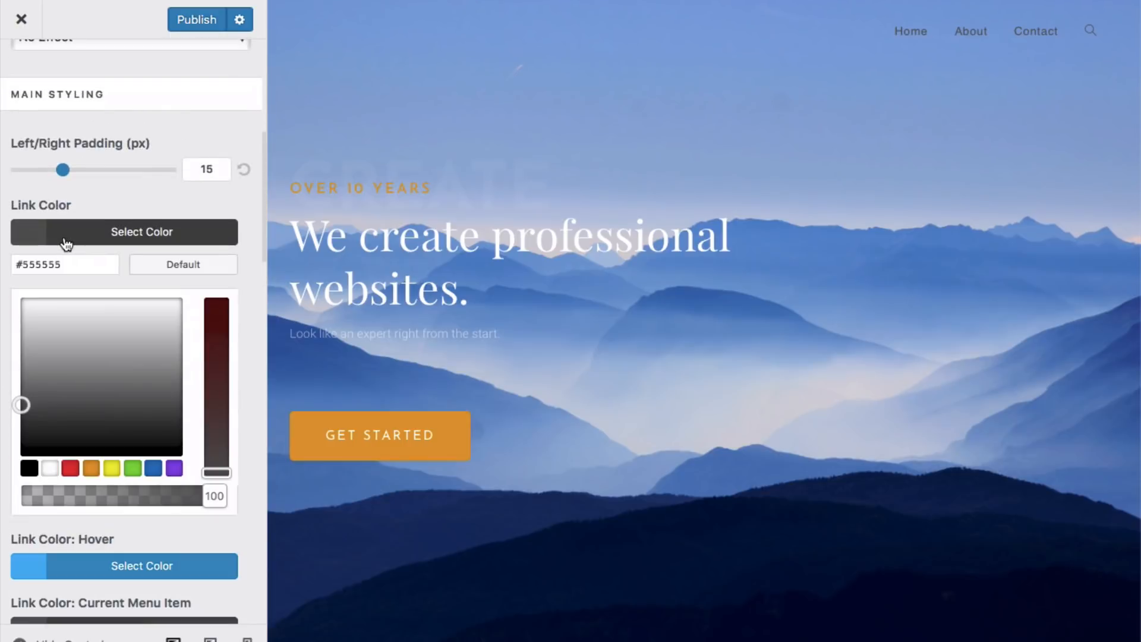
{"action": "left_click", "coordinate": [56, 473]}
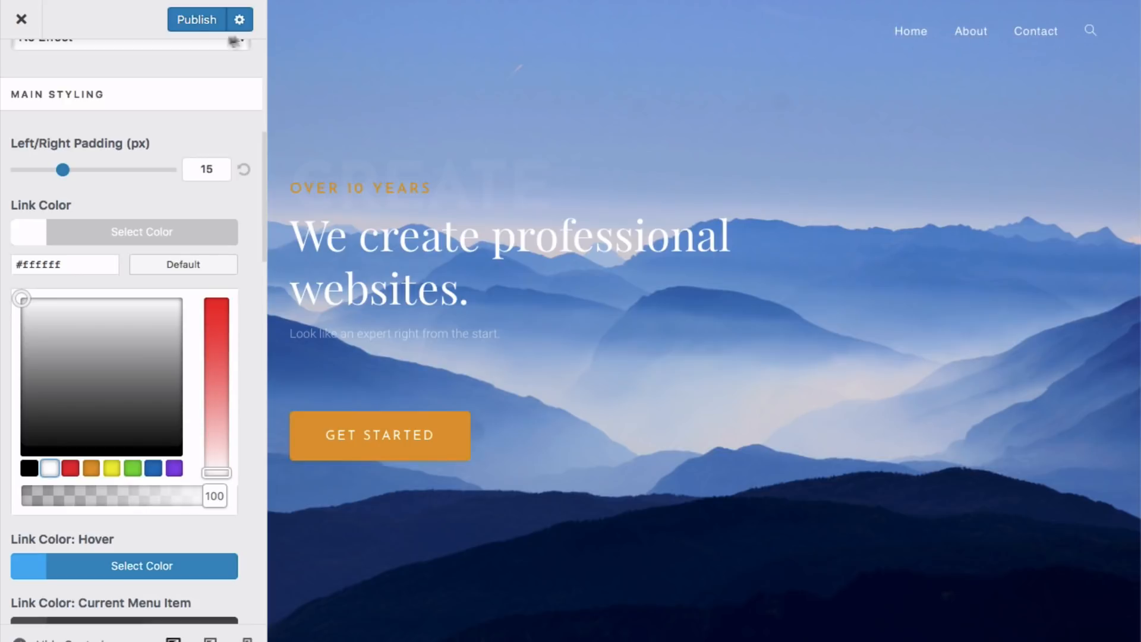
{"action": "left_click", "coordinate": [192, 23]}
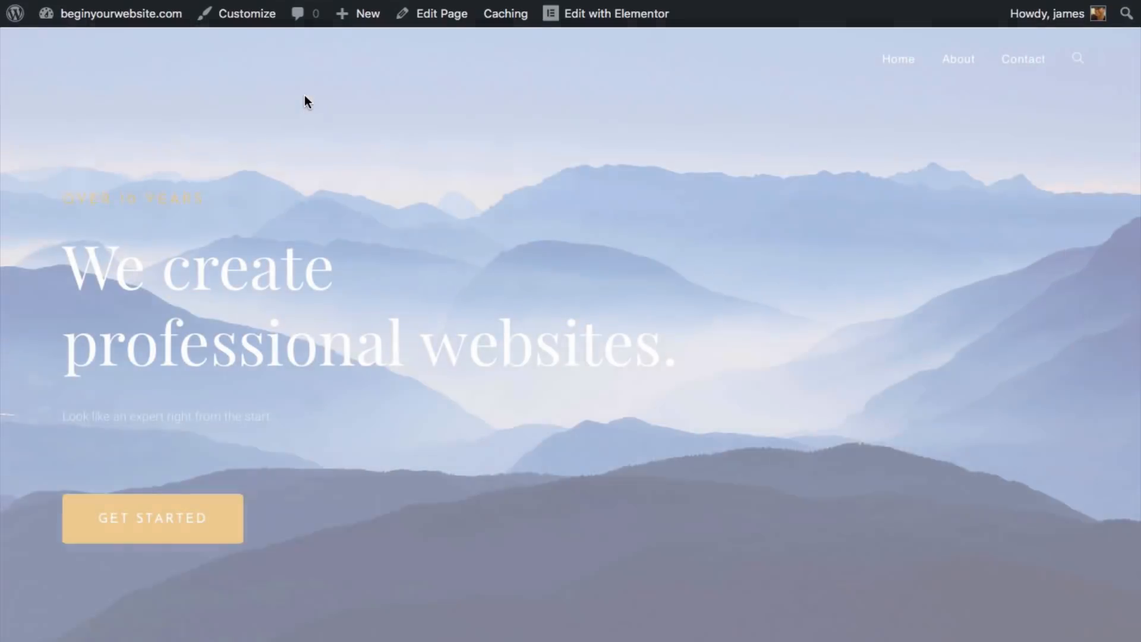
- Go from the homepage editor to Pages > All Pages and open About for editing
{"action": "left_click", "coordinate": [438, 17]}
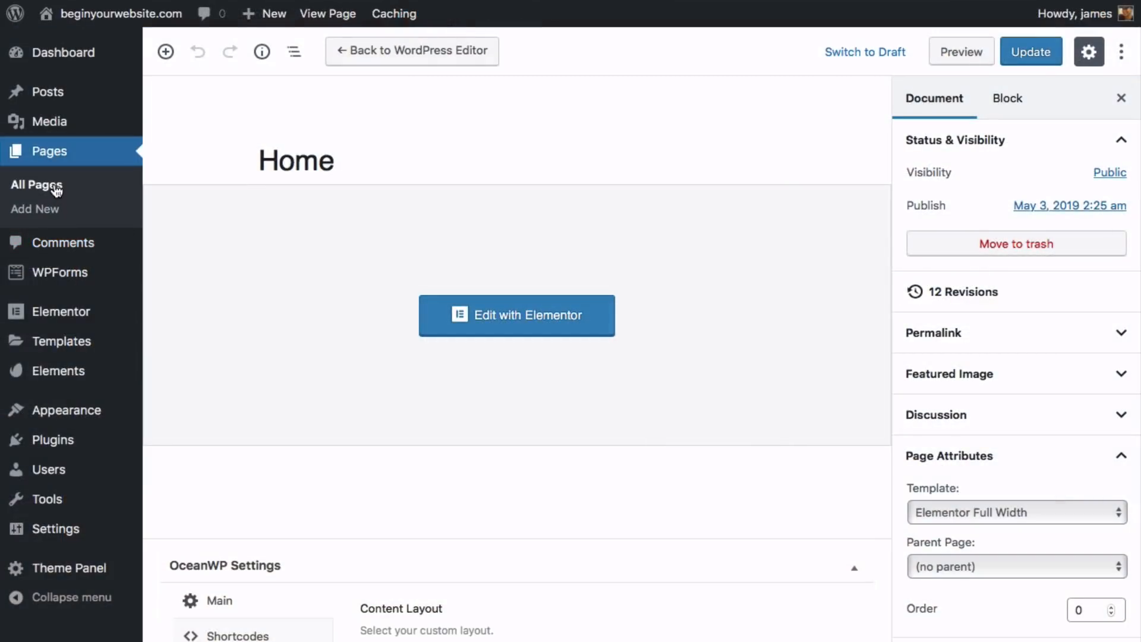
{"action": "left_click", "coordinate": [57, 189]}
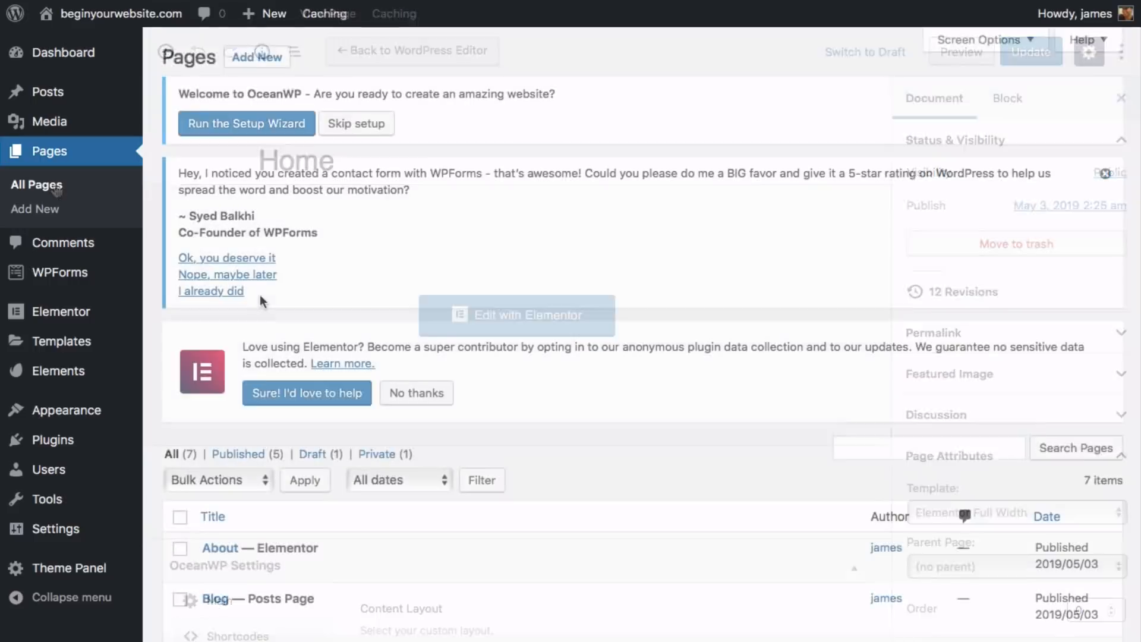
{"action": "scroll", "coordinate": [257, 301], "scroll_direction": "down", "scroll_amount": 5}
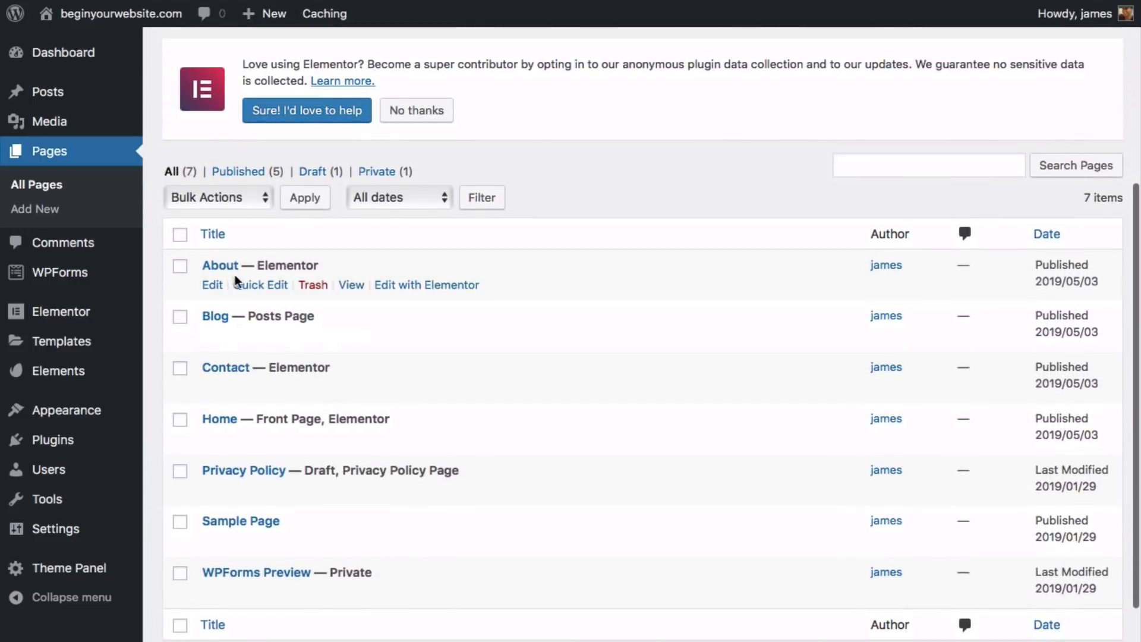
{"action": "left_click", "coordinate": [213, 286]}
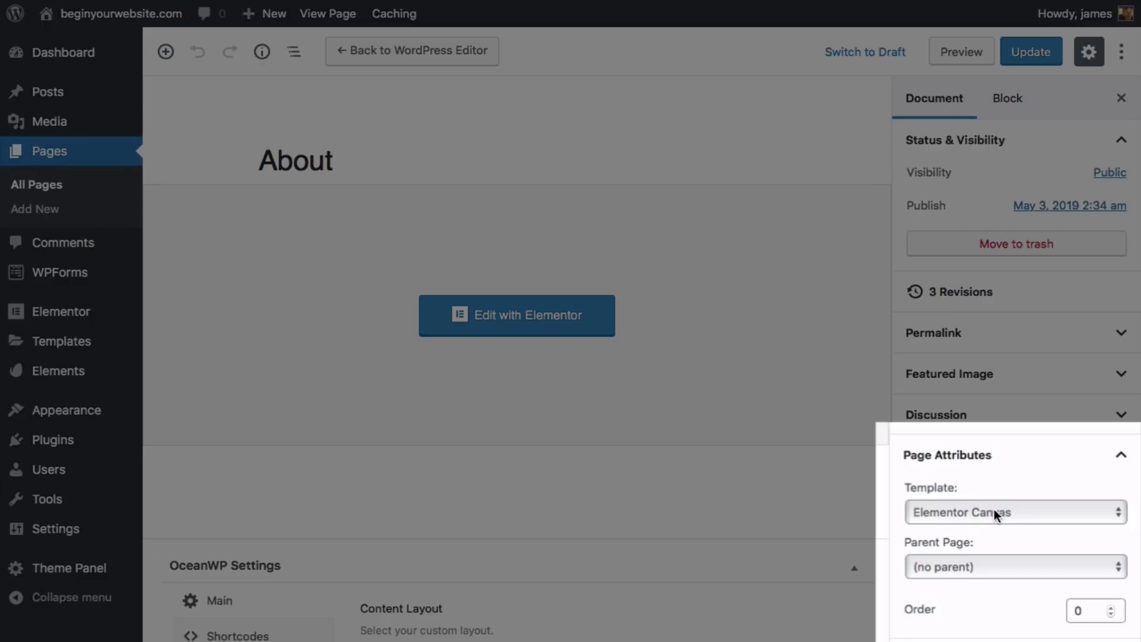
- Give the About page the Elementor Full Width template and update it
{"action": "left_click", "coordinate": [996, 513]}
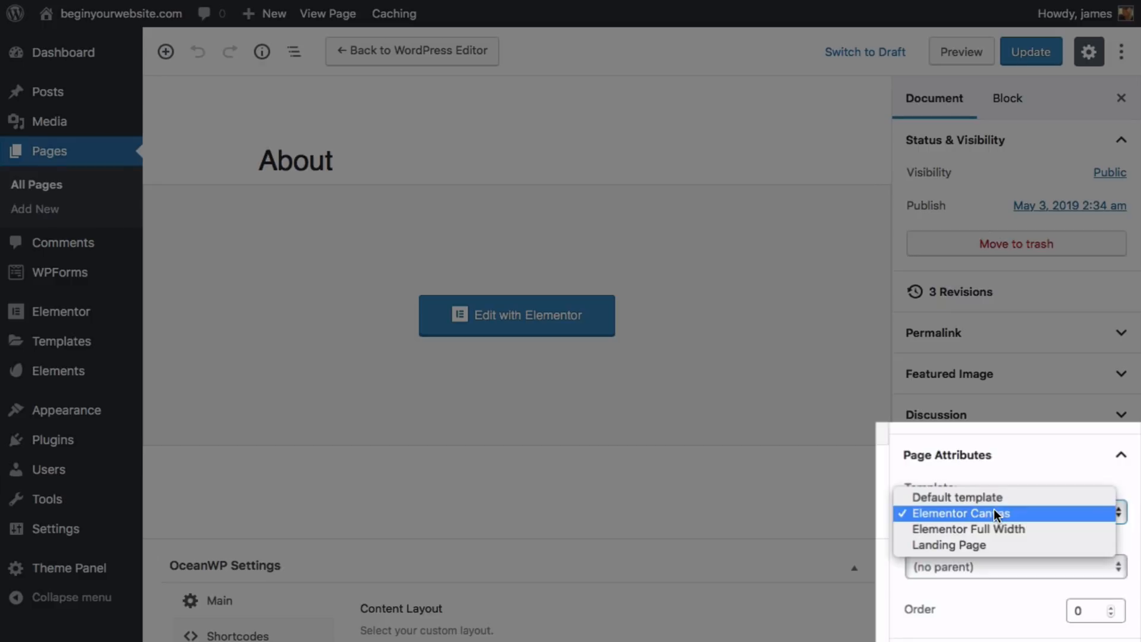
{"action": "left_click", "coordinate": [1006, 523]}
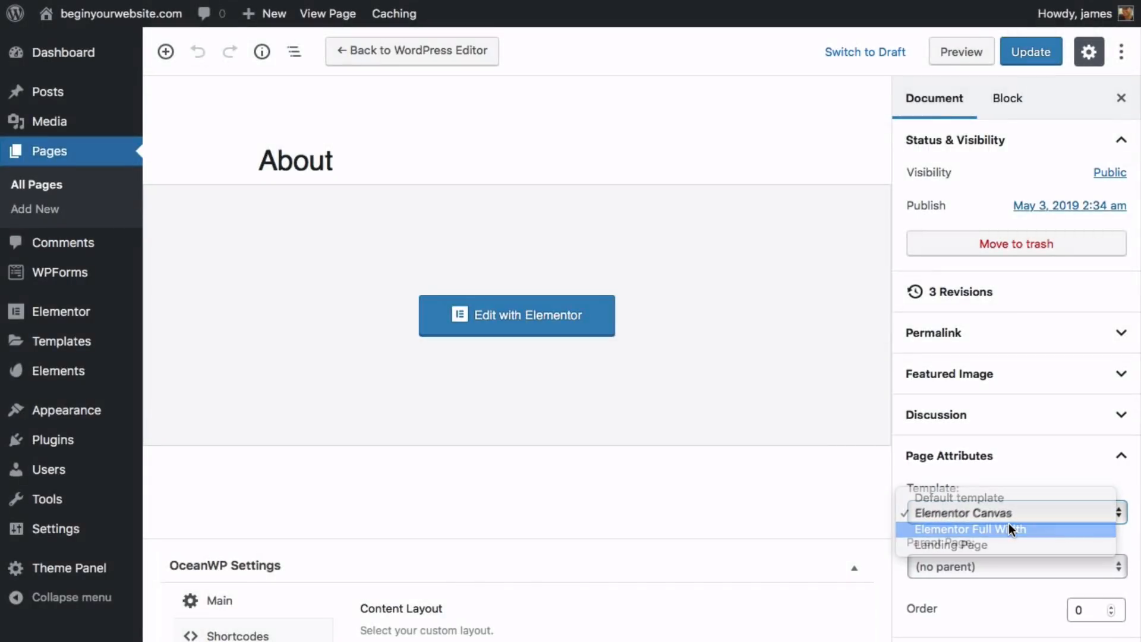
{"action": "left_click", "coordinate": [1020, 59]}
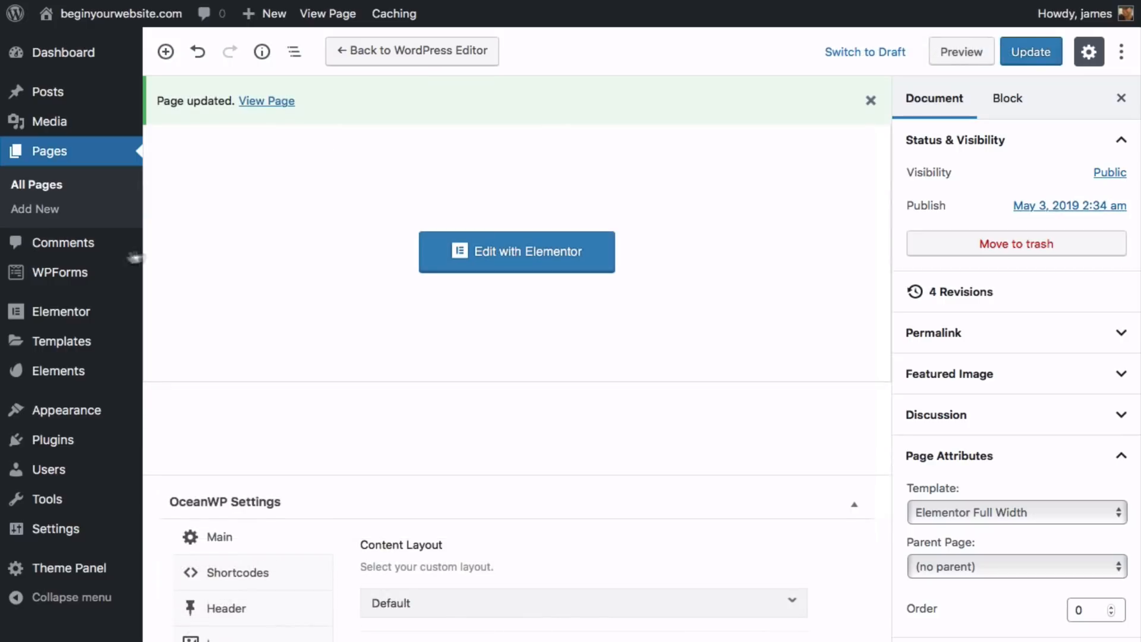
- Apply Elementor Full Width to the Contact page from All Pages, update it, and head to the live site
{"action": "left_click", "coordinate": [59, 189]}
{"action": "scroll", "coordinate": [232, 386], "scroll_direction": "down", "scroll_amount": 5}
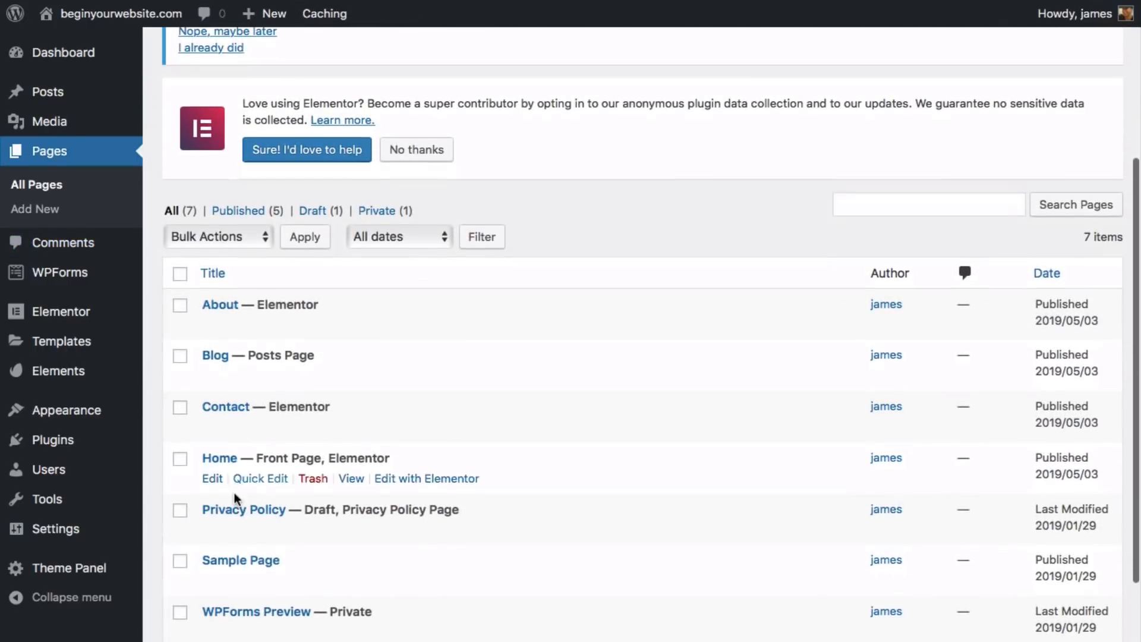
{"action": "left_click", "coordinate": [219, 428]}
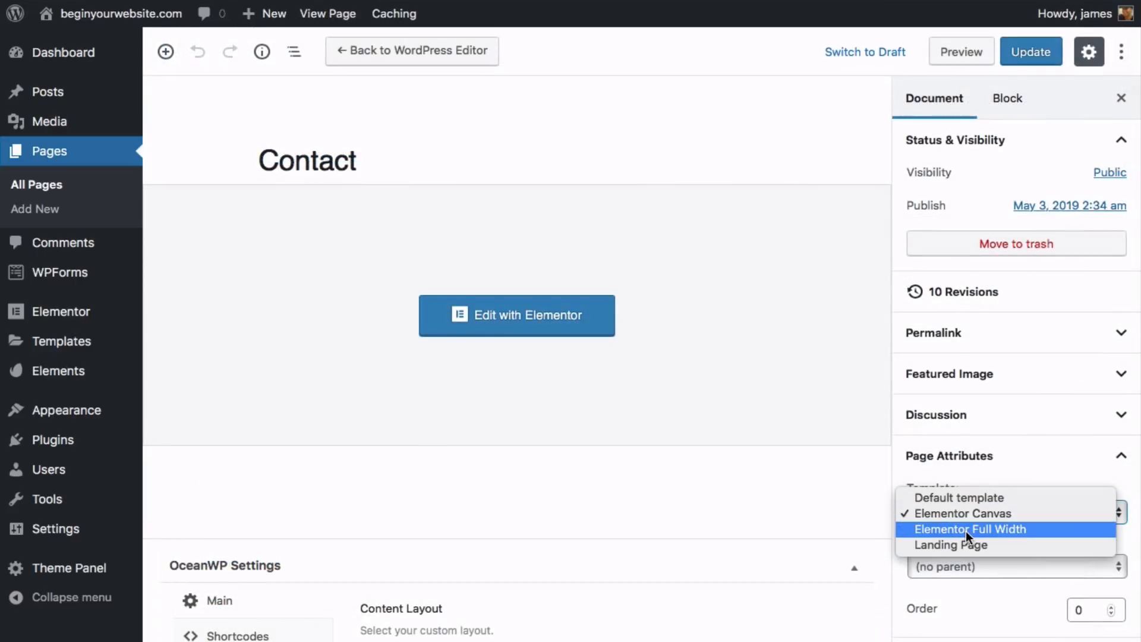
{"action": "left_click", "coordinate": [965, 529]}
{"action": "left_click", "coordinate": [1023, 52]}
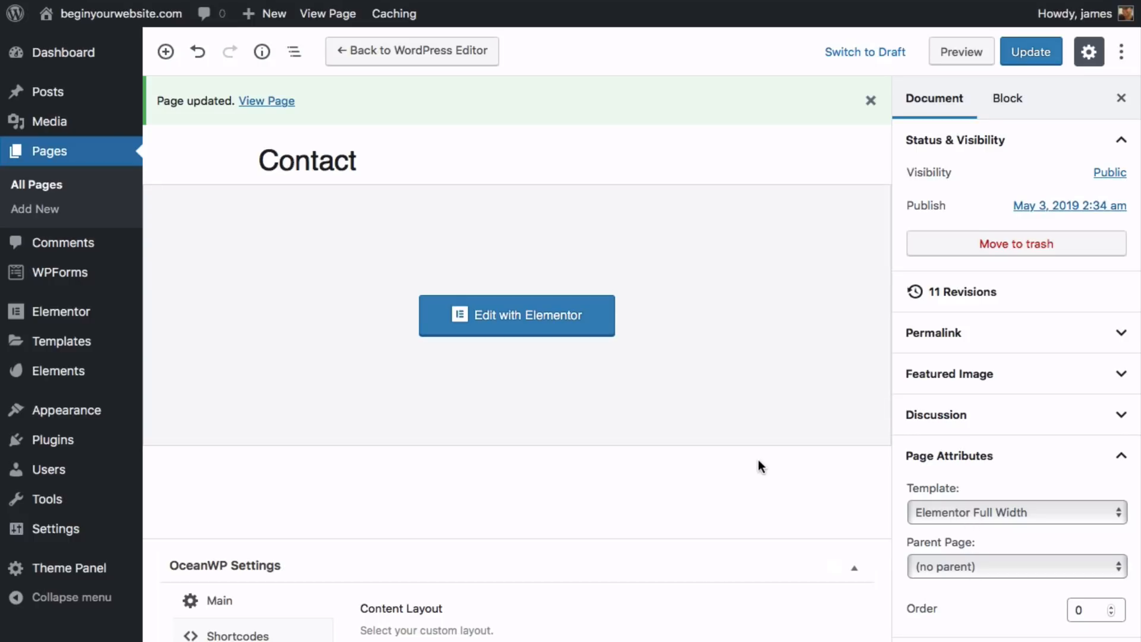
{"action": "key", "text": "super+l"}
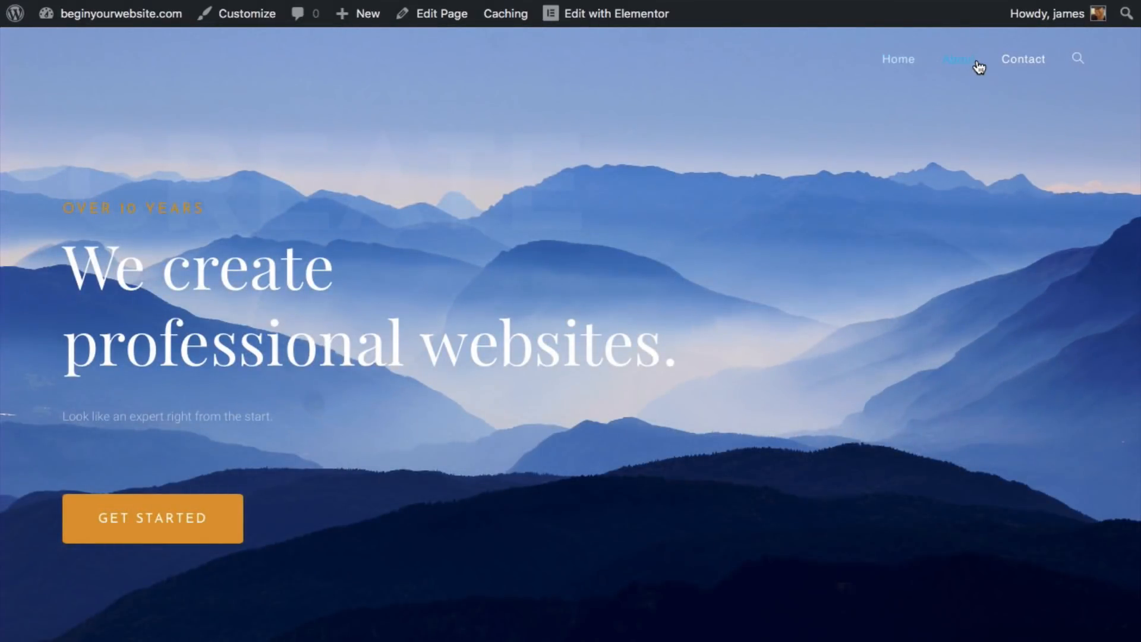
- View the live About and Contact pages, then launch the Customizer from the admin bar
{"action": "left_click", "coordinate": [976, 62]}
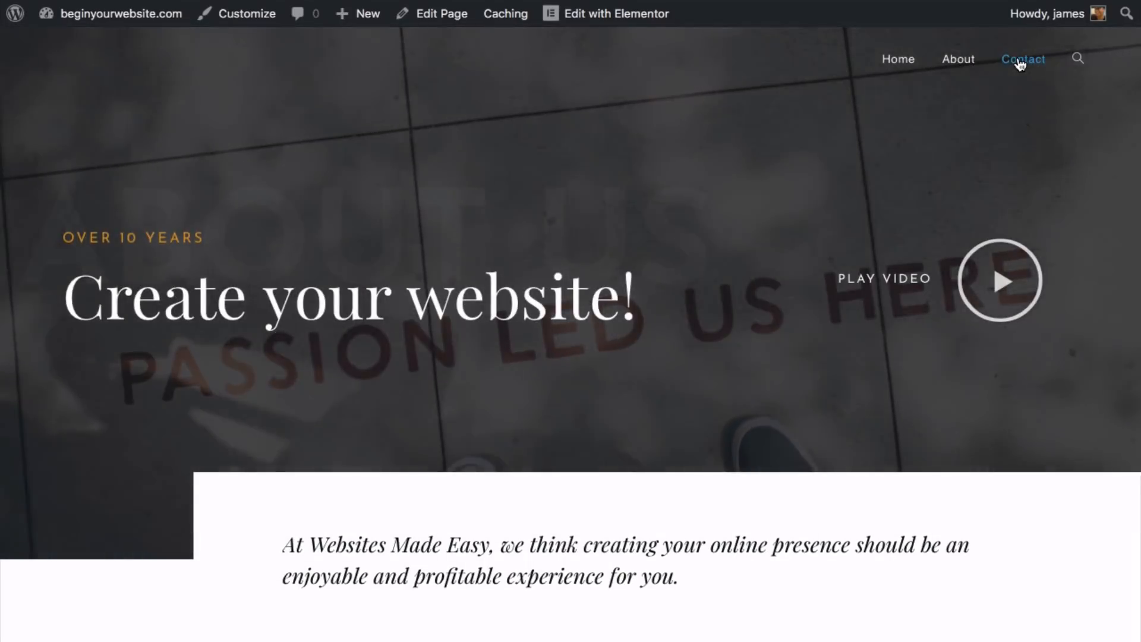
{"action": "left_click", "coordinate": [1020, 62]}
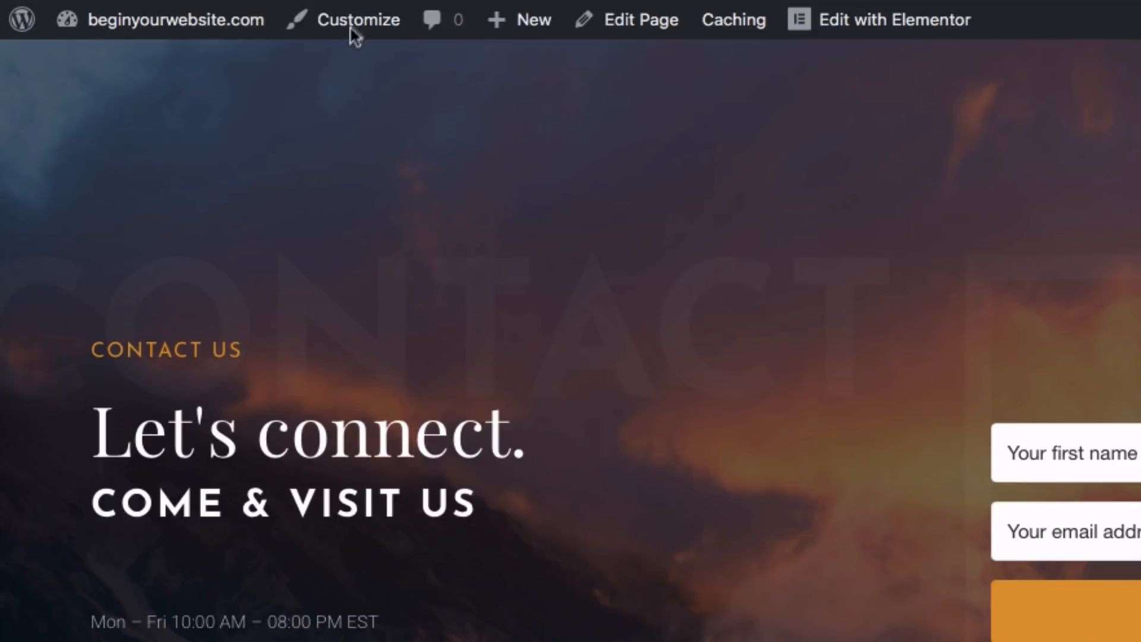
{"action": "left_click", "coordinate": [355, 40]}
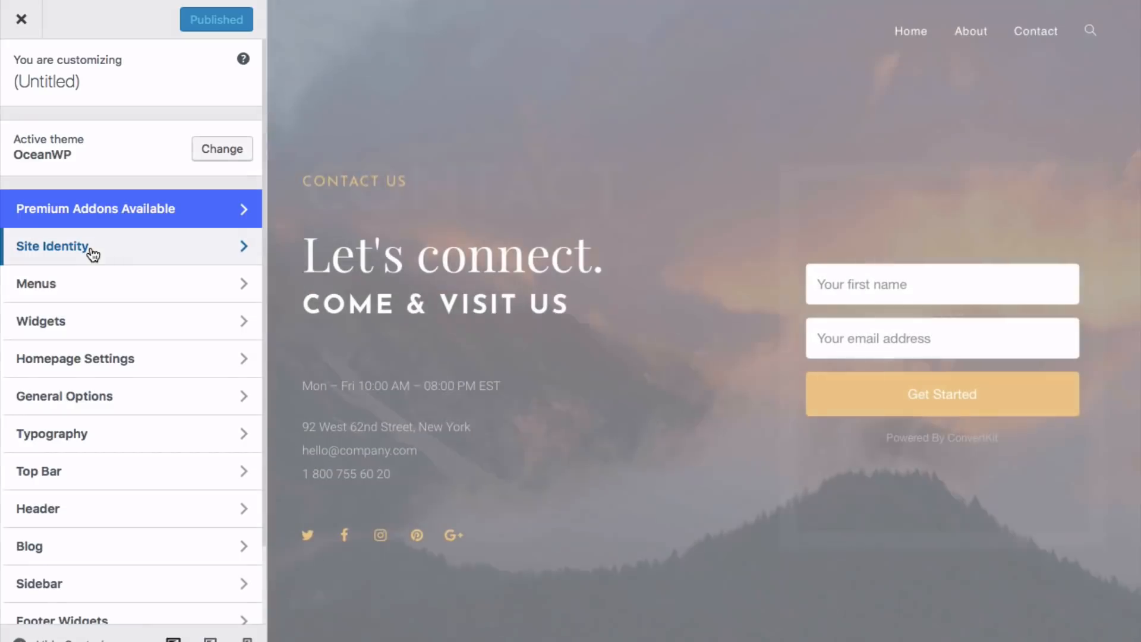
- Enter WME as the Site Title under Site Identity and return to the main Customizer menu
{"action": "left_click", "coordinate": [92, 252]}
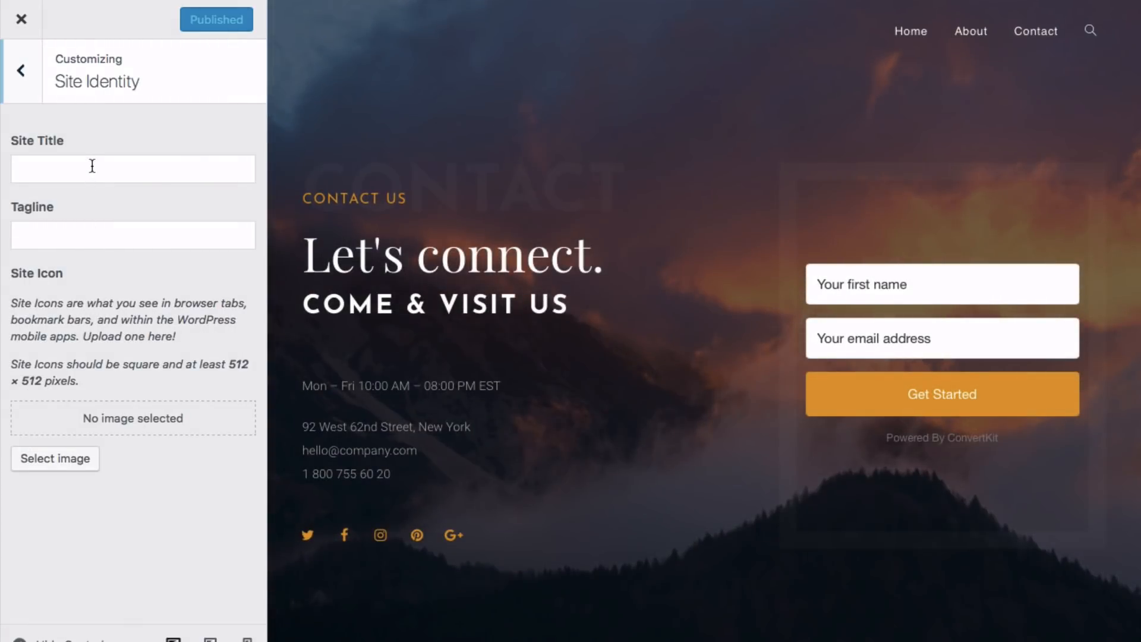
{"action": "left_click", "coordinate": [92, 166]}
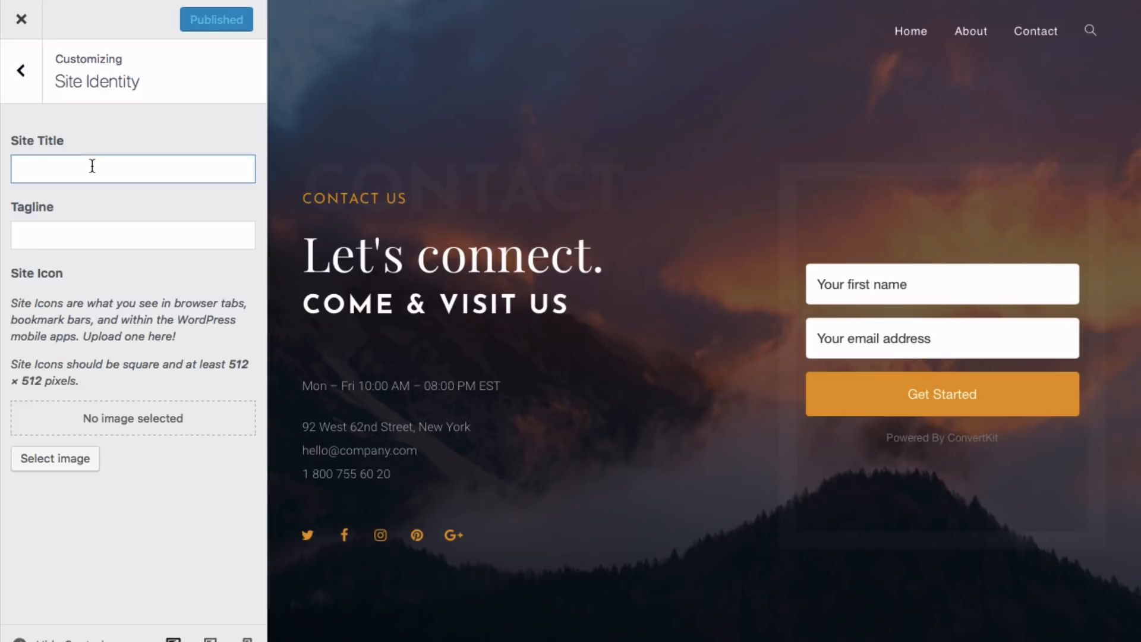
{"action": "type", "text": "WME"}
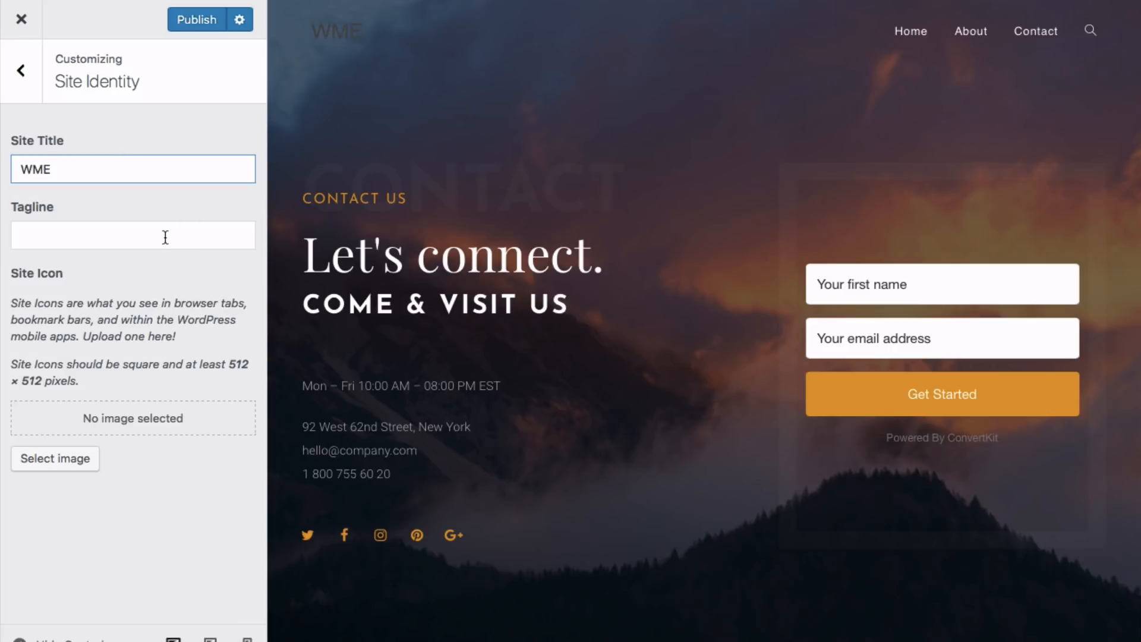
{"action": "left_click", "coordinate": [22, 76]}
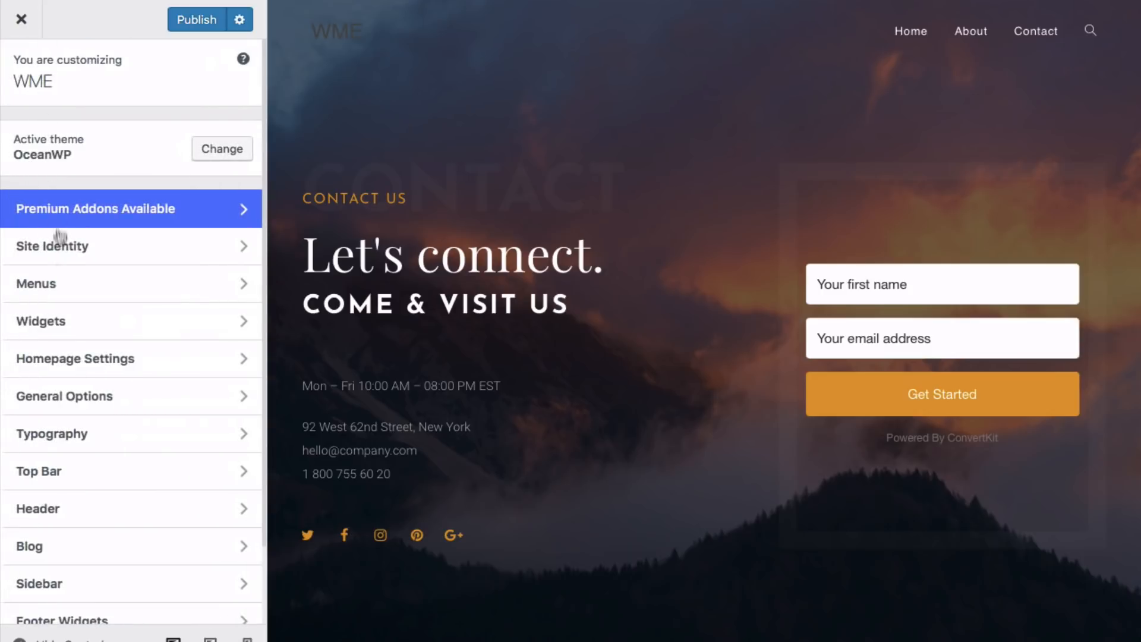
{"action": "scroll", "coordinate": [59, 484], "scroll_direction": "down", "scroll_amount": 3}
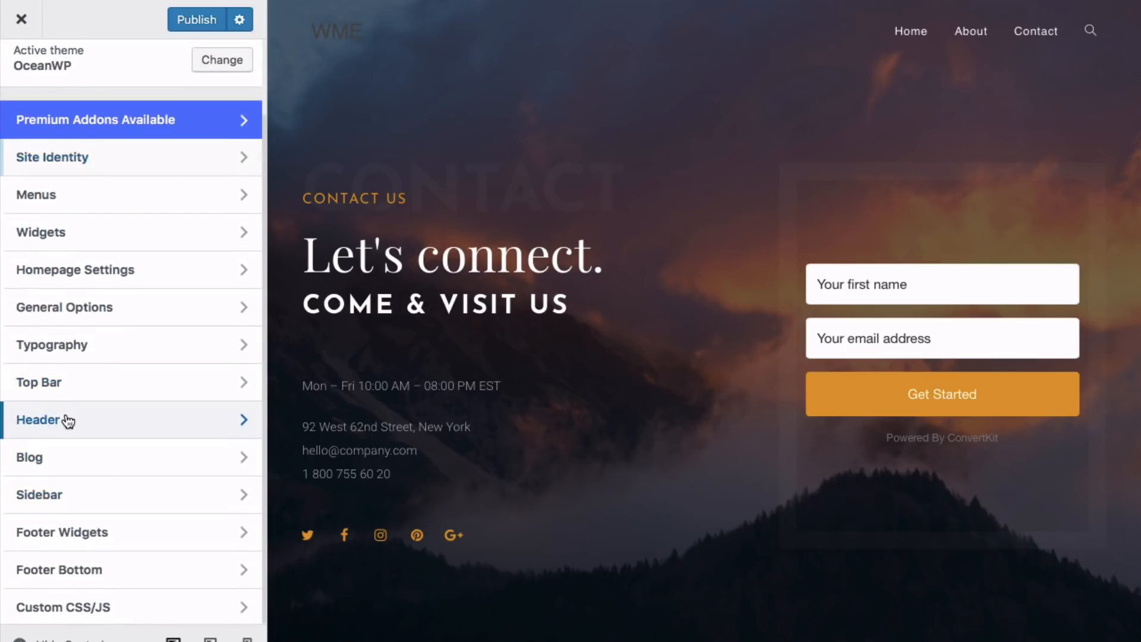
- Set the Header > Logo colour to white (#ffffff) and open the Select logo media library
{"action": "left_click", "coordinate": [67, 421]}
{"action": "left_click", "coordinate": [76, 218]}
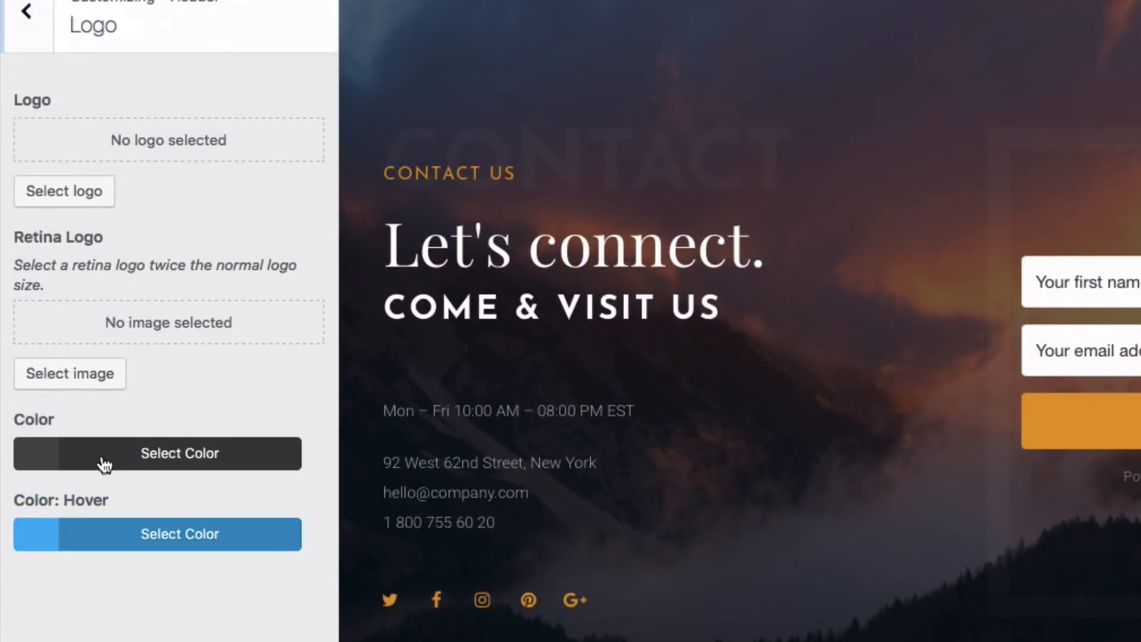
{"action": "left_click", "coordinate": [104, 463]}
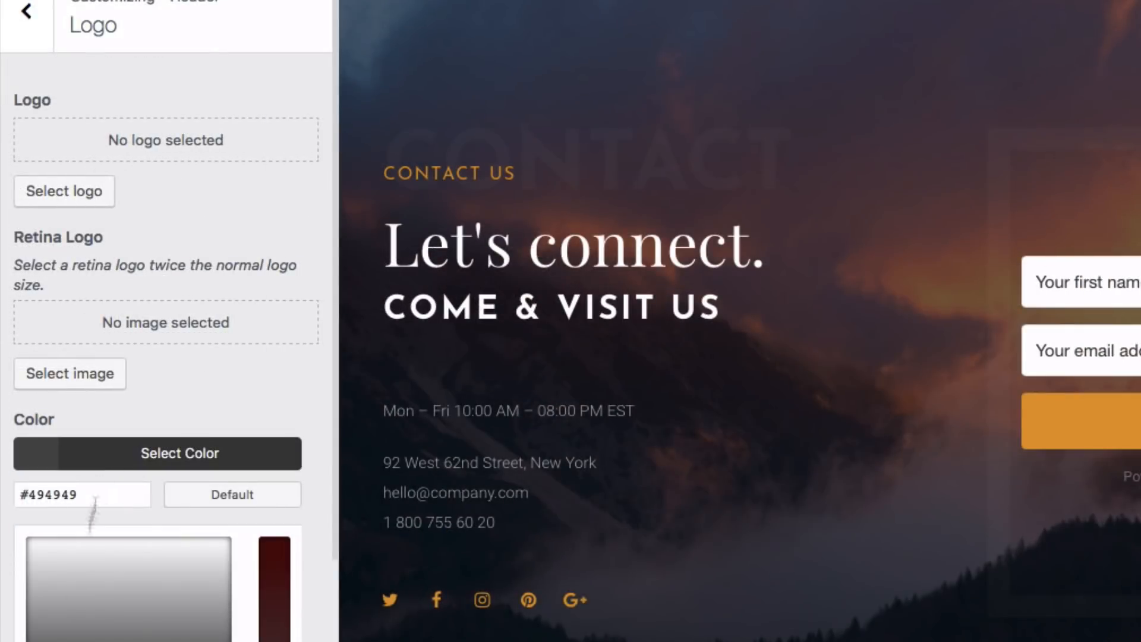
{"action": "scroll", "coordinate": [95, 635], "scroll_direction": "down", "scroll_amount": 3}
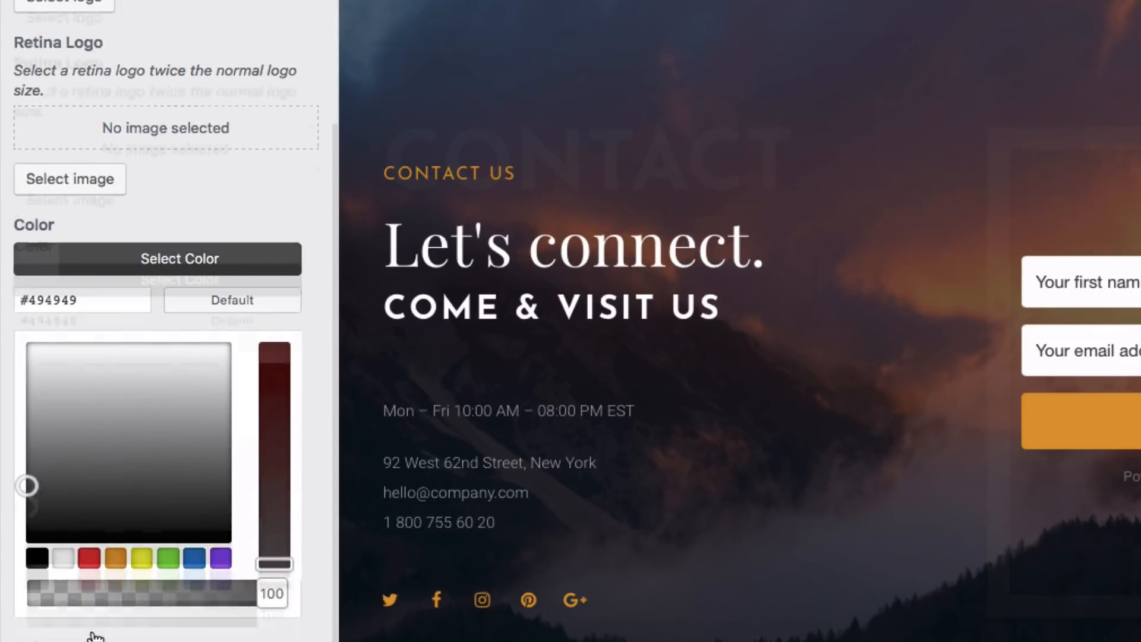
{"action": "left_click", "coordinate": [72, 560]}
{"action": "scroll", "coordinate": [72, 560], "scroll_direction": "up", "scroll_amount": 3}
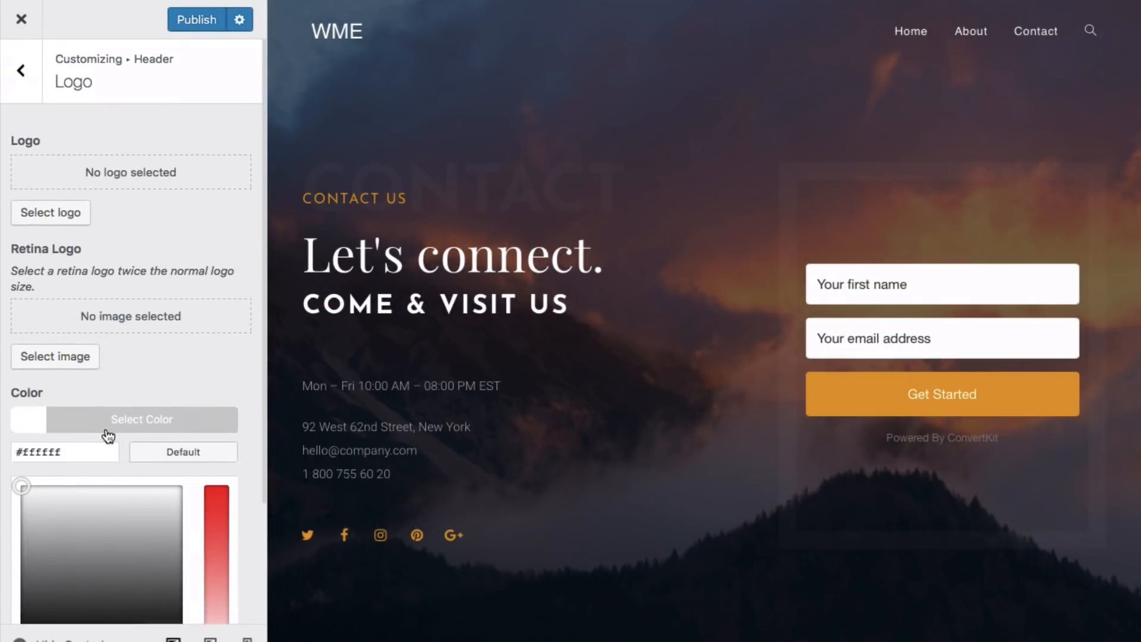
{"action": "left_click", "coordinate": [56, 217]}
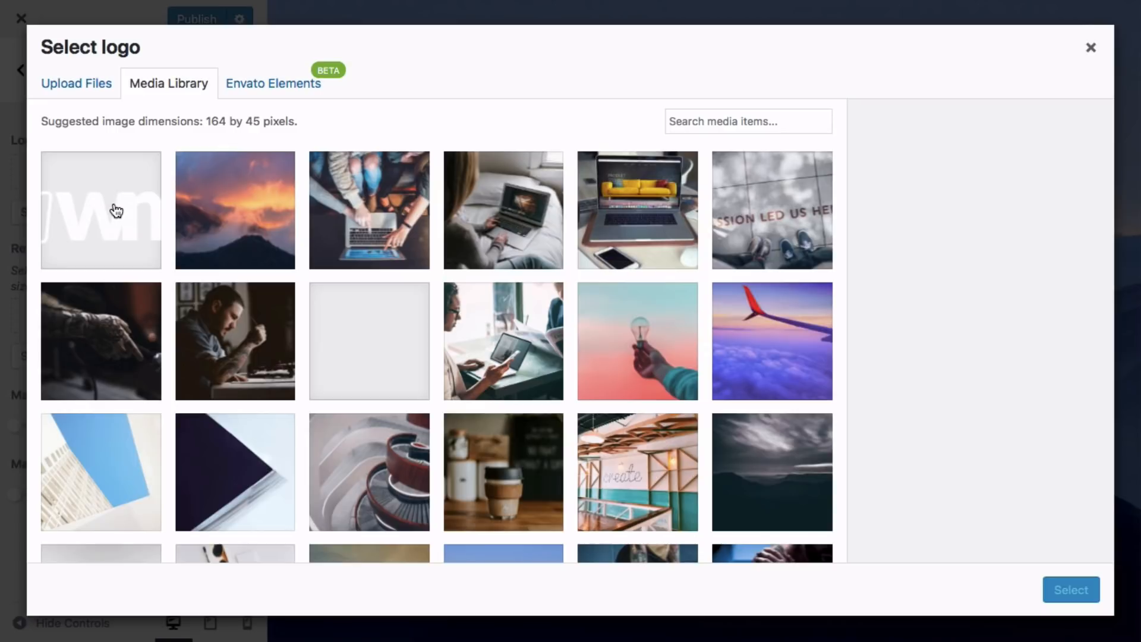
- Set New_WME_white_logo-01 as the header logo, publish the changes, and close the Customizer
{"action": "left_click", "coordinate": [116, 210]}
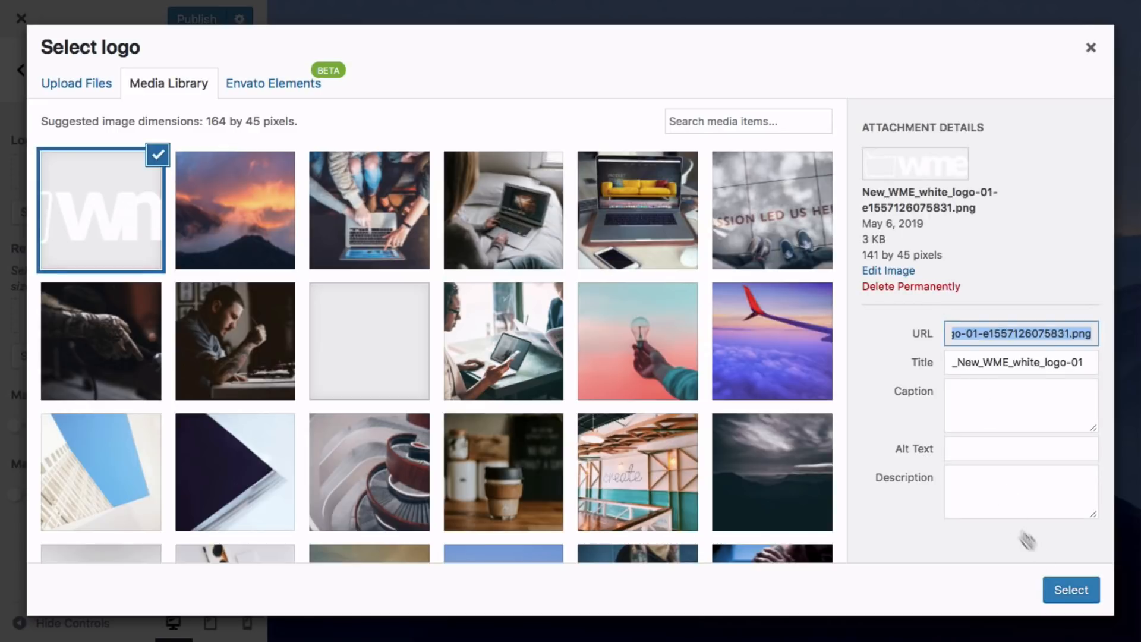
{"action": "left_click", "coordinate": [1067, 588]}
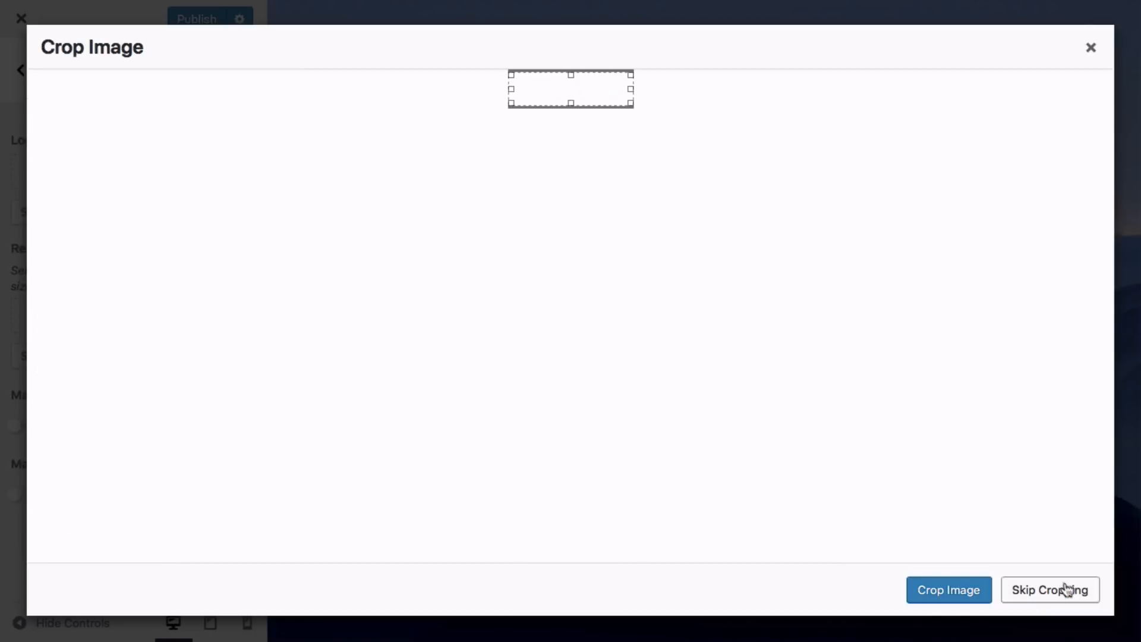
{"action": "left_click", "coordinate": [945, 591]}
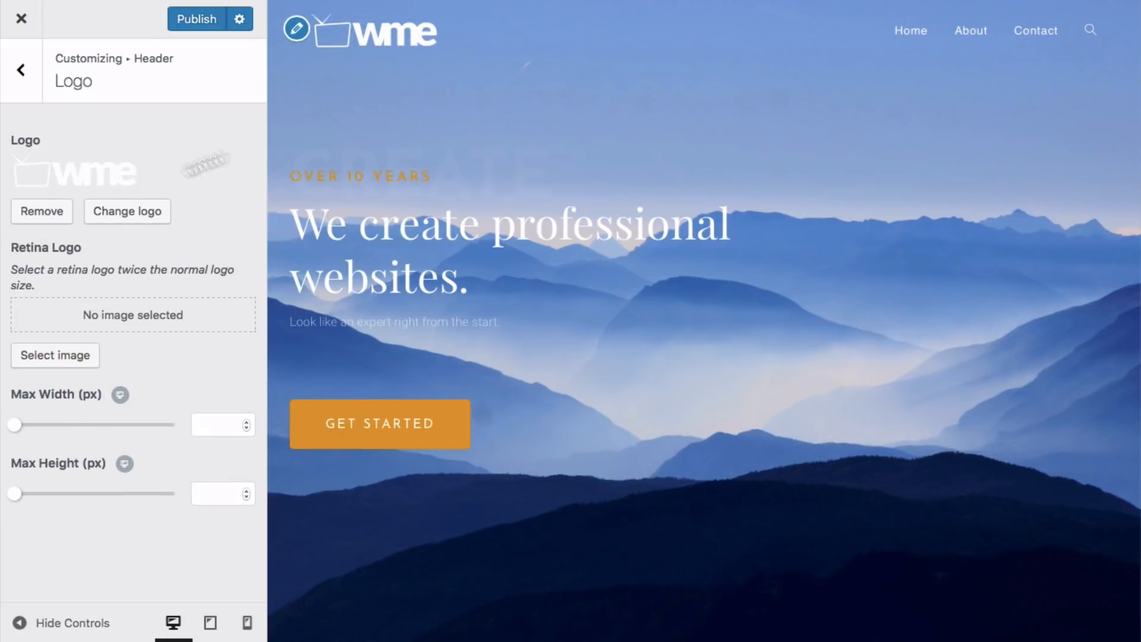
{"action": "left_click", "coordinate": [185, 22]}
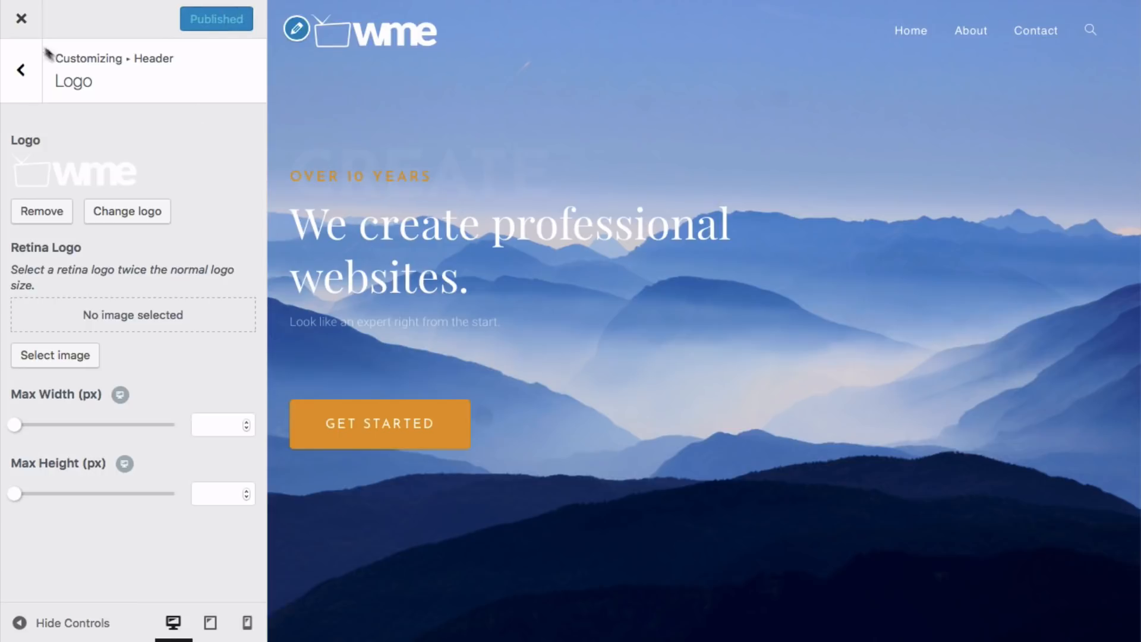
{"action": "left_click", "coordinate": [21, 23]}
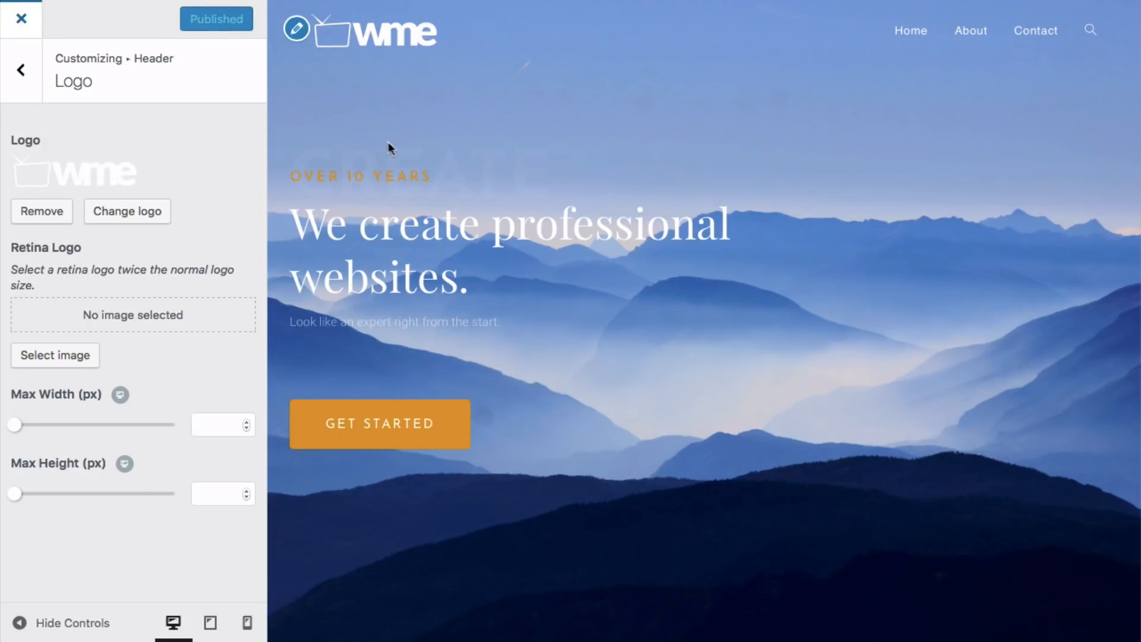
- Visit the live WME site from the admin bar and scroll through its pages showing the white logo
{"action": "mouse_move", "coordinate": [74, 13]}
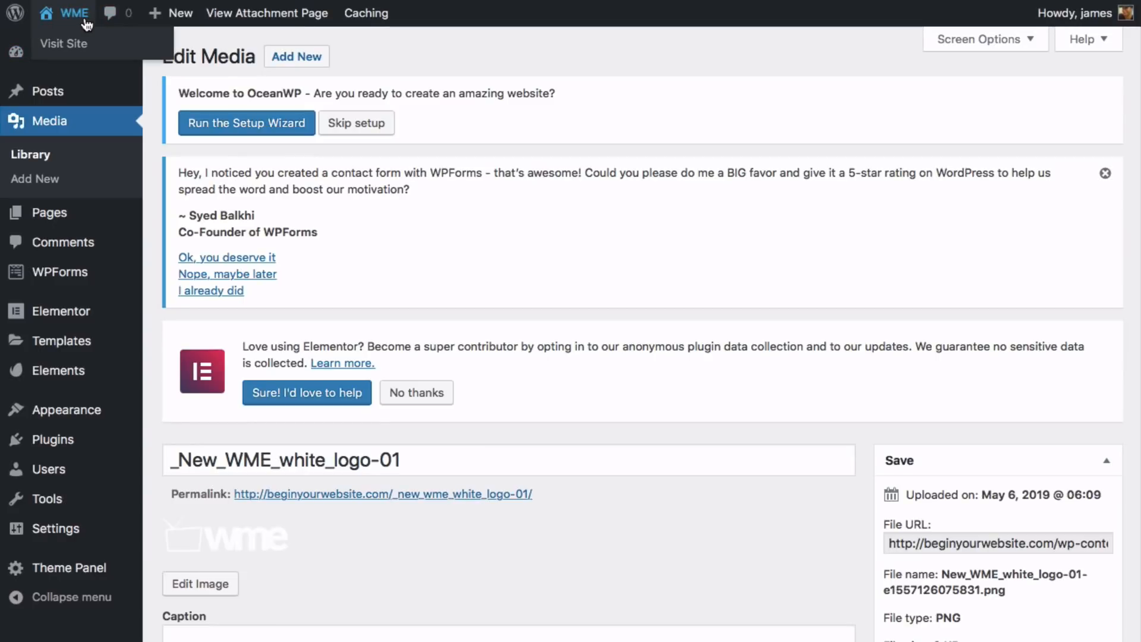
{"action": "left_click", "coordinate": [85, 23]}
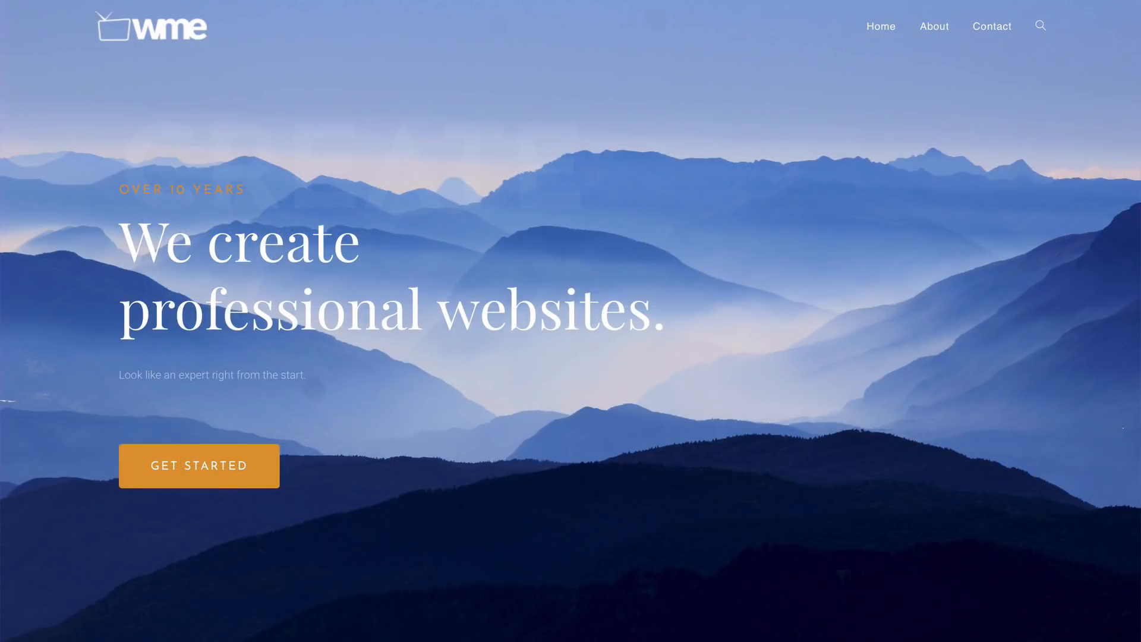
{"action": "scroll", "coordinate": [570, 320], "scroll_direction": "down", "scroll_amount": 6}
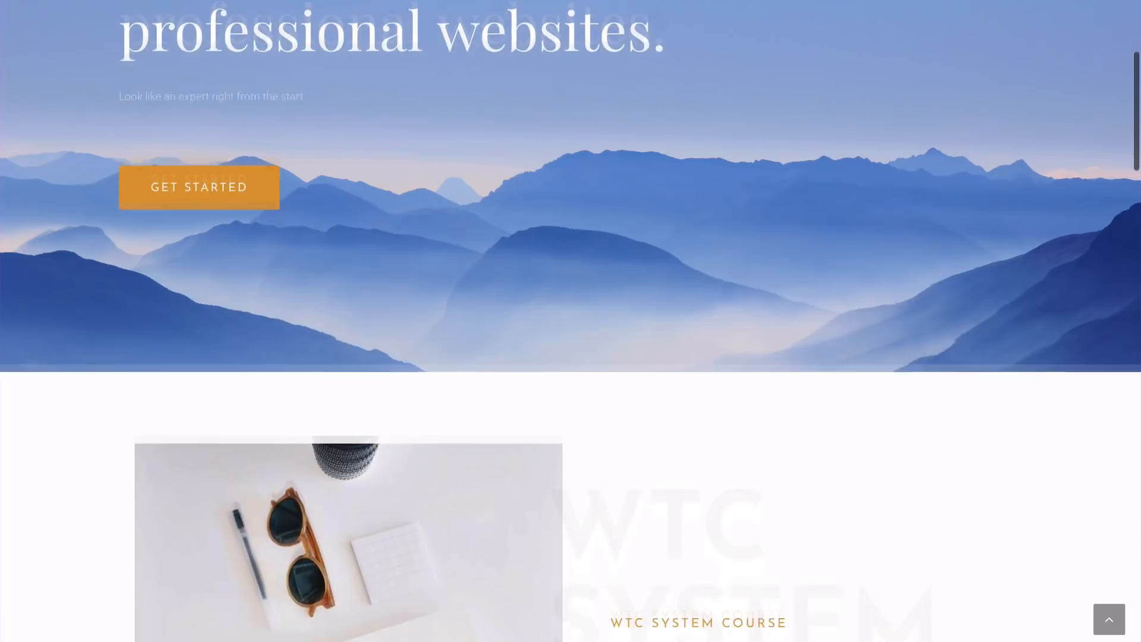
{"action": "scroll", "coordinate": [571, 320], "scroll_direction": "down", "scroll_amount": 4}
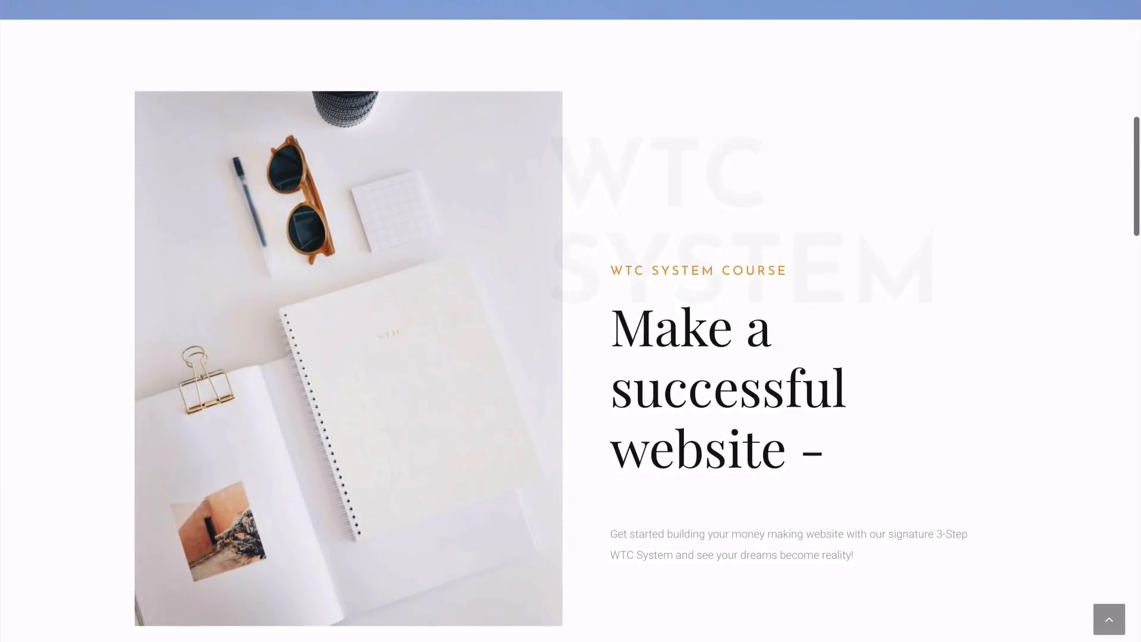
{"action": "scroll", "coordinate": [570, 321], "scroll_direction": "down", "scroll_amount": 1}
{"action": "scroll", "coordinate": [571, 321], "scroll_direction": "down", "scroll_amount": 7}
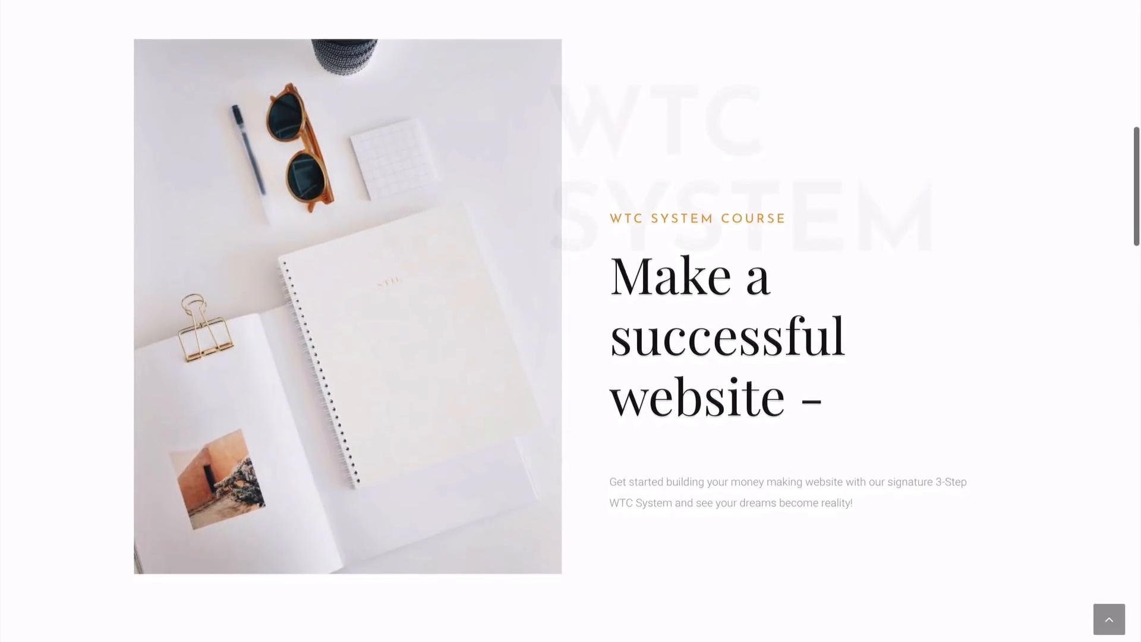
{"action": "scroll", "coordinate": [571, 321], "scroll_direction": "down", "scroll_amount": 3}
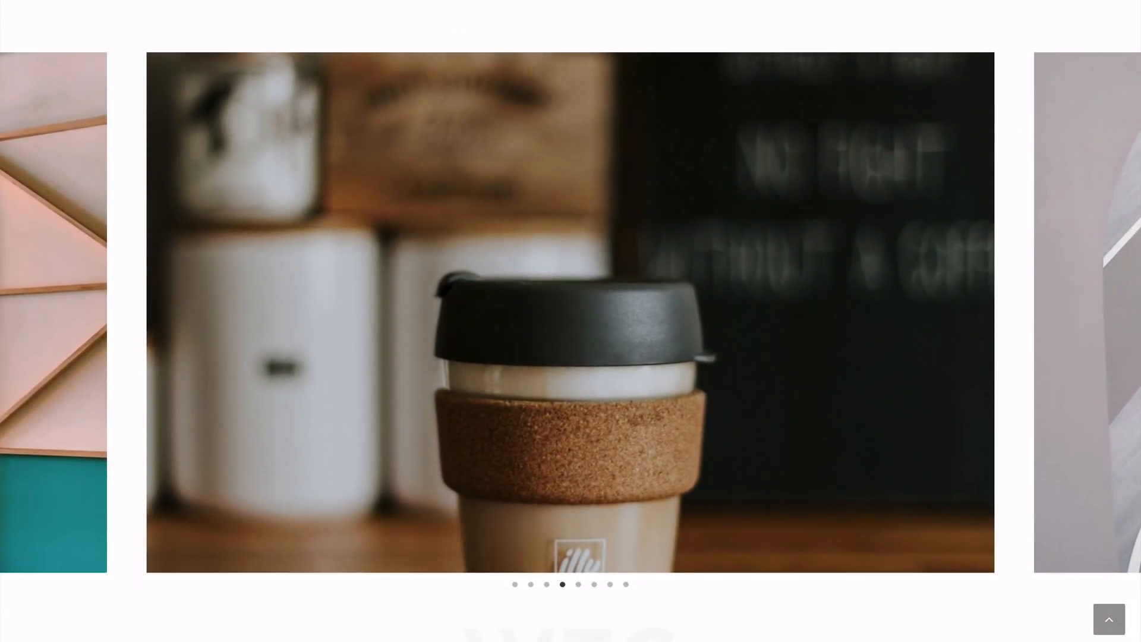
{"action": "scroll", "coordinate": [570, 320], "scroll_direction": "down", "scroll_amount": 3}
{"action": "scroll", "coordinate": [570, 320], "scroll_direction": "down", "scroll_amount": 6}
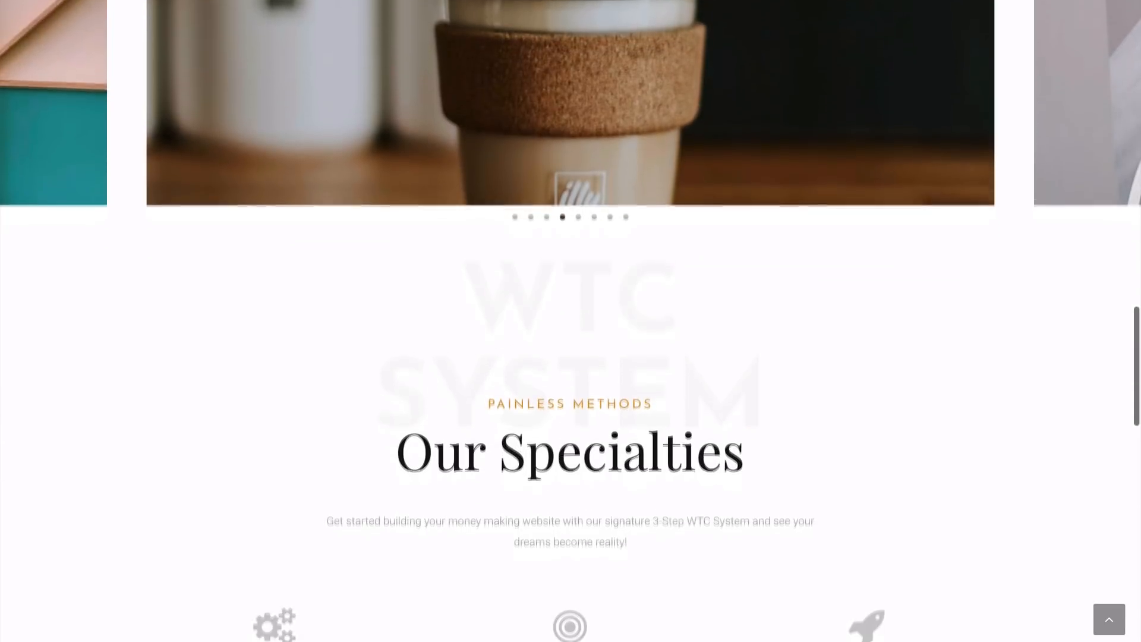
{"action": "scroll", "coordinate": [571, 321], "scroll_direction": "down", "scroll_amount": 4}
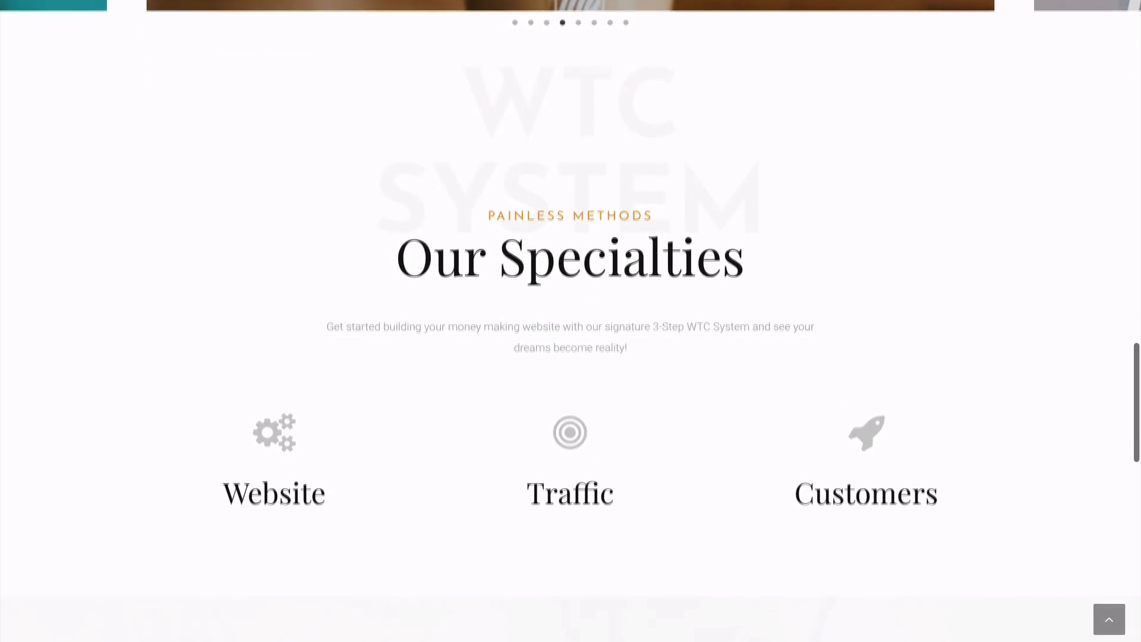
{"action": "scroll", "coordinate": [570, 321], "scroll_direction": "down", "scroll_amount": 5}
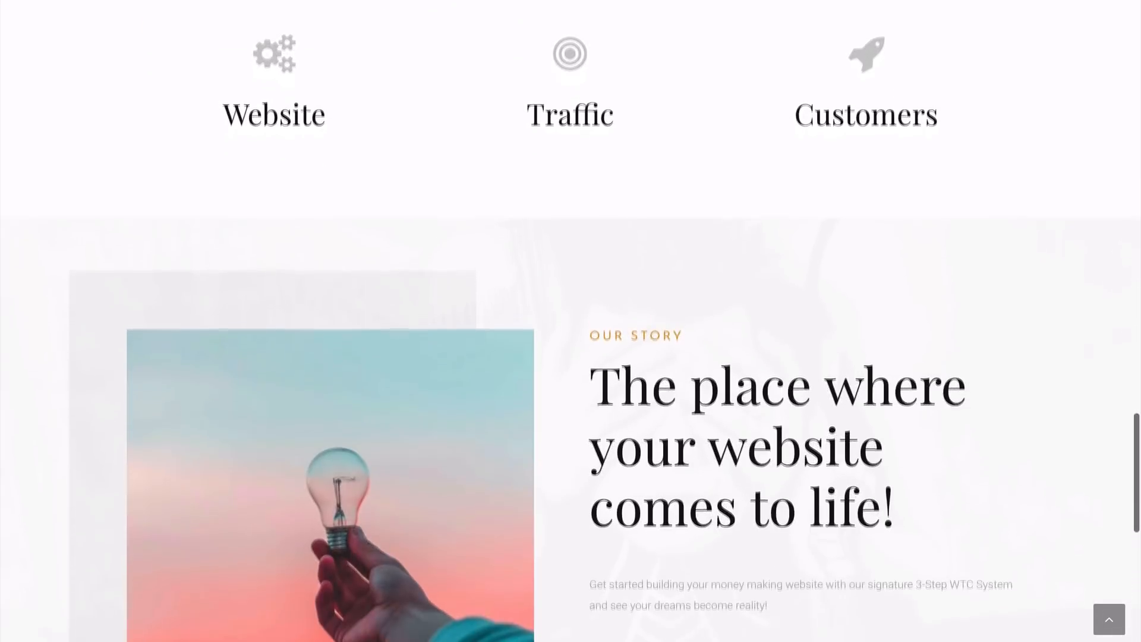
{"action": "scroll", "coordinate": [570, 321], "scroll_direction": "down", "scroll_amount": 1}
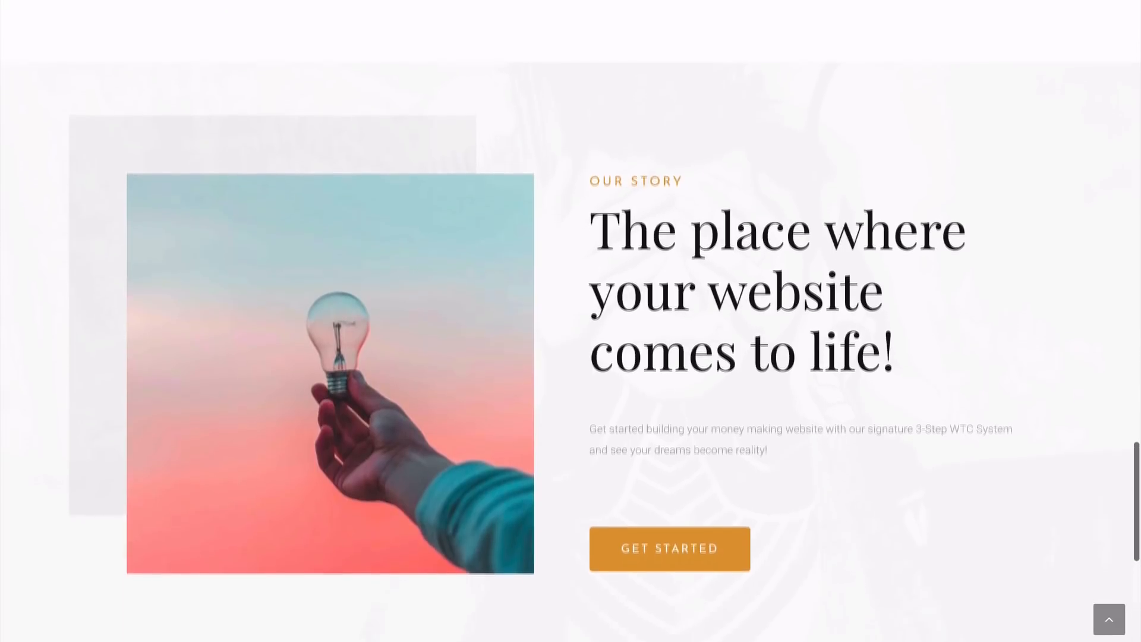
{"action": "scroll", "coordinate": [570, 321], "scroll_direction": "down", "scroll_amount": 6}
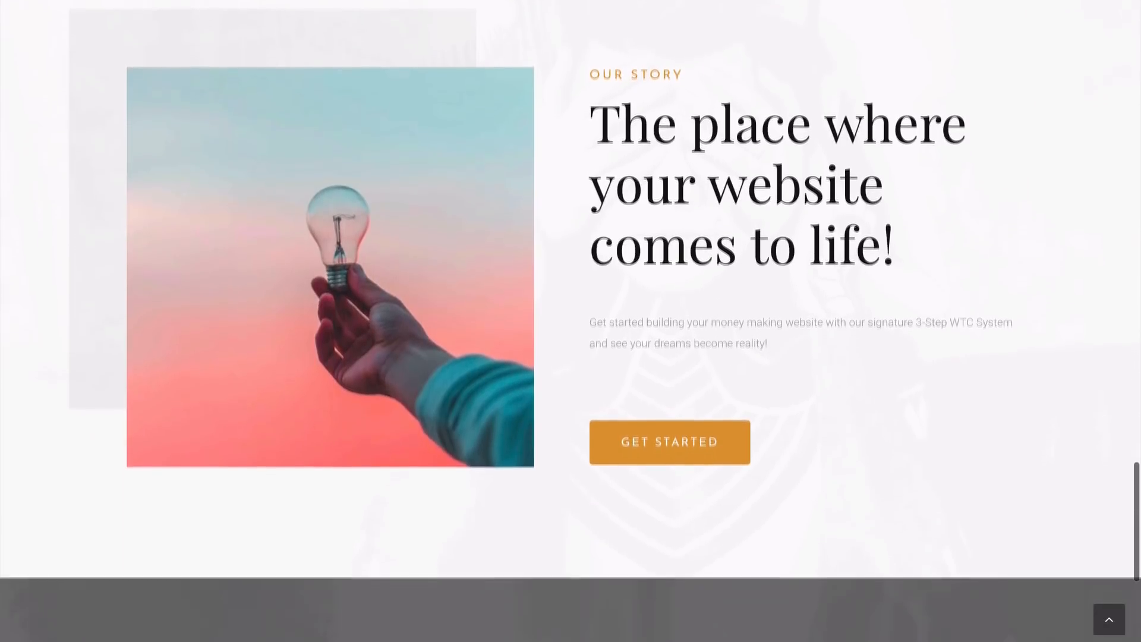
{"action": "scroll", "coordinate": [570, 321], "scroll_direction": "down", "scroll_amount": 1}
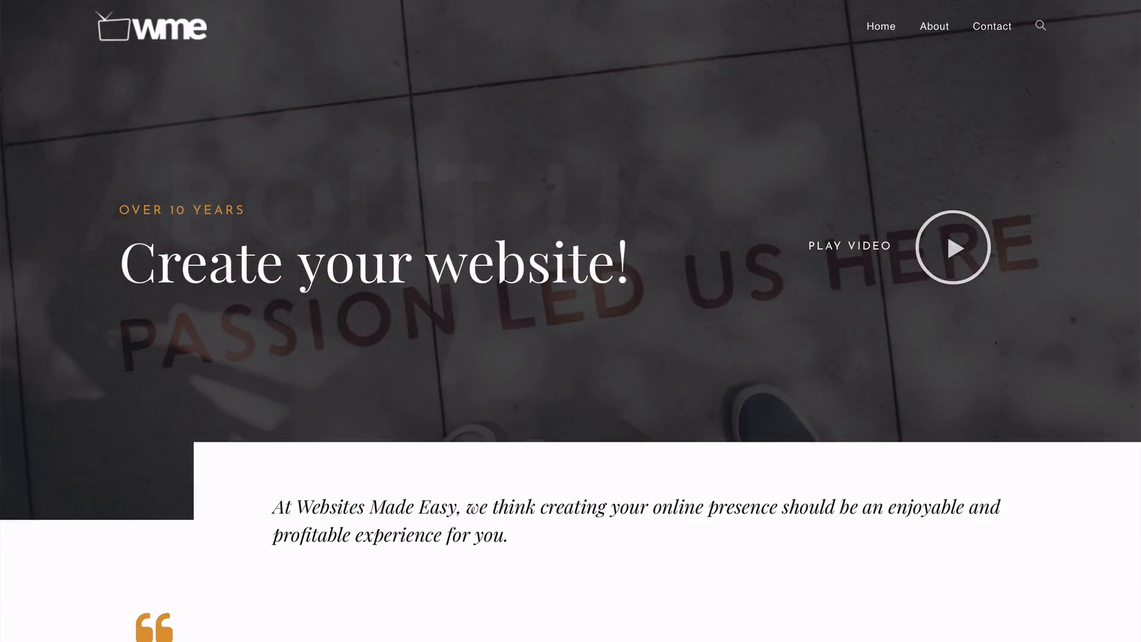
{"action": "scroll", "coordinate": [570, 321], "scroll_direction": "down", "scroll_amount": 14}
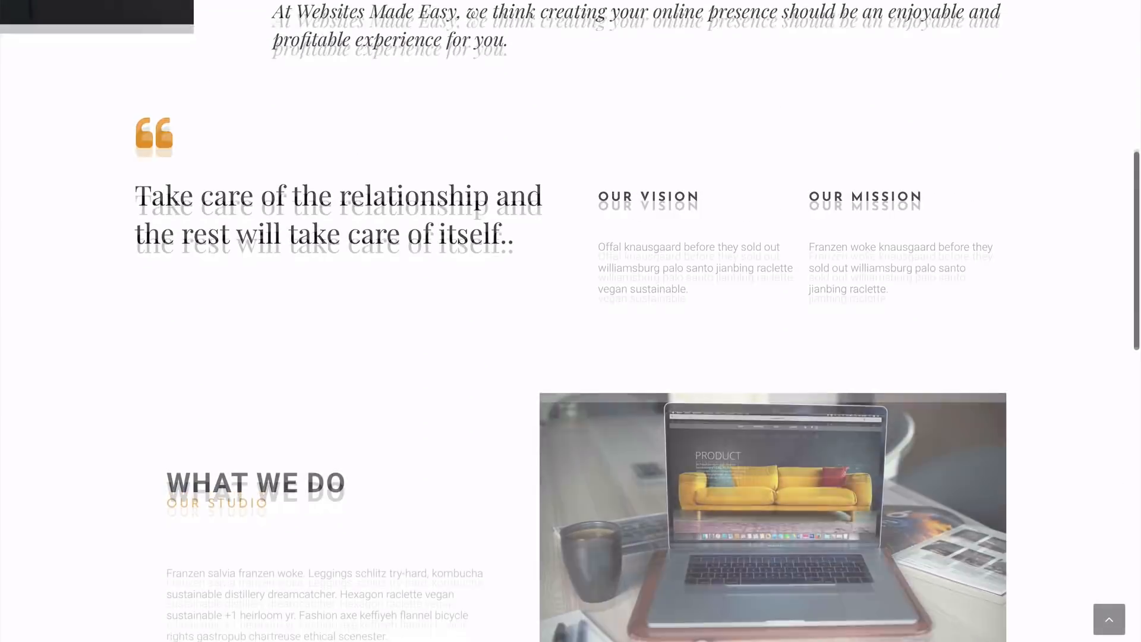
{"action": "scroll", "coordinate": [570, 320], "scroll_direction": "down", "scroll_amount": 10}
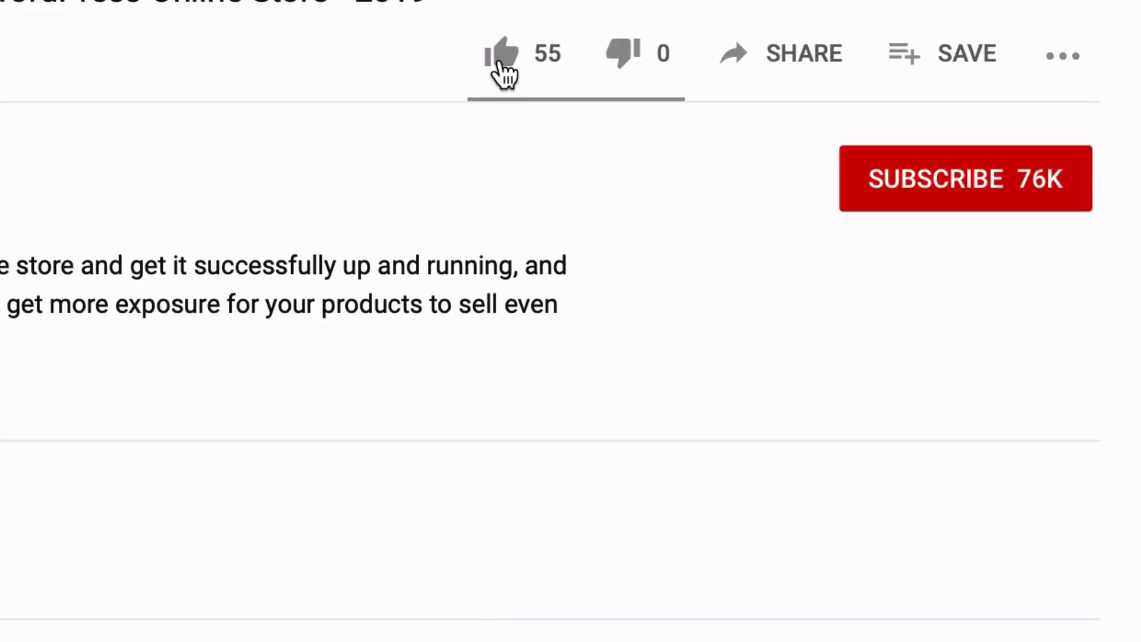
- Like the YouTube tutorial, raising the count to 56, and subscribe to the channel
{"action": "left_click", "coordinate": [500, 66]}
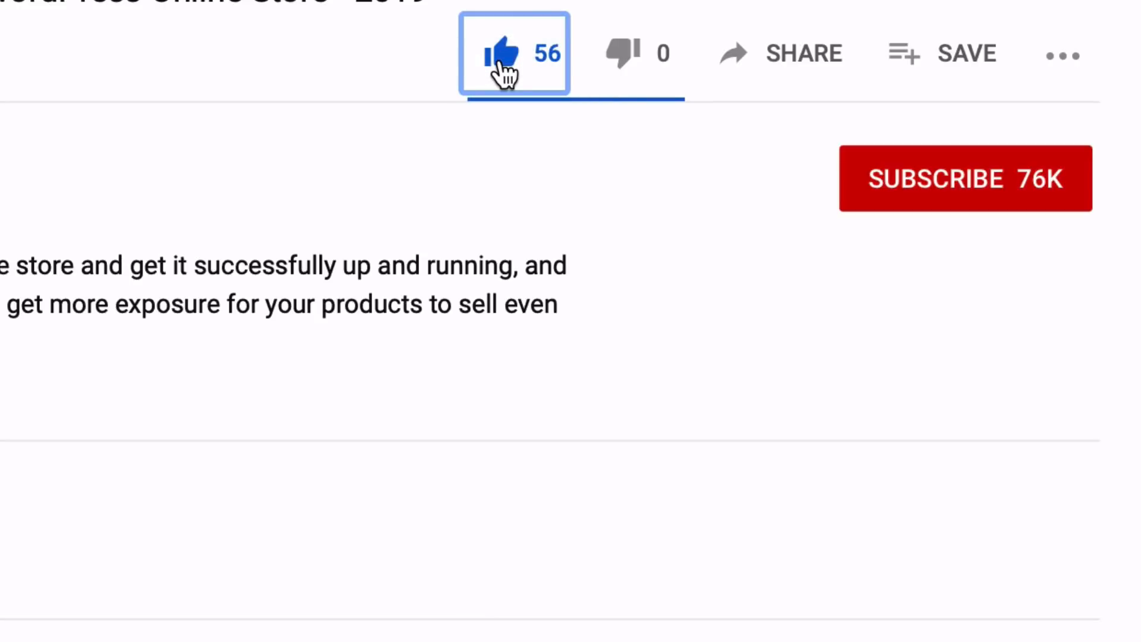
{"action": "left_click", "coordinate": [982, 208]}
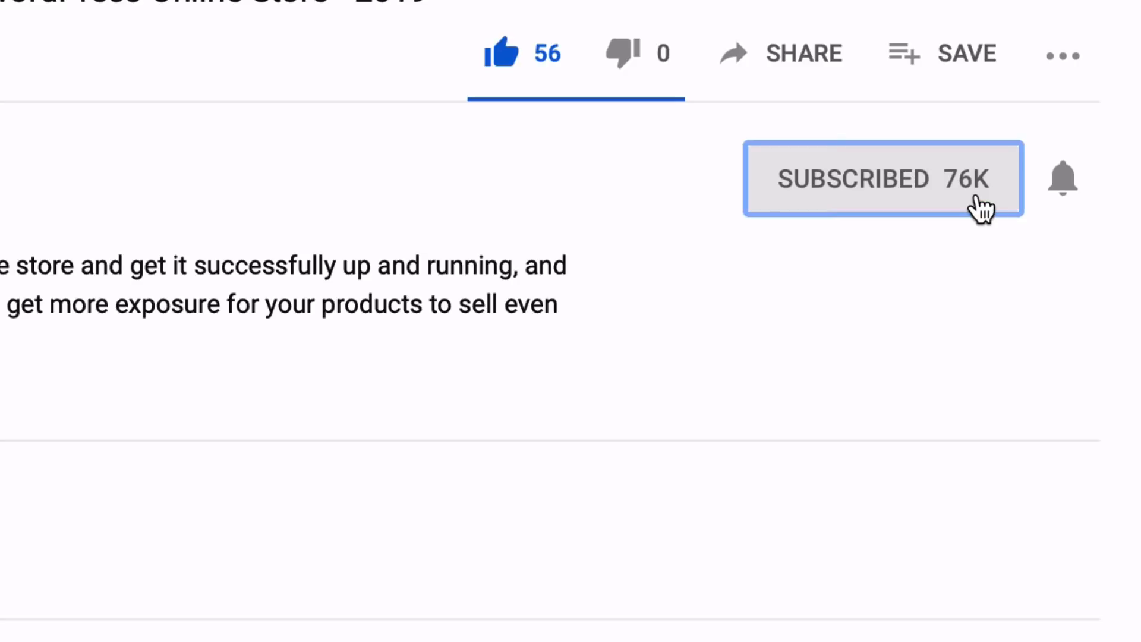